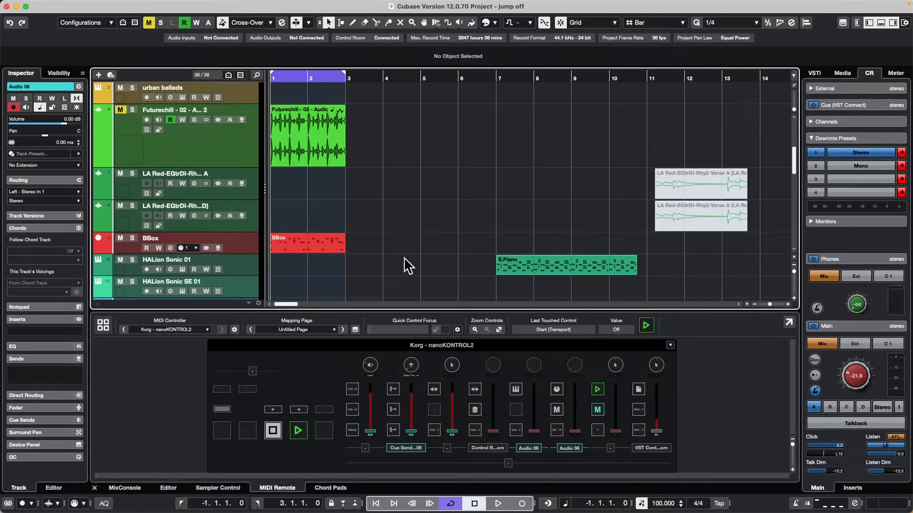
Render the E.Piano part on the HALion Sonic 01 track in place as separate events with channel settings, muting the source events.
{"action": "left_click", "coordinate": [256, 261]}
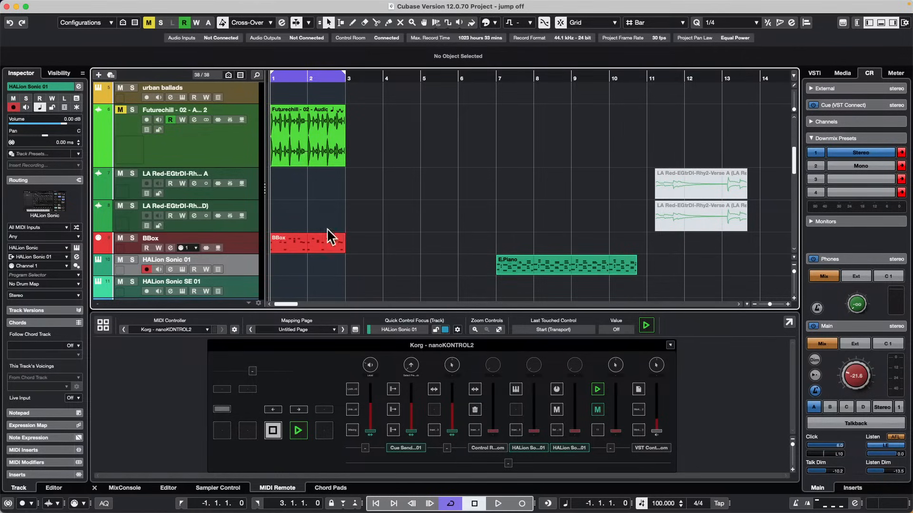
{"action": "left_click", "coordinate": [551, 266]}
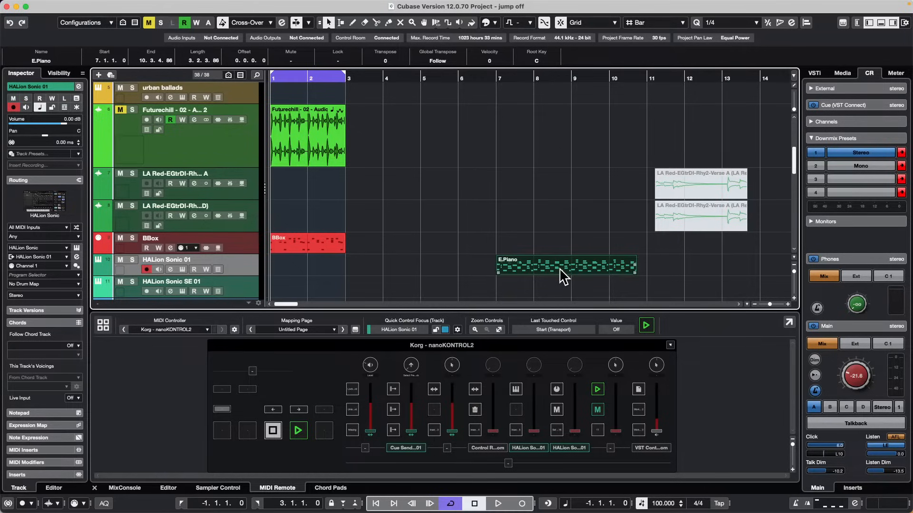
{"action": "left_click", "coordinate": [63, 5]}
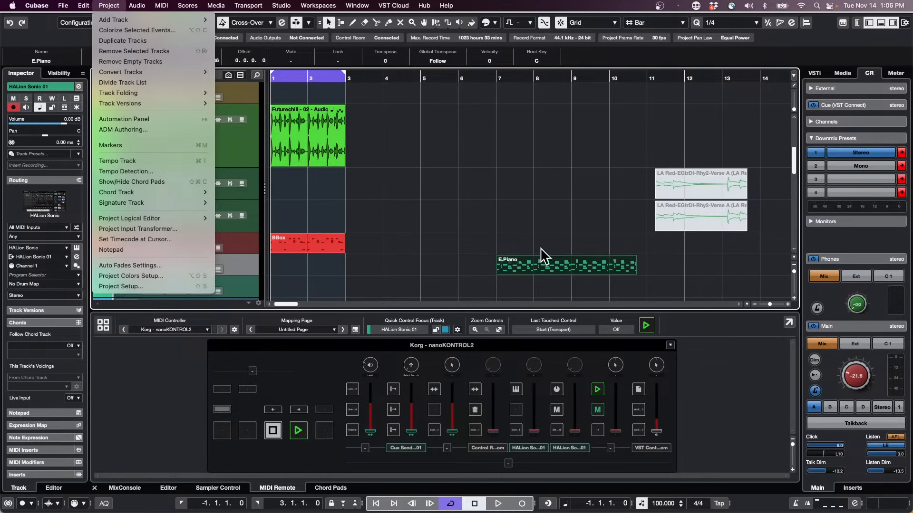
{"action": "left_click", "coordinate": [577, 272]}
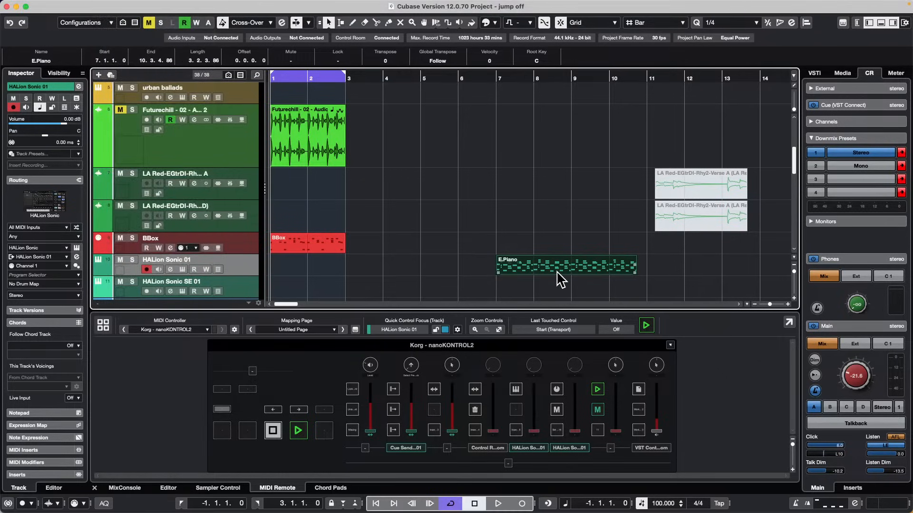
{"action": "left_click", "coordinate": [85, 6]}
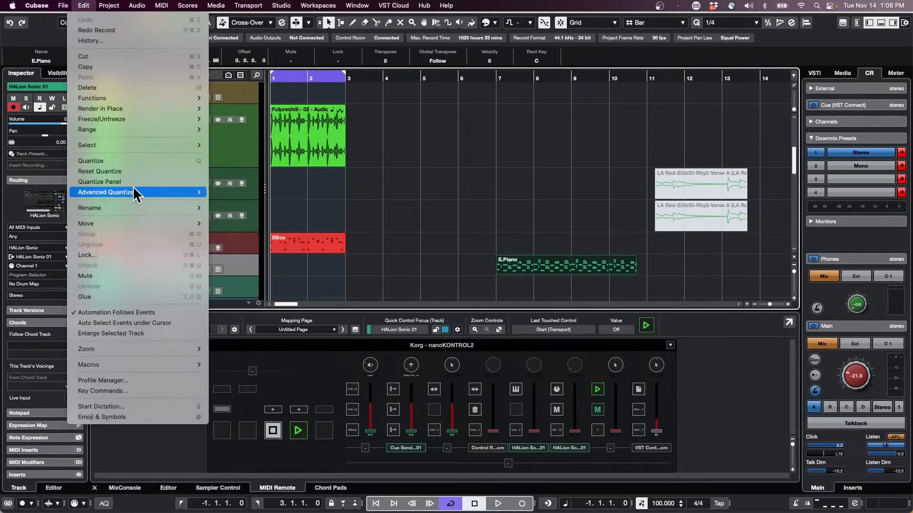
{"action": "mouse_move", "coordinate": [181, 108]}
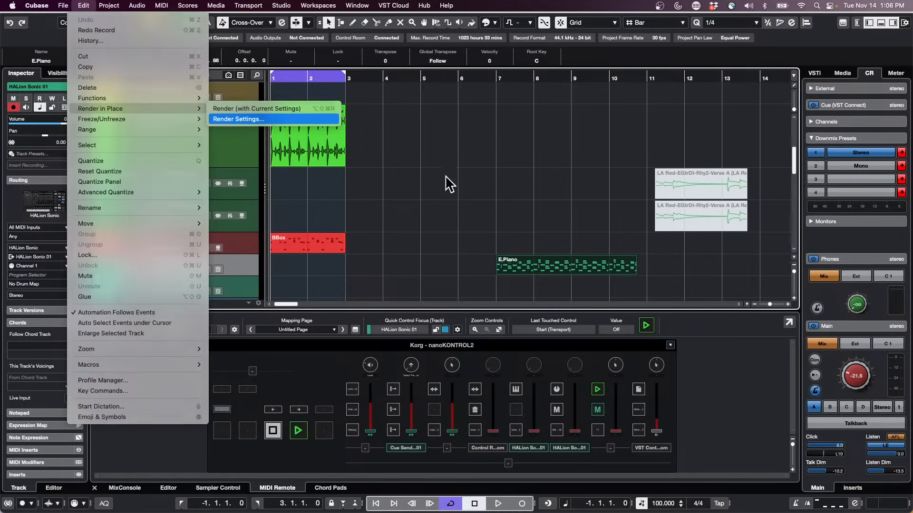
{"action": "key", "text": "Return"}
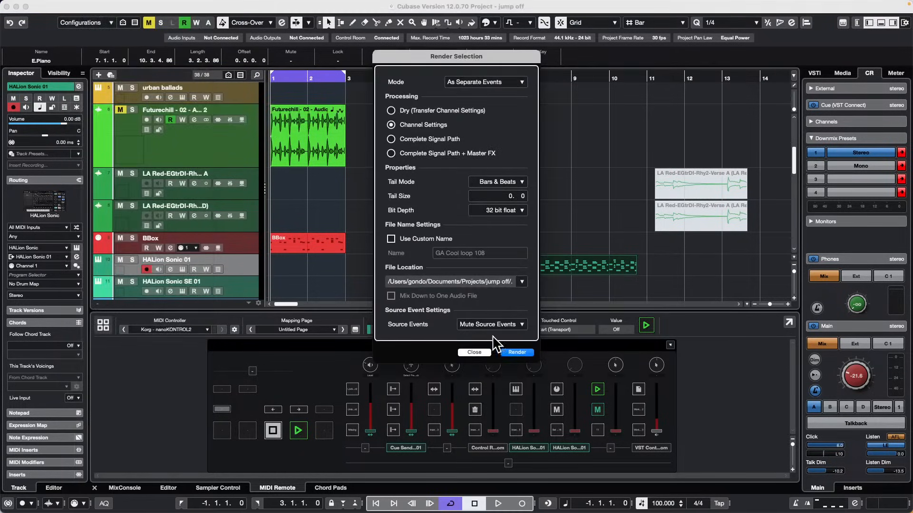
{"action": "left_click", "coordinate": [524, 353]}
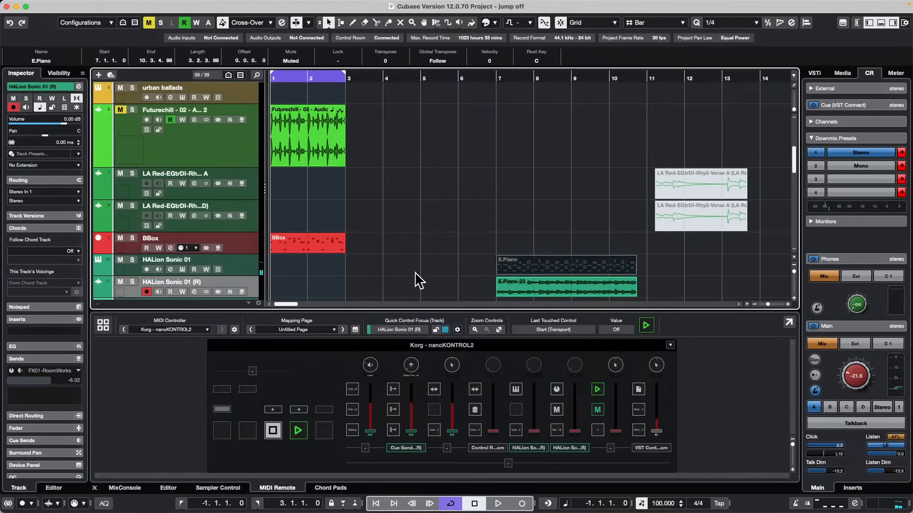
Open the muted E.Piano part for note editing and delete a block of notes from its middle bars.
{"action": "left_click", "coordinate": [691, 281]}
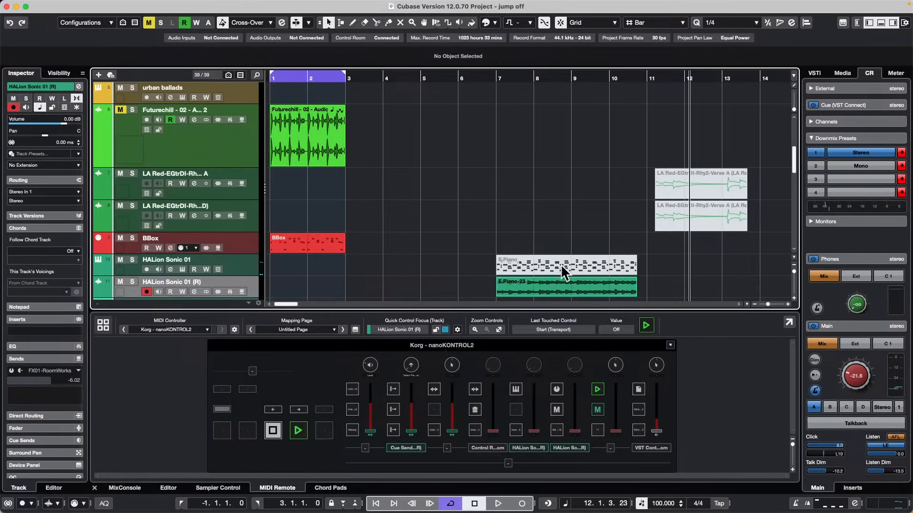
{"action": "right_click", "coordinate": [510, 259]}
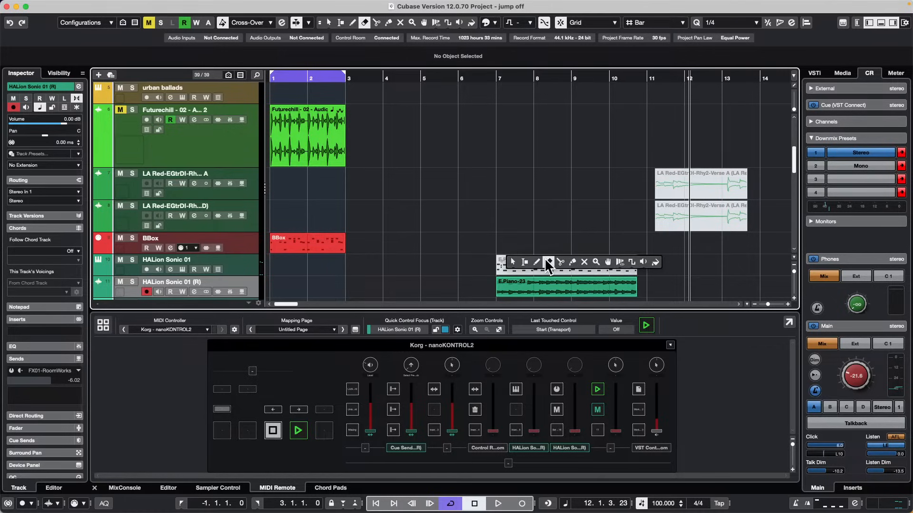
{"action": "left_click", "coordinate": [512, 262]}
{"action": "double_click", "coordinate": [554, 263]}
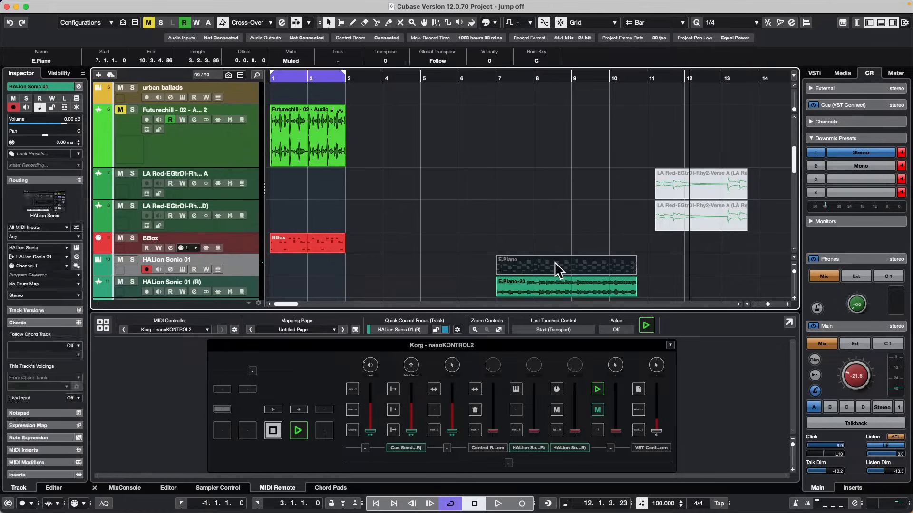
{"action": "left_click_drag", "start_coordinate": [537, 369], "coordinate": [618, 428]}
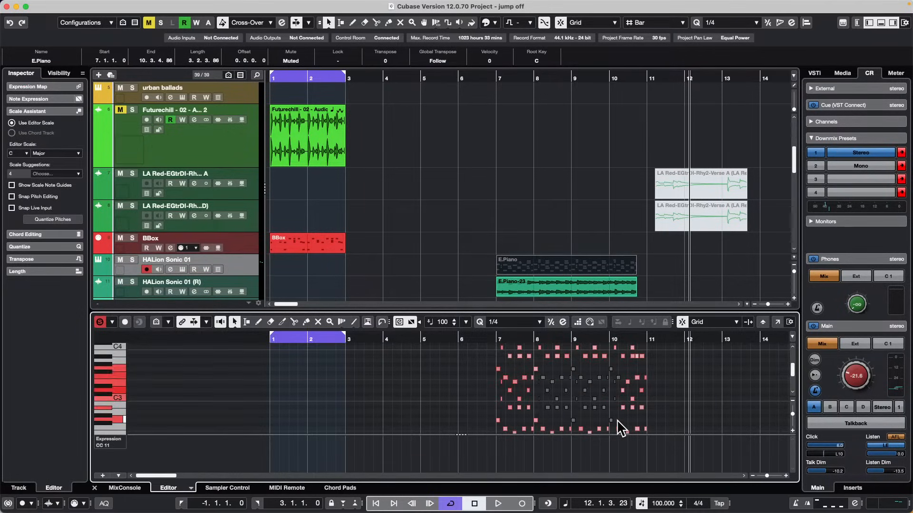
{"action": "key", "text": "Delete"}
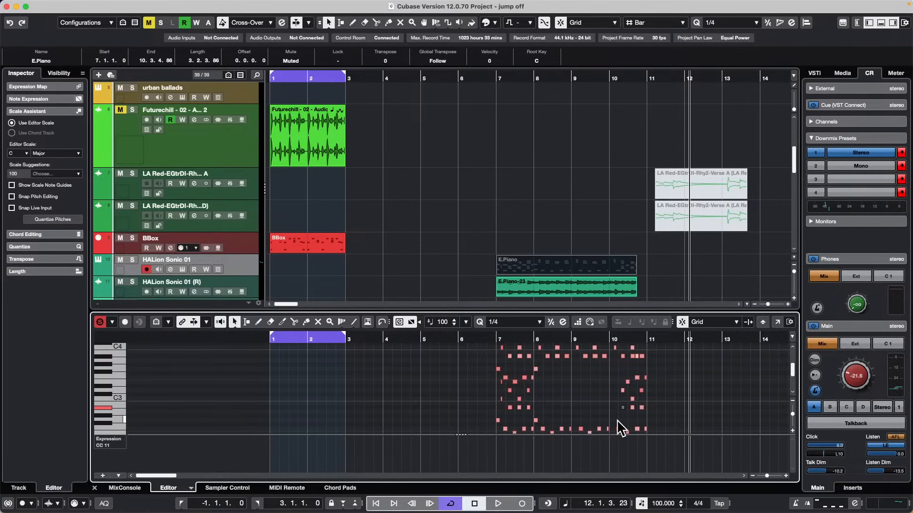
{"action": "mouse_move", "coordinate": [16, 1]}
{"action": "left_click", "coordinate": [240, 272]}
{"action": "right_click", "coordinate": [239, 272]}
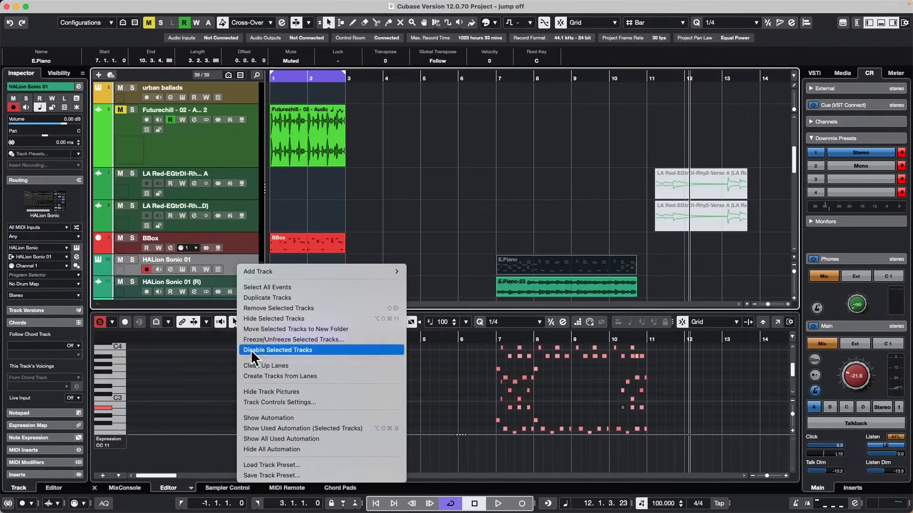
{"action": "left_click", "coordinate": [504, 232]}
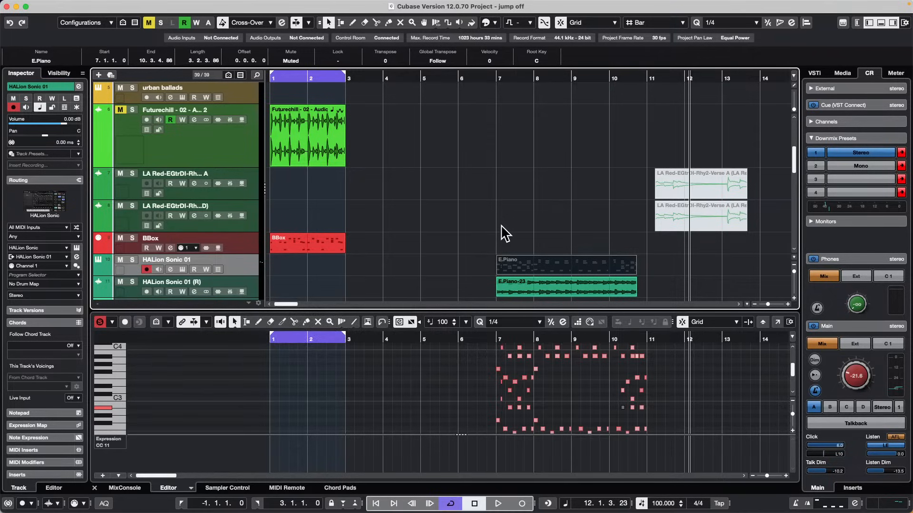
Undo the note deletion and the in-place render of the E.Piano part.
{"action": "key", "text": "cmd+z"}
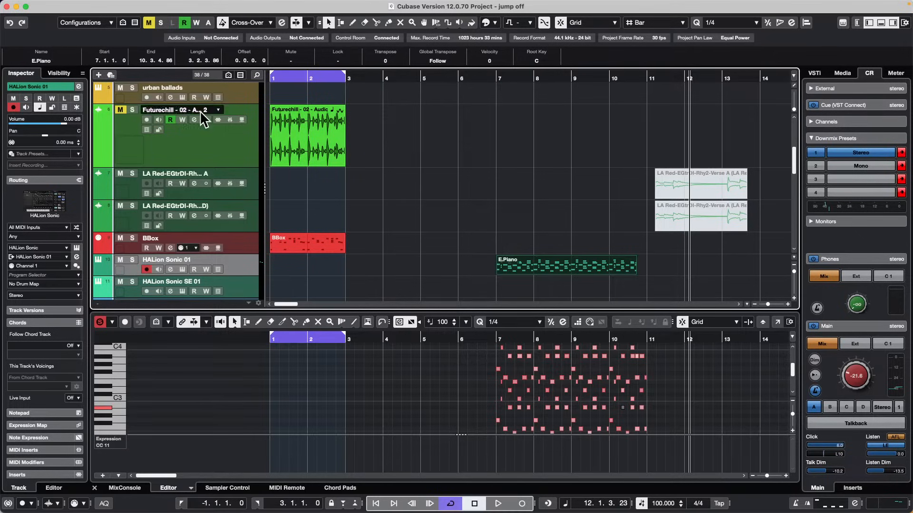
Reduce the height of the Futurechill - 02 audio track to a single row of controls.
{"action": "left_click_drag", "start_coordinate": [195, 168], "coordinate": [196, 128]}
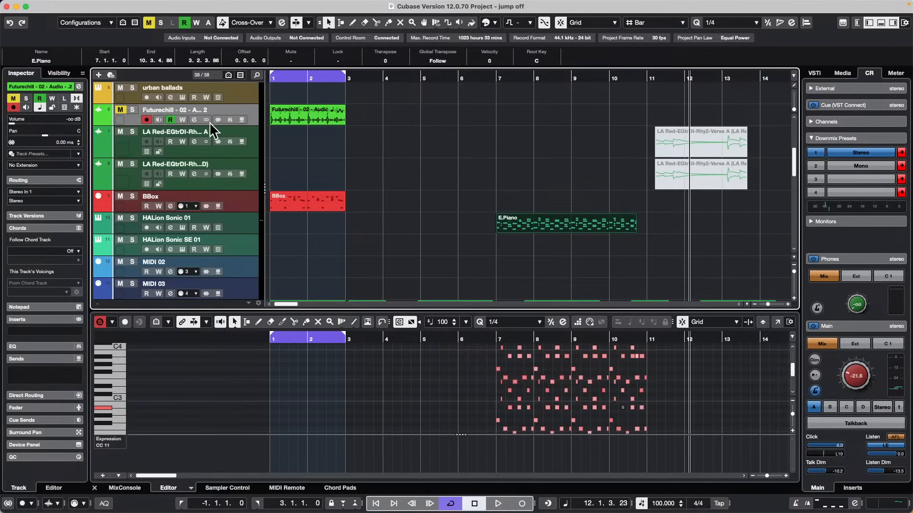
{"action": "mouse_move", "coordinate": [178, 125]}
{"action": "left_mouse_down"}
{"action": "mouse_move", "coordinate": [178, 207]}
{"action": "mouse_move", "coordinate": [178, 125]}
{"action": "left_mouse_up"}
Apply the Simple track controls preset to the track list, and replace it with the Standard preset.
{"action": "left_click", "coordinate": [249, 303]}
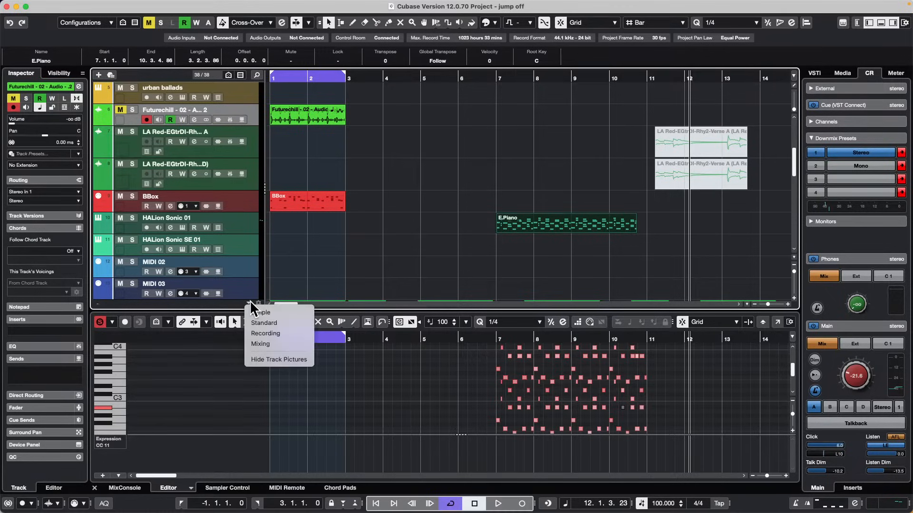
{"action": "left_click", "coordinate": [273, 314]}
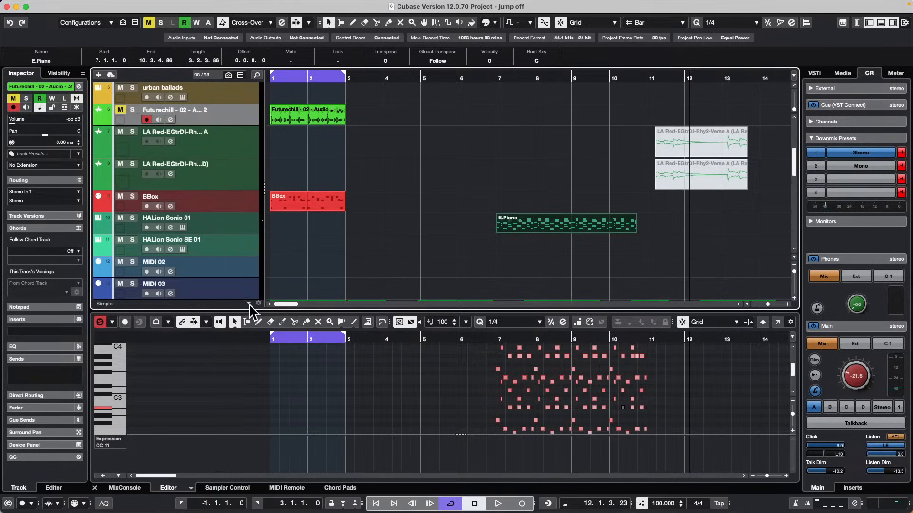
{"action": "left_click", "coordinate": [249, 303]}
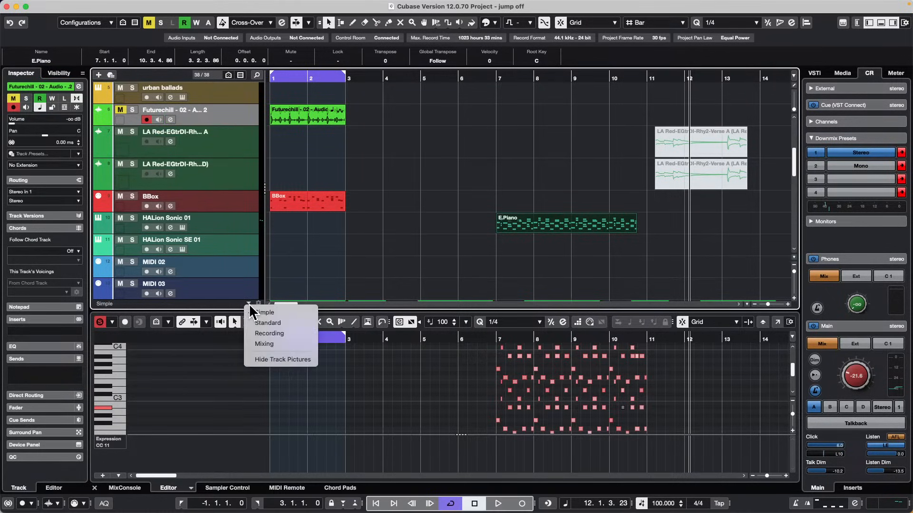
{"action": "left_click", "coordinate": [279, 326]}
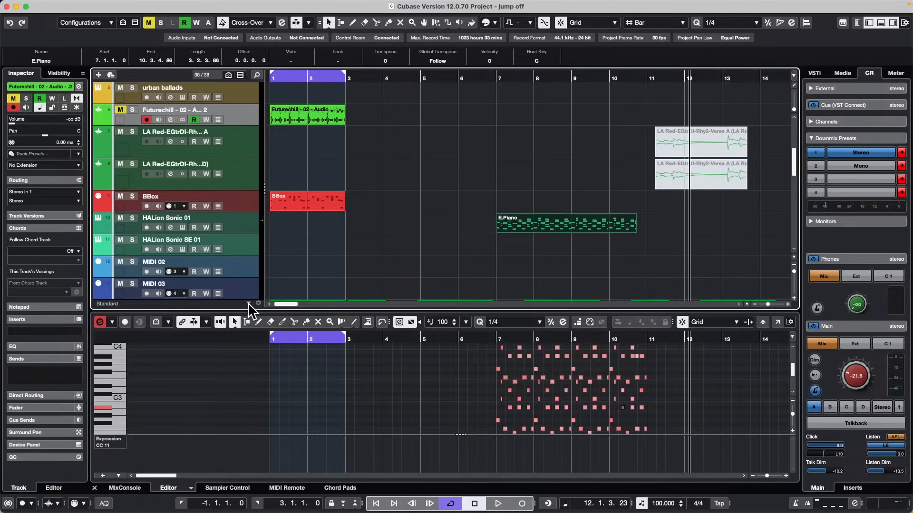
Try the Mixing track controls preset on the track list and return to Standard.
{"action": "left_click", "coordinate": [248, 303]}
{"action": "left_click", "coordinate": [262, 333]}
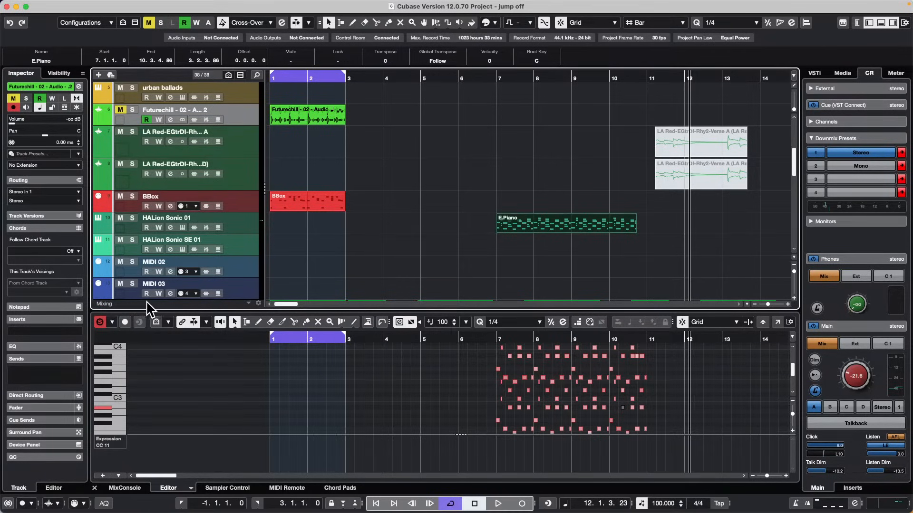
{"action": "left_click", "coordinate": [248, 303]}
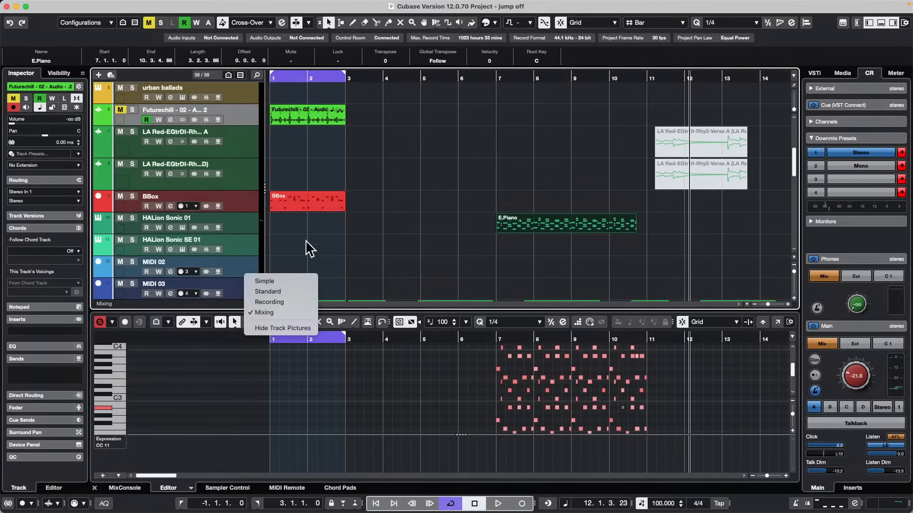
{"action": "left_click", "coordinate": [291, 291]}
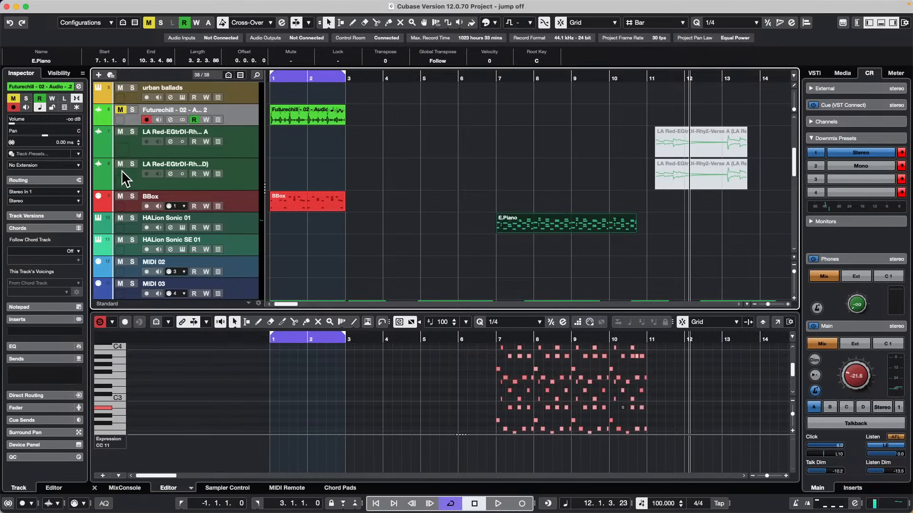
{"action": "left_click", "coordinate": [248, 303]}
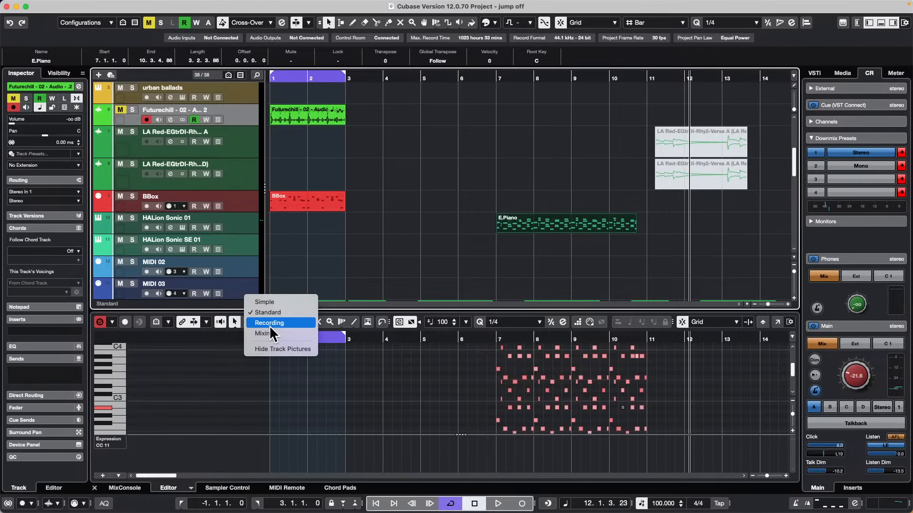
{"action": "left_click", "coordinate": [349, 246]}
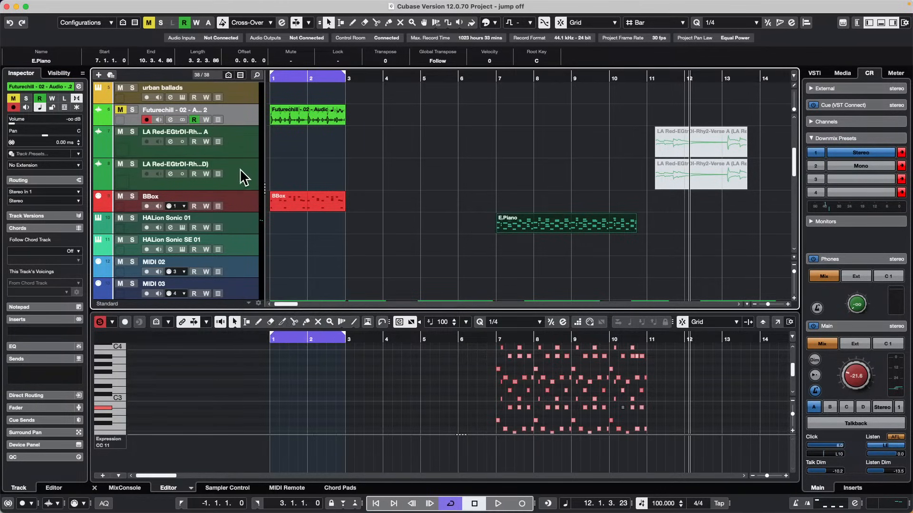
Review the Track Controls Settings for the Audio, Instrument, Sampler, MIDI and Group/FX/VCA track types, opened from the first LA Red-EGtrDI track.
{"action": "right_click", "coordinate": [132, 147]}
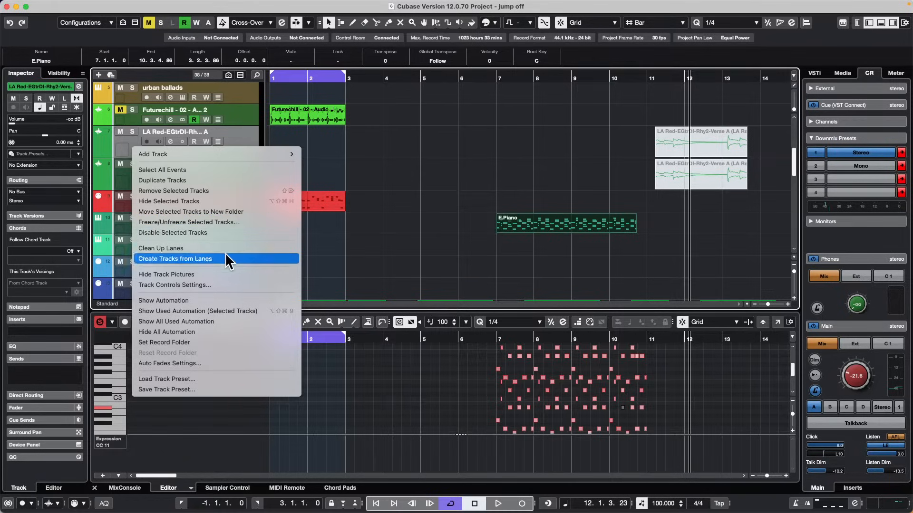
{"action": "left_click", "coordinate": [225, 285]}
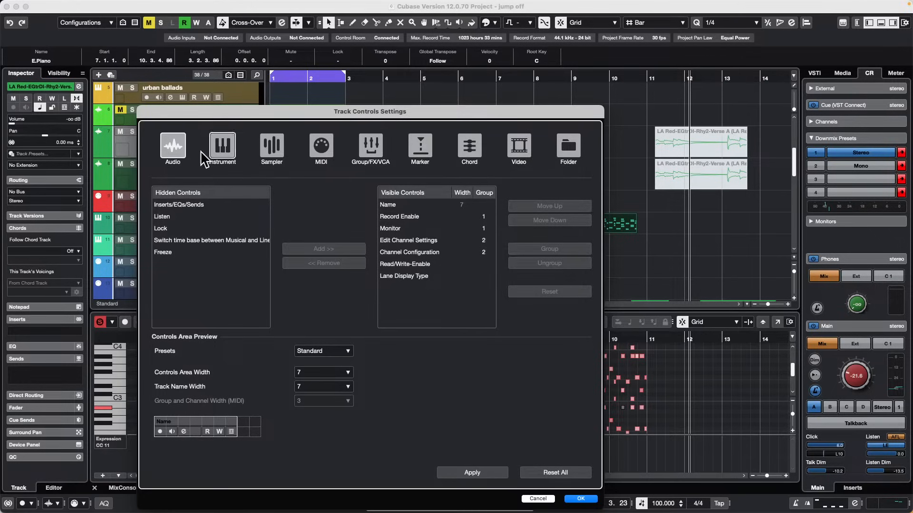
{"action": "left_click", "coordinate": [223, 145]}
{"action": "left_click", "coordinate": [271, 145]}
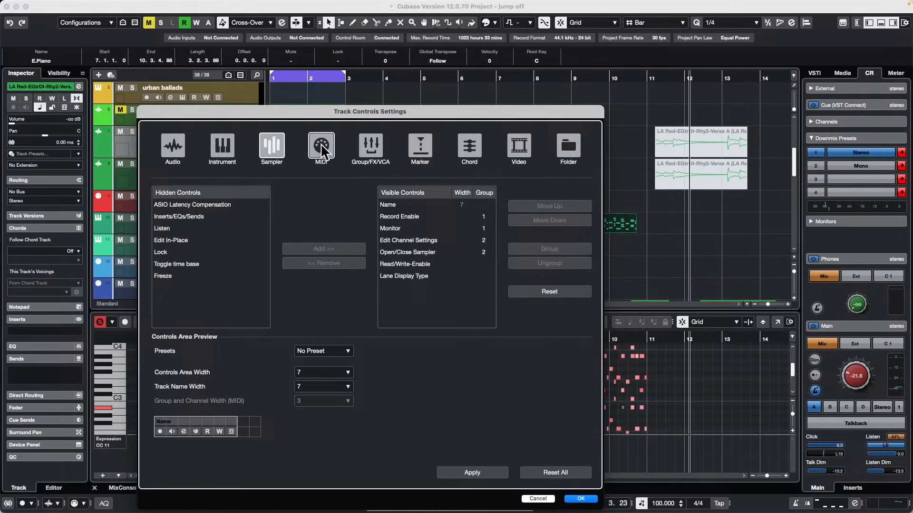
{"action": "left_click", "coordinate": [321, 145]}
{"action": "left_click", "coordinate": [372, 148]}
{"action": "left_click", "coordinate": [272, 145]}
{"action": "left_click", "coordinate": [222, 145]}
{"action": "left_click", "coordinate": [172, 145]}
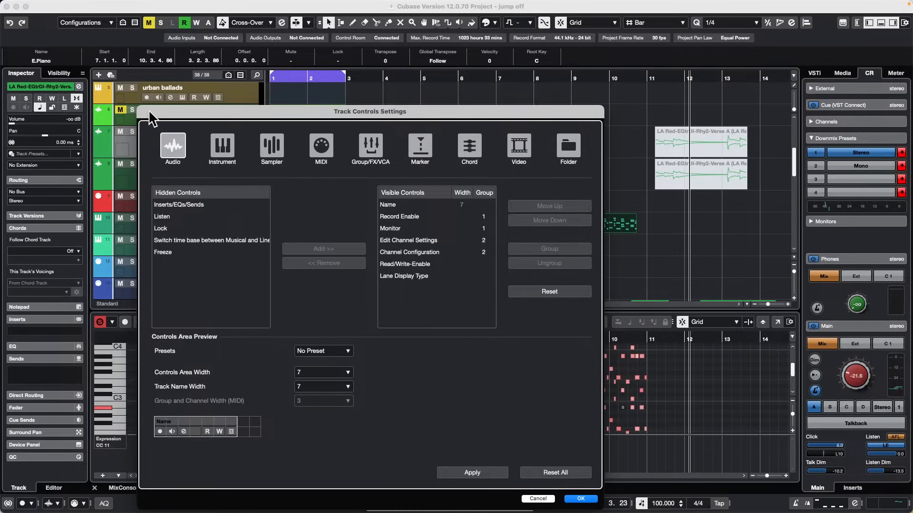
{"action": "left_click_drag", "start_coordinate": [196, 110], "coordinate": [200, 103]}
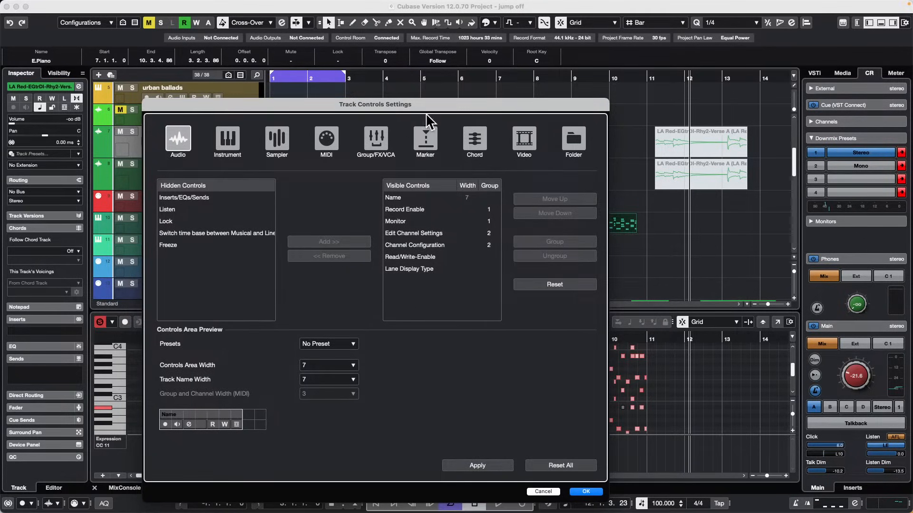
{"action": "left_click_drag", "start_coordinate": [434, 107], "coordinate": [410, 71]}
{"action": "left_click", "coordinate": [566, 452]}
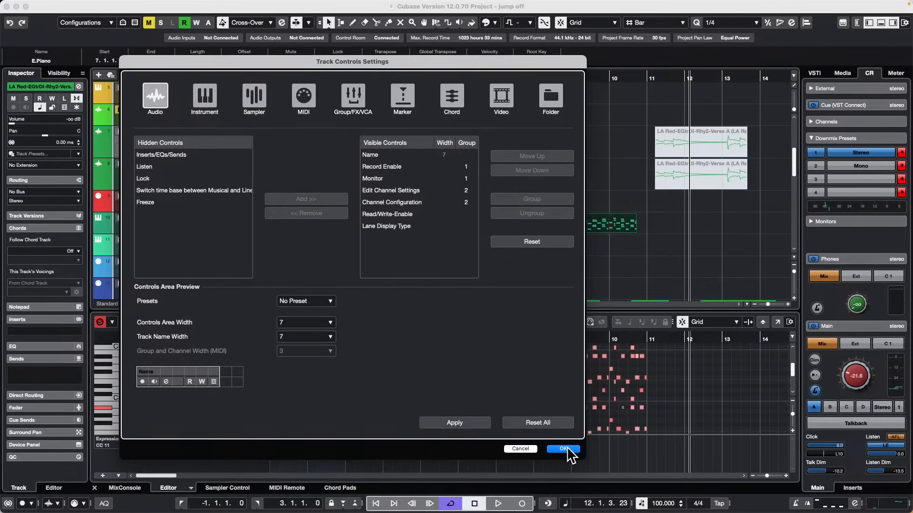
Switch the track controls to the Mixing preset and back to the Standard preset.
{"action": "left_click", "coordinate": [248, 303]}
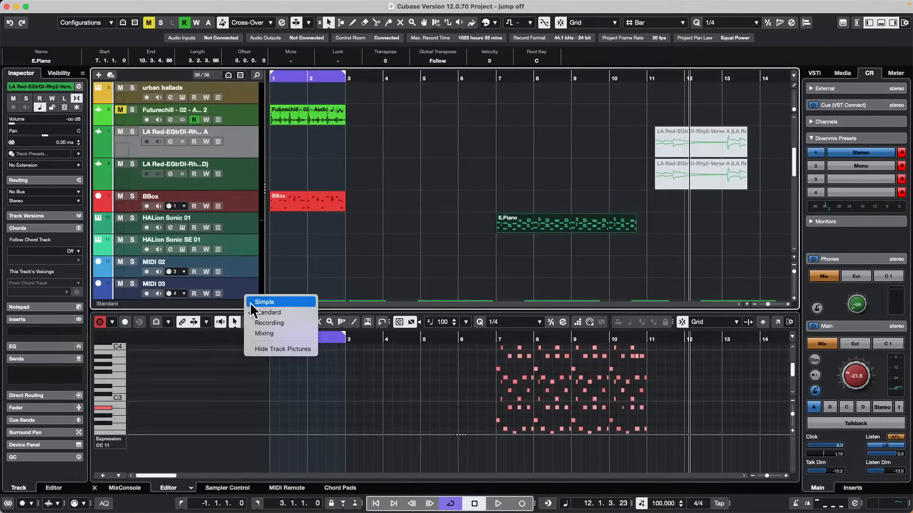
{"action": "left_click", "coordinate": [263, 334]}
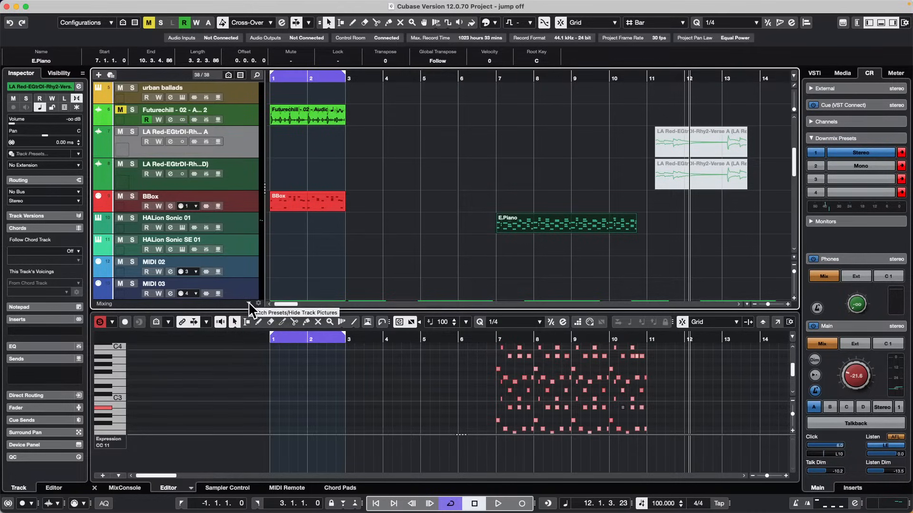
{"action": "left_click", "coordinate": [248, 301]}
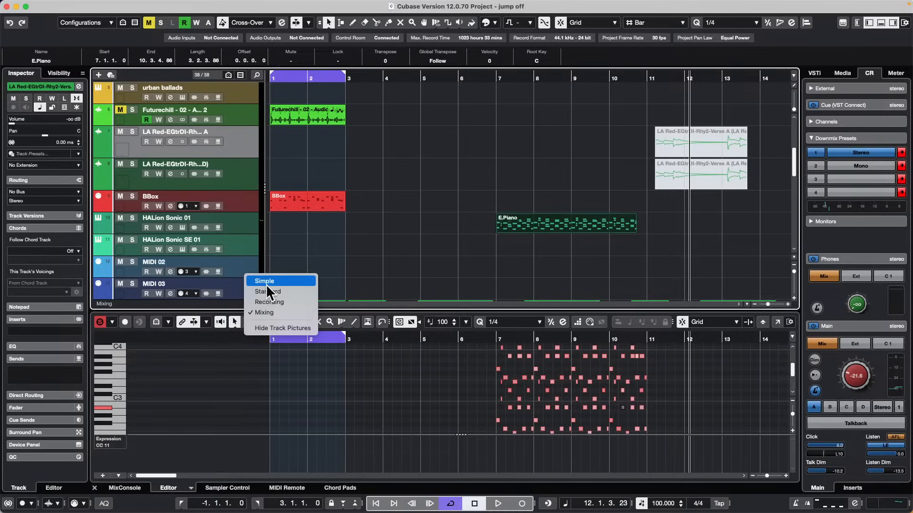
{"action": "left_click", "coordinate": [268, 292]}
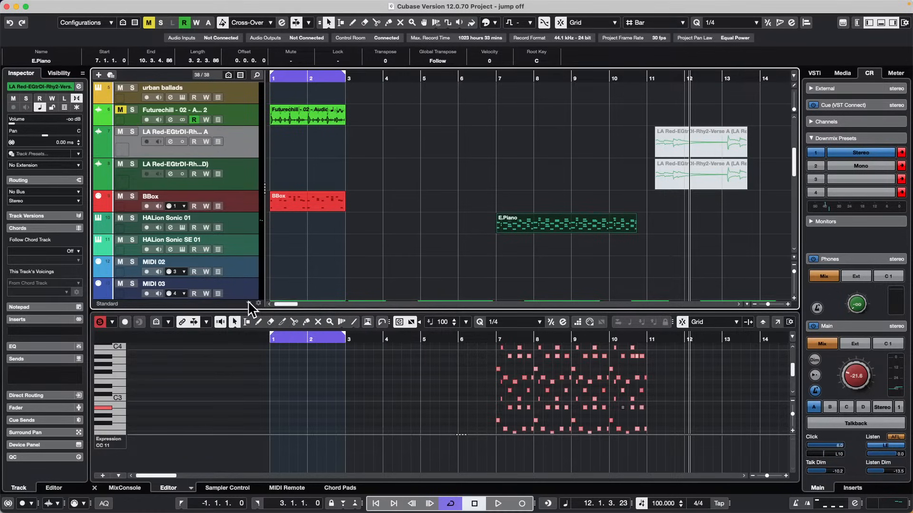
{"action": "left_click", "coordinate": [247, 301]}
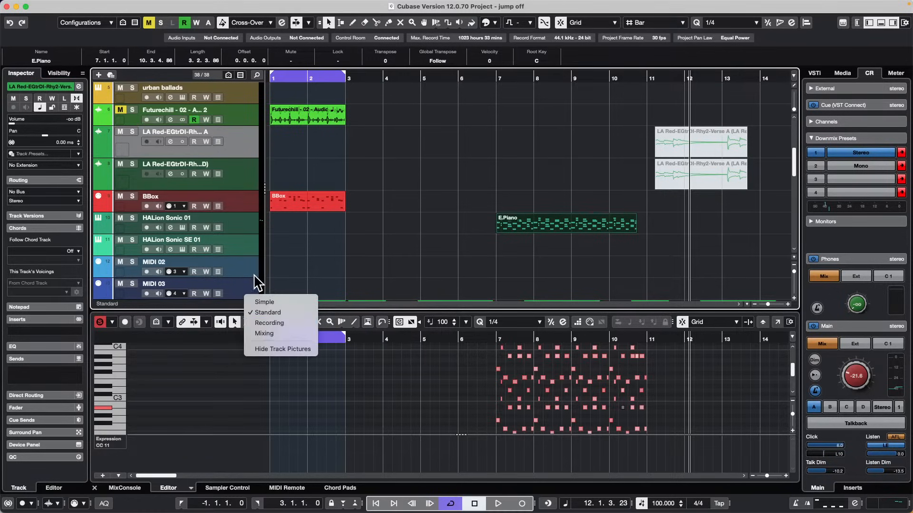
{"action": "left_click", "coordinate": [268, 314]}
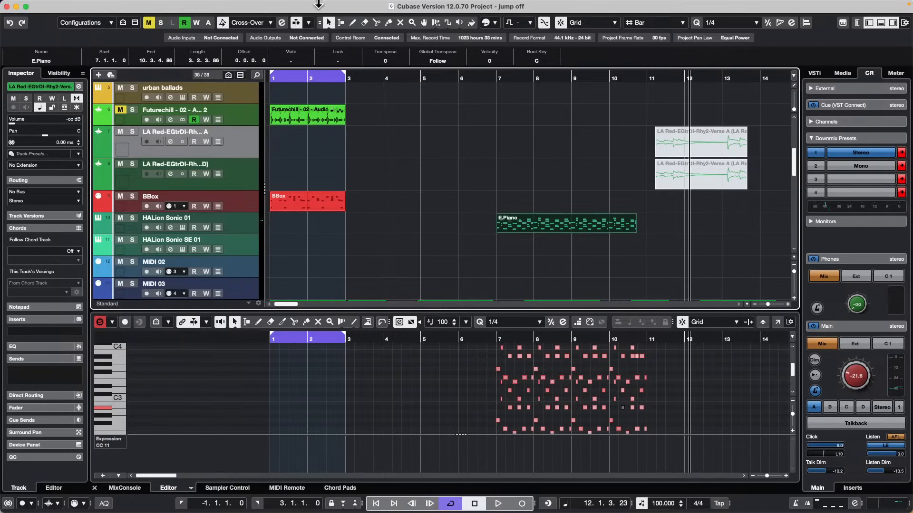
{"action": "left_click", "coordinate": [137, 5]}
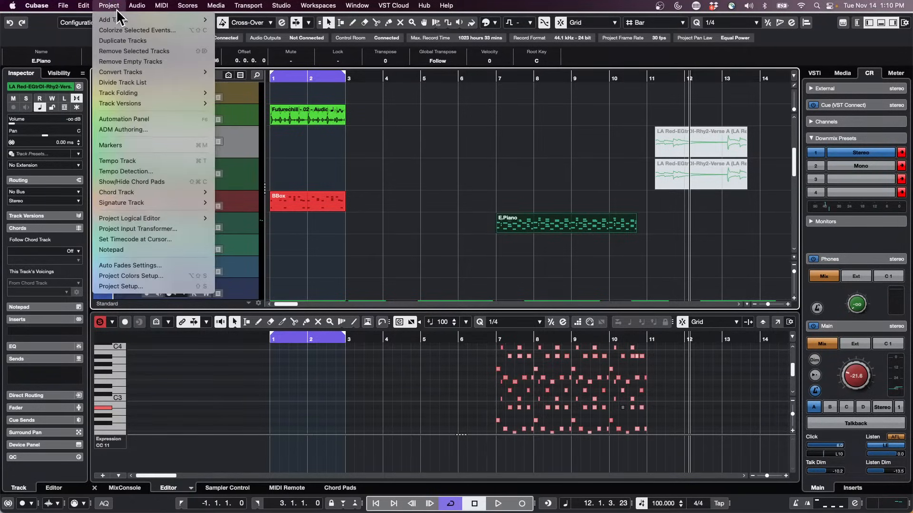
{"action": "left_click", "coordinate": [552, 248]}
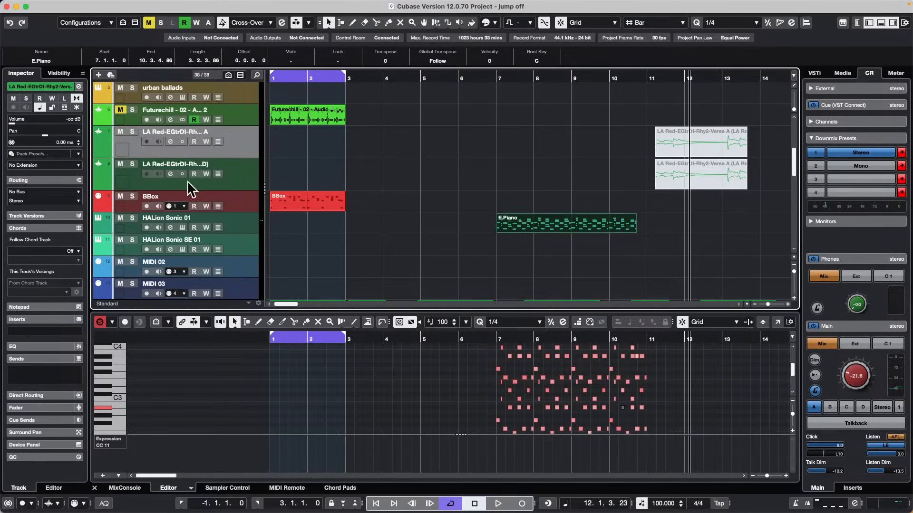
Turn on monitoring for the BBox, HALion Sonic SE 01 and MIDI 03 tracks.
{"action": "left_click", "coordinate": [158, 206]}
{"action": "left_click", "coordinate": [159, 228]}
{"action": "left_click", "coordinate": [159, 293]}
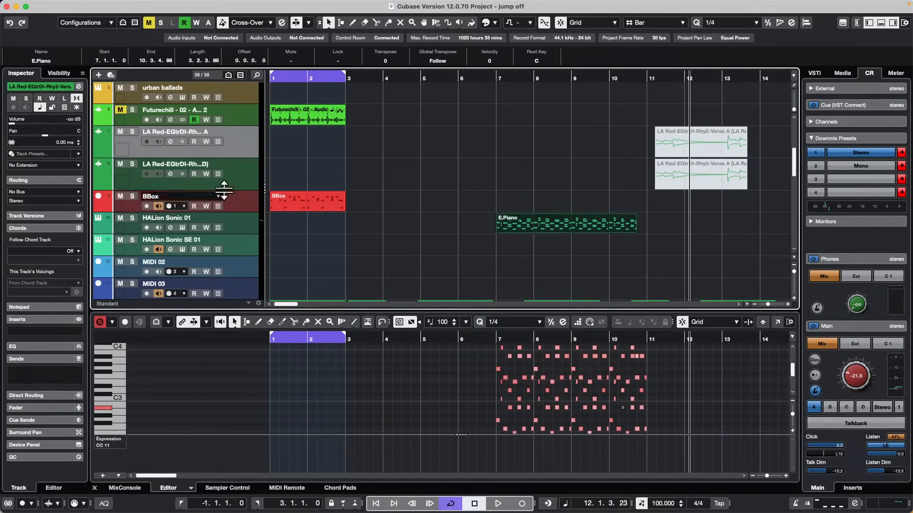
Open the Project Logical Editor and set its event target filter to Container Type Equal Track.
{"action": "left_click", "coordinate": [116, 7]}
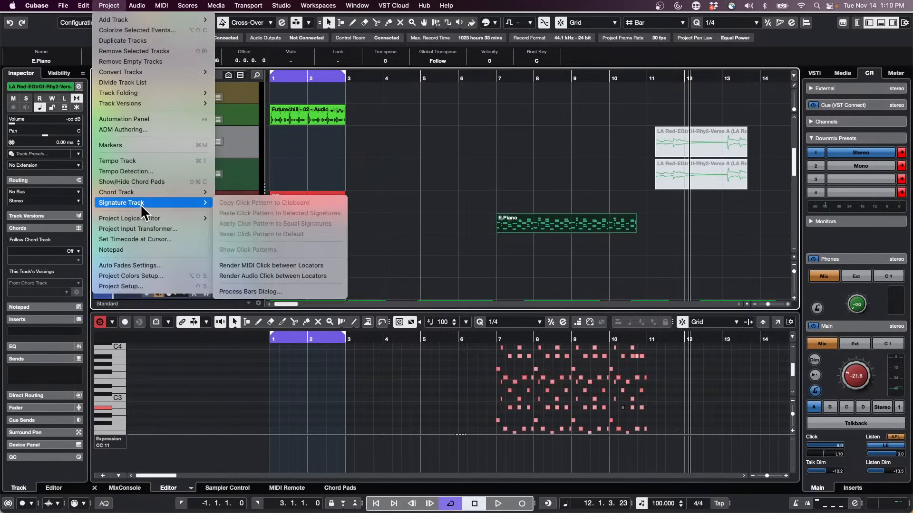
{"action": "mouse_move", "coordinate": [166, 216]}
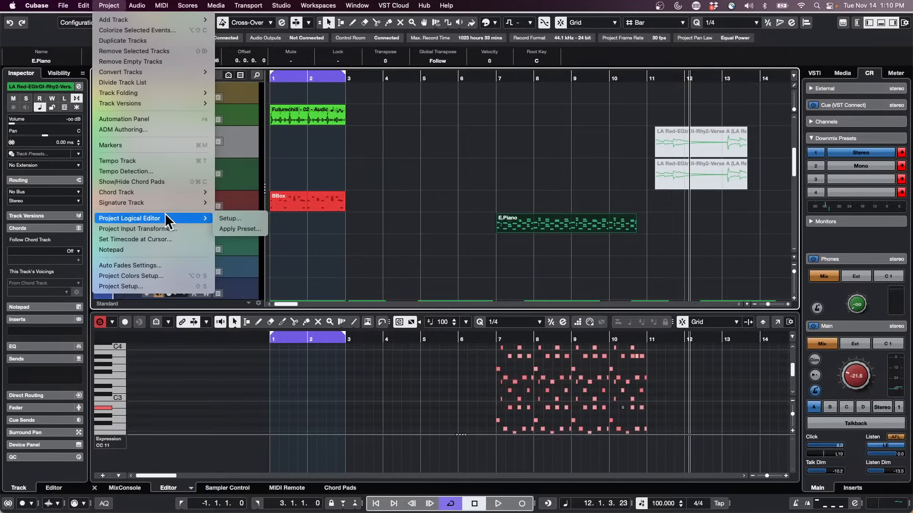
{"action": "left_click", "coordinate": [240, 218]}
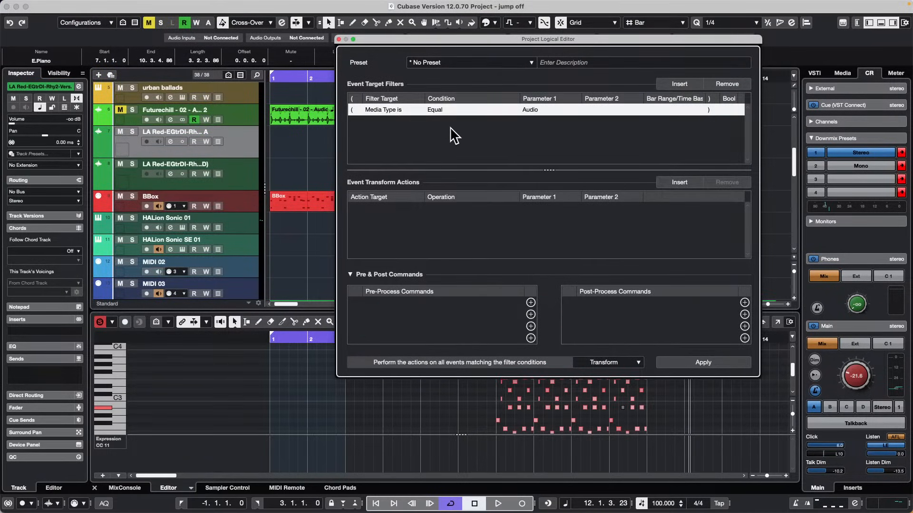
{"action": "left_click", "coordinate": [399, 110]}
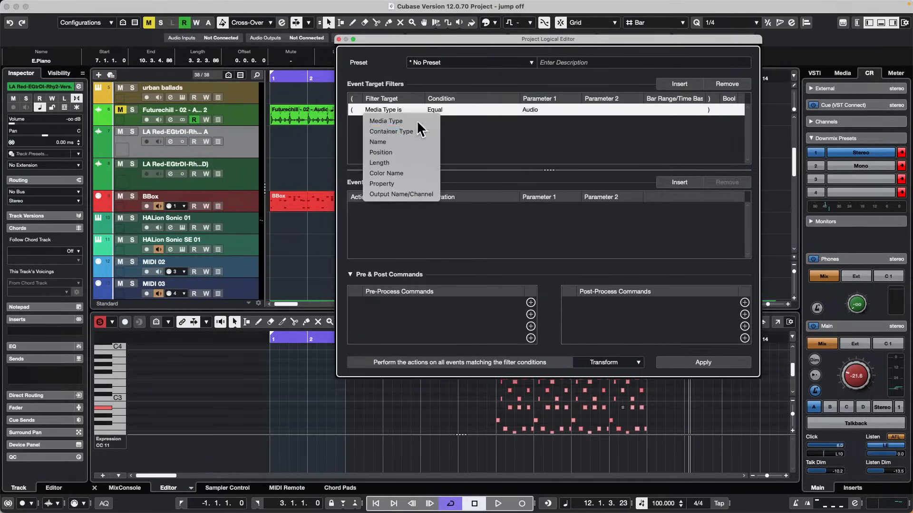
{"action": "left_click", "coordinate": [401, 131]}
{"action": "left_click", "coordinate": [536, 110]}
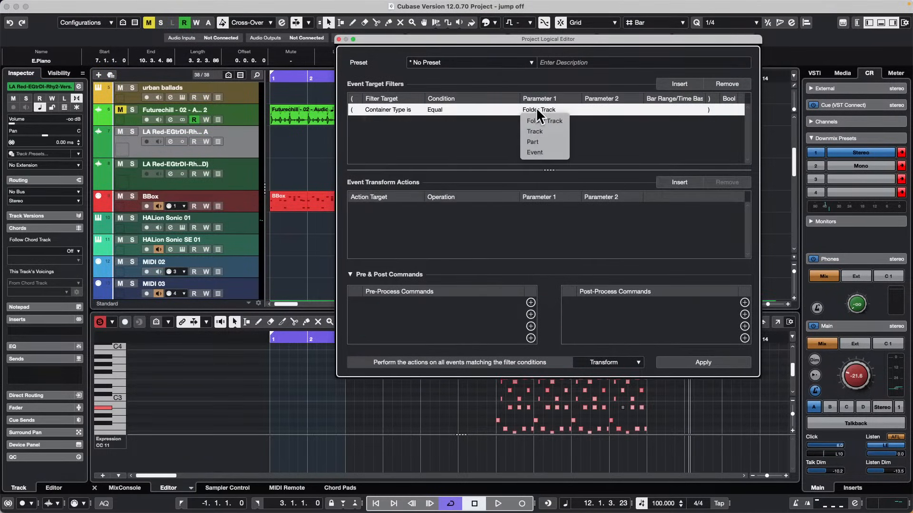
{"action": "left_click", "coordinate": [542, 131]}
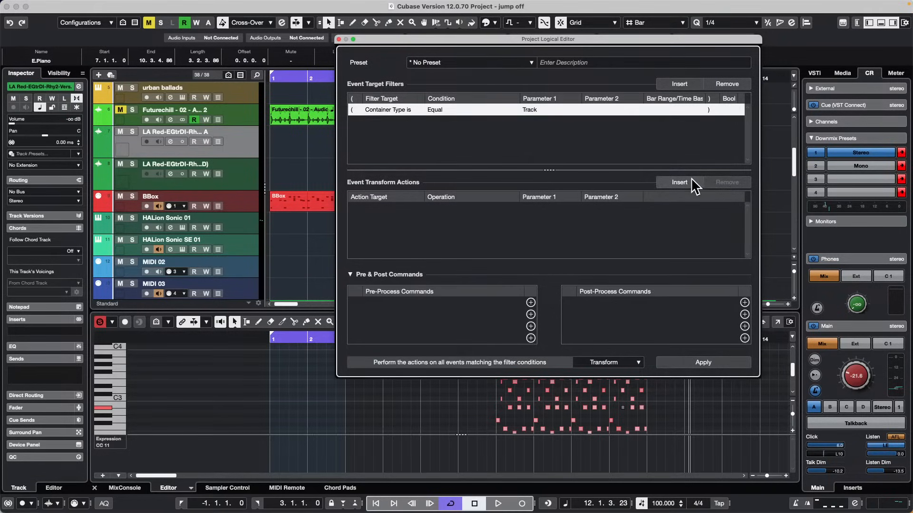
Add a Track Operation transform action that sets Monitor to Disable, and apply it.
{"action": "left_click", "coordinate": [679, 182]}
{"action": "left_click", "coordinate": [377, 210]}
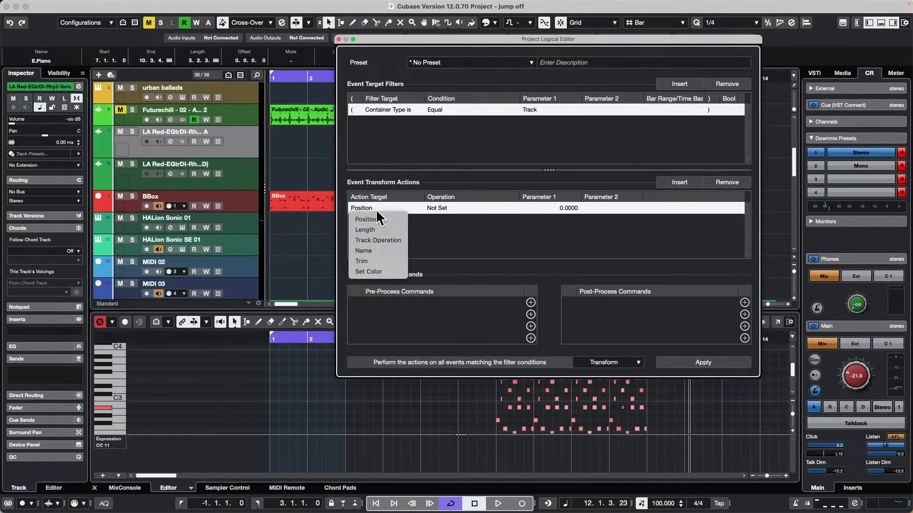
{"action": "left_click", "coordinate": [378, 240]}
{"action": "left_click", "coordinate": [436, 209]}
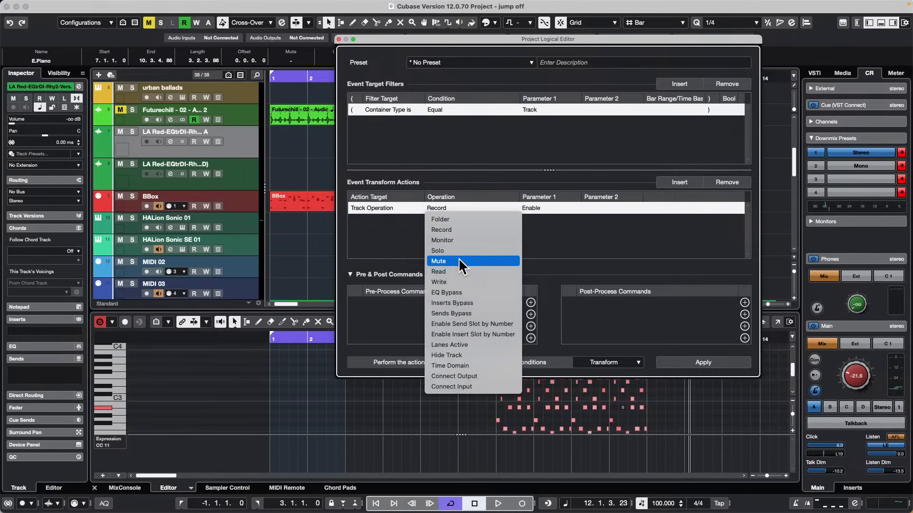
{"action": "left_click", "coordinate": [466, 240]}
{"action": "left_click", "coordinate": [536, 209]}
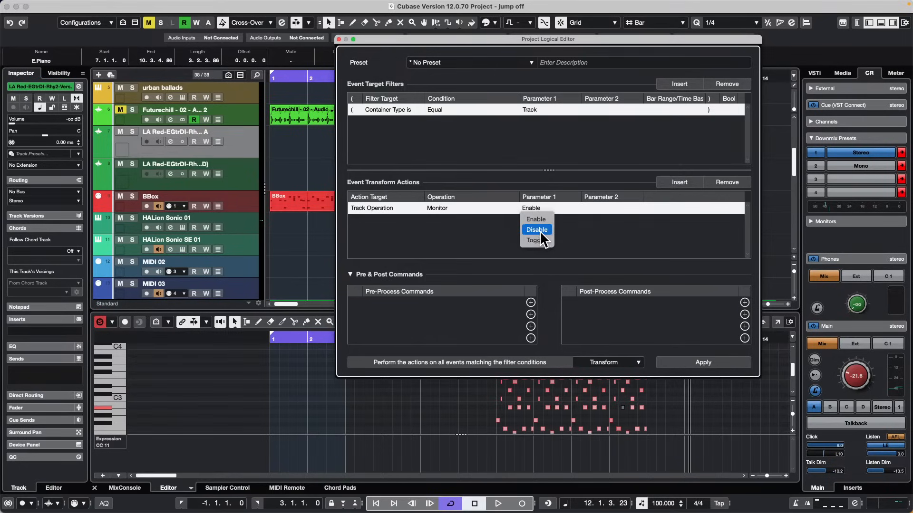
{"action": "left_click", "coordinate": [539, 233]}
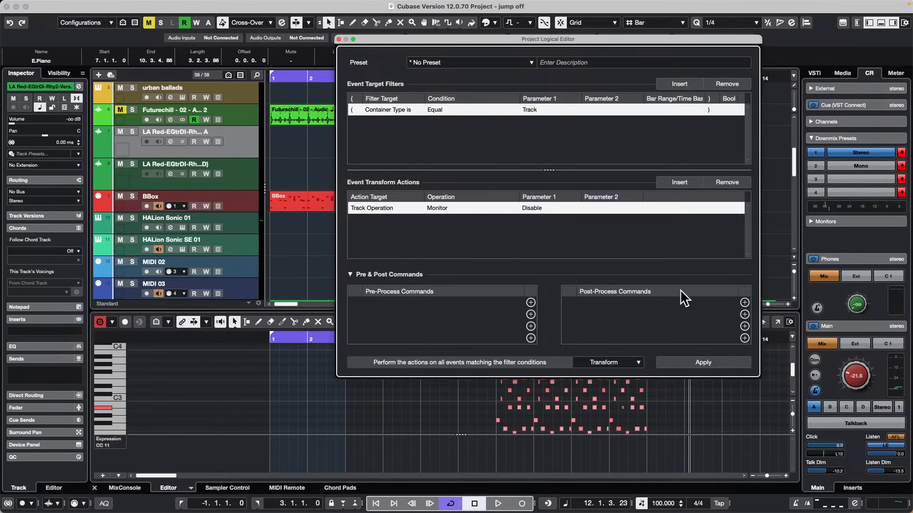
{"action": "left_click", "coordinate": [720, 367]}
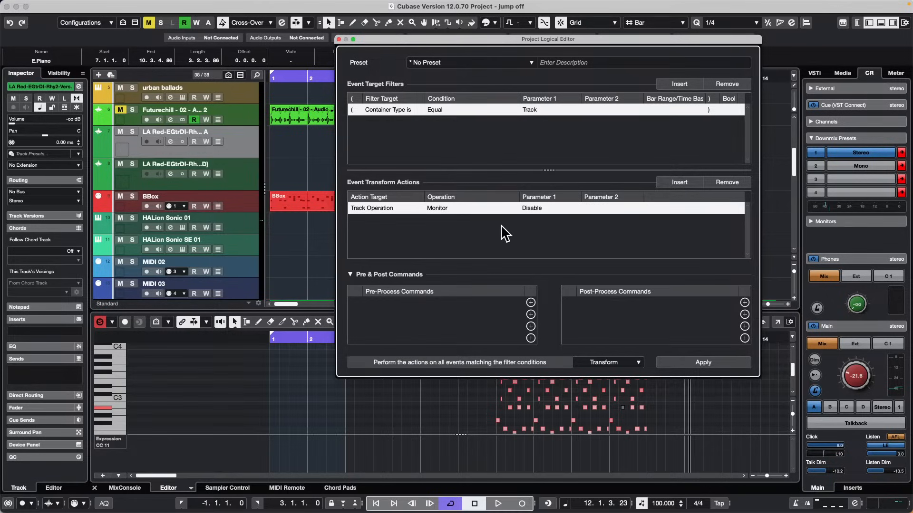
Add a second Track Operation transform action that sets Record to Disable.
{"action": "left_click", "coordinate": [680, 182]}
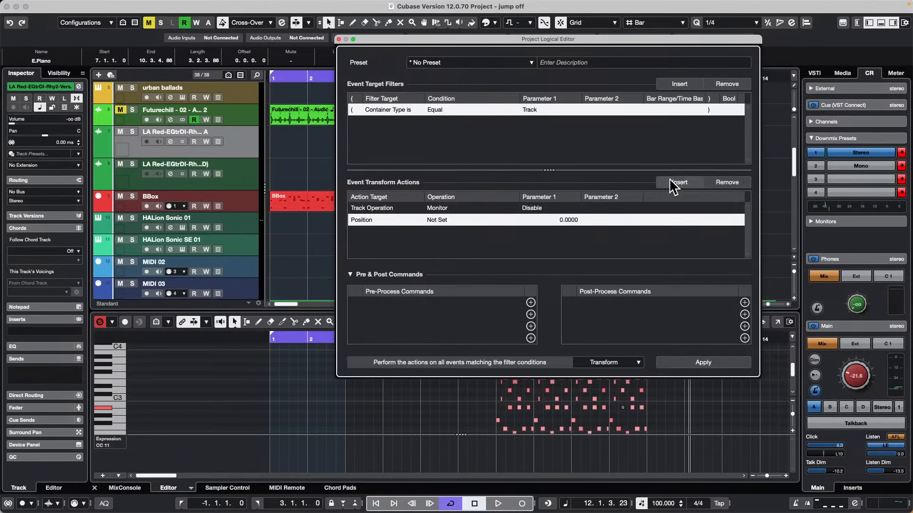
{"action": "left_click", "coordinate": [354, 219]}
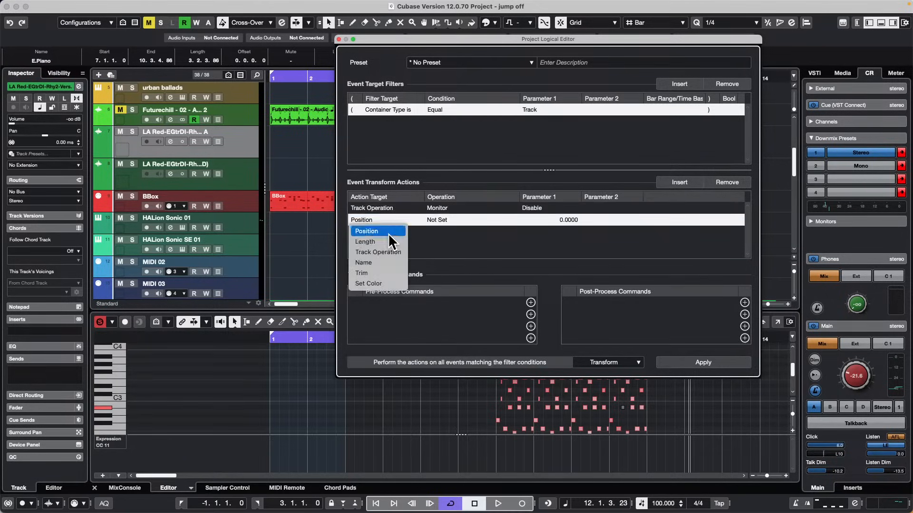
{"action": "left_click", "coordinate": [380, 252]}
{"action": "left_click", "coordinate": [452, 220]}
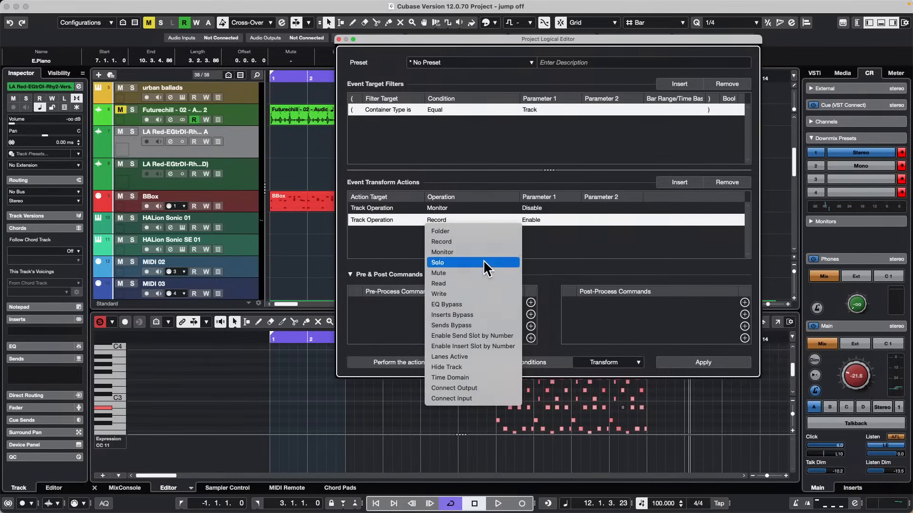
{"action": "left_click", "coordinate": [481, 242]}
{"action": "left_click", "coordinate": [551, 220]}
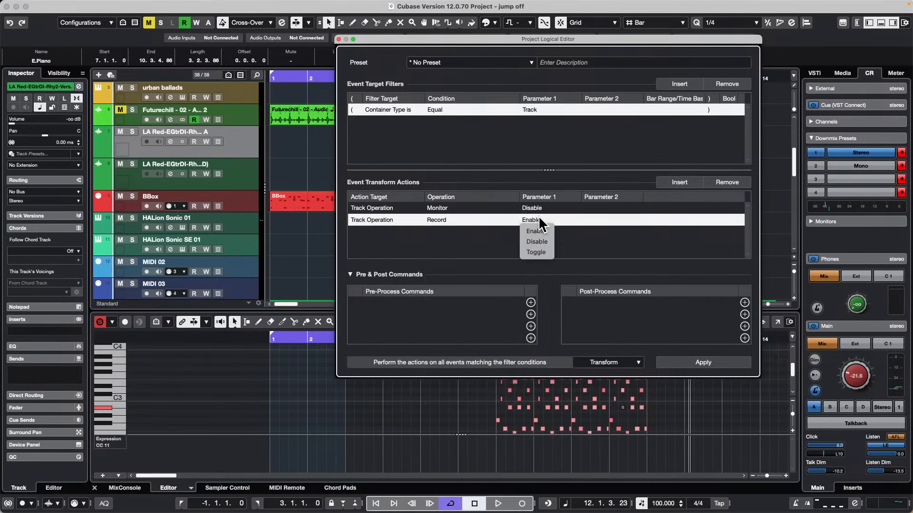
{"action": "left_click", "coordinate": [534, 241]}
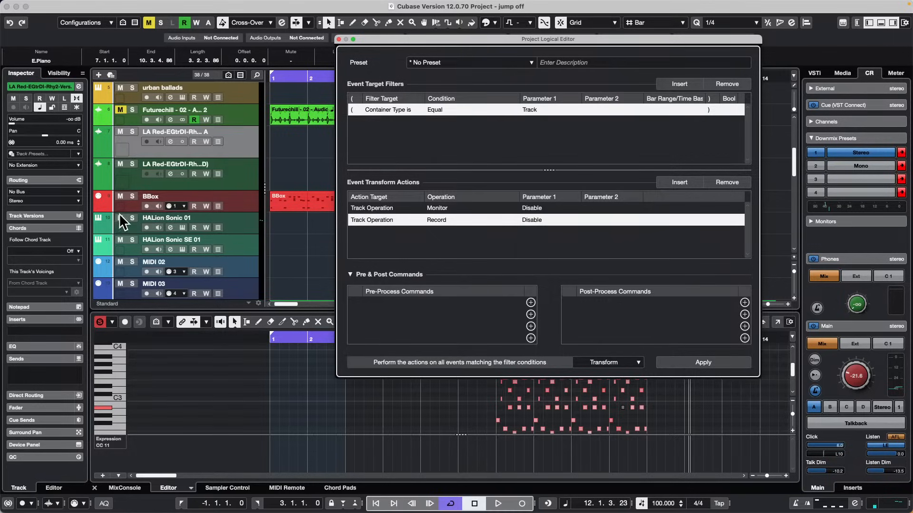
Record-enable HALion Sonic 01 and MIDI 02, and turn on monitoring for BBox, HALion Sonic SE 01 and MIDI 03.
{"action": "left_click", "coordinate": [146, 228]}
{"action": "left_click", "coordinate": [158, 206]}
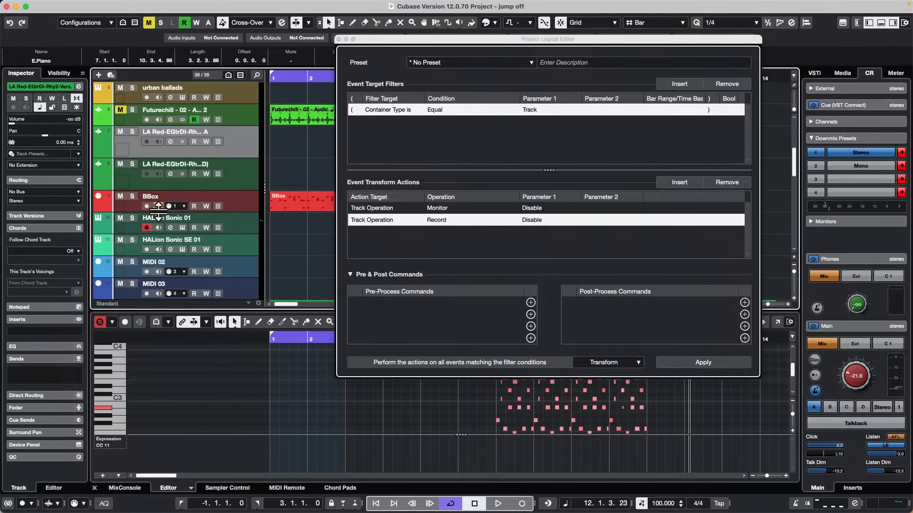
{"action": "left_click", "coordinate": [147, 271]}
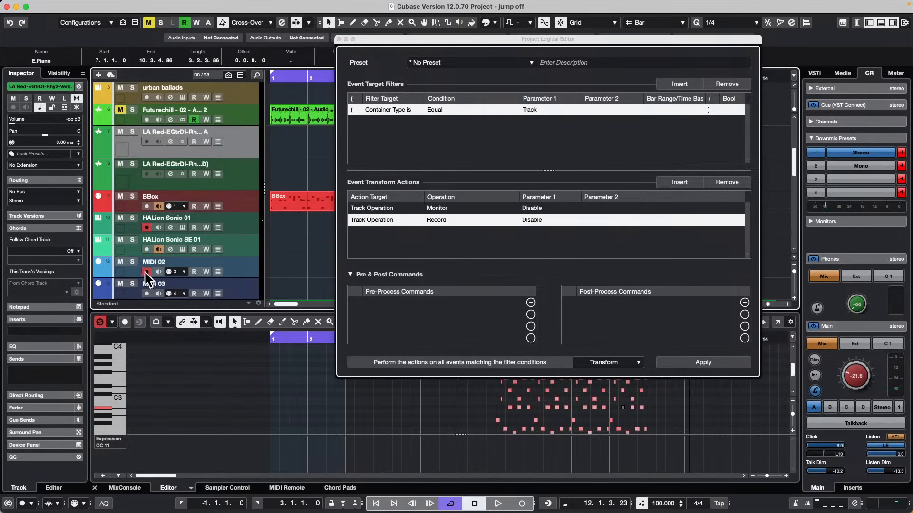
{"action": "left_click", "coordinate": [158, 294]}
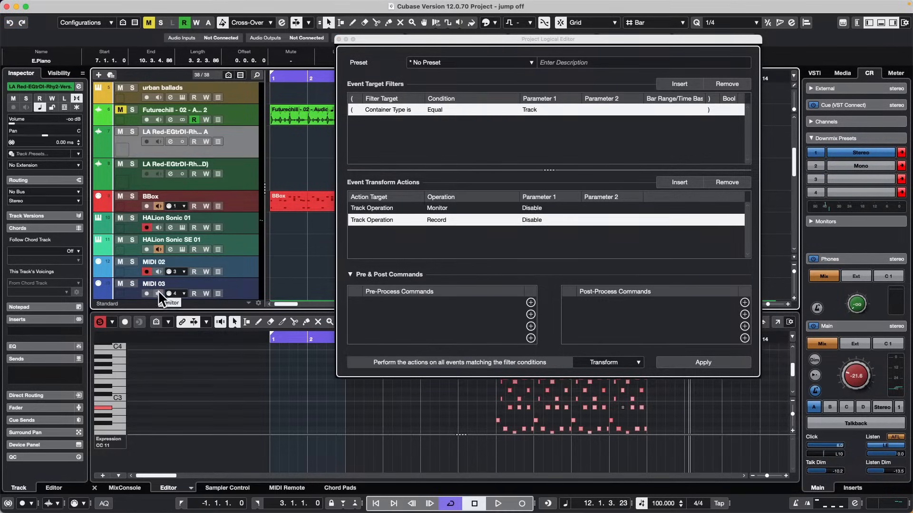
Apply the monitor and record disable actions to the tracks and close the Project Logical Editor.
{"action": "left_click", "coordinate": [703, 366]}
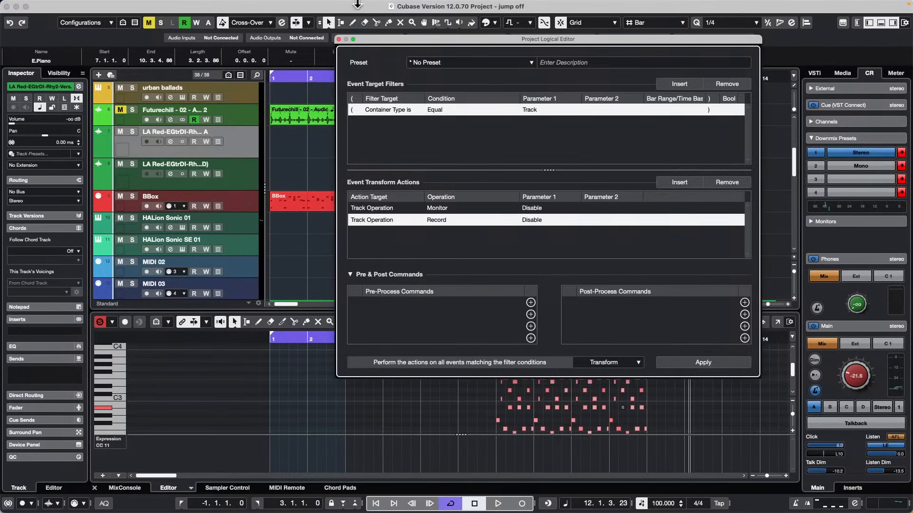
{"action": "left_click", "coordinate": [338, 39]}
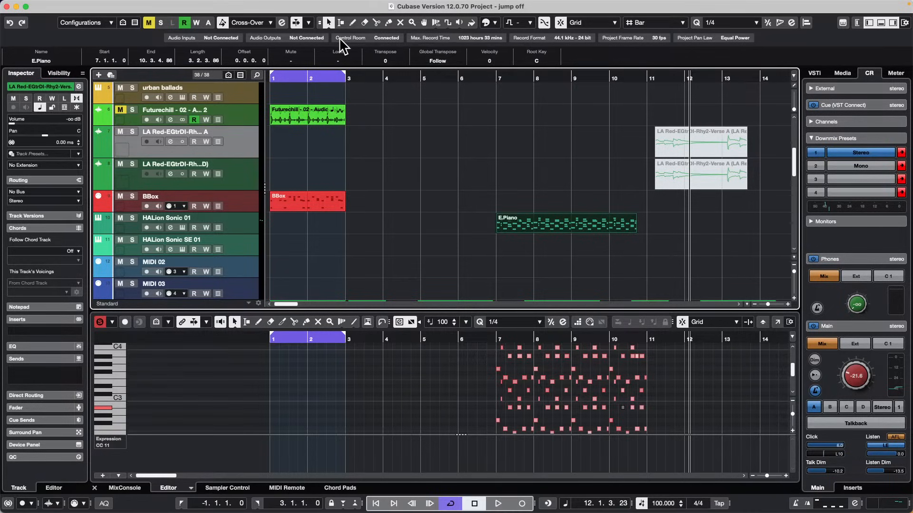
Delete the selected E.Piano MIDI part and glance over all open windows.
{"action": "key", "text": "ctrl+Up"}
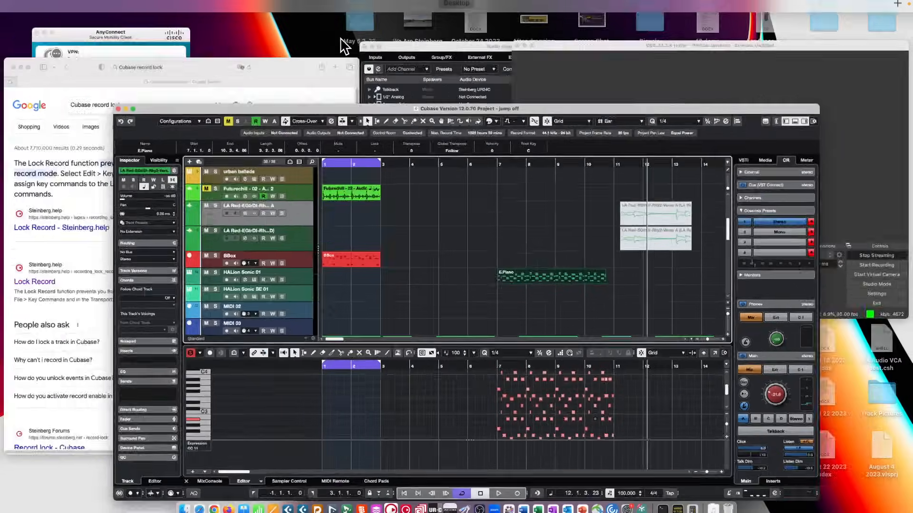
{"action": "key", "text": "ctrl+Up"}
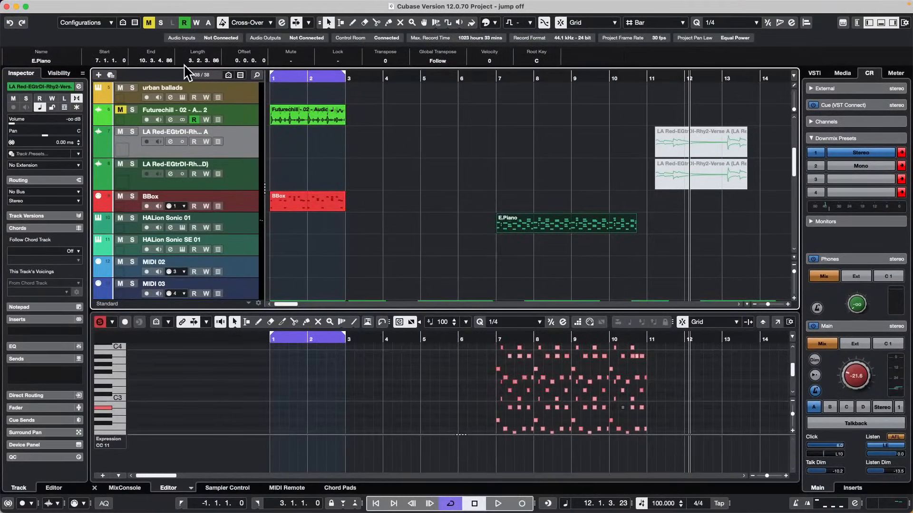
{"action": "key", "text": "Delete"}
{"action": "key", "text": "ctrl+Up"}
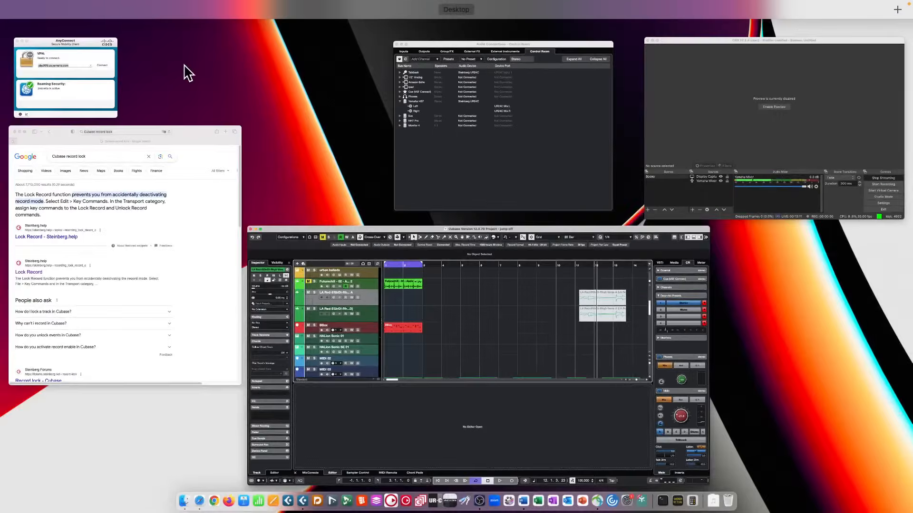
{"action": "key", "text": "ctrl+Up"}
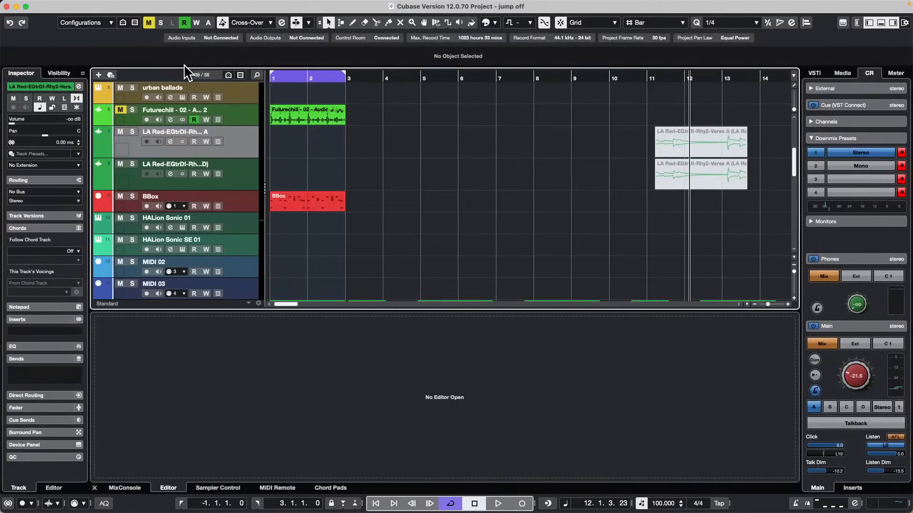
Open the MixConsole and show the Sends rack in place of the Pre and Inserts racks.
{"action": "key", "text": "F3"}
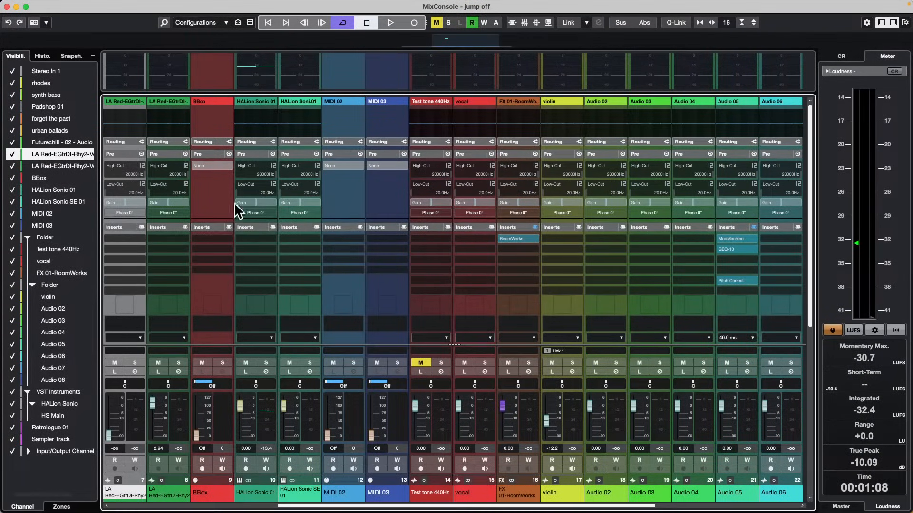
{"action": "left_click", "coordinate": [253, 151]}
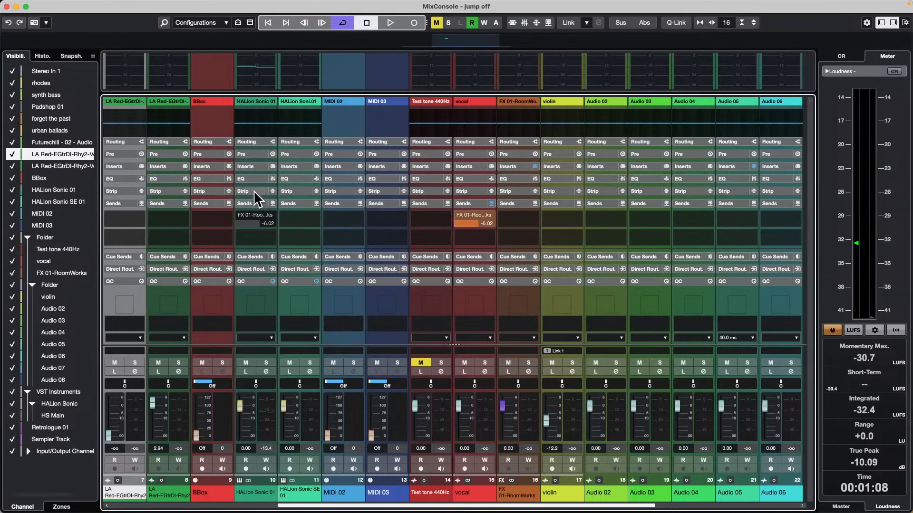
Collapse the Sends rack on the channels and enlarge the meter bridge above the racks.
{"action": "left_click", "coordinate": [253, 202]}
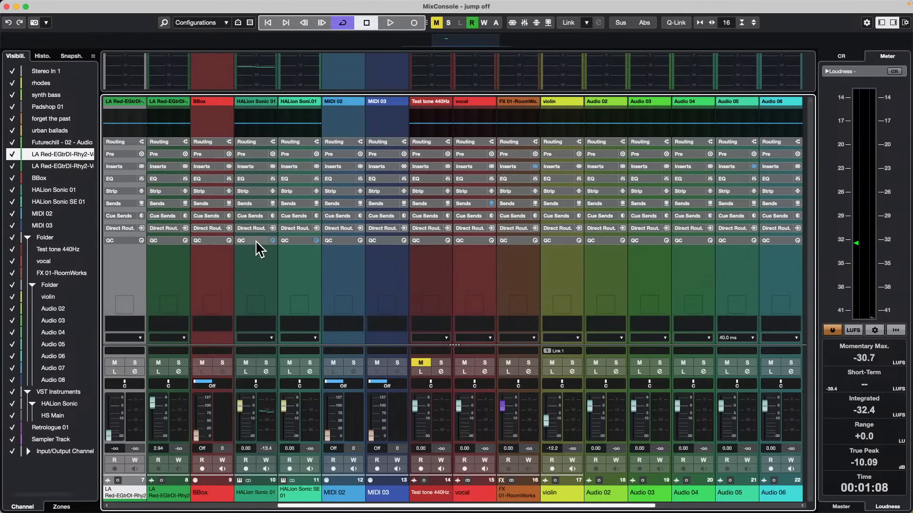
{"action": "left_click", "coordinate": [216, 98]}
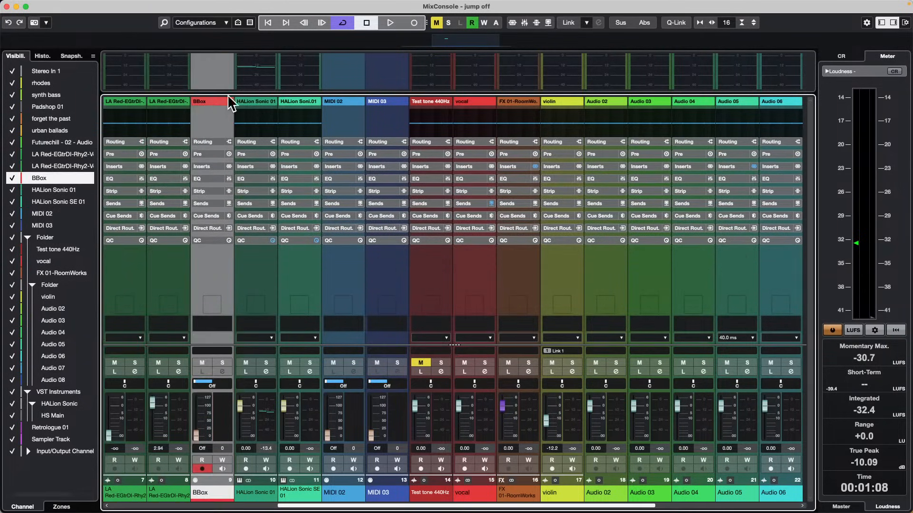
{"action": "left_click_drag", "start_coordinate": [246, 90], "coordinate": [245, 115]}
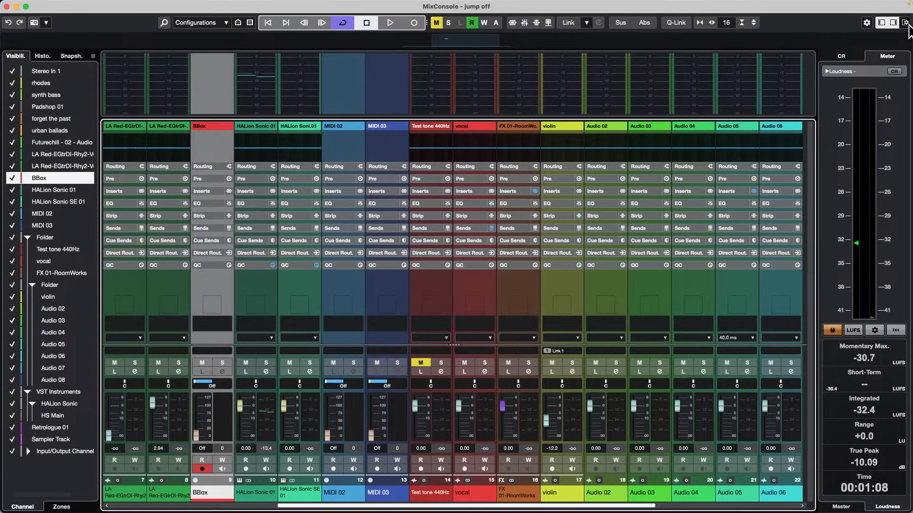
{"action": "right_click", "coordinate": [768, 31]}
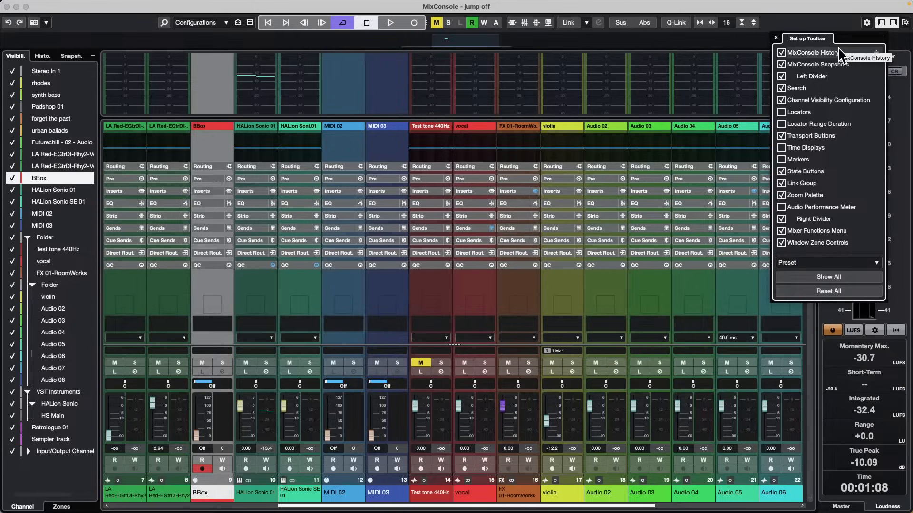
{"action": "left_click", "coordinate": [843, 27]}
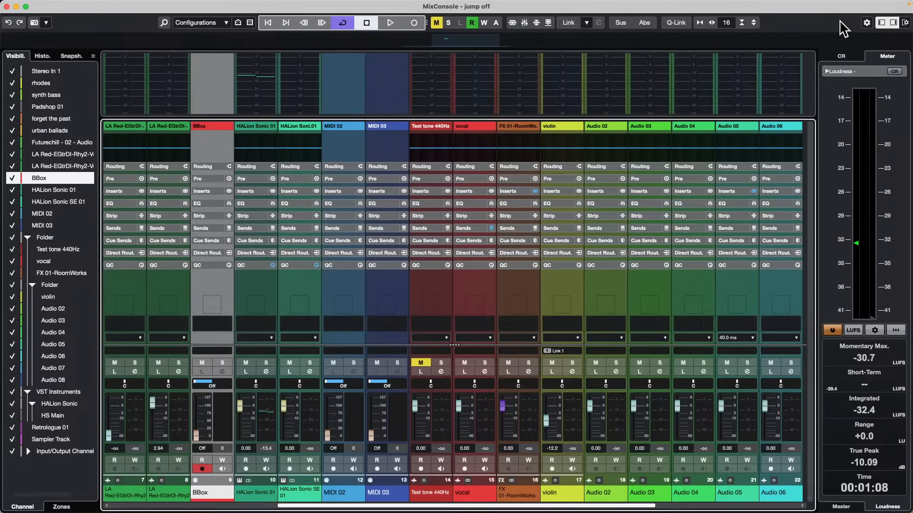
{"action": "right_click", "coordinate": [641, 147]}
{"action": "right_click", "coordinate": [702, 112]}
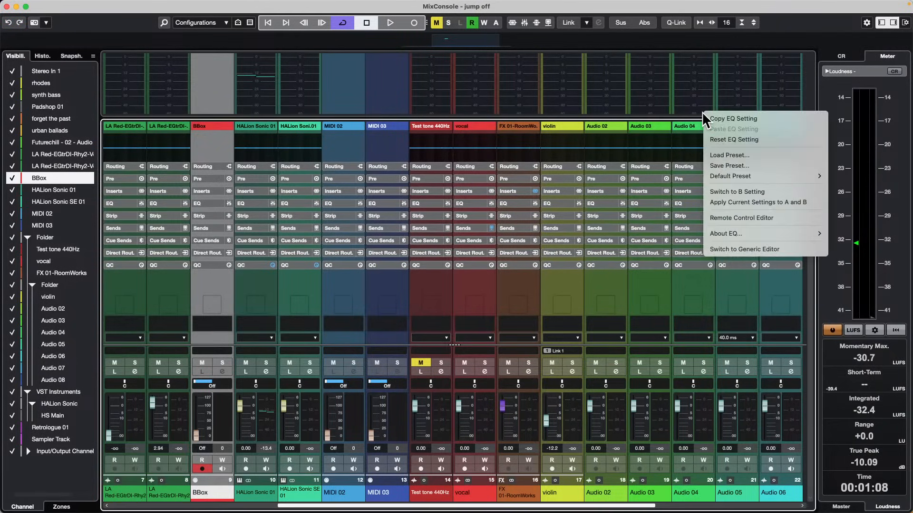
{"action": "left_click", "coordinate": [786, 47]}
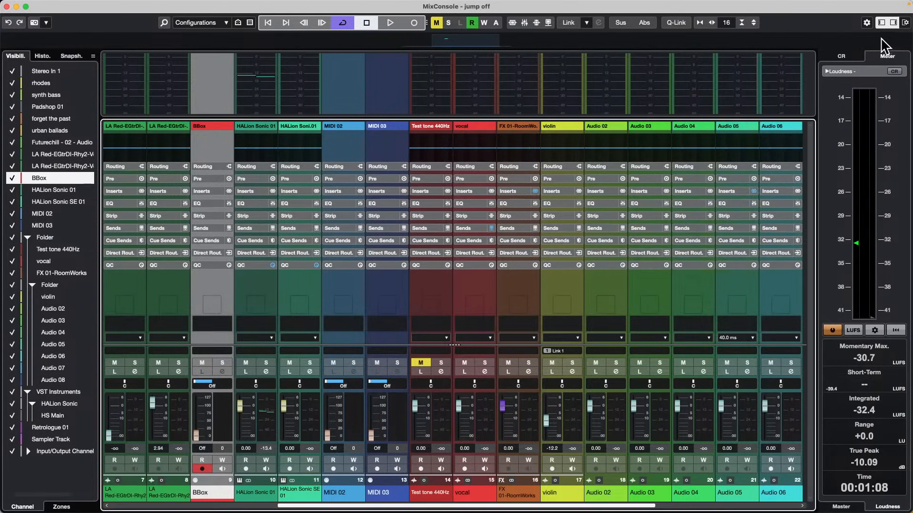
{"action": "right_click", "coordinate": [882, 40]}
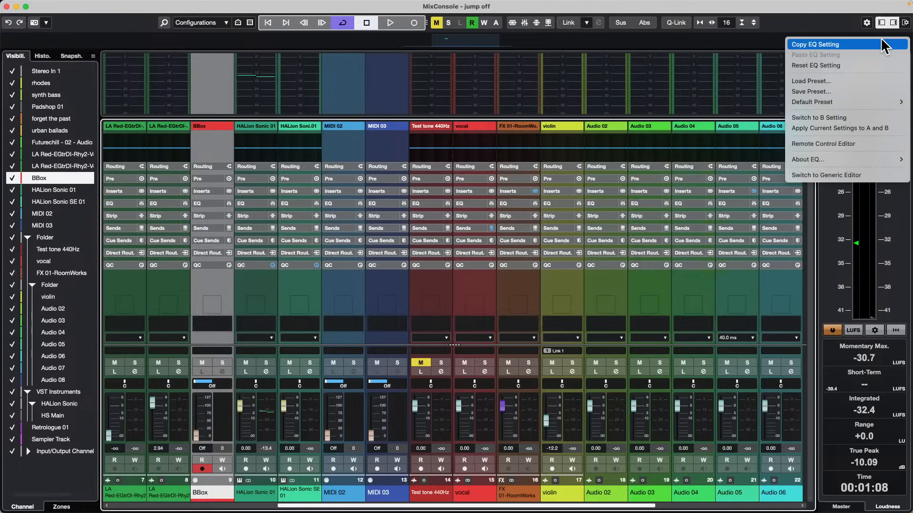
{"action": "left_click", "coordinate": [905, 27]}
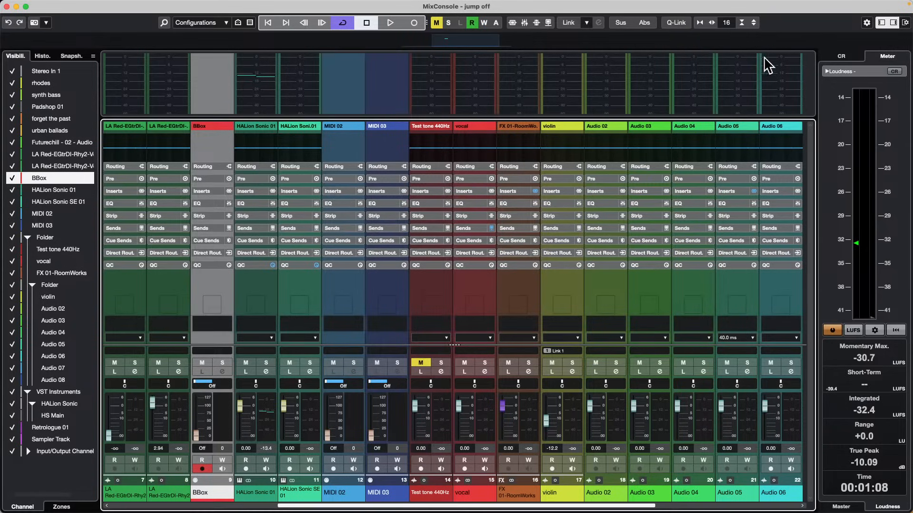
In the MixConsole window layout, hide the Equalizer Curve and the EQ, Strip, Sends, Cue Sends, Direct Routing and QC racks.
{"action": "left_click", "coordinate": [906, 24]}
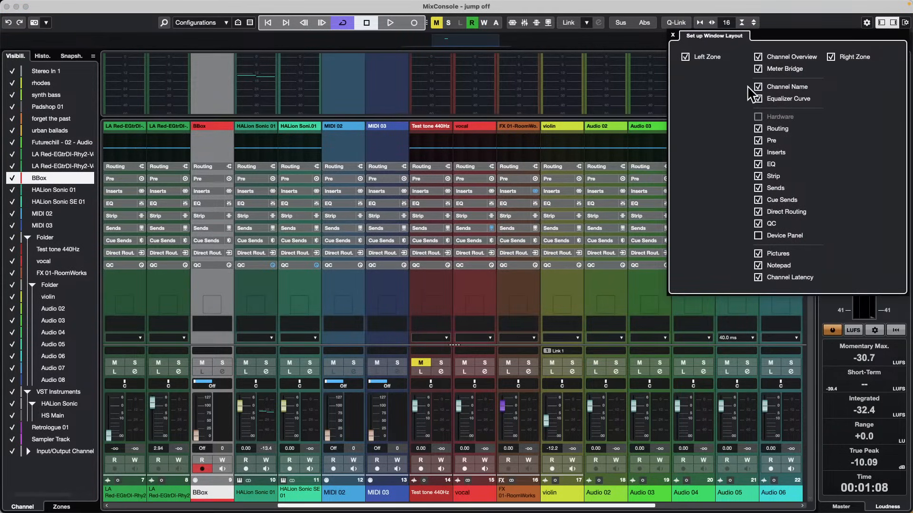
{"action": "left_click", "coordinate": [758, 99]}
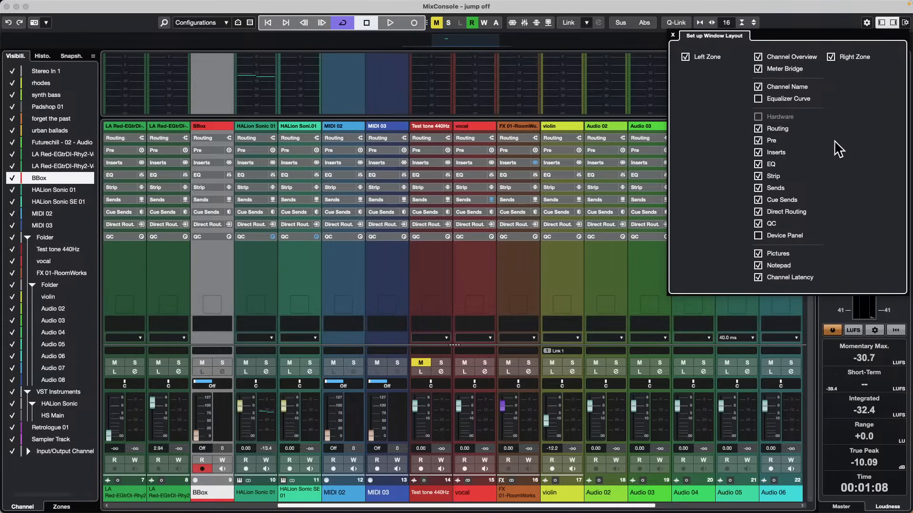
{"action": "left_click", "coordinate": [758, 164]}
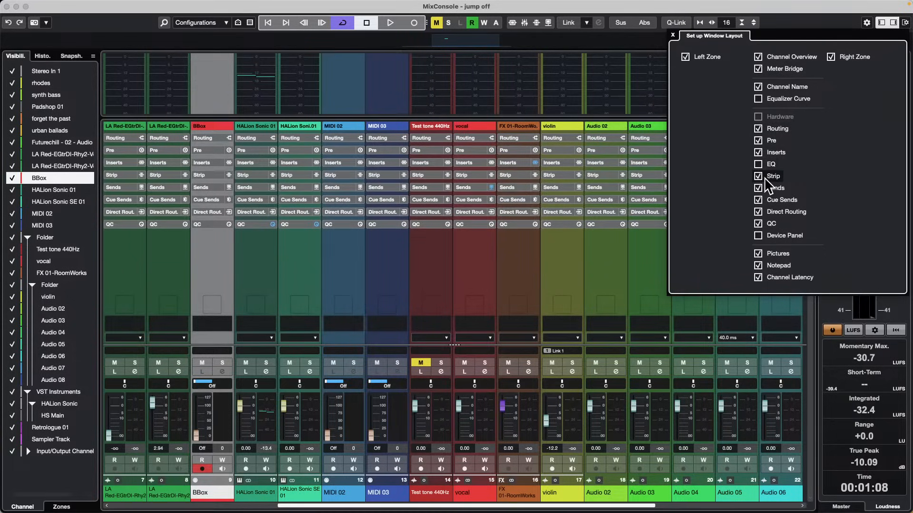
{"action": "left_click", "coordinate": [757, 176]}
{"action": "left_click", "coordinate": [762, 200]}
{"action": "left_click", "coordinate": [763, 192]}
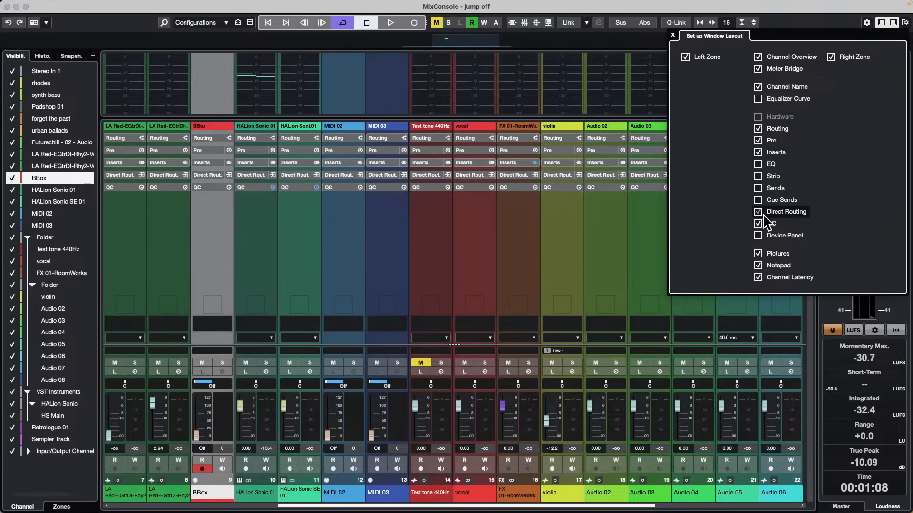
{"action": "left_click", "coordinate": [763, 212]}
{"action": "left_click", "coordinate": [762, 224]}
Hide Pictures, Notepad, Channel Latency, Channel Name, Routing and Pre in the window layout, and expand the Inserts rack.
{"action": "left_click", "coordinate": [758, 254]}
{"action": "left_click", "coordinate": [758, 265]}
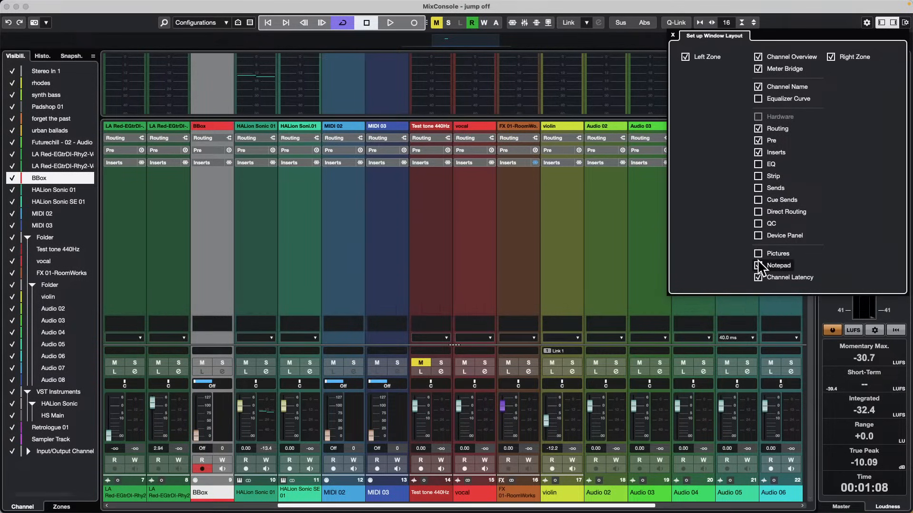
{"action": "left_click", "coordinate": [758, 277]}
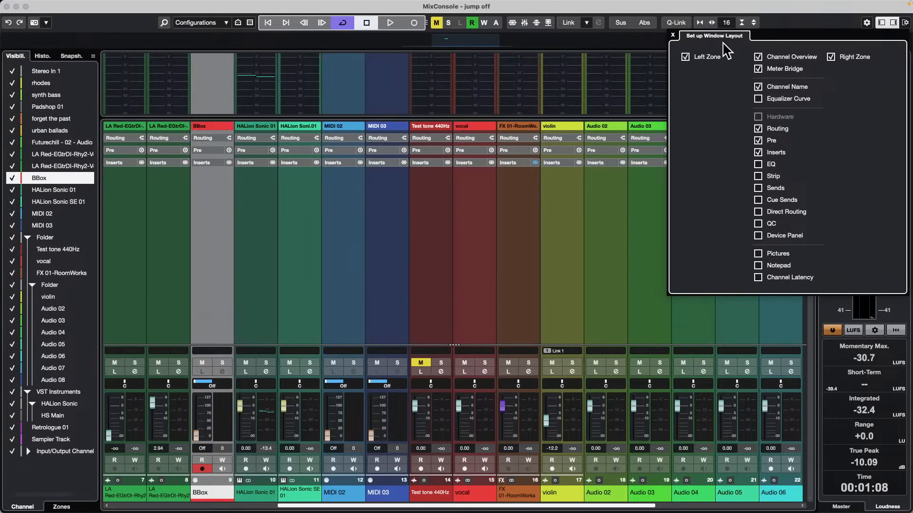
{"action": "left_click", "coordinate": [759, 87]}
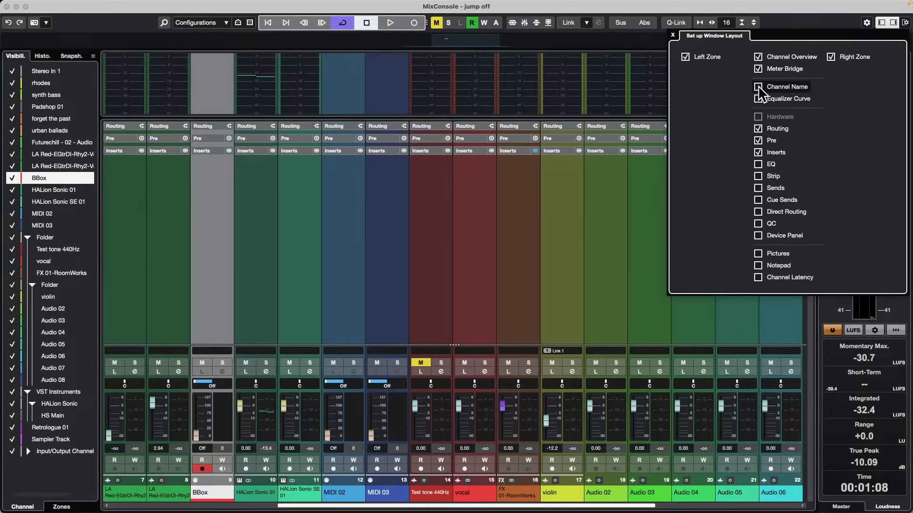
{"action": "left_click", "coordinate": [759, 129]}
{"action": "left_click", "coordinate": [758, 140]}
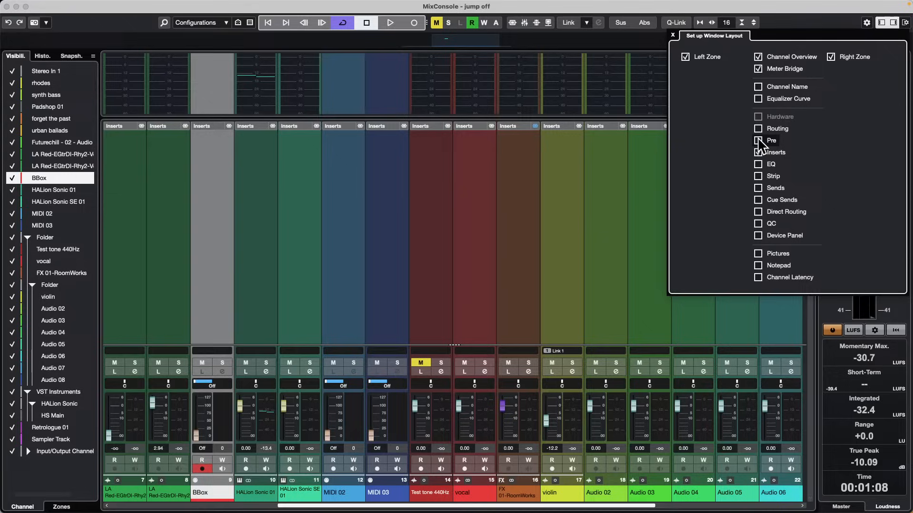
{"action": "left_click", "coordinate": [603, 122]}
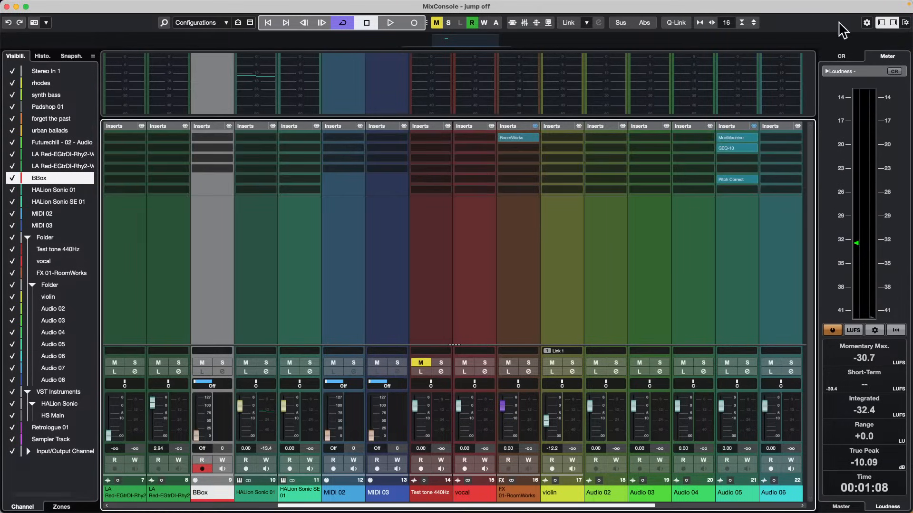
Save the current MixConsole view as a channel visibility configuration named "inserts".
{"action": "left_click", "coordinate": [225, 24]}
{"action": "left_click", "coordinate": [252, 27]}
{"action": "left_click", "coordinate": [221, 23]}
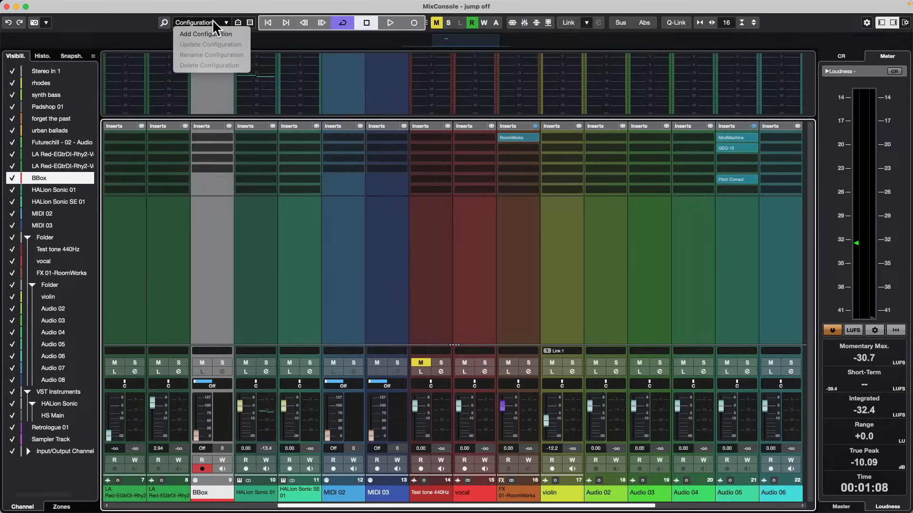
{"action": "left_click", "coordinate": [211, 34]}
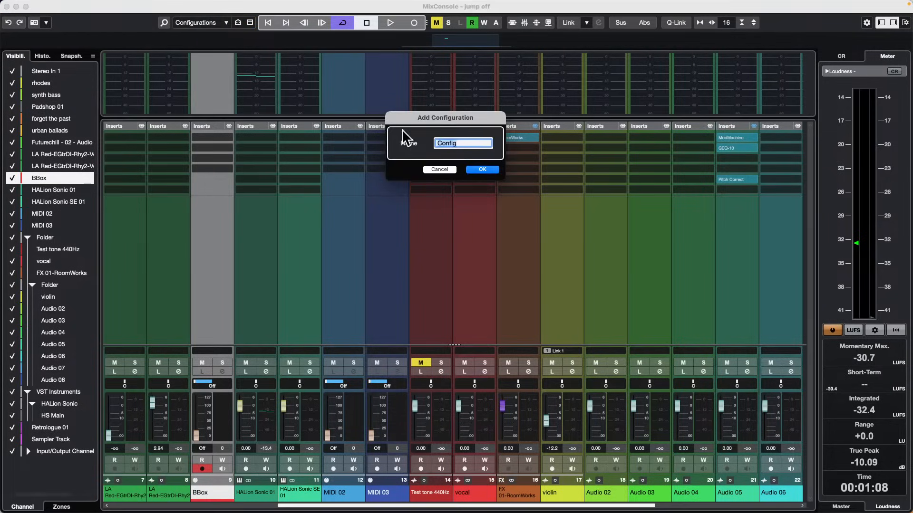
{"action": "key", "text": "BackSpace"}
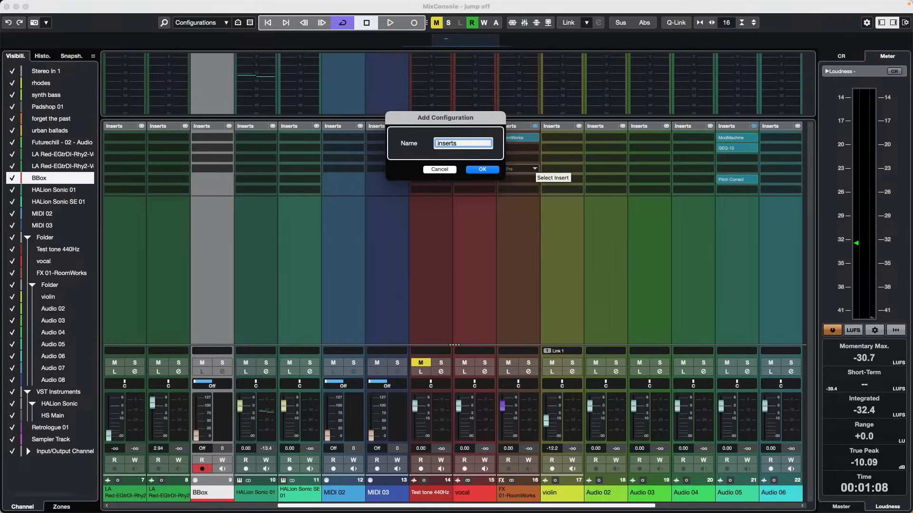
{"action": "key", "text": "Return"}
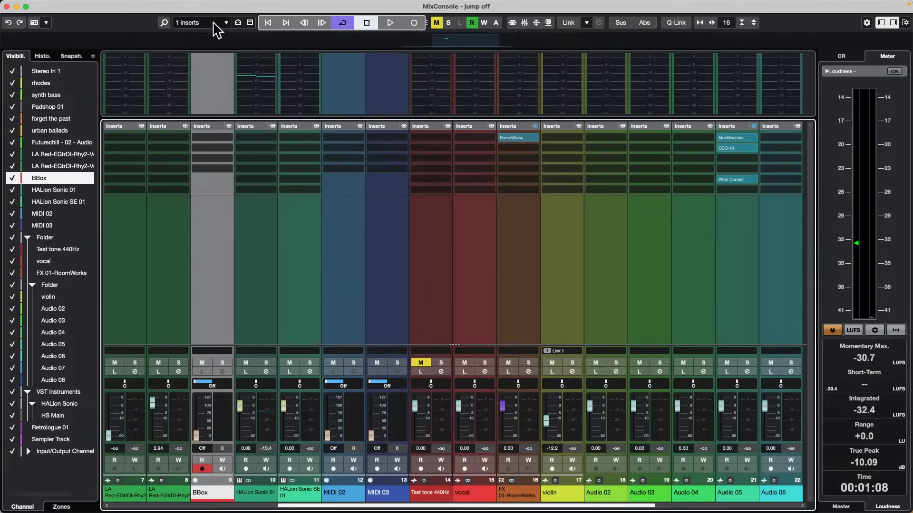
Filter the MixConsole channel types so only Group Channels and no other listed type stay enabled, and close the MixConsole.
{"action": "left_click", "coordinate": [249, 23]}
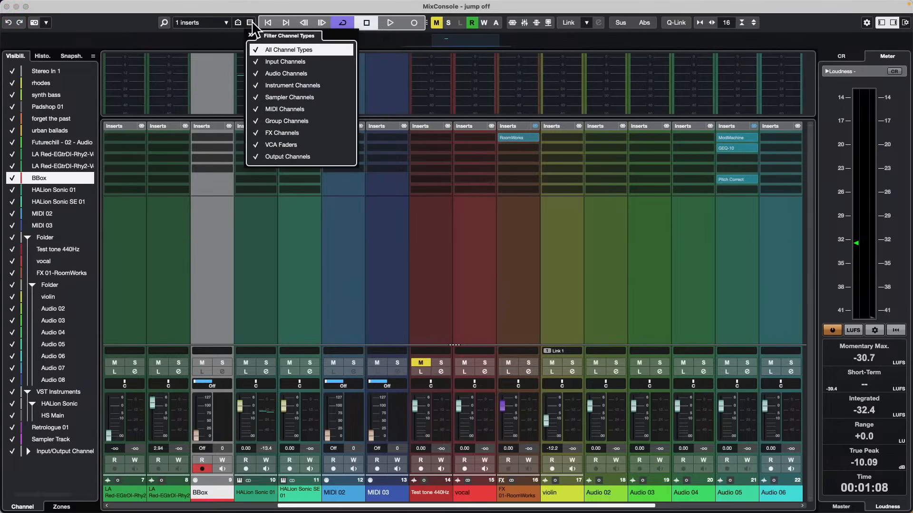
{"action": "left_click", "coordinate": [259, 62]}
{"action": "left_click", "coordinate": [259, 73]}
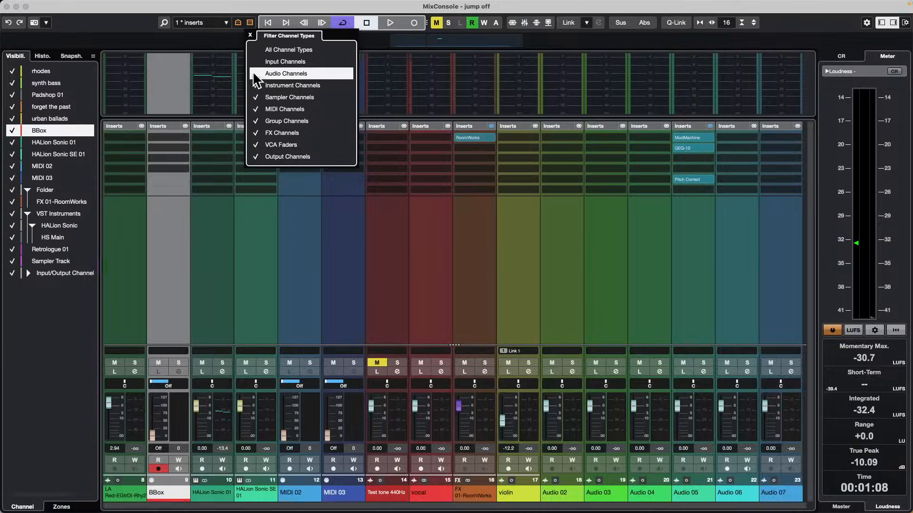
{"action": "left_click", "coordinate": [259, 109]}
{"action": "left_click", "coordinate": [256, 85]}
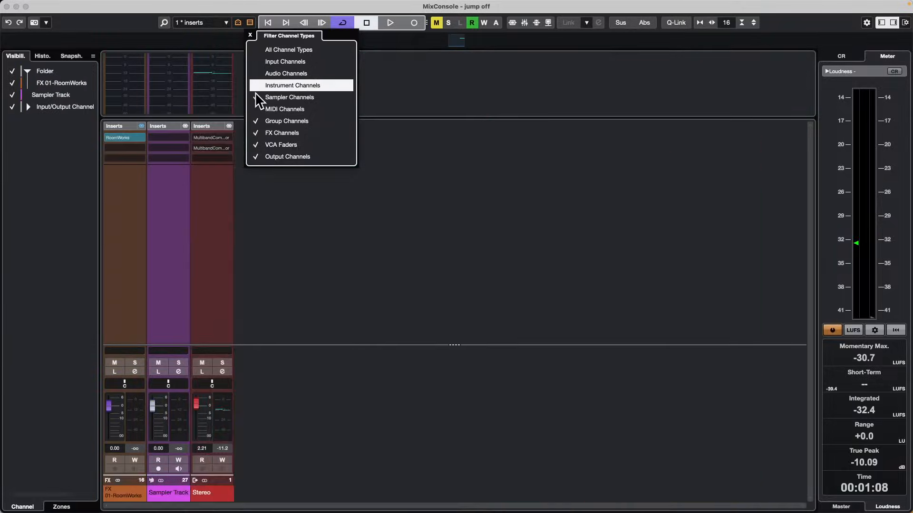
{"action": "left_click", "coordinate": [258, 97]}
{"action": "left_click", "coordinate": [255, 133]}
{"action": "left_click", "coordinate": [255, 148]}
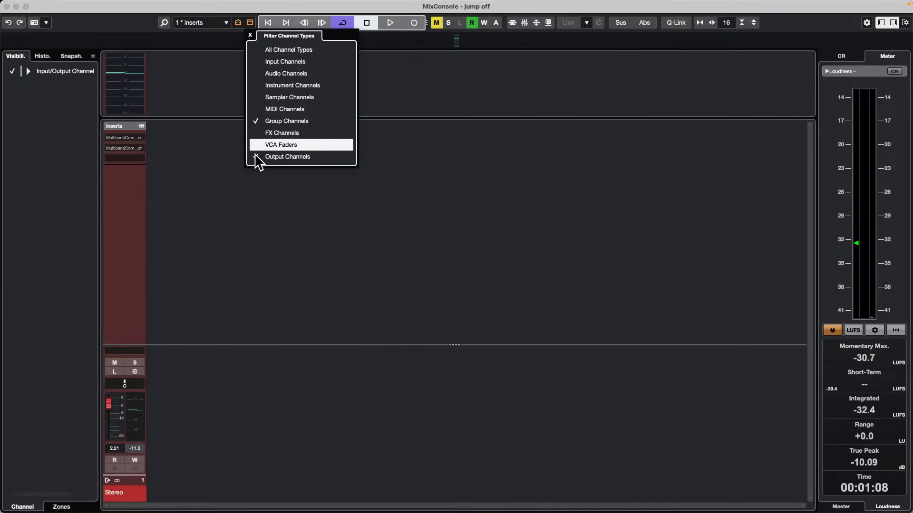
{"action": "left_click", "coordinate": [257, 157]}
{"action": "left_click", "coordinate": [6, 7]}
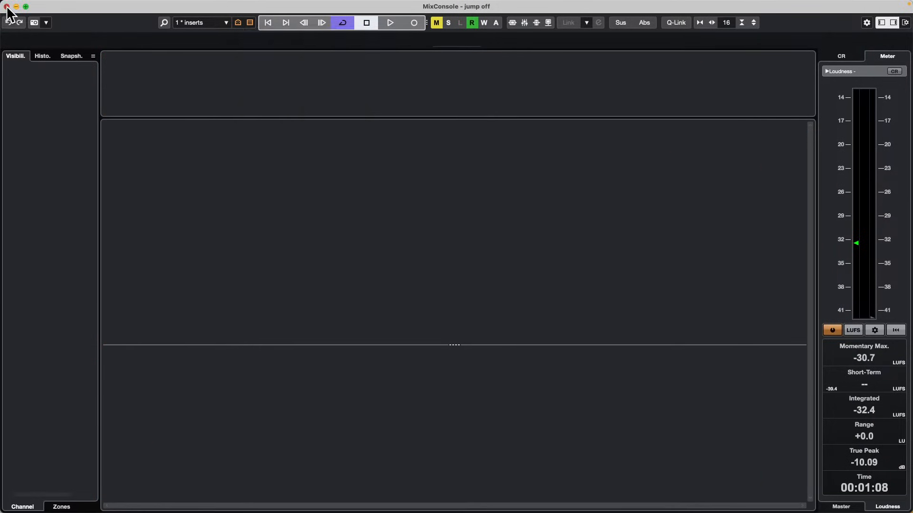
Add four stereo group tracks below the Sampler Track, created outside a folder.
{"action": "scroll", "coordinate": [237, 195], "scroll_direction": "down", "scroll_amount": 10}
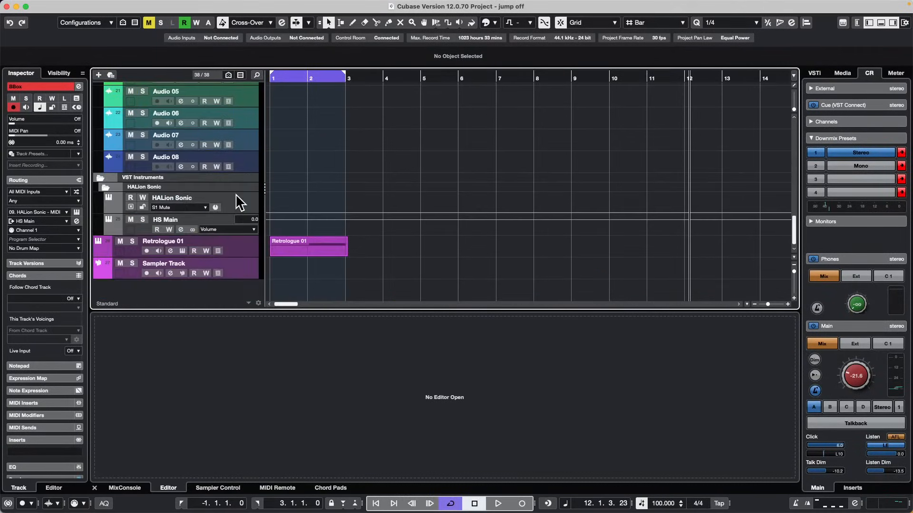
{"action": "right_click", "coordinate": [244, 272]}
{"action": "mouse_move", "coordinate": [303, 275]}
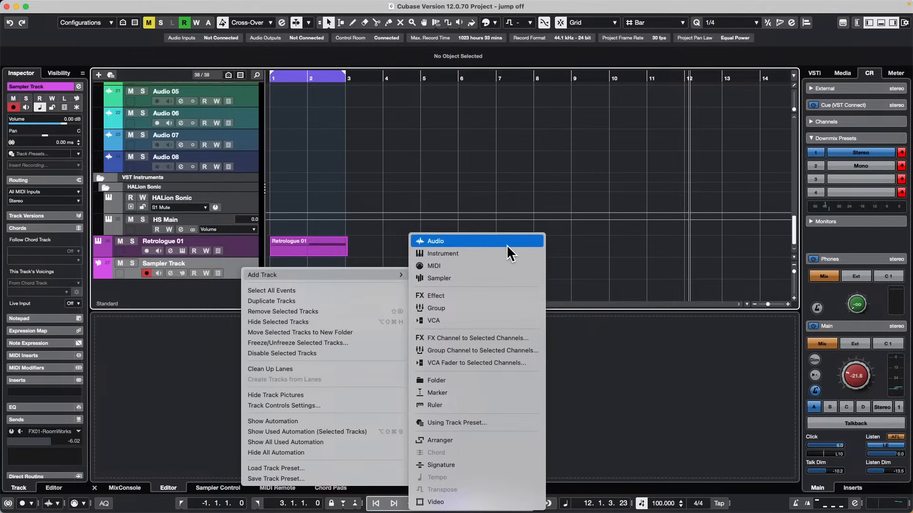
{"action": "left_click", "coordinate": [489, 305]}
{"action": "left_click", "coordinate": [372, 204]}
{"action": "left_click", "coordinate": [372, 204]}
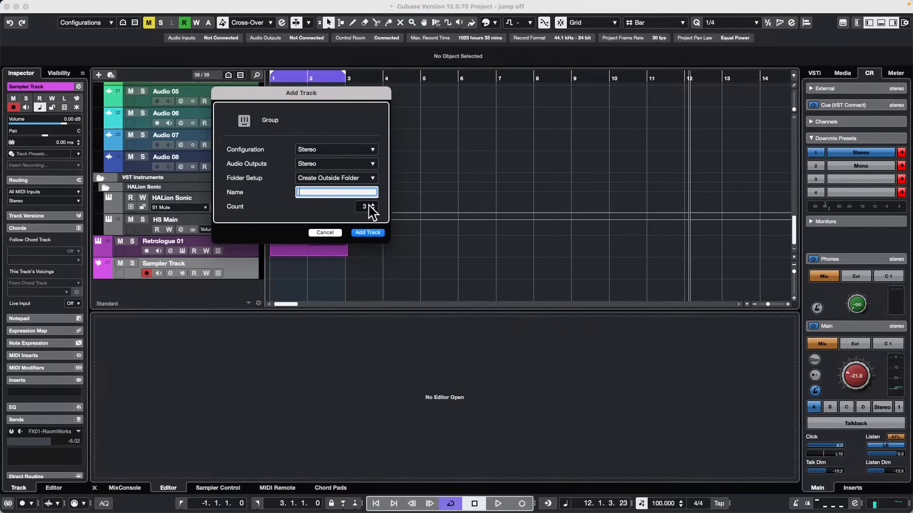
{"action": "left_click", "coordinate": [371, 205]}
{"action": "left_click", "coordinate": [367, 232]}
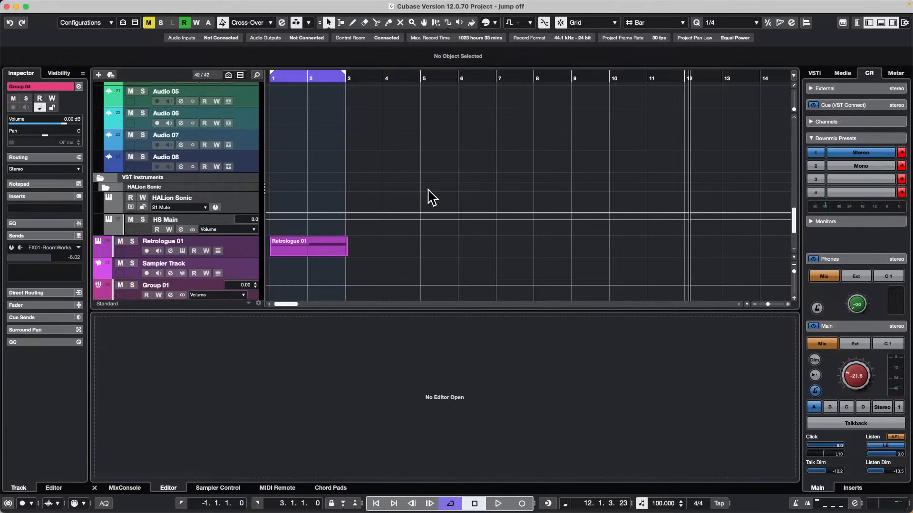
{"action": "scroll", "coordinate": [432, 197], "scroll_direction": "down", "scroll_amount": 3}
In the MixConsole, replace the Inserts rack with the EQ and Sends racks and expand the EQ rack on the group channels.
{"action": "key", "text": "F3"}
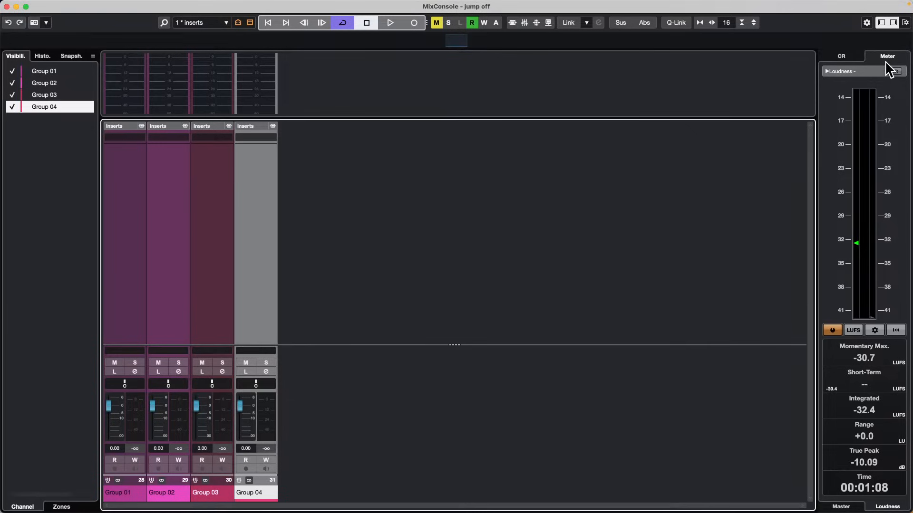
{"action": "left_click", "coordinate": [905, 23]}
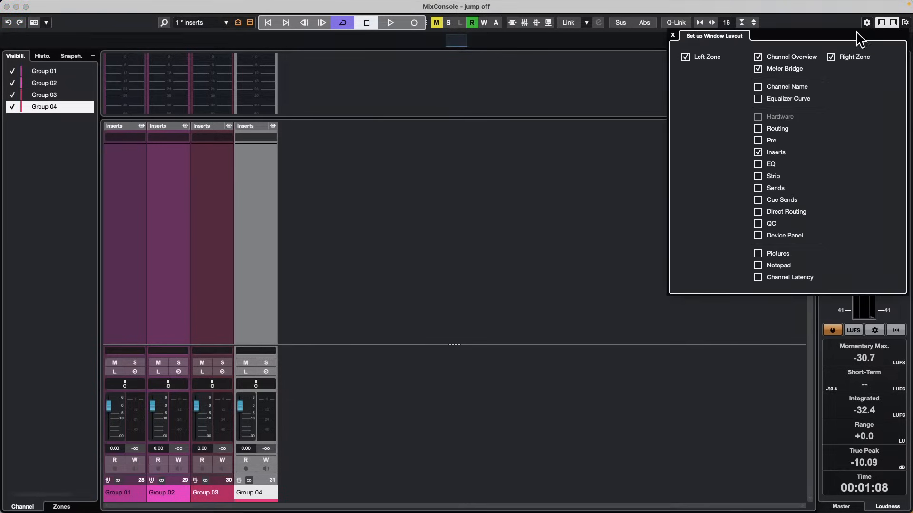
{"action": "left_click", "coordinate": [758, 164]}
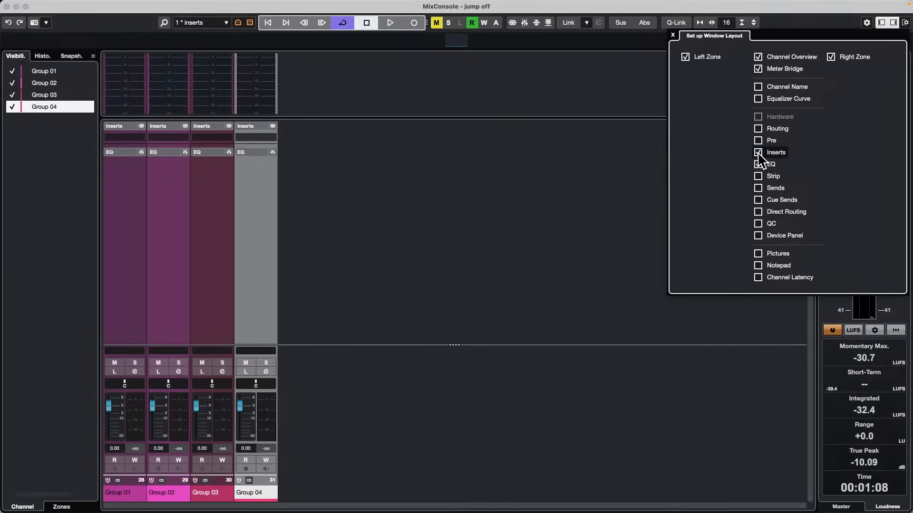
{"action": "left_click", "coordinate": [758, 153]}
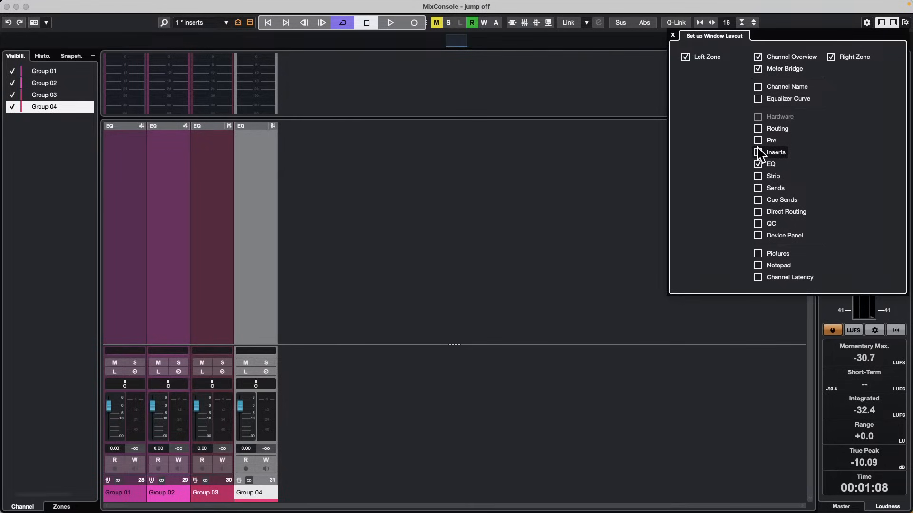
{"action": "left_click", "coordinate": [758, 189]}
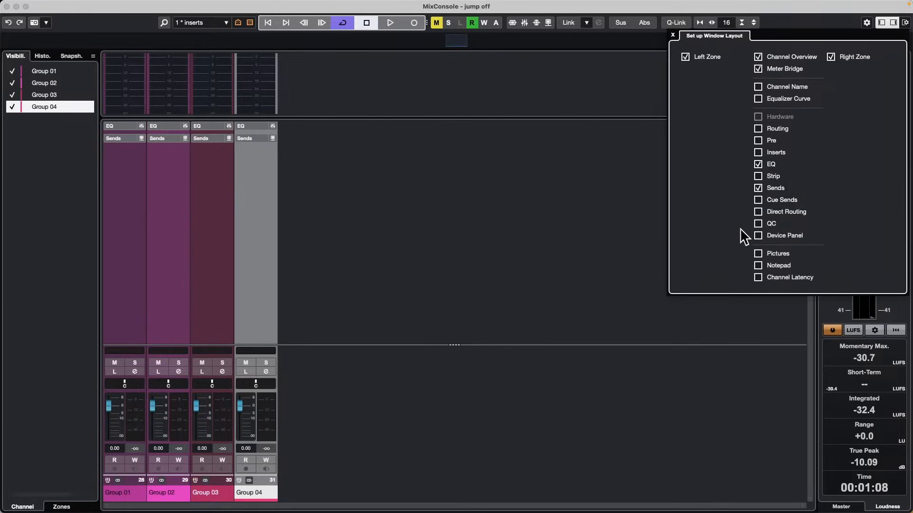
{"action": "left_click", "coordinate": [209, 122]}
{"action": "left_click", "coordinate": [210, 125]}
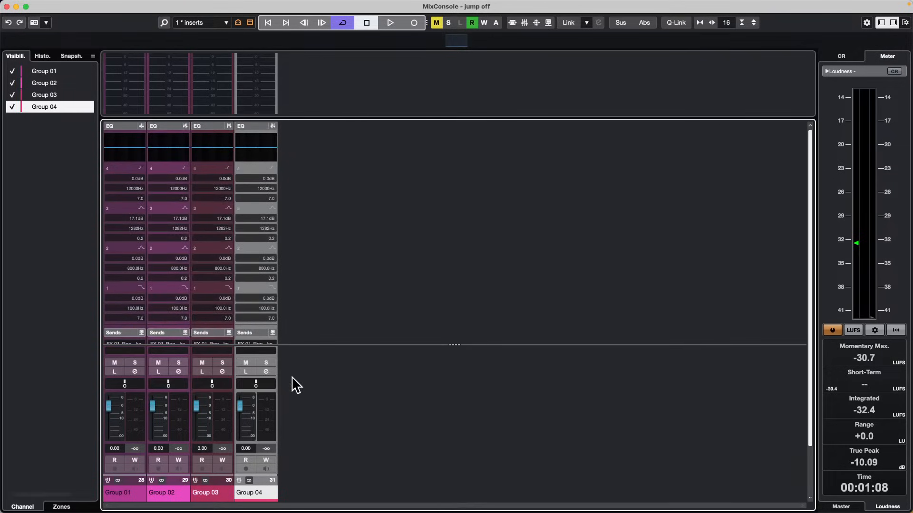
{"action": "scroll", "coordinate": [351, 275], "scroll_direction": "down", "scroll_amount": 2}
{"action": "scroll", "coordinate": [352, 275], "scroll_direction": "up", "scroll_amount": 2}
Save the current MixConsole view as a channel visibility configuration named "groups EQ and sends".
{"action": "left_click", "coordinate": [226, 23]}
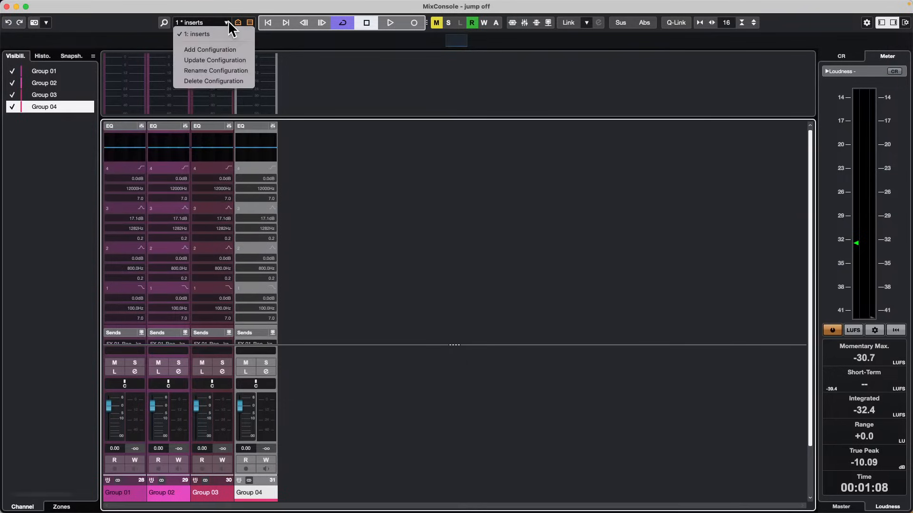
{"action": "left_click", "coordinate": [219, 49]}
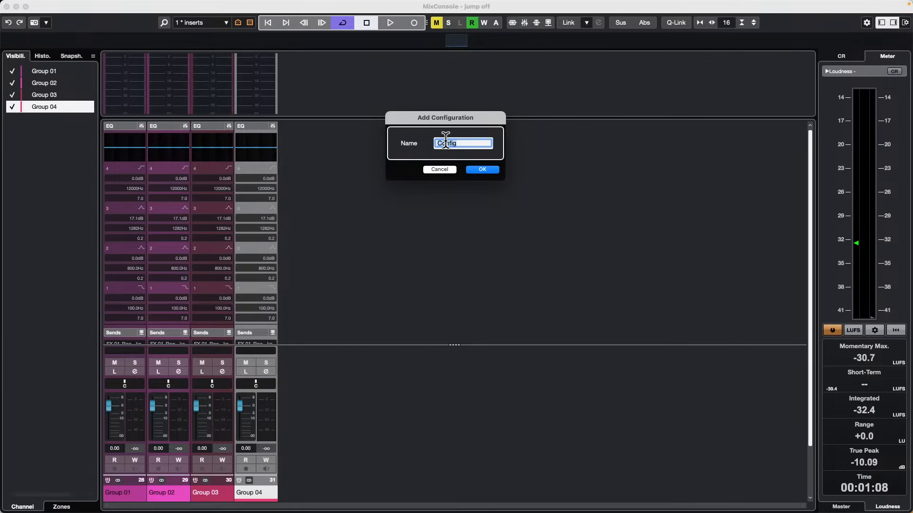
{"action": "type", "text": "groups"}
{"action": "type", "text": " EQ and "}
{"action": "type", "text": "sends"}
{"action": "key", "text": "Return"}
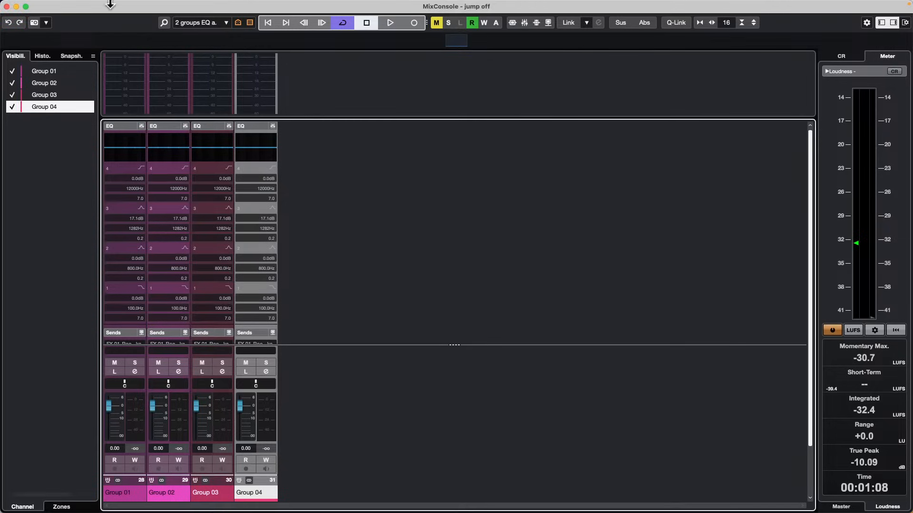
Recall the "inserts" configuration, switch back to "groups EQ and sends", and close the MixConsole.
{"action": "left_click", "coordinate": [221, 19]}
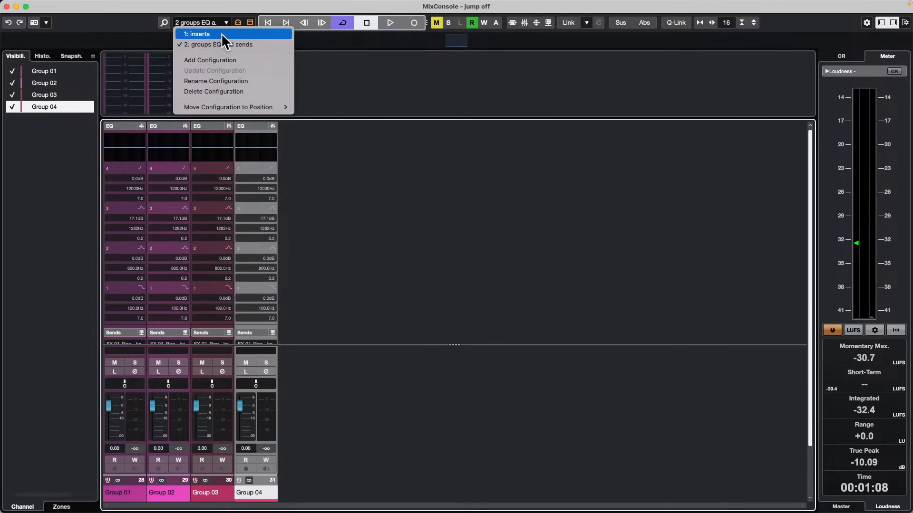
{"action": "left_click", "coordinate": [222, 34]}
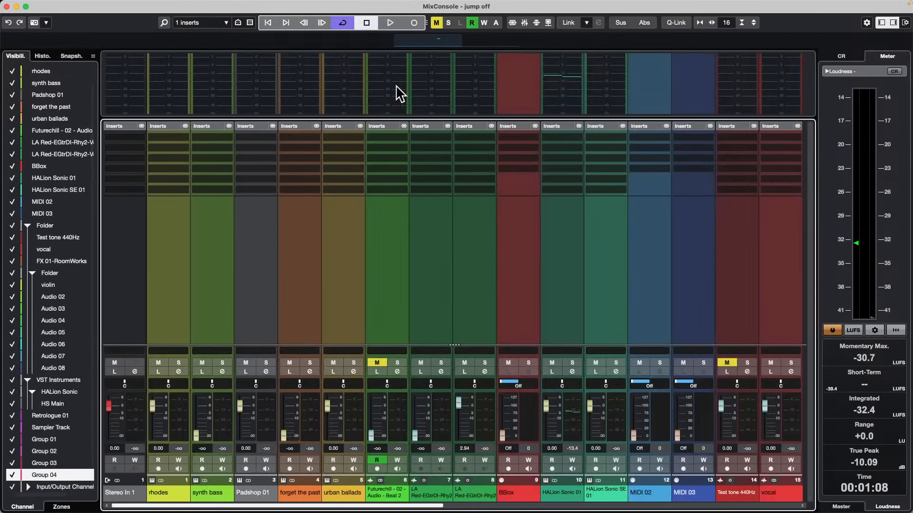
{"action": "left_click", "coordinate": [226, 24]}
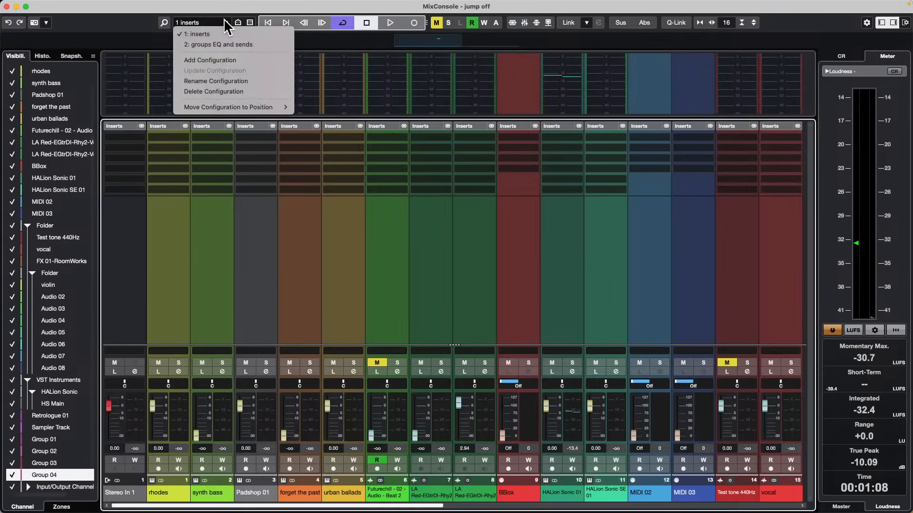
{"action": "left_click", "coordinate": [227, 45]}
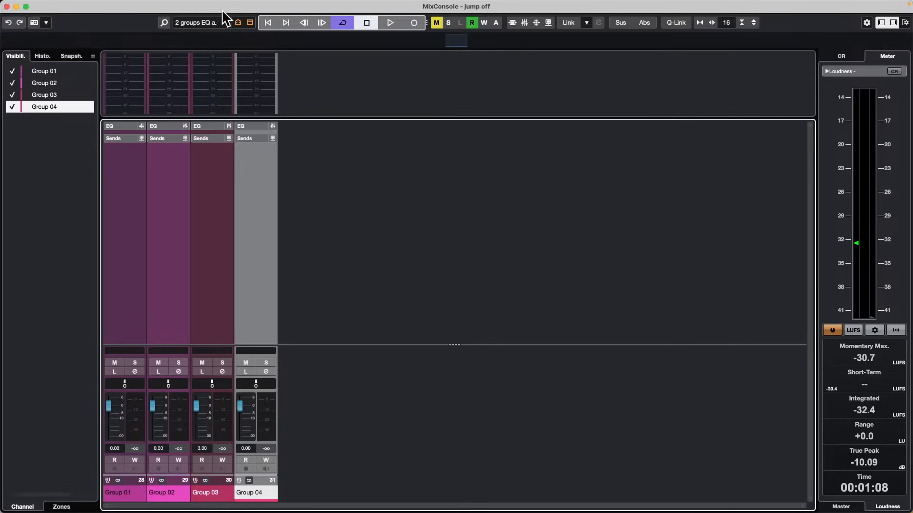
{"action": "left_click", "coordinate": [226, 23]}
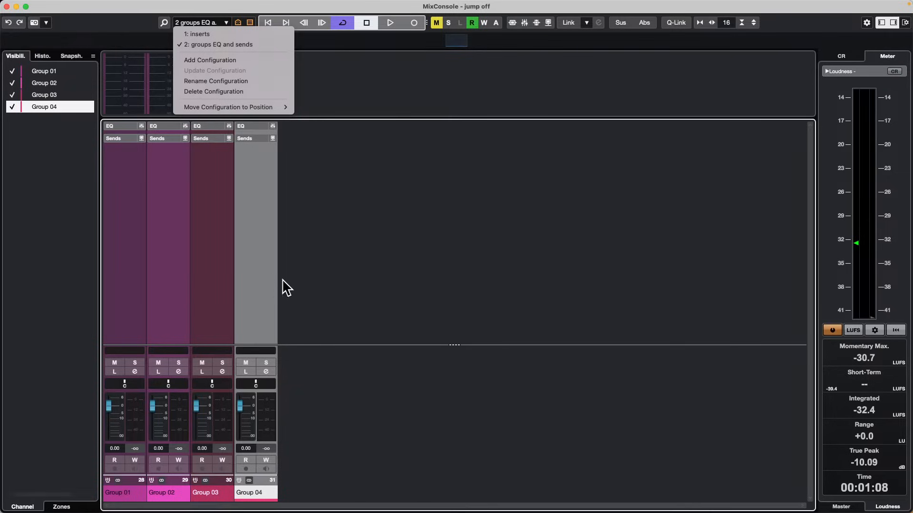
{"action": "left_click", "coordinate": [6, 6]}
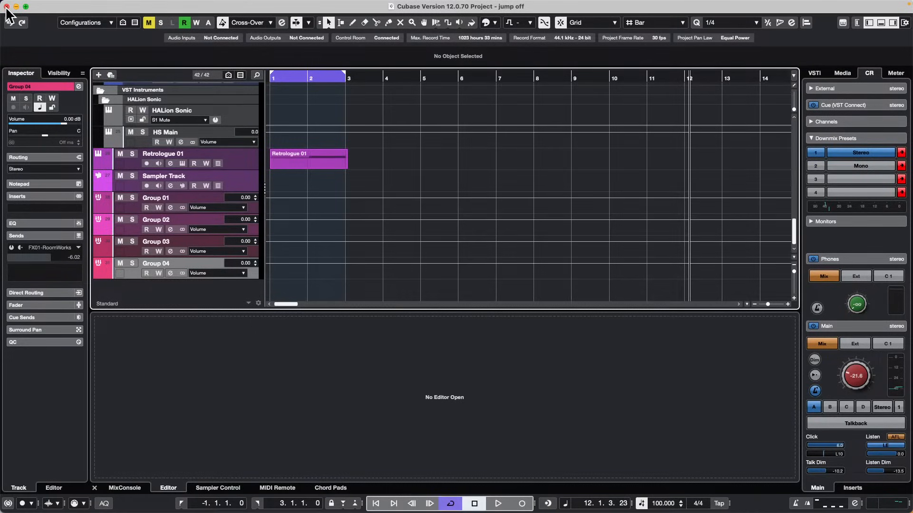
Deactivate all mutes and repeat the Futurechill audio event twice so the copies extend to bar 7.
{"action": "scroll", "coordinate": [370, 177], "scroll_direction": "up", "scroll_amount": 15}
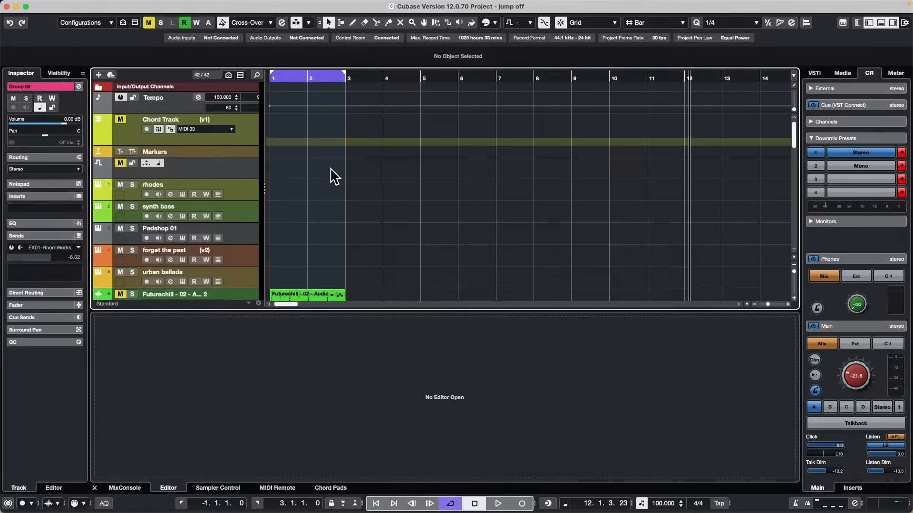
{"action": "scroll", "coordinate": [342, 171], "scroll_direction": "down", "scroll_amount": 4}
{"action": "left_click", "coordinate": [304, 213]}
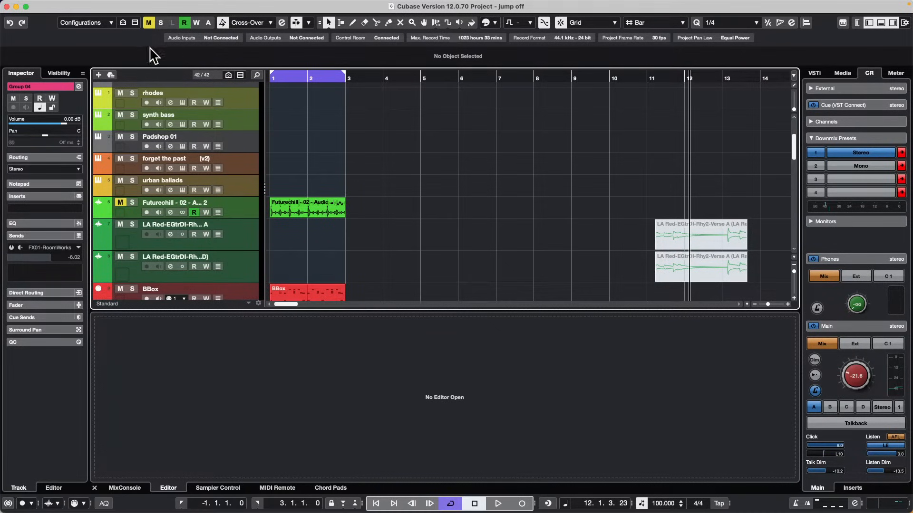
{"action": "left_click", "coordinate": [148, 22]}
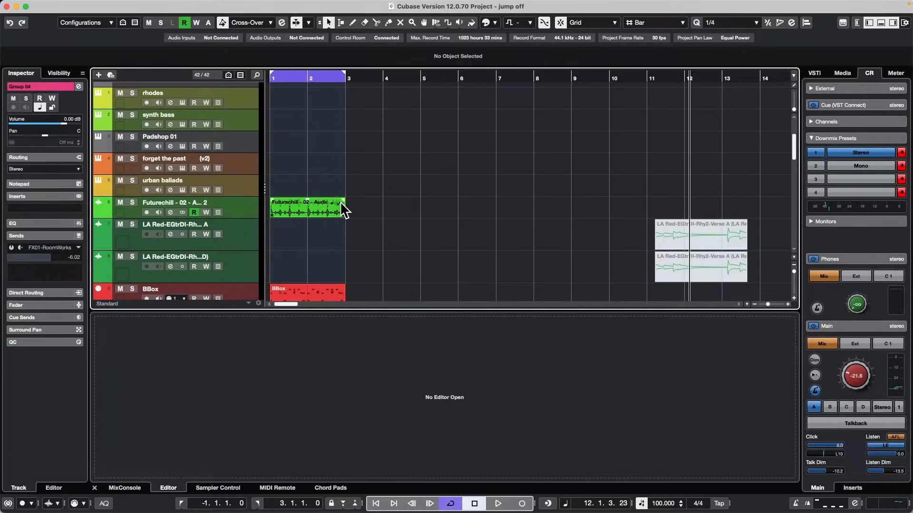
{"action": "left_click_drag", "start_coordinate": [344, 213], "coordinate": [481, 212]}
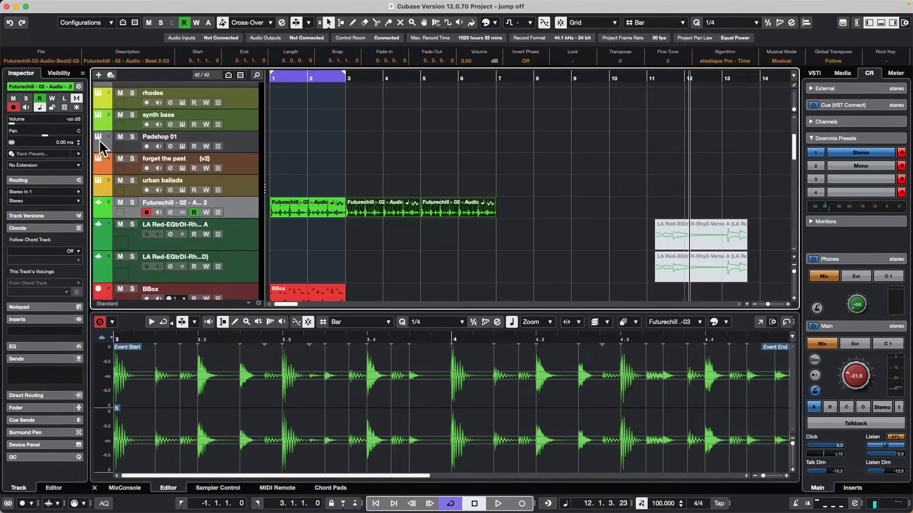
Solo the Futurechill audio track and raise its volume to -1.13 dB.
{"action": "key", "text": "space"}
{"action": "key", "text": "space"}
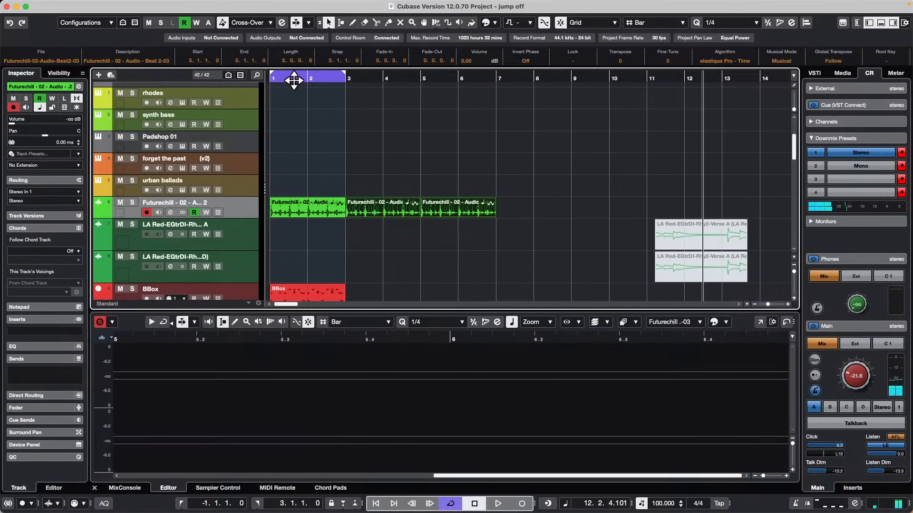
{"action": "left_click", "coordinate": [293, 81]}
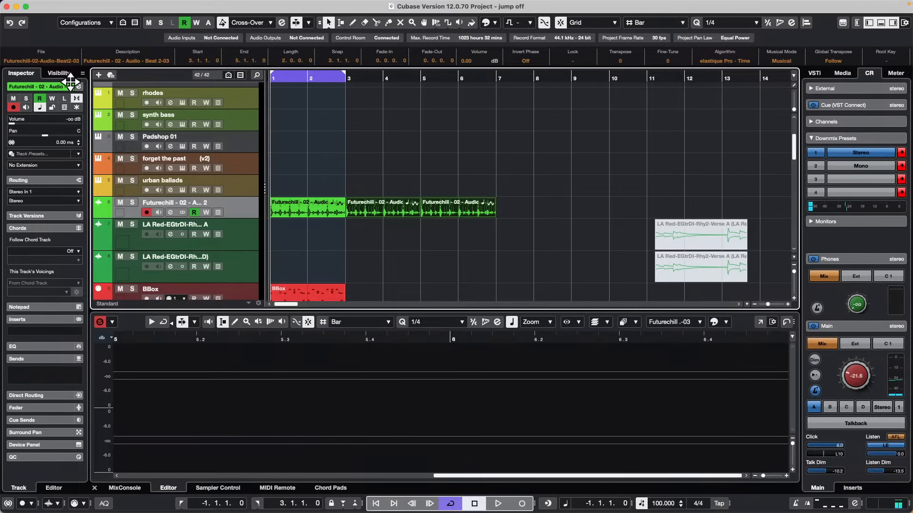
{"action": "left_click", "coordinate": [132, 203]}
{"action": "key", "text": "space"}
{"action": "key", "text": "space"}
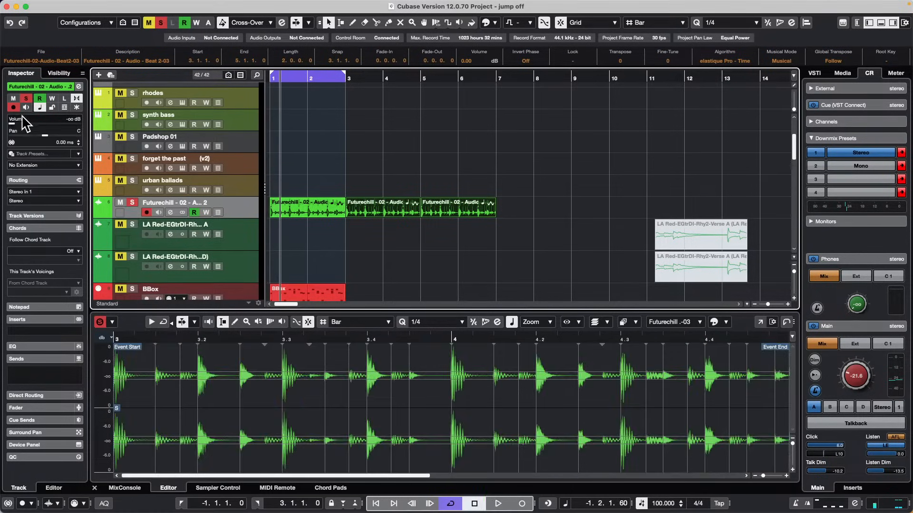
{"action": "left_click_drag", "start_coordinate": [14, 123], "coordinate": [61, 126]}
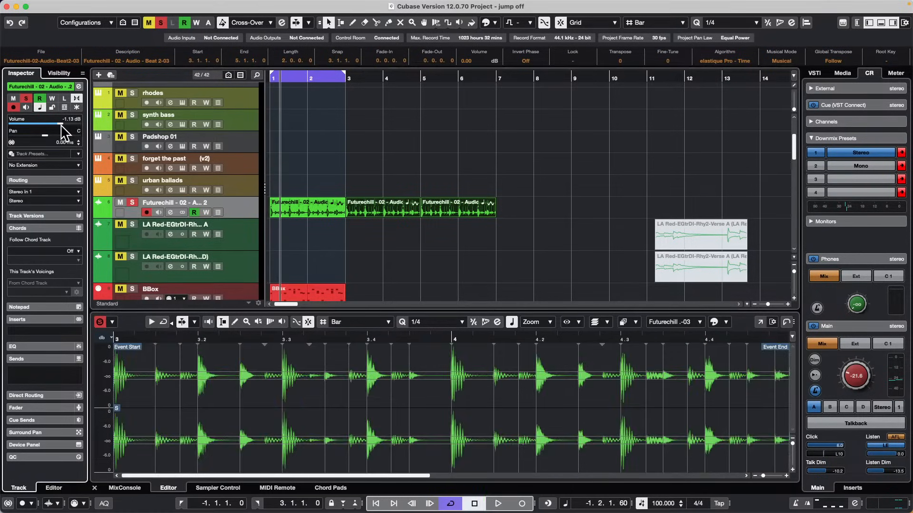
Raise the Control Room main level to -8.55 during playback and return the Futurechill track's pan to center.
{"action": "key", "text": "space"}
{"action": "left_click", "coordinate": [76, 135]}
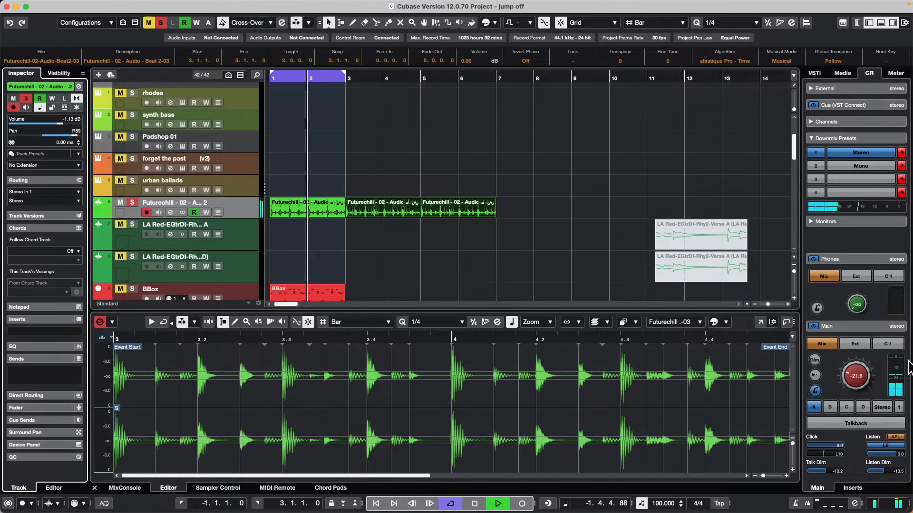
{"action": "left_click_drag", "start_coordinate": [868, 387], "coordinate": [853, 364]}
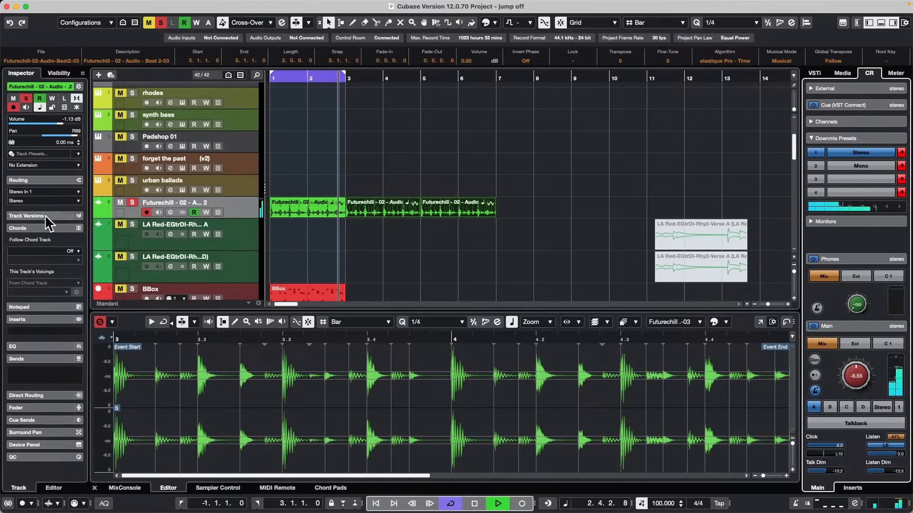
{"action": "key", "text": "space"}
{"action": "left_click_drag", "start_coordinate": [76, 136], "coordinate": [48, 136]}
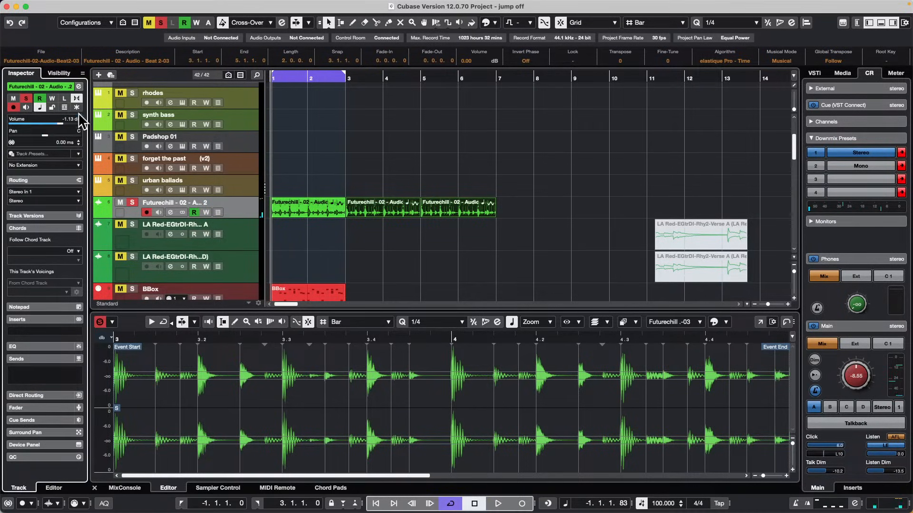
Audition the Futurechill loop from the start of the project and enable write automation on its track.
{"action": "key", "text": "l"}
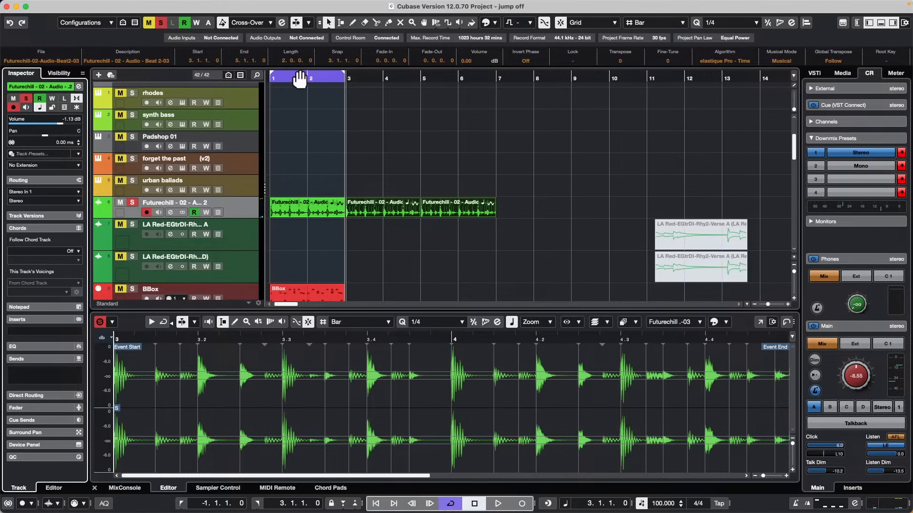
{"action": "left_click", "coordinate": [309, 75]}
{"action": "key", "text": "space"}
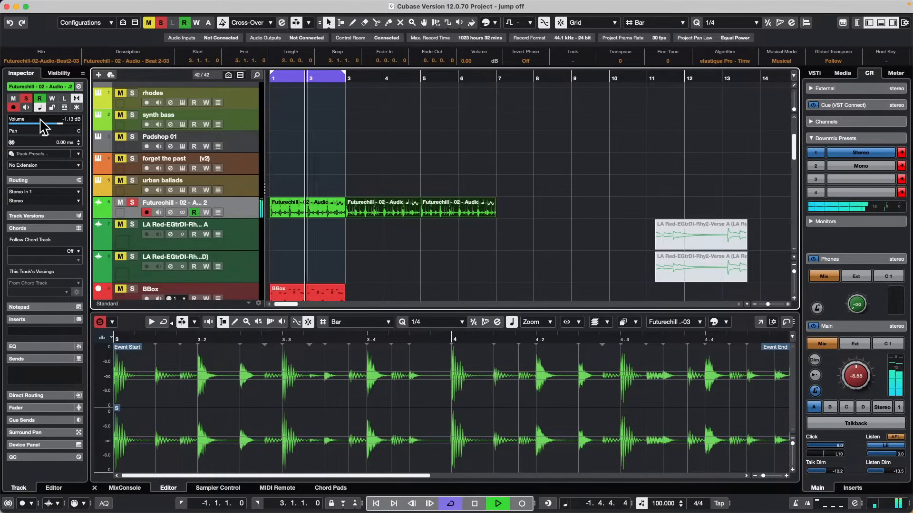
{"action": "key", "text": "space"}
{"action": "left_click", "coordinate": [50, 98]}
{"action": "left_click", "coordinate": [51, 98]}
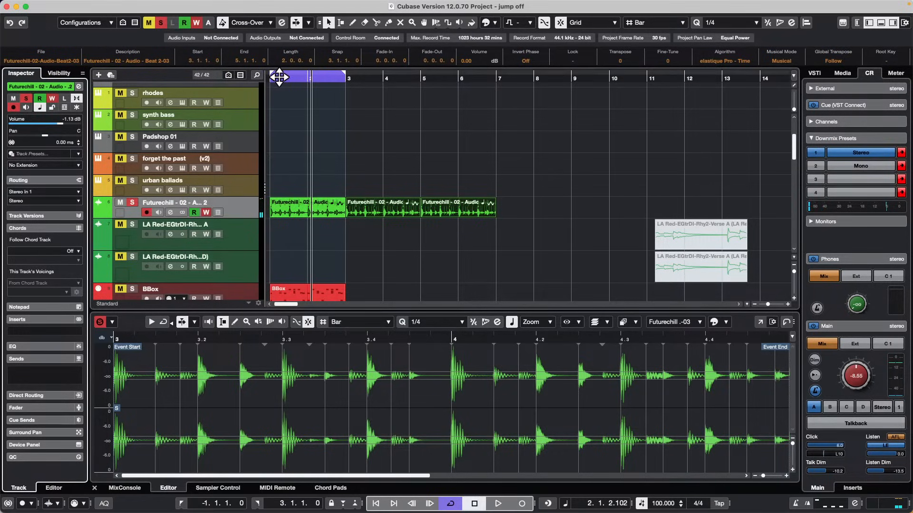
Turn off cycle and write volume automation on the Futurechill track during playback, dropping to -12.8 dB and returning to -1.63 dB.
{"action": "left_click", "coordinate": [280, 76]}
{"action": "key", "text": "space"}
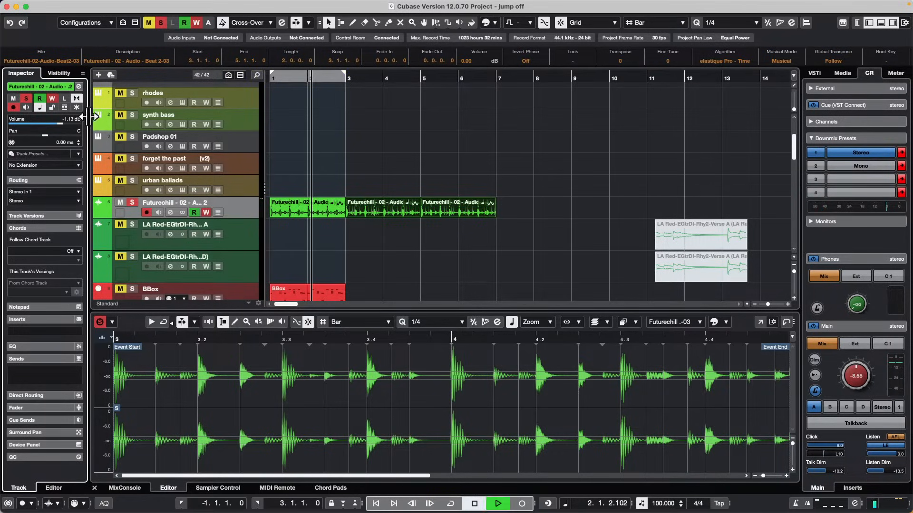
{"action": "left_click", "coordinate": [38, 124]}
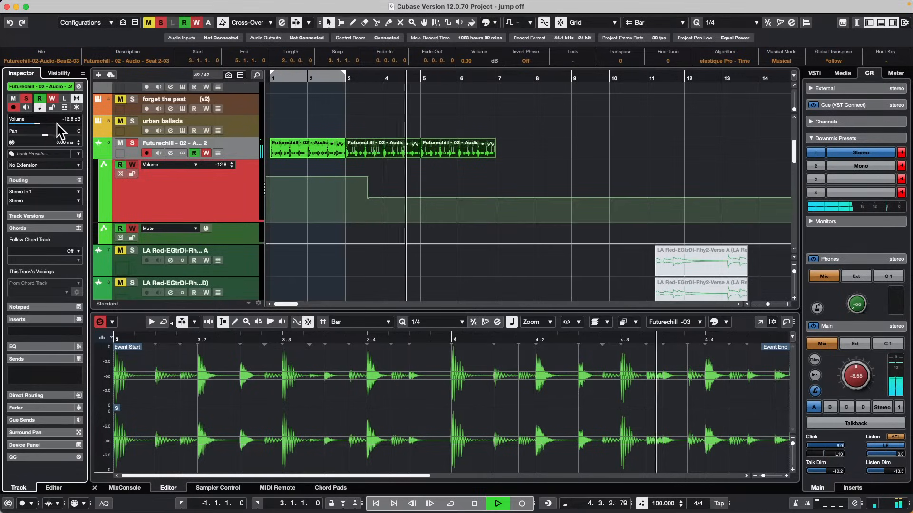
{"action": "left_click", "coordinate": [59, 124]}
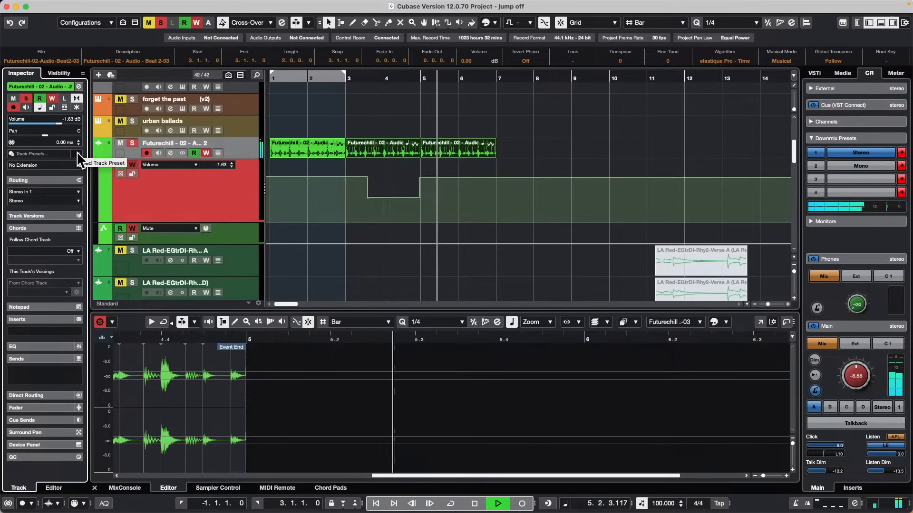
{"action": "key", "text": "space"}
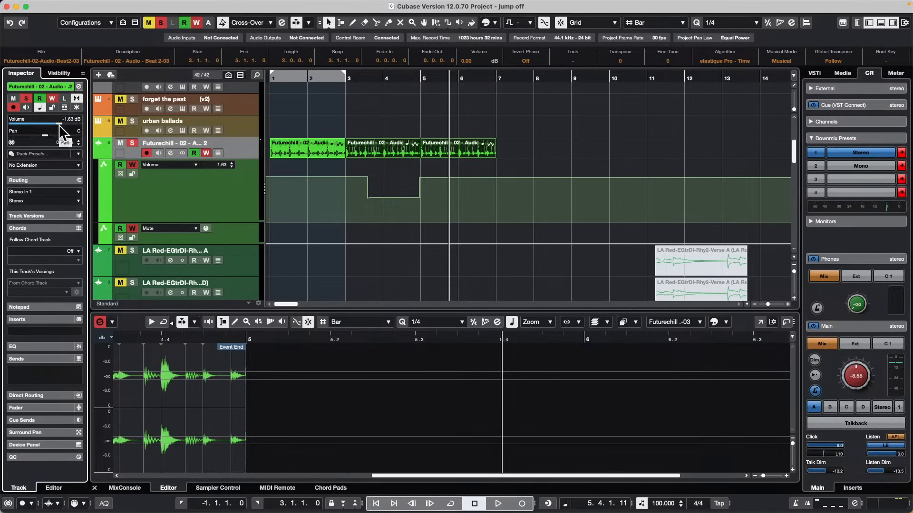
Show the Futurechill track's channel strip beside the Inspector and widen it to full size.
{"action": "left_click", "coordinate": [869, 22]}
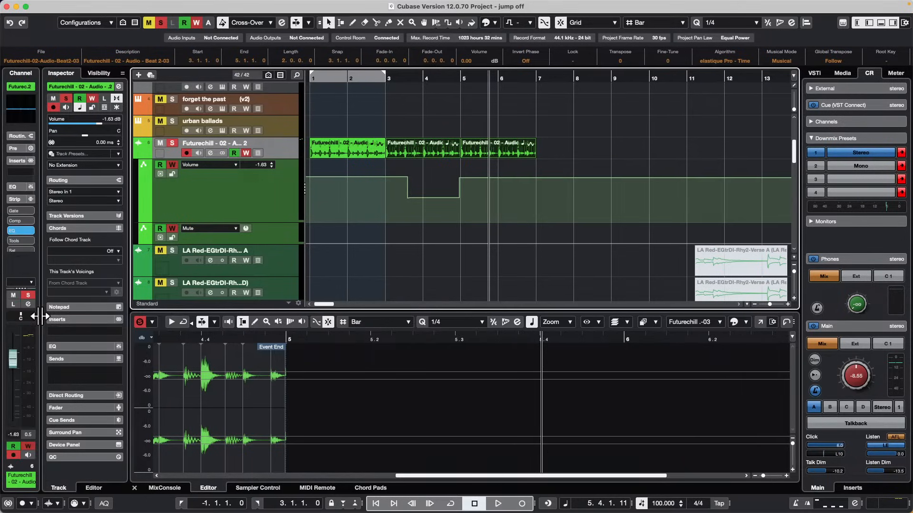
{"action": "left_click_drag", "start_coordinate": [41, 316], "coordinate": [101, 316]}
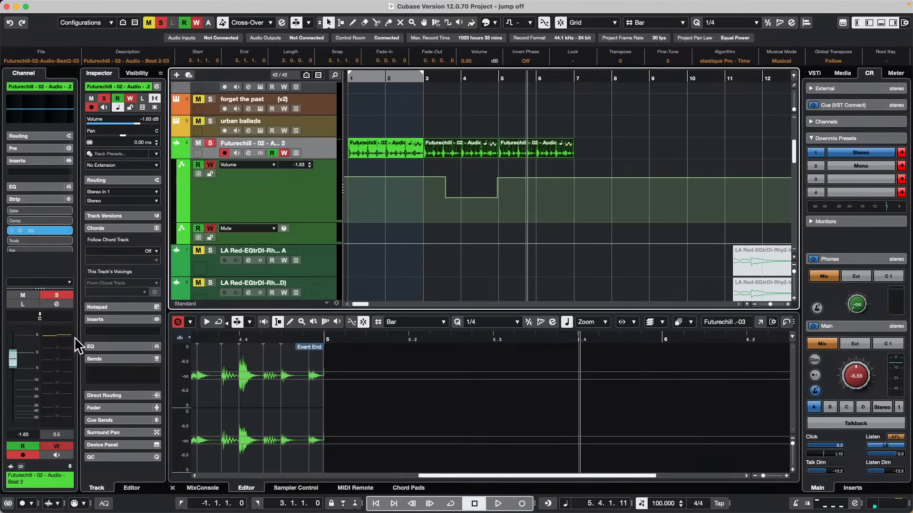
Undo the volume automation written on the Futurechill track.
{"action": "key", "text": "super+z"}
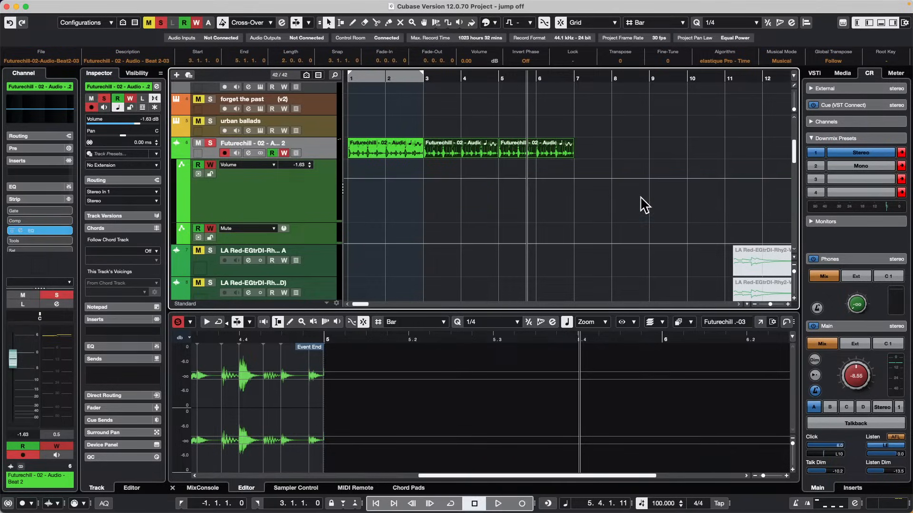
Use the Range Selection tool to lower the Futurechill volume automation from bar 3 to 5 and from bar 6 to 7.
{"action": "right_click", "coordinate": [428, 185]}
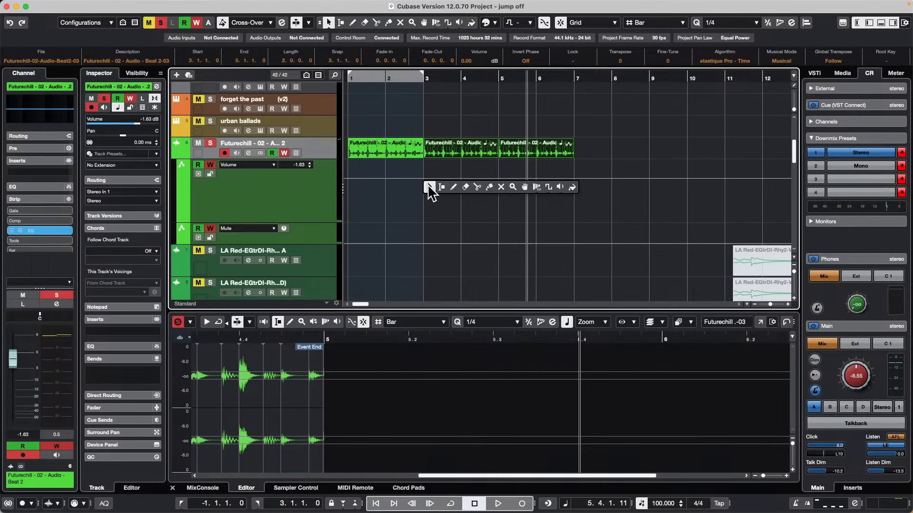
{"action": "left_click", "coordinate": [401, 184]}
{"action": "right_click", "coordinate": [423, 184]}
{"action": "left_click", "coordinate": [473, 186]}
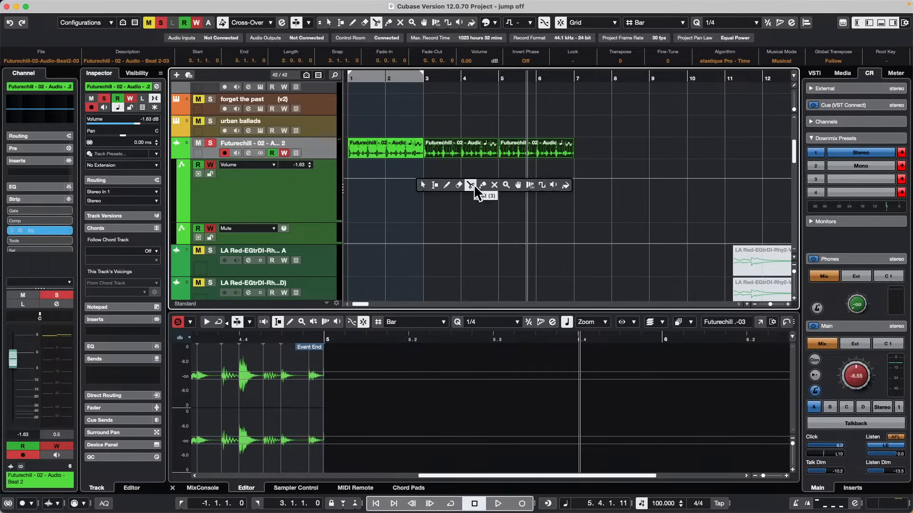
{"action": "left_click", "coordinate": [434, 185]}
{"action": "left_click_drag", "start_coordinate": [422, 185], "coordinate": [513, 190]}
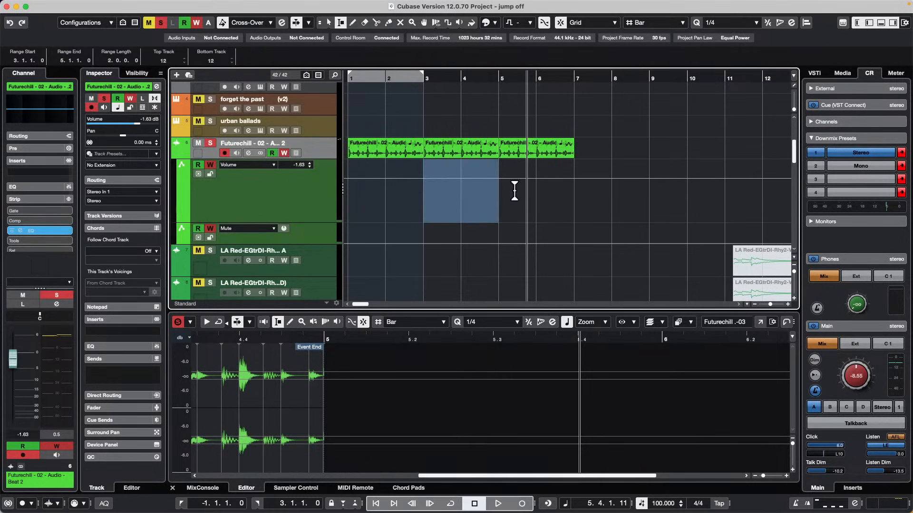
{"action": "left_click_drag", "start_coordinate": [463, 163], "coordinate": [460, 188]}
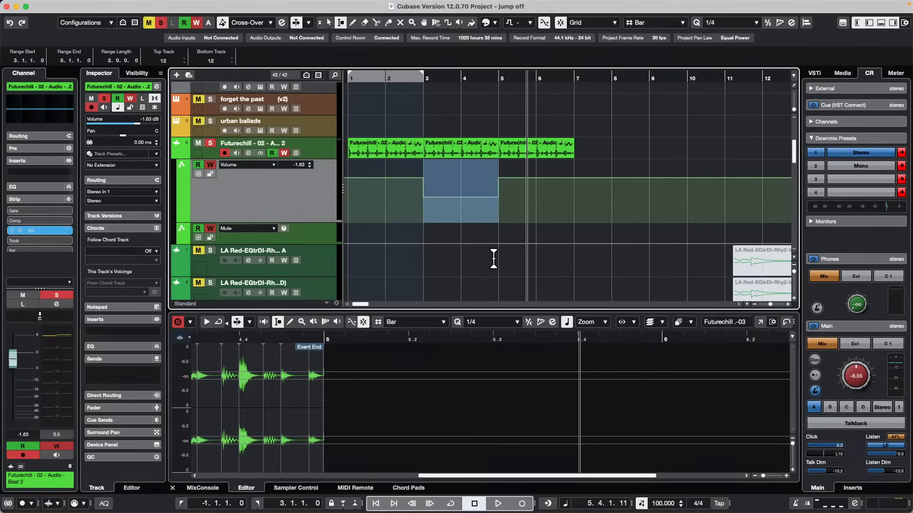
{"action": "mouse_move", "coordinate": [535, 175]}
{"action": "left_mouse_down"}
{"action": "mouse_move", "coordinate": [575, 190]}
{"action": "mouse_move", "coordinate": [557, 131]}
{"action": "mouse_move", "coordinate": [551, 190]}
{"action": "left_mouse_up"}
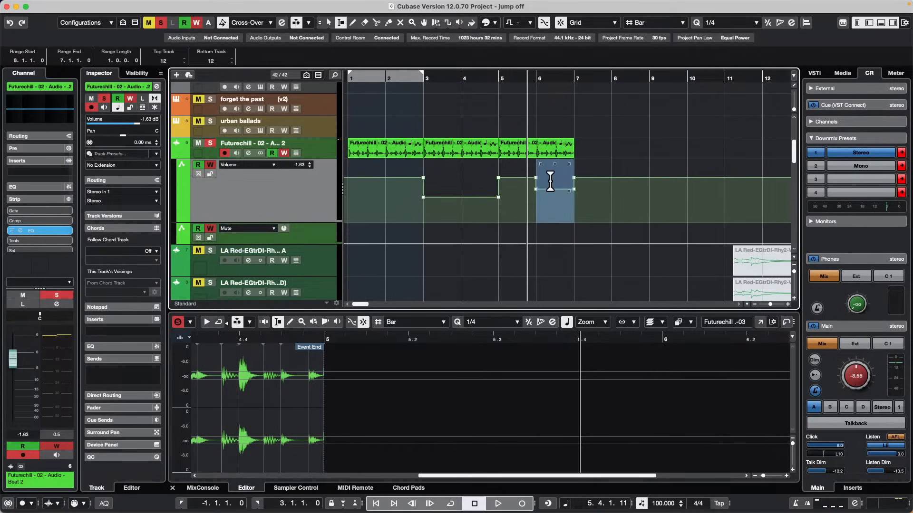
Undo the range-based volume automation edits on the Futurechill track while keeping the duplicated loop events.
{"action": "key", "text": "super+z"}
{"action": "key", "text": "super+z"}
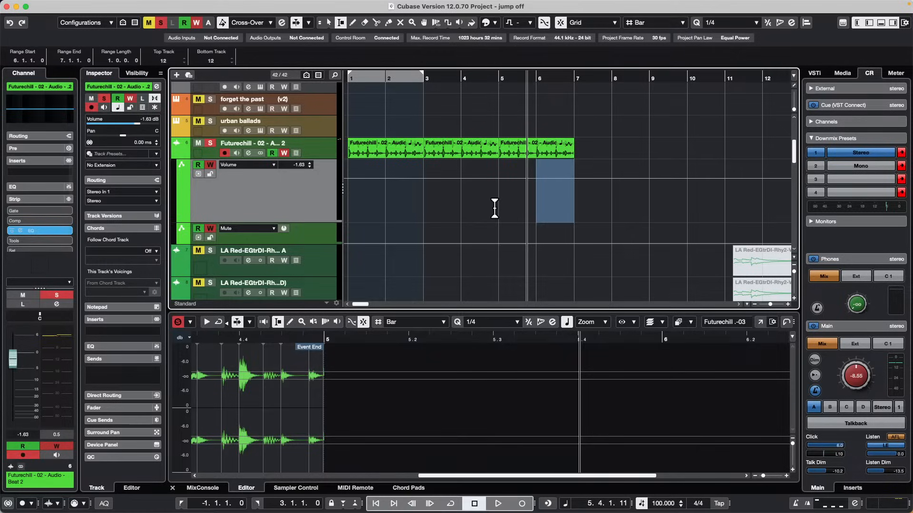
{"action": "key", "text": "super+z"}
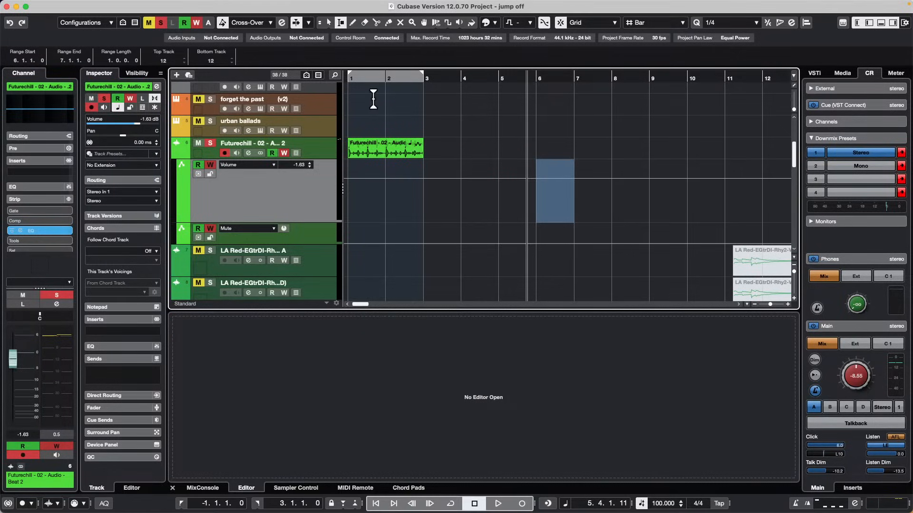
{"action": "key", "text": "super+shift+z"}
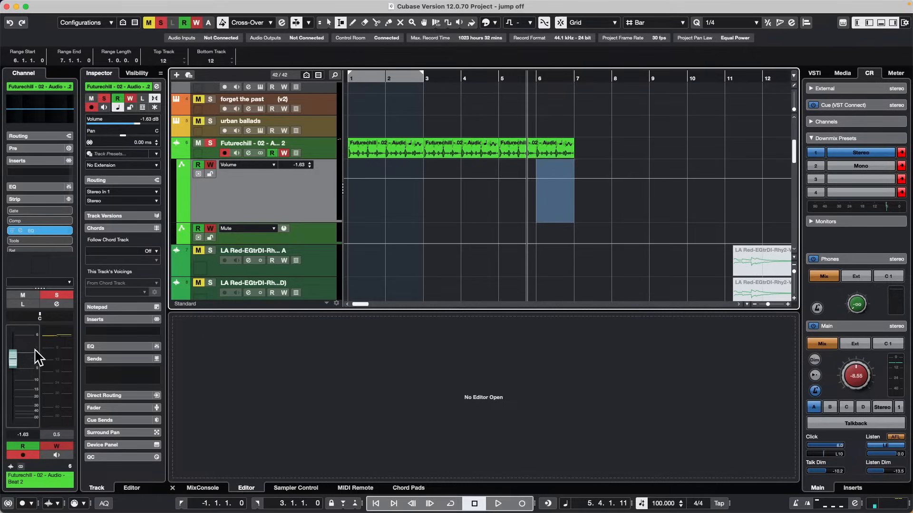
Lower the Futurechill channel fader to -13.1 dB and start playback in bar 1.
{"action": "left_click", "coordinate": [13, 396]}
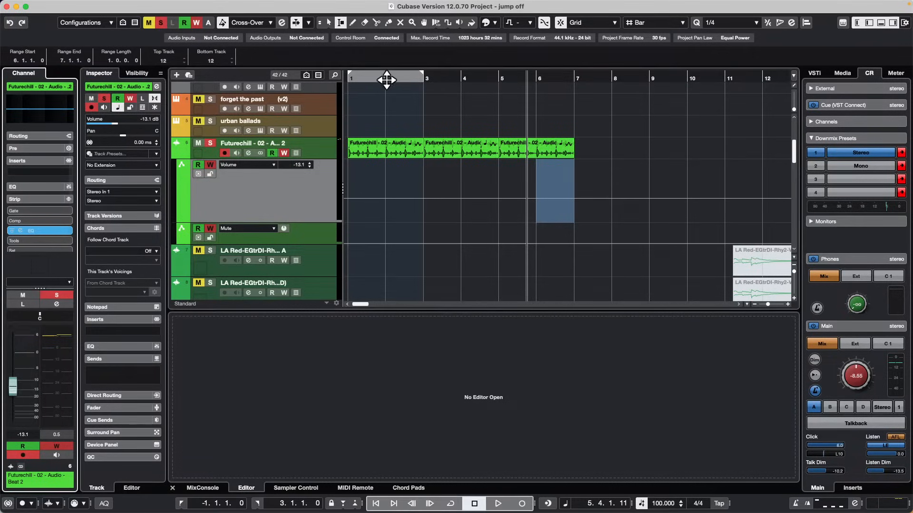
{"action": "left_click", "coordinate": [364, 79]}
{"action": "key", "text": "space"}
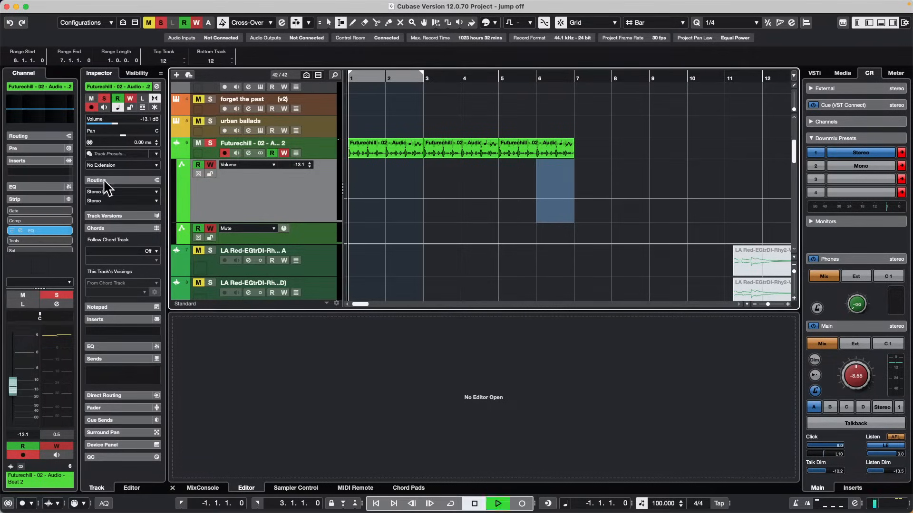
Write Futurechill volume automation from the channel strip fader at 0.83, -11.4, 5.90, -13.1 and 3.42 dB, then stop playback.
{"action": "left_click", "coordinate": [17, 352]}
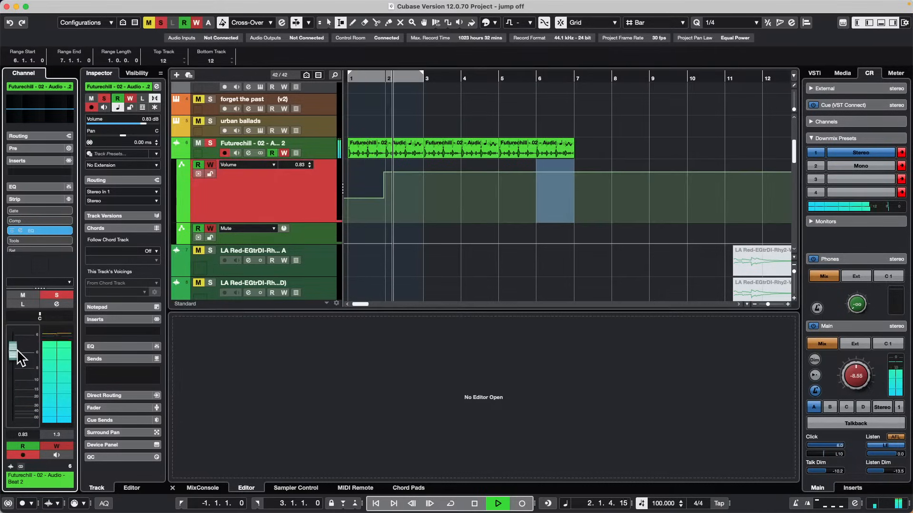
{"action": "left_click", "coordinate": [17, 380]}
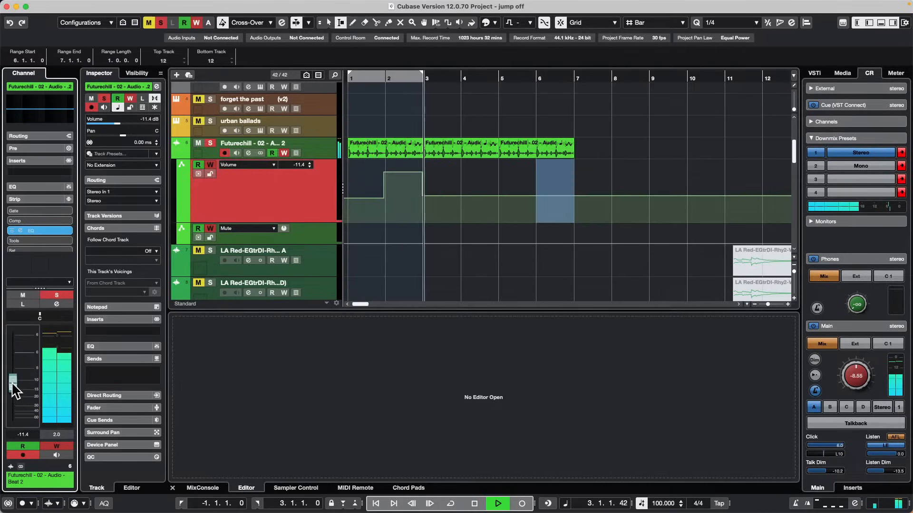
{"action": "left_click", "coordinate": [17, 333]}
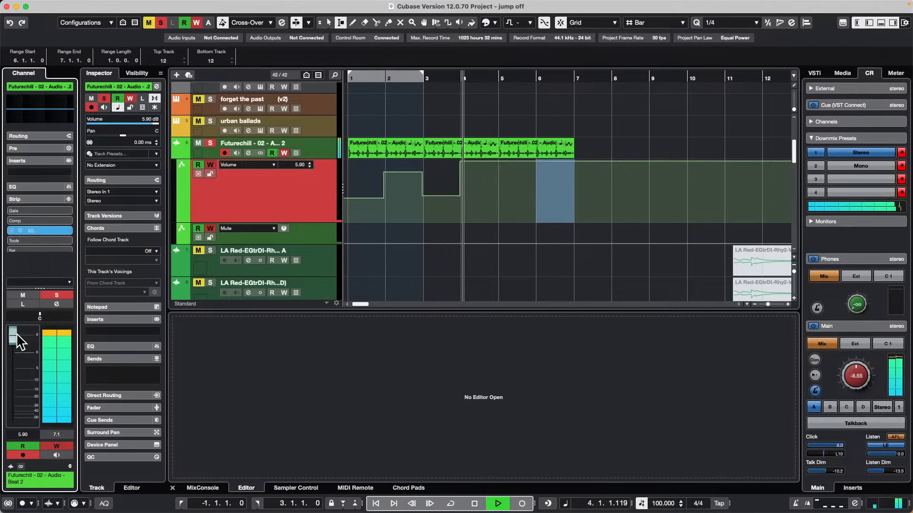
{"action": "left_click", "coordinate": [13, 387]}
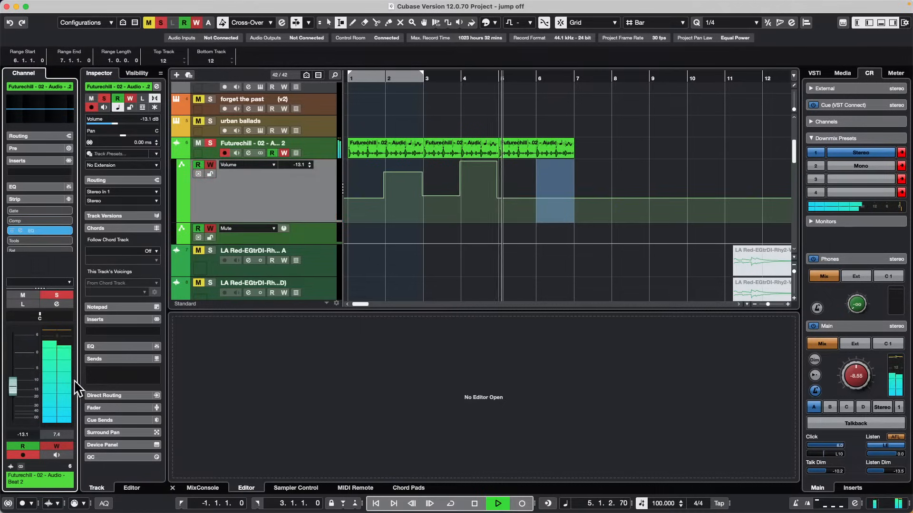
{"action": "left_click", "coordinate": [15, 344]}
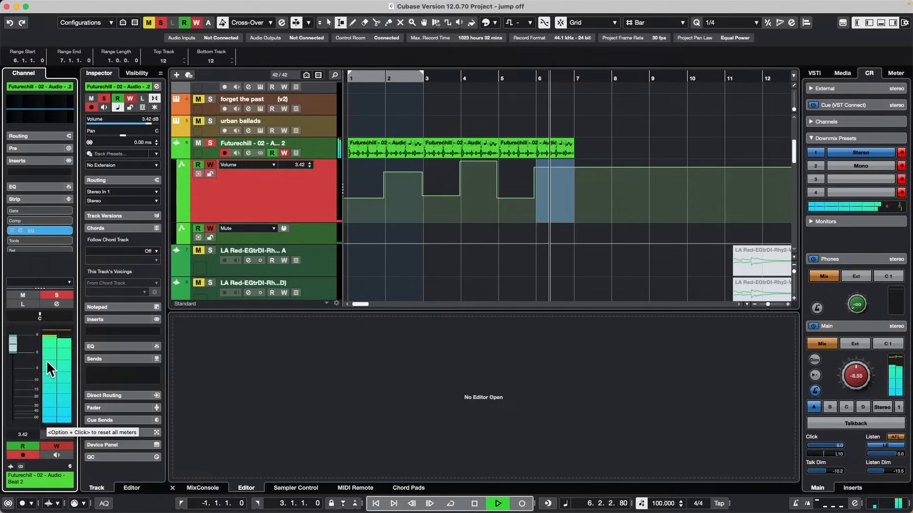
{"action": "key", "text": "space"}
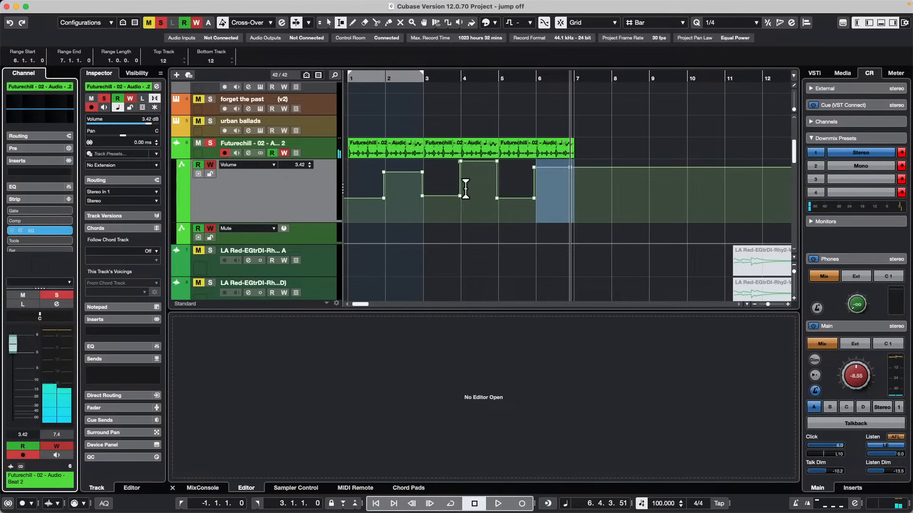
Undo the fader-written volume automation and the duplication of the Futurechill loop.
{"action": "key", "text": "super+z"}
{"action": "key", "text": "super+z"}
{"action": "key", "text": "super+z"}
{"action": "key", "text": "super+z"}
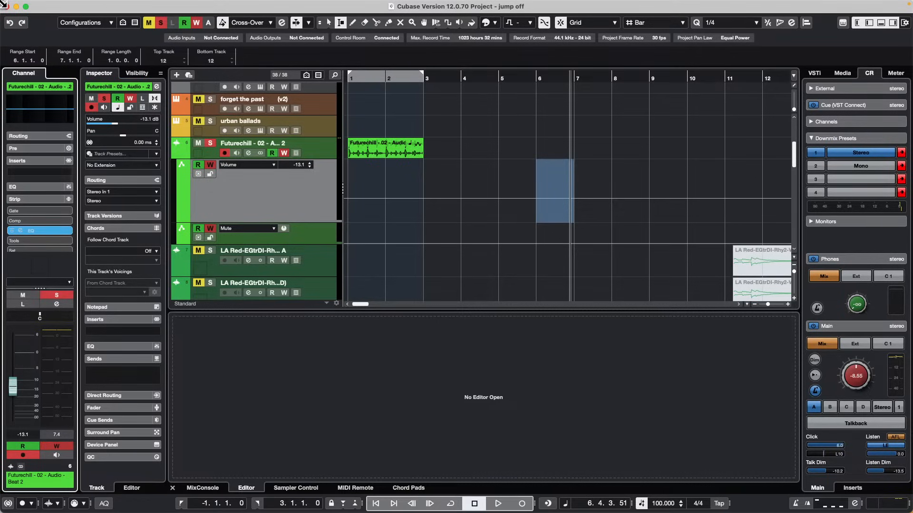
Open the recent project Amos Moses - GO.cpr and activate it.
{"action": "left_click", "coordinate": [37, 6]}
{"action": "mouse_move", "coordinate": [63, 7]}
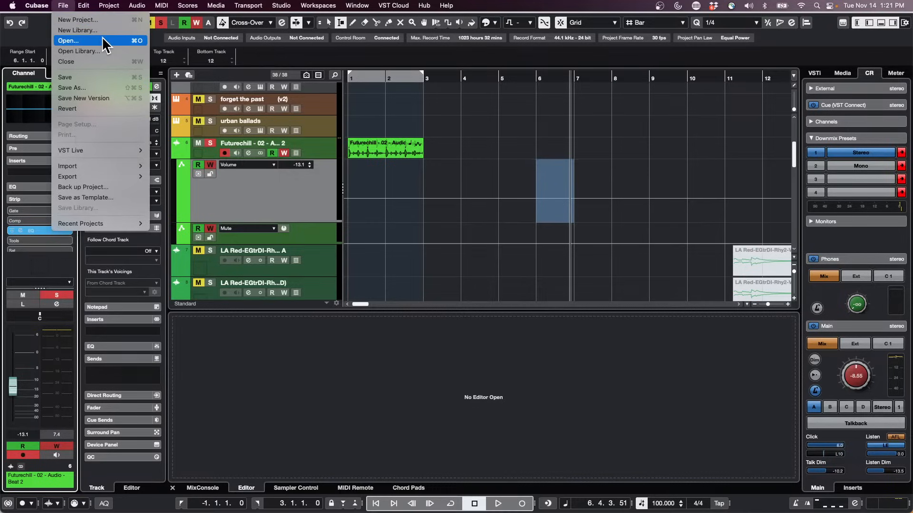
{"action": "mouse_move", "coordinate": [105, 222]}
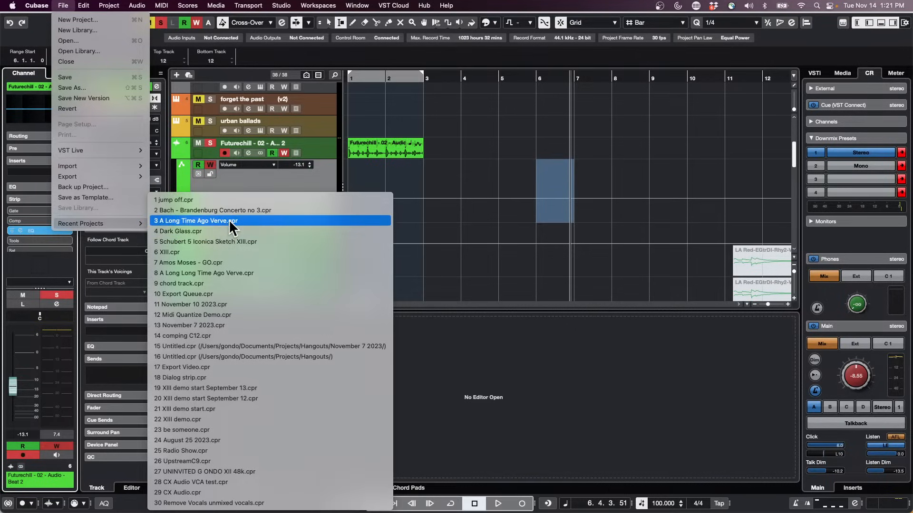
{"action": "left_click", "coordinate": [223, 262]}
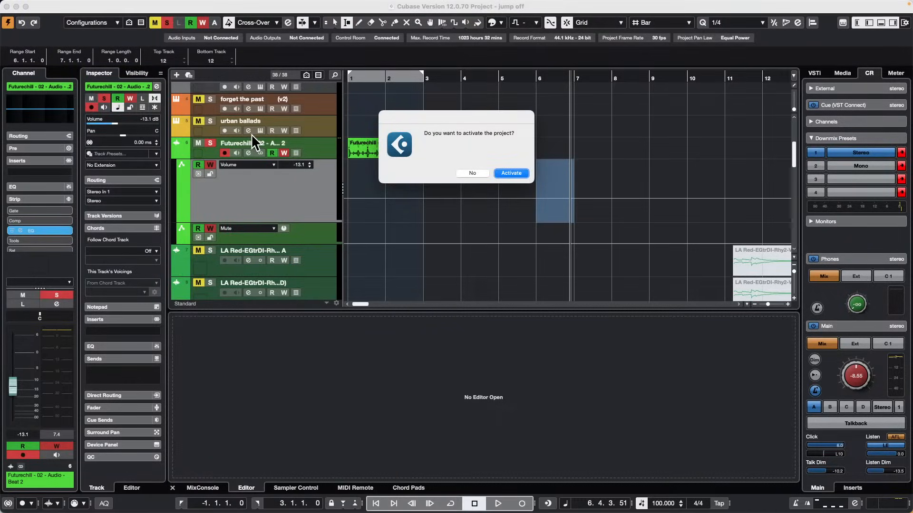
{"action": "key", "text": "Return"}
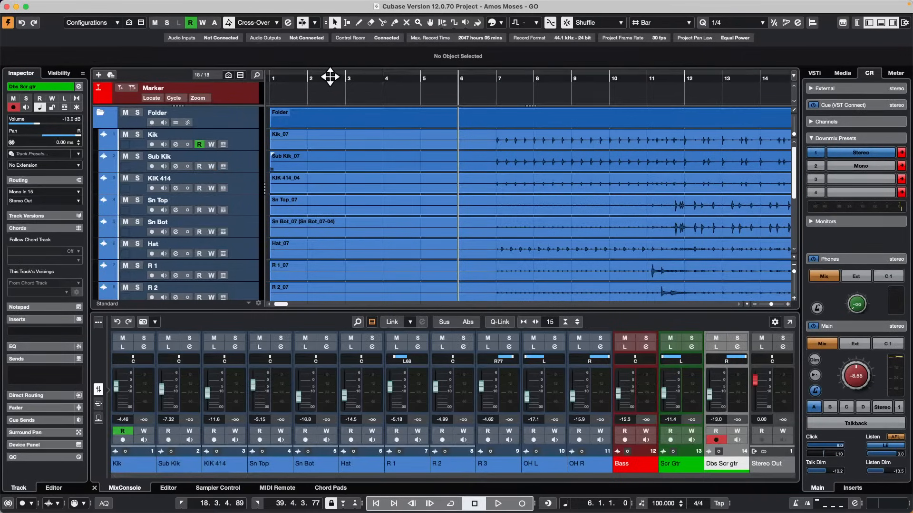
Play the project with the KIK 414, Sub Kik and Kik tracks soloed and raise the Control Room main level to -2.81.
{"action": "left_click_drag", "start_coordinate": [330, 77], "coordinate": [365, 53]}
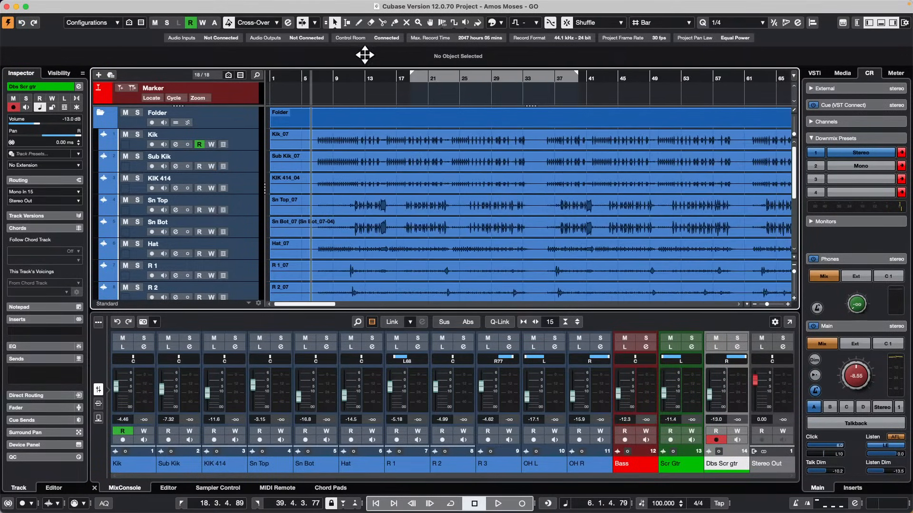
{"action": "key", "text": "space"}
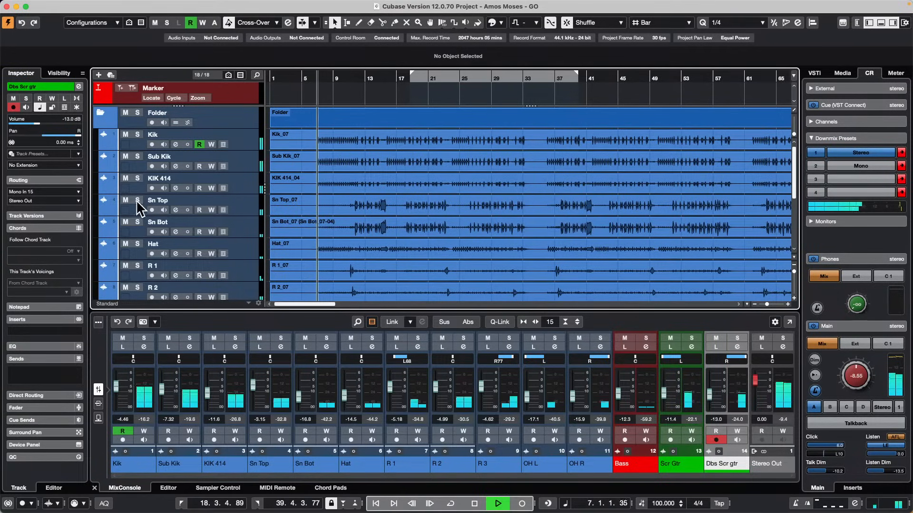
{"action": "left_click", "coordinate": [137, 178]}
{"action": "left_click", "coordinate": [138, 156]}
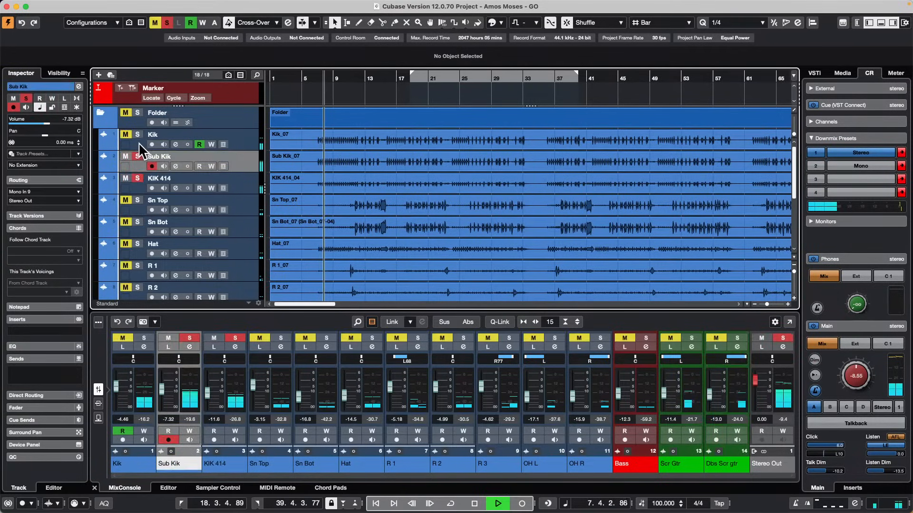
{"action": "left_click", "coordinate": [137, 135]}
{"action": "left_click_drag", "start_coordinate": [857, 374], "coordinate": [858, 357]}
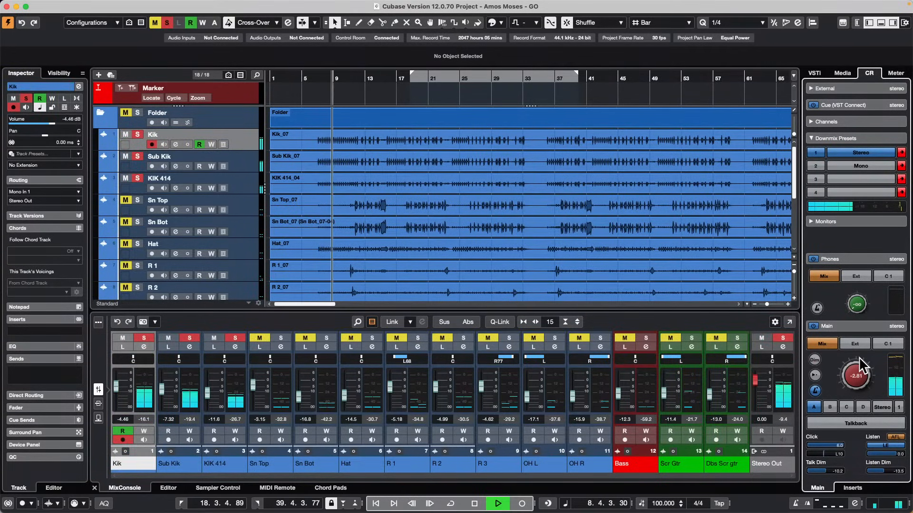
Select the KIK 414, Sub Kik and Kik events and transpose them down to -12 during playback.
{"action": "left_click", "coordinate": [386, 187]}
{"action": "left_click", "coordinate": [401, 157], "text": "shift"}
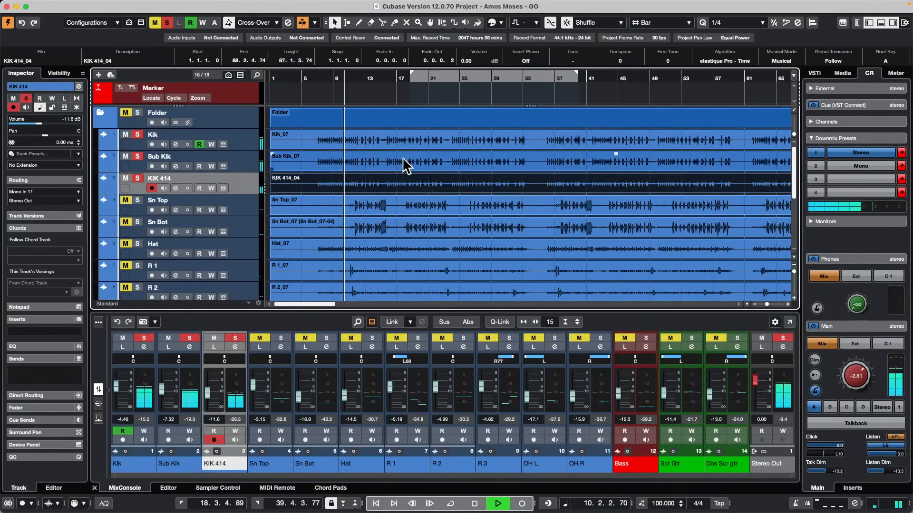
{"action": "left_click", "coordinate": [406, 145], "text": "shift"}
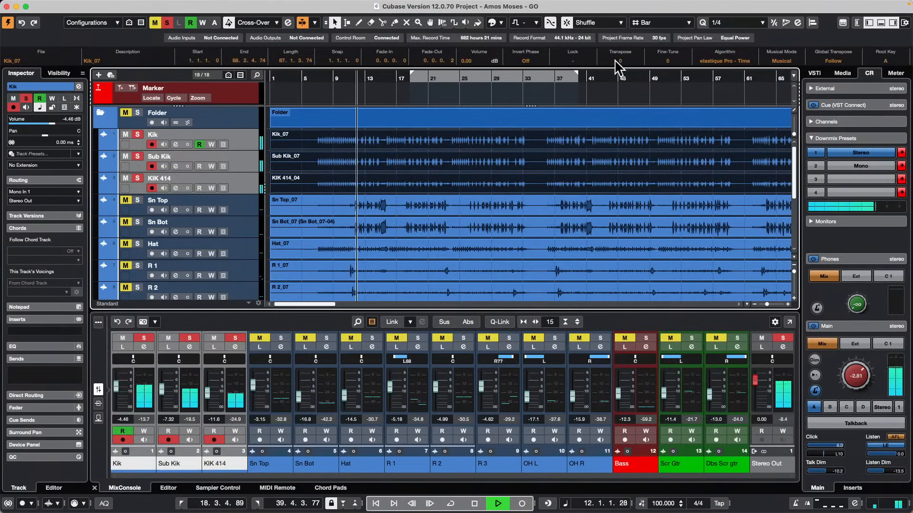
{"action": "scroll", "coordinate": [620, 65], "scroll_direction": "down", "scroll_amount": 1}
{"action": "scroll", "coordinate": [628, 66], "scroll_direction": "down", "scroll_amount": 2}
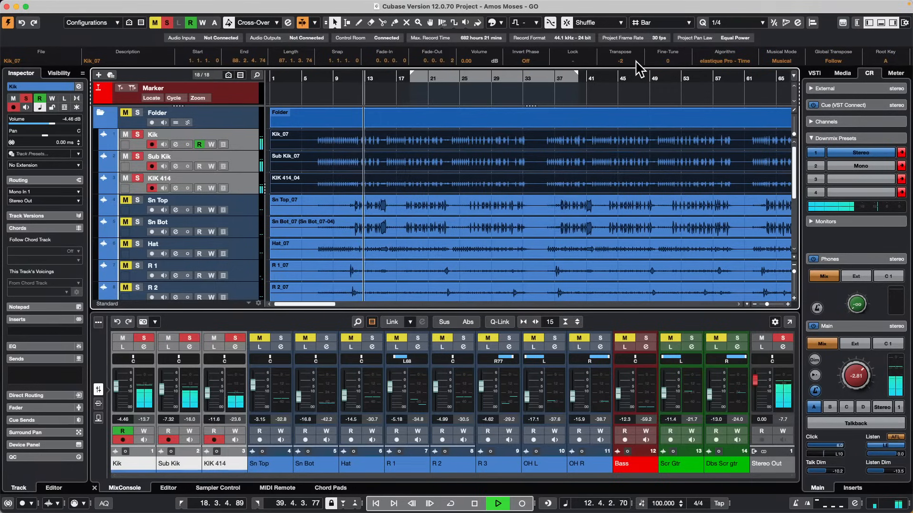
{"action": "scroll", "coordinate": [636, 62], "scroll_direction": "down", "scroll_amount": 5}
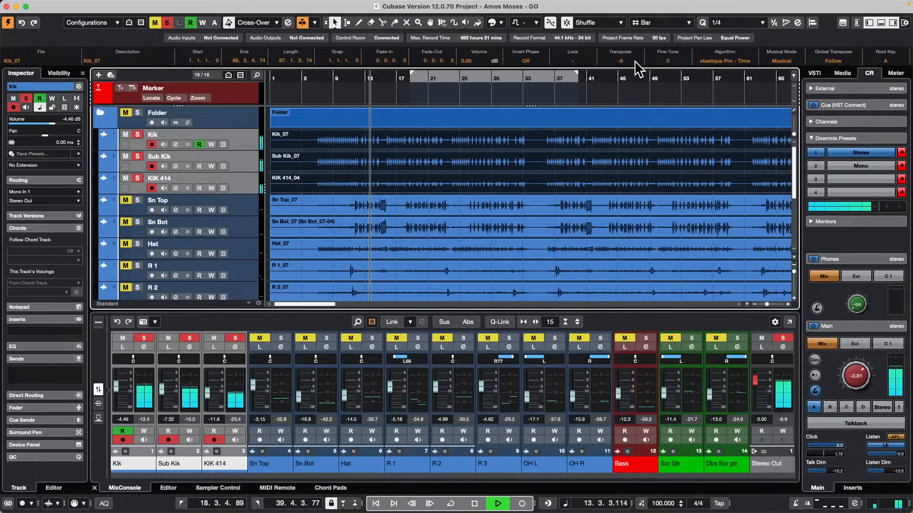
{"action": "scroll", "coordinate": [636, 63], "scroll_direction": "down", "scroll_amount": 3}
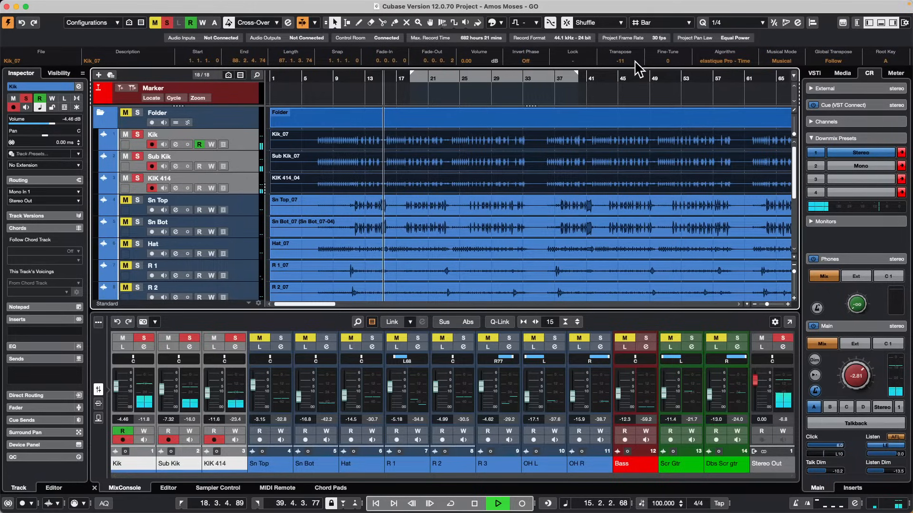
{"action": "scroll", "coordinate": [637, 66], "scroll_direction": "down", "scroll_amount": 1}
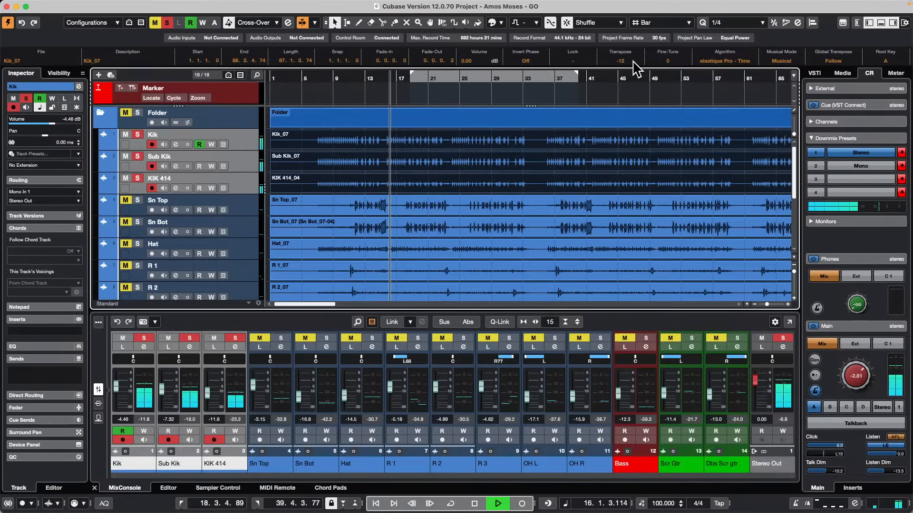
Raise the transposition of the selected Kik, Sub Kik and KIK 414 events to 1 during playback.
{"action": "scroll", "coordinate": [636, 66], "scroll_direction": "up", "scroll_amount": 1}
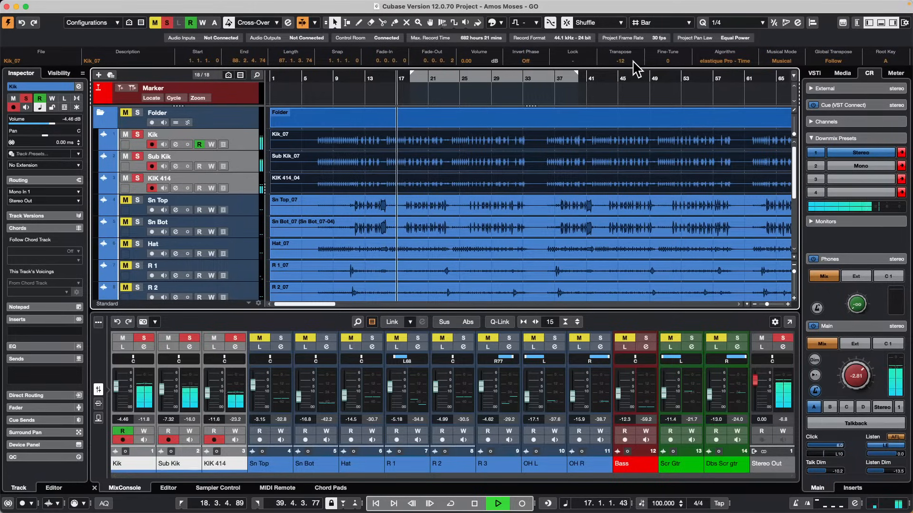
{"action": "scroll", "coordinate": [635, 66], "scroll_direction": "up", "scroll_amount": 8}
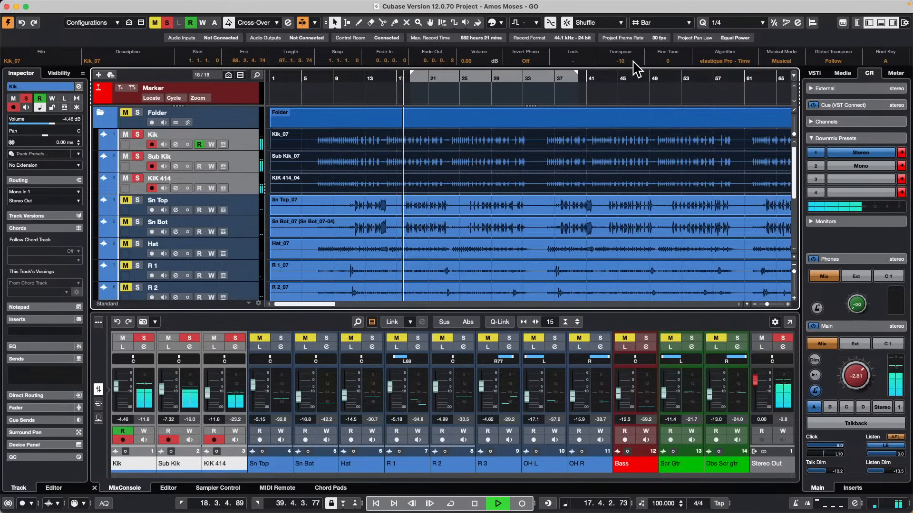
{"action": "scroll", "coordinate": [634, 63], "scroll_direction": "up", "scroll_amount": 5}
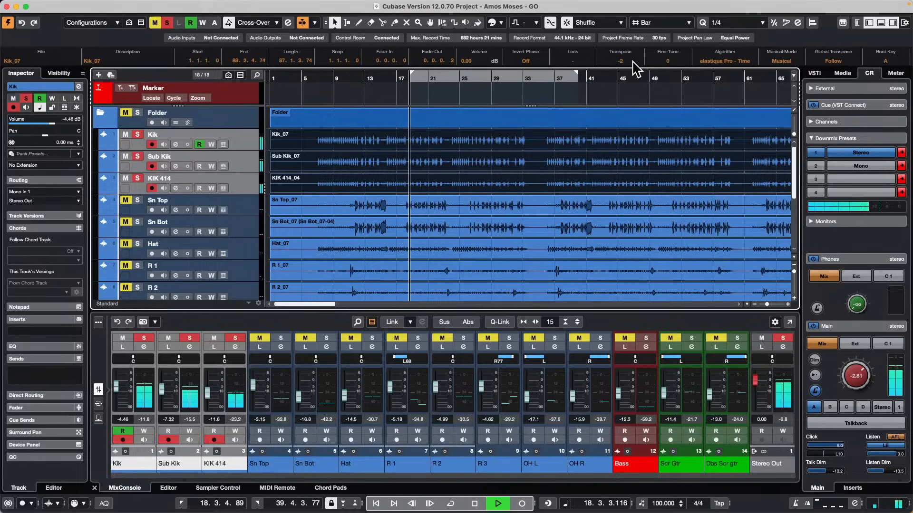
{"action": "scroll", "coordinate": [634, 63], "scroll_direction": "down", "scroll_amount": 1}
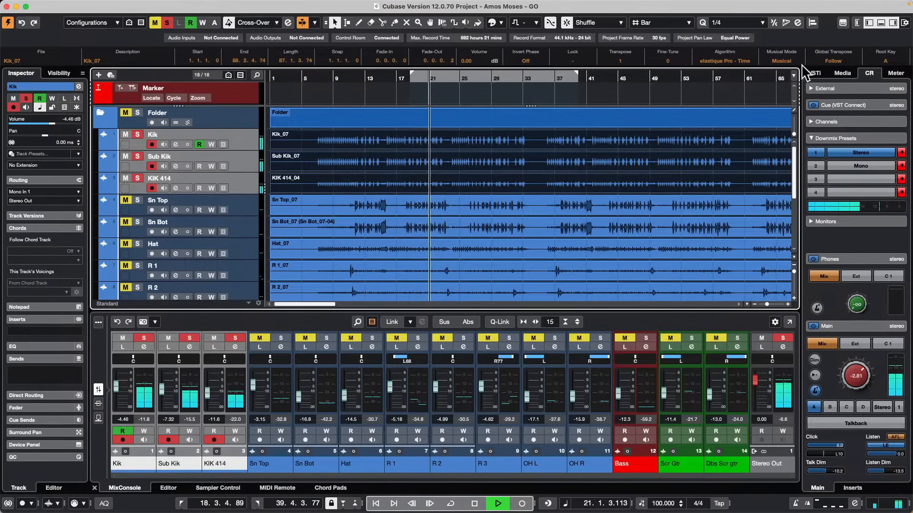
Examine the elastique algorithm options for the selected kick events without changing the algorithm, and stop playback.
{"action": "left_click", "coordinate": [738, 62]}
{"action": "mouse_move", "coordinate": [731, 69]}
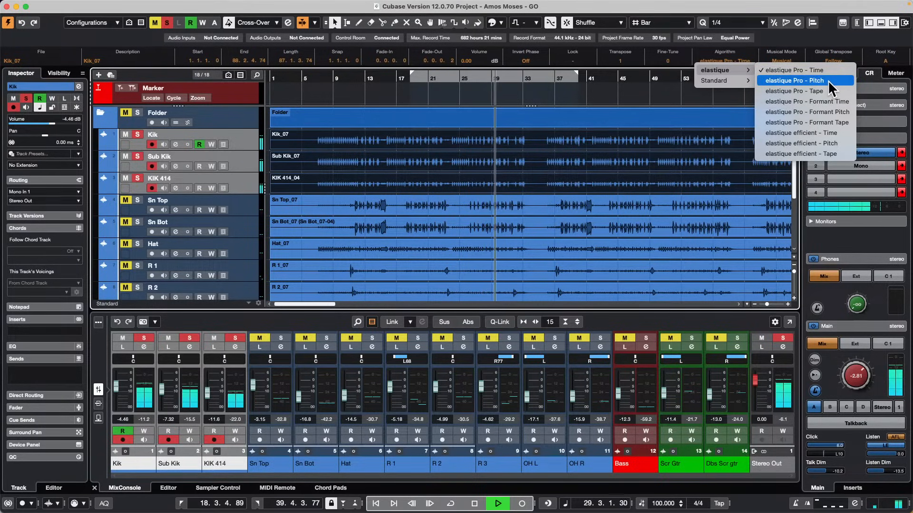
{"action": "left_click", "coordinate": [578, 93]}
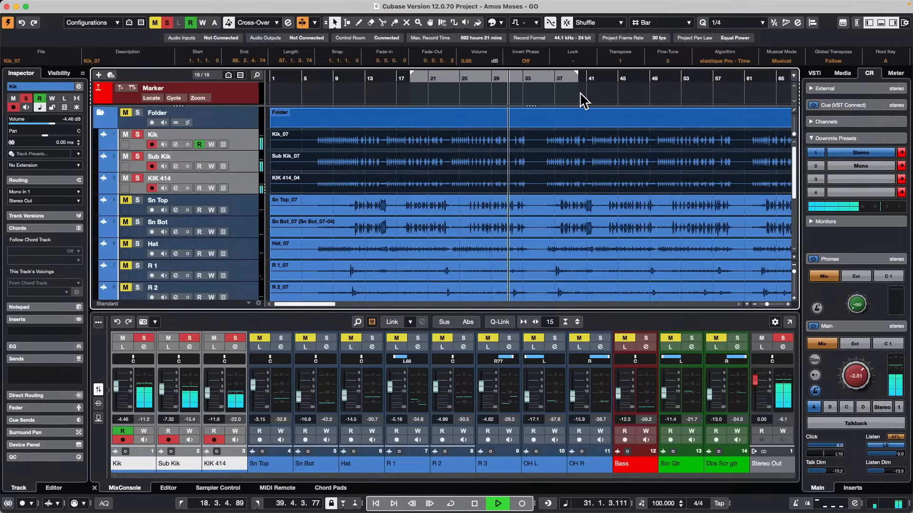
{"action": "key", "text": "space"}
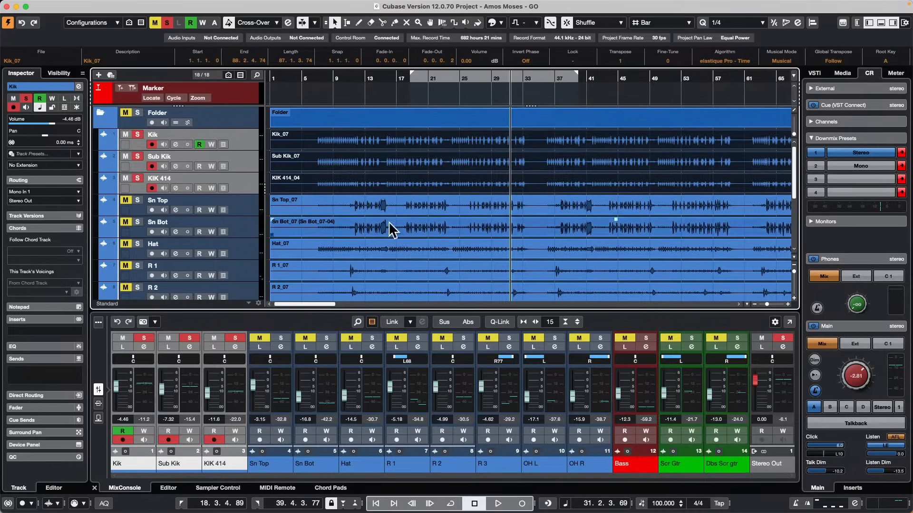
Select and solo the Bass track, and start playback from about bar 12.
{"action": "scroll", "coordinate": [333, 175], "scroll_direction": "down", "scroll_amount": 6}
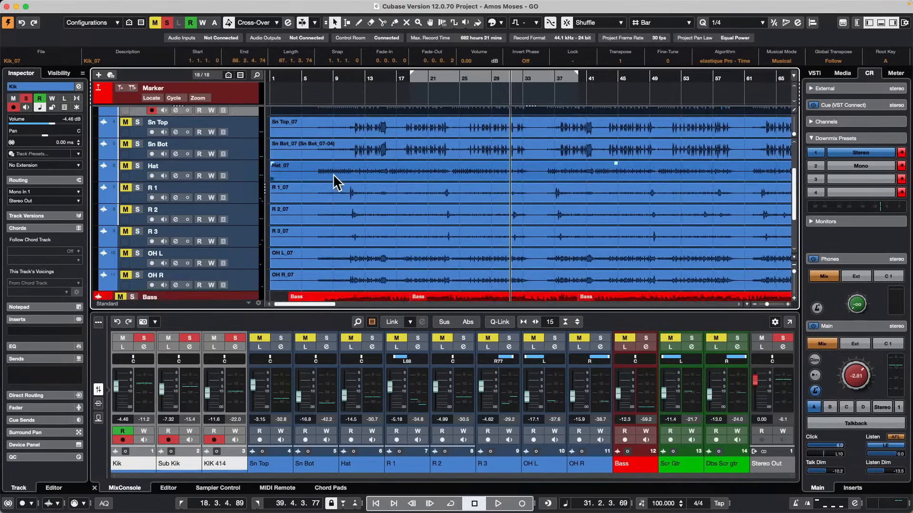
{"action": "left_click", "coordinate": [252, 230]}
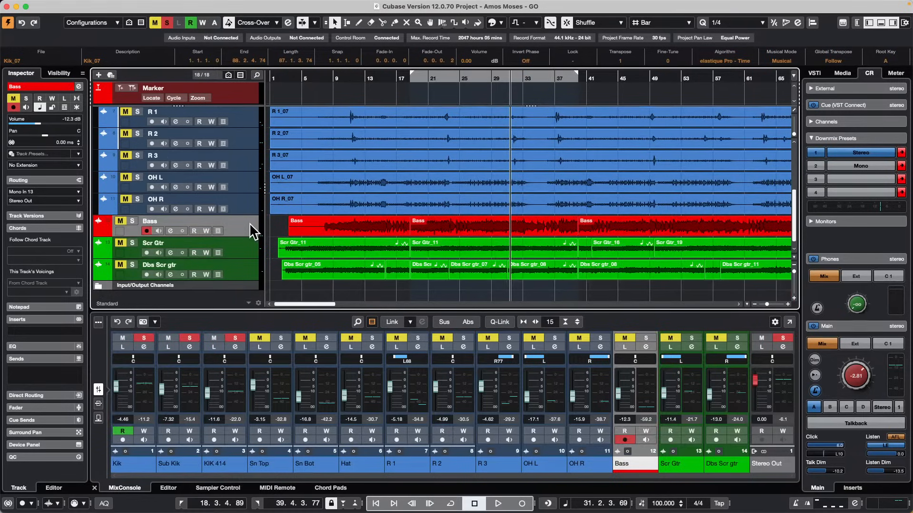
{"action": "left_click", "coordinate": [132, 221]}
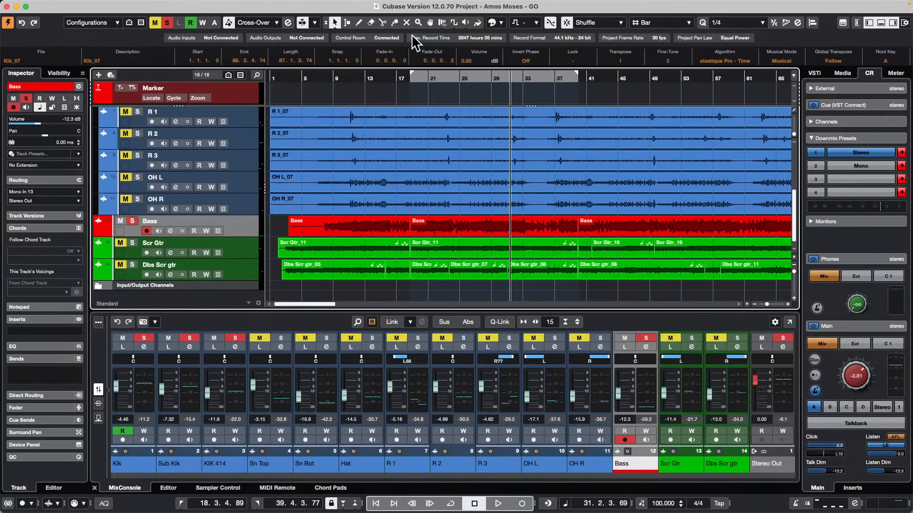
{"action": "left_click", "coordinate": [359, 77]}
{"action": "key", "text": "space"}
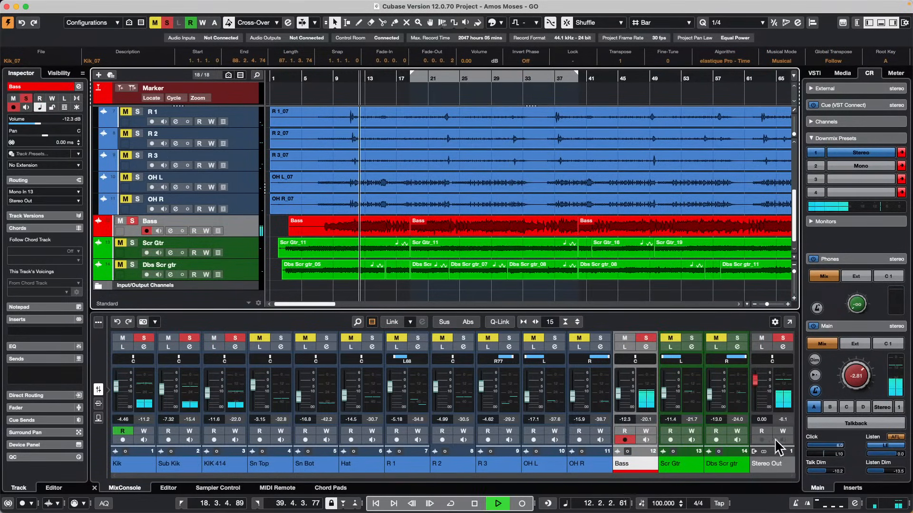
Raise the Control Room main level to -0.22 and stop playback.
{"action": "scroll", "coordinate": [857, 358], "scroll_direction": "up", "scroll_amount": 5}
{"action": "scroll", "coordinate": [856, 356], "scroll_direction": "up", "scroll_amount": 1}
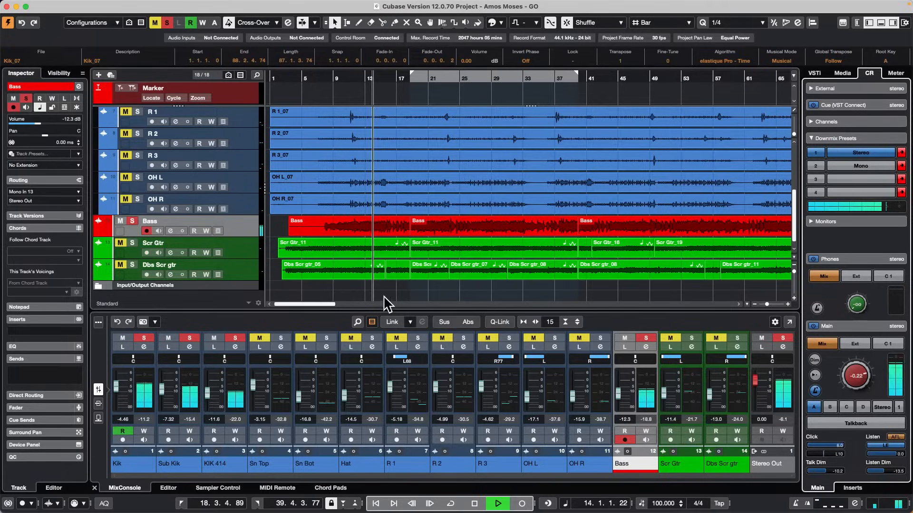
{"action": "key", "text": "space"}
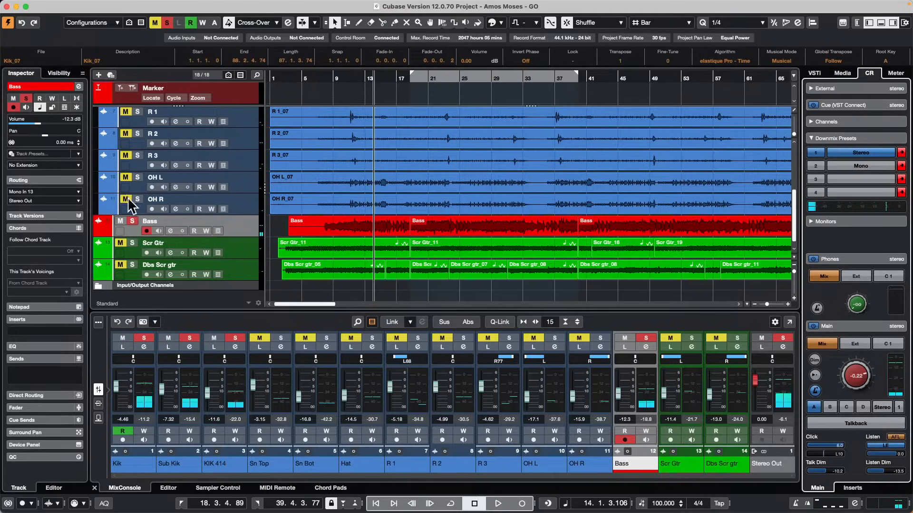
Insert the Flanger modulation effect on the Bass track and set its rate to 1/4 during playback.
{"action": "left_click", "coordinate": [56, 336]}
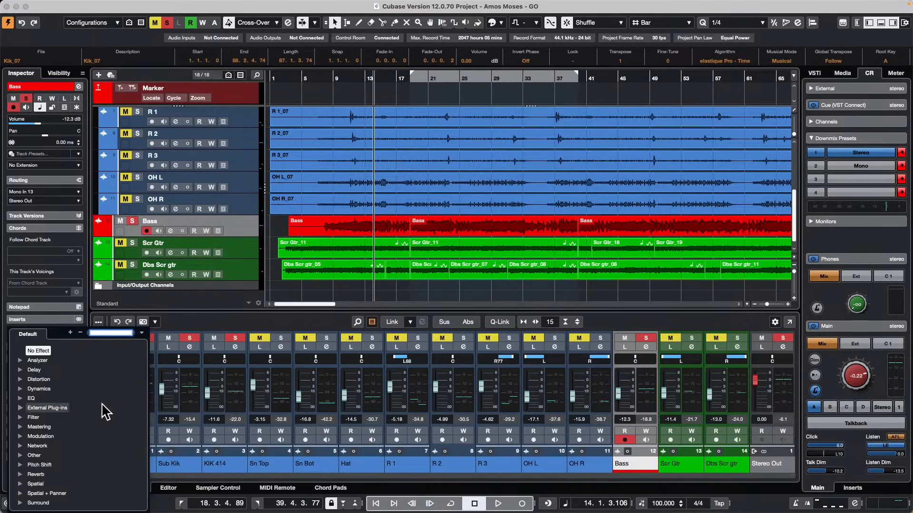
{"action": "left_click", "coordinate": [19, 435]}
{"action": "scroll", "coordinate": [81, 473], "scroll_direction": "down", "scroll_amount": 5}
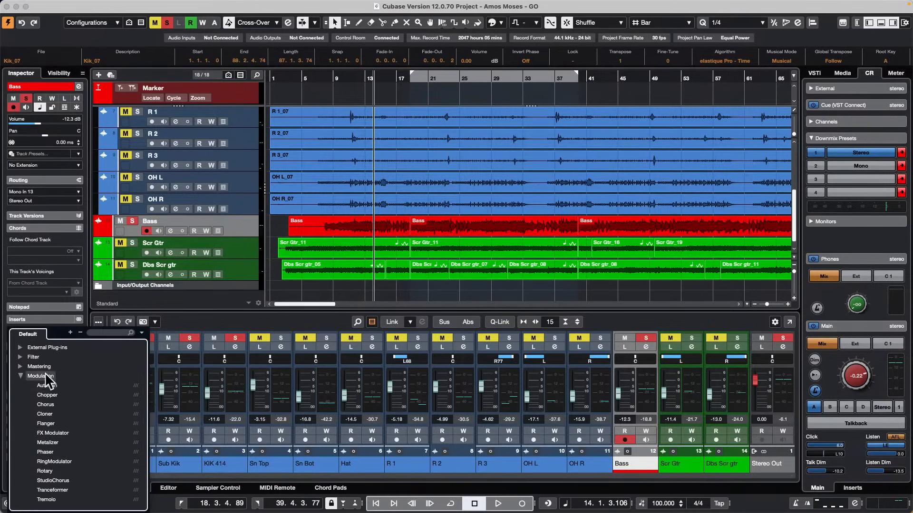
{"action": "left_click", "coordinate": [46, 421]}
{"action": "key", "text": "space"}
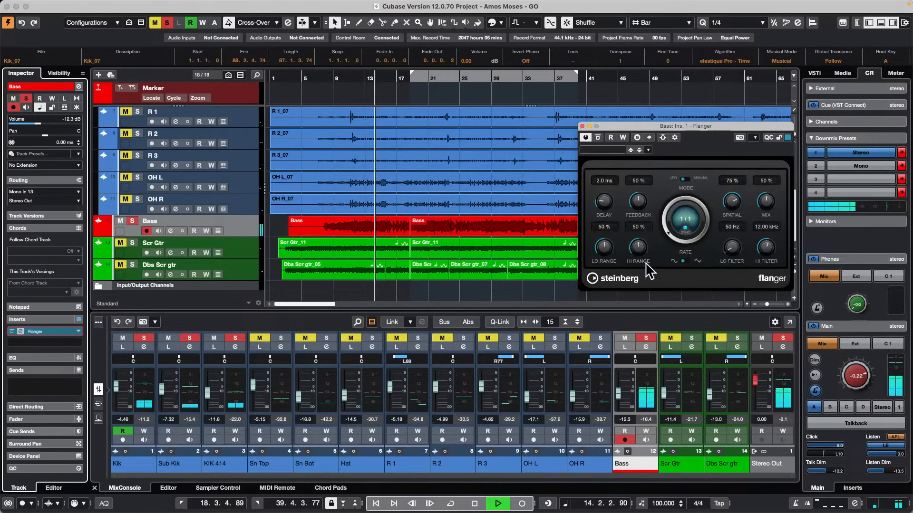
{"action": "mouse_move", "coordinate": [668, 205]}
{"action": "left_mouse_down"}
{"action": "mouse_move", "coordinate": [668, 233]}
{"action": "mouse_move", "coordinate": [665, 219]}
{"action": "left_mouse_up"}
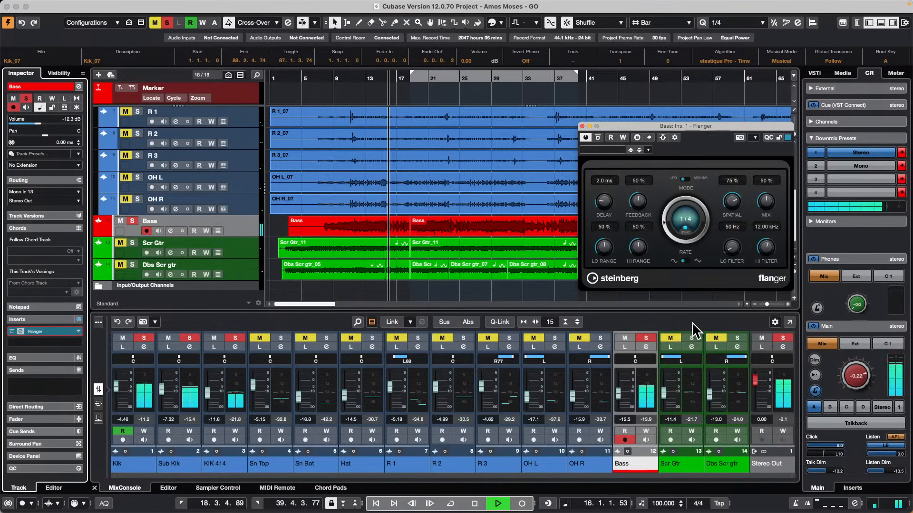
Compare solo and Listen on the Bass channel during playback, finishing with both switched off.
{"action": "left_click", "coordinate": [652, 335]}
{"action": "left_click", "coordinate": [625, 269]}
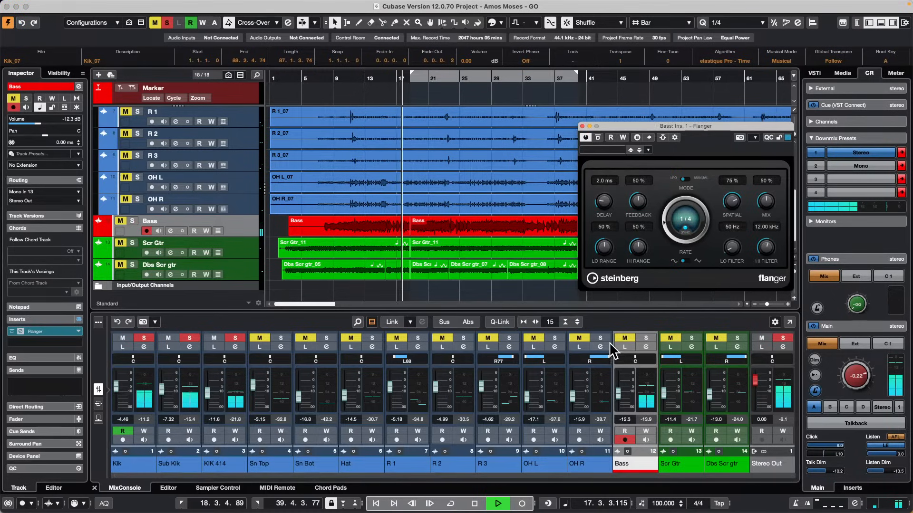
{"action": "left_click", "coordinate": [624, 347]}
{"action": "left_click", "coordinate": [625, 338]}
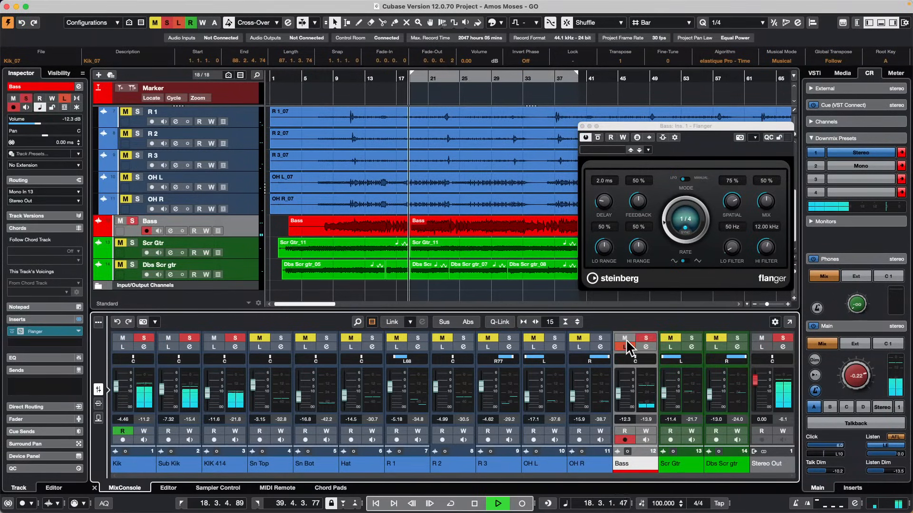
{"action": "left_click", "coordinate": [646, 338]}
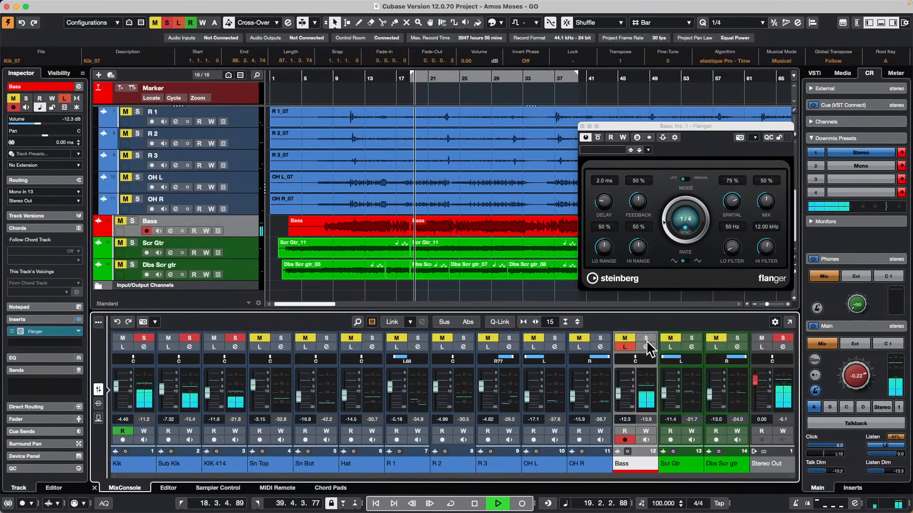
{"action": "left_click", "coordinate": [625, 346]}
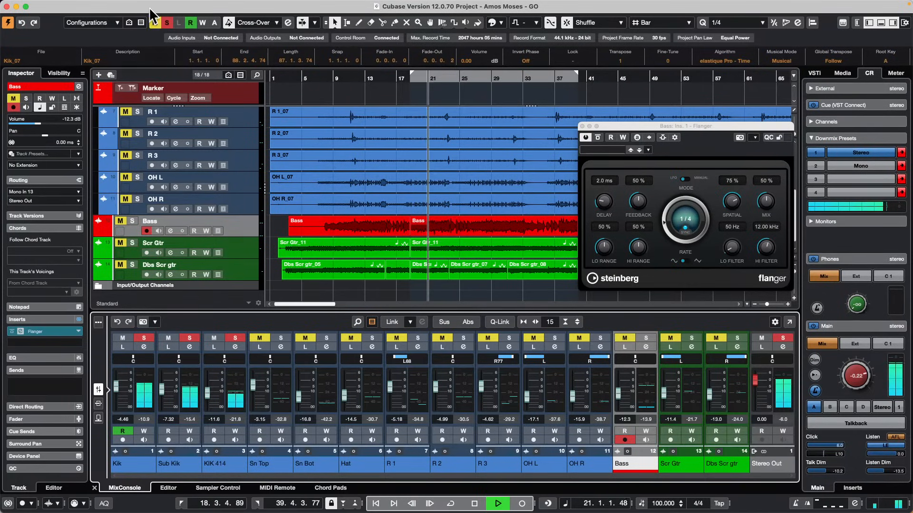
Deactivate all mute and solo states in the project and activate Listen on the Bass channel.
{"action": "left_click", "coordinate": [167, 22]}
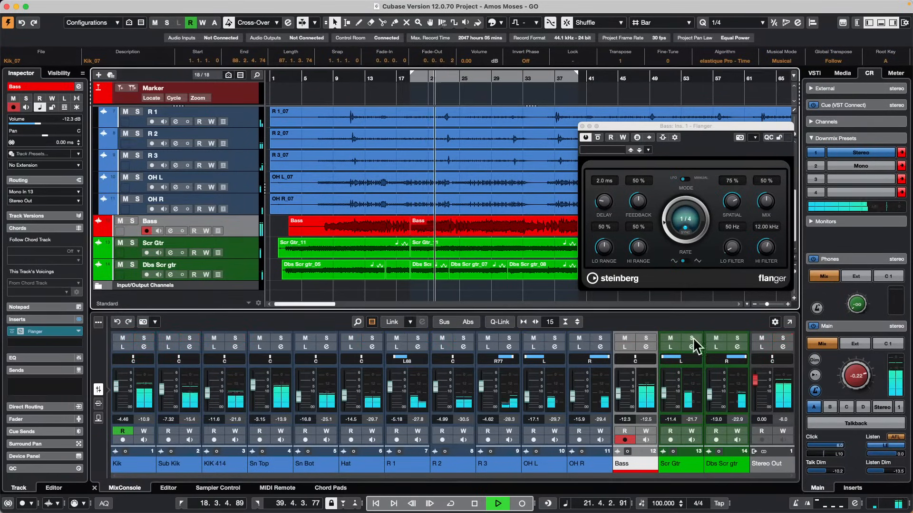
{"action": "left_click", "coordinate": [625, 347]}
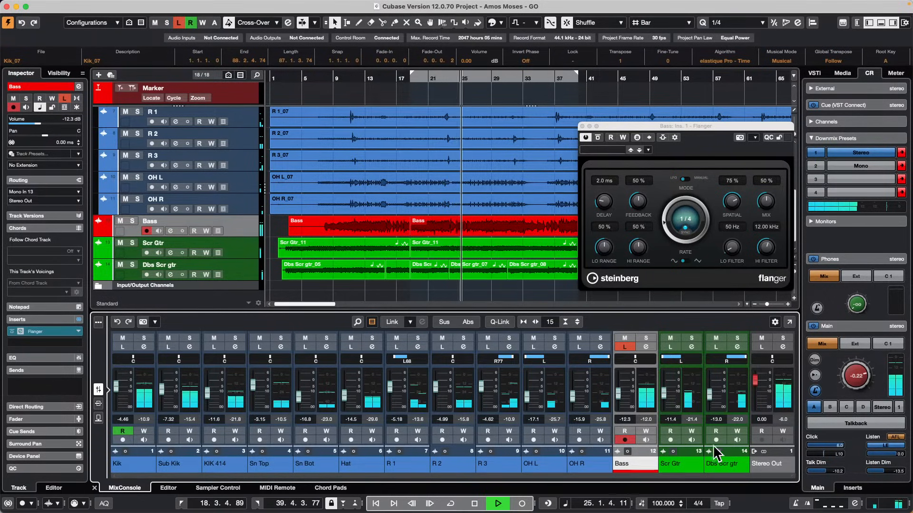
Compare the Control Room's PFL and AFL Listen modes on the Bass channel, return to AFL and stop playback.
{"action": "left_click", "coordinate": [895, 437]}
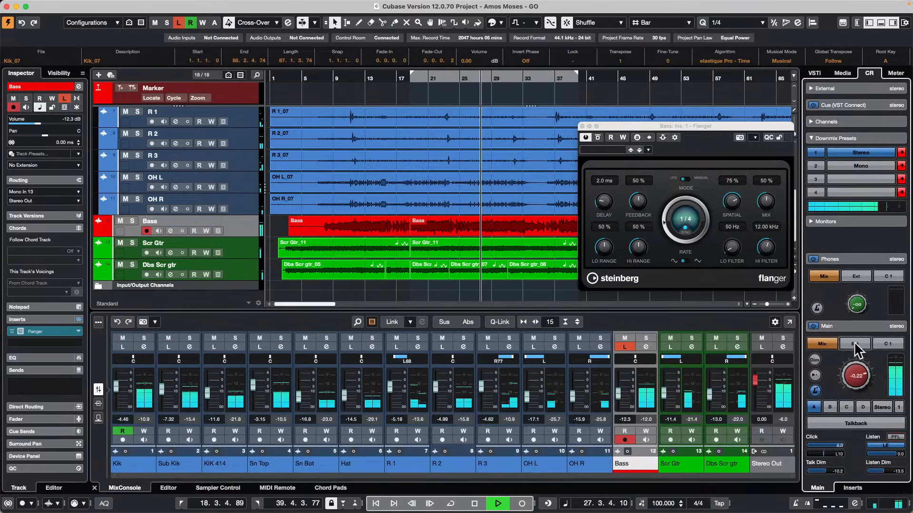
{"action": "left_click", "coordinate": [852, 329]}
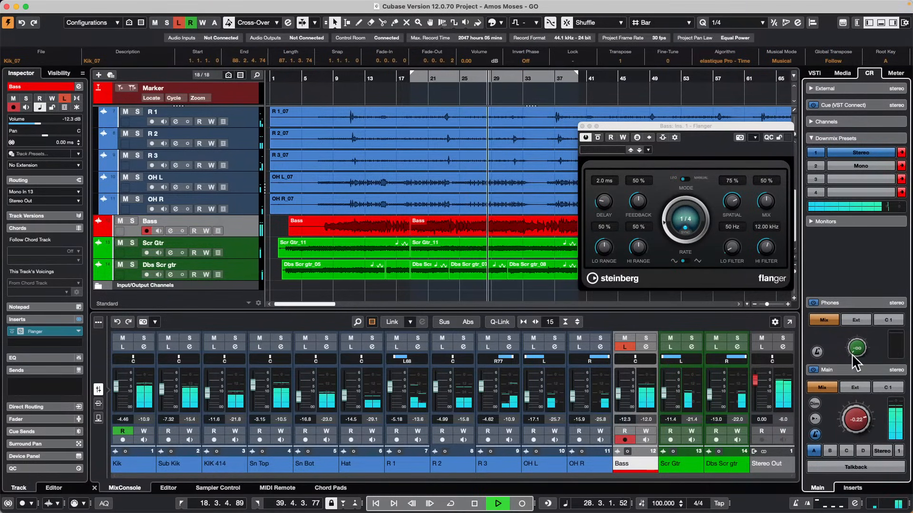
{"action": "left_click", "coordinate": [855, 374]}
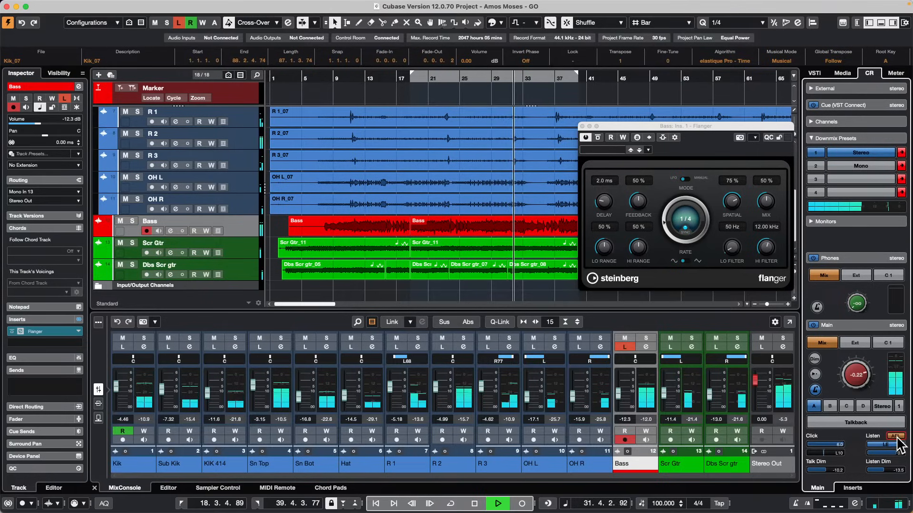
{"action": "left_click", "coordinate": [896, 436]}
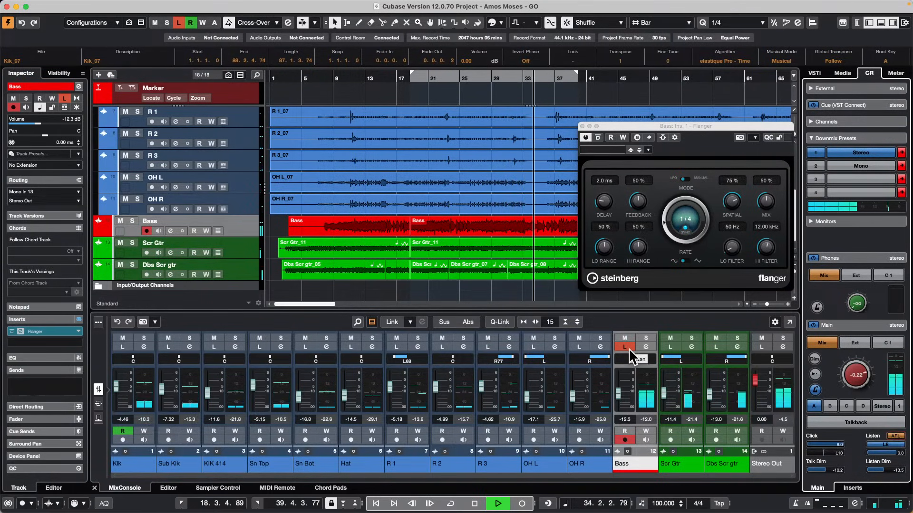
{"action": "left_click", "coordinate": [895, 437]}
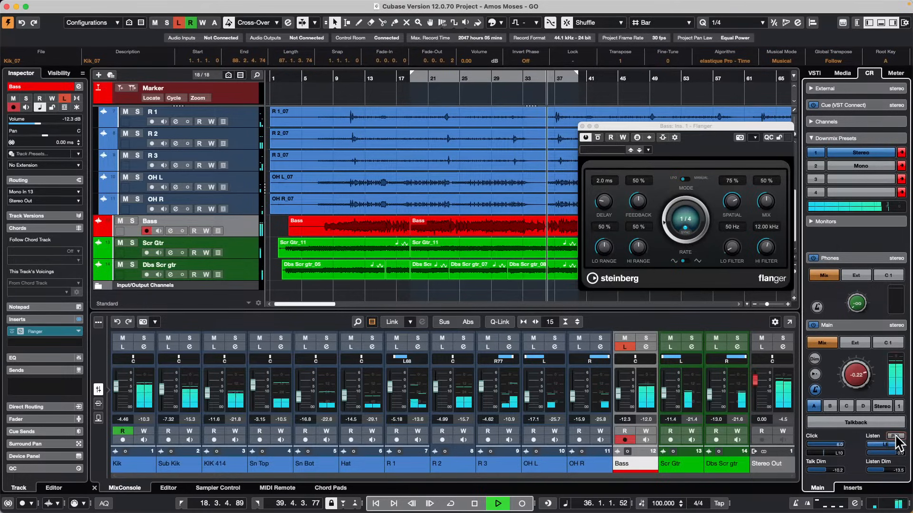
{"action": "left_click", "coordinate": [897, 438]}
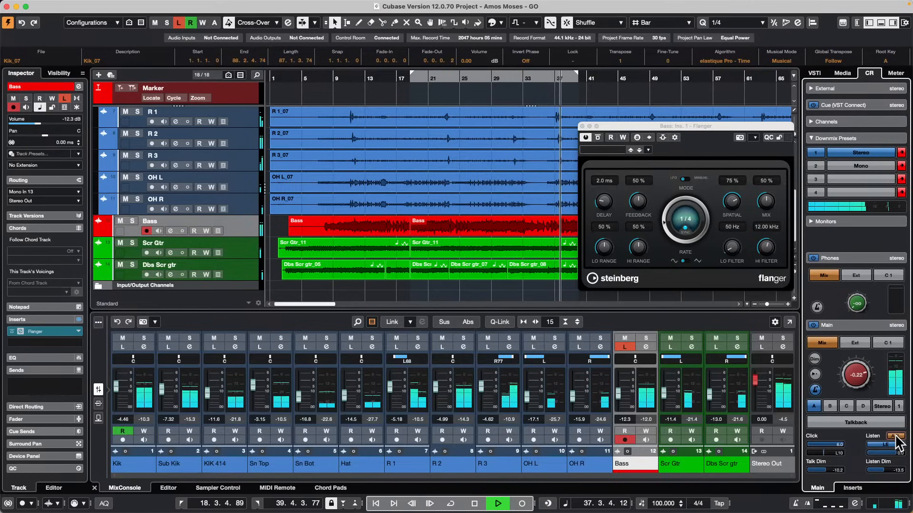
{"action": "key", "text": "space"}
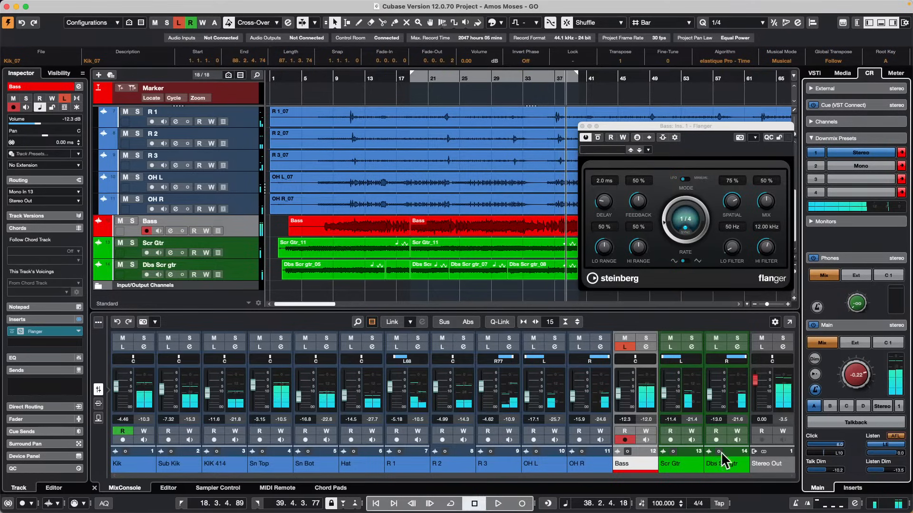
Close the Bass track's Flanger window and keep the Control Room's Listen settings shown.
{"action": "left_click", "coordinate": [872, 324]}
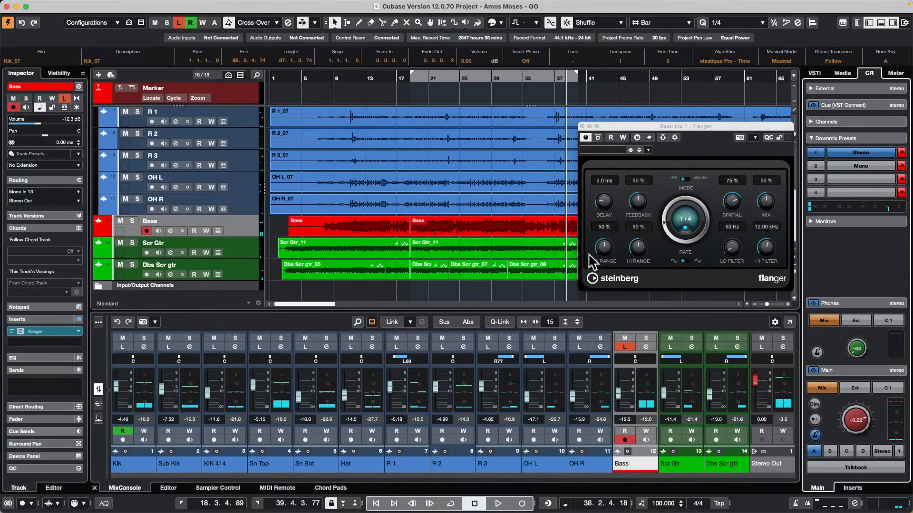
{"action": "left_click", "coordinate": [582, 126]}
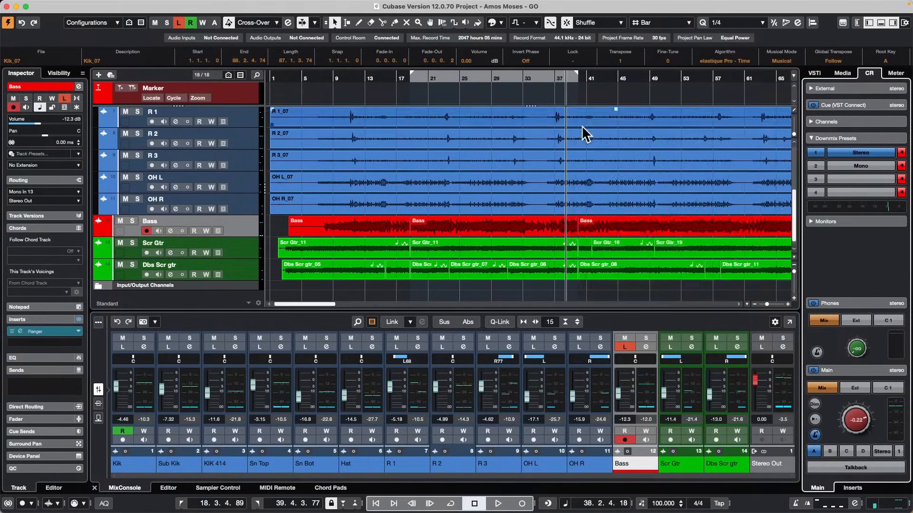
{"action": "left_click", "coordinate": [859, 370]}
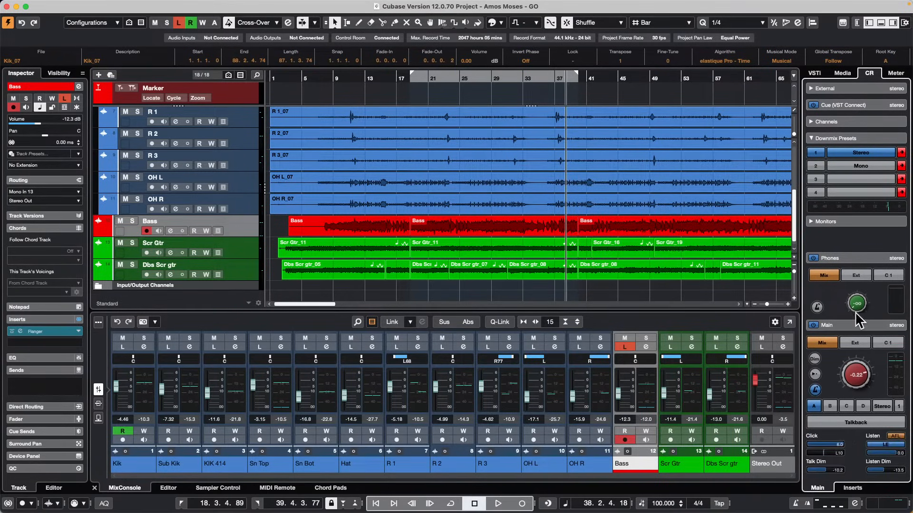
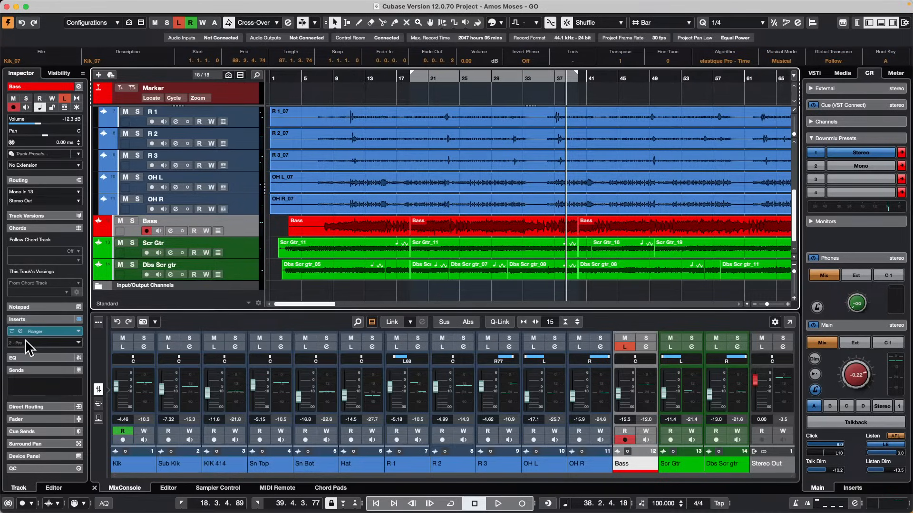
Remove the Flanger insert from the Bass track and start playback from about bar 13.
{"action": "left_click_drag", "start_coordinate": [33, 332], "coordinate": [386, 252]}
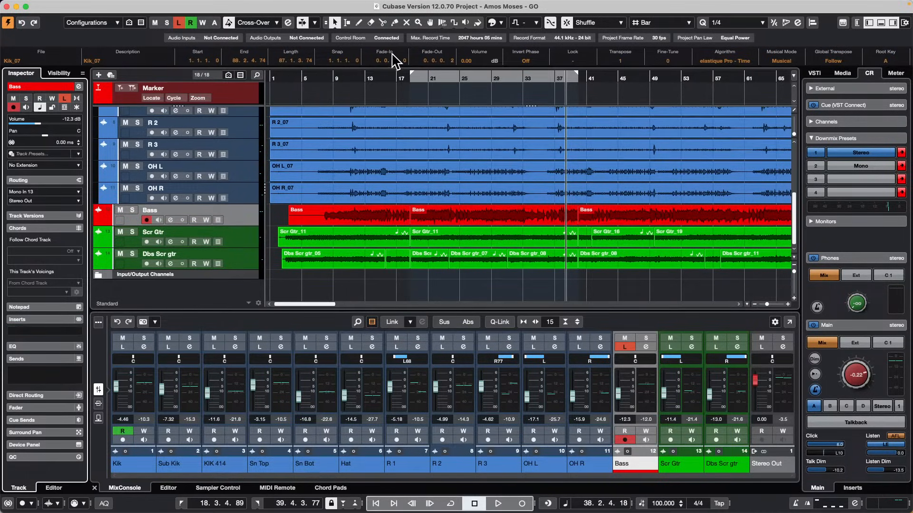
{"action": "left_click", "coordinate": [366, 77]}
{"action": "key", "text": "space"}
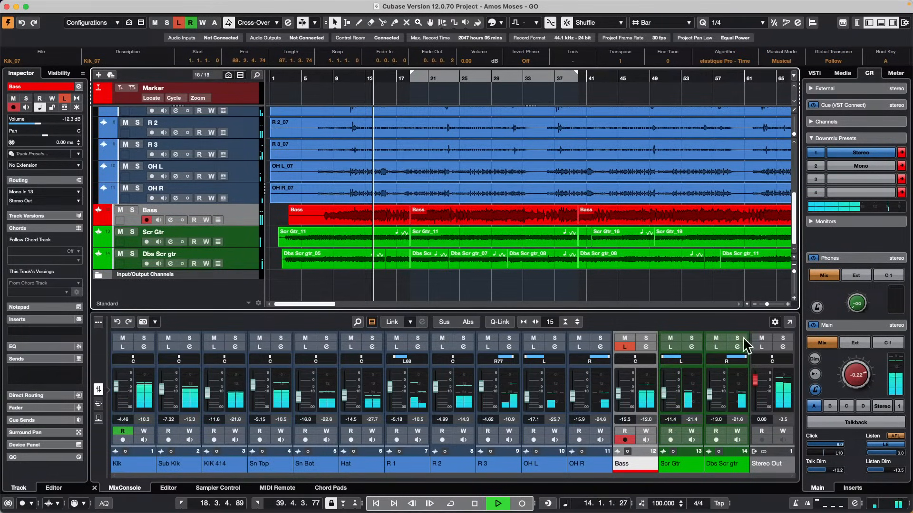
Switch the Bass channel from Listen to solo and boost its third EQ band near 2 kHz.
{"action": "left_click", "coordinate": [624, 345]}
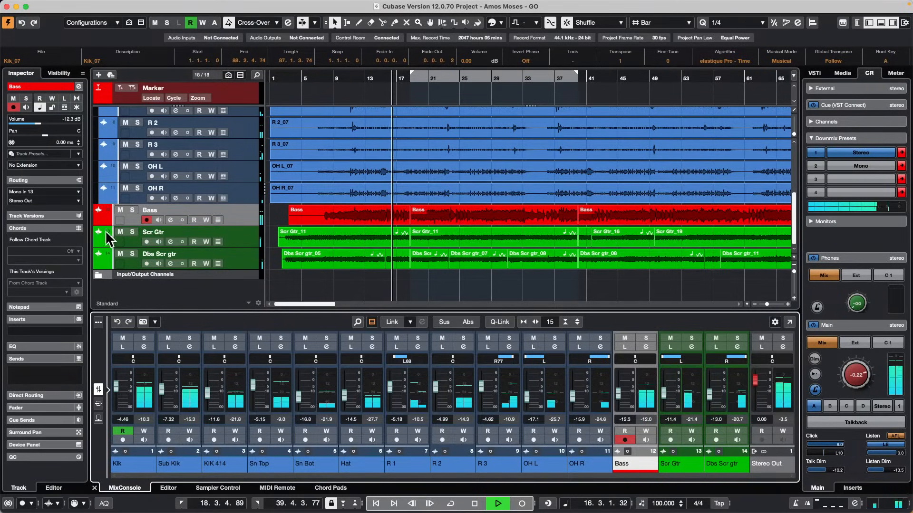
{"action": "left_click", "coordinate": [133, 210]}
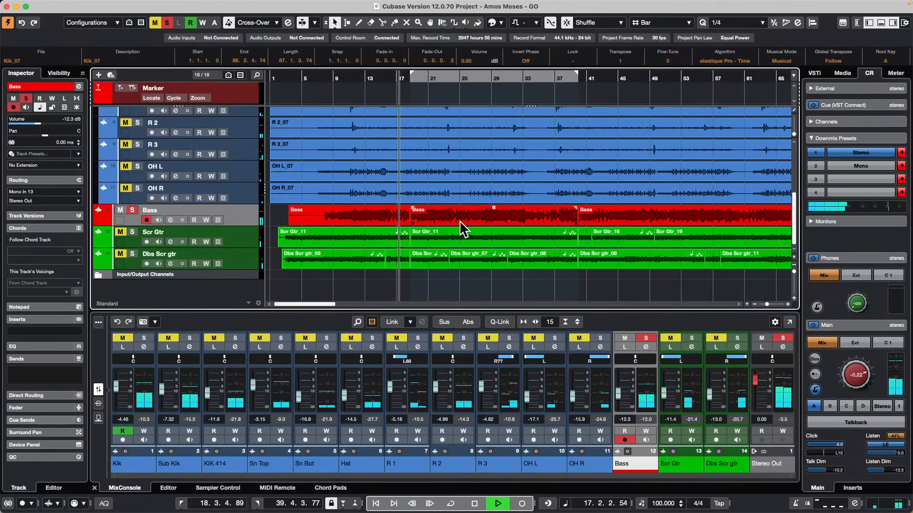
{"action": "left_click", "coordinate": [79, 87]}
{"action": "left_click_drag", "start_coordinate": [389, 203], "coordinate": [436, 157]}
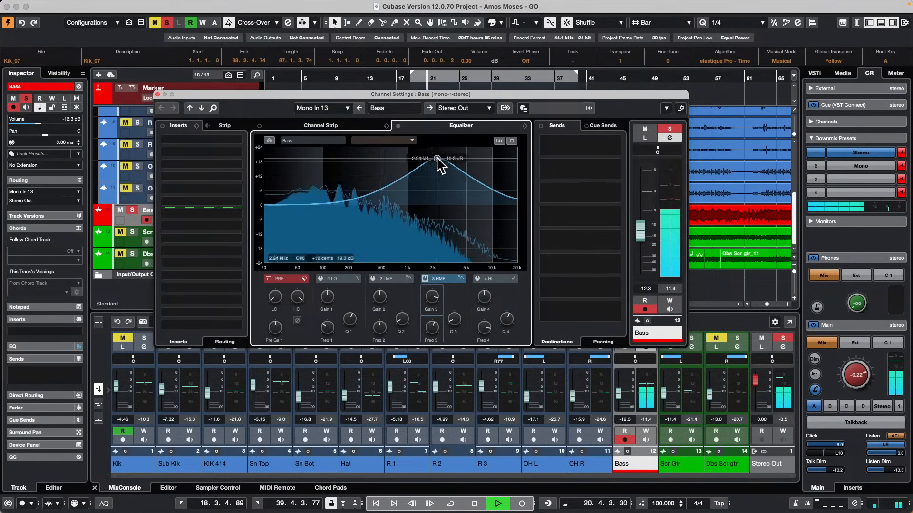
Switch the Bass equalizer to its B setting and boost band 3 by about 13.2 dB at 79 Hz.
{"action": "left_click", "coordinate": [525, 126]}
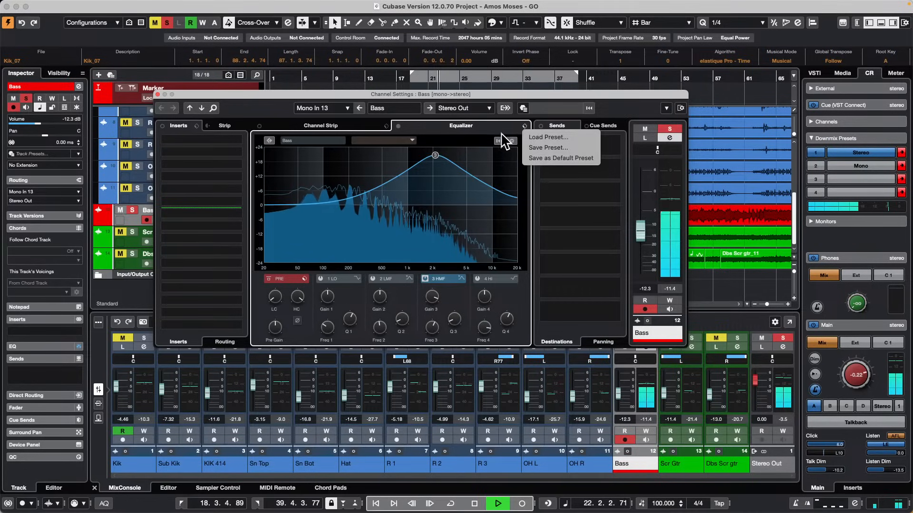
{"action": "left_click", "coordinate": [469, 153]}
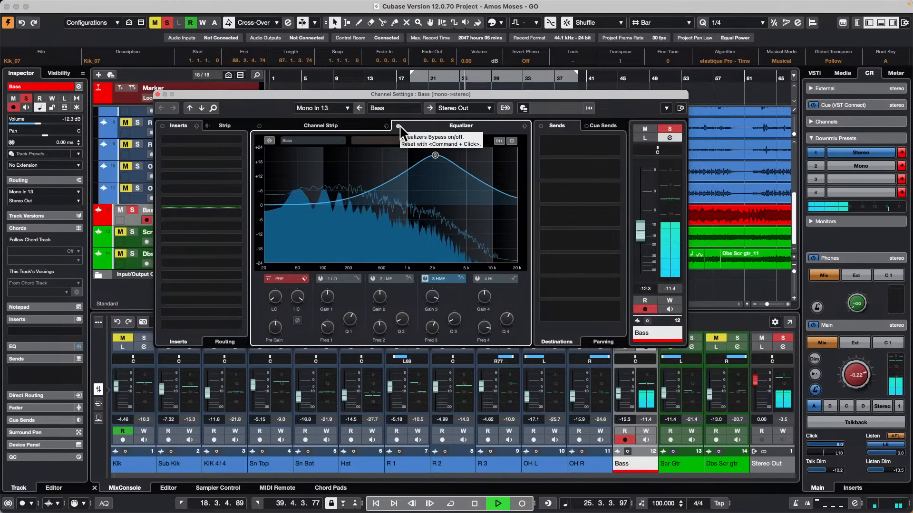
{"action": "left_click", "coordinate": [524, 127]}
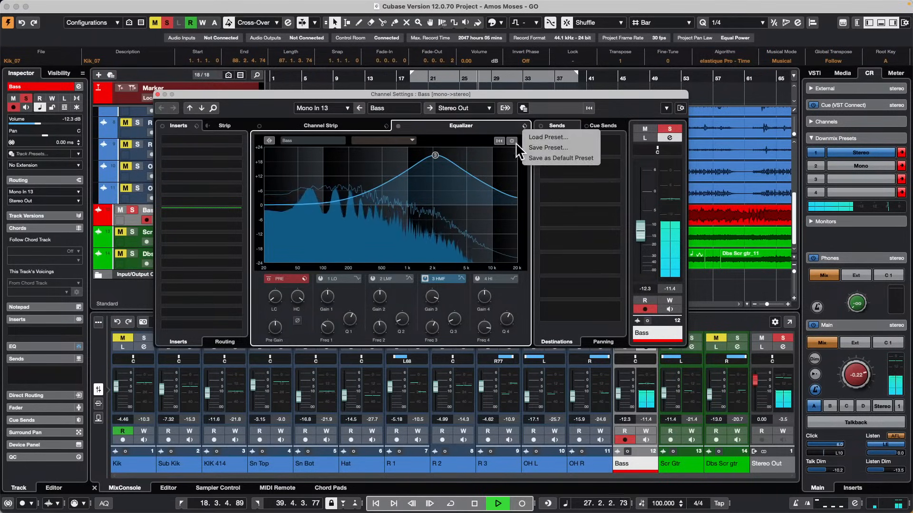
{"action": "right_click", "coordinate": [414, 177]}
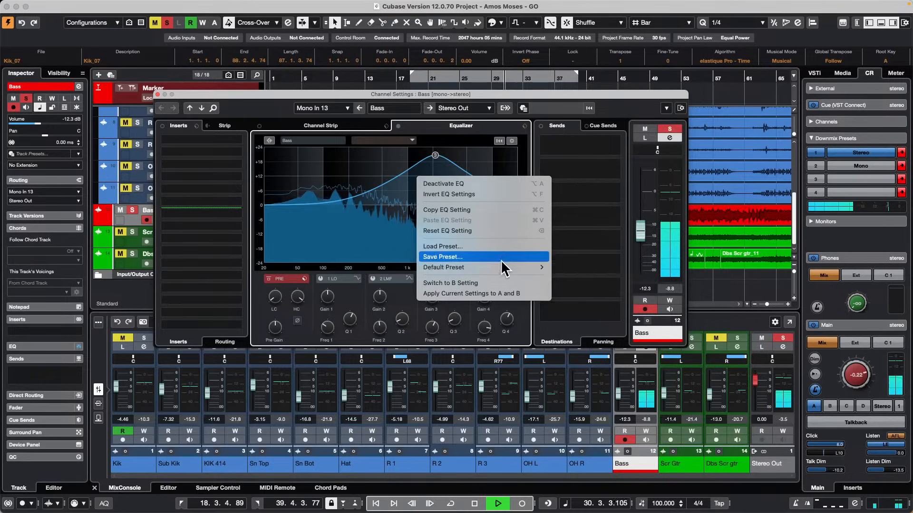
{"action": "left_click", "coordinate": [500, 284]}
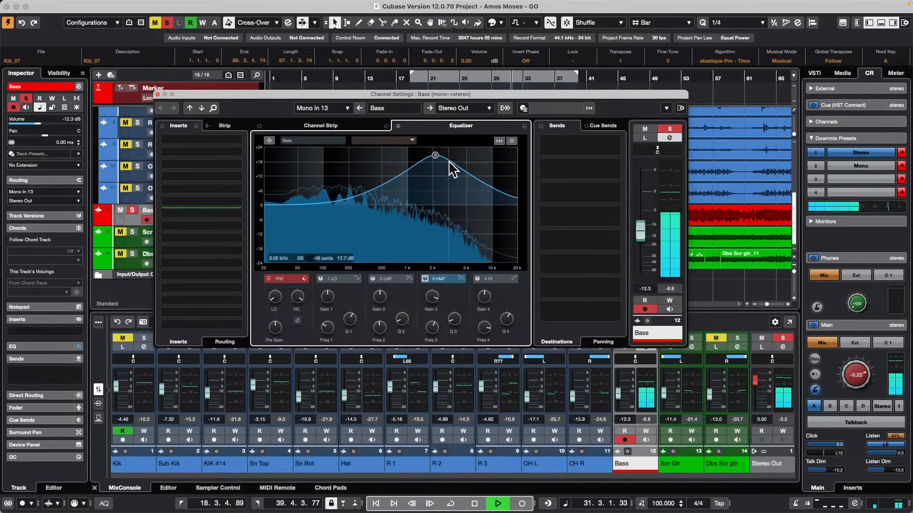
{"action": "left_click_drag", "start_coordinate": [435, 156], "coordinate": [315, 173]}
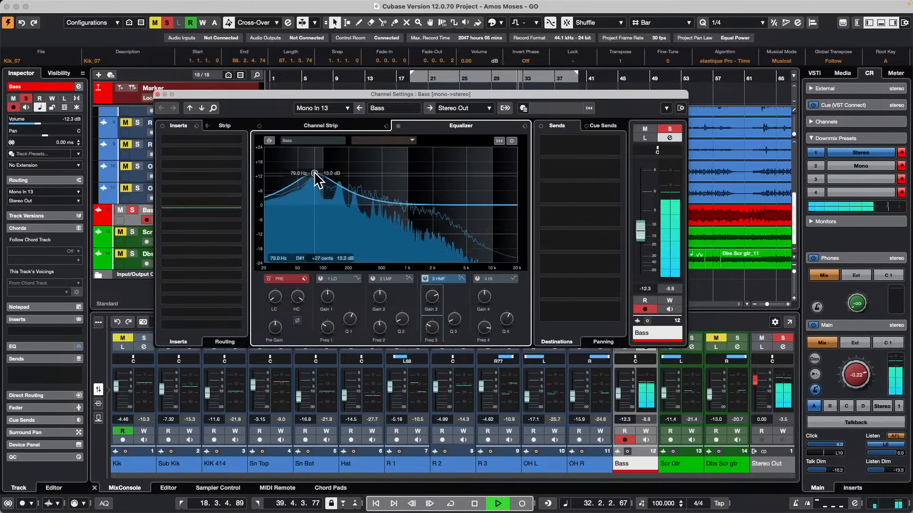
Compare the Bass equalizer's A and B settings during playback, finish on B and stop playback.
{"action": "right_click", "coordinate": [435, 171]}
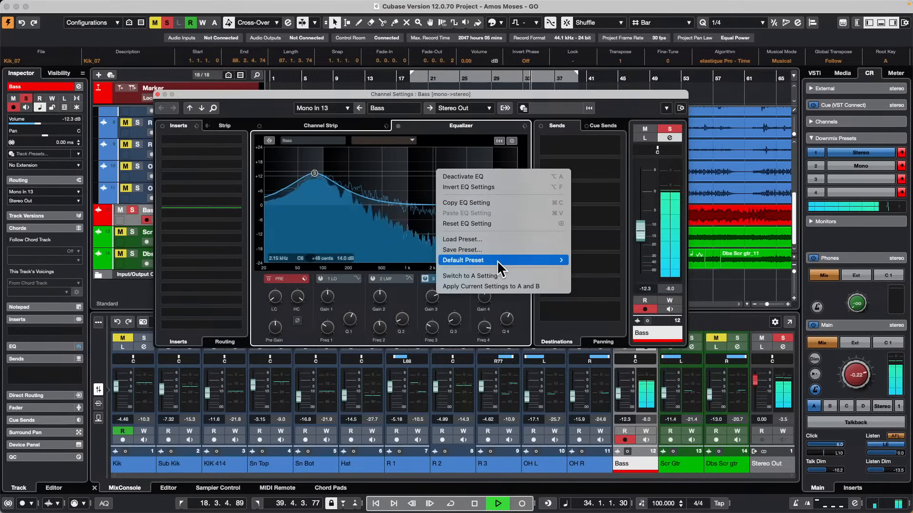
{"action": "left_click", "coordinate": [498, 275]}
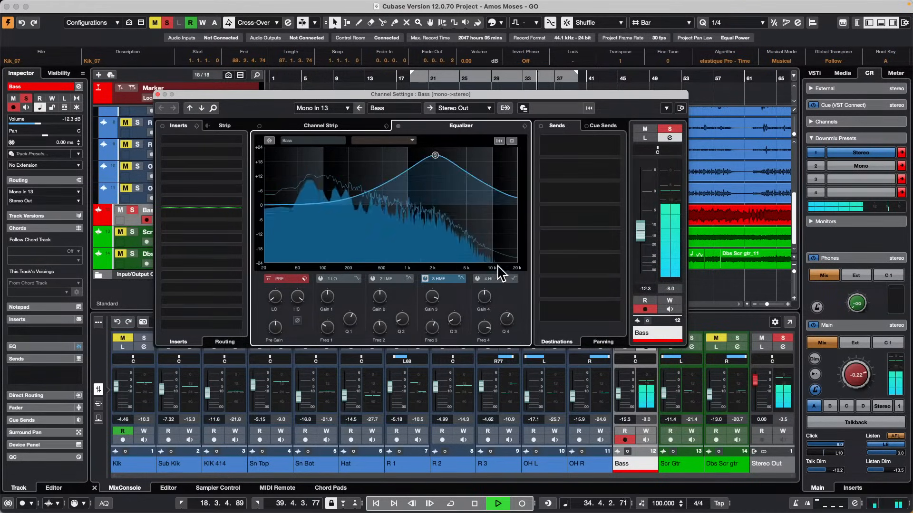
{"action": "right_click", "coordinate": [400, 168]}
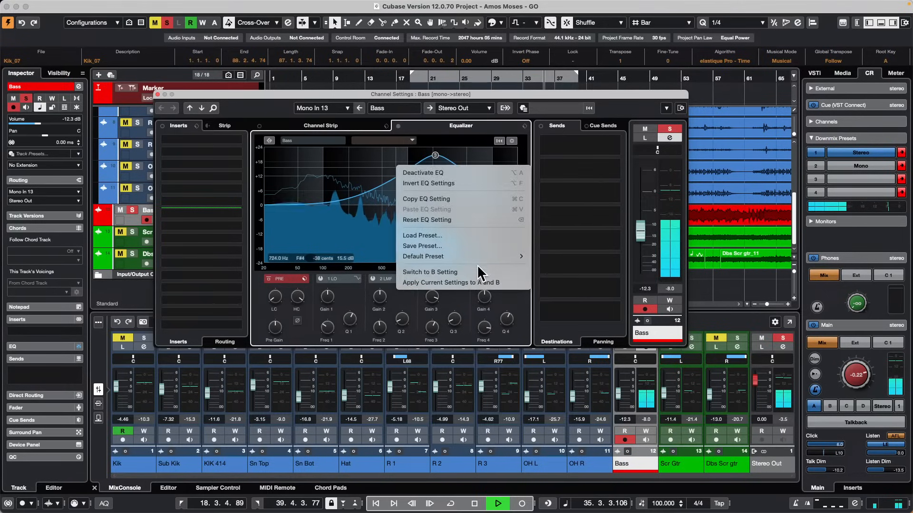
{"action": "mouse_move", "coordinate": [475, 257]}
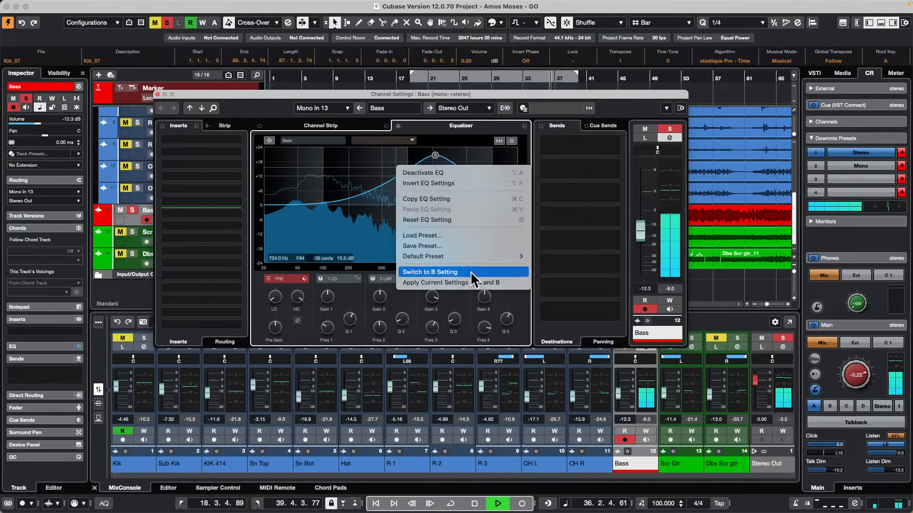
{"action": "left_click", "coordinate": [472, 272]}
{"action": "key", "text": "space"}
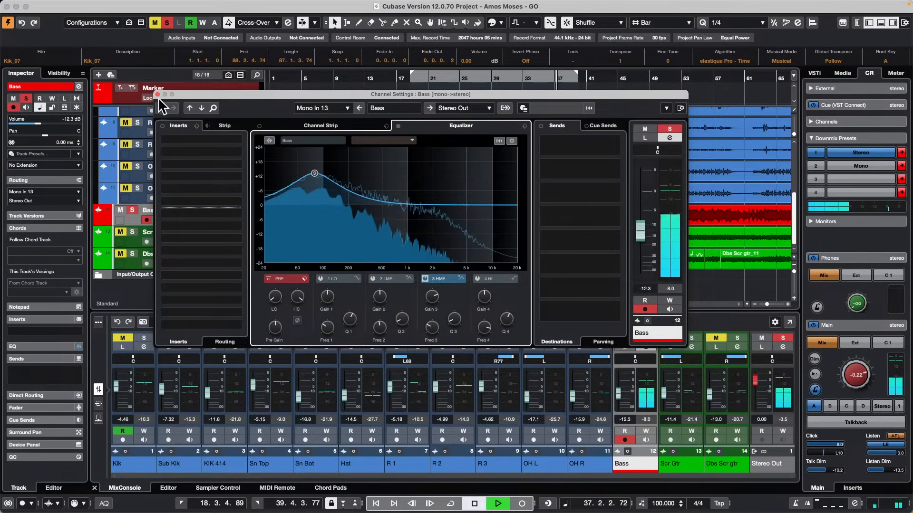
Replace the Bass Channel Settings window with the Channel section and add a low EQ cut of about 13.3 dB at 22.5 Hz.
{"action": "left_click", "coordinate": [158, 94]}
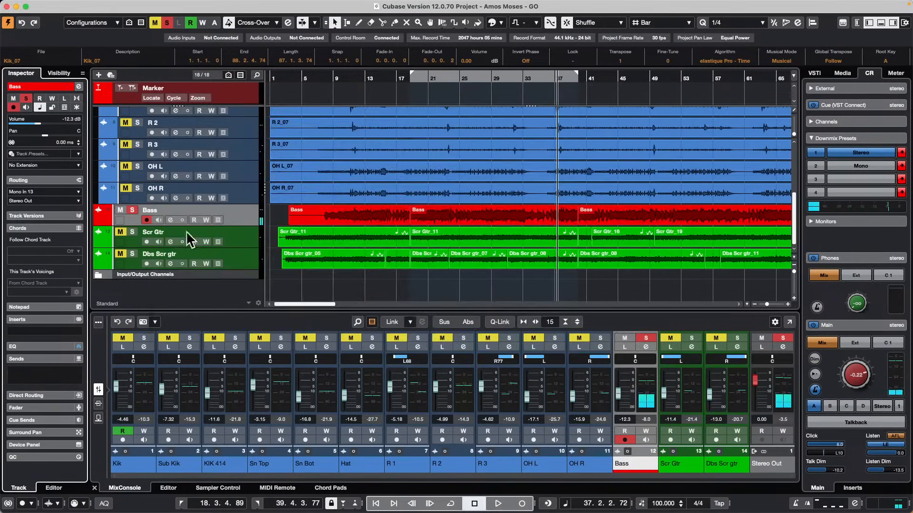
{"action": "left_click", "coordinate": [857, 23]}
{"action": "left_click", "coordinate": [23, 106]}
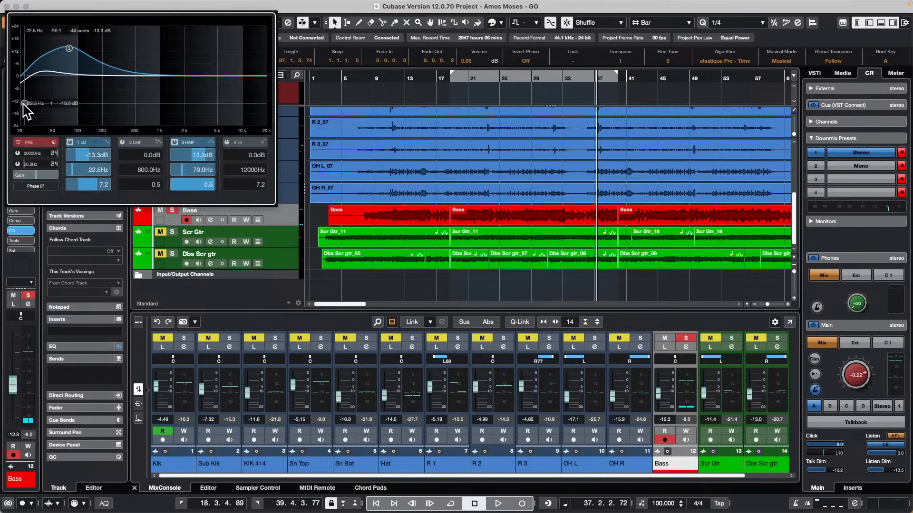
Compare the Bass equalizer's A and B settings from the Channel section, finish on B and widen that section.
{"action": "right_click", "coordinate": [89, 82]}
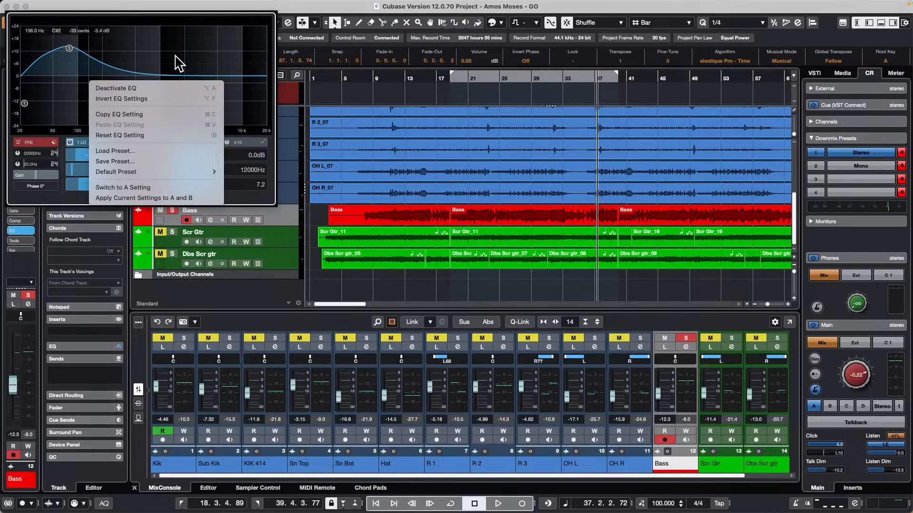
{"action": "left_click", "coordinate": [154, 187]}
{"action": "right_click", "coordinate": [107, 68]}
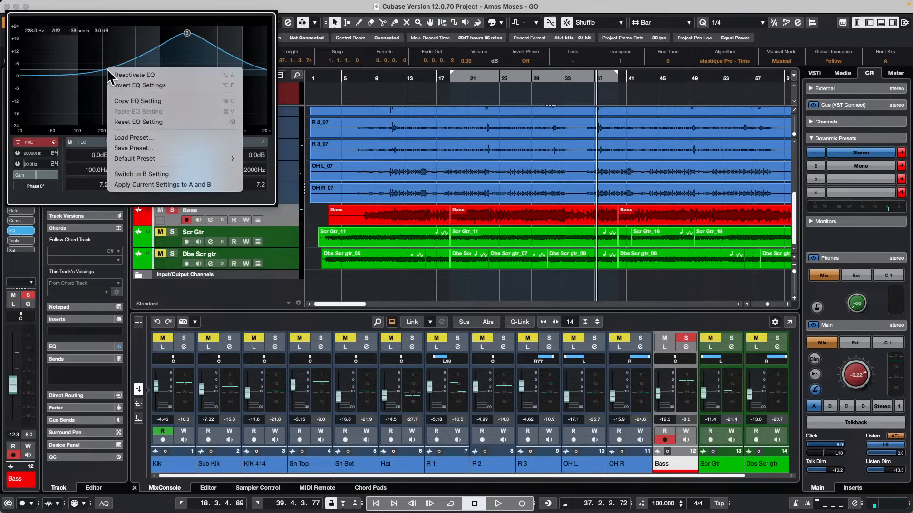
{"action": "left_click", "coordinate": [151, 174]}
{"action": "left_click_drag", "start_coordinate": [134, 95], "coordinate": [71, 77]}
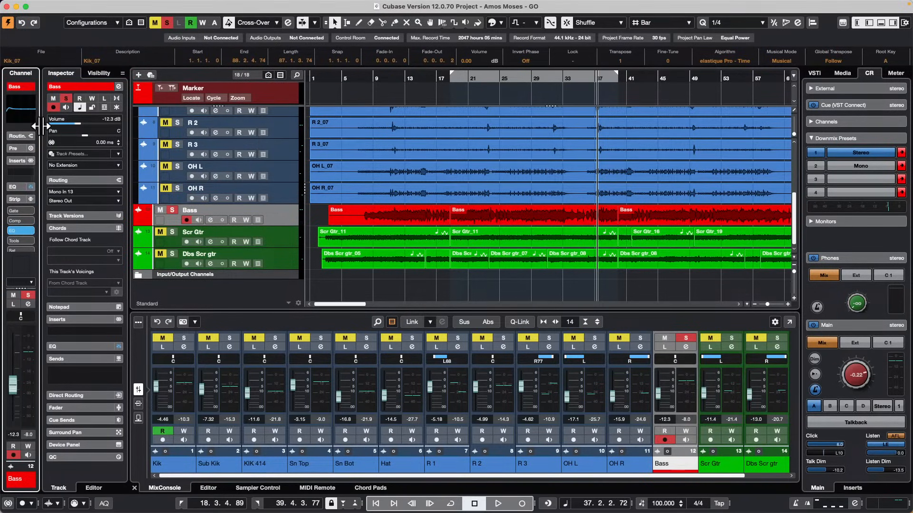
{"action": "left_click_drag", "start_coordinate": [39, 125], "coordinate": [79, 126]}
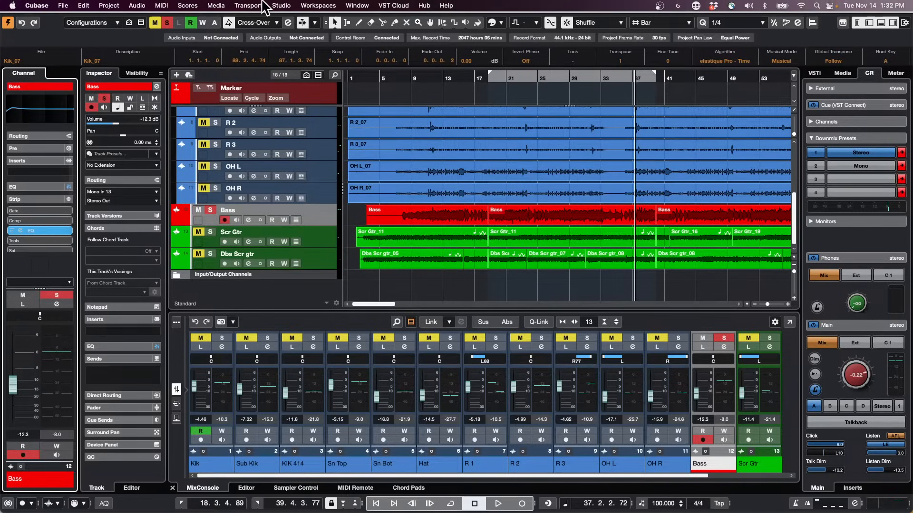
Review the Audio System settings in Studio Setup and close the dialog.
{"action": "left_click", "coordinate": [304, 6]}
{"action": "mouse_move", "coordinate": [281, 5]}
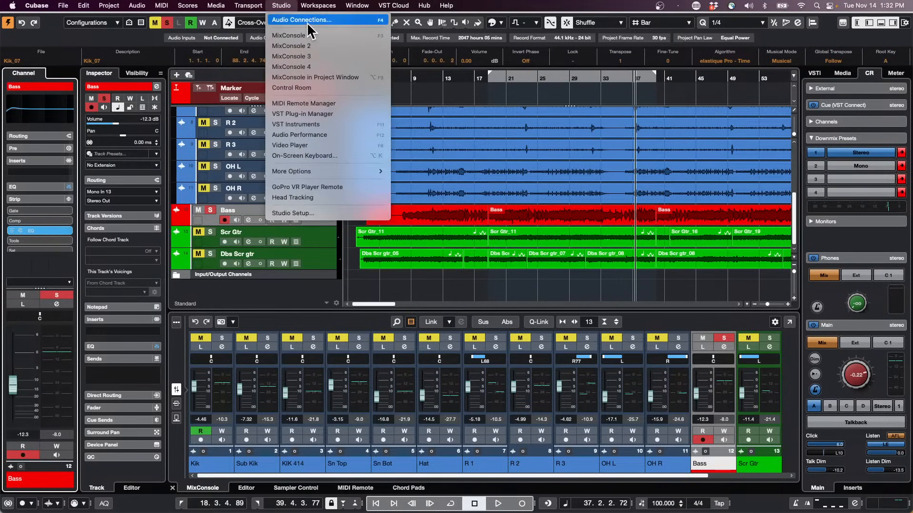
{"action": "left_click", "coordinate": [307, 214]}
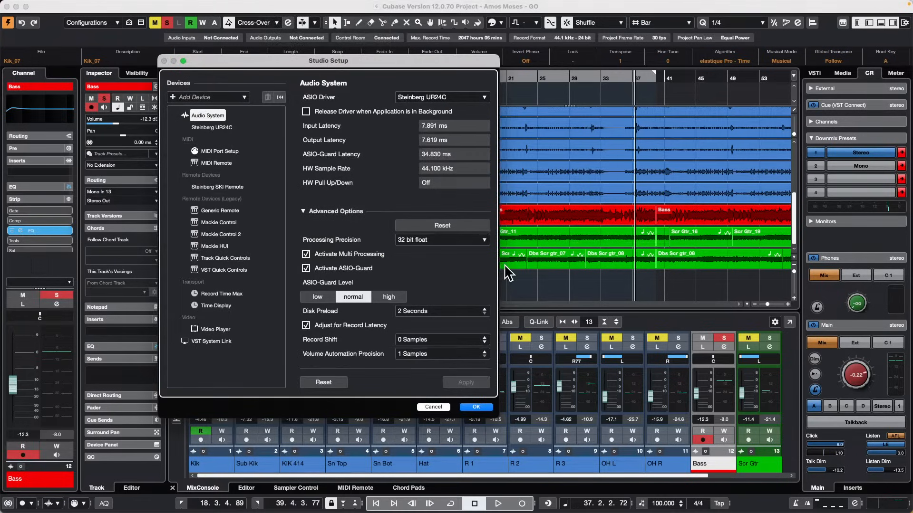
{"action": "left_click", "coordinate": [483, 406]}
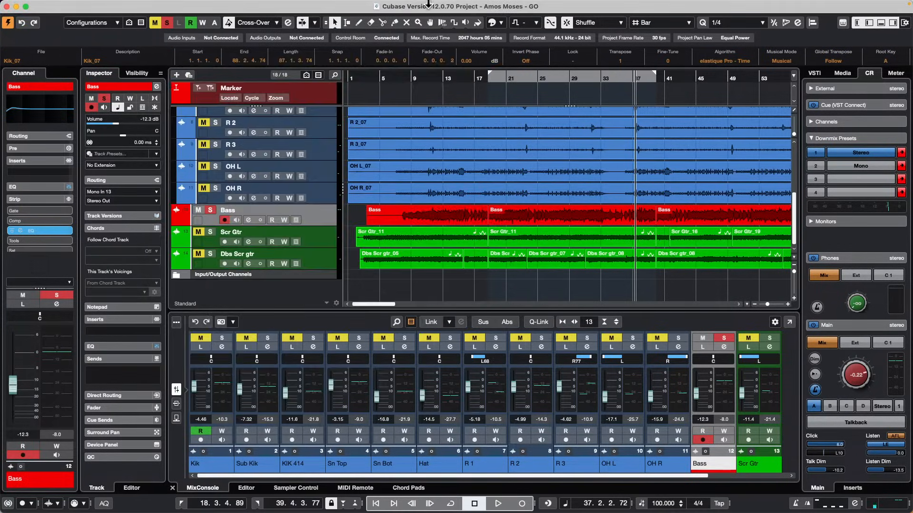
Show the input busses in Audio Connections, expand Mono In 1 and inspect its audio device choices.
{"action": "mouse_move", "coordinate": [428, 4]}
{"action": "left_click", "coordinate": [281, 5]}
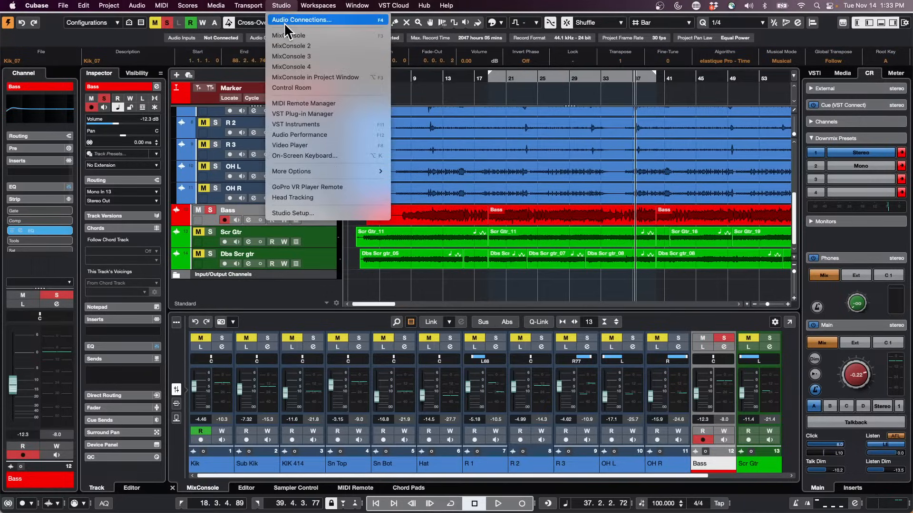
{"action": "left_click", "coordinate": [284, 22]}
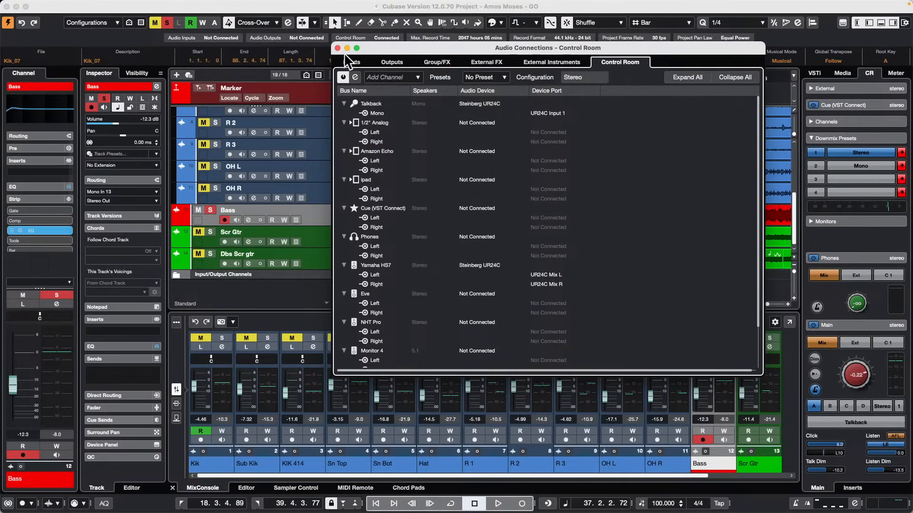
{"action": "left_click", "coordinate": [350, 61]}
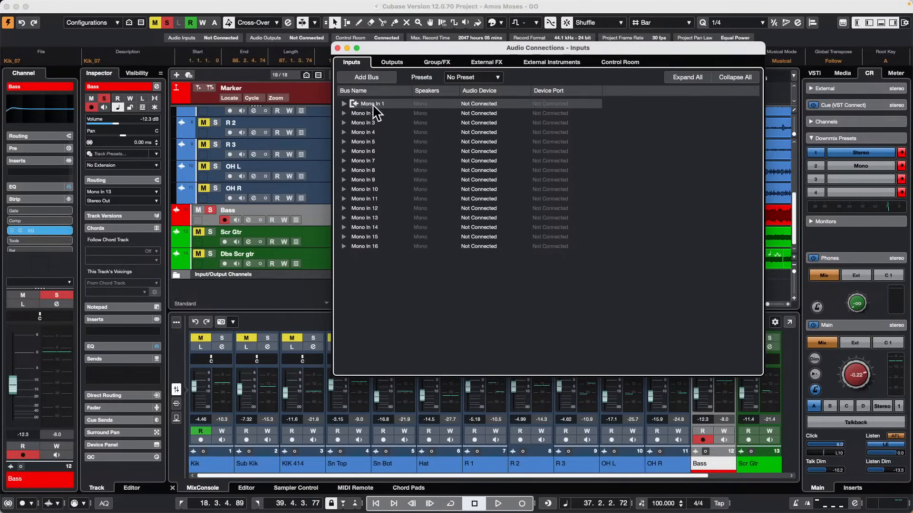
{"action": "left_click", "coordinate": [344, 103]}
{"action": "left_click", "coordinate": [480, 103]}
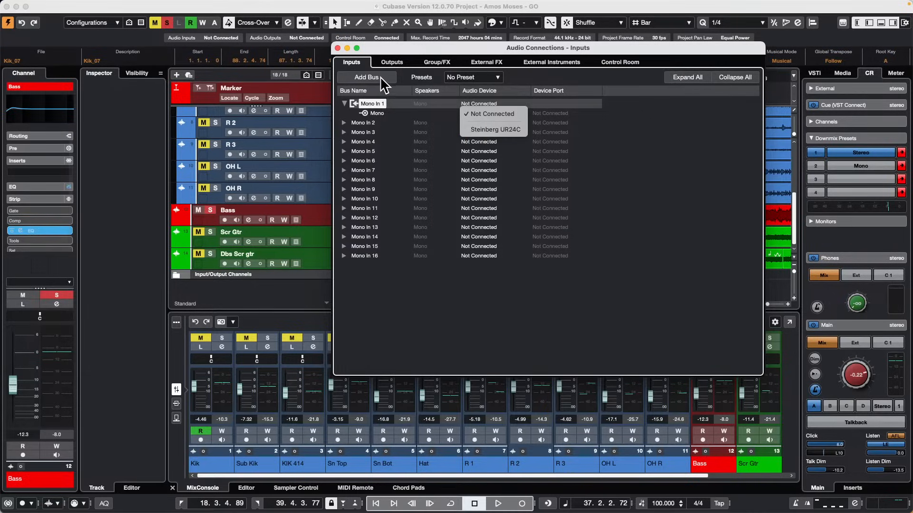
Apply the 1 x Stereo preset to the input busses, replacing the previous connections.
{"action": "left_click", "coordinate": [469, 77]}
{"action": "left_click", "coordinate": [470, 77]}
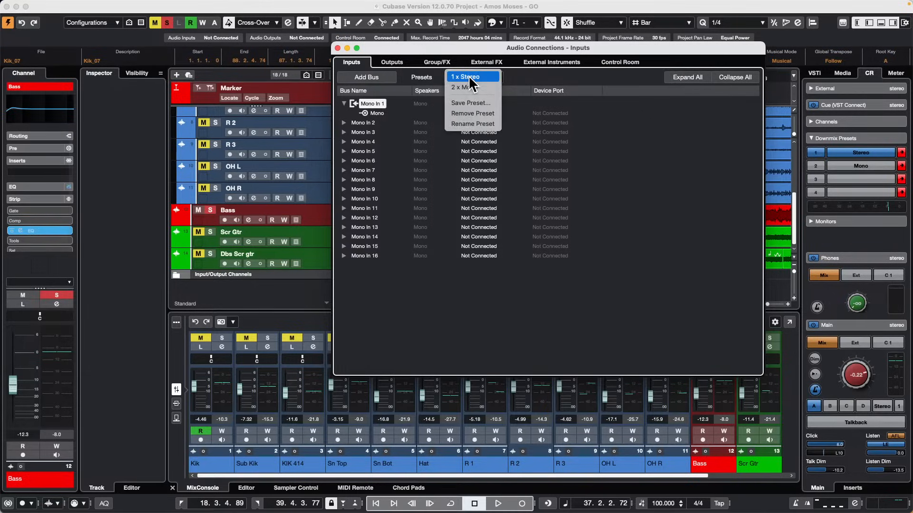
{"action": "left_click", "coordinate": [470, 78]}
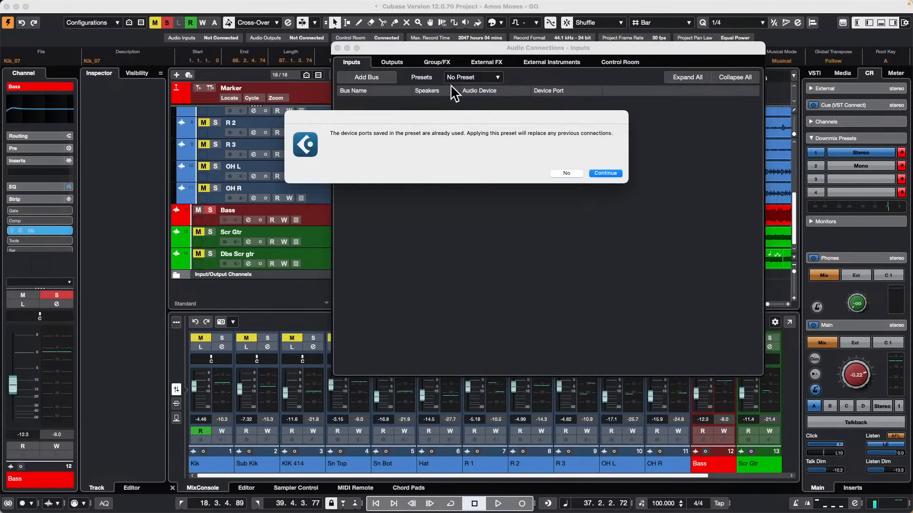
{"action": "left_click", "coordinate": [595, 172]}
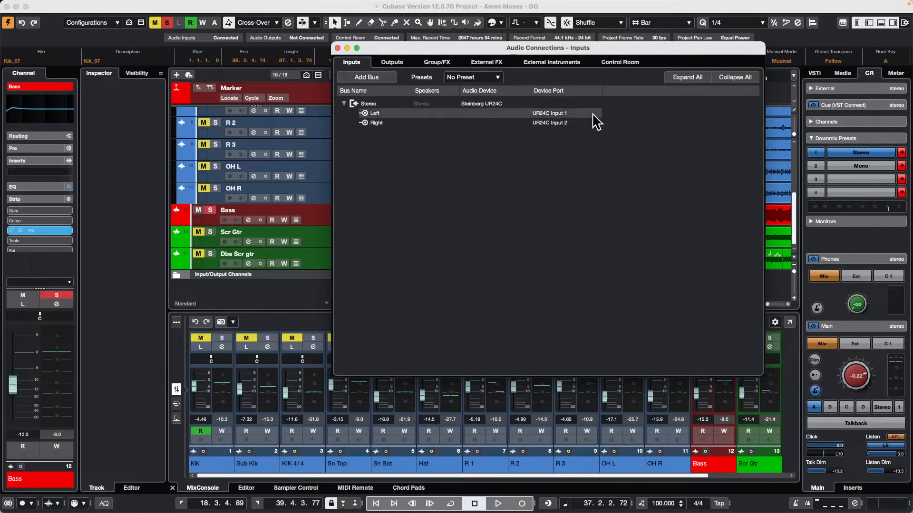
Add one mono input bus with the default name in Audio Connections.
{"action": "left_click", "coordinate": [371, 79]}
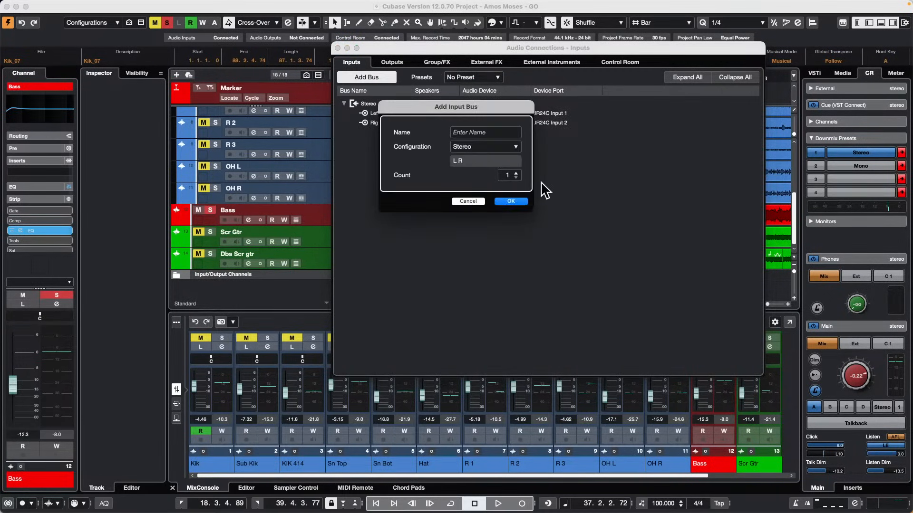
{"action": "left_click", "coordinate": [507, 147]}
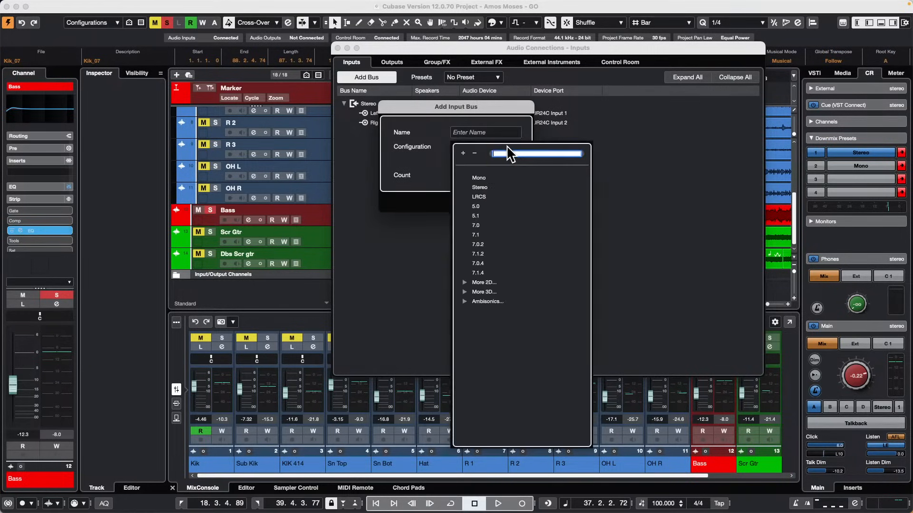
{"action": "left_click", "coordinate": [474, 178]}
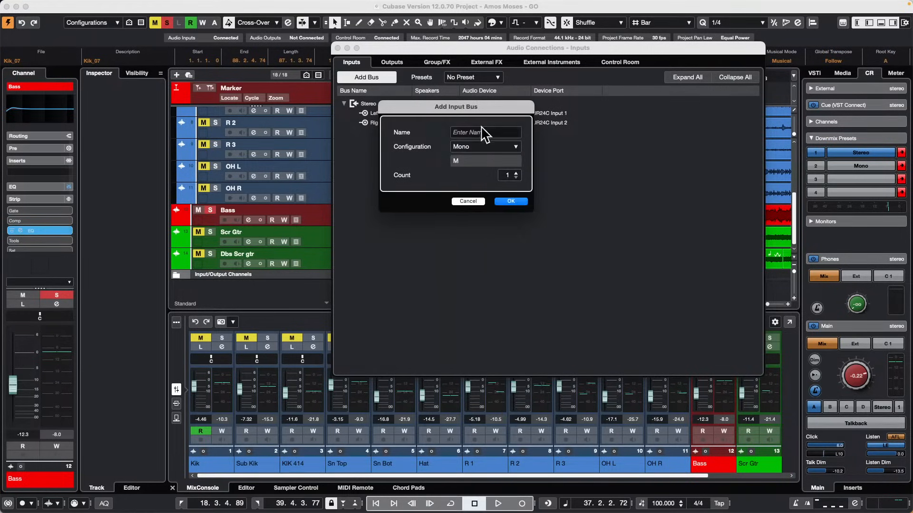
{"action": "left_click", "coordinate": [521, 202]}
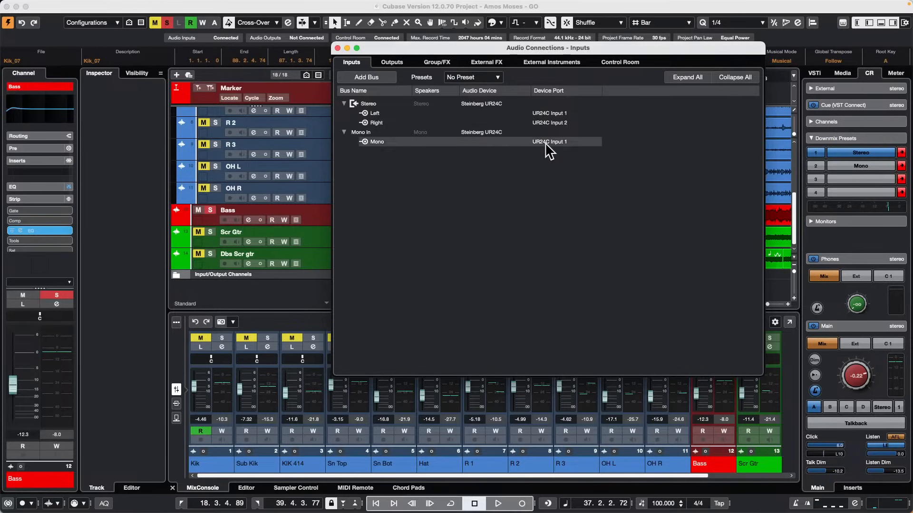
Check the device port choices of the Mono In bus and close Audio Connections.
{"action": "left_click", "coordinate": [555, 142]}
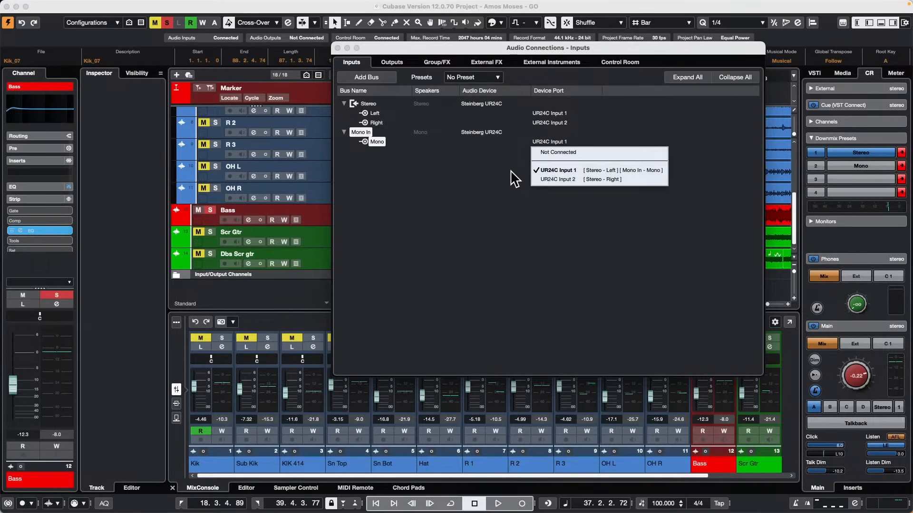
{"action": "left_click", "coordinate": [352, 63]}
{"action": "left_click", "coordinate": [337, 48]}
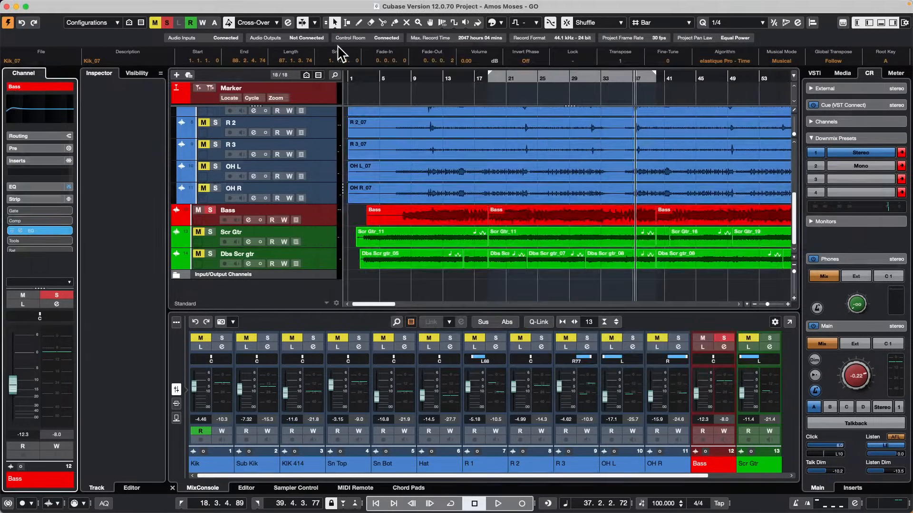
Add one stereo audio track below R 2, with the Amazon Echo Control Room source as input and Stereo Out as output.
{"action": "right_click", "coordinate": [286, 294]}
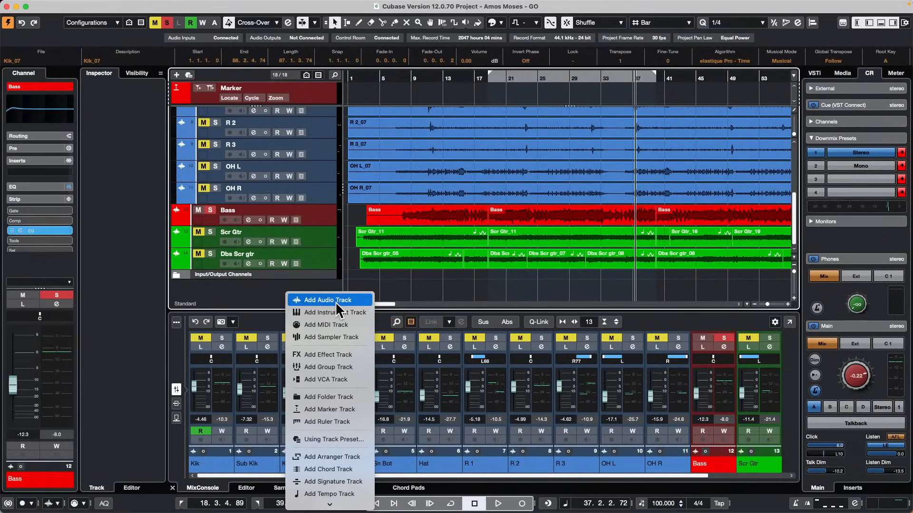
{"action": "right_click", "coordinate": [326, 133]}
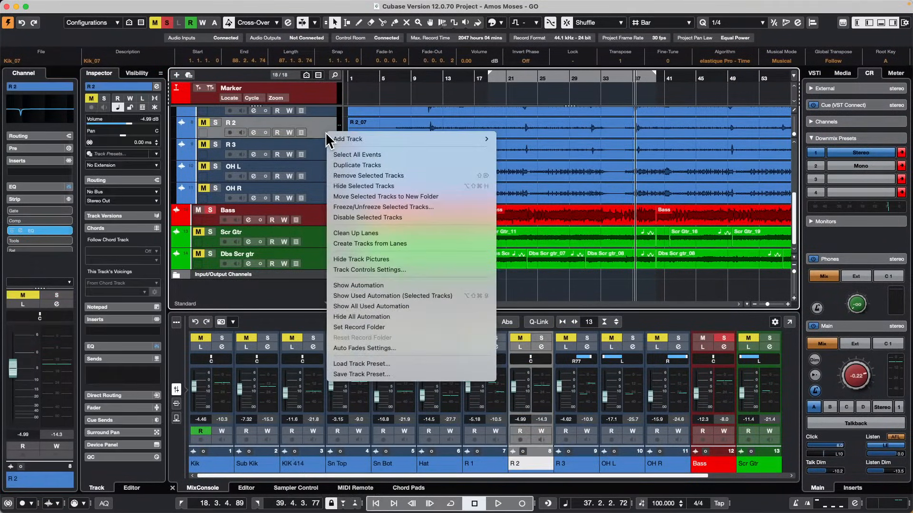
{"action": "mouse_move", "coordinate": [393, 138]}
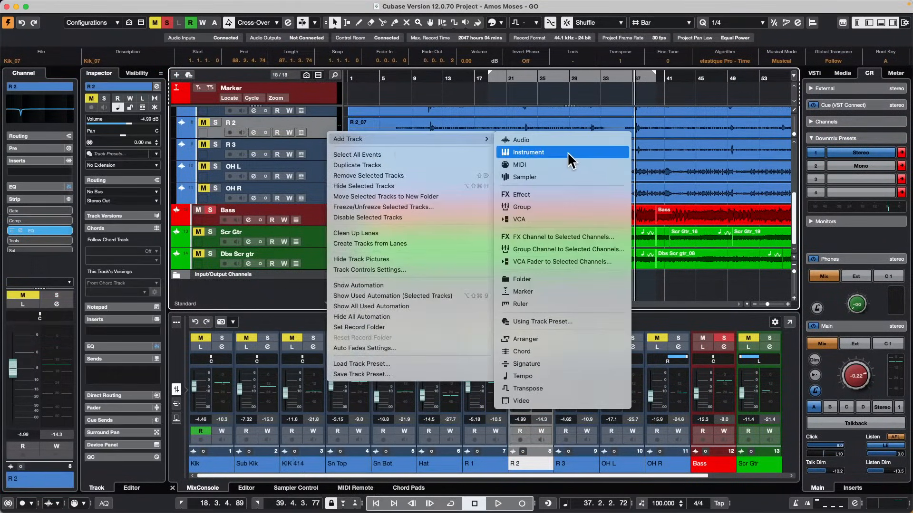
{"action": "left_click", "coordinate": [554, 143]}
{"action": "left_click", "coordinate": [368, 167]}
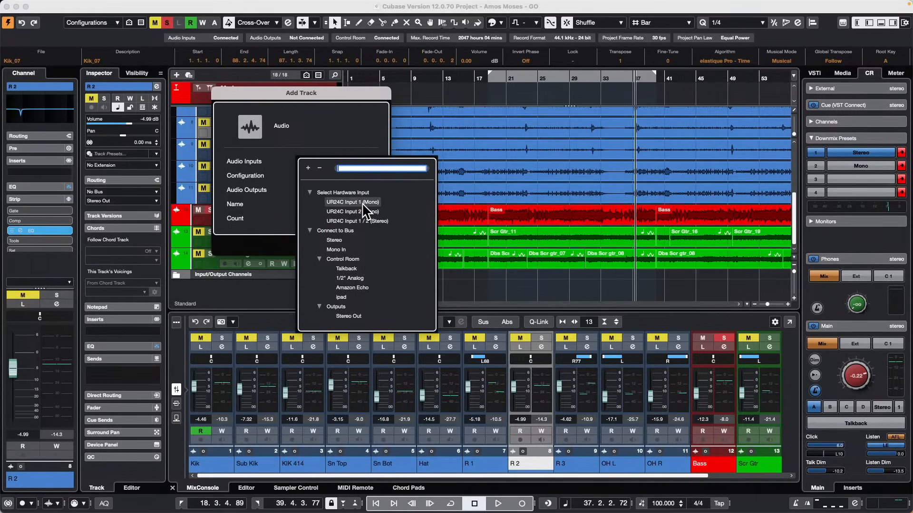
{"action": "left_click", "coordinate": [335, 250]}
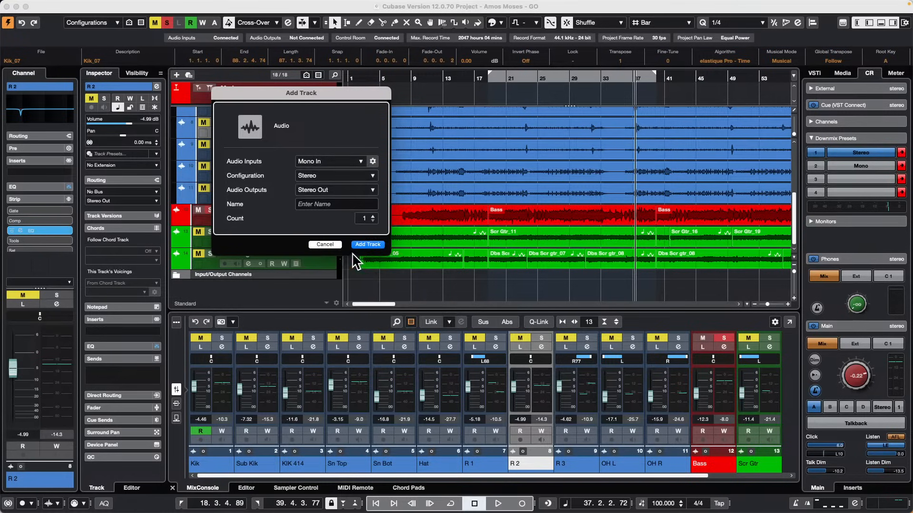
{"action": "left_click", "coordinate": [333, 161]}
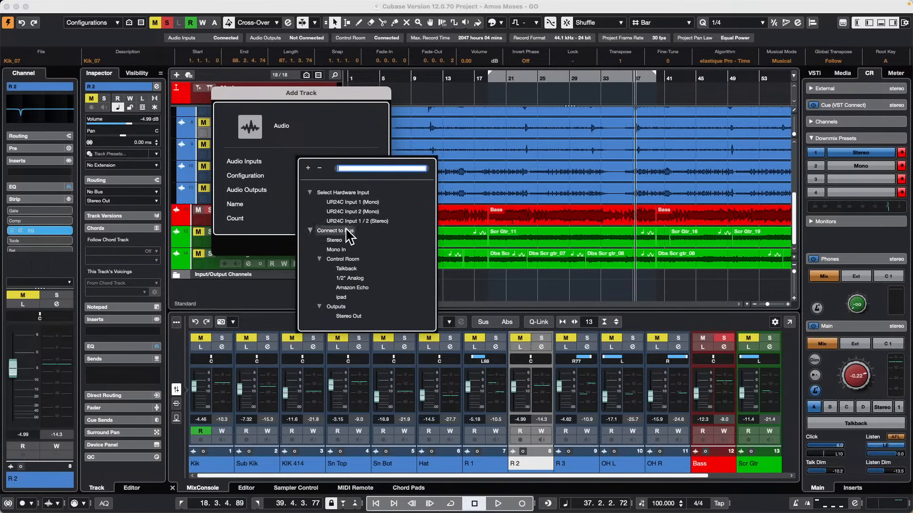
{"action": "left_click", "coordinate": [405, 288]}
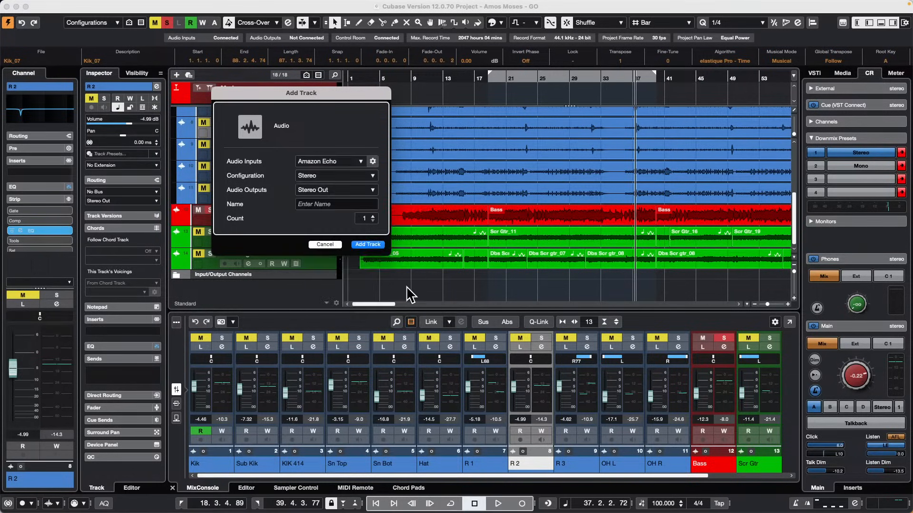
{"action": "left_click", "coordinate": [371, 244]}
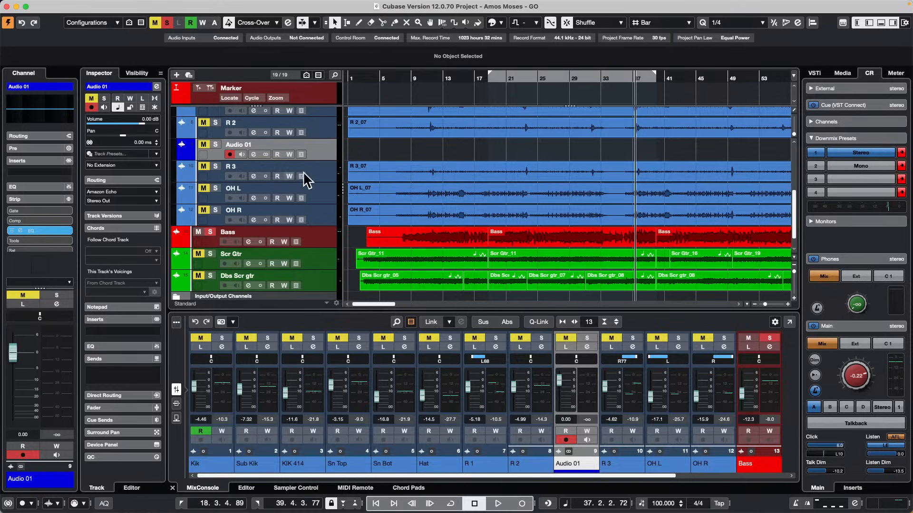
Enable monitoring and solo on the Audio 01 track, and move the project cursor into the empty area at about bar 150.
{"action": "left_click", "coordinate": [240, 154]}
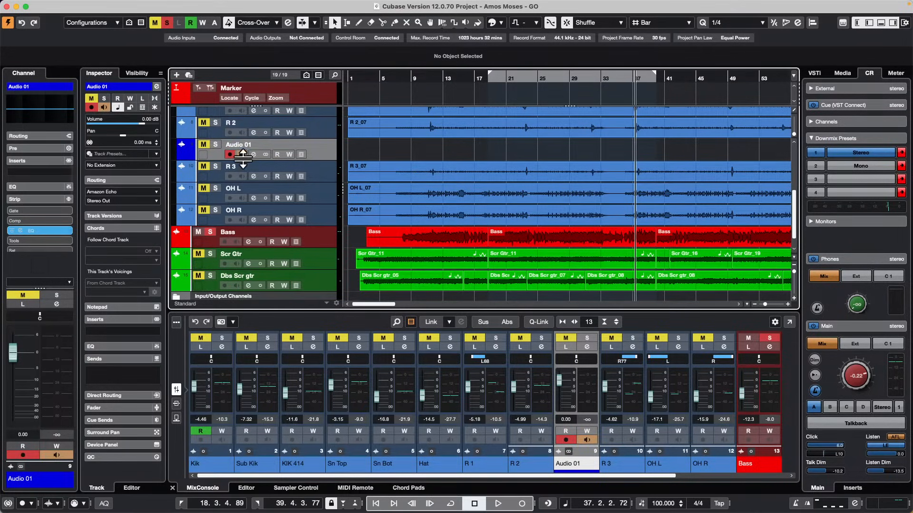
{"action": "left_click", "coordinate": [215, 145]}
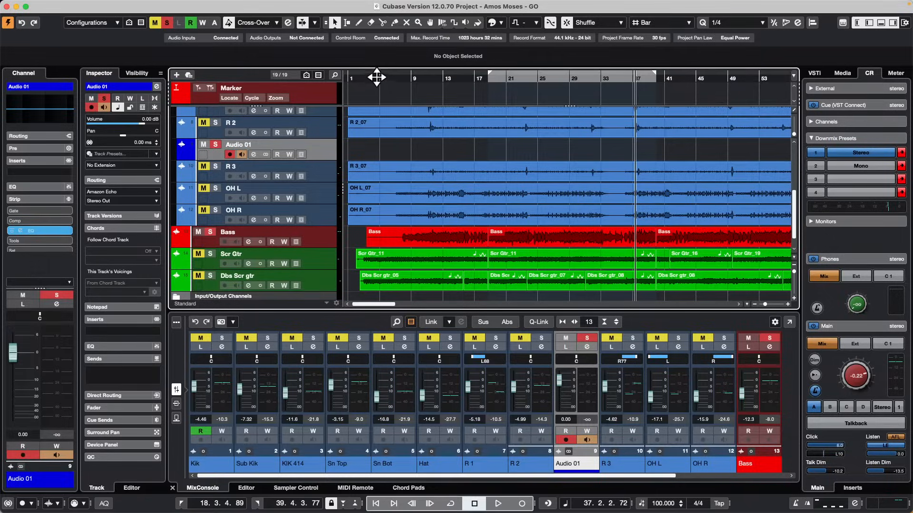
{"action": "left_click_drag", "start_coordinate": [373, 75], "coordinate": [367, 32]}
{"action": "left_click_drag", "start_coordinate": [453, 74], "coordinate": [482, 81]}
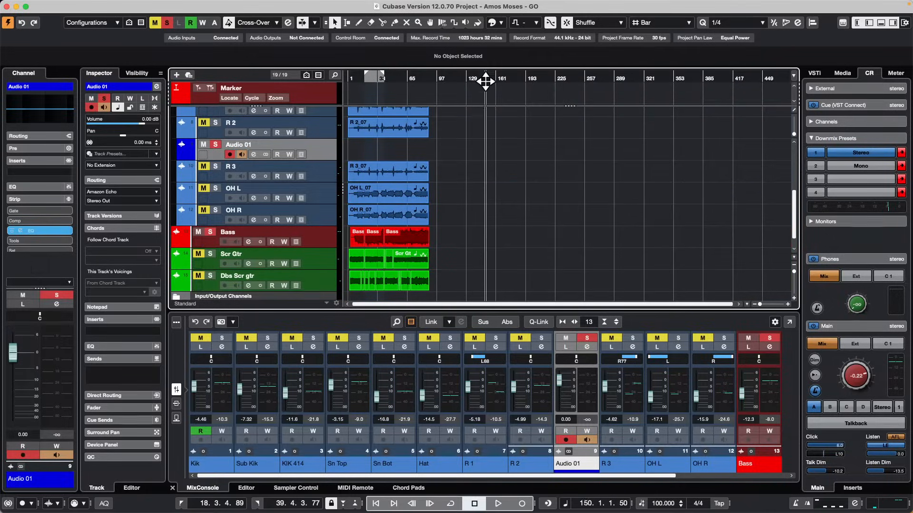
Add one HALion Sonic instrument track below Audio 01, using All MIDI Inputs and Stereo Out.
{"action": "right_click", "coordinate": [317, 151]}
{"action": "mouse_move", "coordinate": [422, 154]}
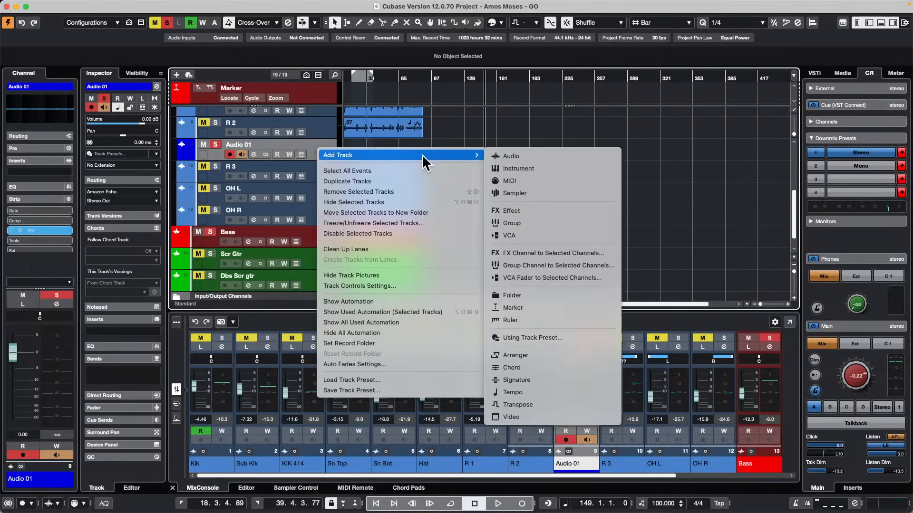
{"action": "left_click", "coordinate": [555, 167]}
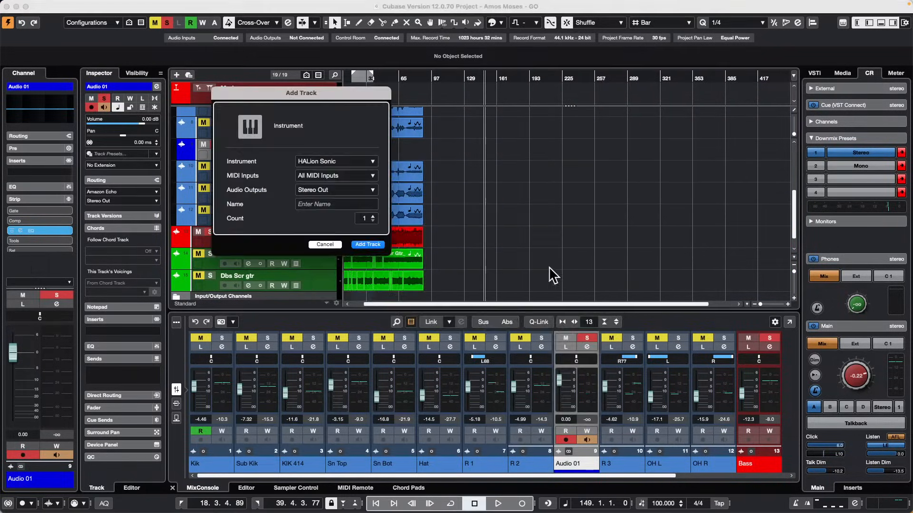
{"action": "left_click", "coordinate": [373, 244]}
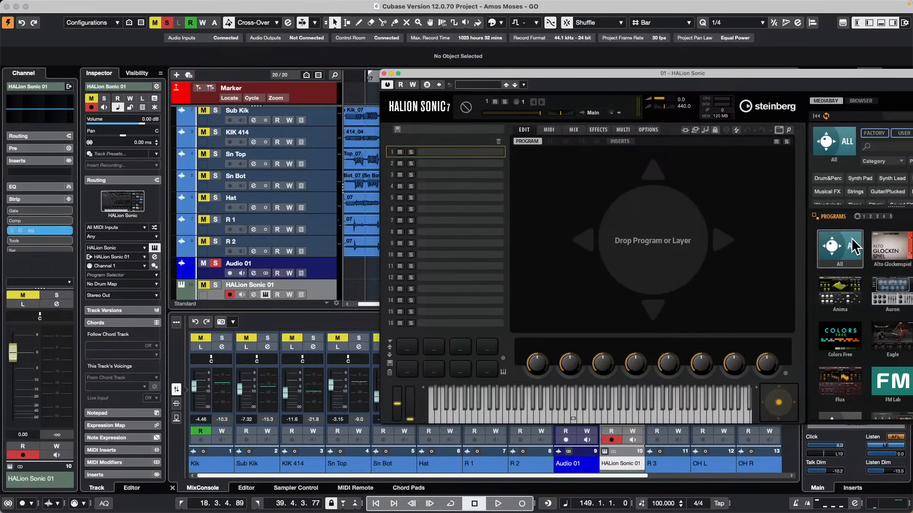
Load the Arcade 02 program from the Anima library into HALion Sonic's first slot.
{"action": "left_click", "coordinate": [844, 285]}
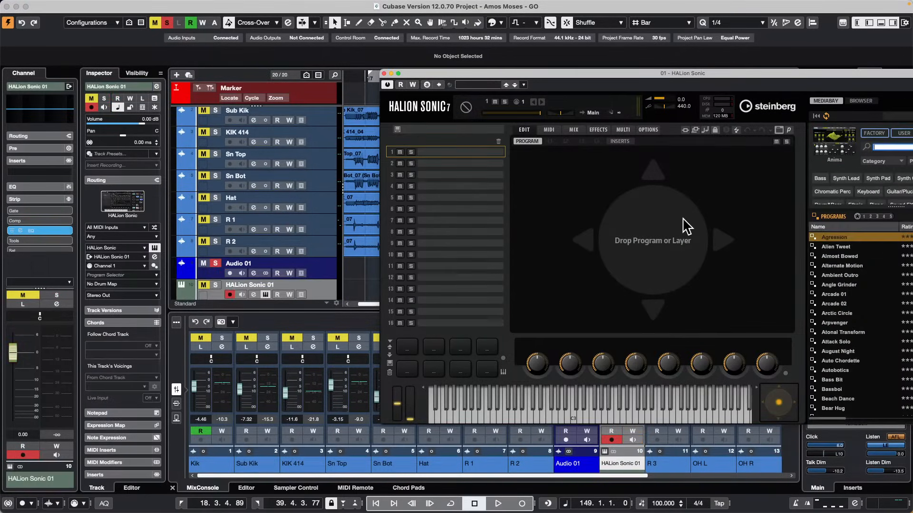
{"action": "left_click", "coordinate": [837, 305]}
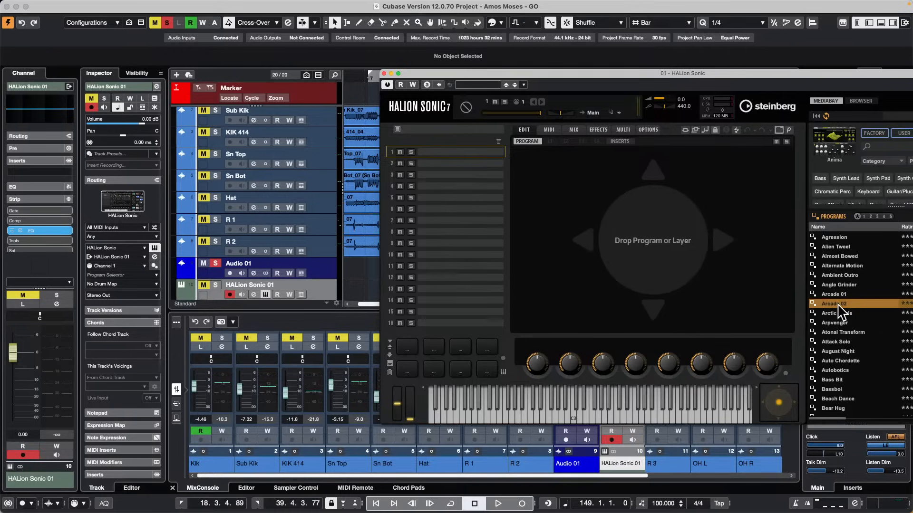
{"action": "double_click", "coordinate": [838, 307]}
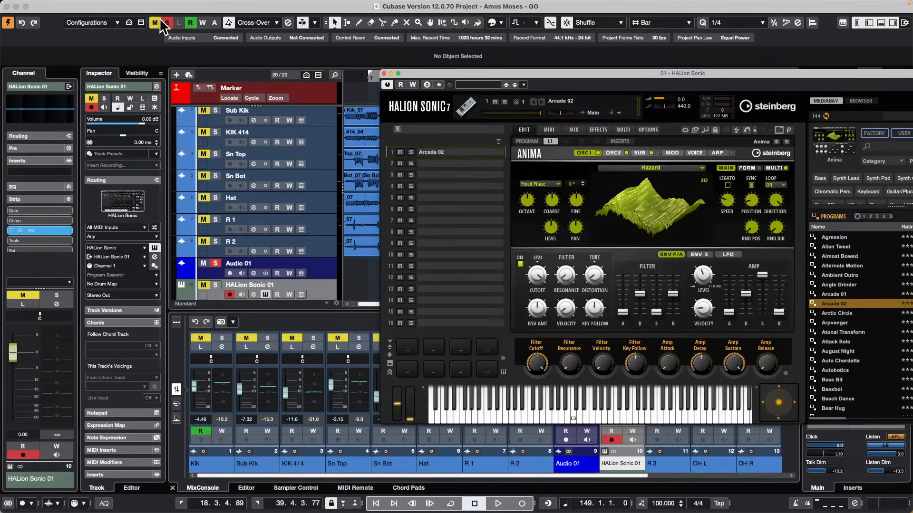
Deactivate all mutes and solos in the project, audition a few notes in HALion Sonic and close its window.
{"action": "left_click", "coordinate": [250, 89]}
{"action": "left_click", "coordinate": [168, 21]}
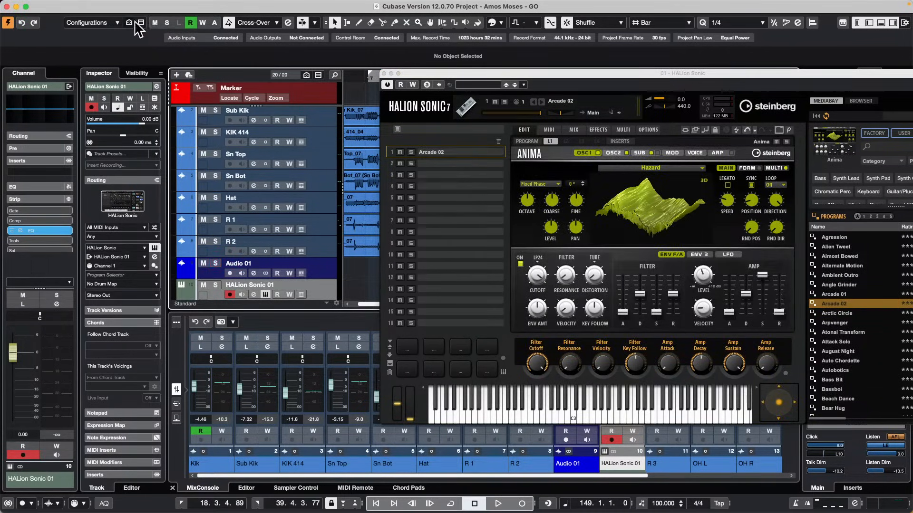
{"action": "left_click", "coordinate": [610, 404]}
{"action": "left_click", "coordinate": [547, 413]}
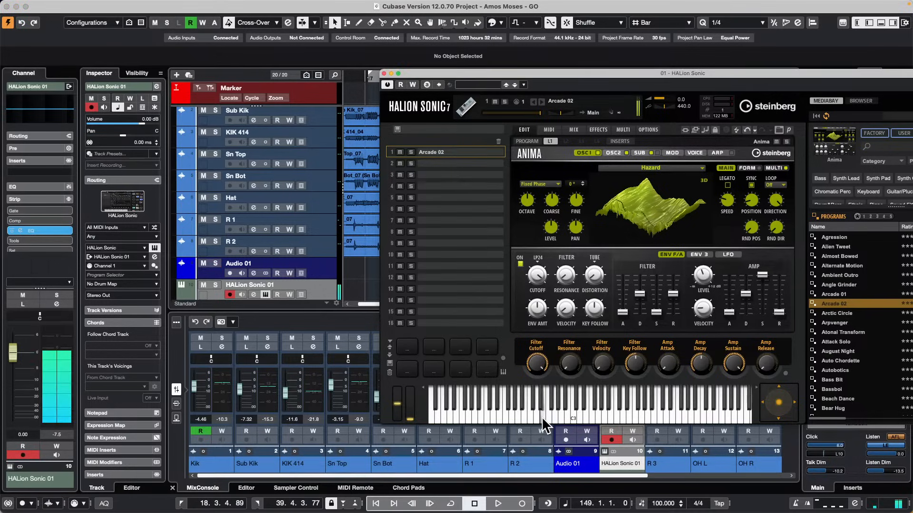
{"action": "left_click", "coordinate": [384, 73]}
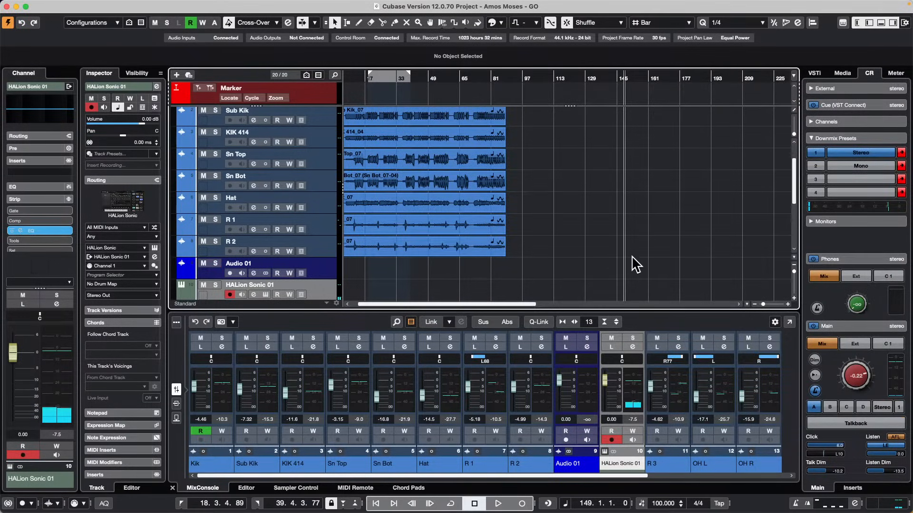
Draw two MIDI parts on the HALion Sonic 01 track, about 13 bars and about 4 bars long.
{"action": "right_click", "coordinate": [573, 283]}
{"action": "left_click", "coordinate": [585, 280]}
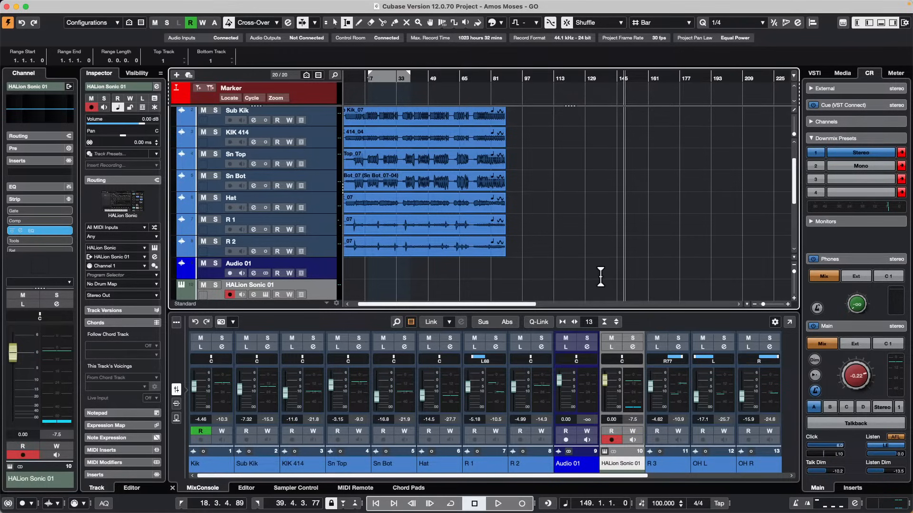
{"action": "right_click", "coordinate": [611, 281]}
{"action": "left_click", "coordinate": [624, 280]}
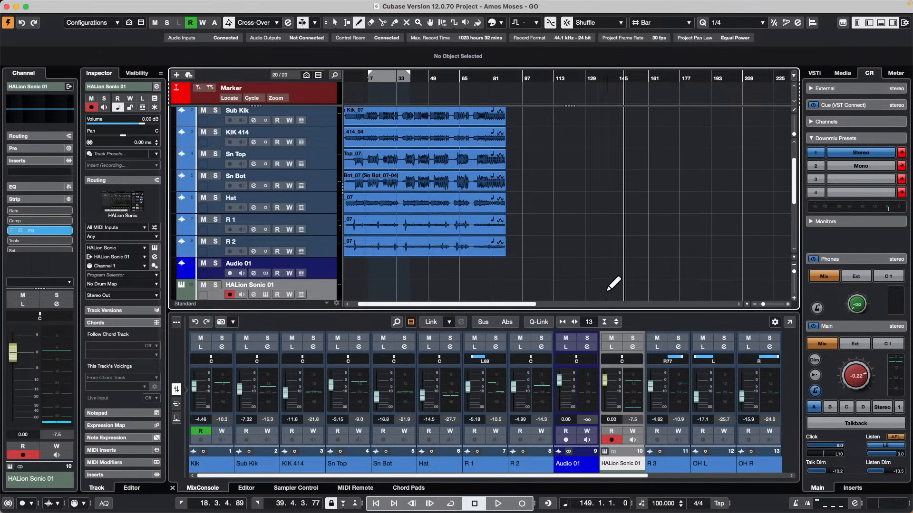
{"action": "mouse_move", "coordinate": [608, 285]}
{"action": "left_mouse_down"}
{"action": "mouse_move", "coordinate": [743, 285]}
{"action": "mouse_move", "coordinate": [649, 286]}
{"action": "left_mouse_up"}
{"action": "left_click_drag", "start_coordinate": [610, 78], "coordinate": [602, 133]}
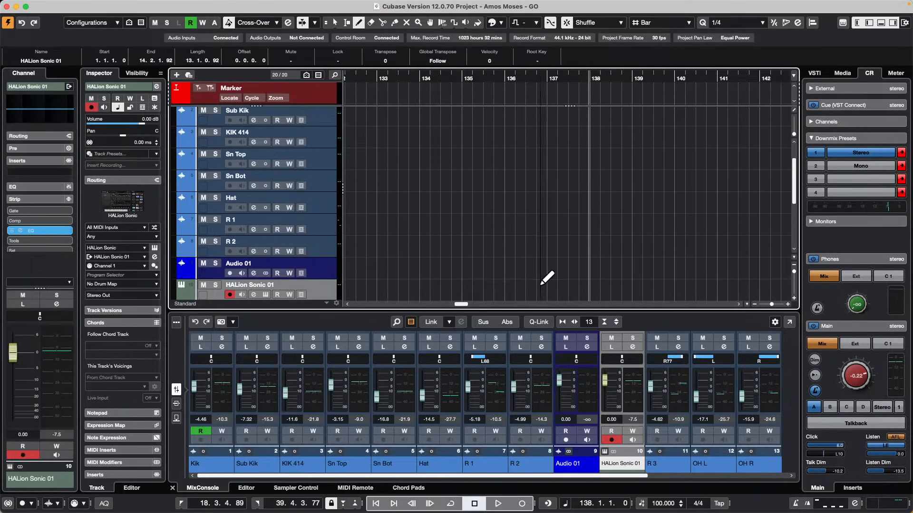
{"action": "left_click_drag", "start_coordinate": [553, 291], "coordinate": [731, 288]}
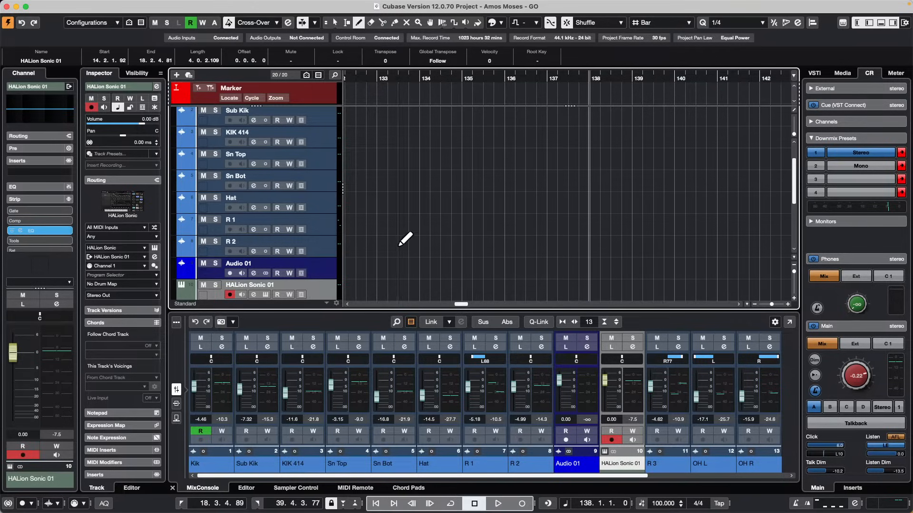
Record a MIDI part of about four bars on the HALion Sonic 01 track, starting at bar 138.
{"action": "scroll", "coordinate": [404, 242], "scroll_direction": "down", "scroll_amount": 2}
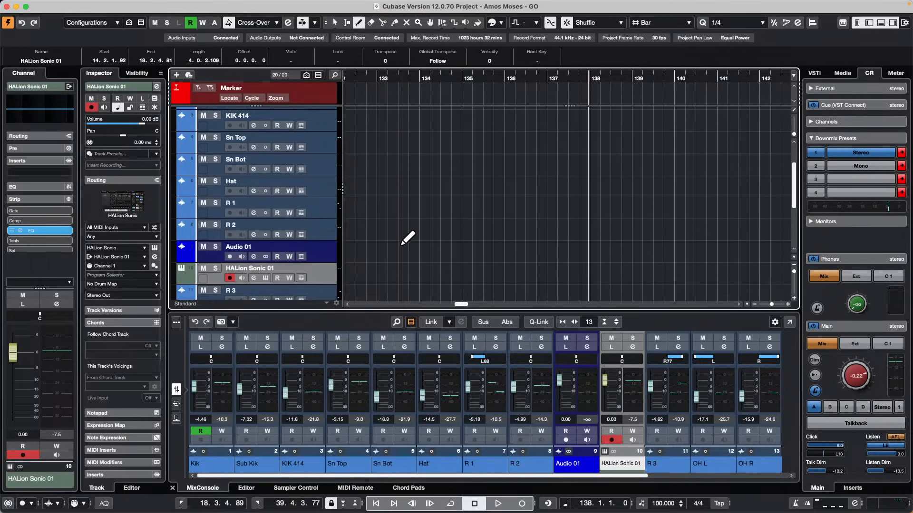
{"action": "key", "text": "KP_Multiply"}
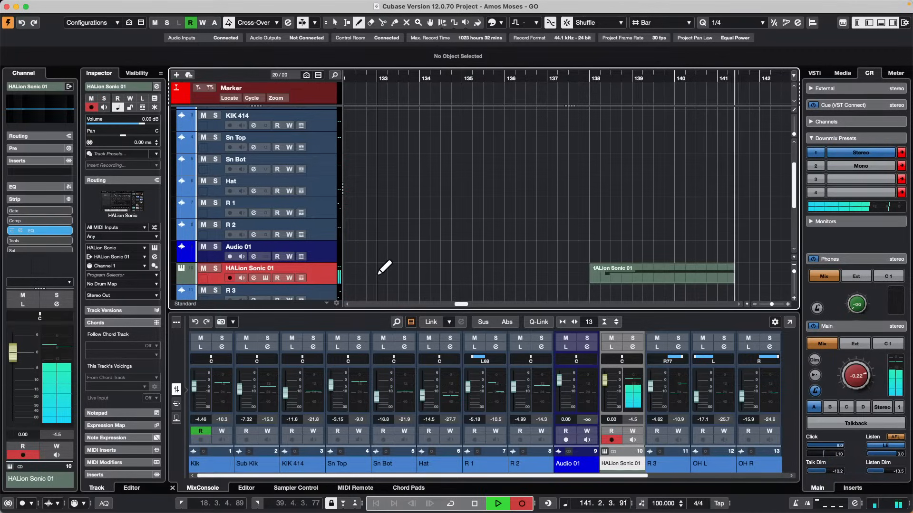
{"action": "key", "text": "space"}
Shorten the recorded HALion Sonic 01 part with the Object Selection tool so that it ends at about 139.3.4.
{"action": "key", "text": "1"}
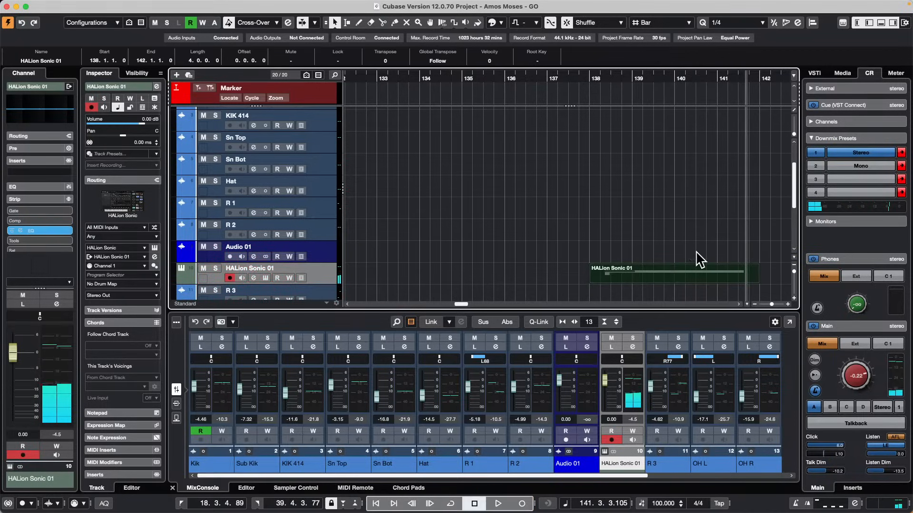
{"action": "left_click", "coordinate": [695, 252]}
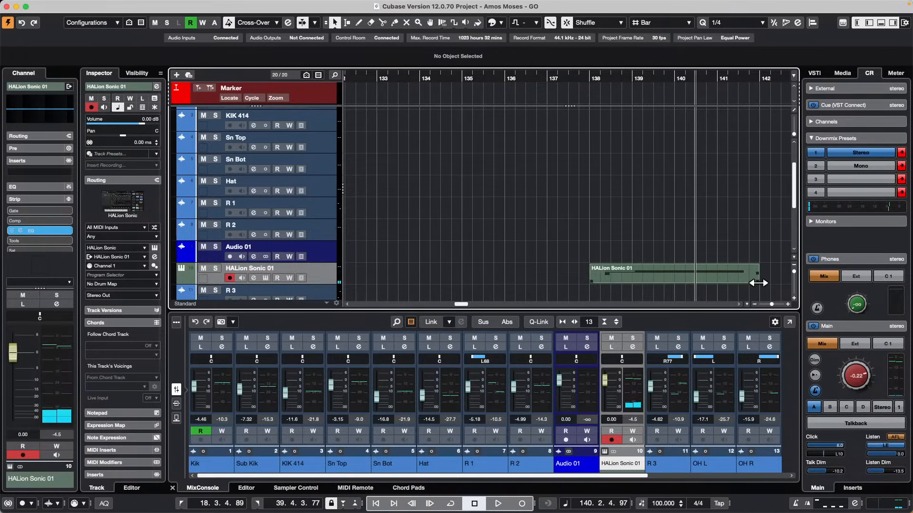
{"action": "left_click_drag", "start_coordinate": [760, 283], "coordinate": [668, 276]}
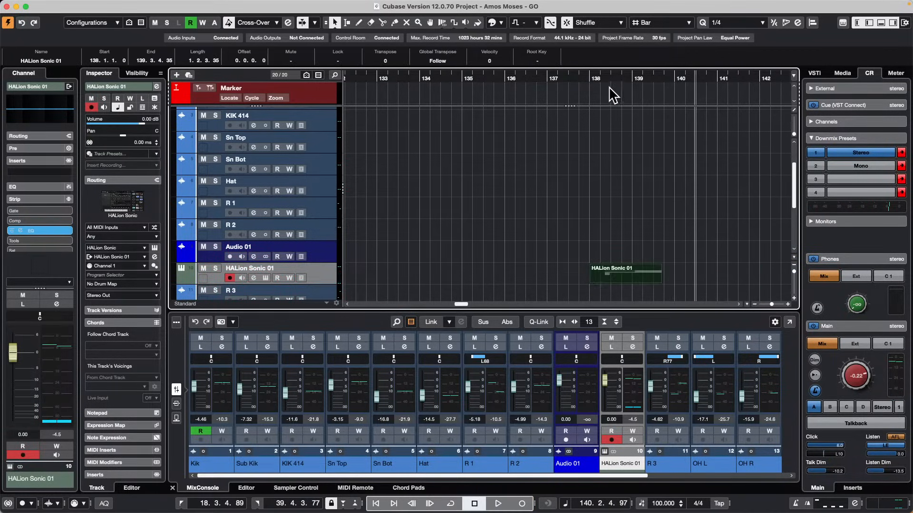
Play back the HALion Sonic 01 part from bar 139 past its shortened end.
{"action": "left_click_drag", "start_coordinate": [626, 79], "coordinate": [632, 80]}
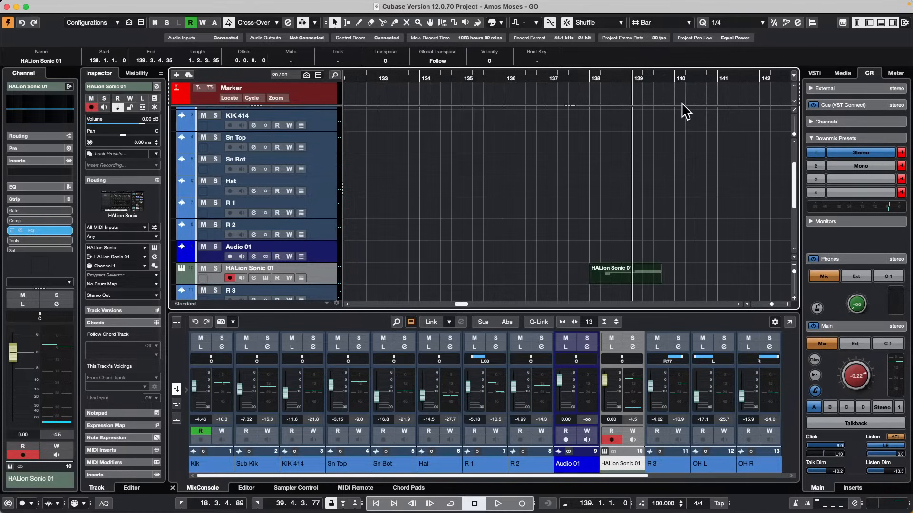
{"action": "key", "text": "space"}
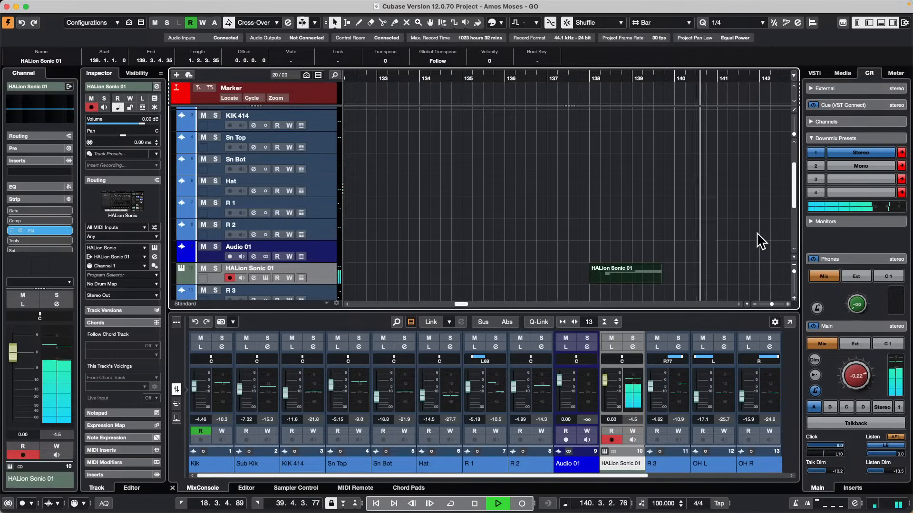
{"action": "key", "text": "space"}
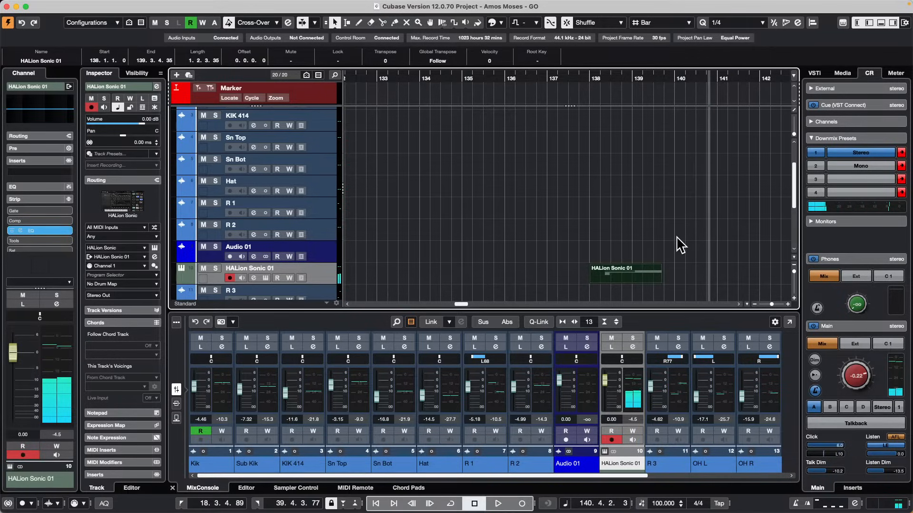
Enable Split MIDI Events in the Editing-MIDI preferences and apply the change.
{"action": "mouse_move", "coordinate": [83, 3]}
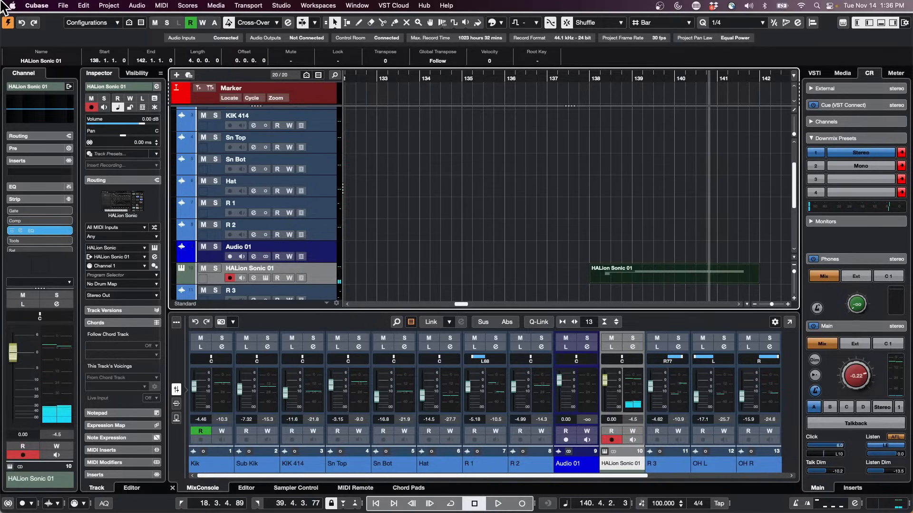
{"action": "left_click", "coordinate": [39, 5]}
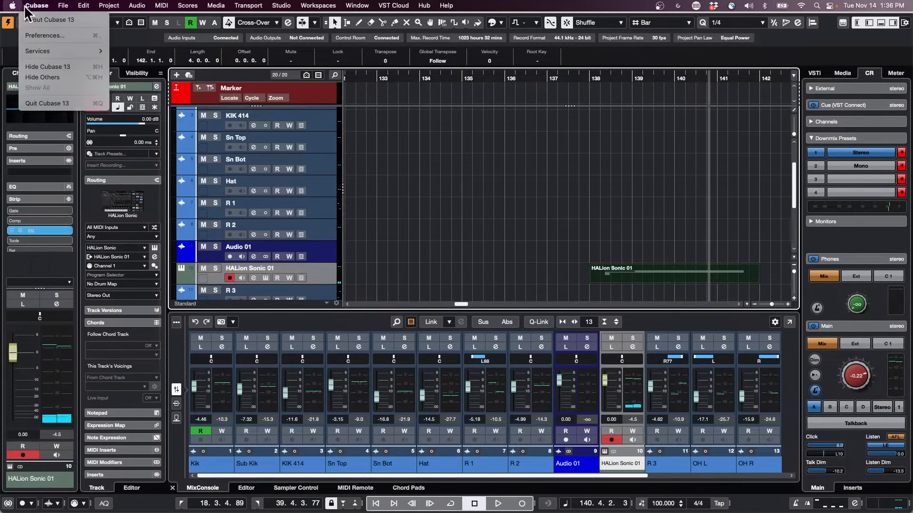
{"action": "left_click", "coordinate": [56, 35]}
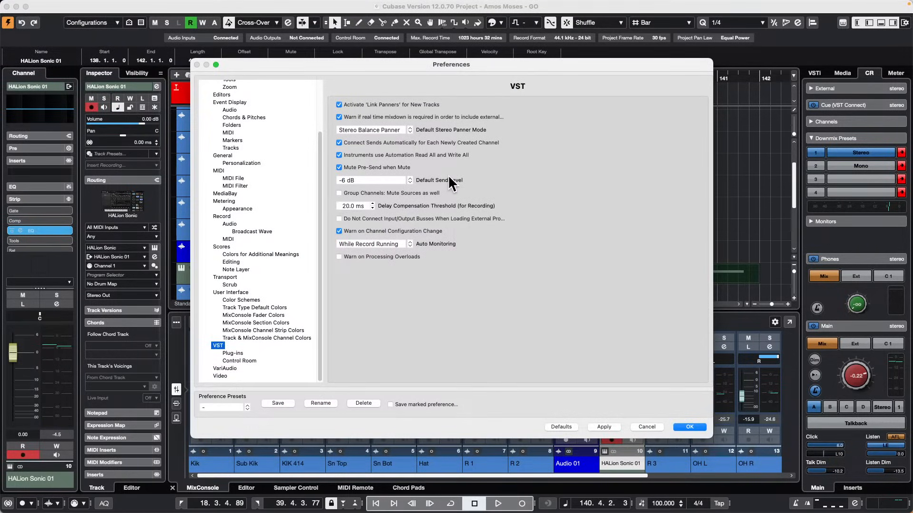
{"action": "scroll", "coordinate": [268, 128], "scroll_direction": "up", "scroll_amount": 3}
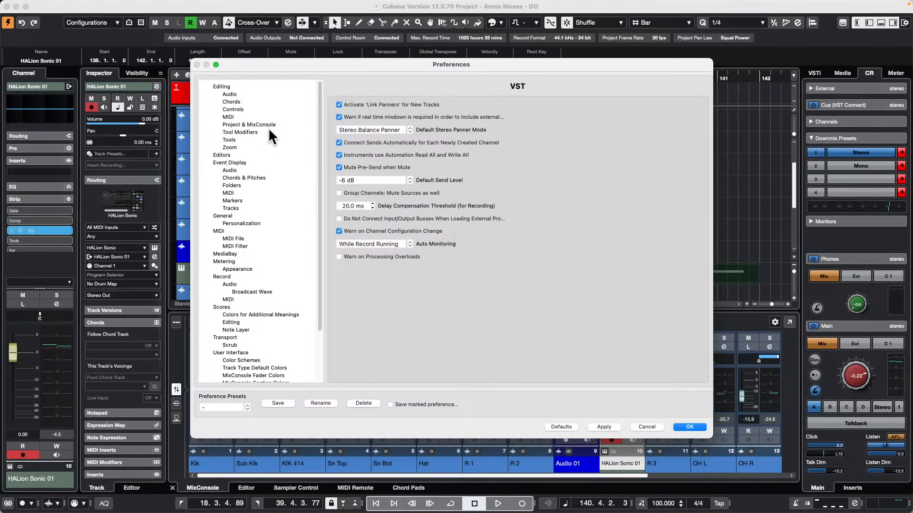
{"action": "left_click", "coordinate": [218, 87]}
{"action": "left_click", "coordinate": [229, 116]}
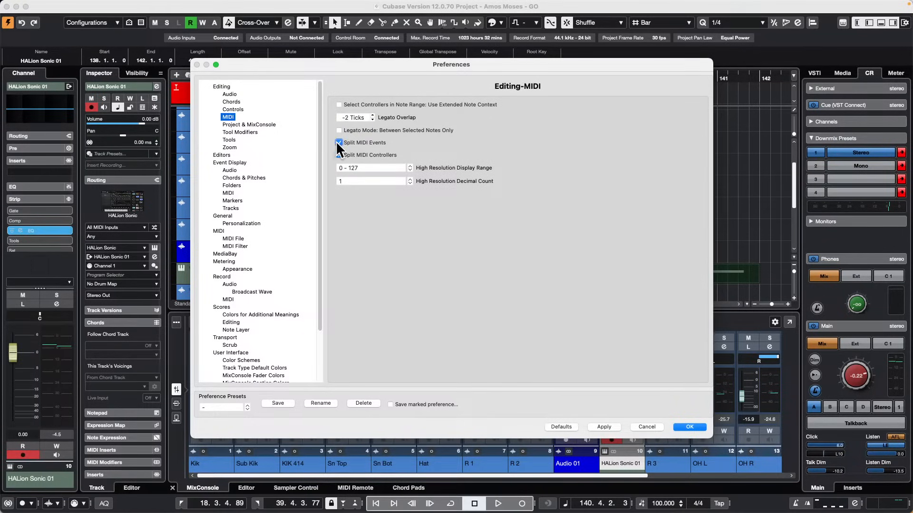
{"action": "left_click", "coordinate": [604, 427]}
{"action": "left_click", "coordinate": [690, 427]}
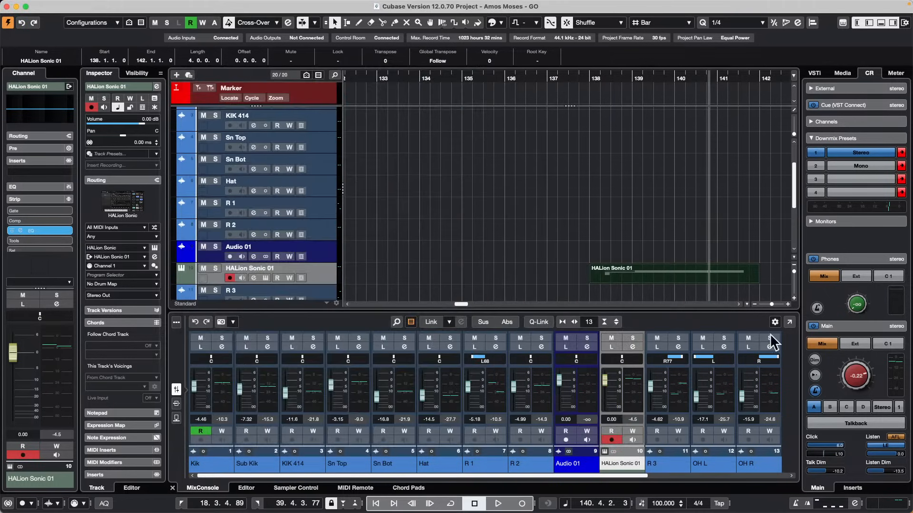
Split the HALion Sonic 01 part at about bar 140 with the Split tool and erase the second piece.
{"action": "right_click", "coordinate": [689, 298]}
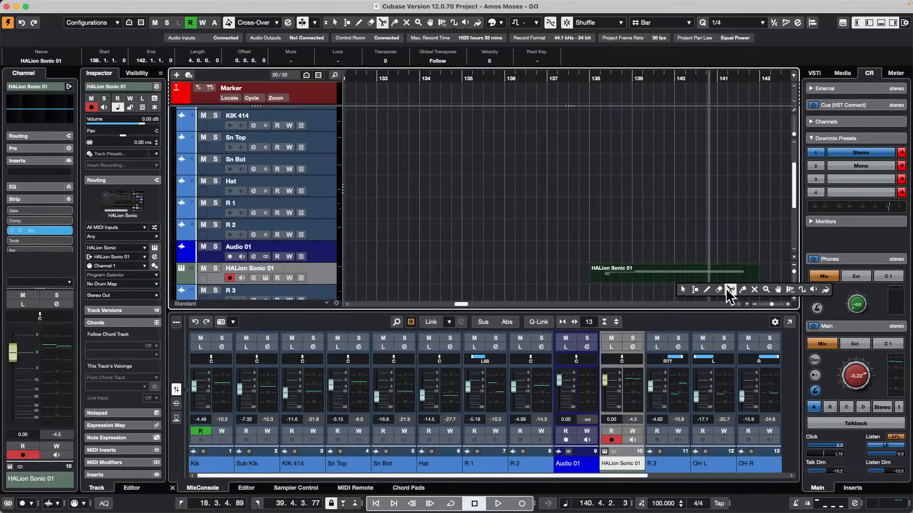
{"action": "left_click", "coordinate": [730, 290]}
{"action": "left_click", "coordinate": [676, 277]}
{"action": "right_click", "coordinate": [681, 290]}
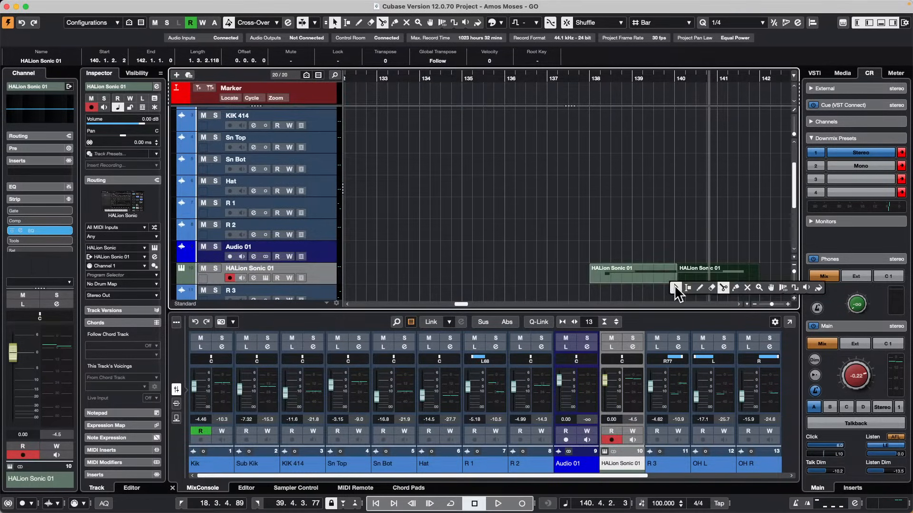
{"action": "left_click", "coordinate": [711, 288]}
{"action": "left_click", "coordinate": [710, 271]}
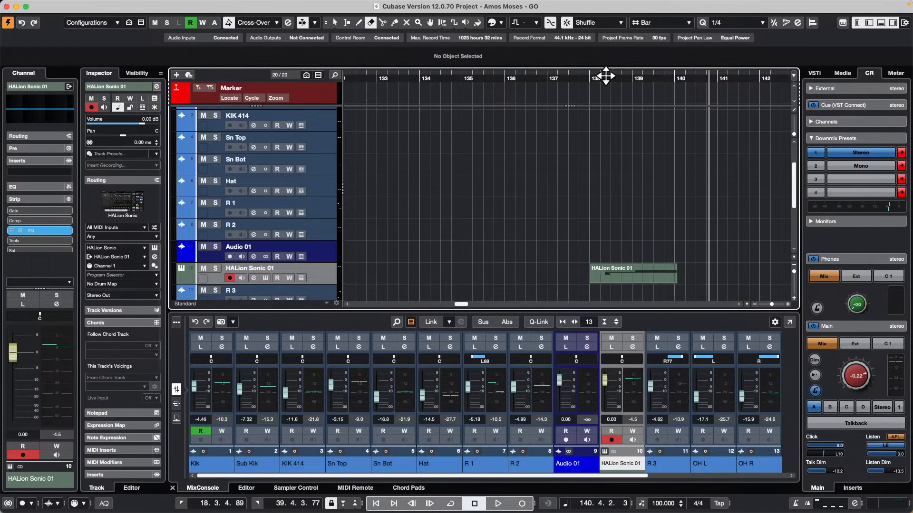
Play back the remaining HALion Sonic 01 part from about bar 138 past its end.
{"action": "left_click", "coordinate": [602, 75]}
{"action": "key", "text": "space"}
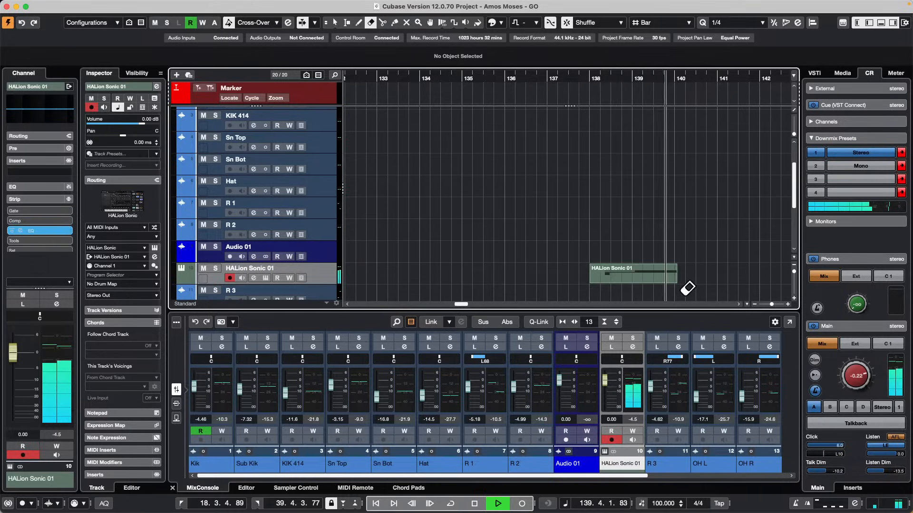
{"action": "key", "text": "space"}
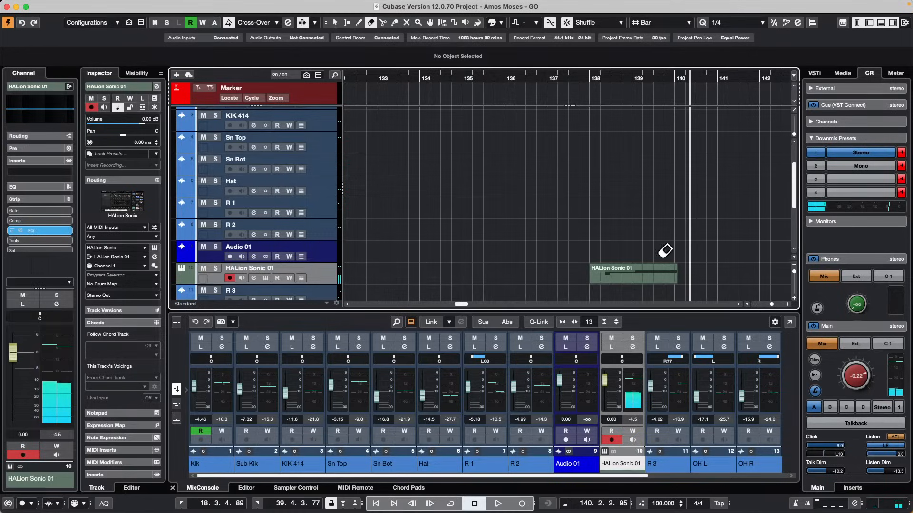
Review the Split MIDI Events and Split MIDI Controllers options in the Editing-MIDI preferences and close them.
{"action": "mouse_move", "coordinate": [17, 7]}
{"action": "left_click", "coordinate": [67, 5]}
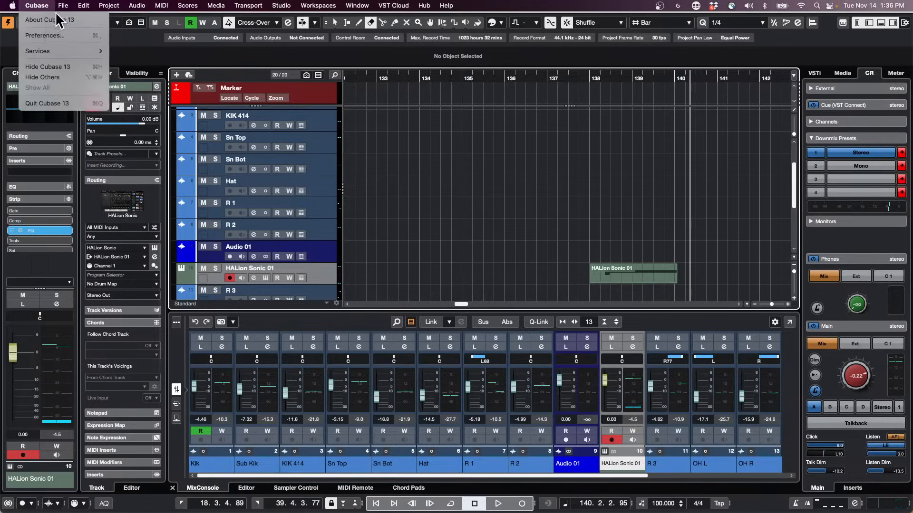
{"action": "mouse_move", "coordinate": [60, 8]}
{"action": "left_click", "coordinate": [38, 36]}
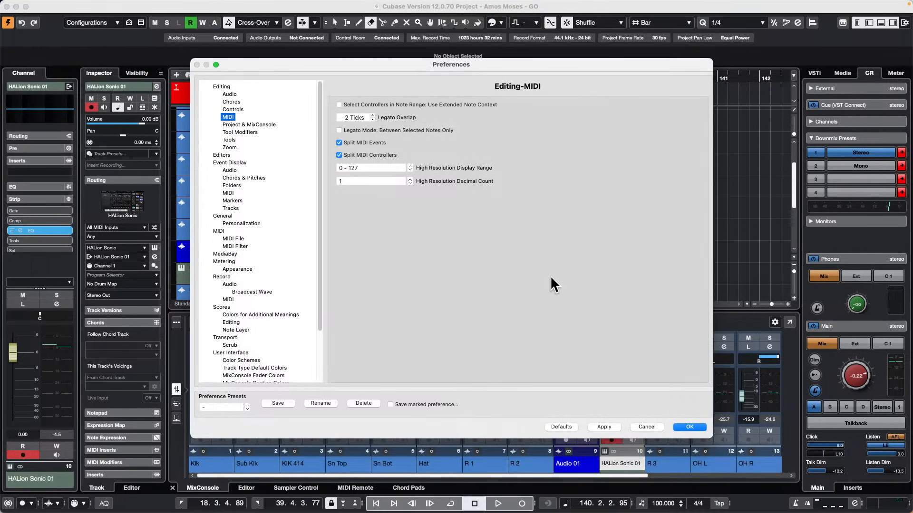
{"action": "left_click", "coordinate": [701, 426]}
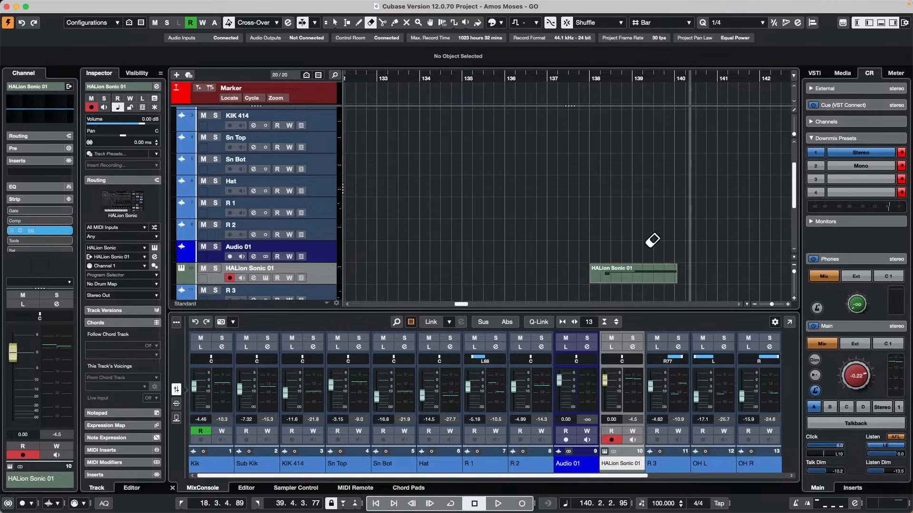
Show the MIDI Remote view in the lower zone and solo the HALion Sonic 01 track.
{"action": "left_click", "coordinate": [36, 109]}
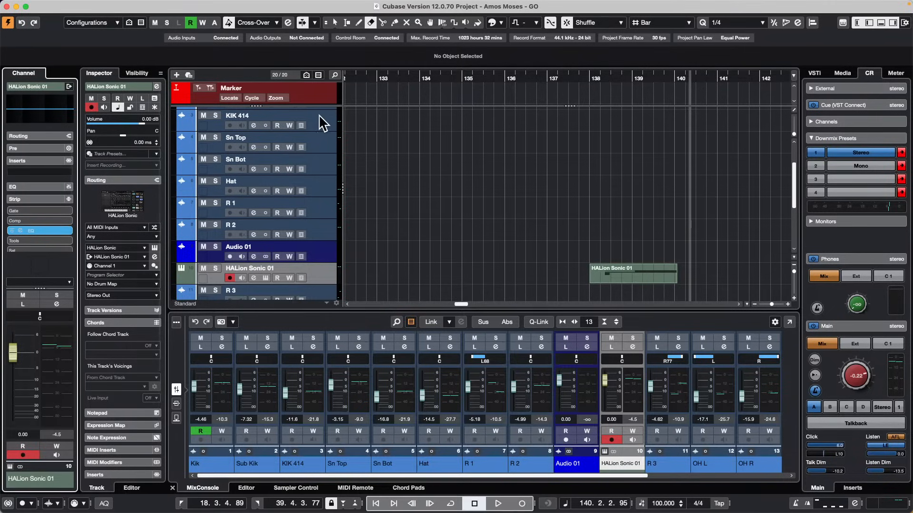
{"action": "mouse_move", "coordinate": [137, 4]}
{"action": "left_click", "coordinate": [355, 488]}
{"action": "key", "text": "s"}
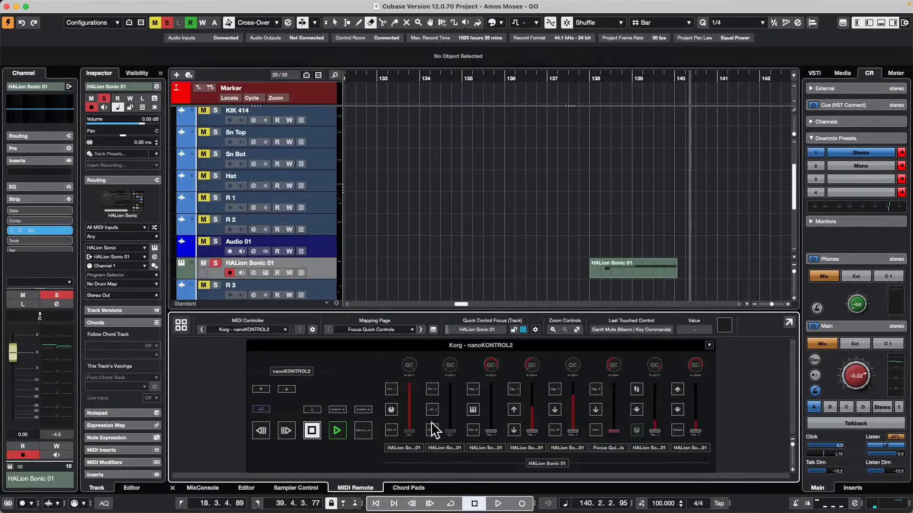
Open the Mapping Assistant for the Gantt Mute control, search its functions for "A?b", and clear the search.
{"action": "double_click", "coordinate": [393, 430]}
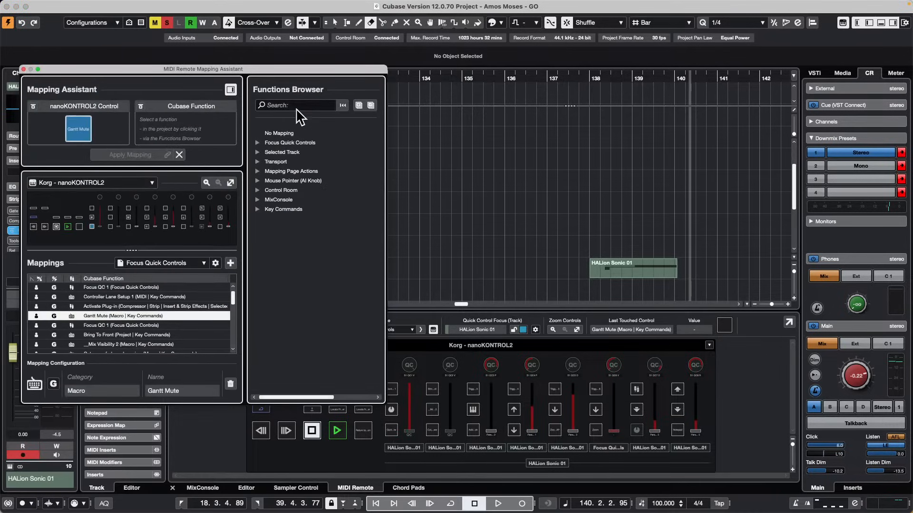
{"action": "left_click", "coordinate": [296, 105]}
{"action": "type", "text": "A"}
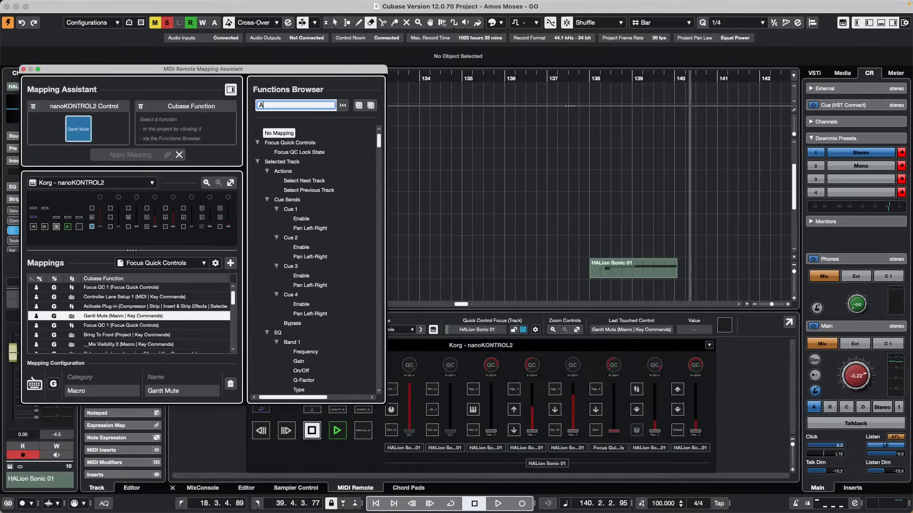
{"action": "type", "text": "AA"}
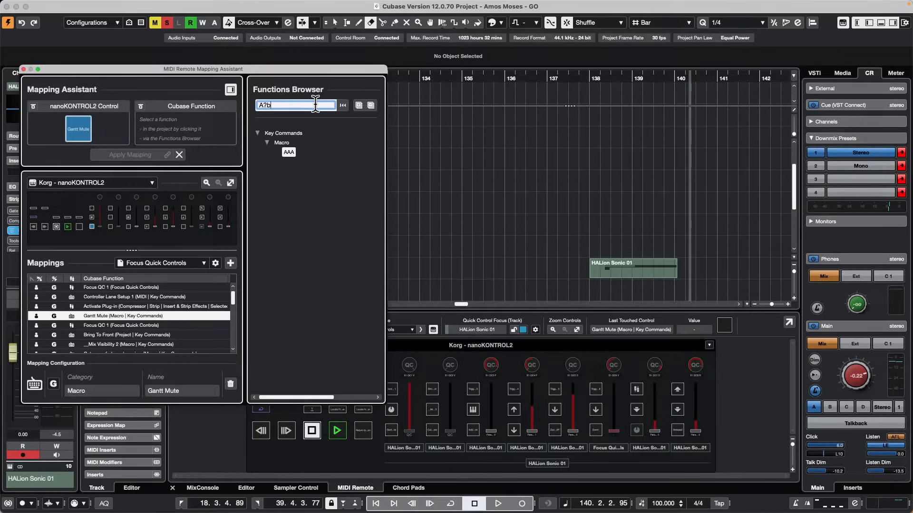
{"action": "key", "text": "BackSpace"}
{"action": "key", "text": "BackSpace"}
{"action": "key", "text": "BackSpace"}
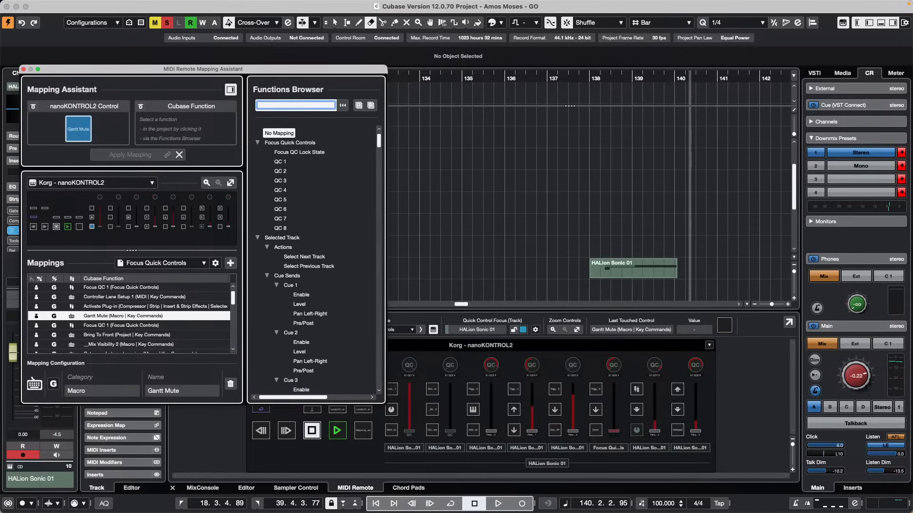
Search the mapping functions for "Switch" and clear the search.
{"action": "type", "text": "A"}
{"action": "key", "text": "BackSpace"}
{"action": "type", "text": "Switch"}
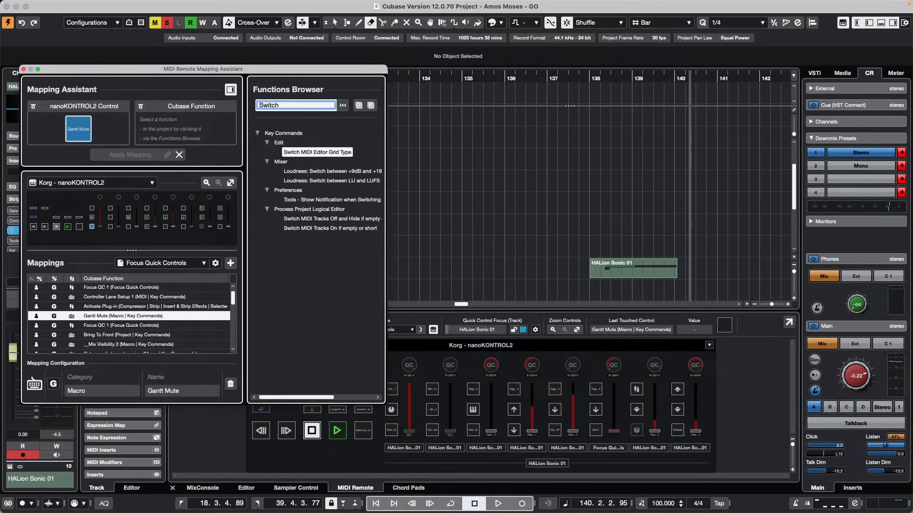
{"action": "key", "text": "BackSpace"}
{"action": "key", "text": "BackSpace"}
{"action": "key", "text": "BackSpace"}
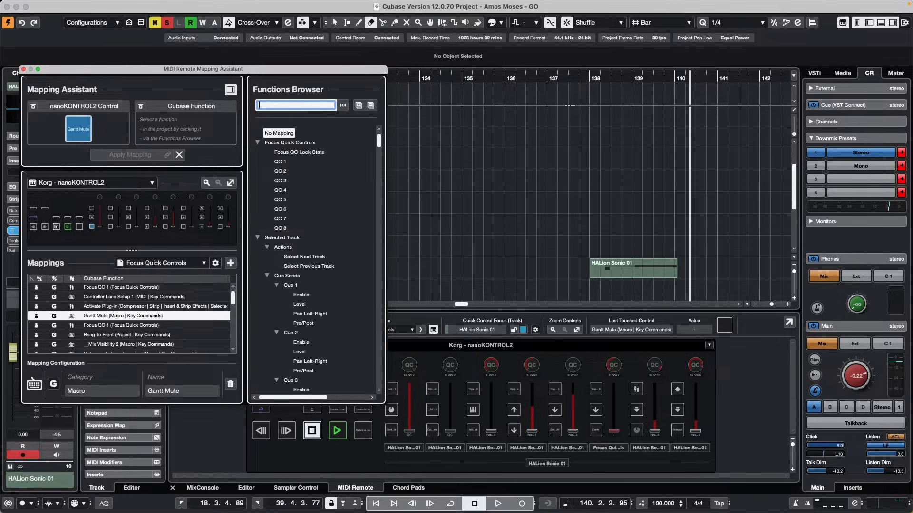
Search the mapping functions for "A B", move the Mapping Assistant window towards the centre, and clear the search.
{"action": "type", "text": "A"}
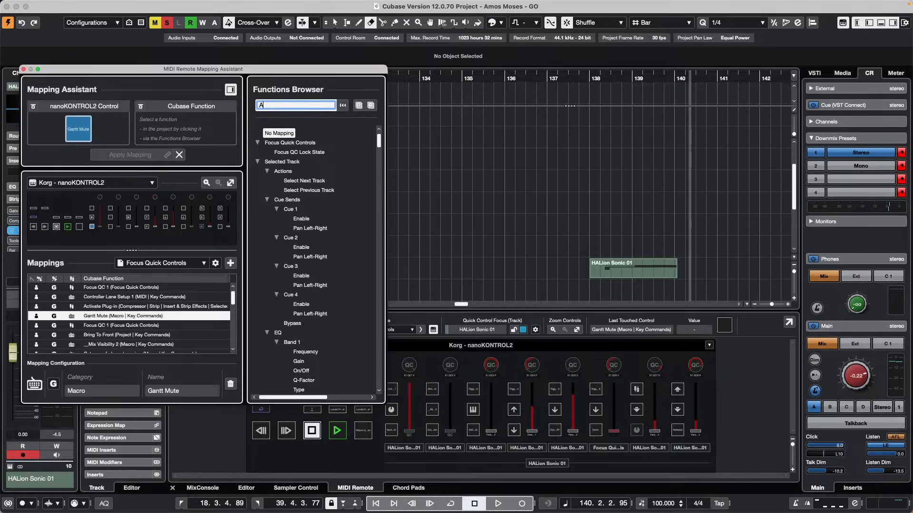
{"action": "key", "text": "BackSpace"}
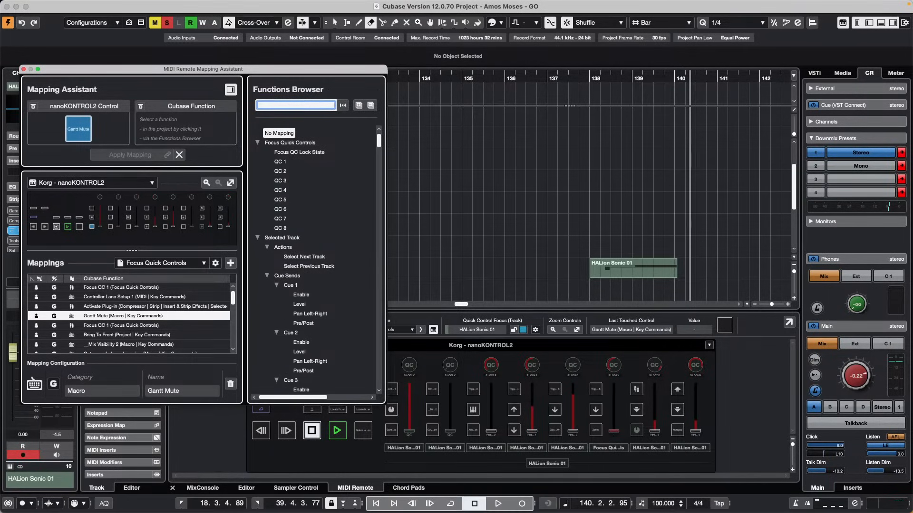
{"action": "type", "text": "A B"}
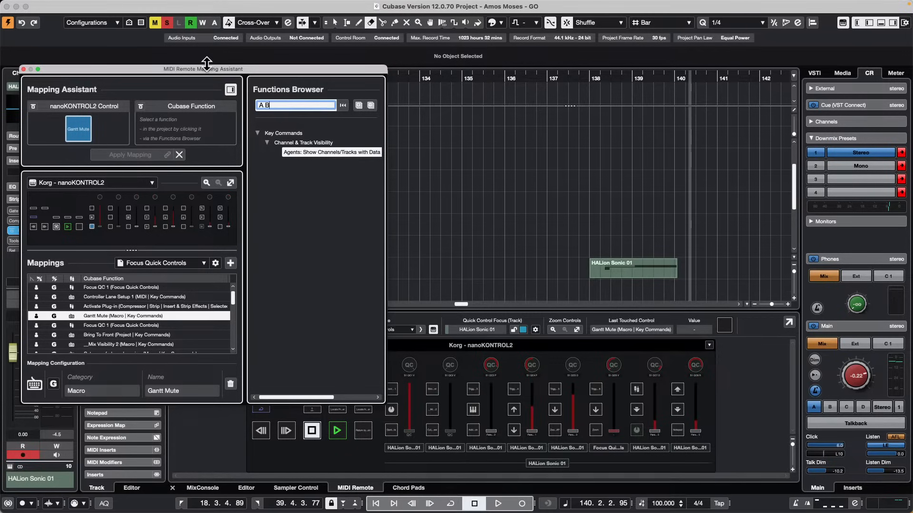
{"action": "left_click_drag", "start_coordinate": [205, 67], "coordinate": [472, 97]}
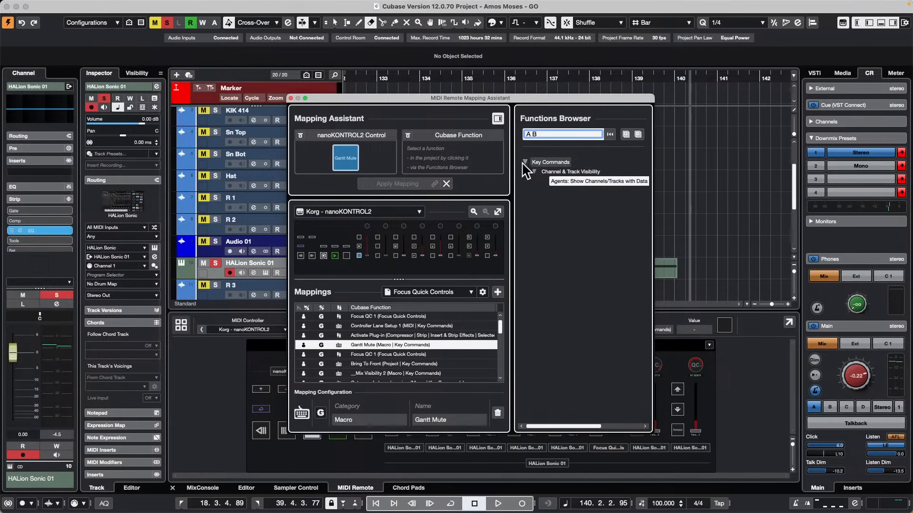
{"action": "left_click_drag", "start_coordinate": [549, 134], "coordinate": [404, 124]}
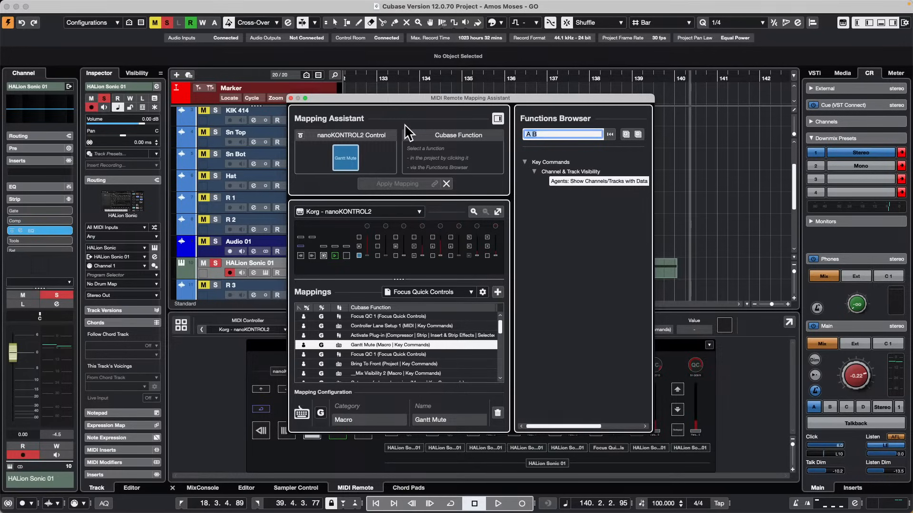
{"action": "key", "text": "BackSpace"}
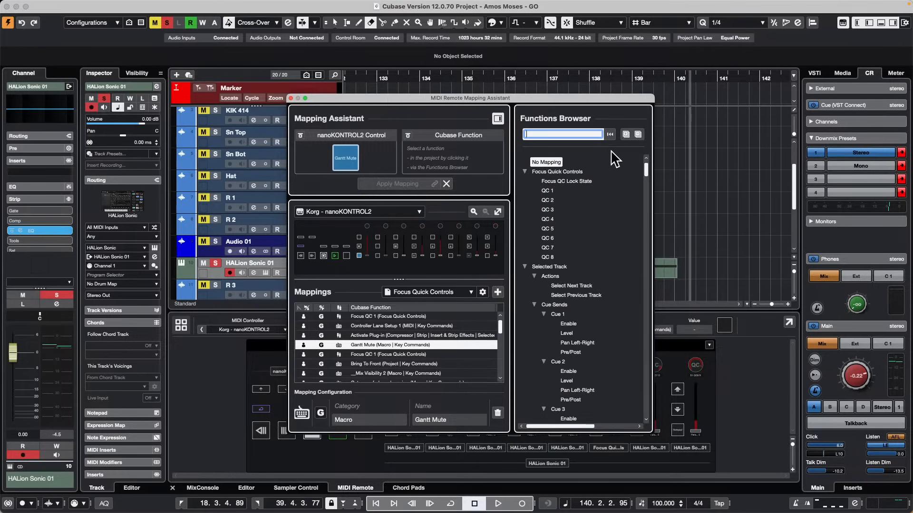
Collapse all the function categories in the Functions Browser tree.
{"action": "left_click", "coordinate": [525, 171]}
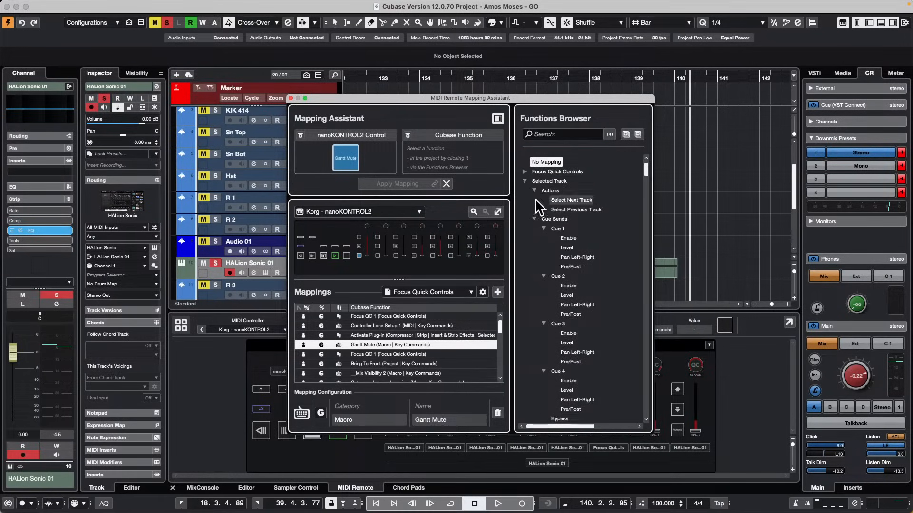
{"action": "left_click", "coordinate": [638, 136]}
{"action": "left_click", "coordinate": [638, 135]}
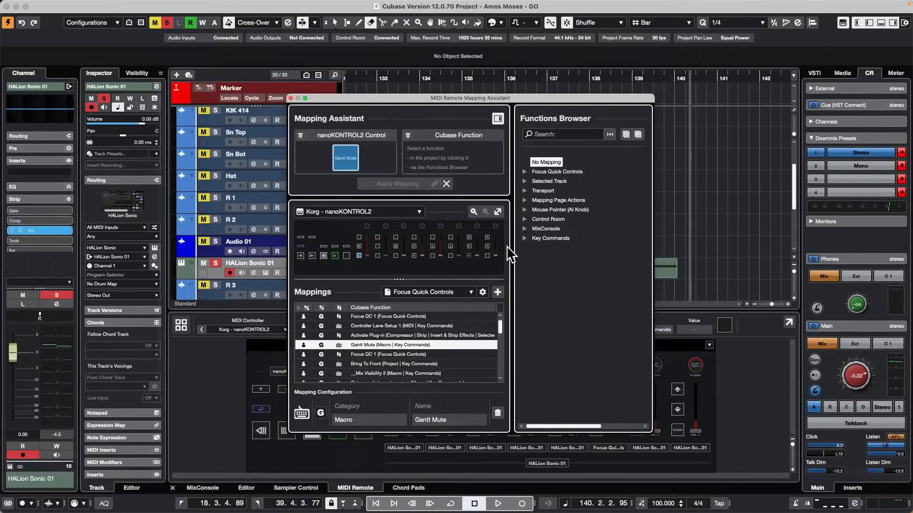
Examine the Mixer functions in the Key Commands category for an A/B switching command.
{"action": "left_click", "coordinate": [525, 239]}
{"action": "scroll", "coordinate": [579, 243], "scroll_direction": "down", "scroll_amount": 5}
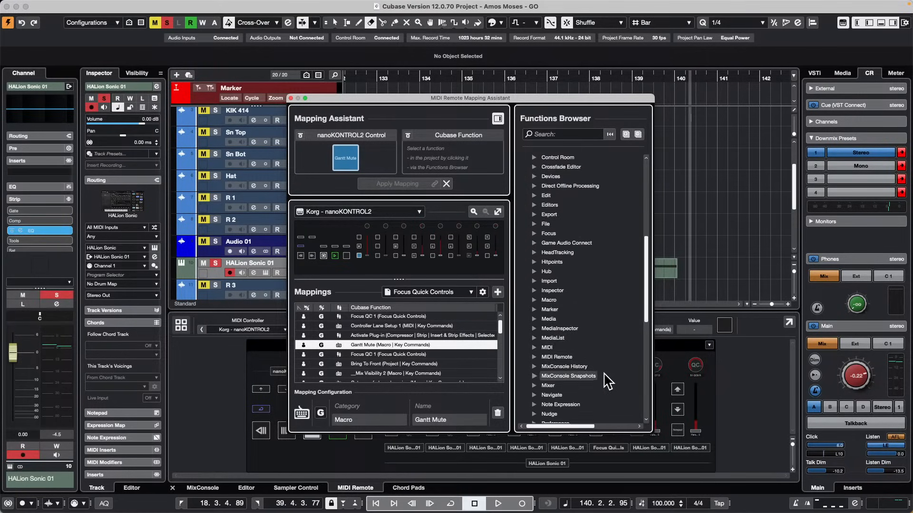
{"action": "left_click", "coordinate": [534, 385]}
{"action": "scroll", "coordinate": [594, 269], "scroll_direction": "down", "scroll_amount": 4}
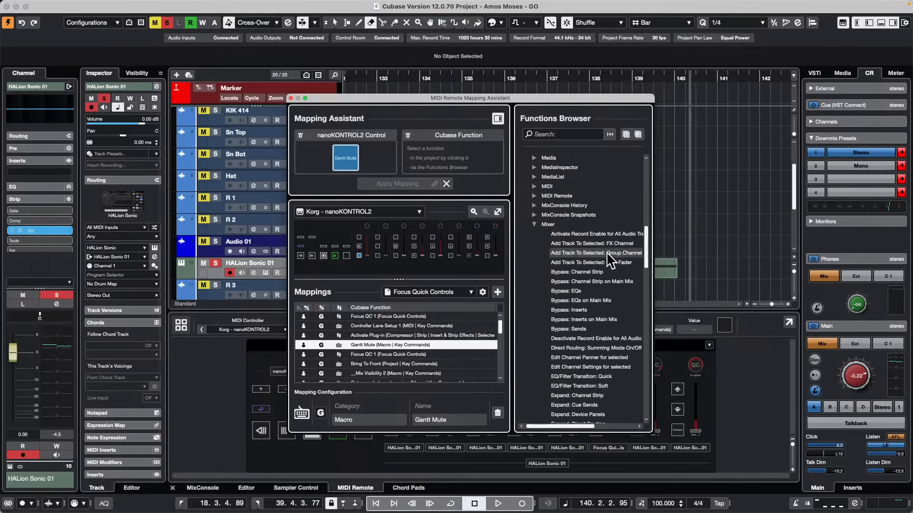
{"action": "scroll", "coordinate": [618, 185], "scroll_direction": "down", "scroll_amount": 7}
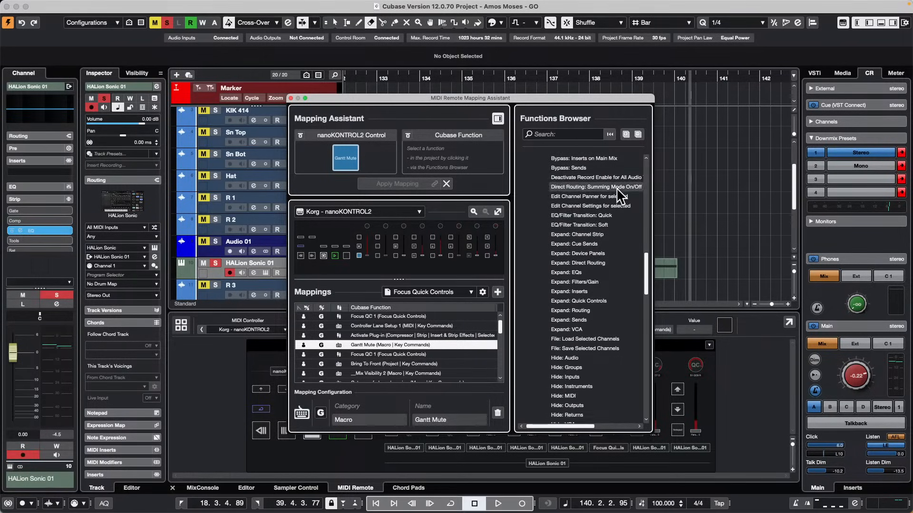
{"action": "scroll", "coordinate": [619, 197], "scroll_direction": "down", "scroll_amount": 3}
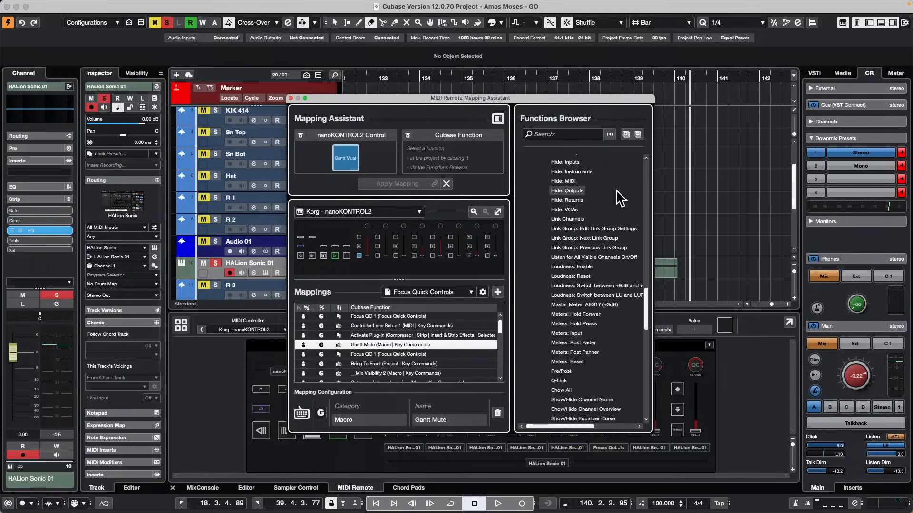
{"action": "scroll", "coordinate": [619, 197], "scroll_direction": "down", "scroll_amount": 7}
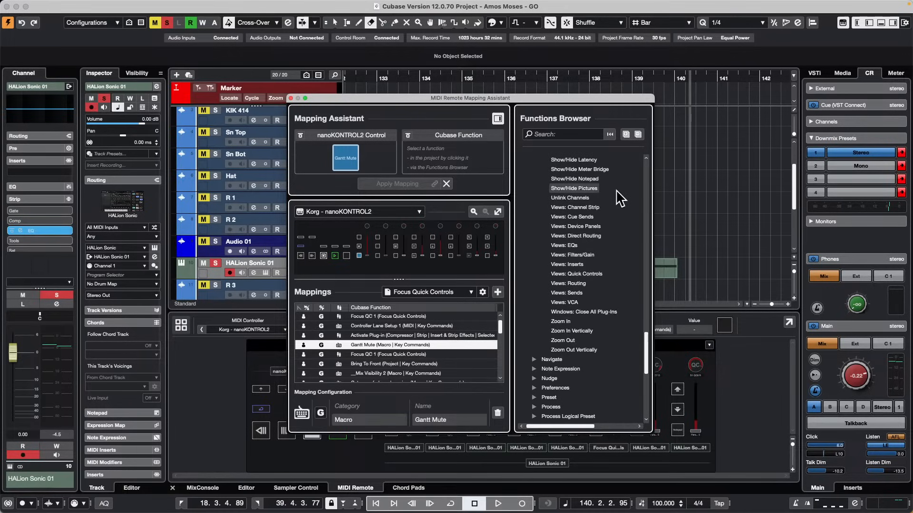
{"action": "scroll", "coordinate": [619, 197], "scroll_direction": "up", "scroll_amount": 3}
{"action": "scroll", "coordinate": [619, 197], "scroll_direction": "up", "scroll_amount": 20}
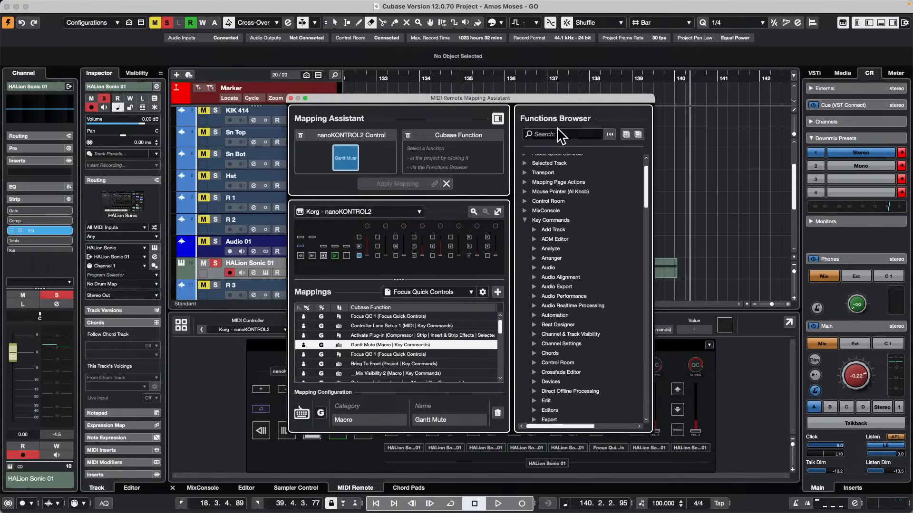
Check the A/B commands offered for the channel EQ, search the mapping functions for "Switch to", and clear the search.
{"action": "right_click", "coordinate": [44, 114]}
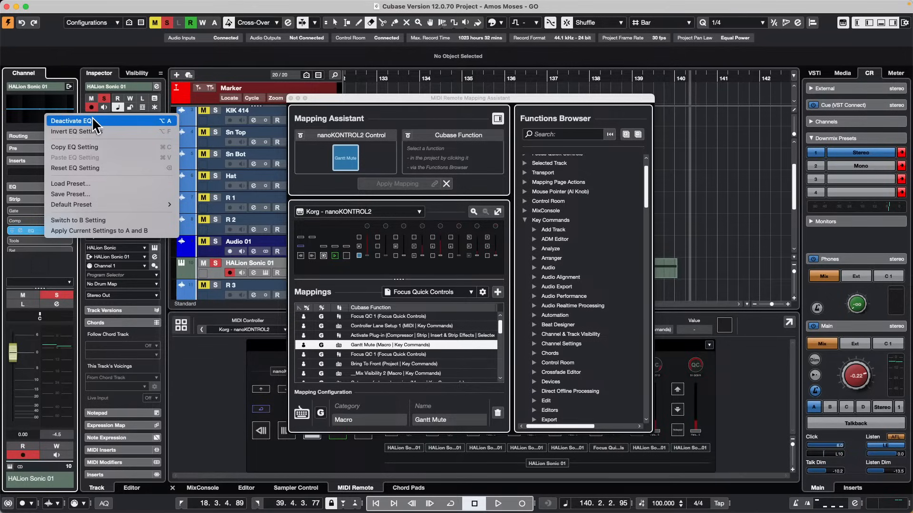
{"action": "left_click", "coordinate": [556, 135]}
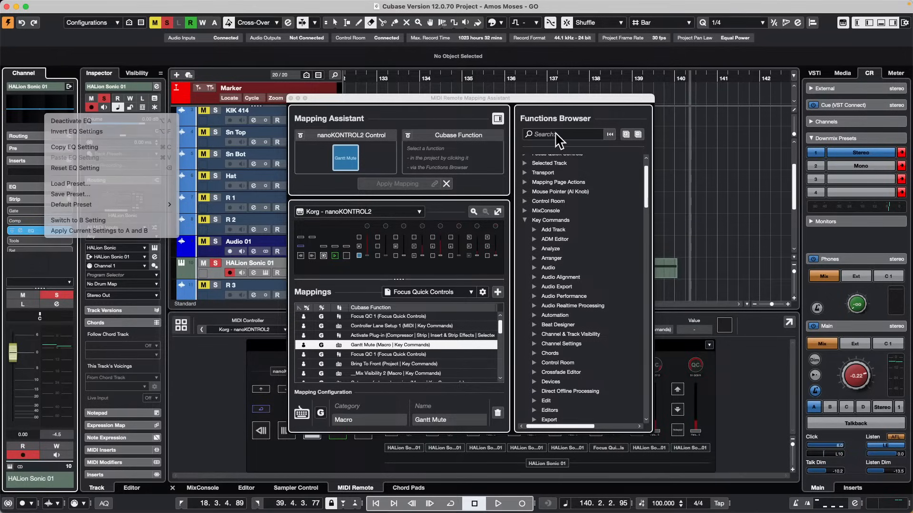
{"action": "left_click", "coordinate": [556, 135]}
{"action": "type", "text": "S"}
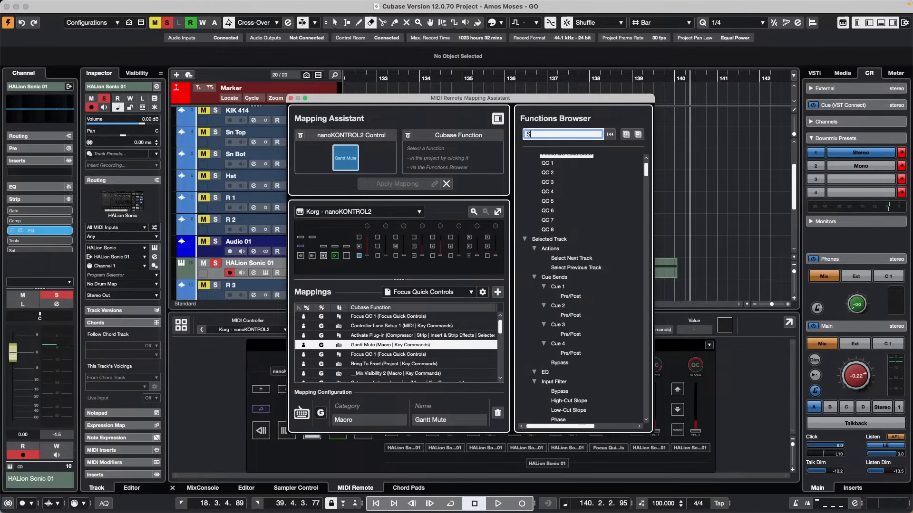
{"action": "type", "text": "witch to"}
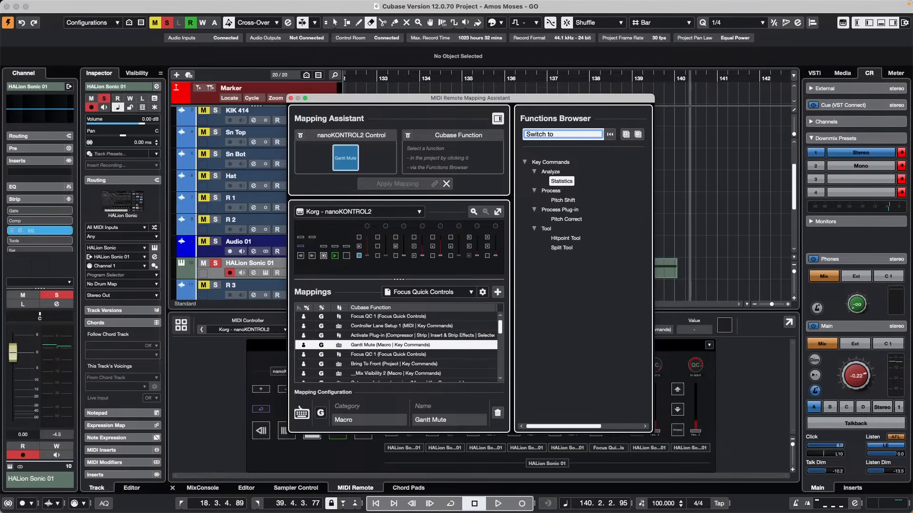
{"action": "key", "text": "BackSpace"}
{"action": "key", "text": "BackSpace"}
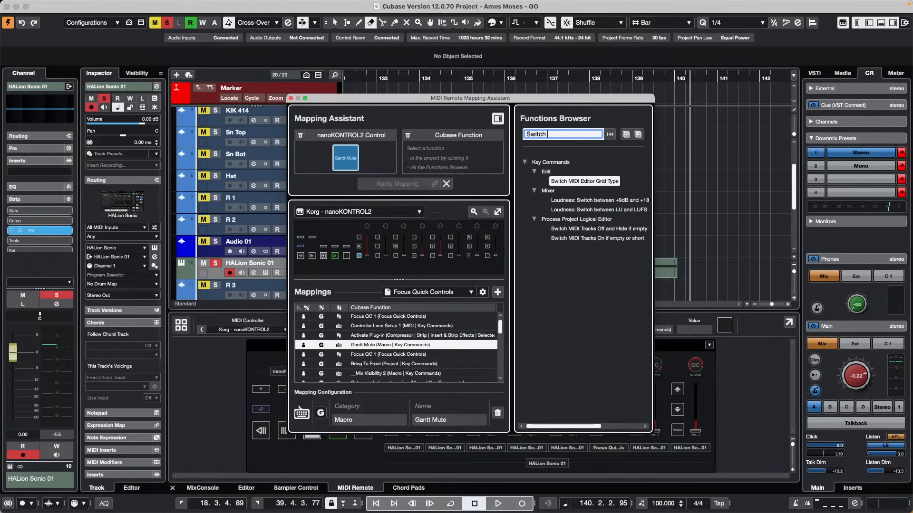
{"action": "key", "text": "BackSpace"}
{"action": "key", "text": "BackSpace"}
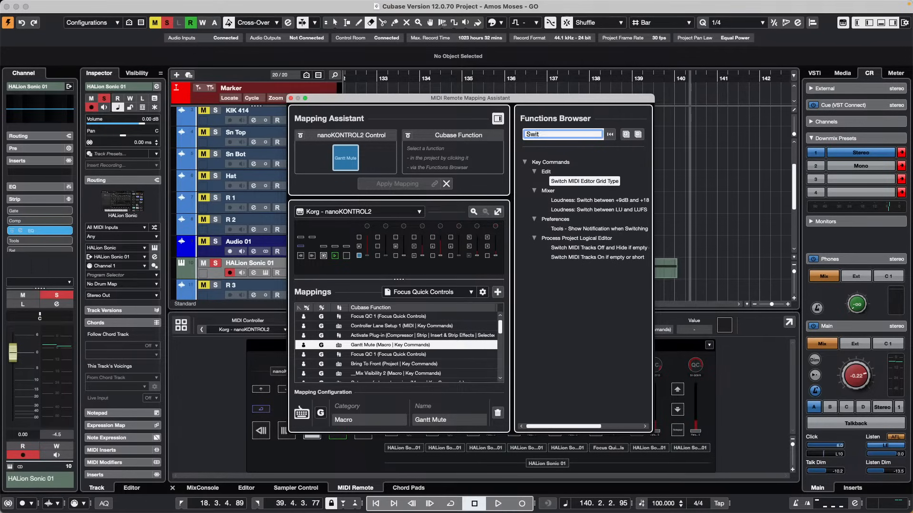
{"action": "key", "text": "BackSpace"}
{"action": "key", "text": "BackSpace"}
{"action": "key", "text": "BackSpace"}
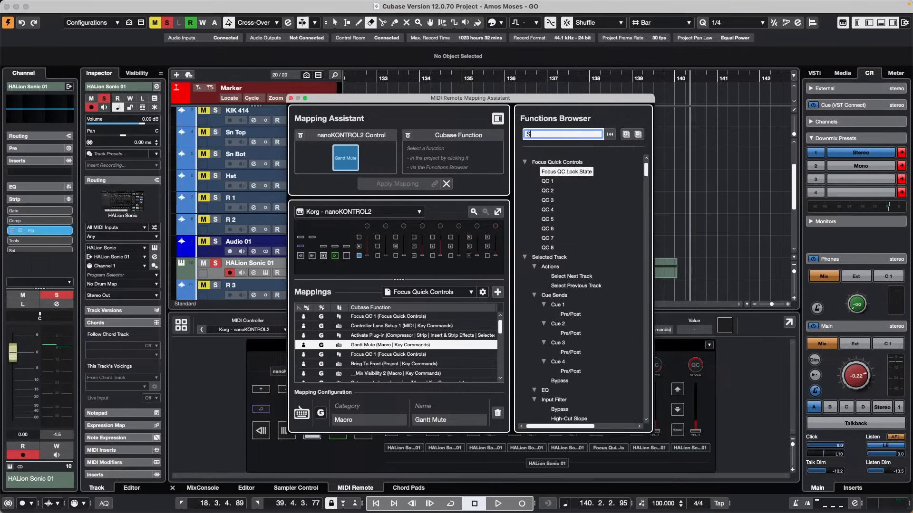
Search the mapping functions for "Toggle" and map Toggle A/B Setting to the selected nanoKONTROL2 control in place of Gantt Mute.
{"action": "type", "text": "Toggle"}
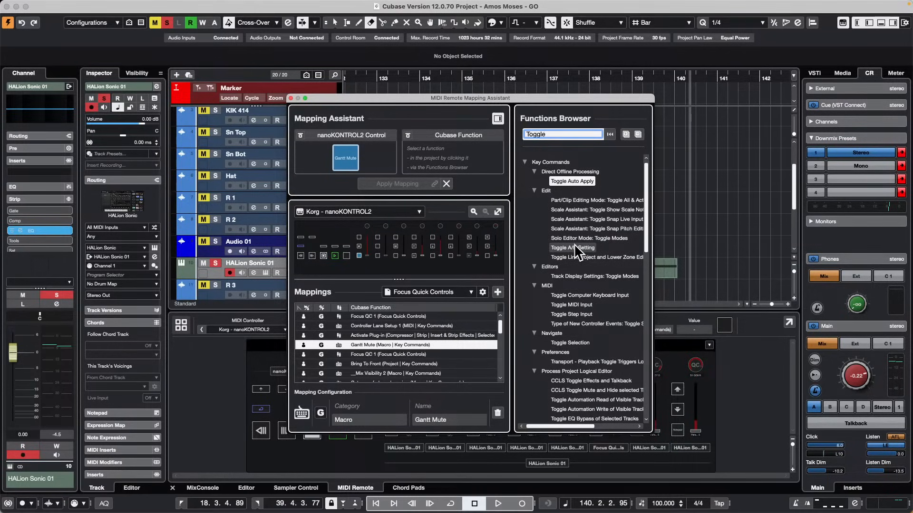
{"action": "left_click", "coordinate": [574, 246]}
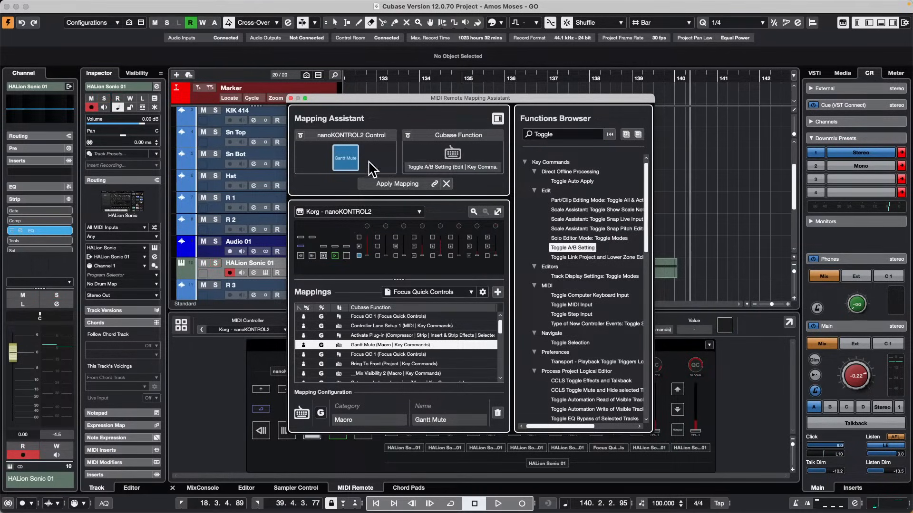
{"action": "left_click", "coordinate": [384, 183]}
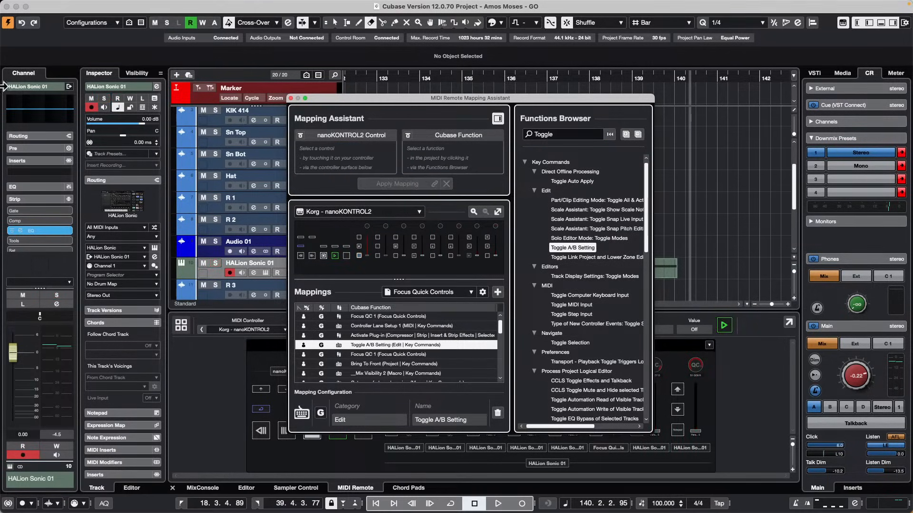
Create differing EQ settings on HALion Sonic 01: band 3 boosted about 10.7 dB near 2865 Hz in A, band 2 cut in B.
{"action": "left_click", "coordinate": [47, 107]}
{"action": "left_click_drag", "start_coordinate": [157, 78], "coordinate": [199, 53]}
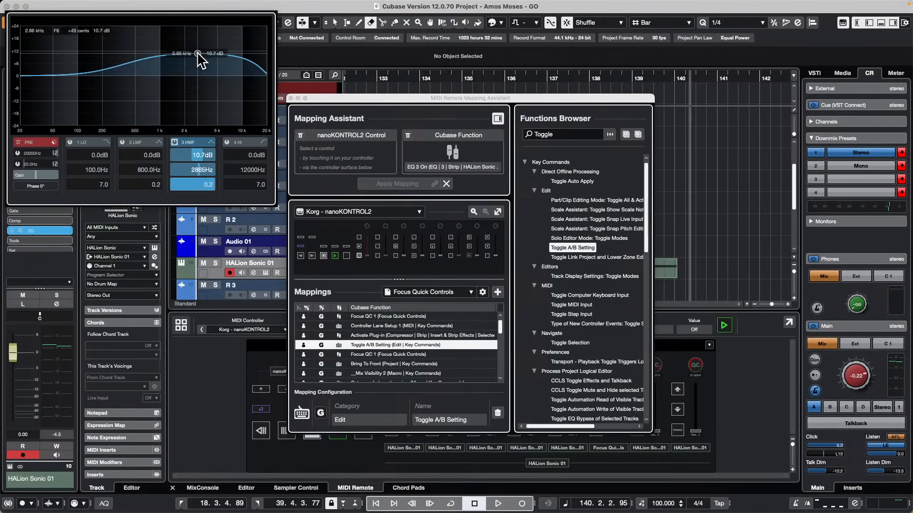
{"action": "right_click", "coordinate": [165, 67]}
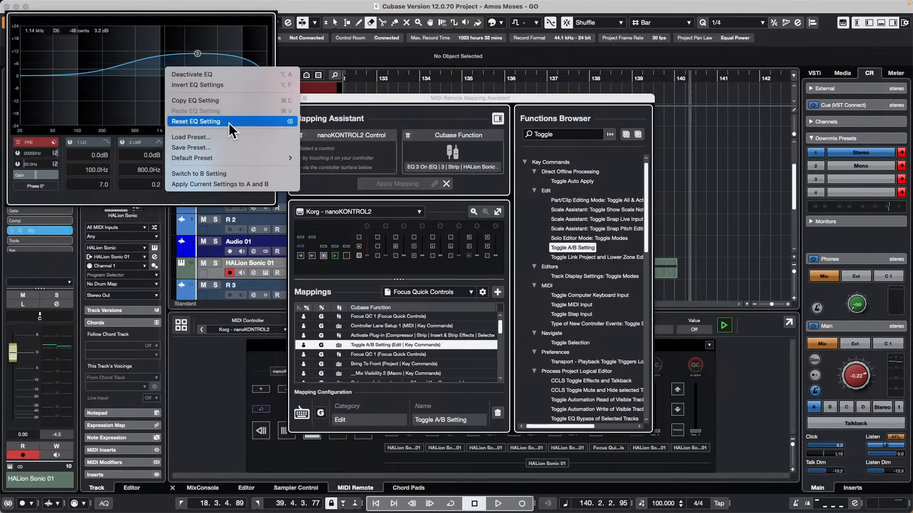
{"action": "left_click", "coordinate": [233, 174]}
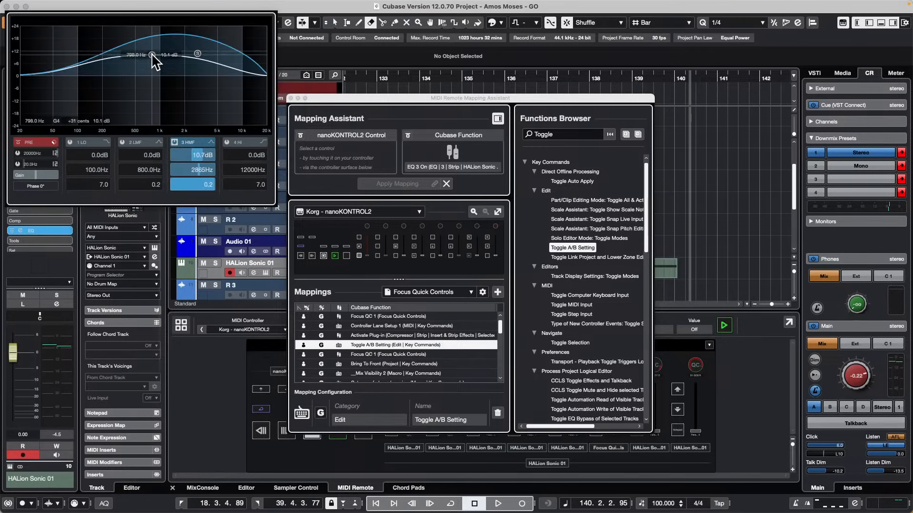
{"action": "left_click_drag", "start_coordinate": [152, 55], "coordinate": [108, 92]}
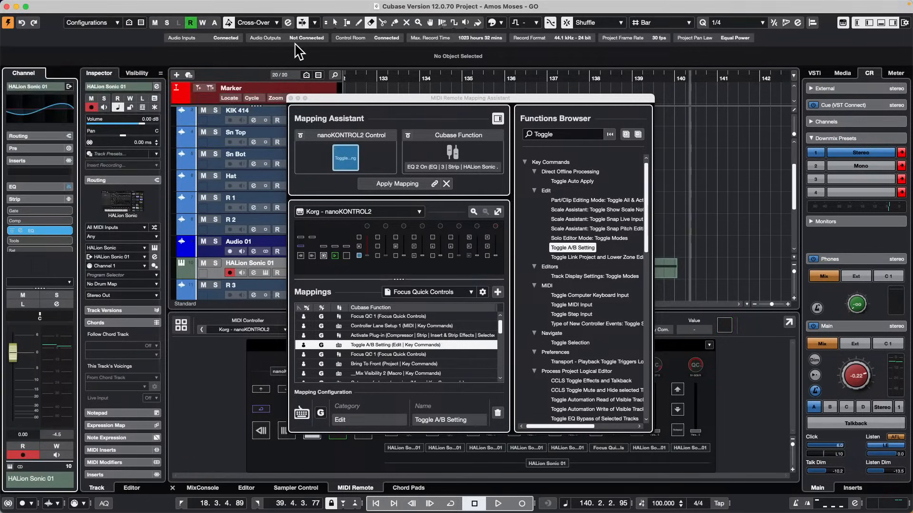
Load DualFilter in the first insert slot of HALion Sonic 01 and set its position to 71.3 and resonance to 10.0.
{"action": "left_click", "coordinate": [43, 110]}
{"action": "left_click", "coordinate": [43, 172]}
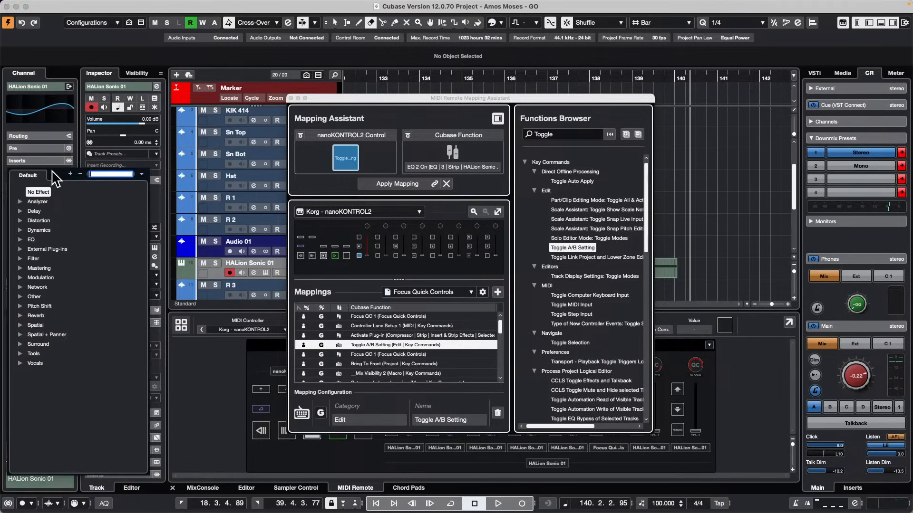
{"action": "left_click", "coordinate": [20, 259]}
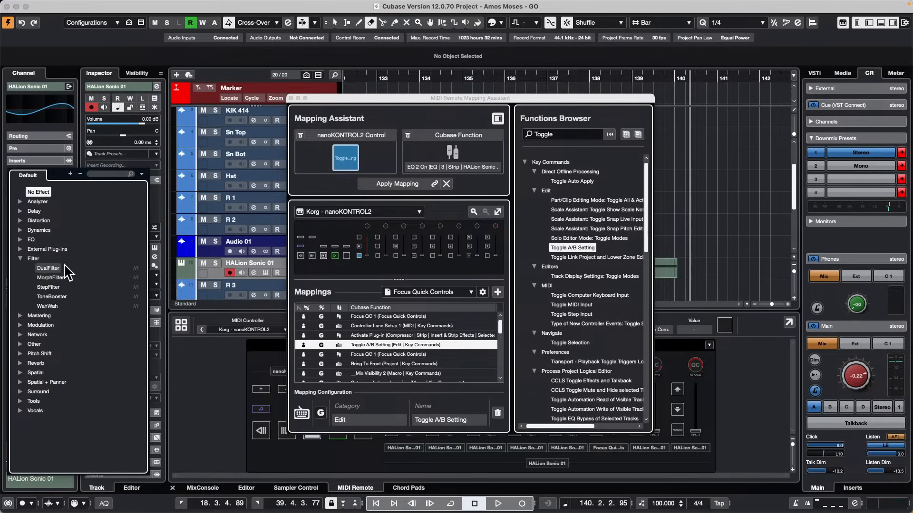
{"action": "left_click", "coordinate": [56, 269]}
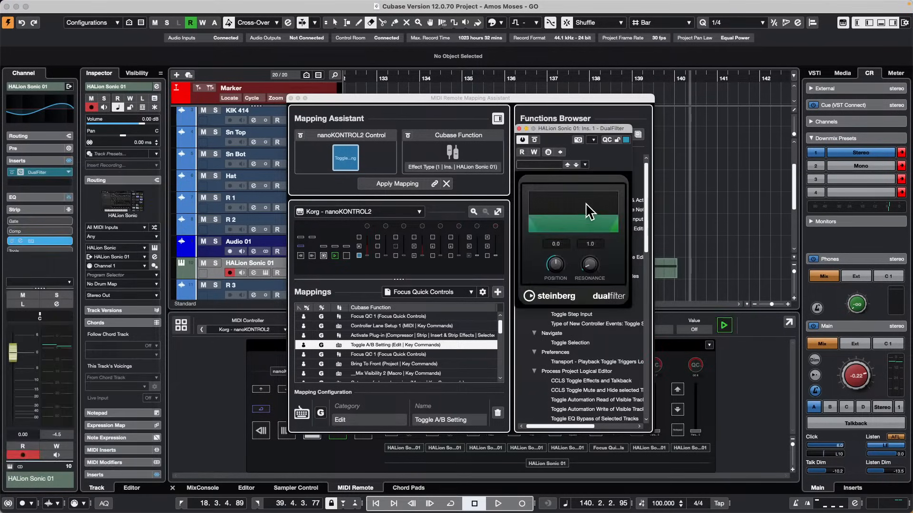
{"action": "left_click_drag", "start_coordinate": [555, 265], "coordinate": [593, 221]}
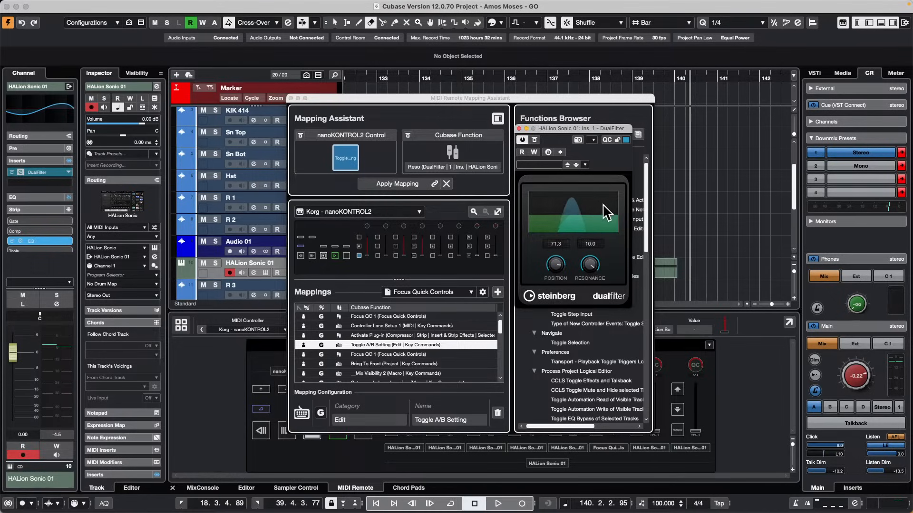
Switch DualFilter to its B setting and set the position to 69.3 and the resonance to 0.5.
{"action": "right_click", "coordinate": [556, 205]}
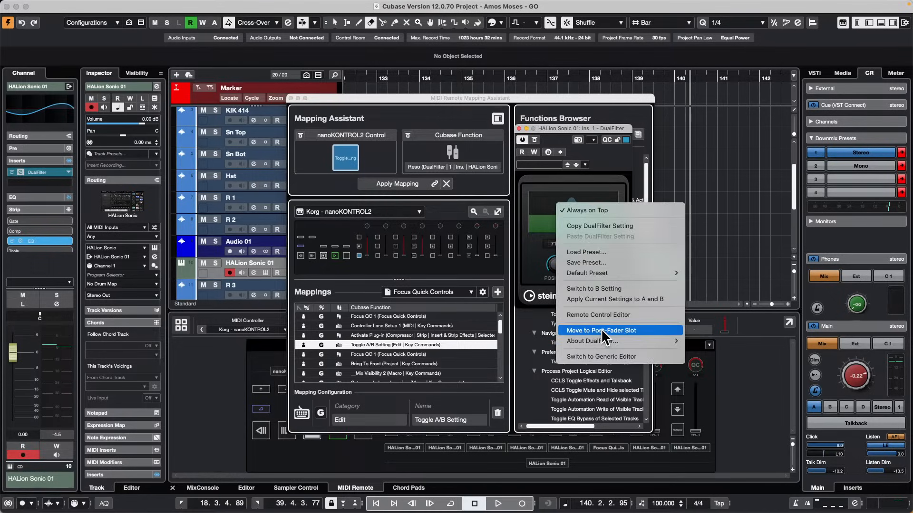
{"action": "mouse_move", "coordinate": [610, 341]}
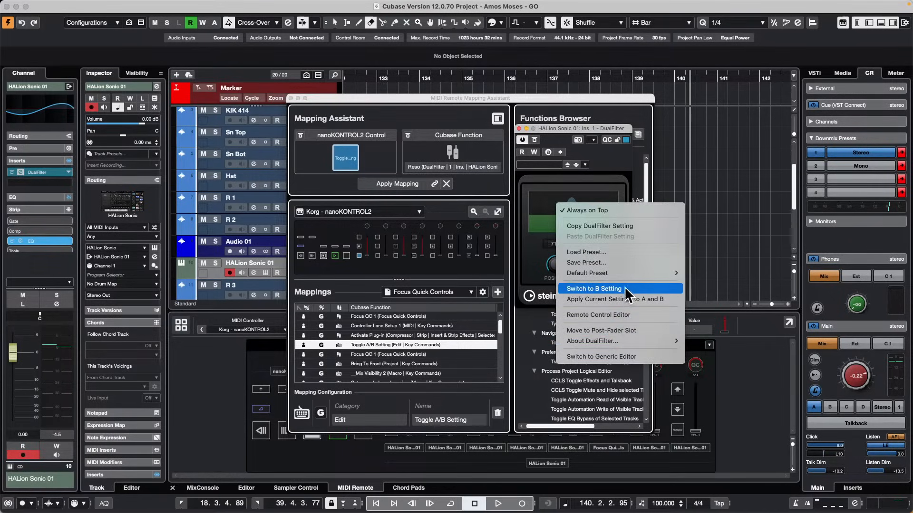
{"action": "left_click", "coordinate": [594, 289]}
{"action": "left_click_drag", "start_coordinate": [555, 265], "coordinate": [544, 289]}
{"action": "left_click_drag", "start_coordinate": [591, 264], "coordinate": [565, 308]}
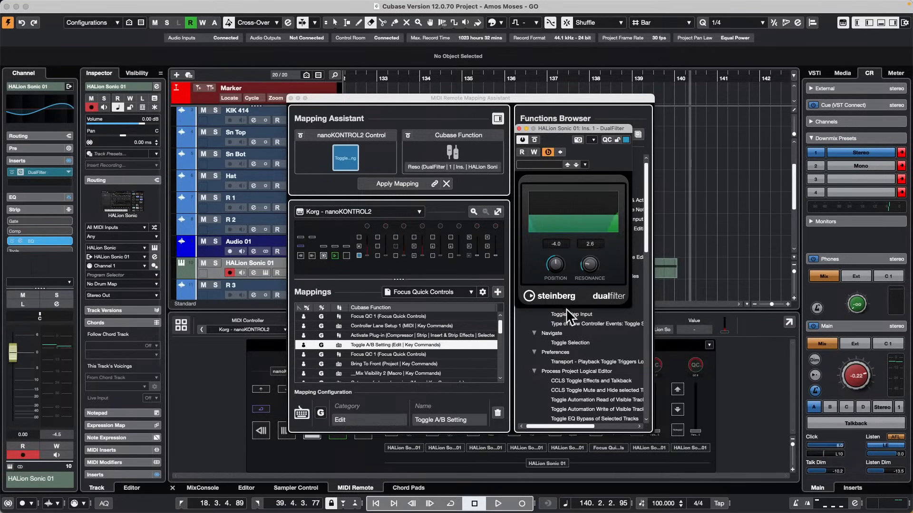
{"action": "left_click_drag", "start_coordinate": [555, 265], "coordinate": [557, 227]}
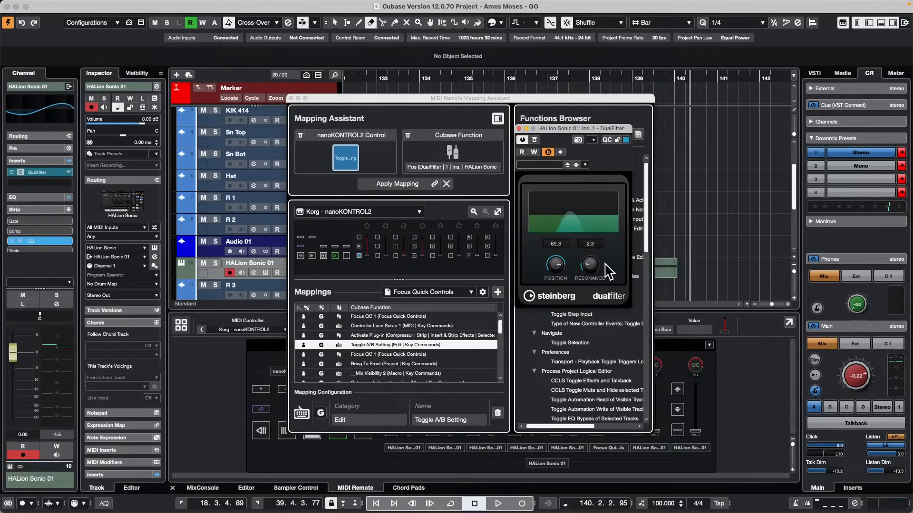
{"action": "left_click_drag", "start_coordinate": [588, 265], "coordinate": [580, 291]}
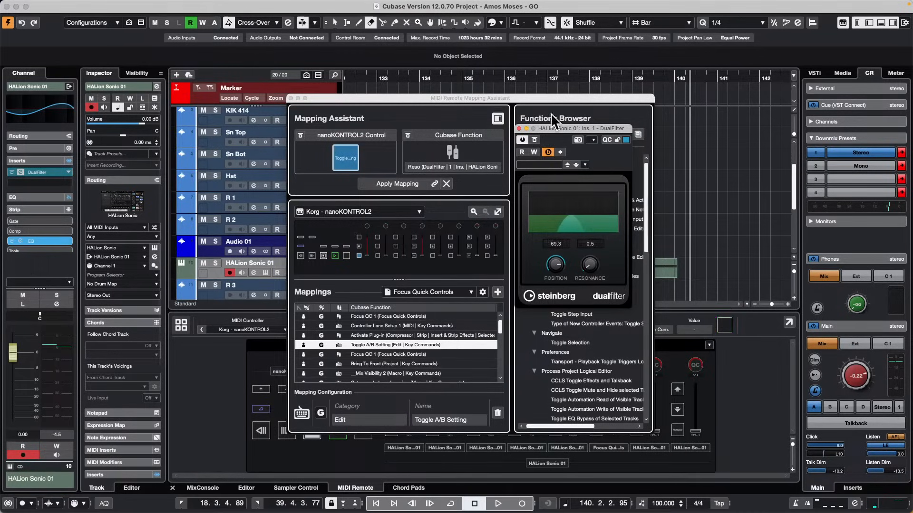
Open the HALion Sonic 01 channel settings and check the A/B commands offered for its equalizer.
{"action": "left_click", "coordinate": [42, 119]}
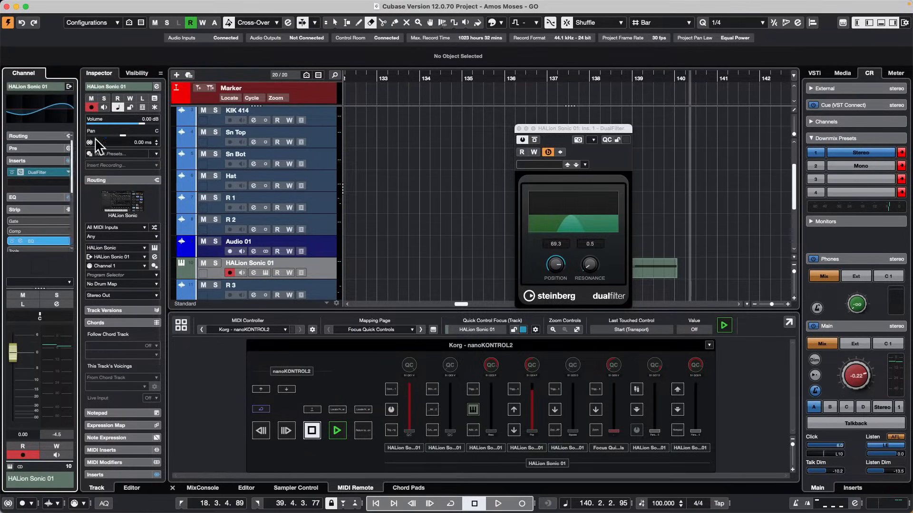
{"action": "left_click", "coordinate": [160, 86]}
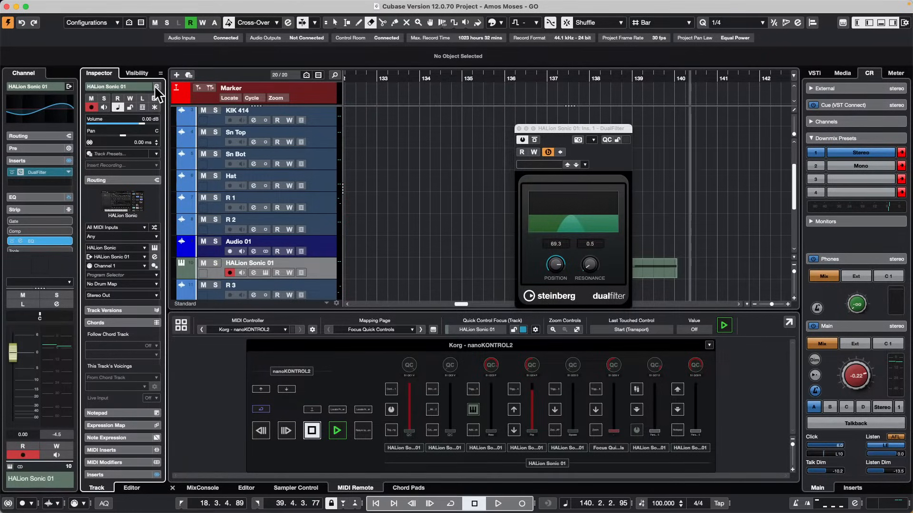
{"action": "left_click", "coordinate": [156, 86]}
{"action": "right_click", "coordinate": [370, 176]}
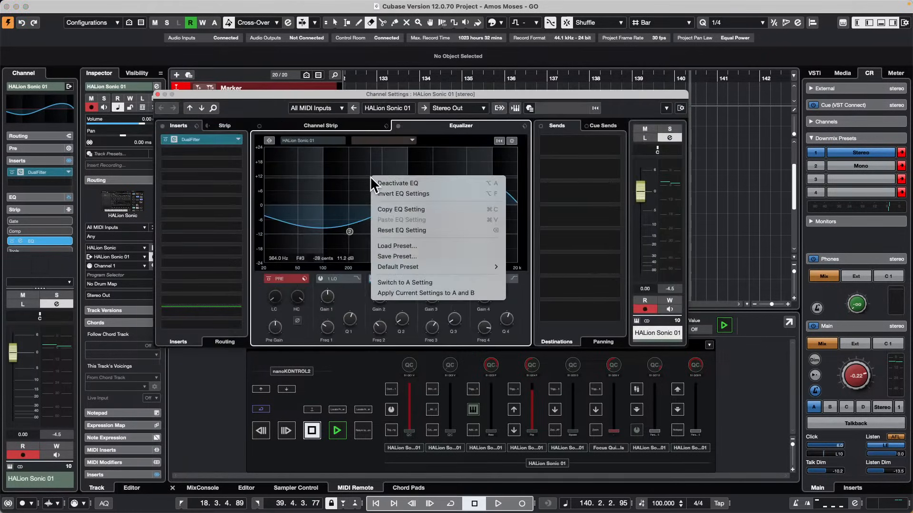
{"action": "left_click", "coordinate": [344, 167]}
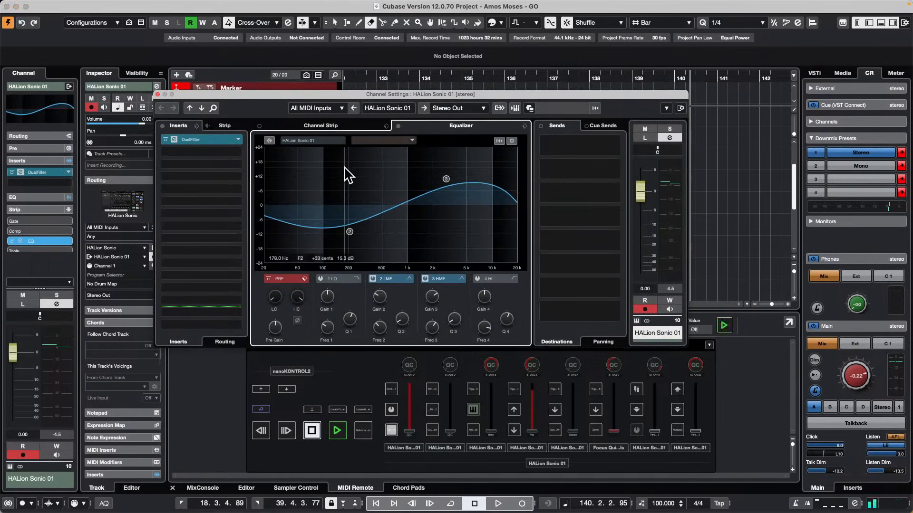
Check the A/B commands offered in the HALion Sonic 01 channel's EQ curve display and close the Channel Settings window.
{"action": "left_click", "coordinate": [42, 113]}
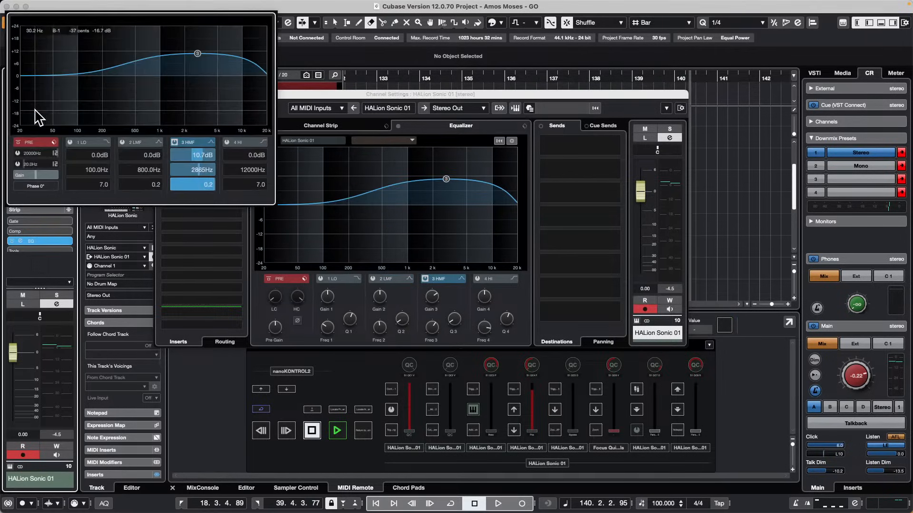
{"action": "right_click", "coordinate": [134, 90]}
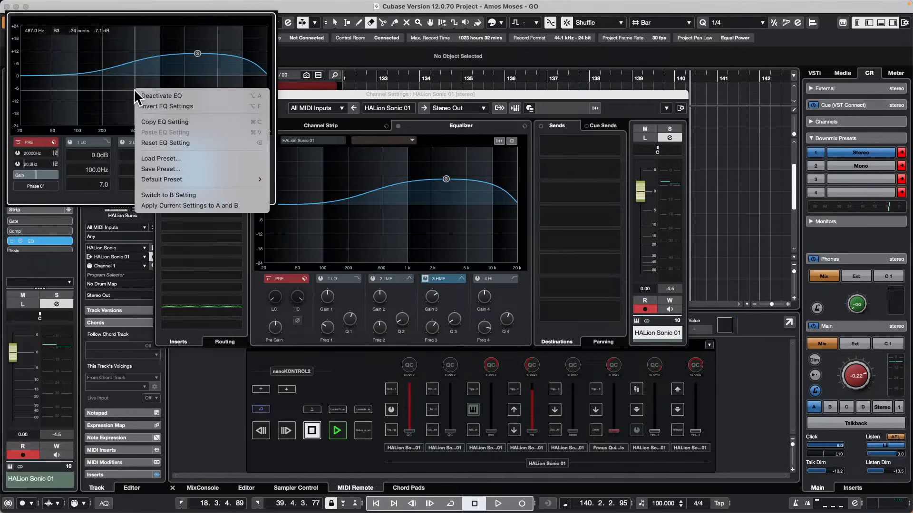
{"action": "left_click", "coordinate": [104, 112]}
{"action": "left_click", "coordinate": [388, 92]}
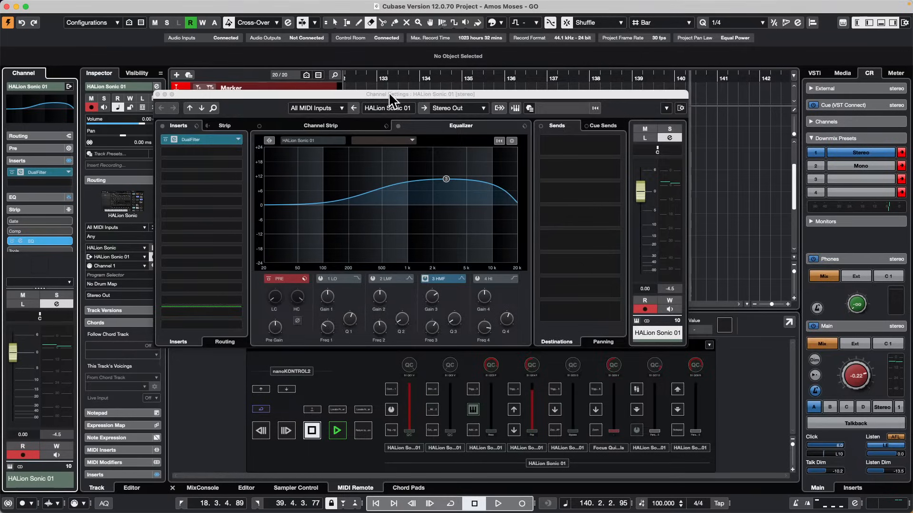
{"action": "left_click_drag", "start_coordinate": [389, 92], "coordinate": [525, 107]}
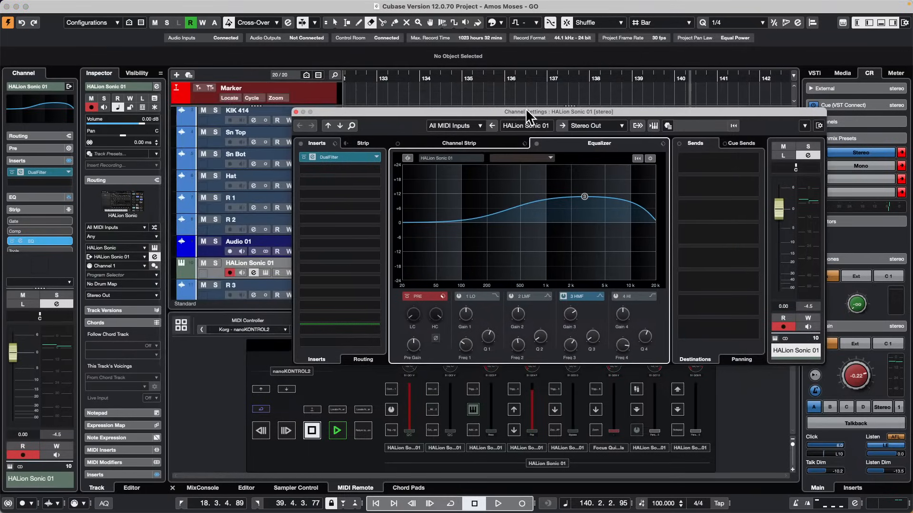
{"action": "left_click", "coordinate": [296, 112]}
{"action": "left_click", "coordinate": [37, 115]}
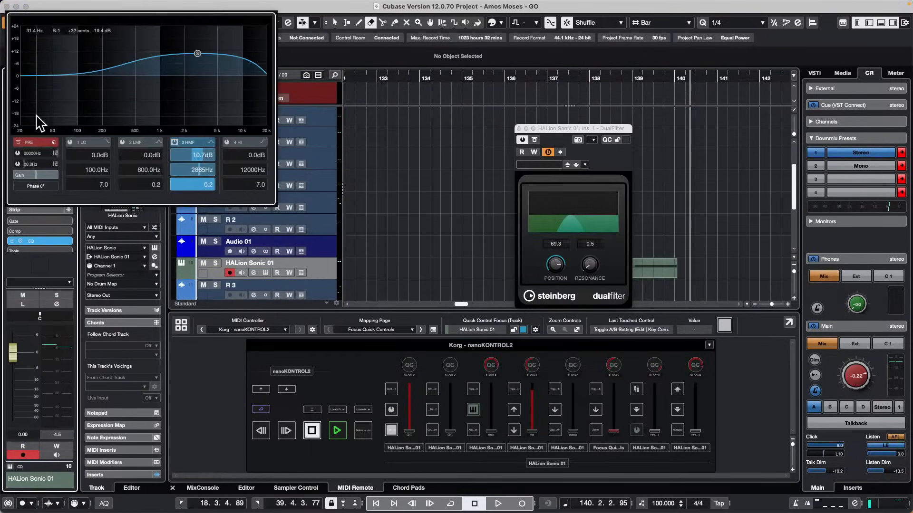
{"action": "left_click", "coordinate": [16, 6]}
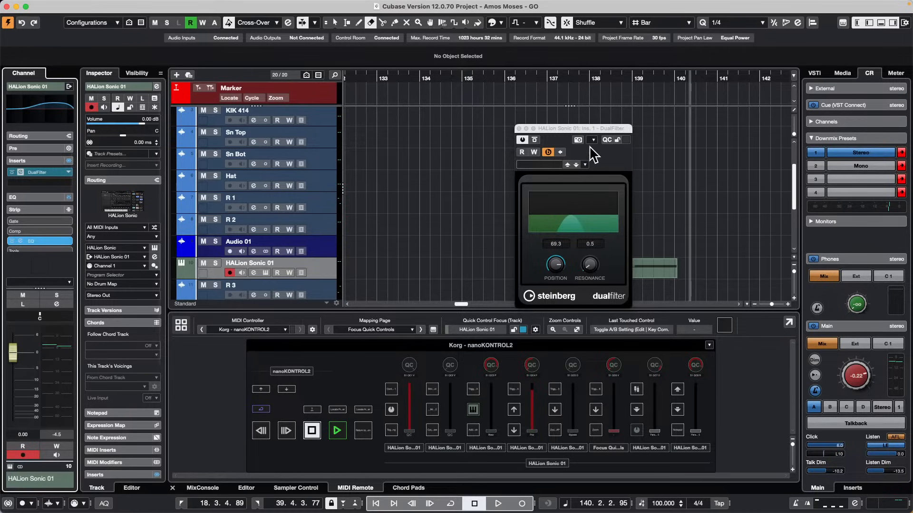
Select the Sn Top track and toggle its solo state on and off.
{"action": "left_click", "coordinate": [520, 127]}
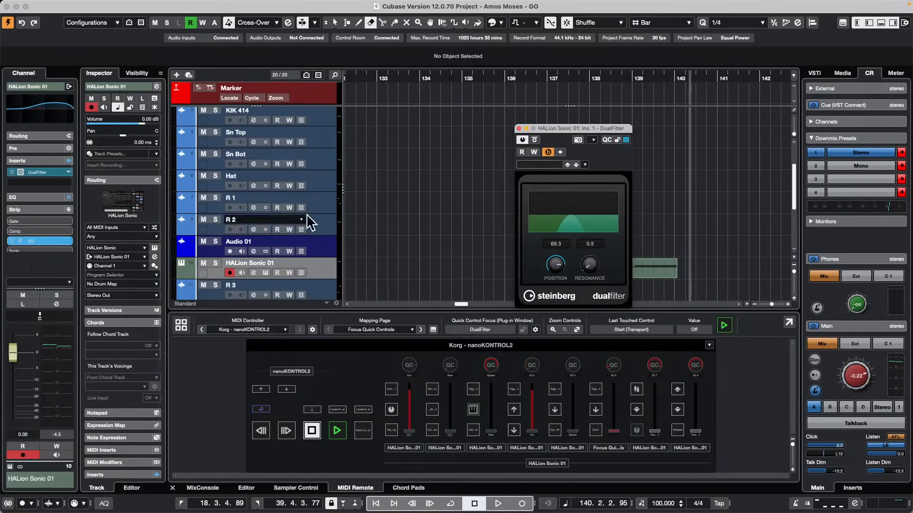
{"action": "left_click", "coordinate": [314, 161]}
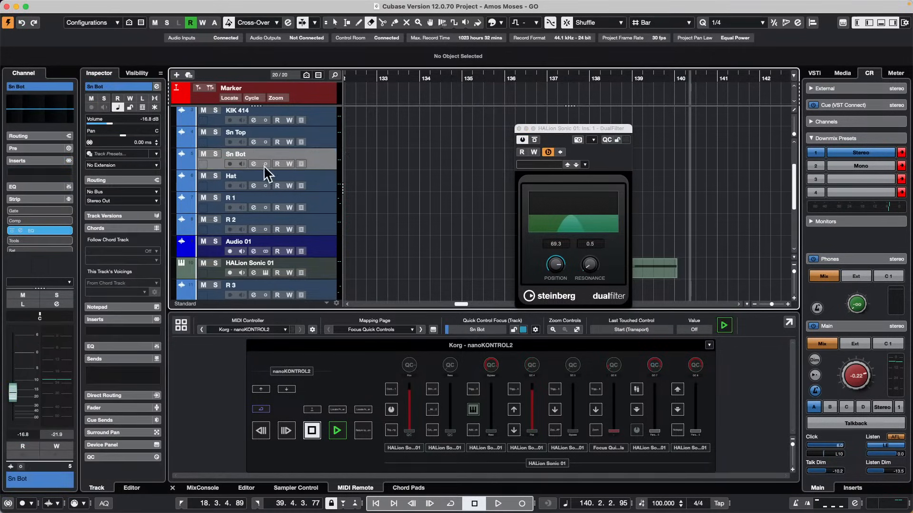
{"action": "left_click", "coordinate": [214, 132]}
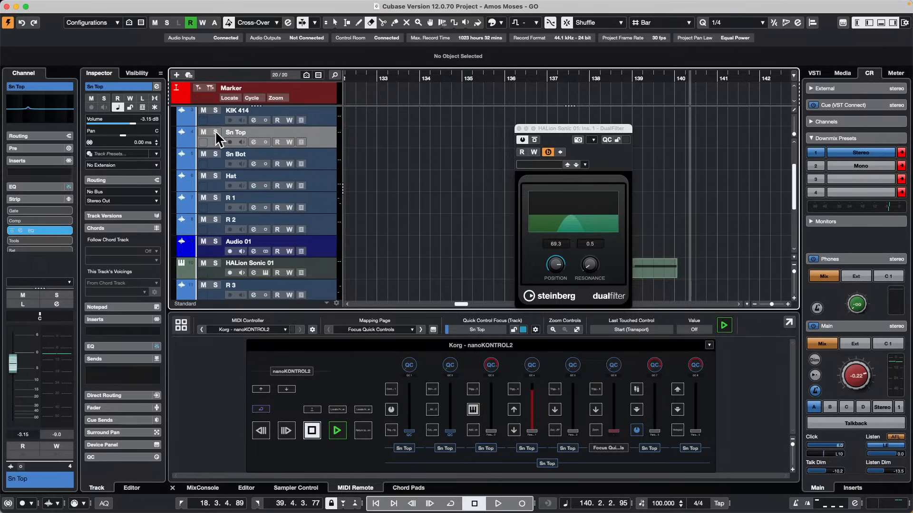
{"action": "left_click", "coordinate": [216, 132]}
{"action": "left_click", "coordinate": [216, 132]}
{"action": "left_click", "coordinate": [217, 130]}
{"action": "left_click", "coordinate": [218, 132]}
{"action": "left_click", "coordinate": [217, 132]}
{"action": "left_click", "coordinate": [218, 133]}
Extend the track selection from Sn Top through Hat and try to set solo defeat on them together.
{"action": "left_click", "coordinate": [324, 183], "text": "shift"}
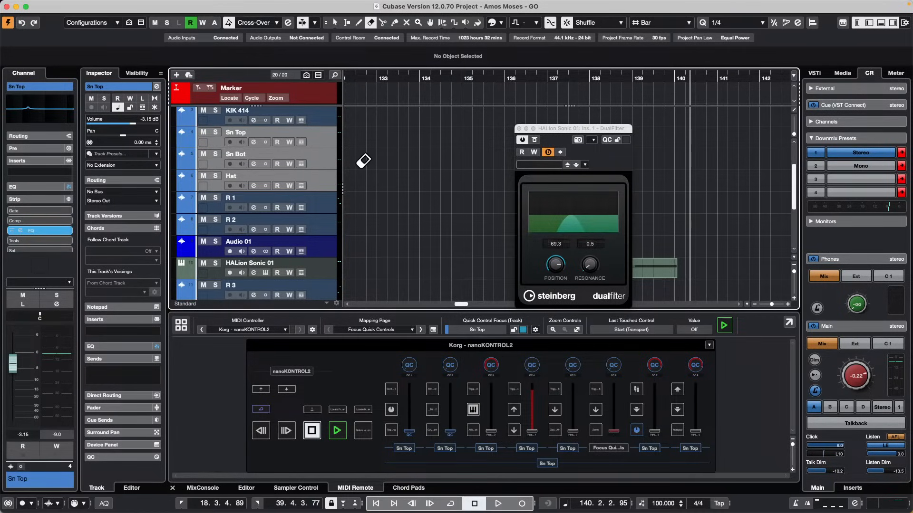
{"action": "left_click", "coordinate": [214, 132], "text": "alt"}
{"action": "left_click", "coordinate": [212, 130], "text": "alt"}
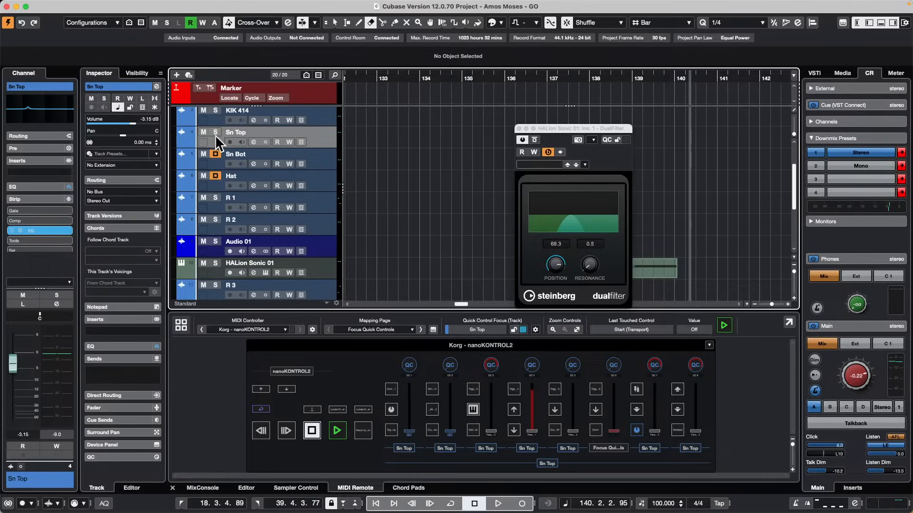
Reselect the tracks Sn Top through Hat and enable solo defeat on Sn Top.
{"action": "left_click", "coordinate": [324, 184]}
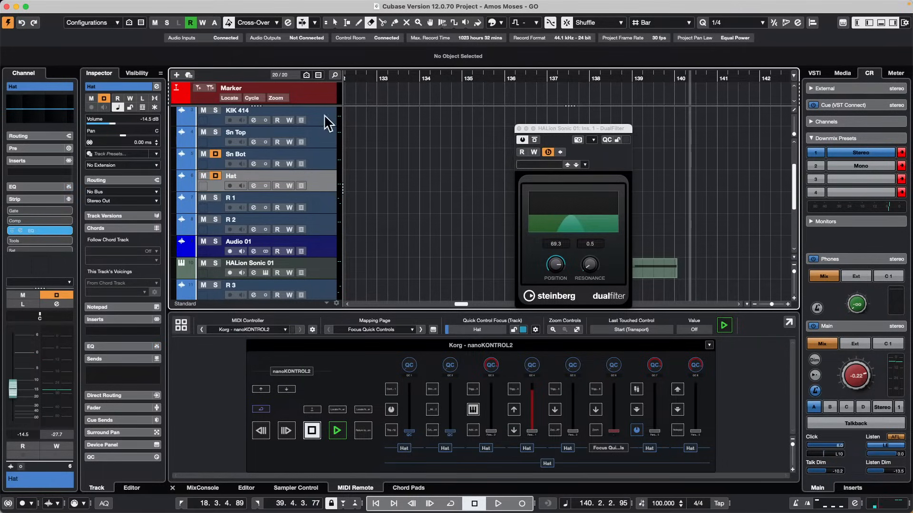
{"action": "left_click", "coordinate": [285, 135], "text": "shift"}
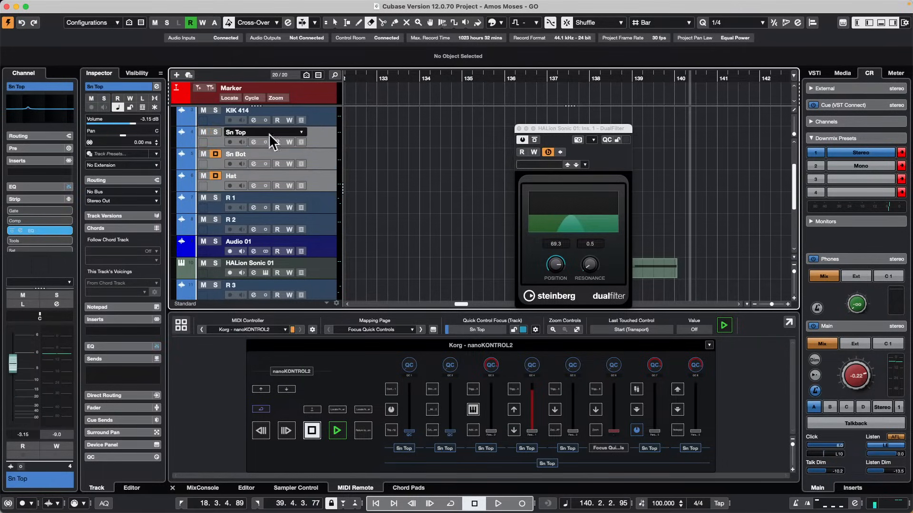
{"action": "left_click", "coordinate": [214, 132]}
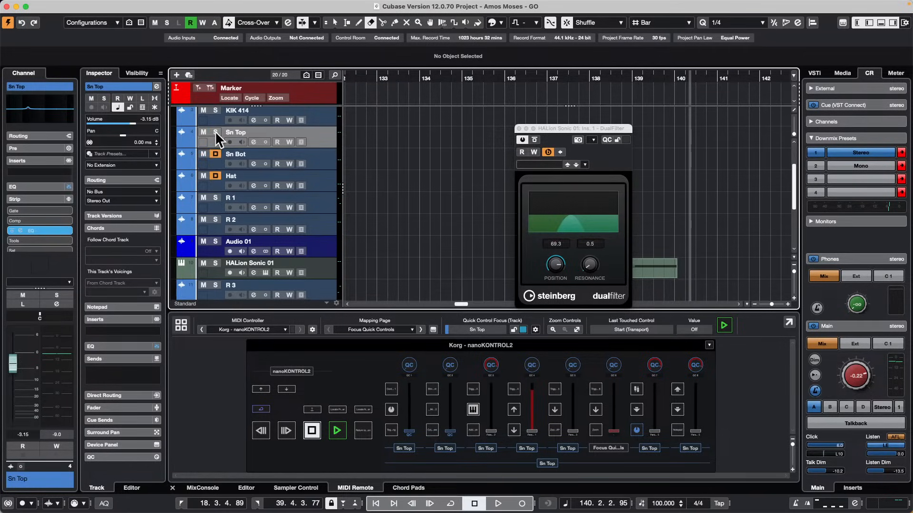
{"action": "left_click", "coordinate": [215, 131]}
{"action": "left_click", "coordinate": [215, 131]}
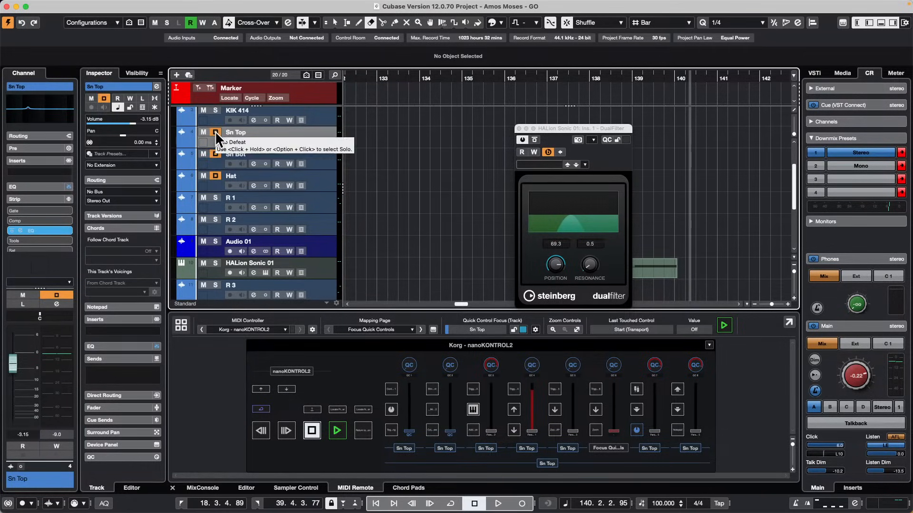
{"action": "left_click", "coordinate": [214, 131]}
{"action": "left_click", "coordinate": [214, 131]}
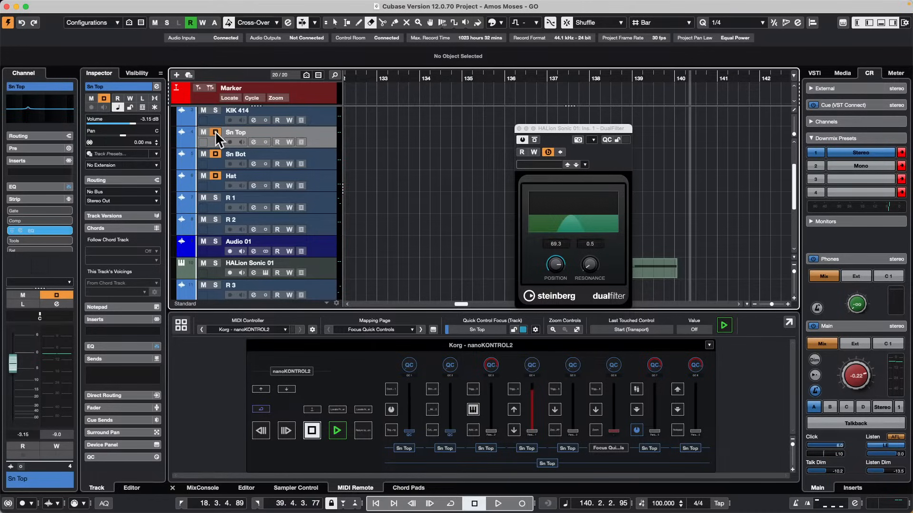
Turn off solo defeat on the Hat, Sn Bot and Sn Top tracks while all three are selected.
{"action": "left_click", "coordinate": [331, 189], "text": "shift"}
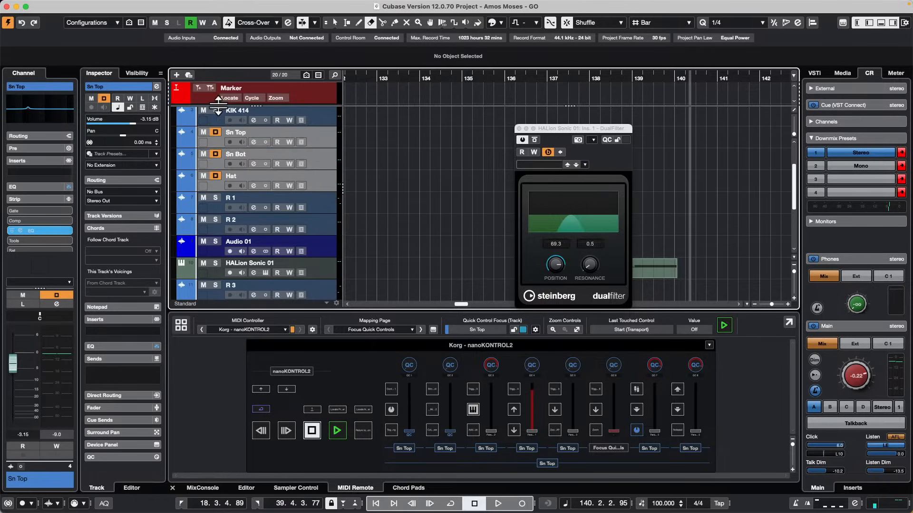
{"action": "left_click", "coordinate": [215, 175], "text": "alt"}
{"action": "left_click", "coordinate": [215, 152], "text": "alt"}
{"action": "left_click", "coordinate": [217, 132], "text": "alt"}
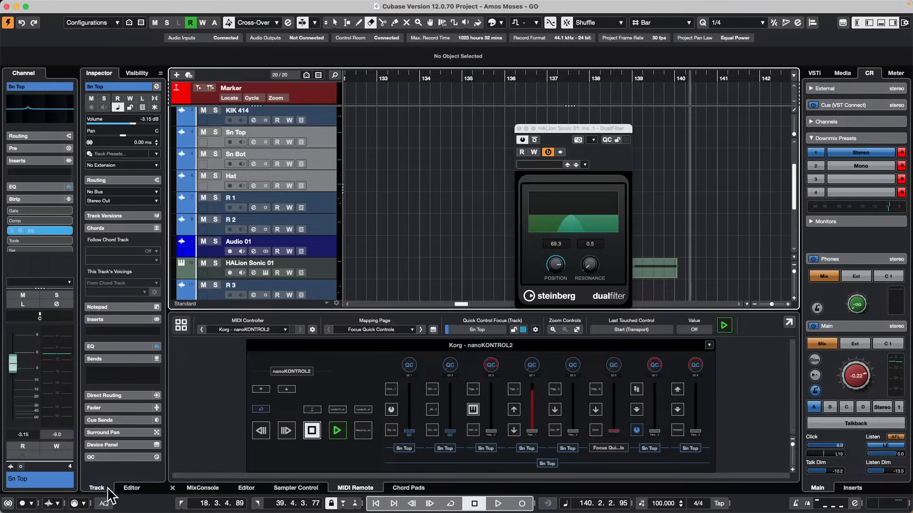
Enable Q-Link in the MixConsole and solo the selected Sn Top, Sn Bot and Hat tracks together.
{"action": "left_click", "coordinate": [204, 489]}
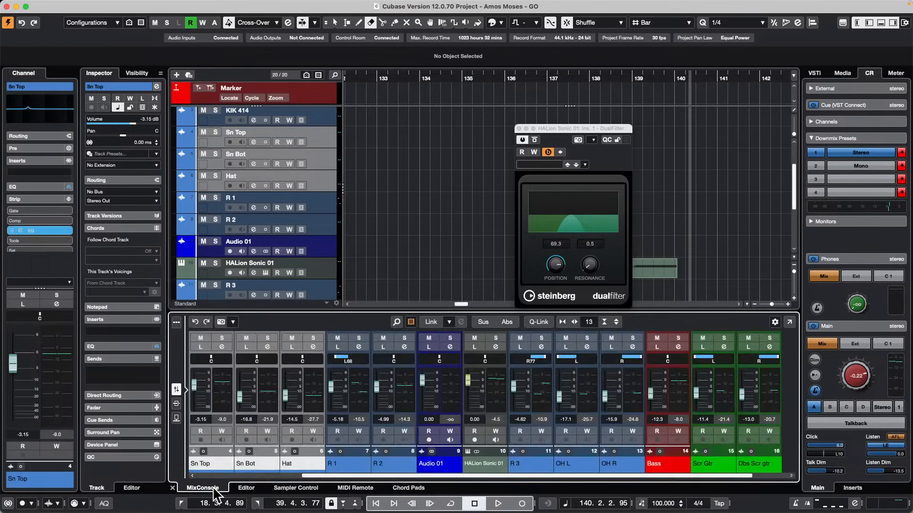
{"action": "left_click", "coordinate": [540, 321]}
{"action": "left_click", "coordinate": [216, 131]}
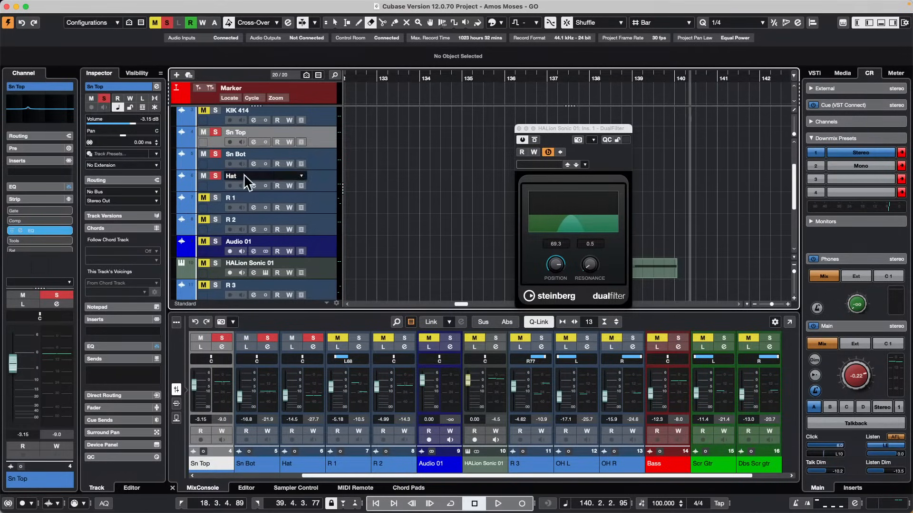
Clear the solo state individually on the Hat, Sn Bot and Sn Top tracks.
{"action": "left_click", "coordinate": [215, 175]}
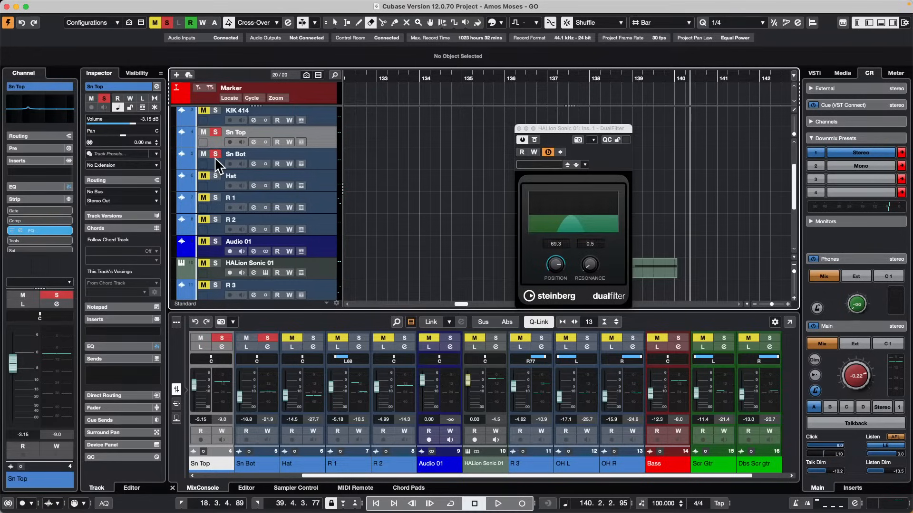
{"action": "left_click", "coordinate": [215, 155]}
{"action": "left_click", "coordinate": [214, 133]}
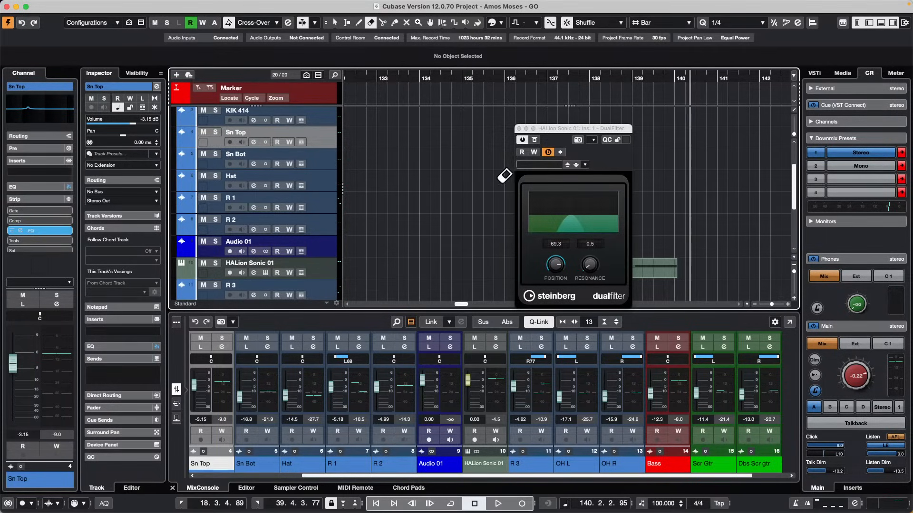
Close the DualFilter plug-in window and revert the project to its previously saved version.
{"action": "scroll", "coordinate": [499, 174], "scroll_direction": "up", "scroll_amount": 2}
{"action": "scroll", "coordinate": [460, 129], "scroll_direction": "up", "scroll_amount": 2}
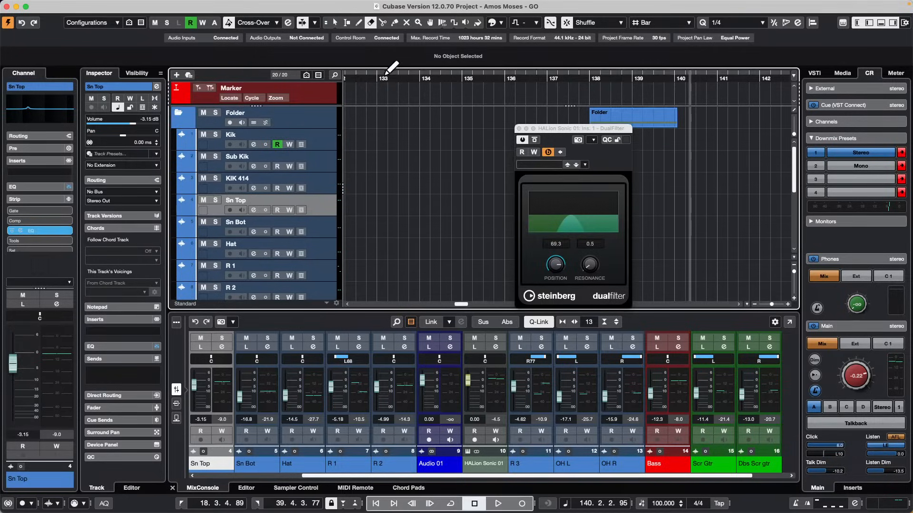
{"action": "left_click_drag", "start_coordinate": [382, 77], "coordinate": [280, 3]}
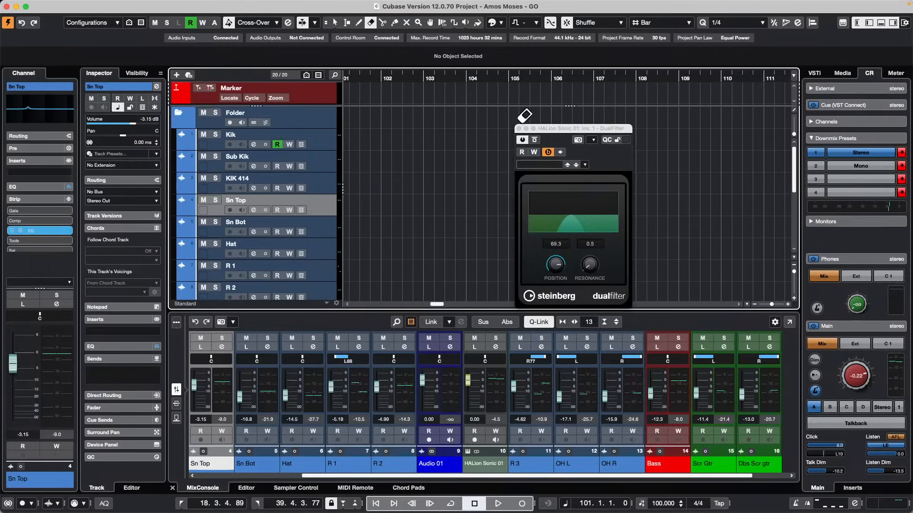
{"action": "left_click", "coordinate": [518, 128]}
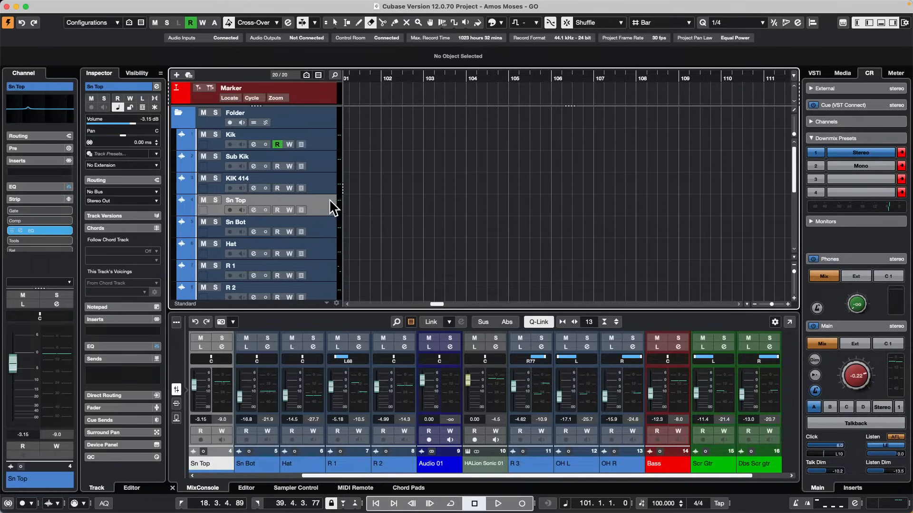
{"action": "left_click", "coordinate": [64, 5]}
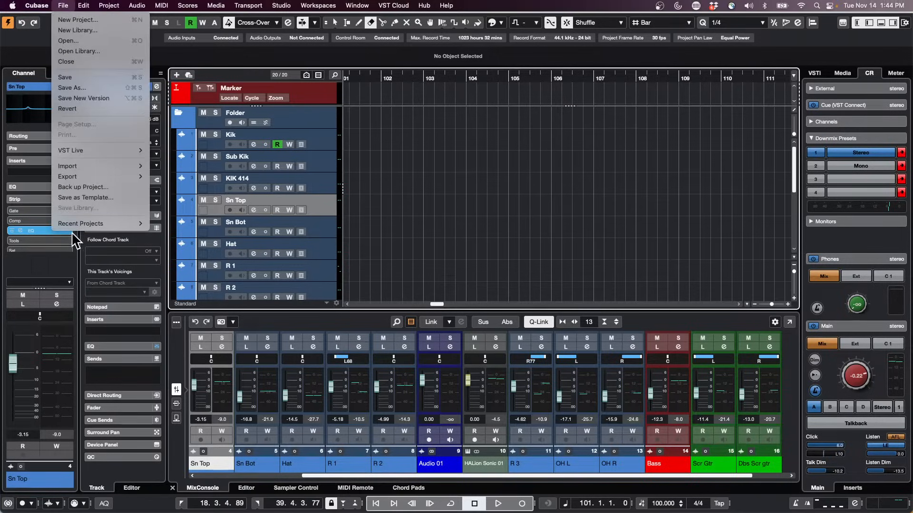
{"action": "left_click", "coordinate": [90, 109]}
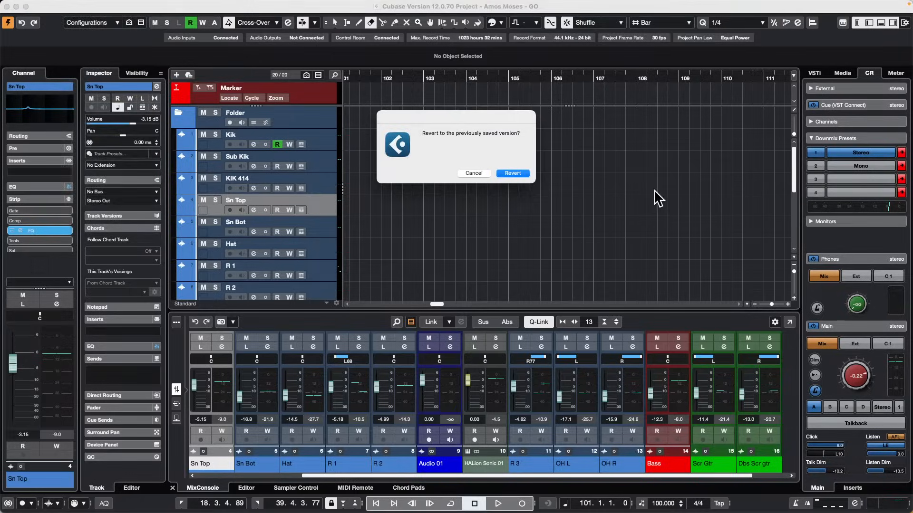
{"action": "left_click", "coordinate": [516, 171]}
{"action": "left_click", "coordinate": [518, 174]}
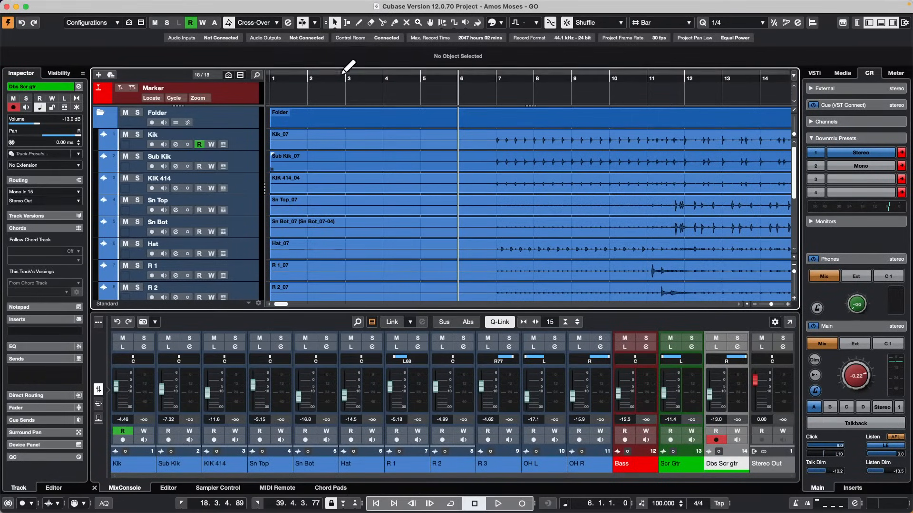
Give the MixConsole zone slightly more height and select all the drum tracks from Kik through OH R.
{"action": "left_click_drag", "start_coordinate": [336, 75], "coordinate": [141, 17]}
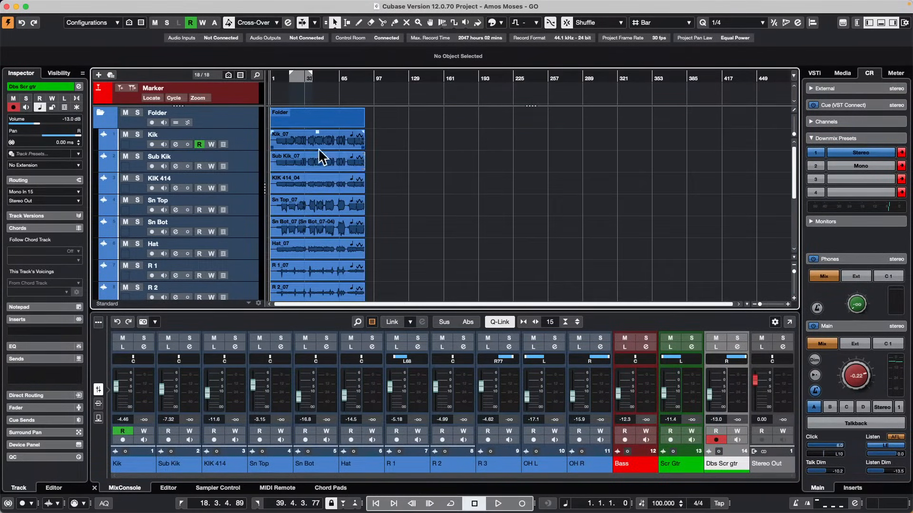
{"action": "scroll", "coordinate": [358, 169], "scroll_direction": "down", "scroll_amount": 1}
{"action": "scroll", "coordinate": [482, 230], "scroll_direction": "down", "scroll_amount": 3}
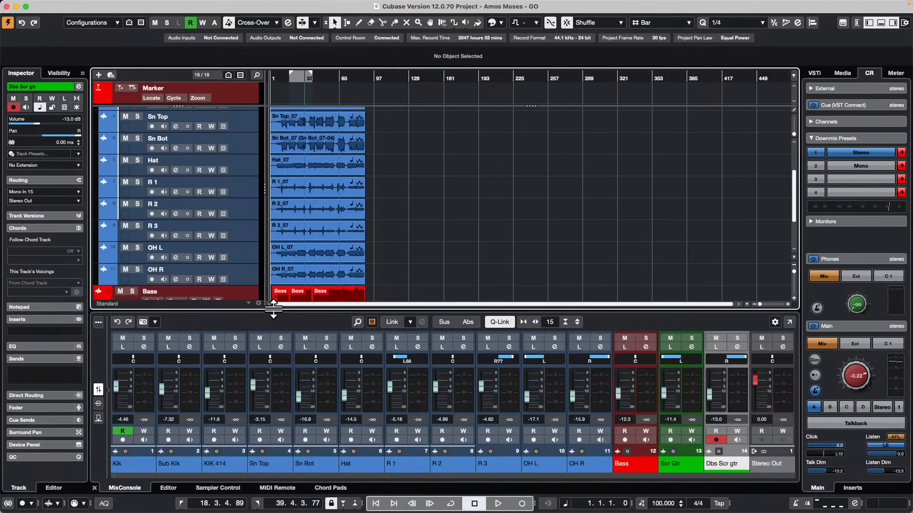
{"action": "left_click_drag", "start_coordinate": [277, 313], "coordinate": [277, 301]}
{"action": "scroll", "coordinate": [197, 183], "scroll_direction": "down", "scroll_amount": 5}
{"action": "scroll", "coordinate": [196, 178], "scroll_direction": "up", "scroll_amount": 2}
{"action": "scroll", "coordinate": [195, 177], "scroll_direction": "up", "scroll_amount": 5}
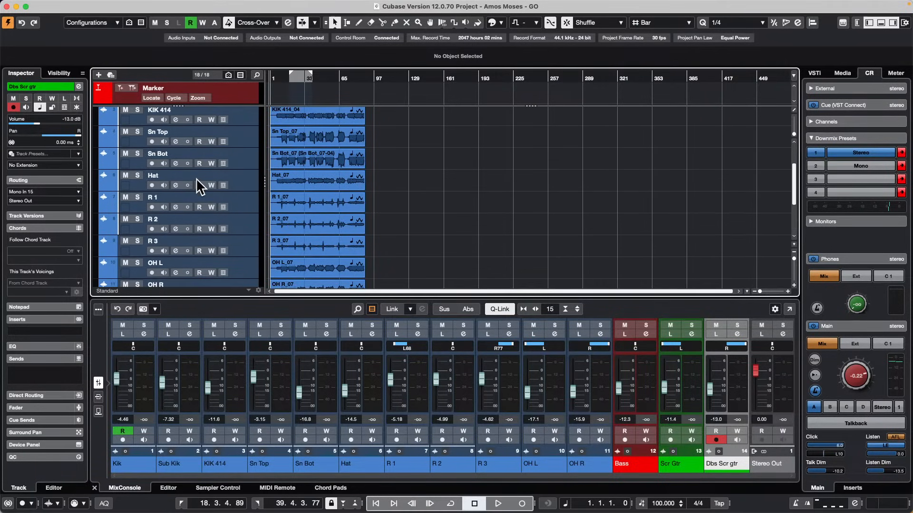
{"action": "scroll", "coordinate": [240, 142], "scroll_direction": "up", "scroll_amount": 3}
{"action": "left_click", "coordinate": [256, 141]}
{"action": "scroll", "coordinate": [246, 147], "scroll_direction": "down", "scroll_amount": 5}
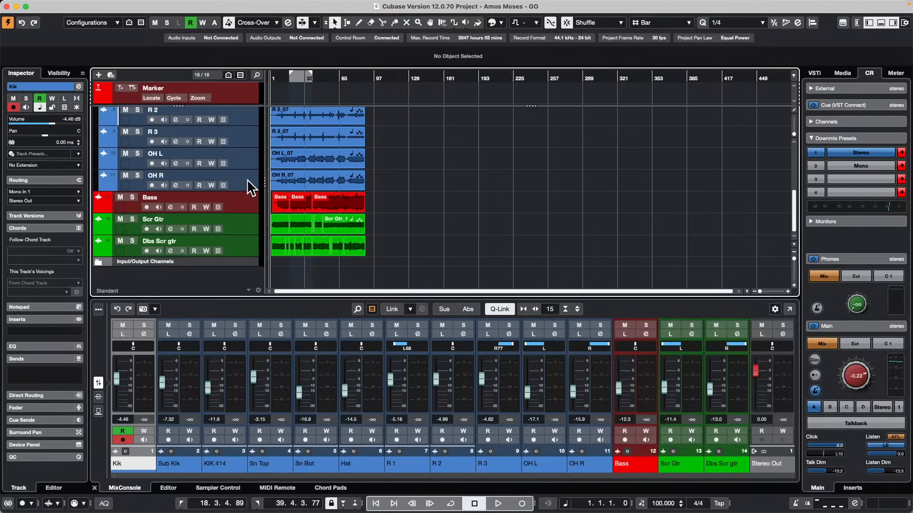
{"action": "left_click", "coordinate": [246, 180], "text": "shift"}
Save the selected drum tracks together as a multi-track preset named vxla.
{"action": "right_click", "coordinate": [246, 180]}
{"action": "mouse_move", "coordinate": [244, 184]}
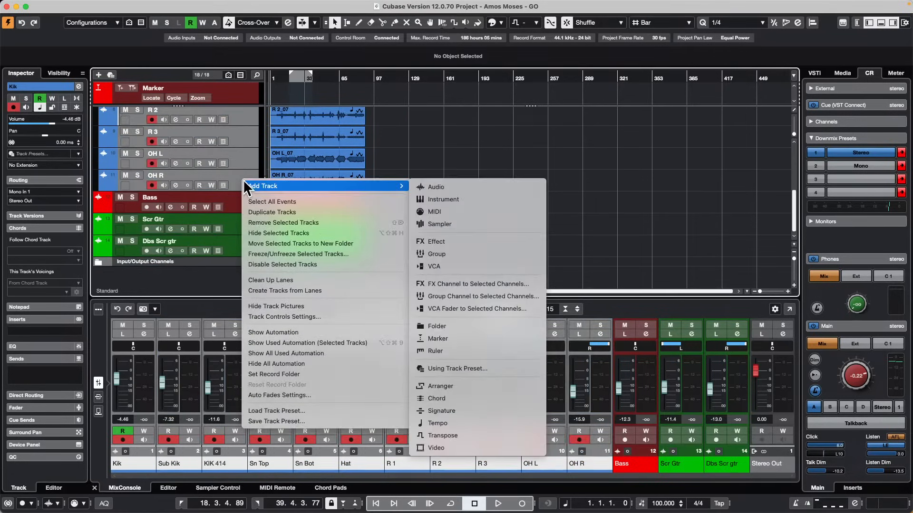
{"action": "left_click", "coordinate": [317, 418]}
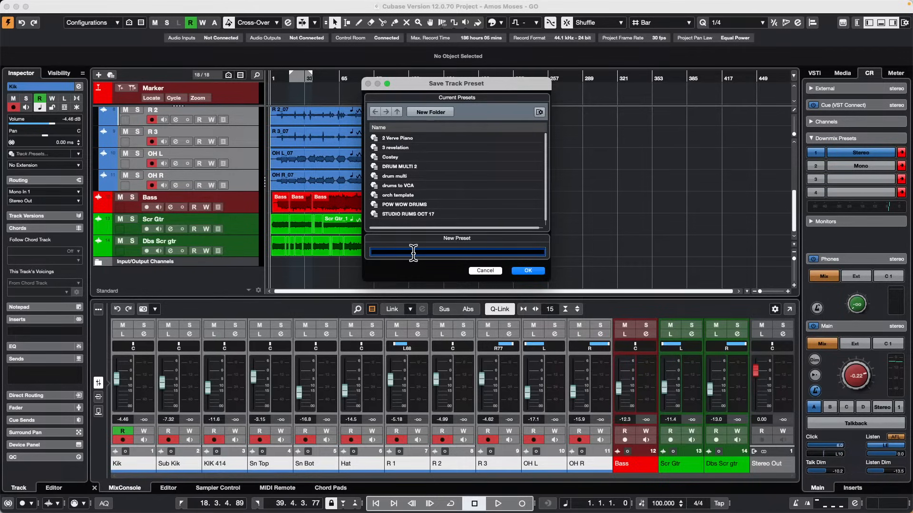
{"action": "type", "text": "vxla"}
{"action": "left_click", "coordinate": [541, 271]}
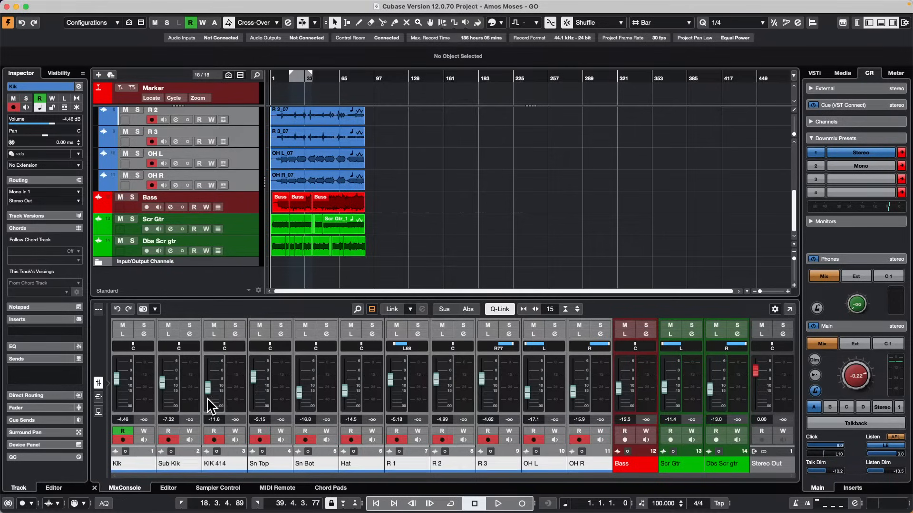
With Q-Link active, add an EQ cut between 500 Hz and 1 kHz from KIK 414 and a boost near 100 Hz from Sub Kik.
{"action": "left_click", "coordinate": [235, 335]}
{"action": "left_click_drag", "start_coordinate": [525, 224], "coordinate": [533, 249]}
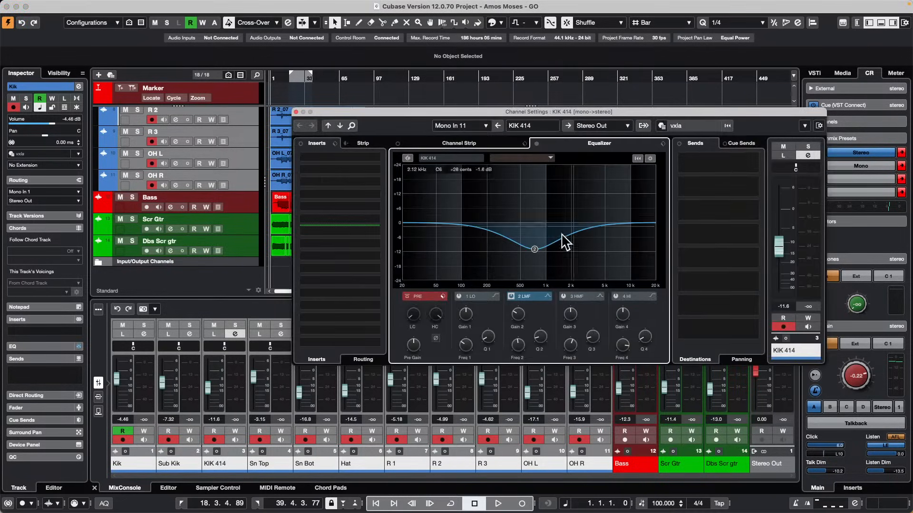
{"action": "left_click", "coordinate": [189, 334]}
{"action": "left_click_drag", "start_coordinate": [472, 231], "coordinate": [461, 191]}
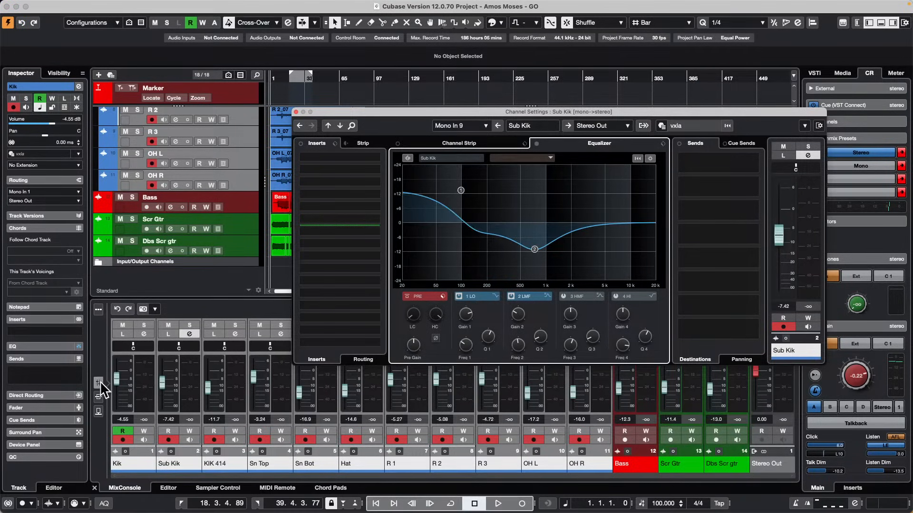
Check the linked EQ on Kik, raise the linked drum faders so Sub Kik sits at 1.84 dB, and close the channel settings.
{"action": "left_click", "coordinate": [144, 335]}
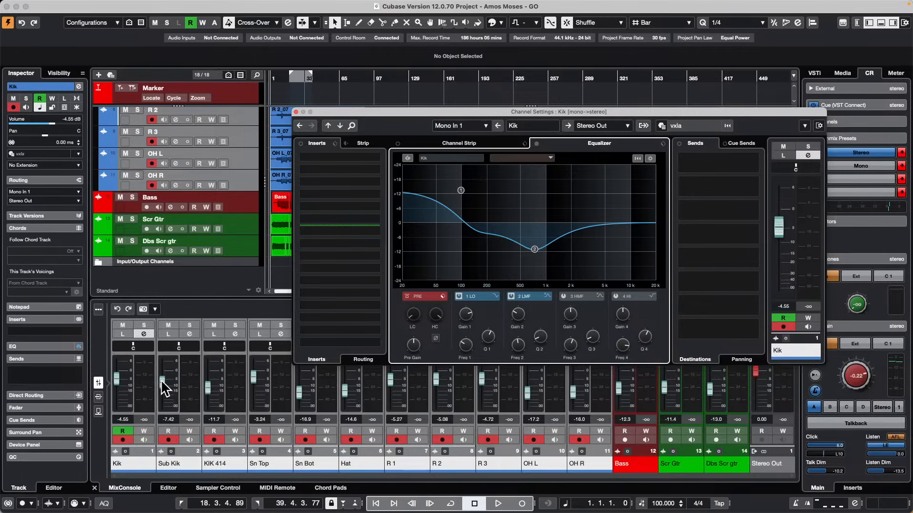
{"action": "left_click_drag", "start_coordinate": [162, 382], "coordinate": [173, 344]}
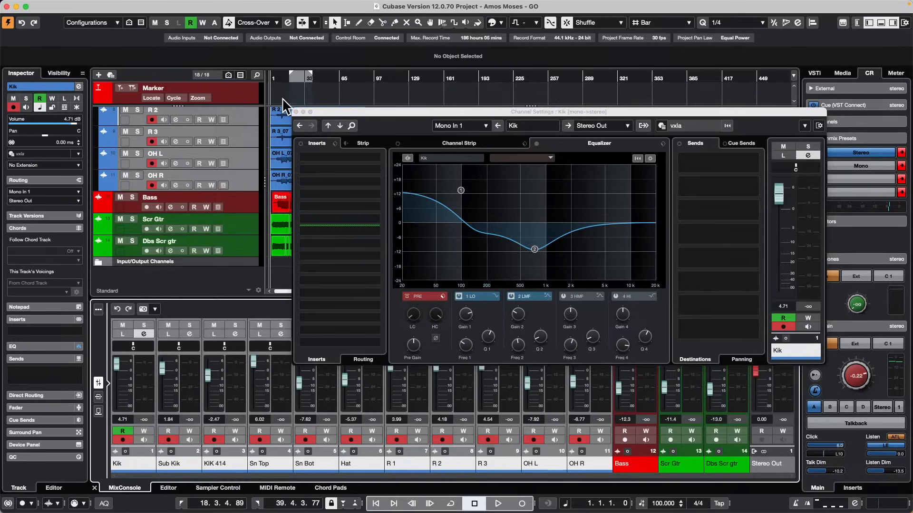
{"action": "left_click", "coordinate": [296, 111]}
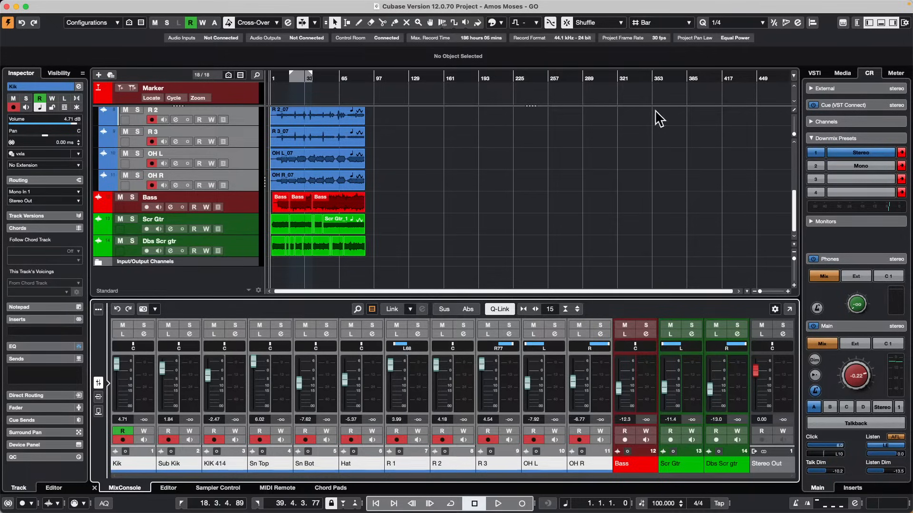
Show the channel strip beside the Inspector, expand its Pre section, and flip the phase of Sn Bot to 180°.
{"action": "left_click", "coordinate": [857, 23]}
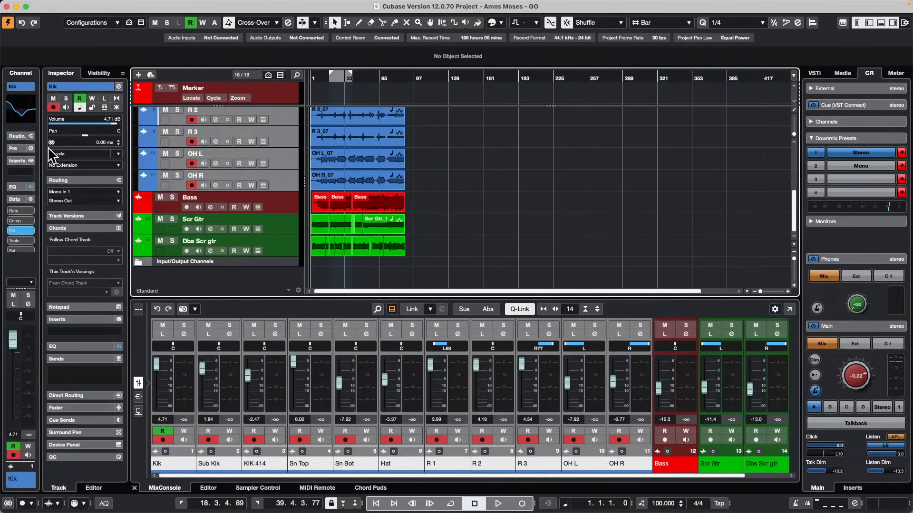
{"action": "left_click", "coordinate": [18, 148]}
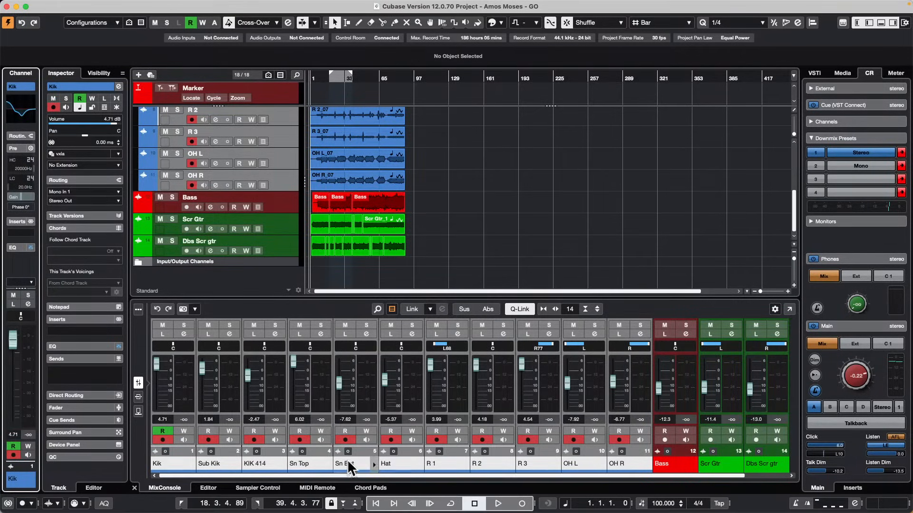
{"action": "left_click", "coordinate": [372, 386]}
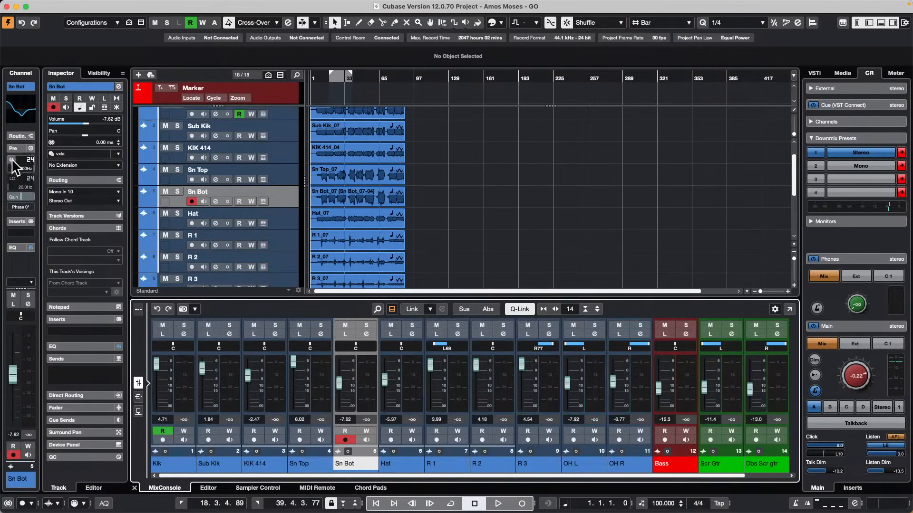
{"action": "left_click", "coordinate": [21, 207]}
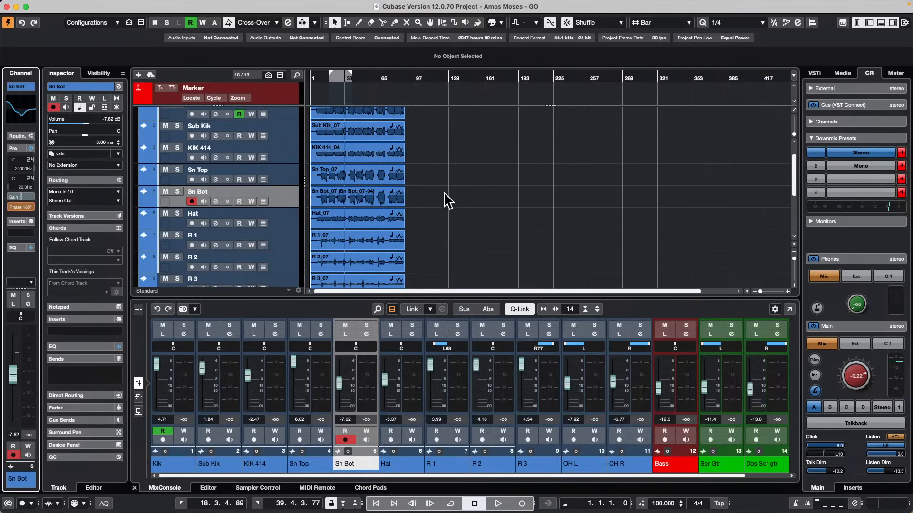
Browse the user track presets for multi-track presets in the media browser and select vxla.
{"action": "left_click", "coordinate": [564, 217]}
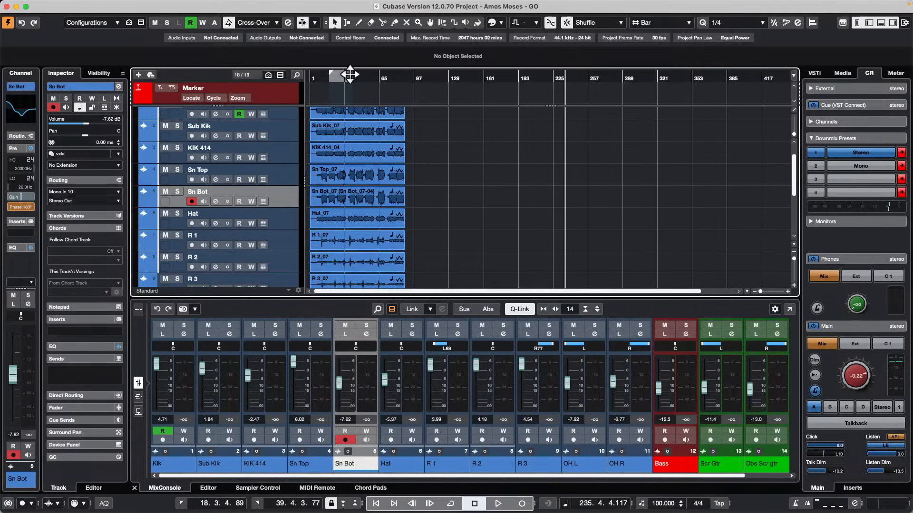
{"action": "scroll", "coordinate": [537, 133], "scroll_direction": "up", "scroll_amount": 1}
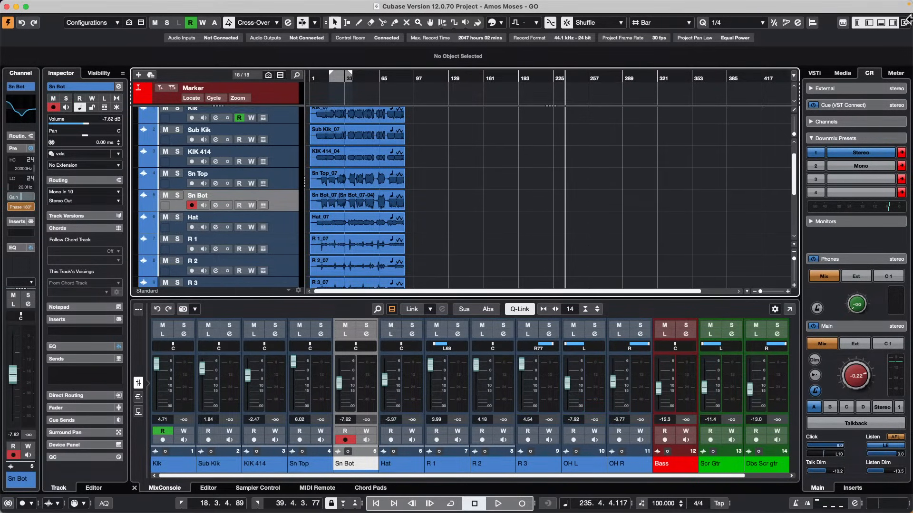
{"action": "left_click", "coordinate": [846, 74]}
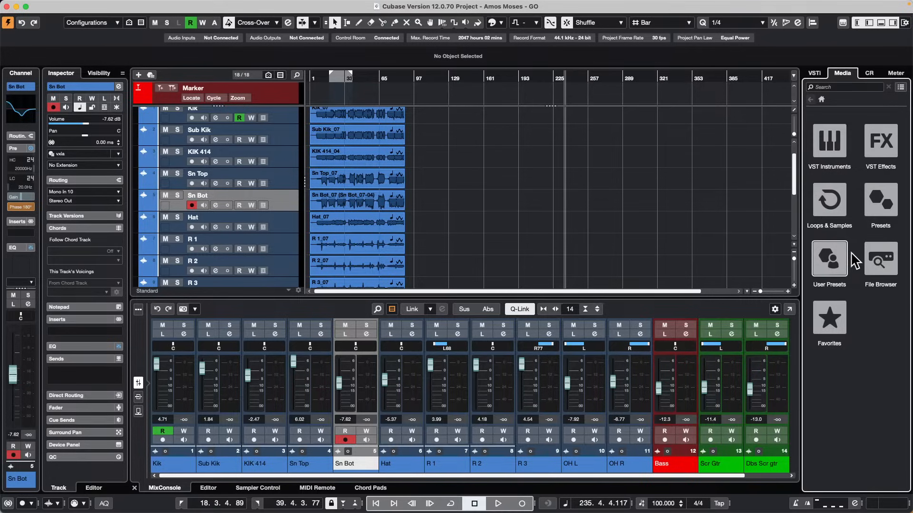
{"action": "left_click", "coordinate": [825, 263]}
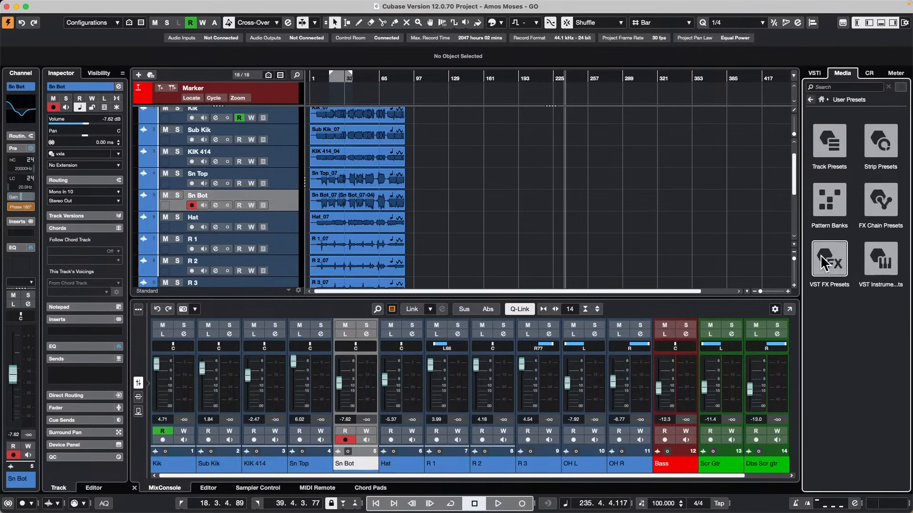
{"action": "left_click", "coordinate": [829, 153]}
{"action": "left_click", "coordinate": [833, 255]}
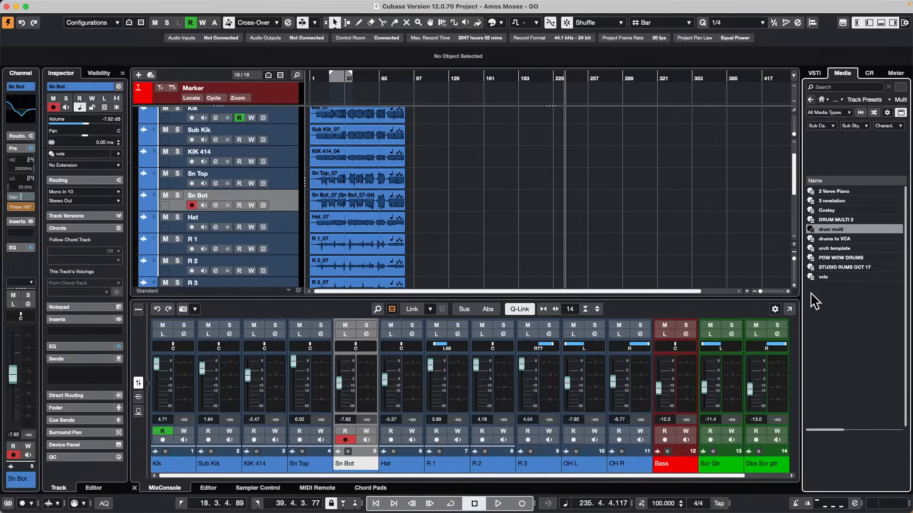
{"action": "left_click", "coordinate": [818, 278]}
{"action": "mouse_move", "coordinate": [820, 285]}
{"action": "left_mouse_down"}
{"action": "mouse_move", "coordinate": [255, 195]}
{"action": "mouse_move", "coordinate": [313, 223]}
{"action": "mouse_move", "coordinate": [464, 253]}
{"action": "mouse_move", "coordinate": [819, 269]}
{"action": "left_mouse_up"}
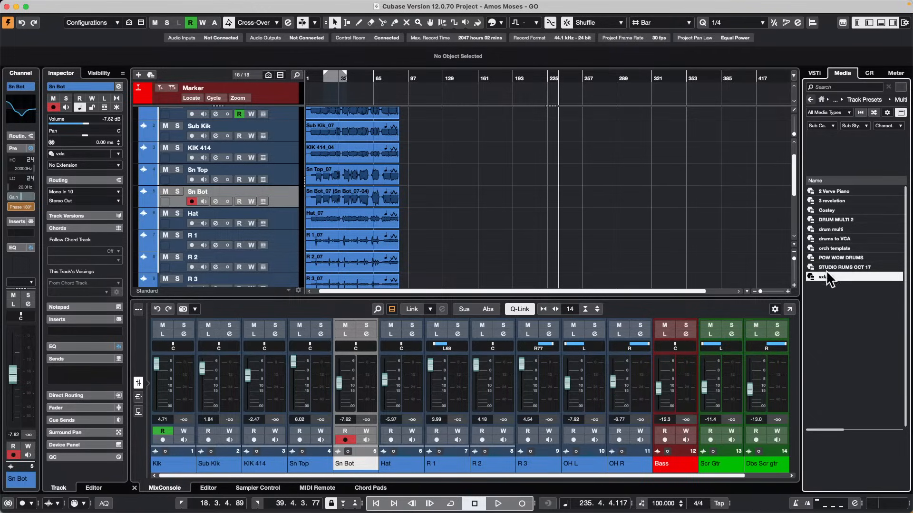
Create a new empty project and make it the active one.
{"action": "left_click", "coordinate": [64, 5]}
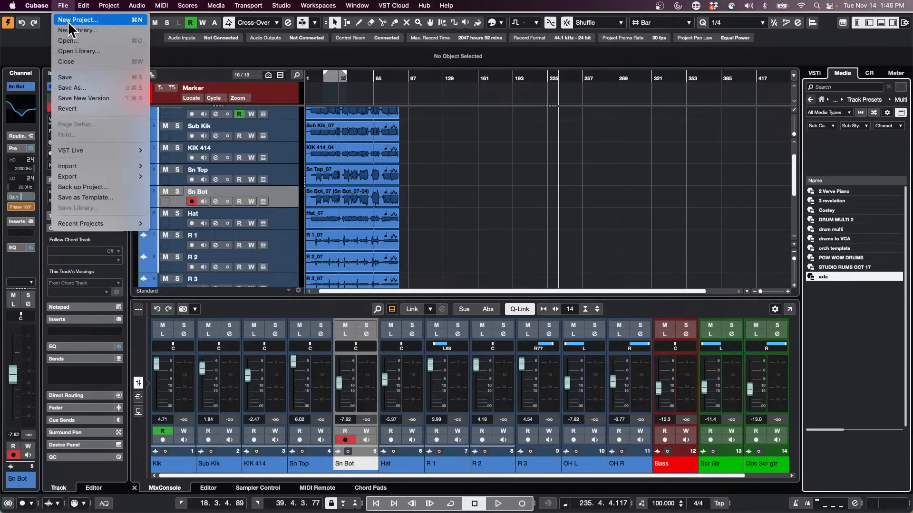
{"action": "left_click", "coordinate": [67, 19]}
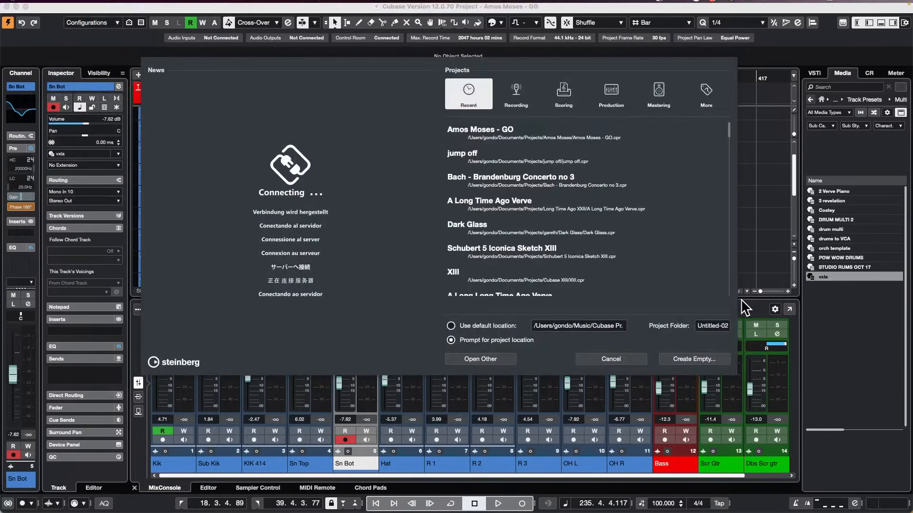
{"action": "left_click", "coordinate": [703, 358]}
{"action": "left_click", "coordinate": [686, 319]}
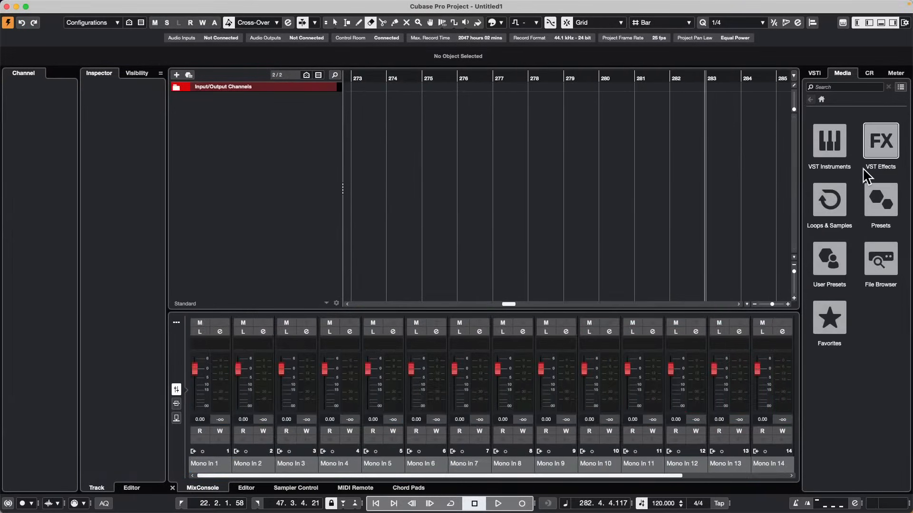
Add the drum tracks to the empty project from the vxla multi-track user preset and bring their channels into view in the MixConsole.
{"action": "left_click", "coordinate": [834, 268]}
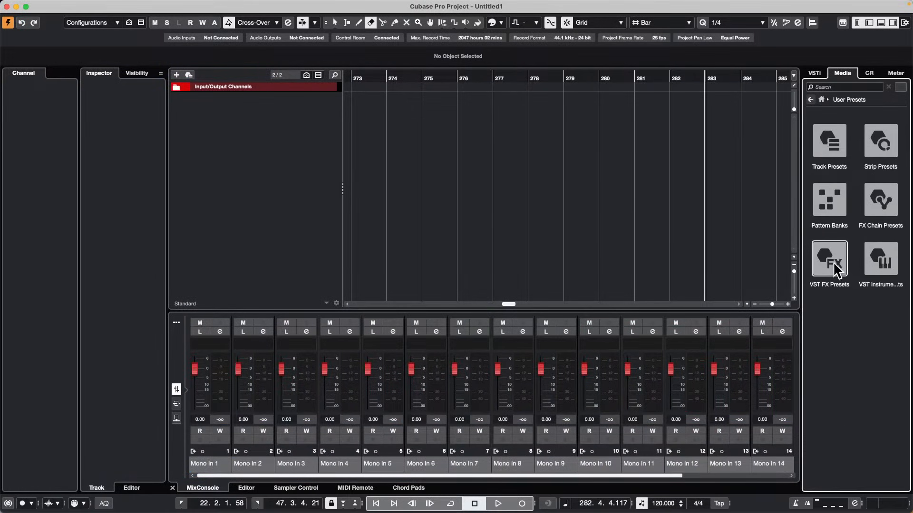
{"action": "left_click", "coordinate": [842, 130]}
{"action": "left_click", "coordinate": [840, 257]}
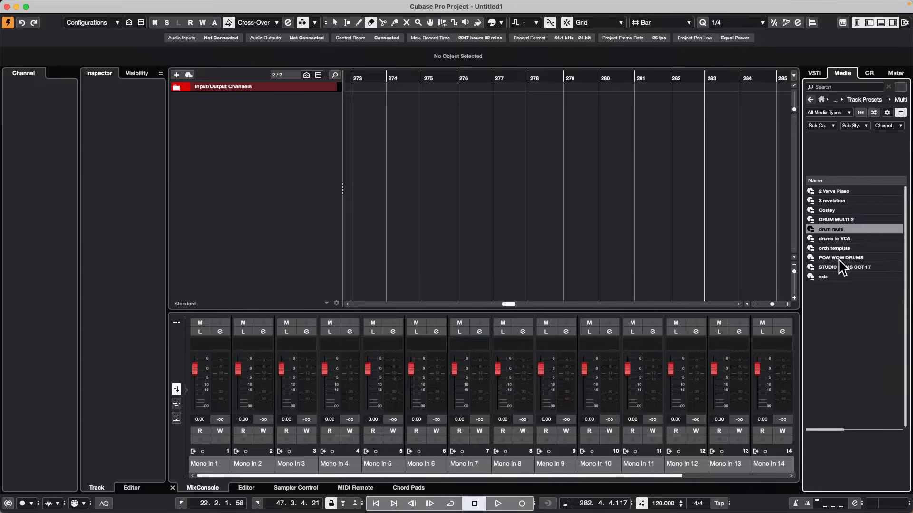
{"action": "left_click_drag", "start_coordinate": [832, 276], "coordinate": [206, 114]}
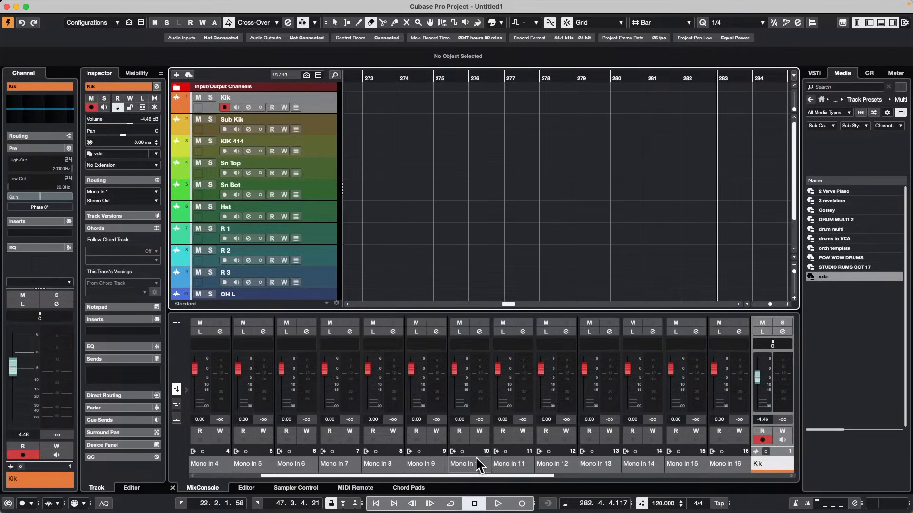
{"action": "left_click_drag", "start_coordinate": [459, 476], "coordinate": [702, 452]}
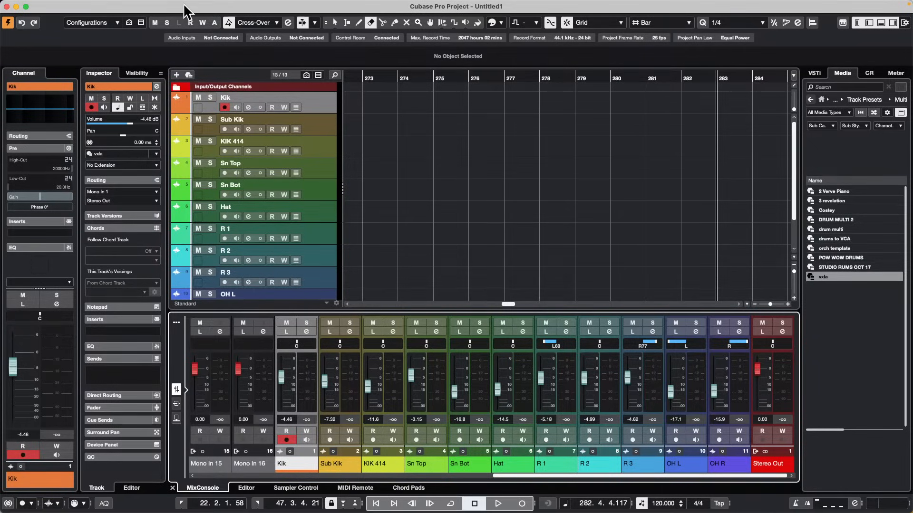
Open the video export settings, review the options for rendering a new video file, and close the dialog.
{"action": "mouse_move", "coordinate": [138, 2]}
{"action": "left_click", "coordinate": [64, 6]}
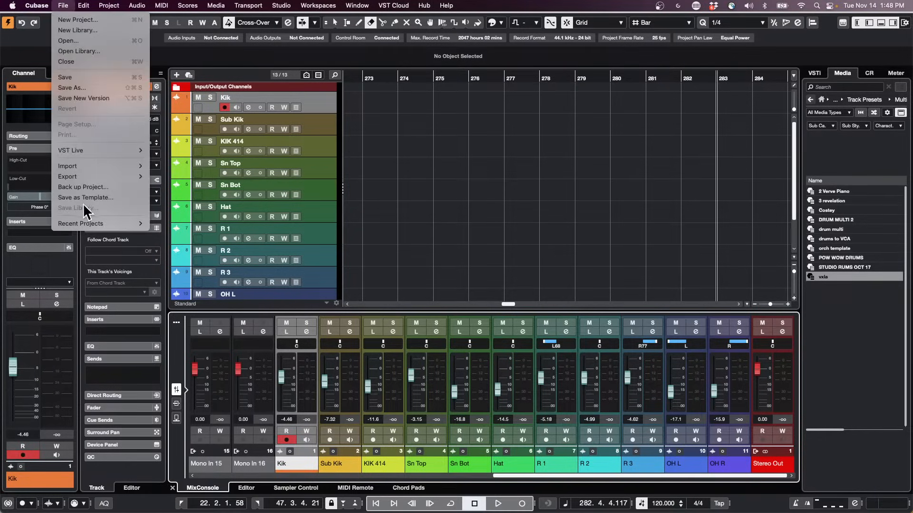
{"action": "mouse_move", "coordinate": [95, 175]}
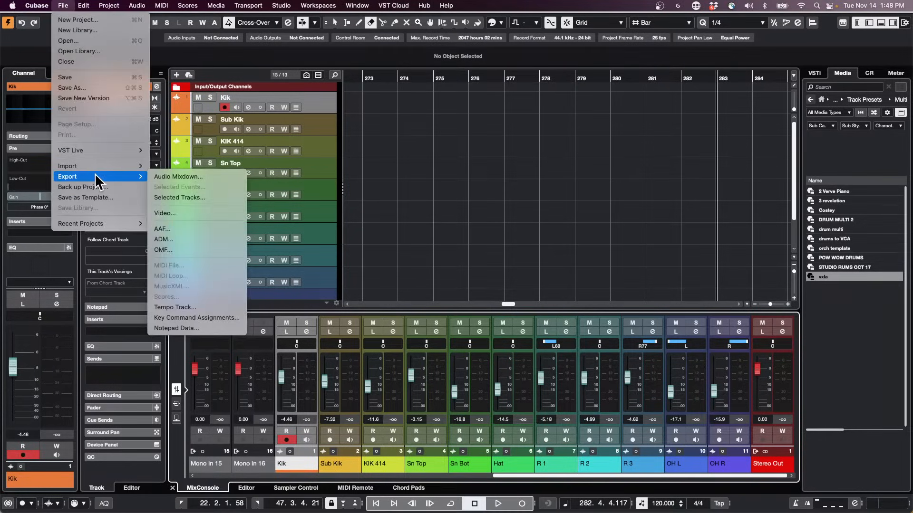
{"action": "left_click", "coordinate": [180, 212]}
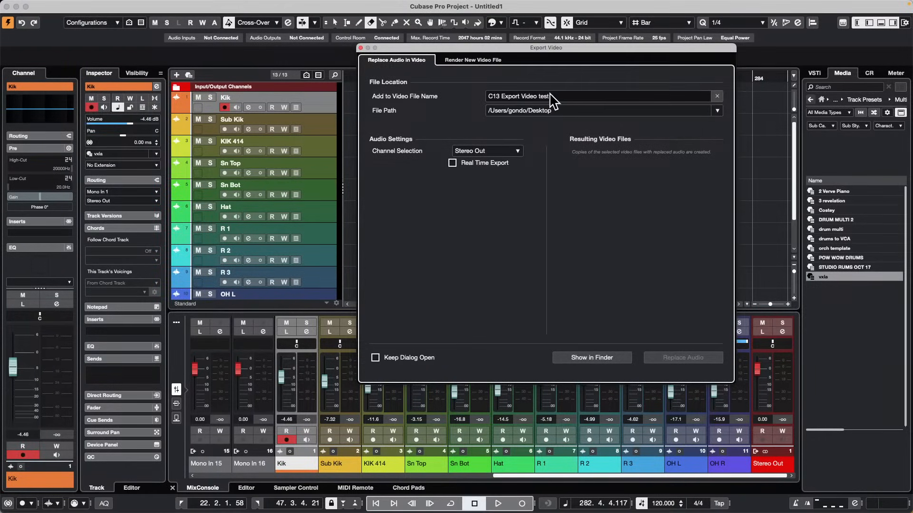
{"action": "left_click", "coordinate": [480, 61]}
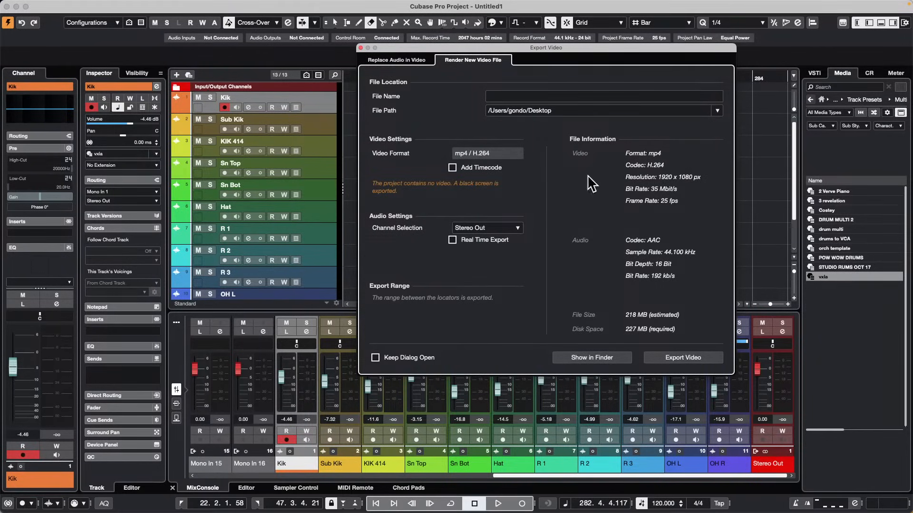
{"action": "left_click", "coordinate": [360, 48]}
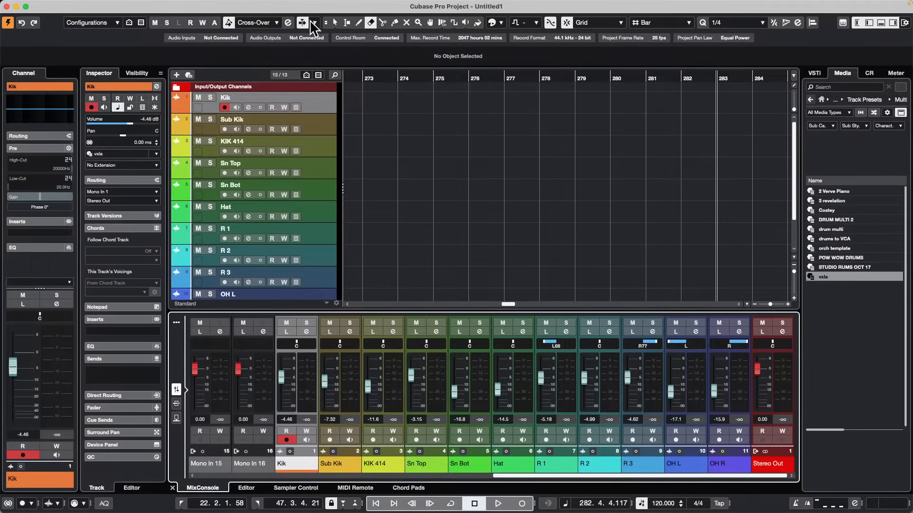
Open the full MixConsole for the untitled project and enable the Routing, Pre and Inserts racks in its window layout, keeping EQ shown.
{"action": "key", "text": "ctrl+Up"}
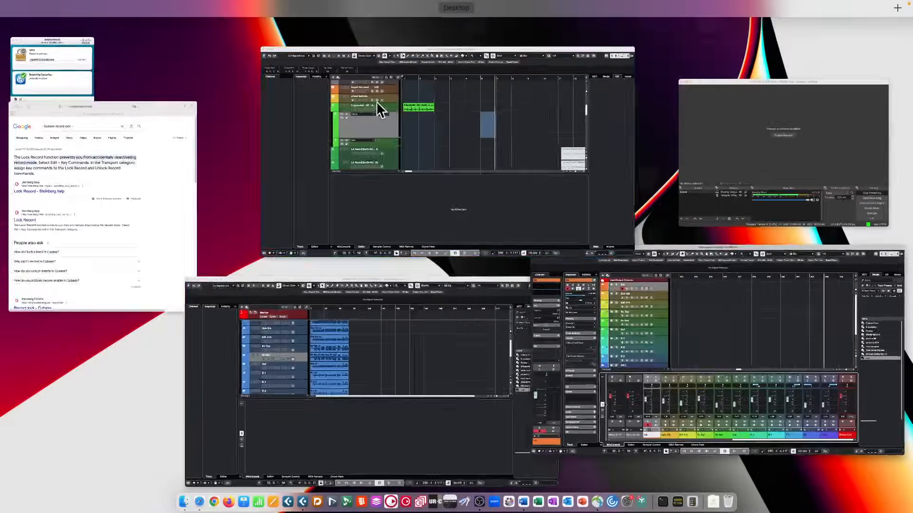
{"action": "left_click", "coordinate": [378, 109]}
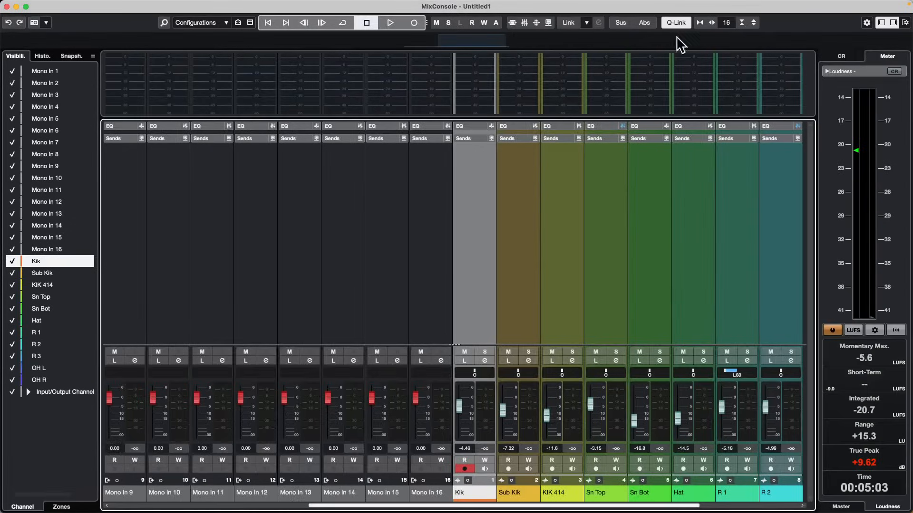
{"action": "left_click", "coordinate": [220, 24]}
{"action": "left_click", "coordinate": [814, 26]}
{"action": "left_click", "coordinate": [904, 22]}
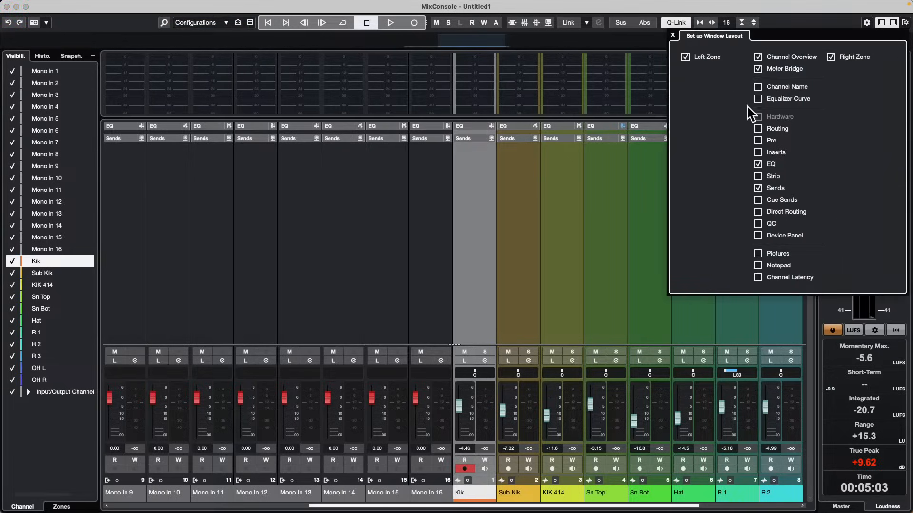
{"action": "left_click", "coordinate": [758, 128]}
{"action": "left_click", "coordinate": [758, 140]}
{"action": "left_click", "coordinate": [758, 152]}
{"action": "left_click", "coordinate": [758, 164]}
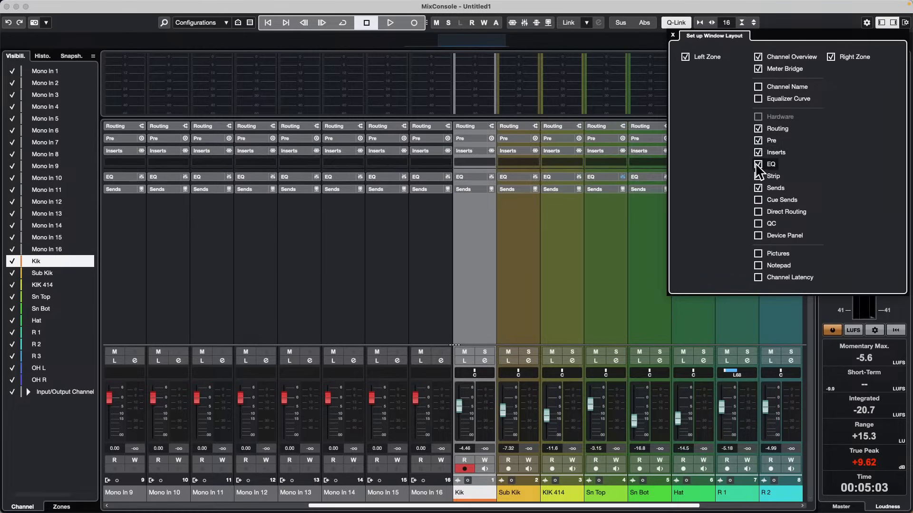
{"action": "left_click", "coordinate": [757, 164]}
Show the Strip, Cue Sends, Direct Routing, QC, Device Panel, Pictures, Notepad and Channel Latency sections and close the layout setup.
{"action": "left_click", "coordinate": [758, 176]}
{"action": "left_click", "coordinate": [757, 199]}
{"action": "left_click", "coordinate": [758, 212]}
{"action": "left_click", "coordinate": [757, 223]}
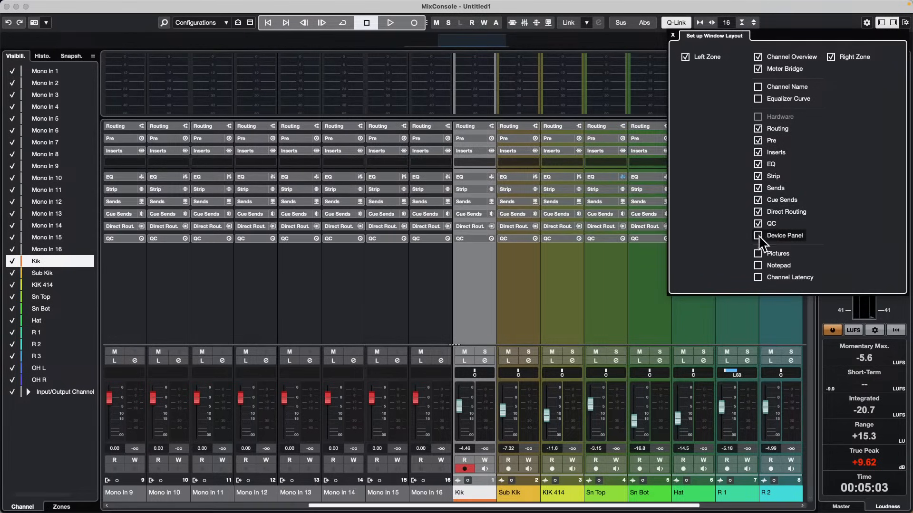
{"action": "left_click", "coordinate": [758, 253]}
{"action": "left_click", "coordinate": [758, 266]}
{"action": "left_click", "coordinate": [757, 277]}
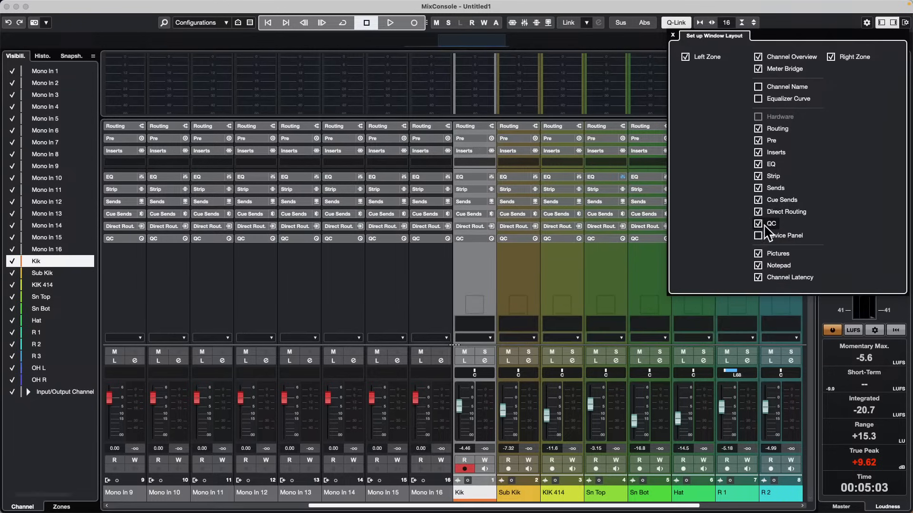
{"action": "left_click", "coordinate": [757, 236]}
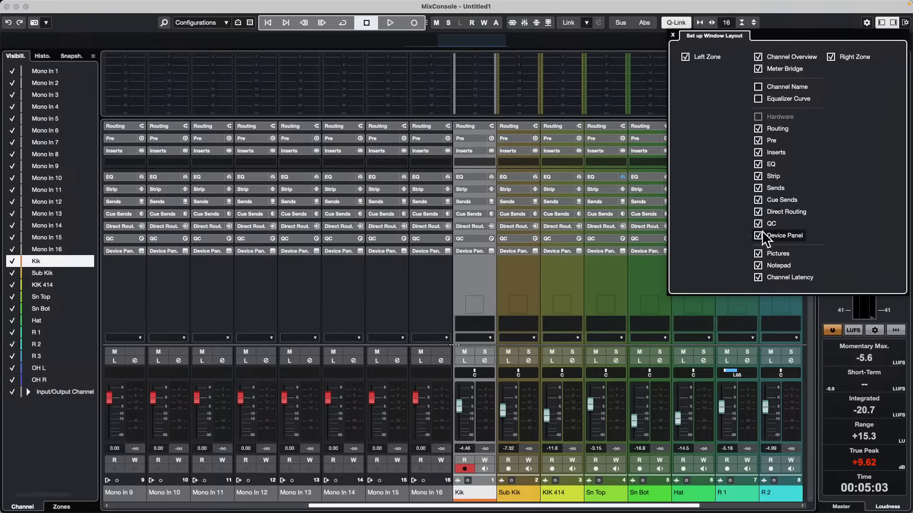
{"action": "left_click", "coordinate": [673, 35]}
Save the current layout as a new global workspace, naming it with the person's name followed by Mixer.
{"action": "mouse_move", "coordinate": [335, 3]}
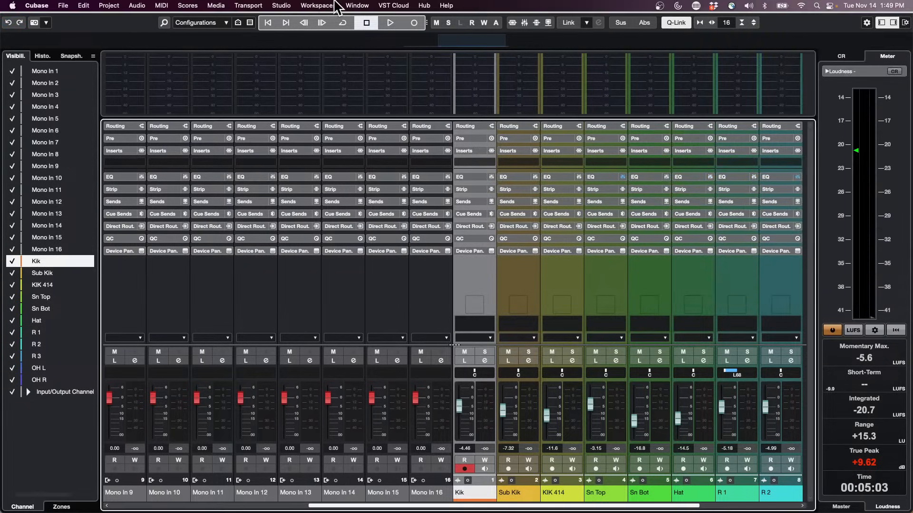
{"action": "left_click", "coordinate": [306, 5]}
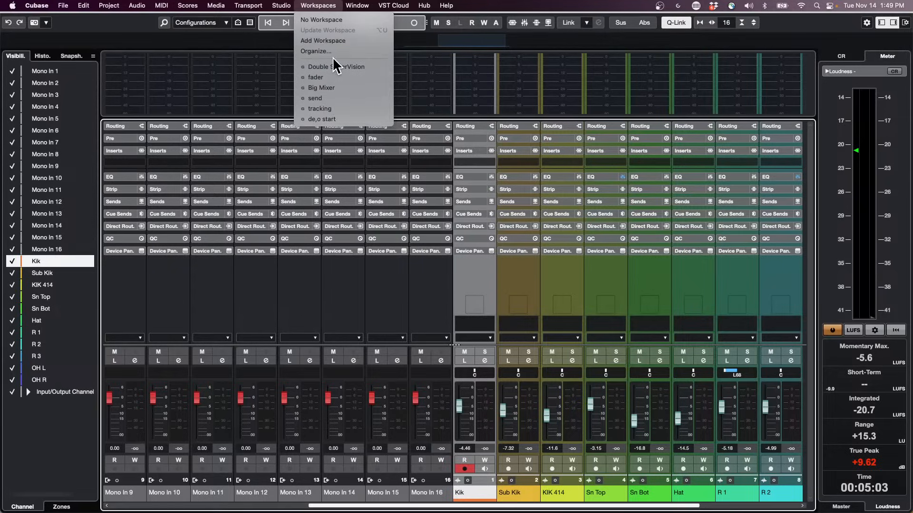
{"action": "left_click", "coordinate": [340, 42]}
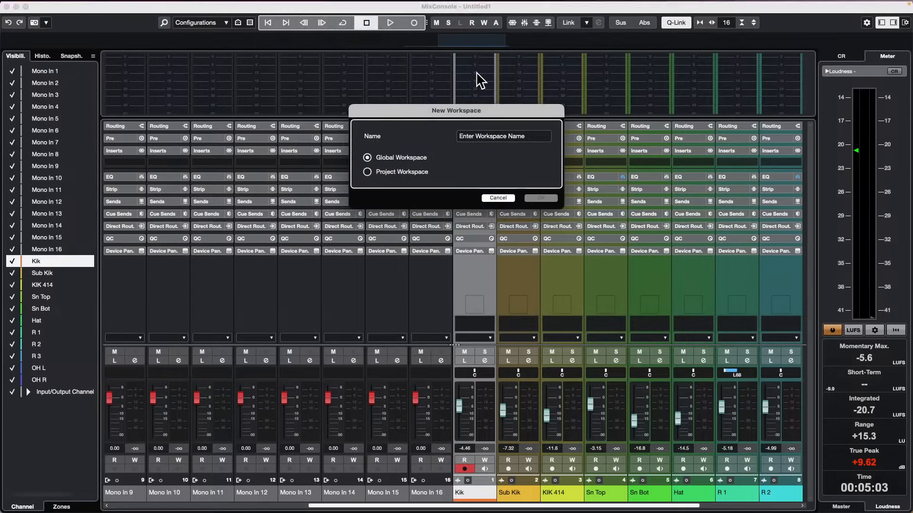
{"action": "left_click", "coordinate": [525, 137]}
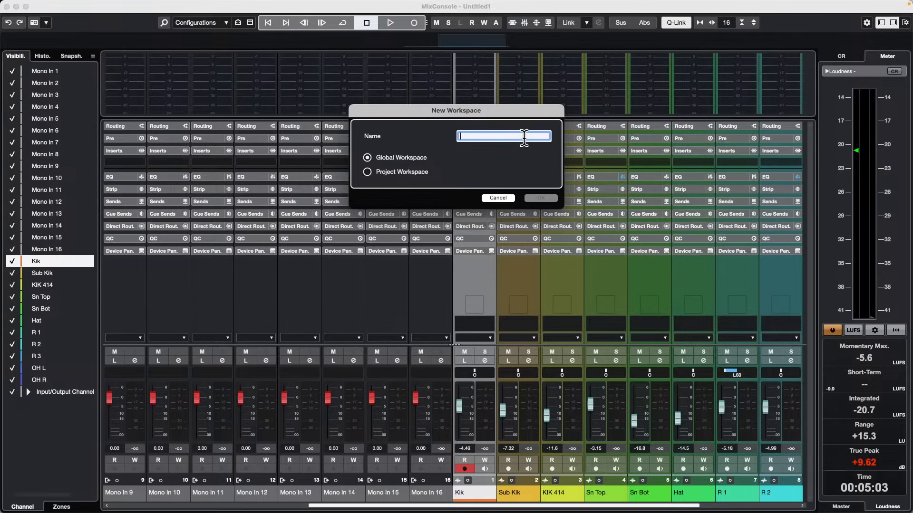
{"action": "type", "text": "Val Yu Mixer"}
{"action": "key", "text": "Tab"}
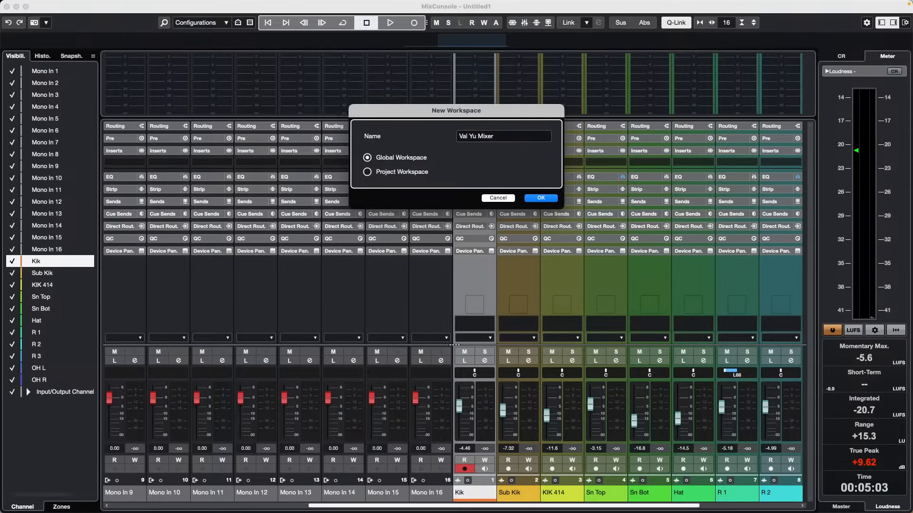
{"action": "left_click", "coordinate": [541, 197]}
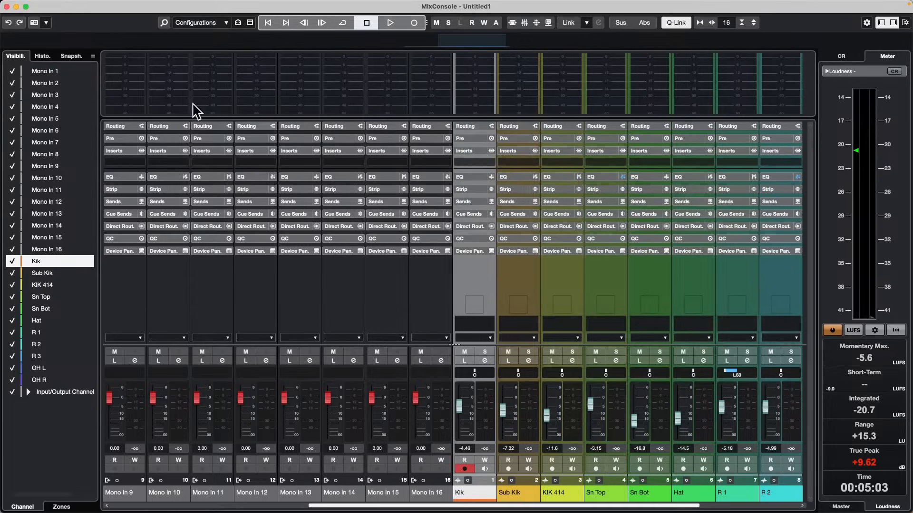
Close the MixConsole window and recall the newly saved mixer workspace.
{"action": "left_click", "coordinate": [7, 7]}
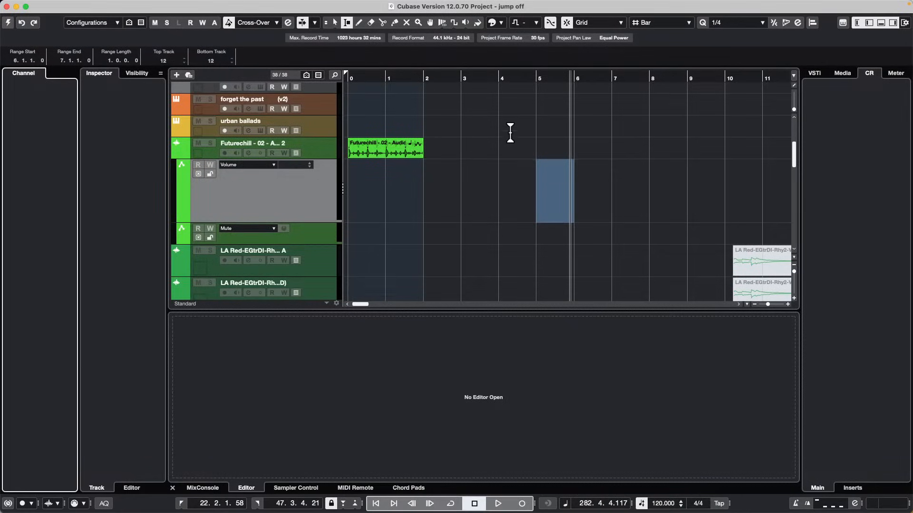
{"action": "left_click", "coordinate": [281, 5]}
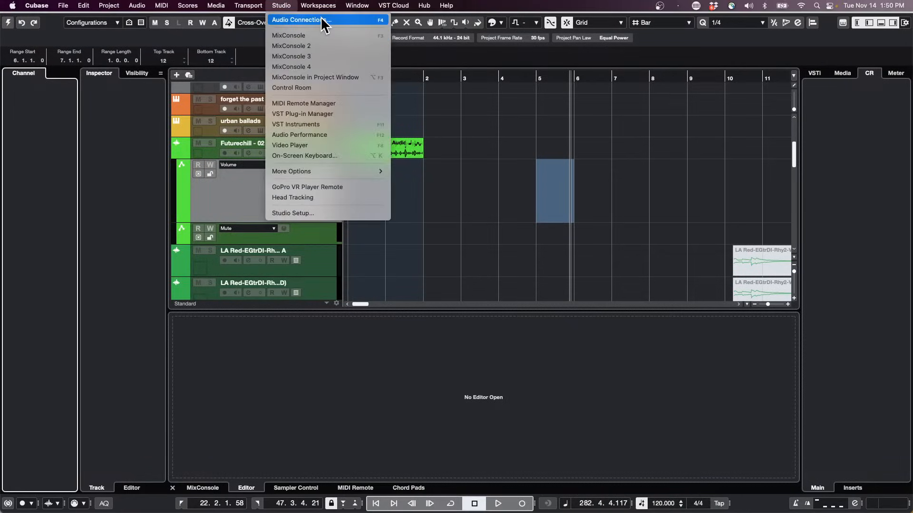
{"action": "mouse_move", "coordinate": [326, 4]}
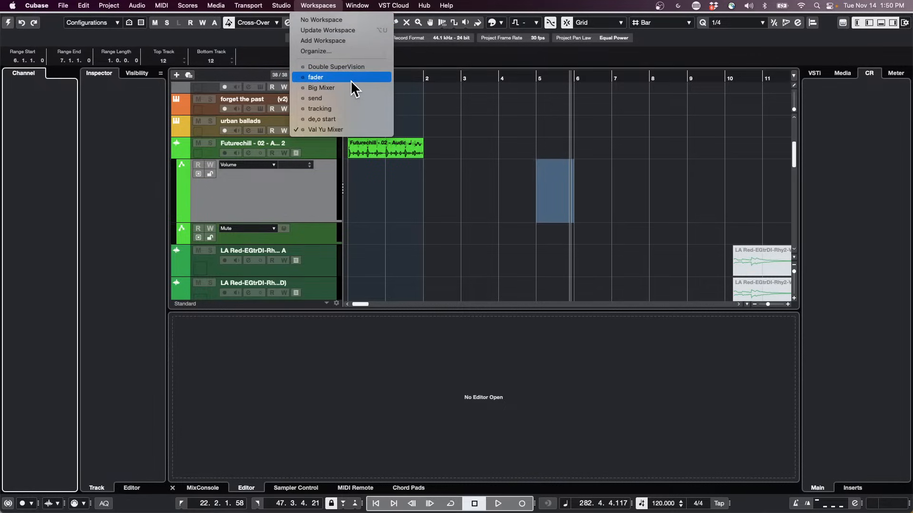
{"action": "left_click", "coordinate": [351, 131]}
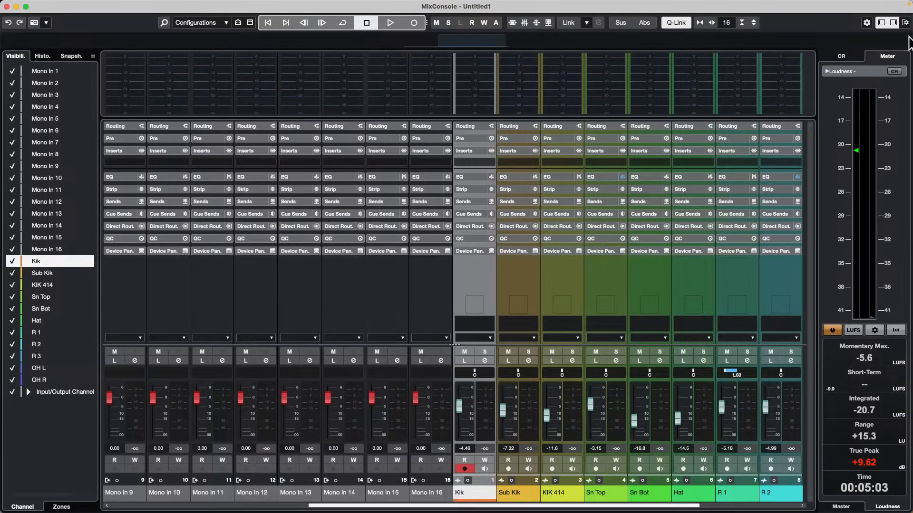
Hide the Inserts, EQ, Strip and Sends racks in the MixConsole and close the MixConsole window.
{"action": "left_click", "coordinate": [905, 23]}
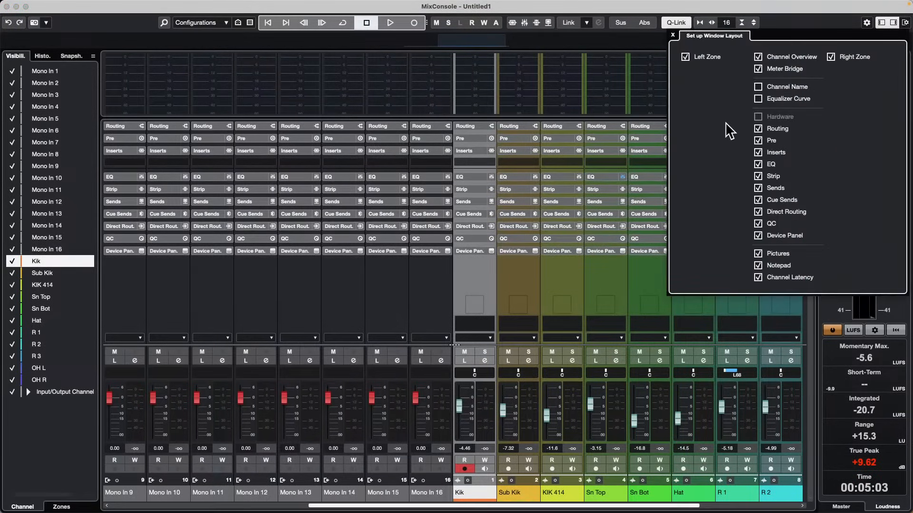
{"action": "left_click", "coordinate": [758, 152]}
{"action": "left_click", "coordinate": [758, 164]}
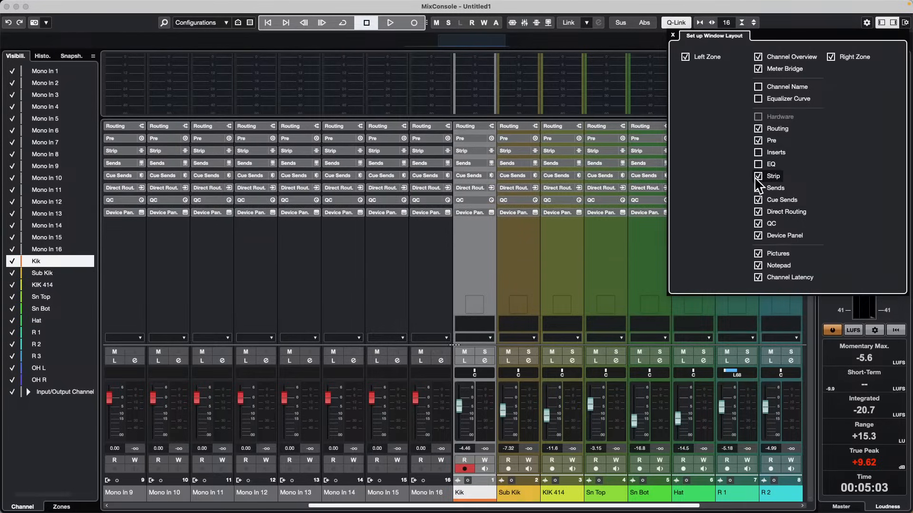
{"action": "left_click", "coordinate": [758, 176]}
{"action": "left_click", "coordinate": [758, 188]}
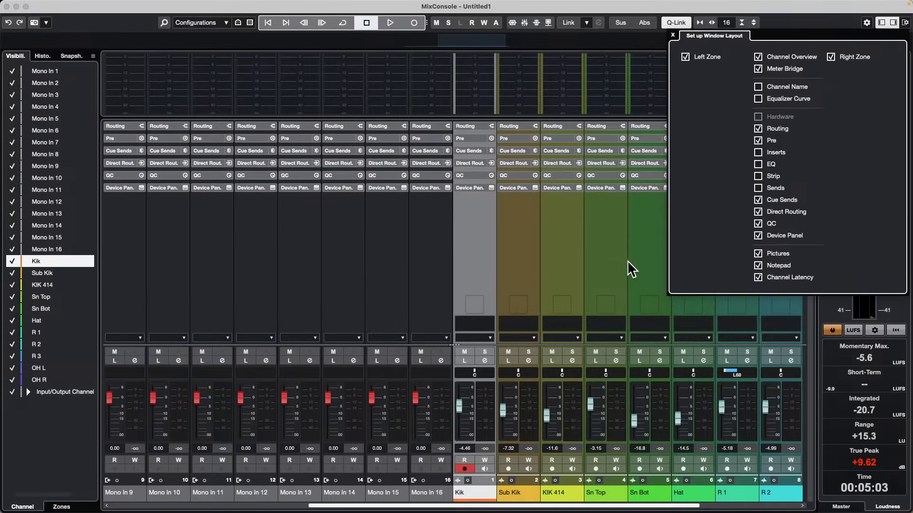
{"action": "left_click", "coordinate": [597, 238]}
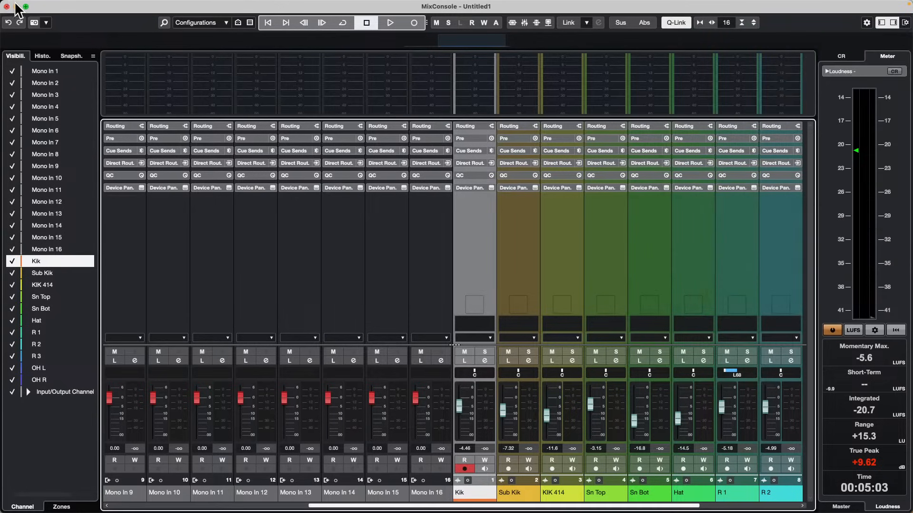
{"action": "left_click", "coordinate": [6, 6]}
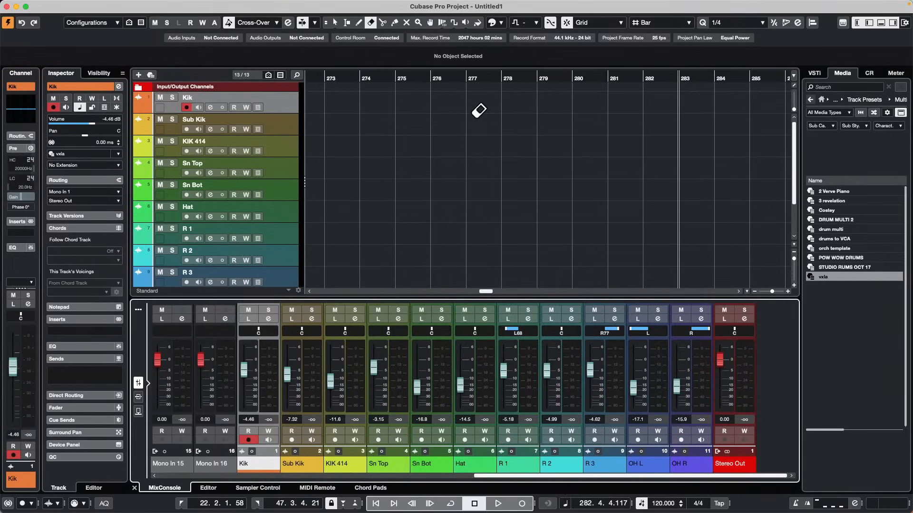
Reopen the MixConsole, show the Inserts, Strip and Sends racks again, and close the layout setup.
{"action": "key", "text": "F3"}
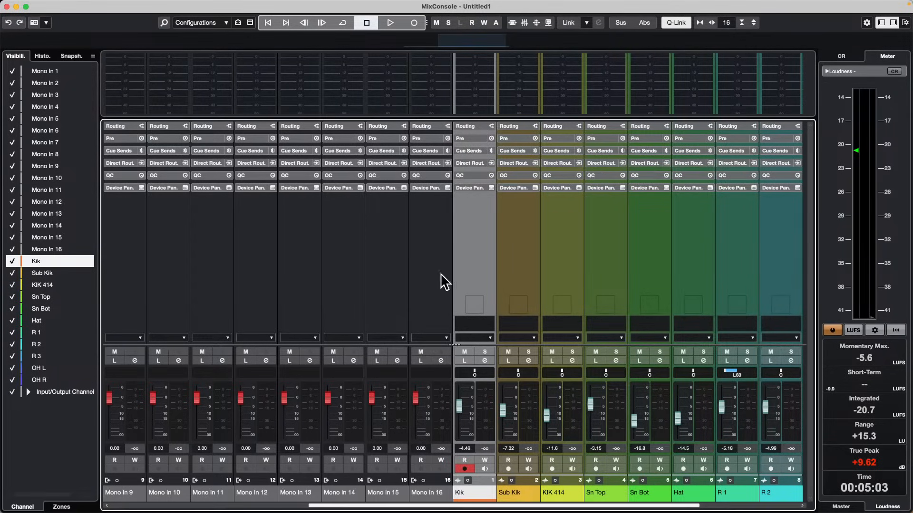
{"action": "left_click", "coordinate": [905, 22]}
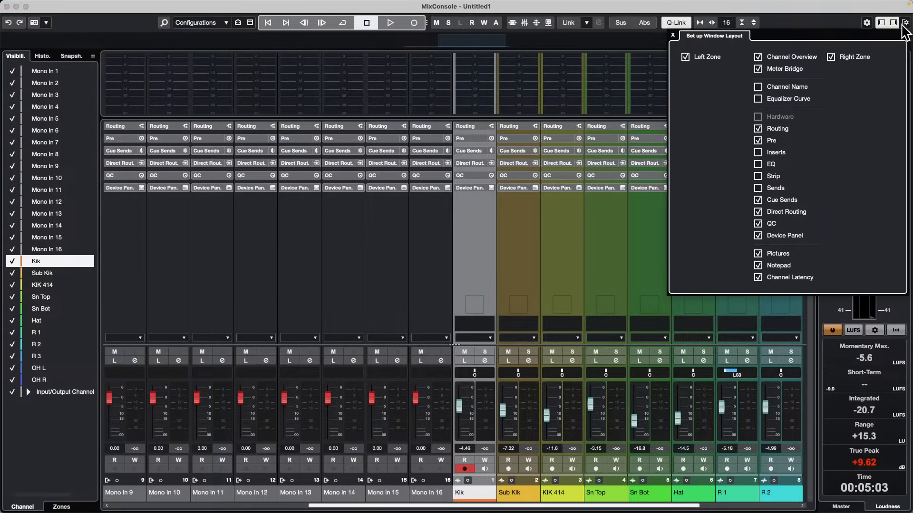
{"action": "left_click", "coordinate": [758, 153]}
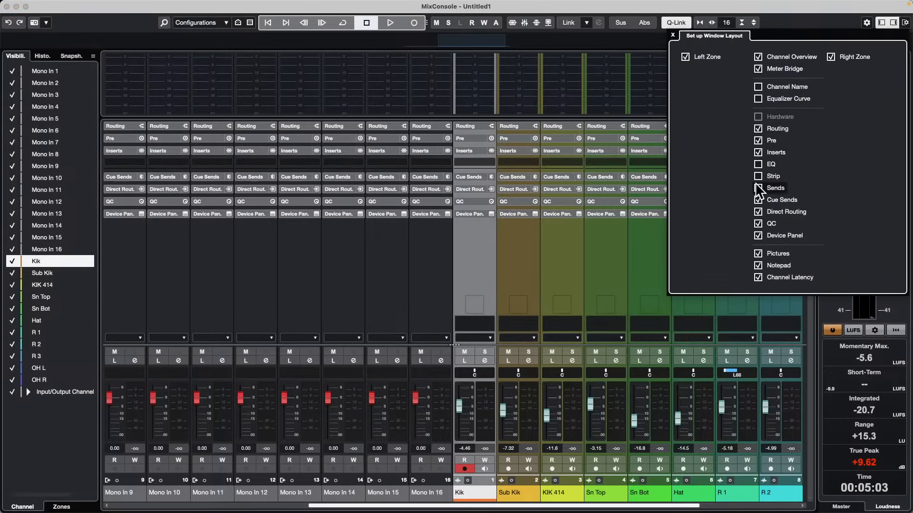
{"action": "left_click", "coordinate": [758, 176]}
{"action": "left_click", "coordinate": [758, 188]}
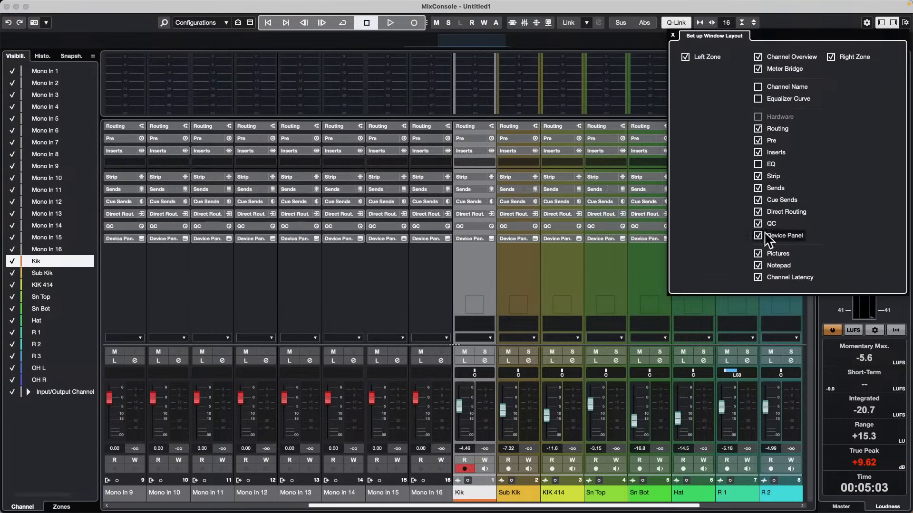
{"action": "left_click", "coordinate": [673, 34]}
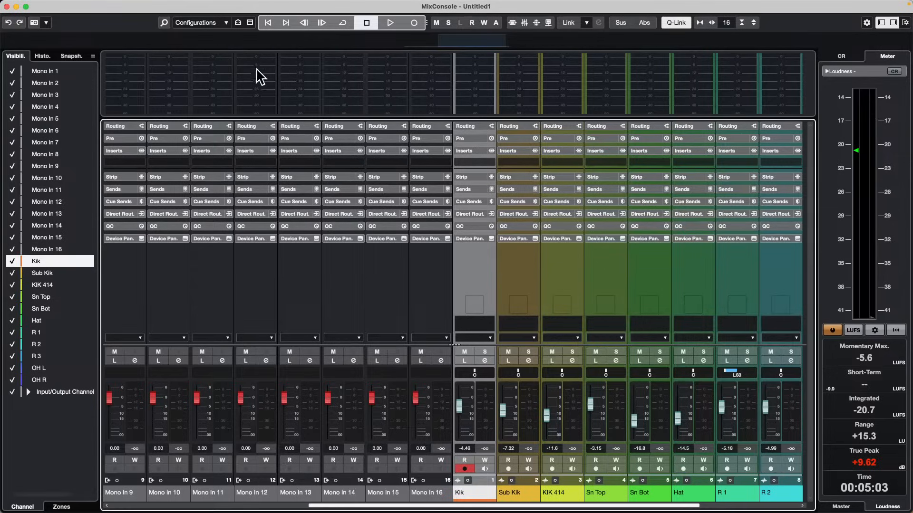
Check the MixConsole's configuration options and close the MixConsole, leaving the untitled project open without saving it.
{"action": "left_click", "coordinate": [223, 22]}
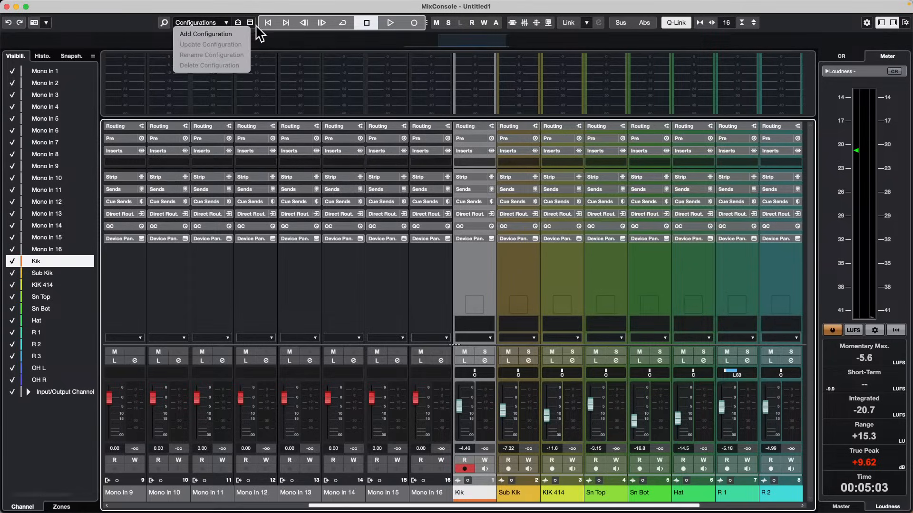
{"action": "left_click", "coordinate": [6, 7]}
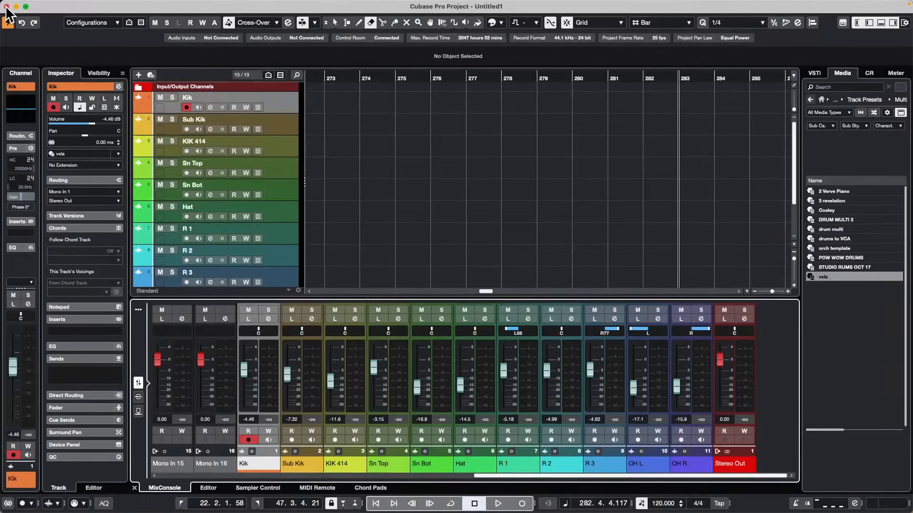
{"action": "left_click", "coordinate": [7, 7]}
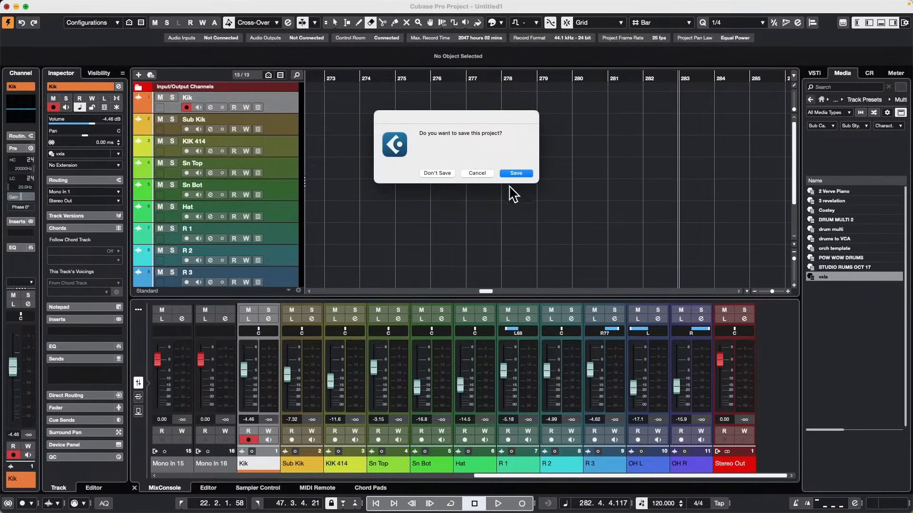
{"action": "left_click", "coordinate": [477, 173]}
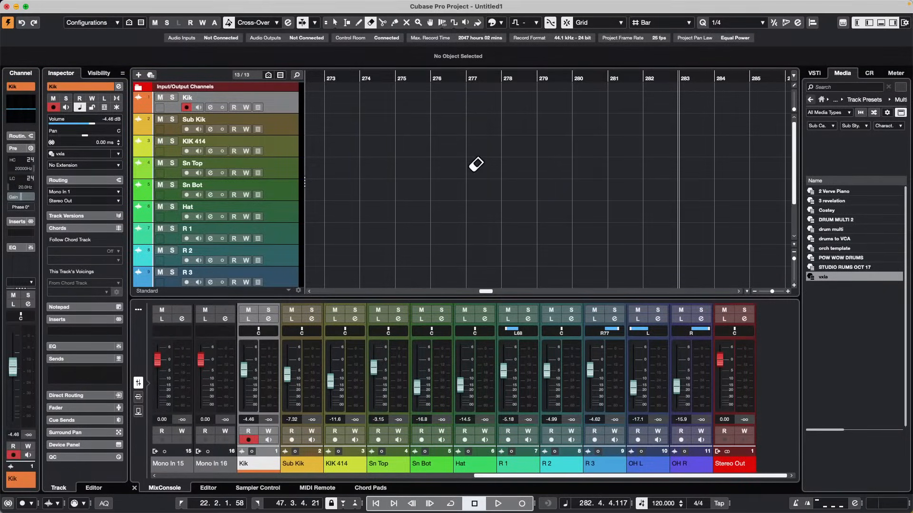
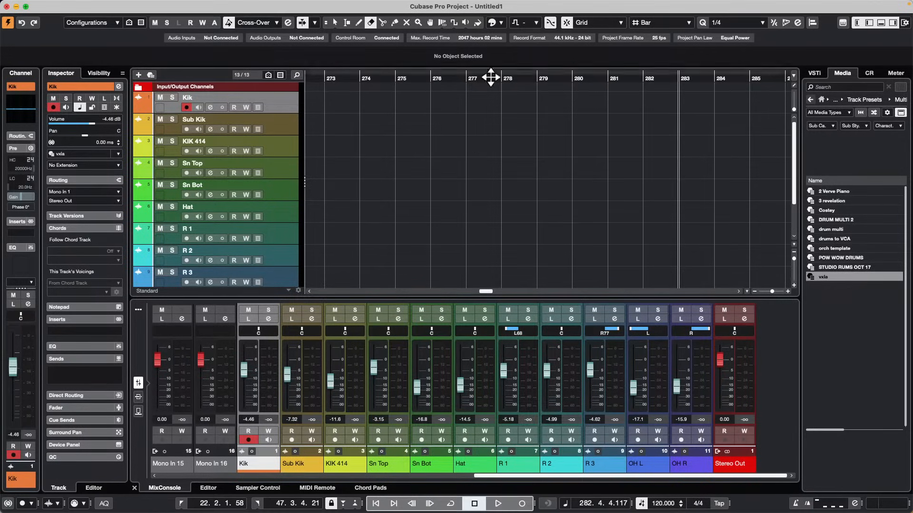
Switch from the Erase tool to the Object Selection tool in the project window.
{"action": "right_click", "coordinate": [488, 160]}
{"action": "left_click", "coordinate": [488, 163]}
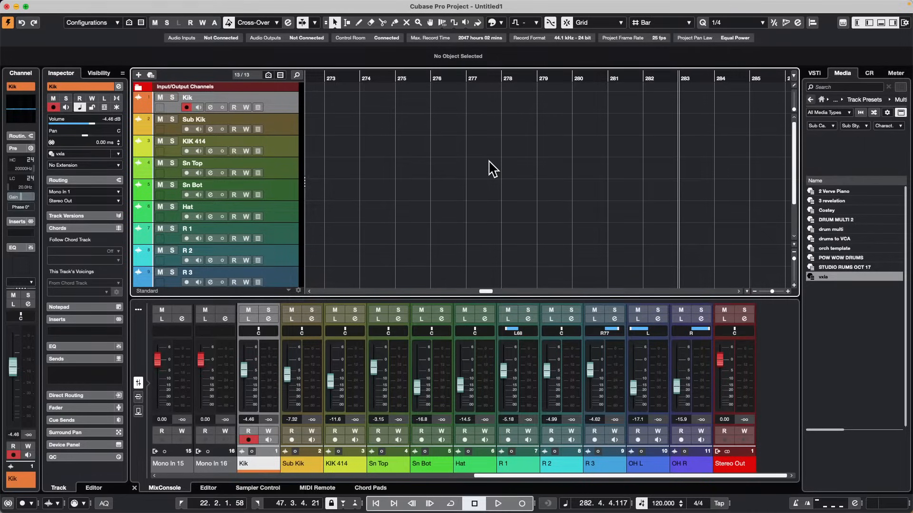
{"action": "mouse_move", "coordinate": [206, 4]}
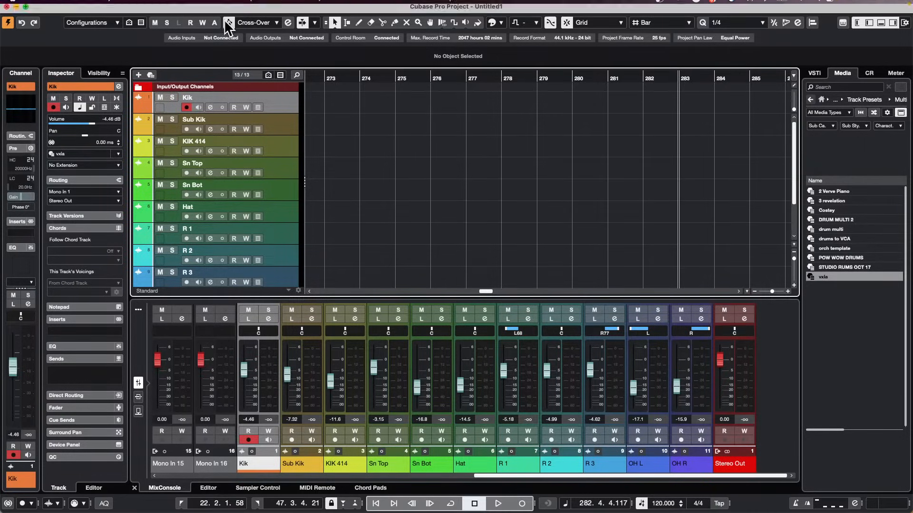
{"action": "mouse_move", "coordinate": [136, 4]}
{"action": "left_click", "coordinate": [188, 5]}
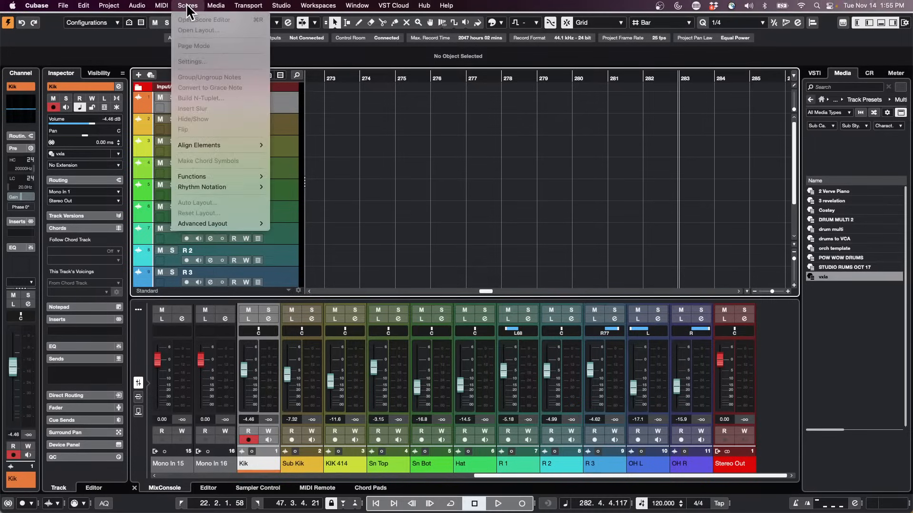
{"action": "mouse_move", "coordinate": [249, 6]}
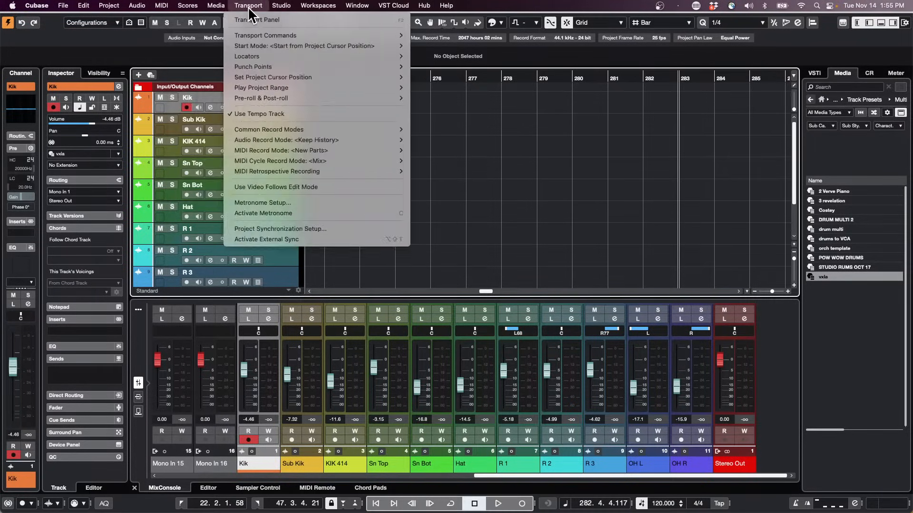
{"action": "mouse_move", "coordinate": [109, 6]}
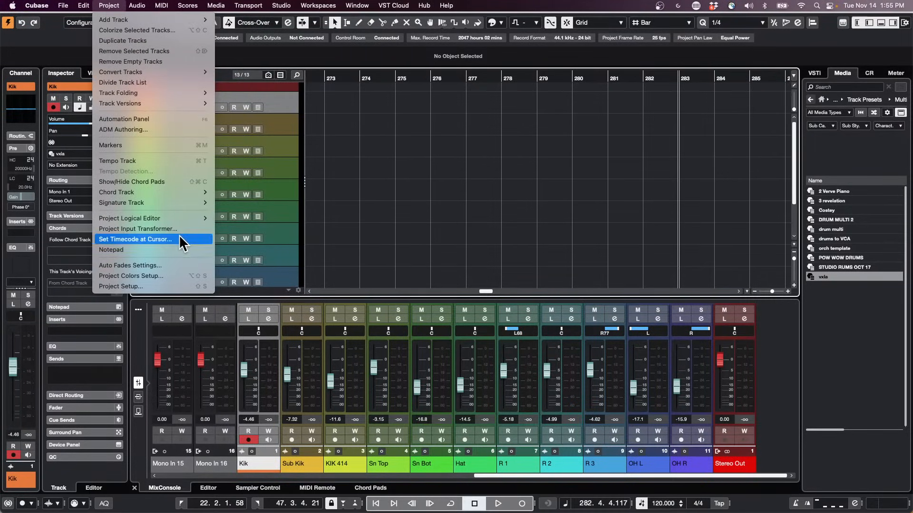
{"action": "mouse_move", "coordinate": [176, 218]}
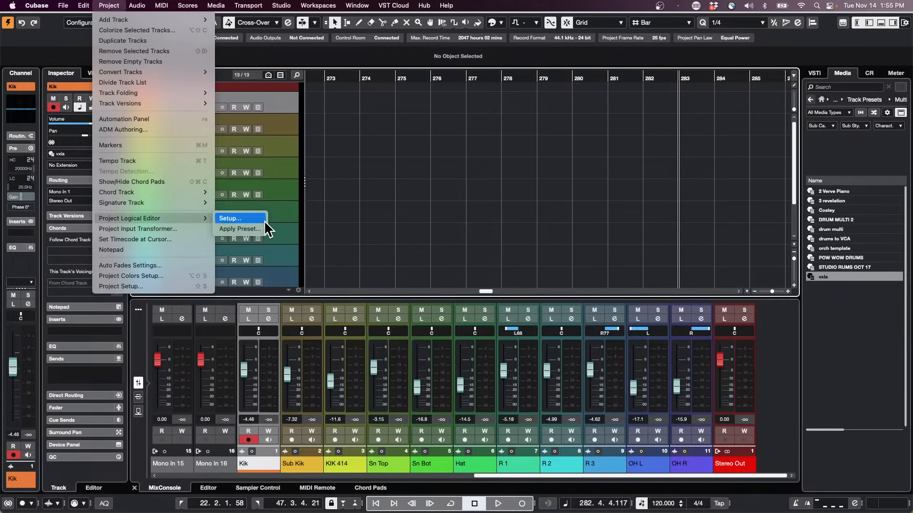
{"action": "left_click", "coordinate": [386, 119]}
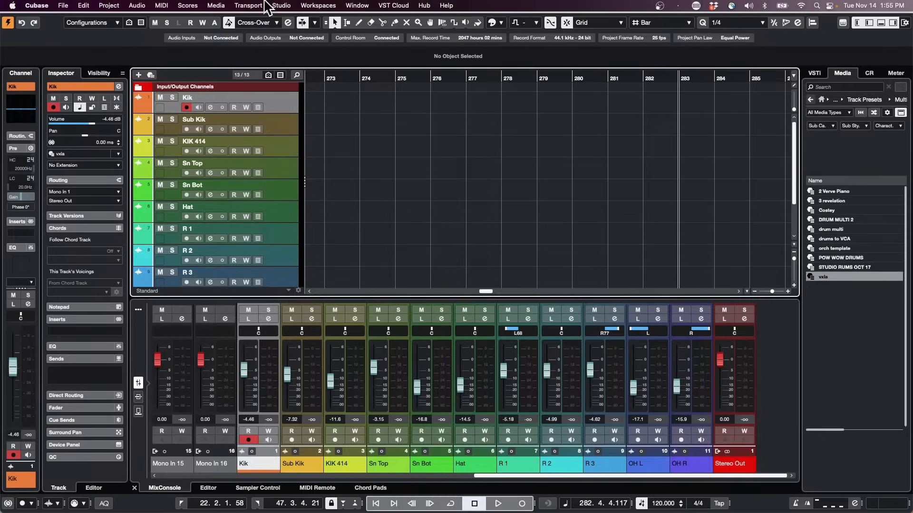
Open the setup window of the Project Logical Editor.
{"action": "left_click", "coordinate": [138, 5]}
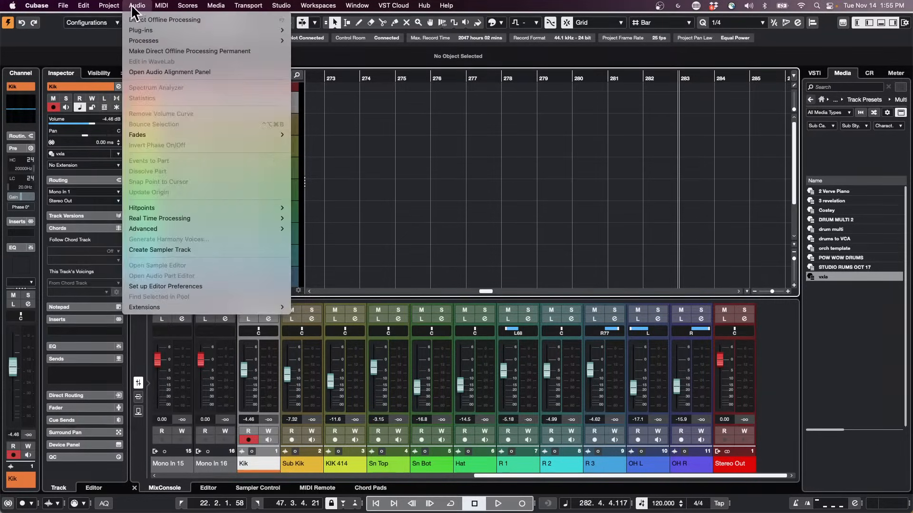
{"action": "mouse_move", "coordinate": [128, 5]}
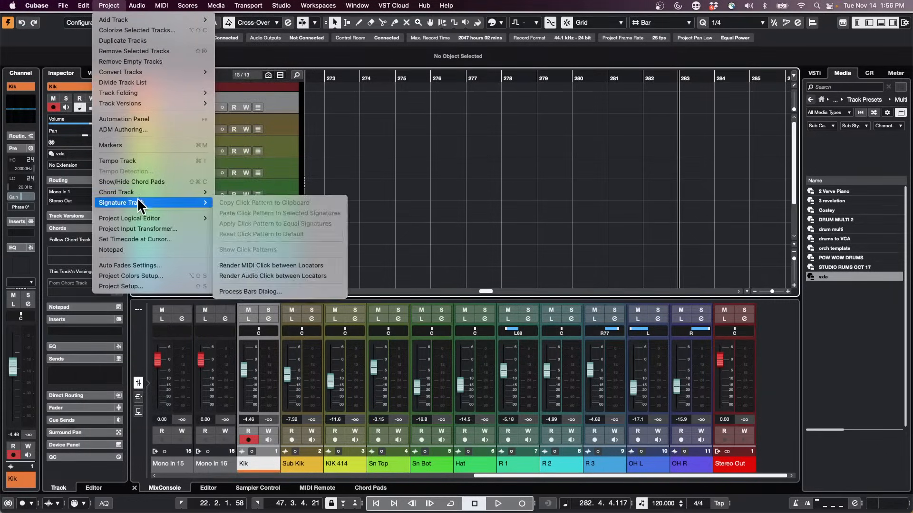
{"action": "mouse_move", "coordinate": [181, 217]}
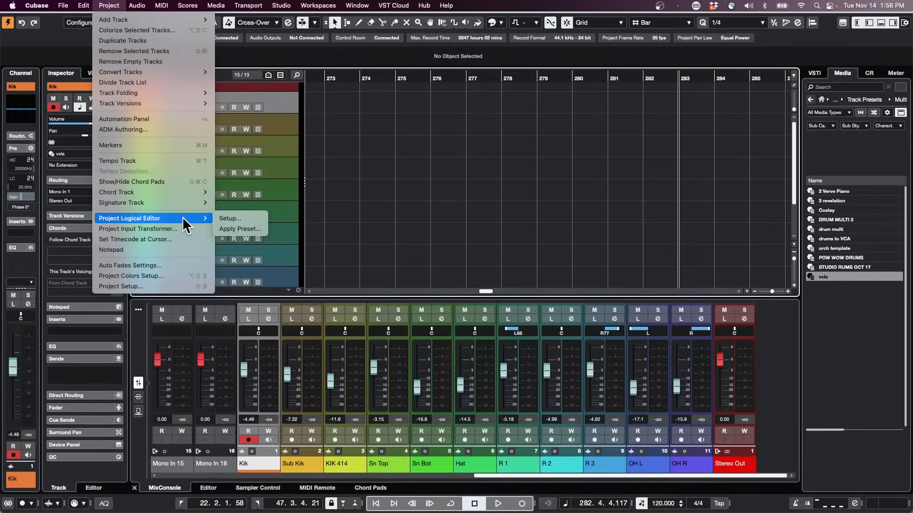
{"action": "left_click", "coordinate": [258, 220]}
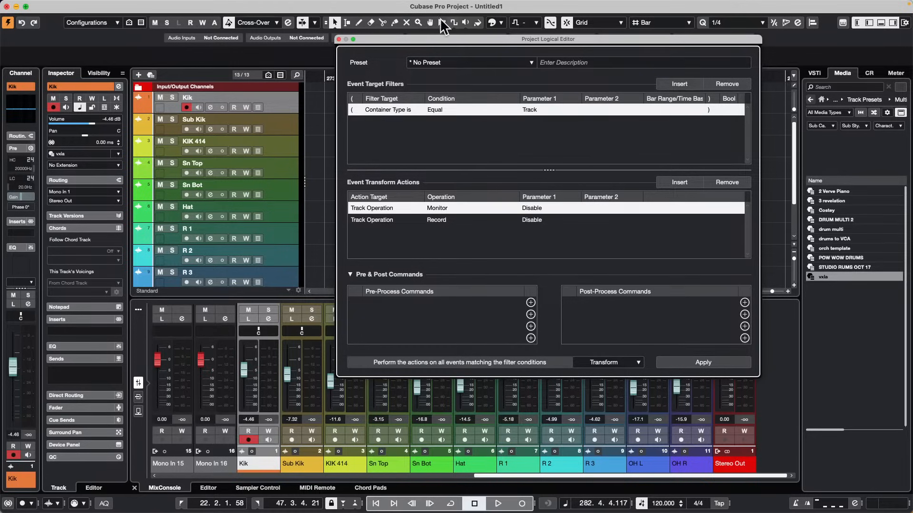
Look through the user presets of the Project Logical Editor, widening the preset list, and close the editor without applying a preset.
{"action": "left_click", "coordinate": [438, 63]}
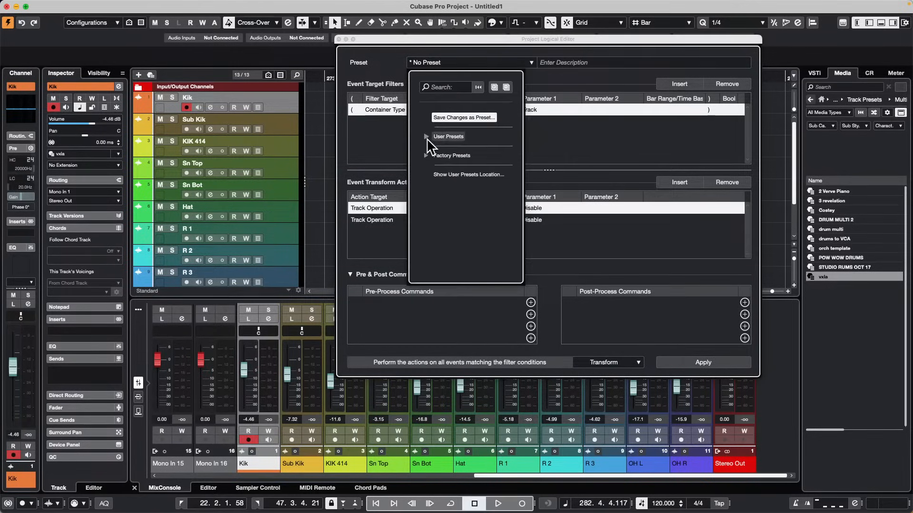
{"action": "left_click", "coordinate": [427, 137]}
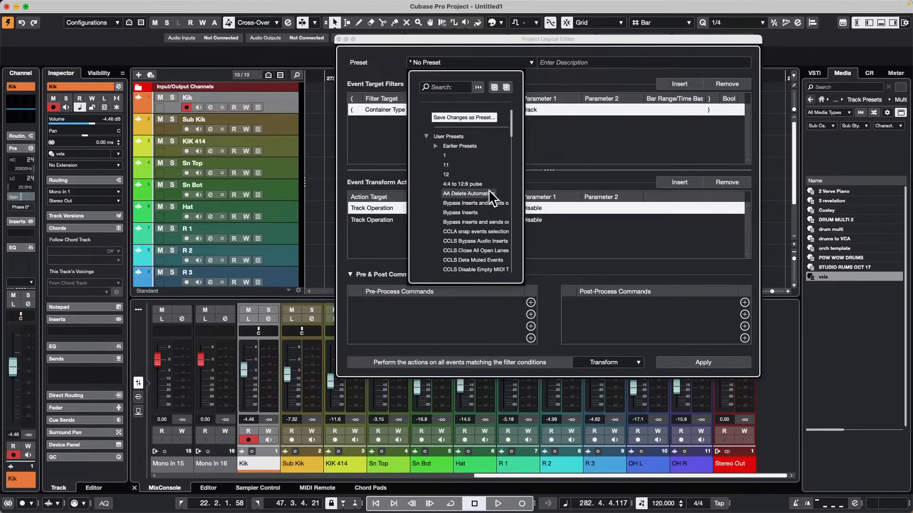
{"action": "scroll", "coordinate": [489, 189], "scroll_direction": "down", "scroll_amount": 3}
{"action": "left_click_drag", "start_coordinate": [523, 275], "coordinate": [666, 279]}
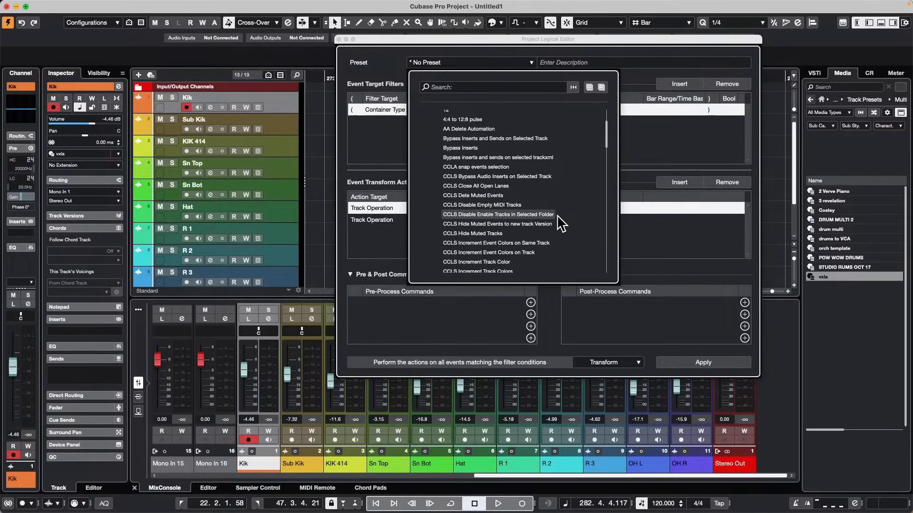
{"action": "scroll", "coordinate": [521, 204], "scroll_direction": "down", "scroll_amount": 5}
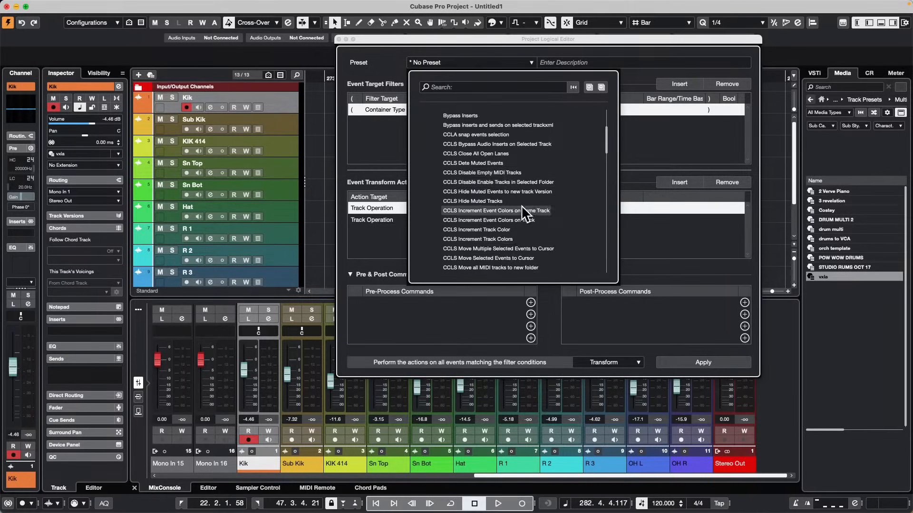
{"action": "scroll", "coordinate": [521, 205], "scroll_direction": "down", "scroll_amount": 2}
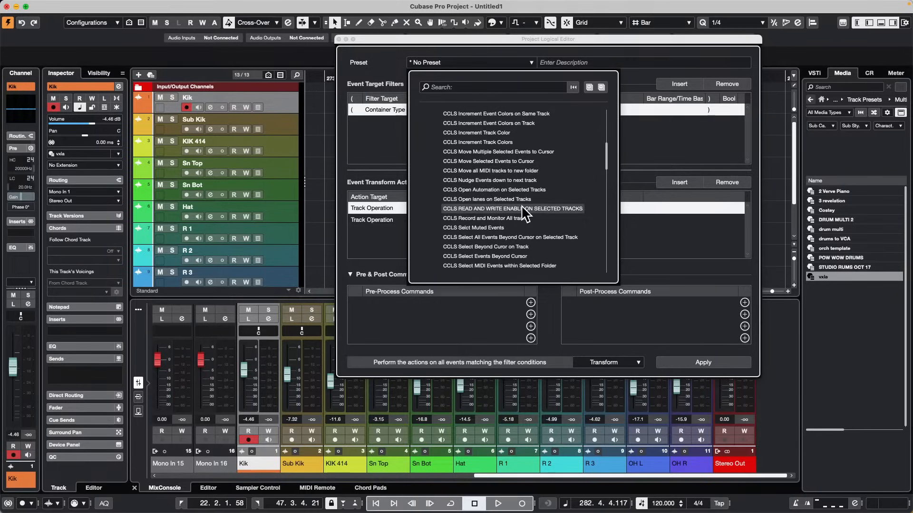
{"action": "scroll", "coordinate": [521, 204], "scroll_direction": "down", "scroll_amount": 2}
{"action": "scroll", "coordinate": [521, 204], "scroll_direction": "down", "scroll_amount": 2}
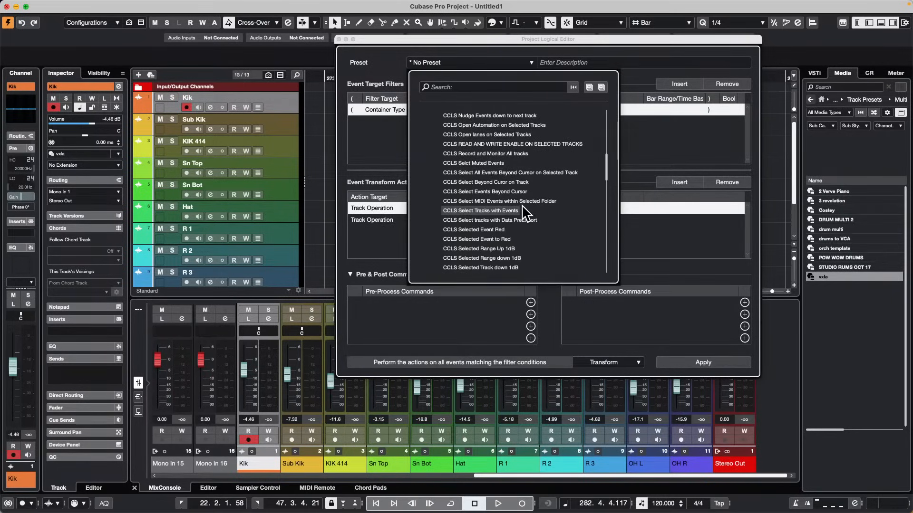
{"action": "scroll", "coordinate": [608, 202], "scroll_direction": "down", "scroll_amount": 3}
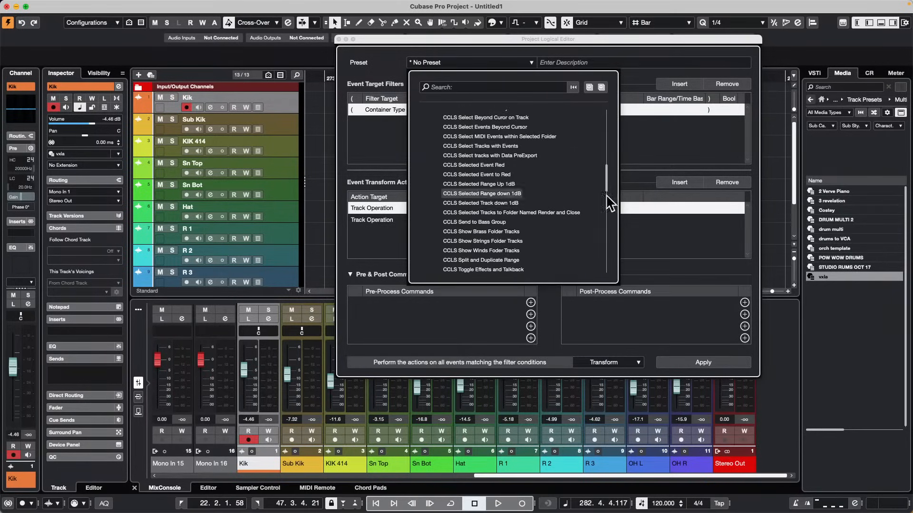
{"action": "left_click", "coordinate": [403, 40]}
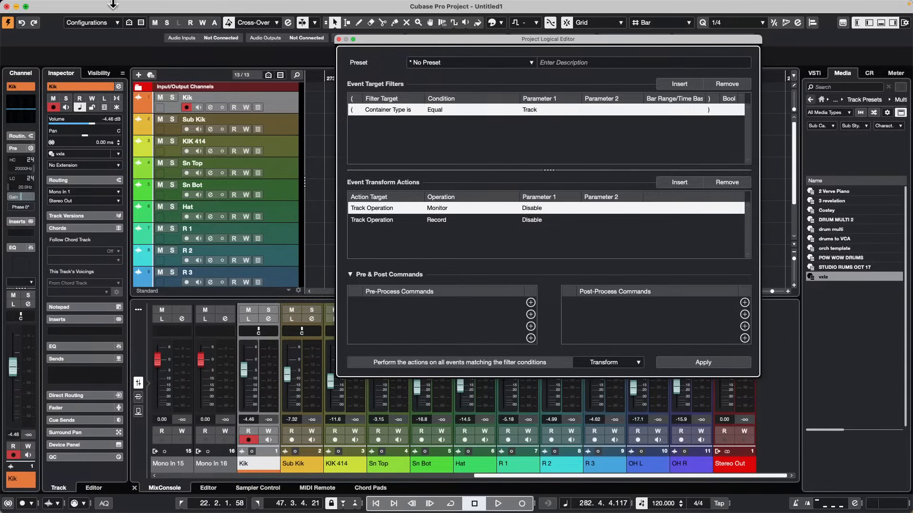
{"action": "left_click", "coordinate": [338, 39]}
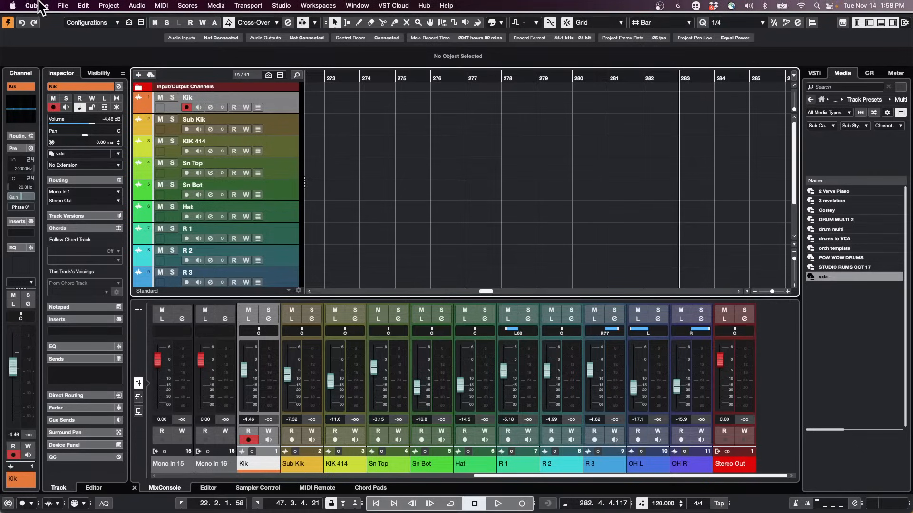
Open the recent project "jump off.cpr".
{"action": "left_click", "coordinate": [63, 5]}
{"action": "mouse_move", "coordinate": [98, 227]}
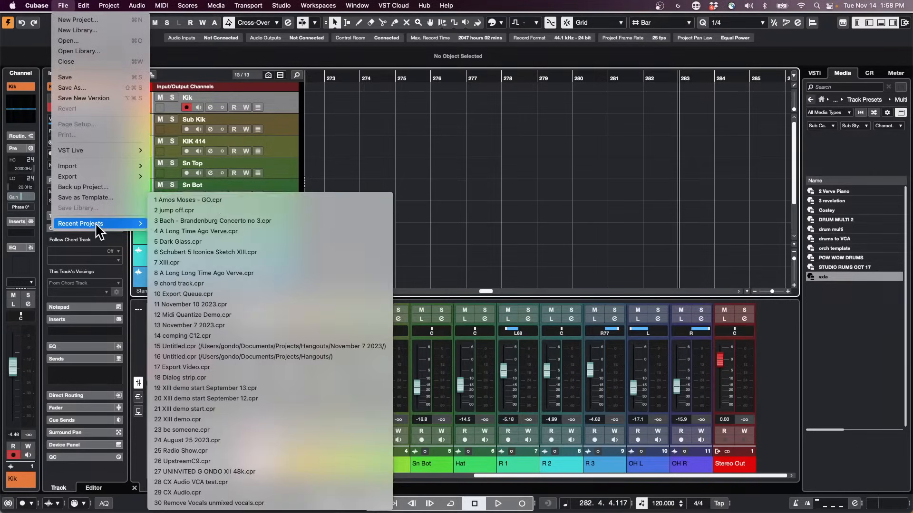
{"action": "left_click", "coordinate": [219, 210]}
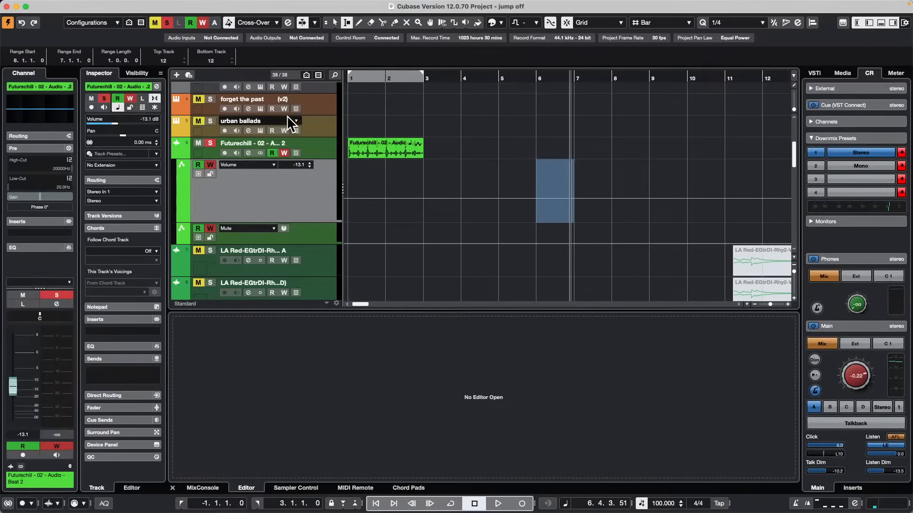
Switch the Chord Track to track version v2.
{"action": "scroll", "coordinate": [289, 150], "scroll_direction": "up", "scroll_amount": 5}
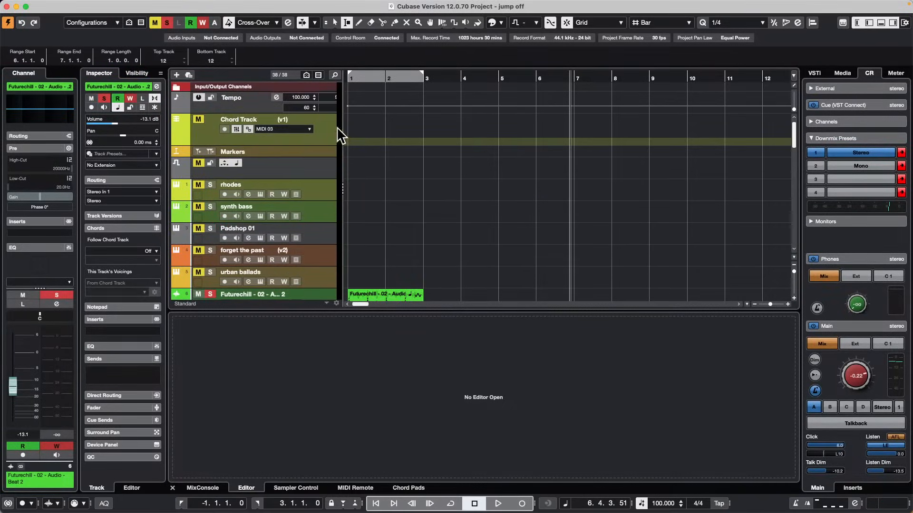
{"action": "left_click", "coordinate": [215, 127]}
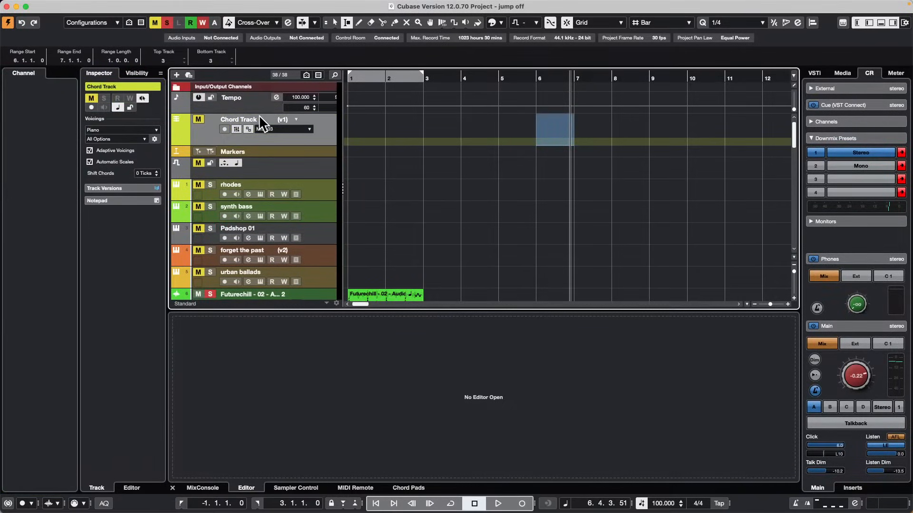
{"action": "left_click", "coordinate": [291, 118]}
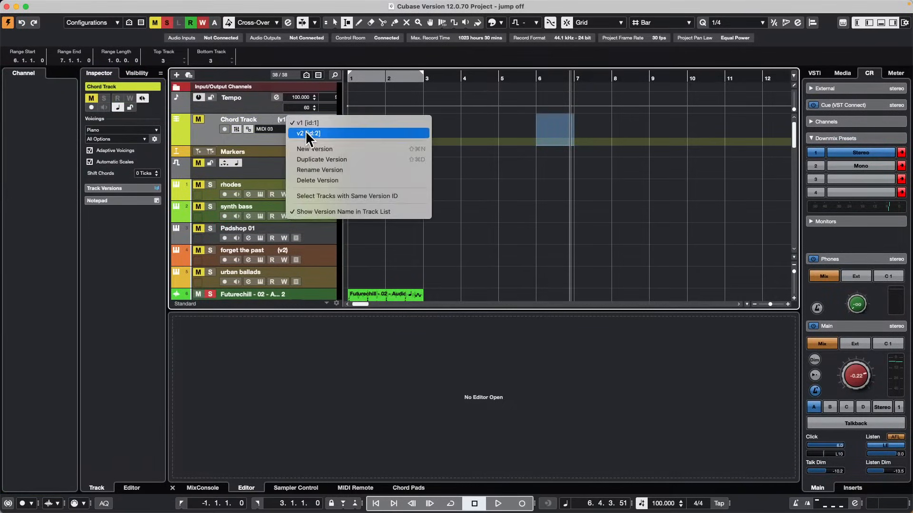
{"action": "left_click", "coordinate": [305, 131]}
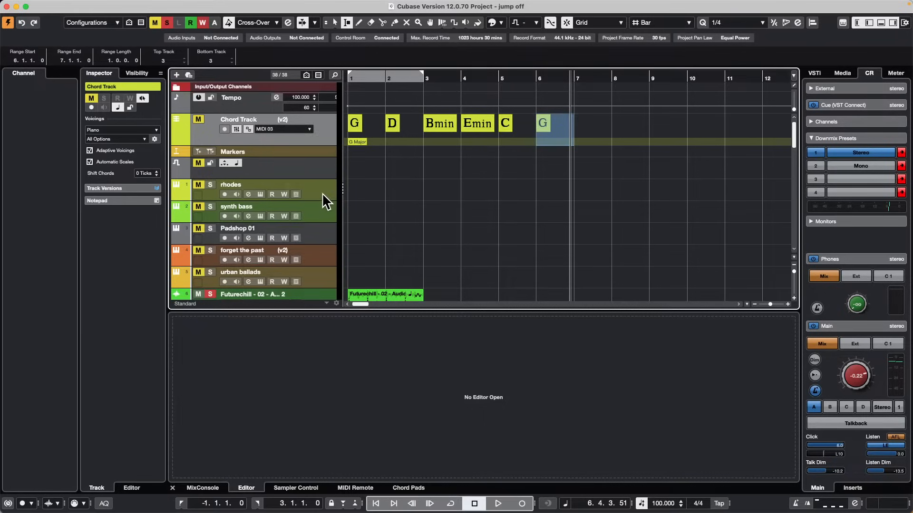
Move the rhodes track directly below the Chord Track and convert the chord events to MIDI on it.
{"action": "mouse_move", "coordinate": [321, 193]}
{"action": "left_mouse_down"}
{"action": "mouse_move", "coordinate": [316, 153]}
{"action": "mouse_move", "coordinate": [324, 188]}
{"action": "left_mouse_up"}
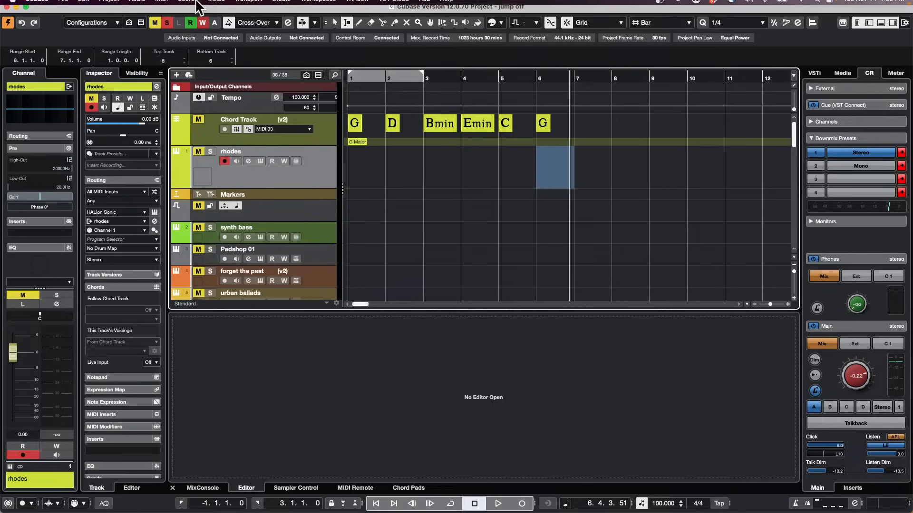
{"action": "left_click", "coordinate": [84, 5]}
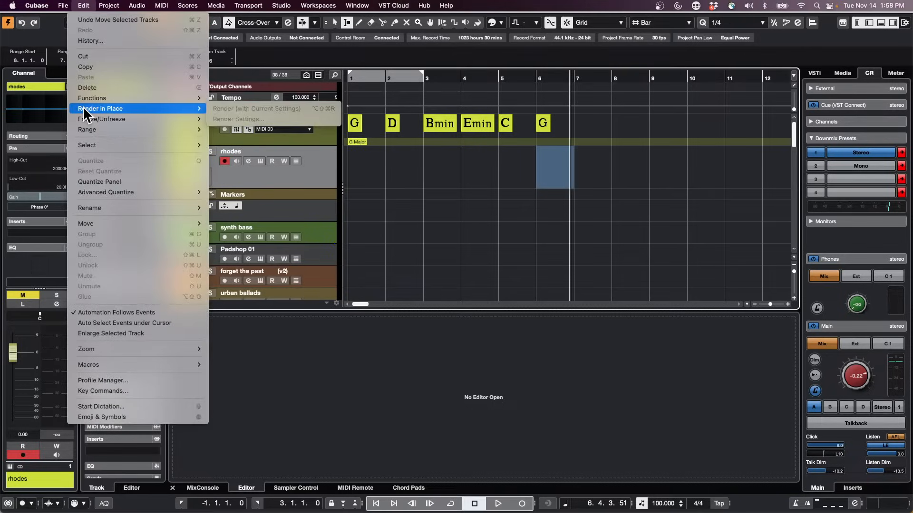
{"action": "mouse_move", "coordinate": [102, 5]}
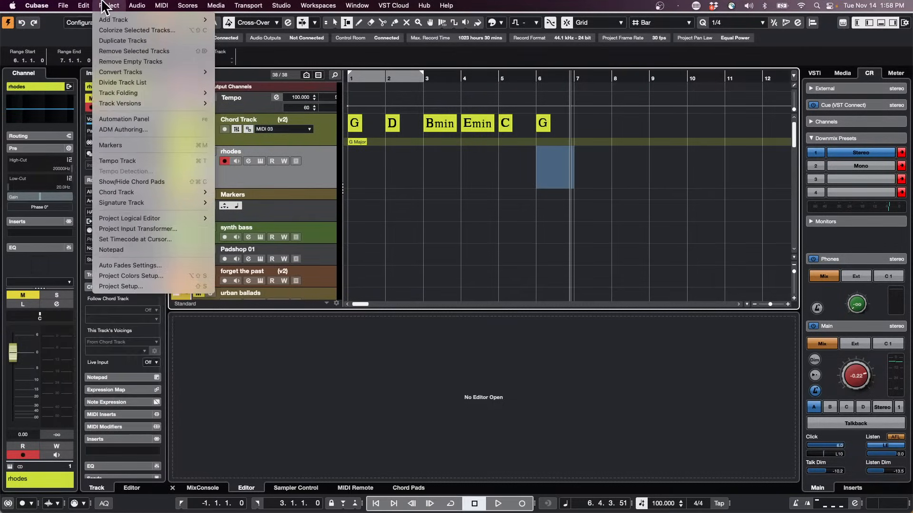
{"action": "mouse_move", "coordinate": [151, 192]}
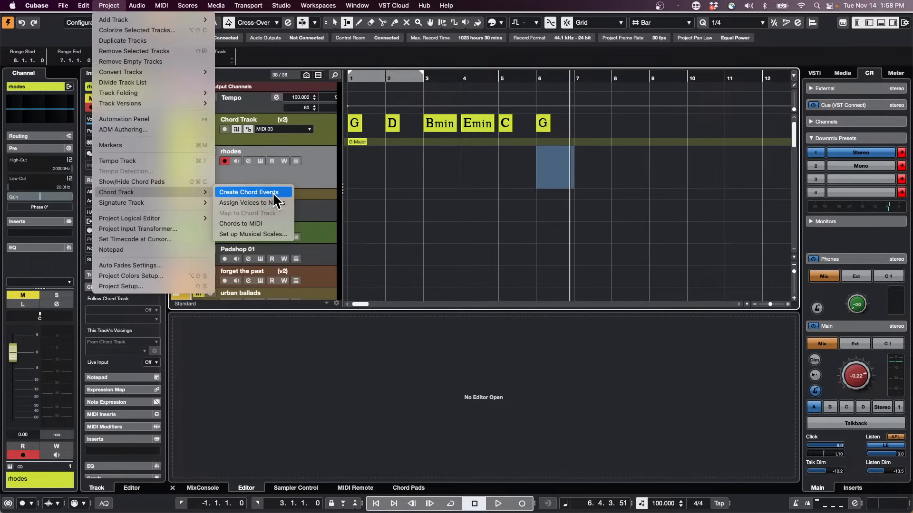
{"action": "left_click", "coordinate": [276, 224]}
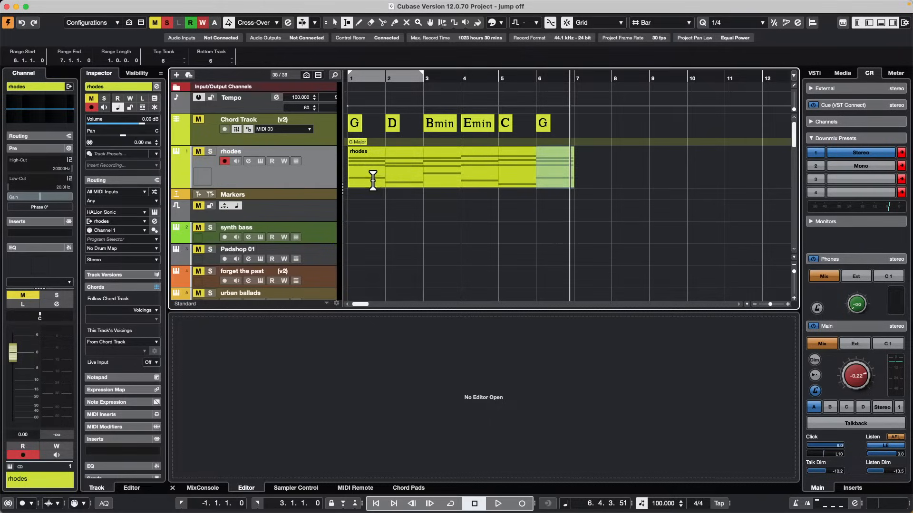
Switch to the Object Selection tool and open the rhodes MIDI part in the Key Editor to examine its low notes.
{"action": "key", "text": "1"}
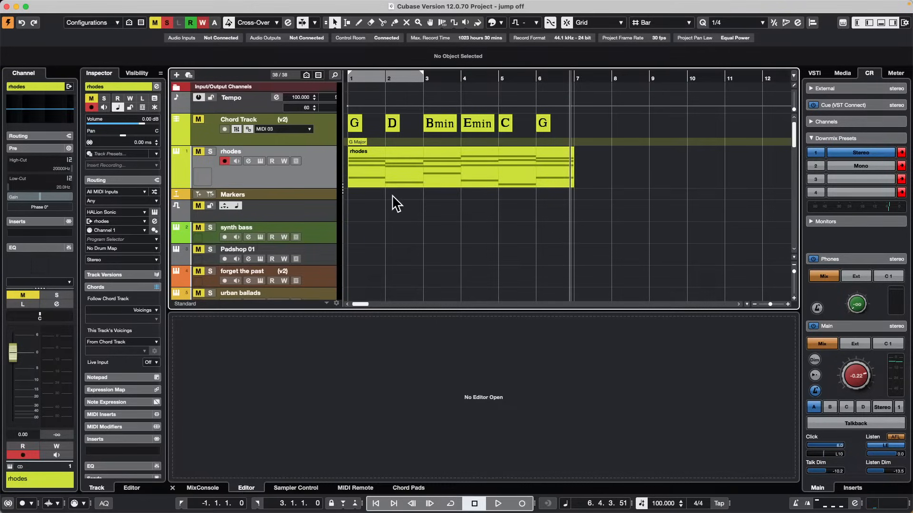
{"action": "double_click", "coordinate": [394, 186]}
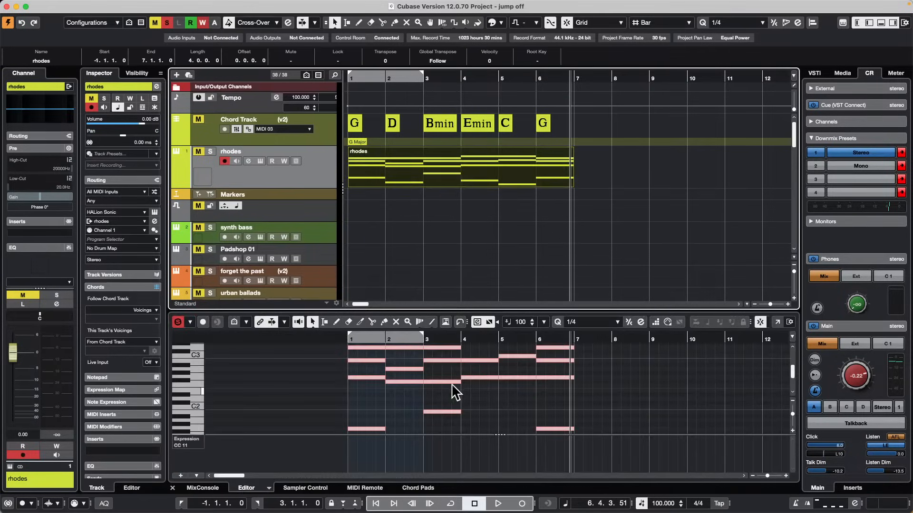
{"action": "scroll", "coordinate": [454, 390], "scroll_direction": "down", "scroll_amount": 4}
{"action": "scroll", "coordinate": [463, 389], "scroll_direction": "up", "scroll_amount": 2}
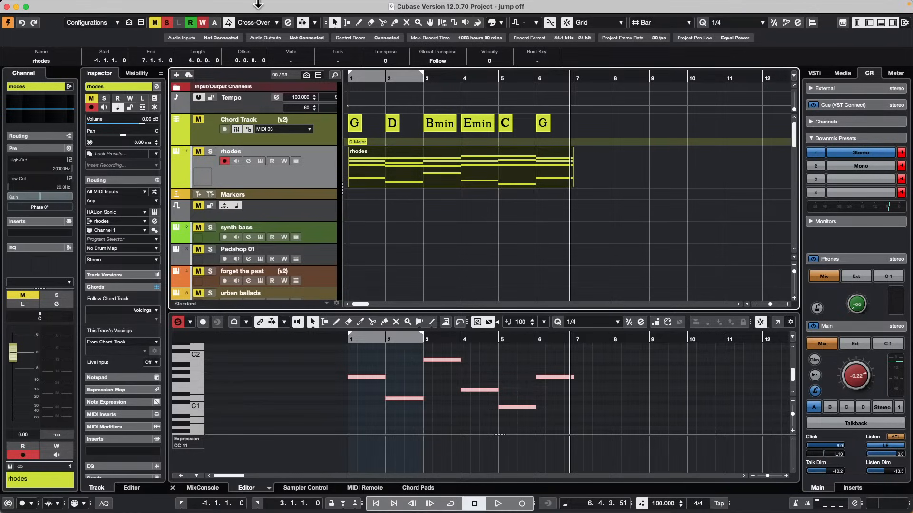
Open the MIDI Logical Editor for the rhodes part and bring its window fully into view.
{"action": "mouse_move", "coordinate": [256, 3]}
{"action": "left_click", "coordinate": [161, 6]}
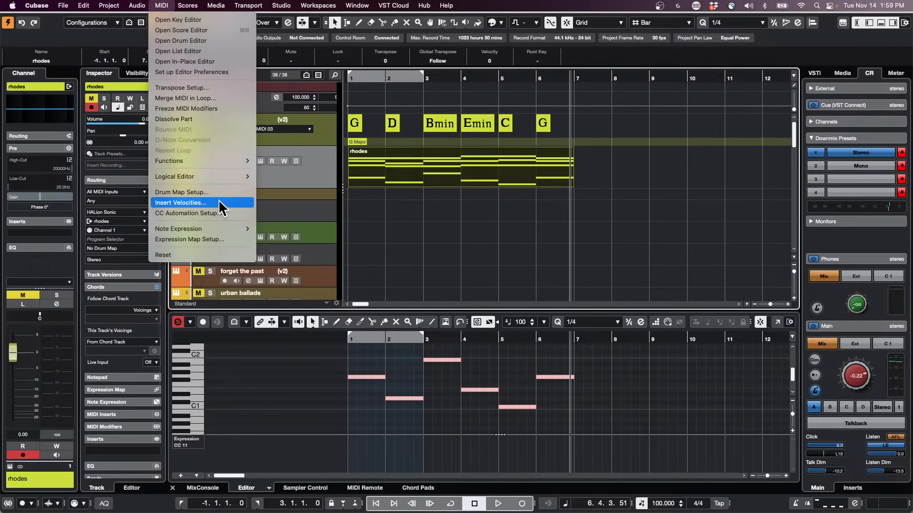
{"action": "mouse_move", "coordinate": [213, 180]}
{"action": "left_click", "coordinate": [292, 175]}
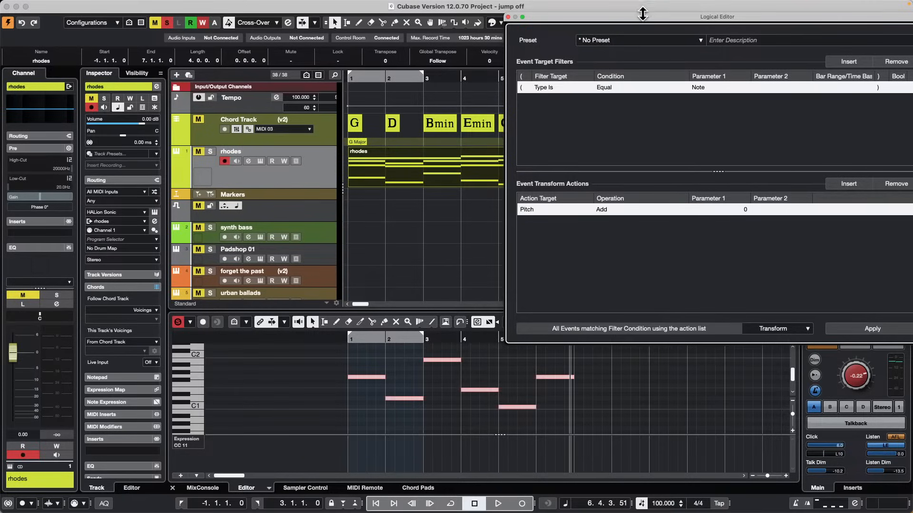
{"action": "left_click_drag", "start_coordinate": [643, 16], "coordinate": [315, 41]}
Set the Logical Editor function to Insert and move the window clear of the track list.
{"action": "left_click", "coordinate": [460, 352]}
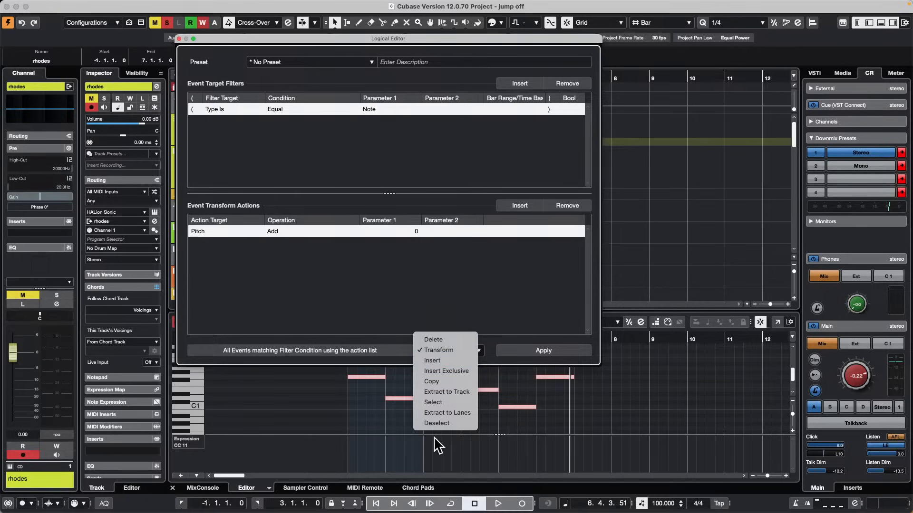
{"action": "left_click", "coordinate": [442, 357]}
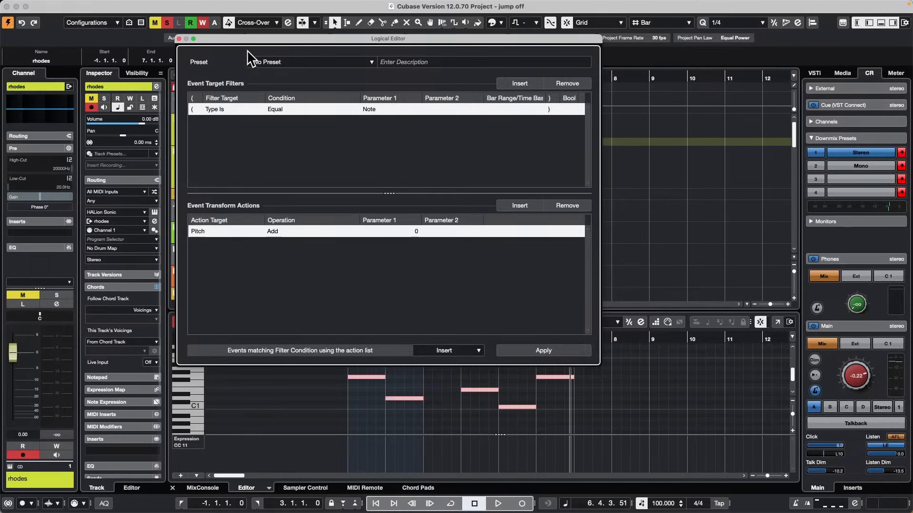
{"action": "left_click_drag", "start_coordinate": [244, 43], "coordinate": [481, 45]}
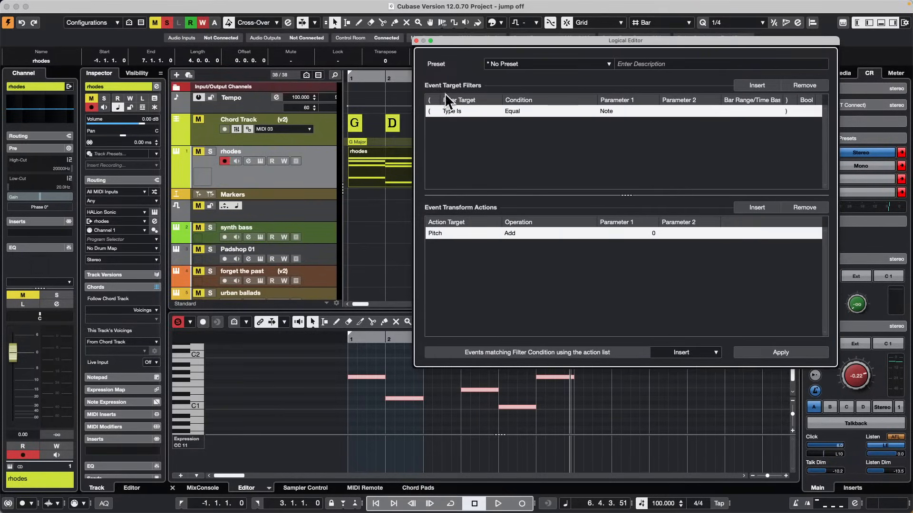
{"action": "left_click", "coordinate": [698, 354]}
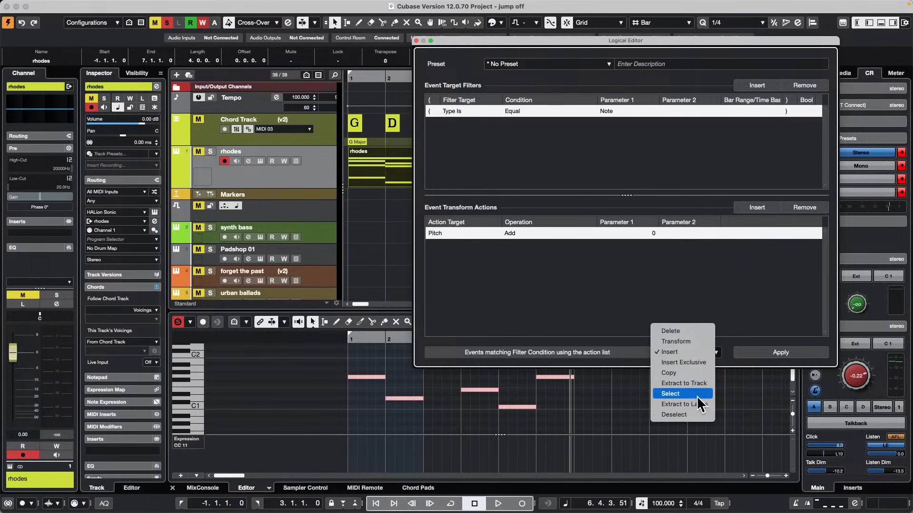
{"action": "left_click", "coordinate": [731, 303]}
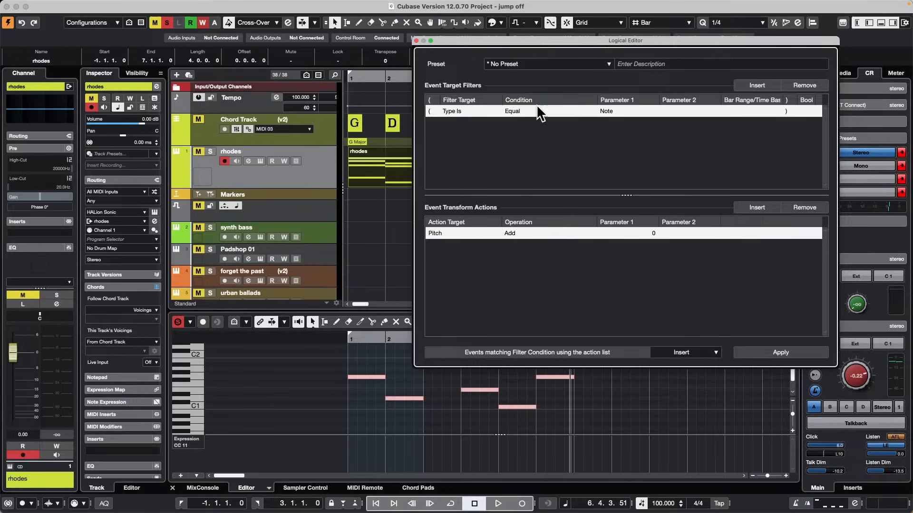
Add a second event target filter and set it to Property with the condition Property Is Set.
{"action": "left_click", "coordinate": [457, 110]}
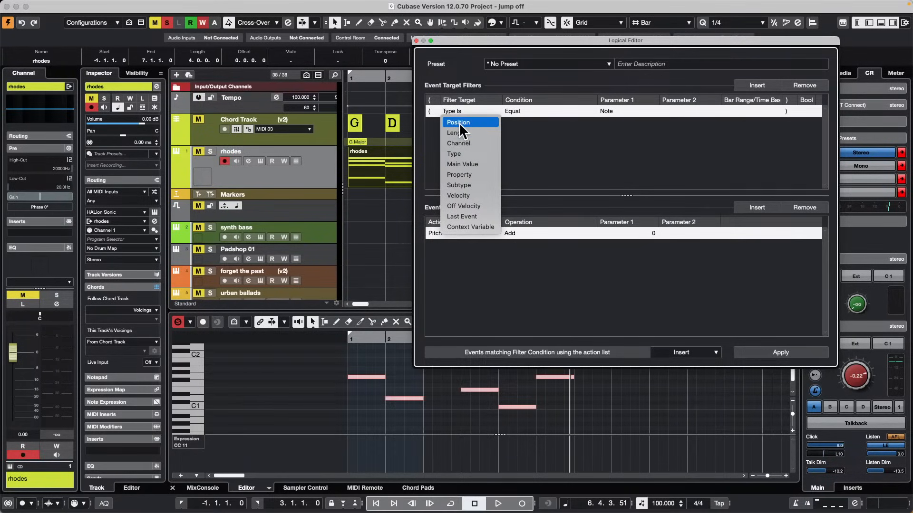
{"action": "left_click", "coordinate": [757, 85]}
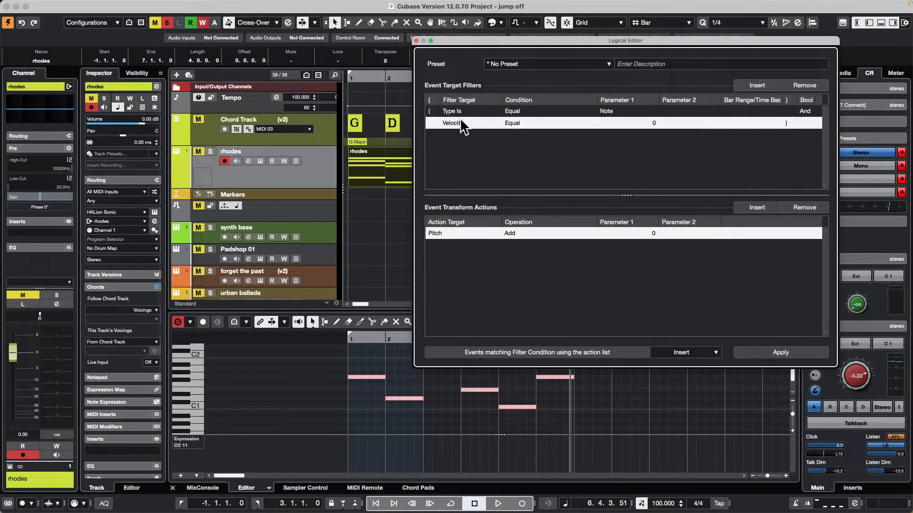
{"action": "left_click", "coordinate": [459, 122]}
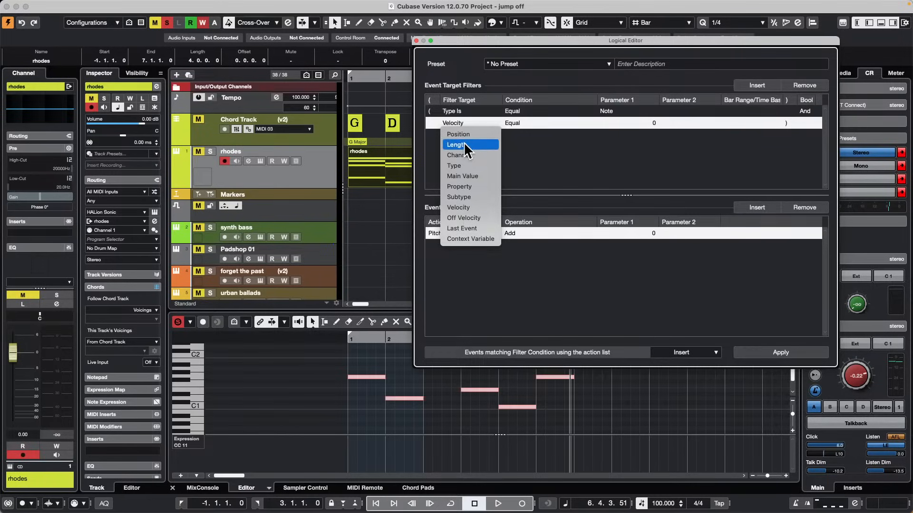
{"action": "left_click", "coordinate": [478, 190]}
{"action": "left_click", "coordinate": [525, 123]}
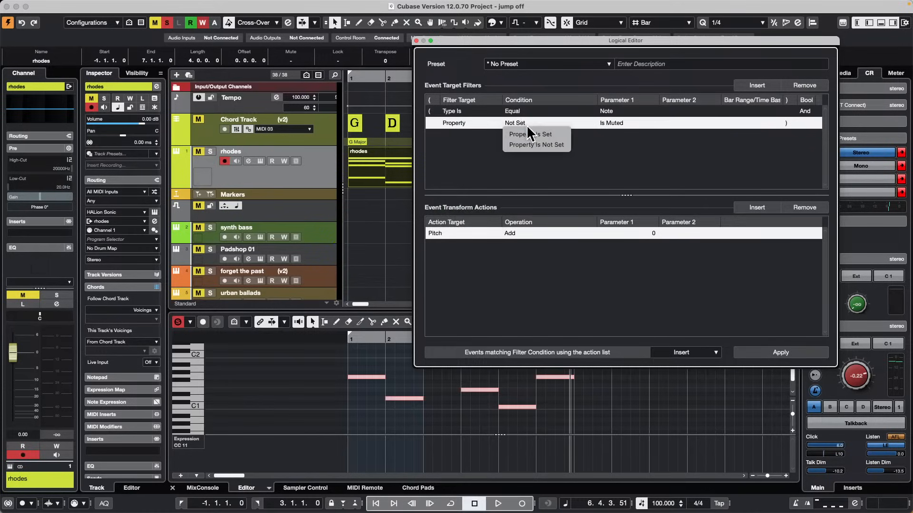
{"action": "left_click", "coordinate": [529, 134]}
{"action": "left_click", "coordinate": [612, 124]}
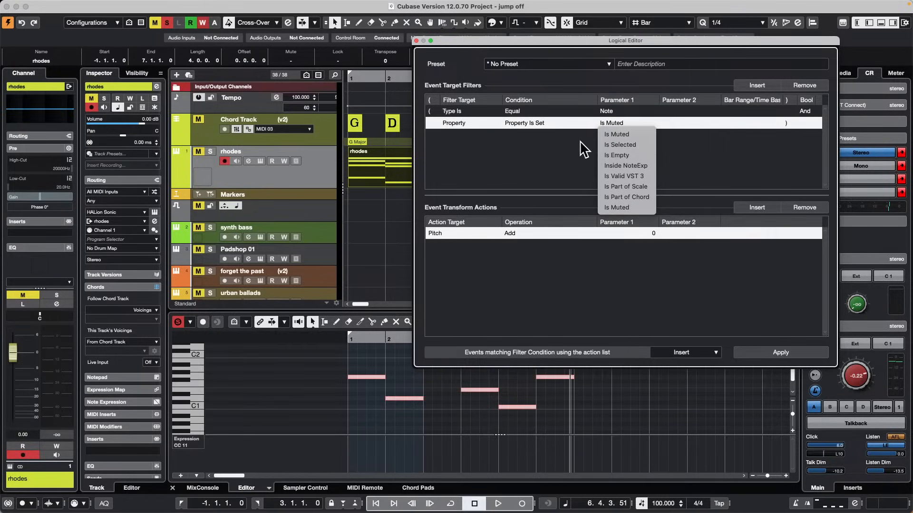
{"action": "left_click", "coordinate": [447, 122]}
Change the second filter to Context Variable, Equal, Note Number in Chord (lowest = 0).
{"action": "left_click", "coordinate": [447, 122]}
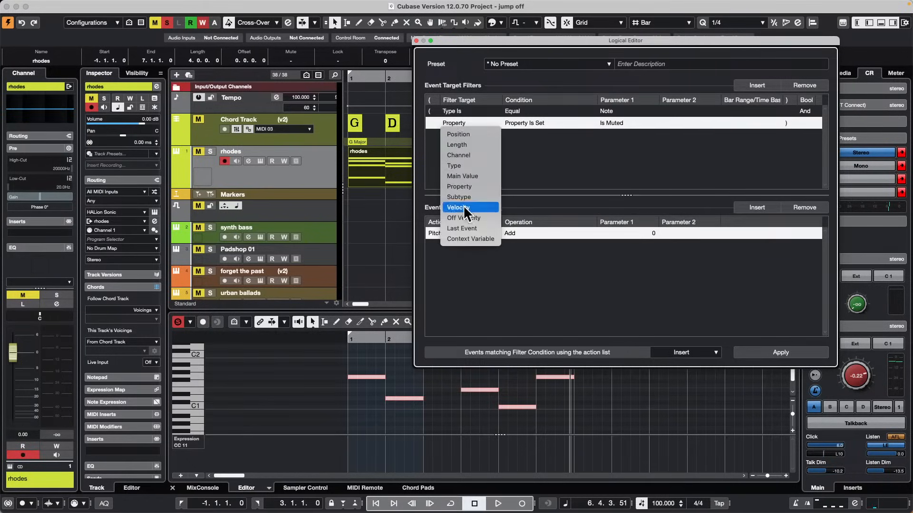
{"action": "left_click", "coordinate": [479, 240]}
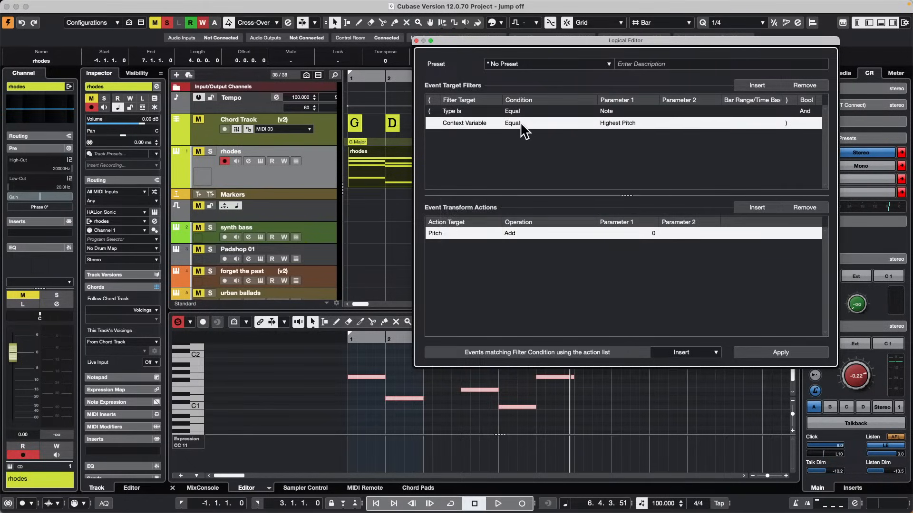
{"action": "left_click", "coordinate": [520, 123]}
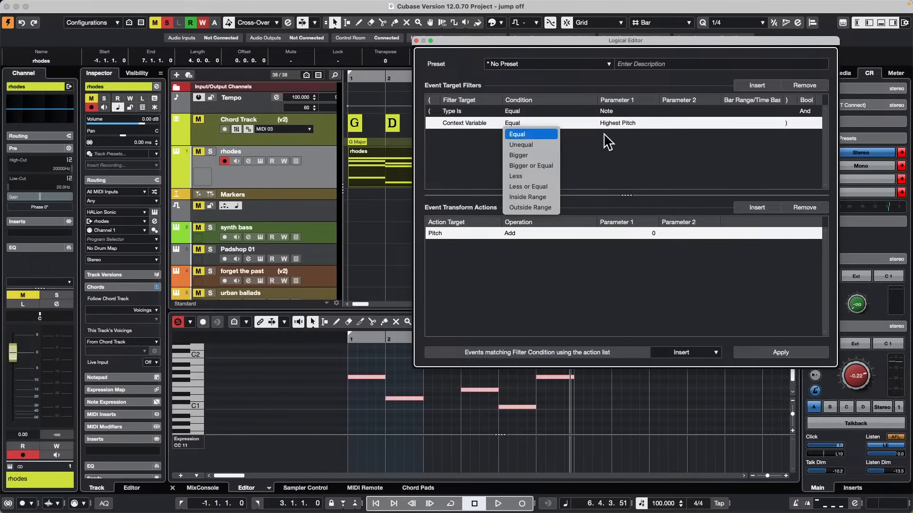
{"action": "left_click", "coordinate": [656, 134]}
{"action": "left_click", "coordinate": [612, 123]}
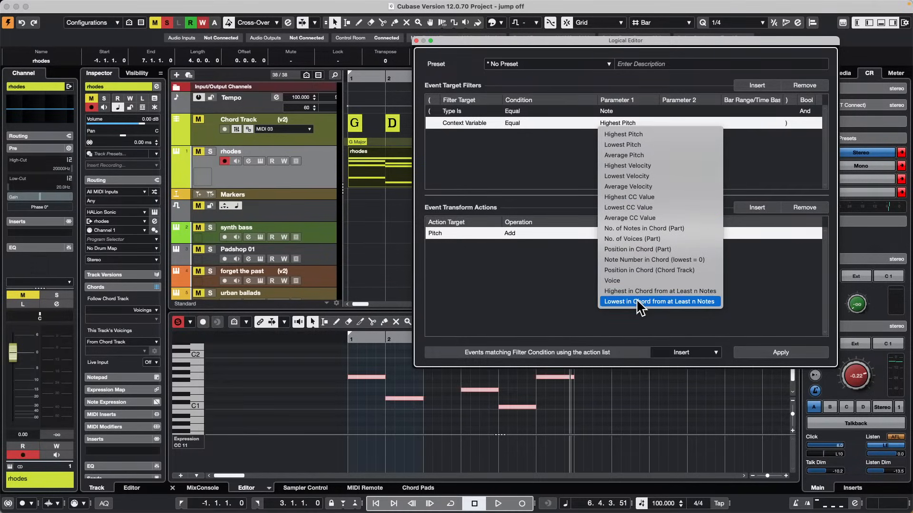
{"action": "left_click", "coordinate": [679, 263]}
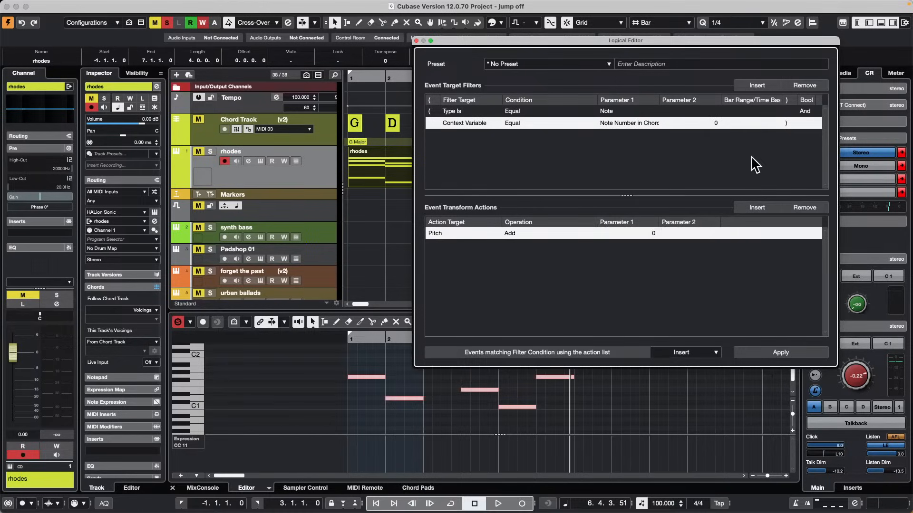
Apply the filter with Insert, and apply it again with Extract to Track to put the lowest chord notes on their own track.
{"action": "left_click_drag", "start_coordinate": [520, 41], "coordinate": [605, 22]}
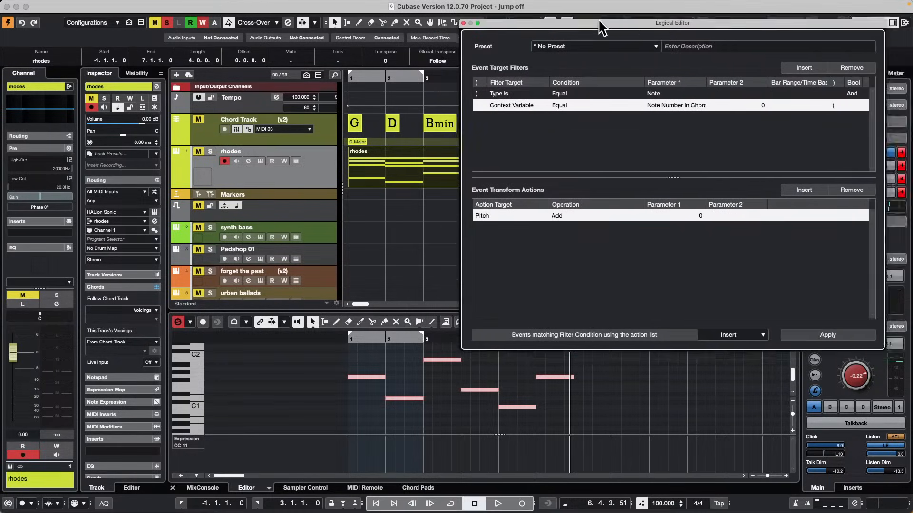
{"action": "left_click", "coordinate": [835, 334]}
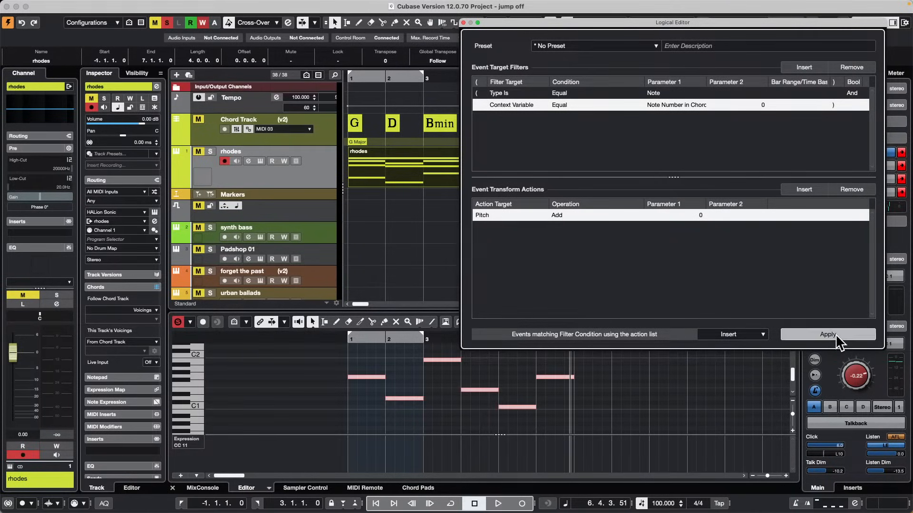
{"action": "left_click", "coordinate": [743, 332]}
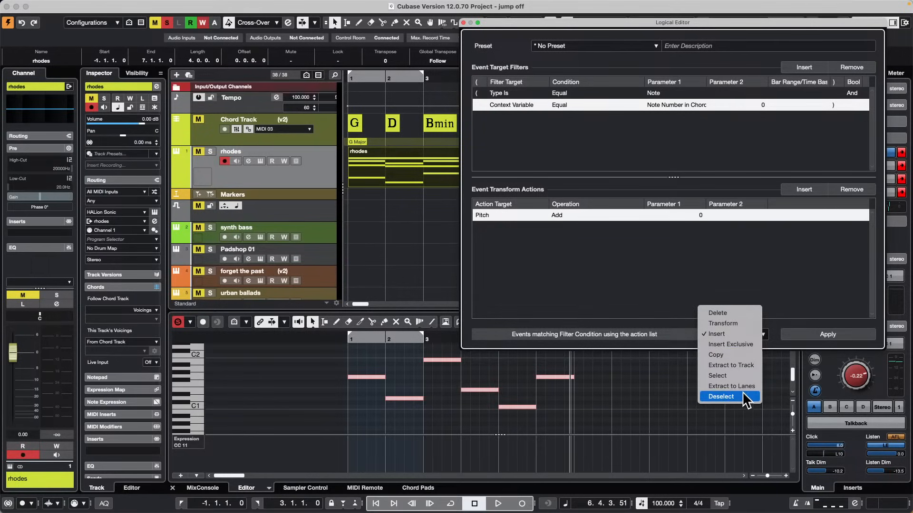
{"action": "left_click", "coordinate": [749, 366]}
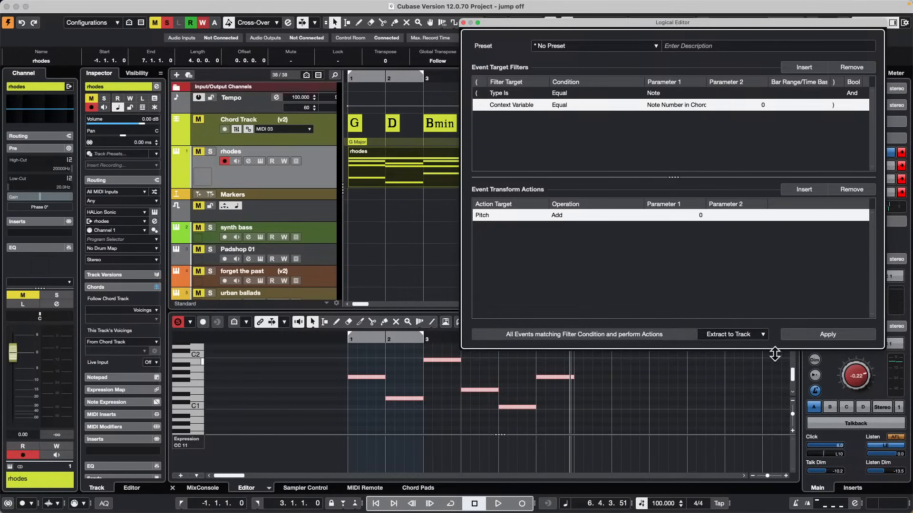
{"action": "left_click", "coordinate": [827, 334]}
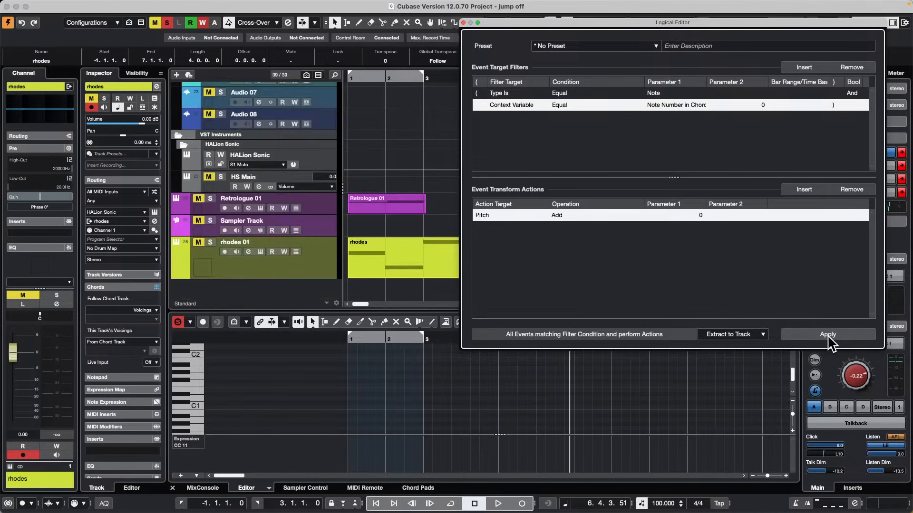
Compare the rhodes track with the extracted rhodes 01 track and move rhodes 01 directly below Retrologue 01.
{"action": "scroll", "coordinate": [404, 203], "scroll_direction": "up", "scroll_amount": 15}
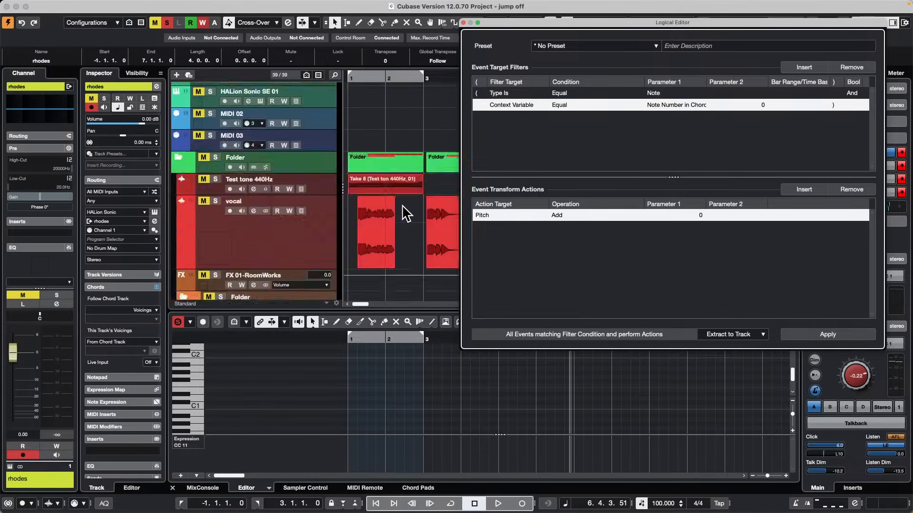
{"action": "scroll", "coordinate": [404, 204], "scroll_direction": "up", "scroll_amount": 4}
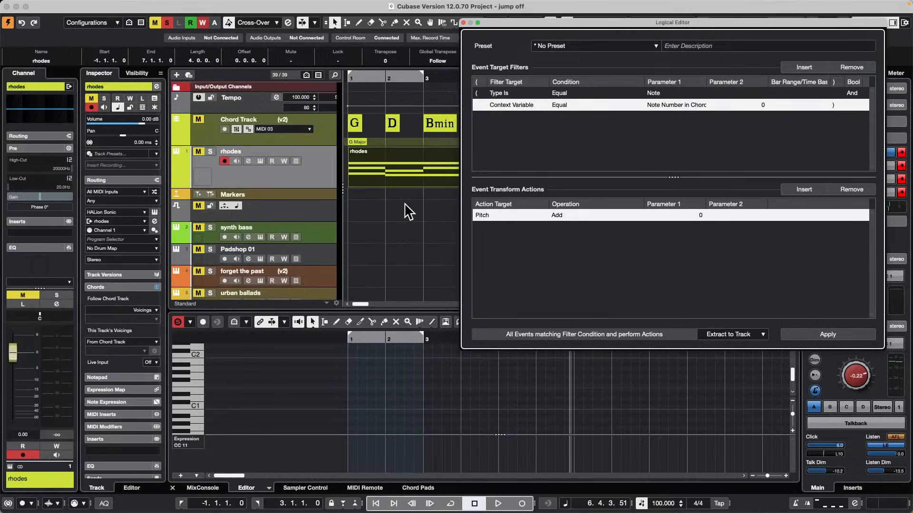
{"action": "scroll", "coordinate": [408, 212], "scroll_direction": "down", "scroll_amount": 15}
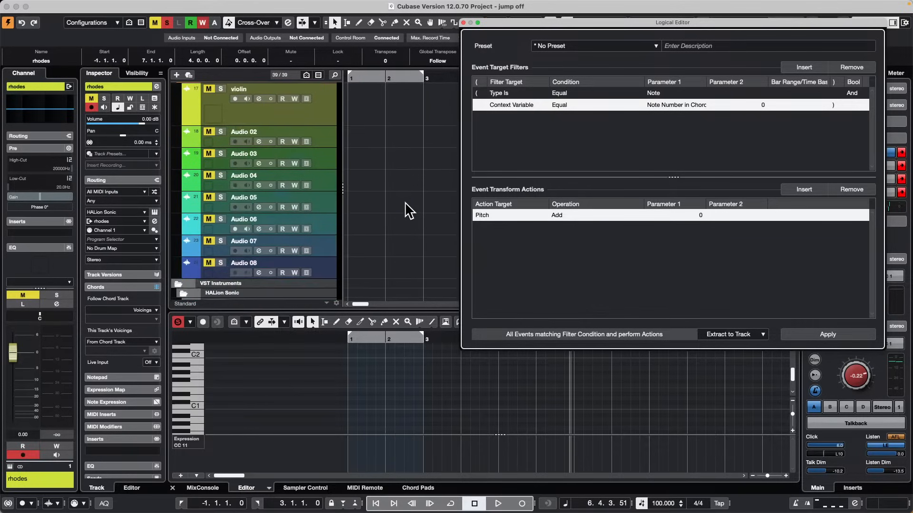
{"action": "scroll", "coordinate": [408, 212], "scroll_direction": "down", "scroll_amount": 5}
{"action": "left_click", "coordinate": [332, 259]}
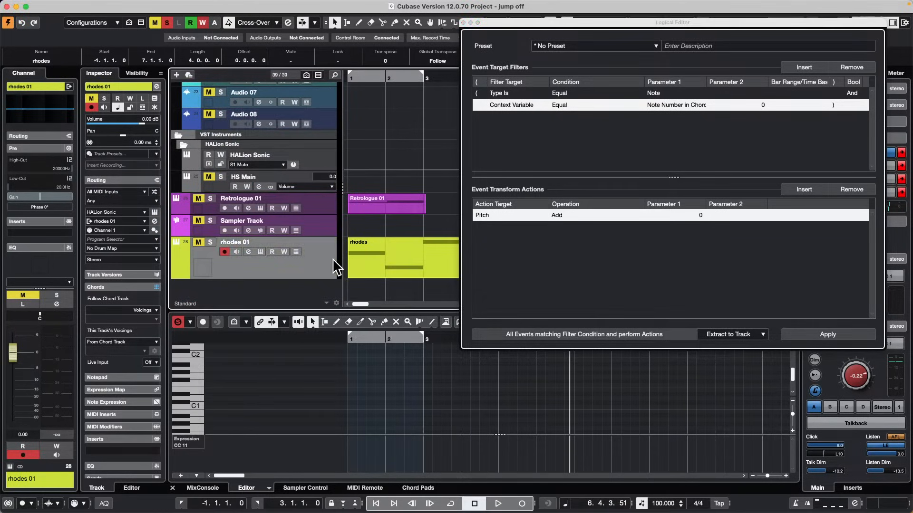
{"action": "mouse_move", "coordinate": [333, 260]}
{"action": "left_mouse_down"}
{"action": "mouse_move", "coordinate": [336, 36]}
{"action": "mouse_move", "coordinate": [322, 135]}
{"action": "mouse_move", "coordinate": [330, 260]}
{"action": "left_mouse_up"}
{"action": "scroll", "coordinate": [342, 120], "scroll_direction": "up", "scroll_amount": 20}
{"action": "scroll", "coordinate": [342, 127], "scroll_direction": "down", "scroll_amount": 10}
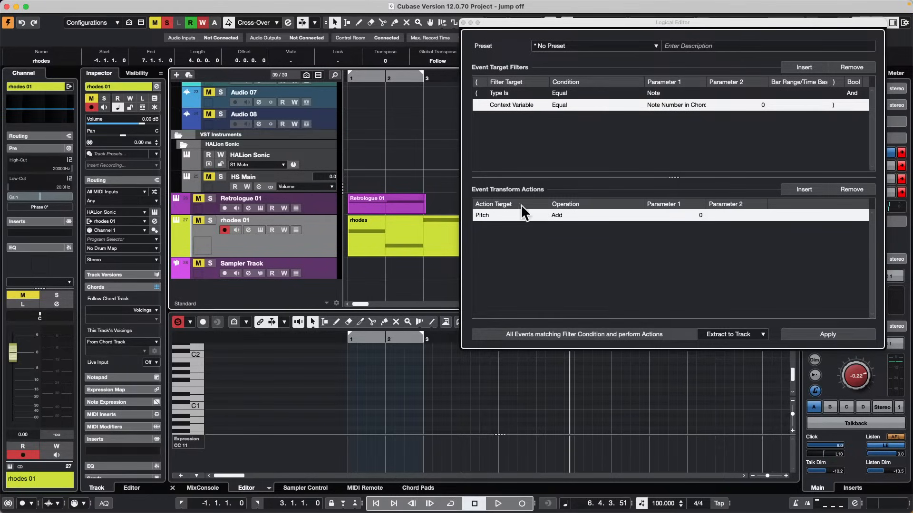
Erase the extracted MIDI part from the rhodes 01 track with the Erase tool.
{"action": "right_click", "coordinate": [380, 170]}
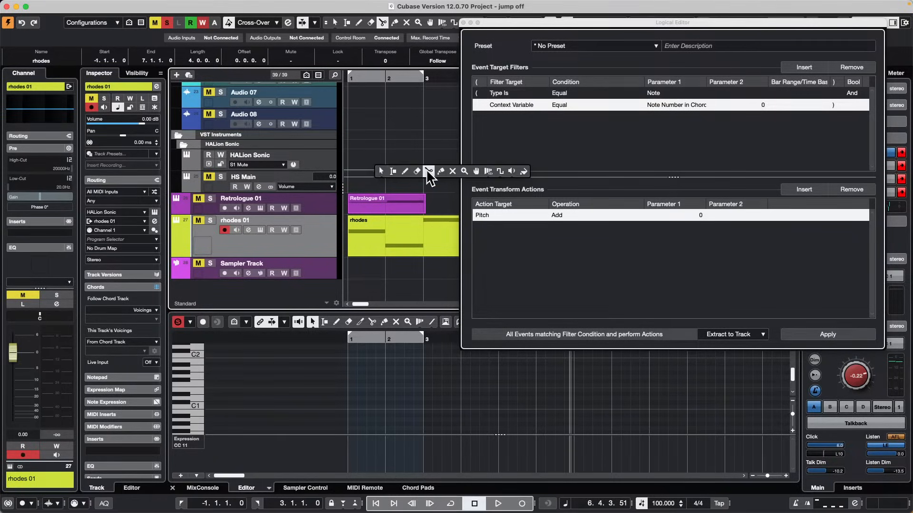
{"action": "left_click", "coordinate": [402, 172]}
{"action": "left_click", "coordinate": [417, 171]}
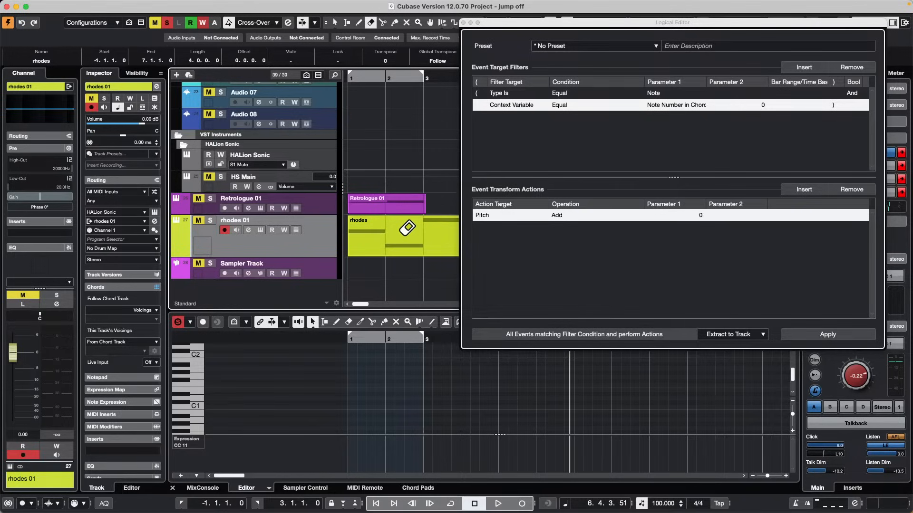
Move the rhodes track from below the Chord Track to the end of the track list, below Sampler Track.
{"action": "scroll", "coordinate": [291, 171], "scroll_direction": "up", "scroll_amount": 15}
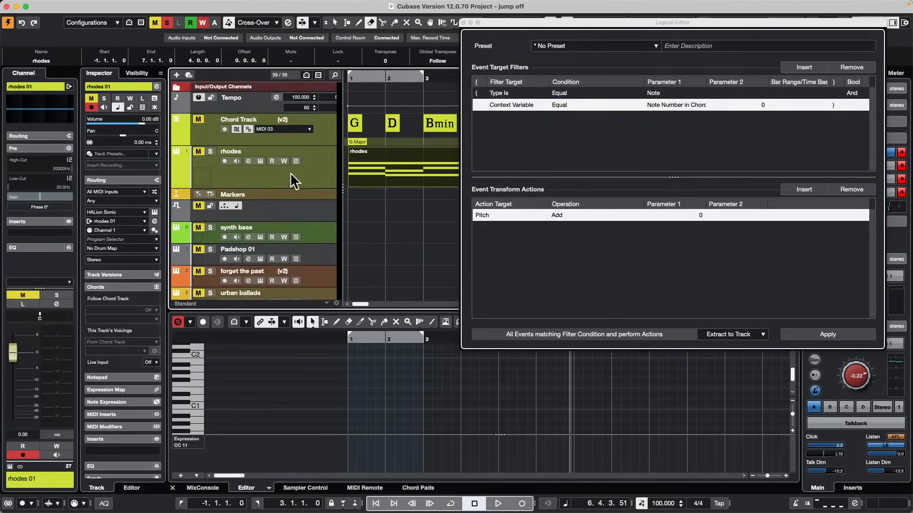
{"action": "scroll", "coordinate": [320, 182], "scroll_direction": "down", "scroll_amount": 5}
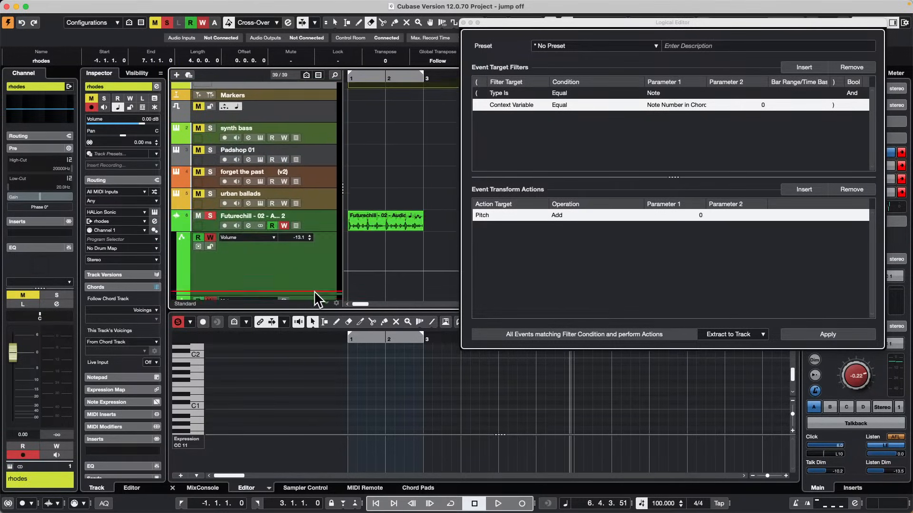
{"action": "scroll", "coordinate": [321, 250], "scroll_direction": "down", "scroll_amount": 10}
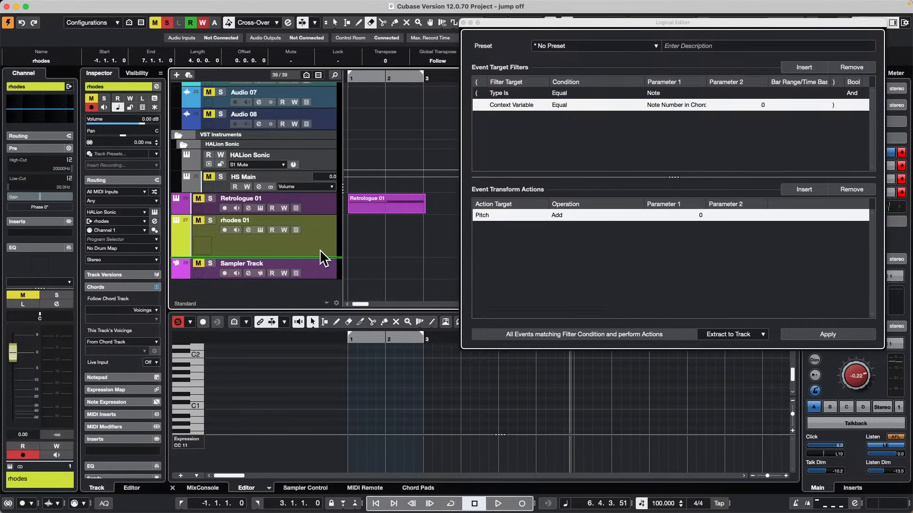
{"action": "left_click_drag", "start_coordinate": [324, 258], "coordinate": [312, 273]}
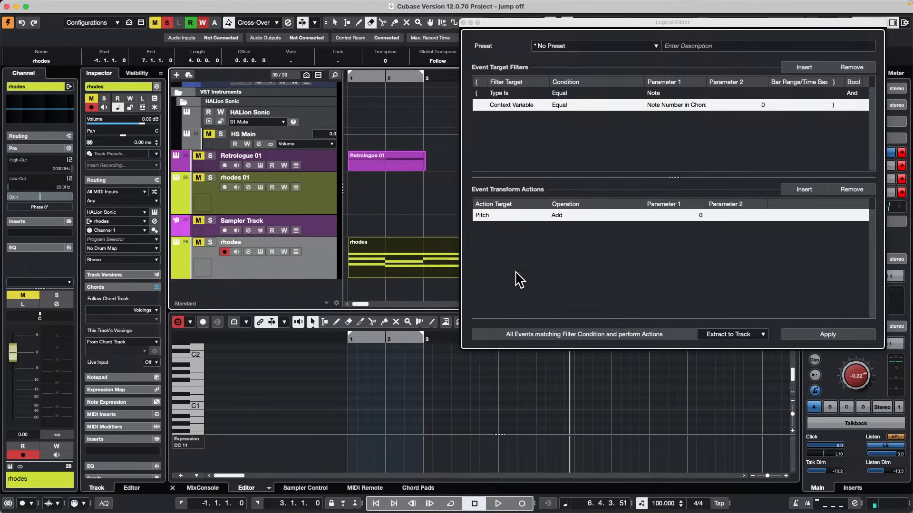
Apply the lowest-note filter to the rhodes part with the Insert Exclusive function.
{"action": "left_click", "coordinate": [753, 338]}
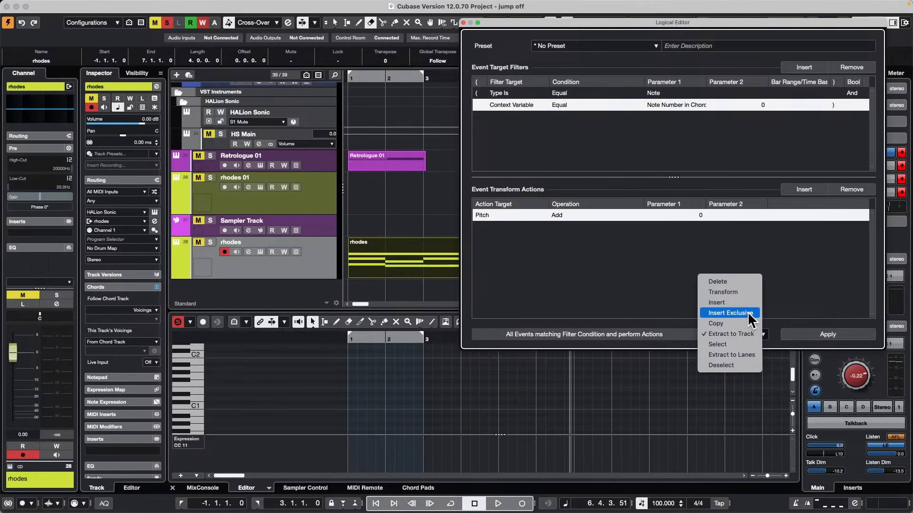
{"action": "left_click", "coordinate": [749, 313]}
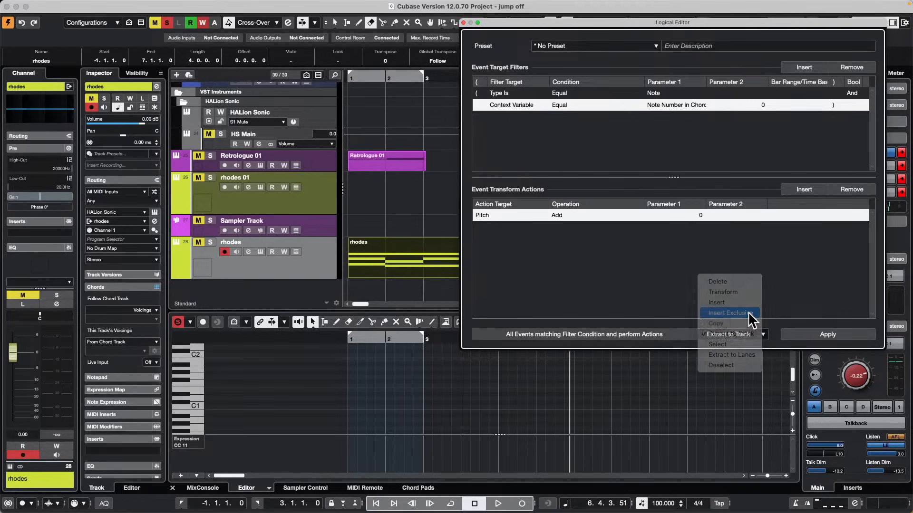
{"action": "left_click", "coordinate": [846, 334]}
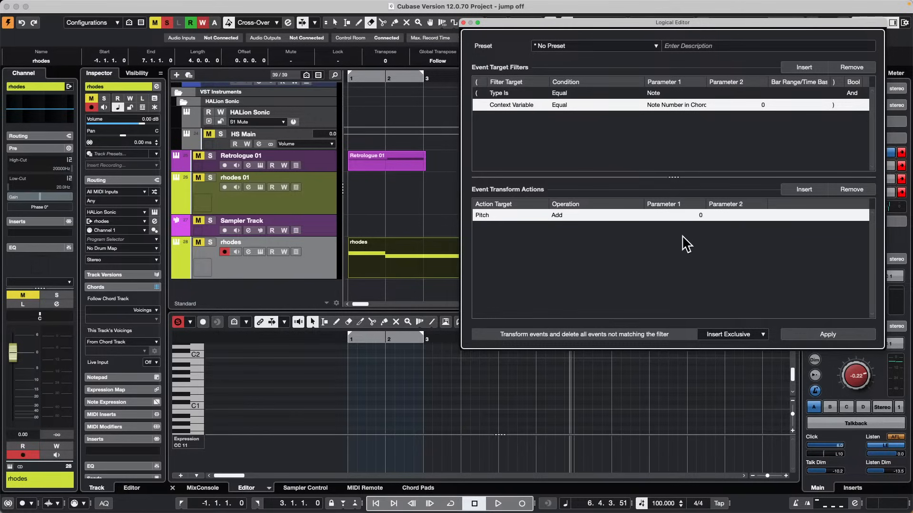
Undo the Insert Exclusive edit and the earlier track moves, part erasure and note extraction.
{"action": "key", "text": "super+z"}
{"action": "key", "text": "super+z"}
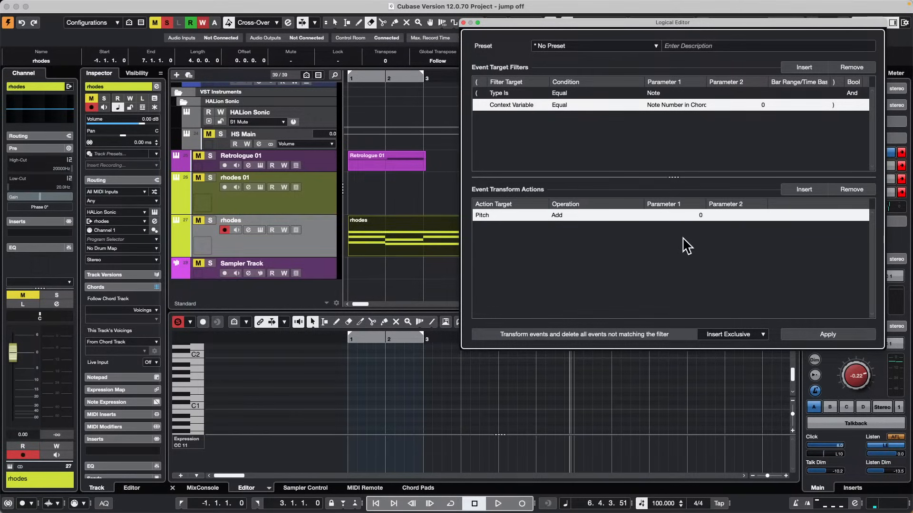
{"action": "key", "text": "super+z"}
{"action": "key", "text": "super+z"}
{"action": "key", "text": "super+z"}
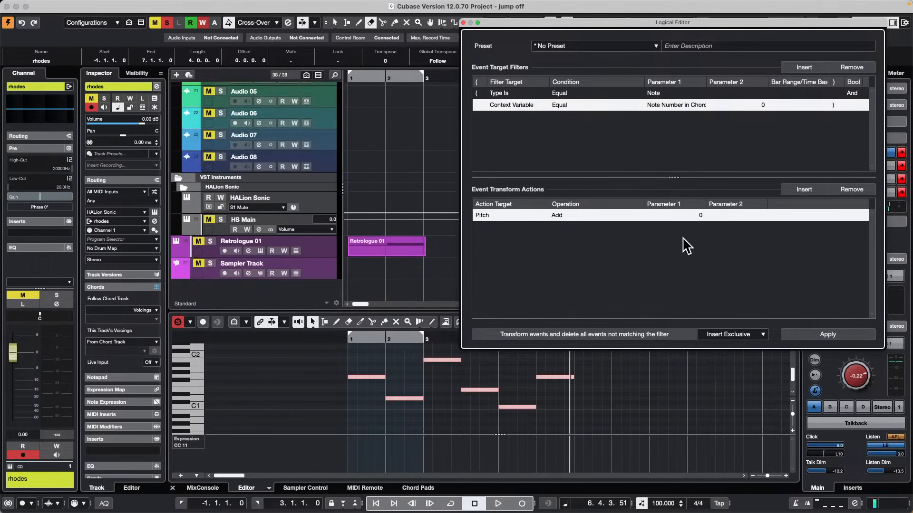
Move the rhodes track from below the Chord Track to the end of the track list, under Sampler Track.
{"action": "scroll", "coordinate": [261, 176], "scroll_direction": "up", "scroll_amount": 10}
{"action": "scroll", "coordinate": [263, 176], "scroll_direction": "up", "scroll_amount": 5}
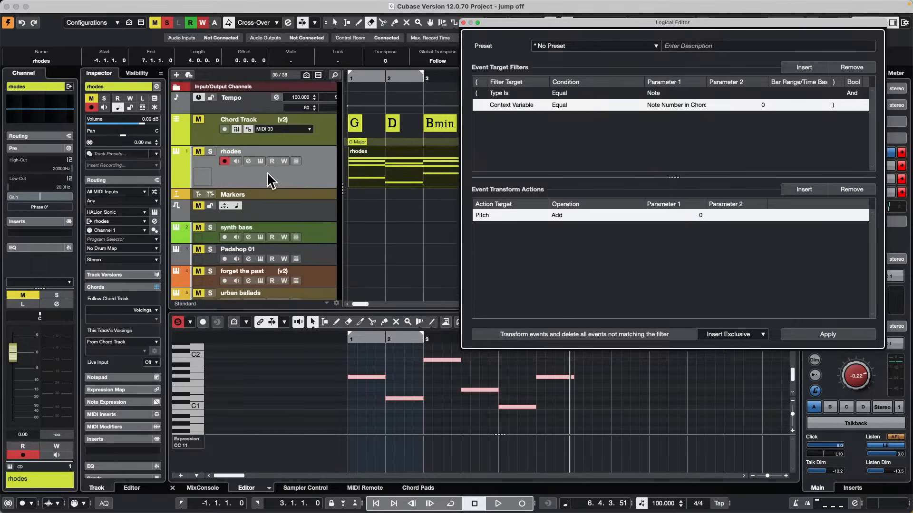
{"action": "left_click_drag", "start_coordinate": [290, 169], "coordinate": [305, 283]}
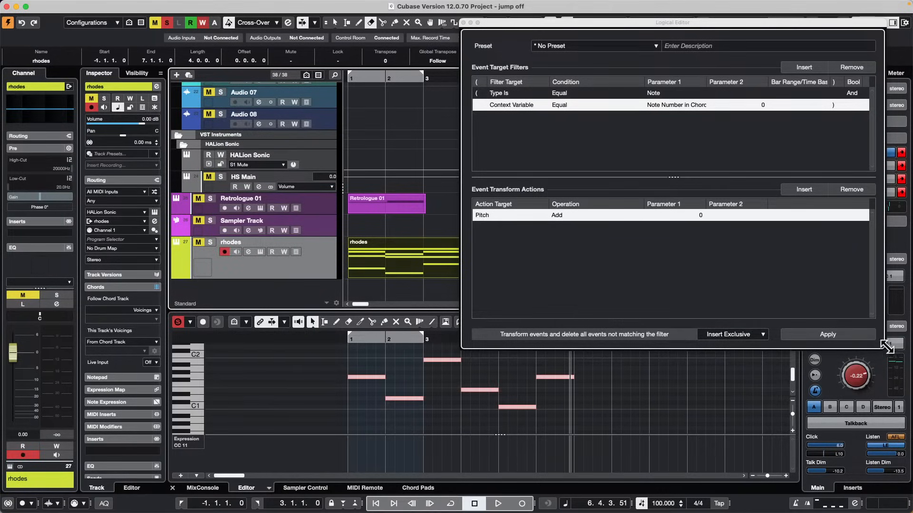
Set the Logical Editor function to Extract to Track and apply it to the rhodes part.
{"action": "left_click", "coordinate": [753, 336]}
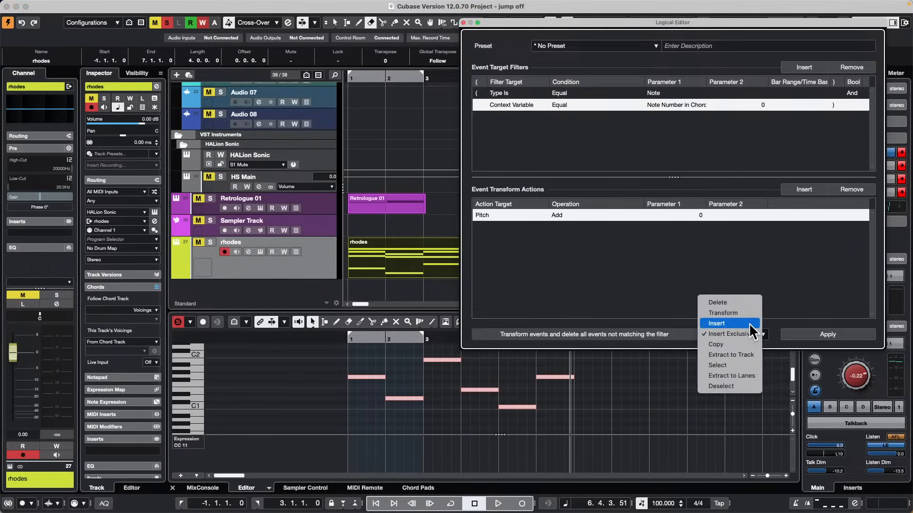
{"action": "left_click", "coordinate": [750, 324]}
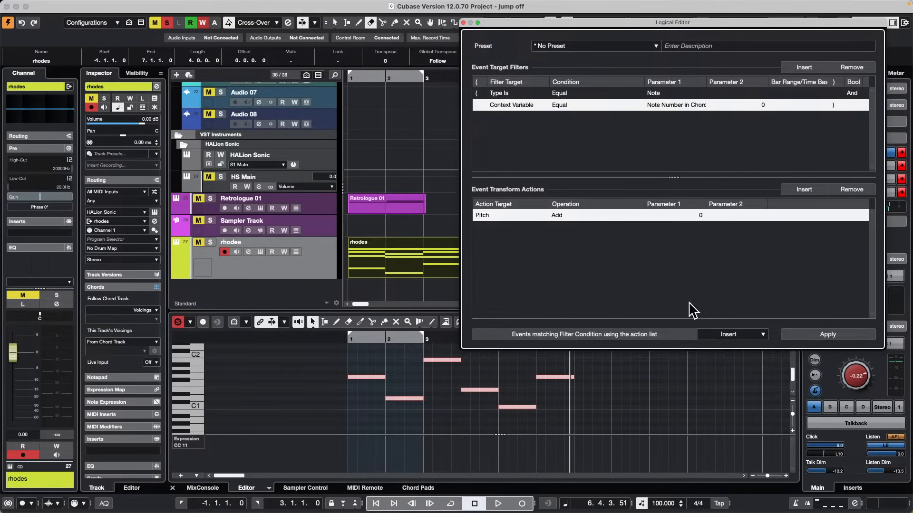
{"action": "left_click", "coordinate": [749, 335]}
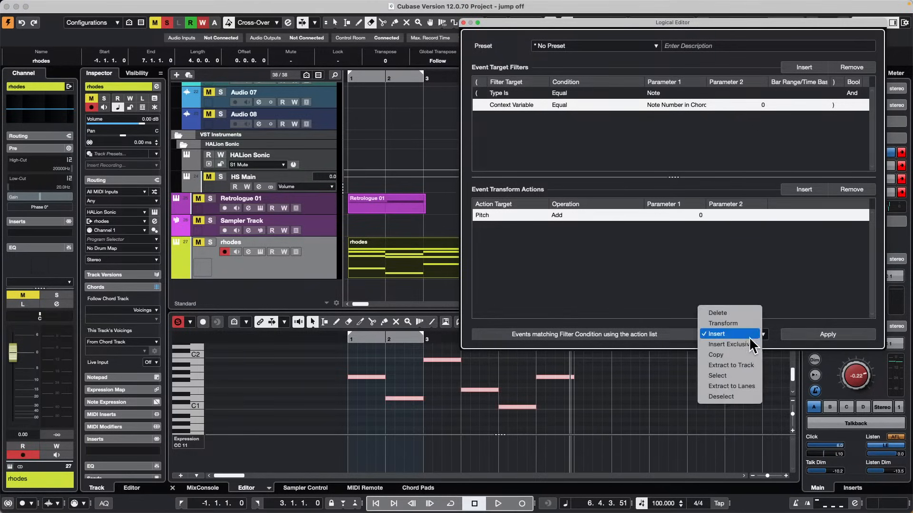
{"action": "left_click", "coordinate": [753, 364]}
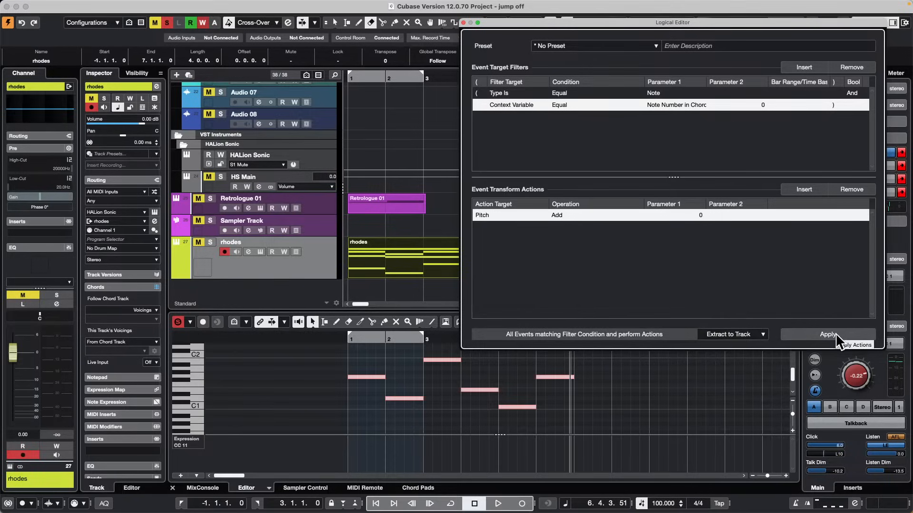
{"action": "left_click", "coordinate": [835, 333]}
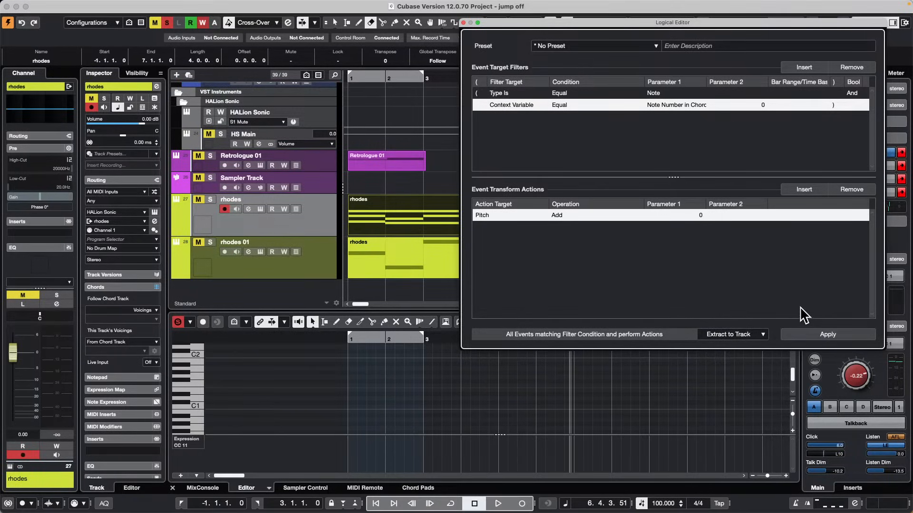
Review the available Logical Editor functions and undo the extraction to a separate track.
{"action": "left_click", "coordinate": [749, 338]}
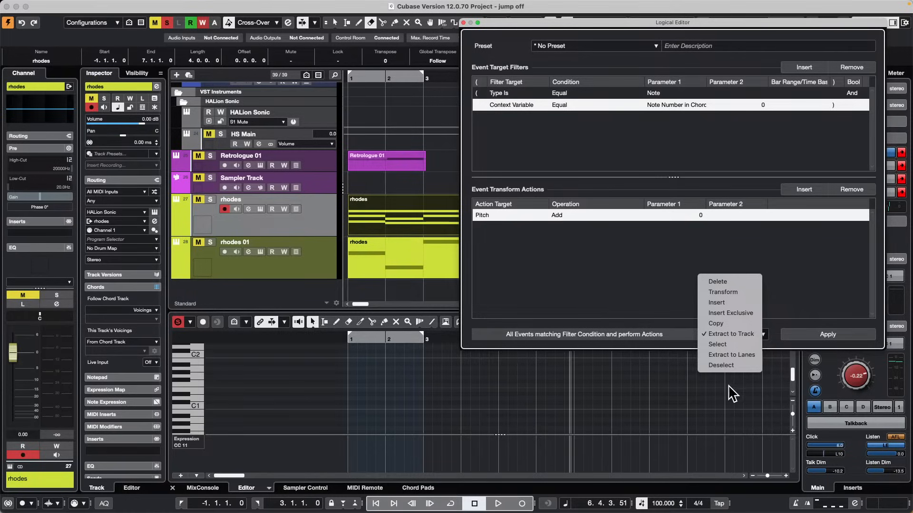
{"action": "left_click", "coordinate": [650, 265]}
{"action": "key", "text": "super+z"}
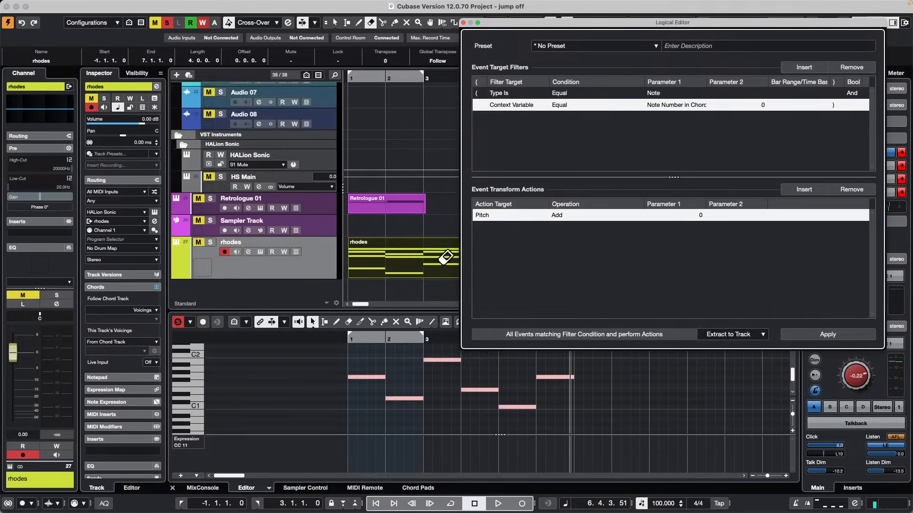
Try the Copy function on the lowest chord notes of the rhodes part, and undo the result.
{"action": "left_click", "coordinate": [716, 341]}
{"action": "left_click", "coordinate": [728, 324]}
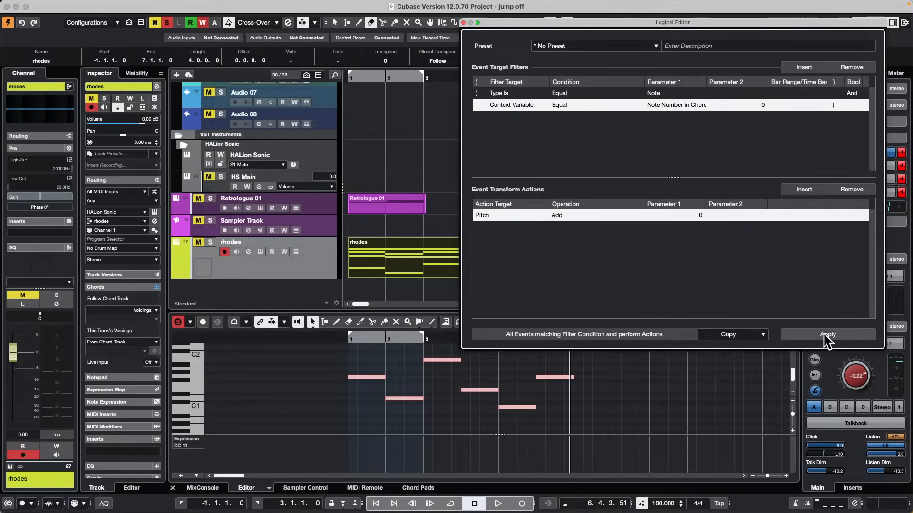
{"action": "left_click", "coordinate": [823, 334]}
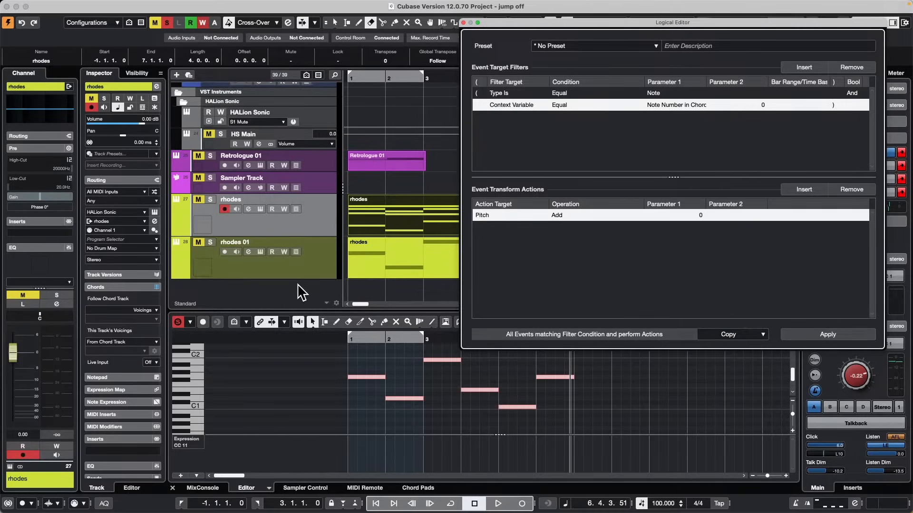
{"action": "key", "text": "super+z"}
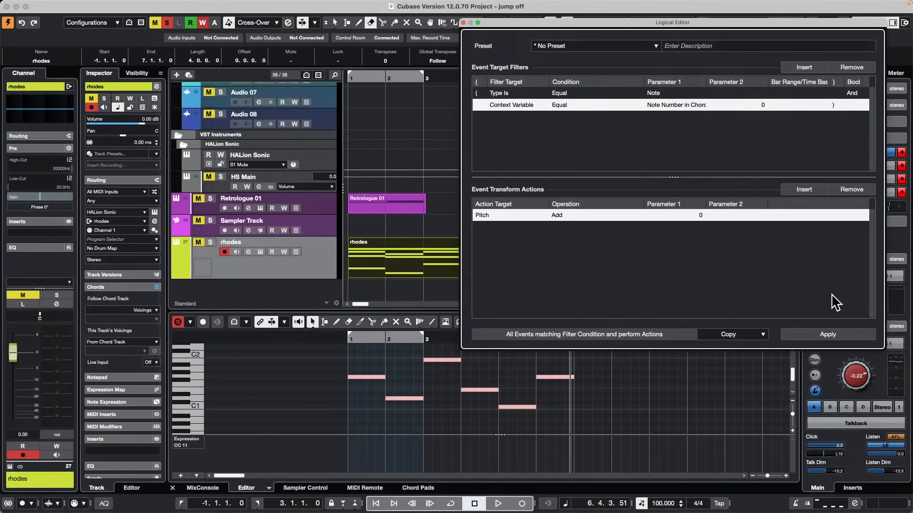
Apply Copy again, move the Logical Editor aside to compare both rhodes parts, and undo the copy.
{"action": "left_click", "coordinate": [727, 334]}
{"action": "left_click", "coordinate": [648, 265]}
{"action": "left_click", "coordinate": [734, 335]}
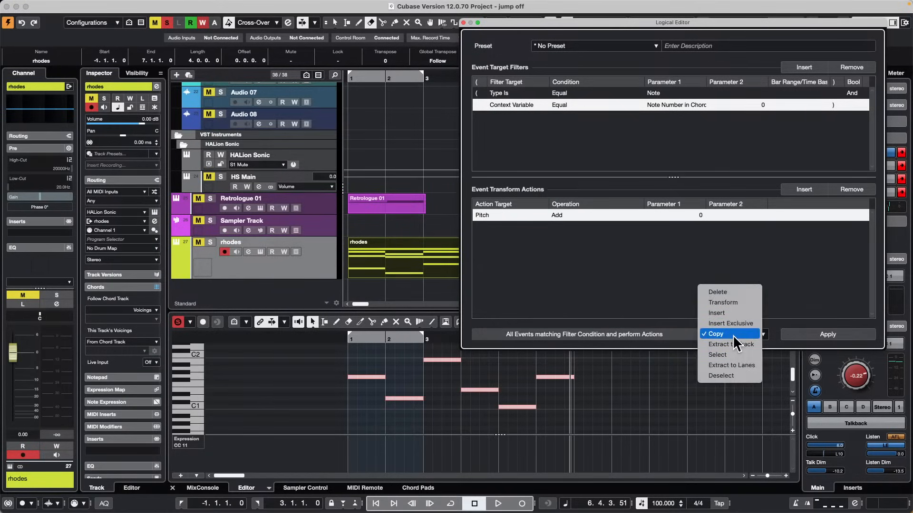
{"action": "left_click", "coordinate": [732, 335]}
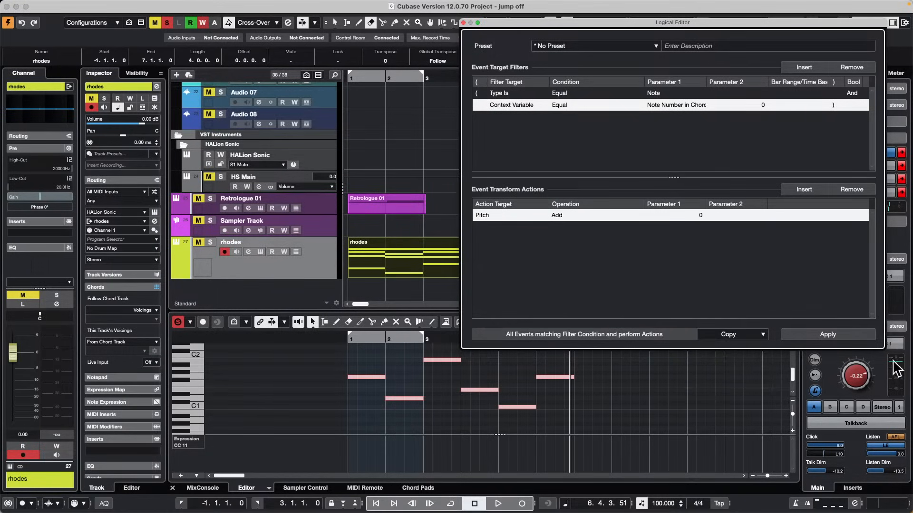
{"action": "left_click", "coordinate": [839, 333]}
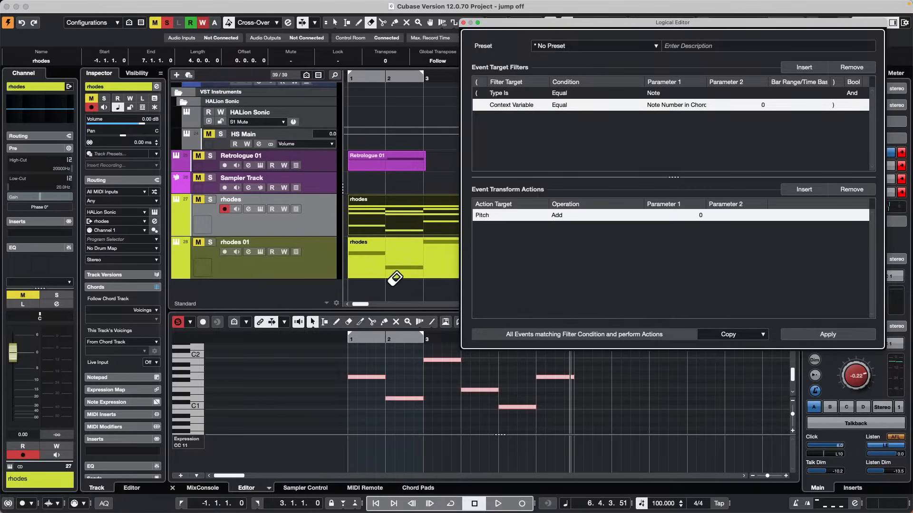
{"action": "left_click_drag", "start_coordinate": [497, 22], "coordinate": [720, 68]}
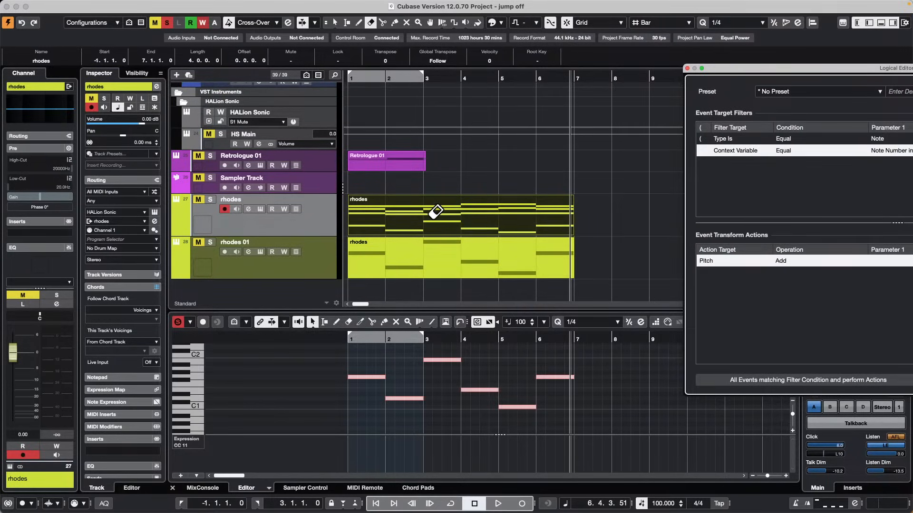
{"action": "key", "text": "super+z"}
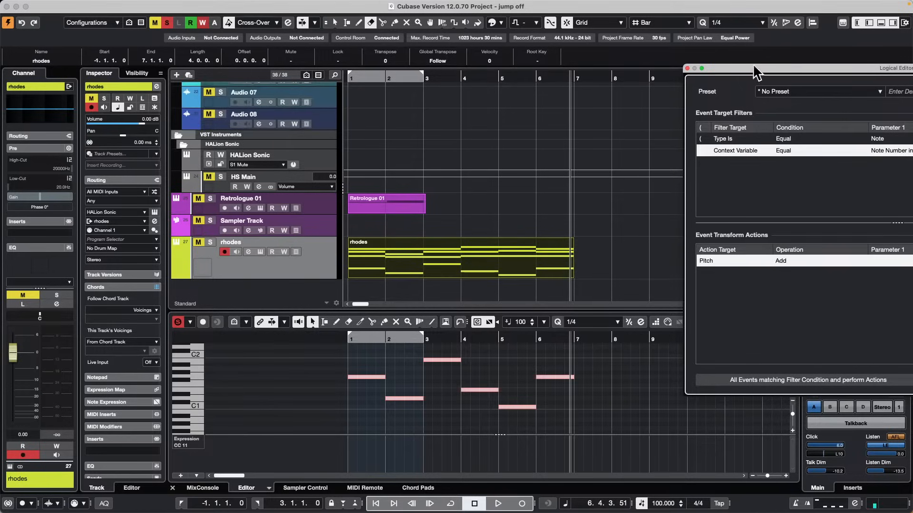
Apply the filter with Copy to duplicate the lowest chord notes onto a new track, and close the Logical Editor.
{"action": "left_click_drag", "start_coordinate": [754, 68], "coordinate": [538, 73]}
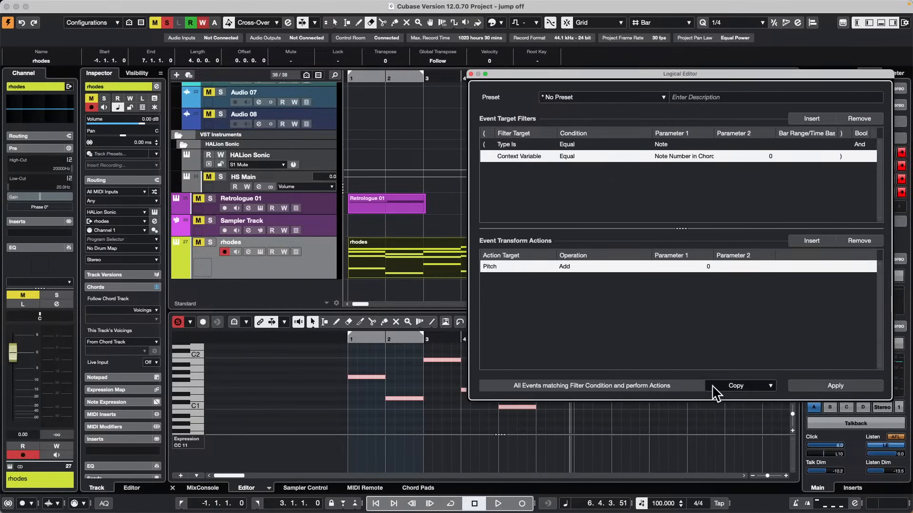
{"action": "left_click", "coordinate": [744, 382]}
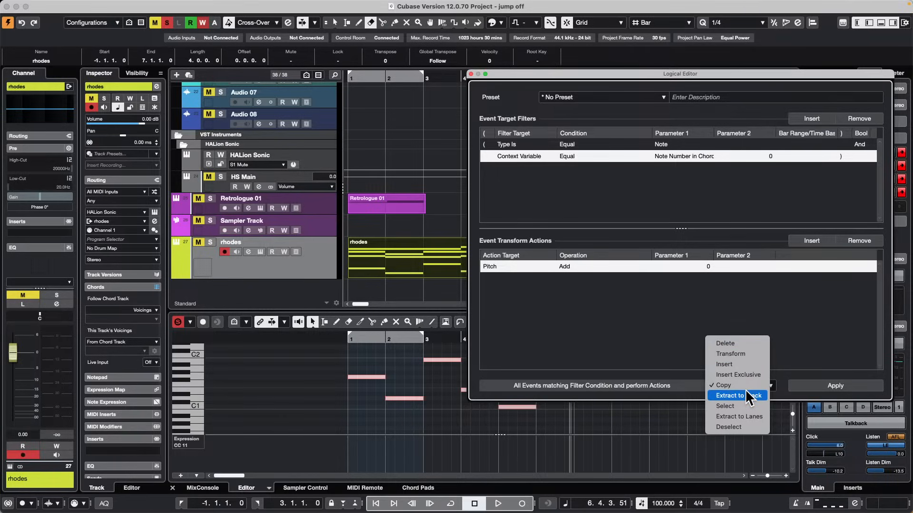
{"action": "left_click", "coordinate": [749, 385]}
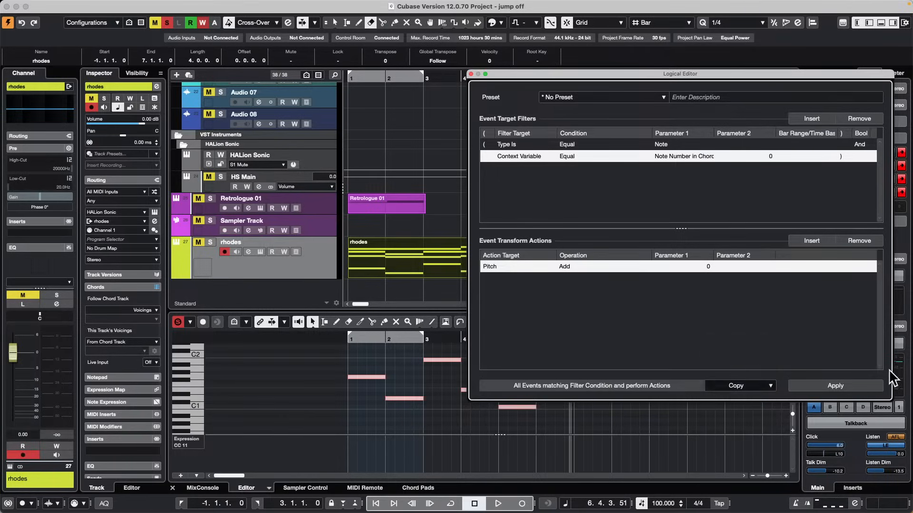
{"action": "left_click", "coordinate": [835, 386]}
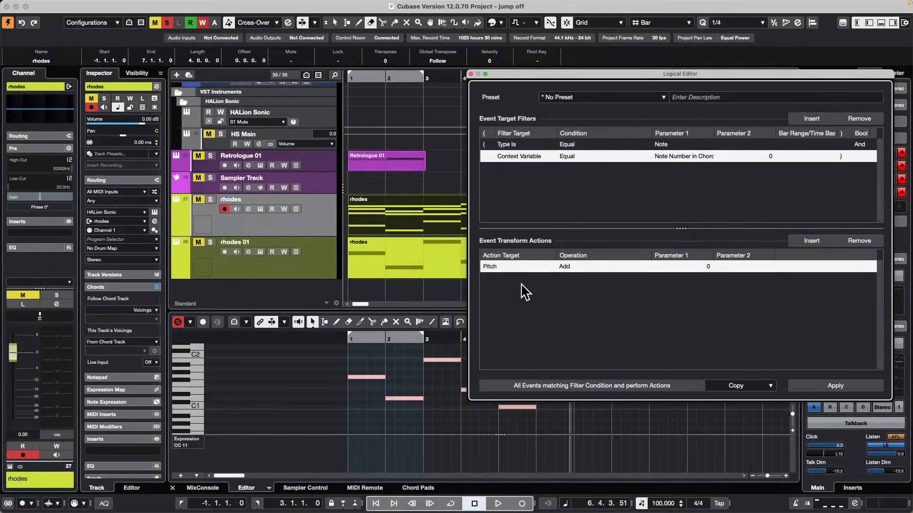
{"action": "left_click", "coordinate": [471, 74]}
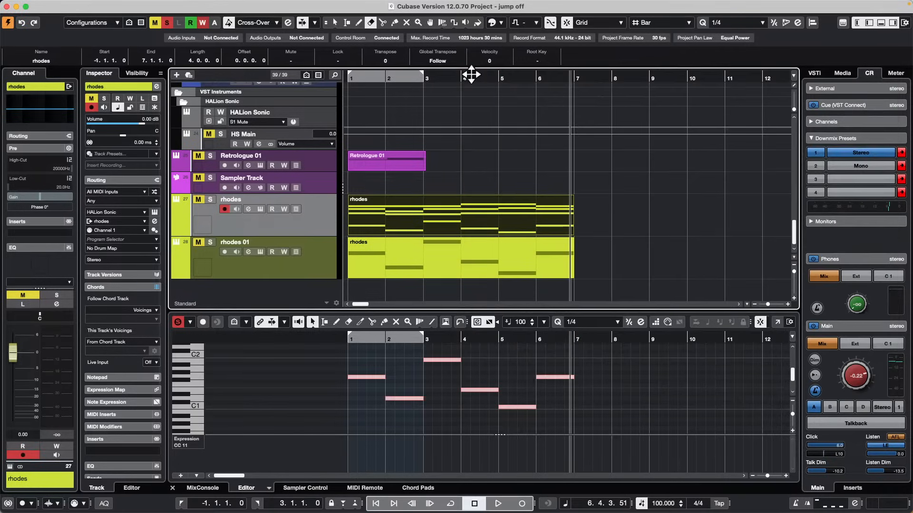
Erase the copied MIDI part from the rhodes 01 track with the Erase tool and return to Object Selection.
{"action": "key", "text": "1"}
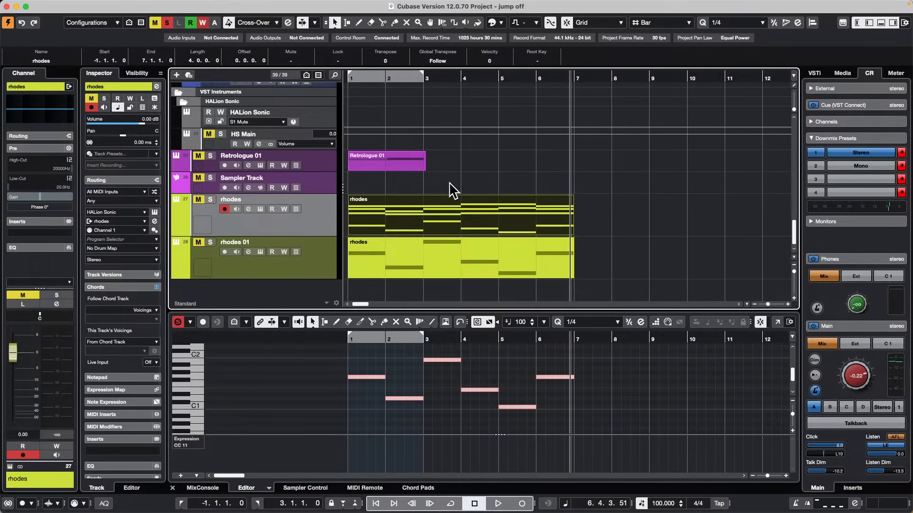
{"action": "left_click", "coordinate": [433, 238]}
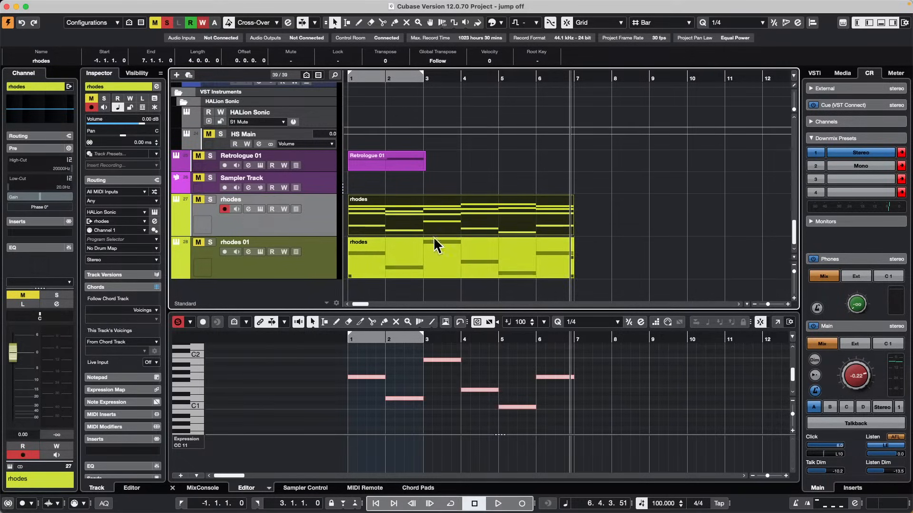
{"action": "right_click", "coordinate": [409, 261]}
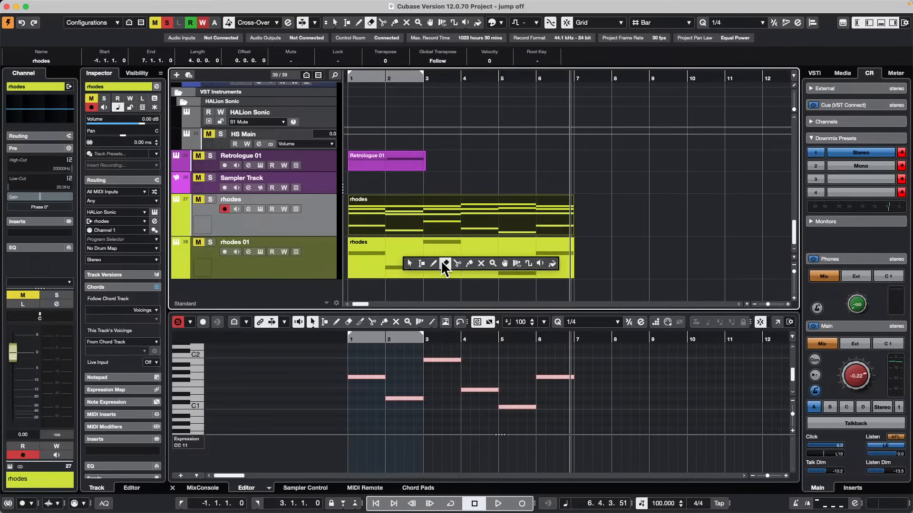
{"action": "left_click", "coordinate": [441, 261]}
{"action": "left_click", "coordinate": [439, 257]}
{"action": "right_click", "coordinate": [419, 241]}
{"action": "left_click", "coordinate": [418, 242]}
Open the rhodes MIDI part in its own full-screen Key Editor window and zoom to fit the whole part.
{"action": "double_click", "coordinate": [397, 219]}
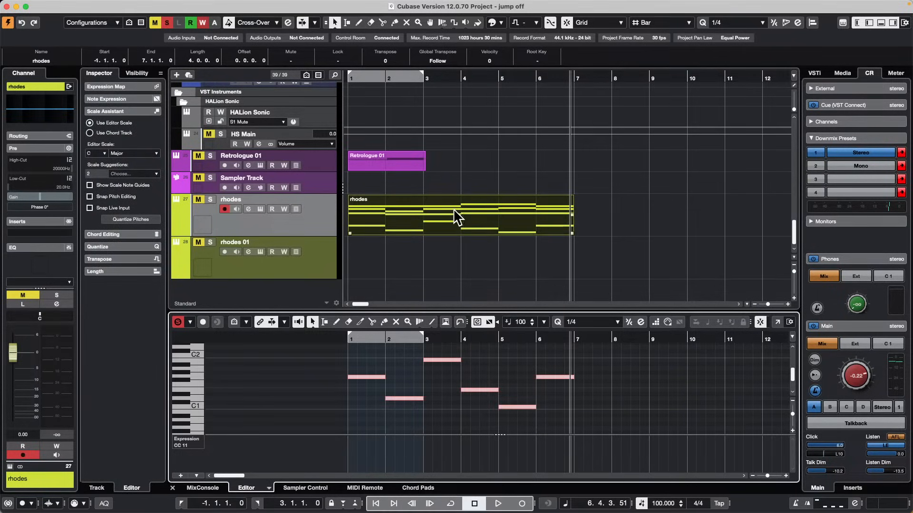
{"action": "scroll", "coordinate": [592, 375], "scroll_direction": "up", "scroll_amount": 3}
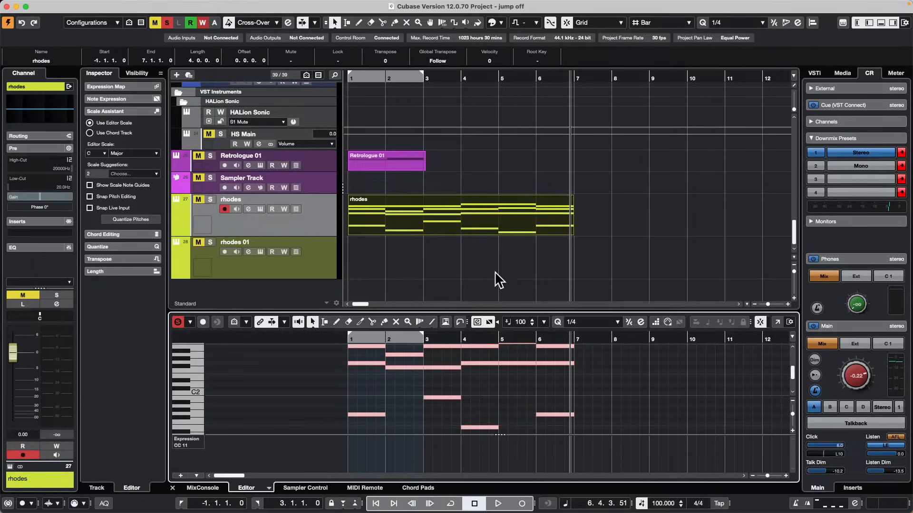
{"action": "left_click", "coordinate": [778, 321]}
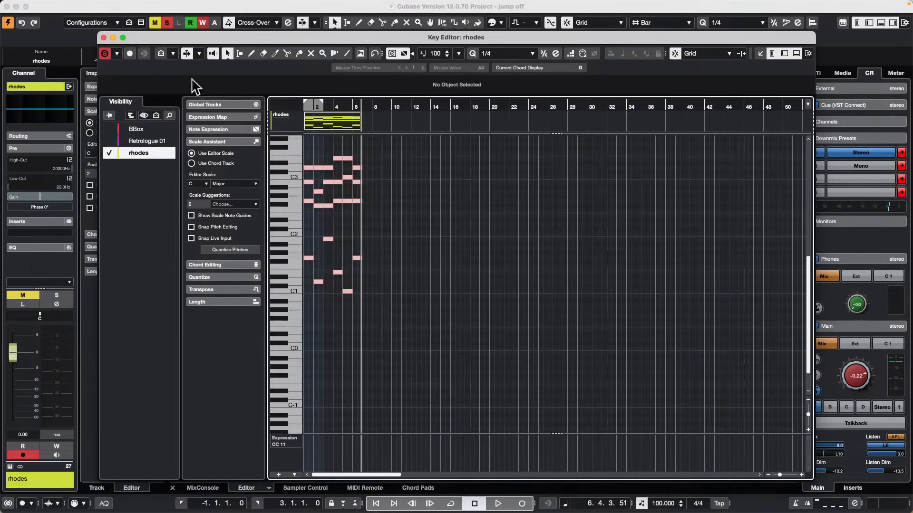
{"action": "left_click", "coordinate": [122, 37]}
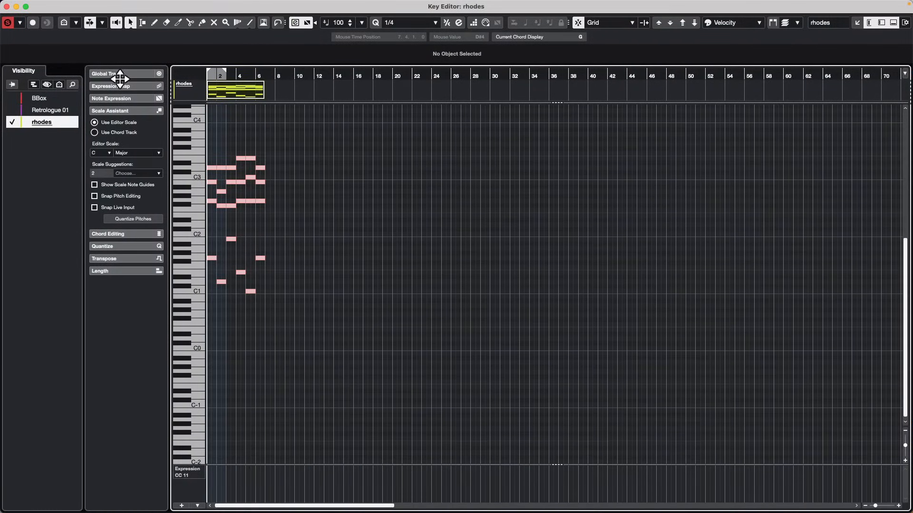
{"action": "key", "text": "shift+f"}
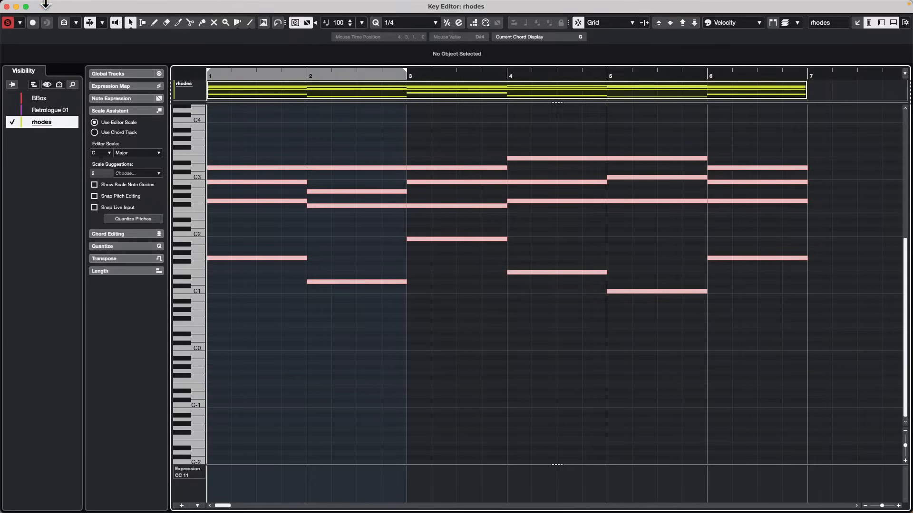
Open the Key Commands window, create a new macro, and locate it in the Macros list.
{"action": "mouse_move", "coordinate": [45, 2]}
{"action": "left_click", "coordinate": [90, 6]}
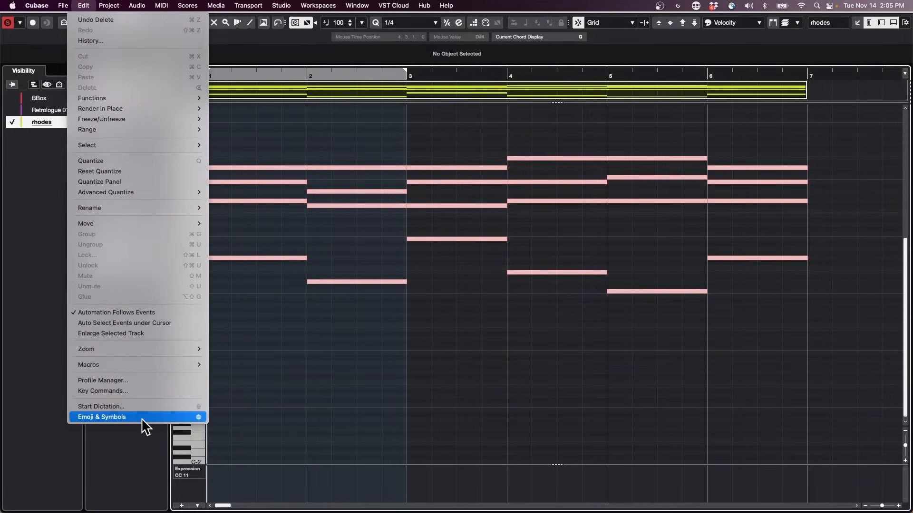
{"action": "left_click", "coordinate": [136, 390]}
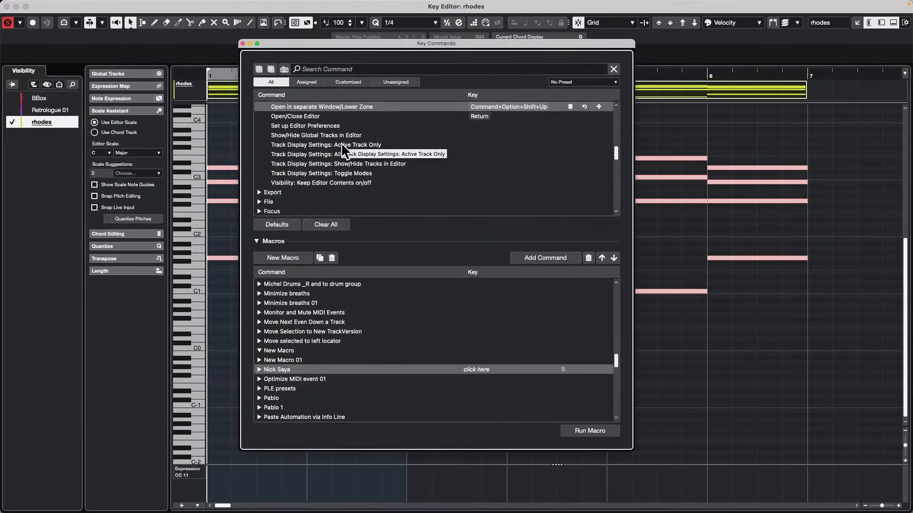
{"action": "left_click", "coordinate": [280, 256]}
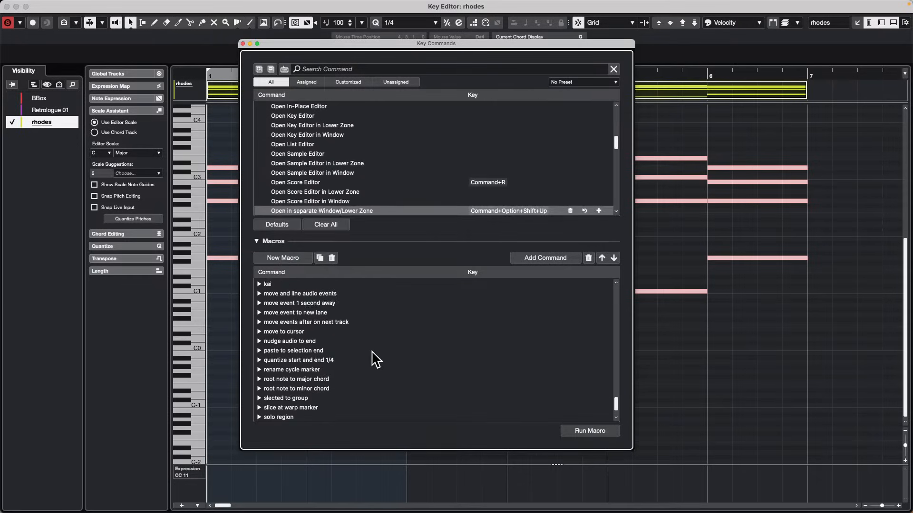
{"action": "scroll", "coordinate": [375, 360], "scroll_direction": "up", "scroll_amount": 10}
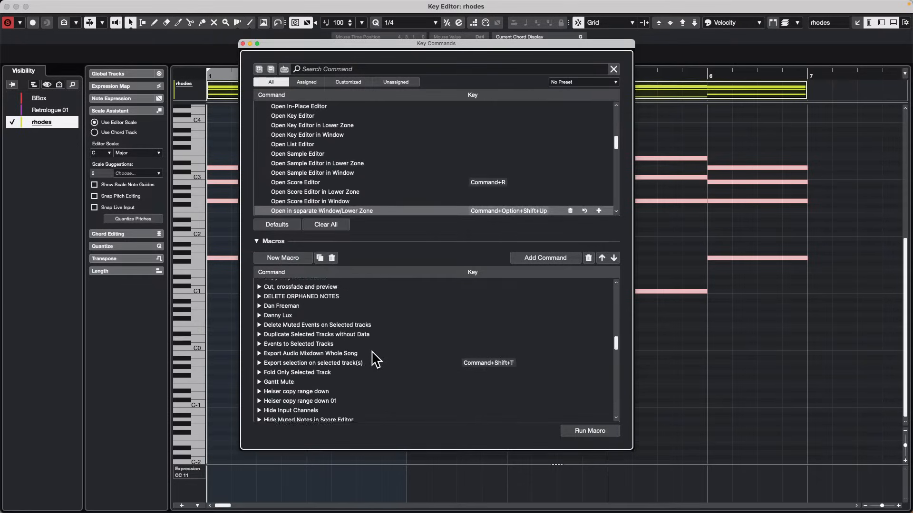
{"action": "scroll", "coordinate": [376, 359], "scroll_direction": "down", "scroll_amount": 5}
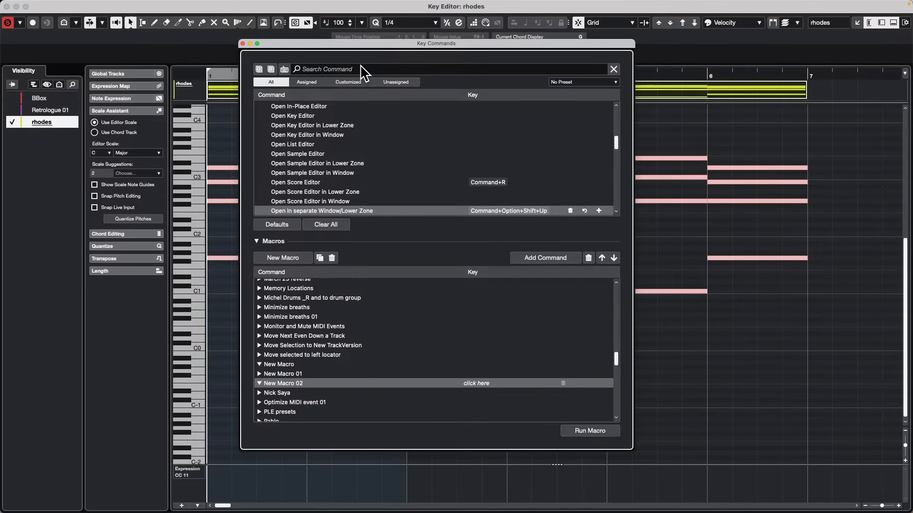
Search the commands for "1/16" and add Set Quantize to 1/16 to New Macro 02.
{"action": "scroll", "coordinate": [343, 149], "scroll_direction": "up", "scroll_amount": 5}
{"action": "scroll", "coordinate": [341, 147], "scroll_direction": "up", "scroll_amount": 4}
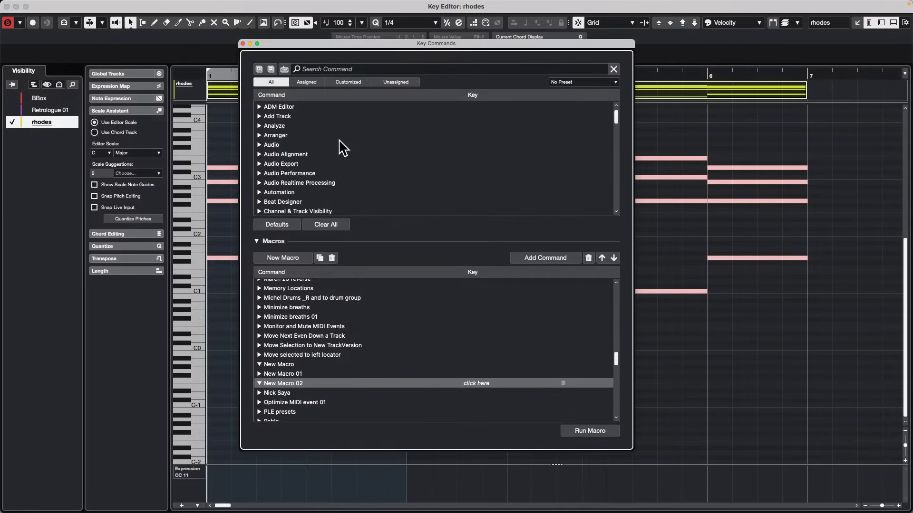
{"action": "left_click", "coordinate": [337, 69]}
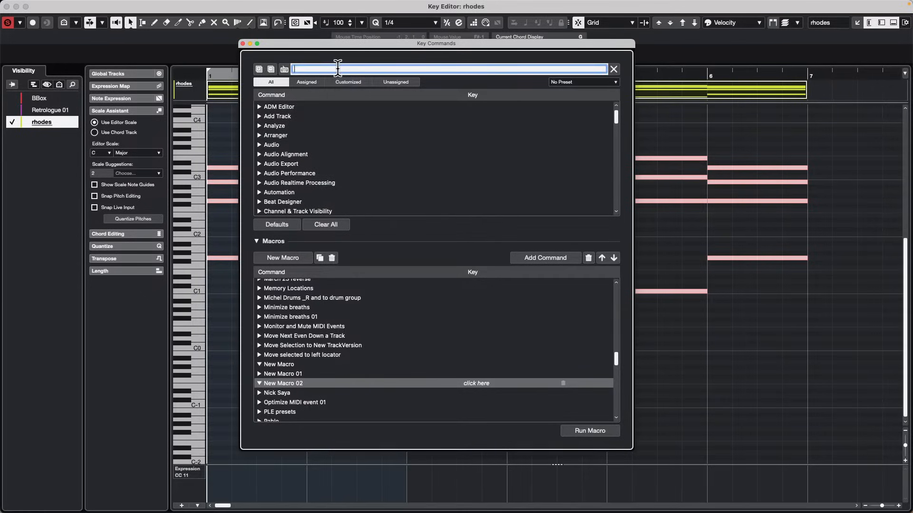
{"action": "type", "text": "1/16"}
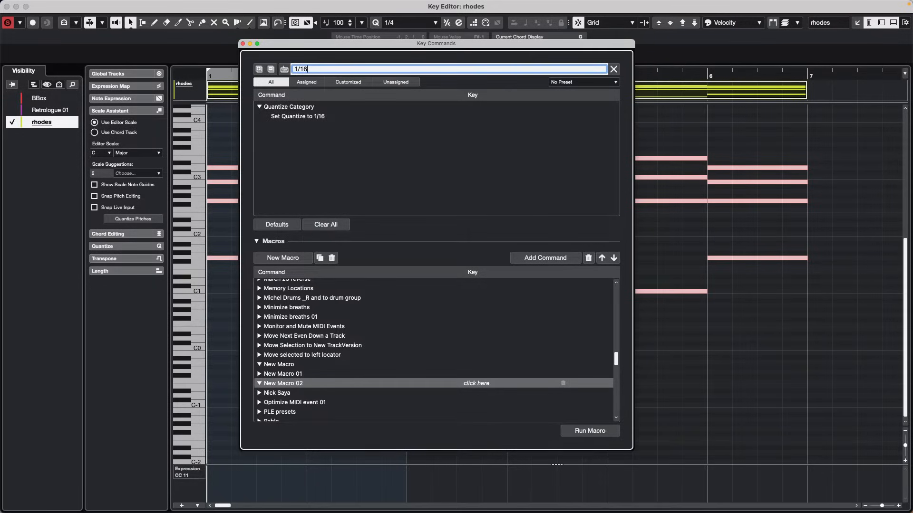
{"action": "left_click", "coordinate": [306, 116]}
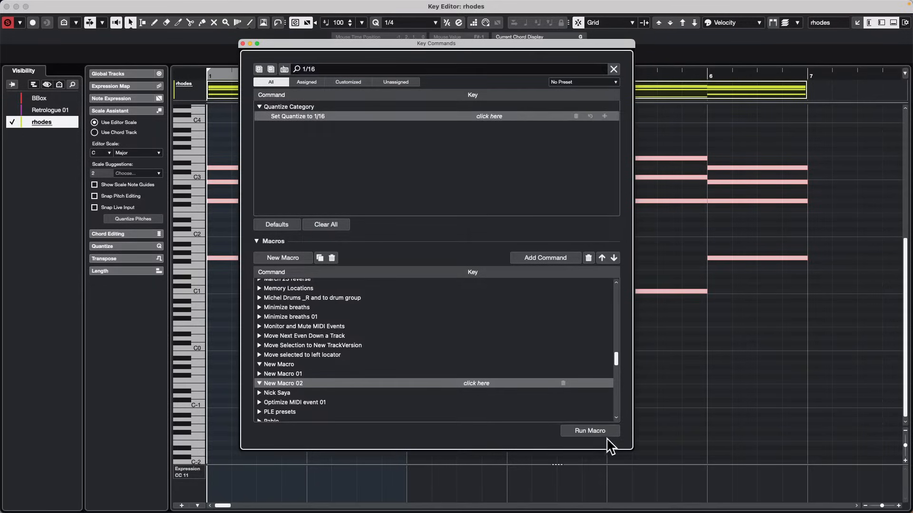
{"action": "left_click", "coordinate": [560, 255]}
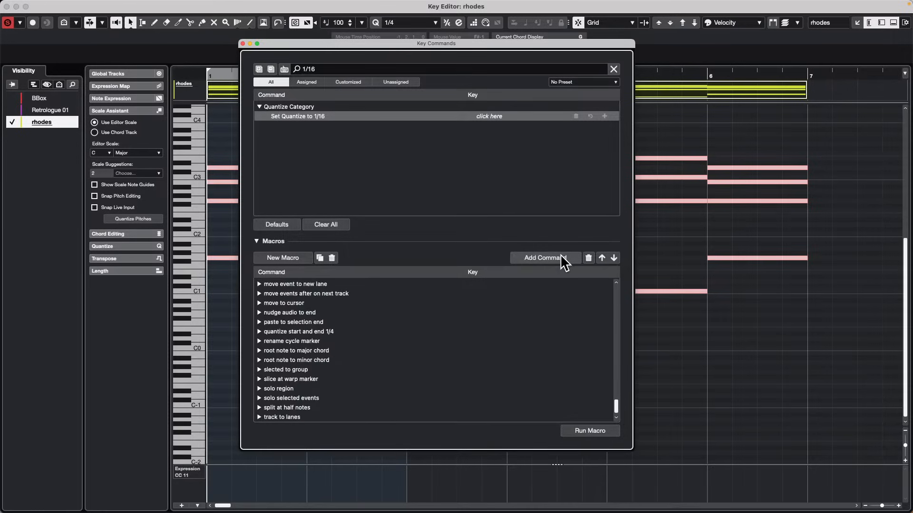
Clear the 1/16 search and use the search by assigned key to look up the command on 2.
{"action": "left_click", "coordinate": [317, 69]}
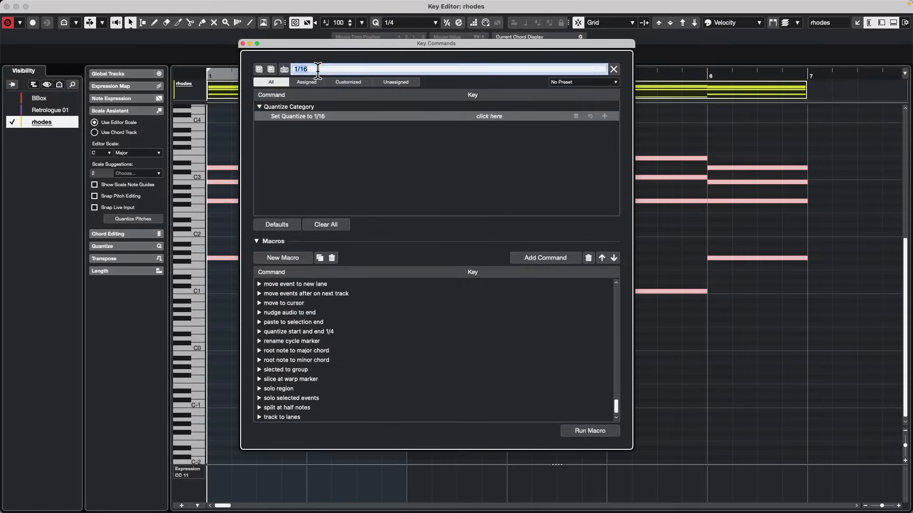
{"action": "key", "text": "BackSpace"}
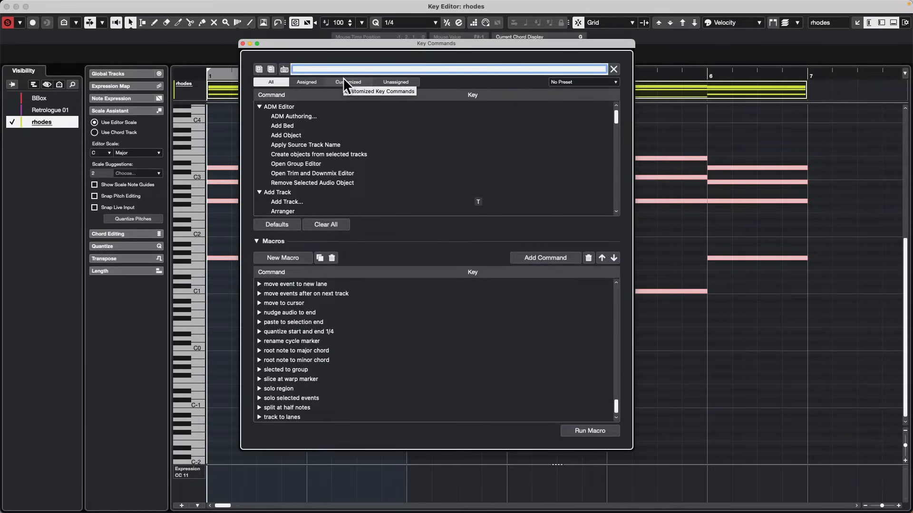
{"action": "left_click", "coordinate": [284, 69]}
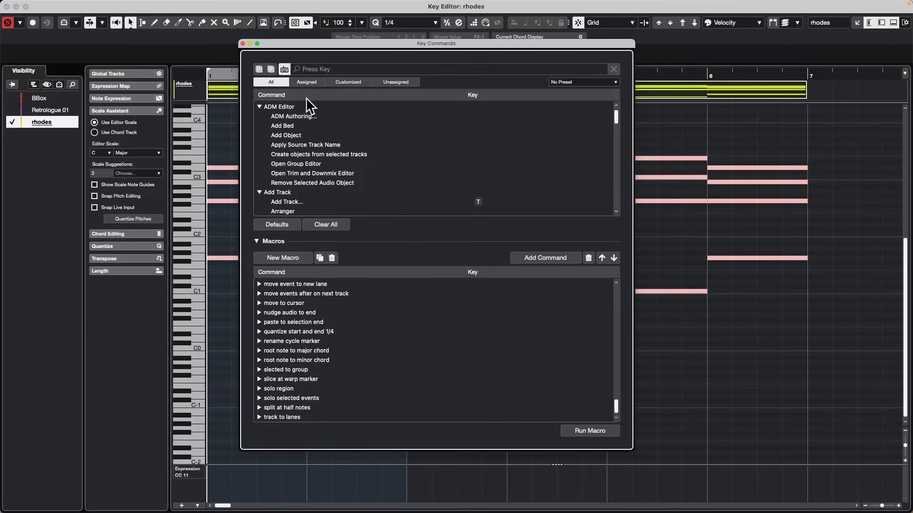
{"action": "key", "text": "2"}
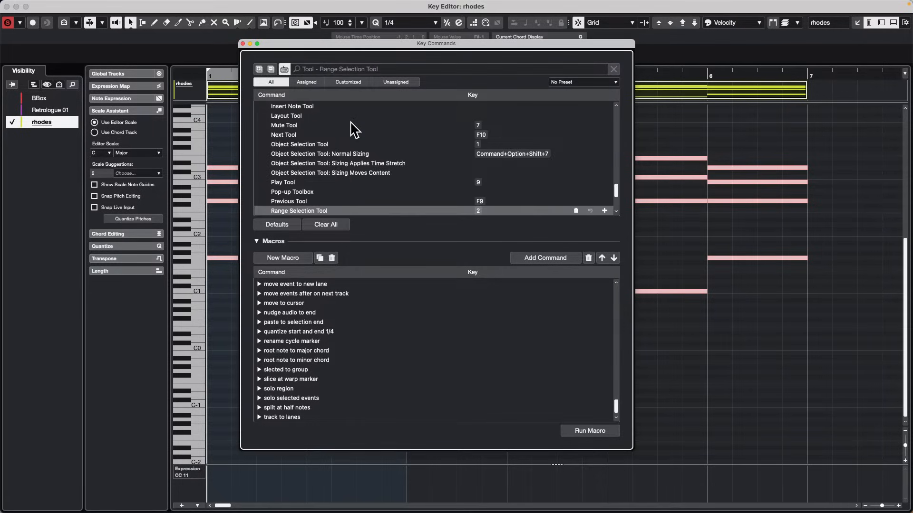
{"action": "scroll", "coordinate": [354, 129], "scroll_direction": "up", "scroll_amount": 8}
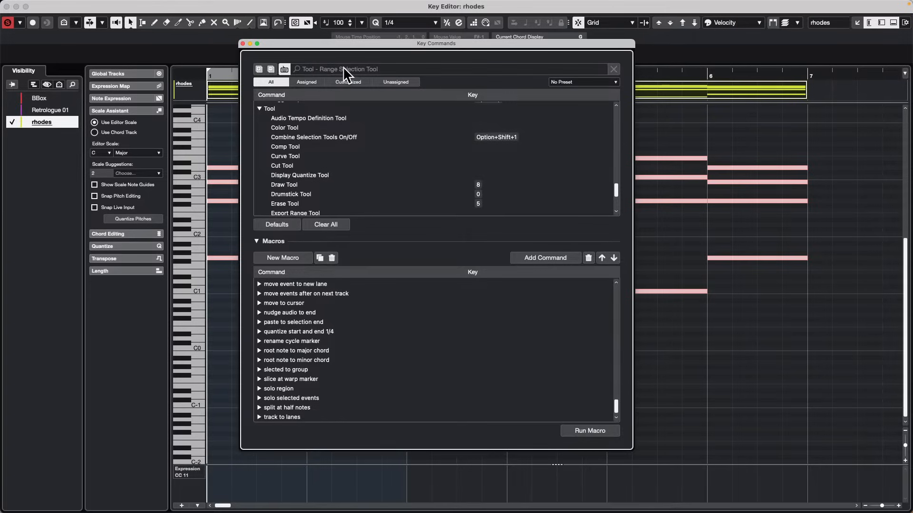
Find the Split Range command through its assigned key, Shift+X, and add it to New Macro 02.
{"action": "key", "text": "shift+x"}
{"action": "left_click", "coordinate": [297, 69]}
{"action": "type", "text": "X"}
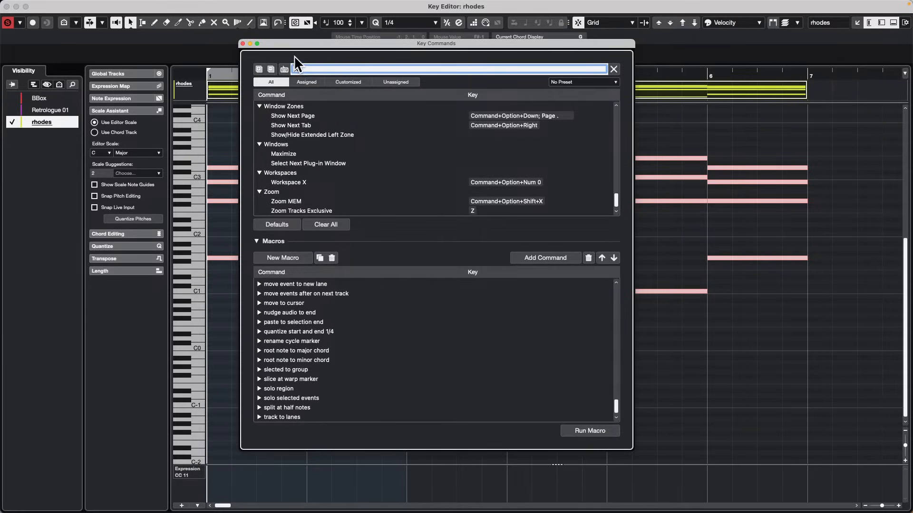
{"action": "key", "text": "BackSpace"}
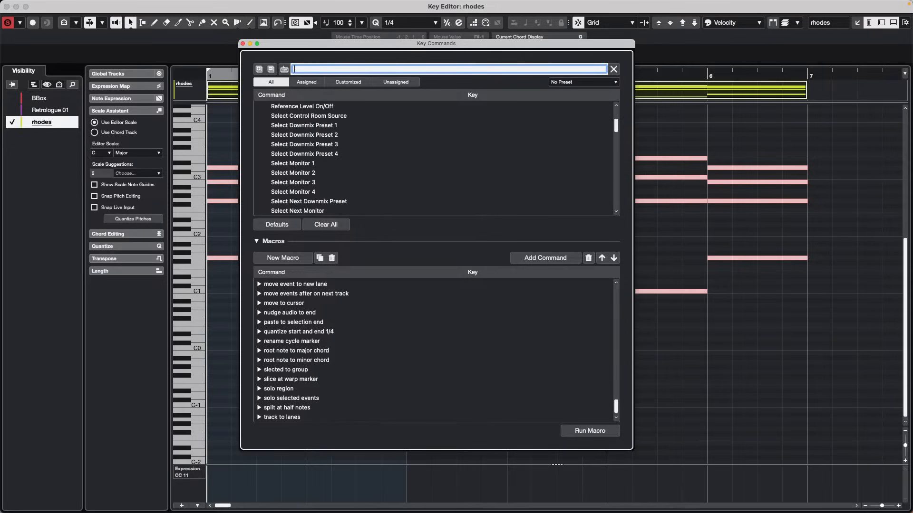
{"action": "left_click", "coordinate": [285, 69]}
{"action": "key", "text": "shift+x"}
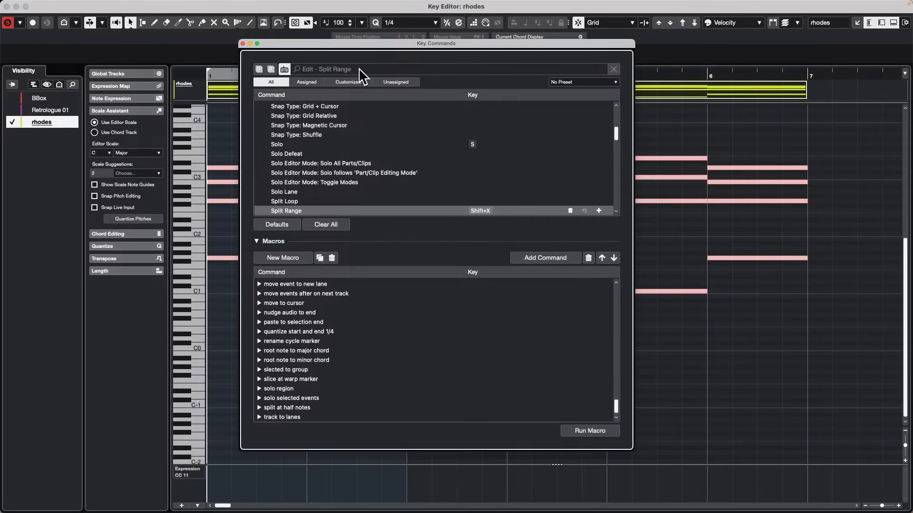
Find the Navigate - Right command by its assigned key, add it to New Macro 02, and review the macro's command list.
{"action": "key", "text": "Right"}
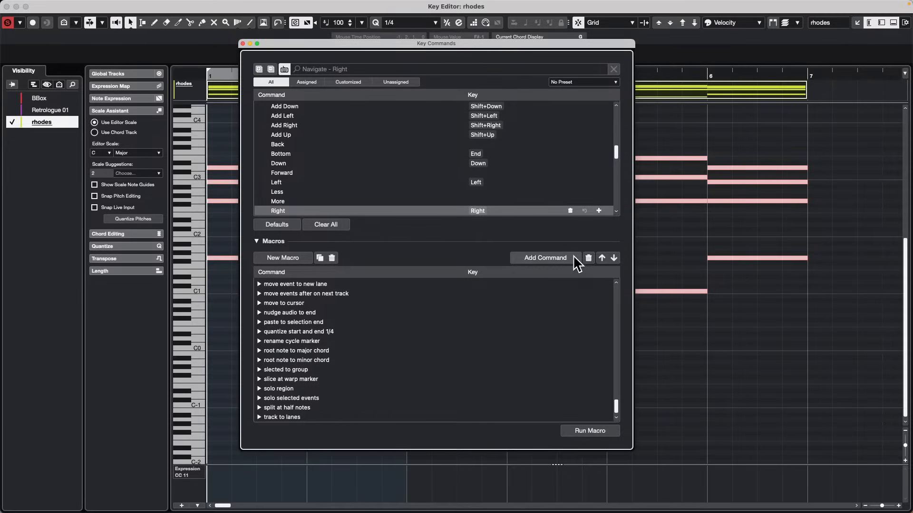
{"action": "scroll", "coordinate": [407, 333], "scroll_direction": "up", "scroll_amount": 15}
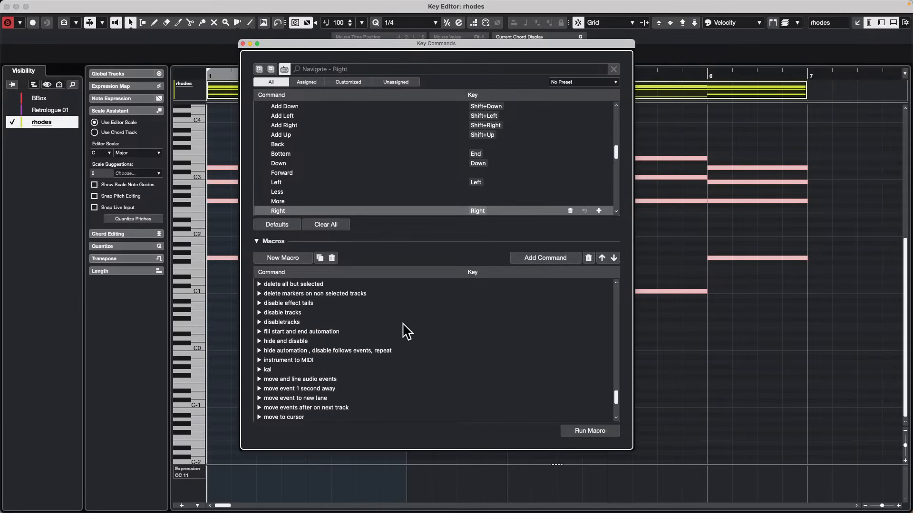
{"action": "scroll", "coordinate": [407, 331], "scroll_direction": "up", "scroll_amount": 10}
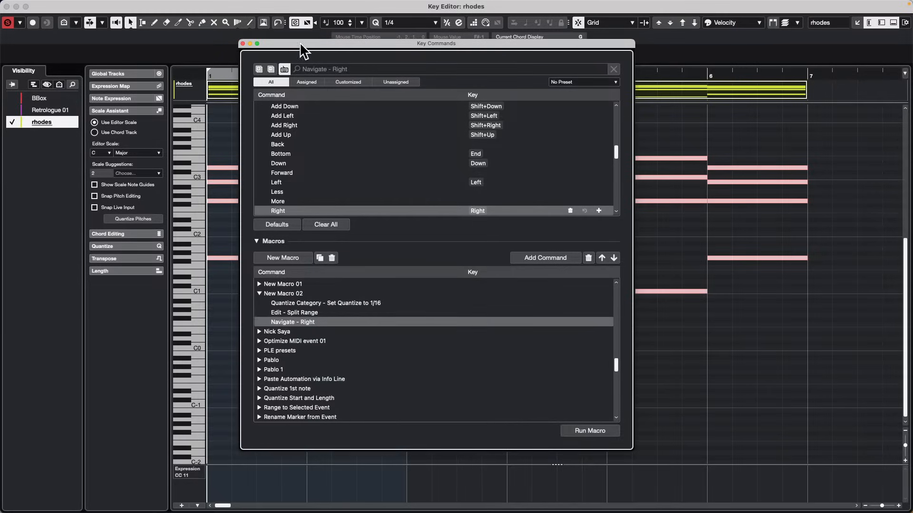
Move the Key Commands window off the rhodes notes and activate the Range Selection tool in the Key Editor.
{"action": "left_click_drag", "start_coordinate": [304, 44], "coordinate": [528, 126]}
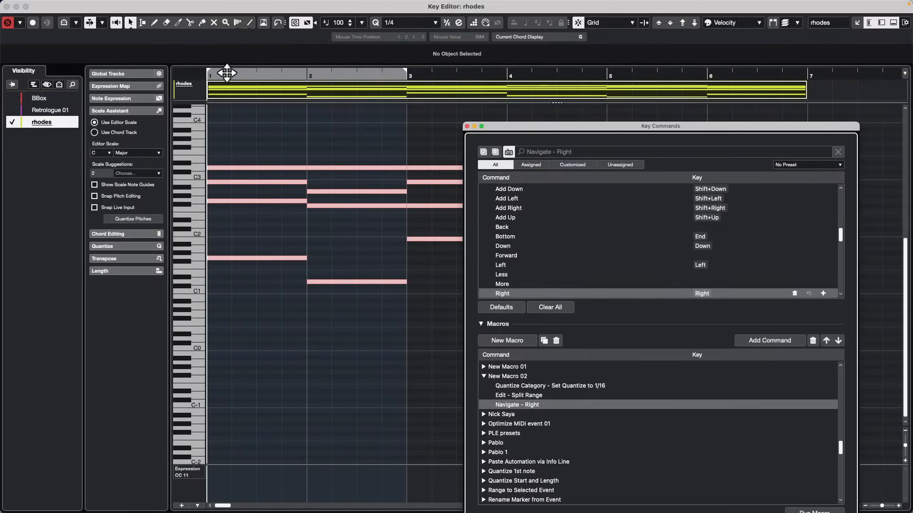
{"action": "left_click", "coordinate": [183, 88]}
{"action": "key", "text": "h"}
{"action": "key", "text": "h"}
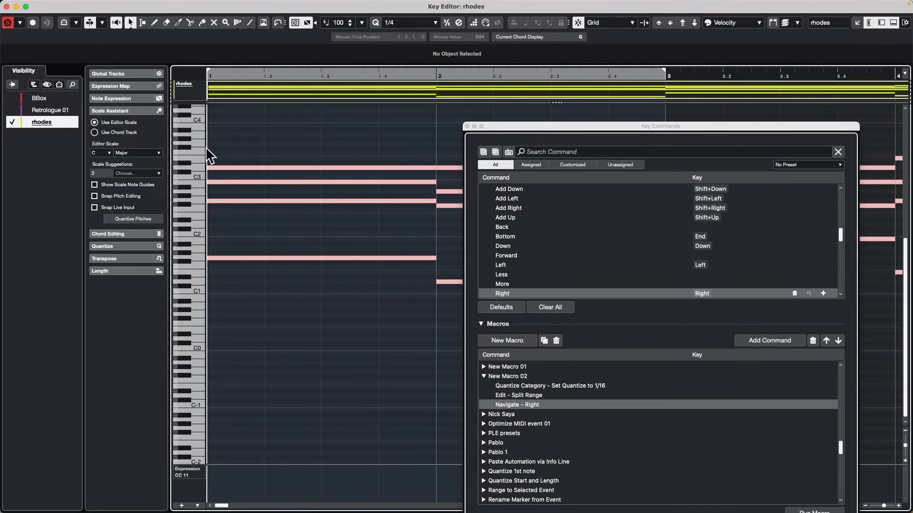
{"action": "right_click", "coordinate": [211, 217]}
{"action": "left_click", "coordinate": [222, 218]}
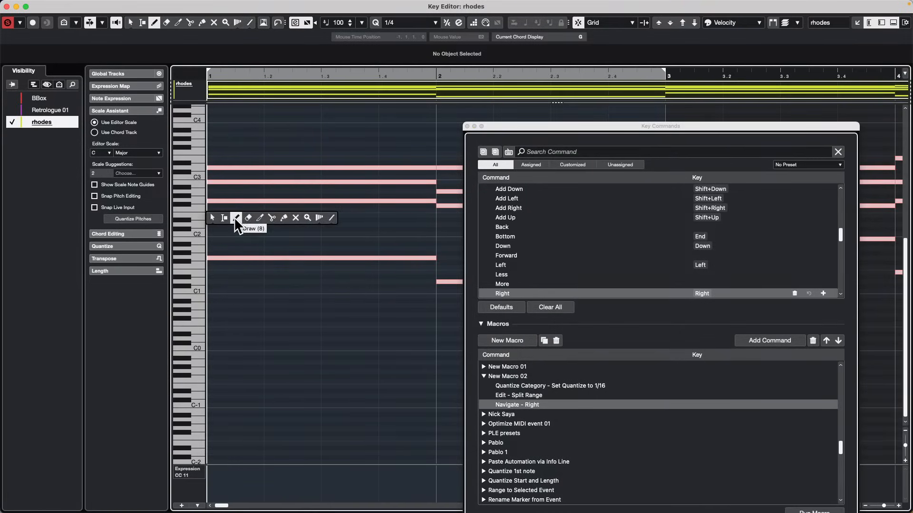
{"action": "left_click", "coordinate": [224, 218]}
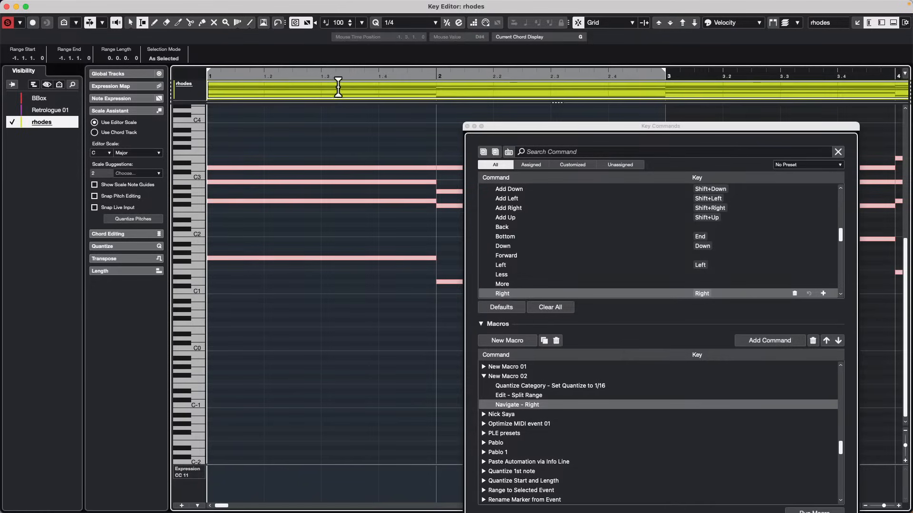
Set the quantize value to 1/16 and select the first sixteenth of bar 1 as a range across all notes.
{"action": "left_click", "coordinate": [404, 23]}
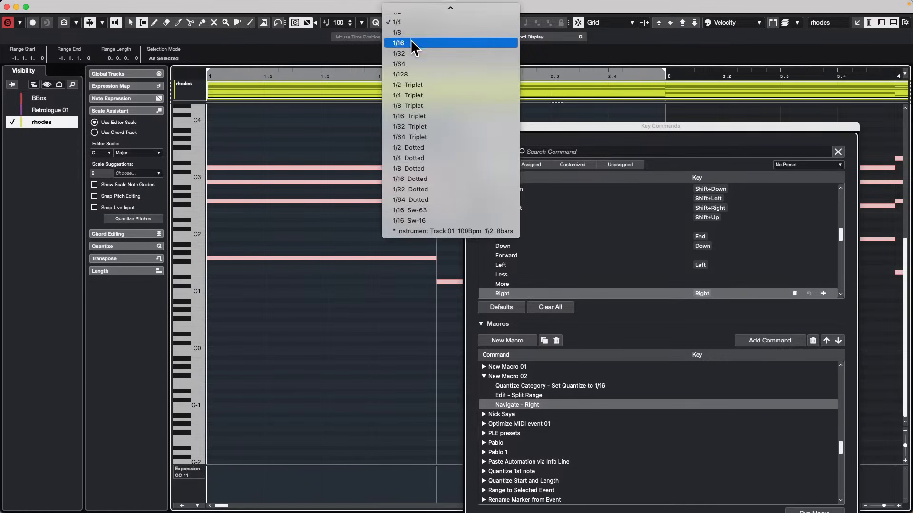
{"action": "left_click", "coordinate": [410, 42]}
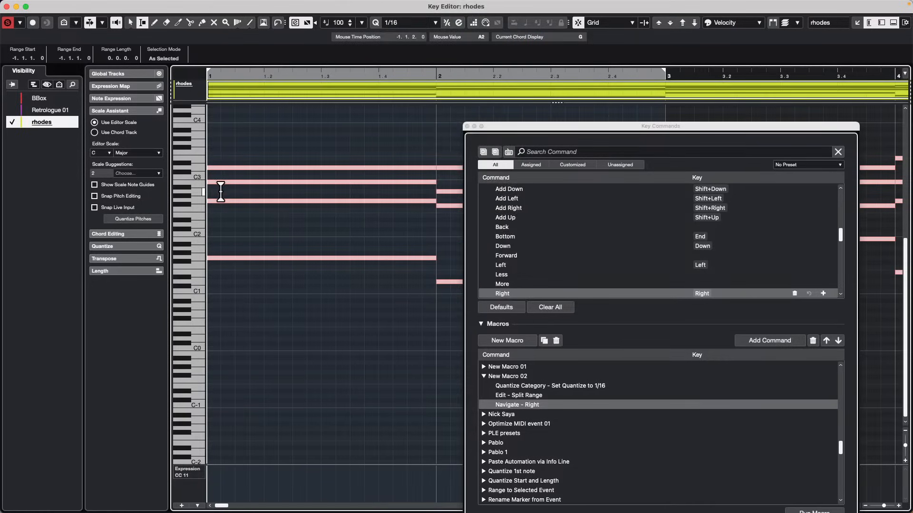
{"action": "left_click_drag", "start_coordinate": [214, 192], "coordinate": [205, 196]}
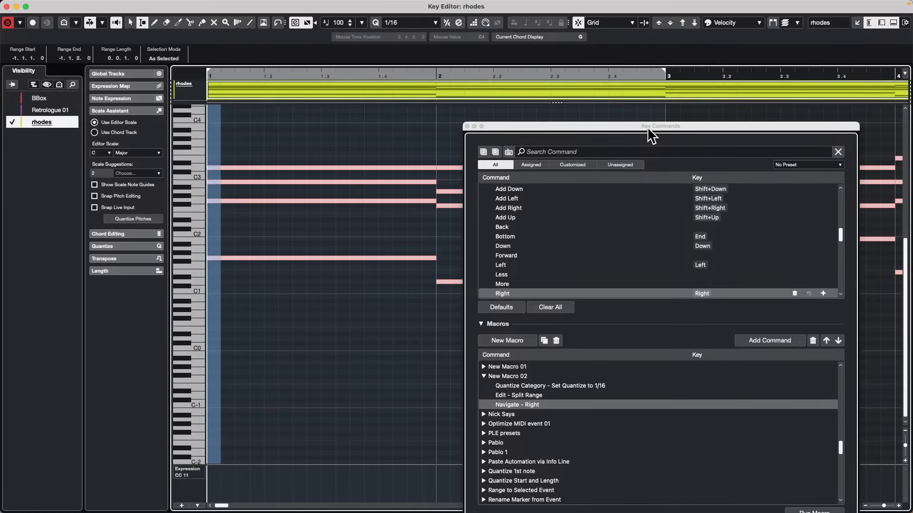
Move the Key Commands window up to reach its macro controls and run New Macro 02 until bar 1 is split into sixteenths.
{"action": "left_click_drag", "start_coordinate": [646, 126], "coordinate": [674, 7]}
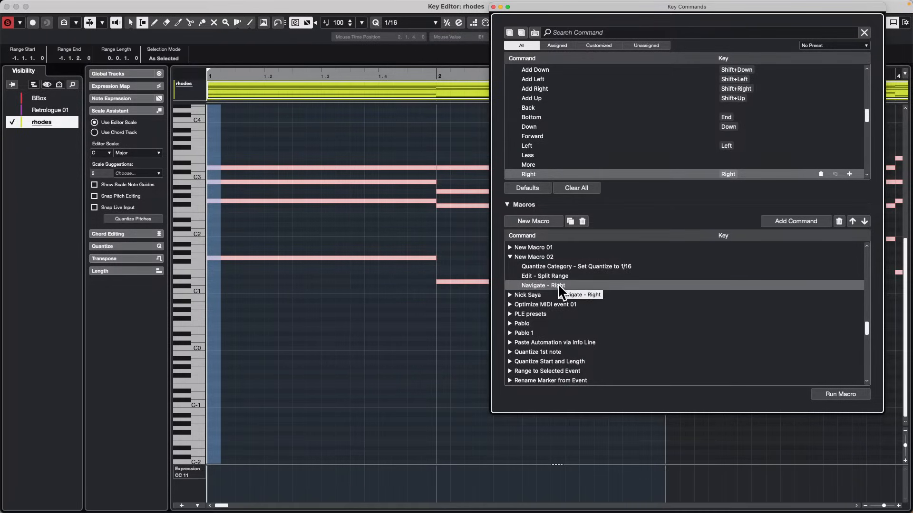
{"action": "left_click", "coordinate": [848, 395]}
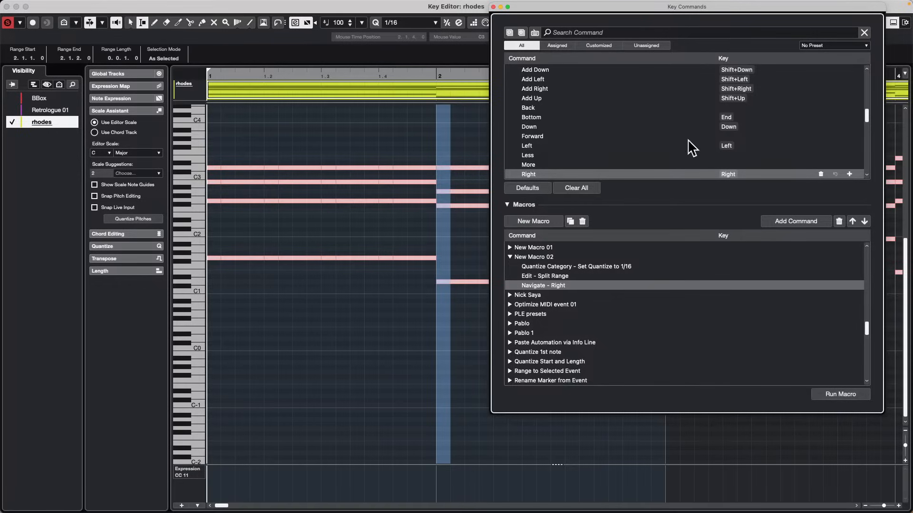
Inspect the split notes in bar 1, reselect the bar's first sixteenth as a range, and show the whole chord progression.
{"action": "left_click_drag", "start_coordinate": [263, 159], "coordinate": [336, 177]}
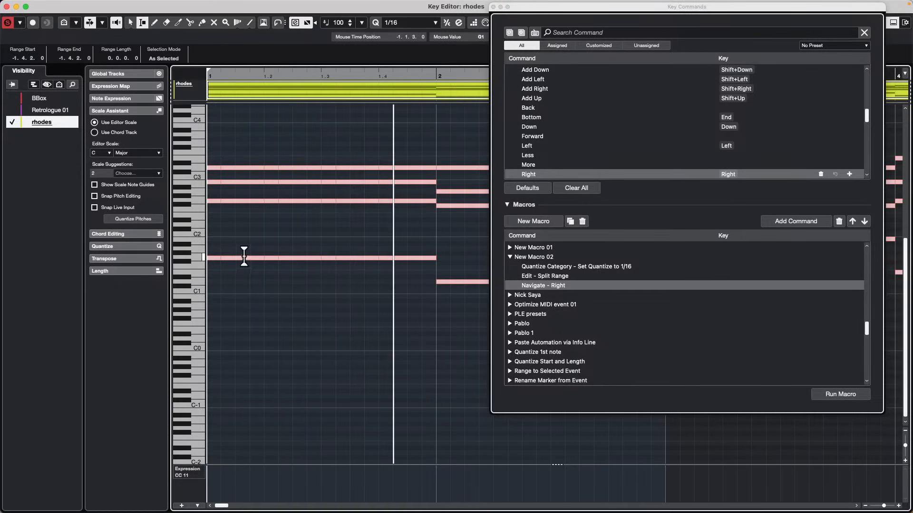
{"action": "left_click", "coordinate": [247, 255]}
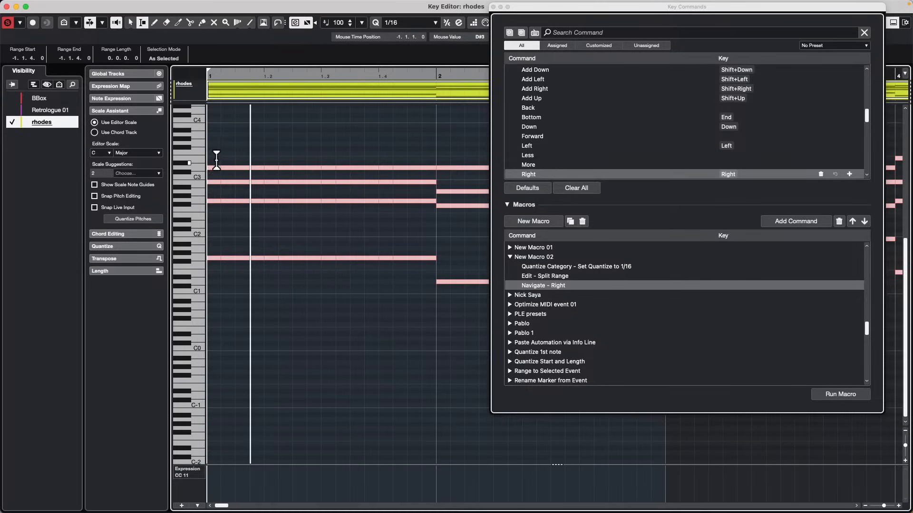
{"action": "left_click_drag", "start_coordinate": [215, 157], "coordinate": [195, 158]}
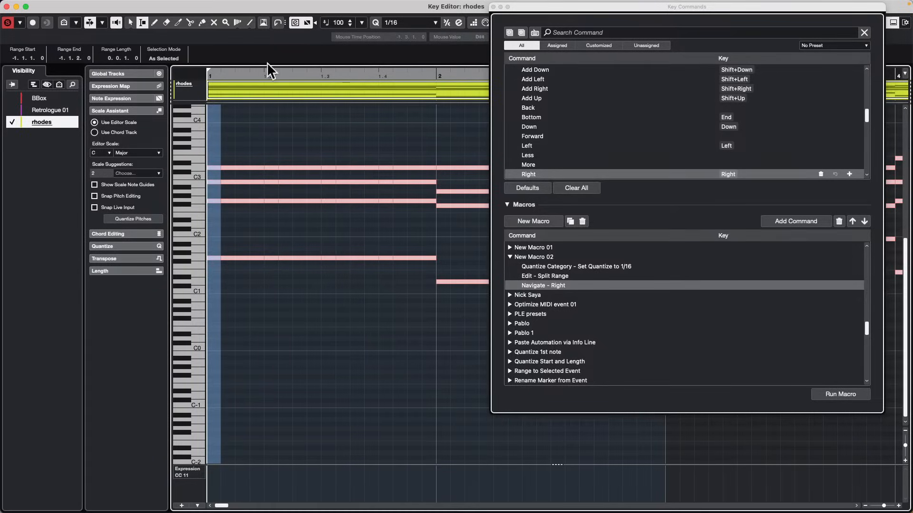
{"action": "left_click_drag", "start_coordinate": [247, 75], "coordinate": [254, 61]}
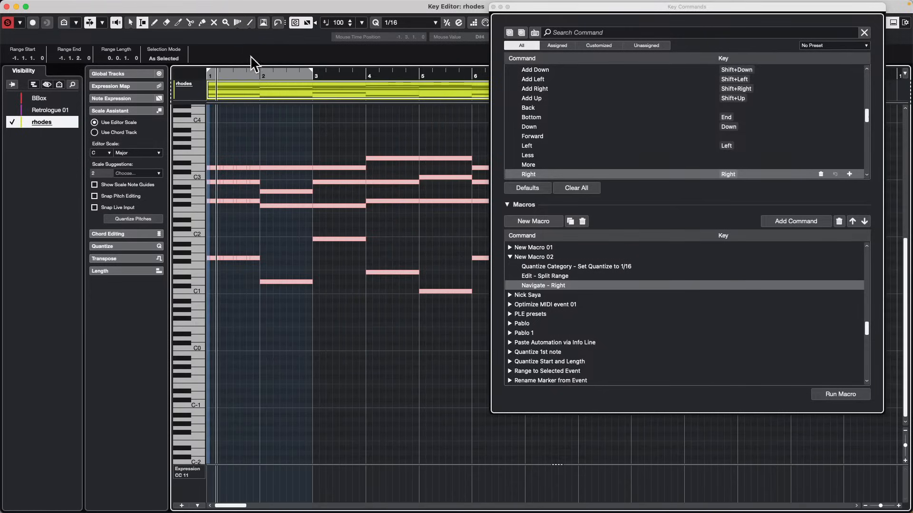
Select a range from the middle of bar 1 into bar 2, uncover the toolbar, and hide the Key Editor's track visibility list.
{"action": "left_click_drag", "start_coordinate": [229, 151], "coordinate": [260, 149]}
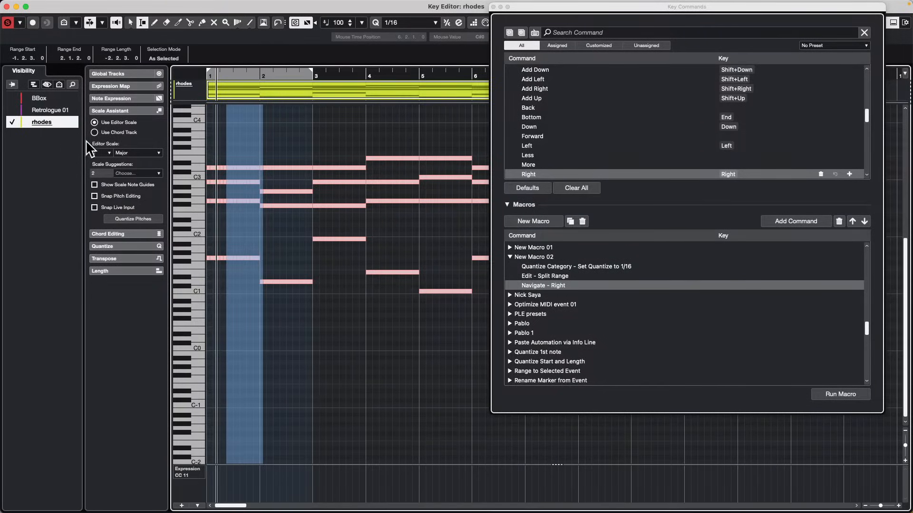
{"action": "left_click_drag", "start_coordinate": [871, 6], "coordinate": [783, 52]}
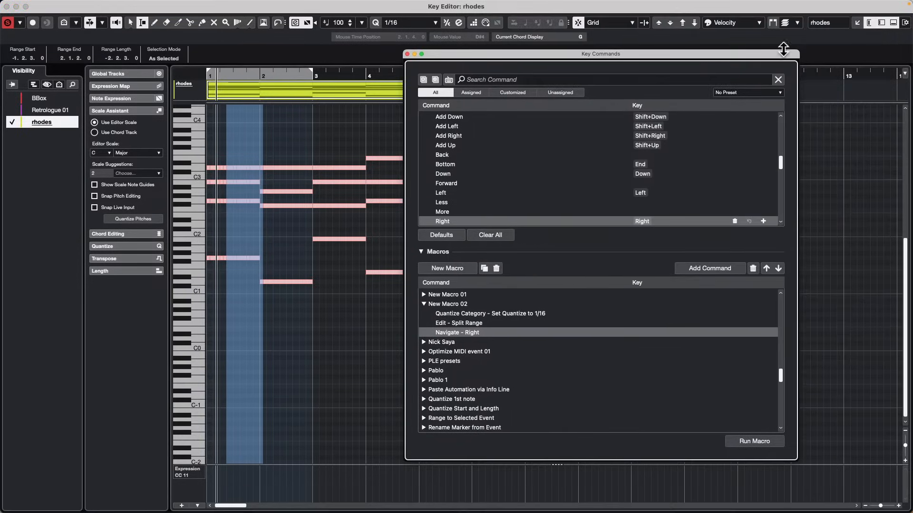
{"action": "left_click", "coordinate": [868, 22]}
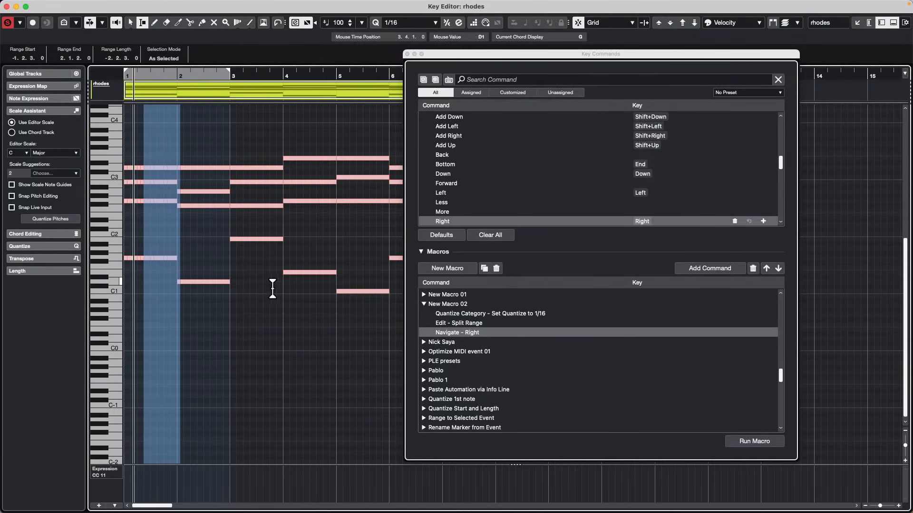
Try a range selection two sixteenths long in the middle of bar 2, clear it, and place the project cursor in that bar.
{"action": "left_click", "coordinate": [272, 289]}
{"action": "left_click_drag", "start_coordinate": [253, 74], "coordinate": [252, 79]}
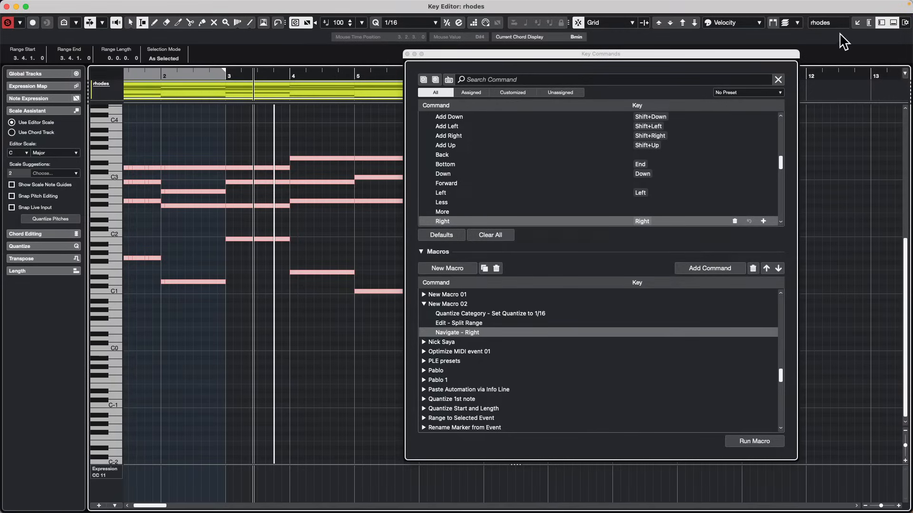
{"action": "left_click_drag", "start_coordinate": [193, 147], "coordinate": [185, 148]}
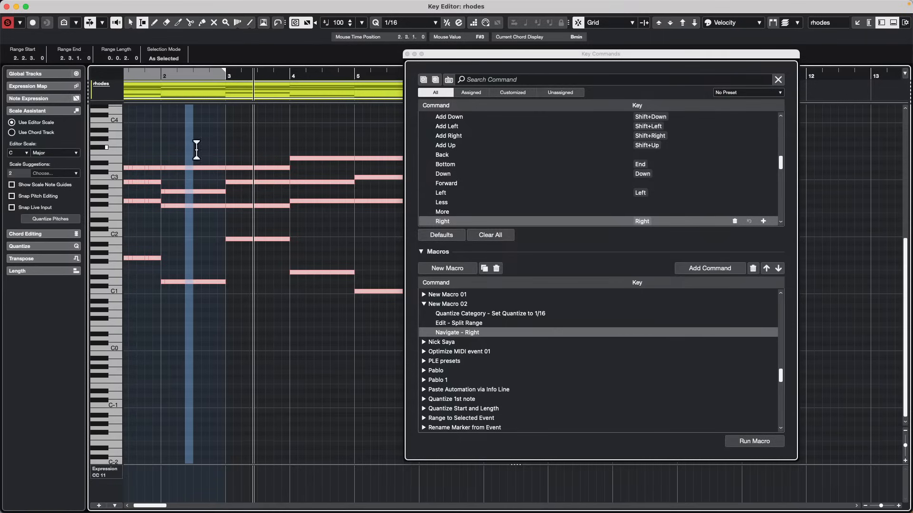
{"action": "left_click", "coordinate": [210, 257]}
{"action": "left_click", "coordinate": [197, 76]}
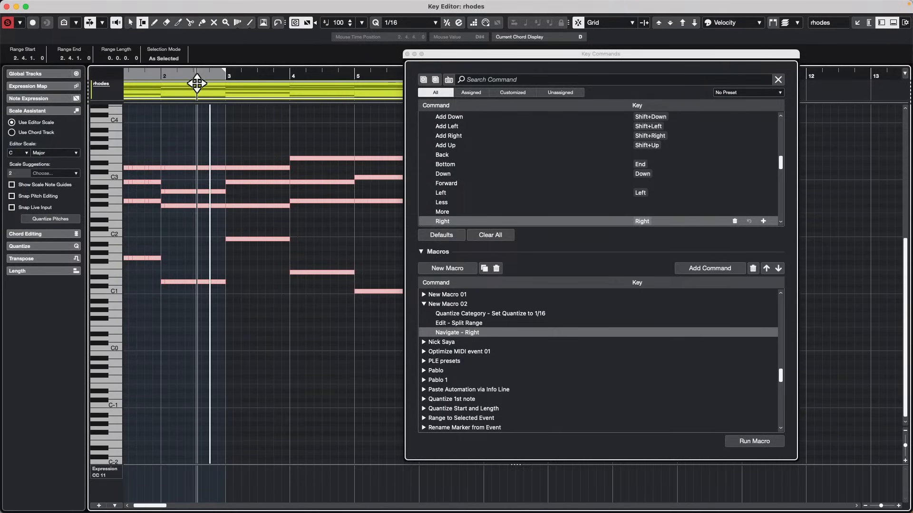
Remove the Set Quantize to 1/16 command from New Macro 02 and try the macro on a one-beat range in bar 3.
{"action": "left_click", "coordinate": [467, 314]}
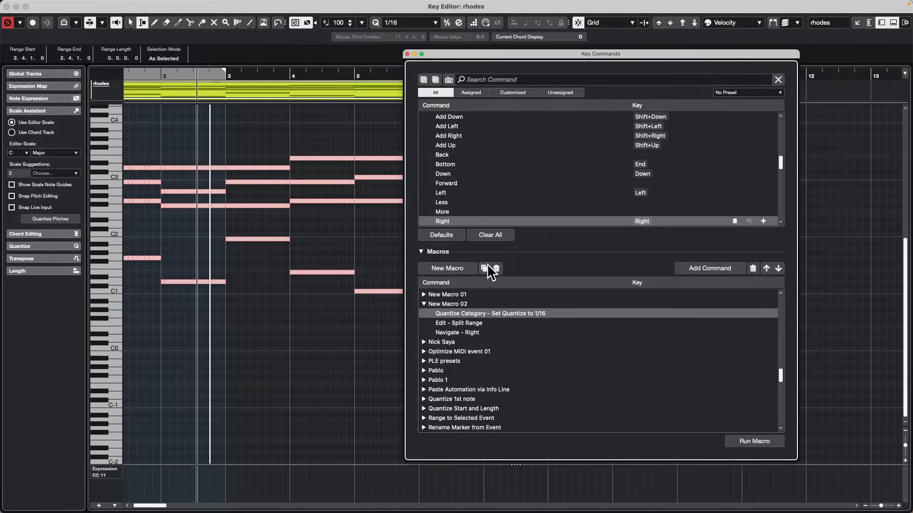
{"action": "left_click", "coordinate": [753, 269]}
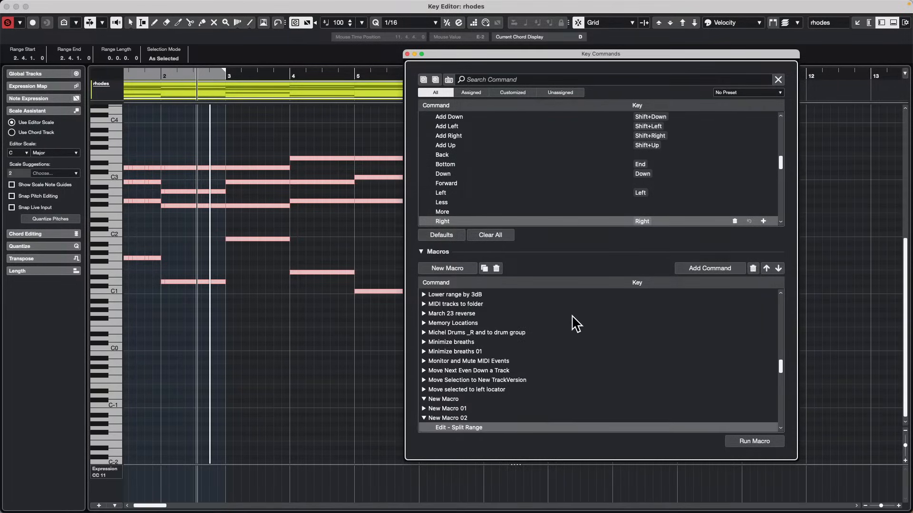
{"action": "left_click_drag", "start_coordinate": [245, 167], "coordinate": [262, 172]}
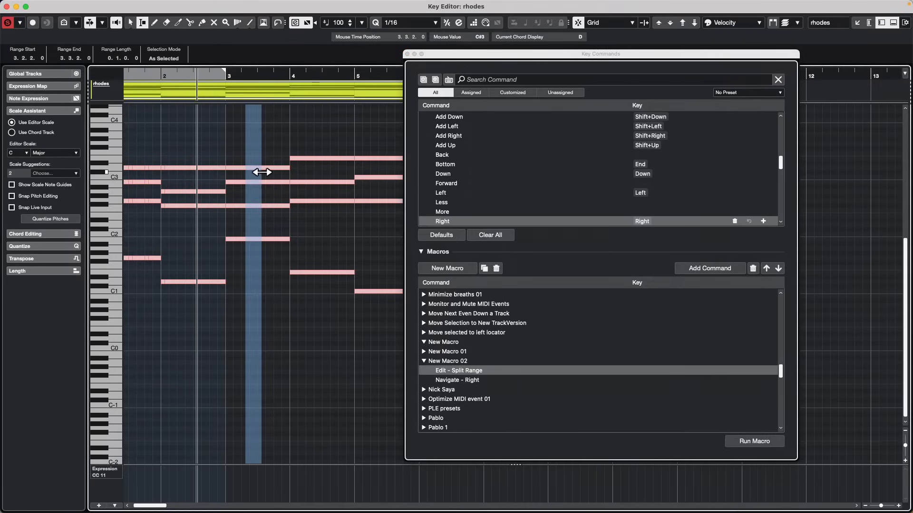
{"action": "left_click", "coordinate": [764, 442]}
{"action": "left_click", "coordinate": [763, 441]}
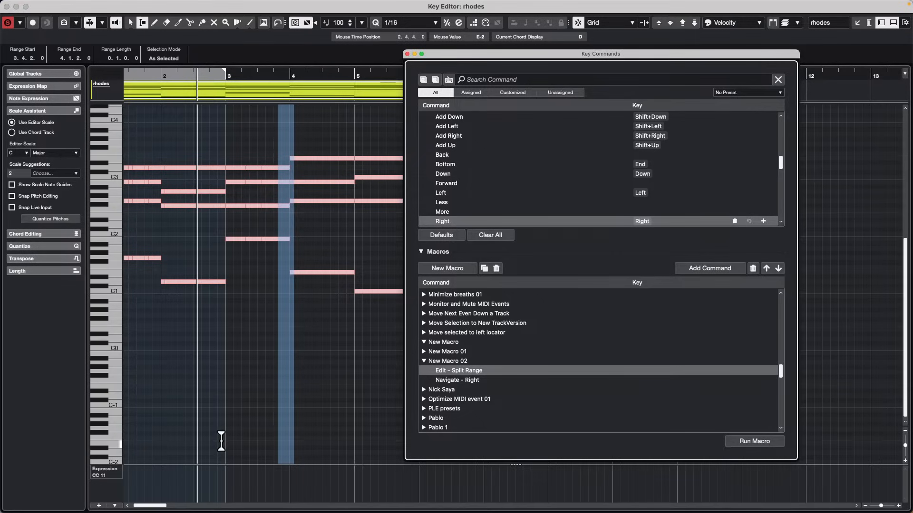
Switch the controller lane under the rhodes notes to Velocity for checking the note starts in bar 1.
{"action": "left_click", "coordinate": [118, 471]}
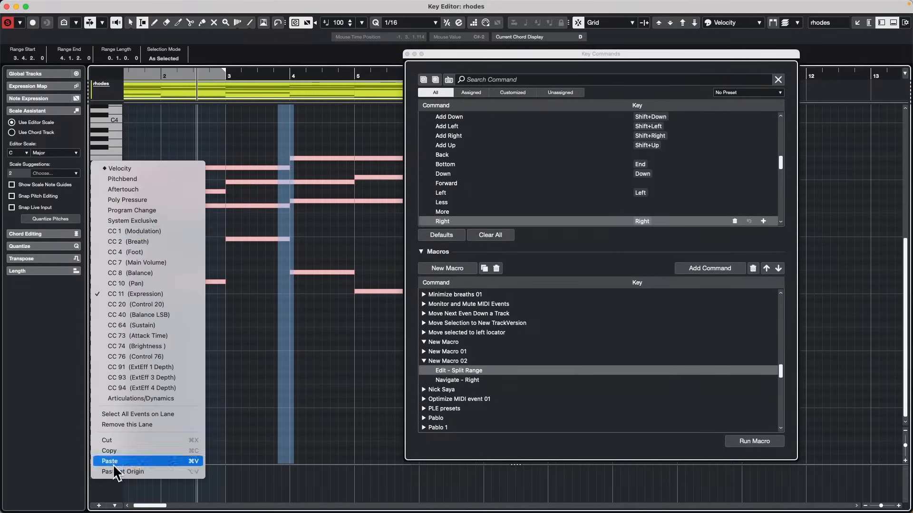
{"action": "left_click", "coordinate": [174, 171]}
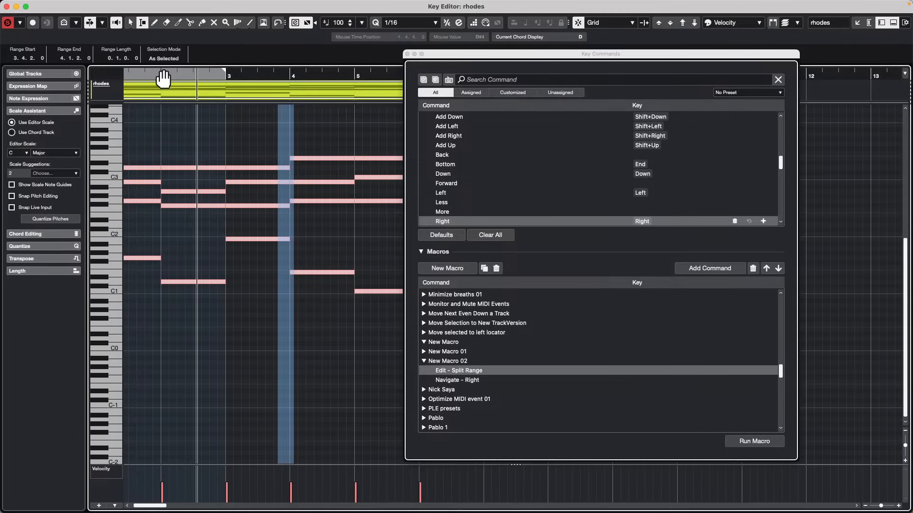
{"action": "left_click_drag", "start_coordinate": [164, 75], "coordinate": [43, 72]}
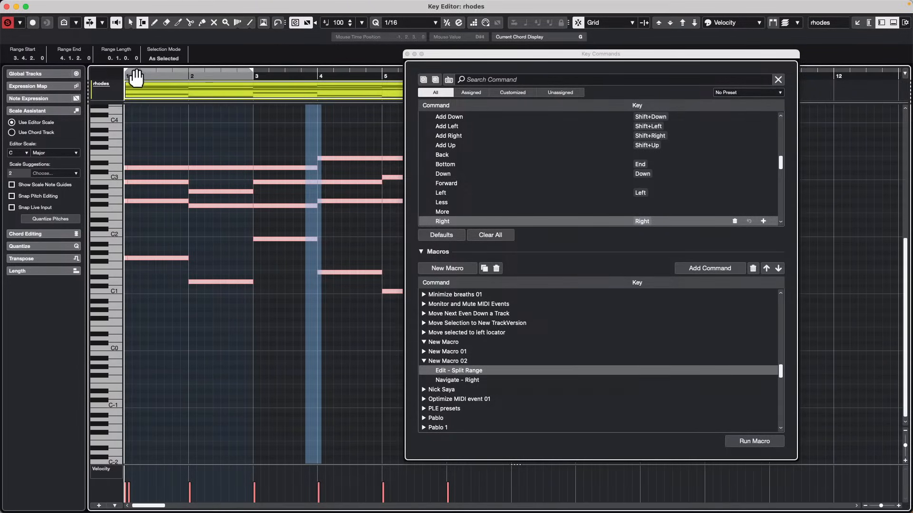
{"action": "left_click_drag", "start_coordinate": [136, 76], "coordinate": [115, 98]}
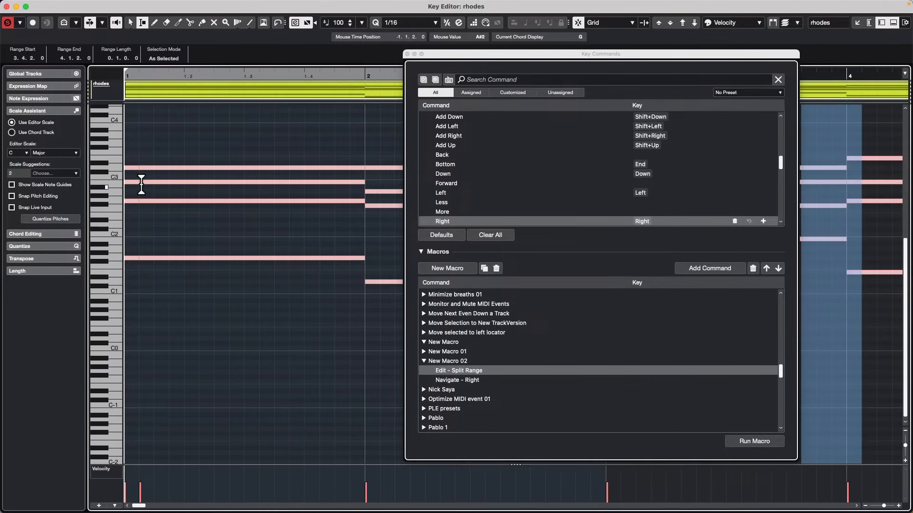
Select the first sixteenth of bar 1 as a range across all notes and try to run New Macro 02 on it.
{"action": "left_click_drag", "start_coordinate": [141, 185], "coordinate": [126, 185]}
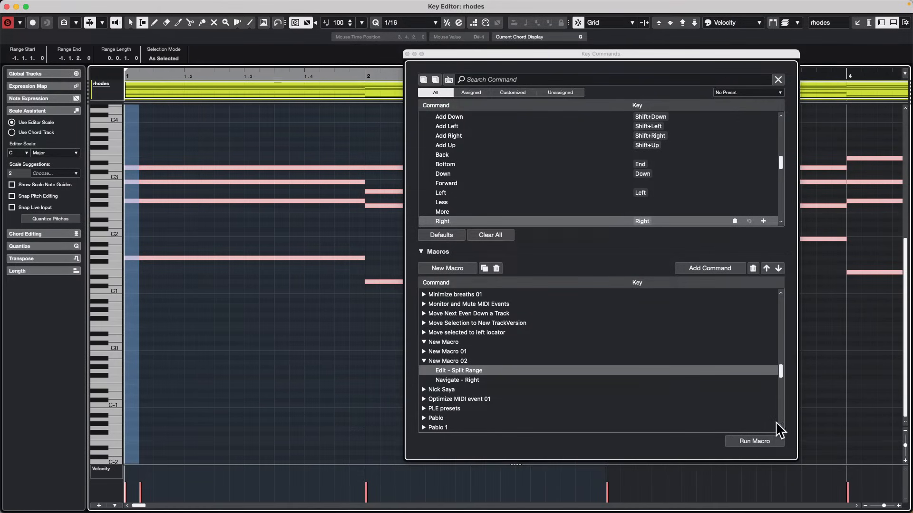
{"action": "left_click", "coordinate": [760, 441]}
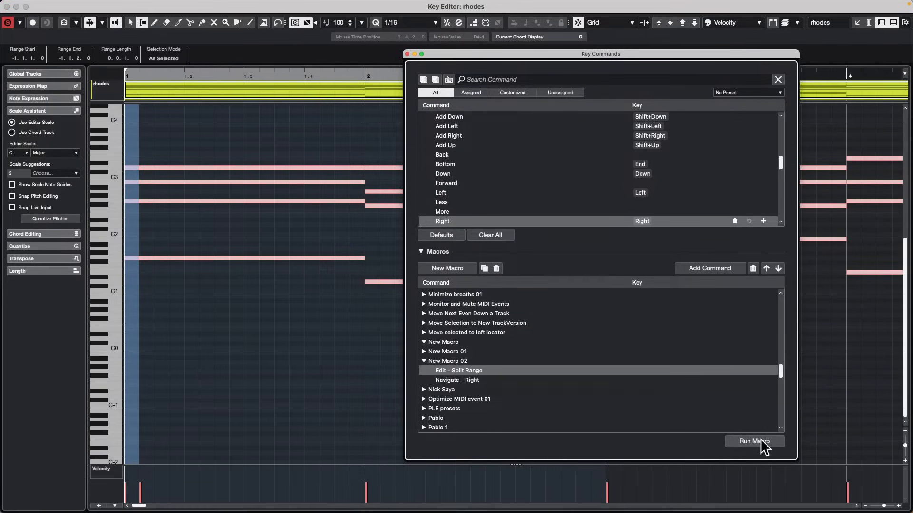
{"action": "left_click", "coordinate": [455, 360]}
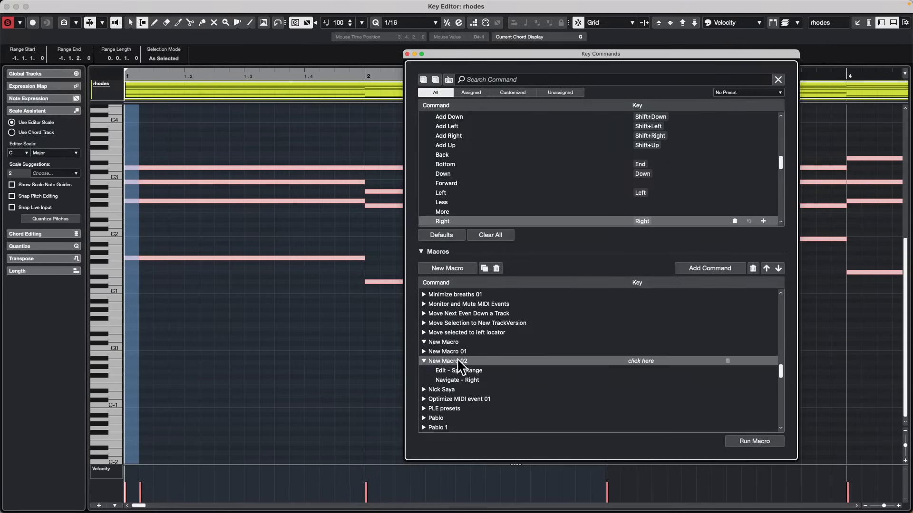
{"action": "left_click", "coordinate": [754, 442]}
Split the bar 1 chord notes at the third sixteenth of beat 1, and repeat the split one beat further on.
{"action": "left_click", "coordinate": [220, 297]}
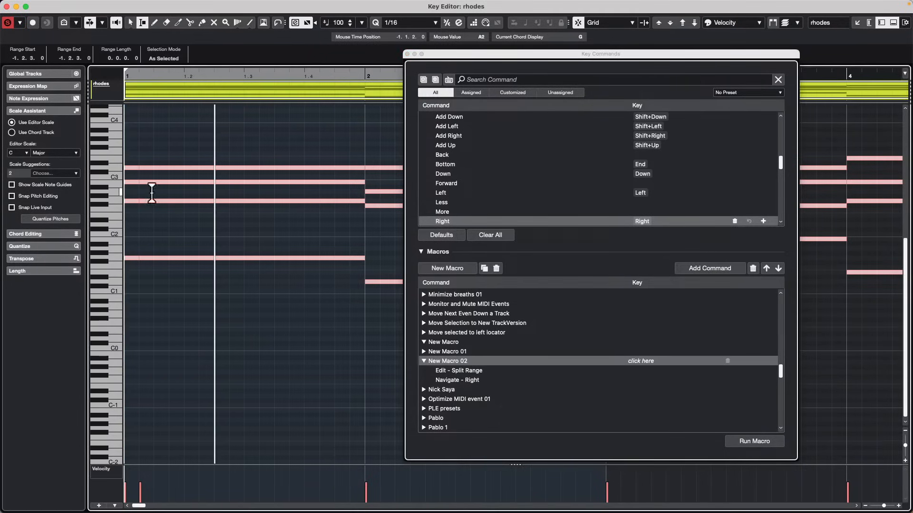
{"action": "left_click_drag", "start_coordinate": [153, 189], "coordinate": [172, 183]}
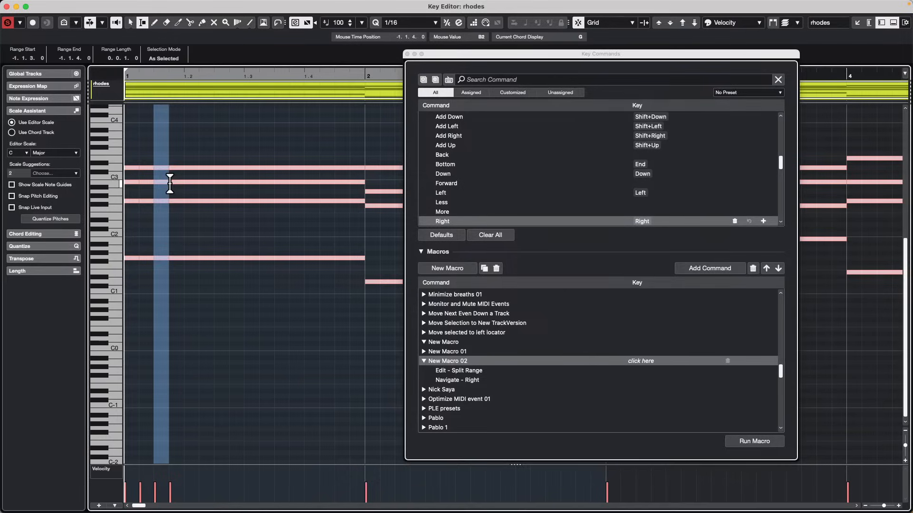
{"action": "key", "text": "Right"}
{"action": "key", "text": "shift+x"}
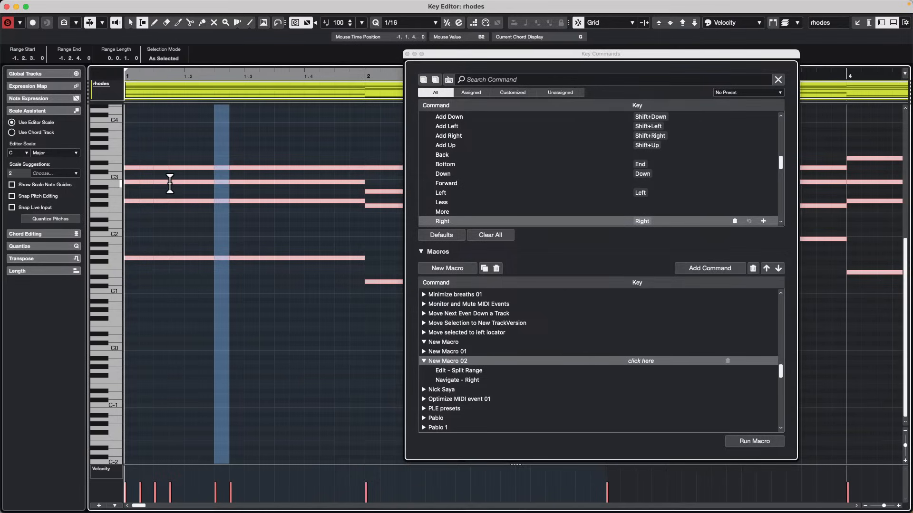
Move the Key Commands window down below the ruler and examine the snap type and window layout options of the Key Editor.
{"action": "left_click", "coordinate": [620, 23]}
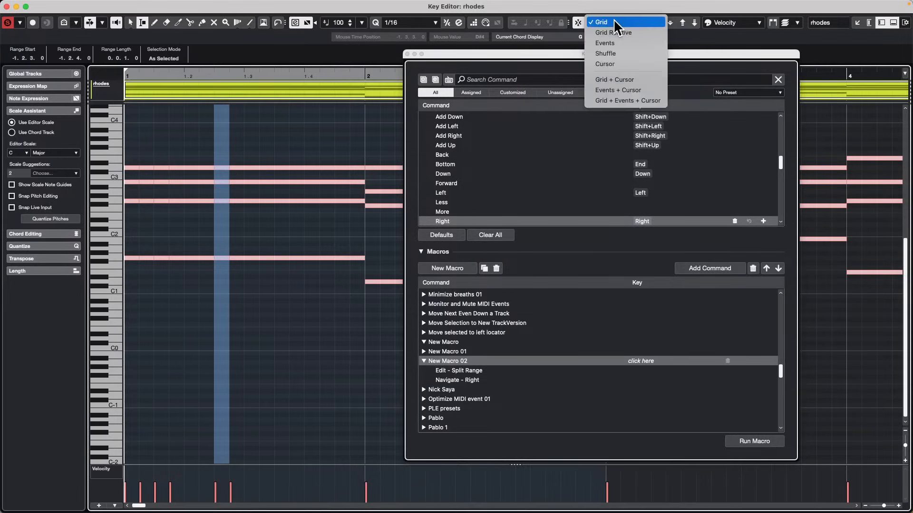
{"action": "left_click", "coordinate": [727, 36]}
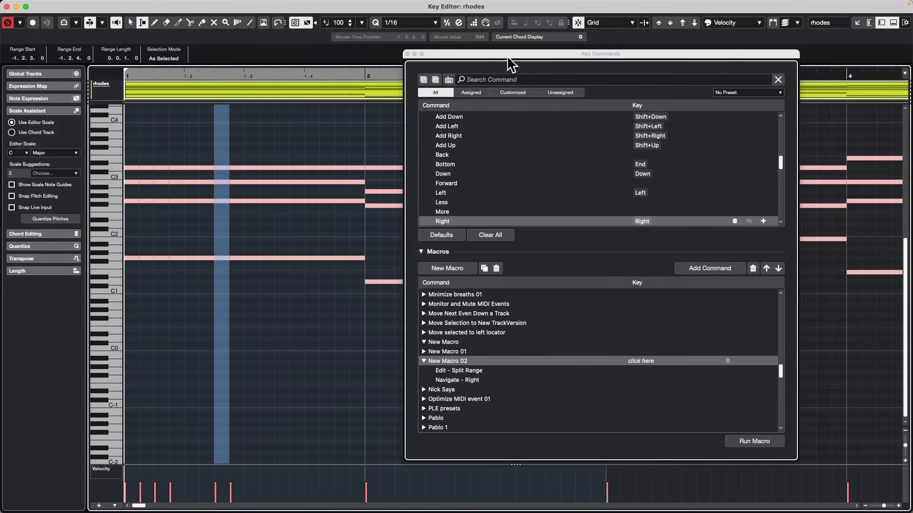
{"action": "left_click_drag", "start_coordinate": [514, 55], "coordinate": [514, 121]}
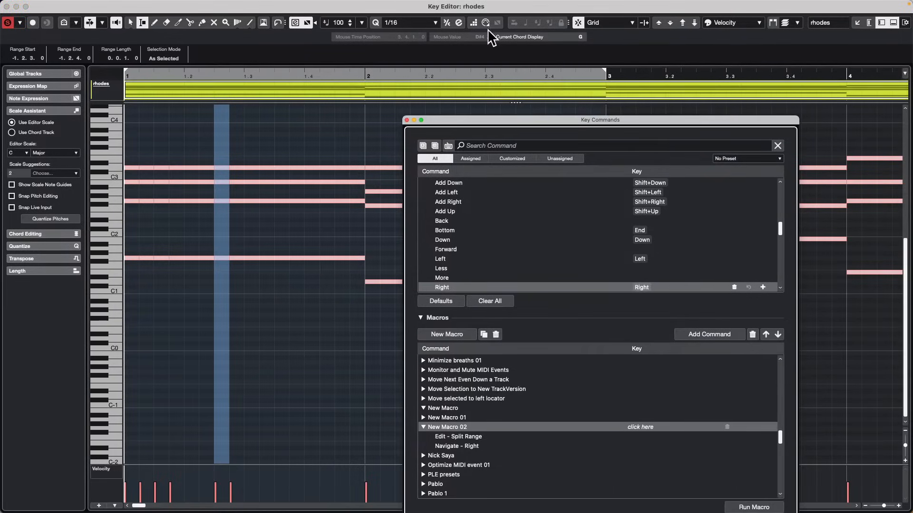
{"action": "left_click", "coordinate": [611, 22]}
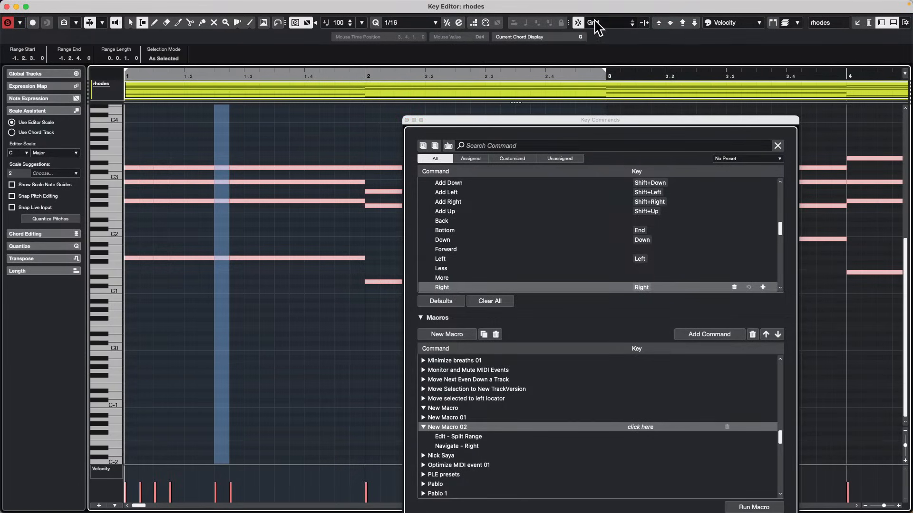
{"action": "left_click", "coordinate": [830, 21]}
{"action": "left_click", "coordinate": [716, 45]}
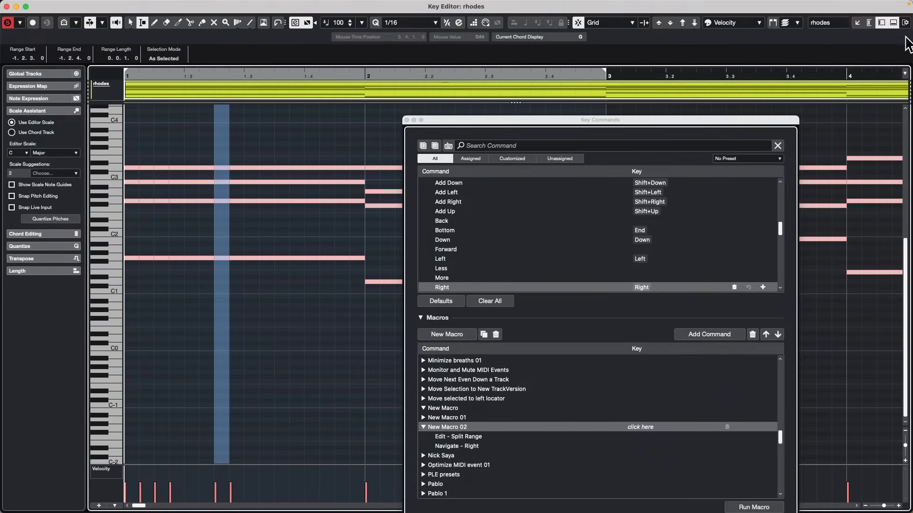
{"action": "left_click", "coordinate": [906, 23]}
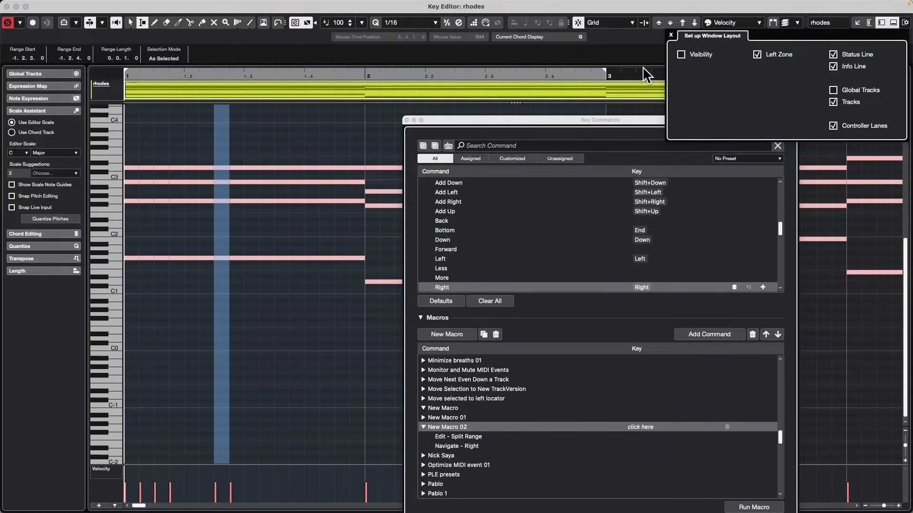
Add the Nudge section to the Key Editor toolbar, inspect it, and remove it again.
{"action": "right_click", "coordinate": [613, 21]}
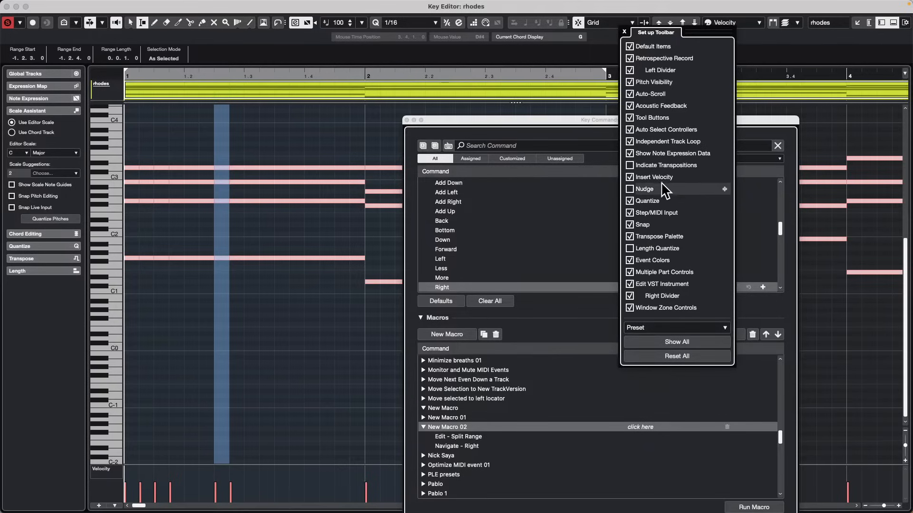
{"action": "left_click", "coordinate": [617, 232]}
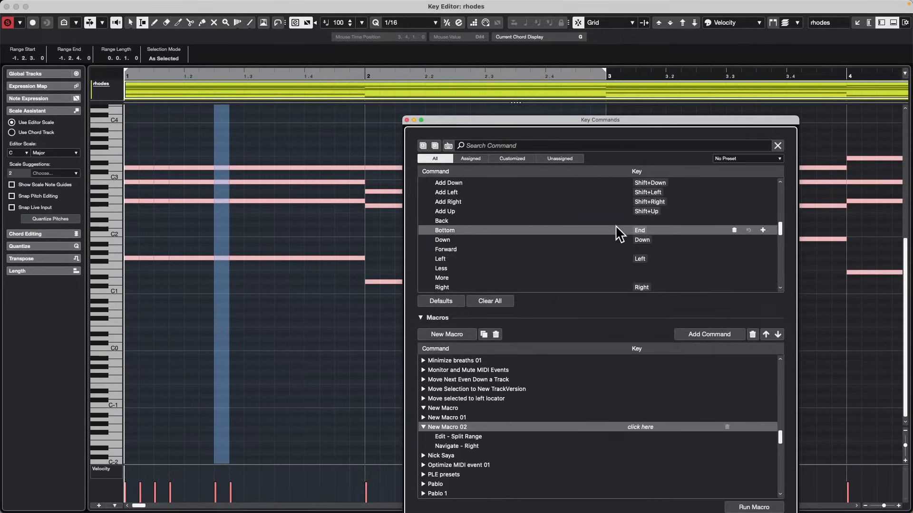
{"action": "right_click", "coordinate": [631, 23]}
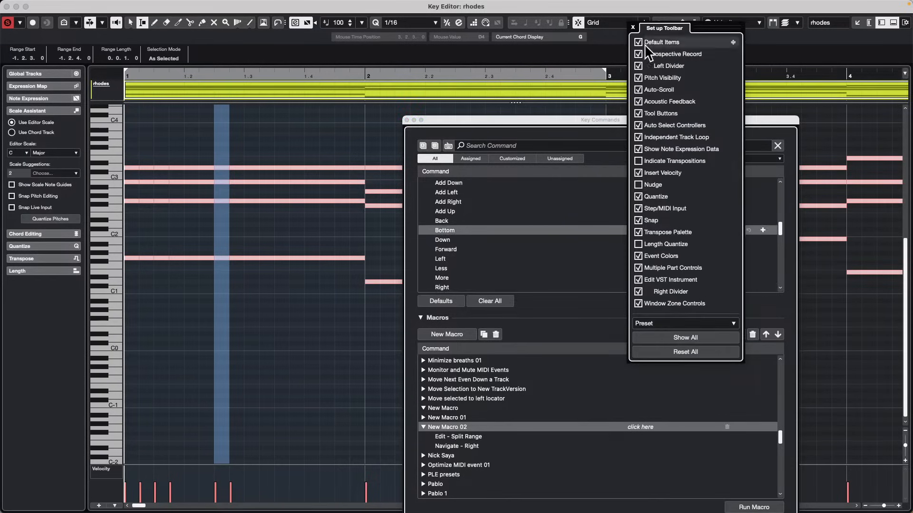
{"action": "left_click", "coordinate": [638, 185]}
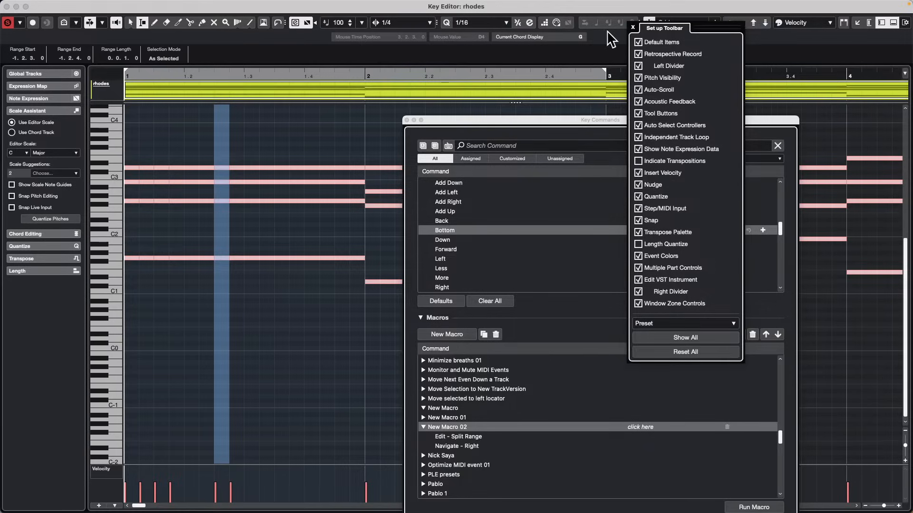
{"action": "left_click", "coordinate": [640, 185]}
{"action": "left_click", "coordinate": [603, 45]}
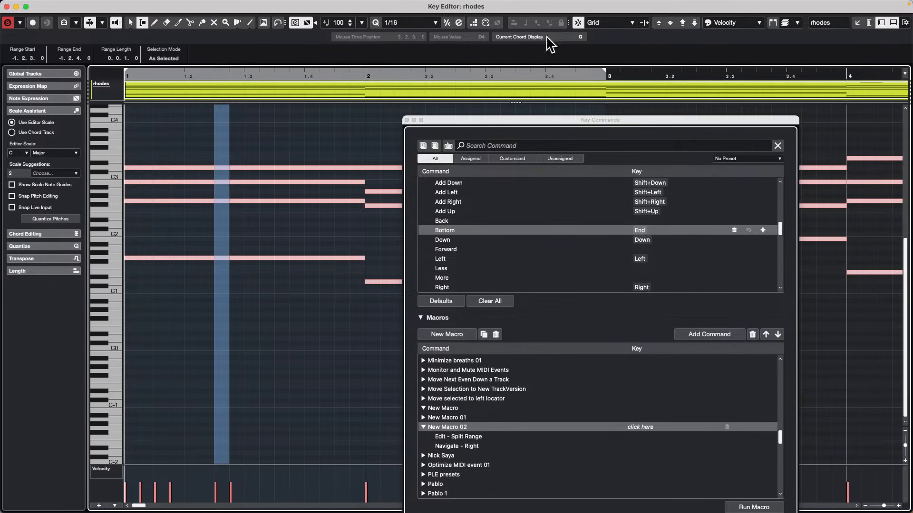
Split the bar 1 notes with a range two sixteenths long in beat 3, advance it to split beat 4, and return it to beat 3.
{"action": "left_click", "coordinate": [272, 205]}
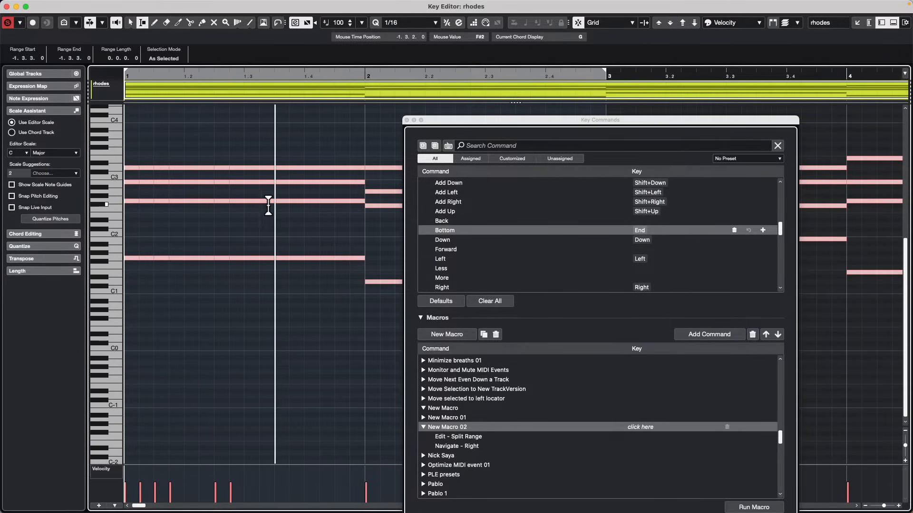
{"action": "left_click_drag", "start_coordinate": [261, 214], "coordinate": [287, 210]}
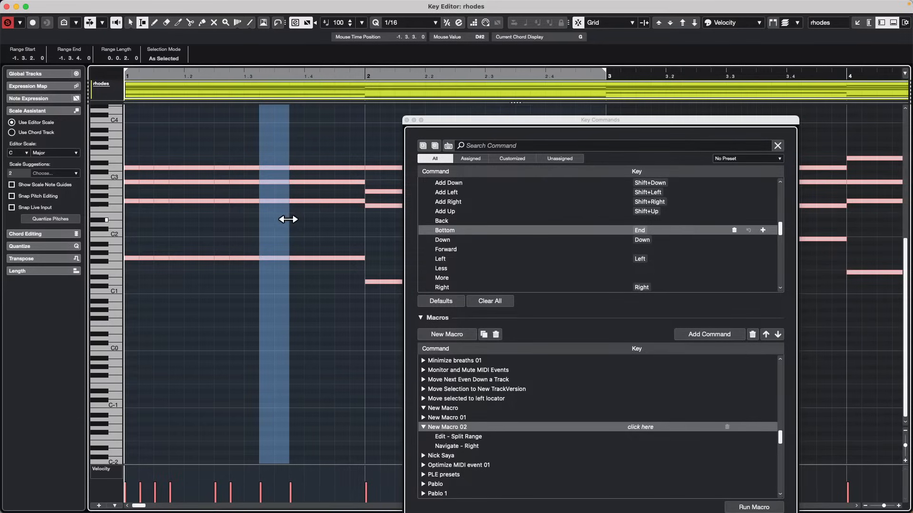
{"action": "key", "text": "Right"}
{"action": "key", "text": "Right"}
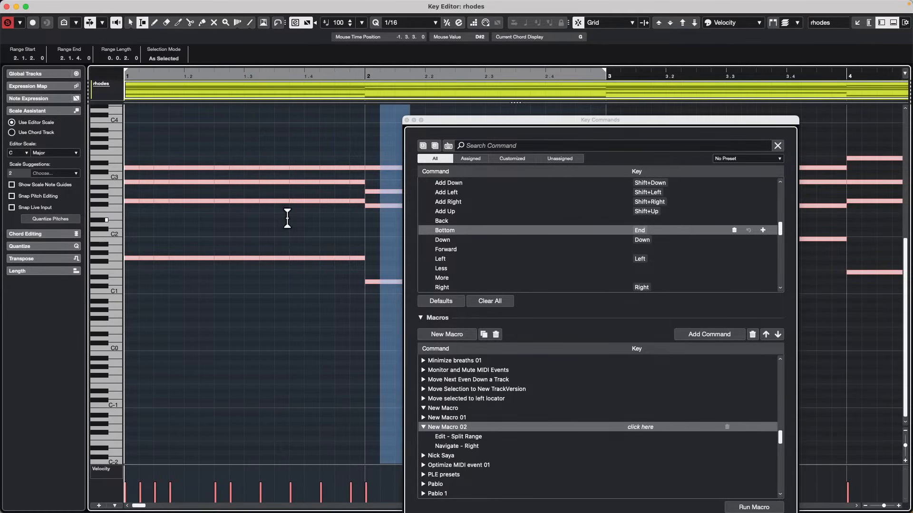
{"action": "key", "text": "Left"}
{"action": "key", "text": "Left"}
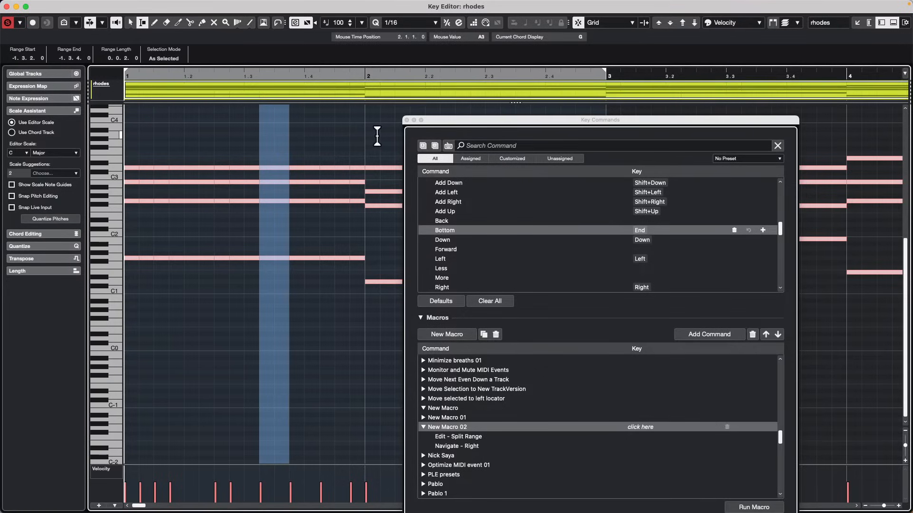
Undo the range splits made in the bar 1 chord notes.
{"action": "key", "text": "super+z"}
{"action": "key", "text": "super+z"}
{"action": "key", "text": "super+z"}
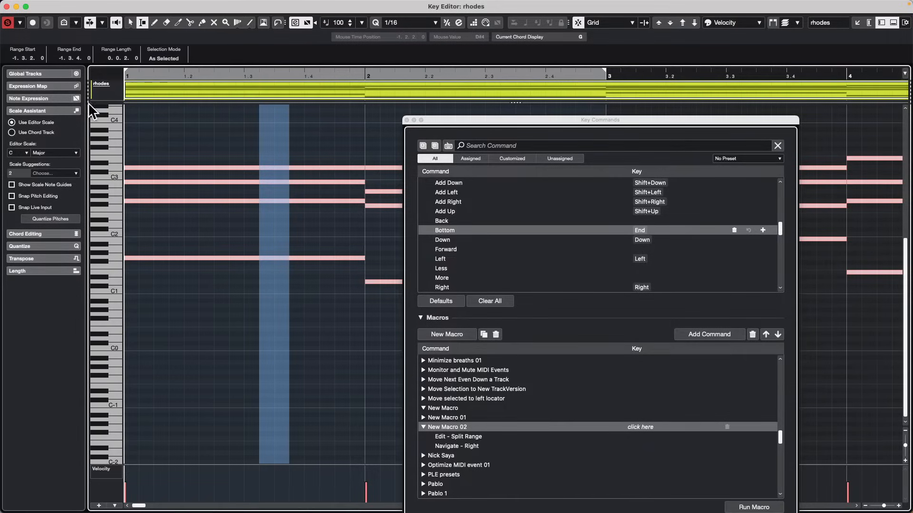
Select the first sixteenth of bar 1 as a range and run New Macro 02 repeatedly to split each beat through bar 2 beat 3.
{"action": "left_click_drag", "start_coordinate": [139, 205], "coordinate": [119, 202]}
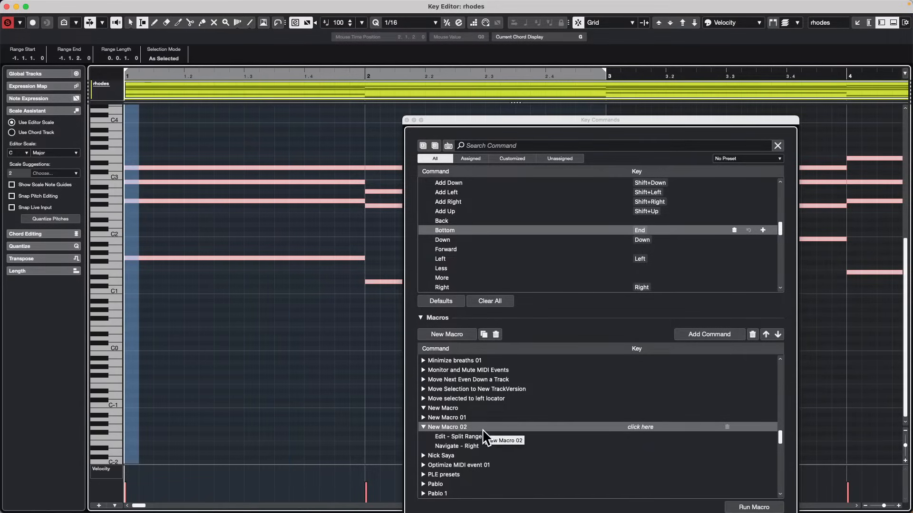
{"action": "left_click_drag", "start_coordinate": [656, 122], "coordinate": [691, 27]}
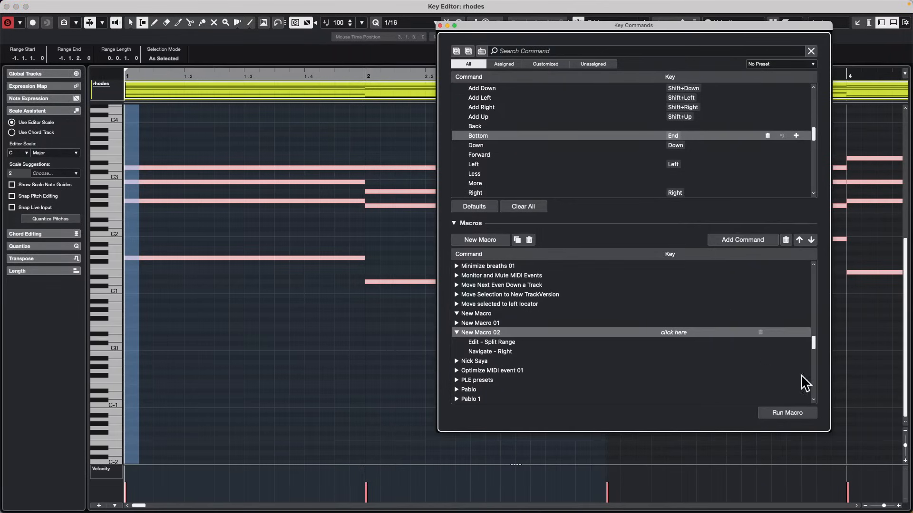
{"action": "left_click", "coordinate": [790, 413]}
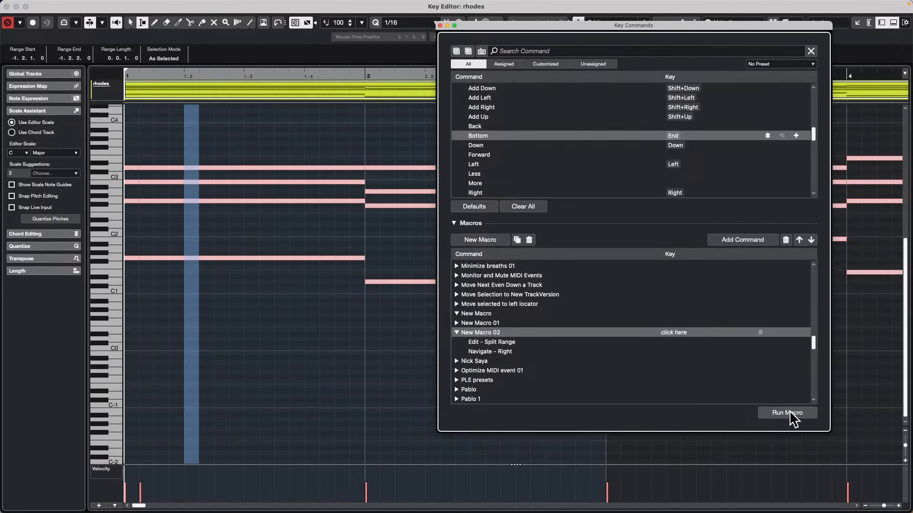
{"action": "left_click", "coordinate": [789, 413]}
{"action": "left_click", "coordinate": [789, 413]}
{"action": "left_click", "coordinate": [789, 413]}
{"action": "left_click", "coordinate": [790, 413]}
{"action": "left_click", "coordinate": [789, 412]}
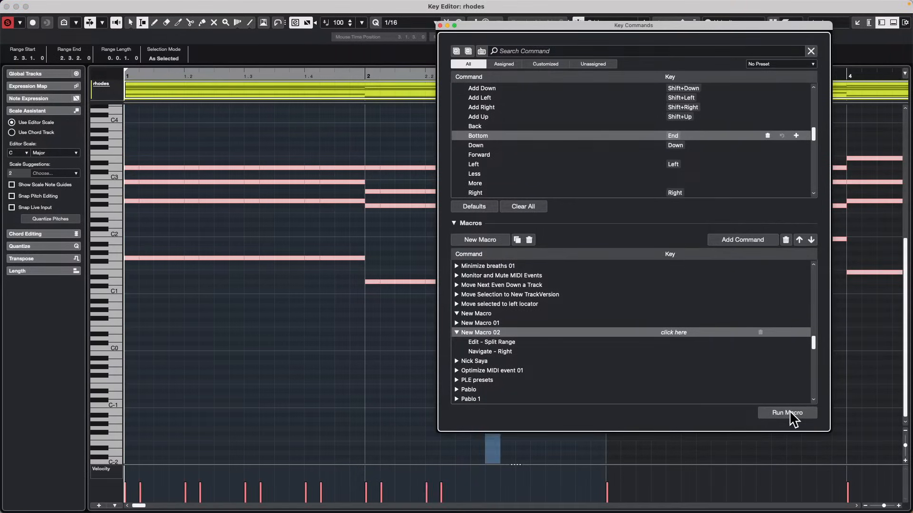
{"action": "left_click", "coordinate": [789, 412]}
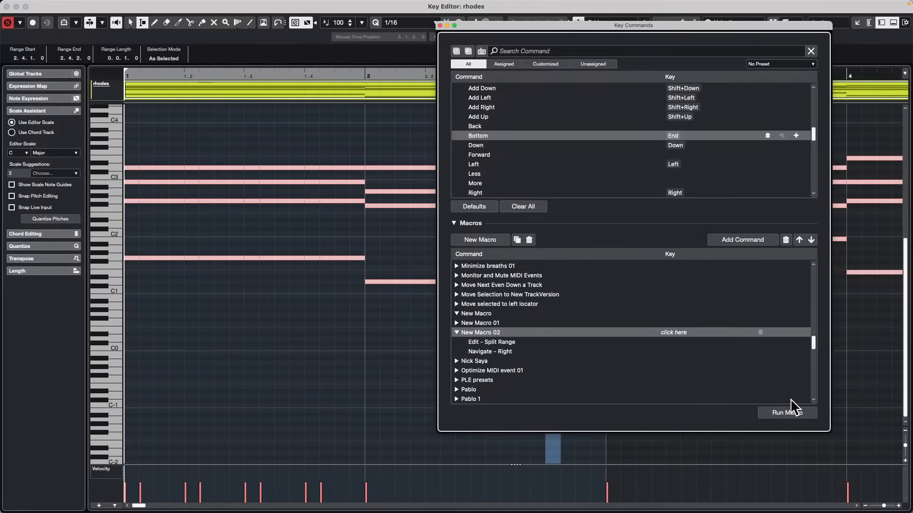
Undo the macro splits back to the first split in bar 1.
{"action": "key", "text": "super+z"}
{"action": "key", "text": "super+z"}
{"action": "key", "text": "super+z"}
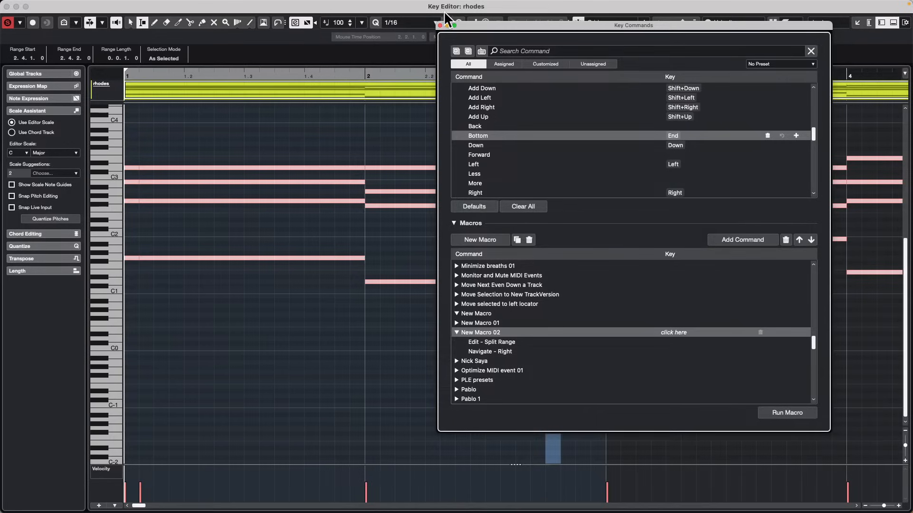
Move the Key Commands window down below the ruler and add the Nudge section to the Key Editor toolbar.
{"action": "left_click_drag", "start_coordinate": [499, 30], "coordinate": [481, 122]}
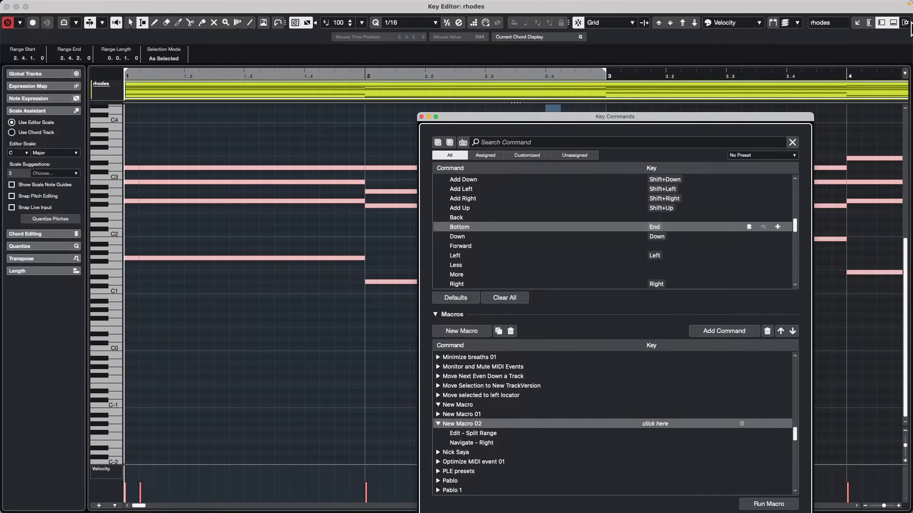
{"action": "right_click", "coordinate": [614, 28]}
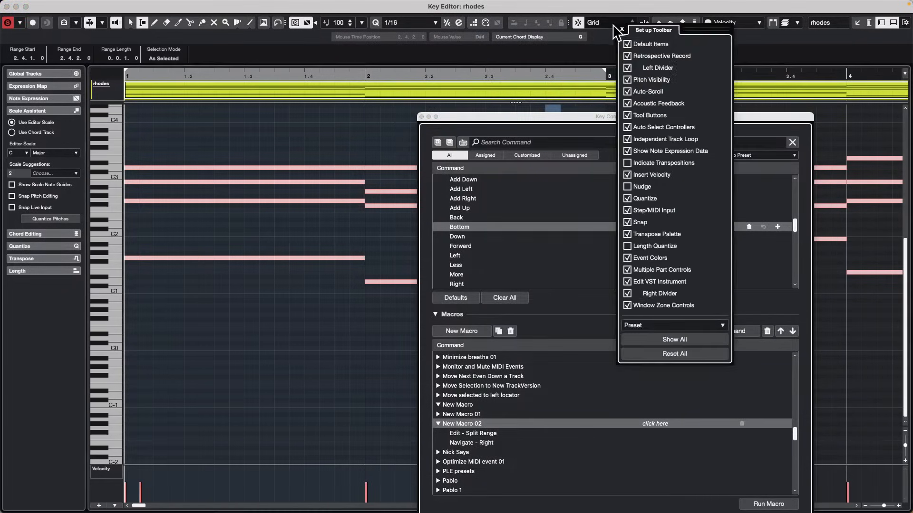
{"action": "left_click", "coordinate": [645, 186]}
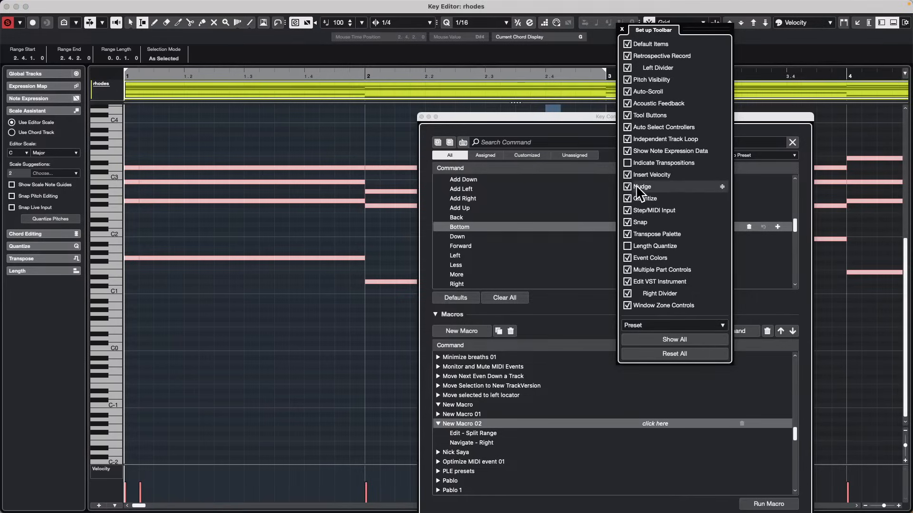
{"action": "left_click", "coordinate": [555, 33]}
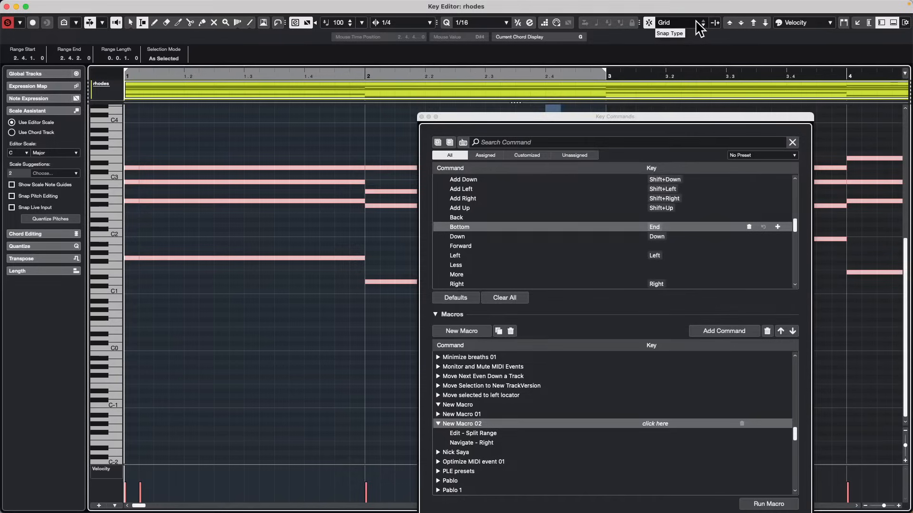
Check the snap type options, keeping Grid, and set the nudge value to 1/16.
{"action": "left_click", "coordinate": [708, 26]}
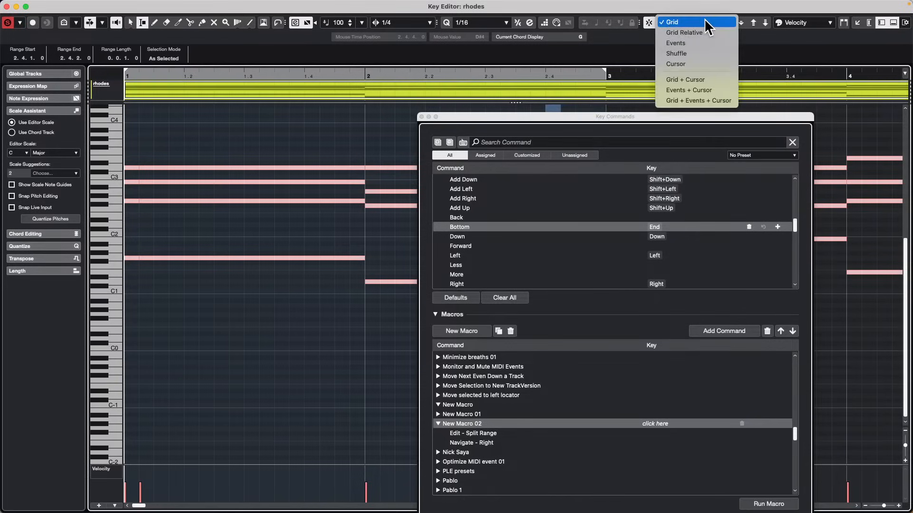
{"action": "left_click", "coordinate": [706, 22]}
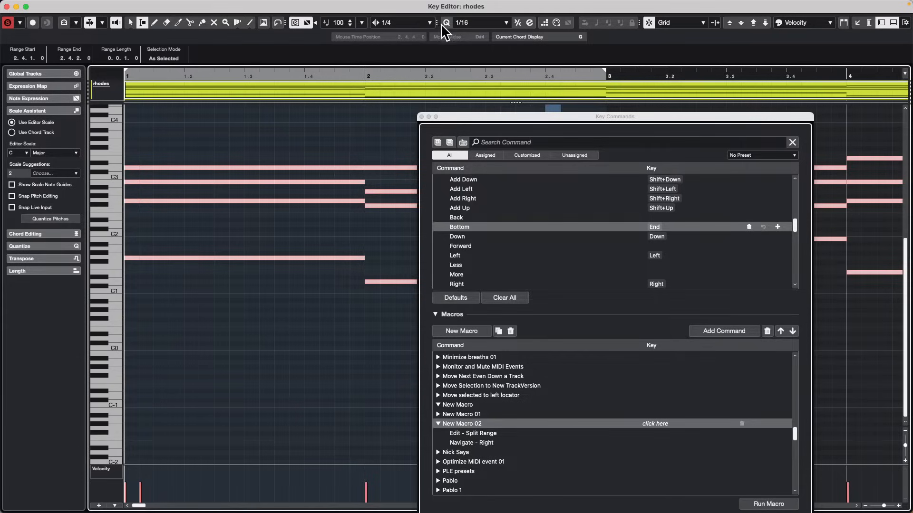
{"action": "left_click_drag", "start_coordinate": [437, 22], "coordinate": [415, 23]}
{"action": "left_click", "coordinate": [401, 20]}
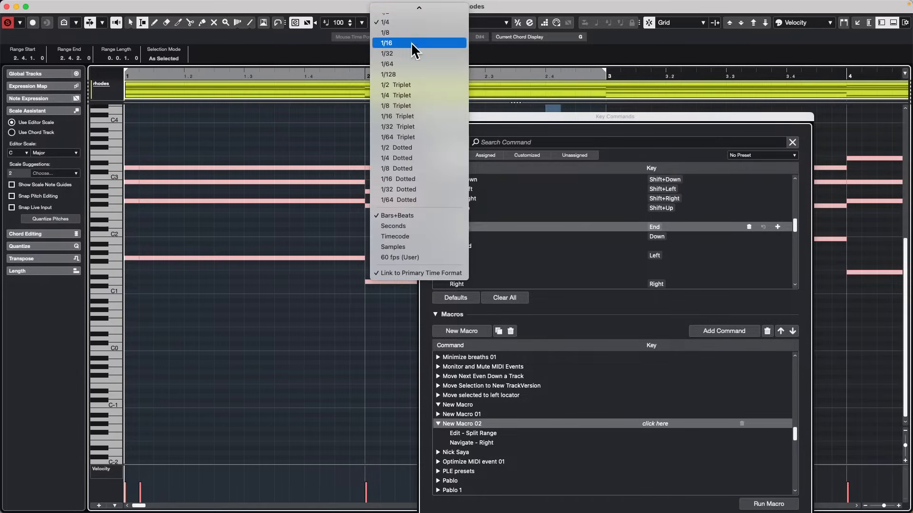
{"action": "left_click", "coordinate": [411, 43]}
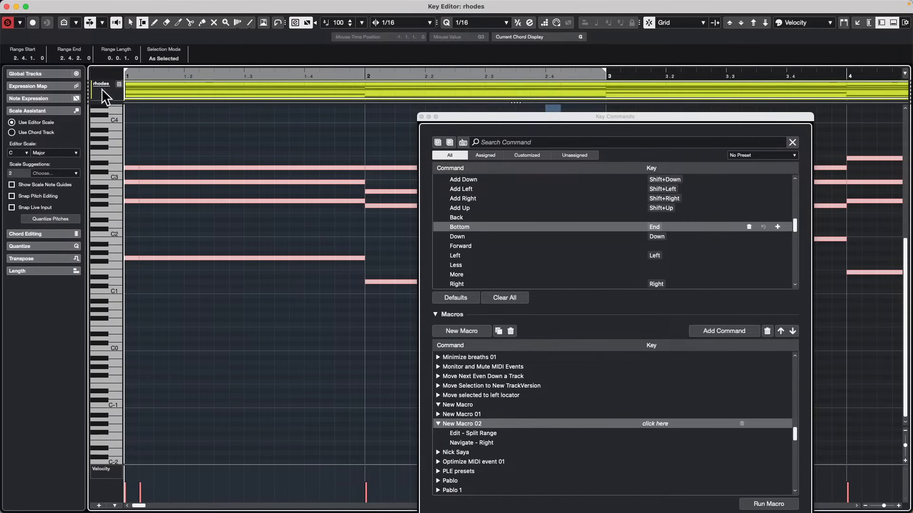
Select the first sixteenth of bar 1 as a range and try running New Macro 02 on it.
{"action": "left_click", "coordinate": [142, 76]}
{"action": "left_click_drag", "start_coordinate": [142, 77], "coordinate": [70, 77]}
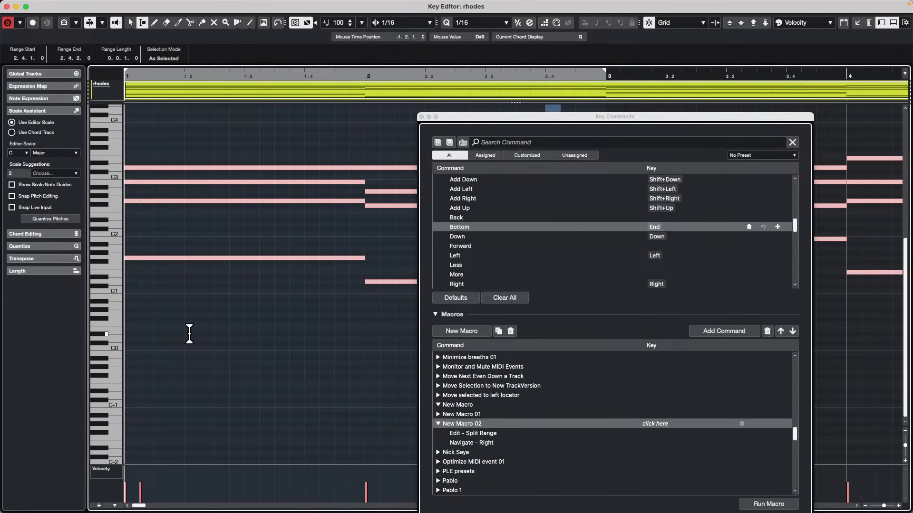
{"action": "left_click", "coordinate": [138, 251]}
{"action": "left_click_drag", "start_coordinate": [138, 250], "coordinate": [78, 245]}
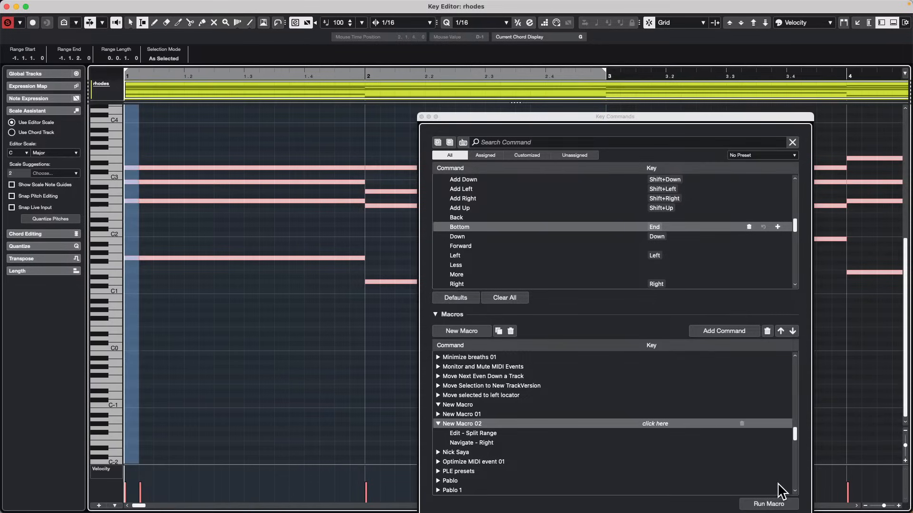
{"action": "left_click", "coordinate": [770, 506]}
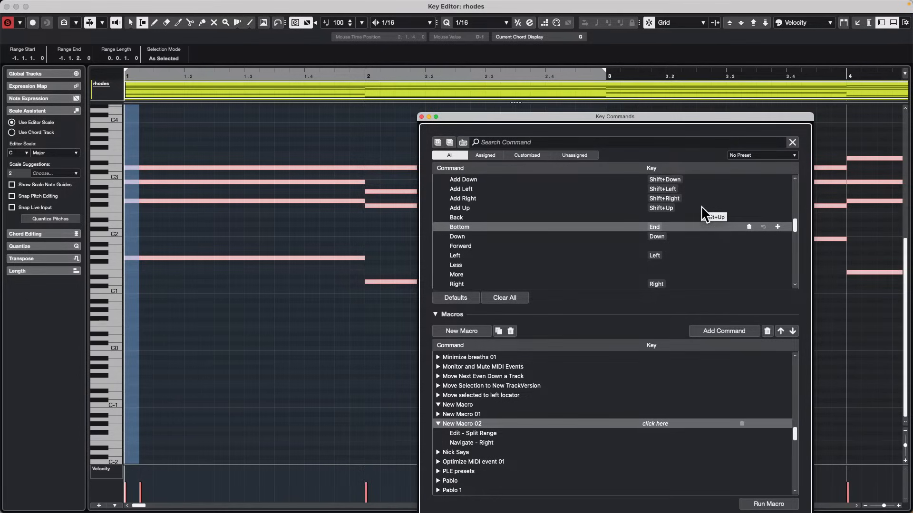
Select the second sixteenth of bar 1 as a range and shift it forward and back in sixteenth steps.
{"action": "left_click", "coordinate": [188, 259]}
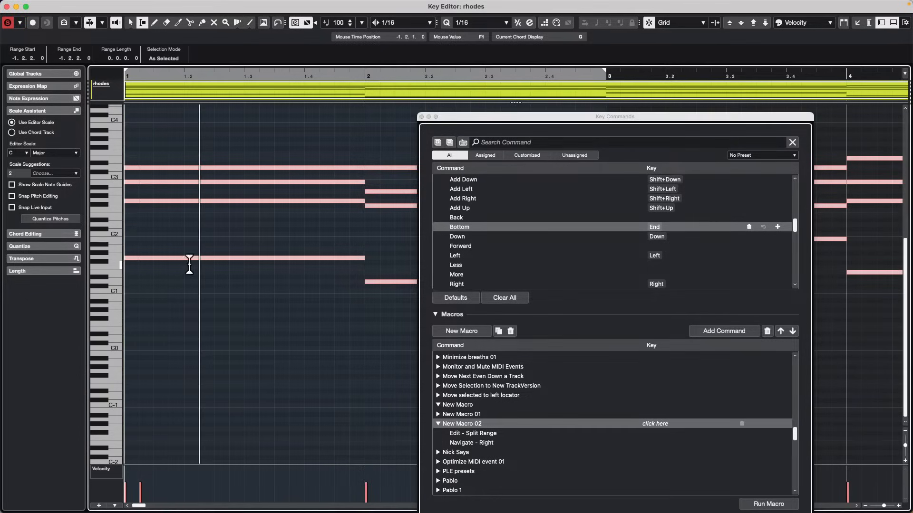
{"action": "left_click_drag", "start_coordinate": [129, 215], "coordinate": [151, 214]}
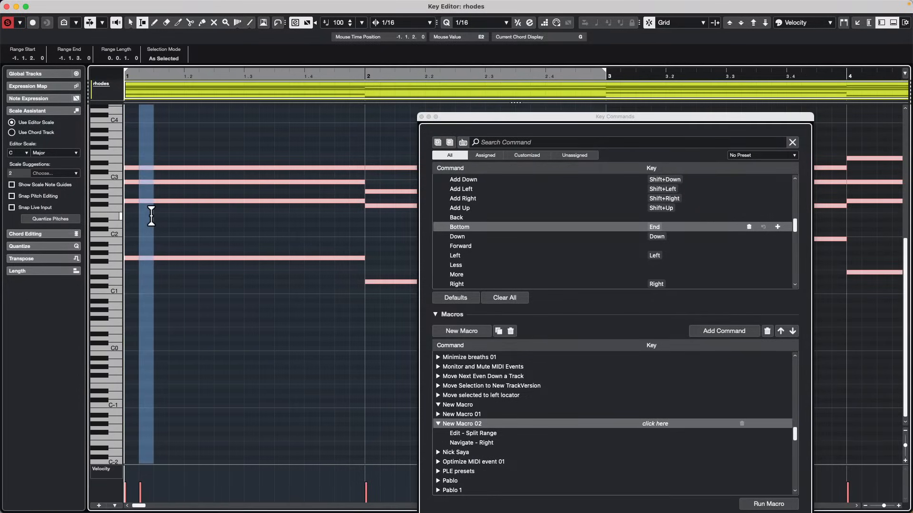
{"action": "key", "text": "Right"}
Split the bar 1 notes at consecutive sixteenths from the second of beat 1 through the third of beat 2, advancing the range each time.
{"action": "key", "text": "Right"}
{"action": "key", "text": "Right"}
{"action": "key", "text": "Left"}
{"action": "key", "text": "Left"}
{"action": "key", "text": "Left"}
{"action": "key", "text": "Left"}
{"action": "key", "text": "Right"}
{"action": "key", "text": "shift+x"}
{"action": "key", "text": "Right"}
{"action": "key", "text": "shift+x"}
{"action": "key", "text": "Right"}
{"action": "key", "text": "shift+x"}
{"action": "key", "text": "Right"}
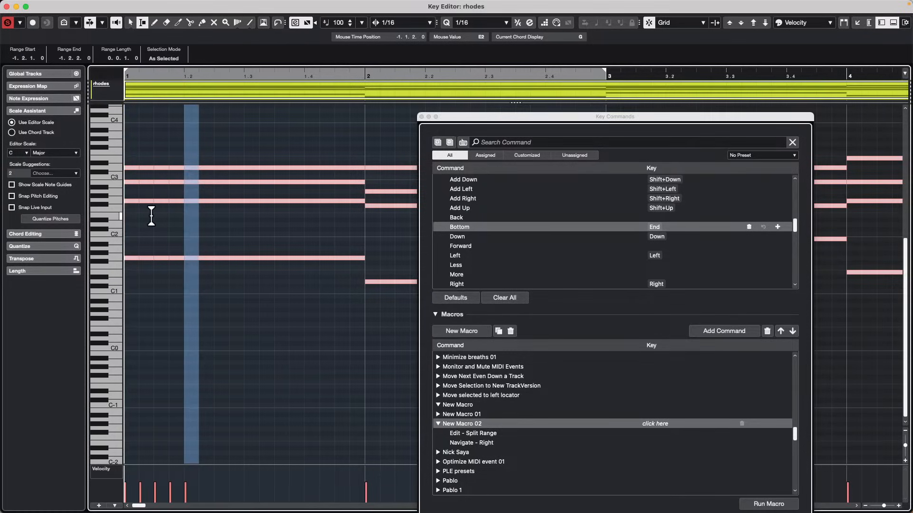
{"action": "key", "text": "shift+x"}
{"action": "key", "text": "Right"}
{"action": "key", "text": "shift+x"}
{"action": "key", "text": "Right"}
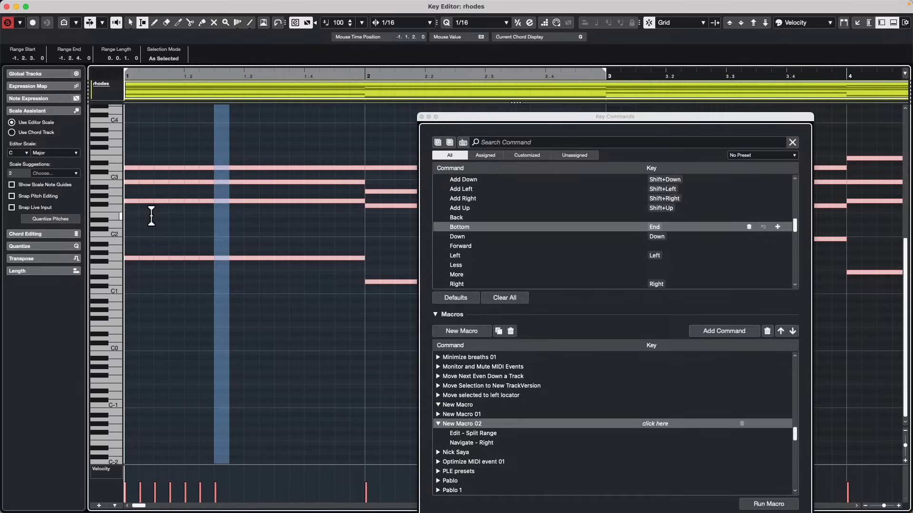
{"action": "key", "text": "shift+x"}
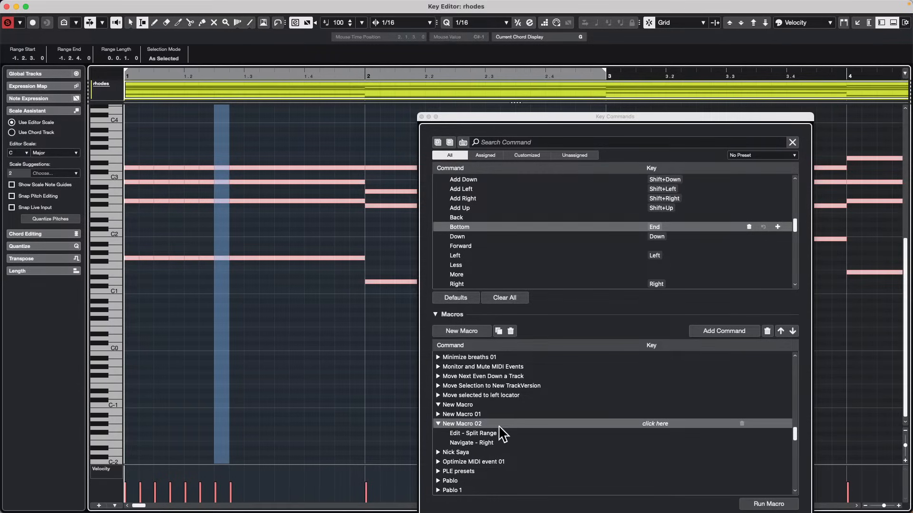
Try running New Macro 02 on the current range, and select its Navigate - Right command.
{"action": "left_click", "coordinate": [462, 422]}
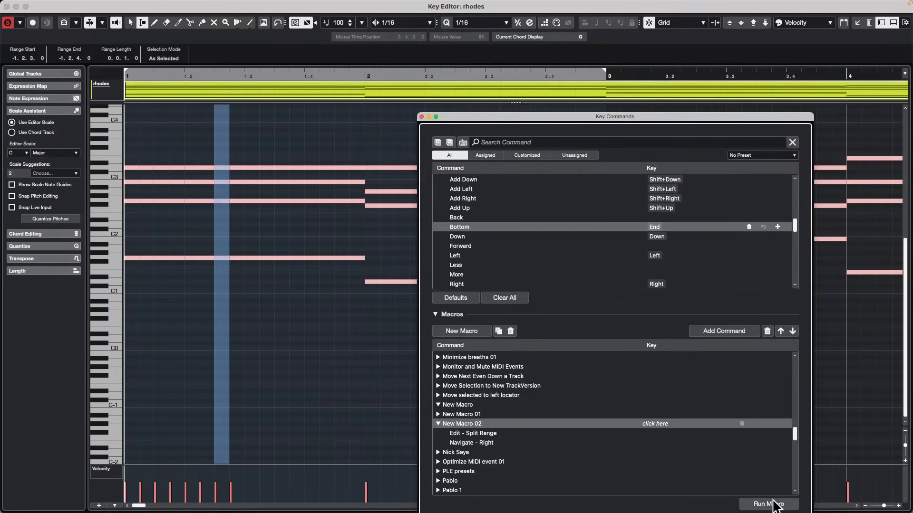
{"action": "left_click", "coordinate": [769, 505]}
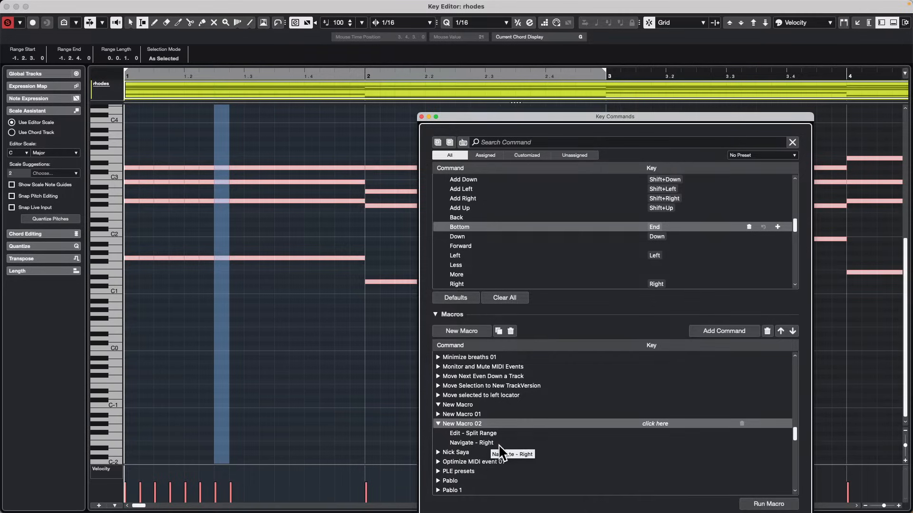
{"action": "left_click", "coordinate": [485, 443]}
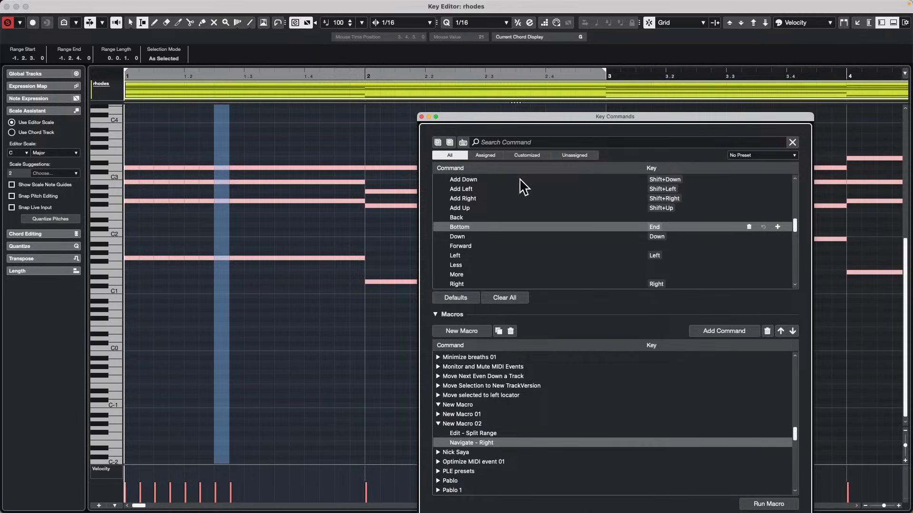
Look up which commands are assigned to B, F, D, G and W using the key-based command search.
{"action": "left_click", "coordinate": [462, 142]}
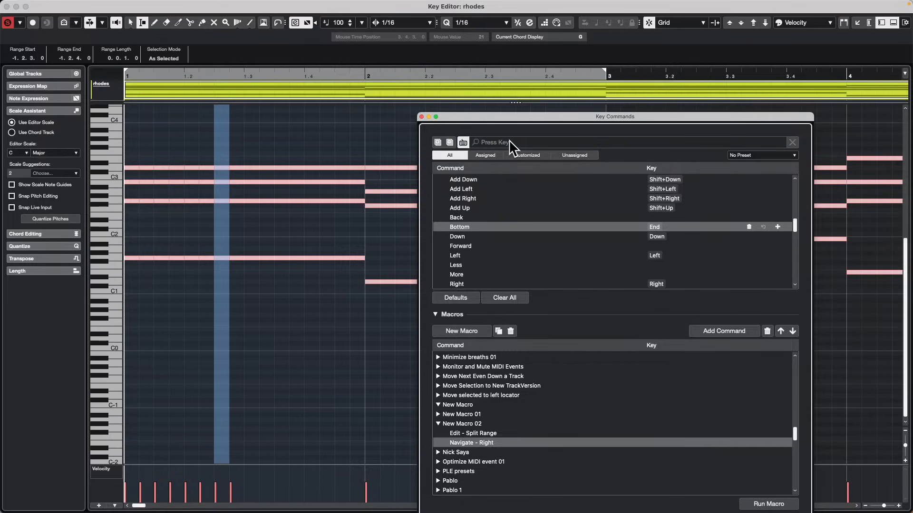
{"action": "key", "text": "b"}
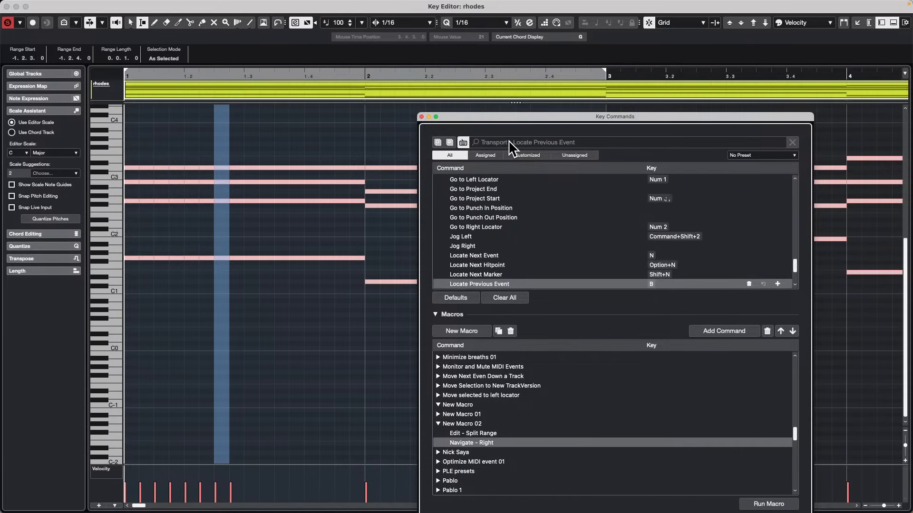
{"action": "key", "text": "f"}
{"action": "key", "text": "d"}
{"action": "key", "text": "g"}
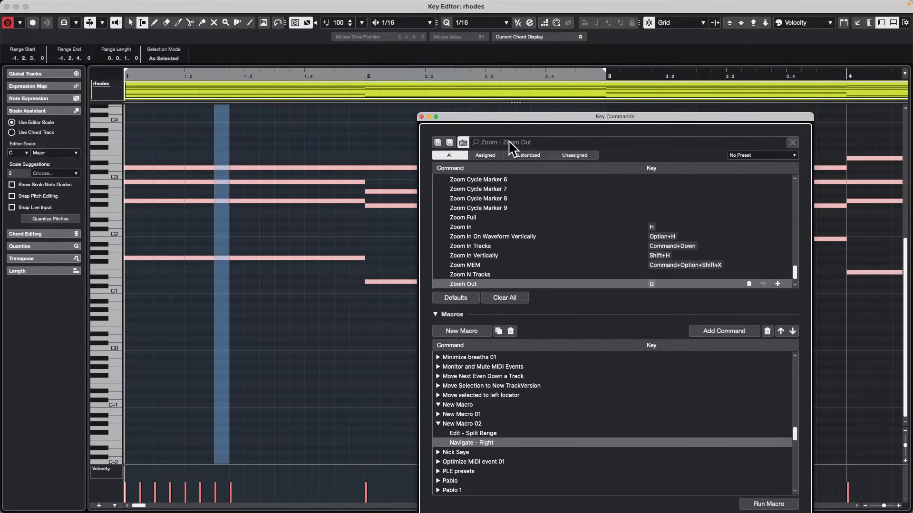
{"action": "key", "text": "w"}
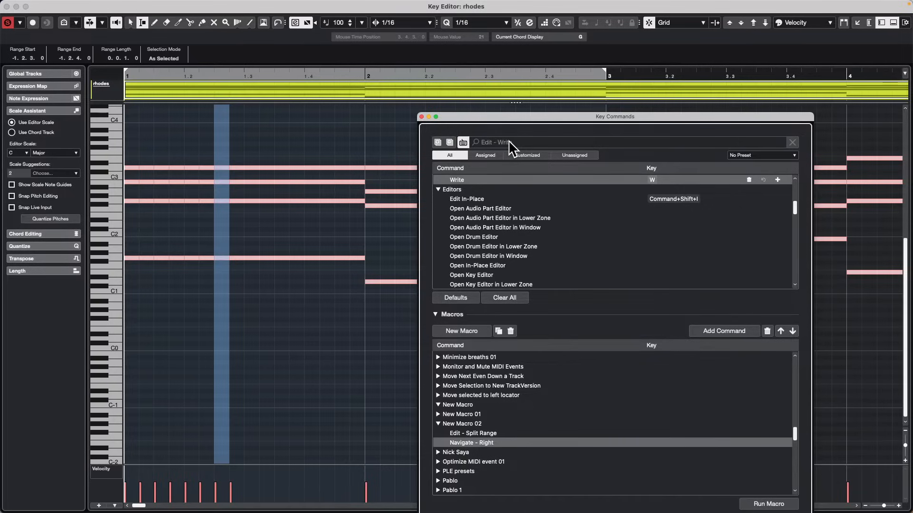
{"action": "left_click", "coordinate": [463, 143]}
Search the key commands for "nudge right", shorten the search to "nudge", and look through the listed Nudge commands.
{"action": "left_click", "coordinate": [506, 144]}
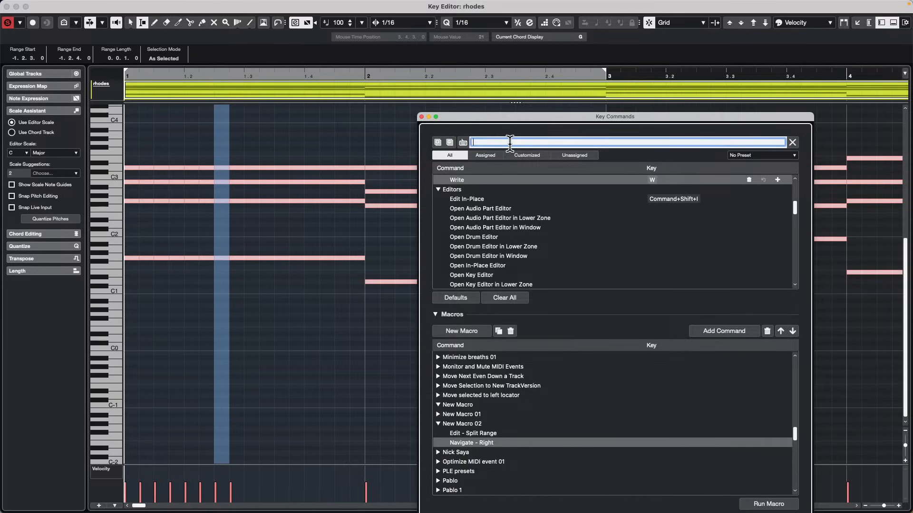
{"action": "type", "text": "nudge "}
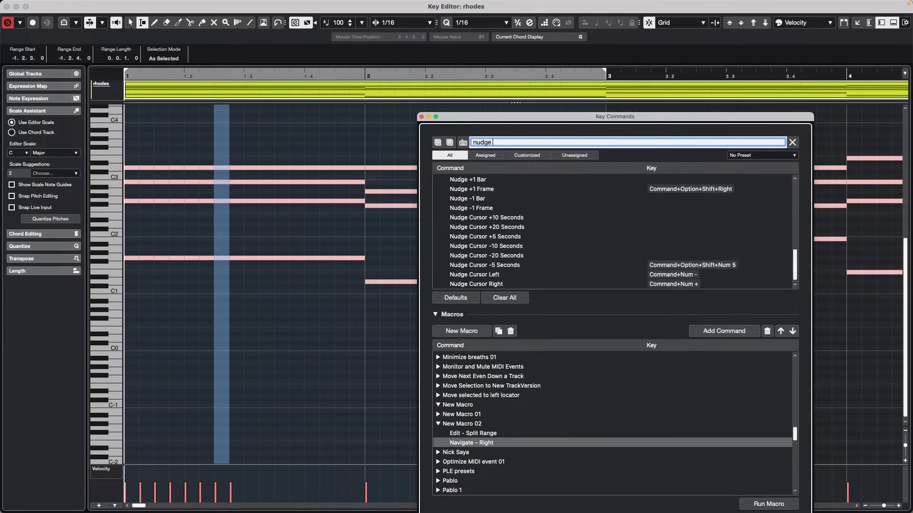
{"action": "type", "text": "right"}
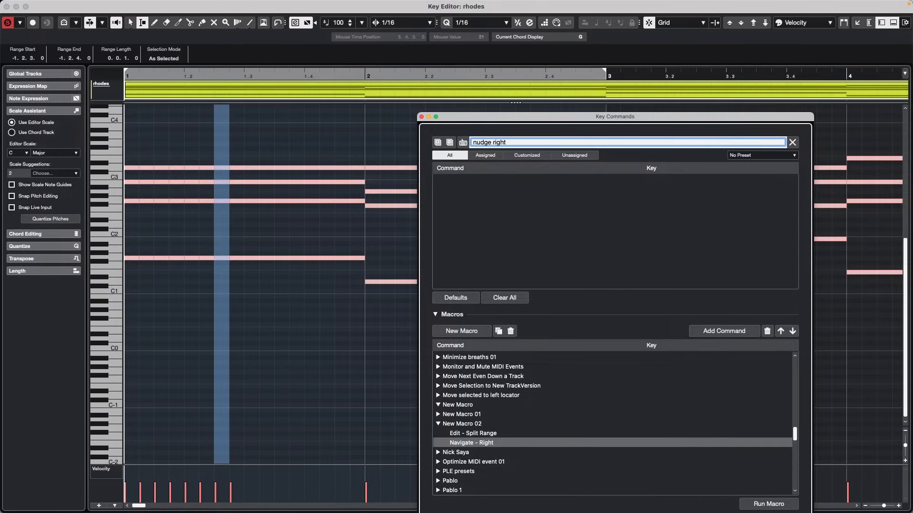
{"action": "key", "text": "BackSpace"}
{"action": "key", "text": "BackSpace"}
{"action": "key", "text": "BackSpace"}
{"action": "key", "text": "BackSpace"}
{"action": "key", "text": "BackSpace"}
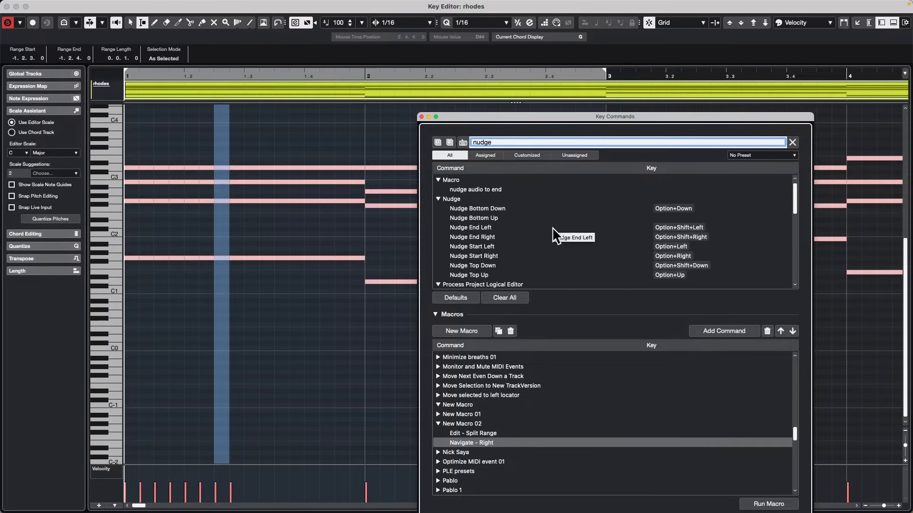
{"action": "scroll", "coordinate": [553, 228], "scroll_direction": "down", "scroll_amount": 3}
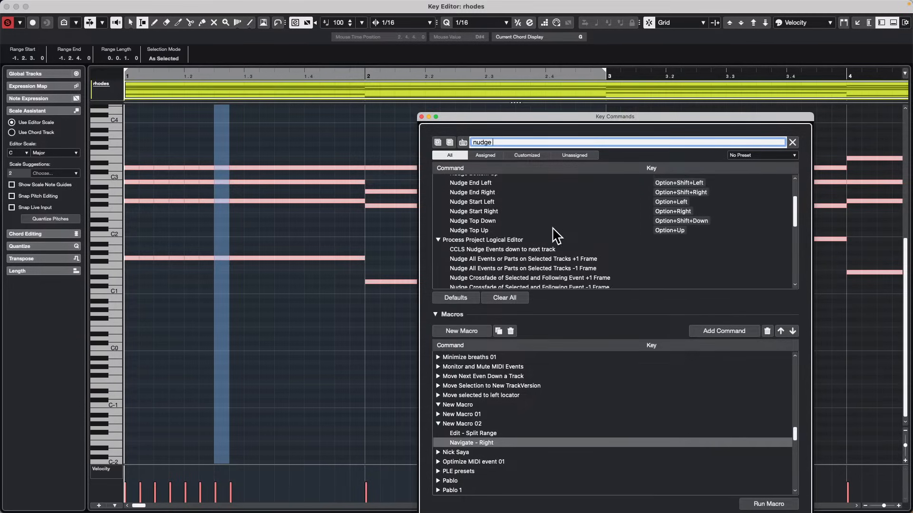
Clear the nudge search and find the command assigned to the Right arrow using the key-based command search.
{"action": "scroll", "coordinate": [553, 233], "scroll_direction": "up", "scroll_amount": 3}
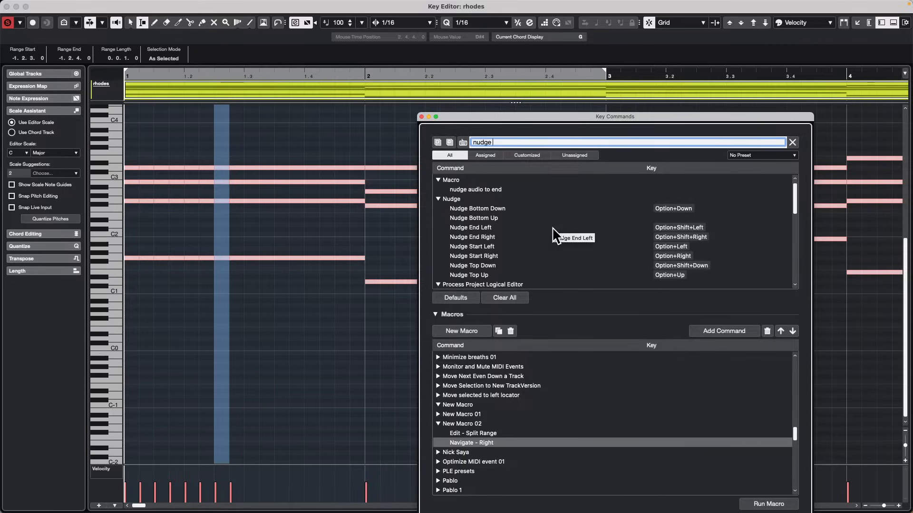
{"action": "double_click", "coordinate": [516, 141]}
{"action": "key", "text": "BackSpace"}
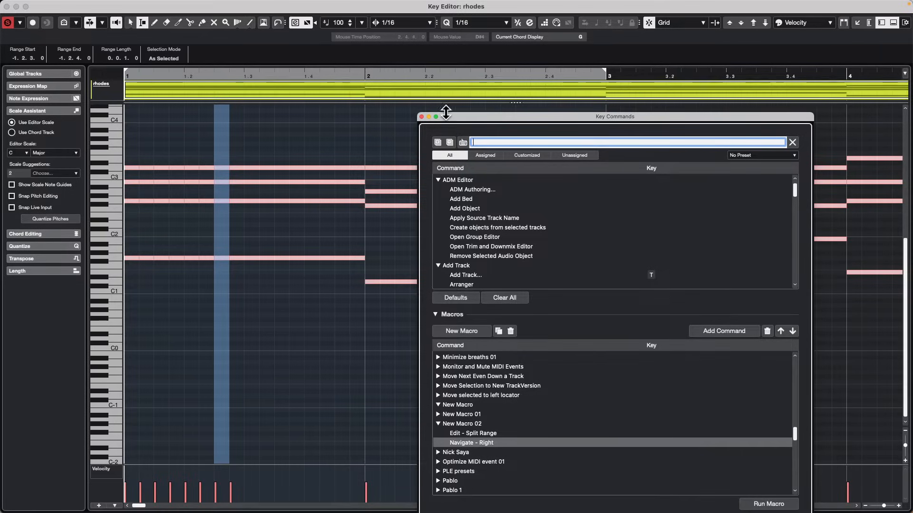
{"action": "left_click", "coordinate": [463, 142]}
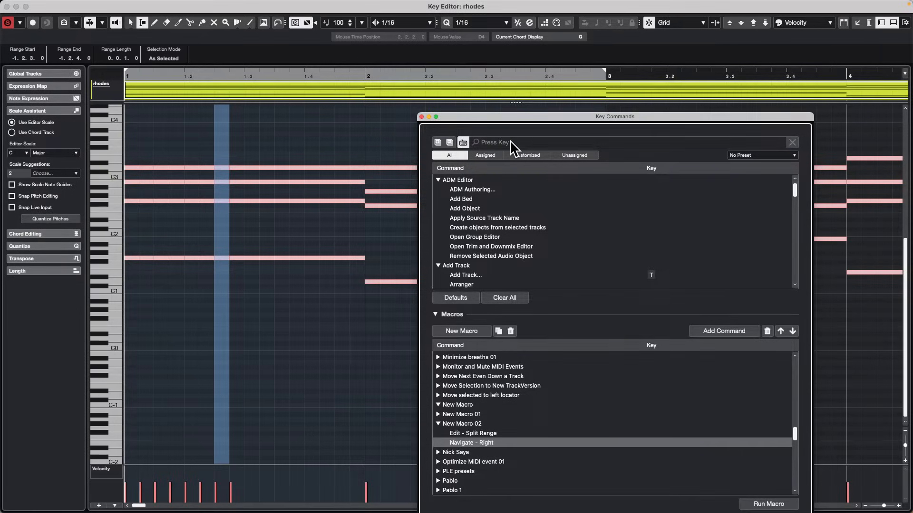
{"action": "key", "text": "Right"}
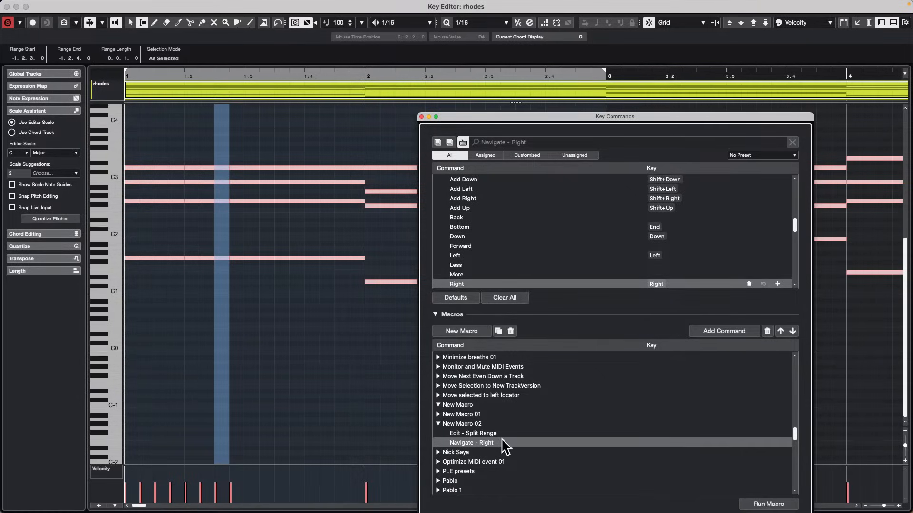
Remove Navigate - Right from New Macro 02 and add the found Navigate - Right command again after Edit - Split Range.
{"action": "left_click", "coordinate": [765, 330]}
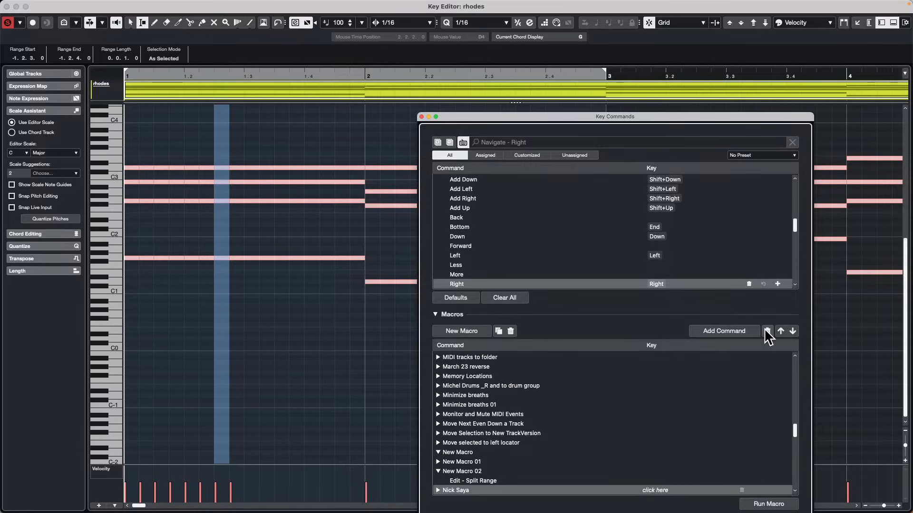
{"action": "left_click", "coordinate": [482, 480]}
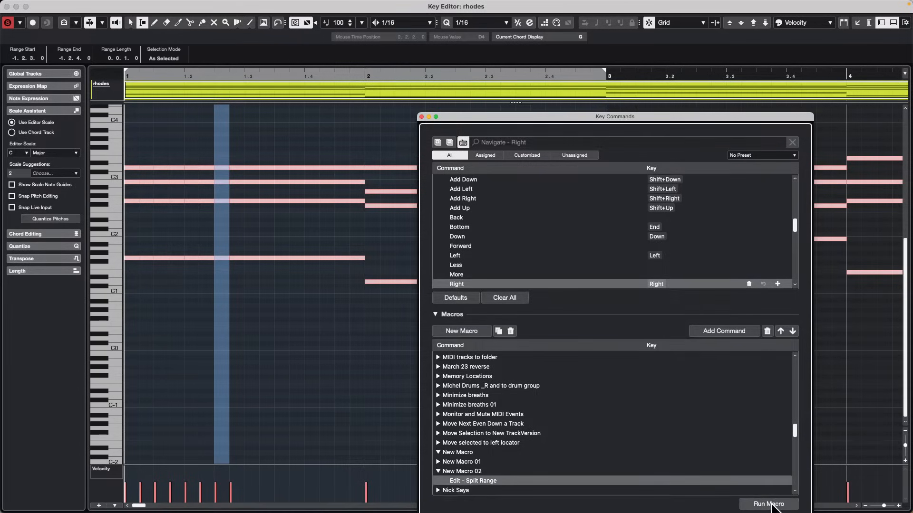
{"action": "left_click", "coordinate": [734, 328]}
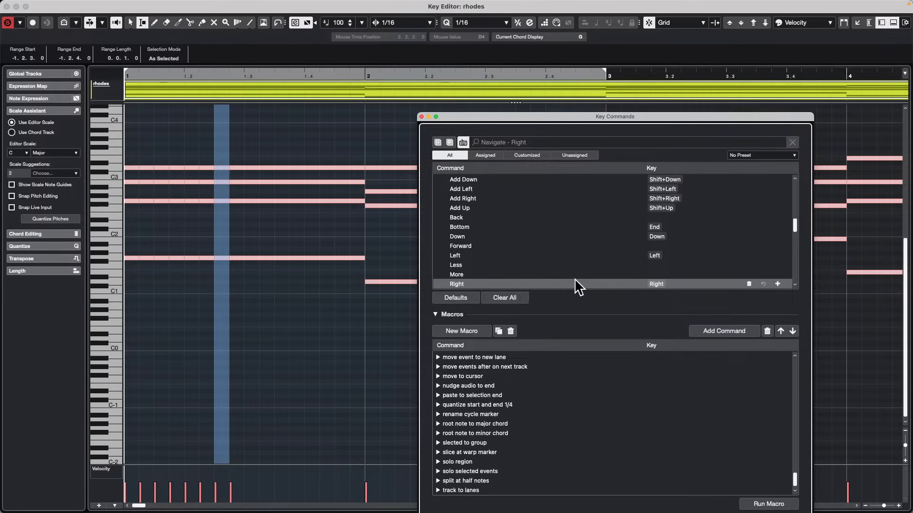
{"action": "scroll", "coordinate": [546, 428], "scroll_direction": "up", "scroll_amount": 5}
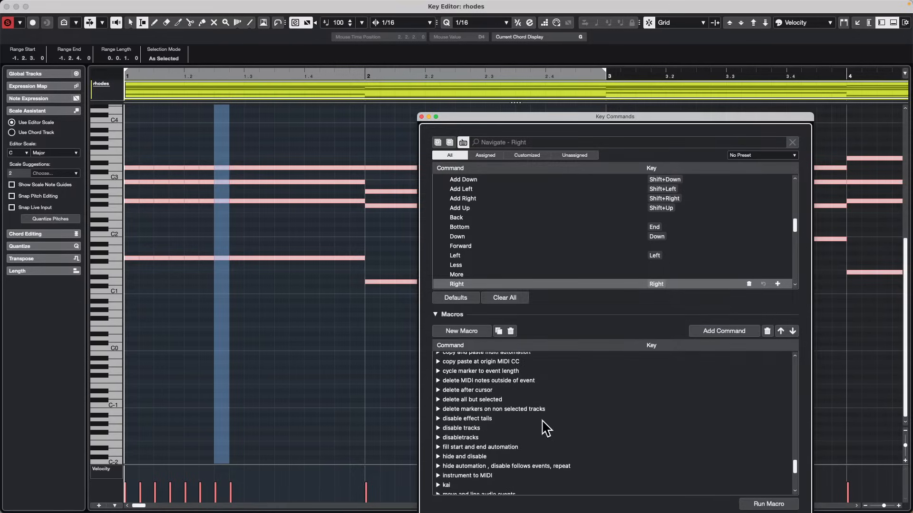
{"action": "scroll", "coordinate": [547, 425], "scroll_direction": "up", "scroll_amount": 10}
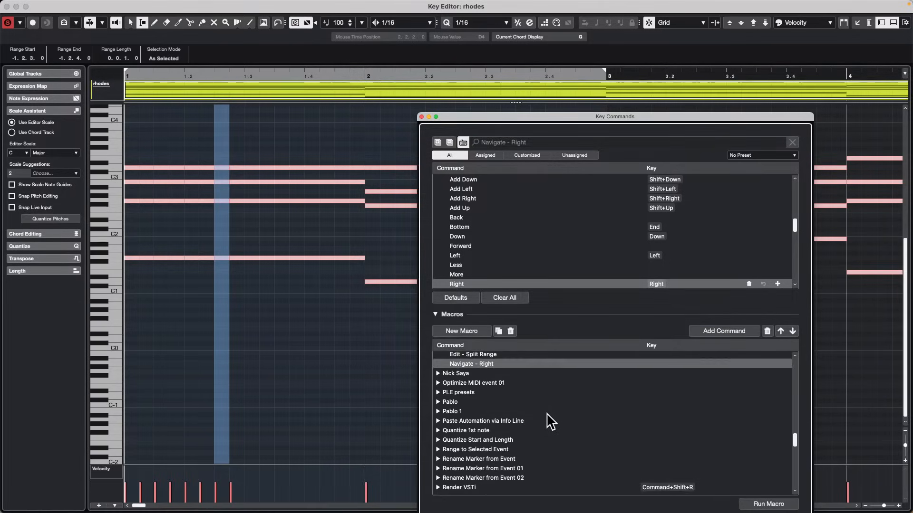
{"action": "scroll", "coordinate": [550, 421], "scroll_direction": "up", "scroll_amount": 2}
Move the Key Commands window clear of the bar 1 notes and try running New Macro 02 on the current range.
{"action": "left_click", "coordinate": [460, 400]}
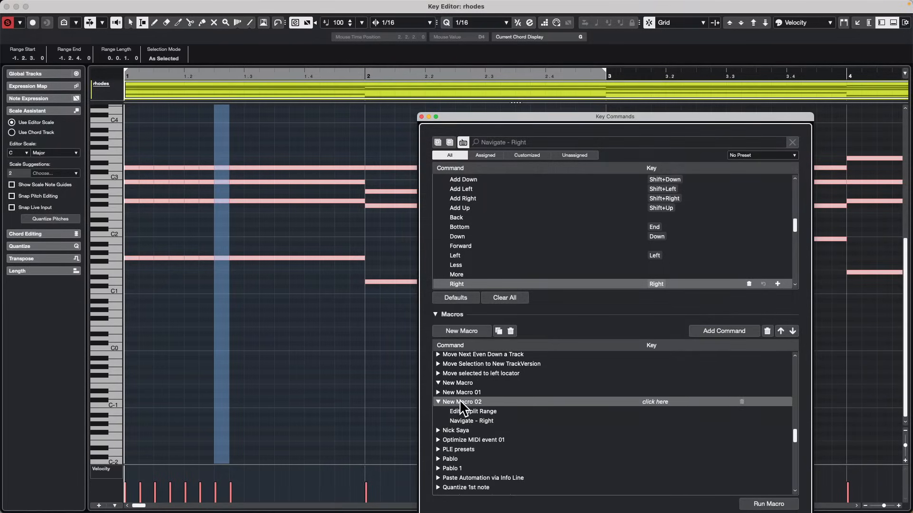
{"action": "left_click_drag", "start_coordinate": [572, 117], "coordinate": [619, 37]}
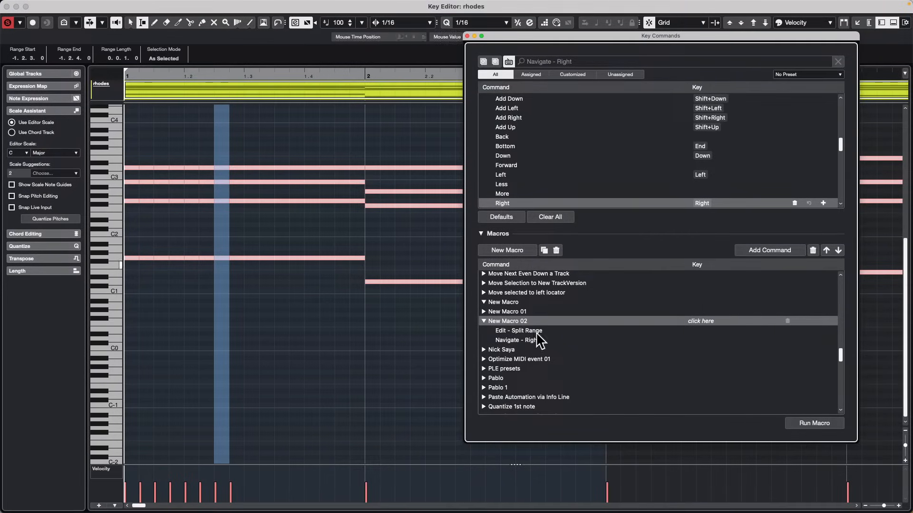
{"action": "left_click", "coordinate": [813, 421]}
{"action": "left_click", "coordinate": [813, 420]}
{"action": "left_click", "coordinate": [535, 331]}
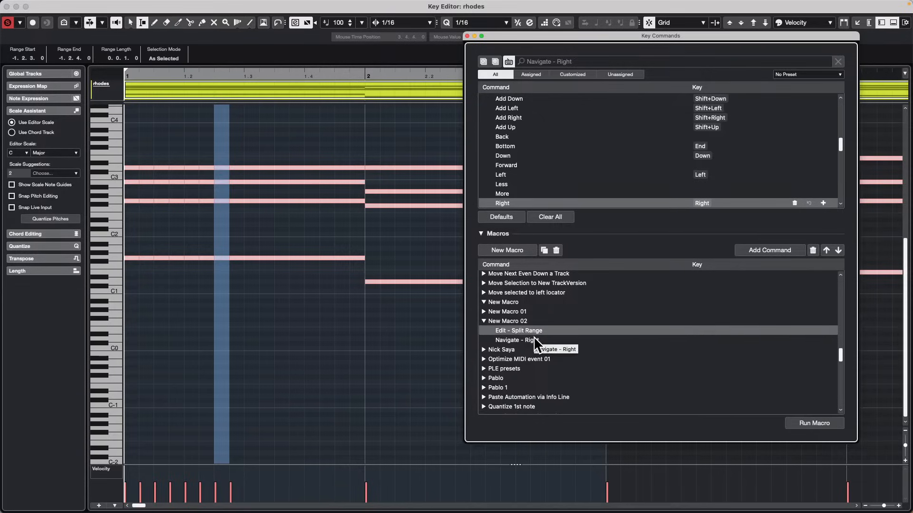
{"action": "left_click", "coordinate": [509, 321]}
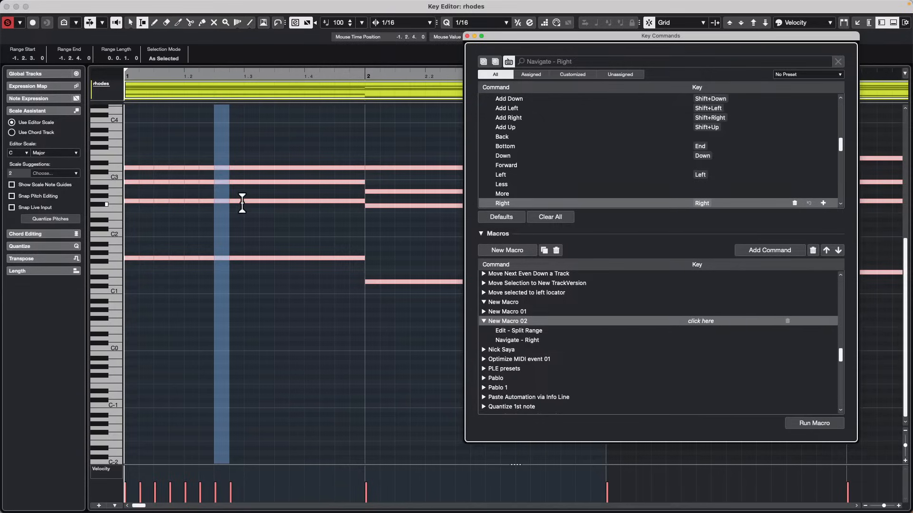
Select the second sixteenth of bar 1 beat 3 and split the notes at consecutive sixteenths up to the third sixteenth of beat 4.
{"action": "left_click_drag", "start_coordinate": [253, 201], "coordinate": [279, 201]}
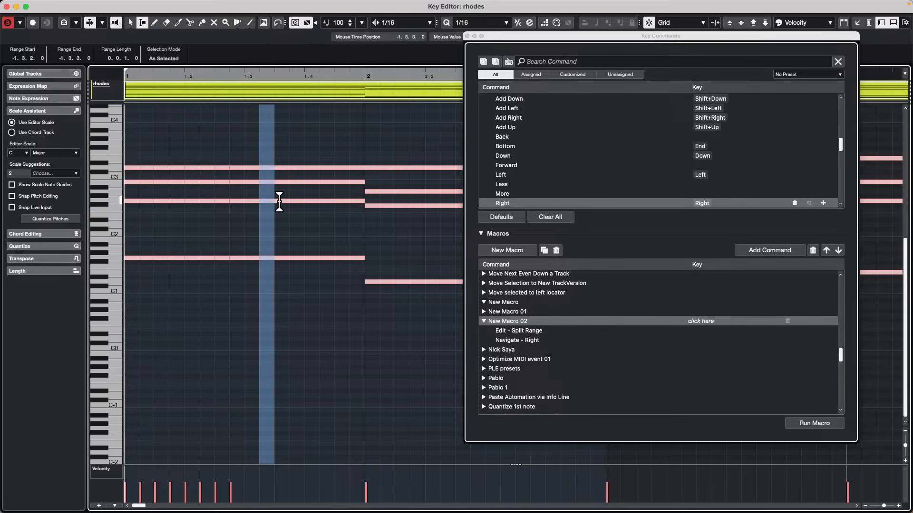
{"action": "key", "text": "shift+x"}
{"action": "key", "text": "Right"}
{"action": "key", "text": "shift+x"}
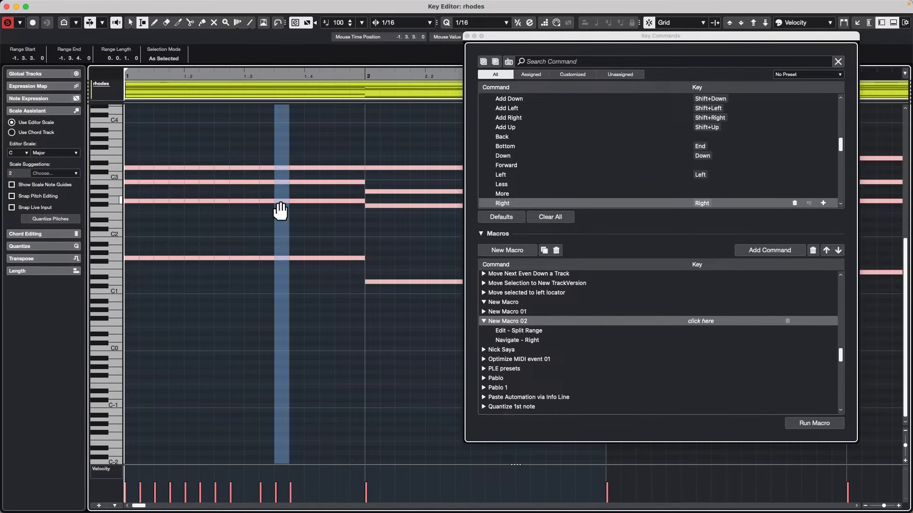
{"action": "key", "text": "Right"}
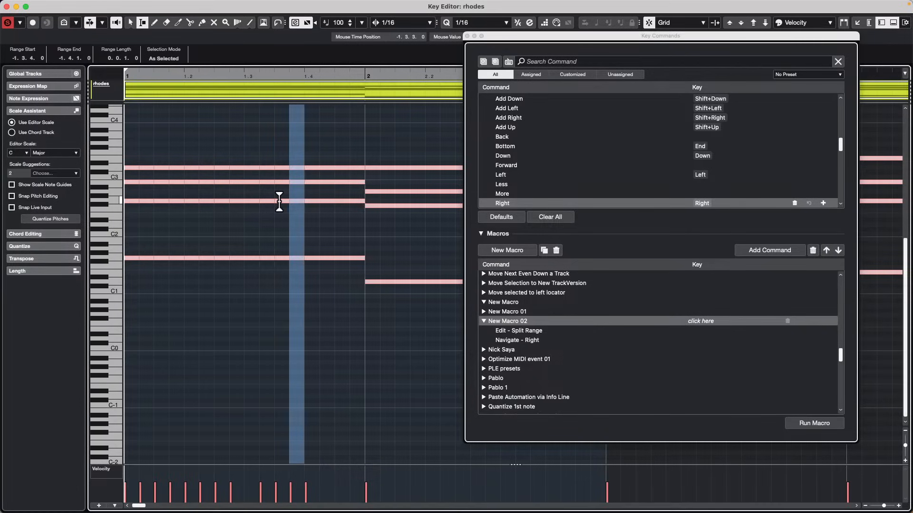
{"action": "key", "text": "Right"}
{"action": "key", "text": "shift+x"}
{"action": "key", "text": "Right"}
Continue splitting the notes at each sixteenth from late bar 1 beat 4 through the end of bar 2 beat 1.
{"action": "key", "text": "Right"}
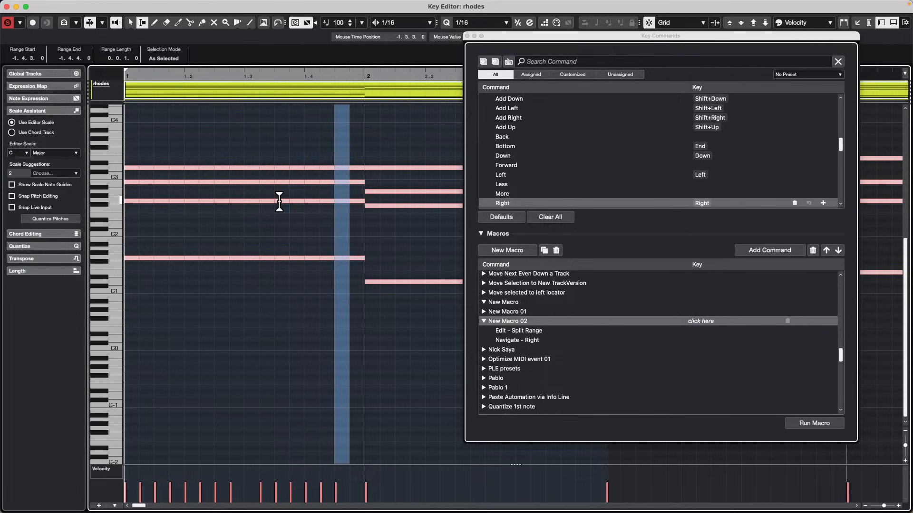
{"action": "key", "text": "shift+x"}
{"action": "key", "text": "Right"}
{"action": "key", "text": "Right"}
{"action": "key", "text": "shift+x"}
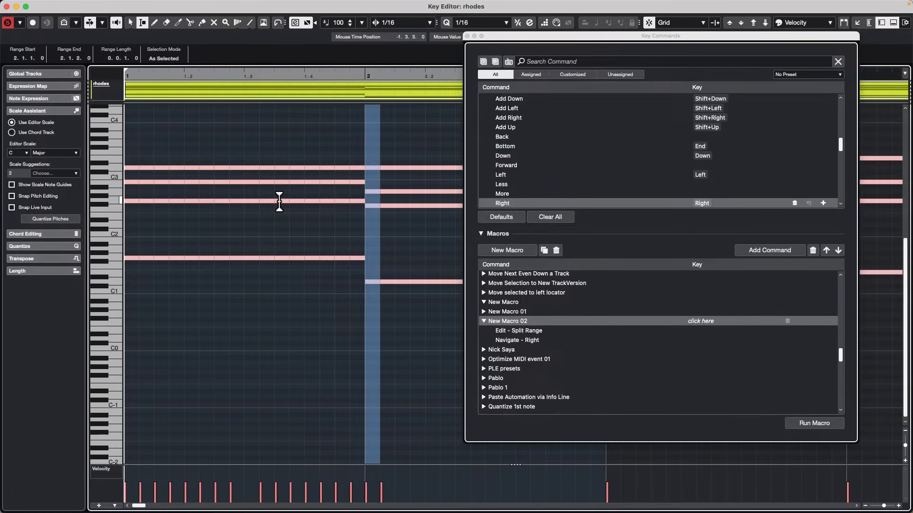
{"action": "key", "text": "Right"}
{"action": "key", "text": "shift+x"}
{"action": "key", "text": "Right"}
{"action": "key", "text": "shift+x"}
{"action": "key", "text": "Right"}
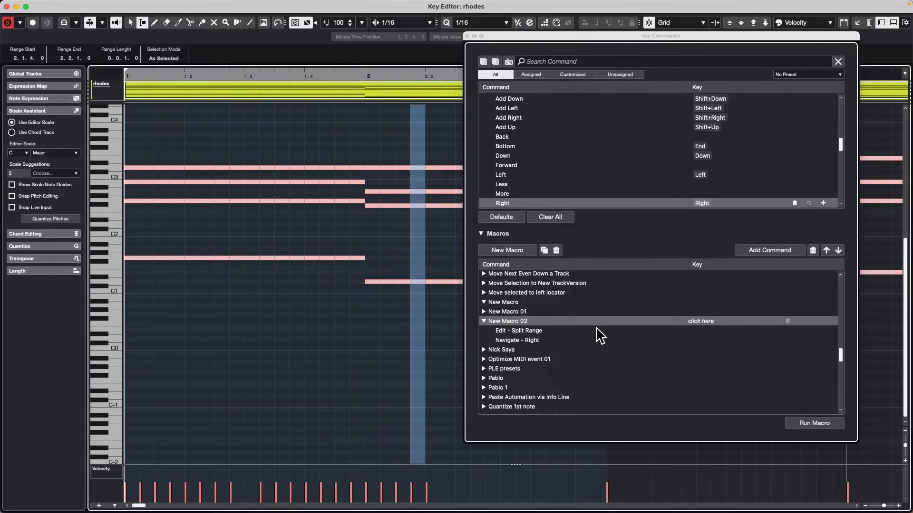
Reselect the fourth sixteenth of bar 2 beat 1 and try running New Macro 02 with its Edit - Split Range entry selected.
{"action": "left_click", "coordinate": [531, 331]}
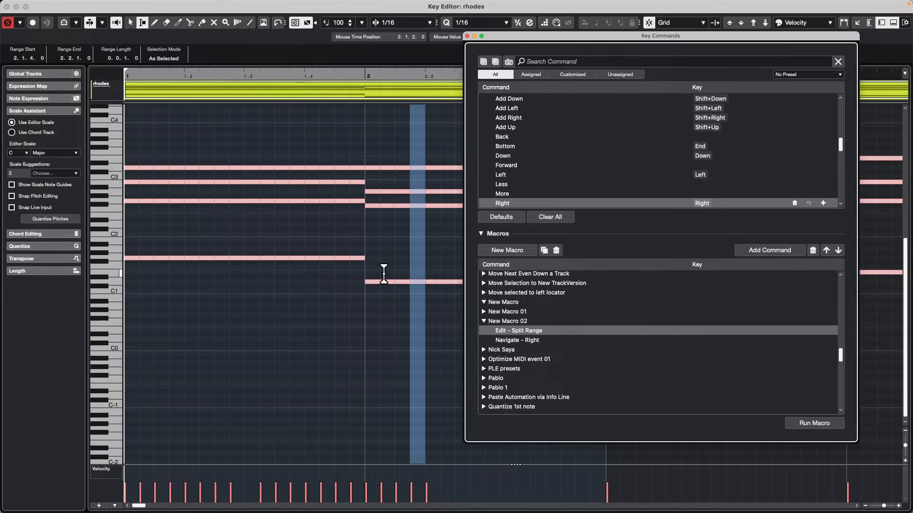
{"action": "left_click", "coordinate": [395, 328]}
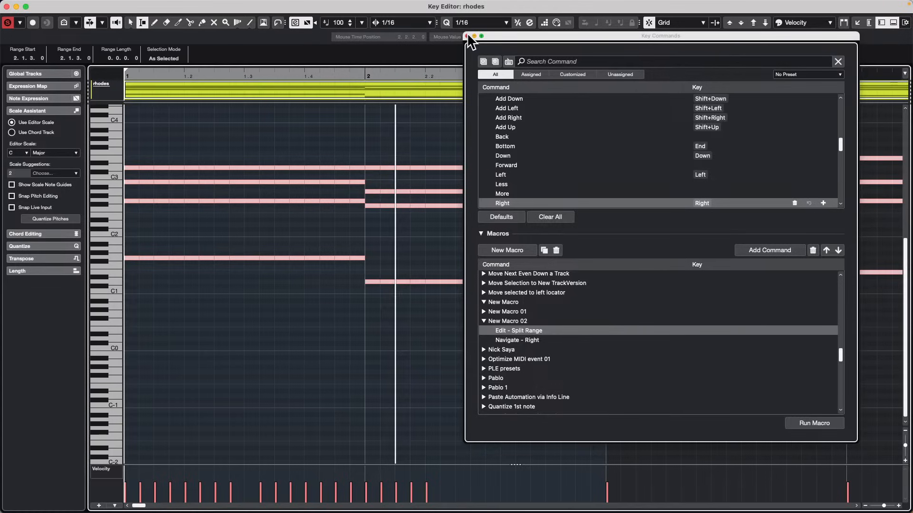
{"action": "left_click", "coordinate": [818, 428]}
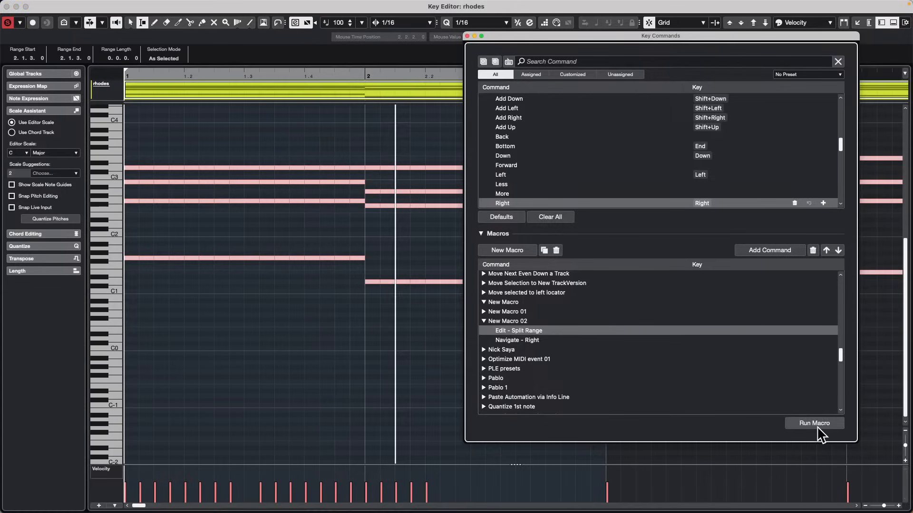
{"action": "left_click_drag", "start_coordinate": [405, 216], "coordinate": [437, 218]}
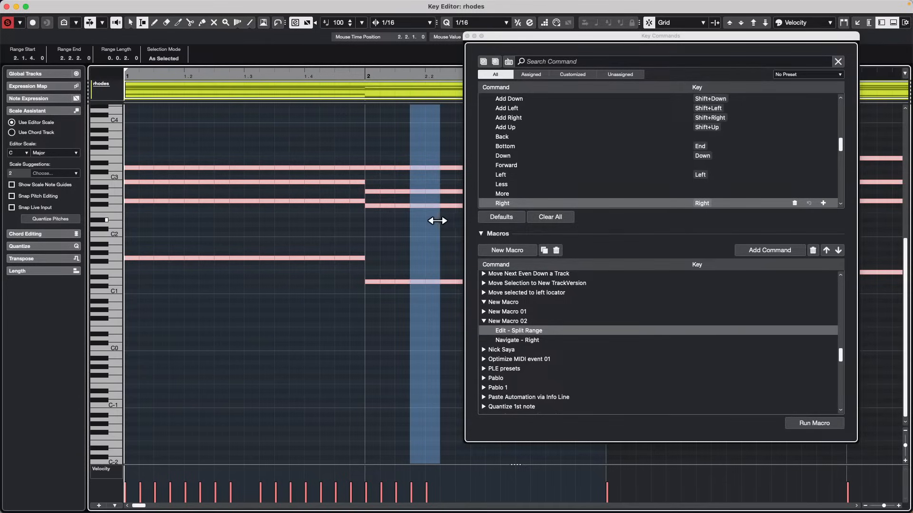
{"action": "left_click_drag", "start_coordinate": [439, 221], "coordinate": [427, 221]}
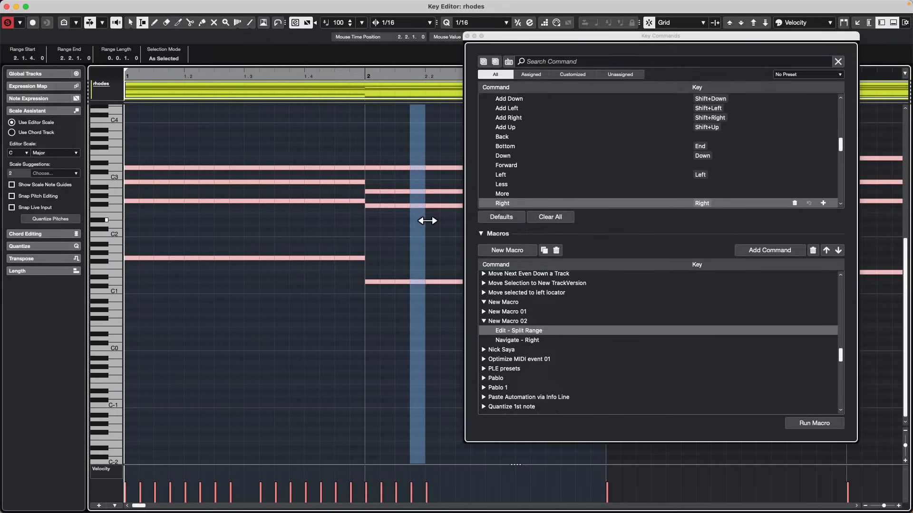
{"action": "left_click", "coordinate": [819, 423]}
{"action": "left_click", "coordinate": [819, 423]}
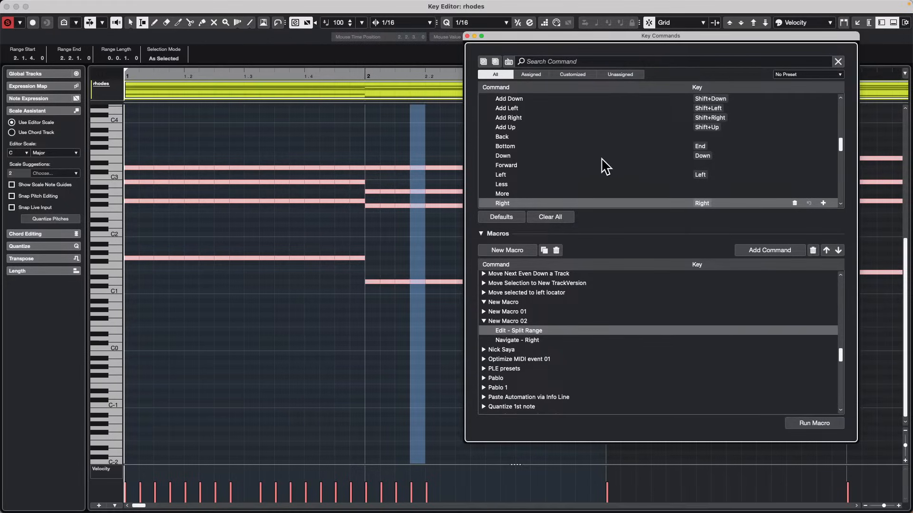
Clear the range selection and undo all the note splits in bars 1 and 2.
{"action": "left_click", "coordinate": [335, 218]}
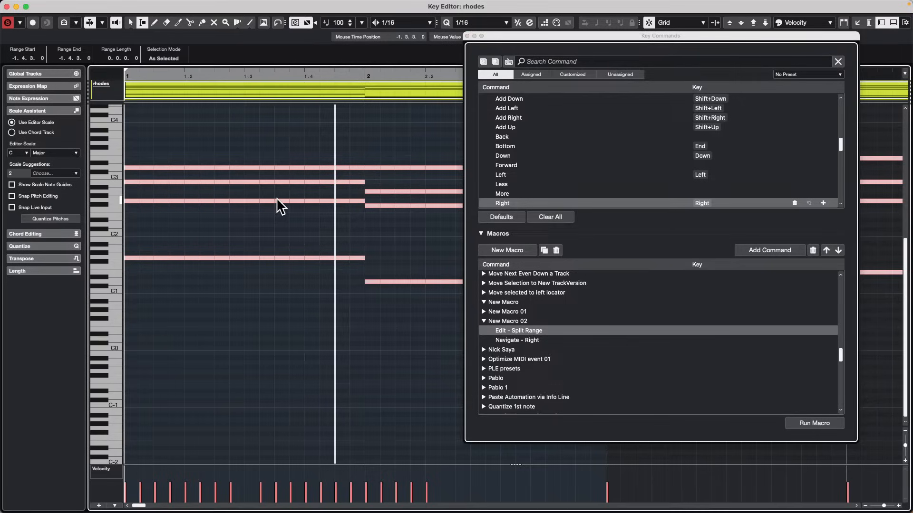
{"action": "key", "text": "super+z"}
{"action": "key", "text": "super+z"}
{"action": "key", "text": "super+z"}
{"action": "key", "text": "super+z"}
{"action": "key", "text": "super+z"}
{"action": "key", "text": "super+z"}
{"action": "key", "text": "super+z"}
{"action": "key", "text": "super+z"}
{"action": "key", "text": "super+z"}
{"action": "key", "text": "super+z"}
{"action": "key", "text": "super+z"}
{"action": "key", "text": "super+z"}
{"action": "key", "text": "super+z"}
{"action": "key", "text": "super+z"}
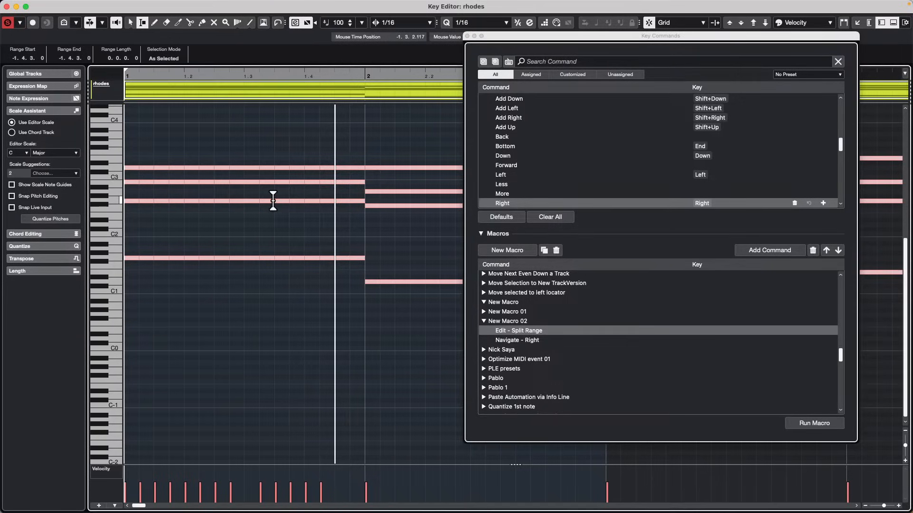
{"action": "key", "text": "super+z"}
{"action": "key", "text": "super+z"}
{"action": "key", "text": "super+z"}
{"action": "key", "text": "super+z"}
{"action": "key", "text": "super+z"}
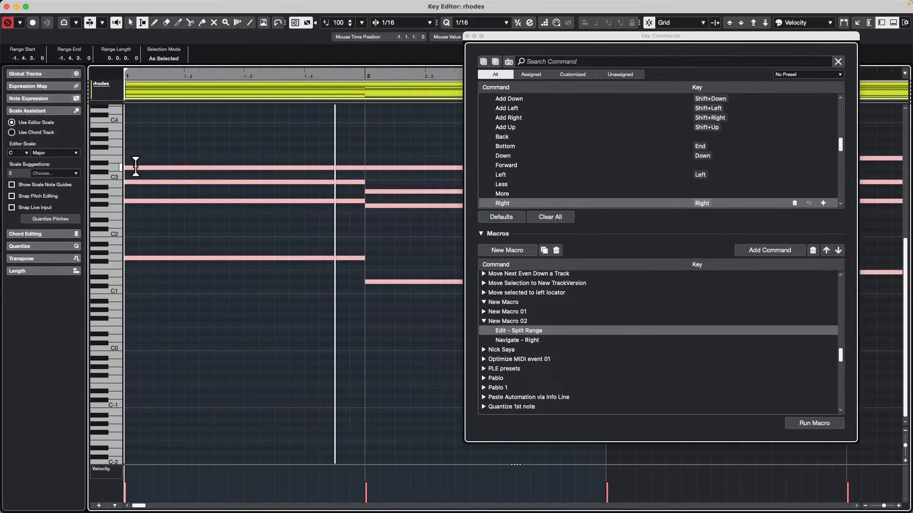
Select the first sixteenth of bar 1 and split the notes at consecutive sixteenths up to the third sixteenth of beat 2.
{"action": "left_click_drag", "start_coordinate": [139, 170], "coordinate": [60, 173]}
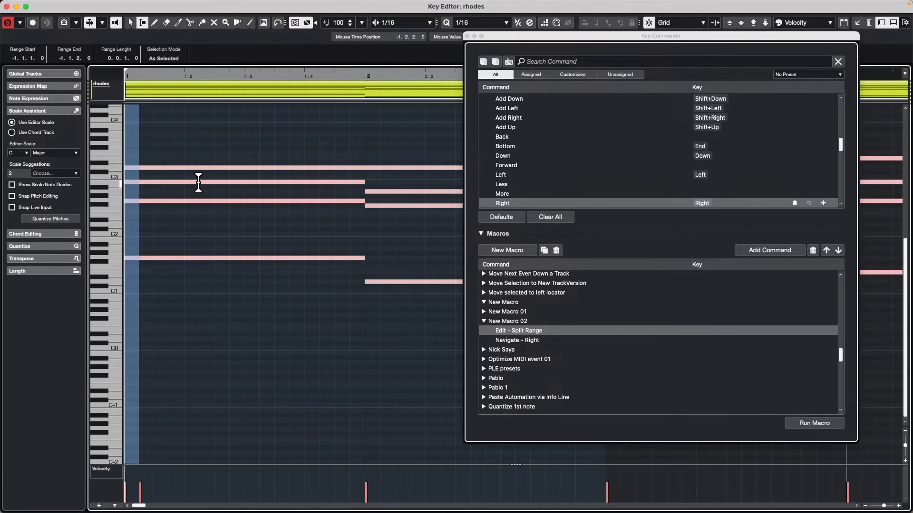
{"action": "key", "text": "Right"}
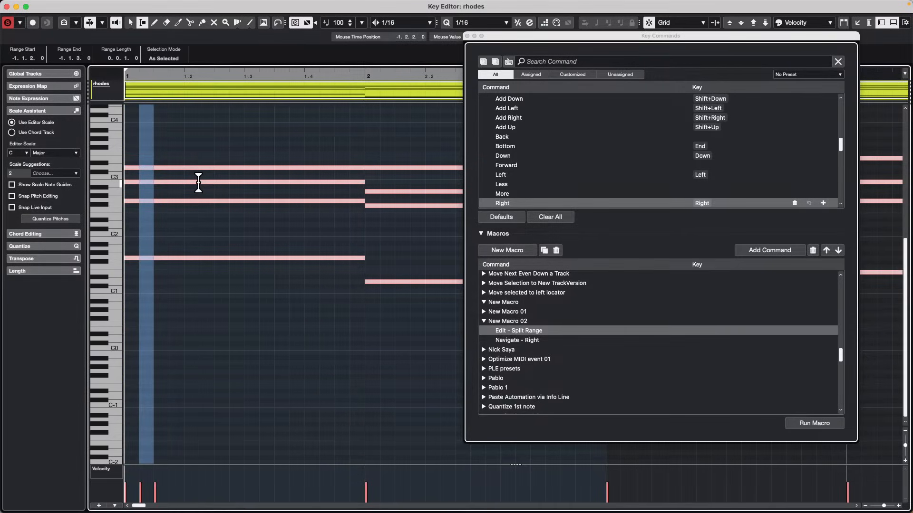
{"action": "key", "text": "Right"}
{"action": "key", "text": "shift+x"}
{"action": "key", "text": "Right"}
{"action": "key", "text": "shift+x"}
{"action": "key", "text": "Right"}
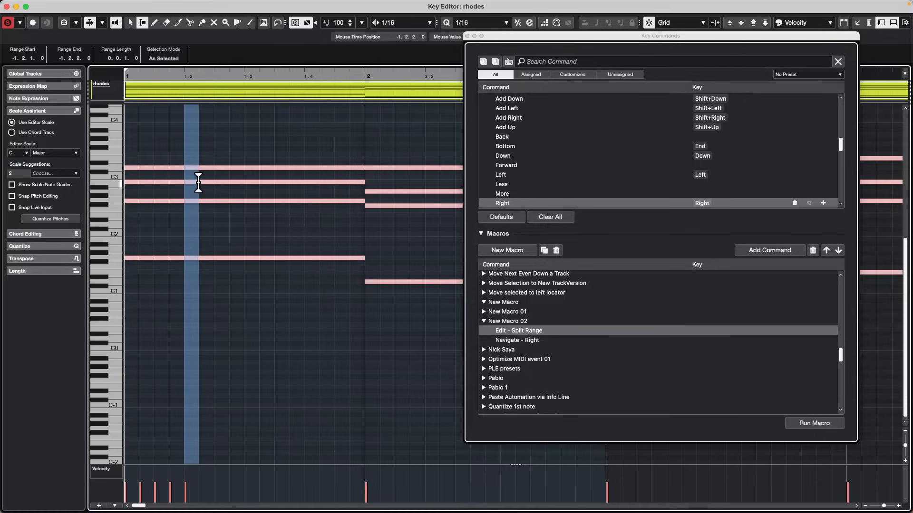
{"action": "key", "text": "shift+x"}
{"action": "key", "text": "Right"}
{"action": "key", "text": "shift+x"}
{"action": "key", "text": "Right"}
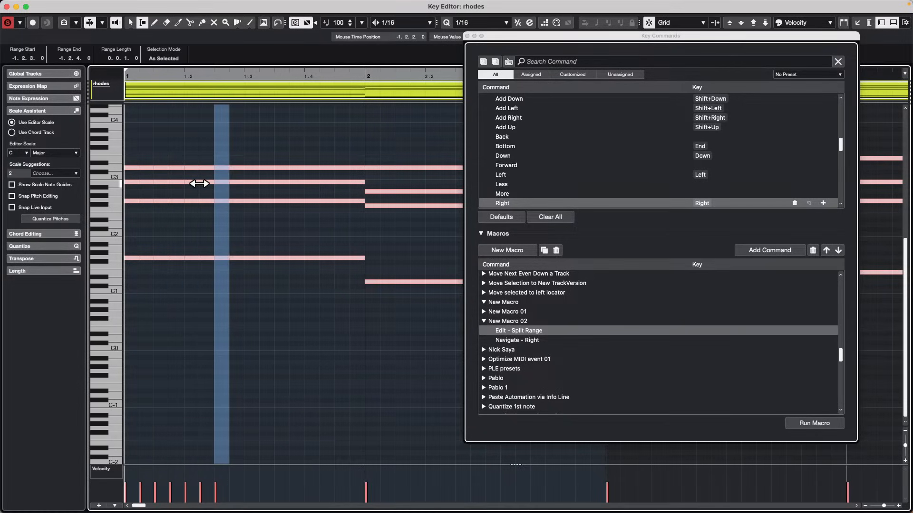
Keep splitting the bar 1 notes at consecutive sixteenths up to the fourth sixteenth of beat 3, advancing the range each time.
{"action": "key", "text": "shift+x"}
{"action": "key", "text": "Right"}
{"action": "key", "text": "Right"}
{"action": "key", "text": "shift+x"}
{"action": "key", "text": "Right"}
{"action": "key", "text": "shift+x"}
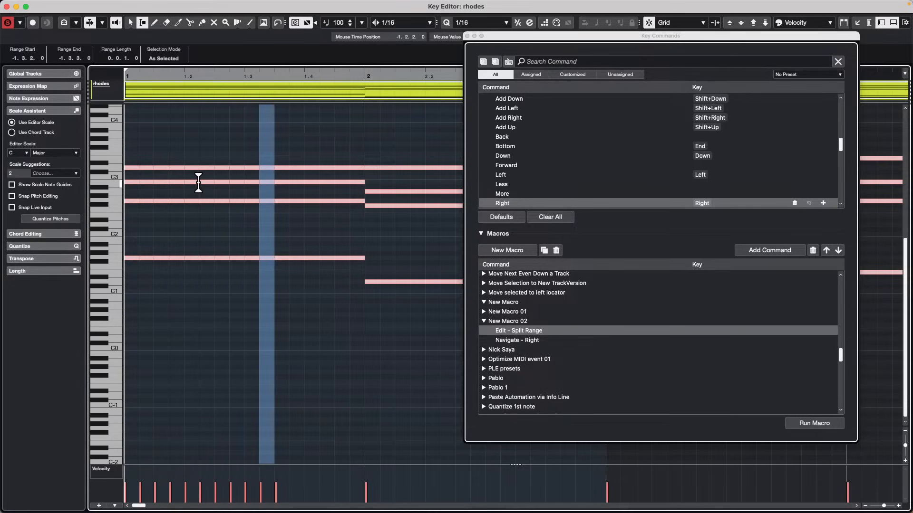
{"action": "key", "text": "Right"}
{"action": "key", "text": "shift+x"}
{"action": "key", "text": "Right"}
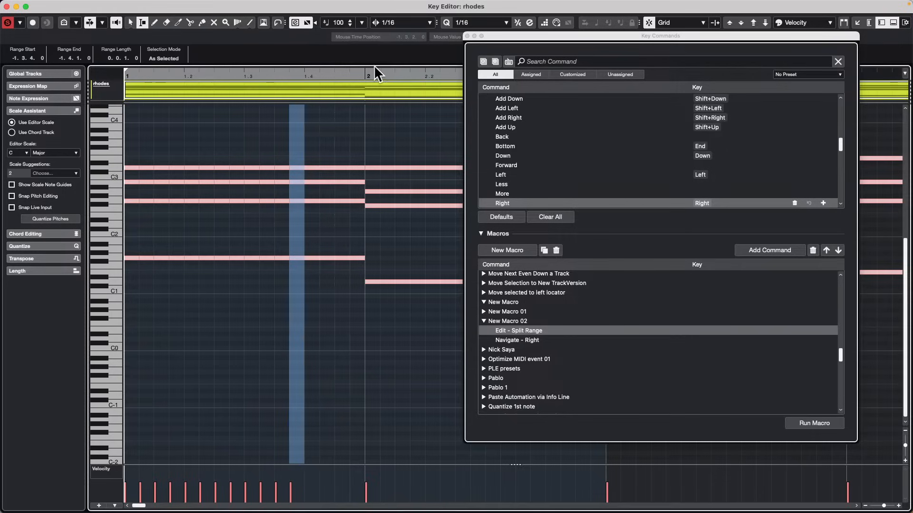
Delete New Macro 02 from the macro list and create a fresh empty macro in its place.
{"action": "left_click", "coordinate": [518, 318]}
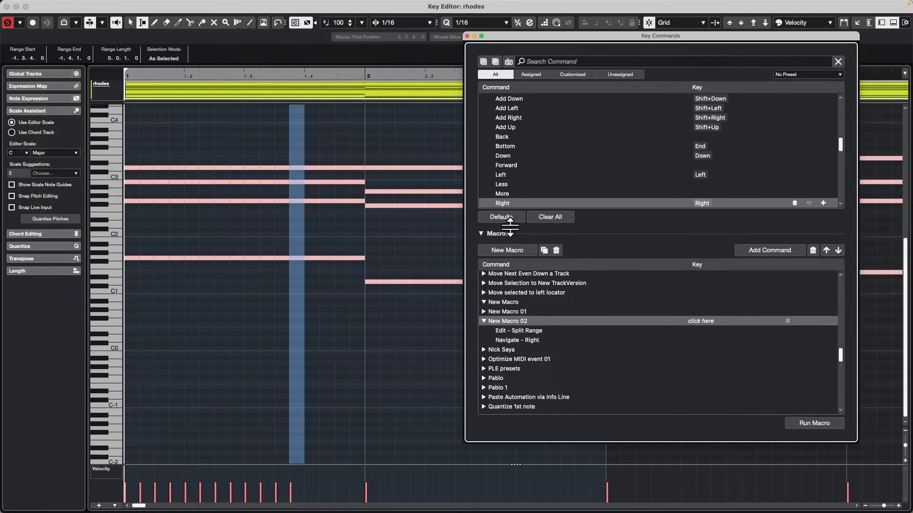
{"action": "left_click", "coordinate": [556, 250]}
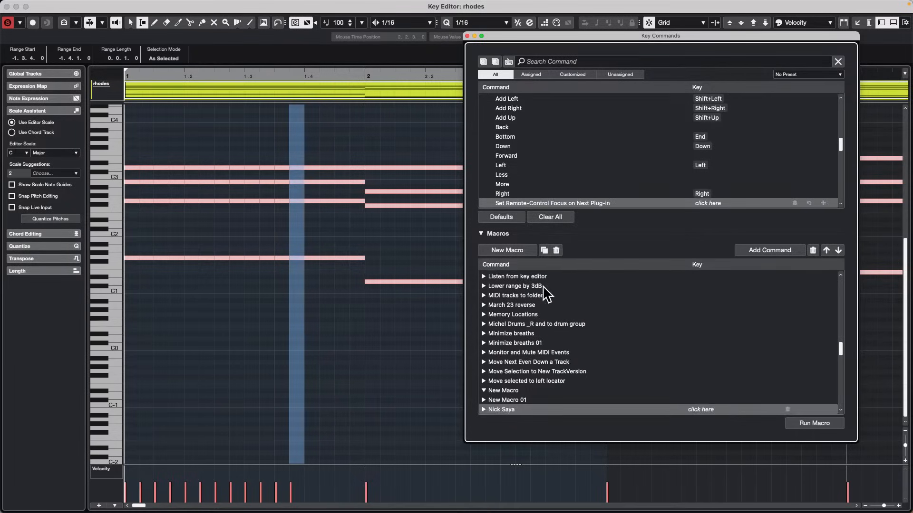
{"action": "left_click", "coordinate": [507, 250]}
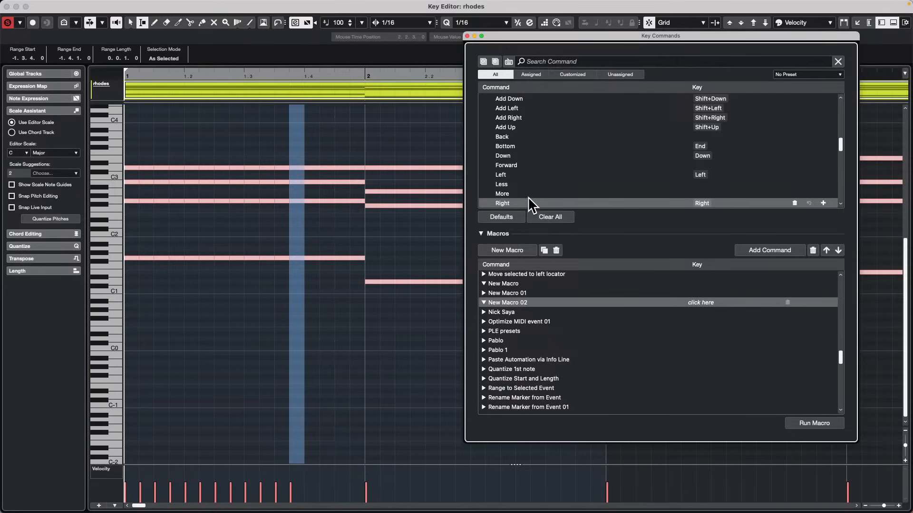
Find commands by their assigned keys and add Tool - Range Selection Tool, Edit - Split Range and Navigate - Right to the new macro.
{"action": "left_click", "coordinate": [535, 60]}
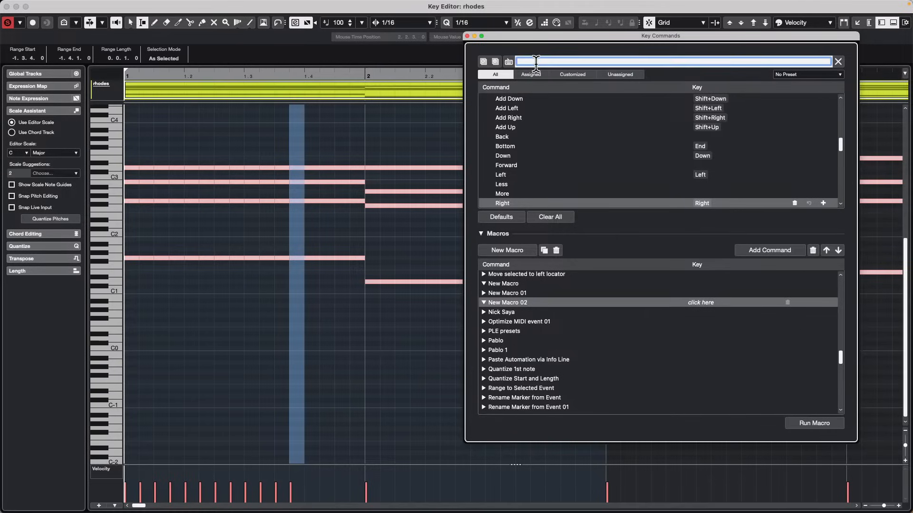
{"action": "left_click", "coordinate": [507, 61]}
{"action": "key", "text": "2"}
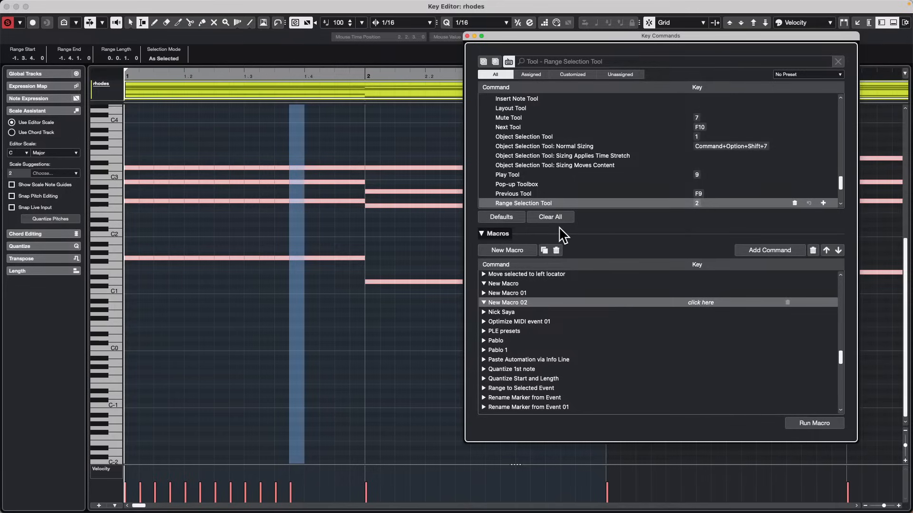
{"action": "left_click", "coordinate": [787, 251]}
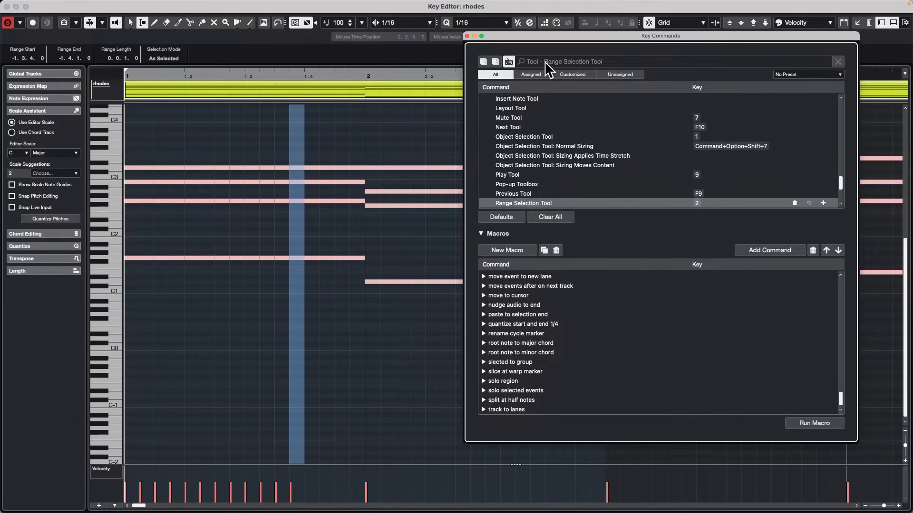
{"action": "key", "text": "shift+x"}
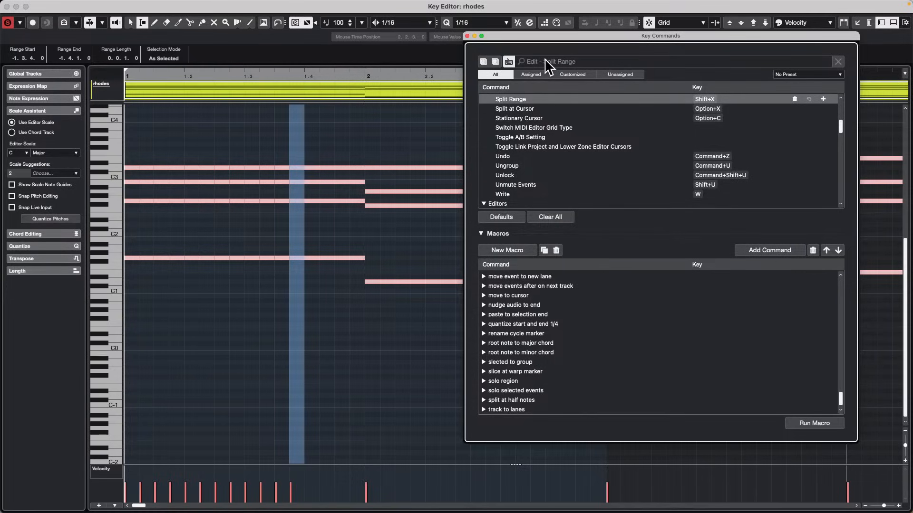
{"action": "key", "text": "Right"}
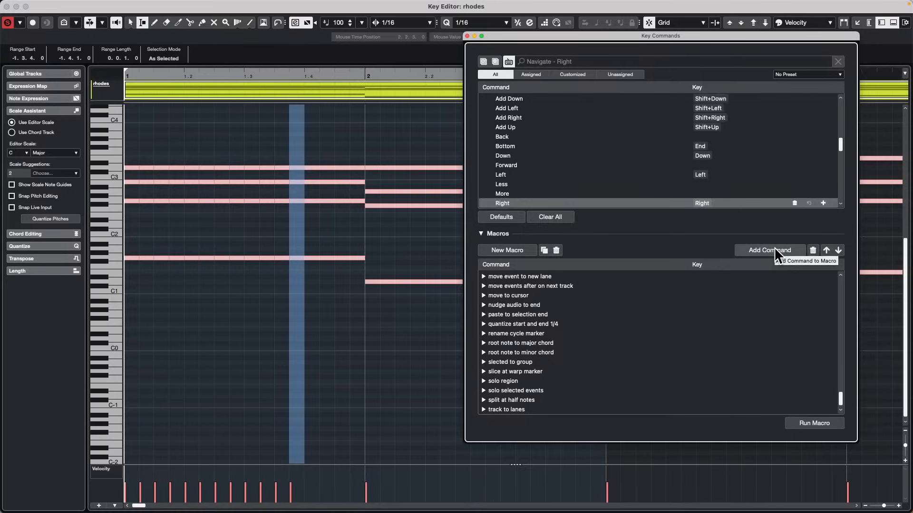
Locate the rebuilt New Macro 02 and run it repeatedly to split the notes up to the last sixteenth of bar 1.
{"action": "scroll", "coordinate": [656, 316], "scroll_direction": "up", "scroll_amount": 3}
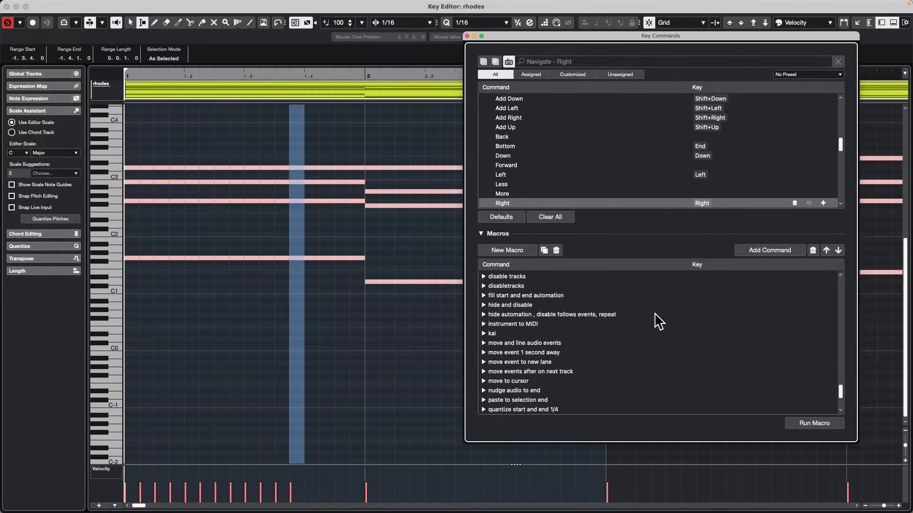
{"action": "scroll", "coordinate": [659, 321], "scroll_direction": "up", "scroll_amount": 15}
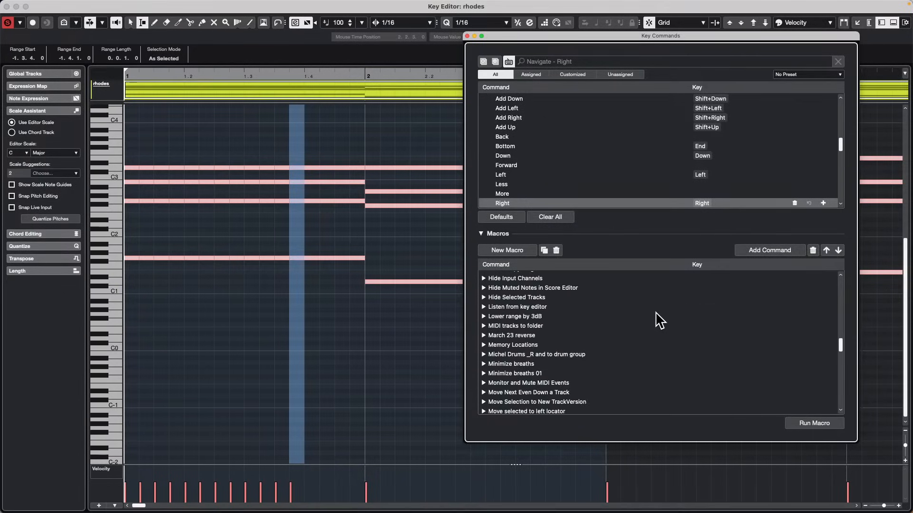
{"action": "scroll", "coordinate": [660, 321], "scroll_direction": "up", "scroll_amount": 20}
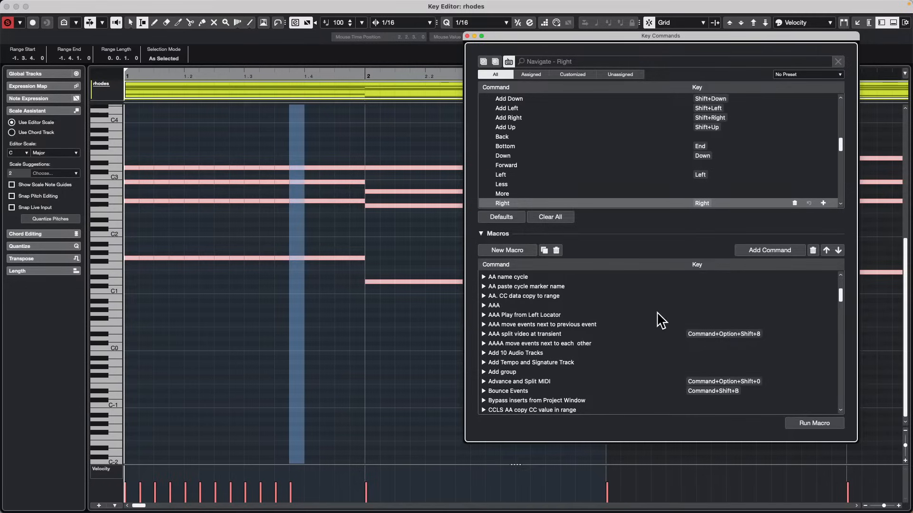
{"action": "scroll", "coordinate": [660, 321], "scroll_direction": "down", "scroll_amount": 20}
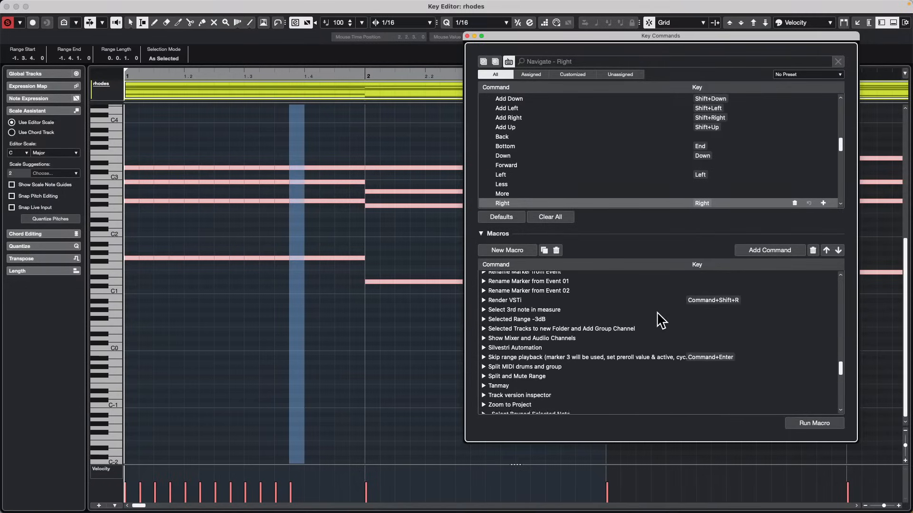
{"action": "scroll", "coordinate": [660, 321], "scroll_direction": "down", "scroll_amount": 15}
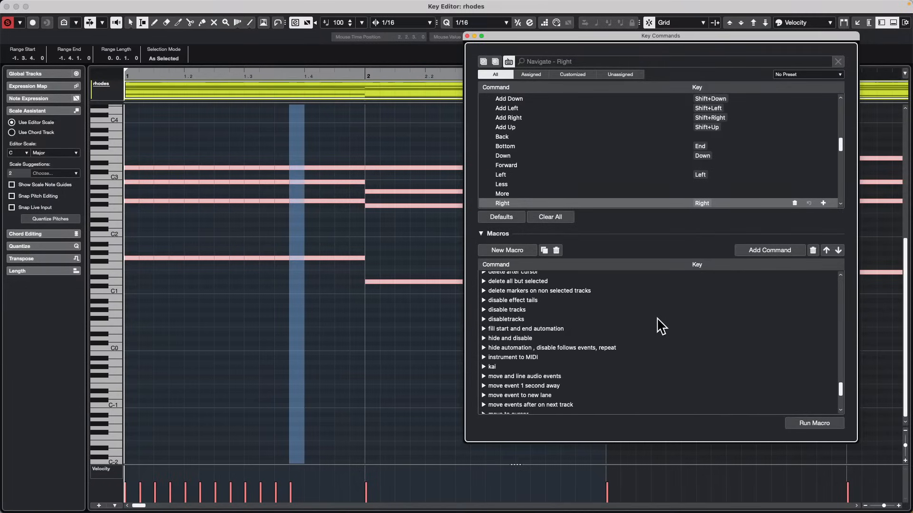
{"action": "scroll", "coordinate": [661, 328], "scroll_direction": "down", "scroll_amount": 5}
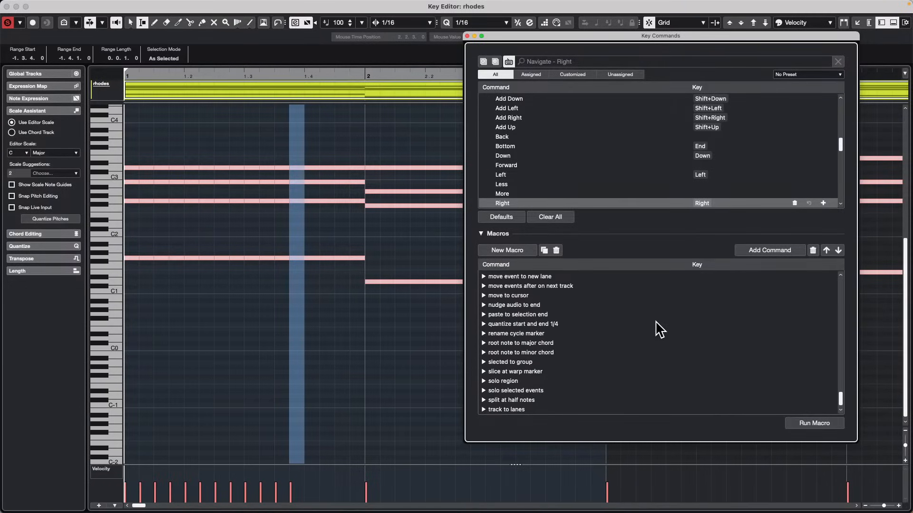
{"action": "scroll", "coordinate": [660, 329], "scroll_direction": "up", "scroll_amount": 10}
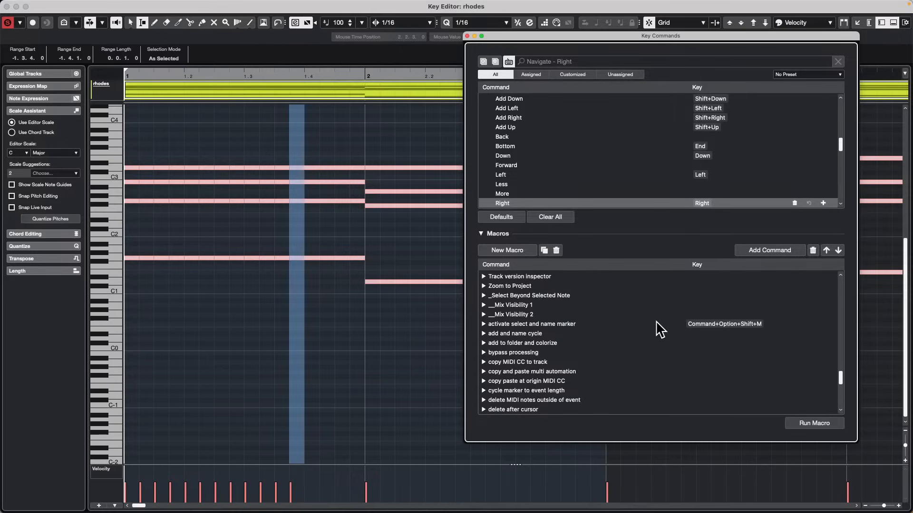
{"action": "scroll", "coordinate": [660, 329], "scroll_direction": "up", "scroll_amount": 10}
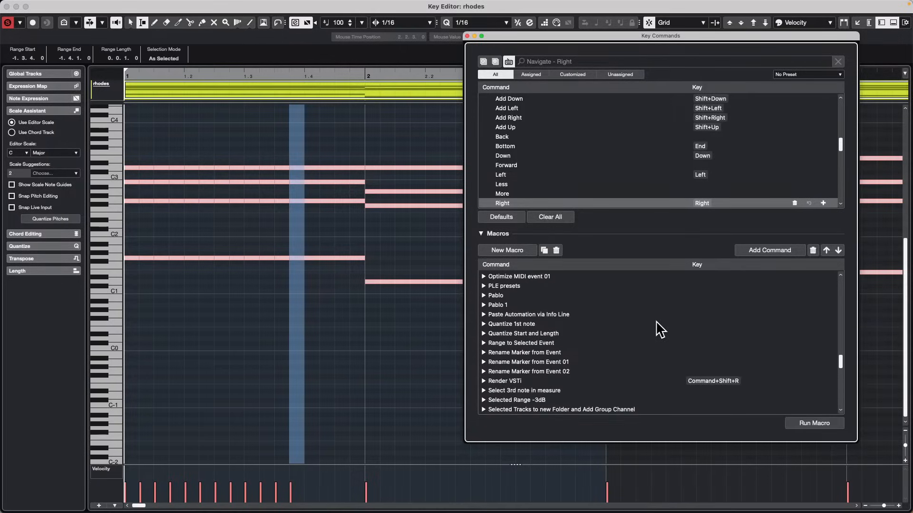
{"action": "scroll", "coordinate": [659, 329], "scroll_direction": "up", "scroll_amount": 5}
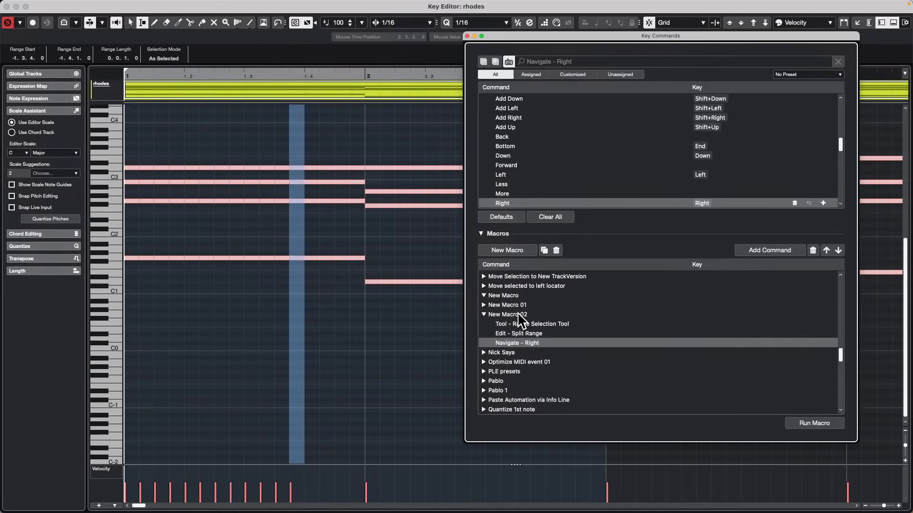
{"action": "left_click", "coordinate": [519, 315]}
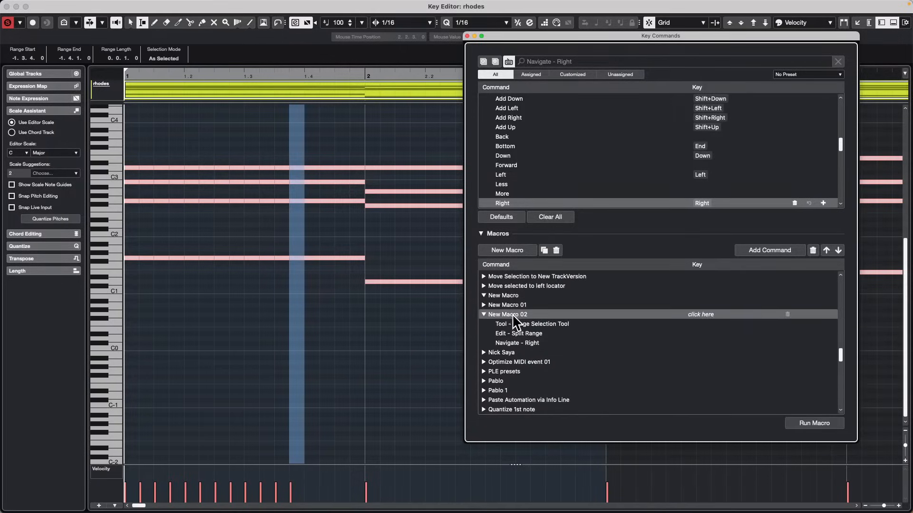
{"action": "left_click", "coordinate": [821, 420]}
{"action": "left_click", "coordinate": [821, 420]}
{"action": "left_click", "coordinate": [821, 420]}
{"action": "left_click", "coordinate": [822, 420]}
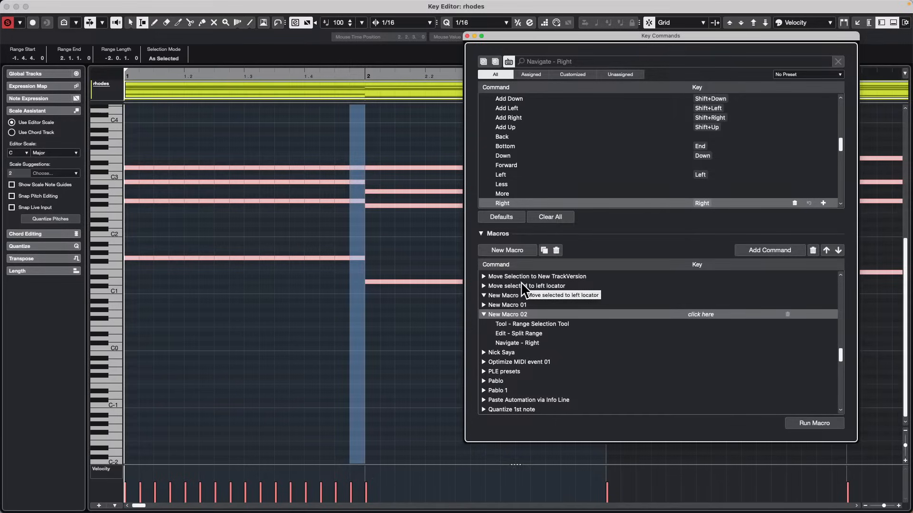
Undo all the note splits in bar 1 and move the range back to the bar's first sixteenth.
{"action": "key", "text": "super+z"}
{"action": "key", "text": "super+z"}
{"action": "key", "text": "super+z"}
{"action": "key", "text": "super+z"}
{"action": "key", "text": "super+z"}
{"action": "key", "text": "super+z"}
{"action": "key", "text": "super+z"}
{"action": "key", "text": "super+z"}
{"action": "key", "text": "super+z"}
{"action": "key", "text": "super+z"}
{"action": "key", "text": "super+z"}
{"action": "key", "text": "super+z"}
{"action": "key", "text": "super+z"}
{"action": "key", "text": "super+z"}
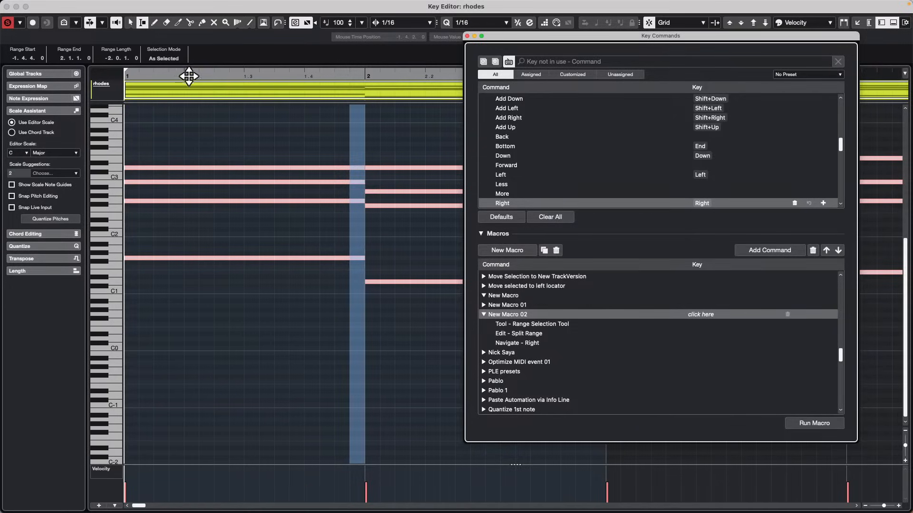
{"action": "left_click_drag", "start_coordinate": [163, 75], "coordinate": [14, 72]}
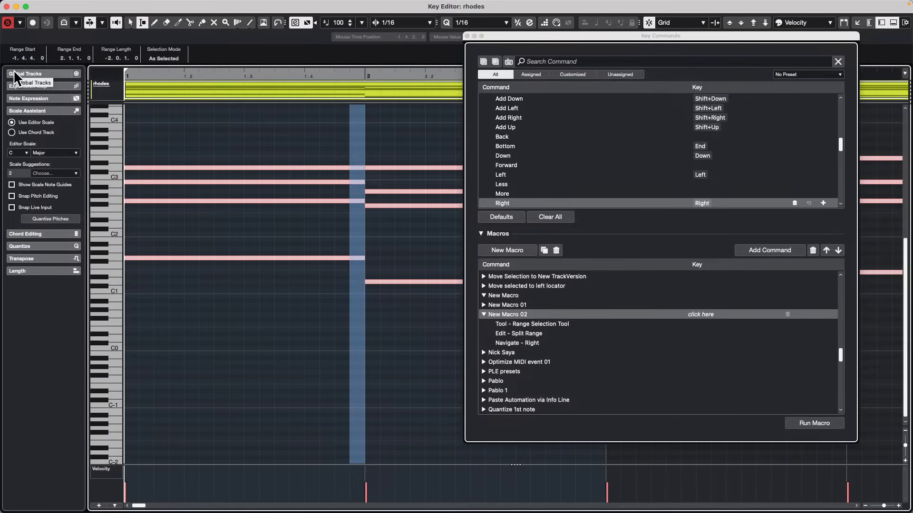
{"action": "key", "text": "Left"}
{"action": "key", "text": "Left"}
{"action": "key", "text": "Left"}
{"action": "key", "text": "Left"}
{"action": "key", "text": "Left"}
{"action": "key", "text": "Left"}
{"action": "key", "text": "Left"}
{"action": "key", "text": "Left"}
{"action": "key", "text": "Left"}
{"action": "key", "text": "Left"}
{"action": "key", "text": "Left"}
{"action": "key", "text": "Left"}
{"action": "key", "text": "Left"}
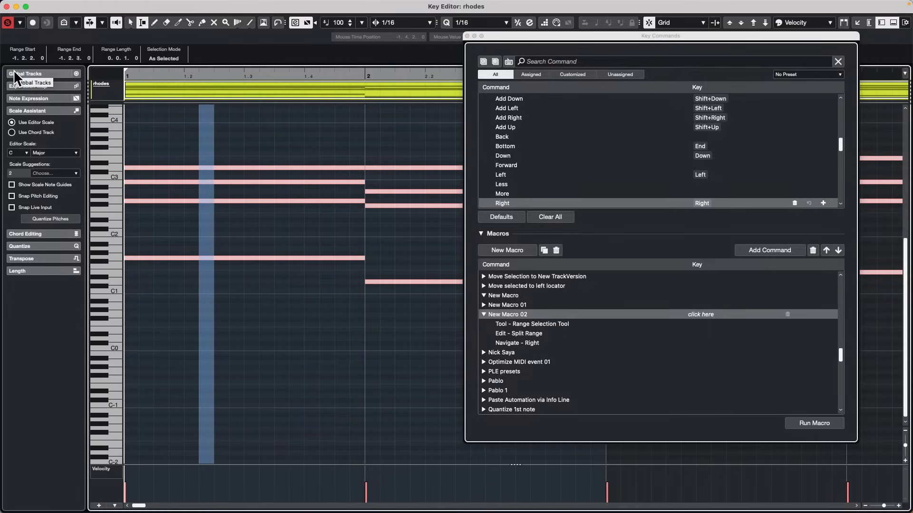
{"action": "key", "text": "Left"}
{"action": "key", "text": "Left"}
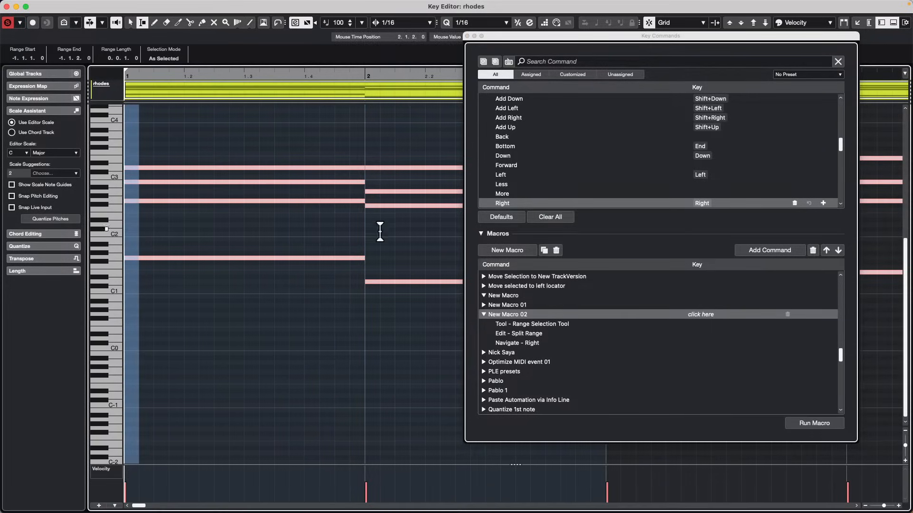
Run New Macro 02 repeatedly from the start of bar 1 to split its chord notes at every sixteenth.
{"action": "left_click", "coordinate": [813, 424]}
{"action": "triple_click", "coordinate": [811, 424]}
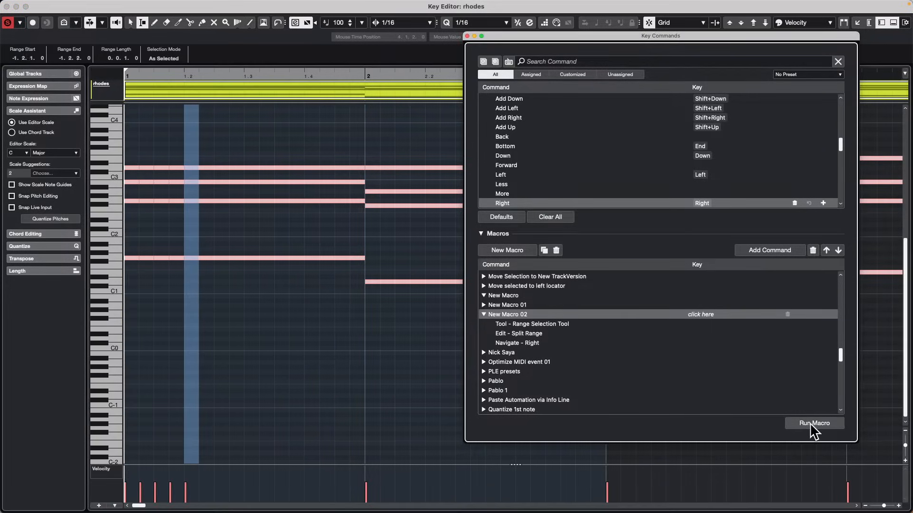
{"action": "double_click", "coordinate": [810, 425]}
{"action": "triple_click", "coordinate": [811, 424]}
{"action": "triple_click", "coordinate": [811, 424]}
{"action": "double_click", "coordinate": [811, 424]}
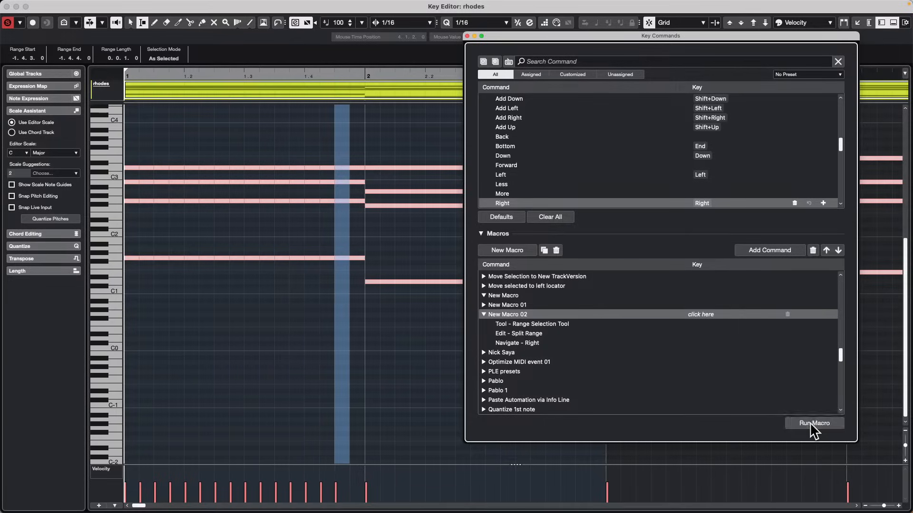
{"action": "left_click", "coordinate": [811, 424]}
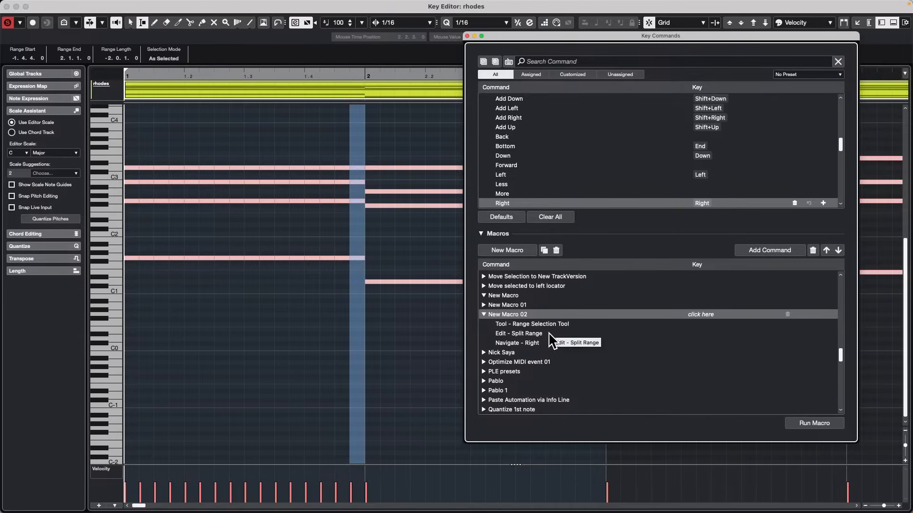
Close the Key Commands window and the rhodes Key Editor to return to the project.
{"action": "left_click", "coordinate": [467, 35]}
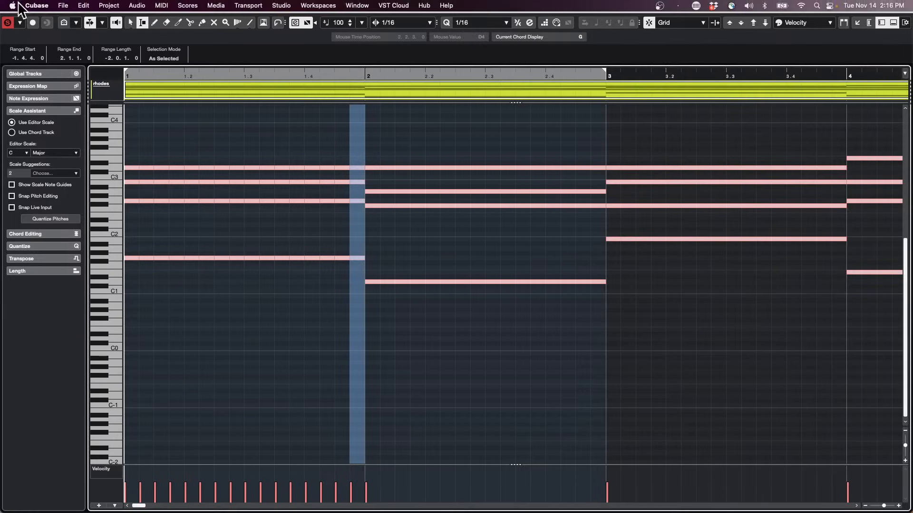
{"action": "left_click", "coordinate": [7, 8]}
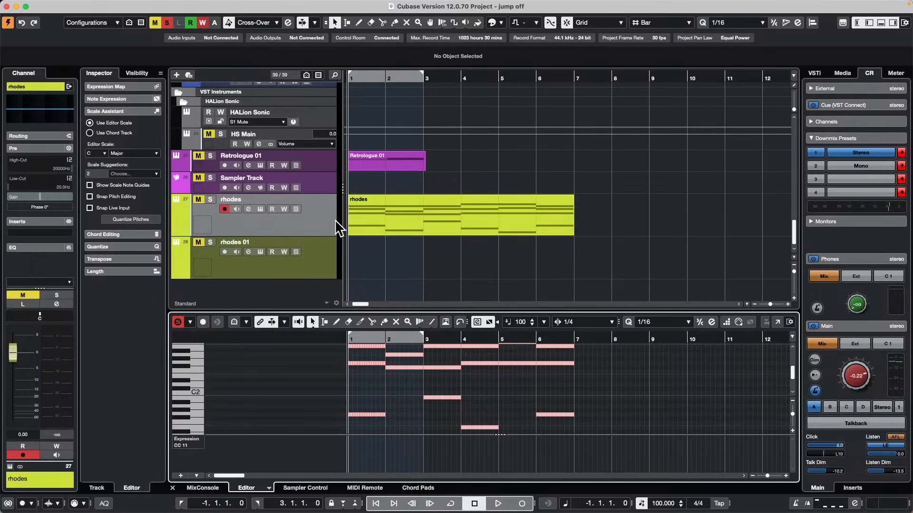
Show the Volume automation lanes of the rhodes and vocal tracks and make the vocal lane taller.
{"action": "left_click", "coordinate": [175, 224]}
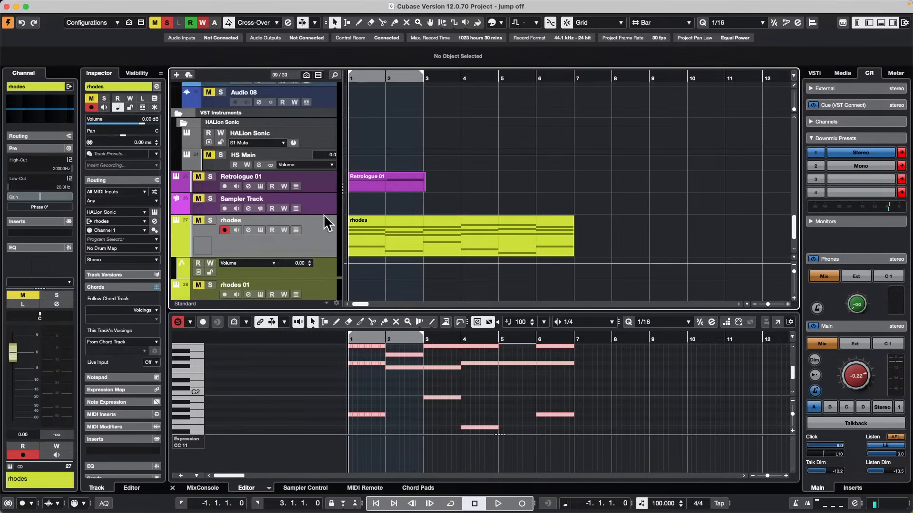
{"action": "scroll", "coordinate": [332, 193], "scroll_direction": "up", "scroll_amount": 5}
{"action": "scroll", "coordinate": [333, 188], "scroll_direction": "up", "scroll_amount": 2}
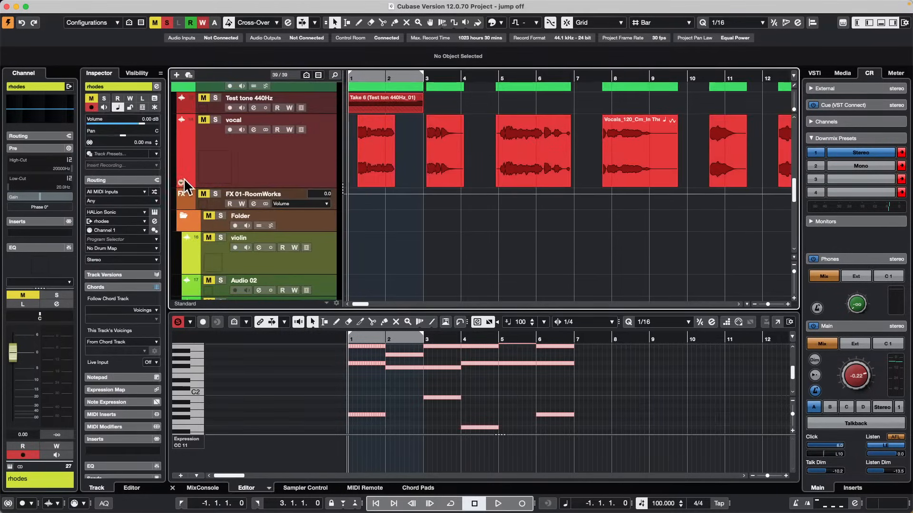
{"action": "left_click", "coordinate": [181, 182]}
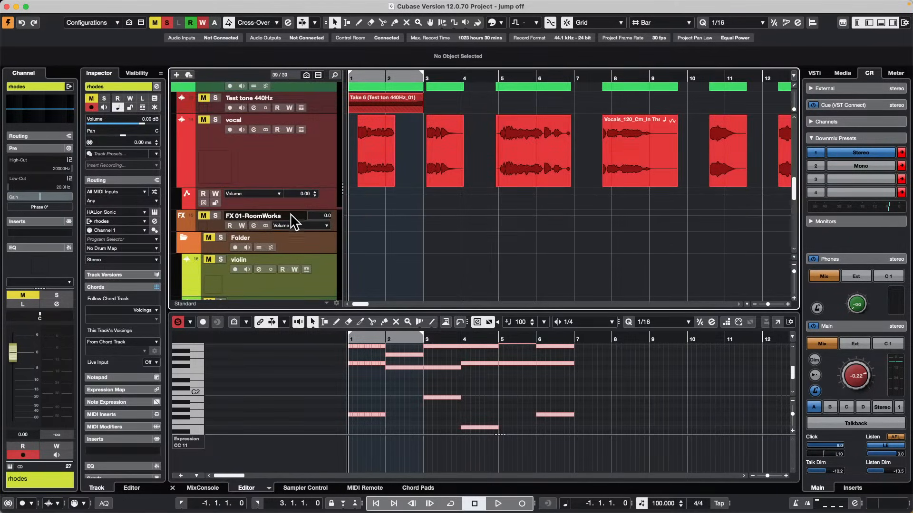
{"action": "left_click_drag", "start_coordinate": [294, 213], "coordinate": [293, 265]}
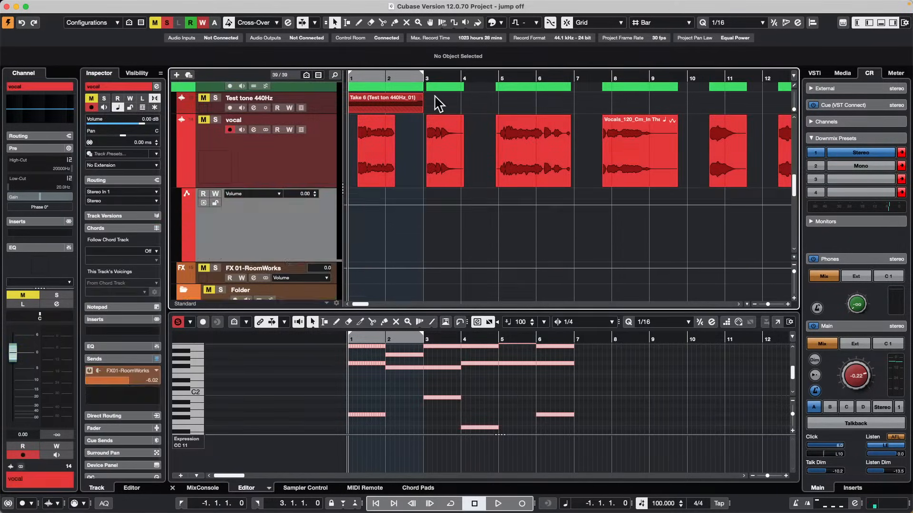
Draw a stepped volume curve with the Draw tool on the vocal automation lane from about beat 4 of bar 1 to beat 2 of bar 2.
{"action": "left_click", "coordinate": [362, 77]}
{"action": "left_click_drag", "start_coordinate": [361, 98], "coordinate": [367, 122]}
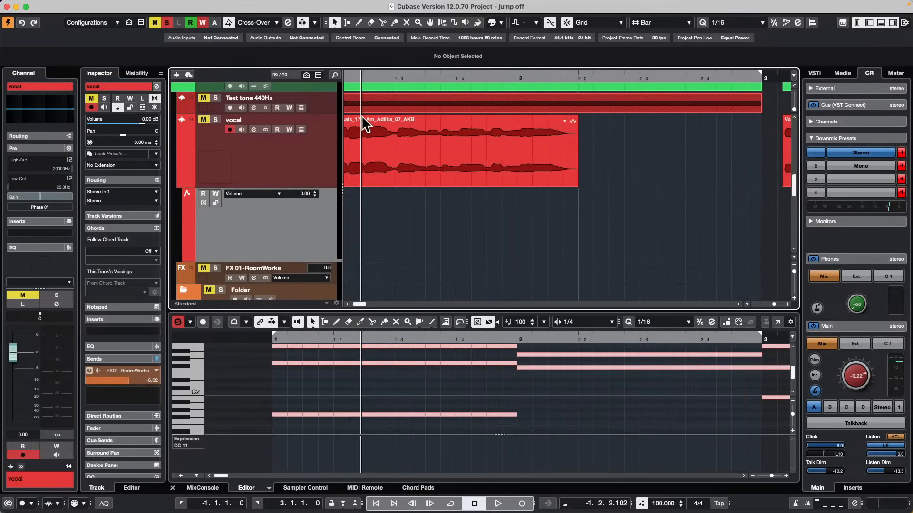
{"action": "right_click", "coordinate": [417, 229]}
{"action": "left_click", "coordinate": [443, 228]}
{"action": "mouse_move", "coordinate": [441, 228]}
{"action": "left_mouse_down"}
{"action": "mouse_move", "coordinate": [526, 234]}
{"action": "mouse_move", "coordinate": [505, 204]}
{"action": "mouse_move", "coordinate": [565, 208]}
{"action": "mouse_move", "coordinate": [575, 247]}
{"action": "mouse_move", "coordinate": [585, 252]}
{"action": "left_mouse_up"}
{"action": "right_click", "coordinate": [533, 239]}
{"action": "left_click", "coordinate": [536, 240]}
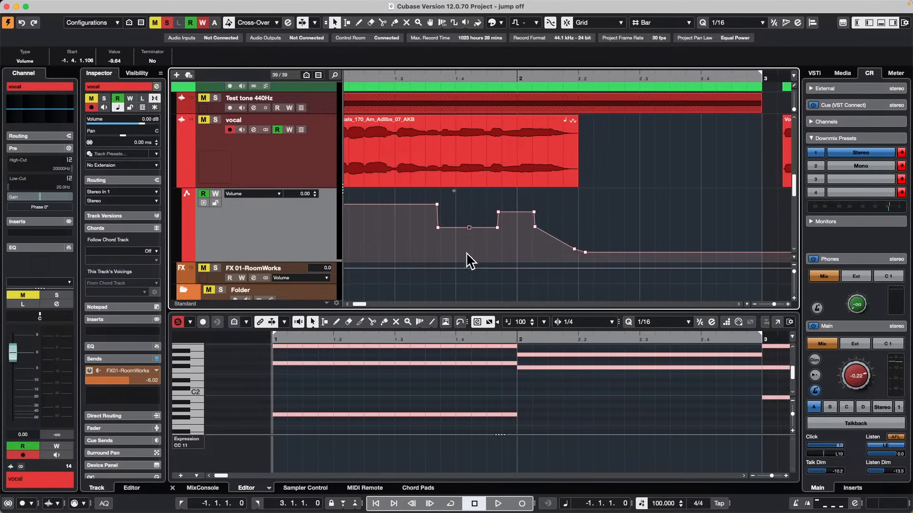
Reshape the vocal volume curve by moving its points around beat 4 of bar 1, pulling one down to -∞.
{"action": "left_click", "coordinate": [469, 228]}
{"action": "left_click_drag", "start_coordinate": [472, 236], "coordinate": [470, 226]}
{"action": "left_click", "coordinate": [461, 232]}
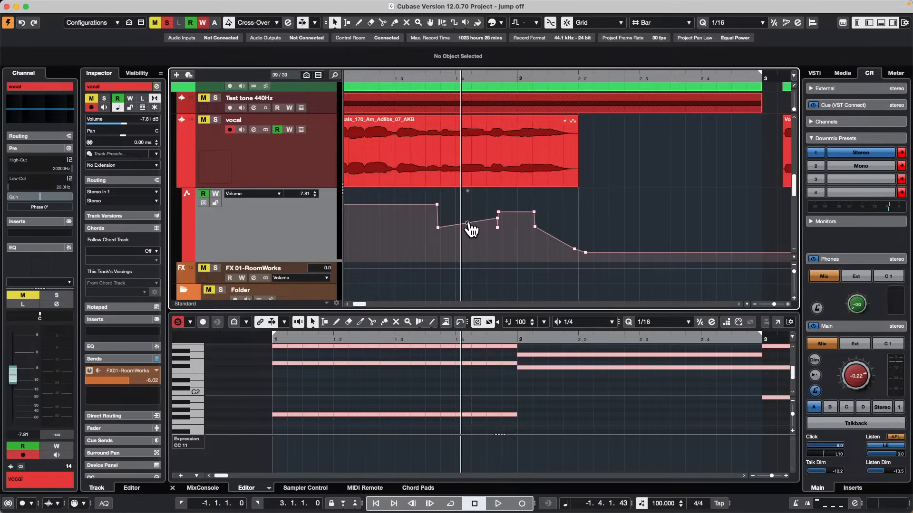
{"action": "left_click_drag", "start_coordinate": [471, 229], "coordinate": [465, 263]}
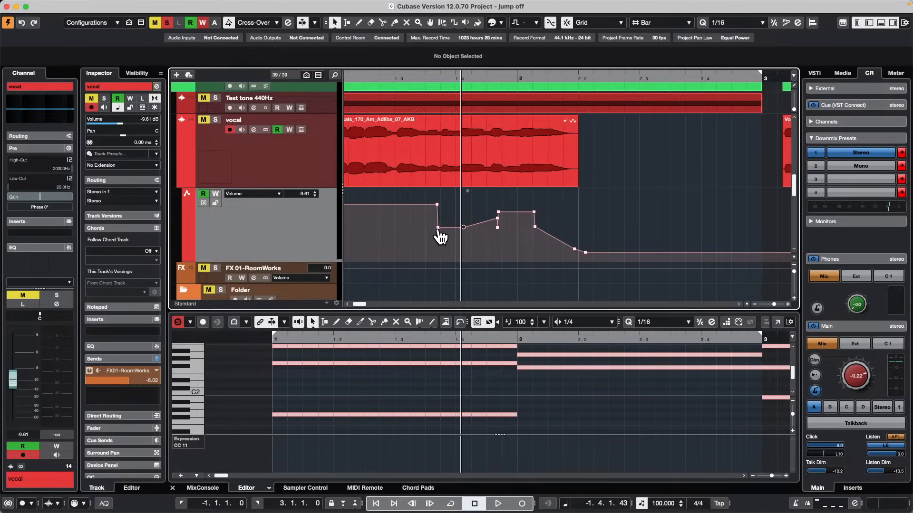
{"action": "left_click_drag", "start_coordinate": [438, 230], "coordinate": [414, 275]}
{"action": "left_click", "coordinate": [494, 159]}
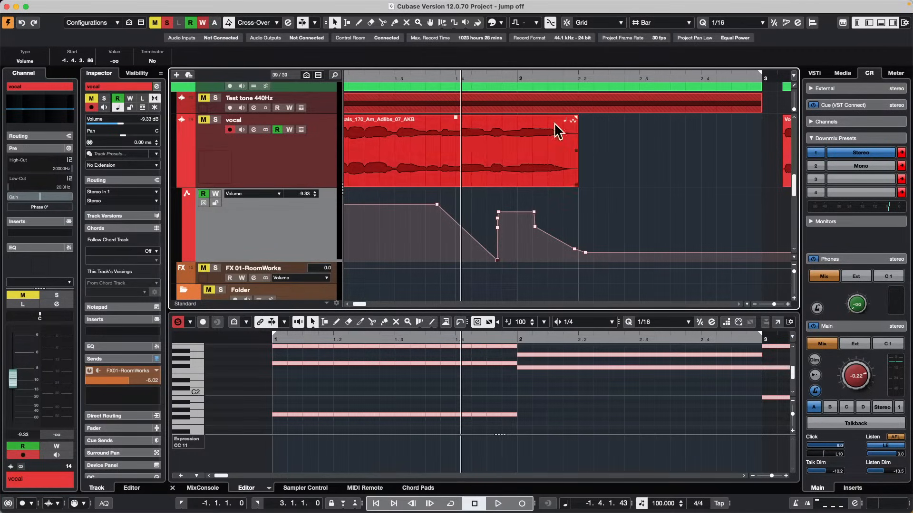
Redraw the vocal volume curve freehand across the start of bar 2 with the Draw tool, adding short dips and peaks.
{"action": "right_click", "coordinate": [394, 209]}
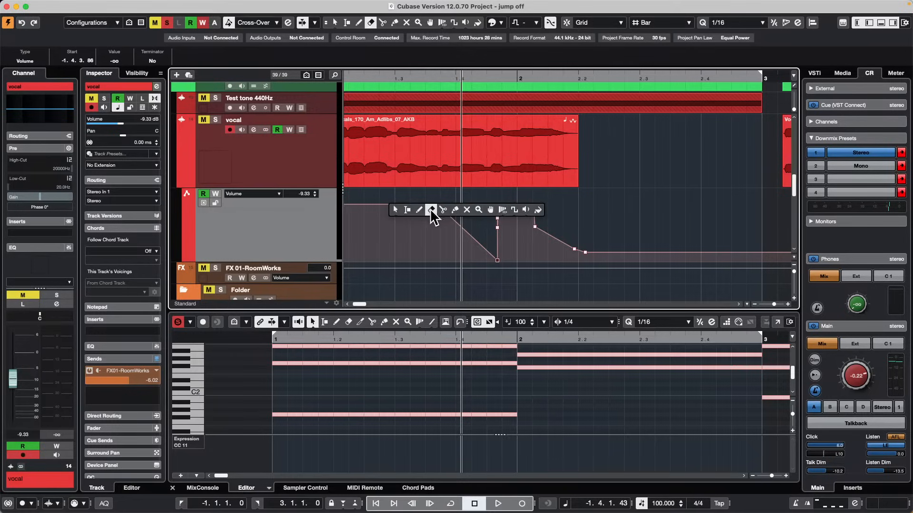
{"action": "left_click", "coordinate": [420, 212]}
{"action": "left_click", "coordinate": [415, 236]}
{"action": "mouse_move", "coordinate": [437, 240]}
{"action": "left_mouse_down"}
{"action": "mouse_move", "coordinate": [529, 207]}
{"action": "mouse_move", "coordinate": [506, 226]}
{"action": "mouse_move", "coordinate": [550, 236]}
{"action": "left_mouse_up"}
{"action": "left_click", "coordinate": [482, 242]}
{"action": "left_click", "coordinate": [553, 214]}
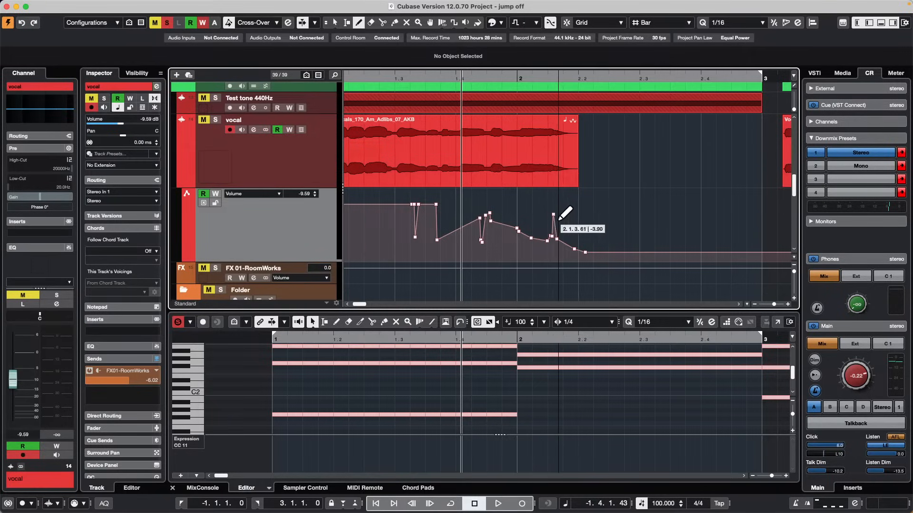
{"action": "left_click", "coordinate": [584, 234]}
Draw two straight volume ramps around the start of bar 2 with the Line tool, one gently falling and one rising, and return to Object Selection.
{"action": "right_click", "coordinate": [515, 233]}
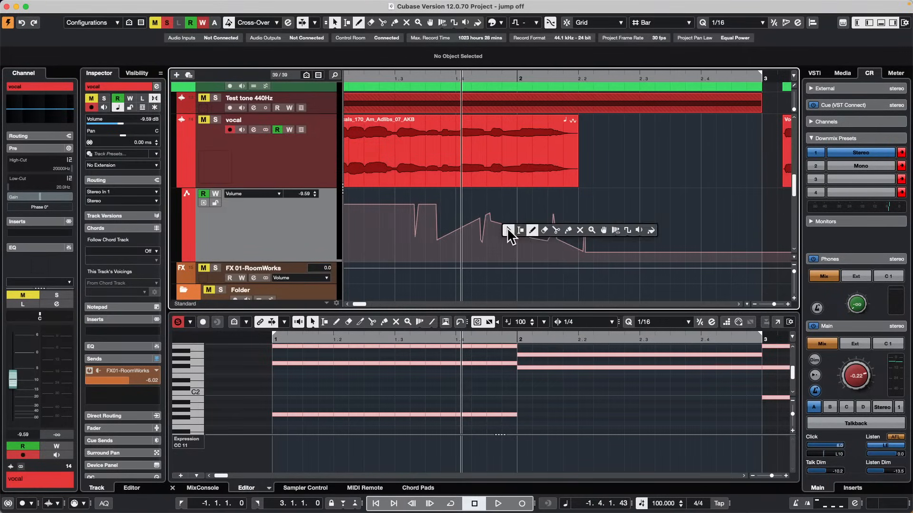
{"action": "left_click", "coordinate": [627, 232]}
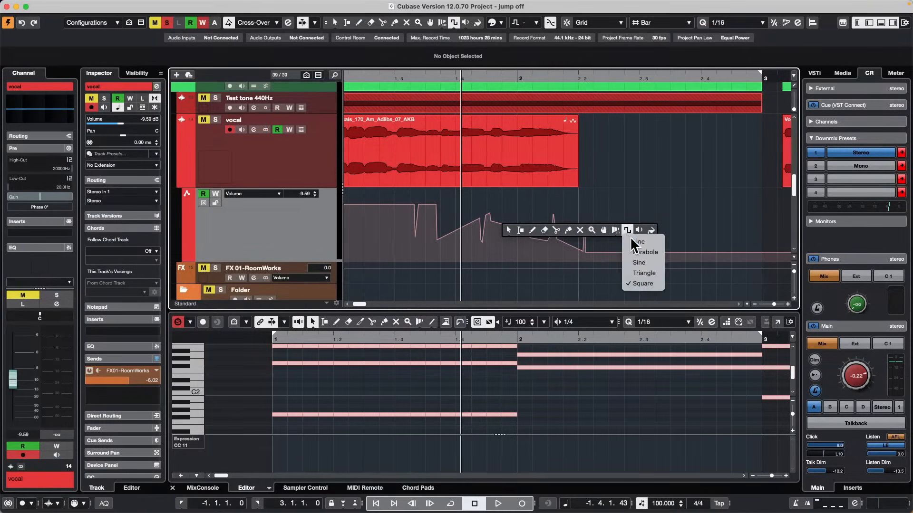
{"action": "left_click", "coordinate": [633, 243]}
{"action": "key", "text": "1"}
{"action": "right_click", "coordinate": [511, 209]}
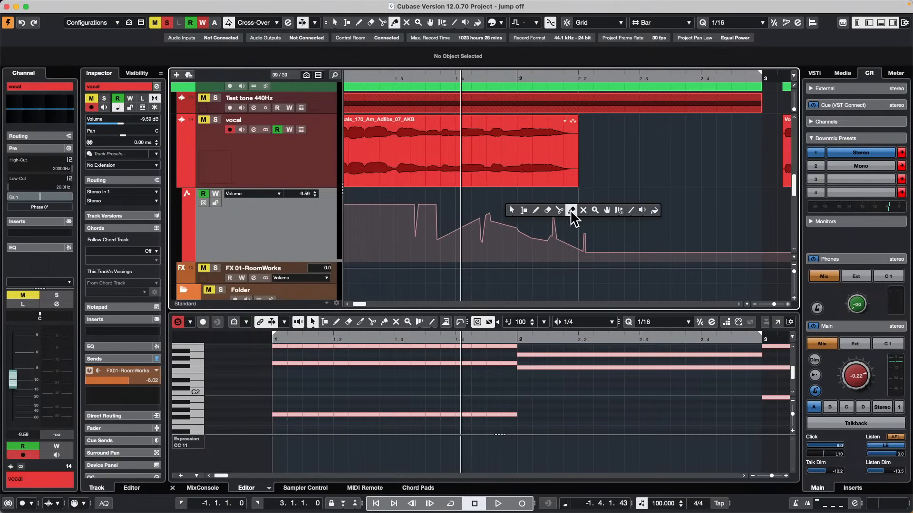
{"action": "left_click", "coordinate": [632, 214]}
{"action": "left_click_drag", "start_coordinate": [497, 210], "coordinate": [601, 218]}
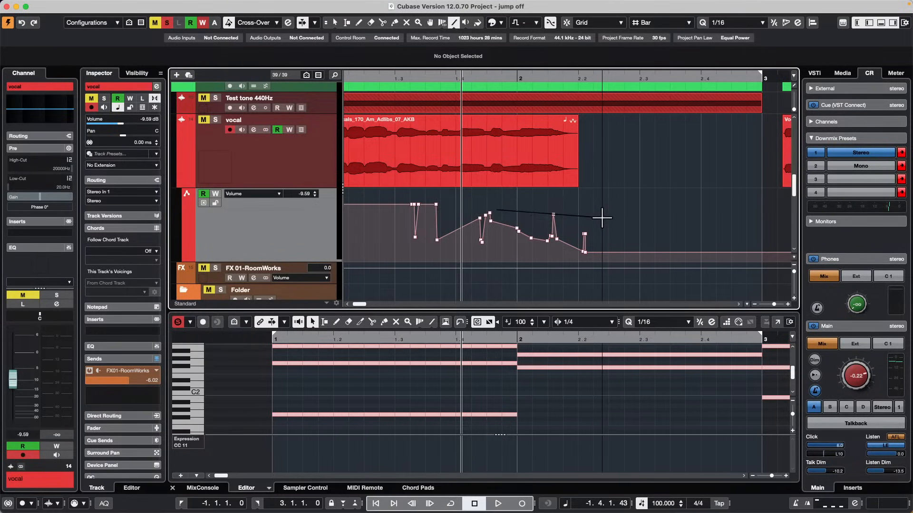
{"action": "left_click_drag", "start_coordinate": [554, 239], "coordinate": [599, 226]}
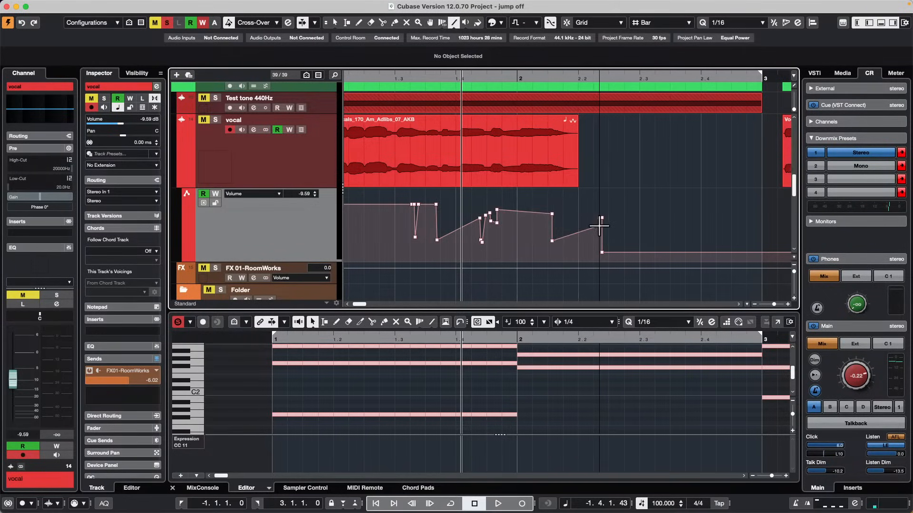
{"action": "key", "text": "1"}
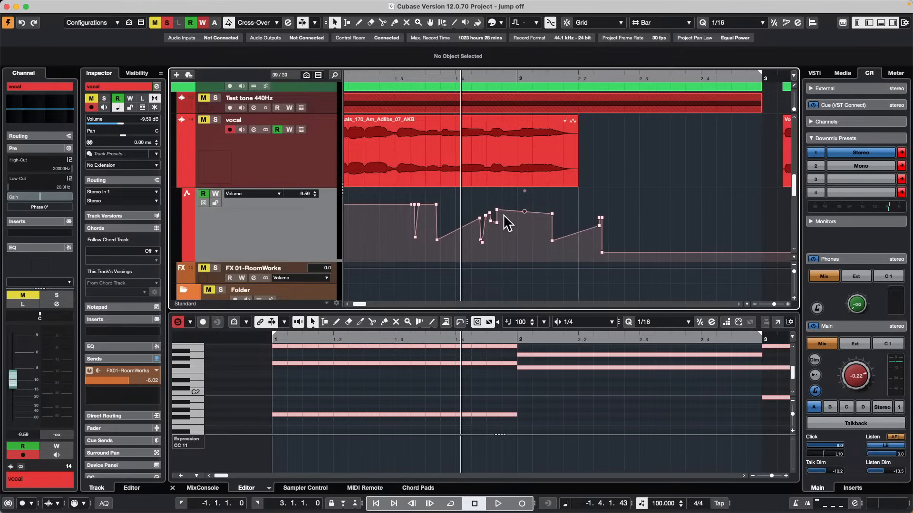
Move the volume automation point just before bar 2 slightly later in time, to a value of -4.00.
{"action": "left_click_drag", "start_coordinate": [491, 79], "coordinate": [493, 104]}
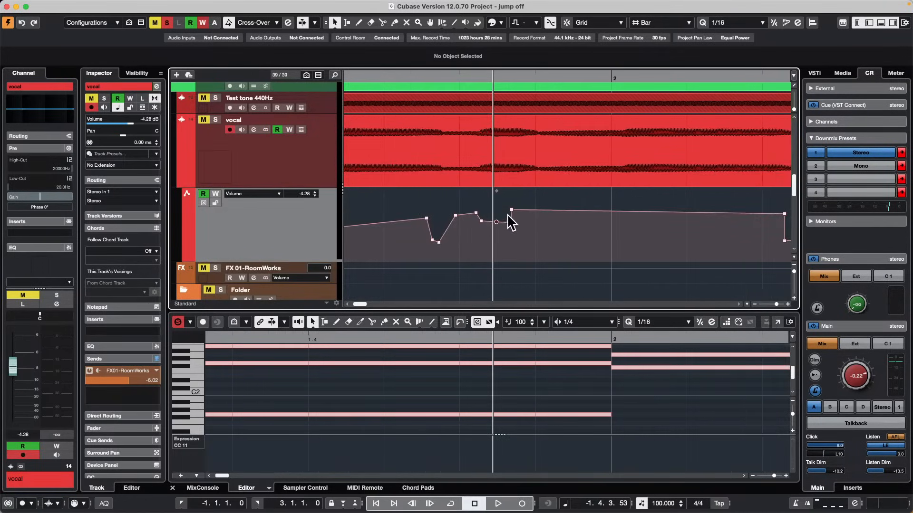
{"action": "left_click_drag", "start_coordinate": [513, 220], "coordinate": [567, 211]}
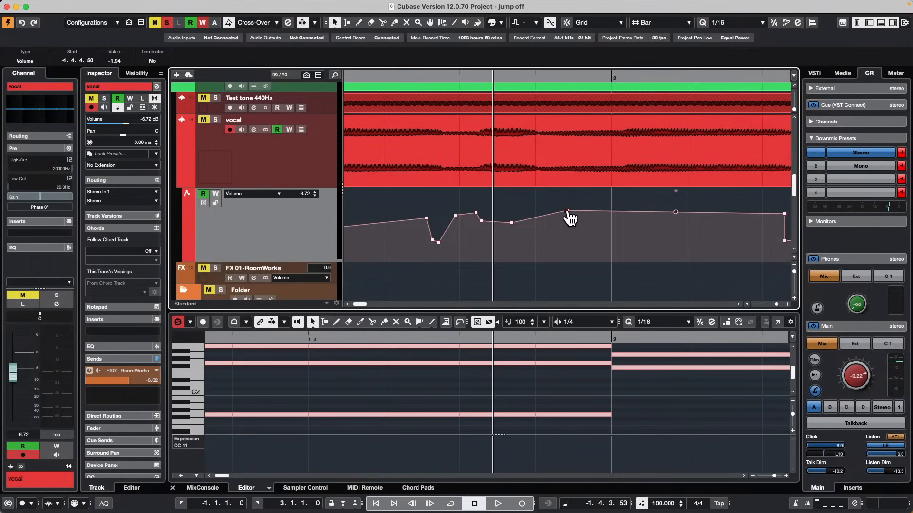
{"action": "mouse_move", "coordinate": [566, 210]}
{"action": "left_mouse_down"}
{"action": "mouse_move", "coordinate": [567, 233]}
{"action": "mouse_move", "coordinate": [542, 238]}
{"action": "mouse_move", "coordinate": [594, 234]}
{"action": "mouse_move", "coordinate": [575, 234]}
{"action": "mouse_move", "coordinate": [577, 216]}
{"action": "mouse_move", "coordinate": [567, 223]}
{"action": "left_mouse_up"}
{"action": "key", "text": "super+z"}
{"action": "left_click", "coordinate": [565, 211]}
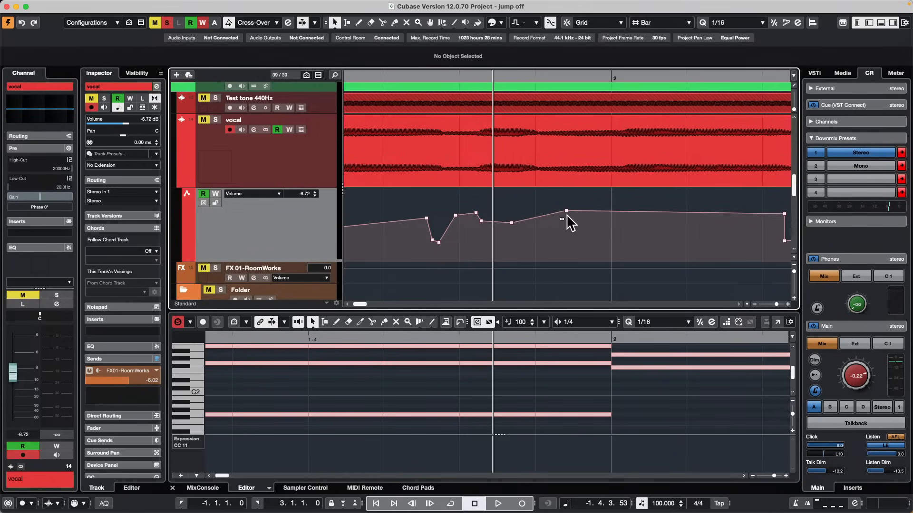
{"action": "left_click_drag", "start_coordinate": [566, 212], "coordinate": [586, 223]}
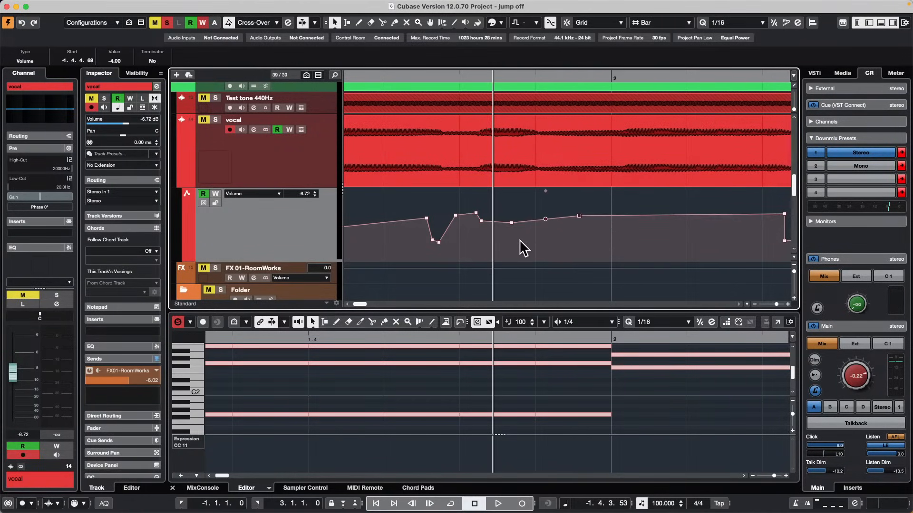
Place the cursor at the selected volume point and lower the point's value to -14.6.
{"action": "left_click", "coordinate": [579, 234]}
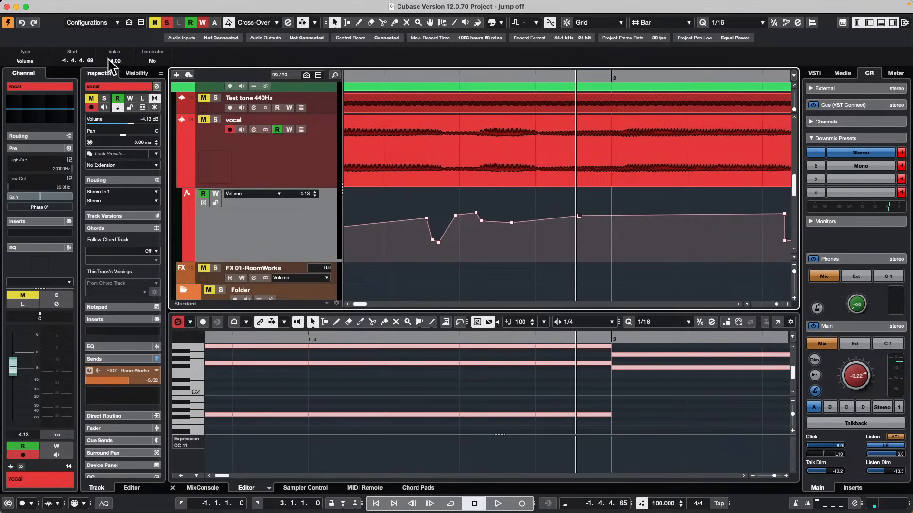
{"action": "scroll", "coordinate": [118, 64], "scroll_direction": "down", "scroll_amount": 9}
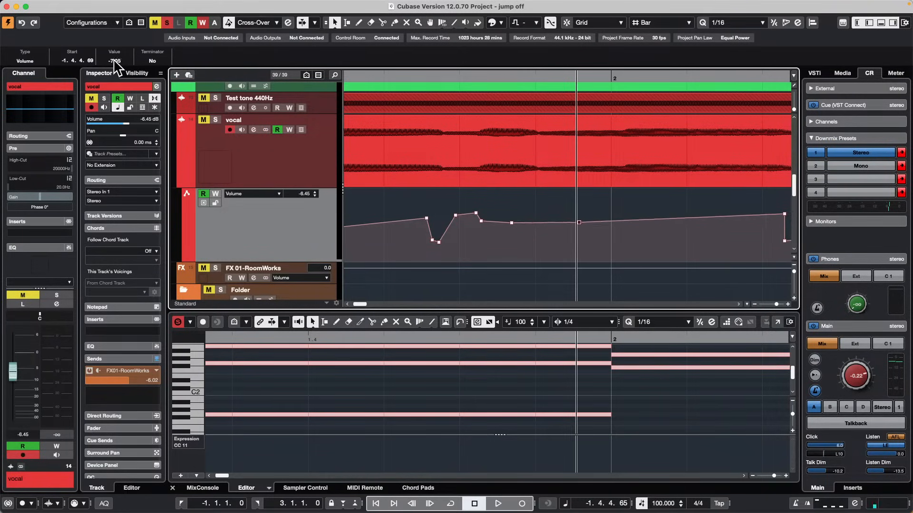
{"action": "scroll", "coordinate": [118, 64], "scroll_direction": "down", "scroll_amount": 10}
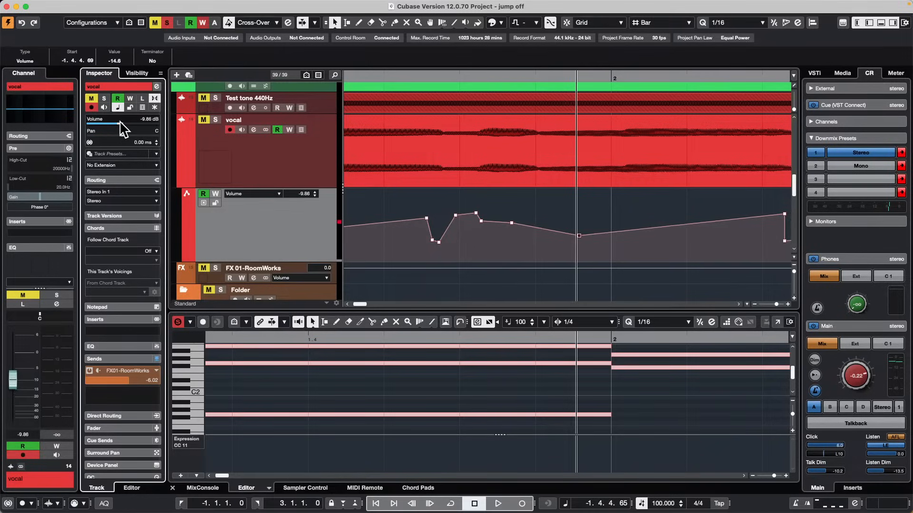
Try the vocal channel's volume fader against the automation and raise the volume point before bar 2 to 2.71.
{"action": "left_click_drag", "start_coordinate": [13, 389], "coordinate": [16, 368]}
{"action": "left_click_drag", "start_coordinate": [575, 244], "coordinate": [595, 212]}
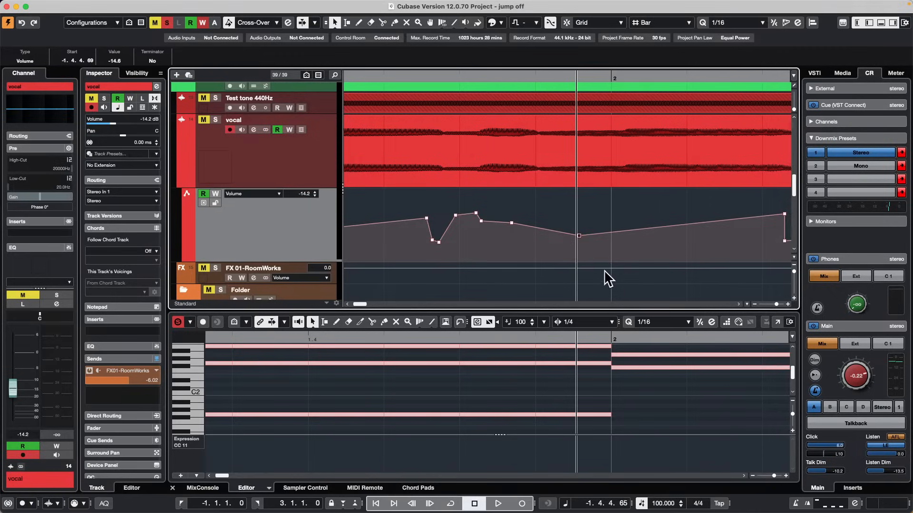
{"action": "left_click_drag", "start_coordinate": [579, 236], "coordinate": [578, 199]}
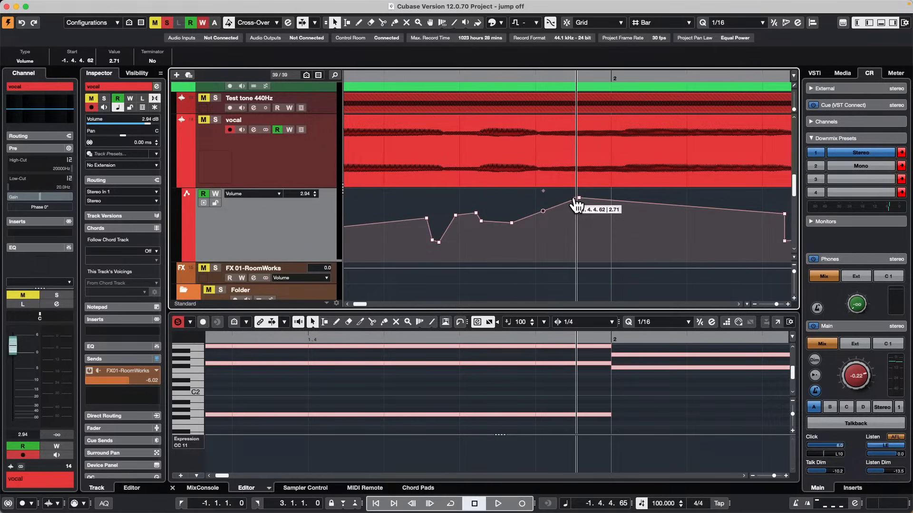
Select the rhodes part so its notes around bar 2 are shown for editing.
{"action": "scroll", "coordinate": [466, 141], "scroll_direction": "down", "scroll_amount": 15}
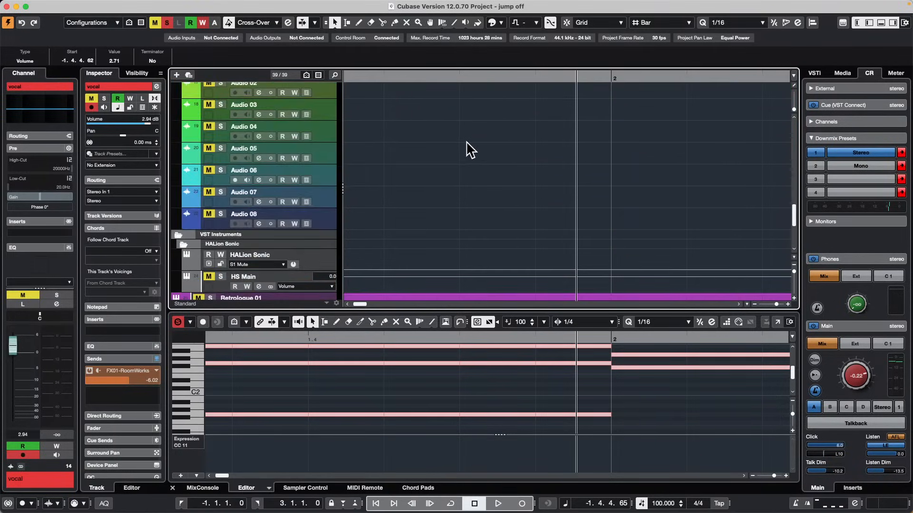
{"action": "scroll", "coordinate": [466, 141], "scroll_direction": "up", "scroll_amount": 3}
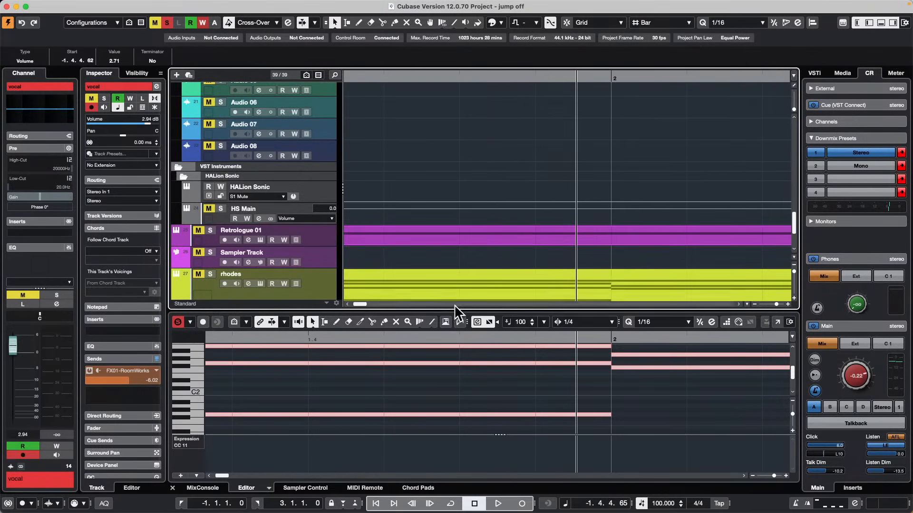
{"action": "left_click", "coordinate": [465, 281]}
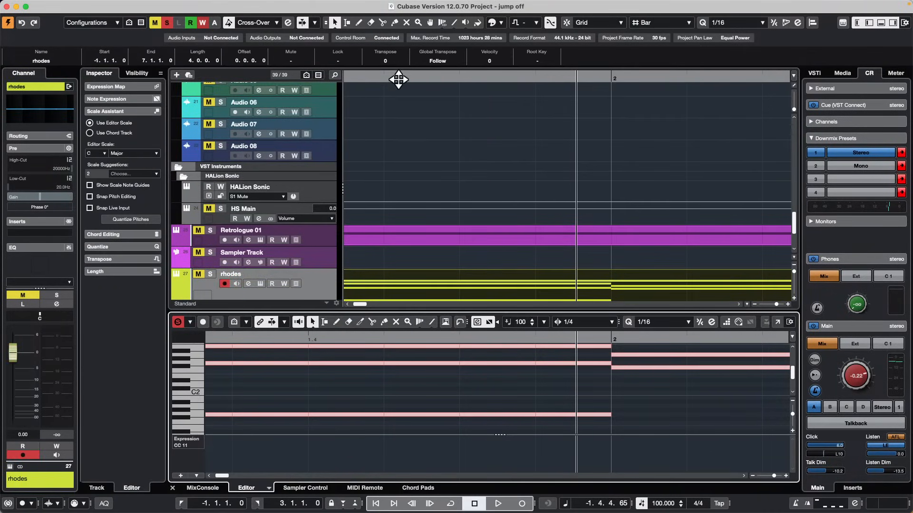
{"action": "mouse_move", "coordinate": [399, 81]}
{"action": "left_mouse_down"}
{"action": "mouse_move", "coordinate": [399, 66]}
{"action": "mouse_move", "coordinate": [408, 77]}
{"action": "left_mouse_up"}
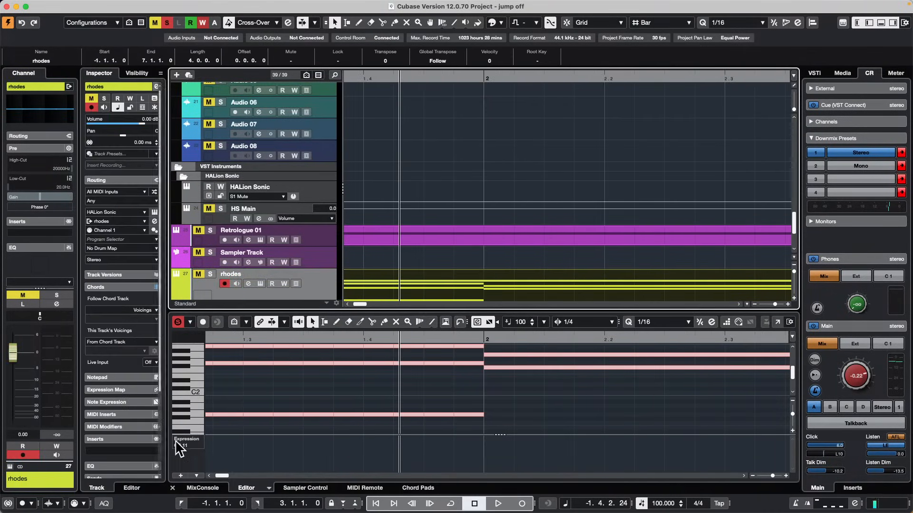
Switch the rhodes controller lane to CC 1 (Modulation).
{"action": "left_click", "coordinate": [194, 445]}
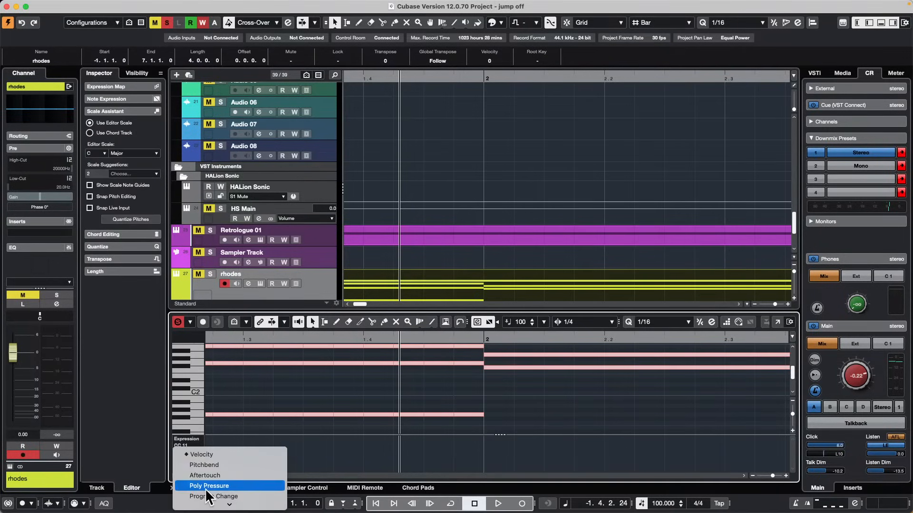
{"action": "scroll", "coordinate": [230, 478], "scroll_direction": "down", "scroll_amount": 5}
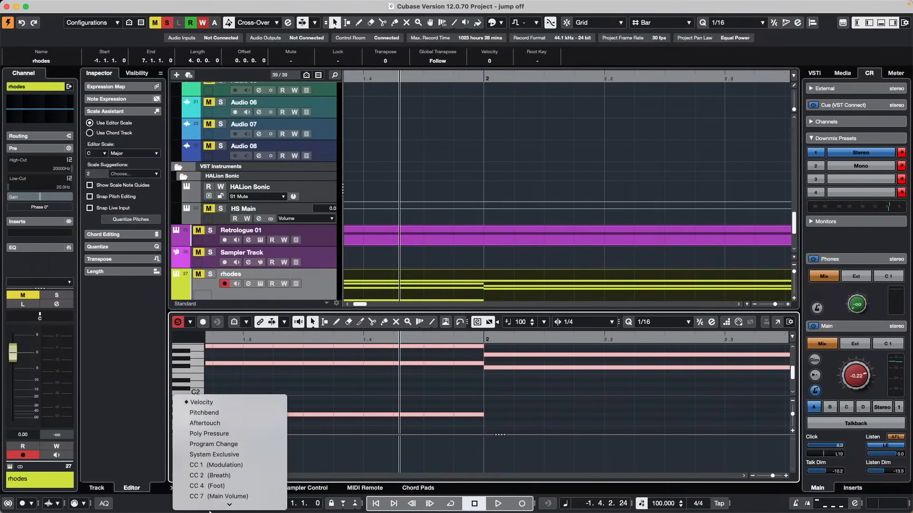
{"action": "left_click", "coordinate": [245, 339]}
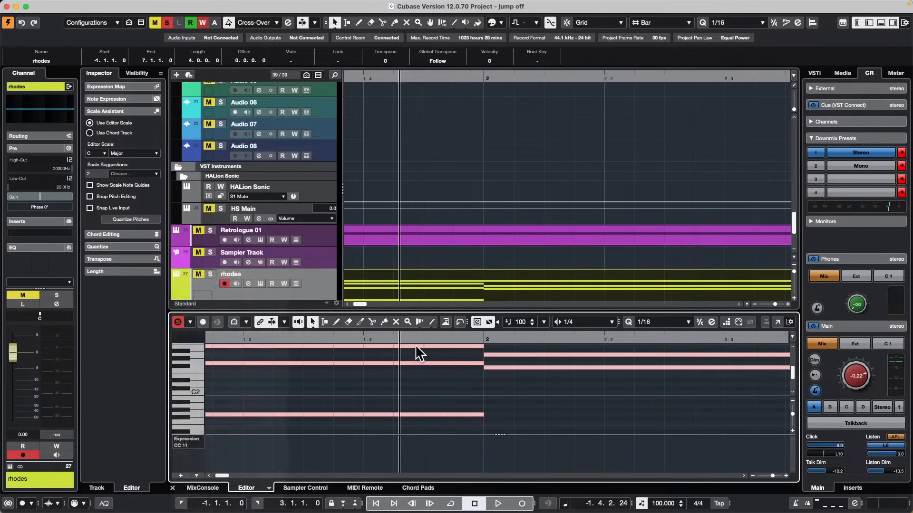
Open the rhodes Key Editor in its own window and enlarge the Modulation controller lane.
{"action": "left_click", "coordinate": [778, 322]}
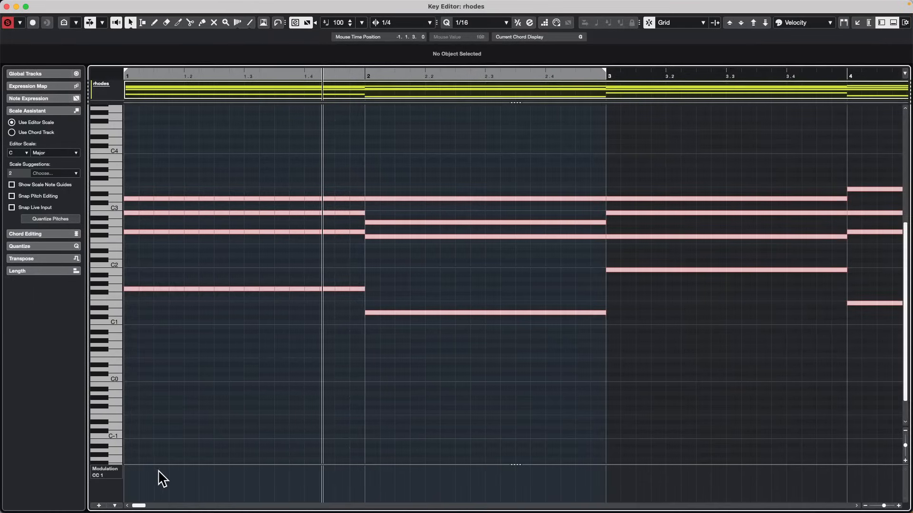
{"action": "left_click_drag", "start_coordinate": [169, 464], "coordinate": [260, 358]}
Draw a four-point CC 1 curve from bar 2 to bar 3, peaking at 89 on 2.2.4 and dipping to 56 on 2.4.1.
{"action": "right_click", "coordinate": [400, 419]}
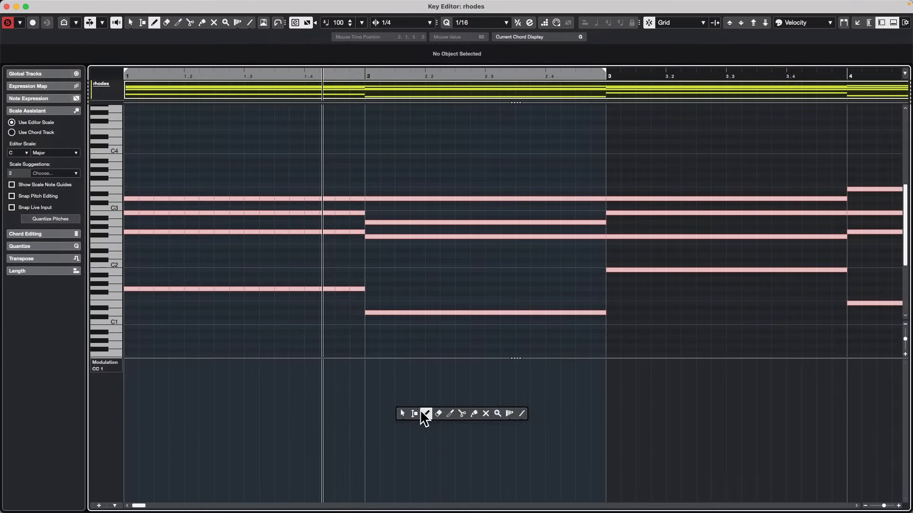
{"action": "left_click", "coordinate": [423, 414]}
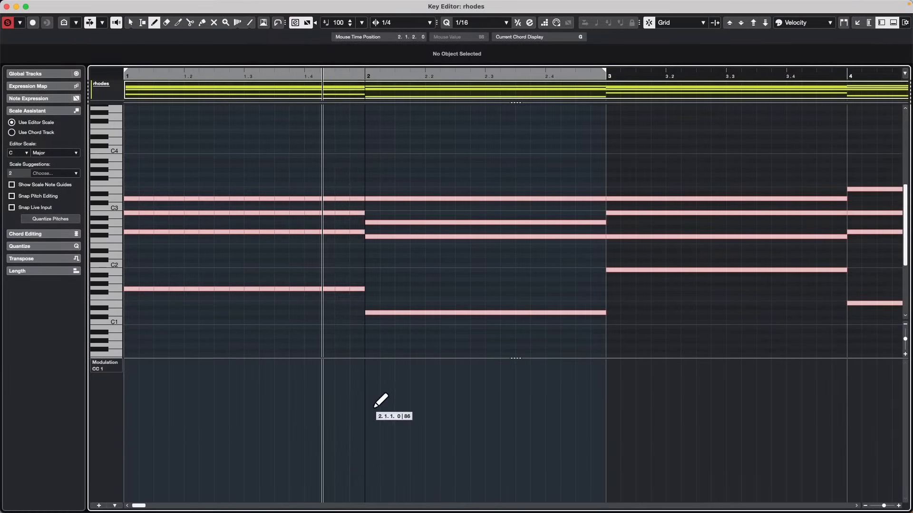
{"action": "left_click", "coordinate": [606, 394]}
{"action": "left_click", "coordinate": [364, 456]}
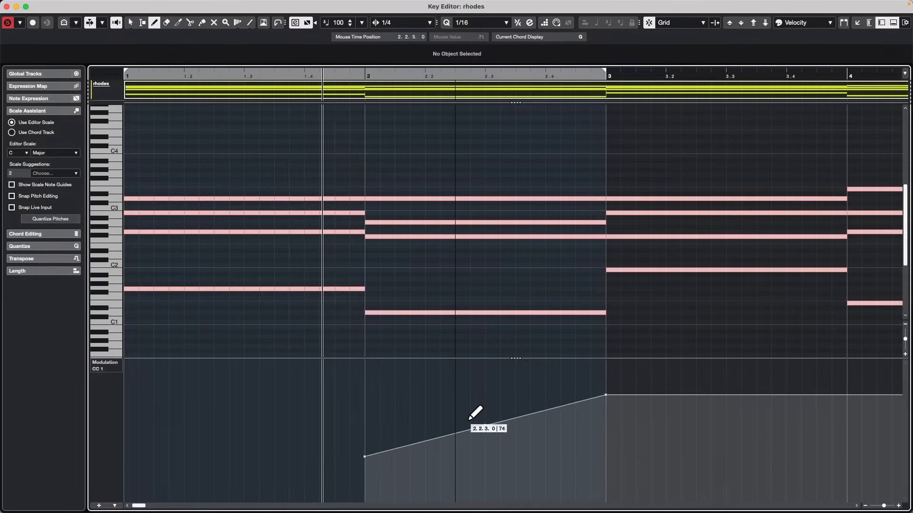
{"action": "left_click", "coordinate": [470, 403]}
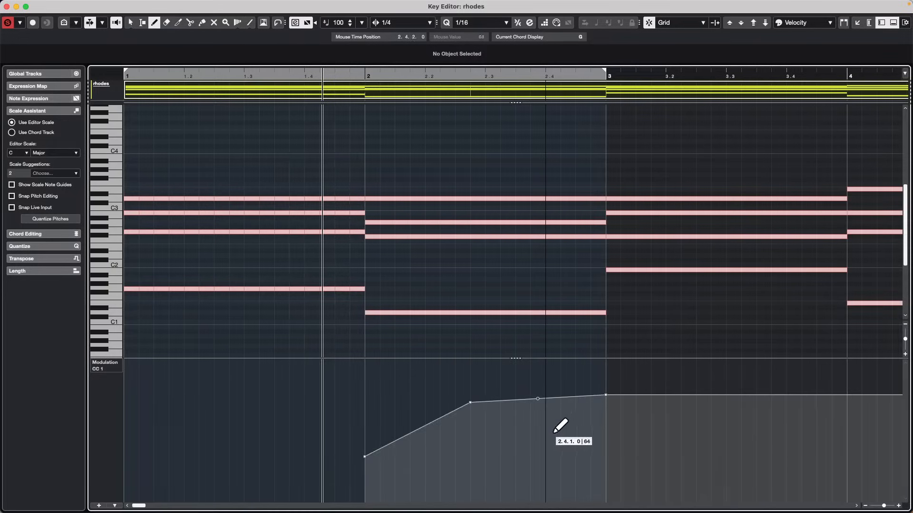
{"action": "left_click", "coordinate": [545, 439]}
{"action": "key", "text": "1"}
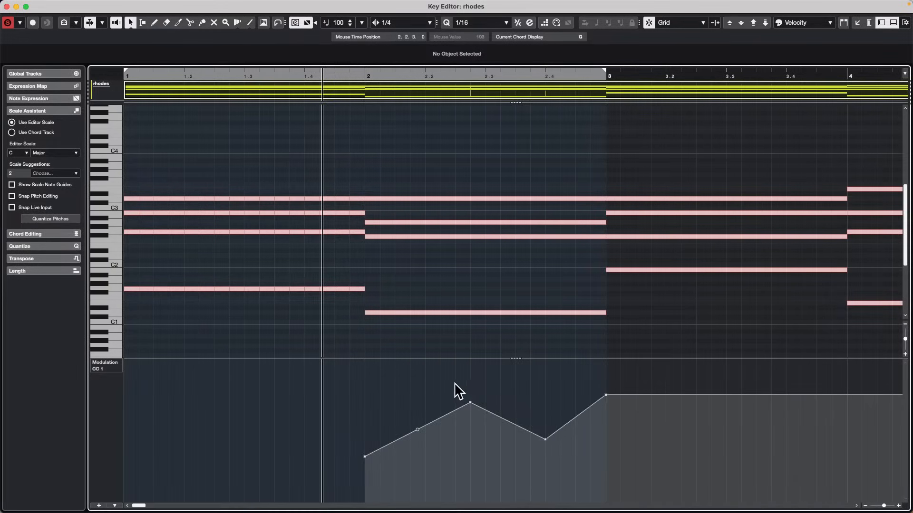
Select the modulation peak at 2.2.4 and try the project cursor at 1.1.4 and in the middle of bar 3.
{"action": "left_click_drag", "start_coordinate": [452, 386], "coordinate": [497, 433]}
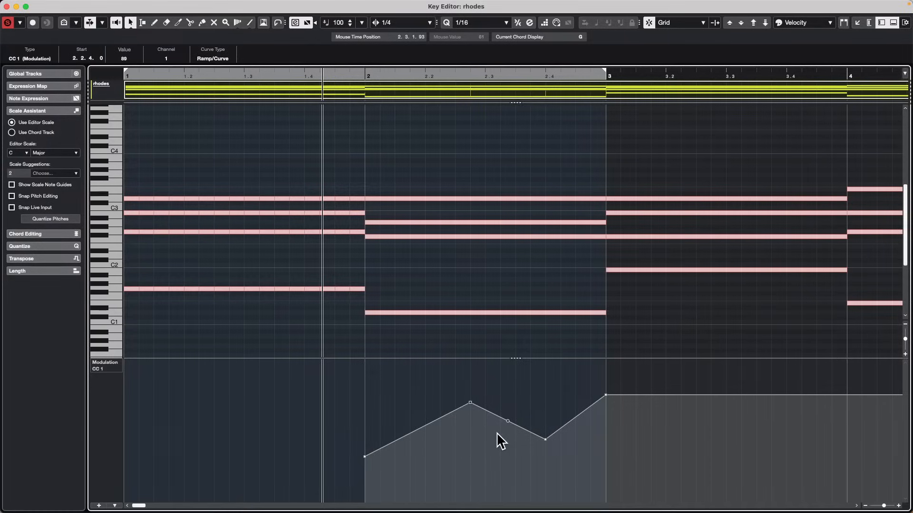
{"action": "left_click", "coordinate": [176, 74]}
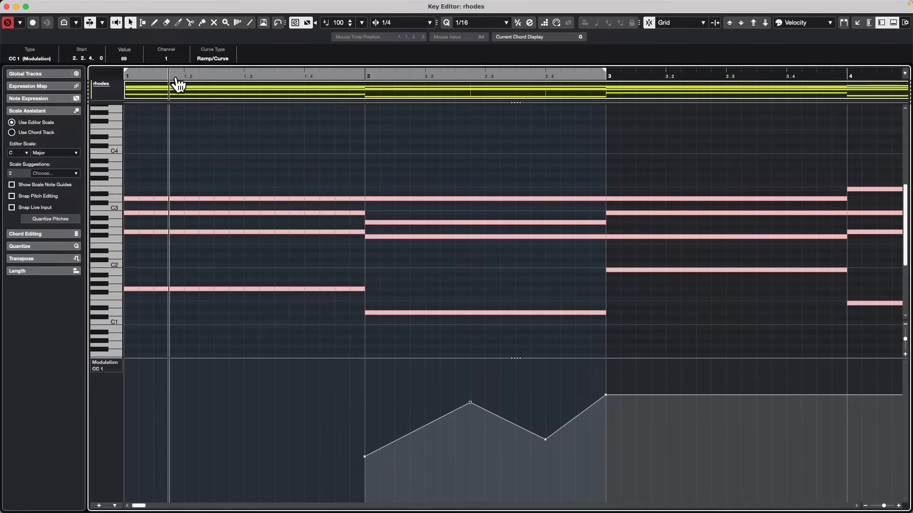
{"action": "left_click", "coordinate": [176, 79]}
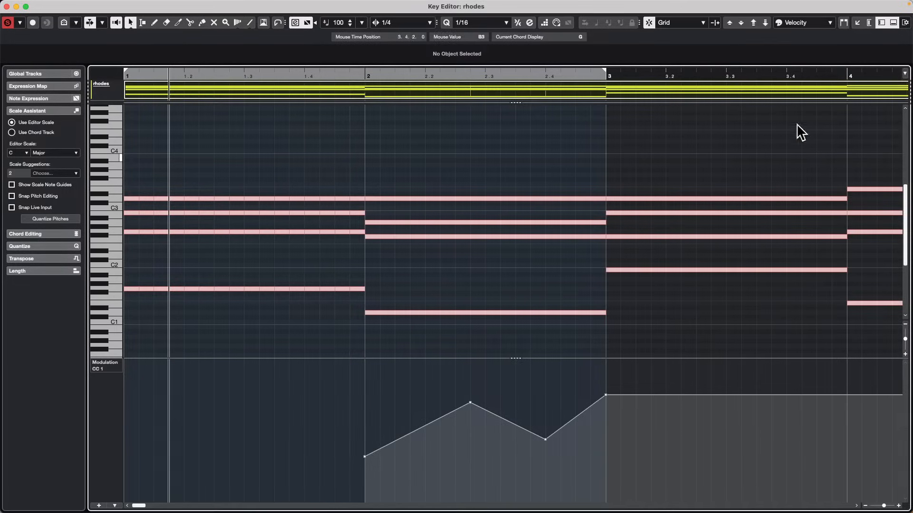
{"action": "left_click", "coordinate": [692, 76]}
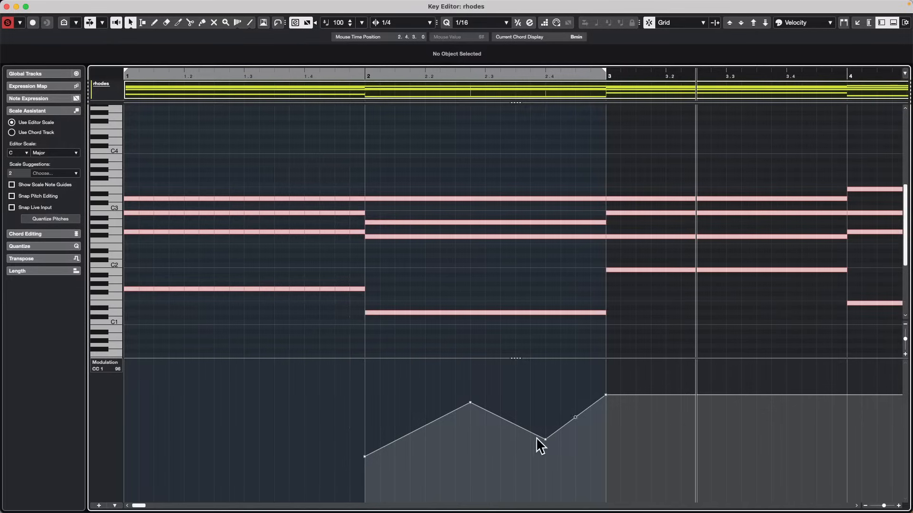
Try copying the modulation range 2.3.2 to 2.4.4 to 1.3.1 with the Range Selection tool, and undo the copy.
{"action": "left_click_drag", "start_coordinate": [536, 470], "coordinate": [589, 384]}
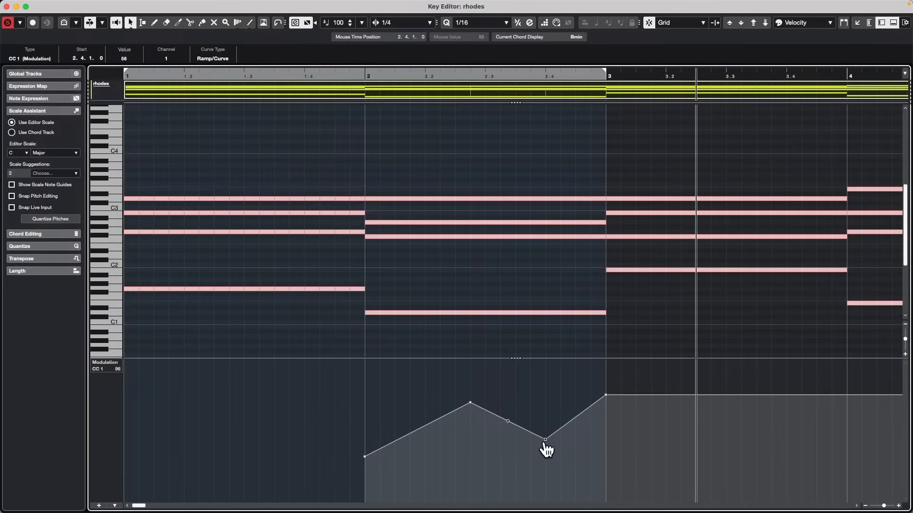
{"action": "right_click", "coordinate": [527, 422]}
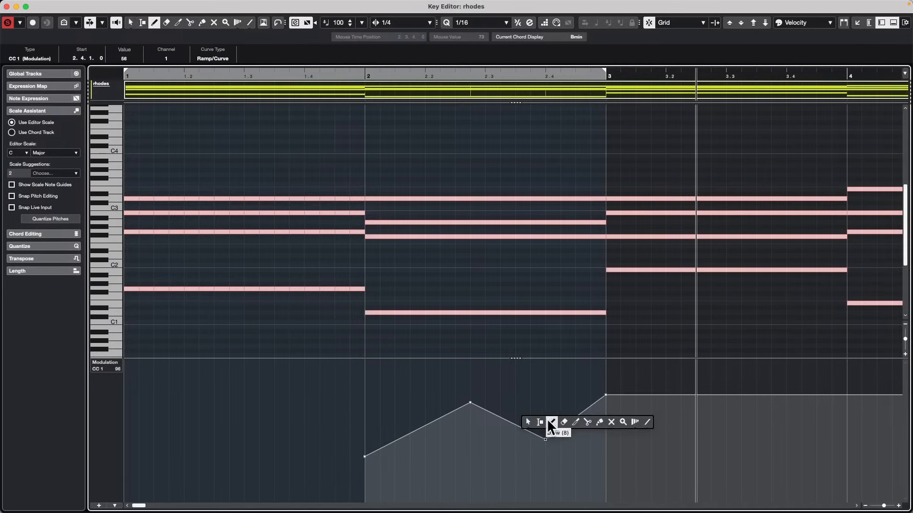
{"action": "left_click", "coordinate": [540, 422]}
{"action": "left_click_drag", "start_coordinate": [498, 413], "coordinate": [591, 420]}
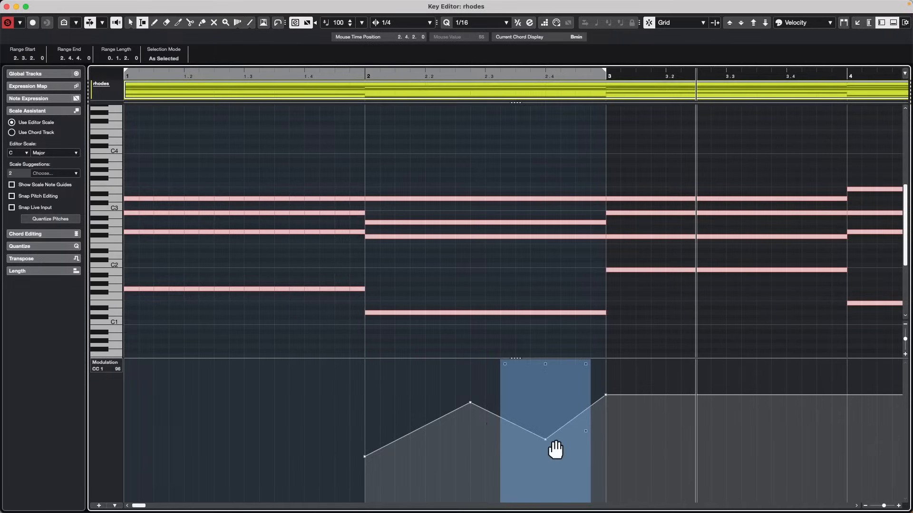
{"action": "left_click_drag", "start_coordinate": [555, 450], "coordinate": [555, 449]}
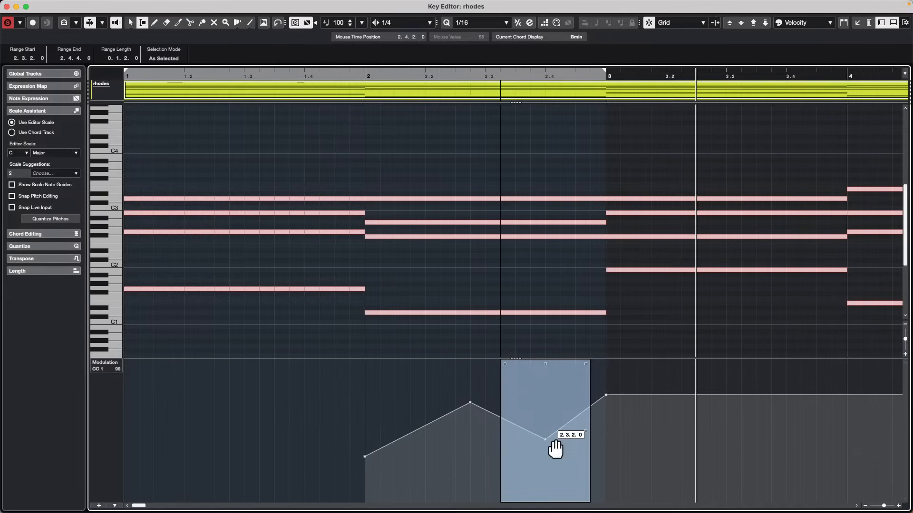
{"action": "left_click_drag", "start_coordinate": [555, 449], "coordinate": [295, 451]}
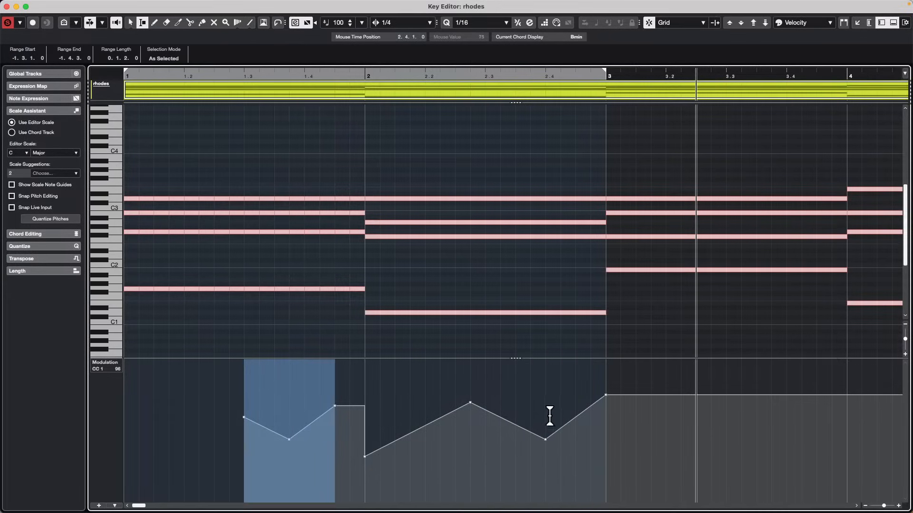
{"action": "key", "text": "super+z"}
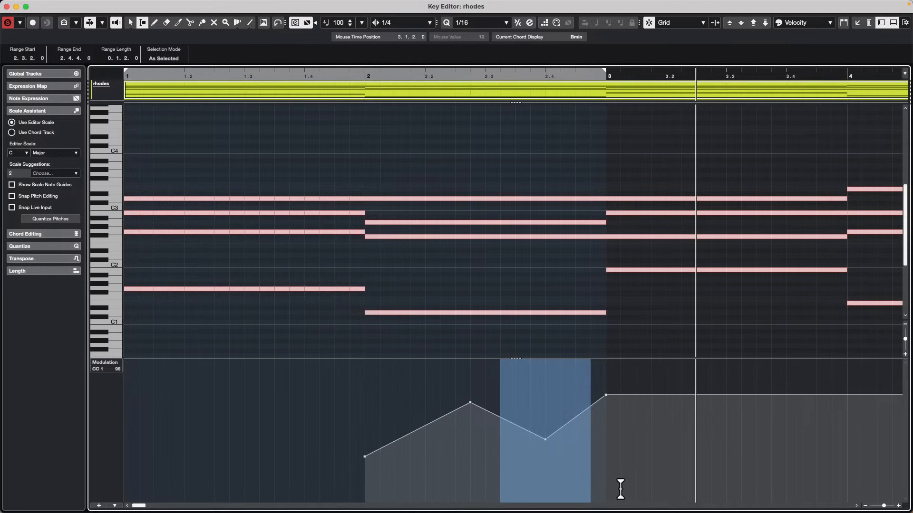
Select the modulation point at 2.4.1 with the Object Selection tool and place the project cursor at 1.2.2.
{"action": "key", "text": "1"}
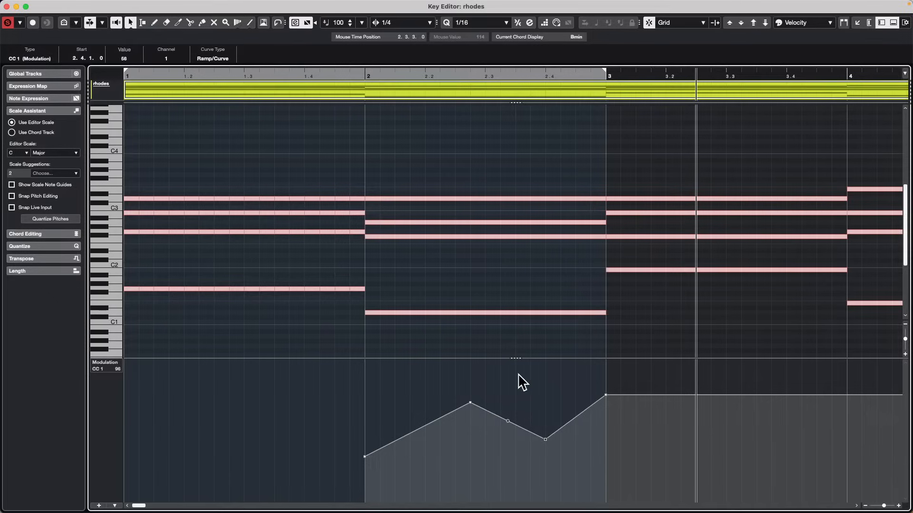
{"action": "left_click", "coordinate": [130, 23]}
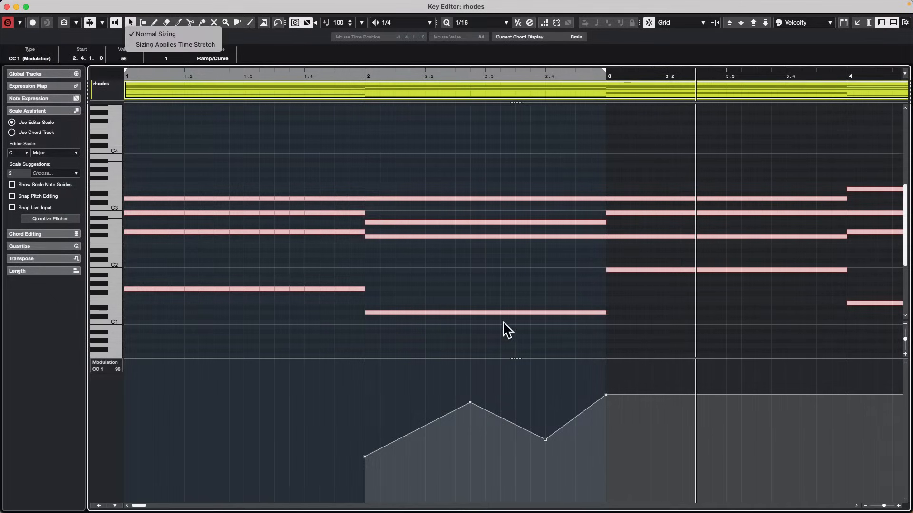
{"action": "left_click", "coordinate": [575, 417]}
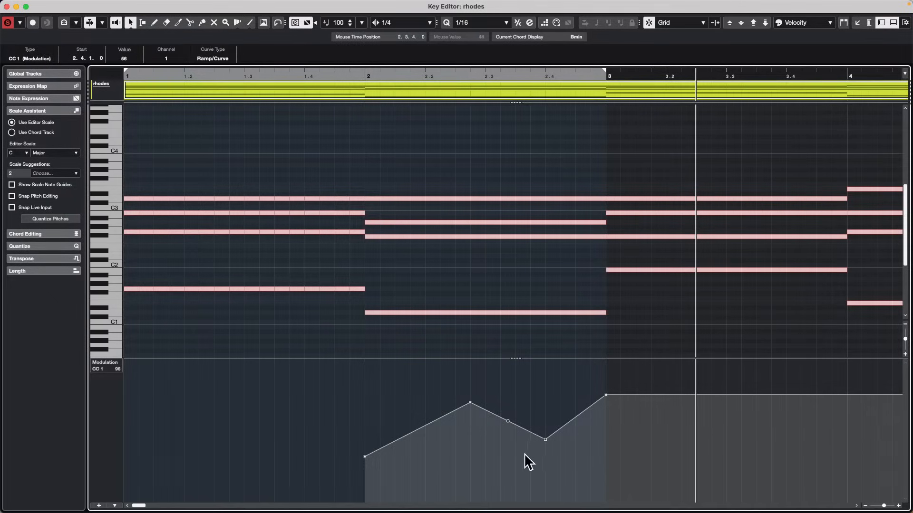
{"action": "left_click_drag", "start_coordinate": [495, 467], "coordinate": [580, 357]}
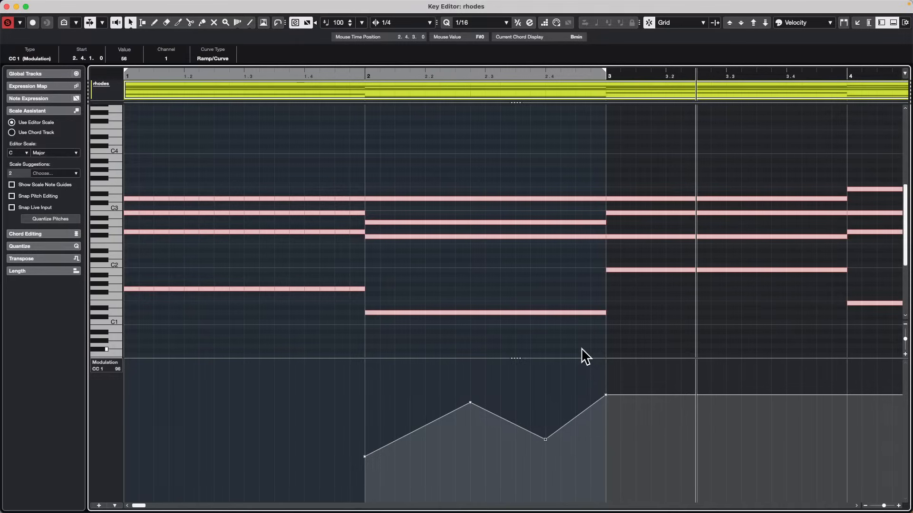
{"action": "left_click", "coordinate": [545, 440]}
{"action": "left_click", "coordinate": [202, 76]}
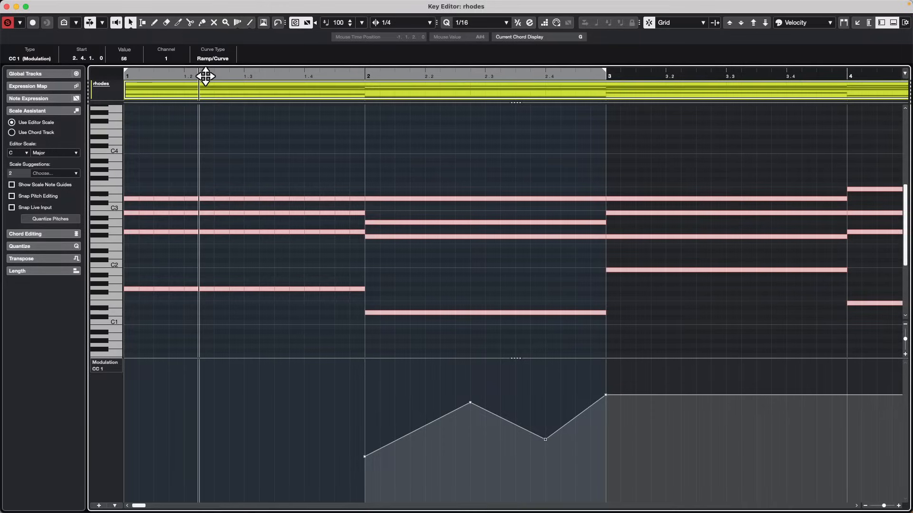
{"action": "left_click", "coordinate": [205, 78]}
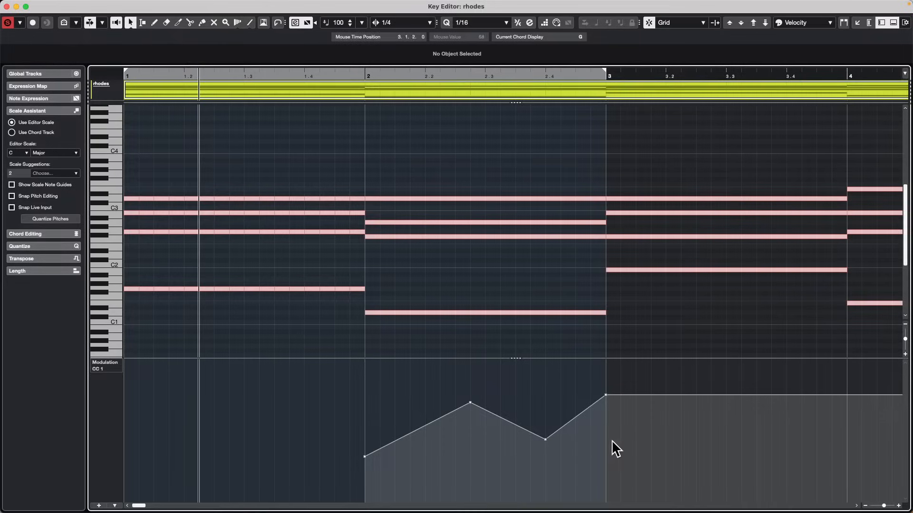
{"action": "left_click_drag", "start_coordinate": [494, 466], "coordinate": [585, 385]}
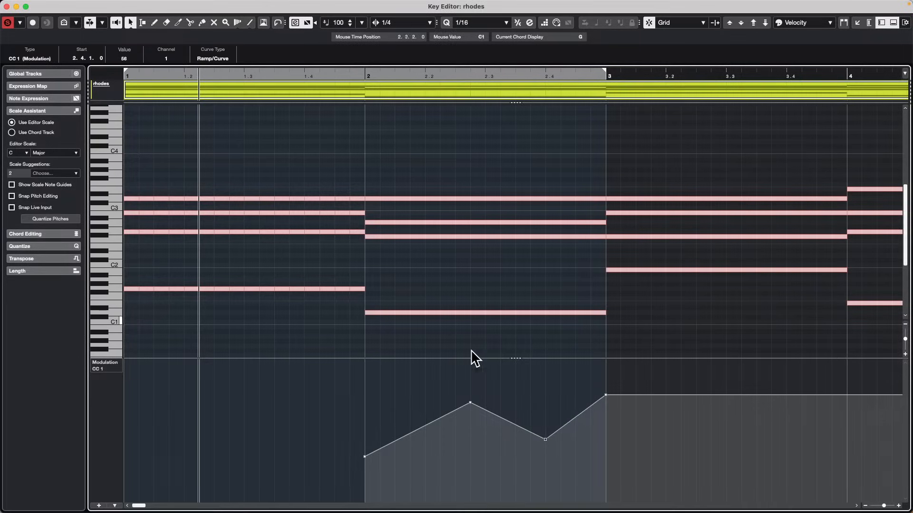
Copy the modulation range 2.3.2 to 2.4.4 to 1.1.4 with the Range Selection tool and close the Key Editor window.
{"action": "right_click", "coordinate": [521, 392]}
{"action": "left_click", "coordinate": [532, 391]}
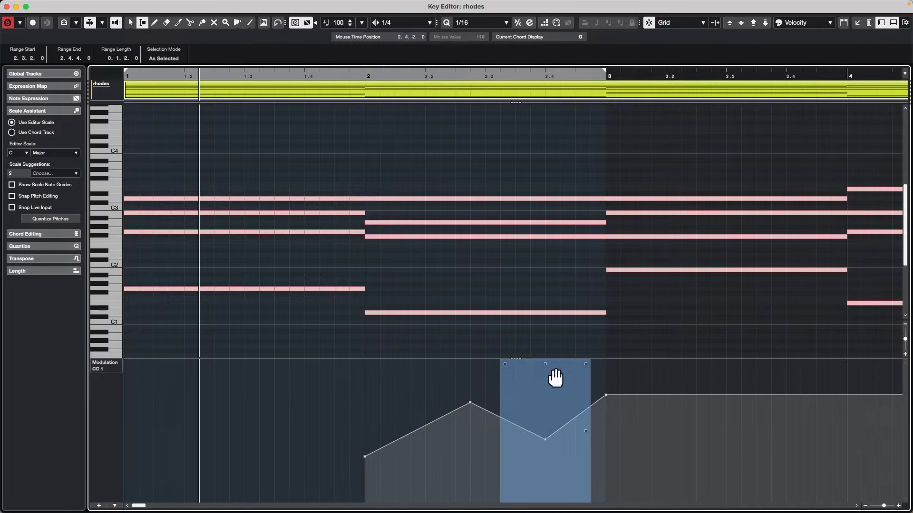
{"action": "left_click_drag", "start_coordinate": [546, 414], "coordinate": [256, 408]}
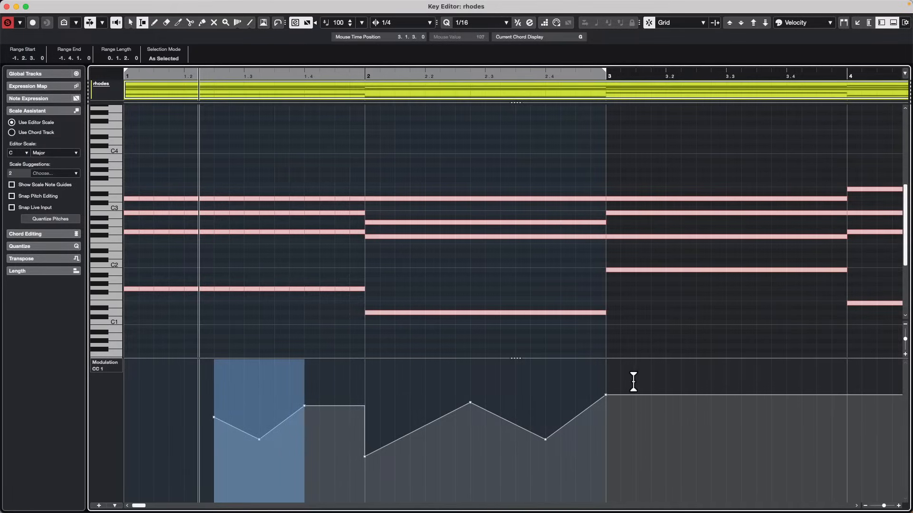
{"action": "key", "text": "super+z"}
{"action": "left_click_drag", "start_coordinate": [561, 444], "coordinate": [226, 423]}
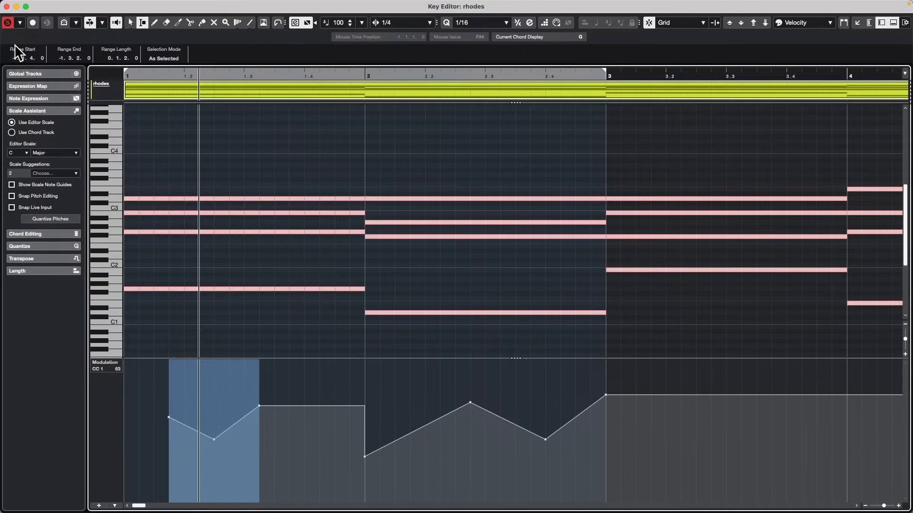
{"action": "left_click", "coordinate": [7, 7]}
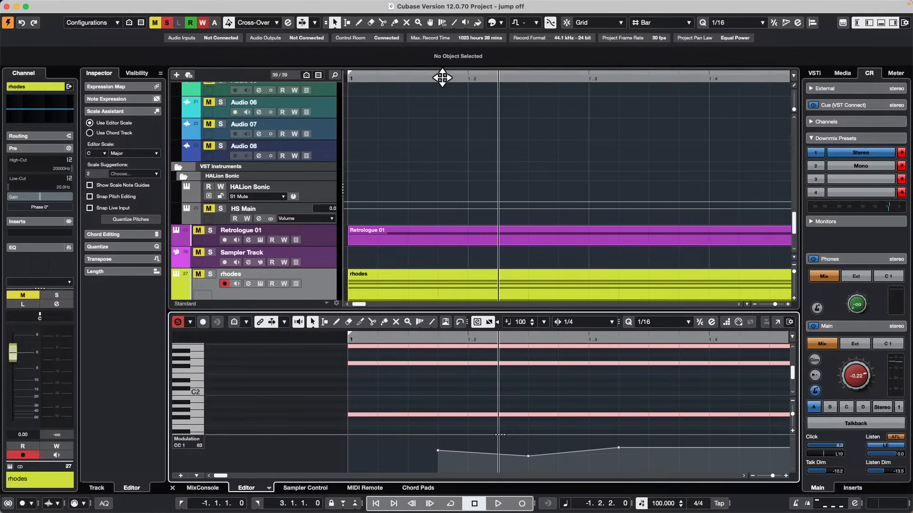
Show the whole project timeline with the upper tracks and place the project cursor near the end of bar 110.
{"action": "left_click_drag", "start_coordinate": [442, 77], "coordinate": [707, 51]}
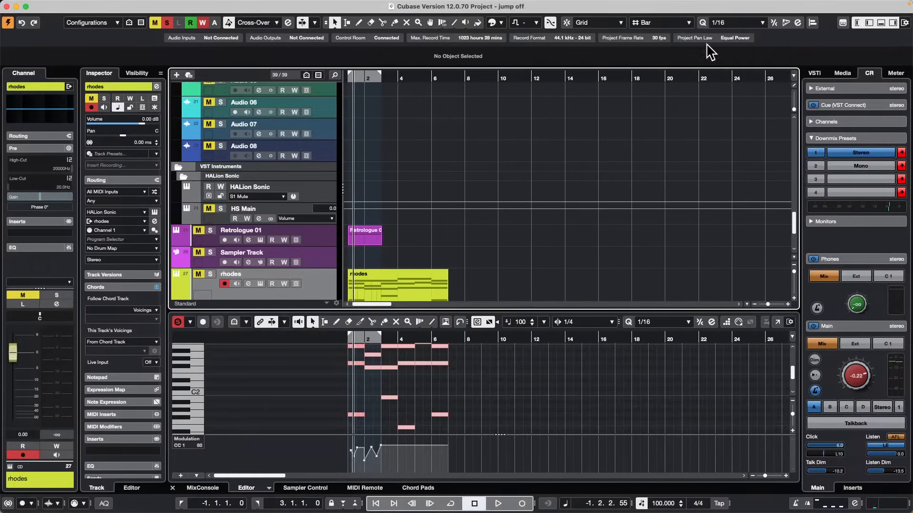
{"action": "scroll", "coordinate": [556, 183], "scroll_direction": "up", "scroll_amount": 10}
{"action": "left_click_drag", "start_coordinate": [476, 70], "coordinate": [544, 76]}
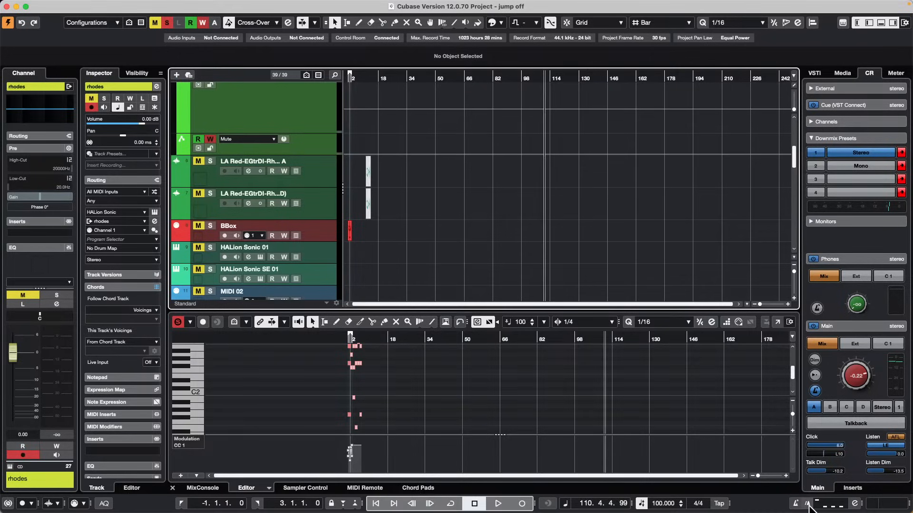
Activate the metronome precount and briefly start and stop recording from bar 110.
{"action": "left_click", "coordinate": [808, 503]}
{"action": "left_click", "coordinate": [522, 504]}
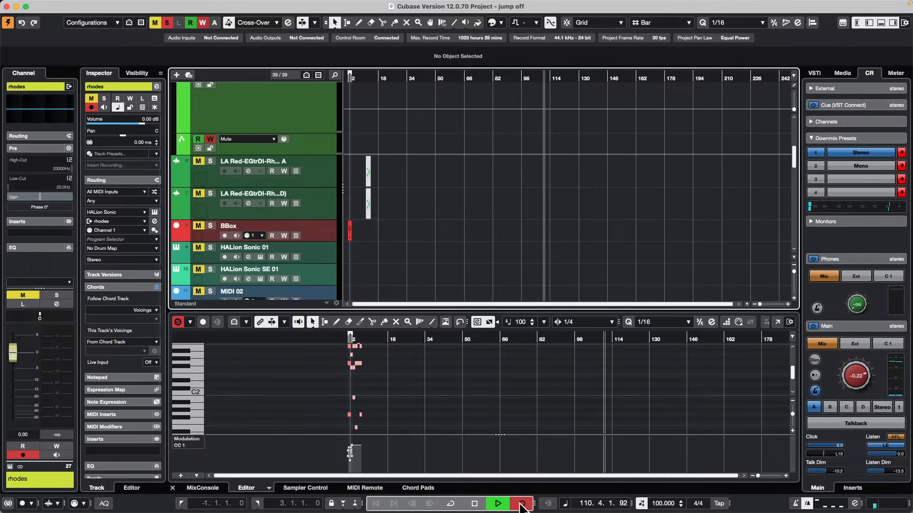
{"action": "left_click", "coordinate": [521, 506]}
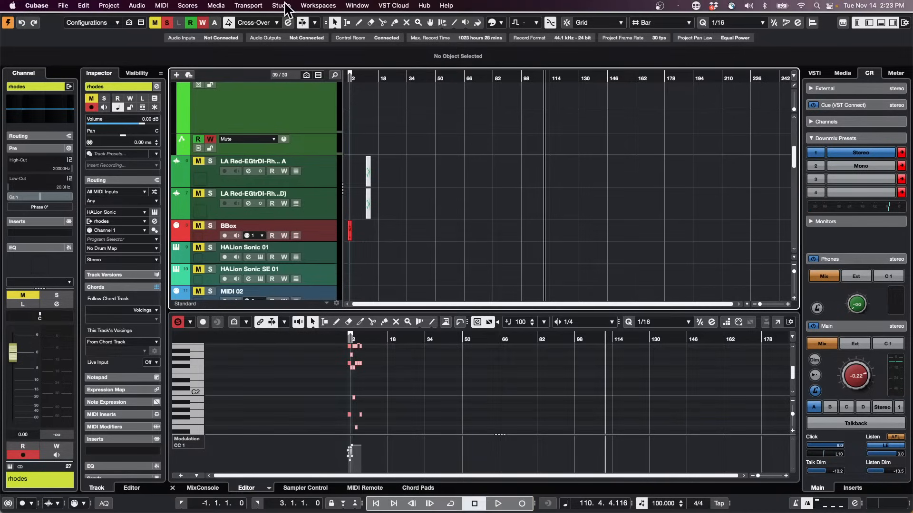
Examine the transport and MIDI record mode options, plus the click and count-in settings in Metronome Setup.
{"action": "left_click", "coordinate": [248, 5]}
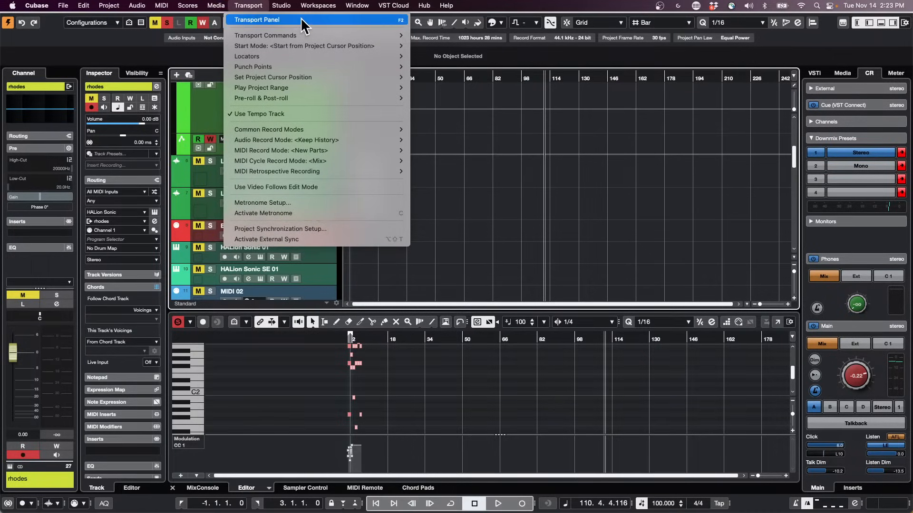
{"action": "mouse_move", "coordinate": [301, 32]}
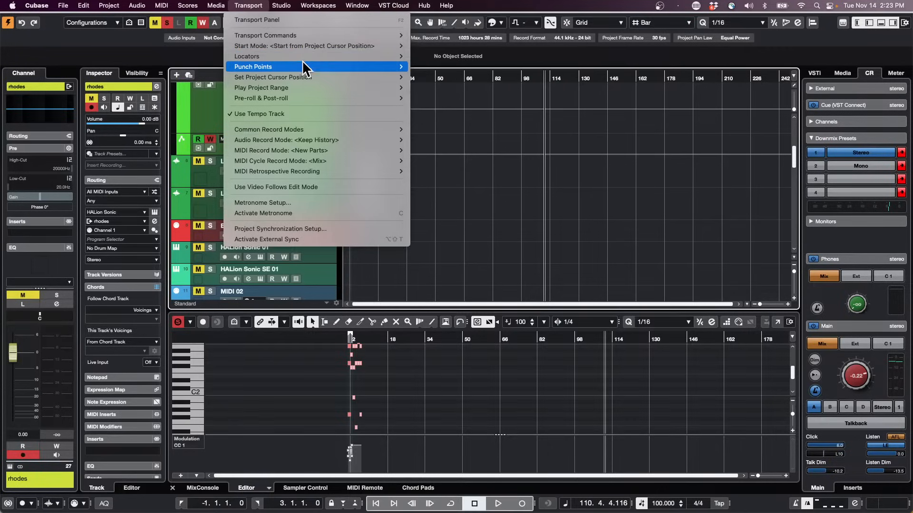
{"action": "mouse_move", "coordinate": [302, 125]}
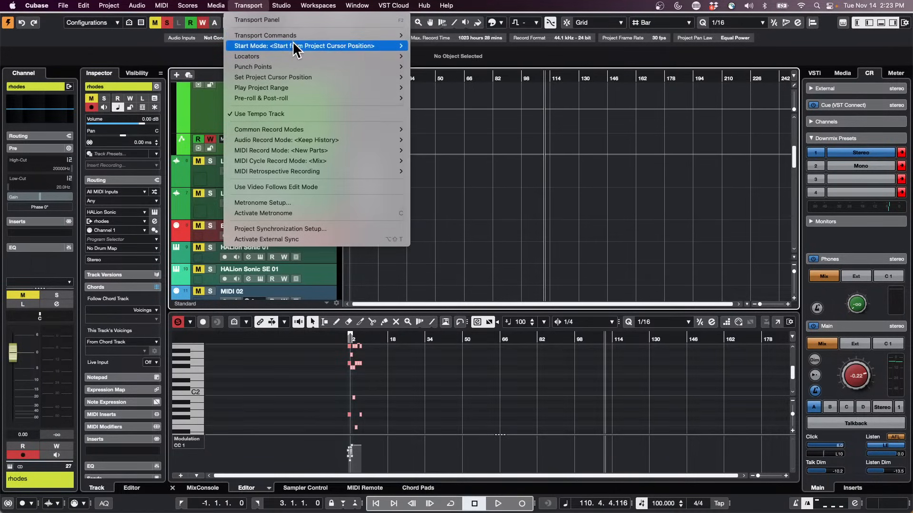
{"action": "mouse_move", "coordinate": [295, 57]}
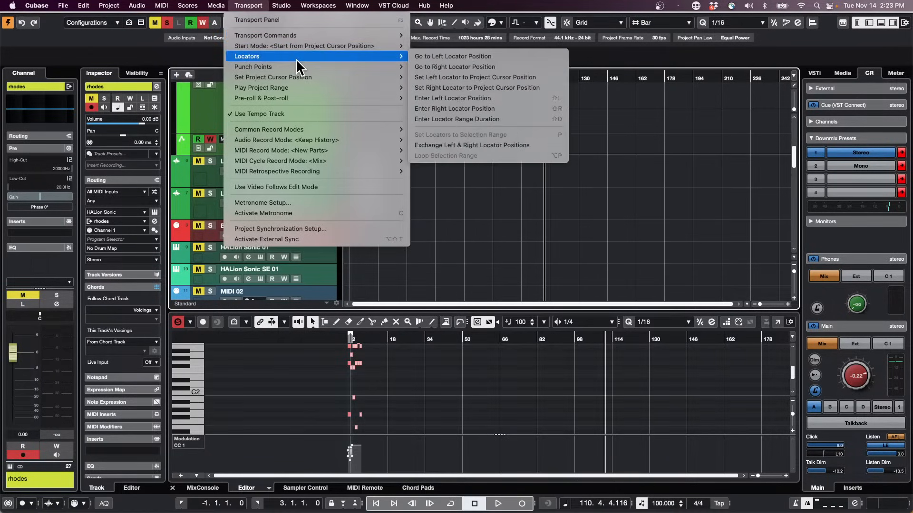
{"action": "mouse_move", "coordinate": [272, 98]}
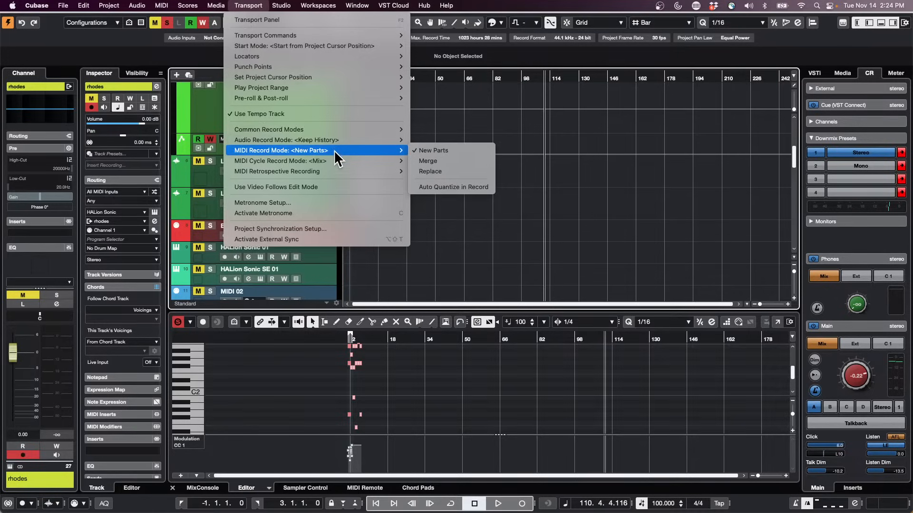
{"action": "left_click", "coordinate": [329, 203]}
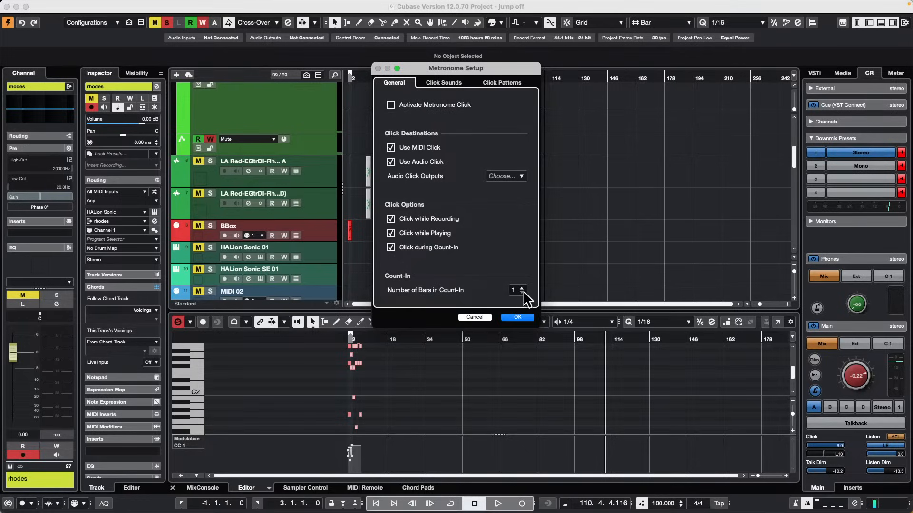
{"action": "left_click", "coordinate": [517, 317]}
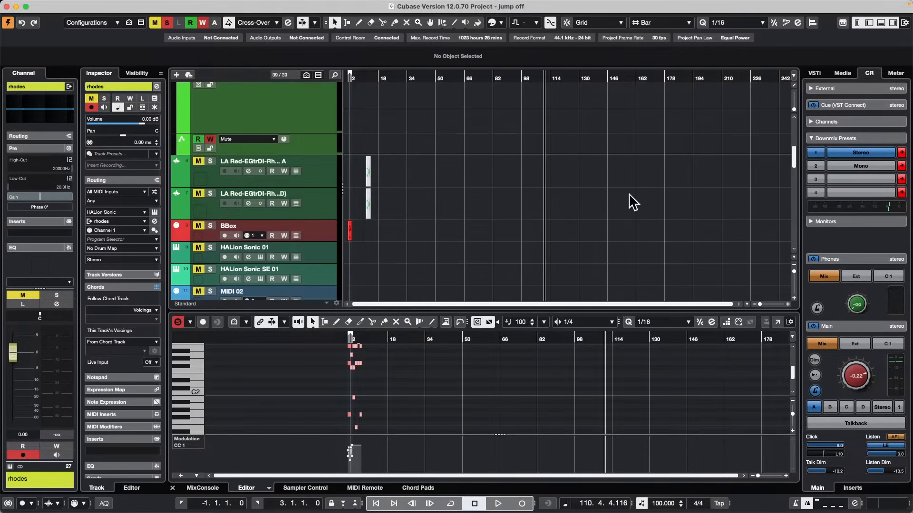
Test recording briefly from the end of bar 110, and recheck the count-in options in Metronome Setup.
{"action": "key", "text": "KP_Multiply"}
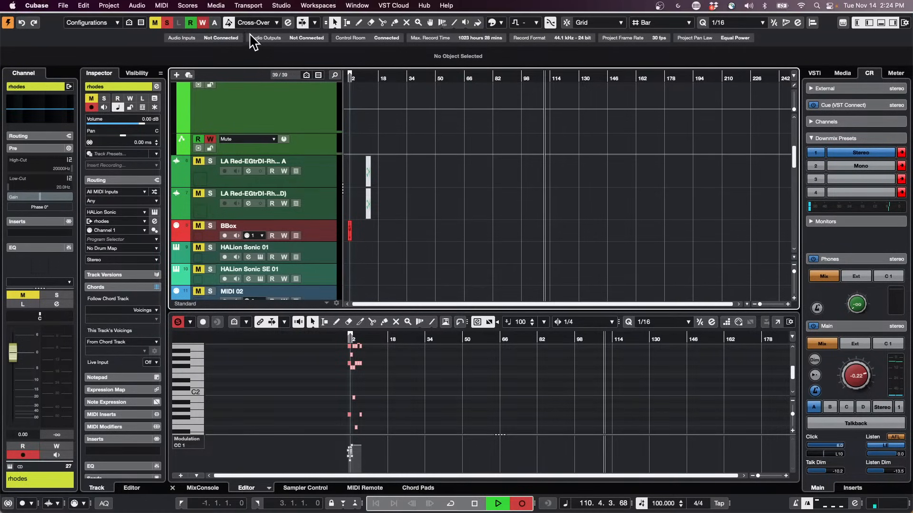
{"action": "key", "text": "space"}
{"action": "left_click", "coordinate": [283, 5]}
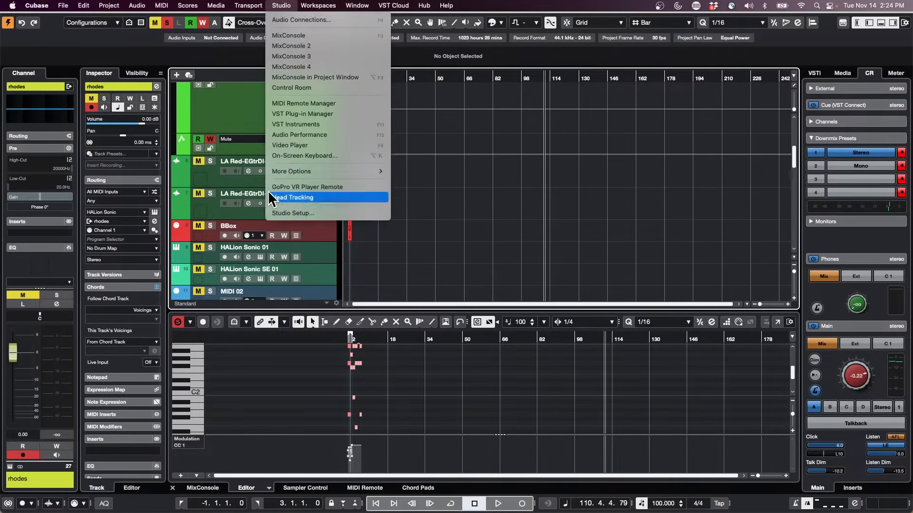
{"action": "mouse_move", "coordinate": [252, 6]}
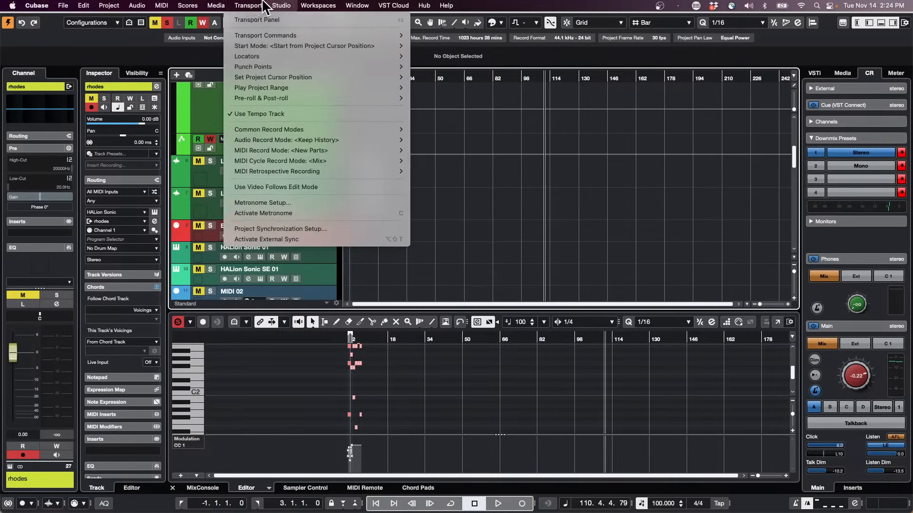
{"action": "left_click", "coordinate": [288, 201]}
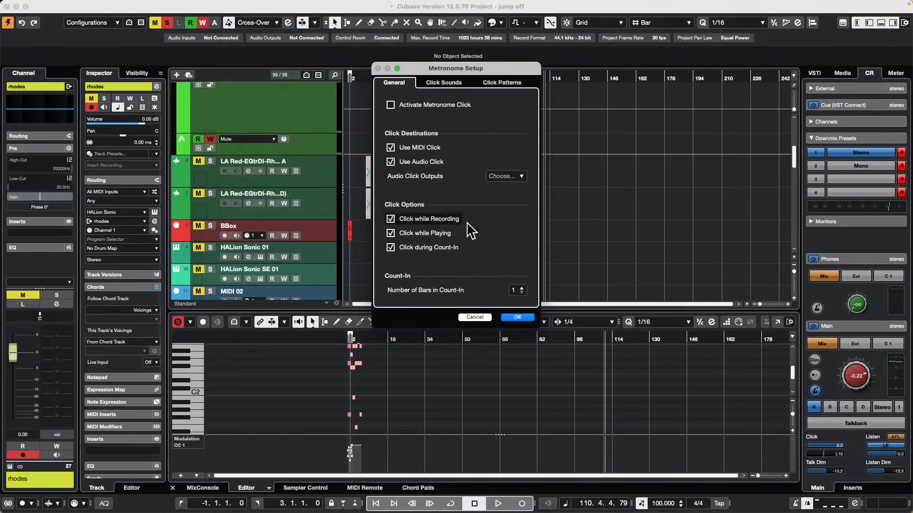
{"action": "left_click", "coordinate": [517, 317]}
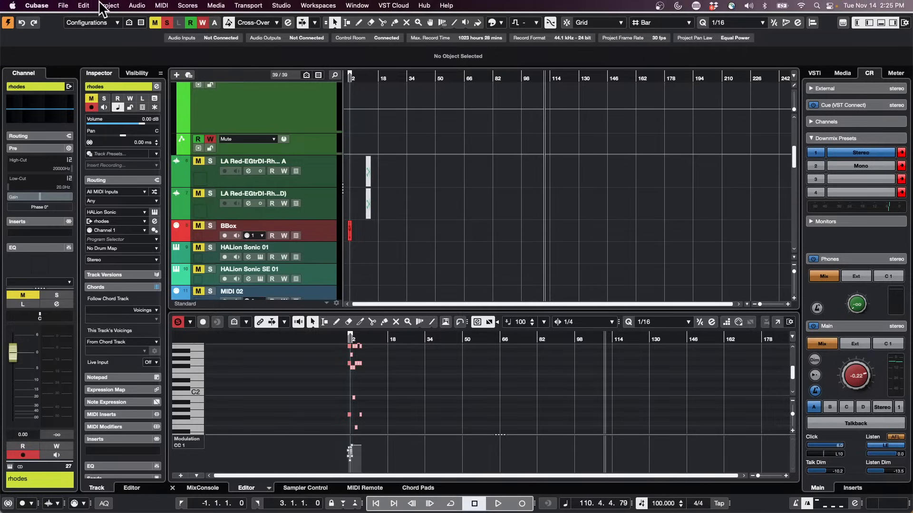
Open the recent project Schubert 5 Iconica Sketch XIII.cpr and activate it.
{"action": "left_click", "coordinate": [67, 6]}
{"action": "mouse_move", "coordinate": [70, 221]}
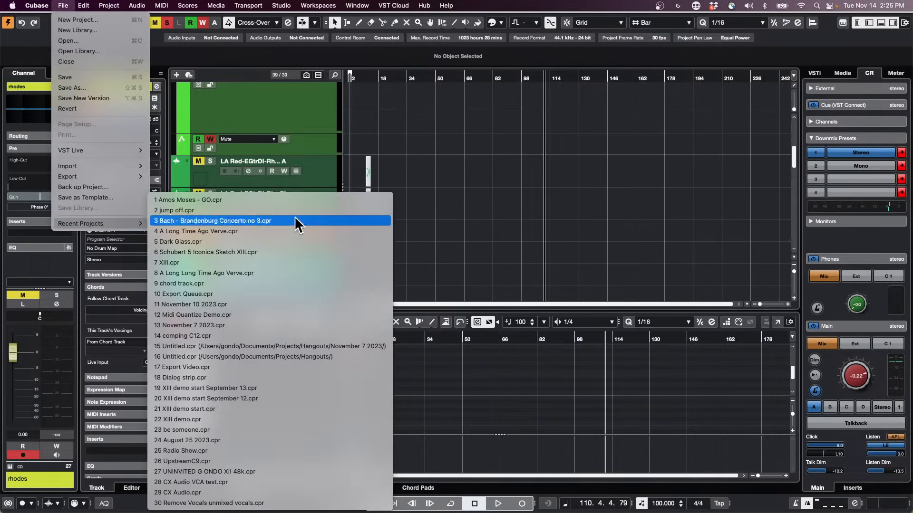
{"action": "left_click", "coordinate": [260, 251]}
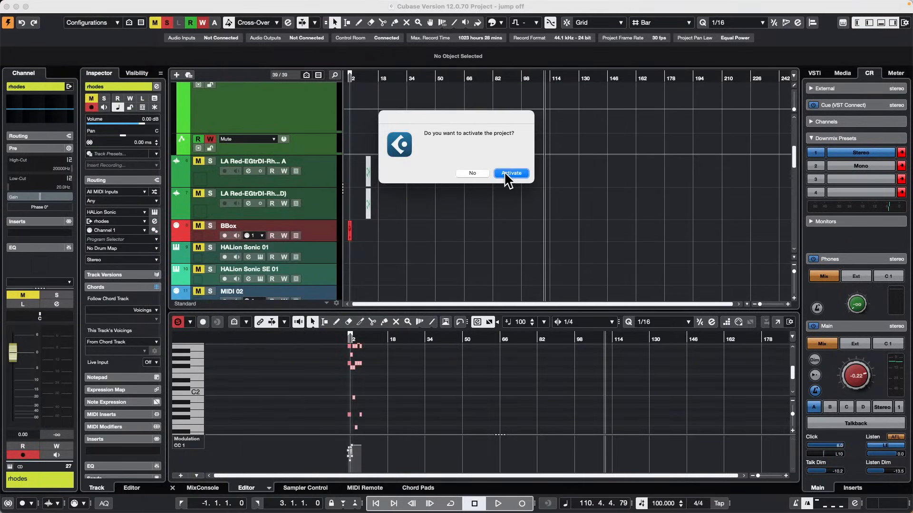
{"action": "left_click", "coordinate": [505, 173]}
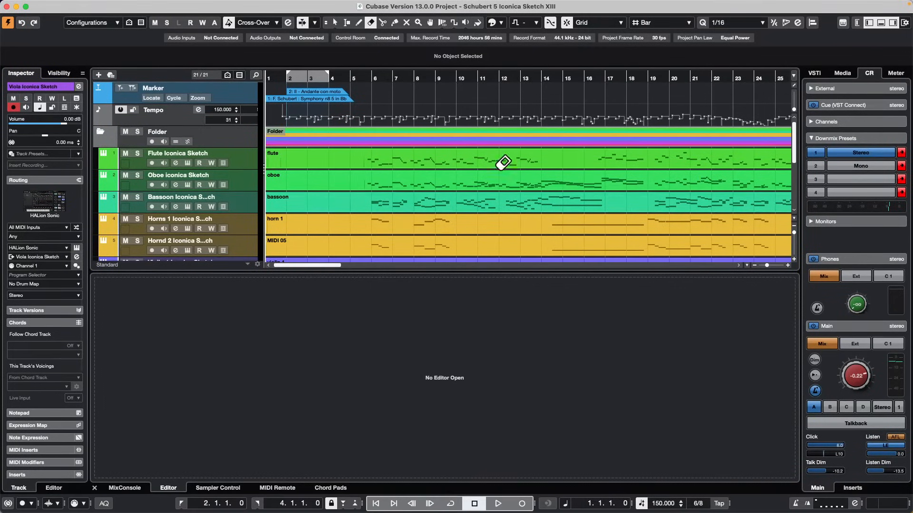
Enlarge the track area to show the whole piece with the project cursor at bar 7, and activate the Object Selection tool.
{"action": "left_click_drag", "start_coordinate": [464, 263], "coordinate": [464, 309]}
{"action": "left_click_drag", "start_coordinate": [383, 78], "coordinate": [386, 34]}
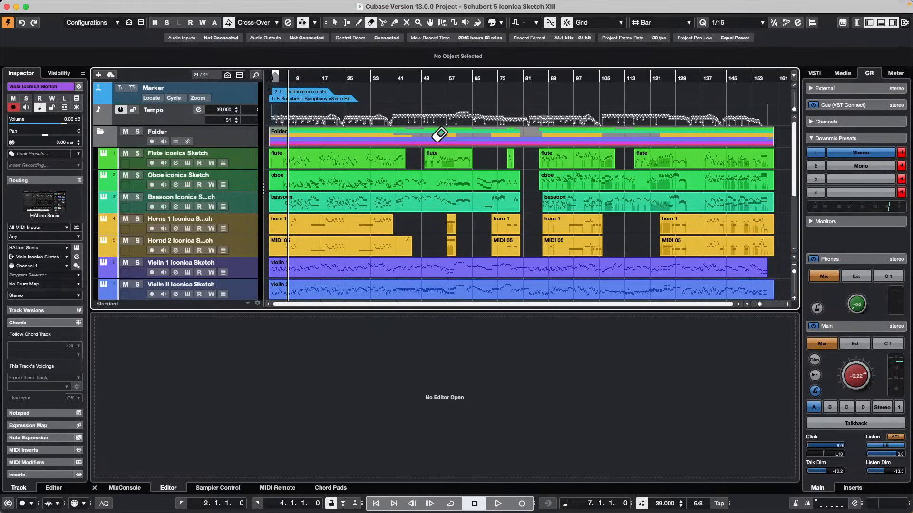
{"action": "right_click", "coordinate": [481, 170]}
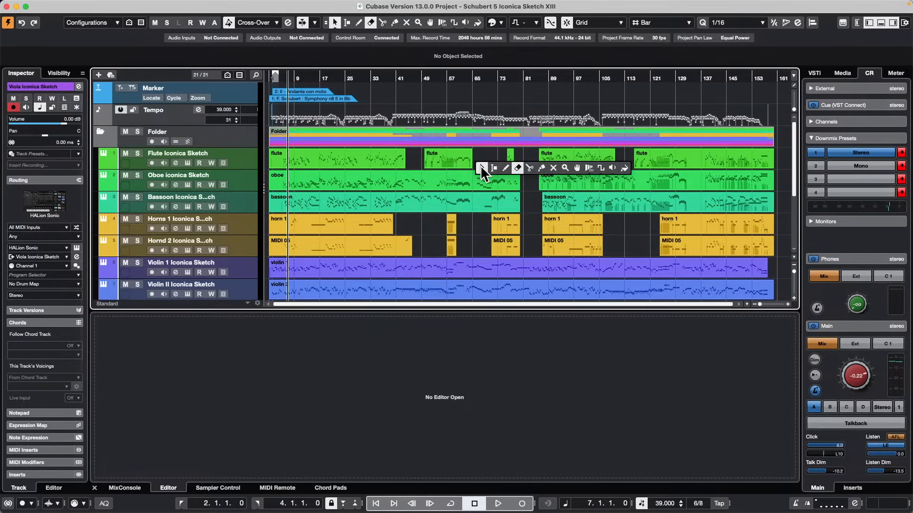
{"action": "left_click", "coordinate": [481, 170]}
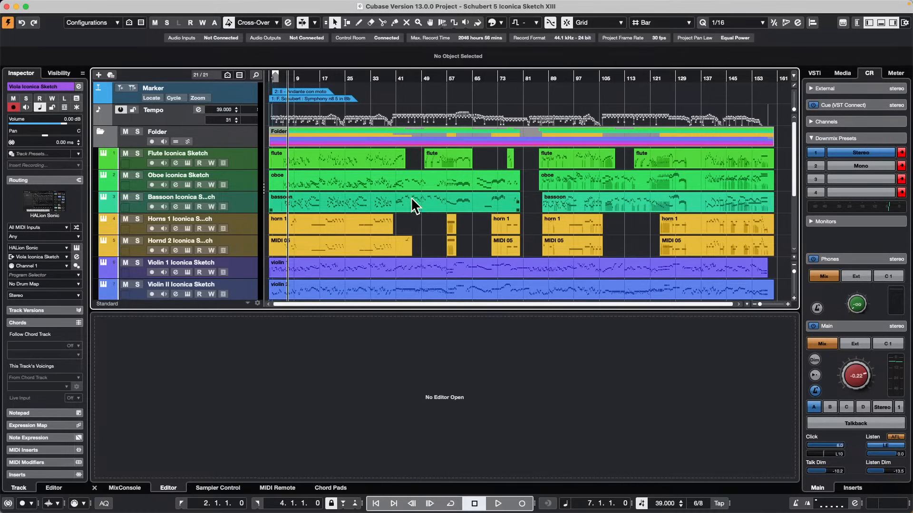
Open the first bassoon part in a separate Key Editor window and show its full length, with the cursor near bar 21.
{"action": "double_click", "coordinate": [389, 195]}
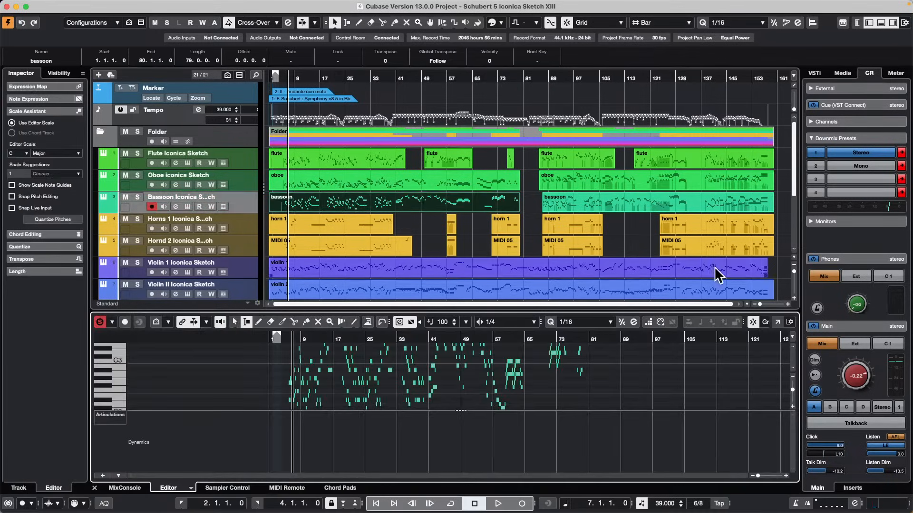
{"action": "left_click", "coordinate": [776, 322]}
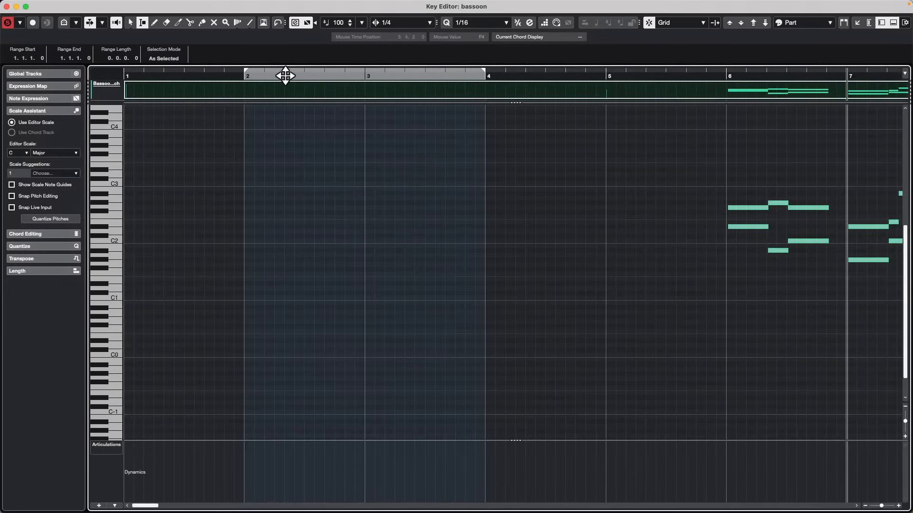
{"action": "left_click_drag", "start_coordinate": [285, 76], "coordinate": [294, 41]}
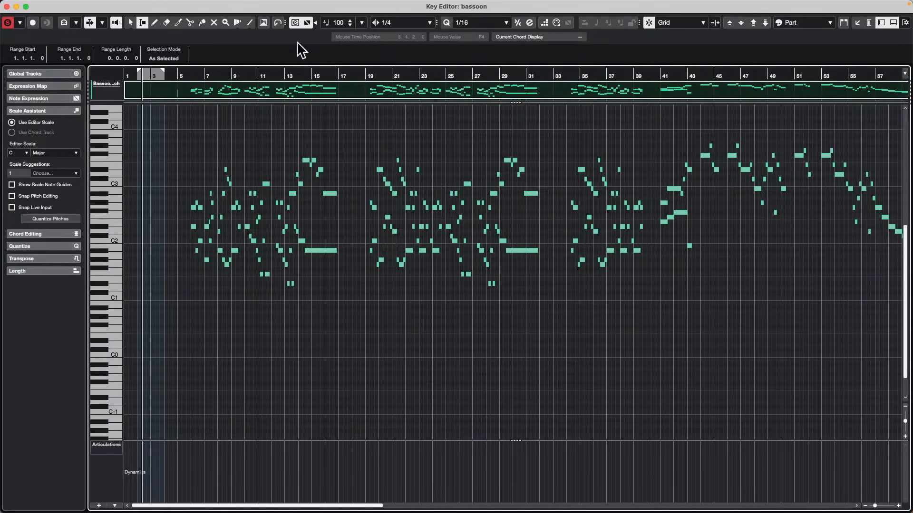
{"action": "left_click", "coordinate": [386, 67]}
{"action": "left_click_drag", "start_coordinate": [386, 66], "coordinate": [386, 56]}
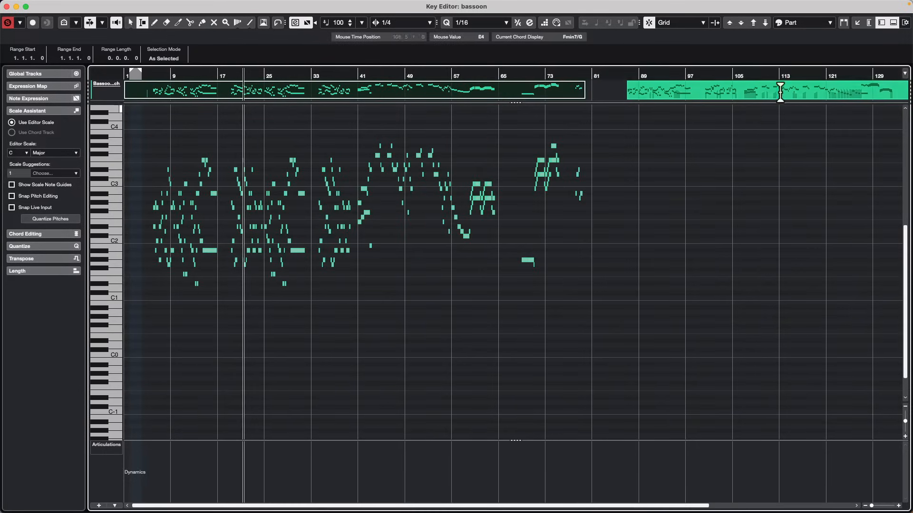
Examine the Key Editor's event colour schemes and its window layout options, including Tracks and Global Tracks.
{"action": "left_click", "coordinate": [826, 25]}
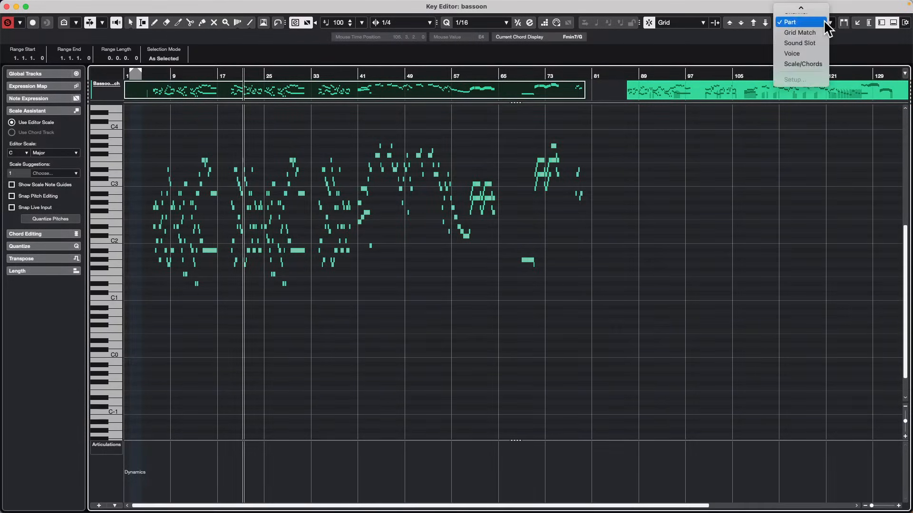
{"action": "left_click", "coordinate": [728, 39]}
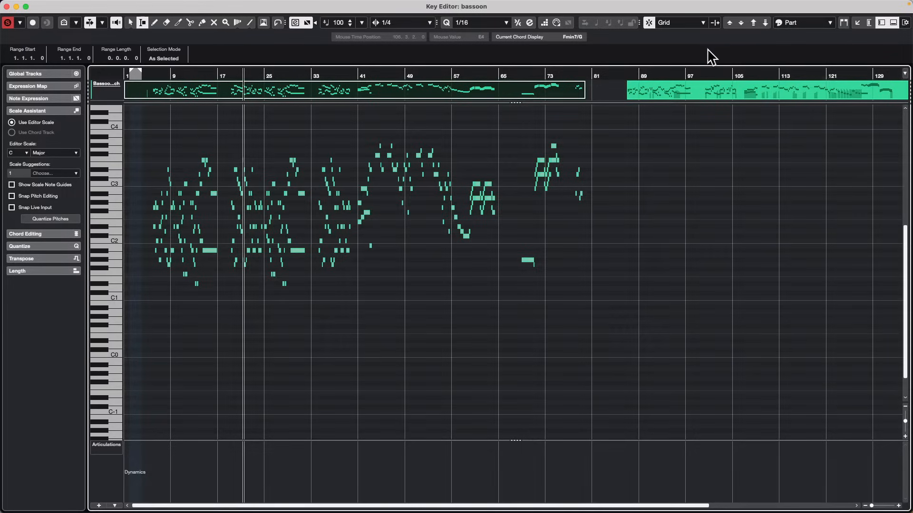
{"action": "left_click", "coordinate": [905, 23]}
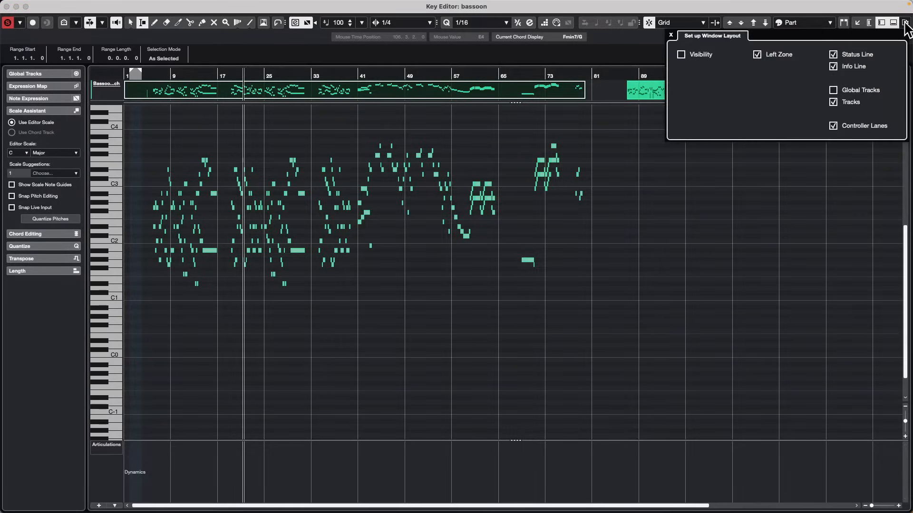
{"action": "left_click", "coordinate": [833, 101]}
{"action": "left_click", "coordinate": [834, 102]}
{"action": "left_click", "coordinate": [797, 187]}
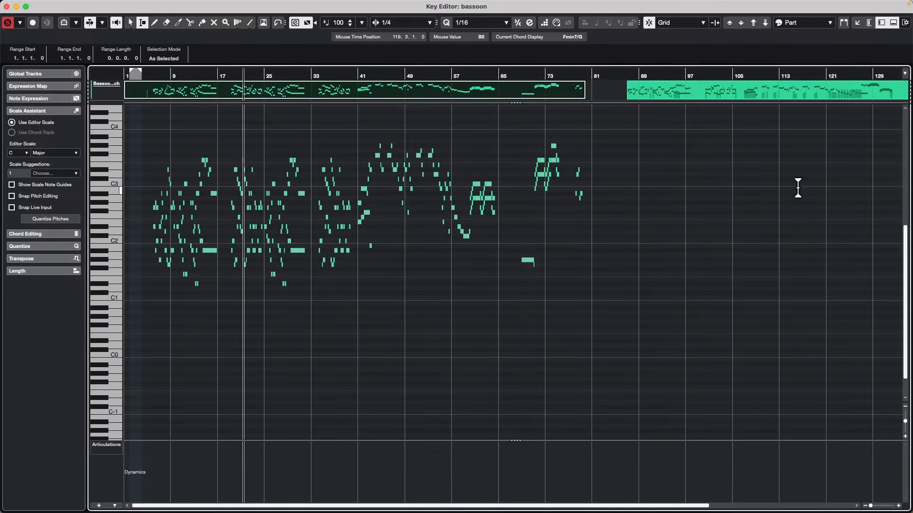
Show the track Visibility list in the Key Editor and extend the view past bar 153, with the cursor near bar 63.
{"action": "left_click", "coordinate": [868, 22]}
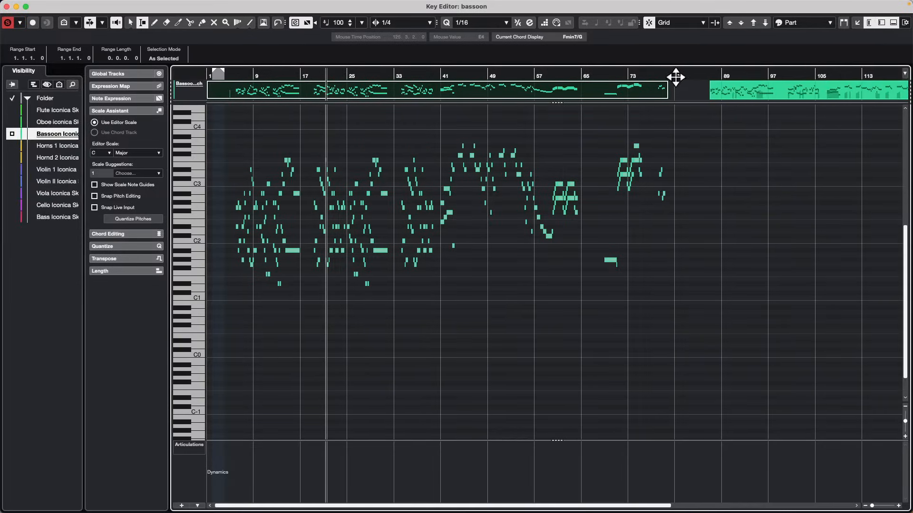
{"action": "left_click", "coordinate": [799, 20]}
{"action": "left_click", "coordinate": [800, 21]}
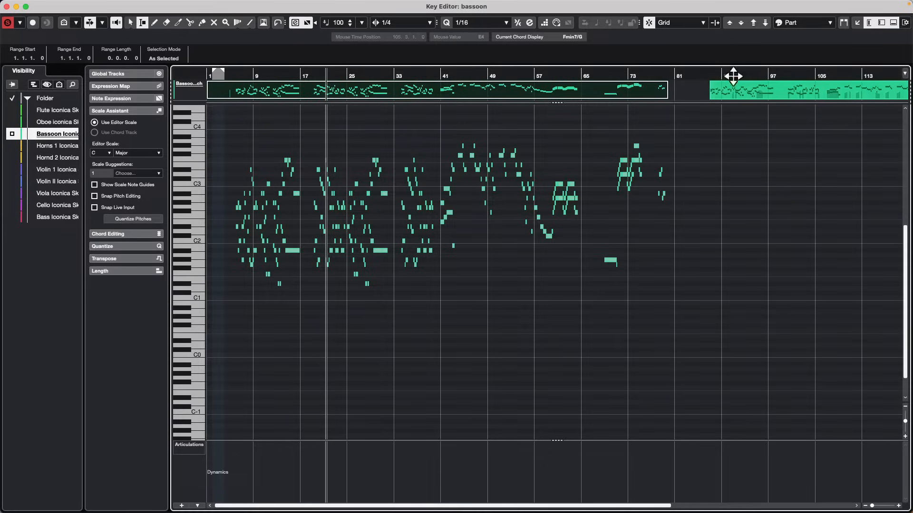
{"action": "left_click", "coordinate": [577, 72]}
{"action": "left_click_drag", "start_coordinate": [578, 72], "coordinate": [577, 49]}
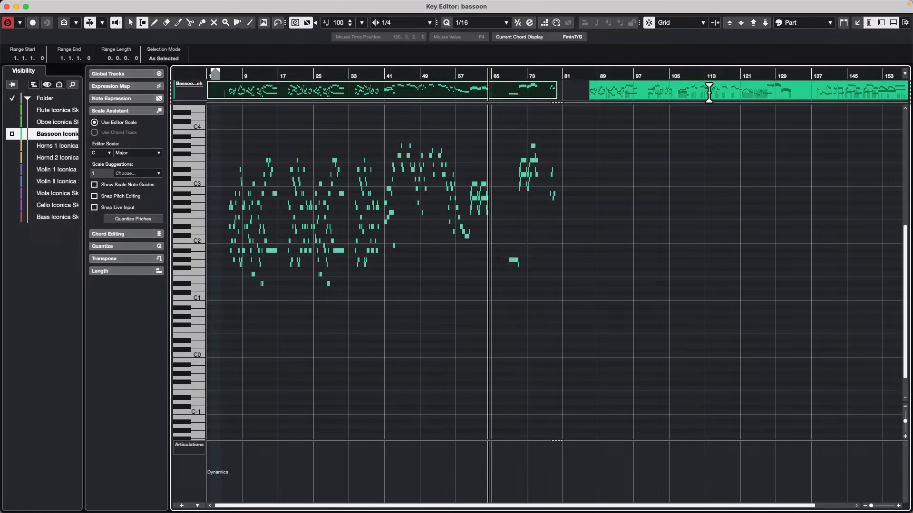
Activate the second bassoon part for editing with the Object Selection tool, and return to the first bassoon part.
{"action": "key", "text": "1"}
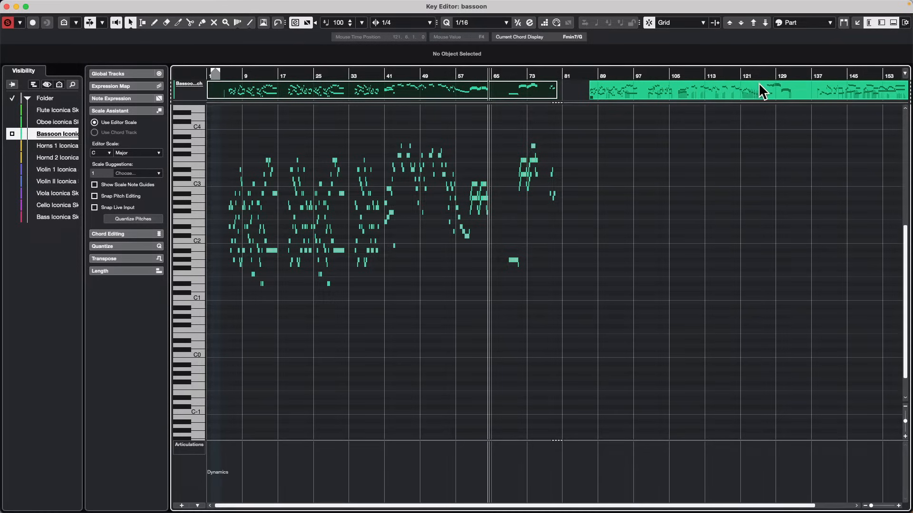
{"action": "left_click", "coordinate": [760, 88]}
{"action": "left_click", "coordinate": [526, 89]}
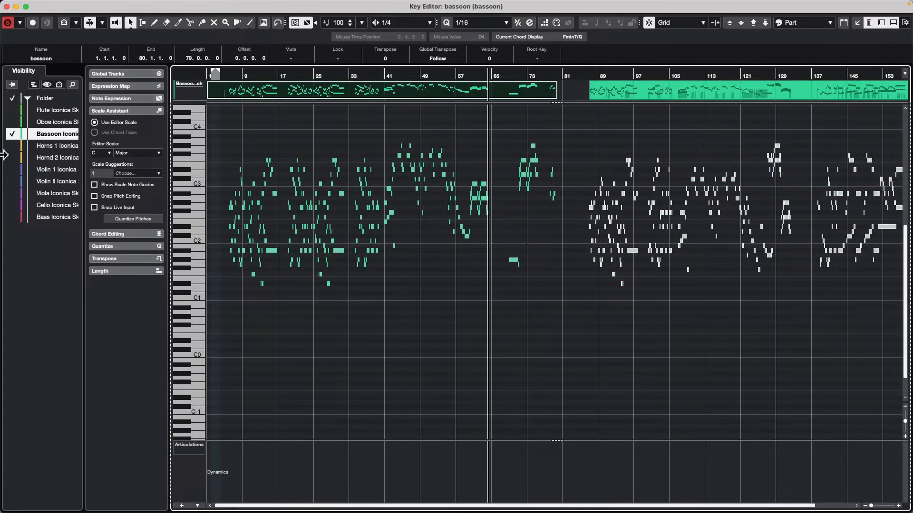
Show the two horn tracks, the oboe and the flute in the Key Editor, and activate the bassoon part starting at bar 87.
{"action": "left_click", "coordinate": [11, 158]}
{"action": "left_click", "coordinate": [11, 146]}
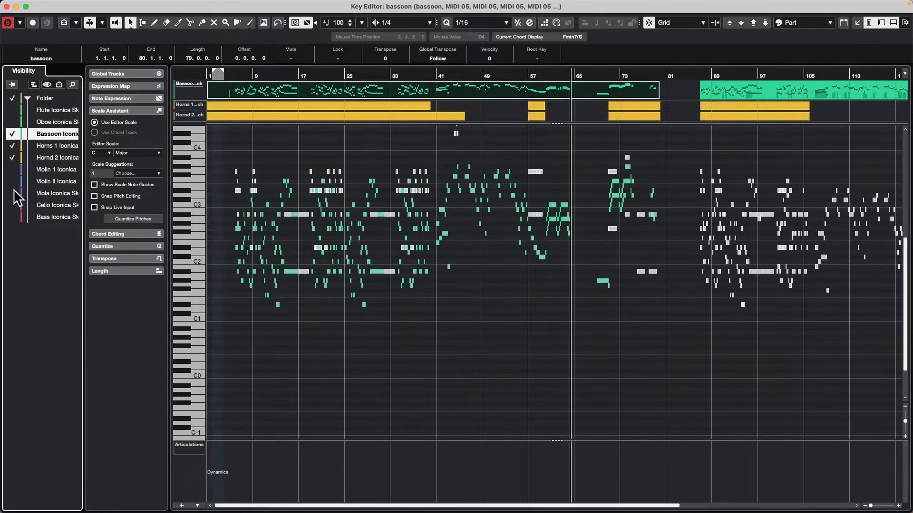
{"action": "left_click", "coordinate": [13, 122]}
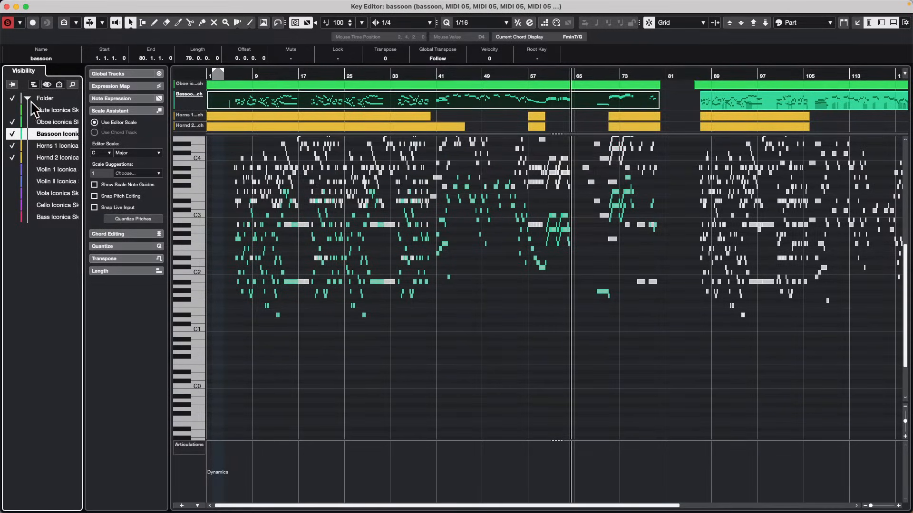
{"action": "left_click", "coordinate": [12, 110]}
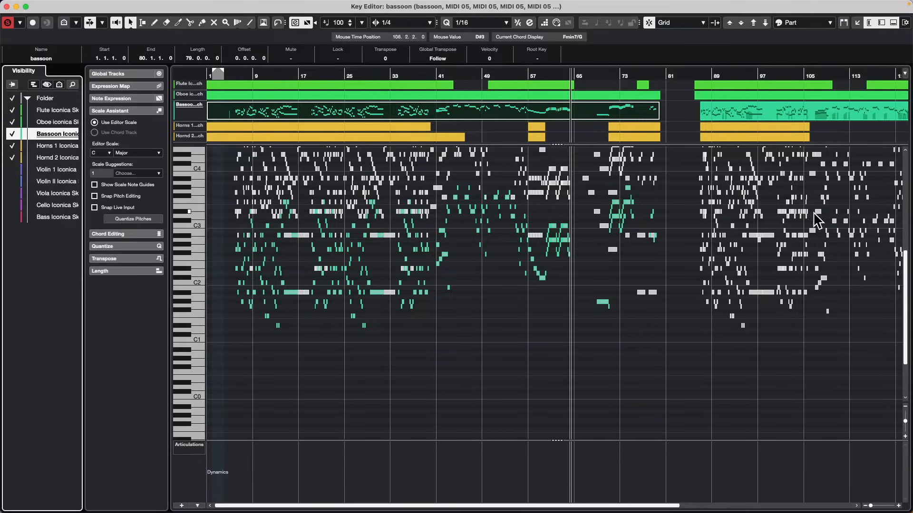
{"action": "left_click", "coordinate": [769, 111]}
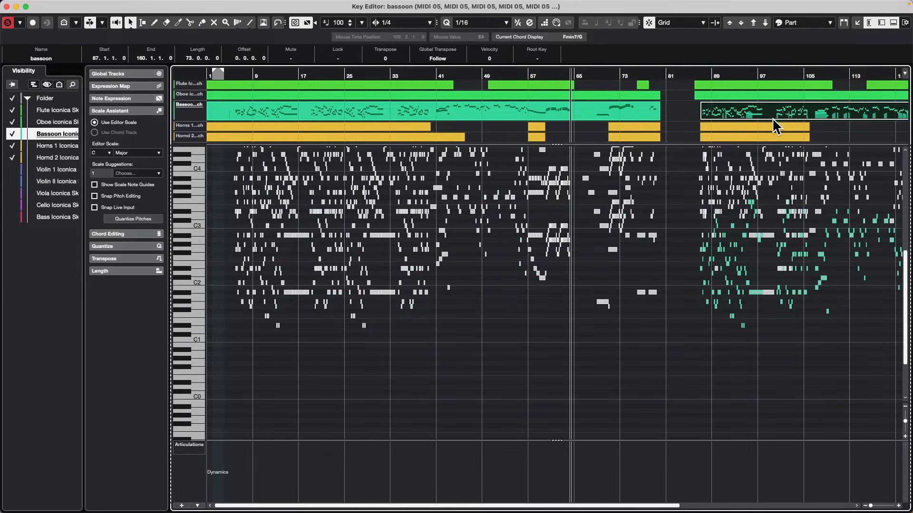
Show only the bassoon track from its first part, add all its parts, and show every track in the folder.
{"action": "double_click", "coordinate": [404, 111]}
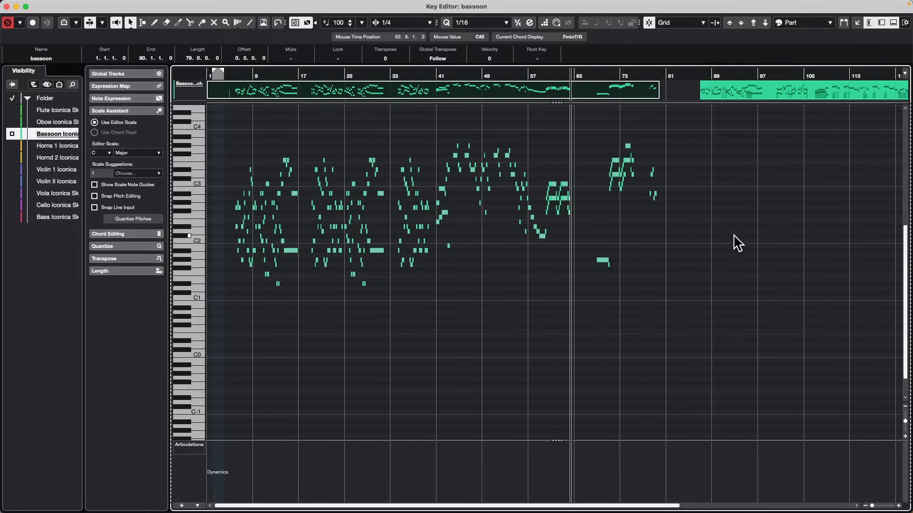
{"action": "left_click", "coordinate": [13, 134]}
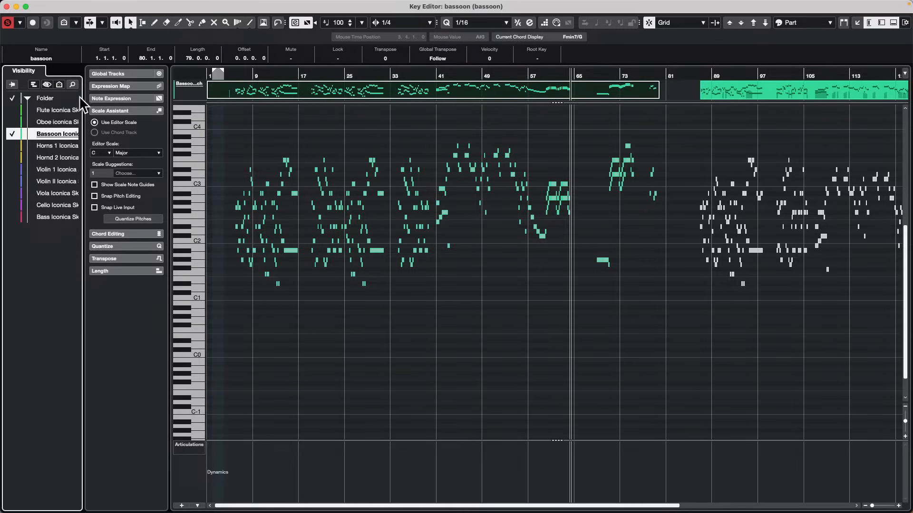
{"action": "left_click", "coordinate": [13, 99]}
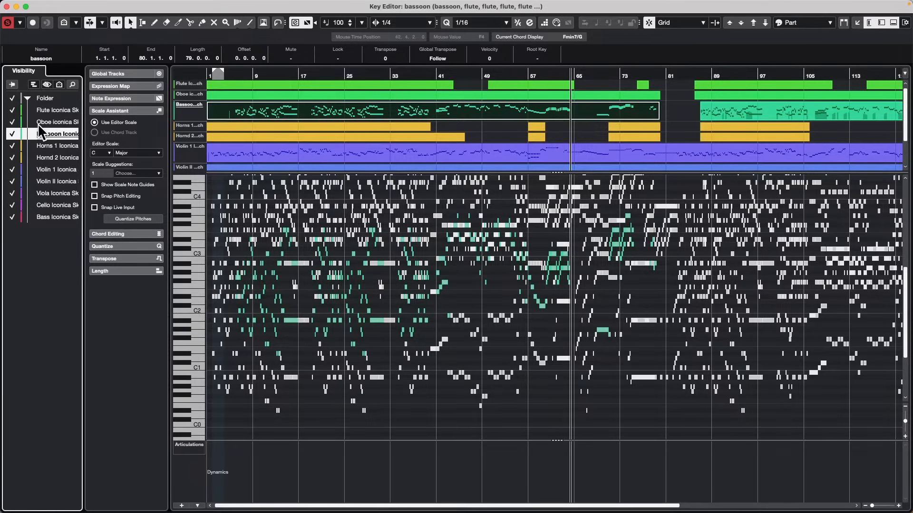
Show only the oboe track in the Key Editor, and add the Violin 1, Violin II, viola and cello tracks.
{"action": "left_click", "coordinate": [94, 122]}
{"action": "left_click", "coordinate": [45, 119]}
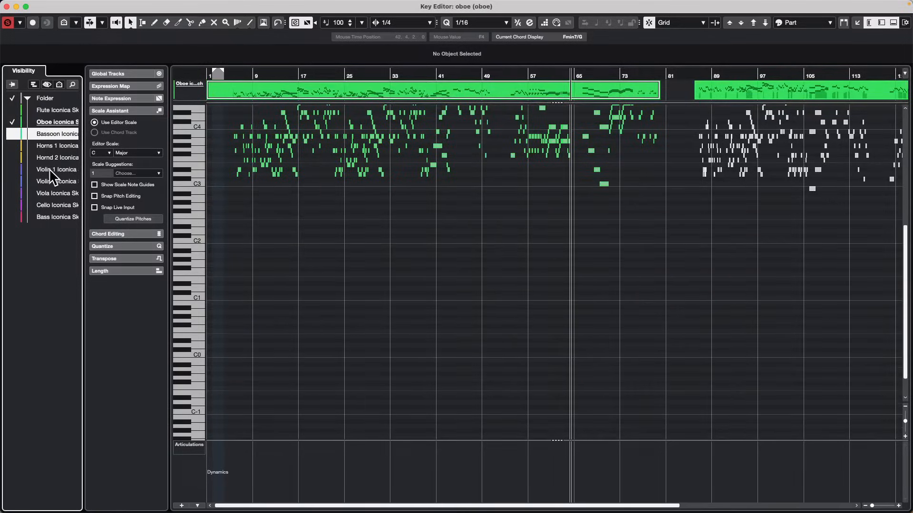
{"action": "left_click", "coordinate": [11, 170]}
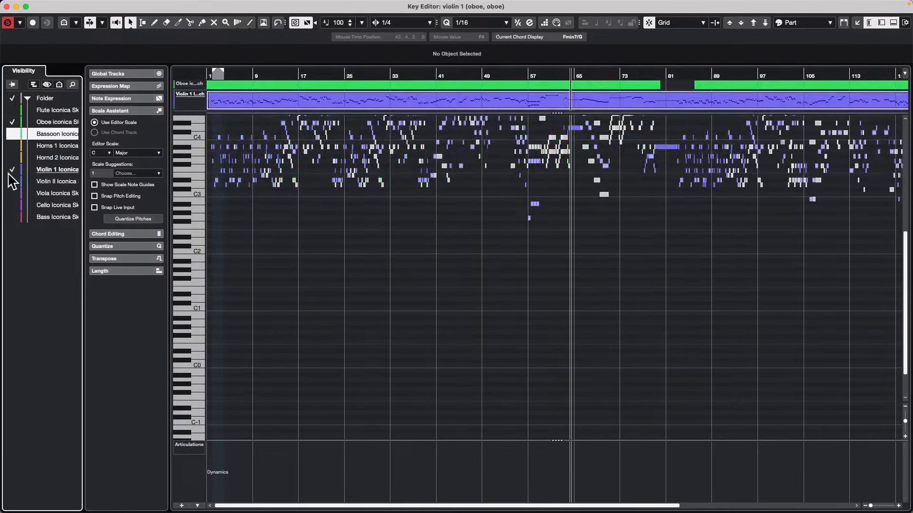
{"action": "left_click", "coordinate": [12, 182]}
{"action": "left_click", "coordinate": [13, 193]}
{"action": "left_click", "coordinate": [12, 205]}
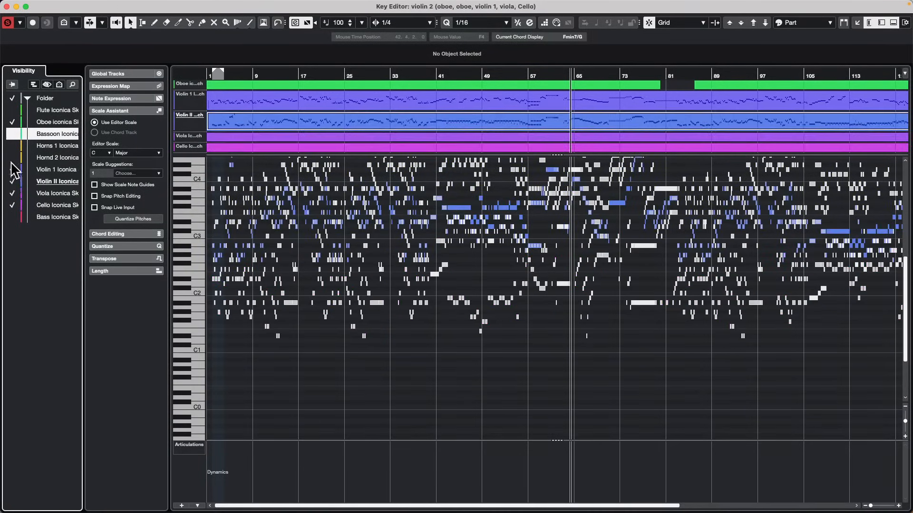
Add the bassoon track and both horn tracks to the Key Editor, and hide the horns and both violins with the cello active.
{"action": "left_click", "coordinate": [12, 157]}
{"action": "left_click", "coordinate": [12, 134]}
{"action": "left_click", "coordinate": [12, 145]}
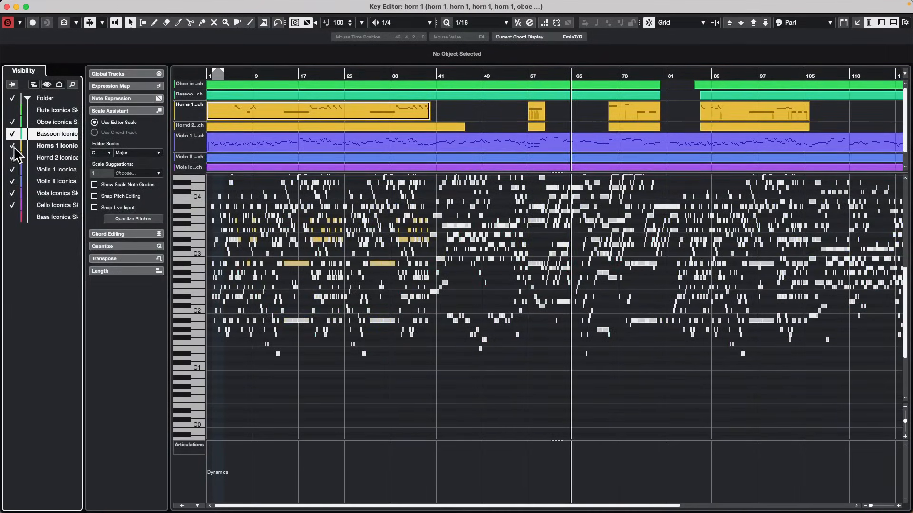
{"action": "left_click", "coordinate": [12, 145]}
{"action": "left_click", "coordinate": [12, 157]}
{"action": "left_click", "coordinate": [12, 169]}
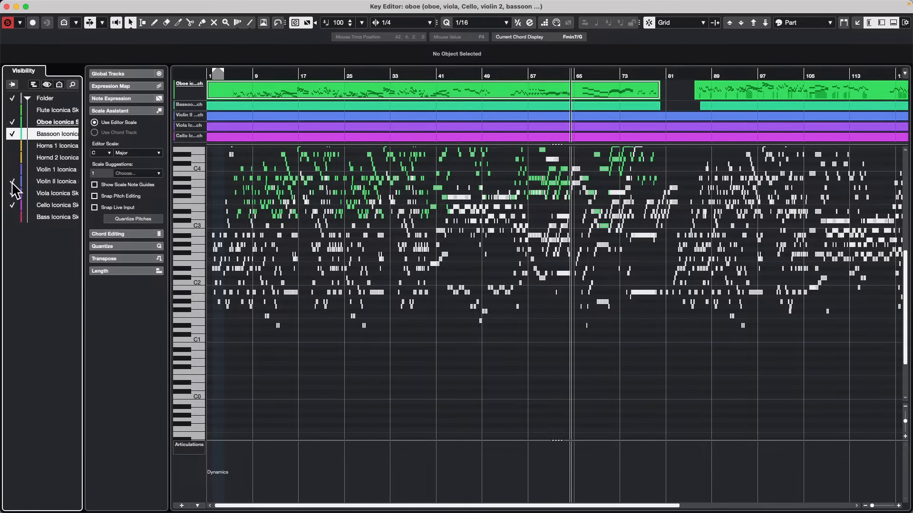
{"action": "left_click", "coordinate": [12, 182]}
{"action": "left_click", "coordinate": [14, 205]}
{"action": "left_click", "coordinate": [14, 205]}
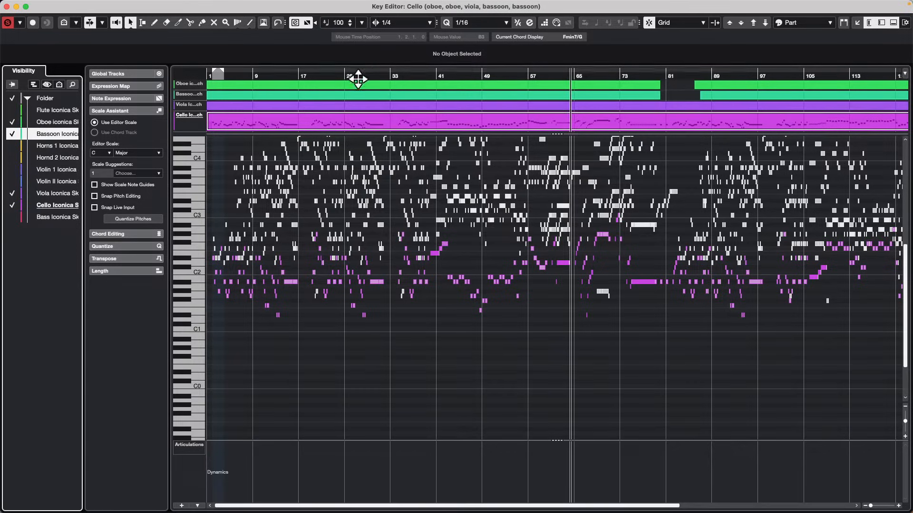
Zoom the Key Editor out to about bar 161 with the cursor near bar 24, and choose the Split tool.
{"action": "left_click_drag", "start_coordinate": [341, 73], "coordinate": [344, 51]}
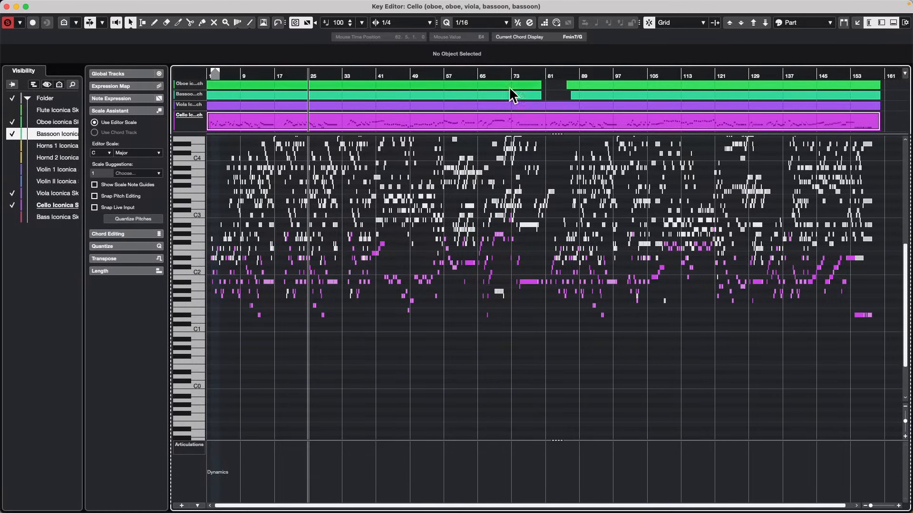
{"action": "right_click", "coordinate": [460, 84]}
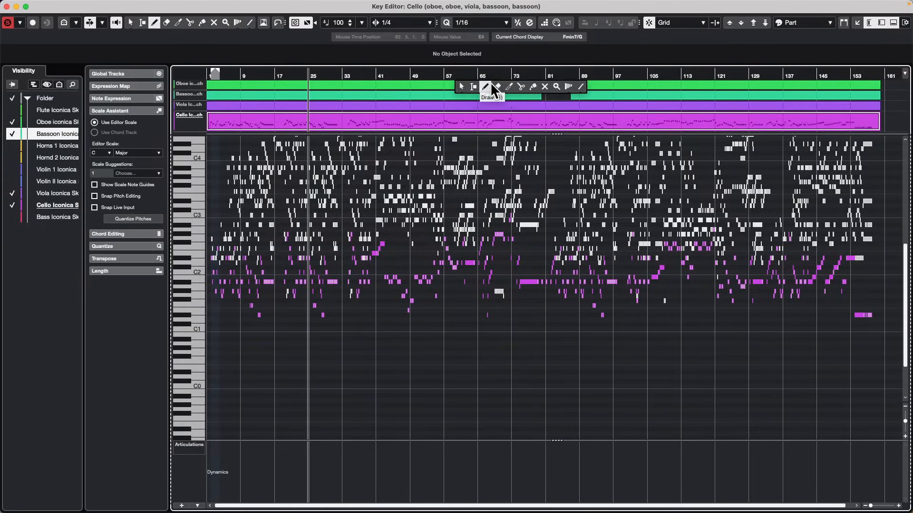
{"action": "left_click", "coordinate": [520, 86]}
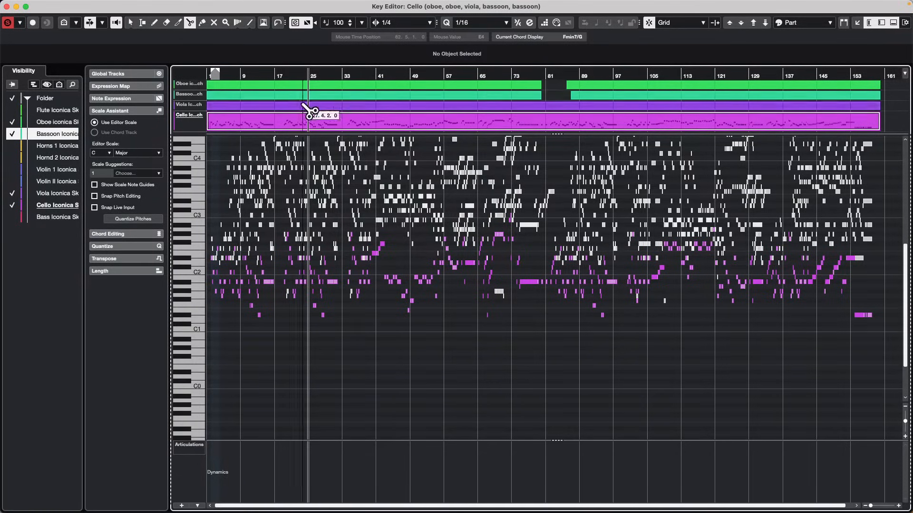
Show only the flute track in the Key Editor.
{"action": "left_click", "coordinate": [54, 110]}
{"action": "left_click", "coordinate": [54, 110]}
{"action": "double_click", "coordinate": [55, 110]}
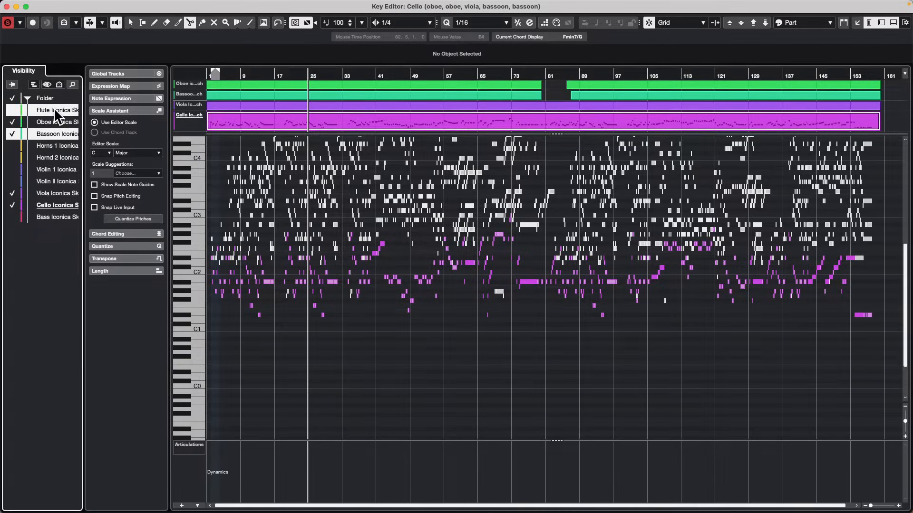
{"action": "scroll", "coordinate": [399, 173], "scroll_direction": "up", "scroll_amount": 5}
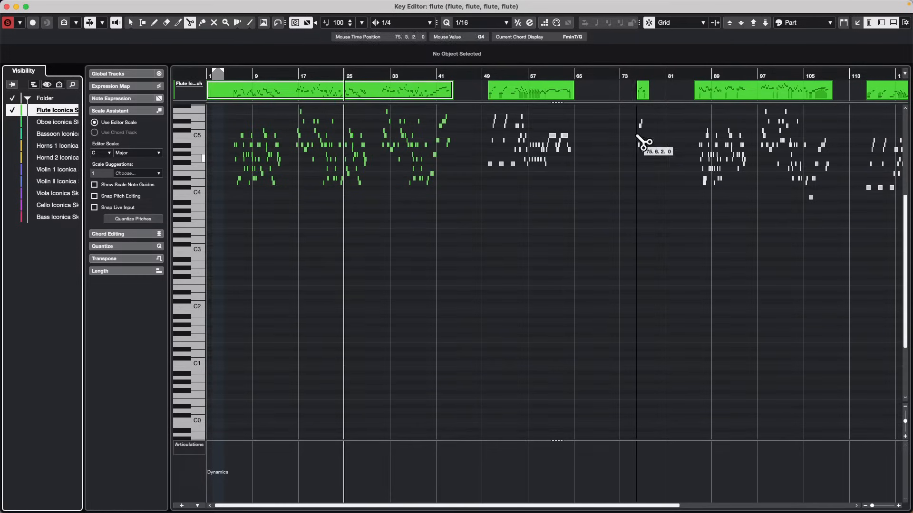
Copy the short flute part at bar 76 to bars 69 and 81 with the Object Selection tool.
{"action": "left_click", "coordinate": [637, 78]}
{"action": "key", "text": "h"}
{"action": "key", "text": "h"}
{"action": "key", "text": "h"}
{"action": "key", "text": "h"}
{"action": "key", "text": "h"}
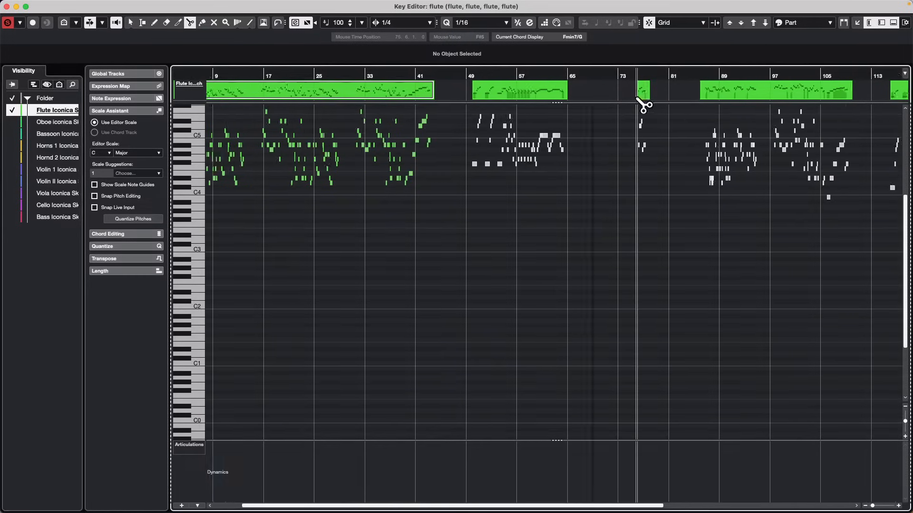
{"action": "right_click", "coordinate": [669, 101]}
{"action": "left_click", "coordinate": [671, 106]}
{"action": "left_click", "coordinate": [648, 91]}
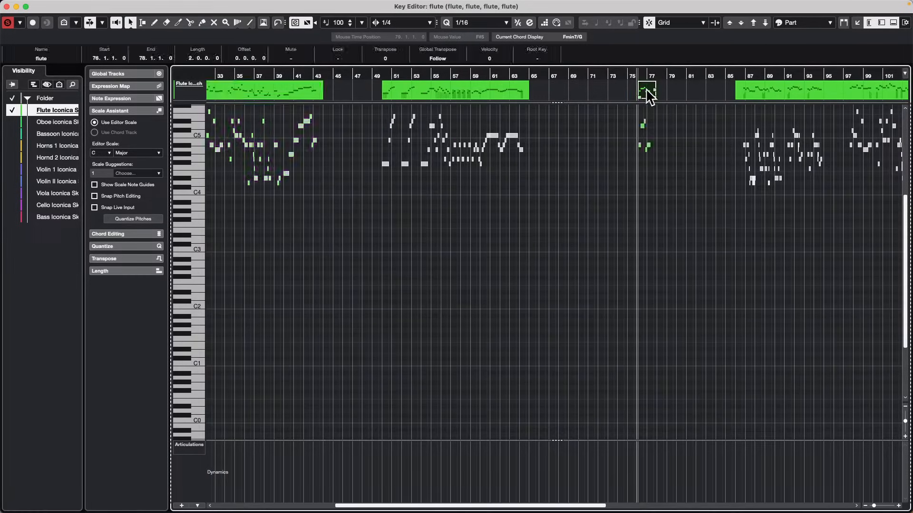
{"action": "left_click_drag", "start_coordinate": [649, 95], "coordinate": [697, 91]}
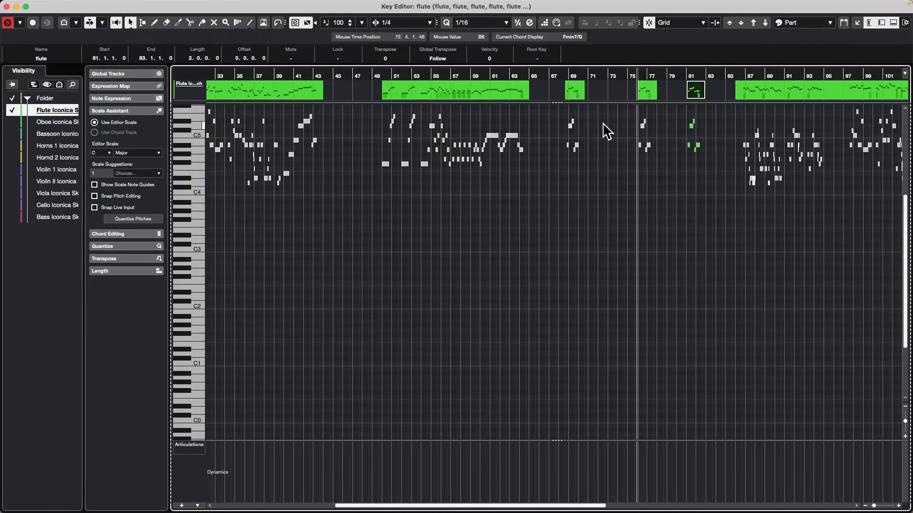
Undo both copies of the short flute part and close the Key Editor window.
{"action": "key", "text": "super+z"}
{"action": "key", "text": "super+z"}
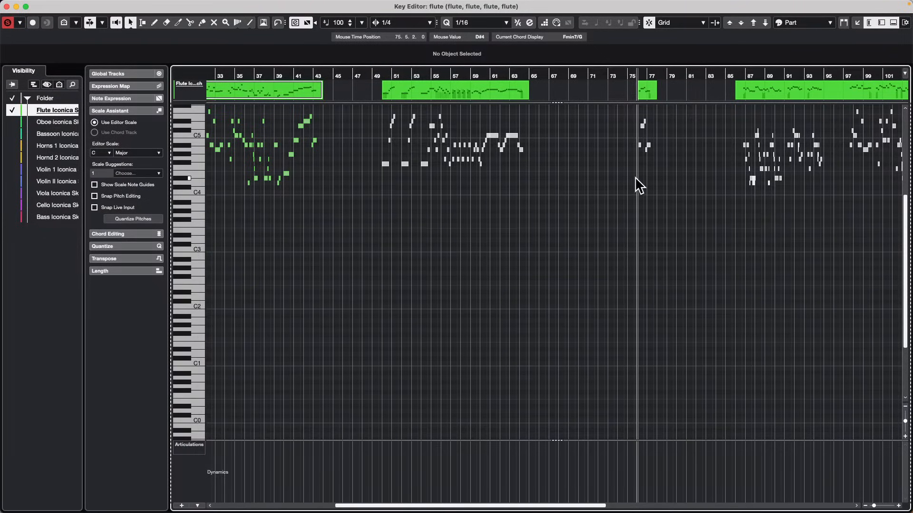
{"action": "left_click", "coordinate": [6, 7]}
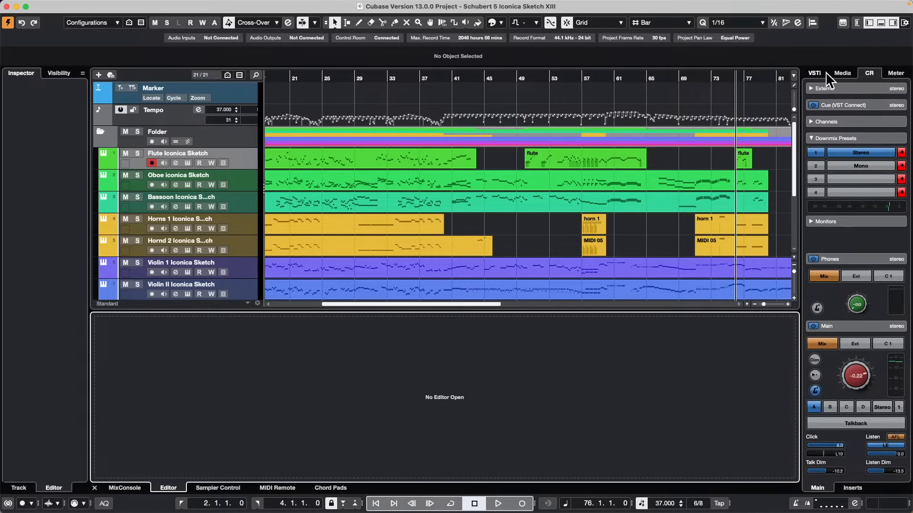
Examine the sound libraries available for HALion 7 among the VST instruments in the project window's media browser.
{"action": "left_click", "coordinate": [850, 76]}
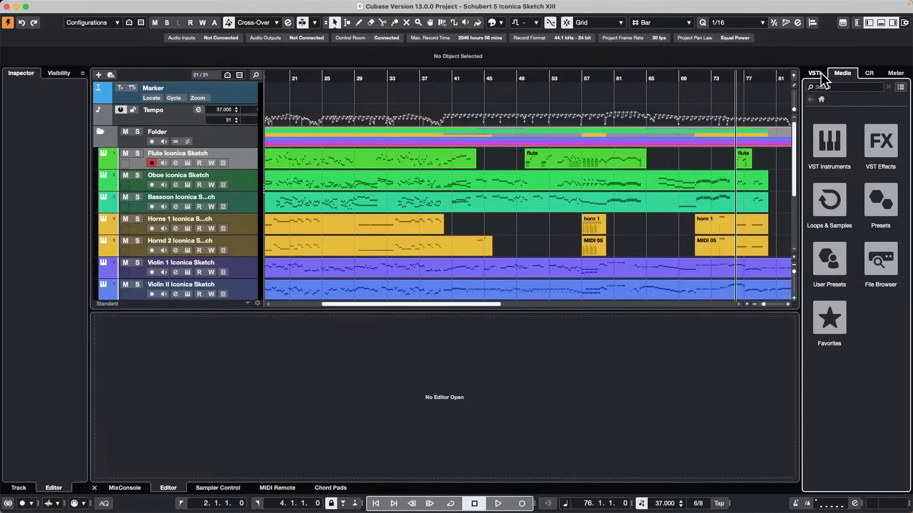
{"action": "left_click", "coordinate": [816, 75]}
{"action": "left_click", "coordinate": [839, 73]}
{"action": "left_click", "coordinate": [831, 141]}
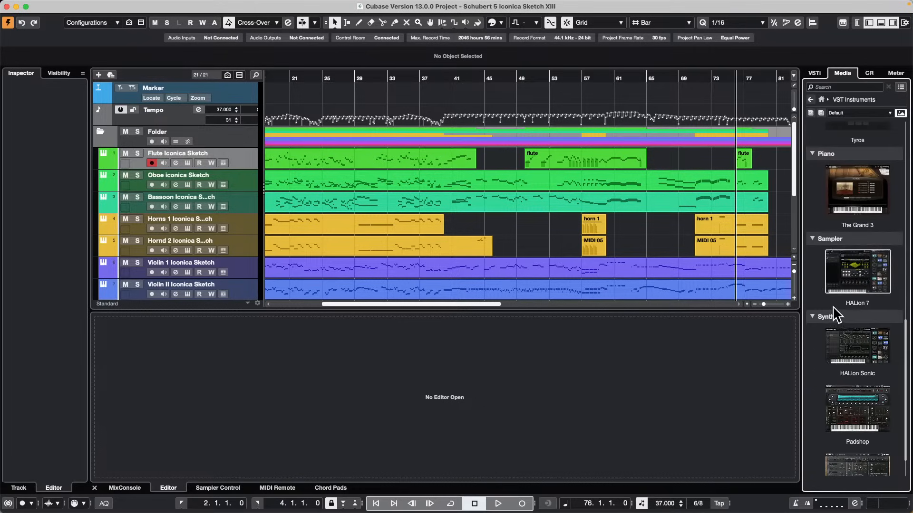
{"action": "left_click", "coordinate": [864, 280]}
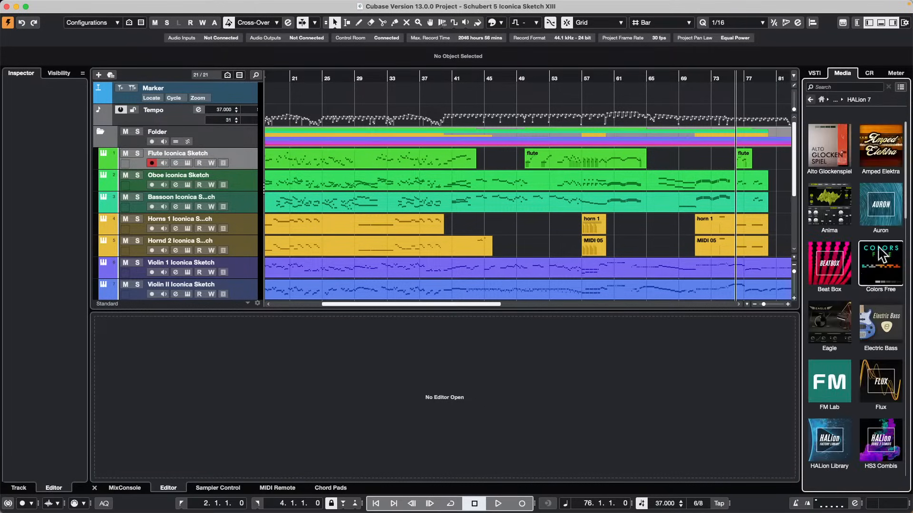
{"action": "scroll", "coordinate": [806, 335], "scroll_direction": "down", "scroll_amount": 3}
{"action": "scroll", "coordinate": [847, 363], "scroll_direction": "down", "scroll_amount": 15}
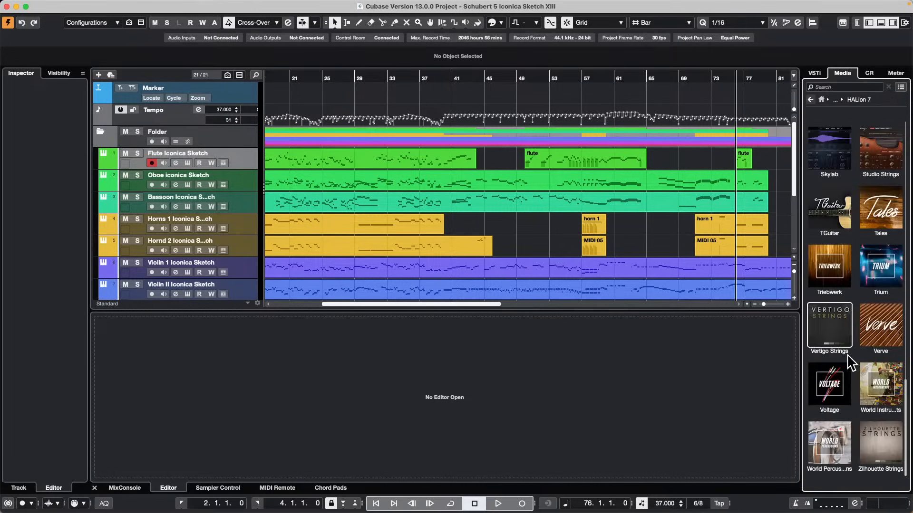
{"action": "scroll", "coordinate": [848, 350], "scroll_direction": "up", "scroll_amount": 15}
{"action": "scroll", "coordinate": [848, 348], "scroll_direction": "up", "scroll_amount": 3}
{"action": "scroll", "coordinate": [849, 343], "scroll_direction": "down", "scroll_amount": 15}
{"action": "scroll", "coordinate": [850, 344], "scroll_direction": "up", "scroll_amount": 12}
{"action": "scroll", "coordinate": [849, 333], "scroll_direction": "up", "scroll_amount": 5}
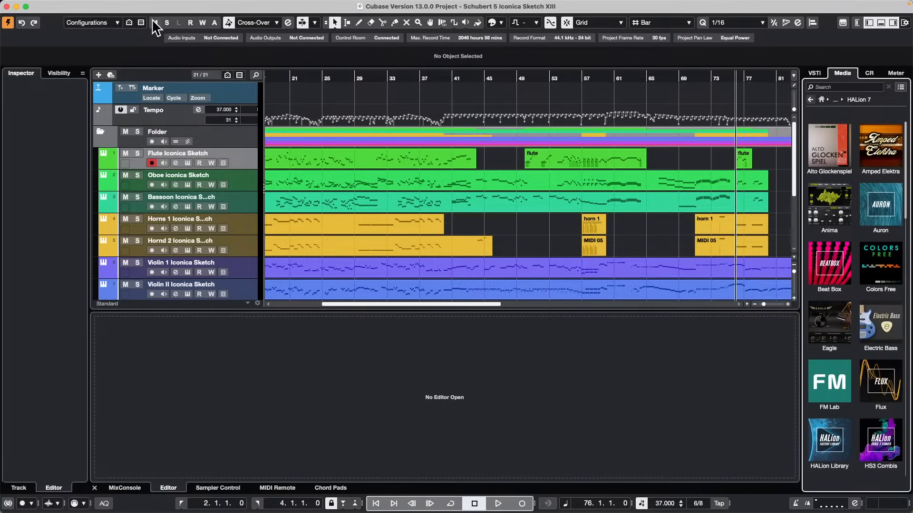
Open MediaBay, list the VST Sound folders, and view the contents and options of the Acoustic Agent SE folder.
{"action": "left_click", "coordinate": [256, 6]}
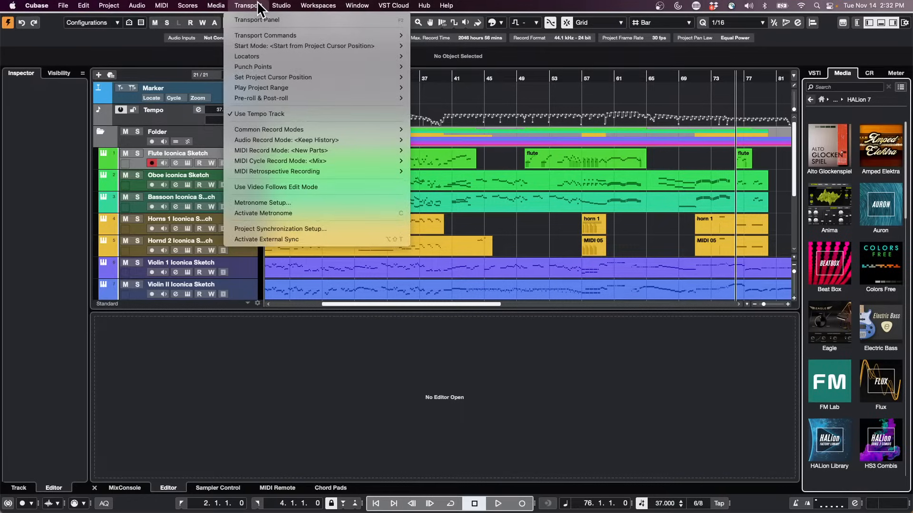
{"action": "mouse_move", "coordinate": [215, 9]}
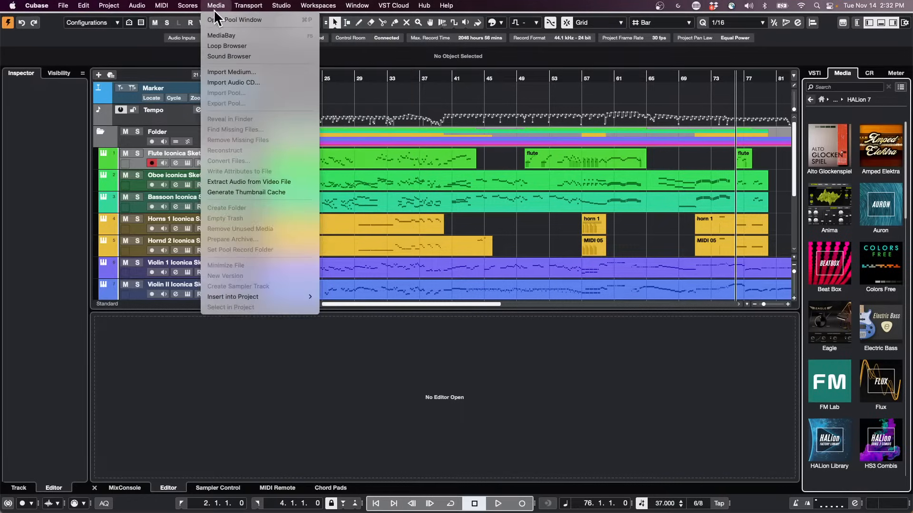
{"action": "left_click", "coordinate": [244, 33]}
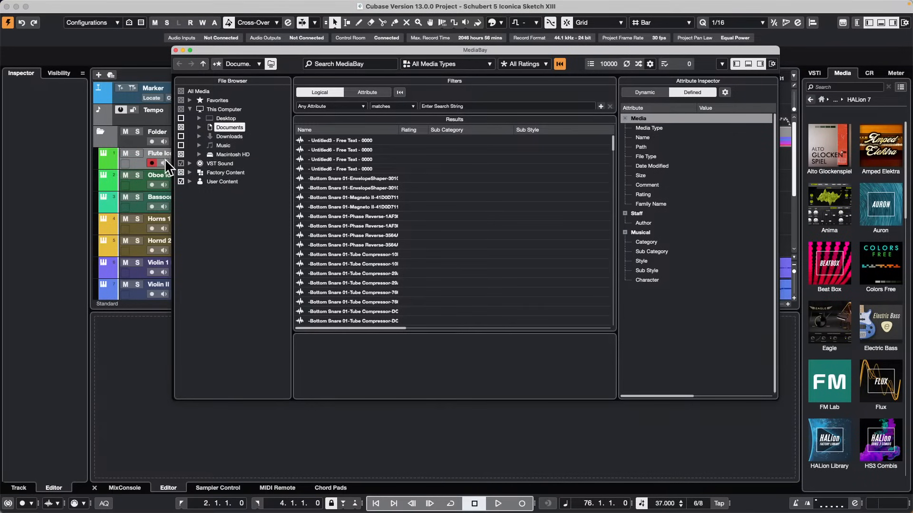
{"action": "left_click", "coordinate": [190, 163]}
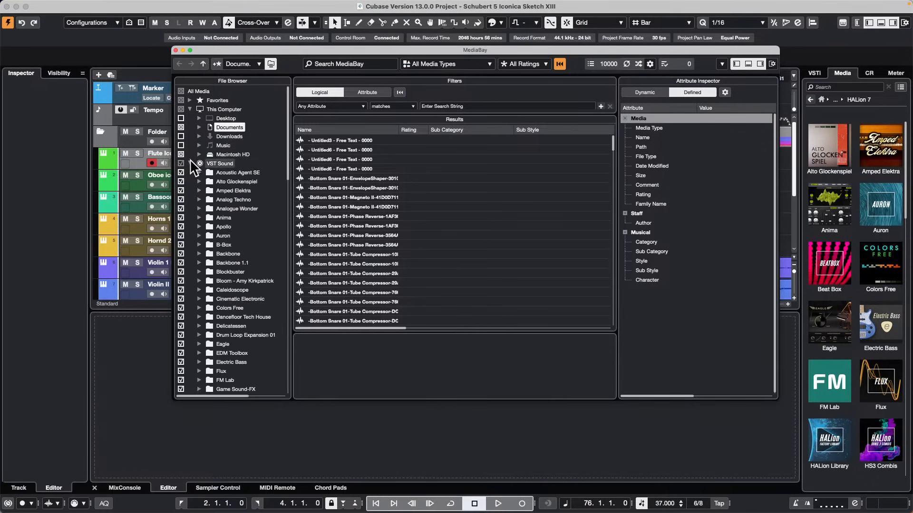
{"action": "left_click", "coordinate": [222, 172]}
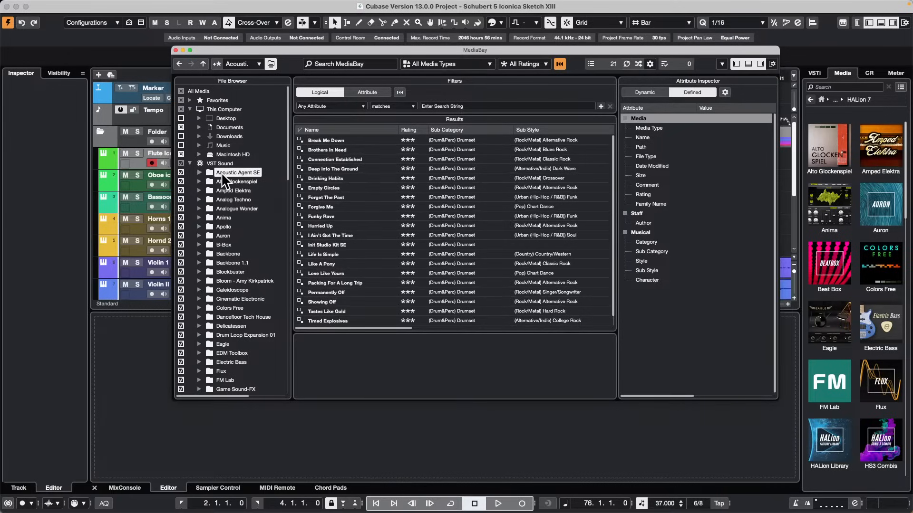
{"action": "right_click", "coordinate": [221, 172]}
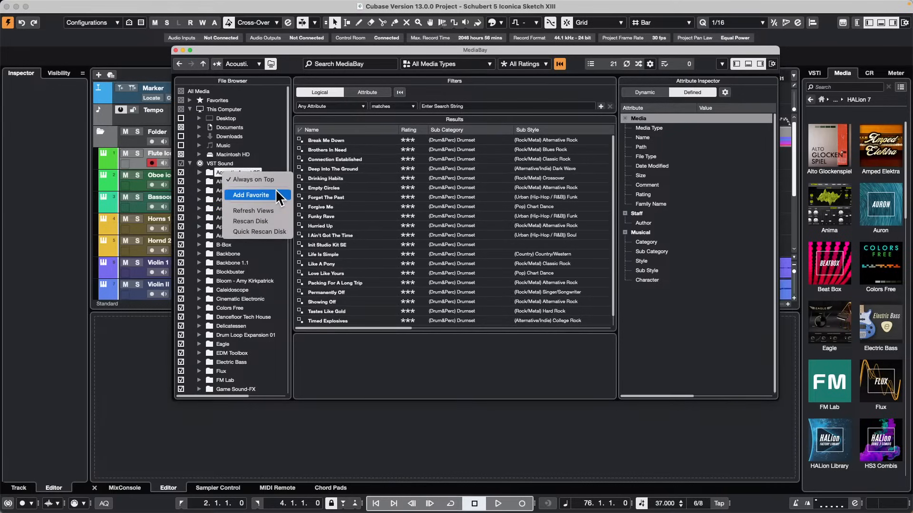
{"action": "left_click", "coordinate": [252, 331]}
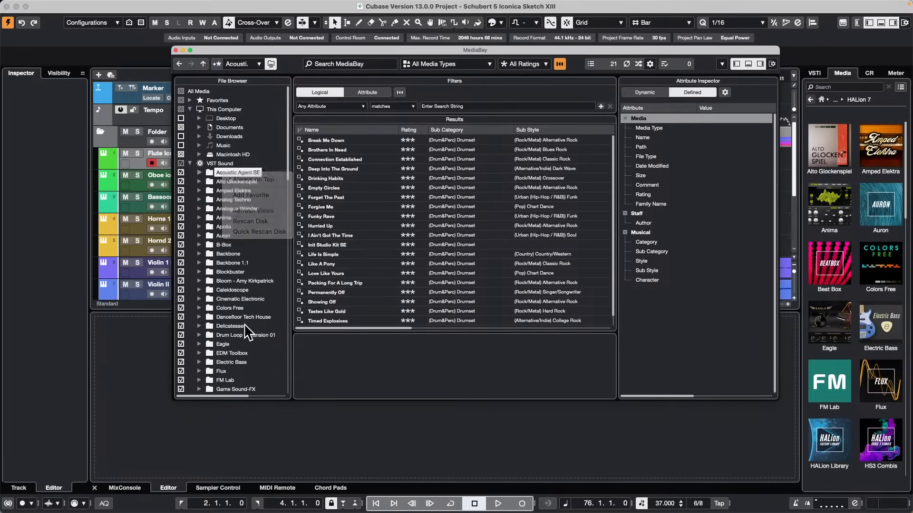
Run a full disk rescan of the Iconica Sketch folder under VST Sound in MediaBay.
{"action": "scroll", "coordinate": [263, 313], "scroll_direction": "down", "scroll_amount": 1}
{"action": "scroll", "coordinate": [259, 305], "scroll_direction": "down", "scroll_amount": 6}
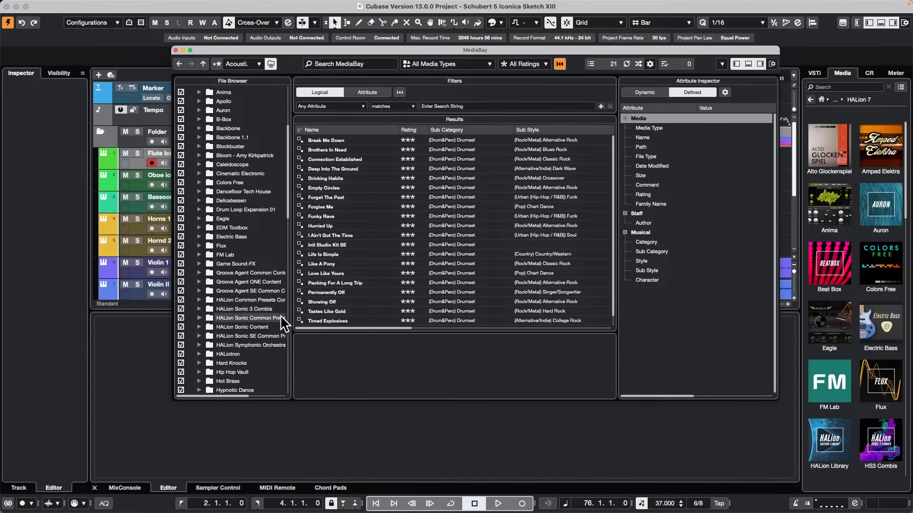
{"action": "scroll", "coordinate": [241, 316], "scroll_direction": "down", "scroll_amount": 3}
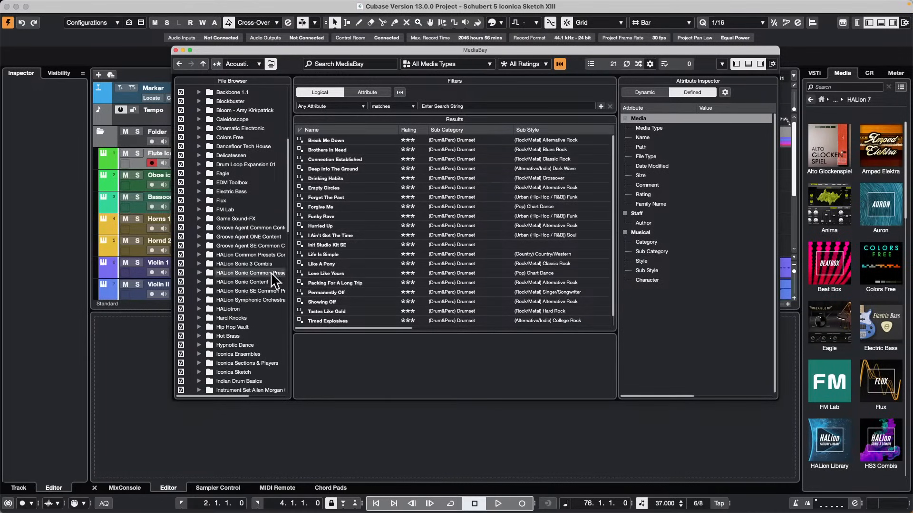
{"action": "left_click", "coordinate": [241, 371]}
{"action": "right_click", "coordinate": [242, 371]}
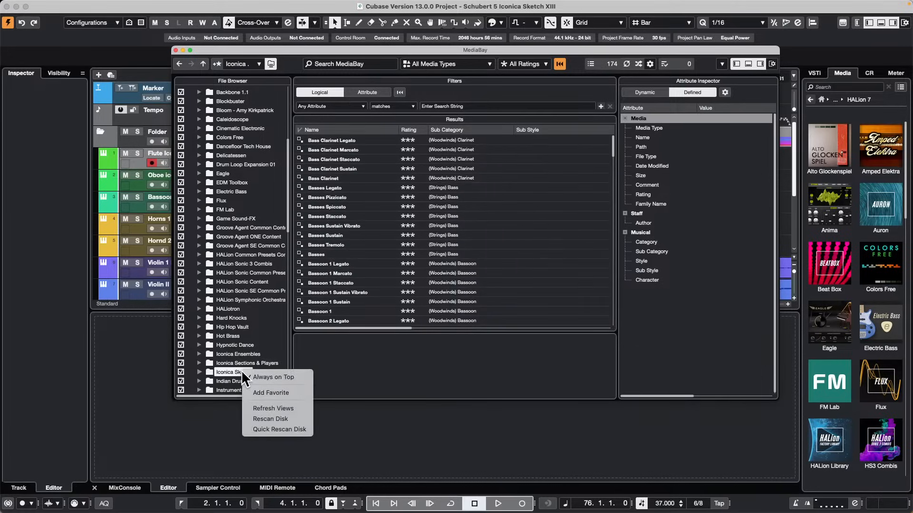
{"action": "left_click", "coordinate": [286, 418]}
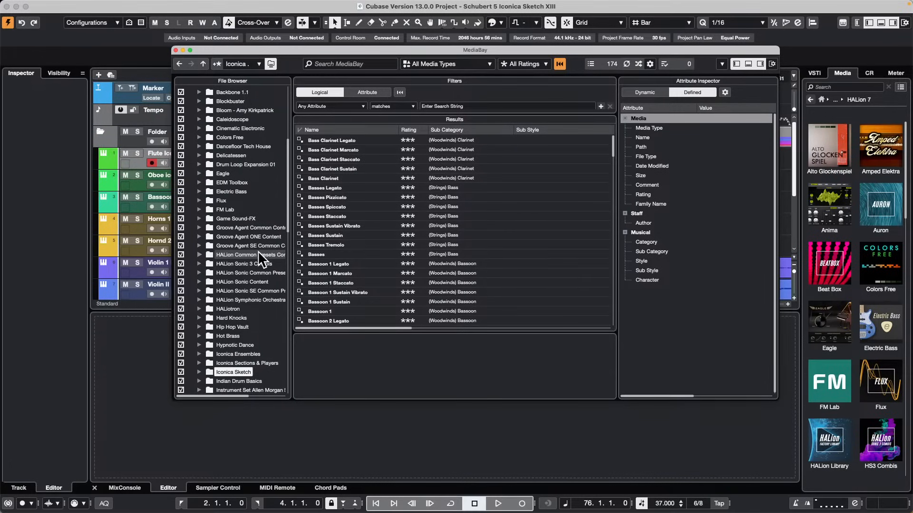
Close MediaBay and review the file formats available for import into the project.
{"action": "left_click", "coordinate": [175, 49]}
{"action": "left_click", "coordinate": [76, 5]}
{"action": "mouse_move", "coordinate": [64, 4]}
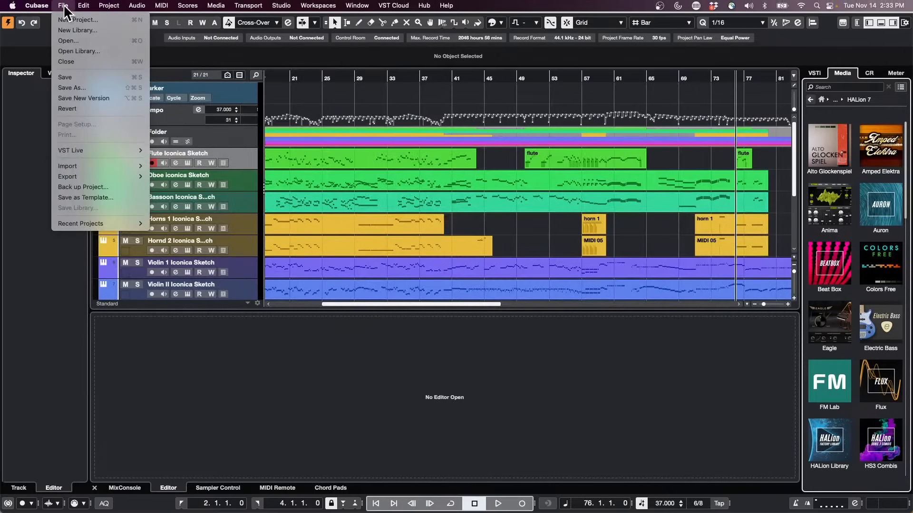
{"action": "mouse_move", "coordinate": [109, 164]}
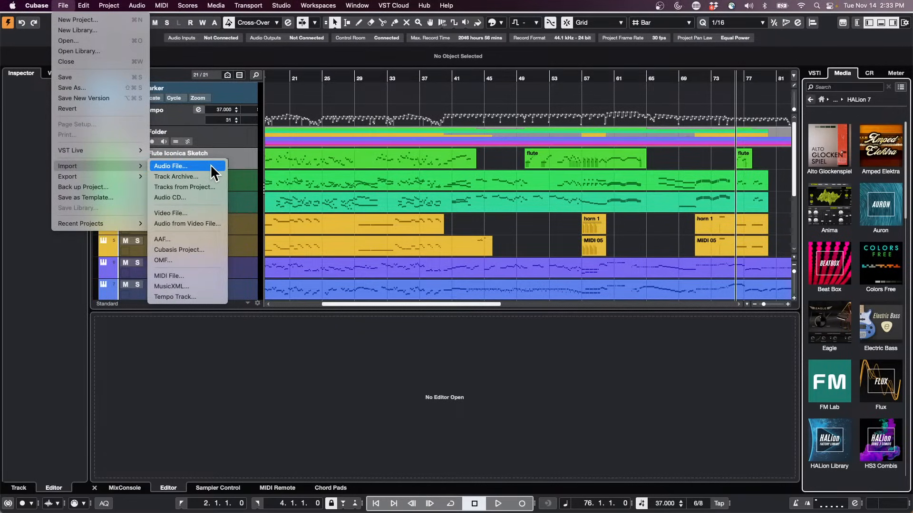
{"action": "left_click", "coordinate": [536, 214]}
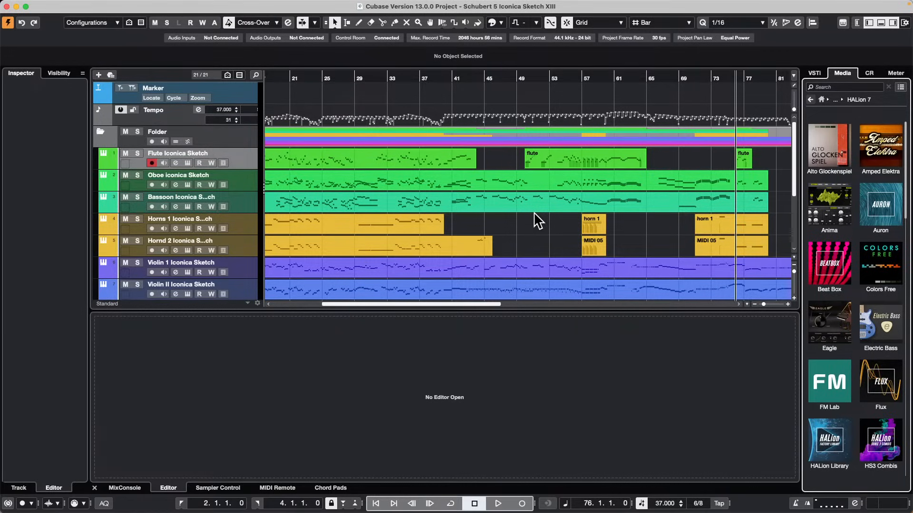
{"action": "mouse_move", "coordinate": [221, 2]}
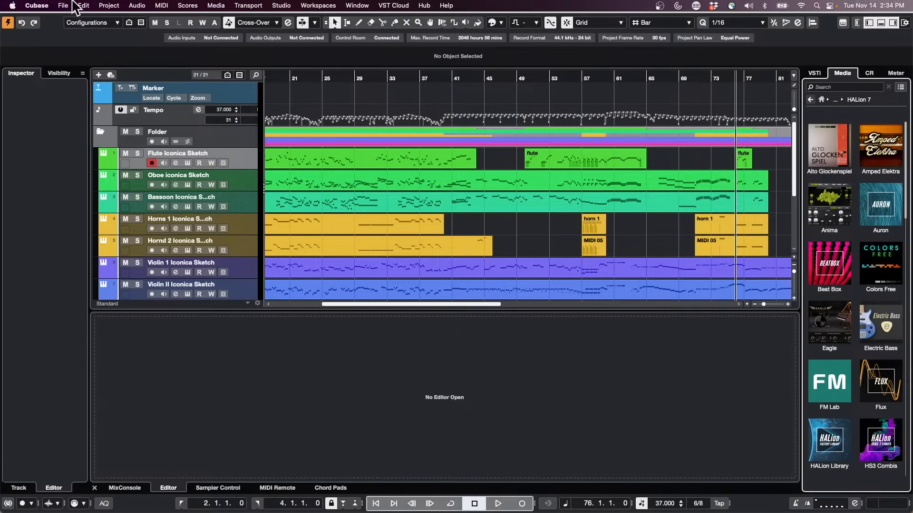
{"action": "left_click", "coordinate": [61, 5]}
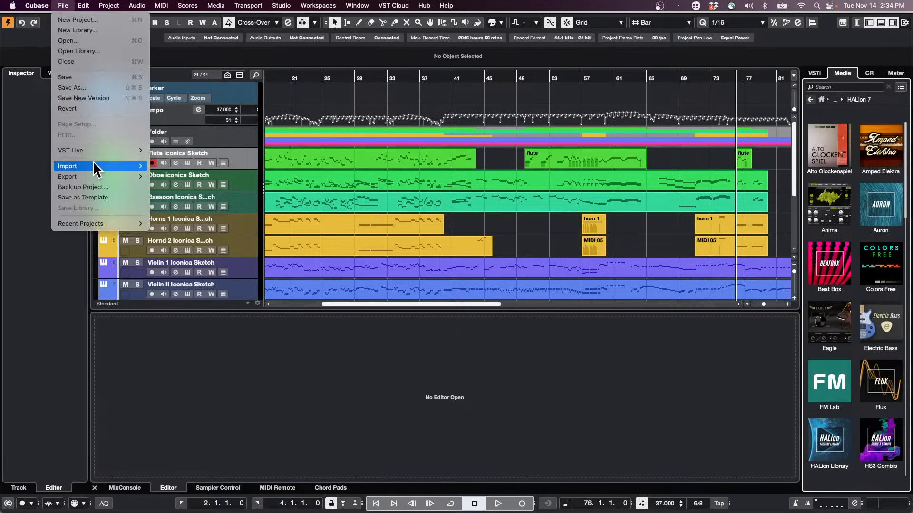
{"action": "mouse_move", "coordinate": [94, 162]}
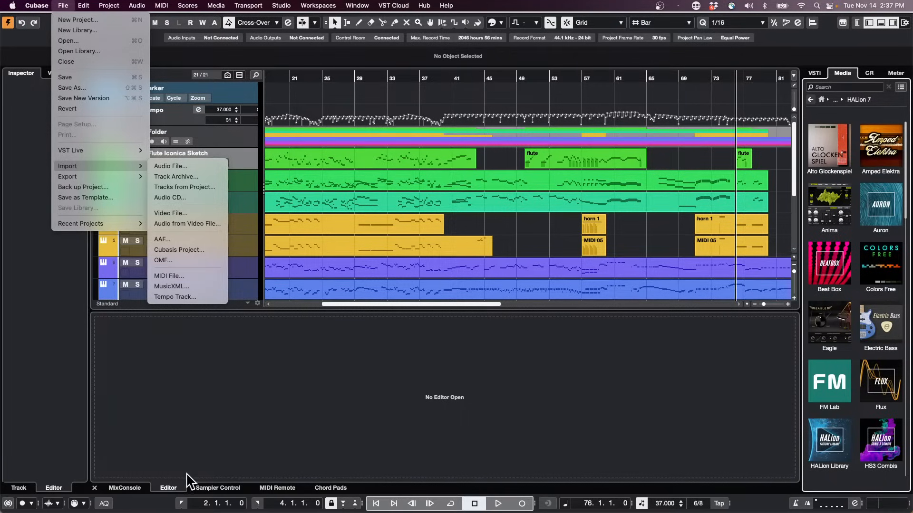
{"action": "left_click", "coordinate": [170, 456]}
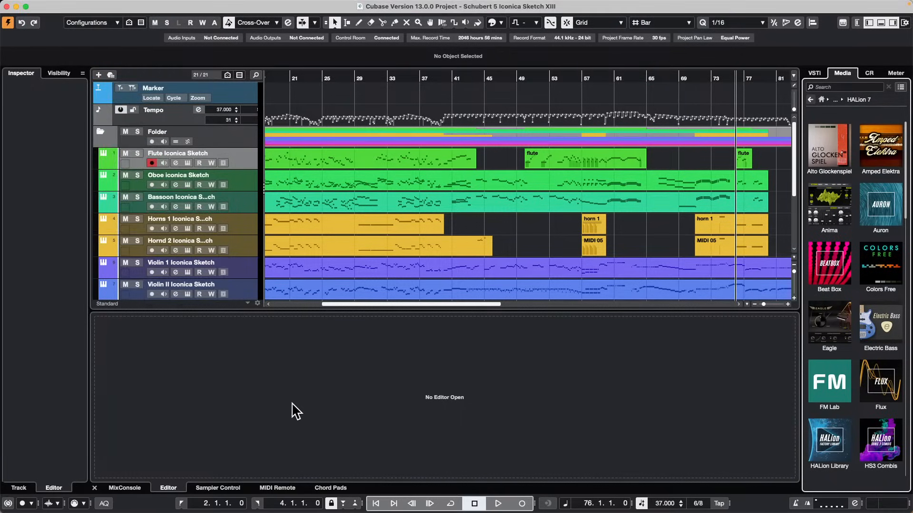
Show the MixConsole in the lower zone, and open the oboe part in the Key Editor around bar 24.
{"action": "left_click", "coordinate": [171, 488]}
{"action": "left_click", "coordinate": [123, 488]}
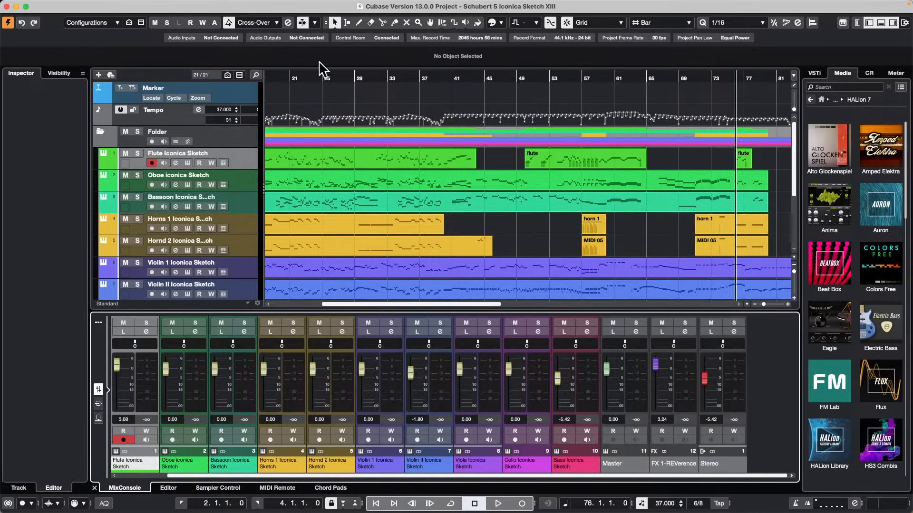
{"action": "double_click", "coordinate": [402, 175]}
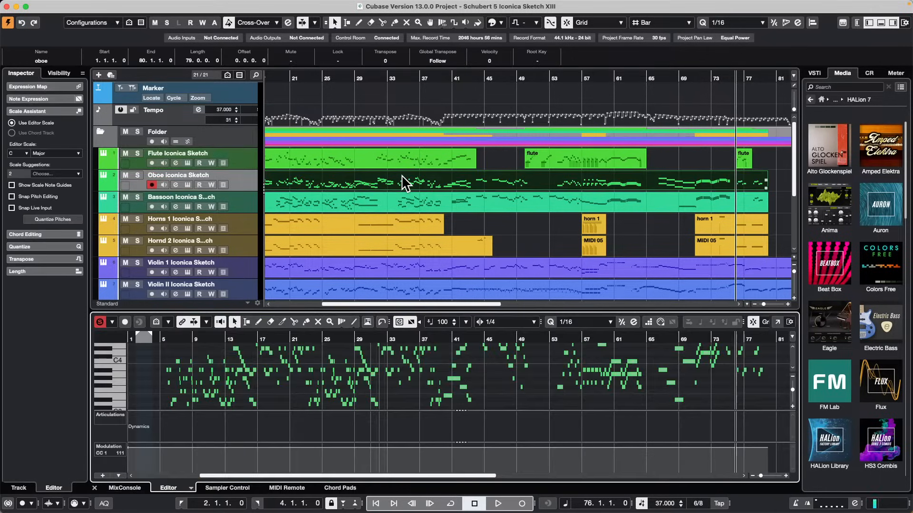
{"action": "left_click_drag", "start_coordinate": [326, 334], "coordinate": [322, 377]}
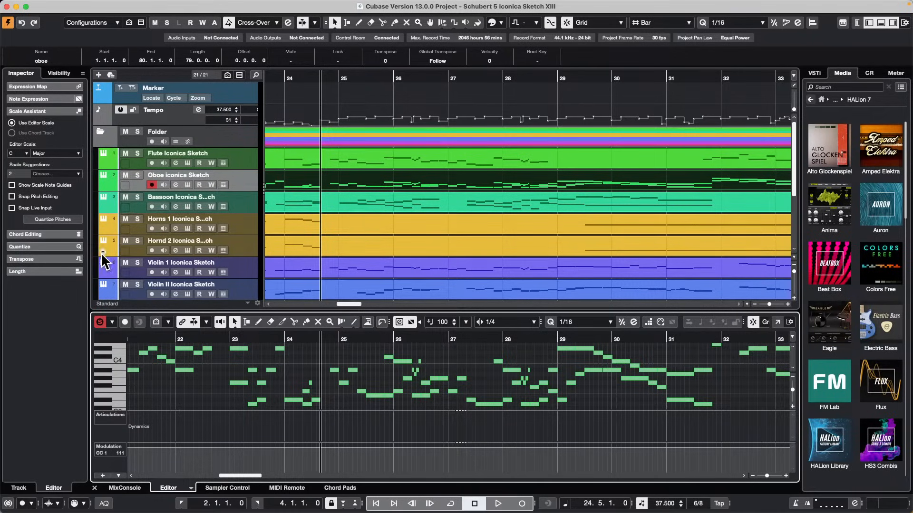
Show the track Inspector for Oboe Iconica Sketch and collapse its Chords and Inserts sections.
{"action": "left_click", "coordinate": [256, 186]}
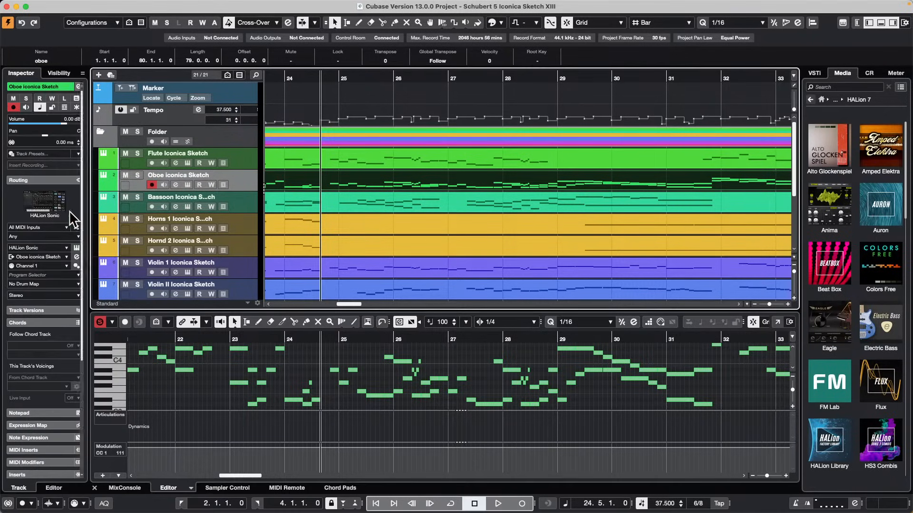
{"action": "left_click", "coordinate": [38, 323]}
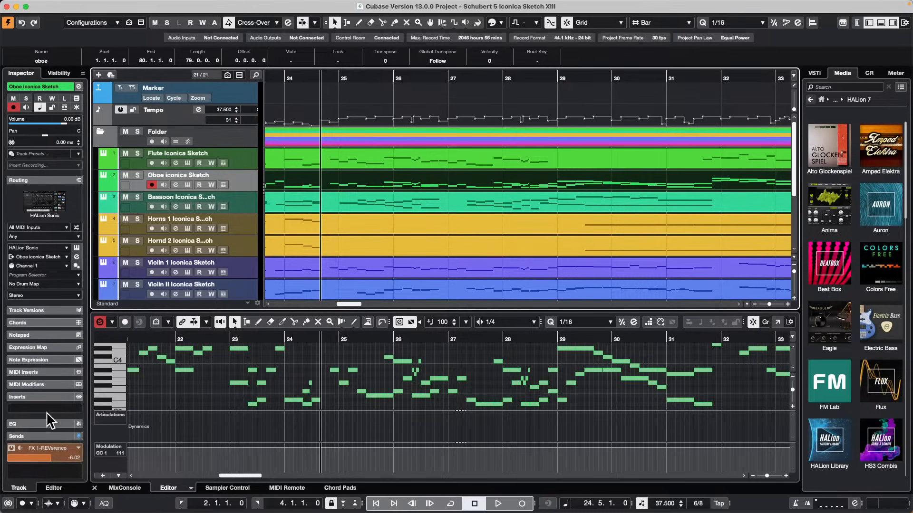
{"action": "left_click", "coordinate": [41, 395]}
{"action": "scroll", "coordinate": [39, 394], "scroll_direction": "down", "scroll_amount": 3}
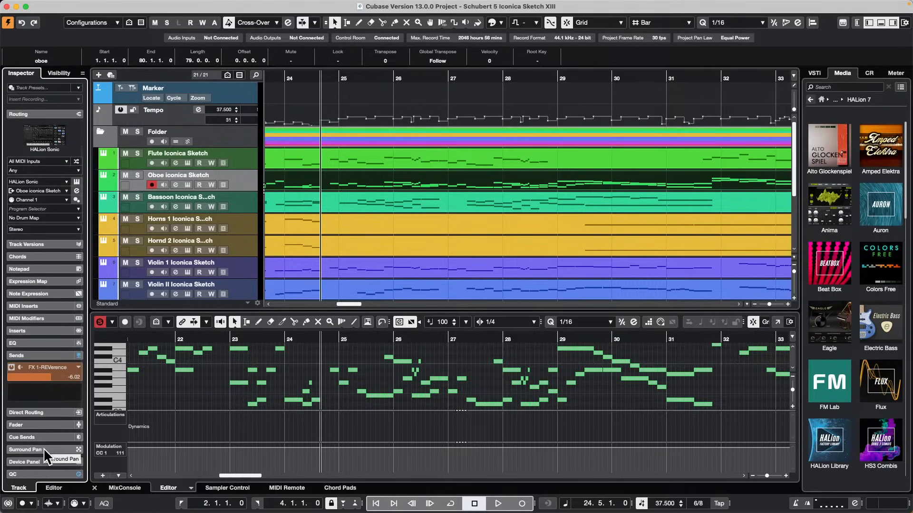
Review the Inspector's section setup, and collapse the Sends section with the Hornd 2 Iconica Sketch track selected.
{"action": "right_click", "coordinate": [35, 414]}
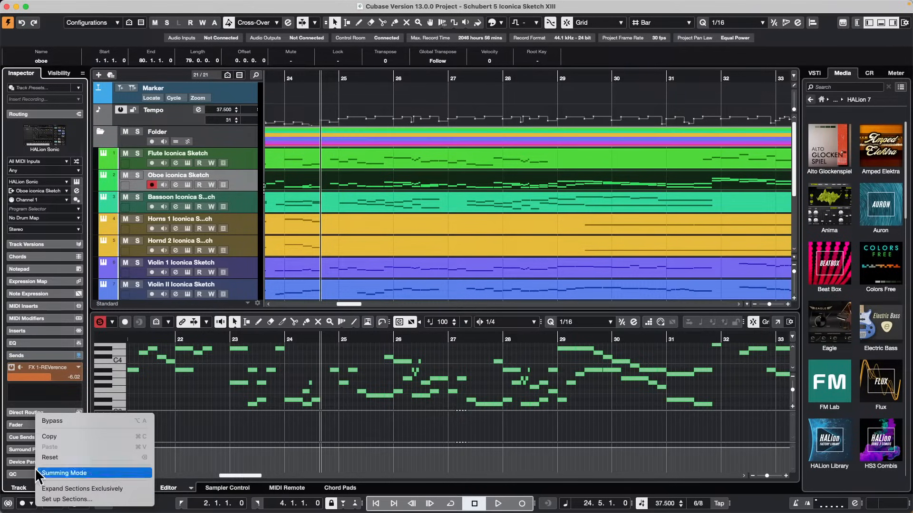
{"action": "left_click", "coordinate": [98, 500]}
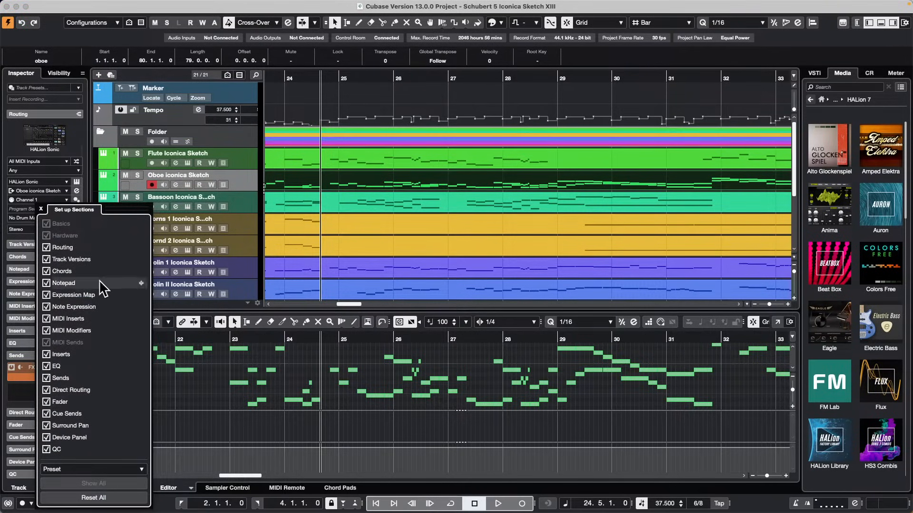
{"action": "left_click", "coordinate": [224, 240]}
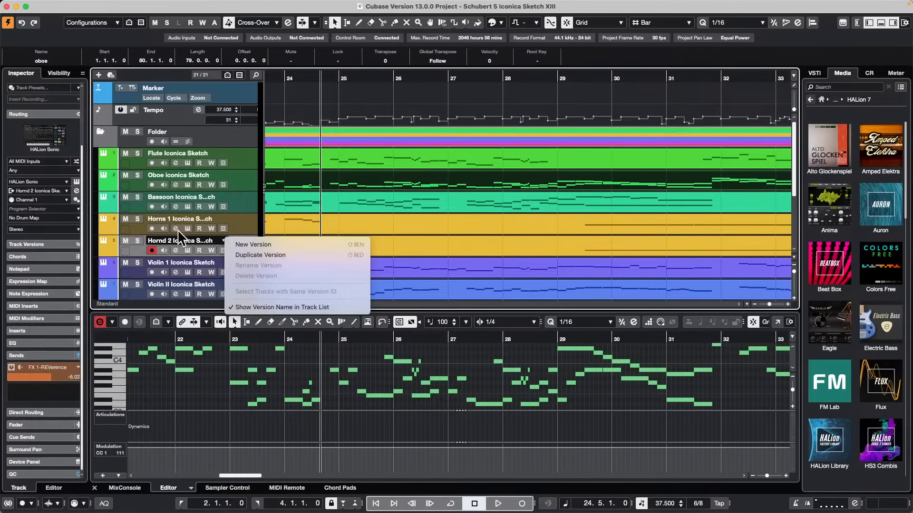
{"action": "left_click", "coordinate": [241, 199]}
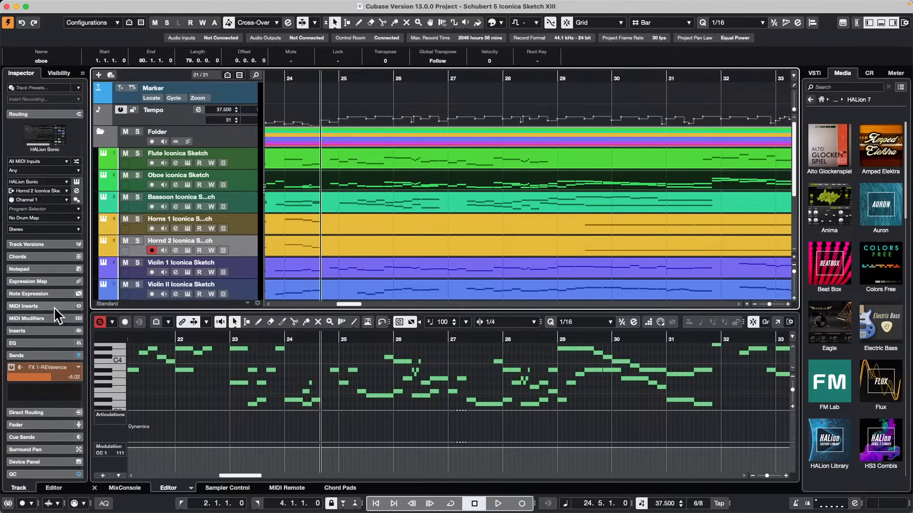
{"action": "left_click", "coordinate": [51, 357]}
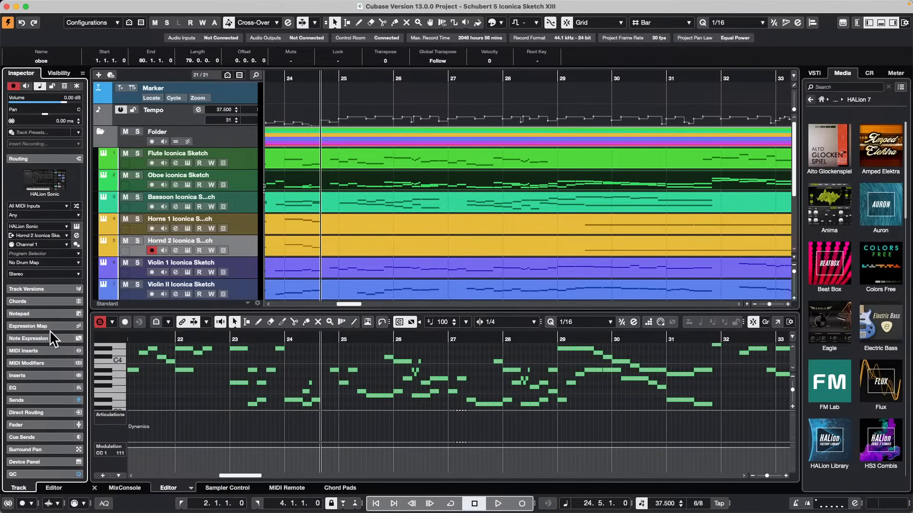
{"action": "scroll", "coordinate": [50, 329], "scroll_direction": "up", "scroll_amount": 1}
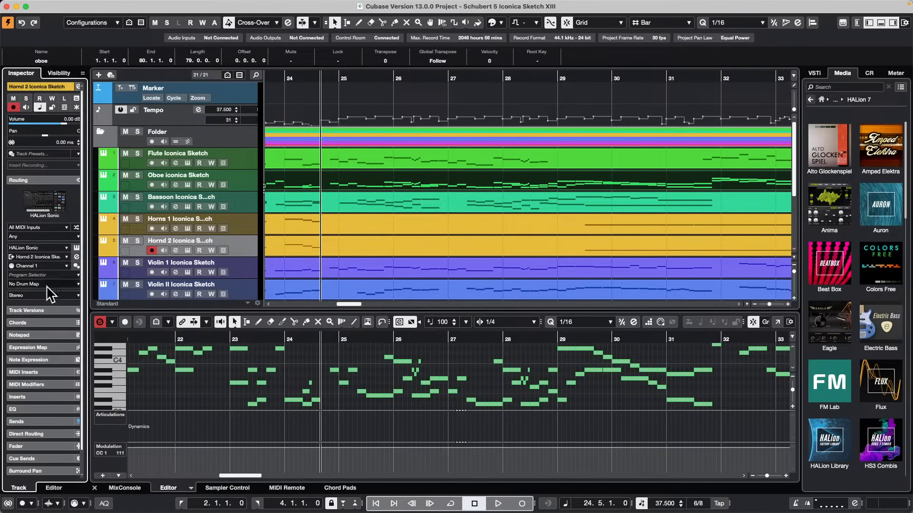
Show the Channel section beside the Inspector for the Hornd 2 track and review which channel sections can be displayed.
{"action": "left_click", "coordinate": [857, 23]}
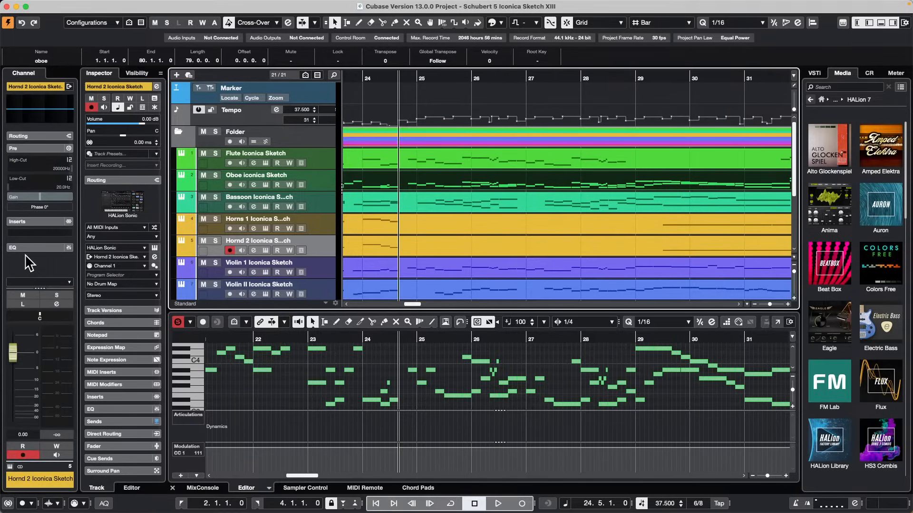
{"action": "right_click", "coordinate": [29, 249]}
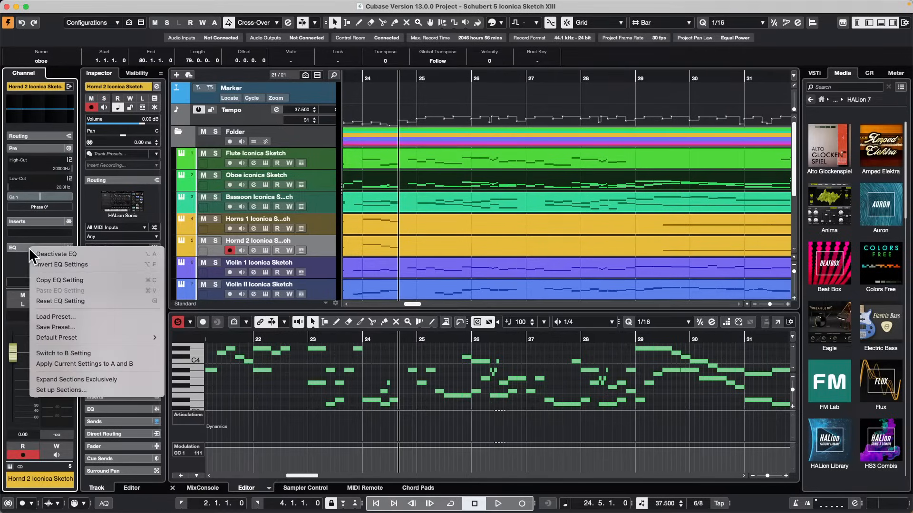
{"action": "left_click", "coordinate": [60, 391]}
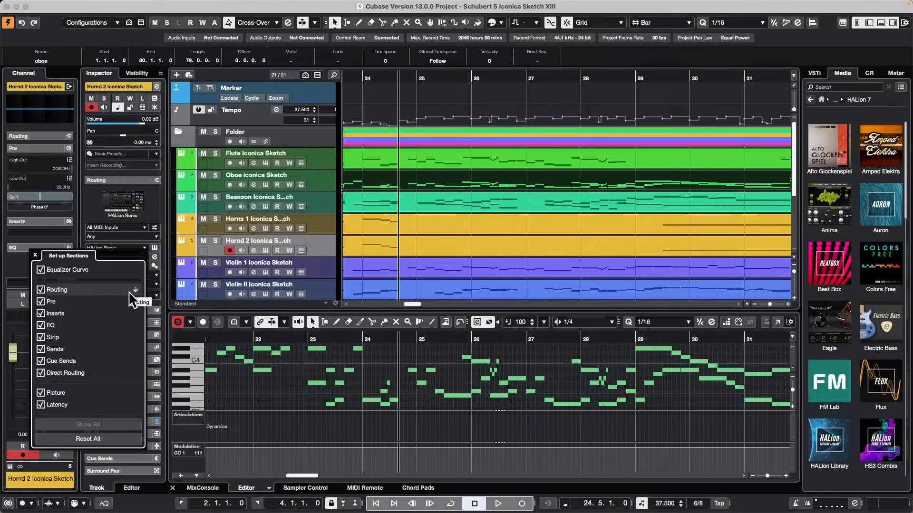
{"action": "left_click", "coordinate": [35, 254]}
Select the Bassoon Iconica Sketch track, collapse its Routing section and open its Notepad for text entry.
{"action": "left_click", "coordinate": [323, 204]}
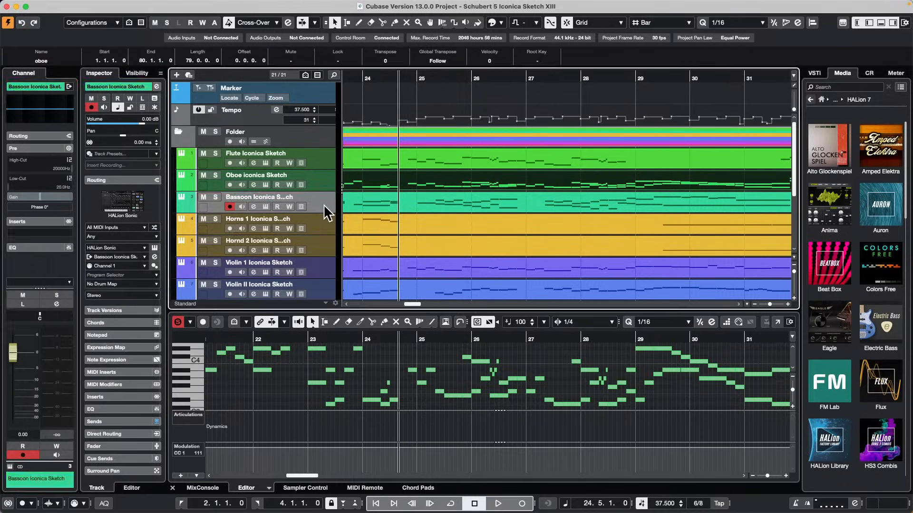
{"action": "left_click", "coordinate": [403, 99]}
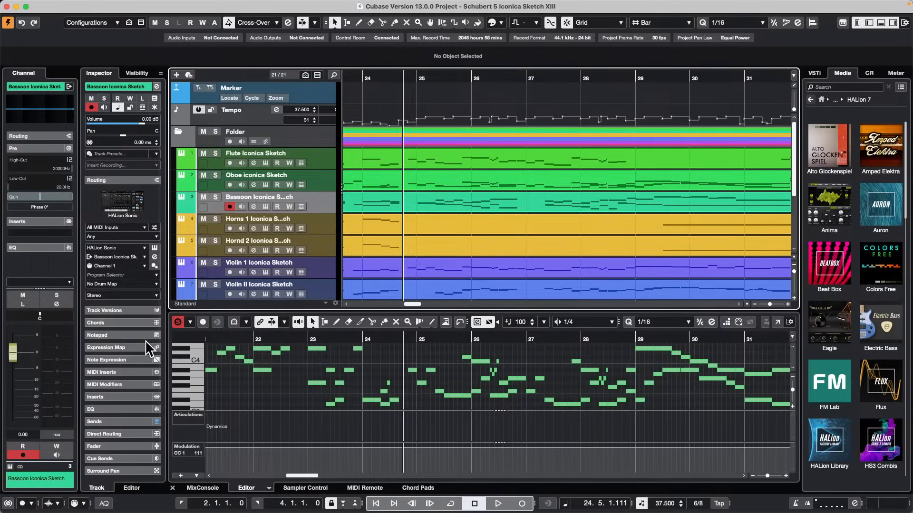
{"action": "scroll", "coordinate": [141, 344], "scroll_direction": "down", "scroll_amount": 1}
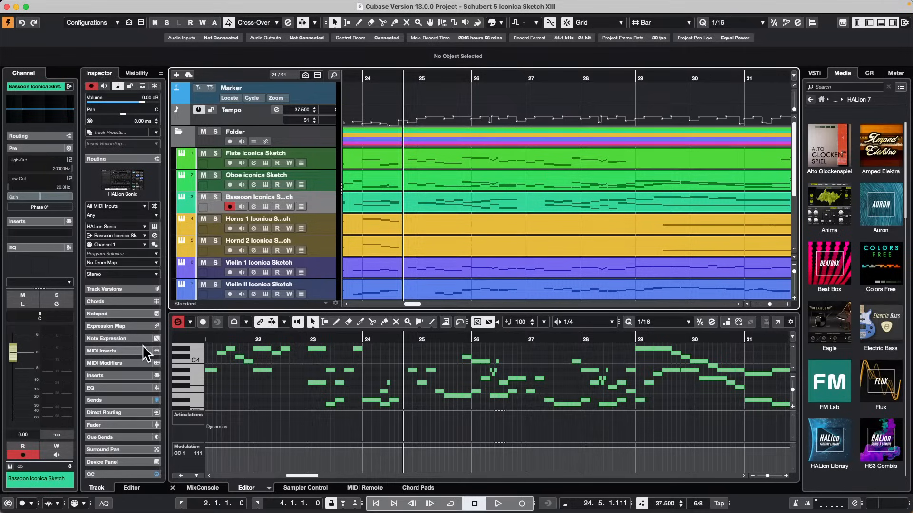
{"action": "scroll", "coordinate": [135, 362], "scroll_direction": "up", "scroll_amount": 1}
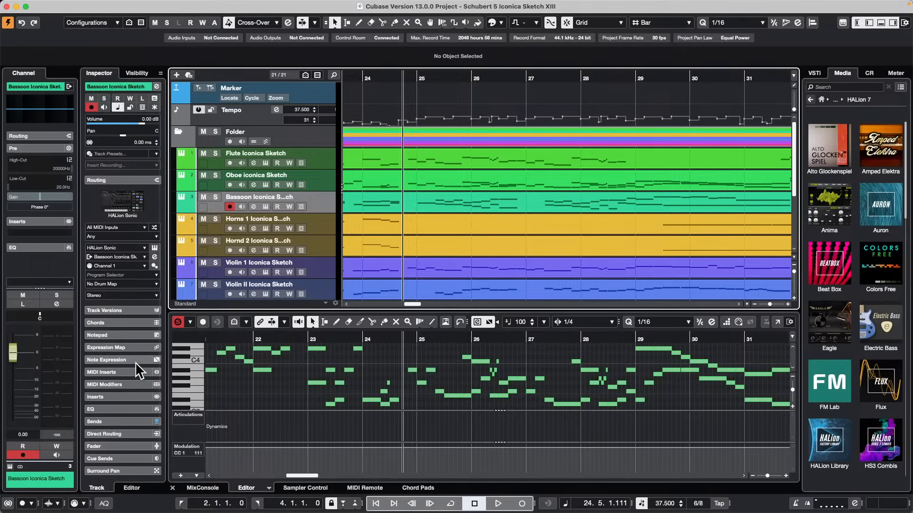
{"action": "left_click", "coordinate": [126, 180]}
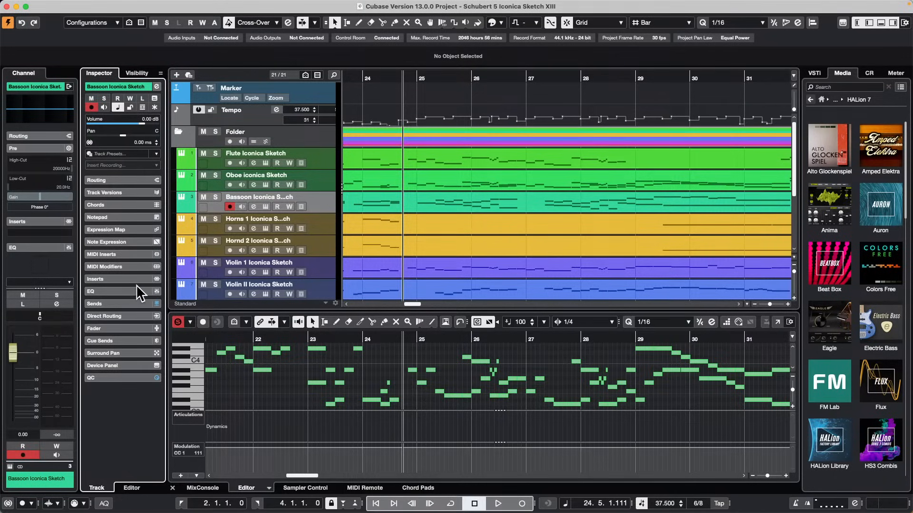
{"action": "left_click", "coordinate": [124, 217]}
{"action": "left_click", "coordinate": [91, 228]}
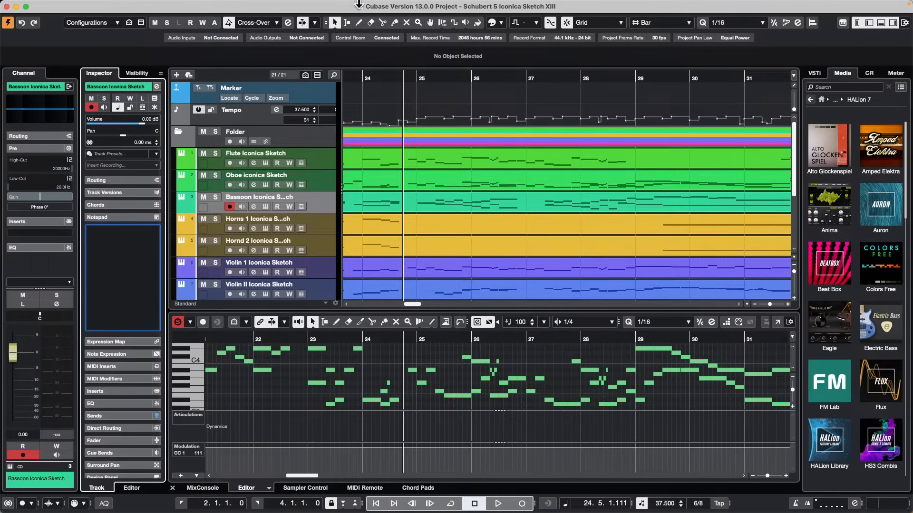
Review the existing presets and attributes in the Save as Template dialog and cancel it.
{"action": "mouse_move", "coordinate": [60, 8]}
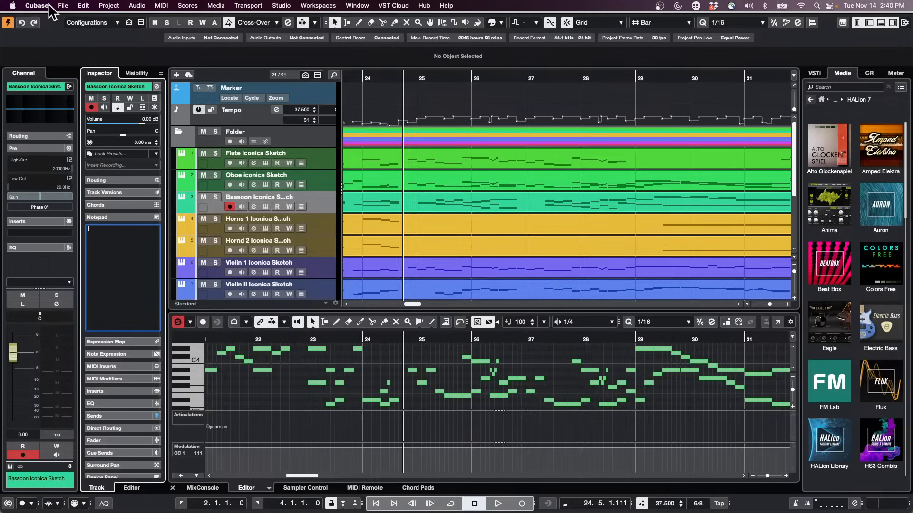
{"action": "left_click", "coordinate": [63, 6]}
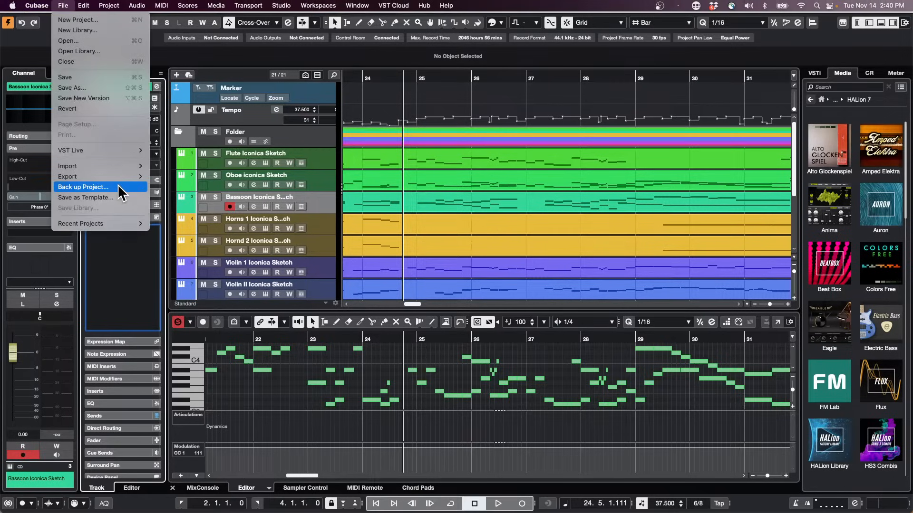
{"action": "mouse_move", "coordinate": [101, 178]}
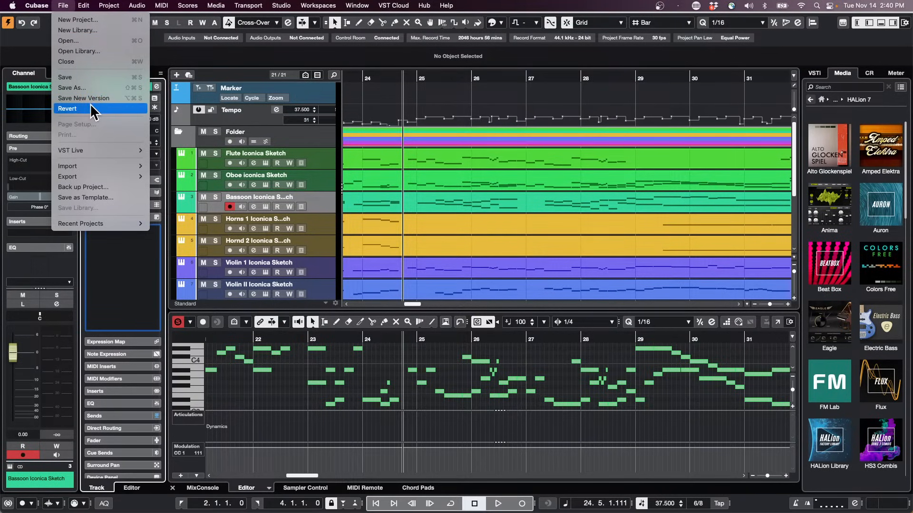
{"action": "left_click", "coordinate": [110, 198]}
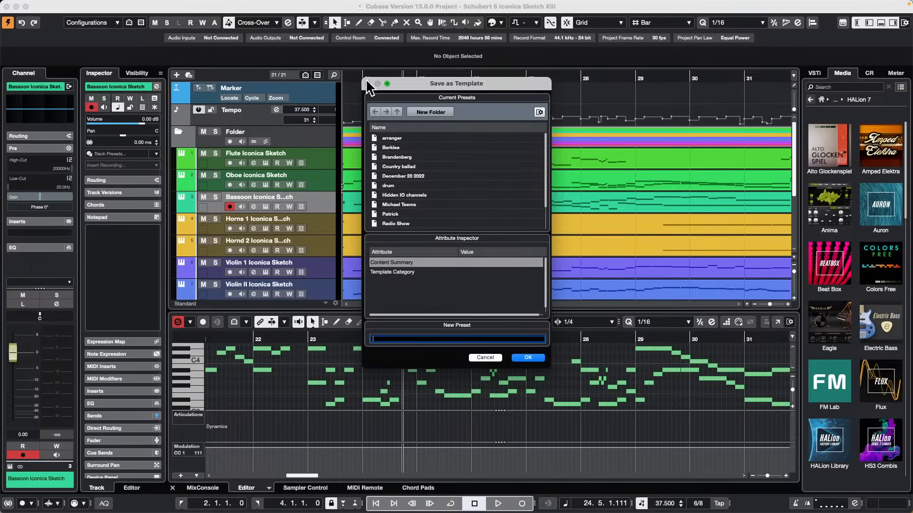
{"action": "left_click", "coordinate": [528, 358]}
{"action": "left_click", "coordinate": [494, 357]}
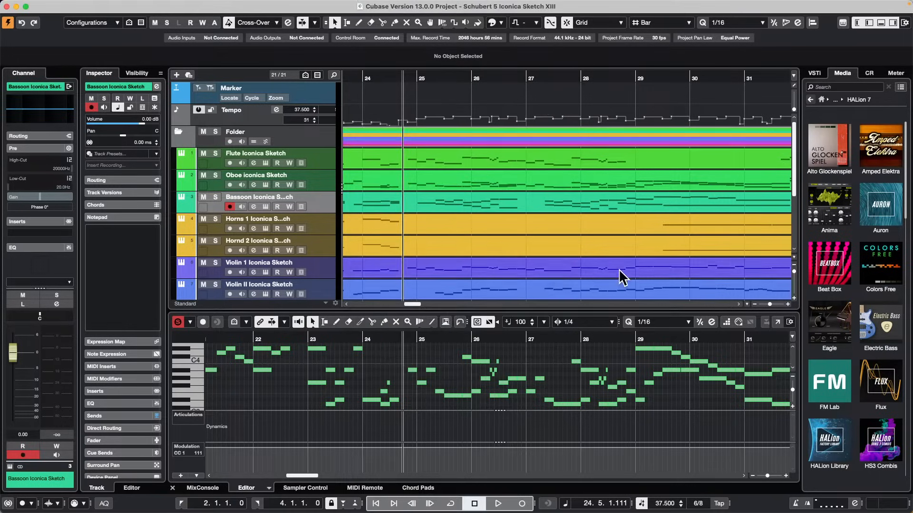
Open the recent project Amos Moses - GO.cpr and activate it, looking over its track list.
{"action": "mouse_move", "coordinate": [6, 1]}
{"action": "left_click", "coordinate": [63, 5]}
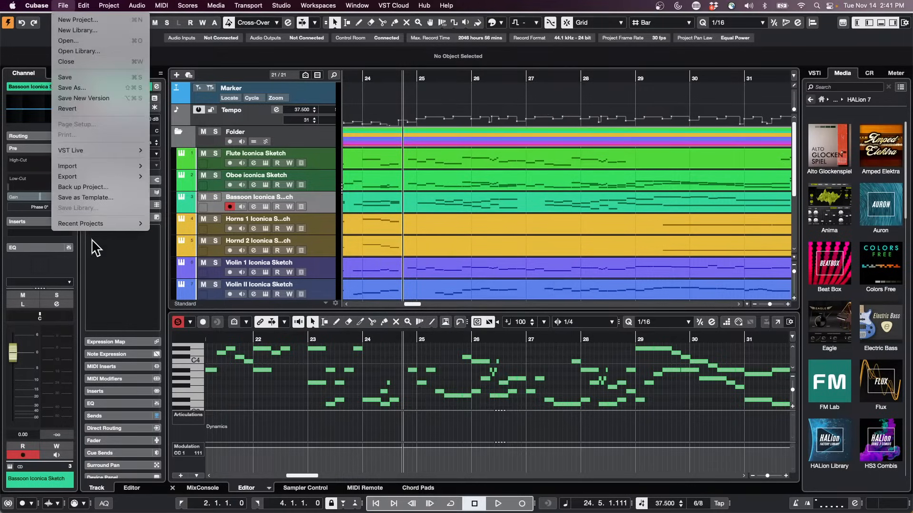
{"action": "mouse_move", "coordinate": [99, 227]}
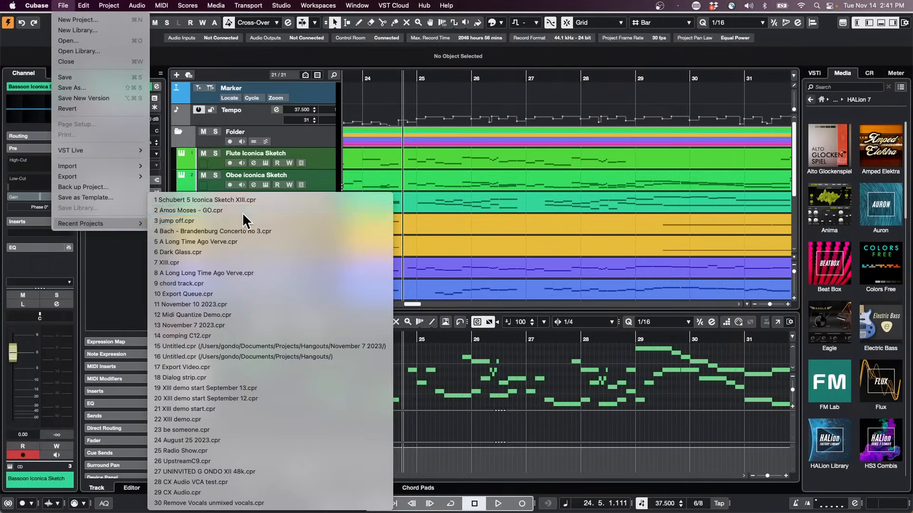
{"action": "left_click", "coordinate": [264, 210]}
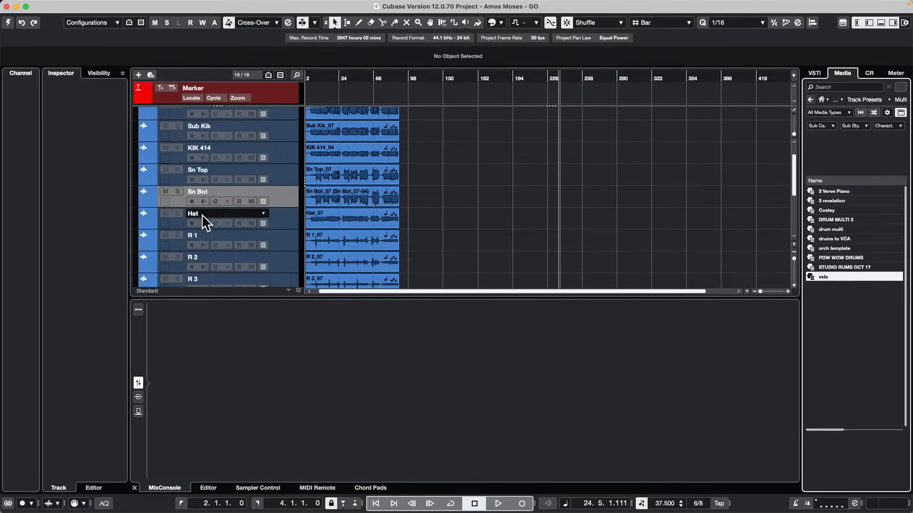
{"action": "scroll", "coordinate": [201, 217], "scroll_direction": "down", "scroll_amount": 5}
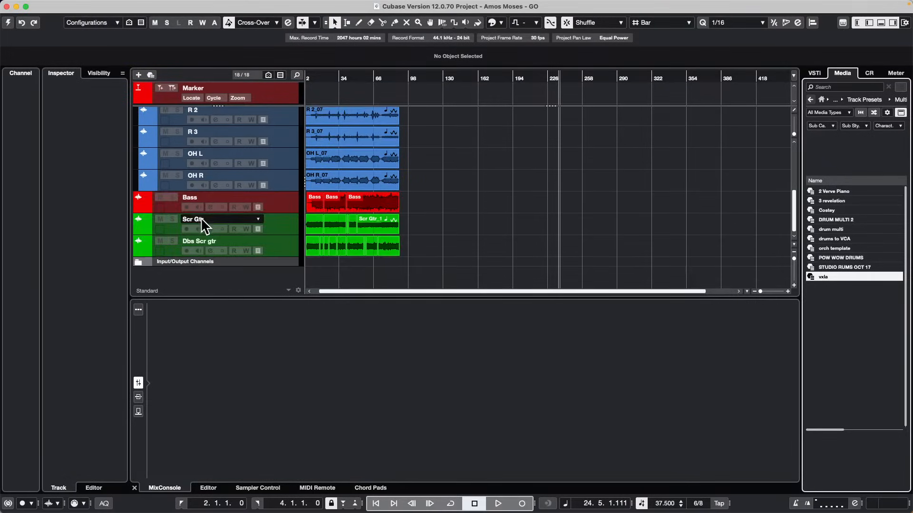
{"action": "scroll", "coordinate": [201, 217], "scroll_direction": "up", "scroll_amount": 5}
{"action": "scroll", "coordinate": [200, 218], "scroll_direction": "down", "scroll_amount": 5}
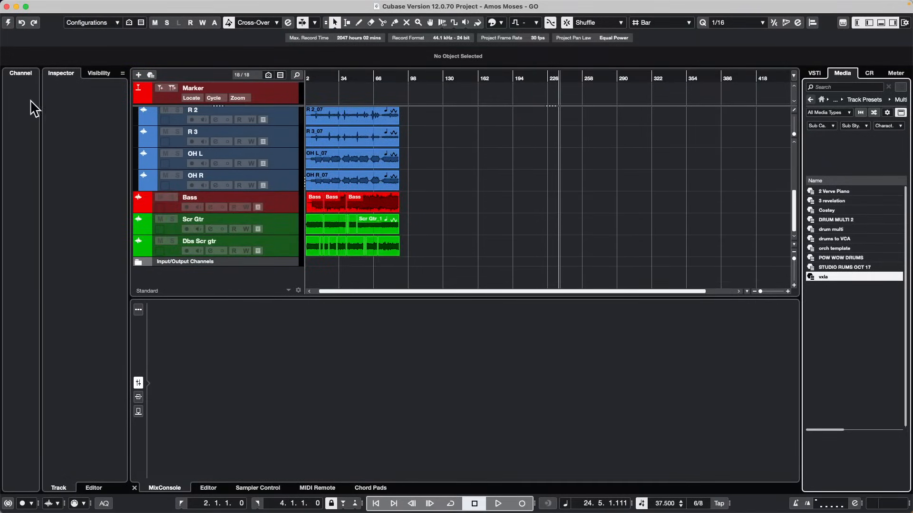
{"action": "left_click", "coordinate": [7, 22]}
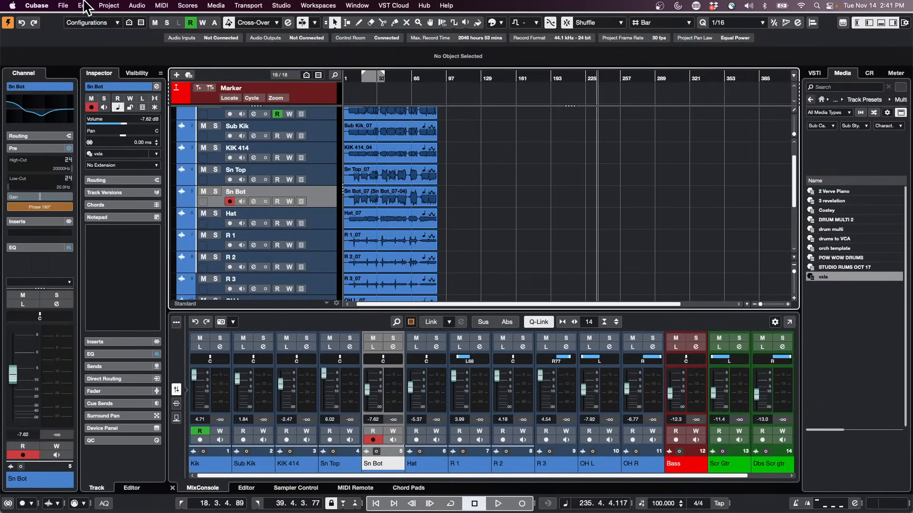
Save the project under the new name "Amos Moses Templaye" in the Amos Moses folder.
{"action": "left_click", "coordinate": [63, 5]}
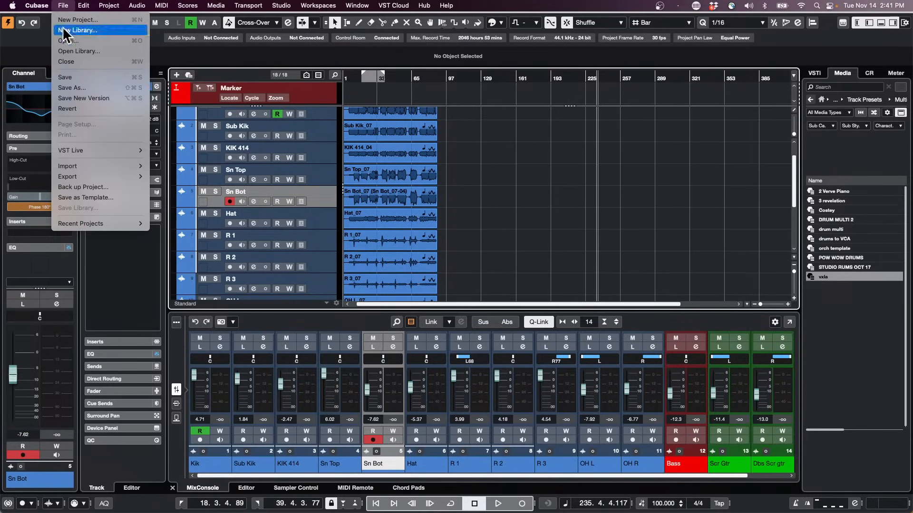
{"action": "left_click", "coordinate": [100, 87]}
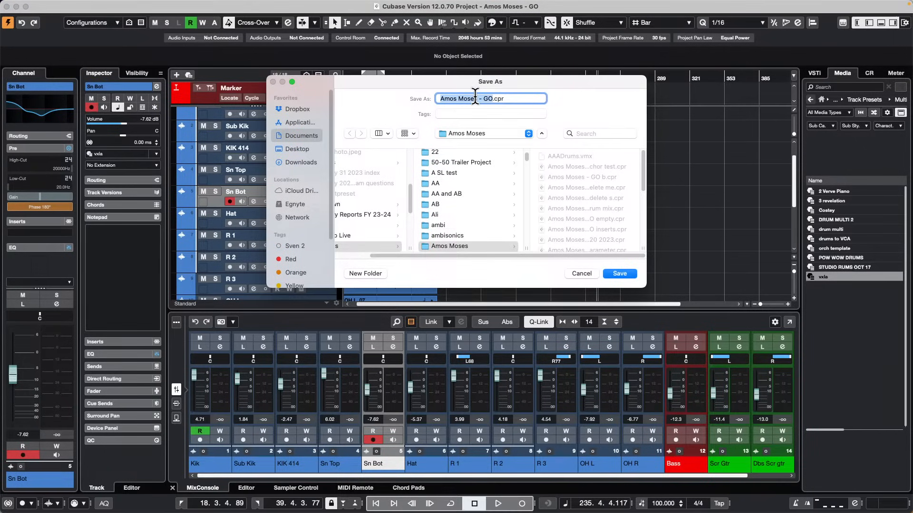
{"action": "type", "text": "Amos Moses Templaye"}
{"action": "key", "text": "Return"}
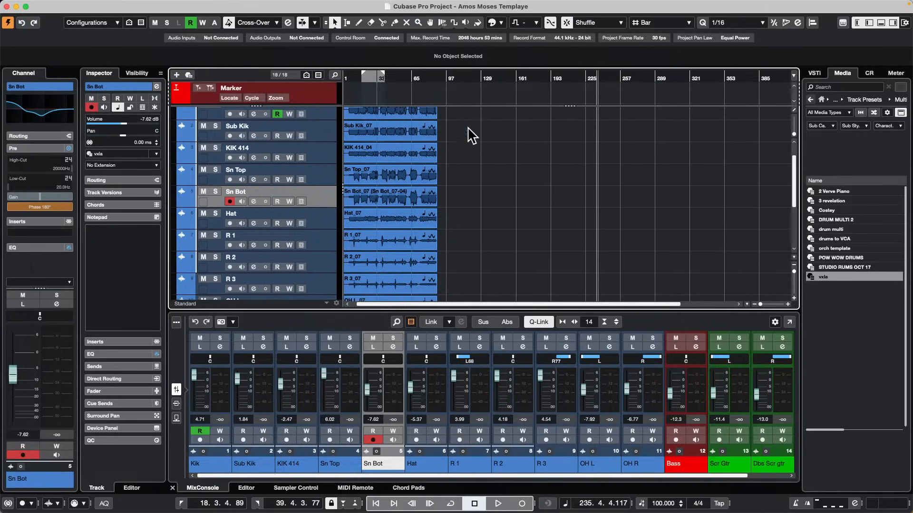
Delete all audio events from the project's tracks, keeping the tracks themselves.
{"action": "scroll", "coordinate": [494, 190], "scroll_direction": "down", "scroll_amount": 3}
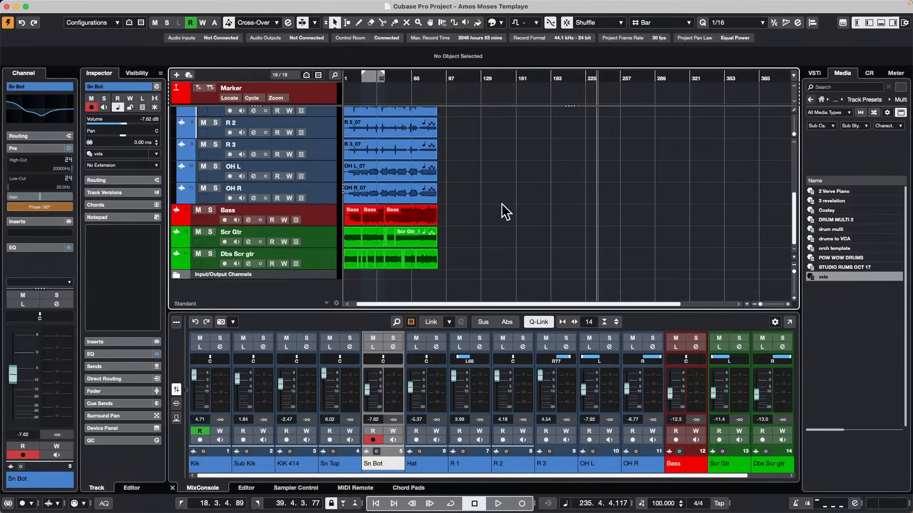
{"action": "left_click", "coordinate": [465, 272]}
{"action": "key", "text": "super+a"}
{"action": "key", "text": "Delete"}
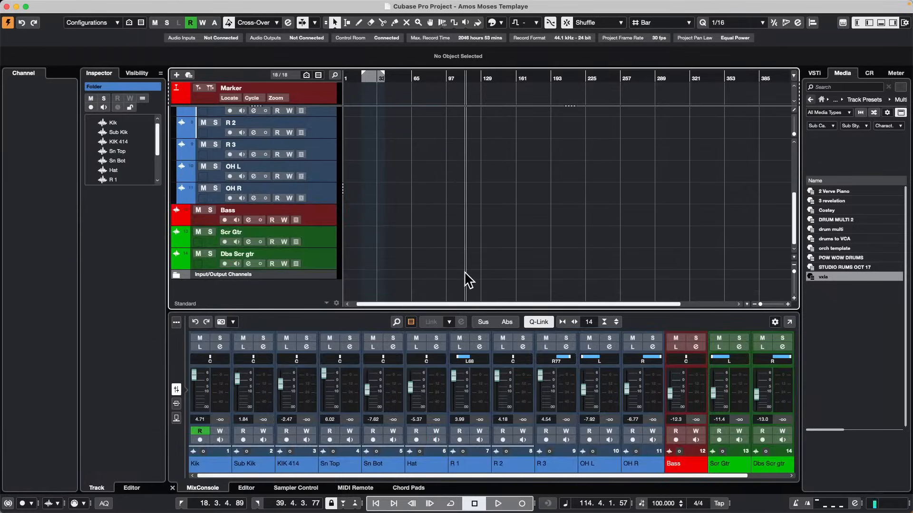
Open the project's Pool and remove all unused media from it without moving the files to the trash.
{"action": "left_click", "coordinate": [281, 5]}
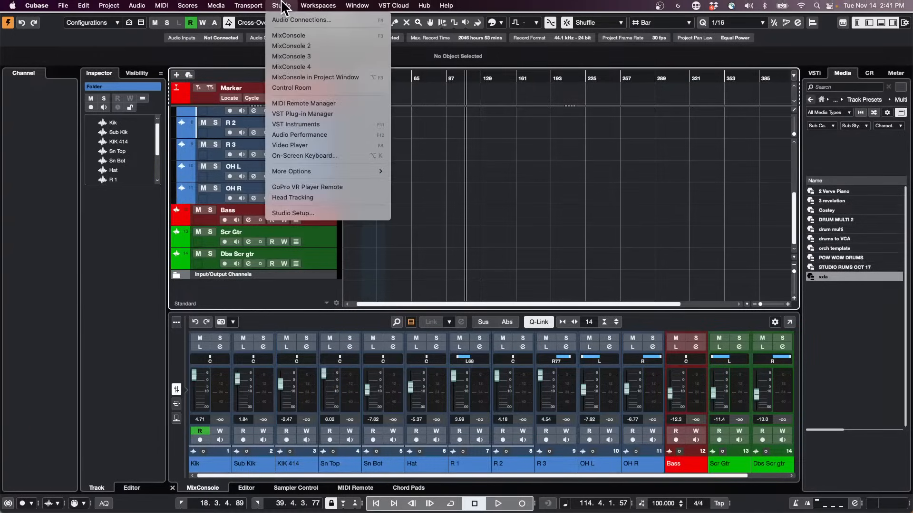
{"action": "mouse_move", "coordinate": [215, 6]}
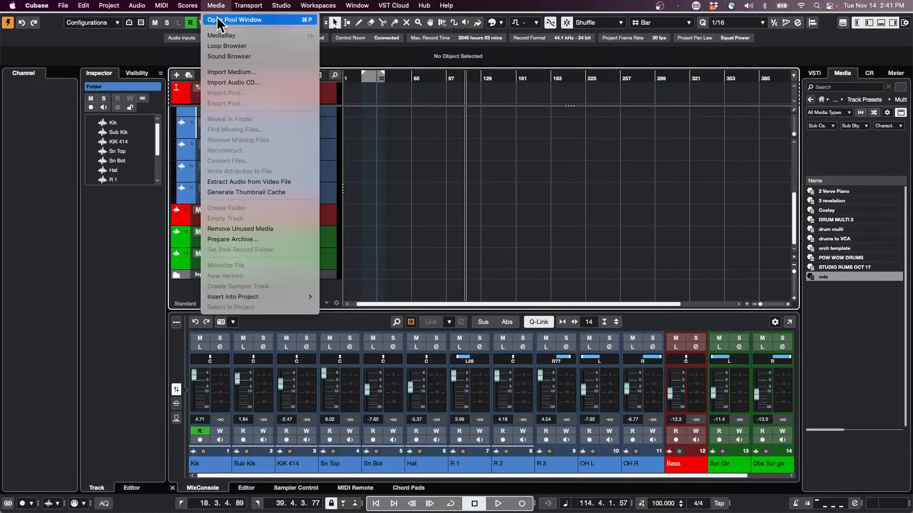
{"action": "left_click", "coordinate": [217, 19]}
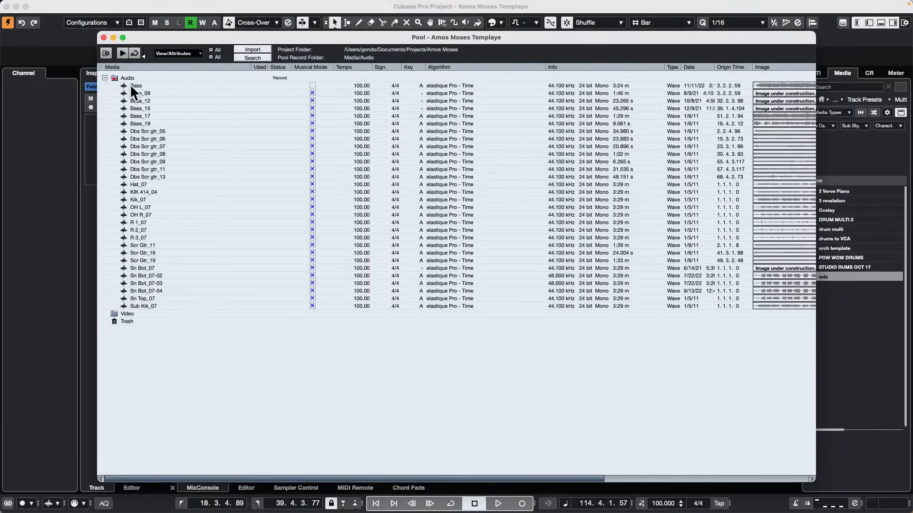
{"action": "right_click", "coordinate": [135, 83]}
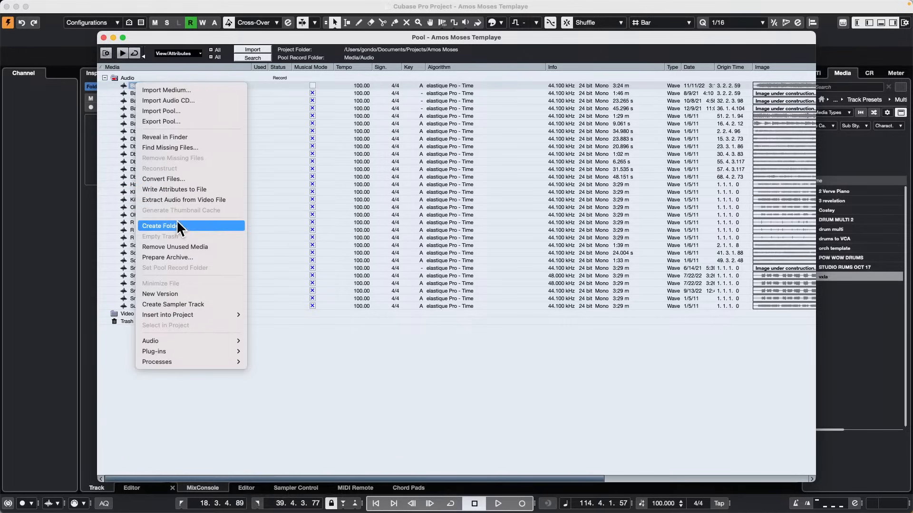
{"action": "left_click", "coordinate": [187, 246]}
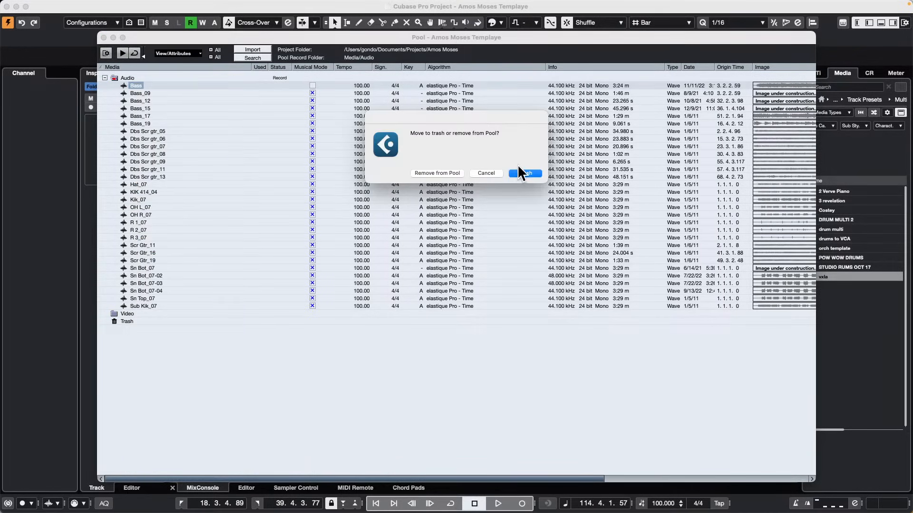
{"action": "left_click", "coordinate": [441, 173]}
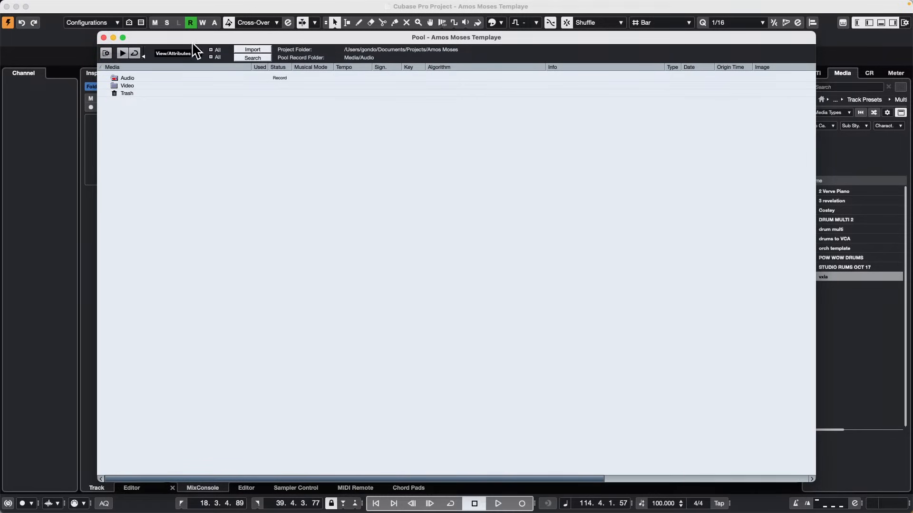
Close the Pool and close the Amos Moses Templaye project without saving its changes.
{"action": "left_click_drag", "start_coordinate": [189, 36], "coordinate": [358, 146]}
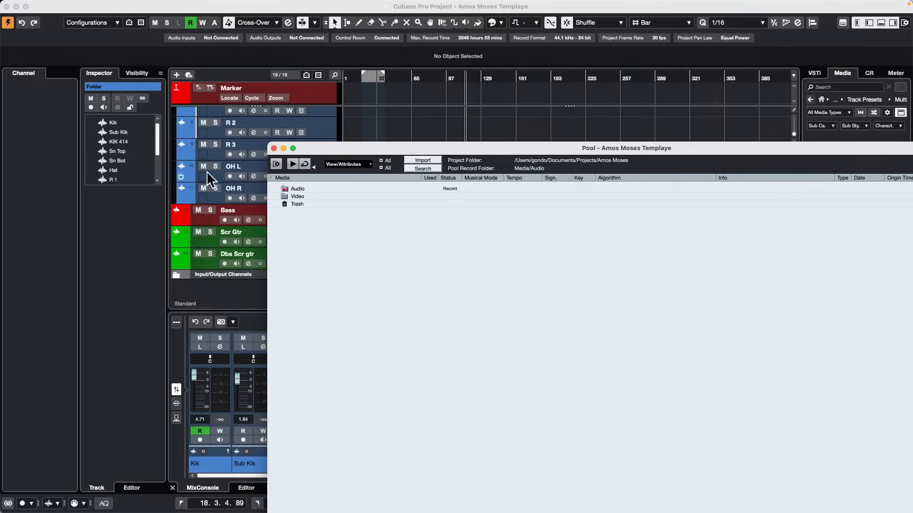
{"action": "left_click", "coordinate": [273, 148]}
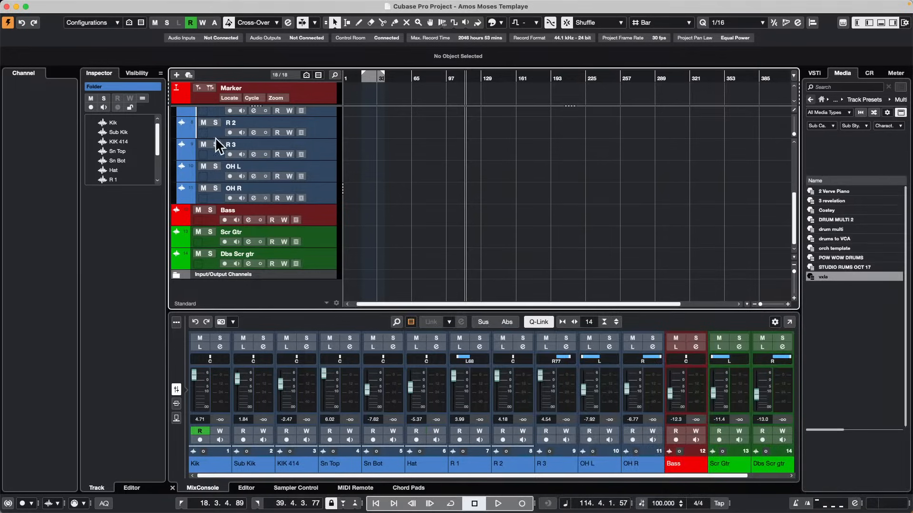
{"action": "left_click", "coordinate": [6, 6]}
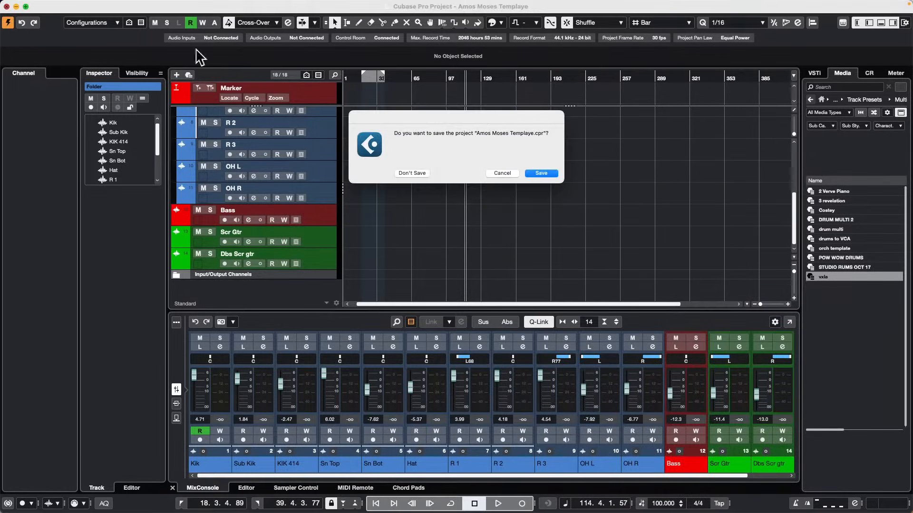
{"action": "left_click", "coordinate": [412, 173]}
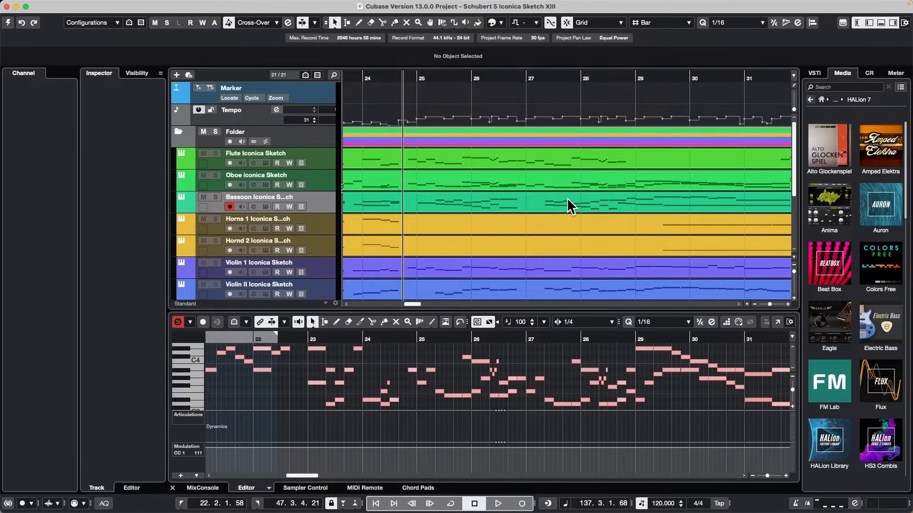
Place the project cursor around bar 25 on the ruler and zoom the timeline in and out from there.
{"action": "left_click", "coordinate": [406, 76]}
{"action": "left_click_drag", "start_coordinate": [408, 76], "coordinate": [409, 88]}
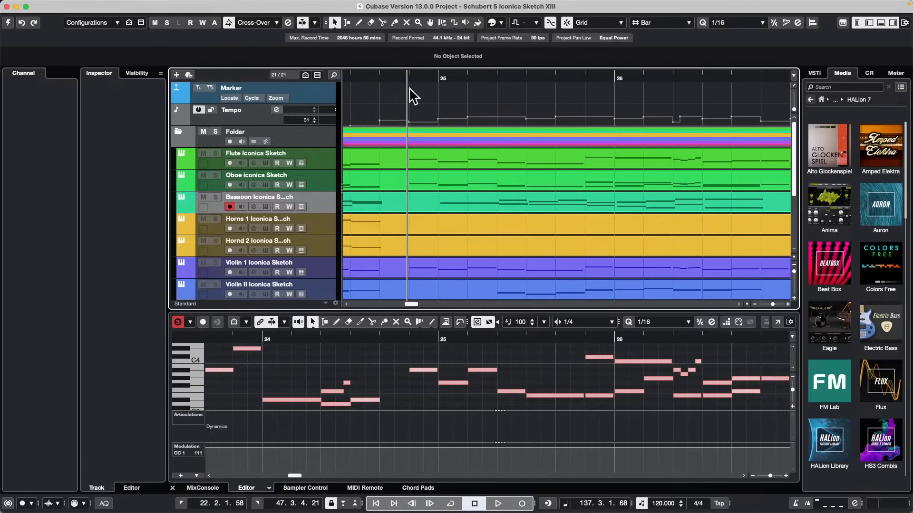
{"action": "left_click", "coordinate": [481, 76]}
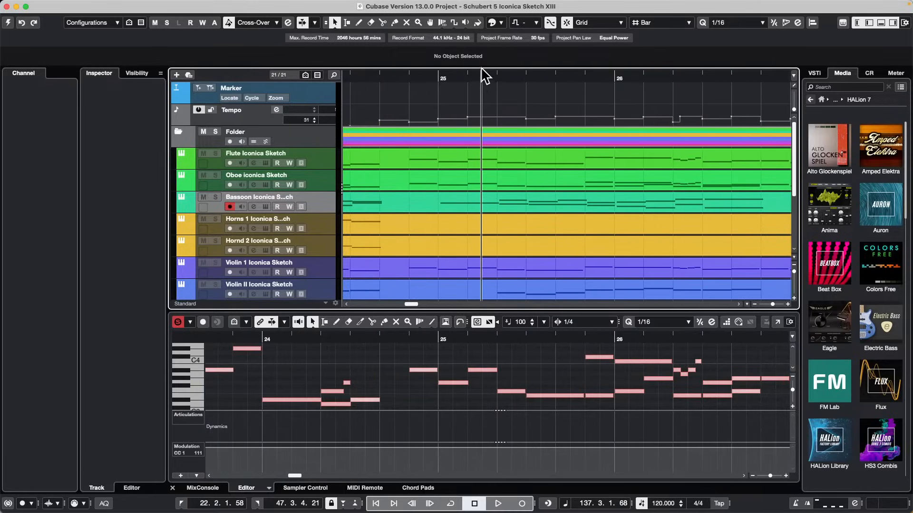
{"action": "left_click_drag", "start_coordinate": [481, 76], "coordinate": [484, 41]}
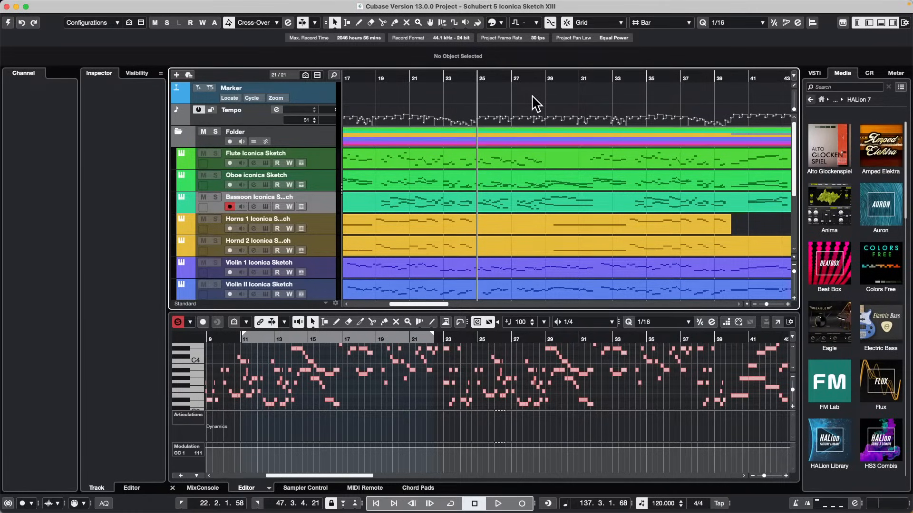
Examine the arrangement at different horizontal zoom levels around the cursor at bar 25, from single-bar detail to a wide overview.
{"action": "key", "text": "h"}
{"action": "key", "text": "h"}
{"action": "key", "text": "h"}
{"action": "key", "text": "h"}
{"action": "key", "text": "h"}
{"action": "key", "text": "h"}
{"action": "key", "text": "h"}
{"action": "key", "text": "h"}
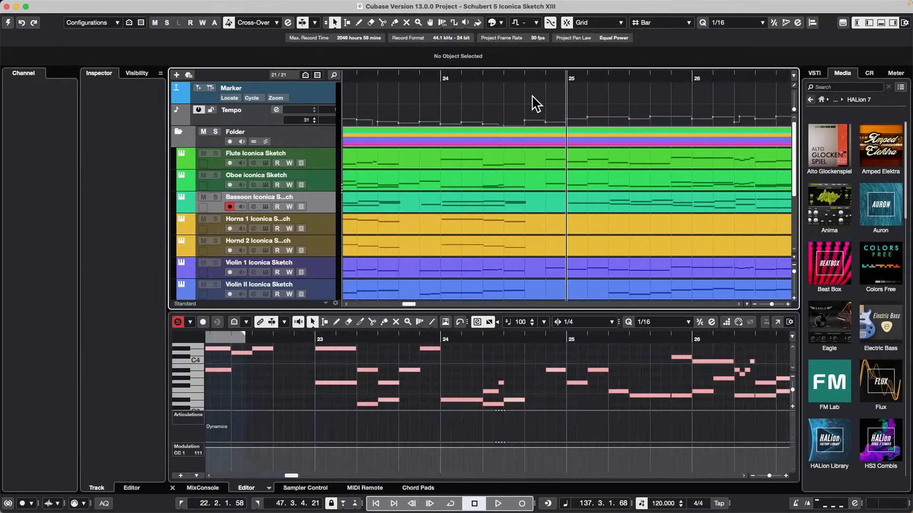
{"action": "key", "text": "g"}
{"action": "key", "text": "g"}
{"action": "key", "text": "g"}
{"action": "key", "text": "g"}
{"action": "key", "text": "g"}
{"action": "key", "text": "g"}
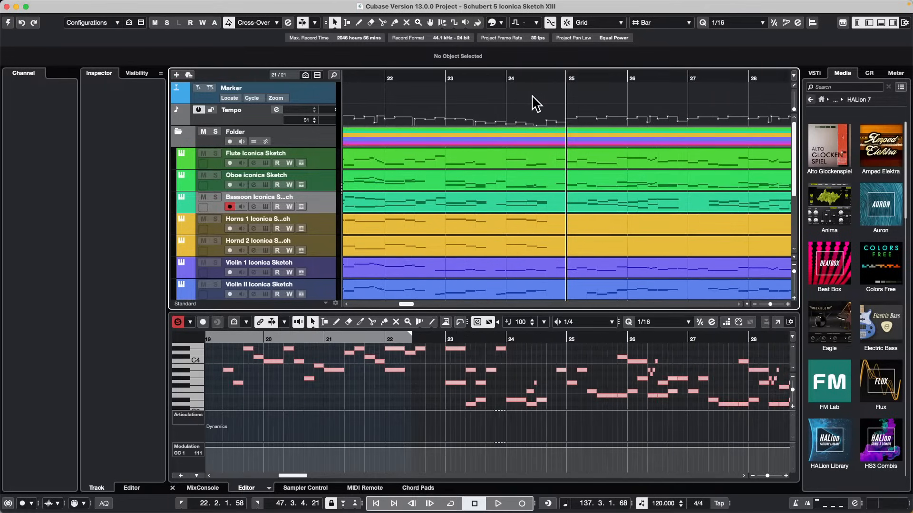
{"action": "key", "text": "g"}
{"action": "key", "text": "g"}
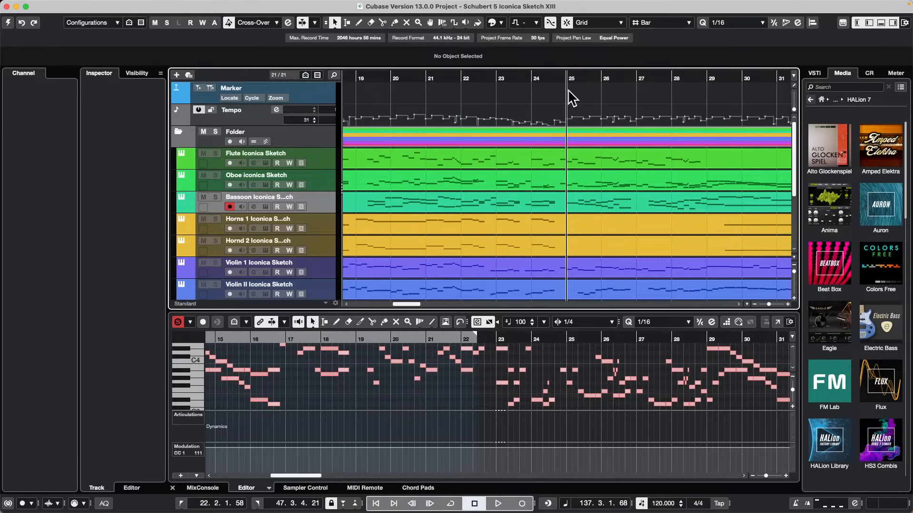
{"action": "key", "text": "g"}
{"action": "key", "text": "g"}
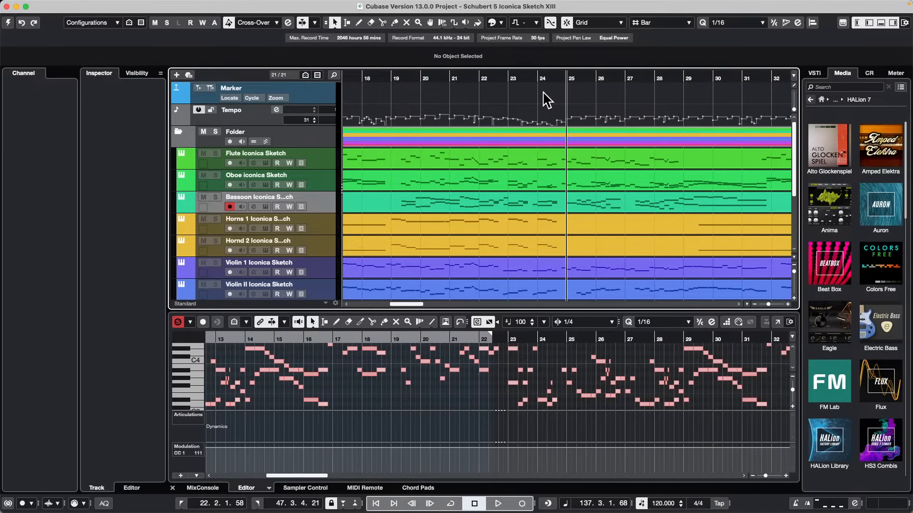
{"action": "key", "text": "g"}
{"action": "key", "text": "g"}
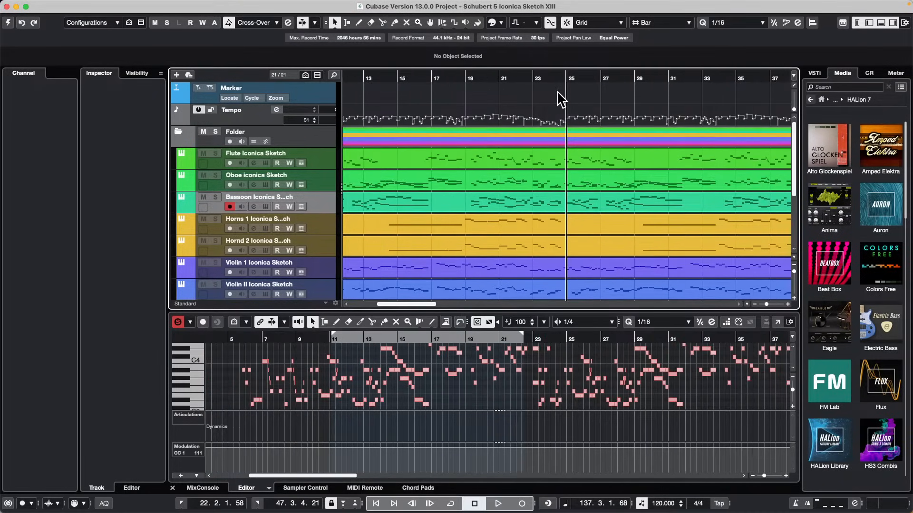
{"action": "key", "text": "g"}
{"action": "key", "text": "g"}
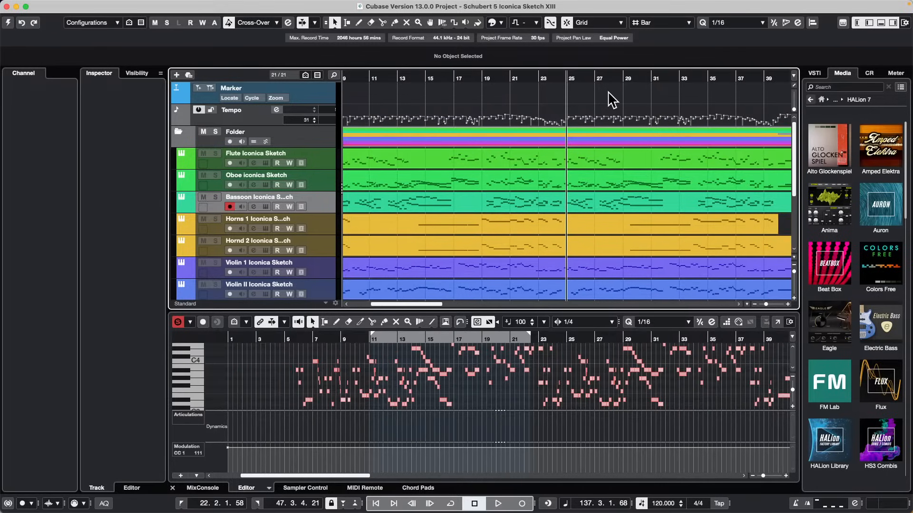
{"action": "key", "text": "g"}
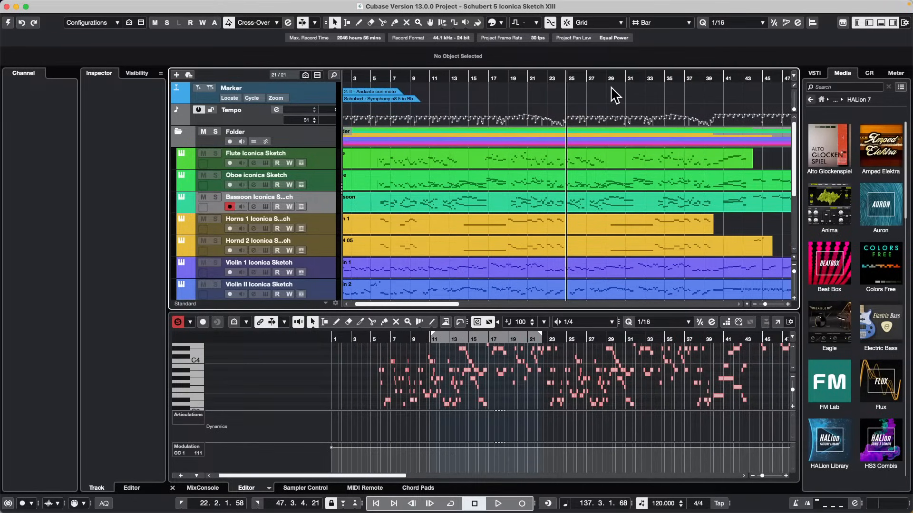
{"action": "key", "text": "g"}
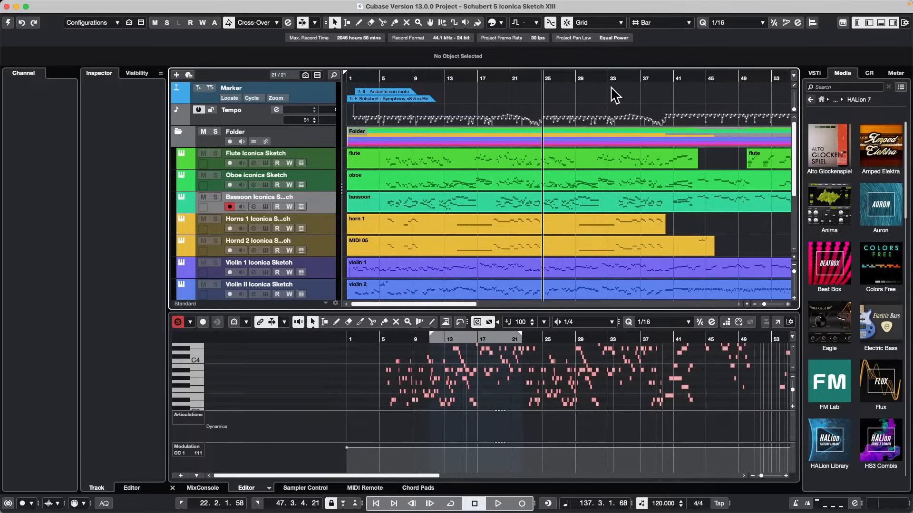
{"action": "key", "text": "g"}
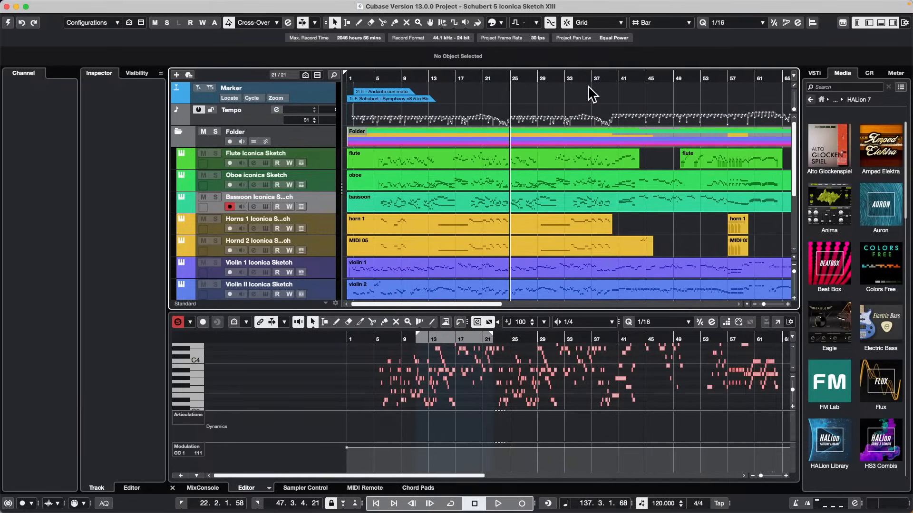
{"action": "key", "text": "g"}
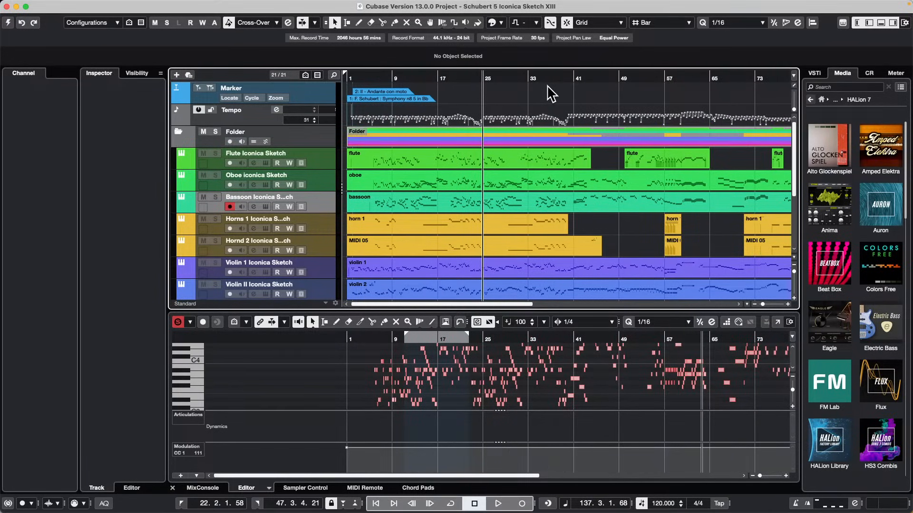
{"action": "key", "text": "h"}
{"action": "key", "text": "h"}
{"action": "key", "text": "h"}
{"action": "key", "text": "h"}
{"action": "key", "text": "h"}
{"action": "key", "text": "h"}
{"action": "key", "text": "h"}
{"action": "key", "text": "h"}
{"action": "key", "text": "h"}
{"action": "key", "text": "h"}
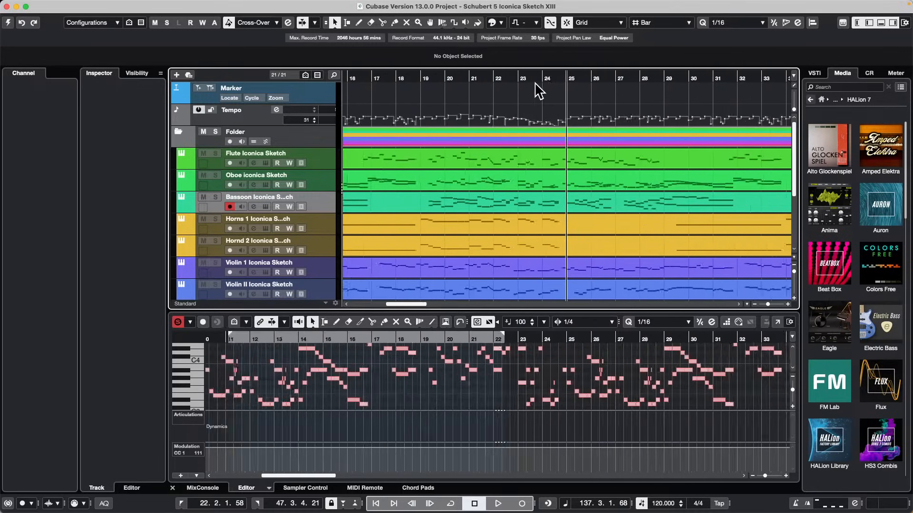
{"action": "key", "text": "g"}
{"action": "key", "text": "g"}
{"action": "key", "text": "g"}
{"action": "key", "text": "g"}
{"action": "key", "text": "g"}
{"action": "key", "text": "g"}
{"action": "key", "text": "g"}
{"action": "key", "text": "g"}
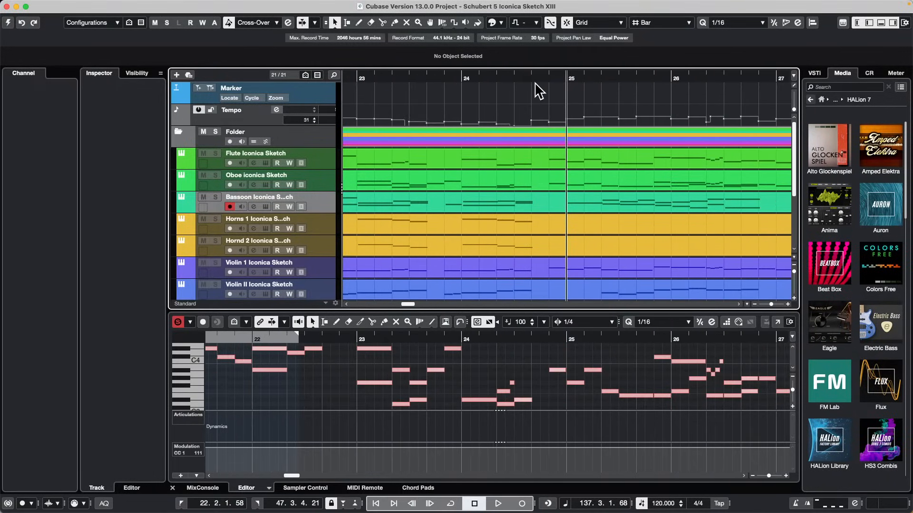
{"action": "key", "text": "g"}
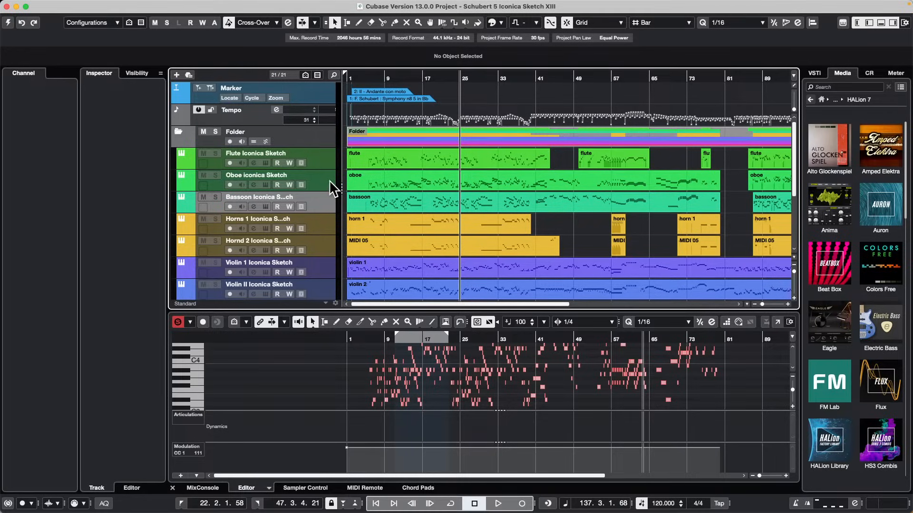
Open the recent project Amos Moses Templaye.cpr and activate it.
{"action": "left_click", "coordinate": [63, 5]}
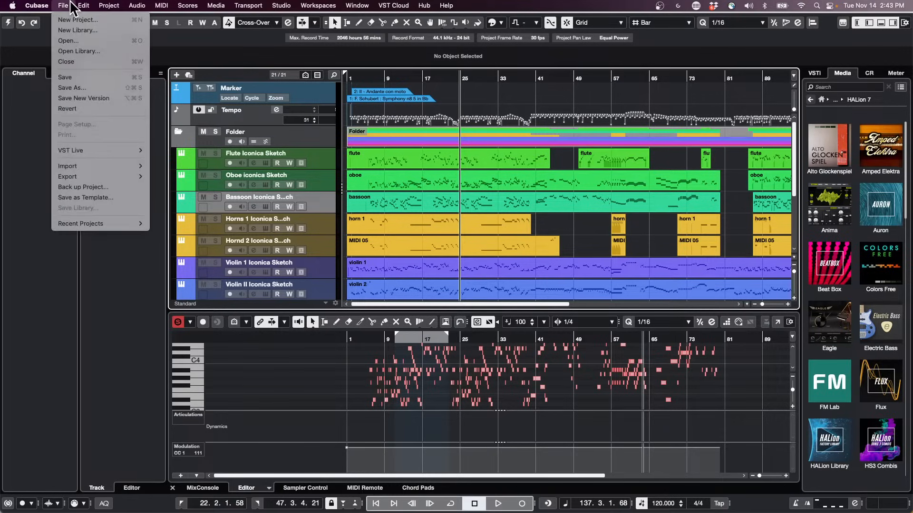
{"action": "mouse_move", "coordinate": [97, 223]}
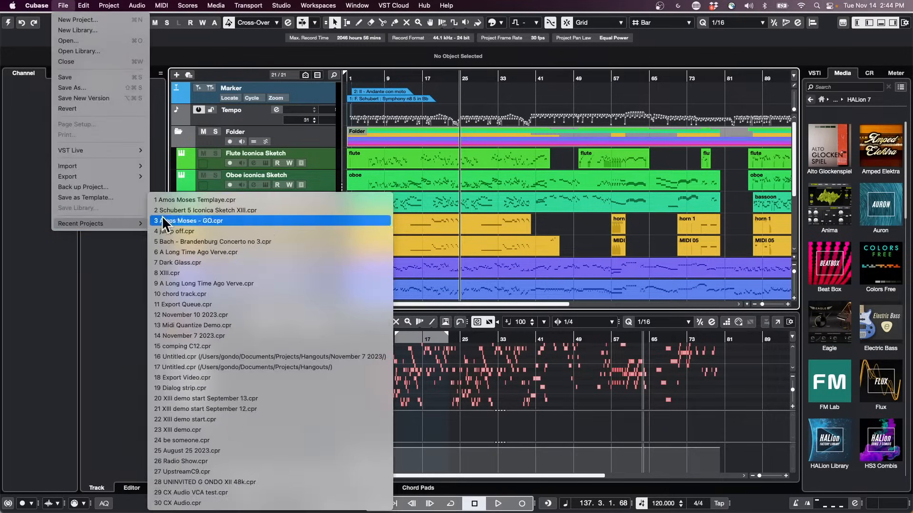
{"action": "left_click", "coordinate": [277, 200]}
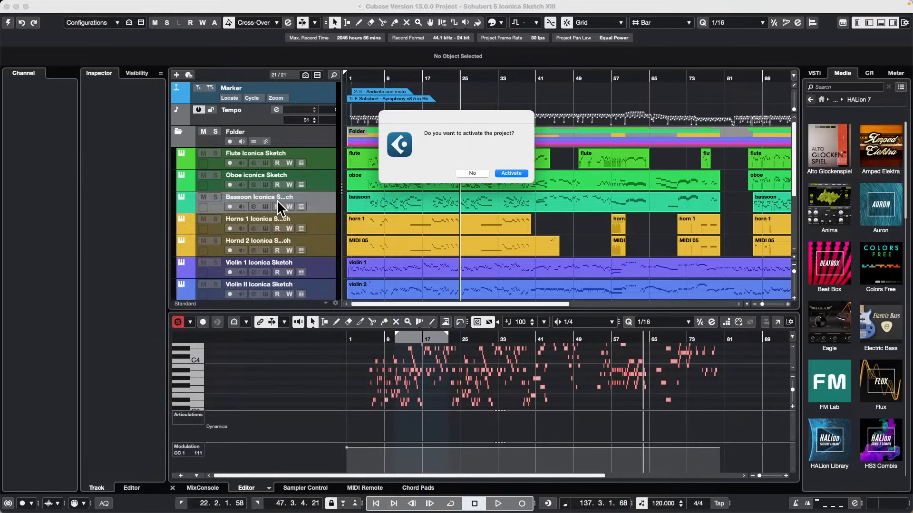
{"action": "key", "text": "Return"}
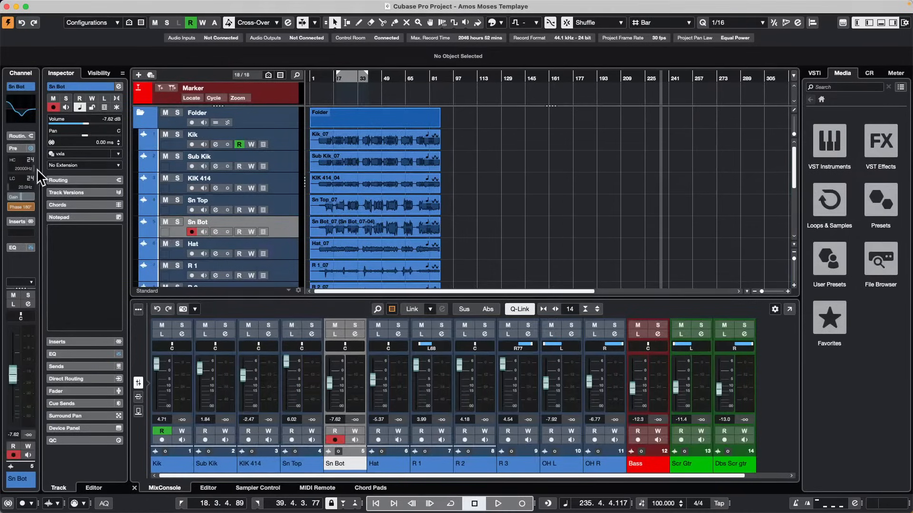
Add two stereo audio tracks directly below the Bass track.
{"action": "scroll", "coordinate": [283, 201], "scroll_direction": "down", "scroll_amount": 5}
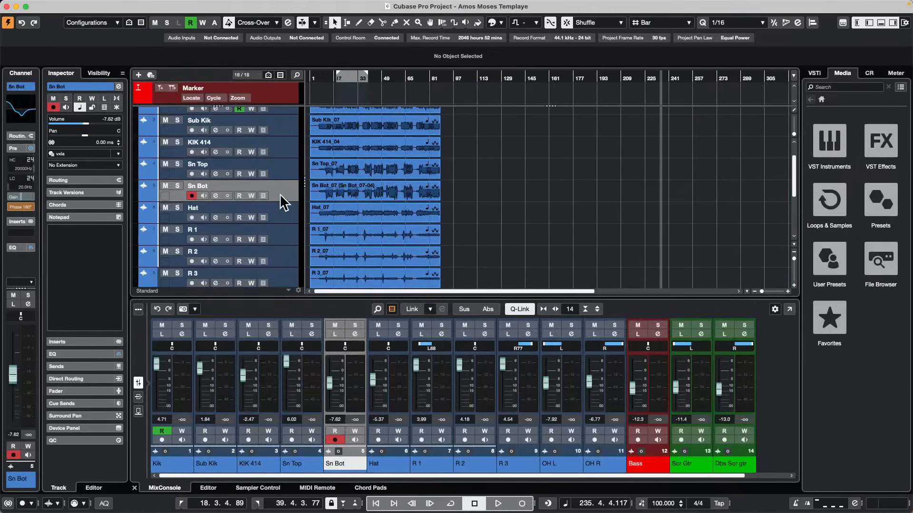
{"action": "scroll", "coordinate": [284, 201], "scroll_direction": "down", "scroll_amount": 3}
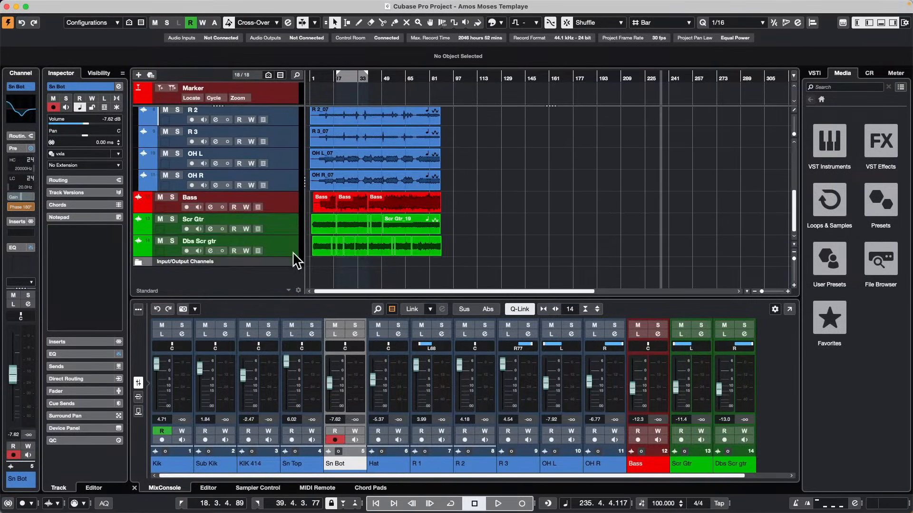
{"action": "right_click", "coordinate": [283, 245]}
{"action": "mouse_move", "coordinate": [378, 248]}
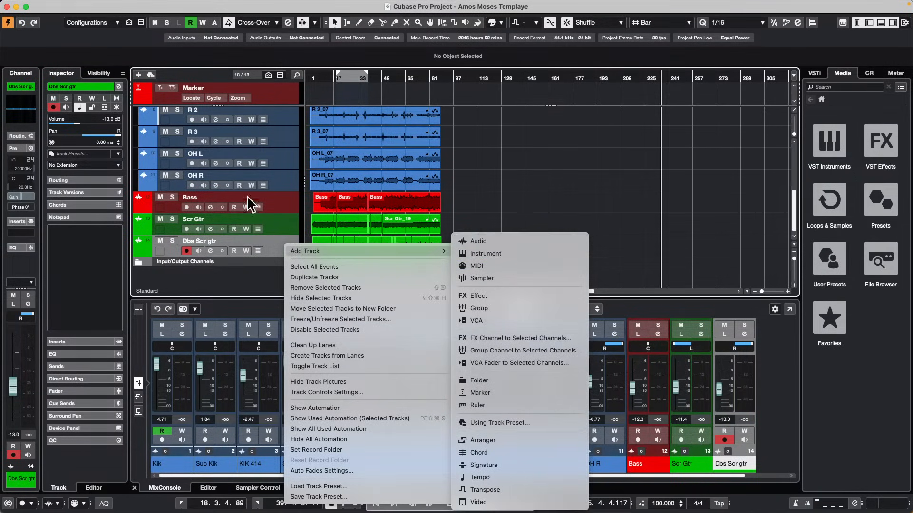
{"action": "left_click", "coordinate": [280, 202]}
{"action": "right_click", "coordinate": [279, 201]}
{"action": "mouse_move", "coordinate": [398, 208]}
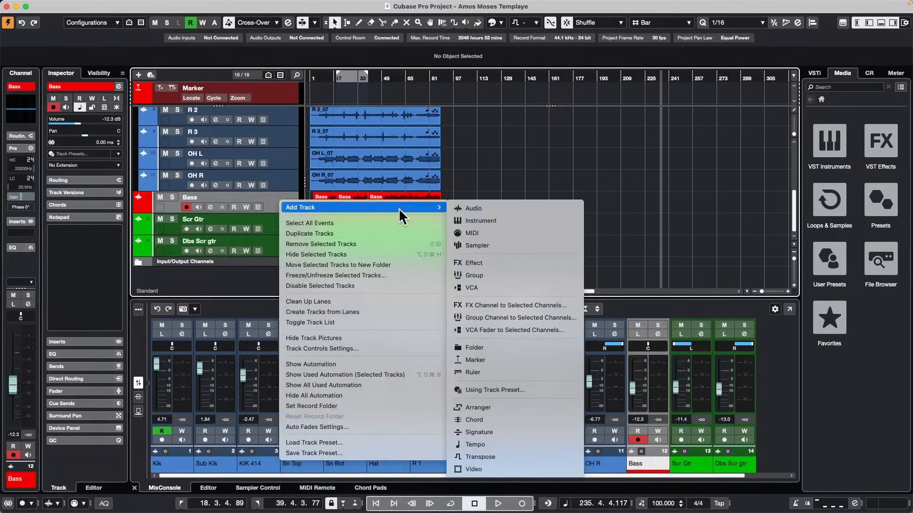
{"action": "key", "text": "t"}
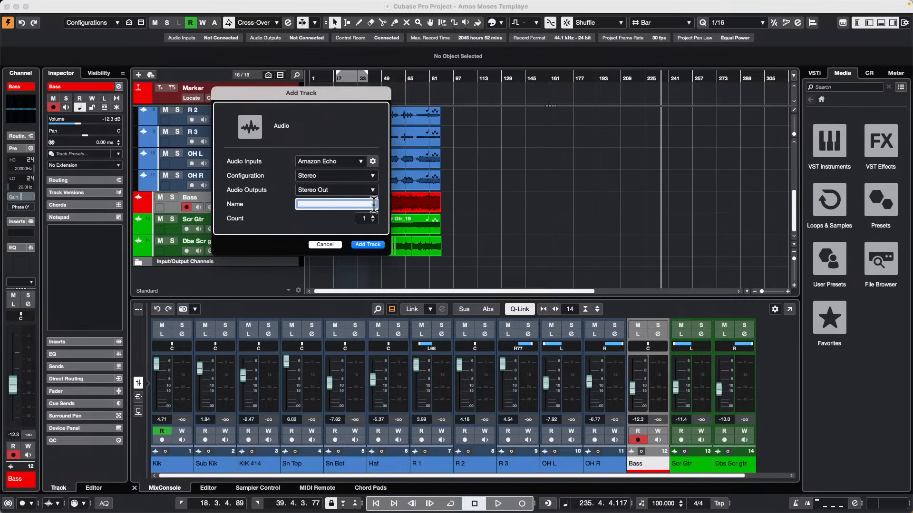
{"action": "left_click", "coordinate": [372, 216]}
{"action": "left_click", "coordinate": [371, 245]}
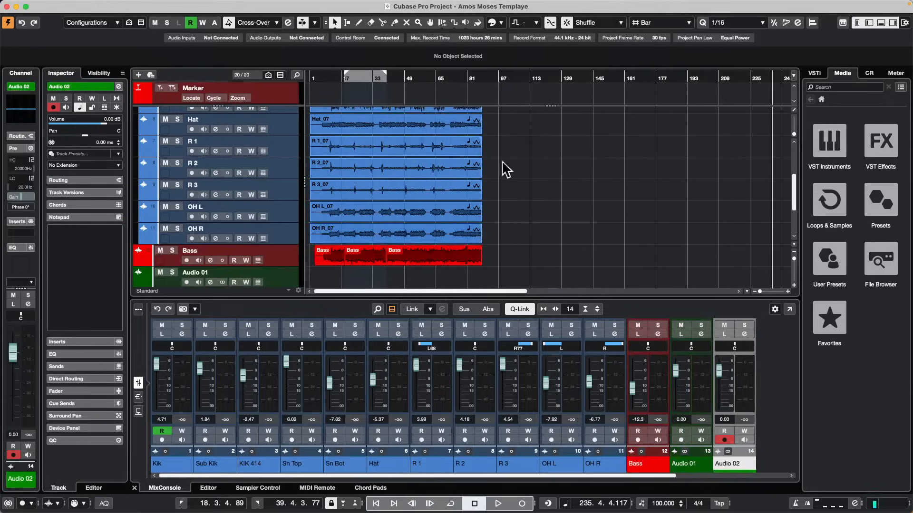
Select the Audio 01 track below the Bass track.
{"action": "scroll", "coordinate": [290, 164], "scroll_direction": "up", "scroll_amount": 3}
{"action": "scroll", "coordinate": [288, 164], "scroll_direction": "down", "scroll_amount": 5}
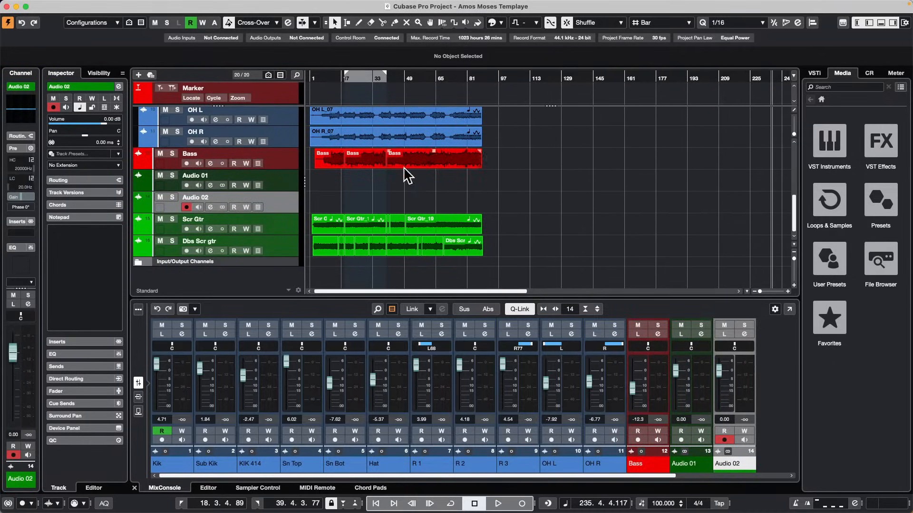
{"action": "left_click", "coordinate": [298, 186]}
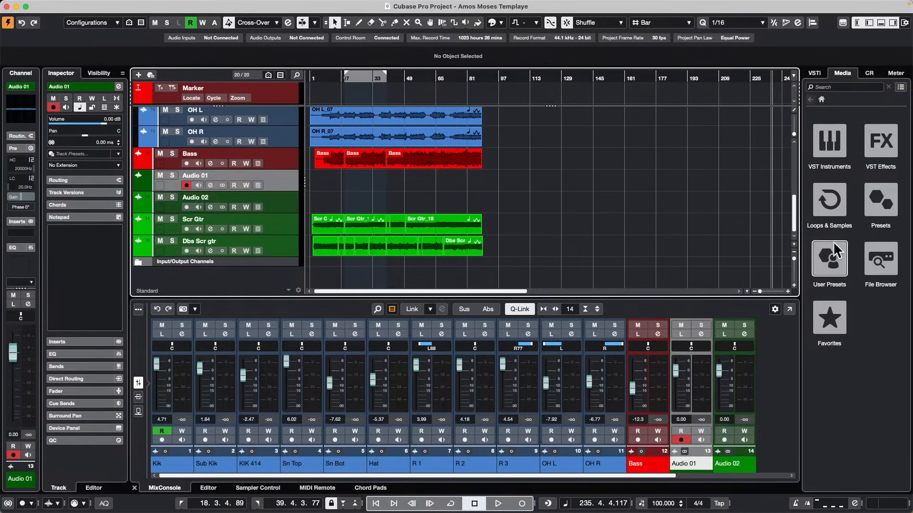
{"action": "left_click", "coordinate": [819, 273]}
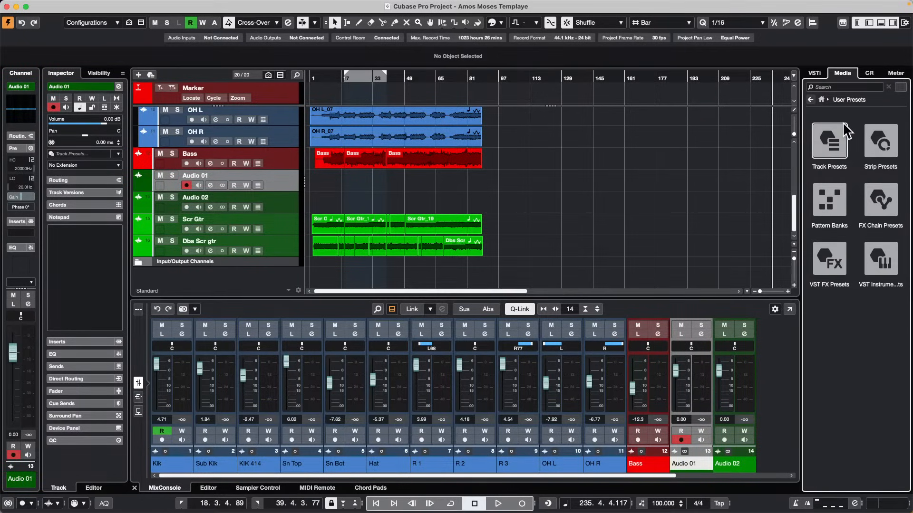
{"action": "left_click", "coordinate": [827, 142]}
{"action": "left_click", "coordinate": [826, 145]}
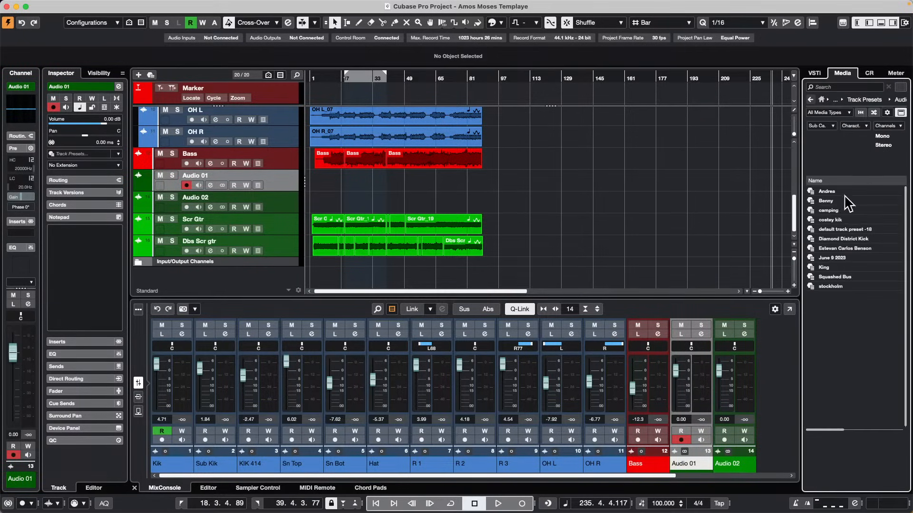
{"action": "left_click", "coordinate": [810, 100]}
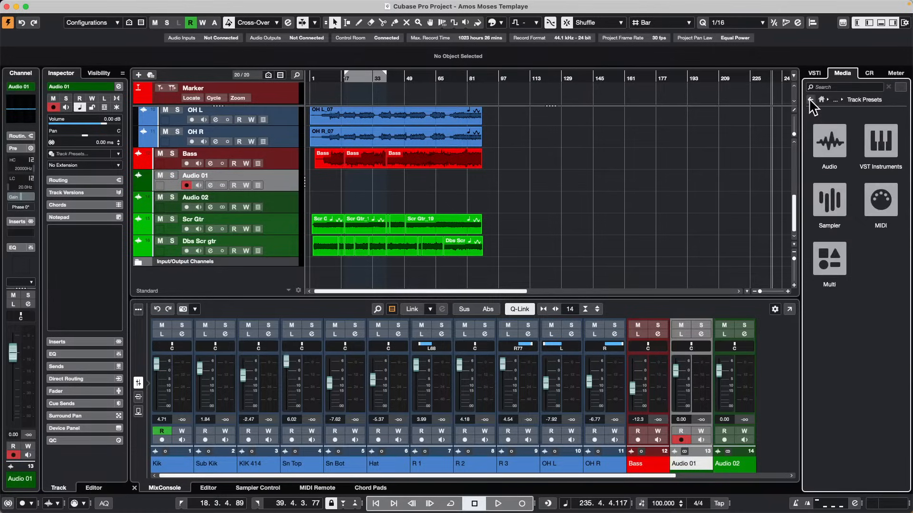
{"action": "left_click", "coordinate": [810, 100]}
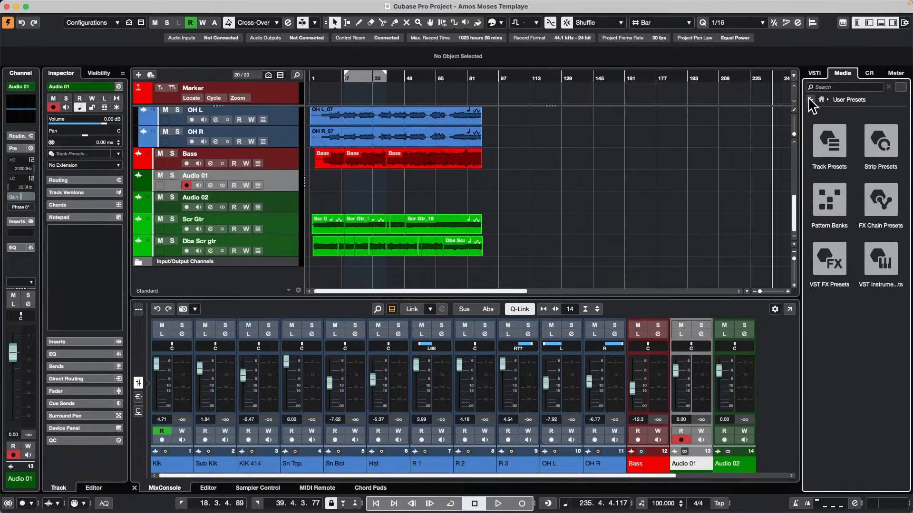
{"action": "left_click", "coordinate": [810, 99]}
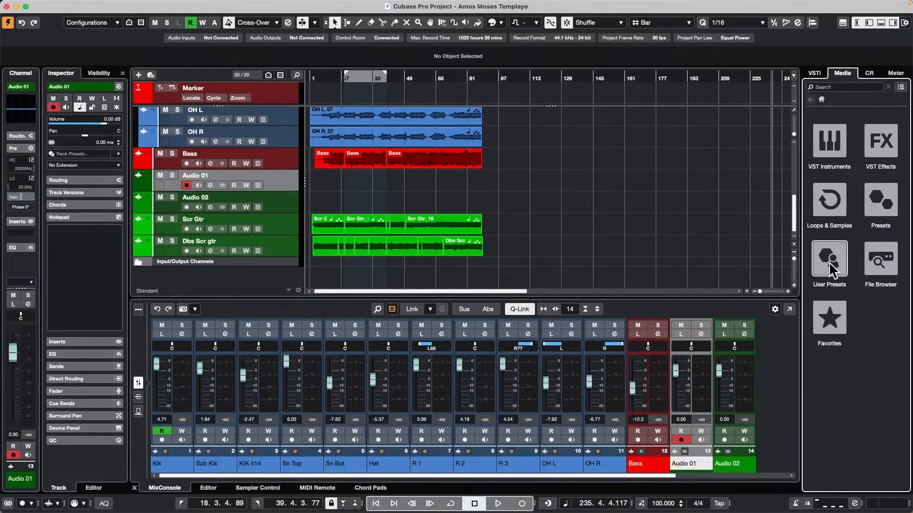
Load the factory audio track preset AM - 80s Mastering 1 onto the Audio 01 track.
{"action": "left_click", "coordinate": [880, 200]}
{"action": "left_click", "coordinate": [831, 139]}
{"action": "left_click", "coordinate": [833, 135]}
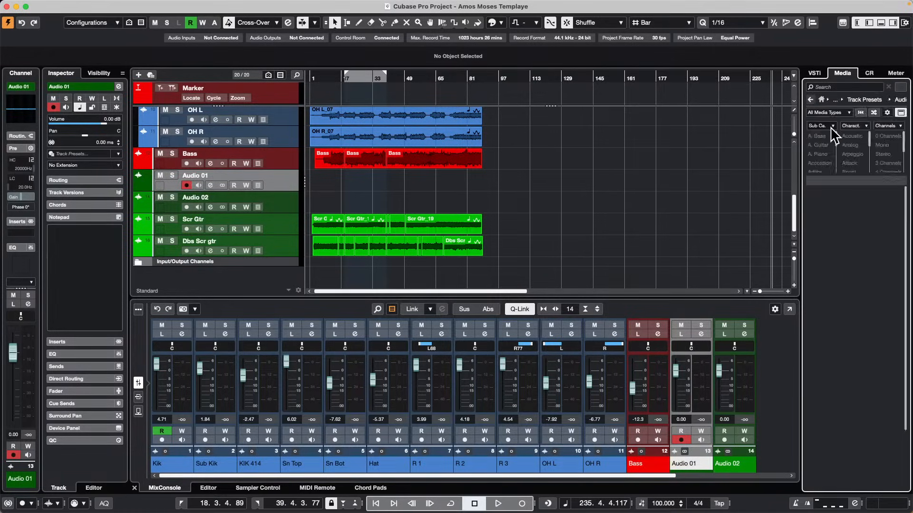
{"action": "left_click", "coordinate": [850, 293]}
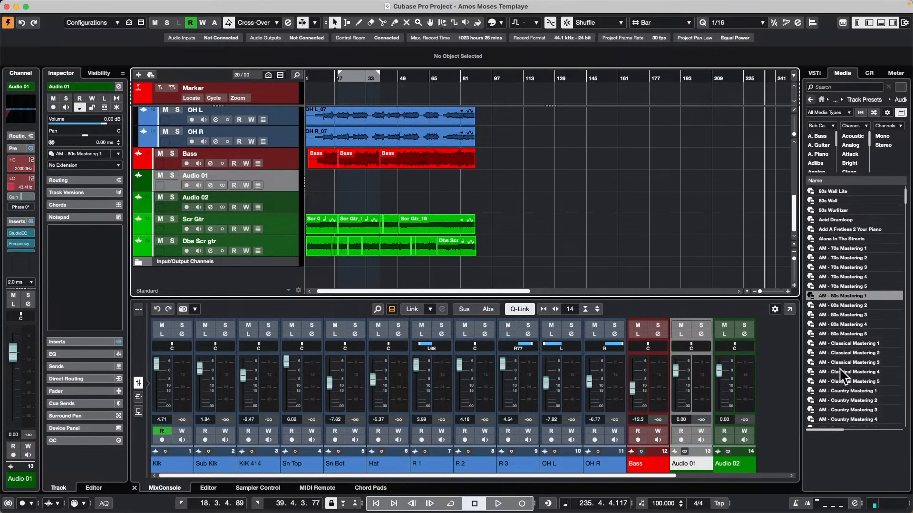
Load the track preset AM - Classical Mastering 4 onto the Audio 02 track and expand the Inserts section for Audio 01.
{"action": "left_click_drag", "start_coordinate": [846, 371], "coordinate": [188, 204]}
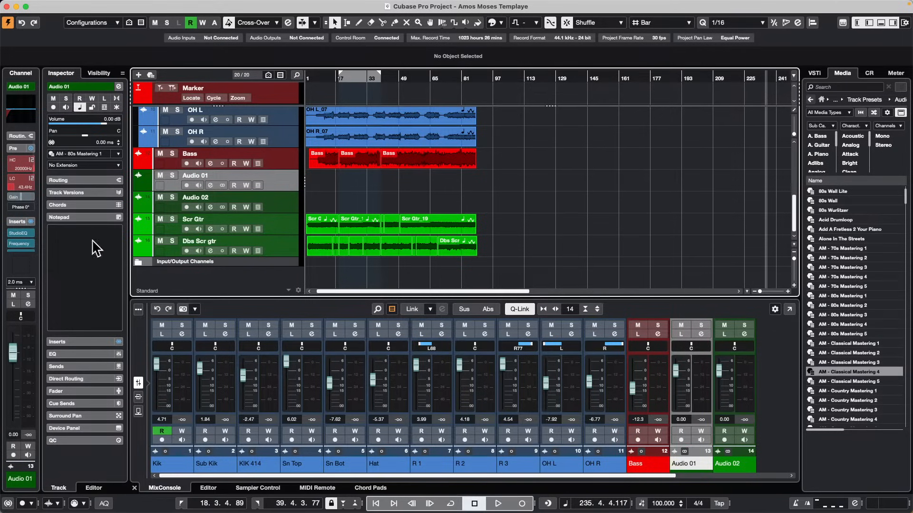
{"action": "left_click", "coordinate": [57, 342]}
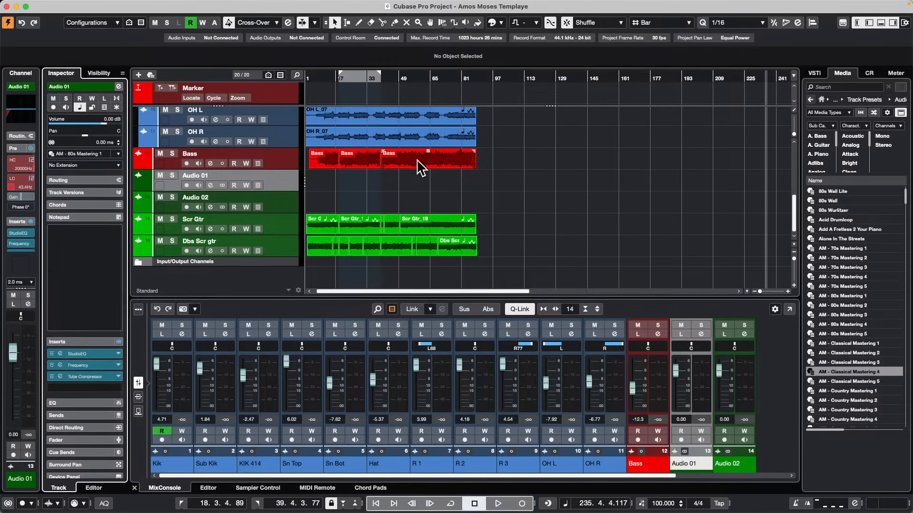
Move the Audio 01 track up between the OH L and OH R tracks.
{"action": "left_click", "coordinate": [285, 201]}
{"action": "left_click", "coordinate": [286, 176]}
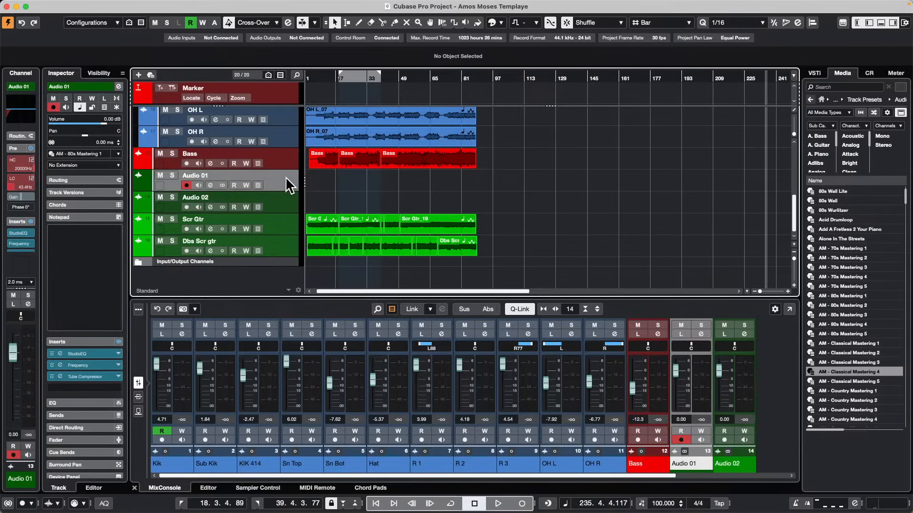
{"action": "left_click_drag", "start_coordinate": [284, 179], "coordinate": [279, 143]}
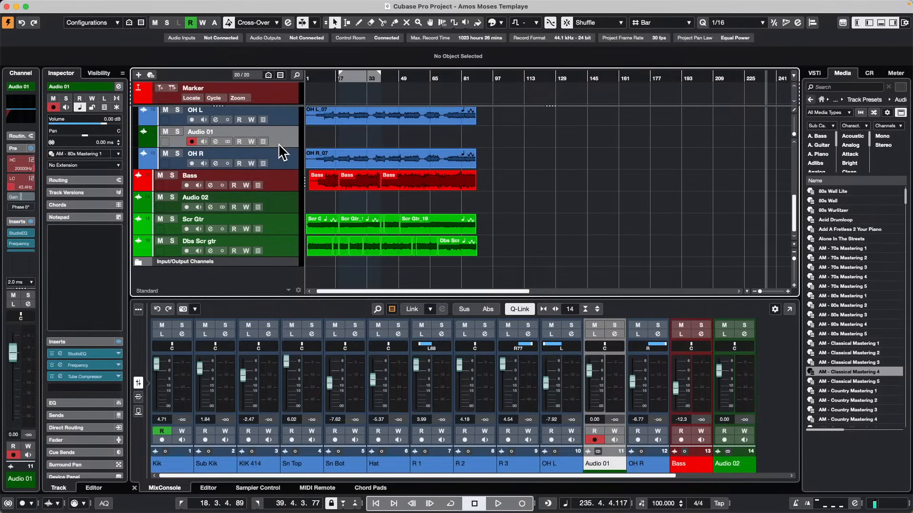
With Audio 01 and Audio 02 both selected, try to reset their insert effects together, then check the inserts on Audio 02.
{"action": "left_click", "coordinate": [291, 207]}
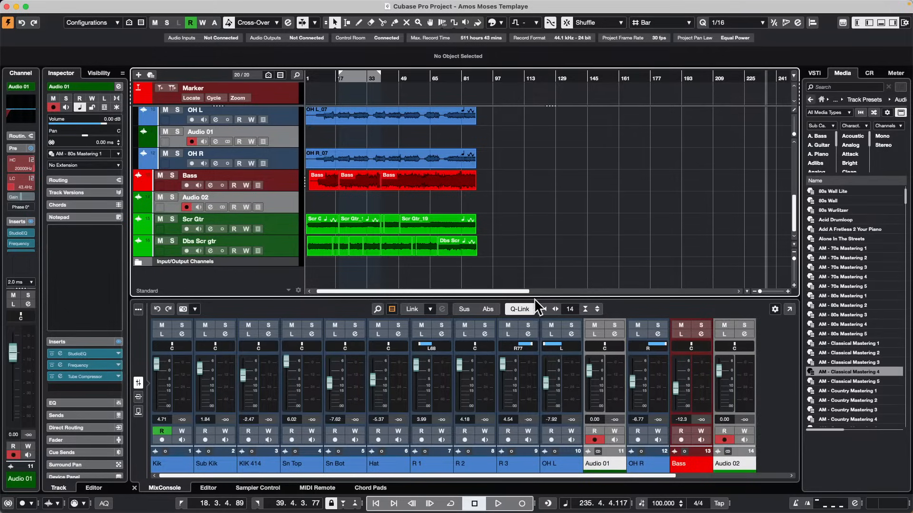
{"action": "left_click", "coordinate": [118, 341], "text": "super"}
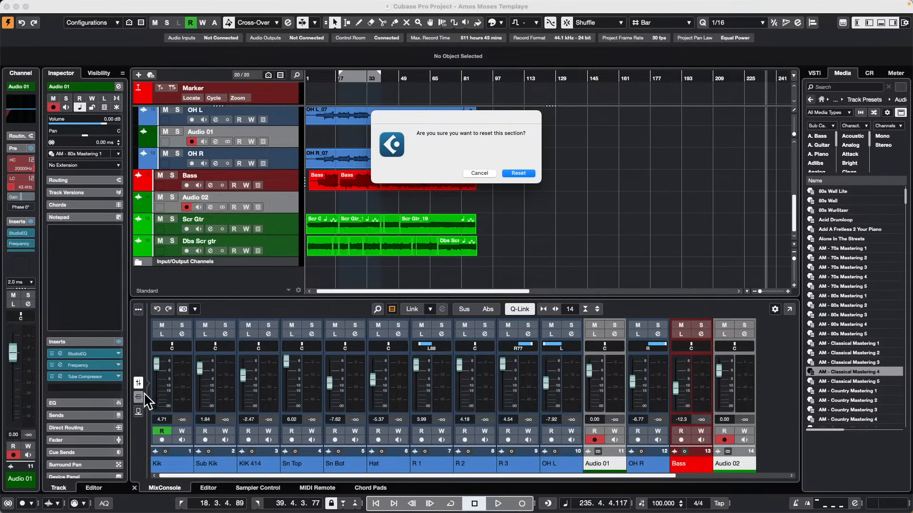
{"action": "left_click", "coordinate": [519, 173]}
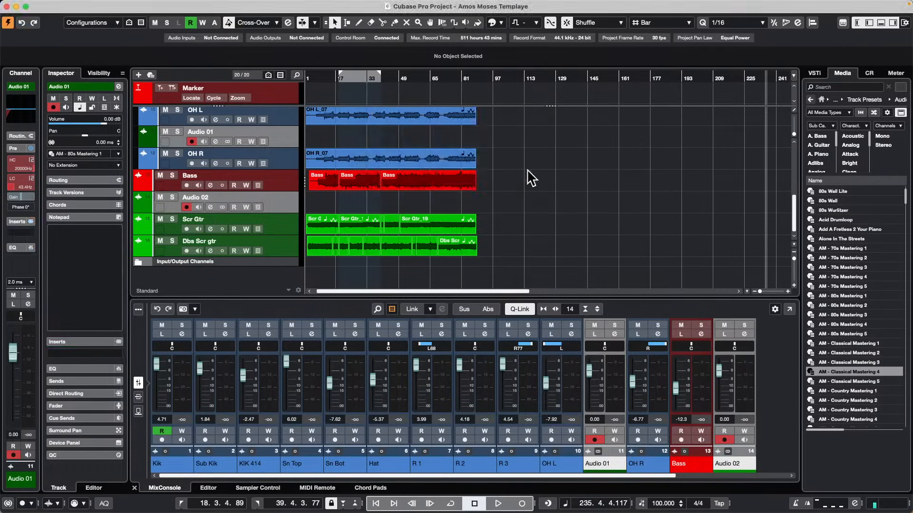
{"action": "left_click", "coordinate": [291, 204]}
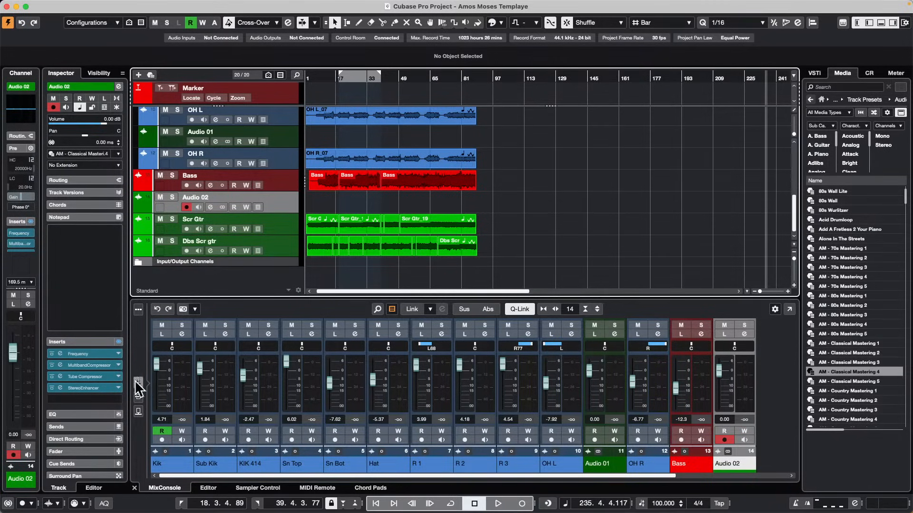
Enlarge the MixConsole and show the insert racks of the channels around Audio 01 and Audio 02.
{"action": "left_click", "coordinate": [139, 409]}
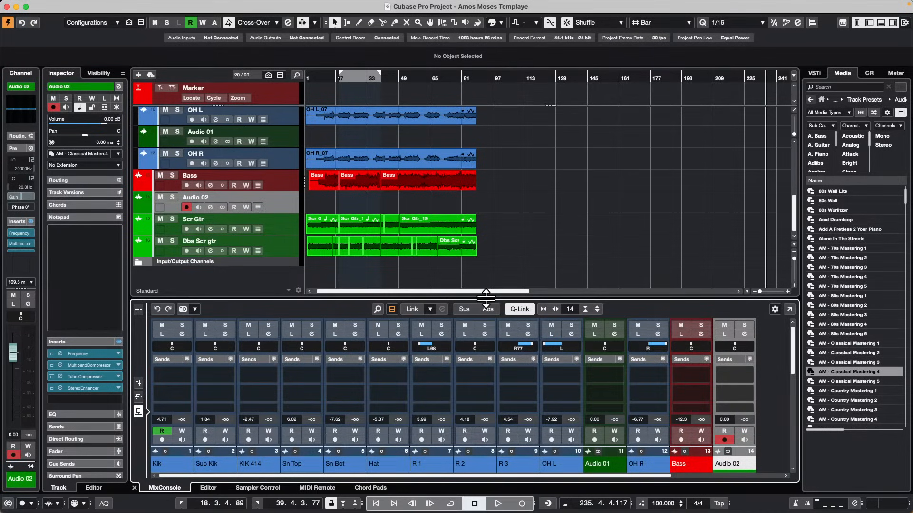
{"action": "left_click_drag", "start_coordinate": [486, 299], "coordinate": [491, 230]}
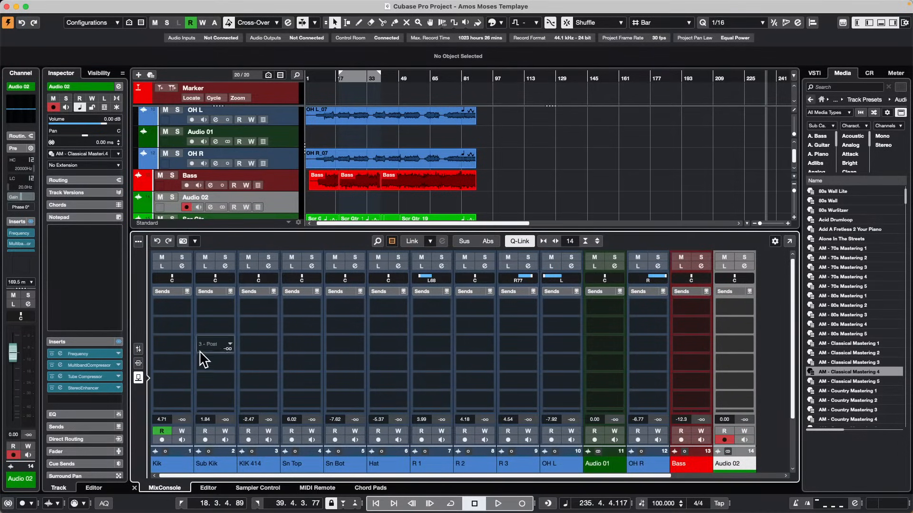
{"action": "left_click", "coordinate": [139, 363]}
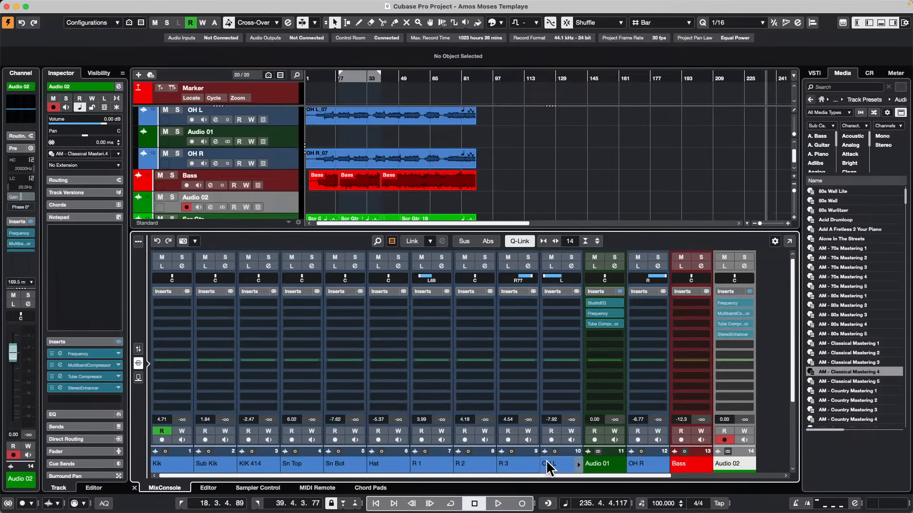
{"action": "left_click_drag", "start_coordinate": [538, 471], "coordinate": [609, 469]}
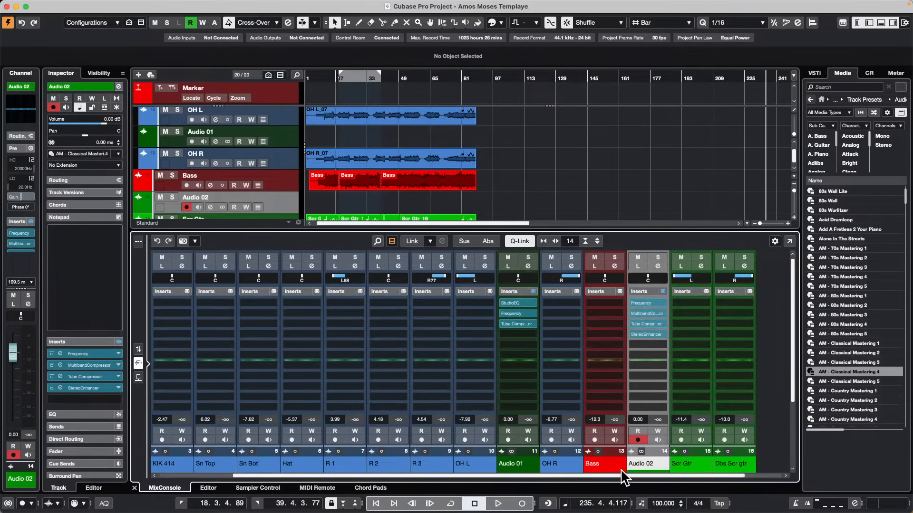
{"action": "left_click", "coordinate": [620, 469]}
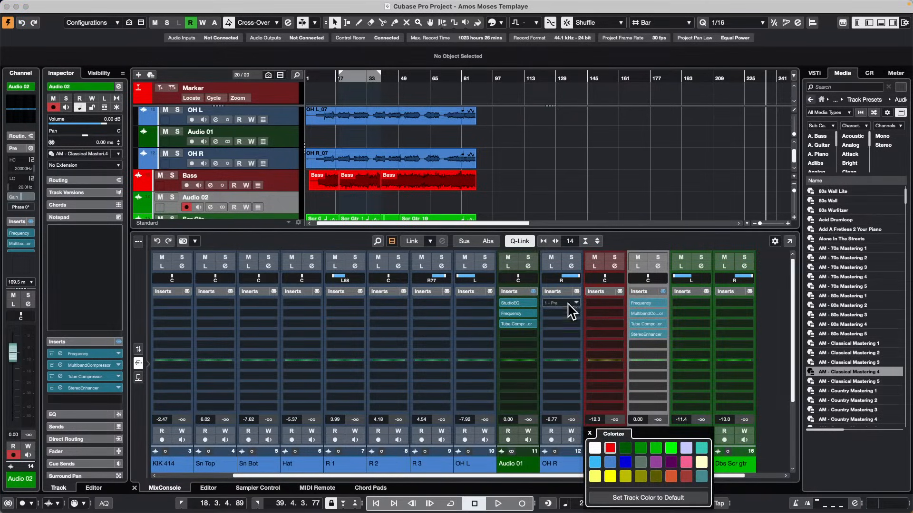
{"action": "left_click", "coordinate": [588, 434]}
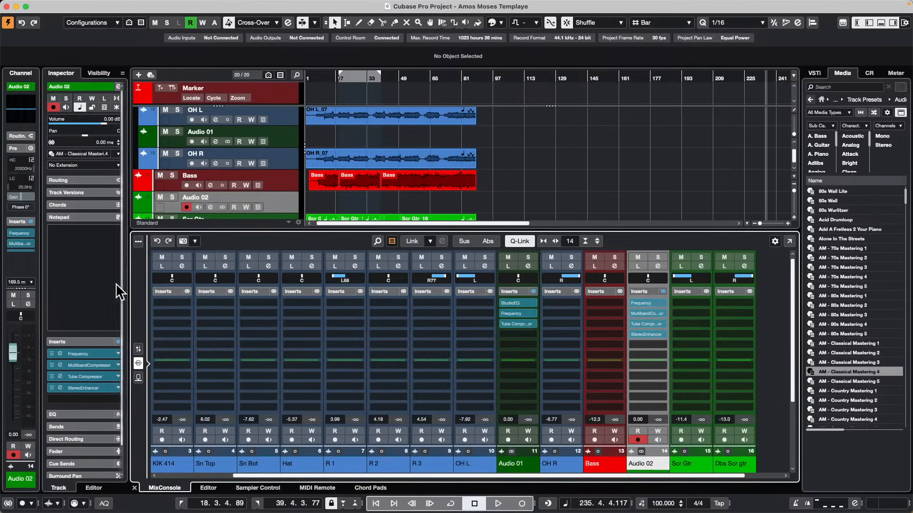
Select Audio 01 together with Audio 02 and reset the inserts on each of the two mixer channels.
{"action": "left_click", "coordinate": [283, 139]}
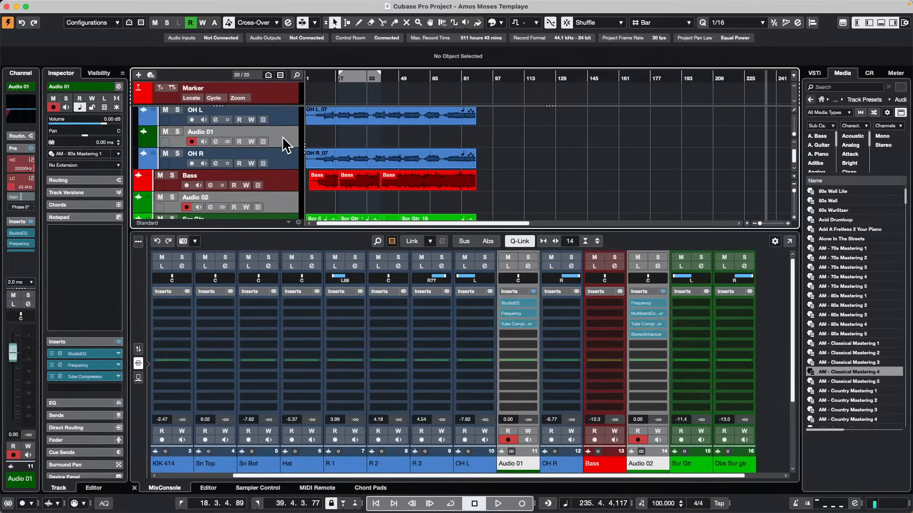
{"action": "left_click", "coordinate": [532, 291], "text": "super"}
{"action": "left_click", "coordinate": [520, 169]}
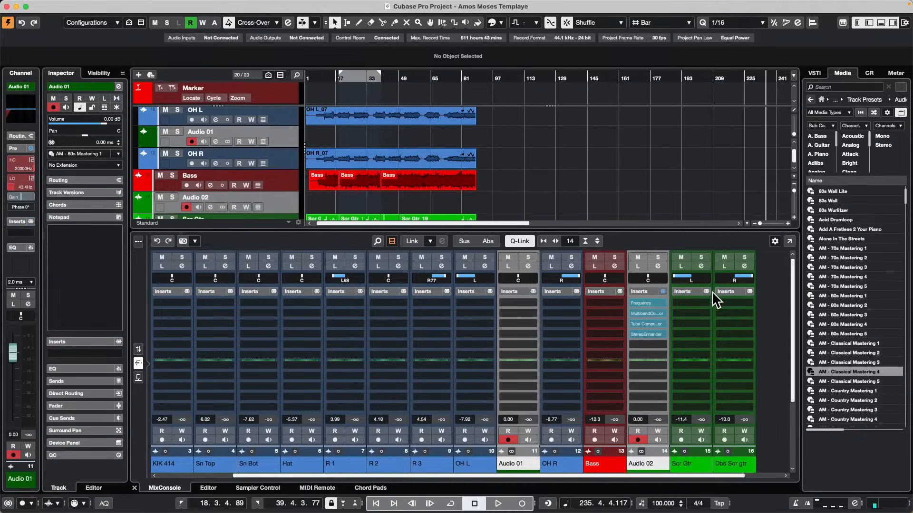
{"action": "left_click", "coordinate": [661, 287], "text": "super"}
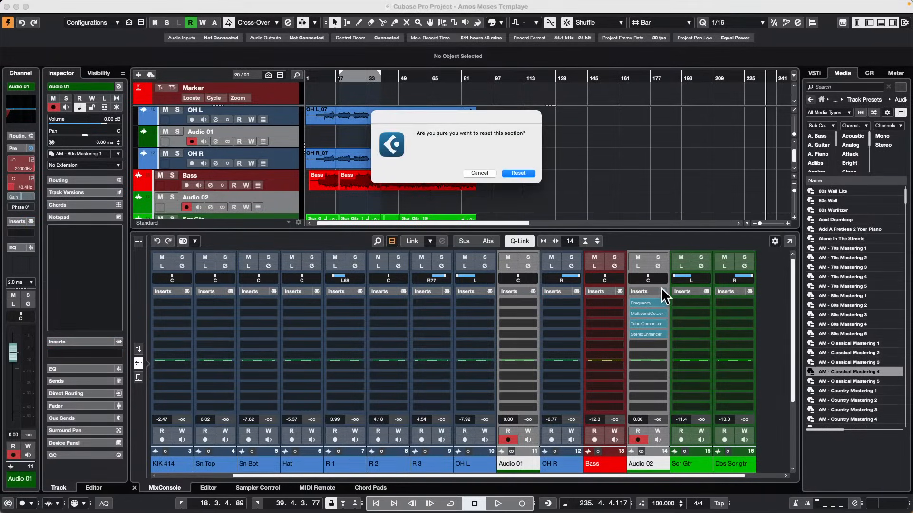
{"action": "left_click", "coordinate": [528, 171]}
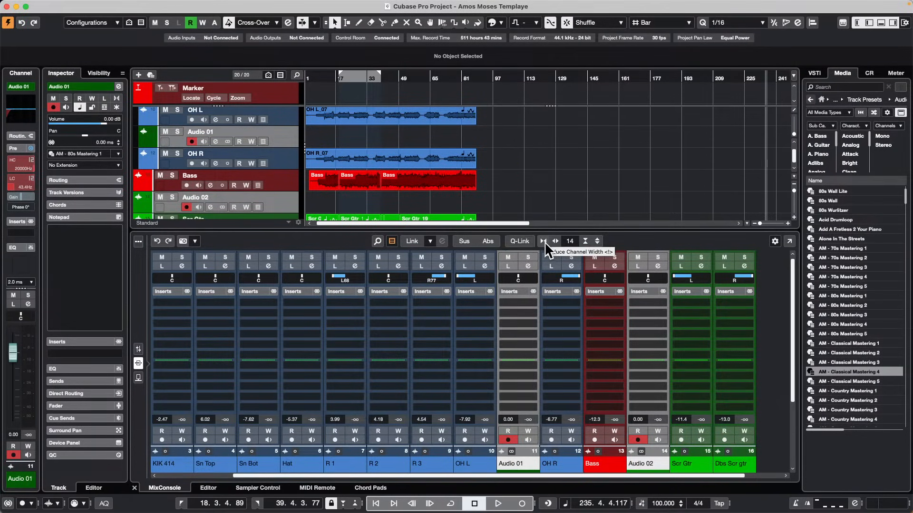
Undo the insert resets on the Audio 01 and Audio 02 channels.
{"action": "key", "text": "super+z"}
{"action": "key", "text": "super+z"}
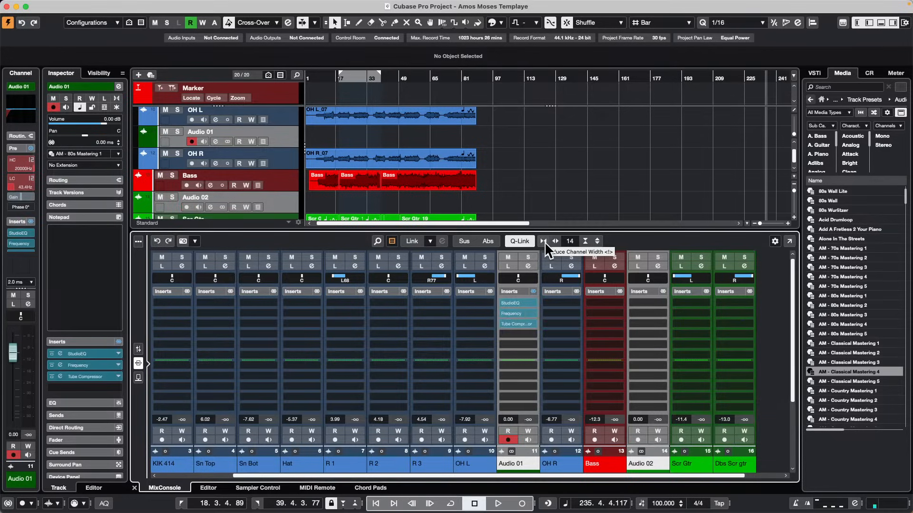
{"action": "key", "text": "super+shift+z"}
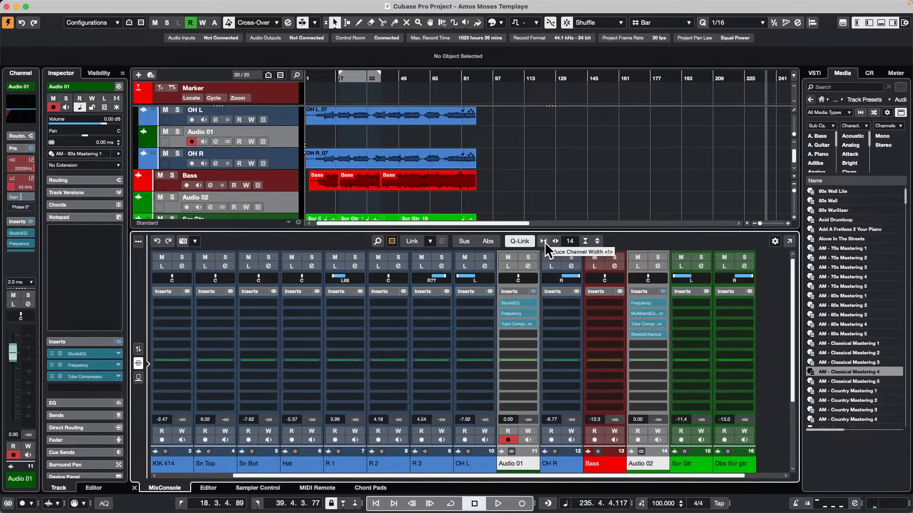
Open the Project Logical Editor and move its window so the Audio 02 mixer channel stays in view.
{"action": "left_click", "coordinate": [226, 6]}
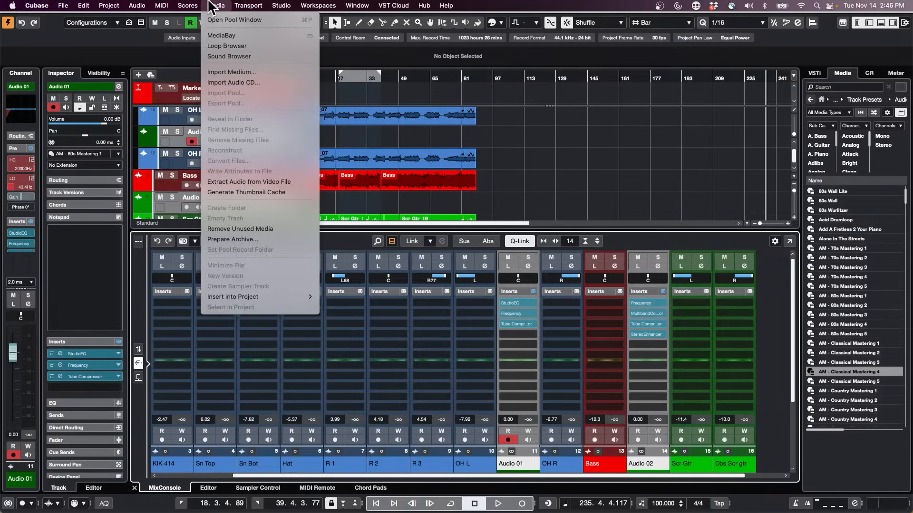
{"action": "mouse_move", "coordinate": [157, 6]}
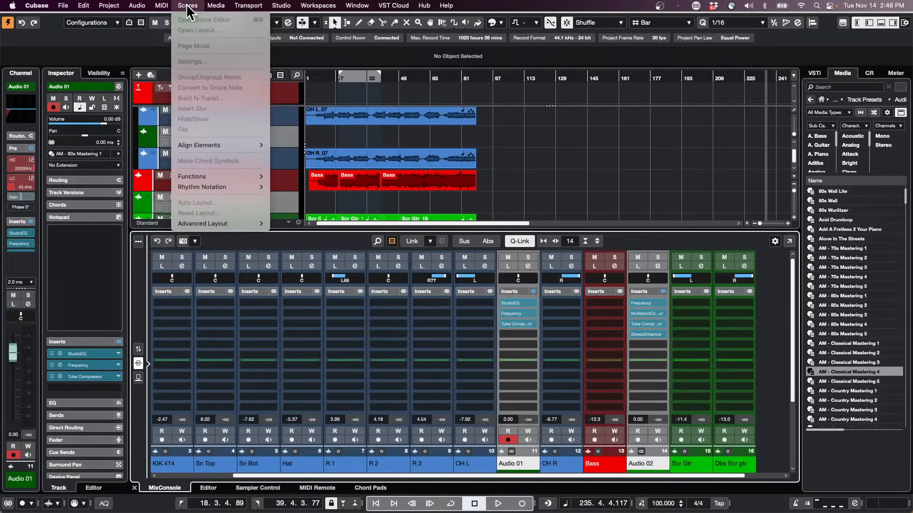
{"action": "mouse_move", "coordinate": [111, 13]}
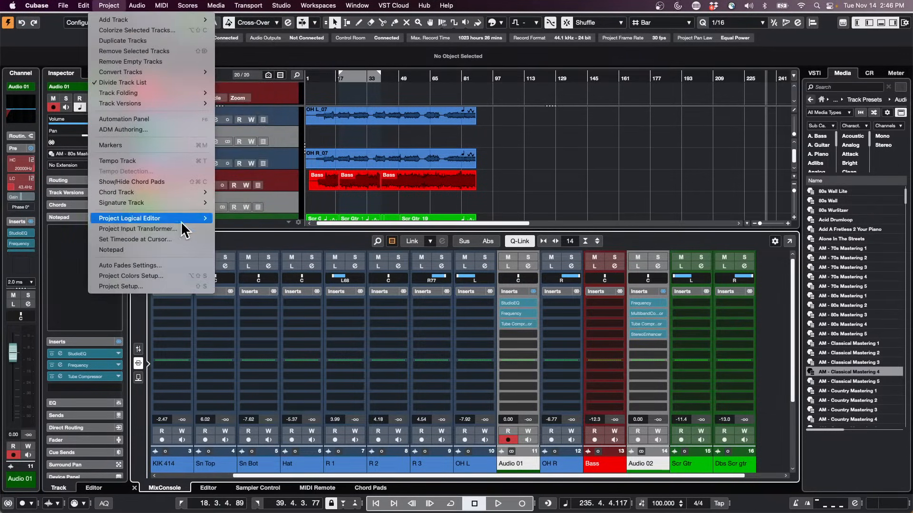
{"action": "mouse_move", "coordinate": [180, 219]}
{"action": "left_click", "coordinate": [235, 218]}
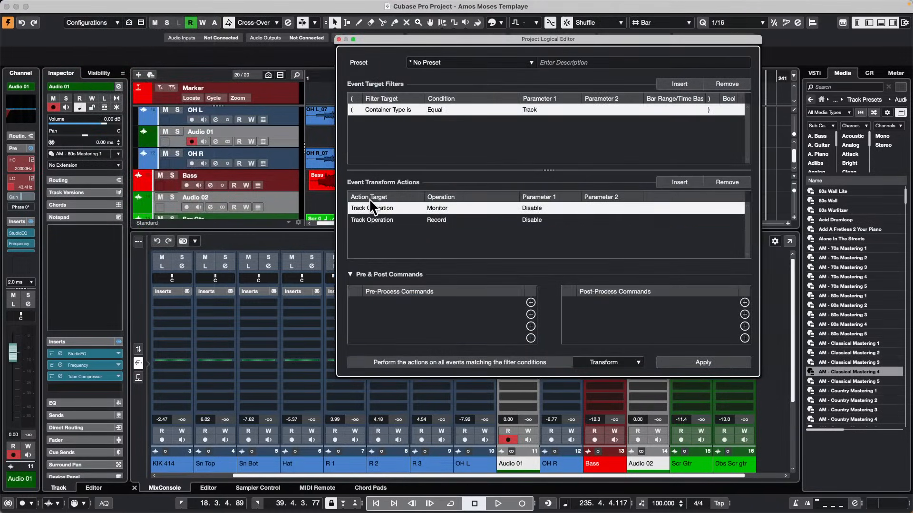
{"action": "left_click_drag", "start_coordinate": [542, 42], "coordinate": [382, 26]}
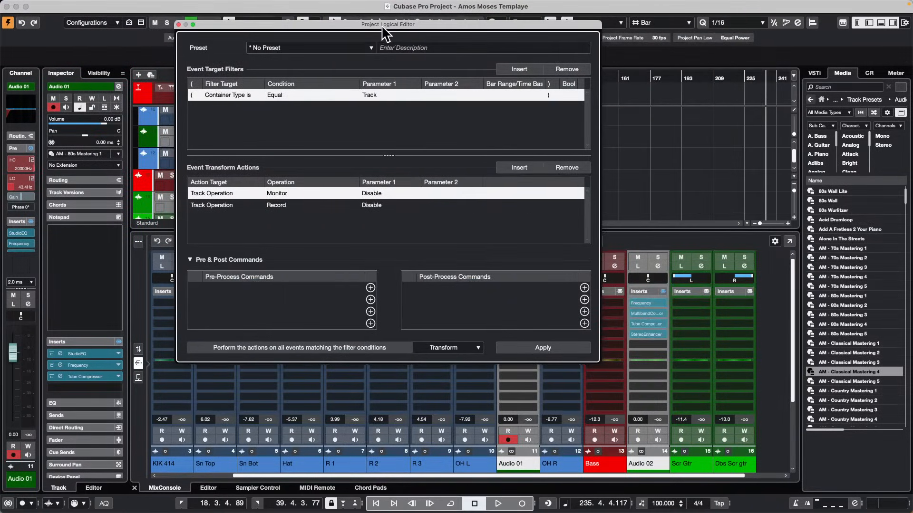
Set the event target filter to Media Type is Equal to Effect.
{"action": "left_click", "coordinate": [232, 94]}
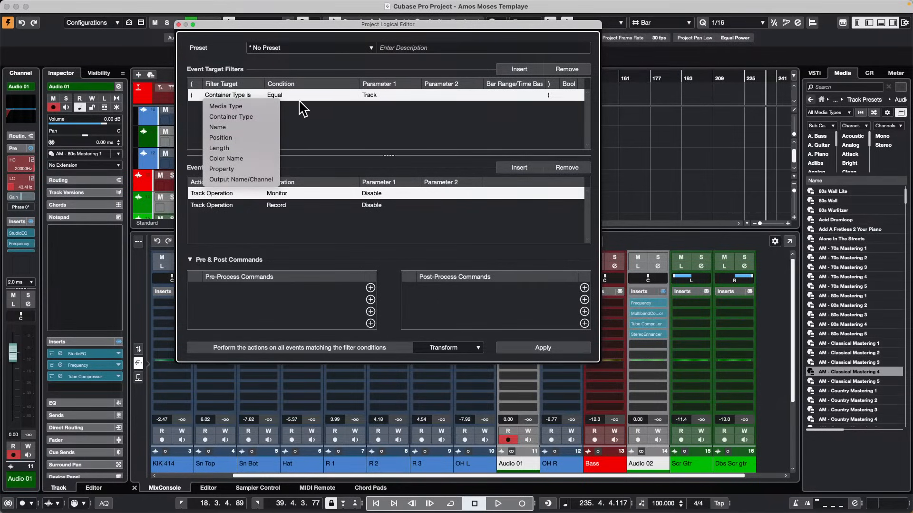
{"action": "left_click", "coordinate": [262, 107]}
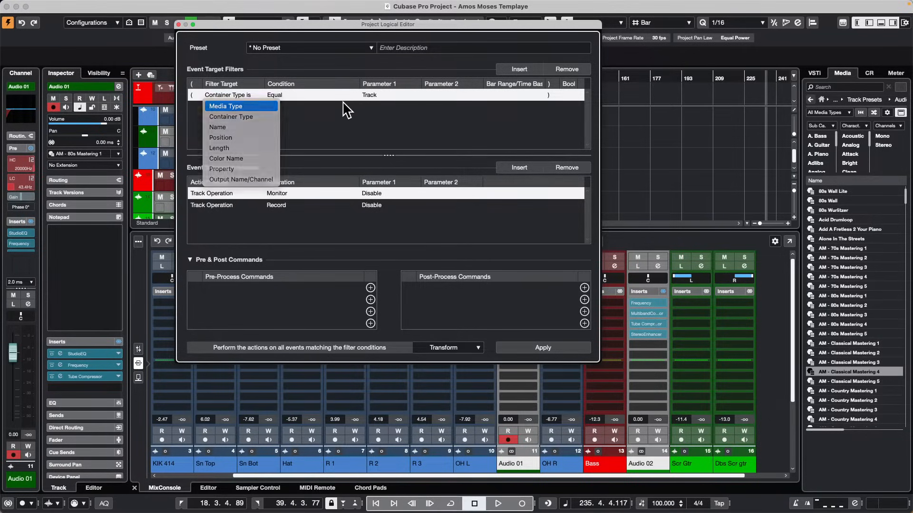
{"action": "left_click", "coordinate": [378, 96]}
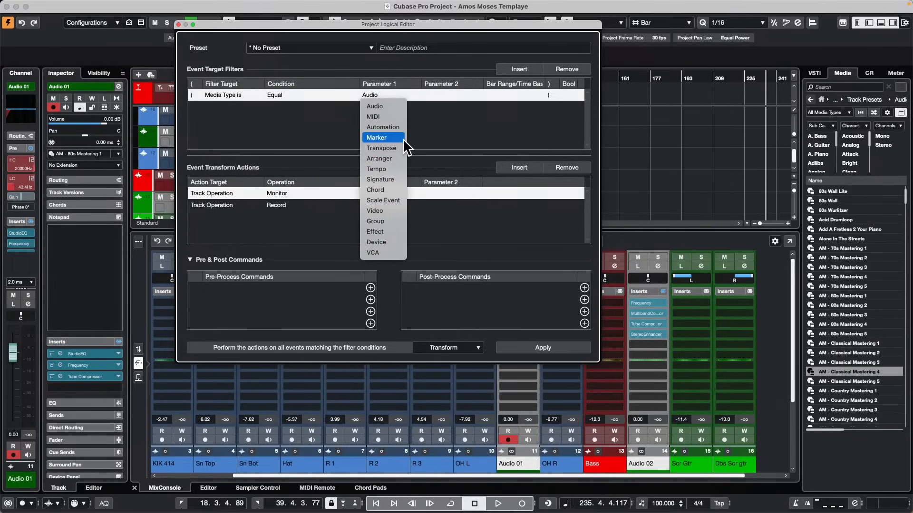
{"action": "left_click", "coordinate": [378, 232]}
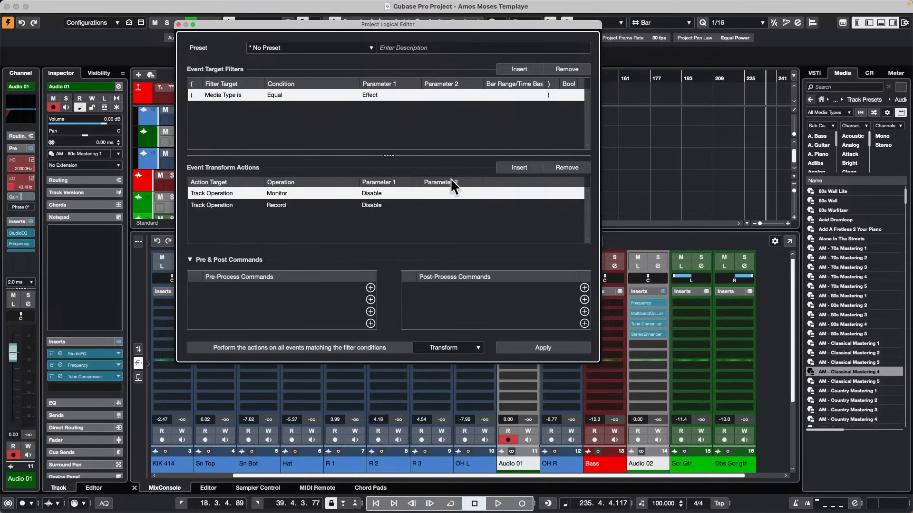
Remove both track operation entries, Record and Monitor, from the event transform actions.
{"action": "left_click", "coordinate": [383, 205]}
{"action": "left_click", "coordinate": [570, 168]}
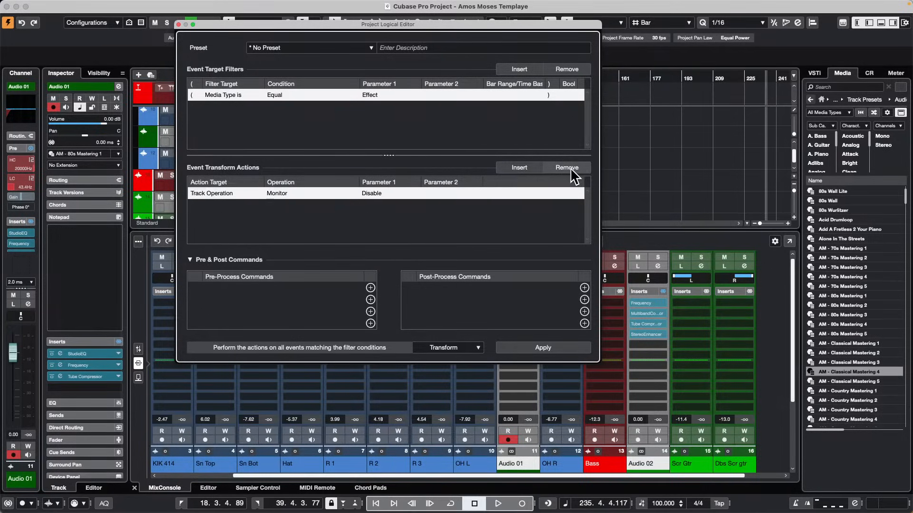
{"action": "left_click", "coordinate": [570, 169]}
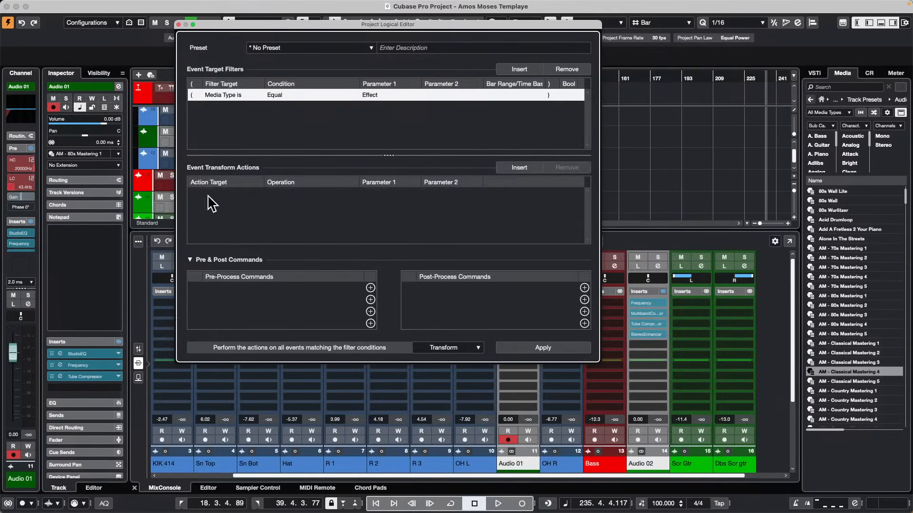
{"action": "left_click", "coordinate": [524, 70]}
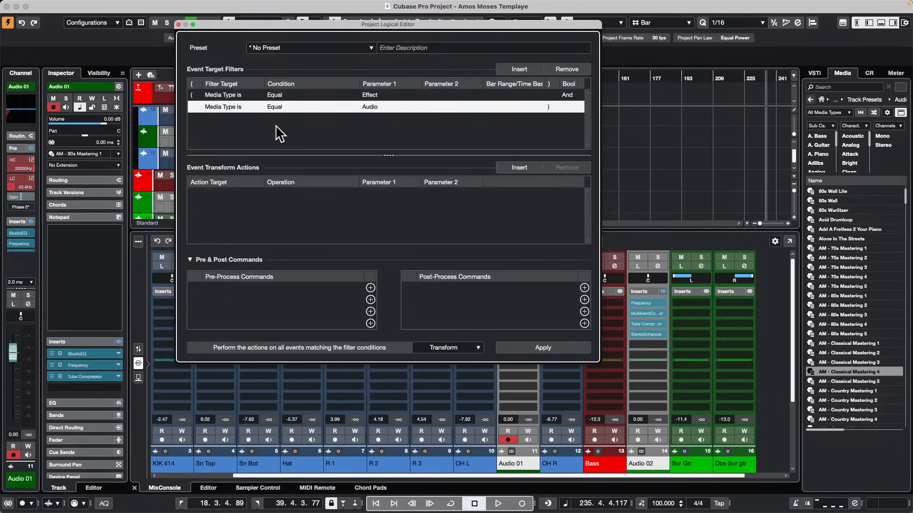
{"action": "left_click", "coordinate": [225, 106]}
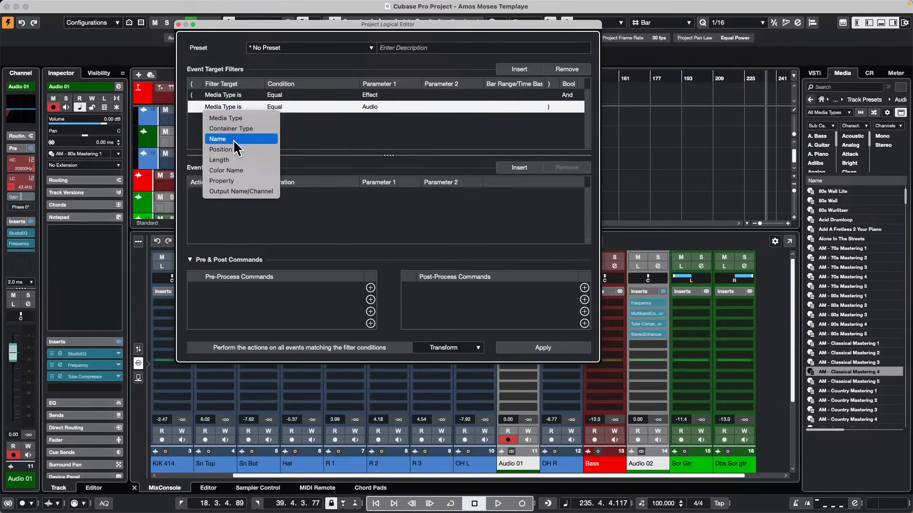
{"action": "left_click", "coordinate": [243, 180]}
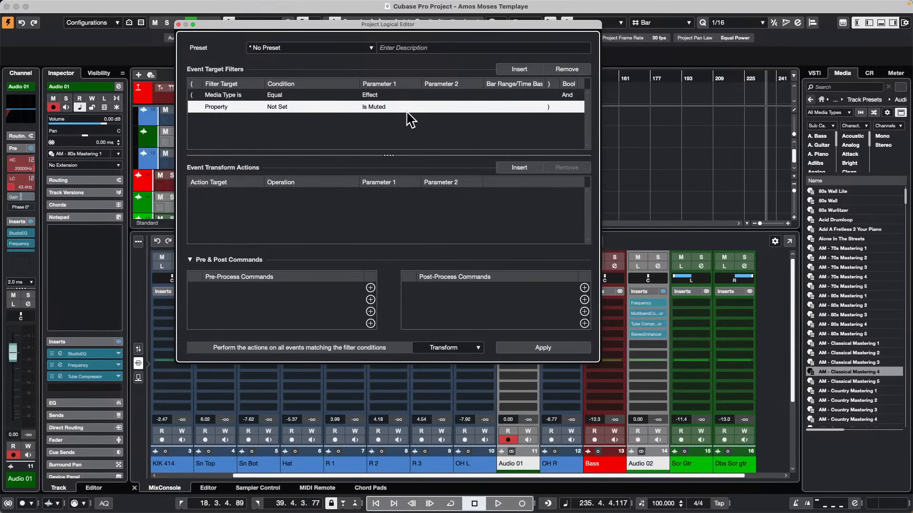
{"action": "left_click", "coordinate": [284, 109]}
{"action": "left_click", "coordinate": [307, 117]}
{"action": "left_click", "coordinate": [384, 107]}
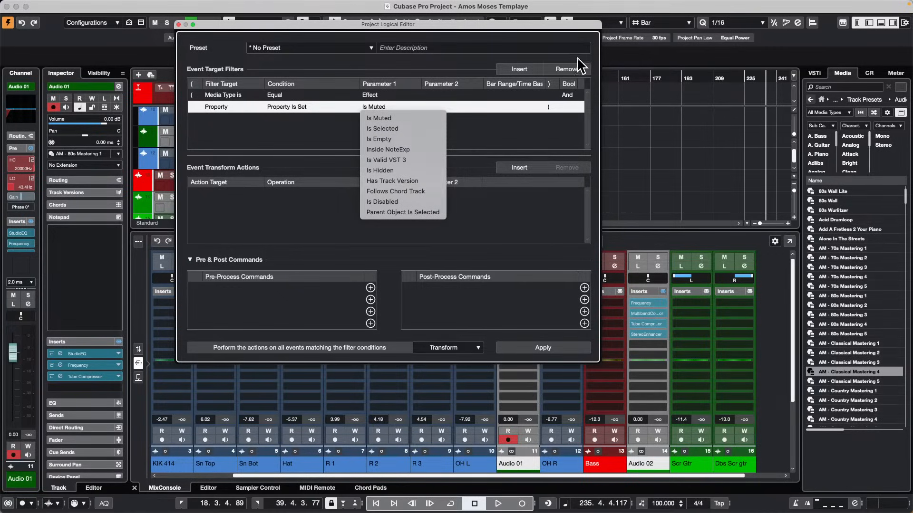
Clear the existing event target filters and add one set to Container Type is Equal to Track.
{"action": "left_click", "coordinate": [570, 70]}
{"action": "left_click", "coordinate": [571, 70]}
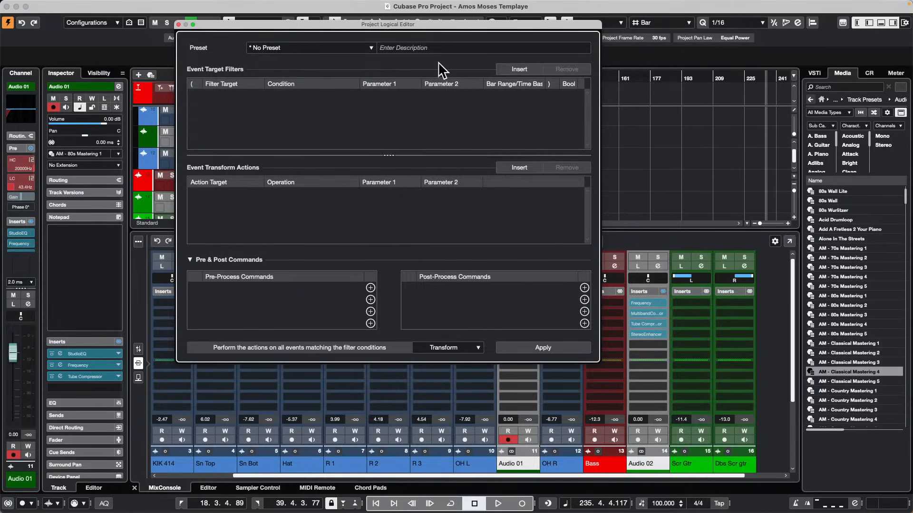
{"action": "left_click", "coordinate": [508, 73]}
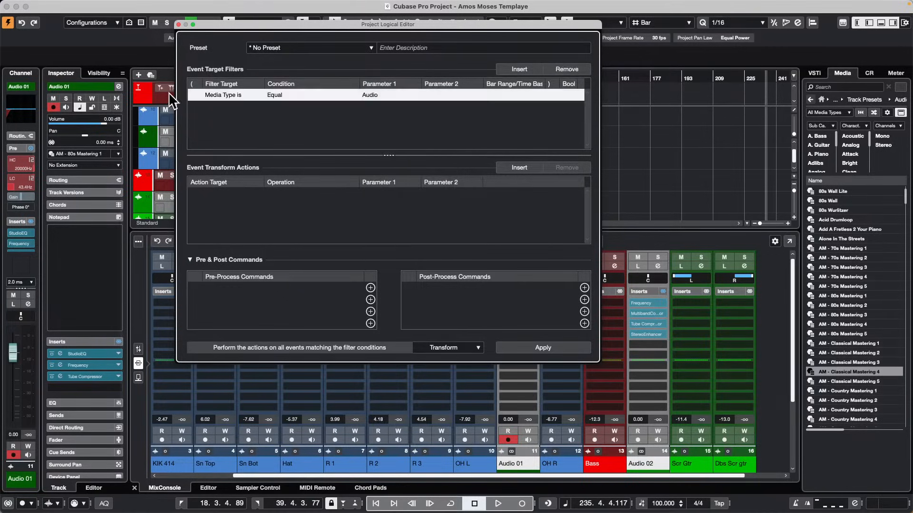
{"action": "left_click", "coordinate": [383, 97]}
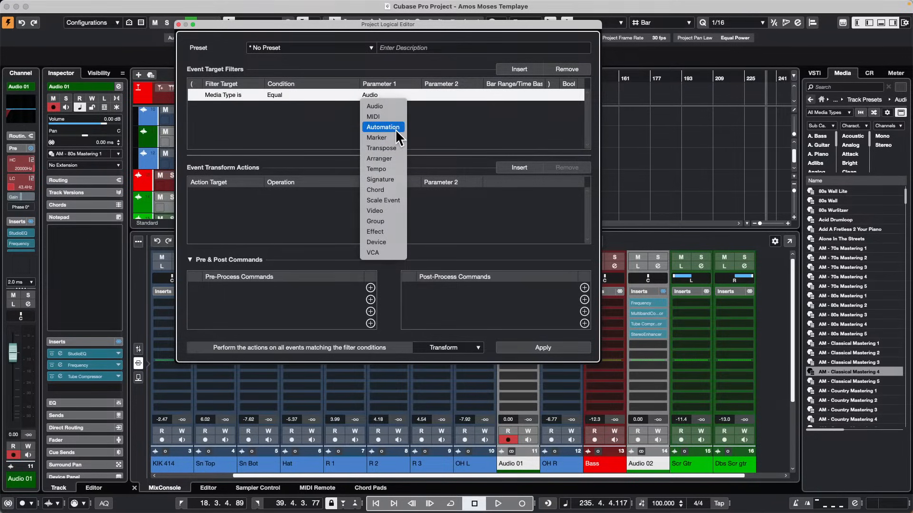
{"action": "left_click", "coordinate": [231, 95]}
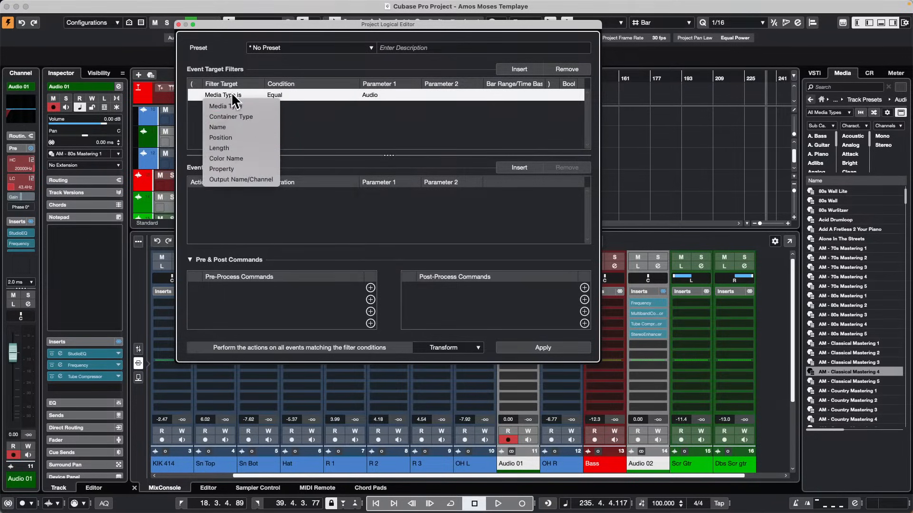
{"action": "left_click", "coordinate": [252, 117]}
{"action": "left_click", "coordinate": [383, 94]}
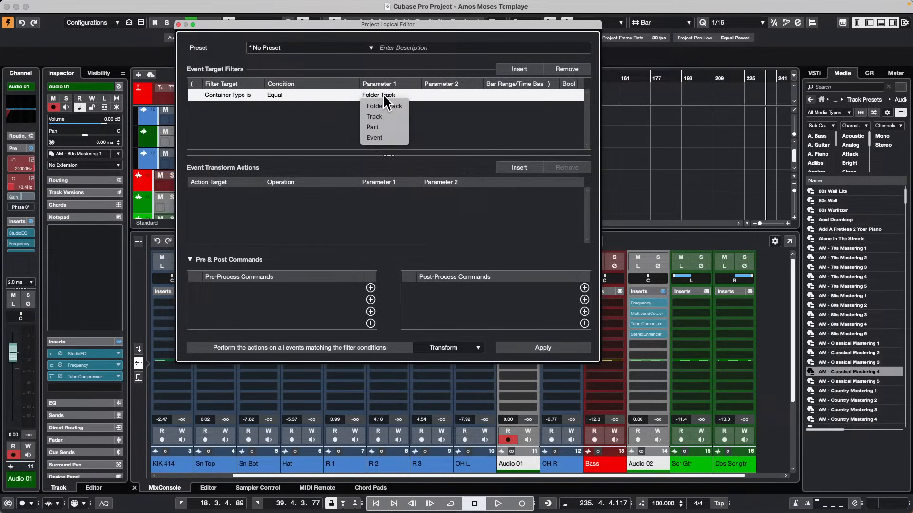
{"action": "left_click", "coordinate": [391, 119]}
Add a second event target filter with Property, condition Property Is Set, and parameter Is Selected.
{"action": "left_click", "coordinate": [532, 68]}
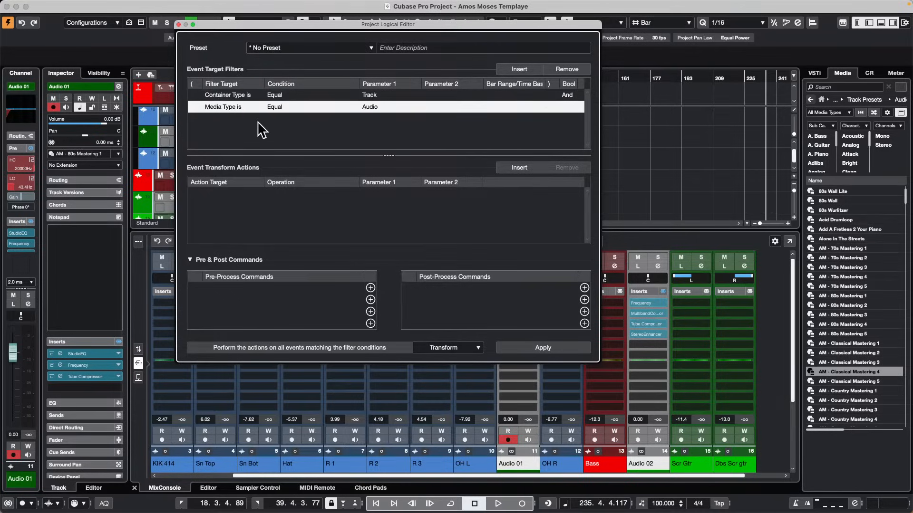
{"action": "left_click", "coordinate": [238, 106]}
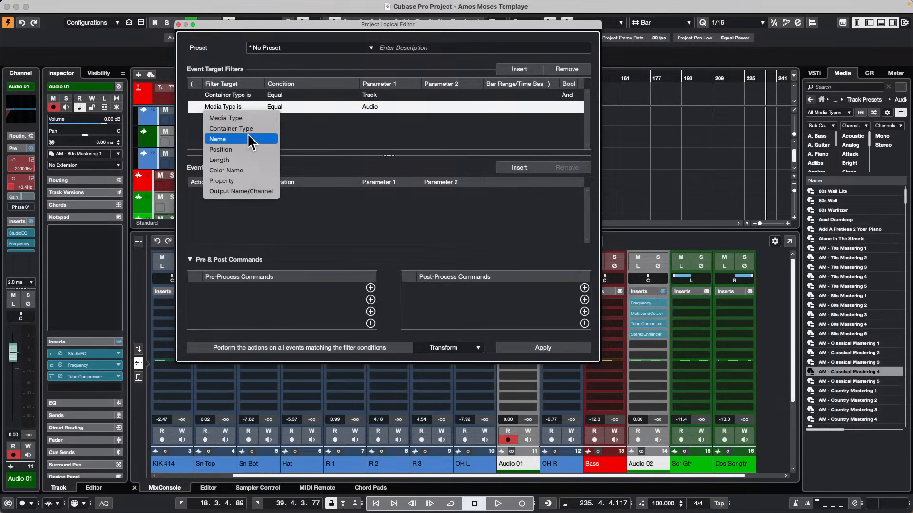
{"action": "left_click", "coordinate": [248, 115]}
{"action": "left_click", "coordinate": [379, 109]}
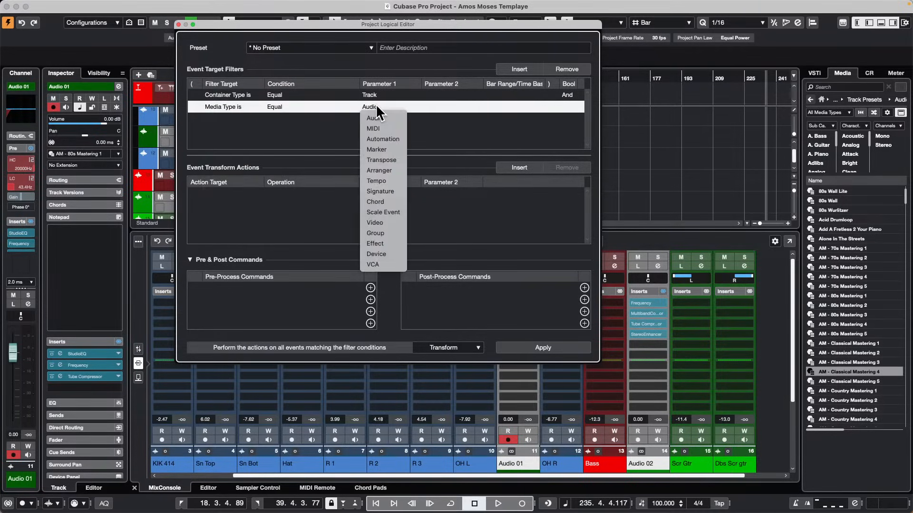
{"action": "left_click", "coordinate": [229, 105]}
{"action": "left_click", "coordinate": [230, 106]}
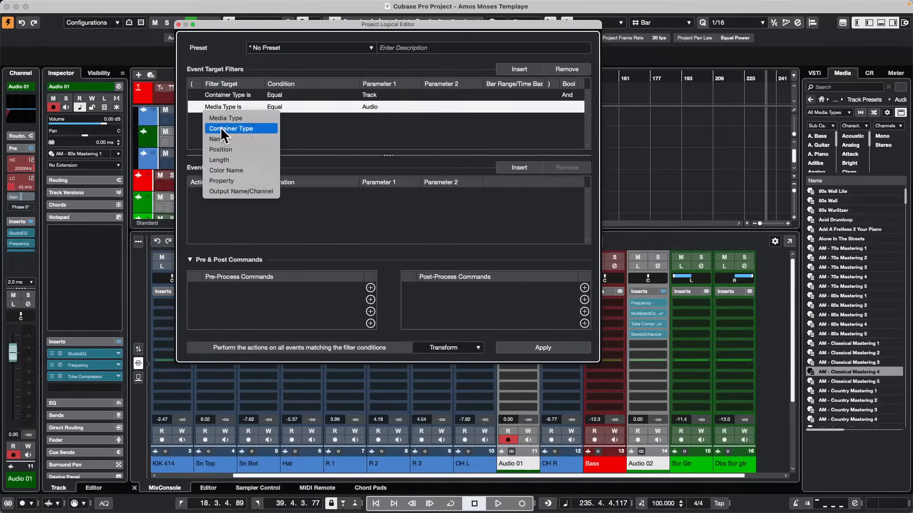
{"action": "left_click", "coordinate": [226, 180]}
{"action": "left_click", "coordinate": [383, 107]}
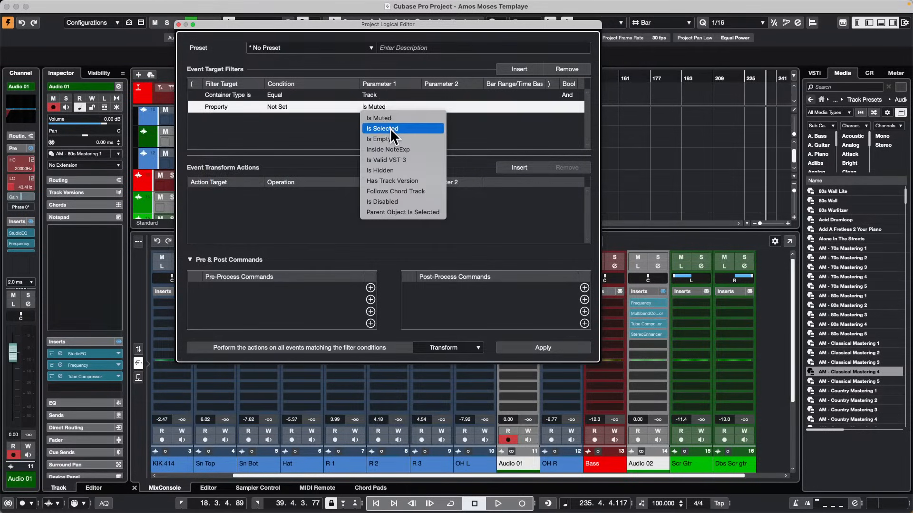
{"action": "left_click", "coordinate": [387, 128]}
{"action": "left_click", "coordinate": [276, 106]}
{"action": "left_click", "coordinate": [287, 117]}
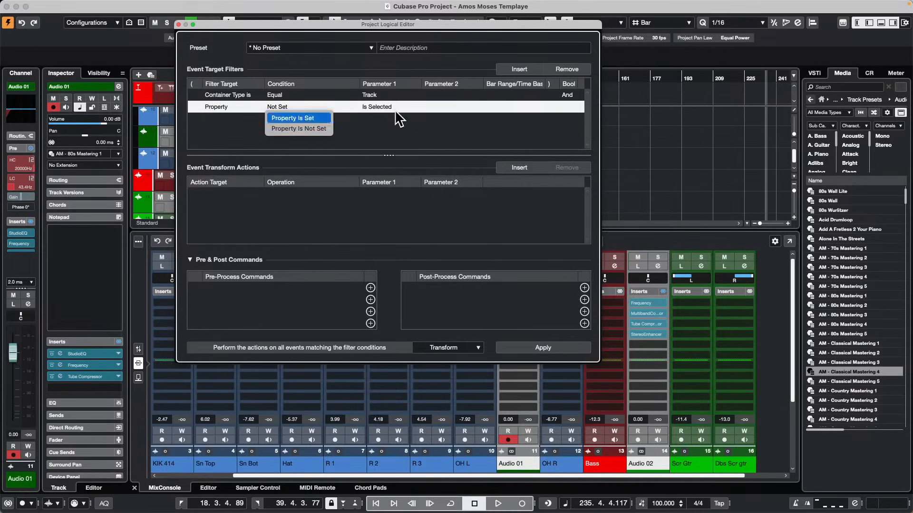
{"action": "left_click", "coordinate": [390, 108]}
{"action": "left_click", "coordinate": [393, 127]}
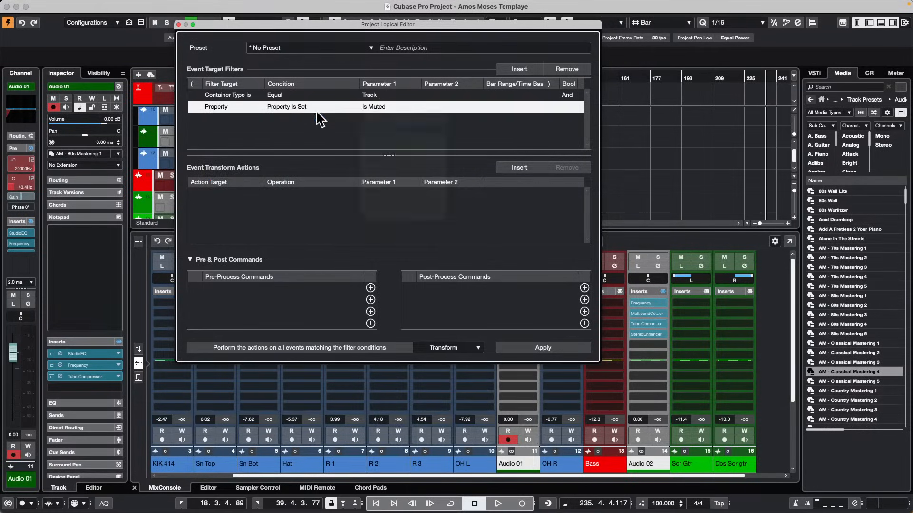
Add a third event target filter set to Media Type is Equal to Effect.
{"action": "left_click", "coordinate": [520, 69]}
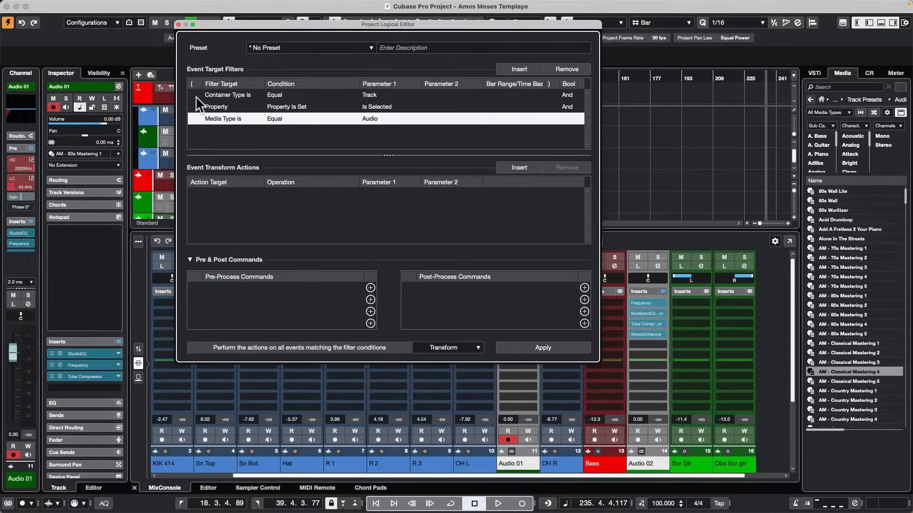
{"action": "left_click", "coordinate": [216, 117]}
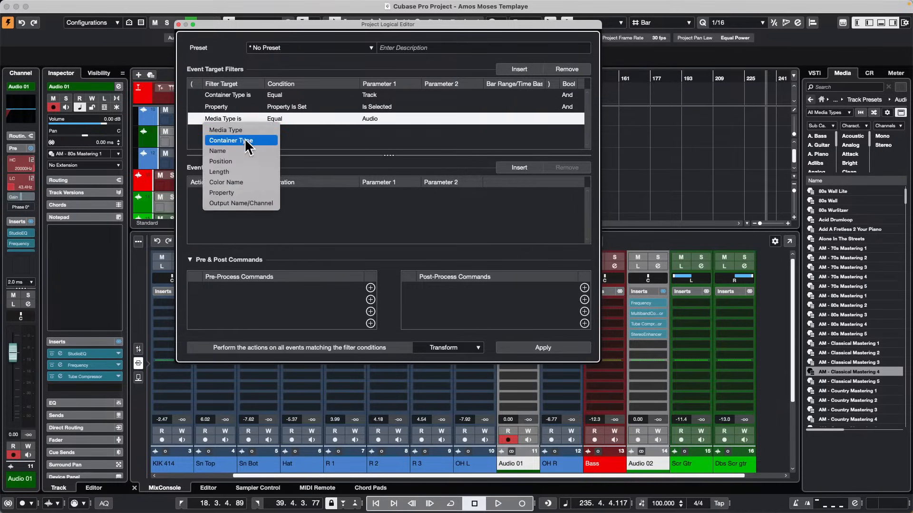
{"action": "left_click", "coordinate": [310, 133]}
{"action": "left_click", "coordinate": [383, 120]}
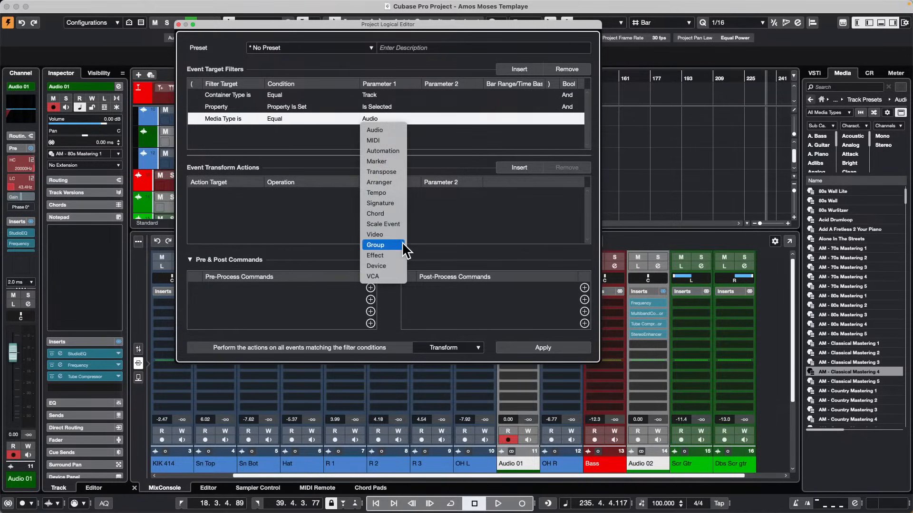
{"action": "left_click", "coordinate": [399, 255]}
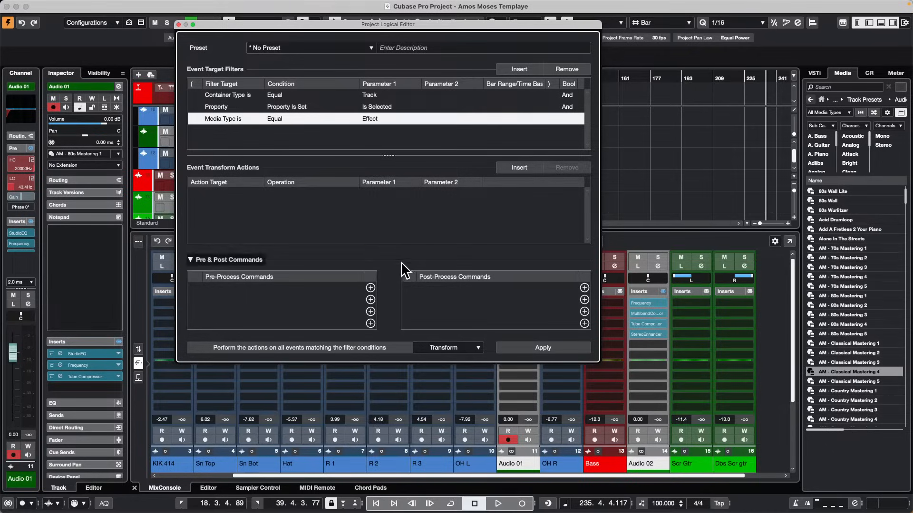
Try applying the Delete function to the events matching the filters, and return the function to Transform.
{"action": "left_click", "coordinate": [470, 351]}
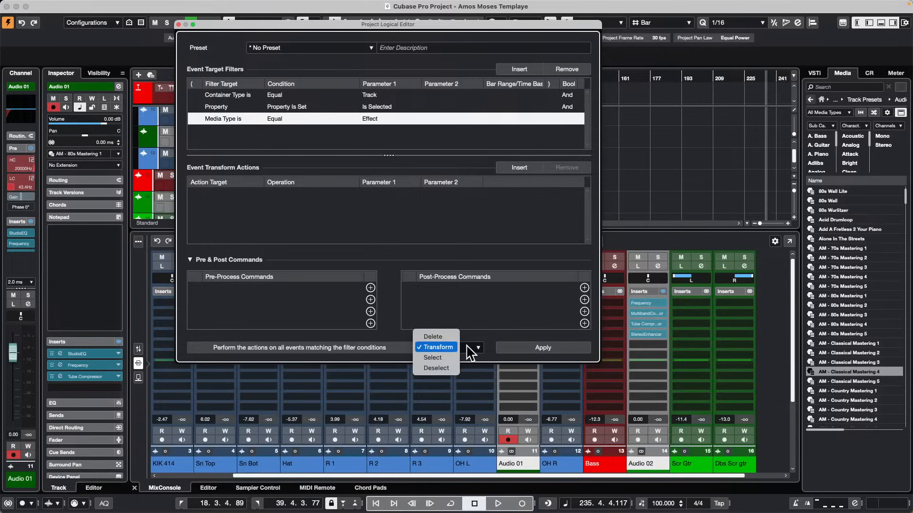
{"action": "left_click", "coordinate": [447, 336]}
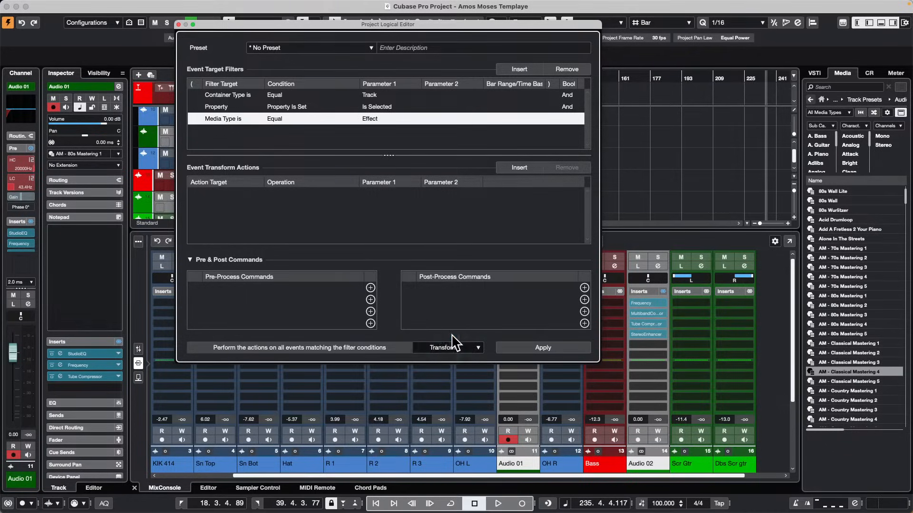
{"action": "left_click", "coordinate": [541, 346]}
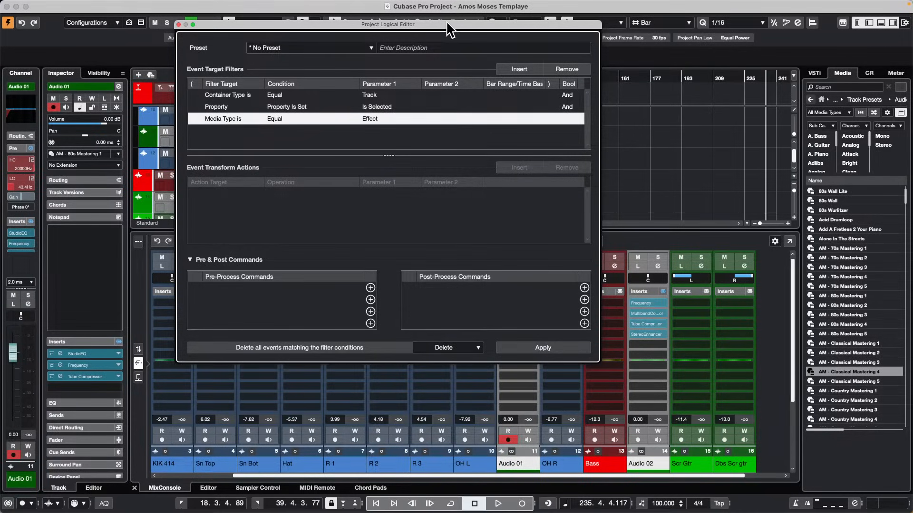
{"action": "left_click_drag", "start_coordinate": [447, 23], "coordinate": [410, 15]}
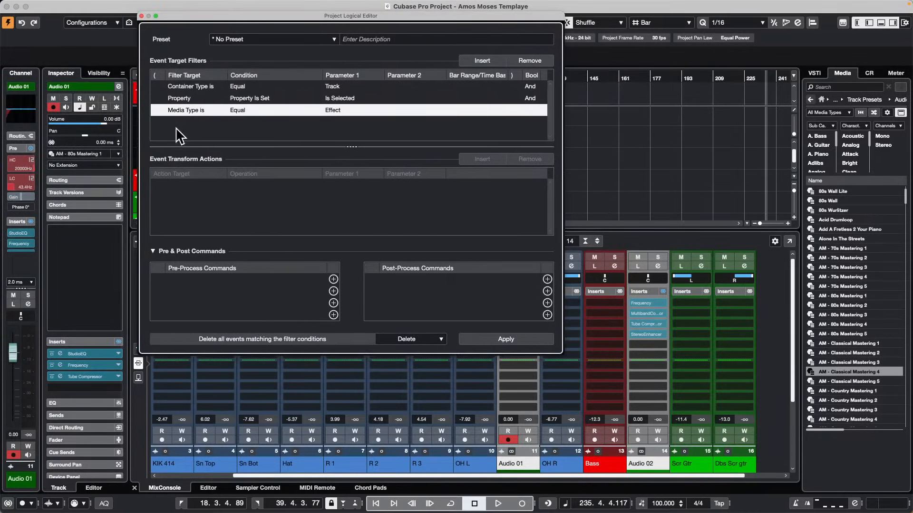
{"action": "left_click", "coordinate": [416, 338]}
{"action": "left_click", "coordinate": [413, 348]}
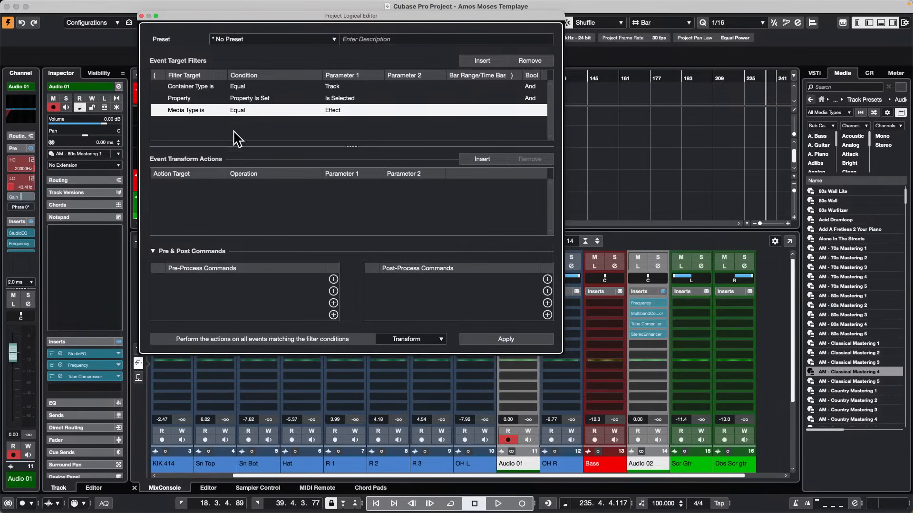
Add a Track Operation transform action with Inserts Bypass set to Enable, and apply it with the current filters.
{"action": "left_click", "coordinate": [488, 159]}
{"action": "left_click", "coordinate": [185, 184]}
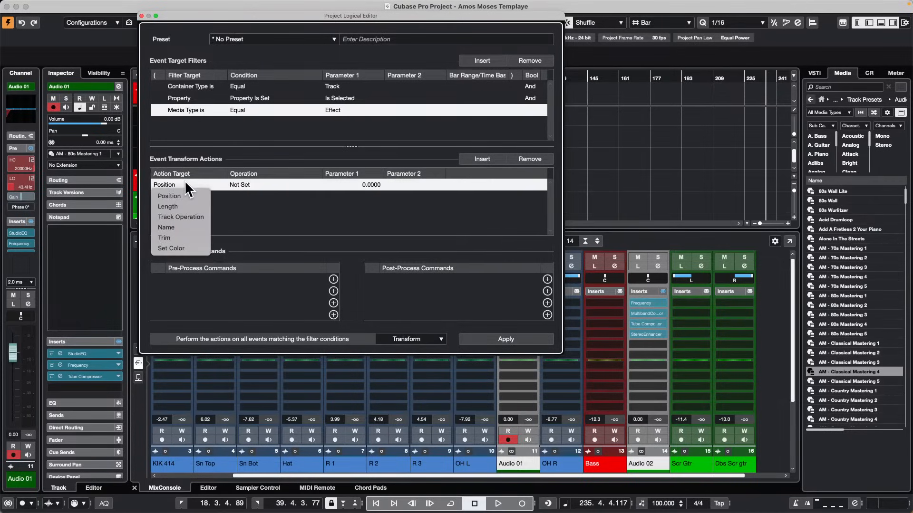
{"action": "left_click", "coordinate": [195, 217]}
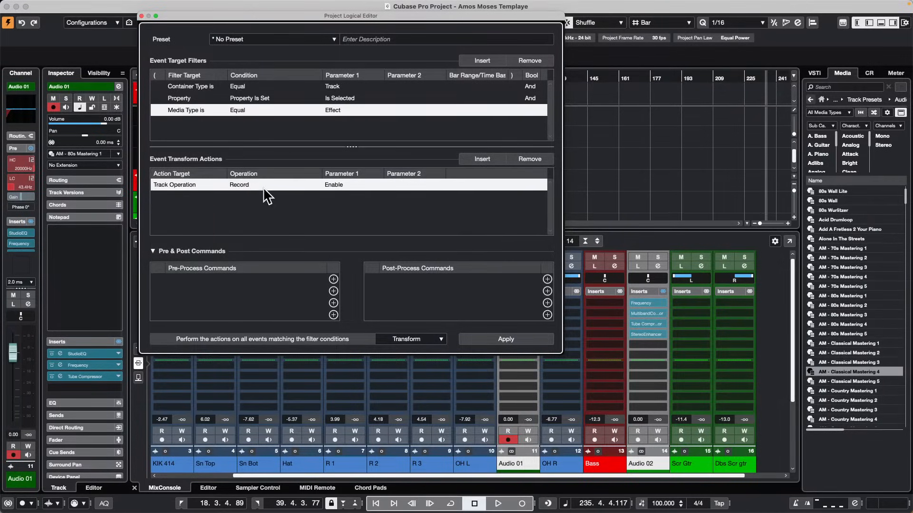
{"action": "left_click", "coordinate": [255, 185]}
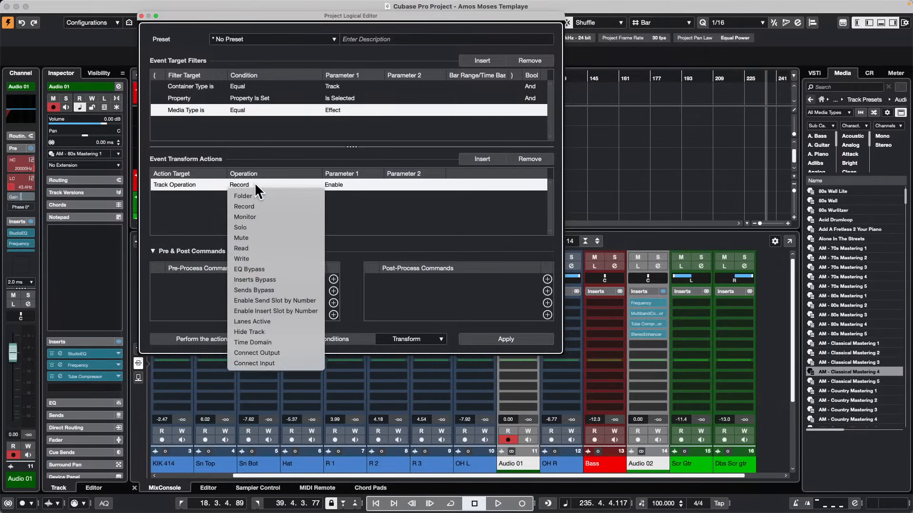
{"action": "left_click", "coordinate": [277, 277]}
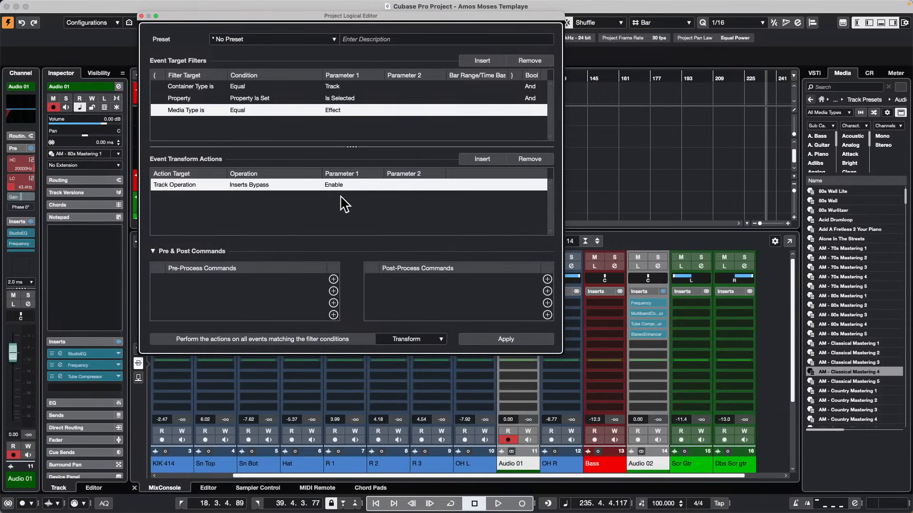
{"action": "left_click", "coordinate": [512, 340]}
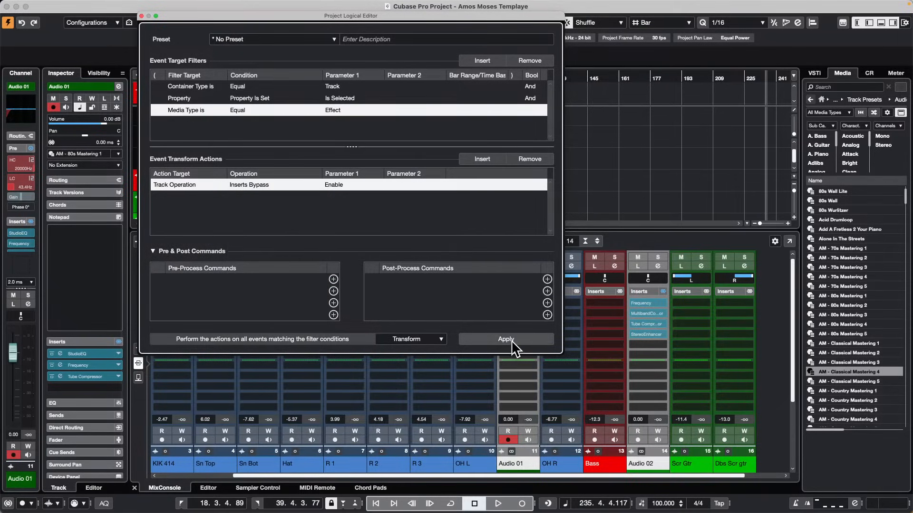
Remove the Media Type is Equal to Effect entry from the event target filters.
{"action": "left_click", "coordinate": [343, 107]}
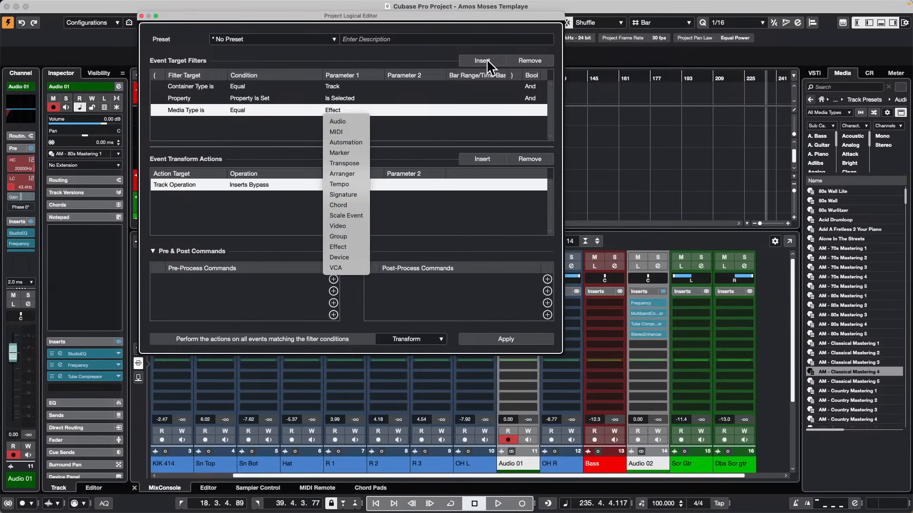
{"action": "left_click", "coordinate": [527, 57]}
{"action": "left_click", "coordinate": [527, 57]}
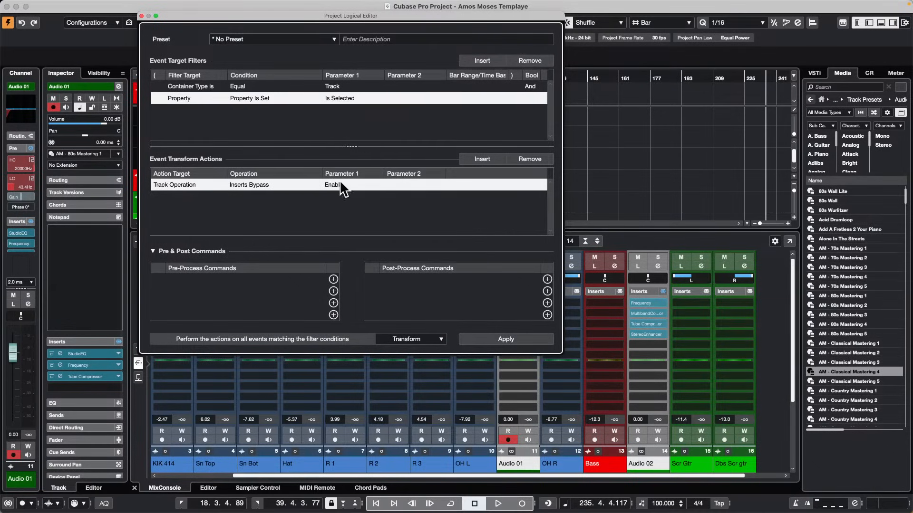
Move the editor window clear of the Audio 01 channel, apply Inserts Bypass to the selected tracks, and close the editor.
{"action": "left_click_drag", "start_coordinate": [429, 15], "coordinate": [312, 25]}
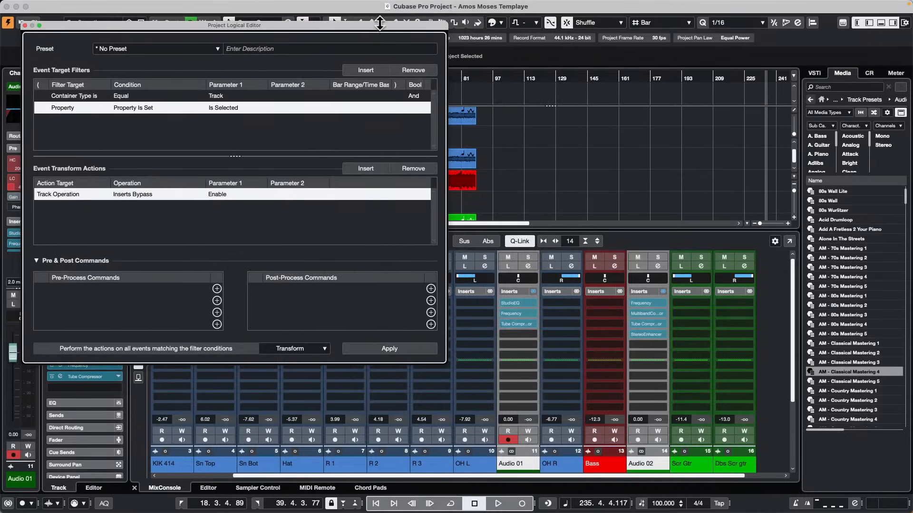
{"action": "left_click", "coordinate": [390, 348]}
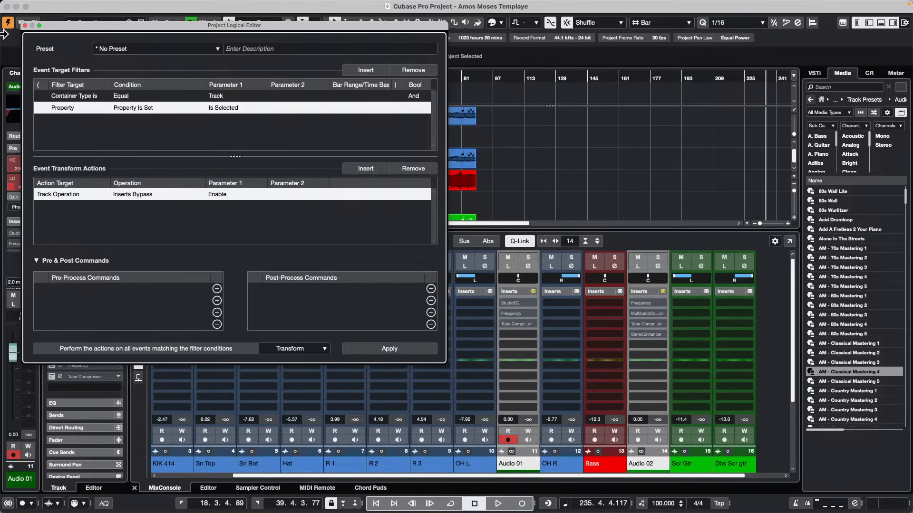
{"action": "left_click", "coordinate": [24, 25]}
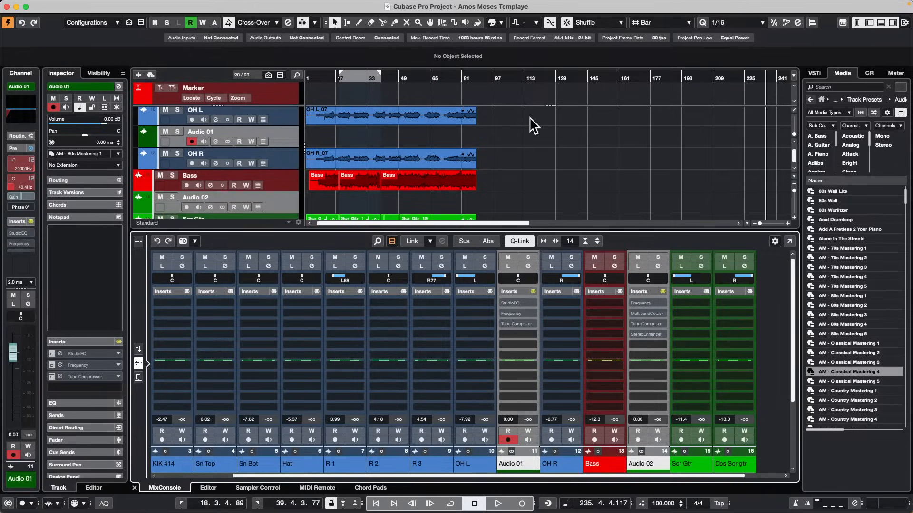
Select only the Audio 01 track, cycle its track color through the project colors, check the Colorize palette, and leave the track teal.
{"action": "left_click", "coordinate": [284, 129]}
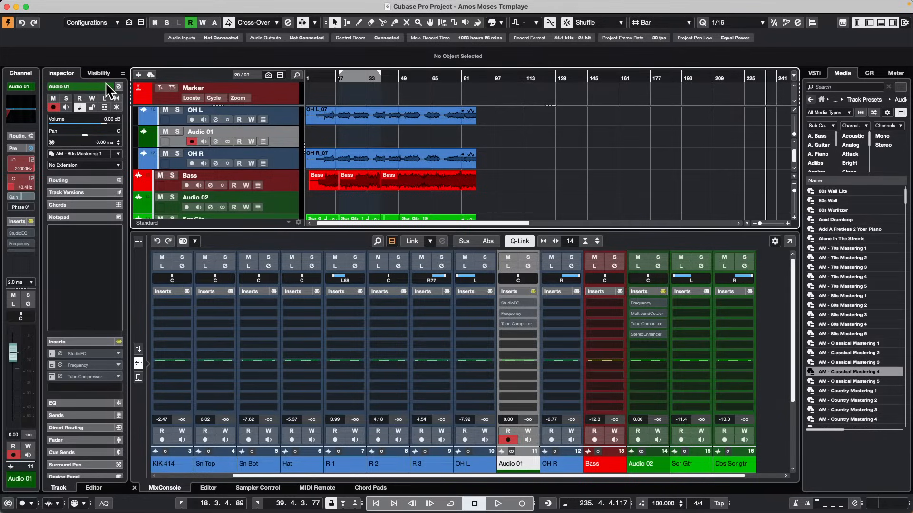
{"action": "scroll", "coordinate": [92, 85], "scroll_direction": "up", "scroll_amount": 5}
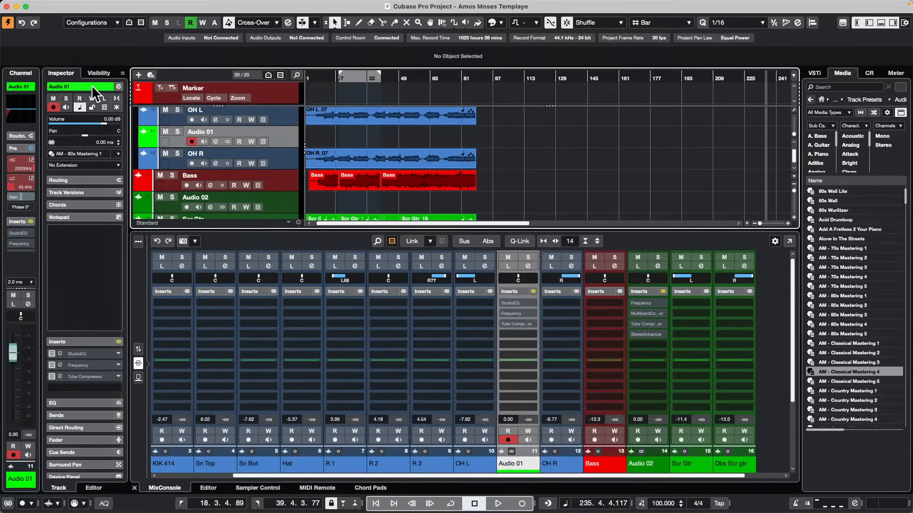
{"action": "scroll", "coordinate": [90, 84], "scroll_direction": "up", "scroll_amount": 8}
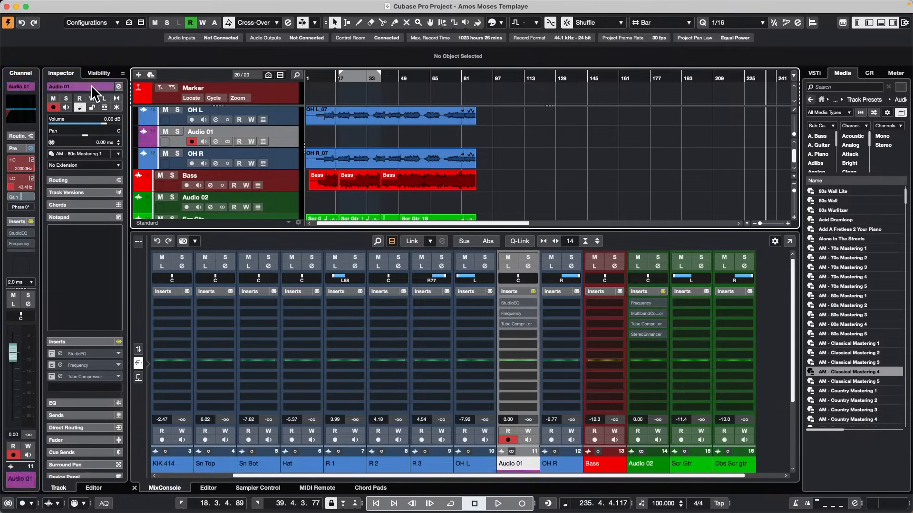
{"action": "scroll", "coordinate": [90, 84], "scroll_direction": "up", "scroll_amount": 6}
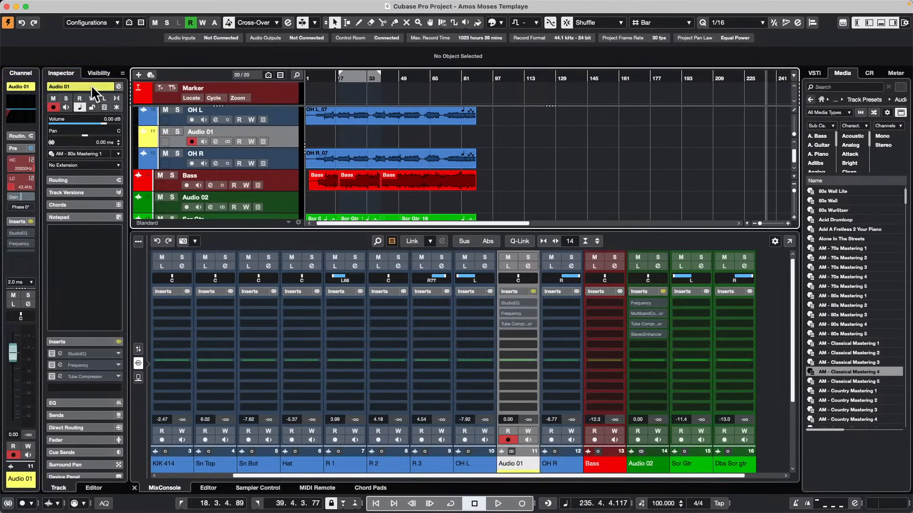
{"action": "scroll", "coordinate": [91, 84], "scroll_direction": "up", "scroll_amount": 5}
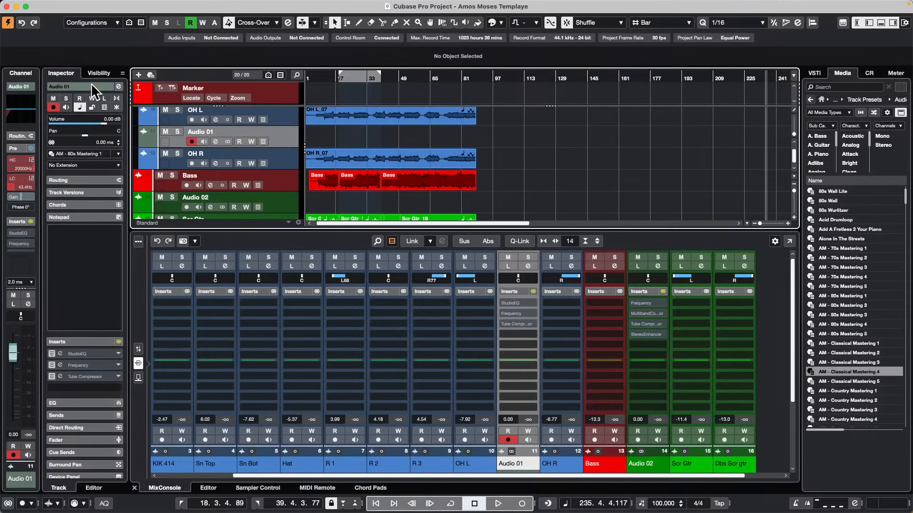
{"action": "scroll", "coordinate": [90, 84], "scroll_direction": "up", "scroll_amount": 2}
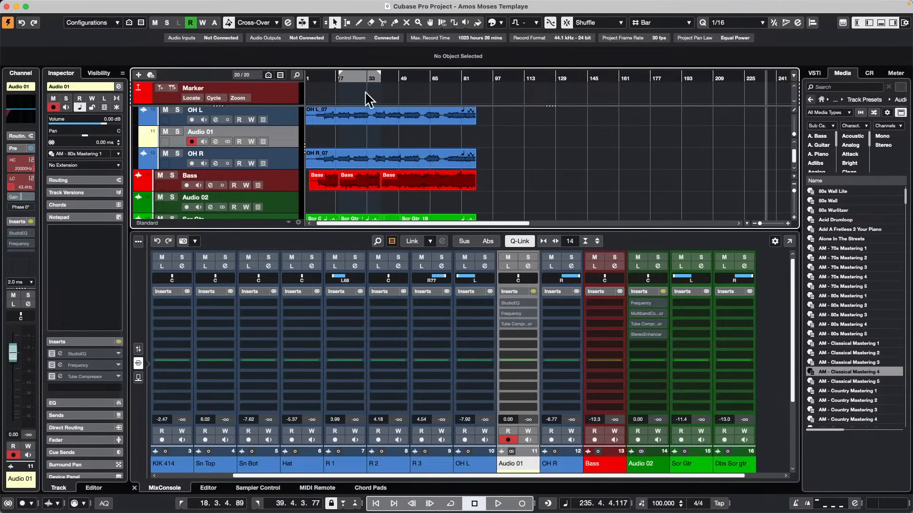
{"action": "left_click", "coordinate": [495, 22]}
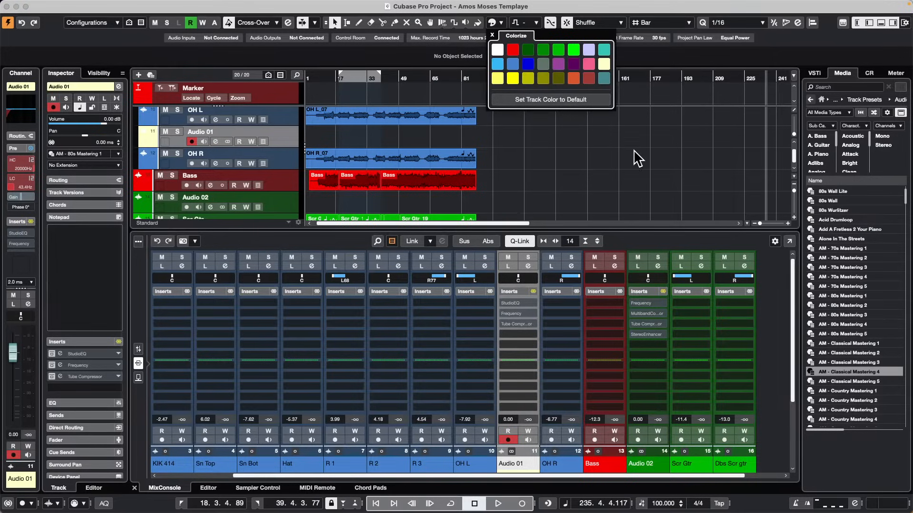
{"action": "left_click", "coordinate": [621, 167]}
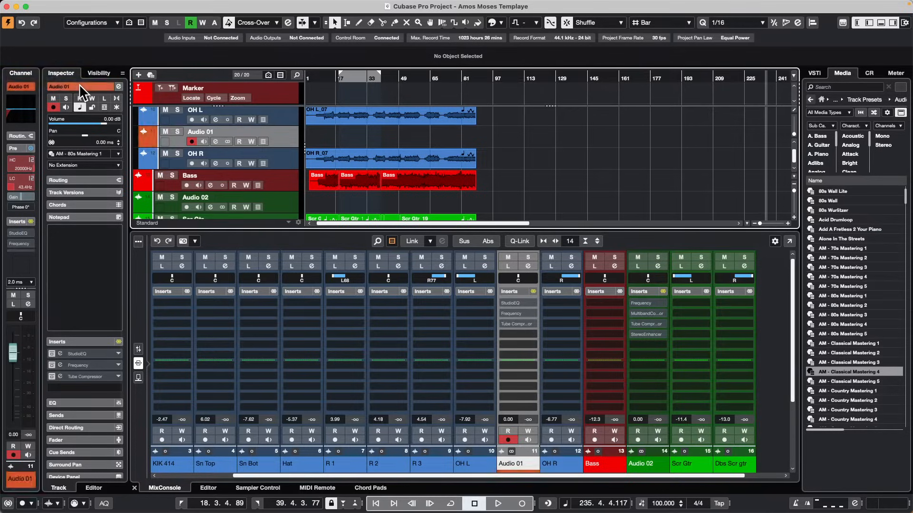
{"action": "left_click", "coordinate": [79, 84], "text": "alt+shift+super"}
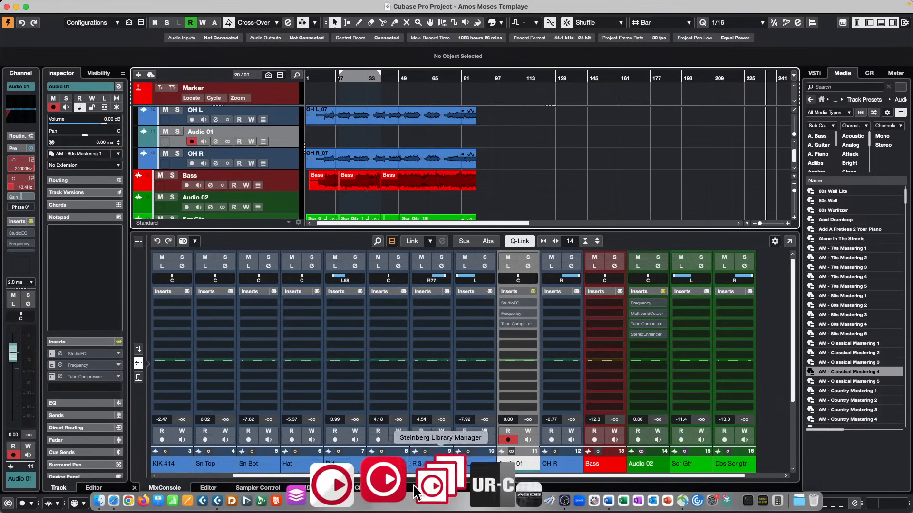
Switch to Steinberg Activation Manager, review all, not activated and activated products, and close it.
{"action": "left_click", "coordinate": [407, 484]}
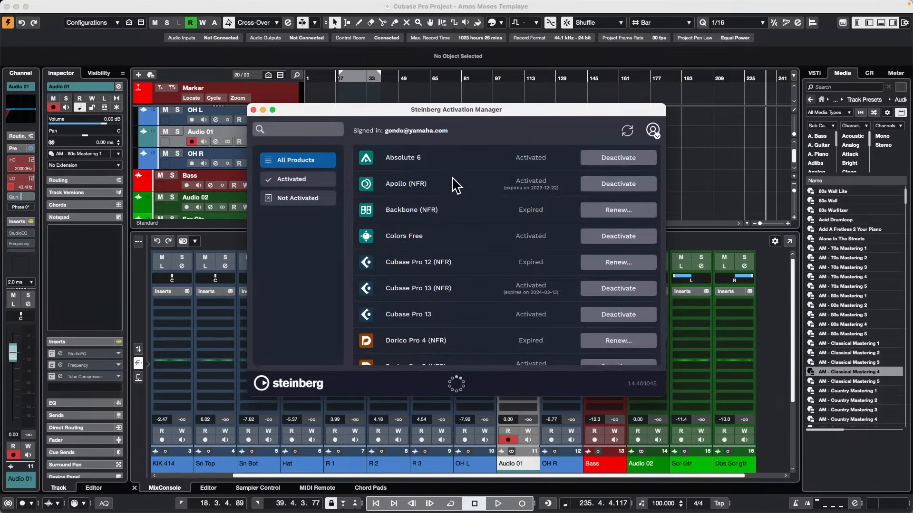
{"action": "scroll", "coordinate": [462, 199], "scroll_direction": "down", "scroll_amount": 15}
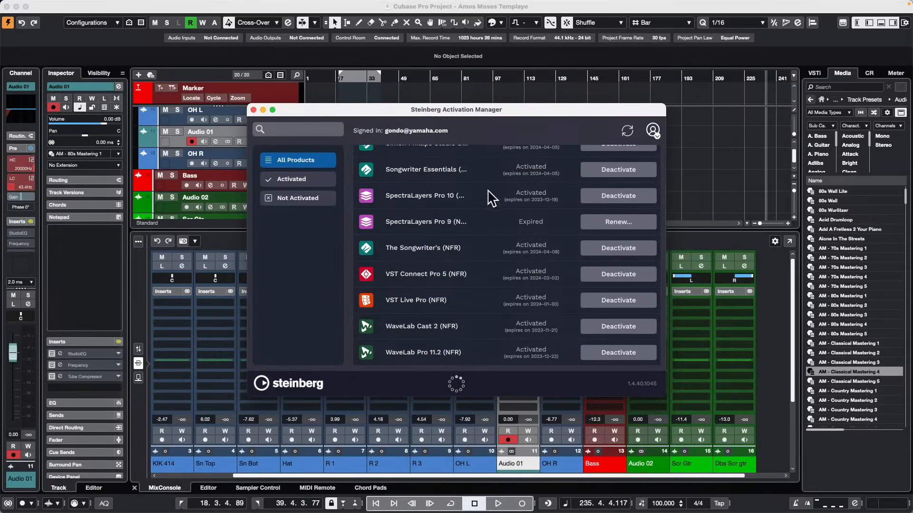
{"action": "left_click", "coordinate": [304, 204]}
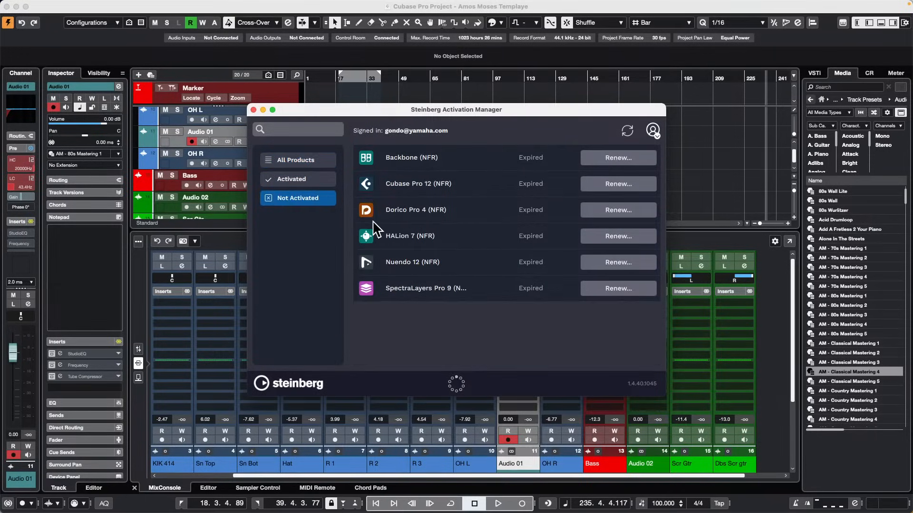
{"action": "left_click", "coordinate": [301, 181]}
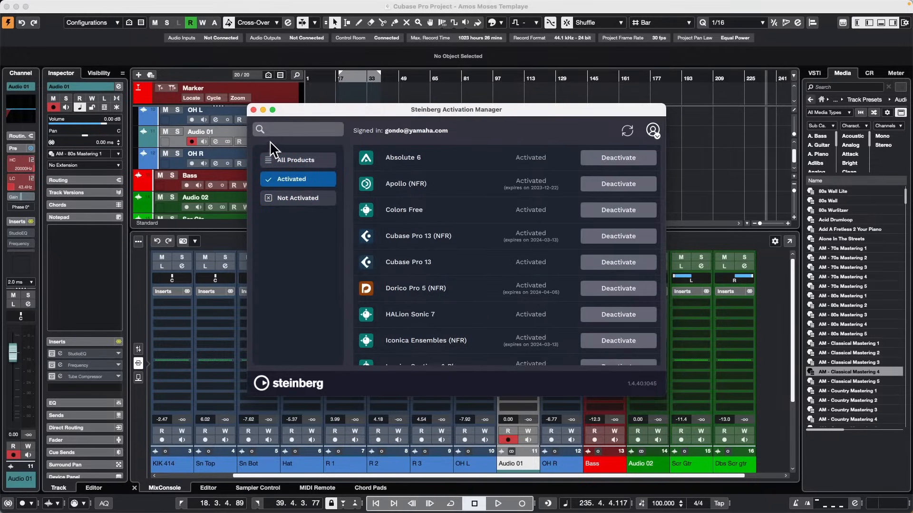
{"action": "left_click", "coordinate": [252, 110]}
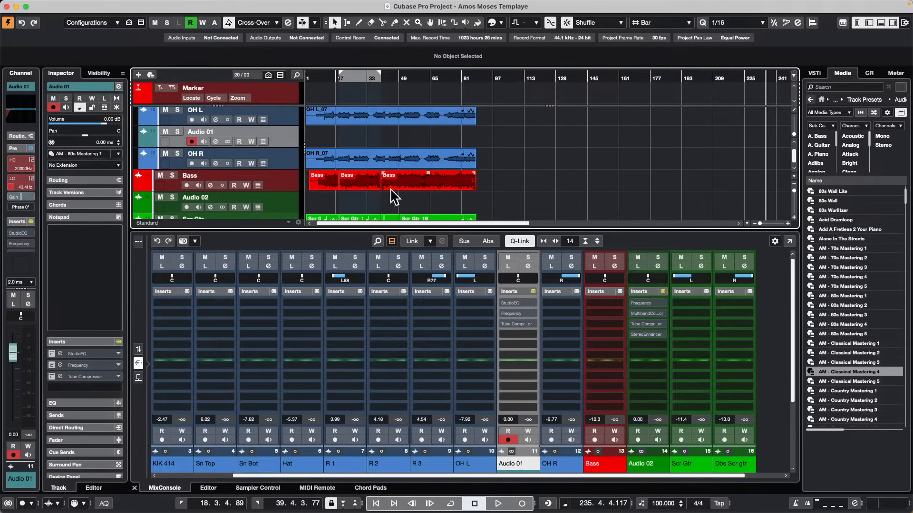
Try to open the OH R_07 audio event in WaveLab for editing, and dismiss the message.
{"action": "left_click", "coordinate": [407, 154]}
{"action": "left_click", "coordinate": [135, 5]}
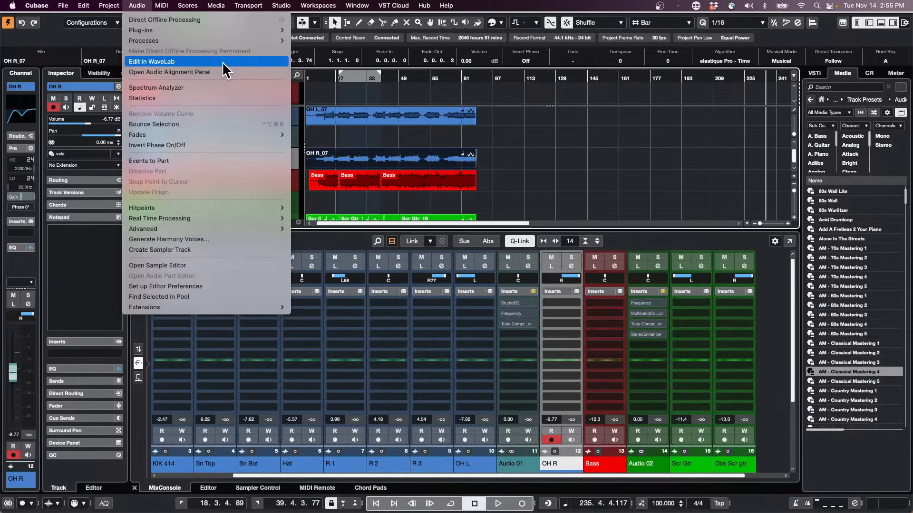
{"action": "left_click", "coordinate": [235, 60]}
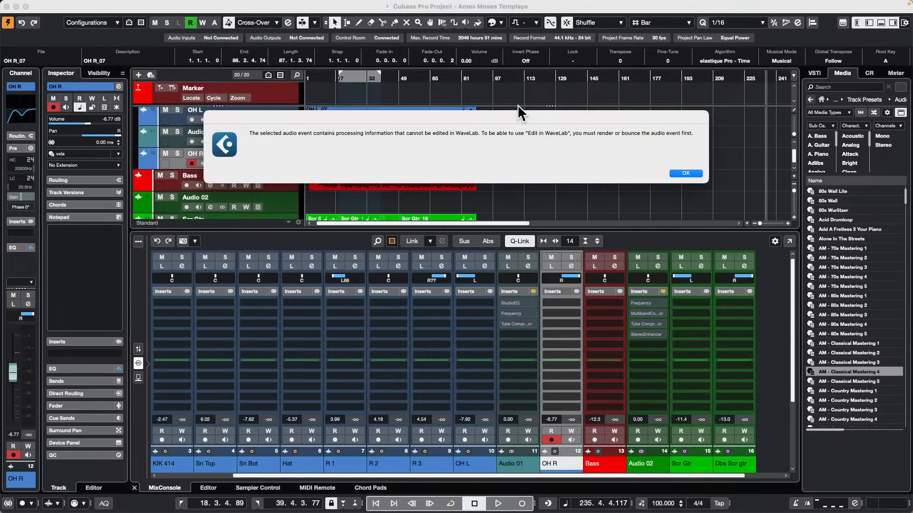
{"action": "left_click", "coordinate": [687, 174]}
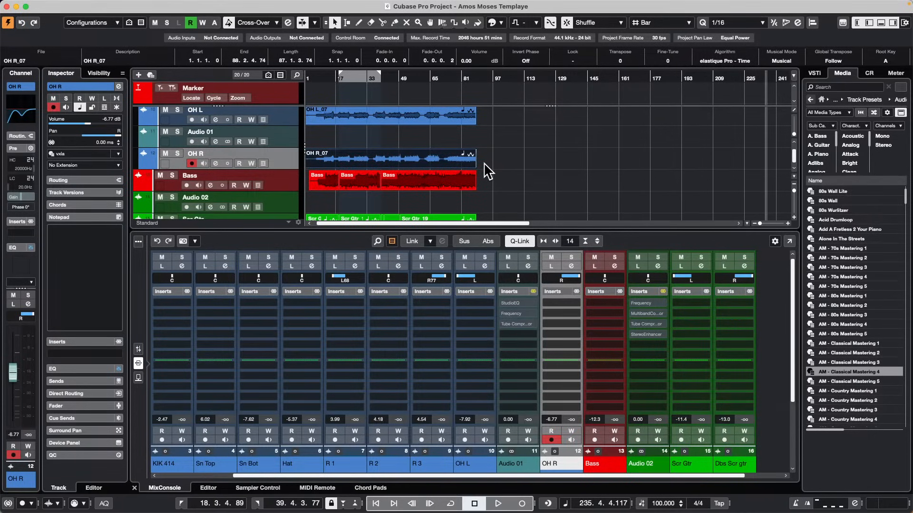
Open the recent project jump off.cpr and activate it.
{"action": "scroll", "coordinate": [502, 161], "scroll_direction": "down", "scroll_amount": 3}
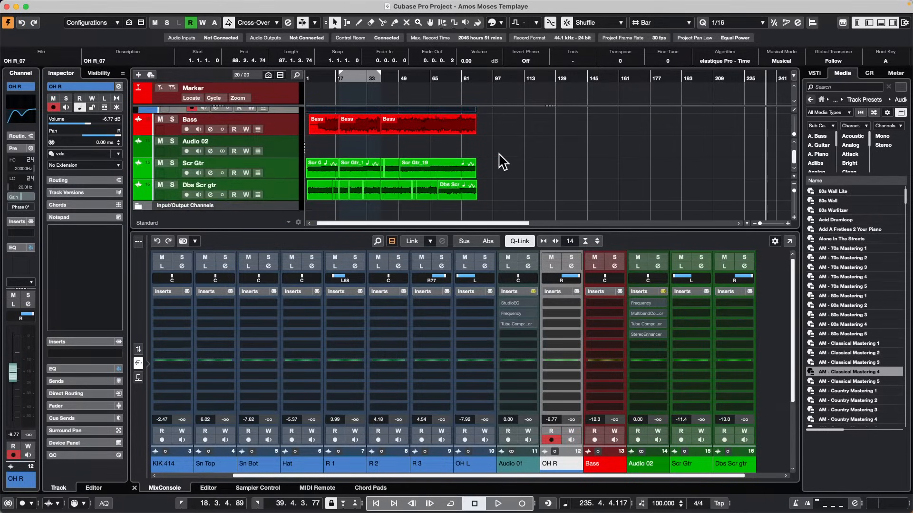
{"action": "scroll", "coordinate": [499, 163], "scroll_direction": "up", "scroll_amount": 10}
{"action": "mouse_move", "coordinate": [100, 5]}
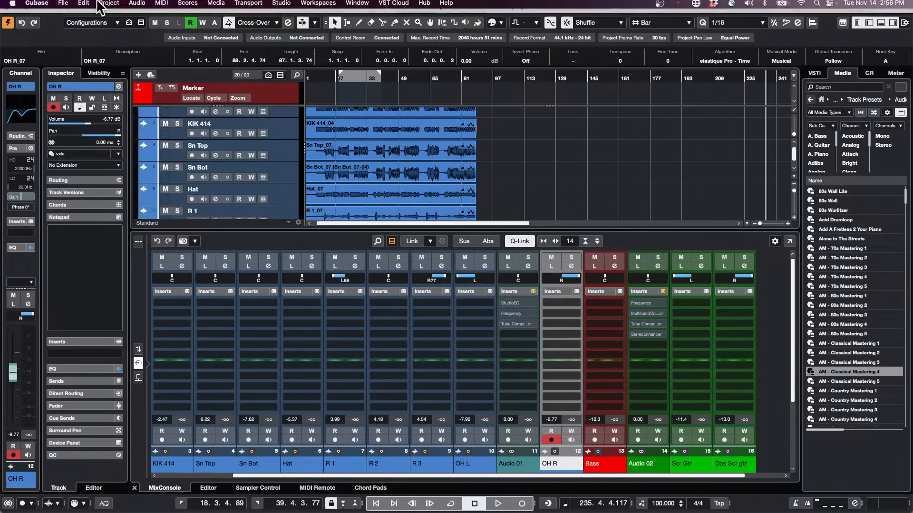
{"action": "left_click", "coordinate": [63, 4]}
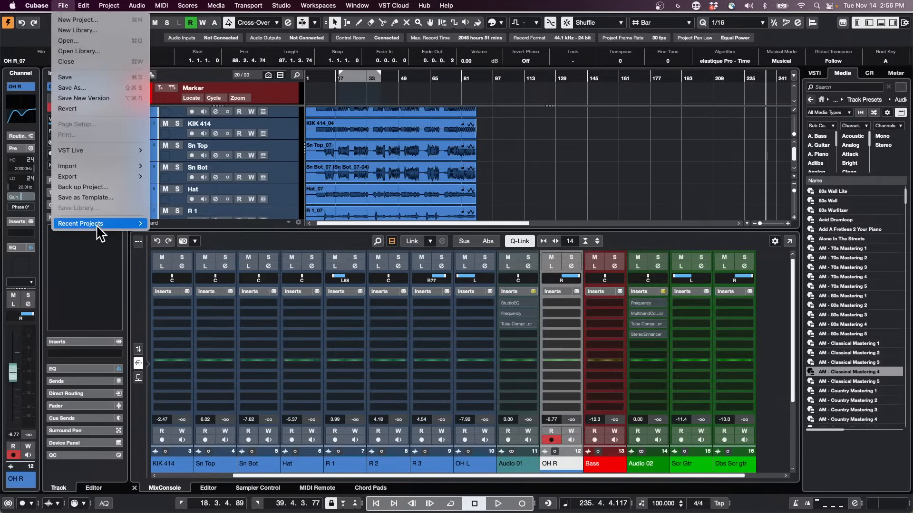
{"action": "mouse_move", "coordinate": [97, 226]}
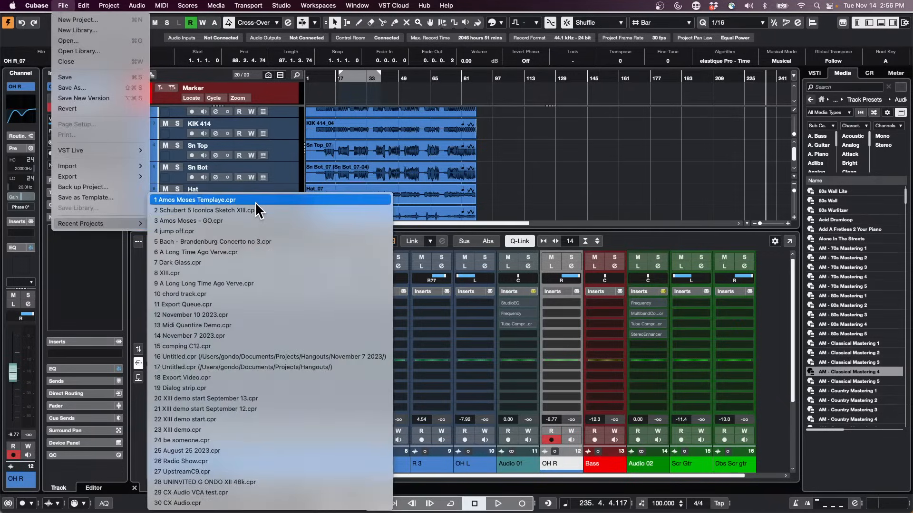
{"action": "left_click", "coordinate": [257, 232]}
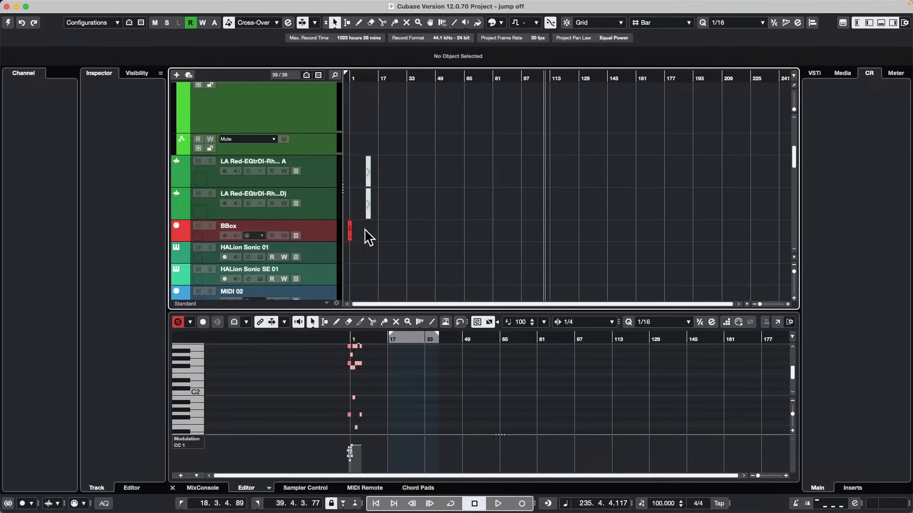
{"action": "scroll", "coordinate": [378, 240], "scroll_direction": "down", "scroll_amount": 10}
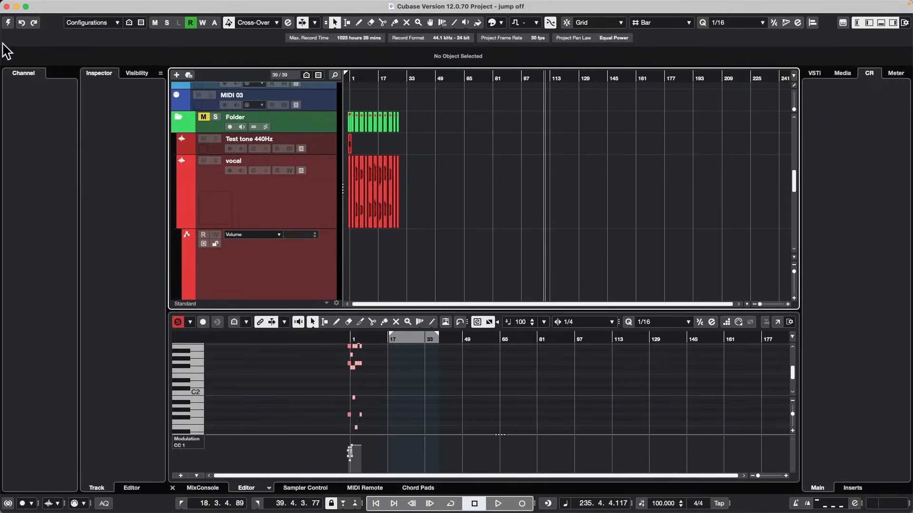
{"action": "left_click", "coordinate": [8, 22]}
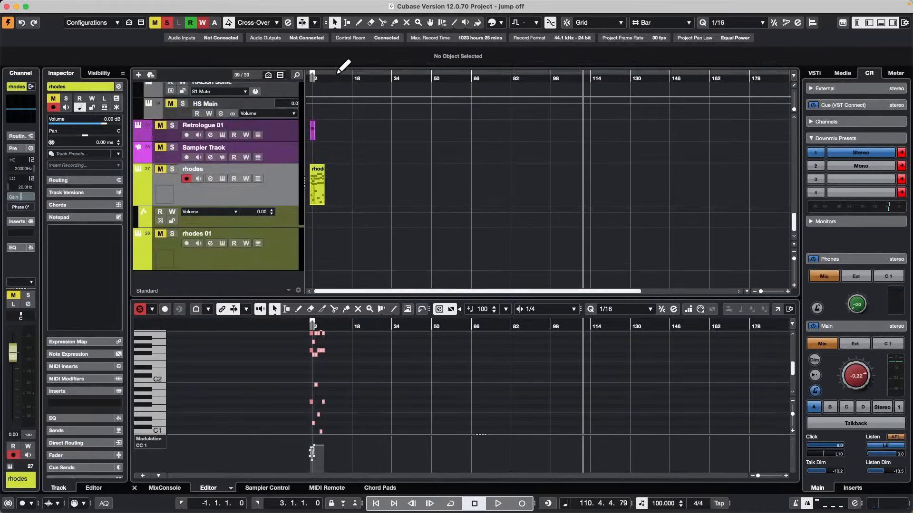
Select the Vocals_170_Am_Adlibs_07_AKB event in bar 1 of the vocal track.
{"action": "left_click", "coordinate": [338, 72]}
{"action": "left_click_drag", "start_coordinate": [336, 78], "coordinate": [271, 155]}
{"action": "scroll", "coordinate": [420, 188], "scroll_direction": "up", "scroll_amount": 10}
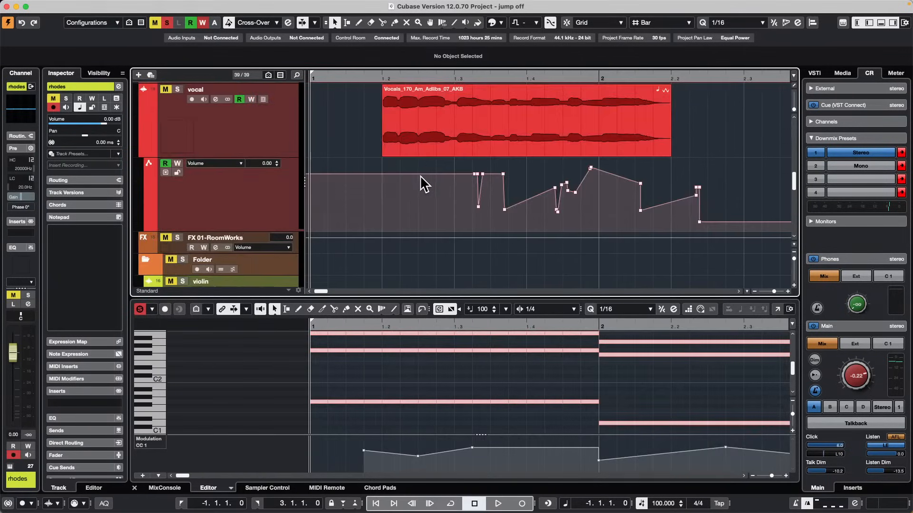
{"action": "scroll", "coordinate": [420, 176], "scroll_direction": "up", "scroll_amount": 5}
{"action": "left_click", "coordinate": [461, 257]}
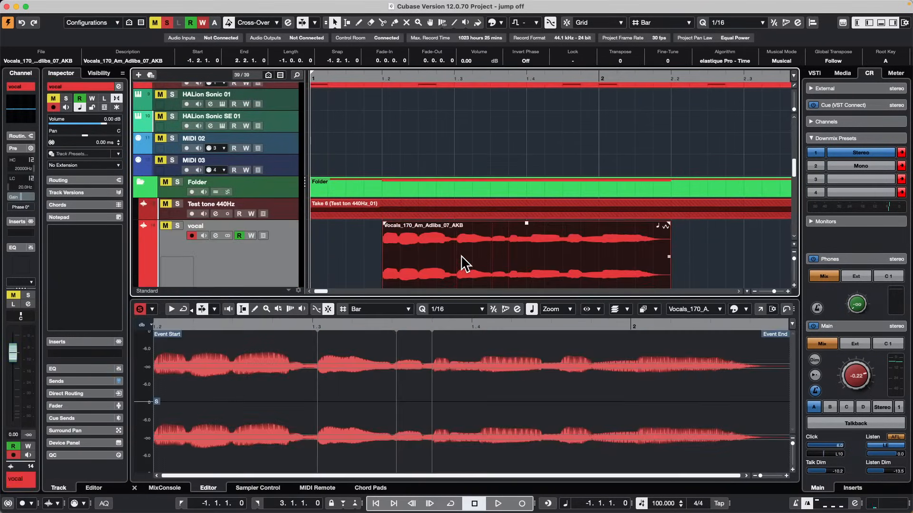
Try to open the selected vocal event in WaveLab for editing, and dismiss the message.
{"action": "left_click", "coordinate": [137, 5]}
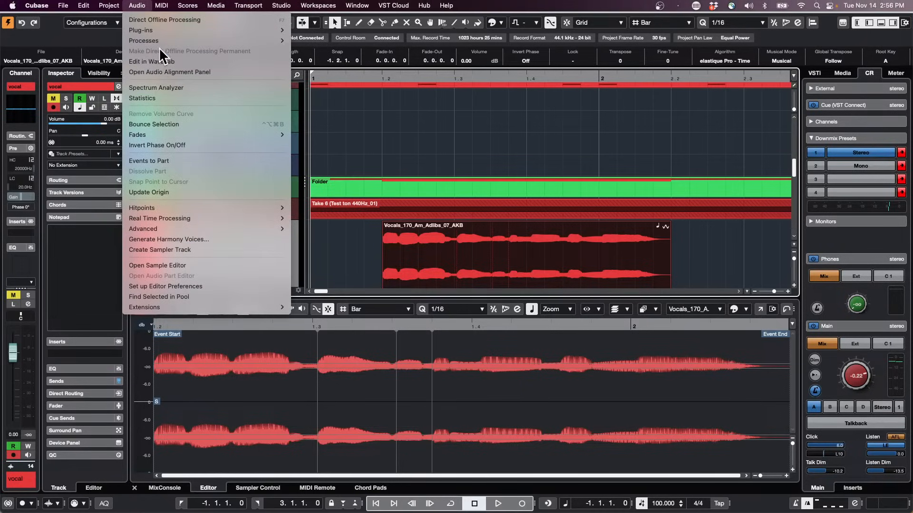
{"action": "left_click", "coordinate": [169, 64]}
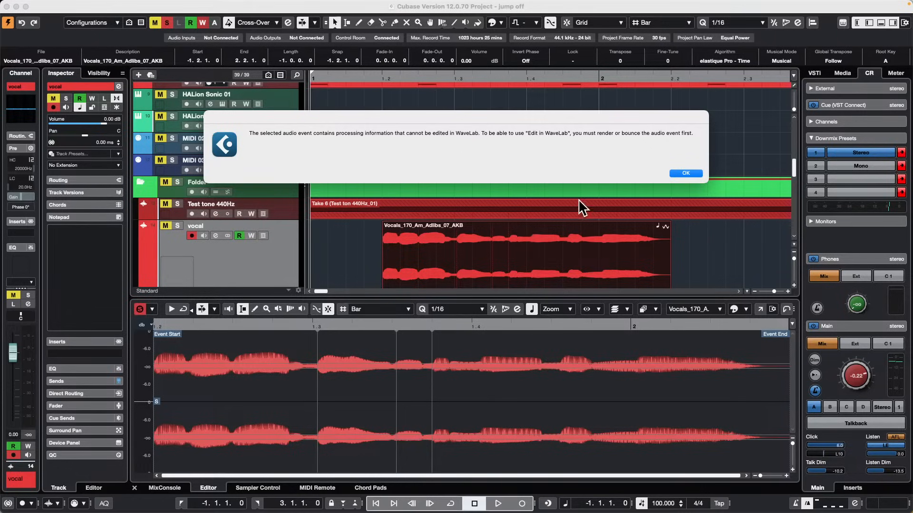
{"action": "left_click", "coordinate": [693, 174]}
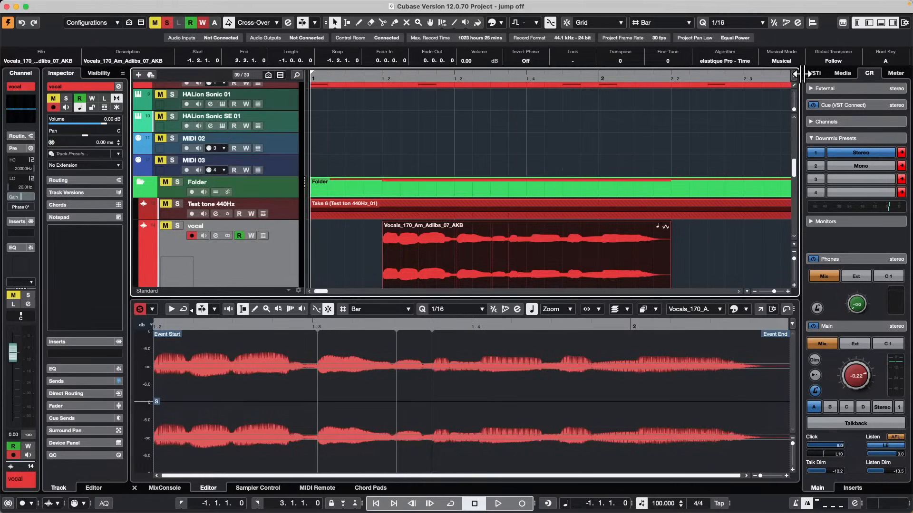
Turn off Musical Mode for the selected vocal event and open the event in WaveLab for editing.
{"action": "left_click", "coordinate": [778, 60]}
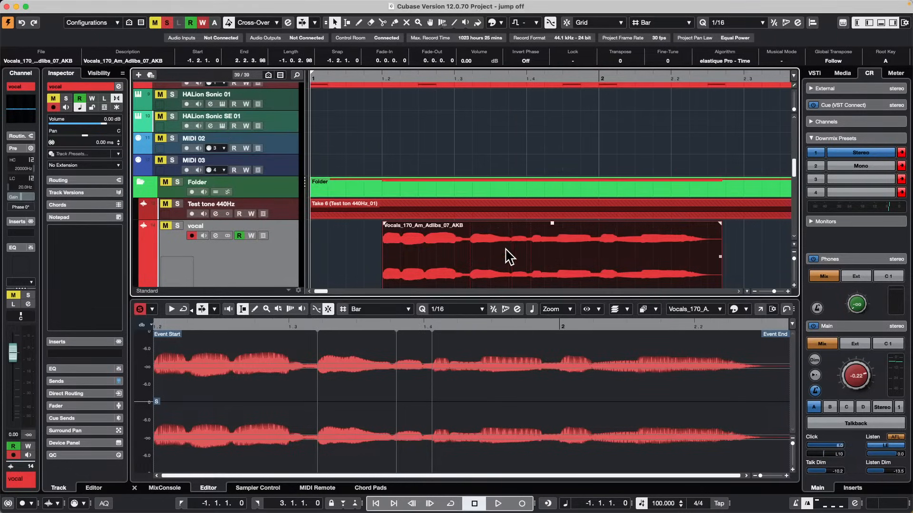
{"action": "left_click", "coordinate": [188, 6]}
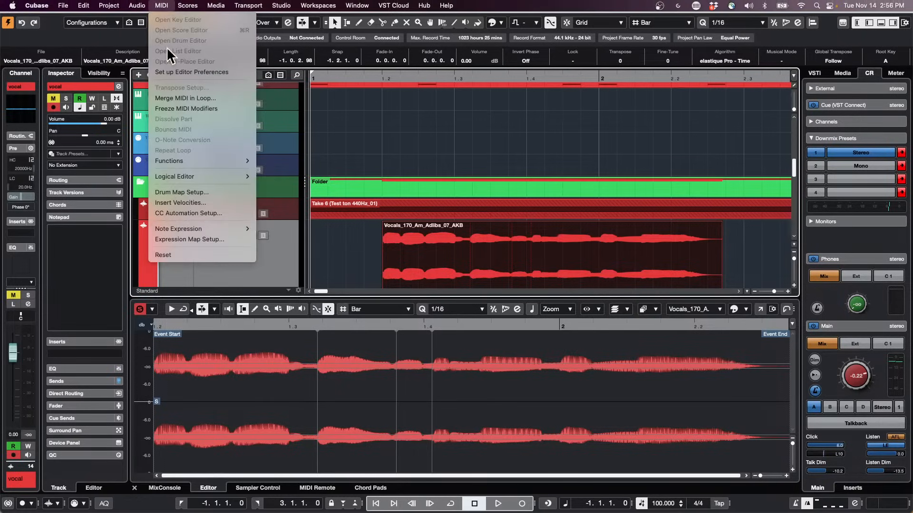
{"action": "mouse_move", "coordinate": [144, 4]}
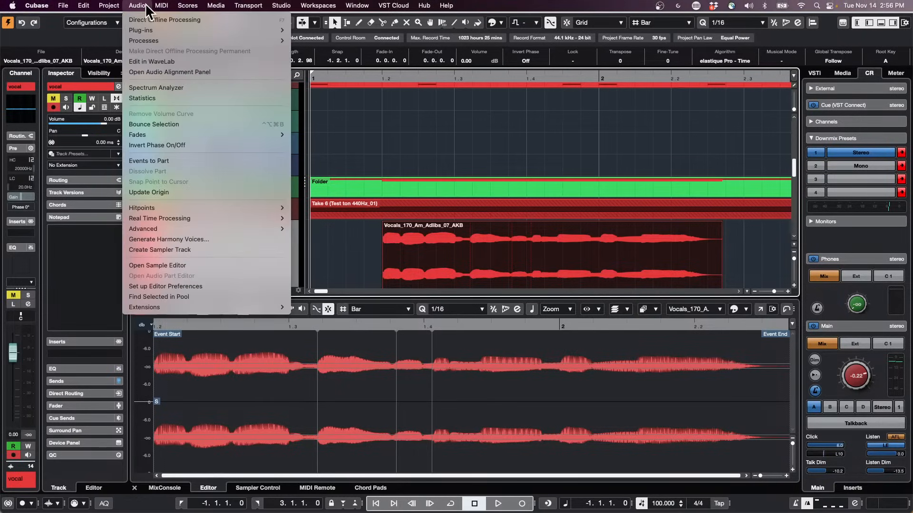
{"action": "left_click", "coordinate": [195, 62]}
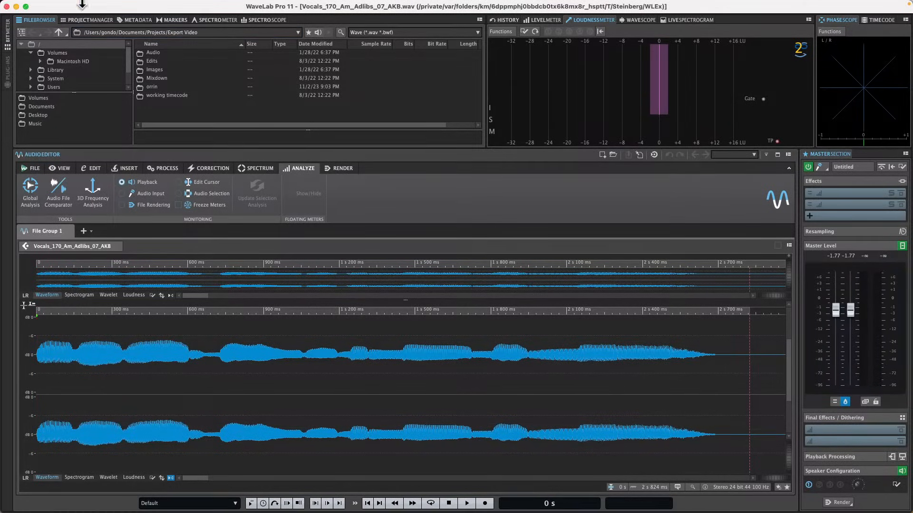
Quit WaveLab Pro and return to the Cubase project.
{"action": "left_click", "coordinate": [7, 6]}
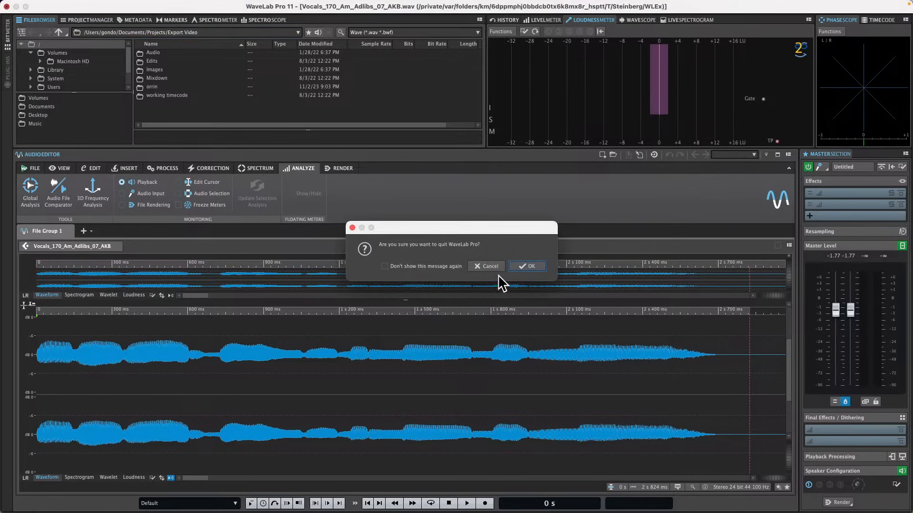
{"action": "left_click", "coordinate": [541, 266]}
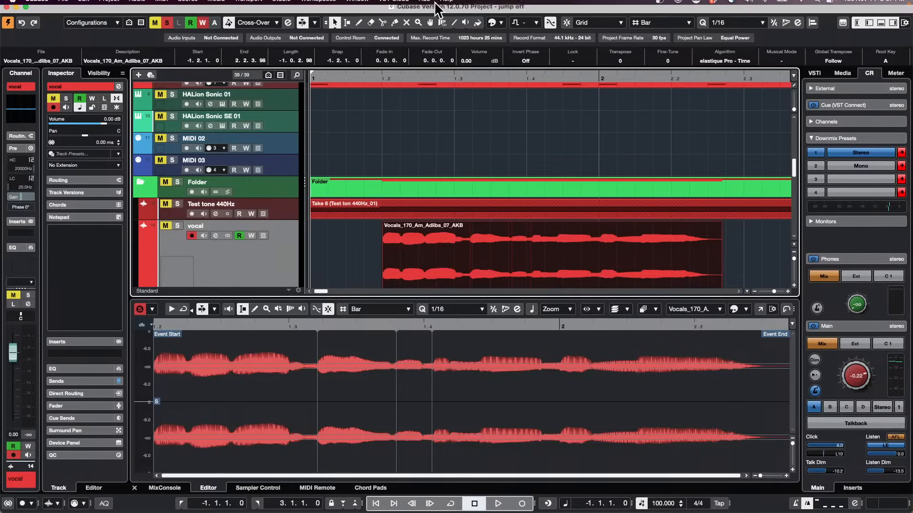
Start opening another project and browse to the Projects folder in the file dialog.
{"action": "mouse_move", "coordinate": [262, 2]}
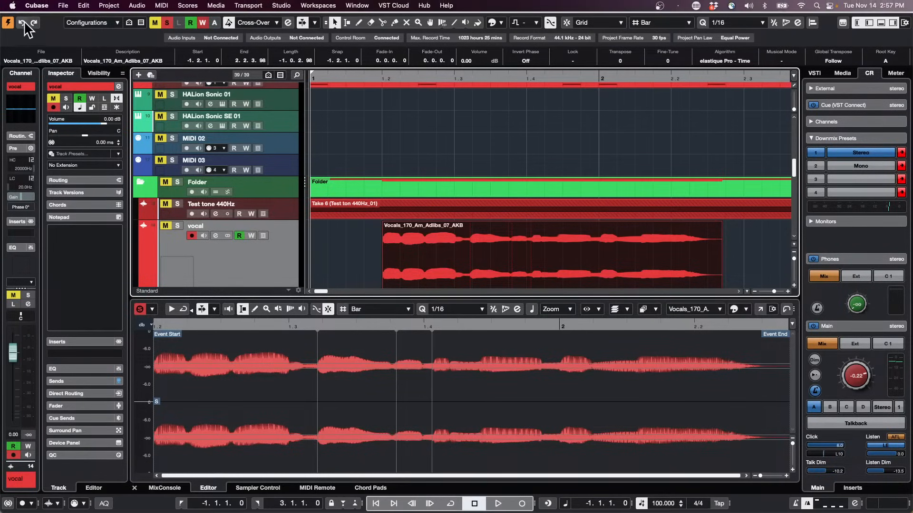
{"action": "left_click", "coordinate": [135, 5]}
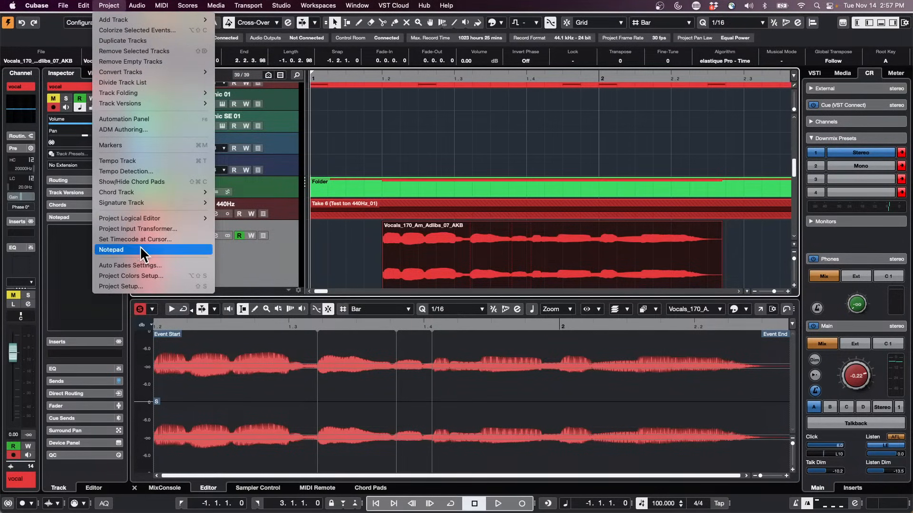
{"action": "mouse_move", "coordinate": [73, 5]}
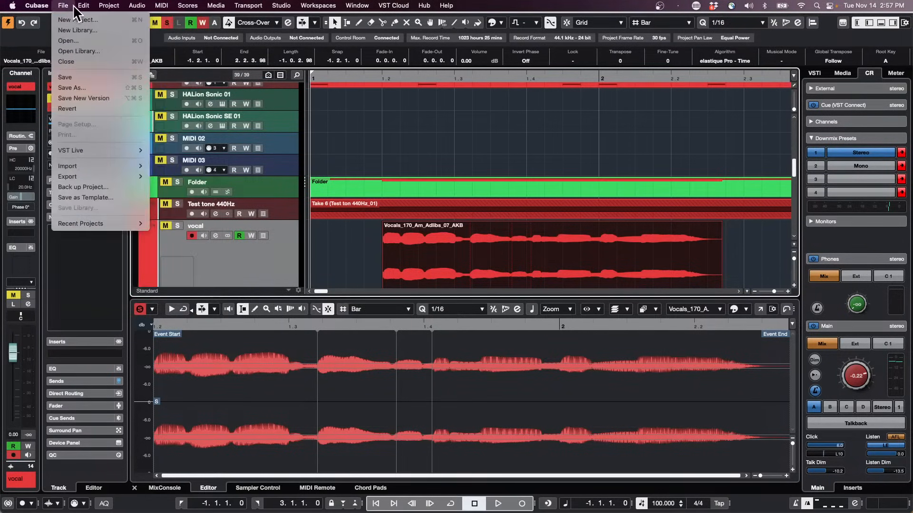
{"action": "mouse_move", "coordinate": [118, 224]}
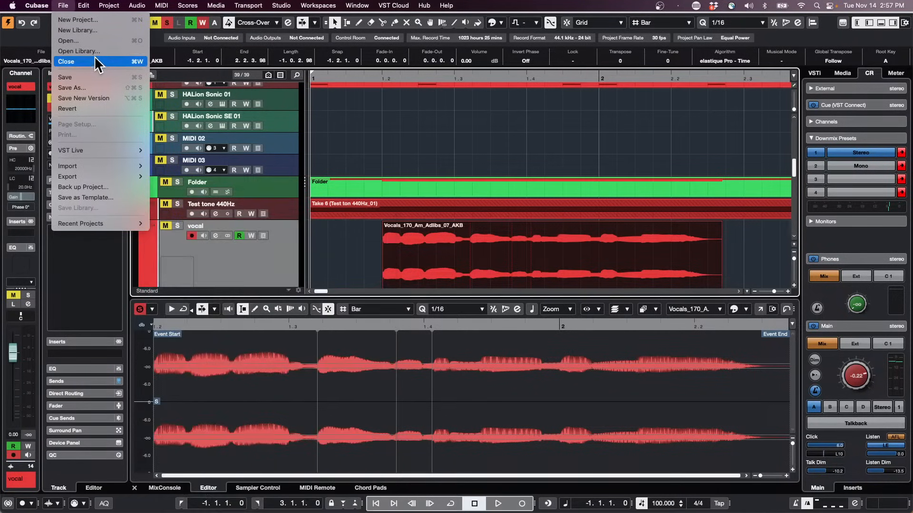
{"action": "left_click", "coordinate": [93, 41]}
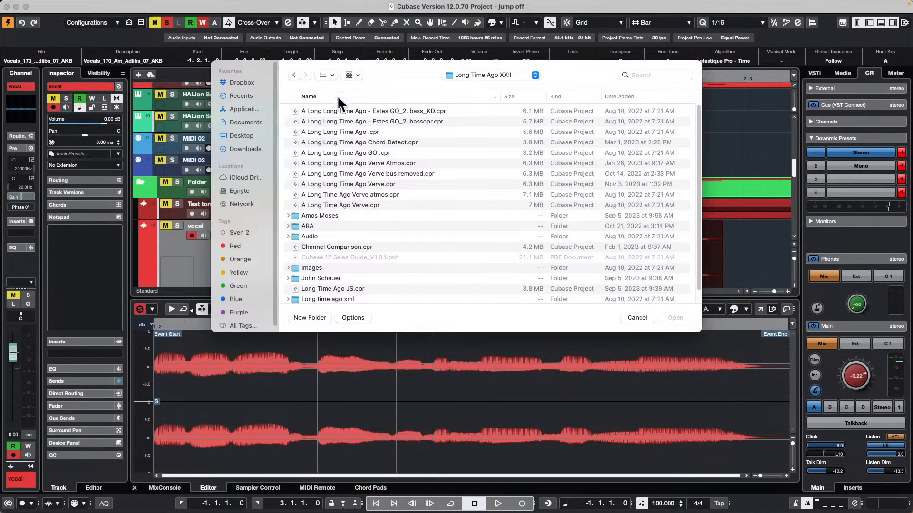
{"action": "left_click", "coordinate": [480, 74]}
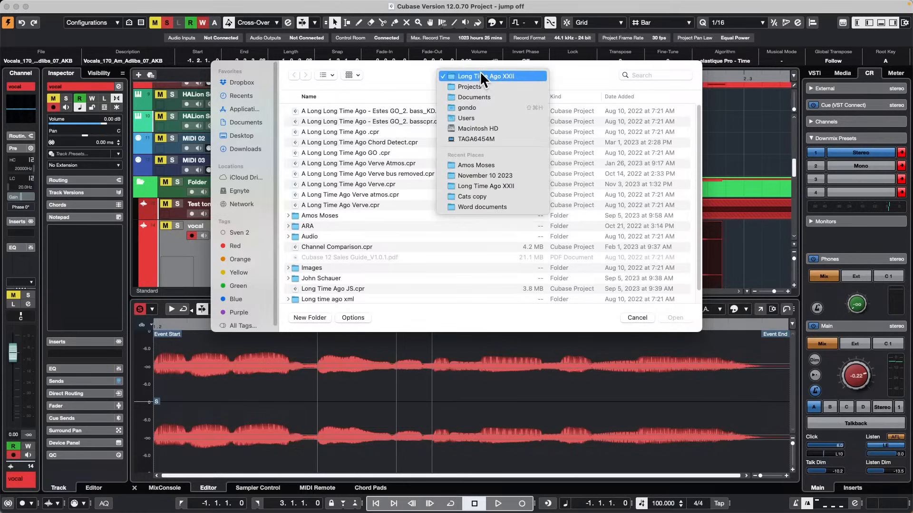
{"action": "left_click", "coordinate": [484, 86]}
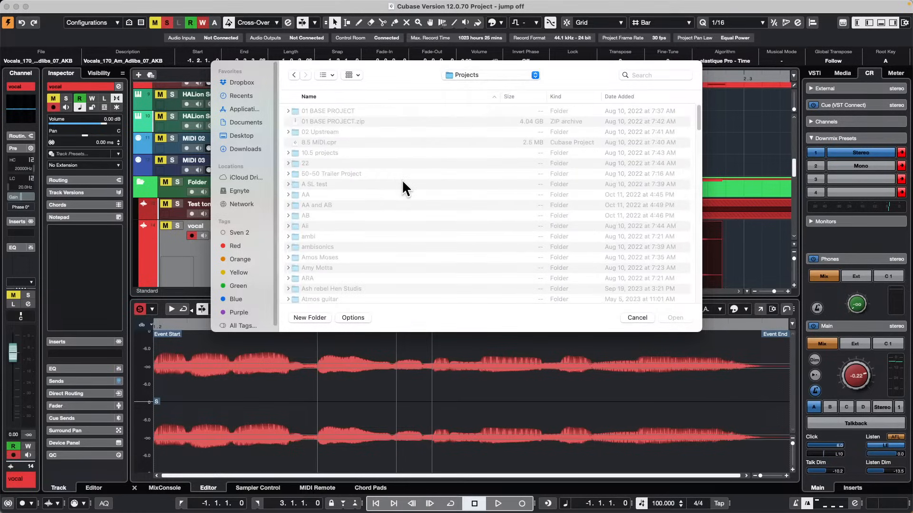
Open atmos guitar.cpr from the Atmos guitar folder and activate the project.
{"action": "left_click", "coordinate": [376, 163]}
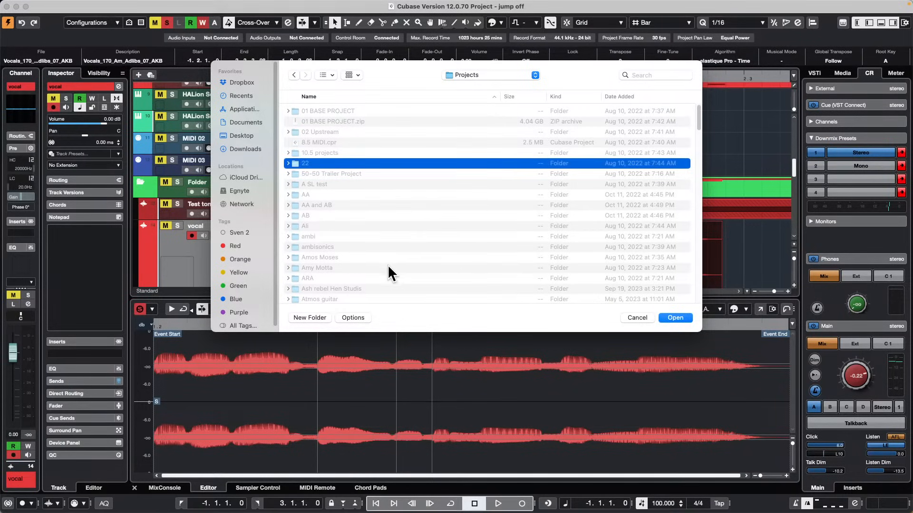
{"action": "left_click", "coordinate": [332, 299]}
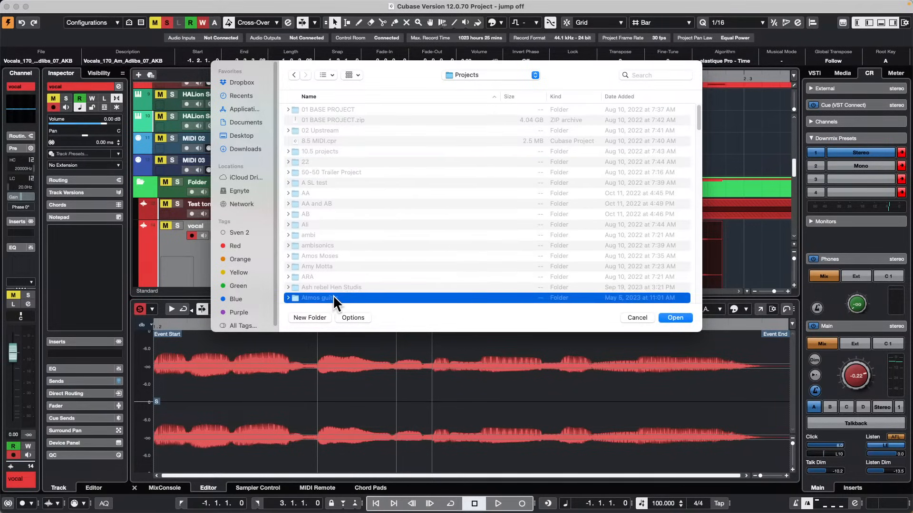
{"action": "double_click", "coordinate": [329, 289]}
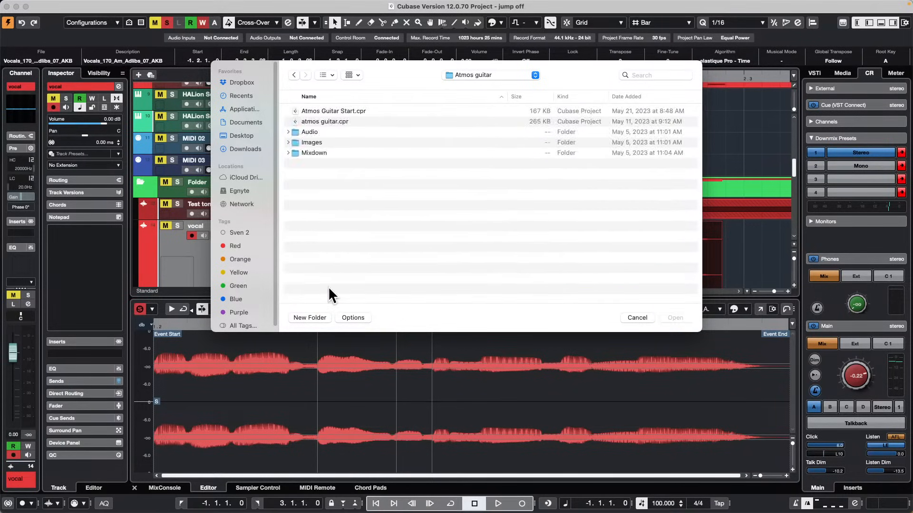
{"action": "double_click", "coordinate": [313, 120]}
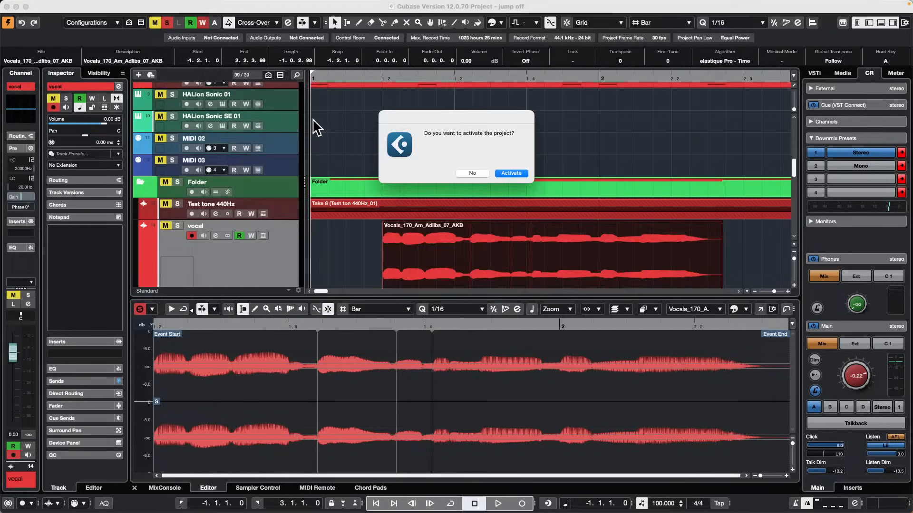
{"action": "left_click", "coordinate": [510, 173]}
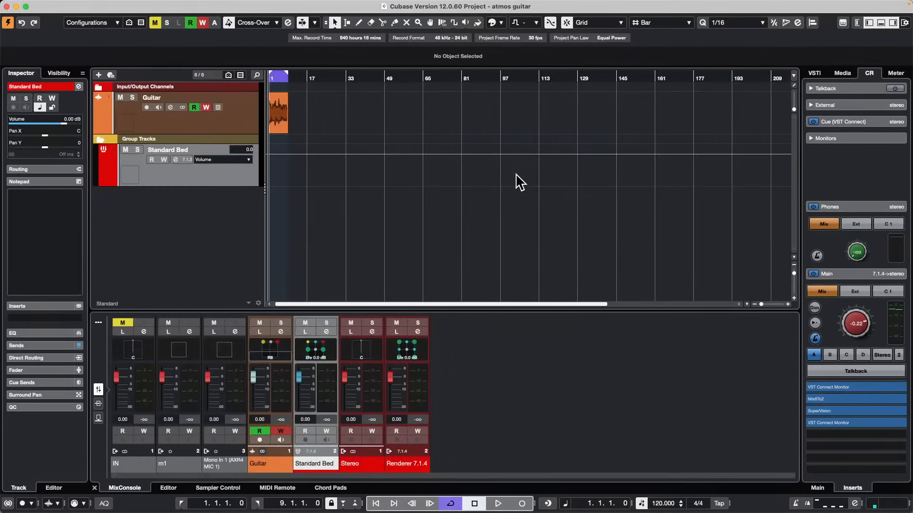
Play the start of the project briefly, stop playback, select the Guitar track and return the cursor to bar 1.
{"action": "left_click_drag", "start_coordinate": [301, 78], "coordinate": [195, 73]}
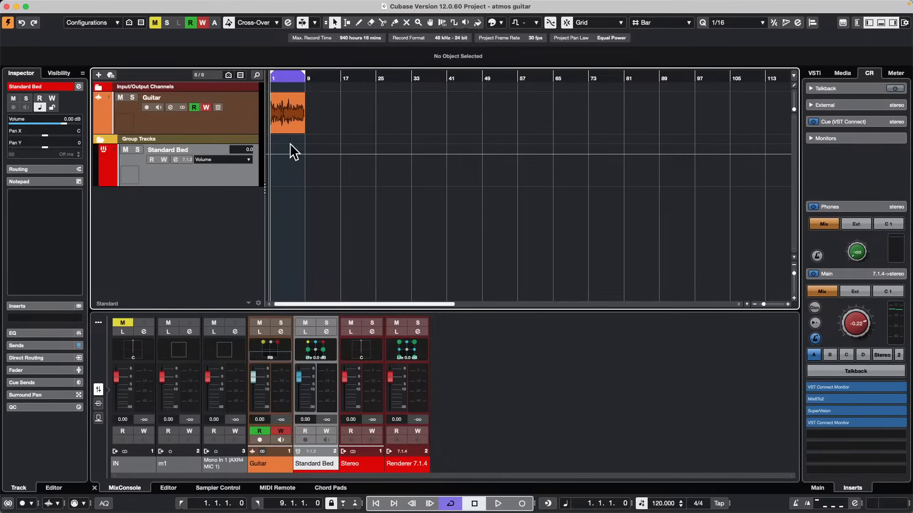
{"action": "key", "text": "space"}
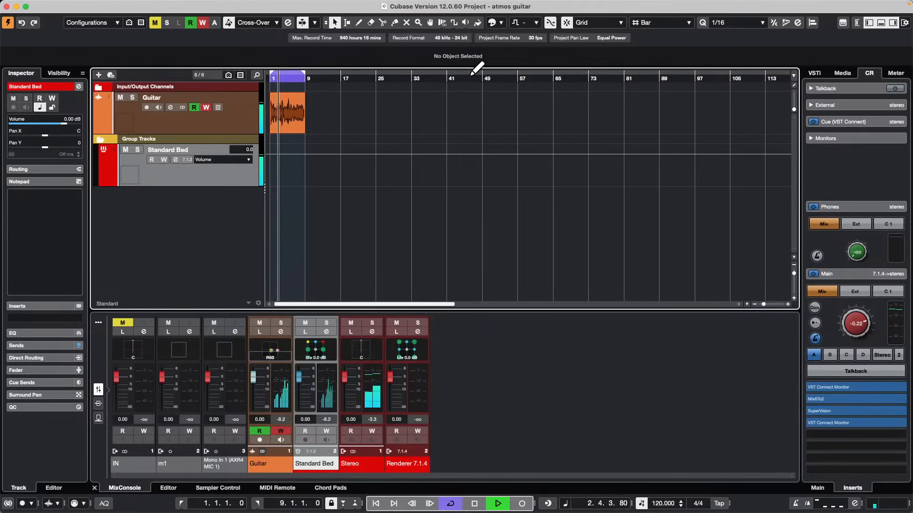
{"action": "key", "text": "space"}
{"action": "left_click", "coordinate": [231, 122]}
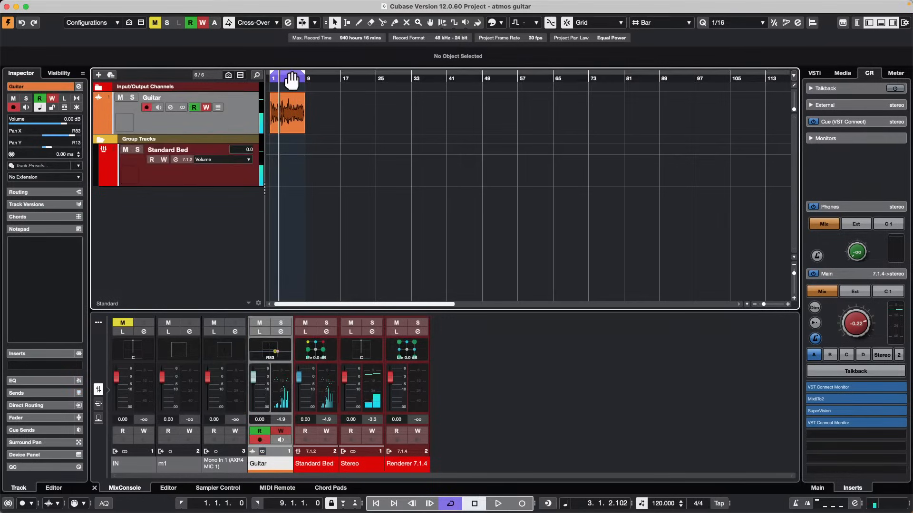
{"action": "key", "text": "KP_Decimal"}
Select the range from bar 3 to bar 7 on the Guitar event and set the locators to it.
{"action": "key", "text": "h"}
{"action": "key", "text": "h"}
{"action": "key", "text": "h"}
{"action": "key", "text": "h"}
{"action": "key", "text": "h"}
{"action": "key", "text": "g"}
{"action": "key", "text": "g"}
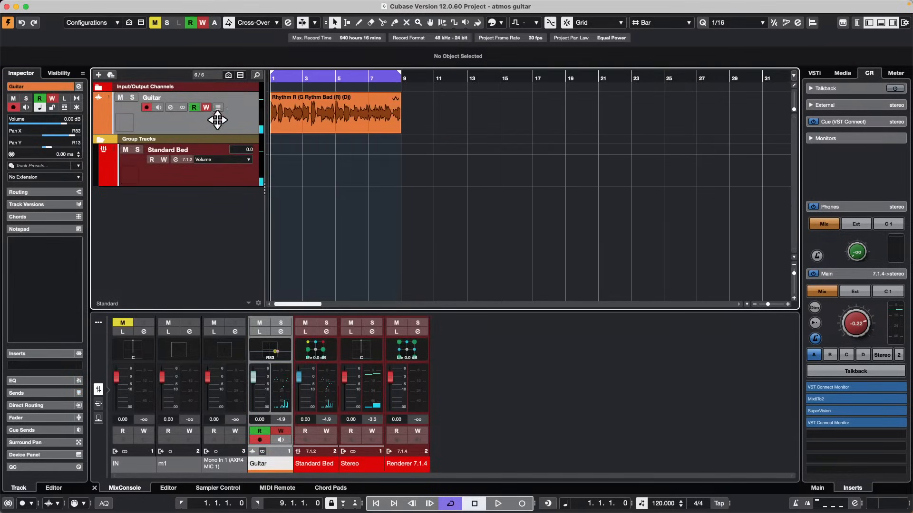
{"action": "left_click_drag", "start_coordinate": [273, 78], "coordinate": [236, 86]}
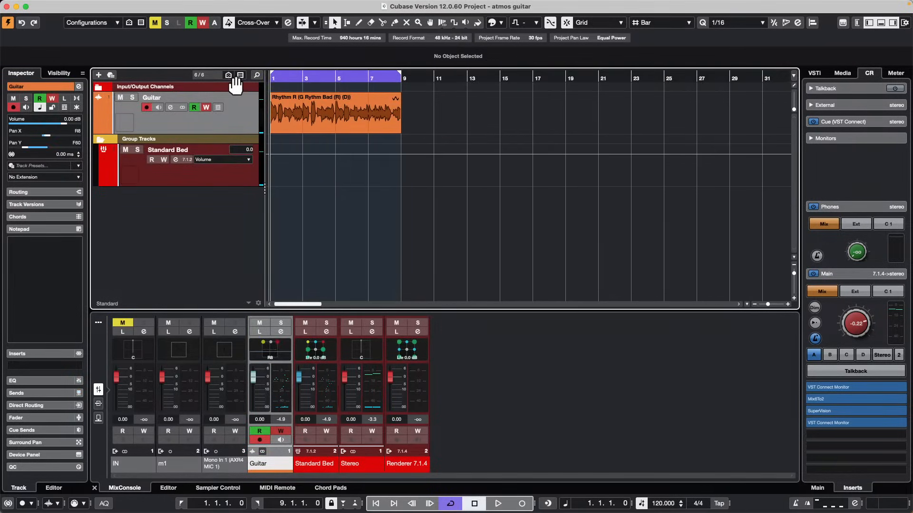
{"action": "key", "text": "2"}
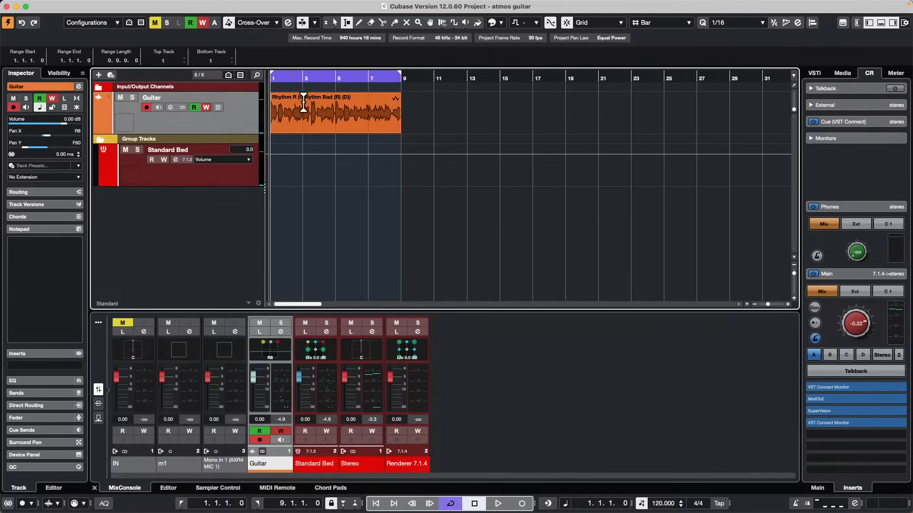
{"action": "left_click_drag", "start_coordinate": [299, 102], "coordinate": [369, 102]}
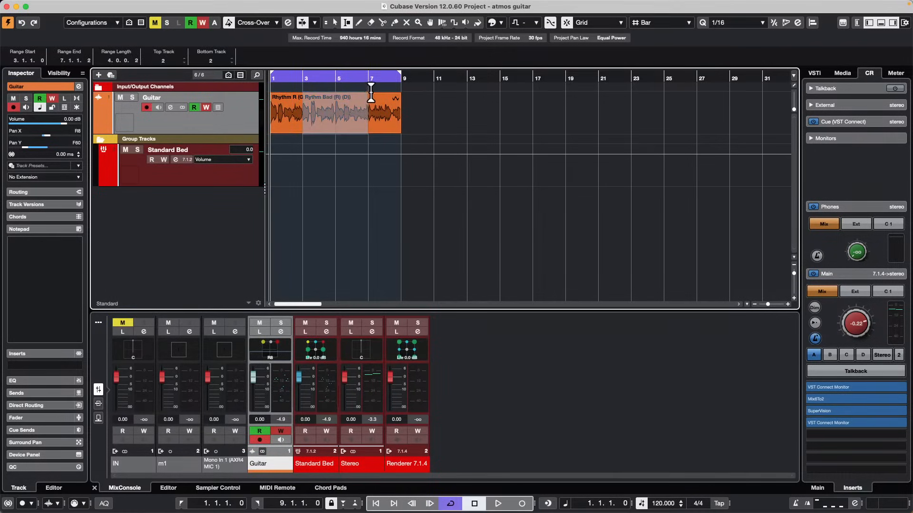
{"action": "key", "text": "p"}
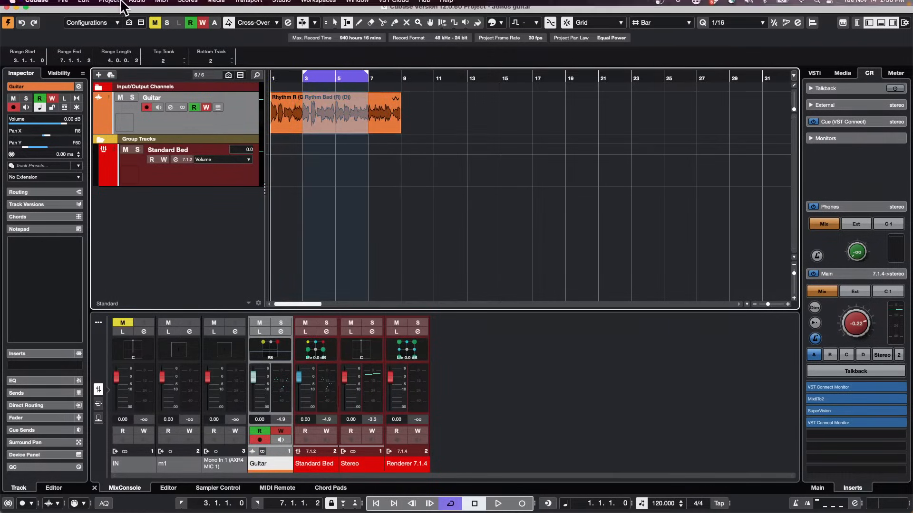
Open the ADM Authoring window to review the Dolby Atmos object and bed settings, and close it.
{"action": "left_click", "coordinate": [119, 5]}
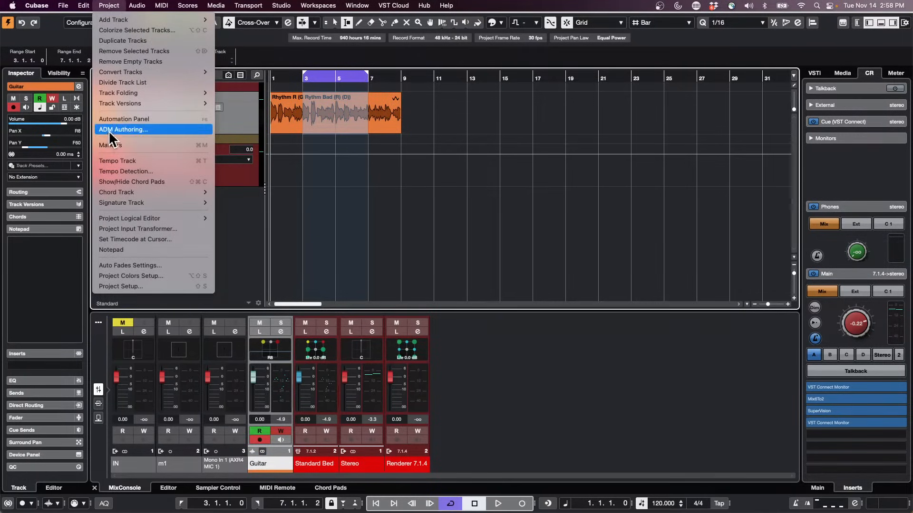
{"action": "left_click", "coordinate": [116, 130]}
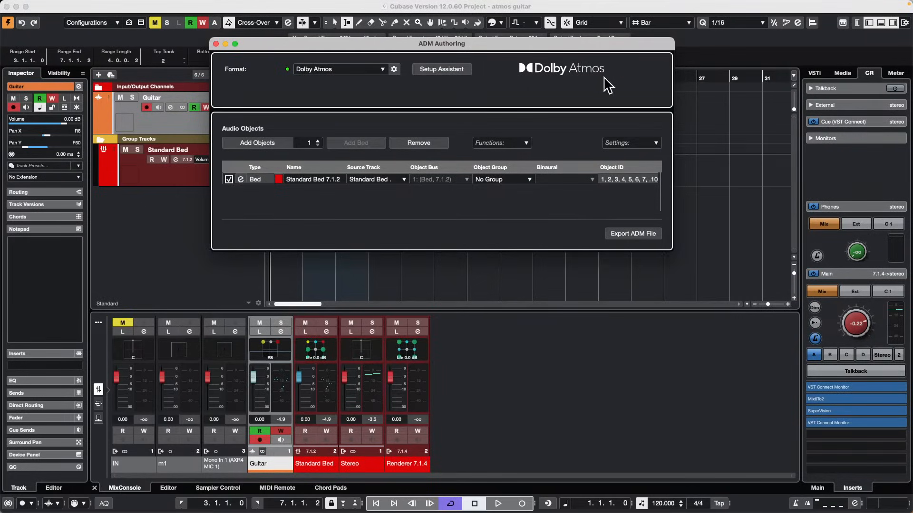
{"action": "left_click", "coordinate": [216, 44]}
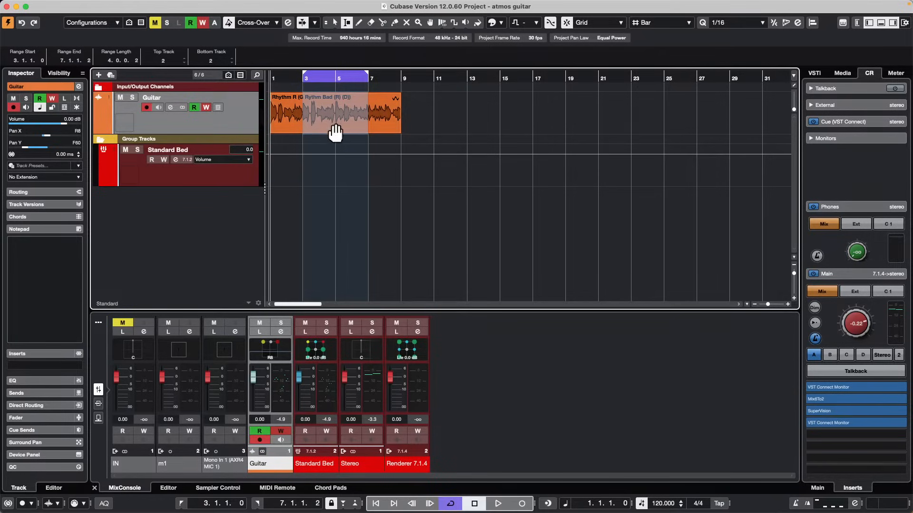
Add a marker track below the Guitar track.
{"action": "right_click", "coordinate": [235, 126]}
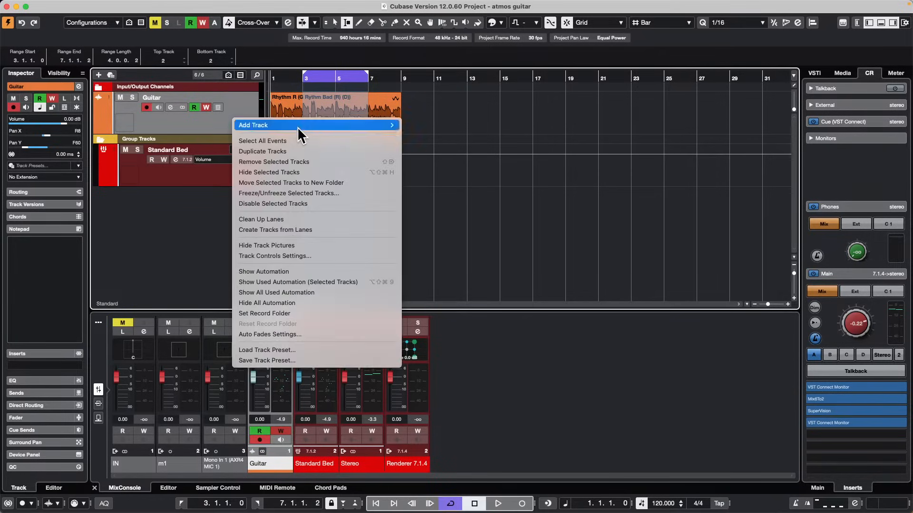
{"action": "mouse_move", "coordinate": [301, 134]}
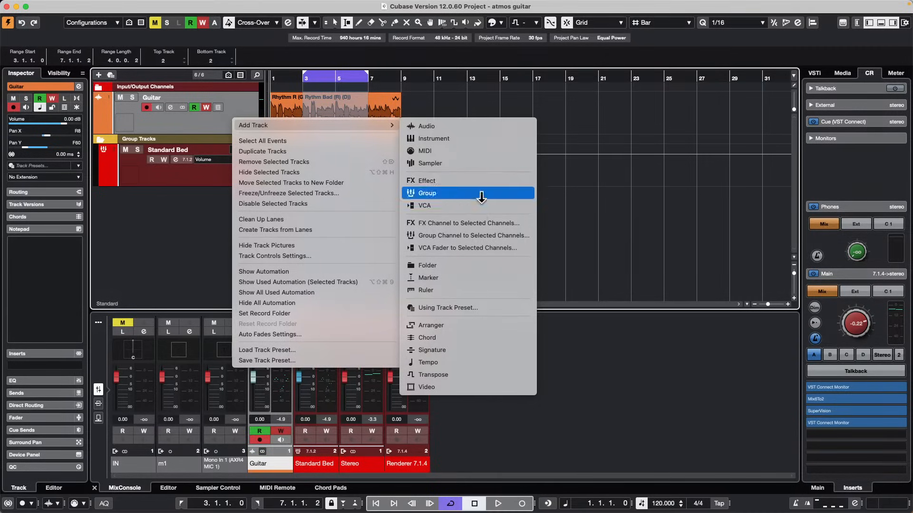
{"action": "left_click", "coordinate": [460, 278]}
{"action": "left_click", "coordinate": [366, 190]}
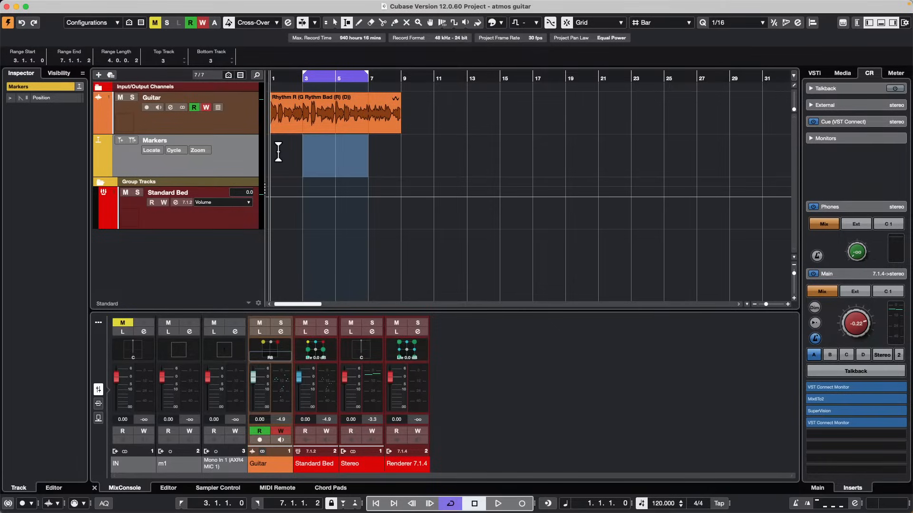
Draw a cycle marker from bar 1 to bar 3 on the marker track and name it "song 1".
{"action": "left_click_drag", "start_coordinate": [278, 152], "coordinate": [304, 150]}
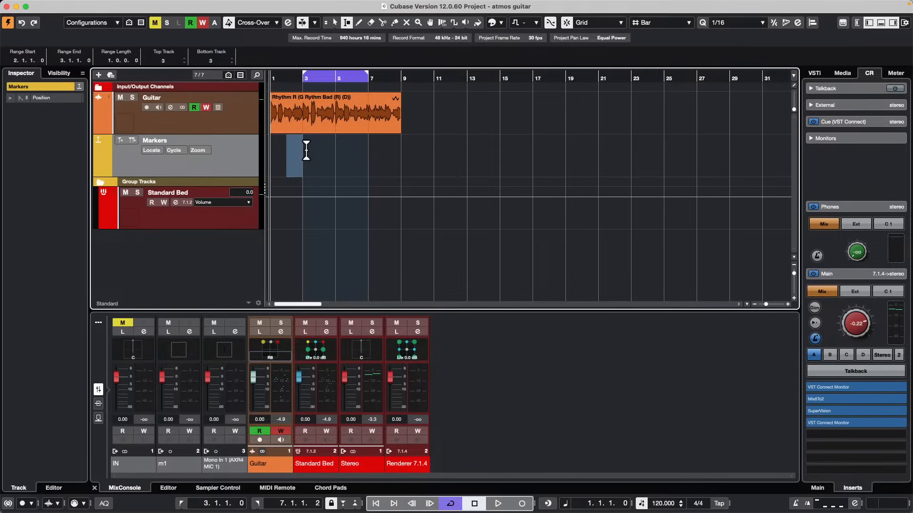
{"action": "right_click", "coordinate": [304, 151]}
{"action": "left_click", "coordinate": [344, 161]}
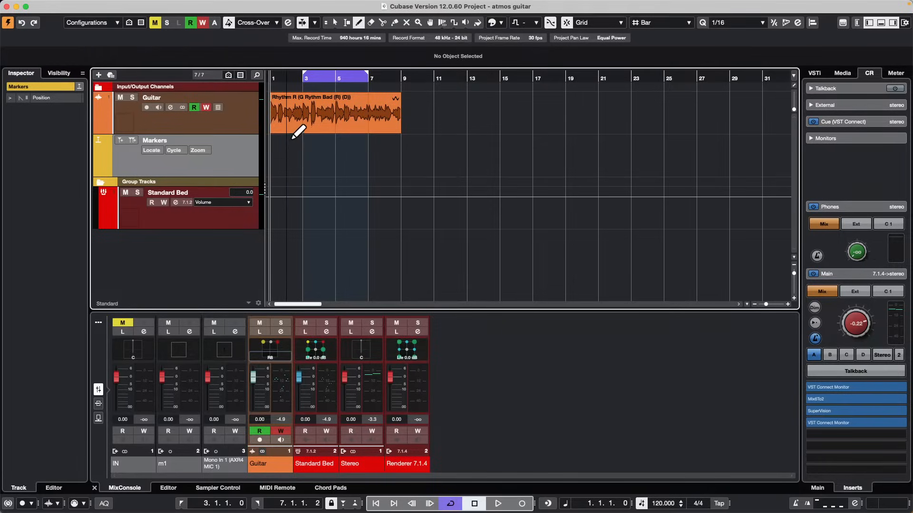
{"action": "left_click_drag", "start_coordinate": [271, 156], "coordinate": [303, 159]}
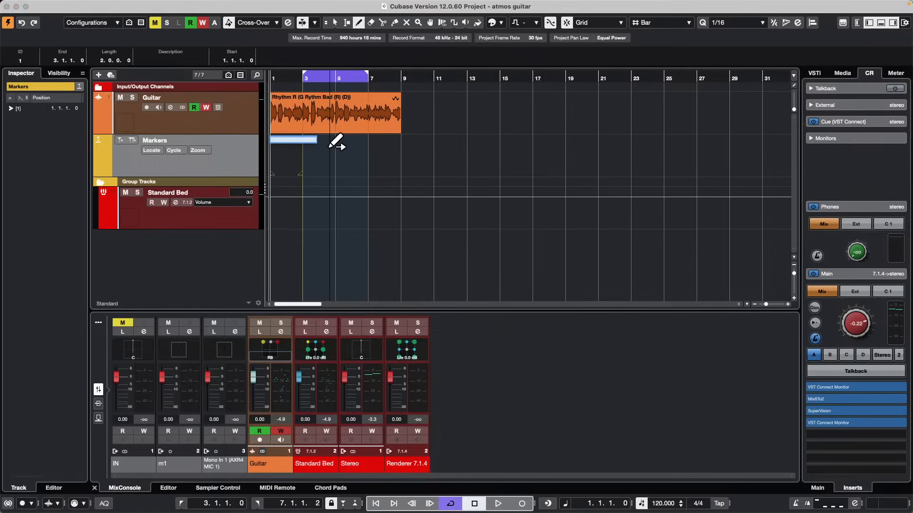
{"action": "type", "text": "song 1"}
{"action": "key", "text": "Return"}
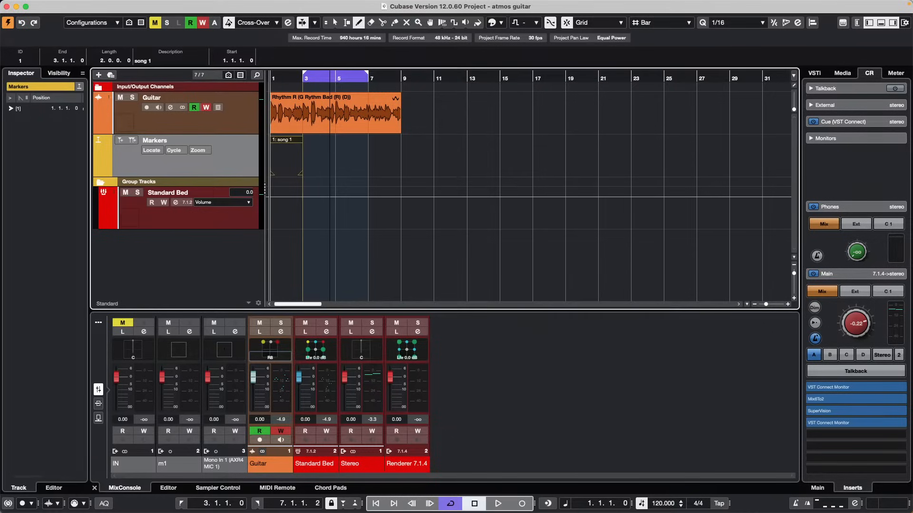
Draw a cycle marker from bar 5 to bar 7 and name it "song 2".
{"action": "mouse_move", "coordinate": [336, 145]}
{"action": "left_mouse_down"}
{"action": "mouse_move", "coordinate": [380, 149]}
{"action": "mouse_move", "coordinate": [370, 149]}
{"action": "left_mouse_up"}
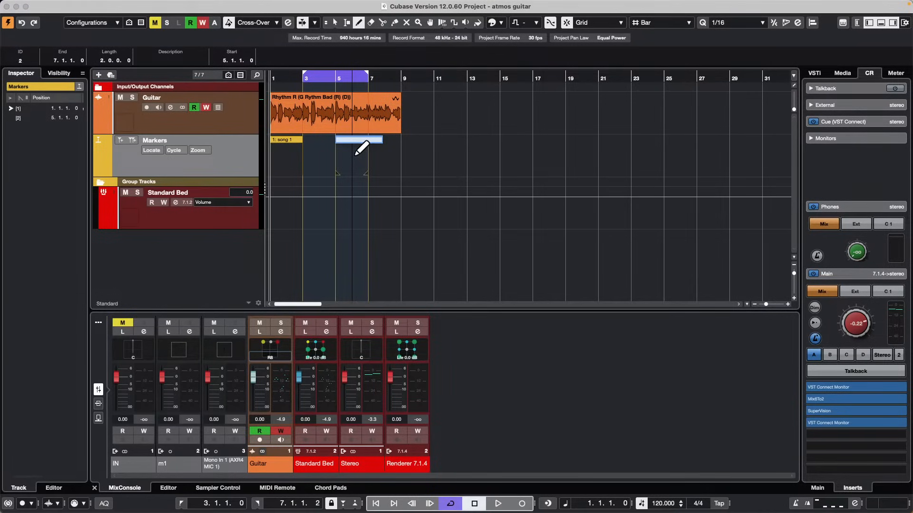
{"action": "type", "text": "song 2"}
{"action": "key", "text": "Return"}
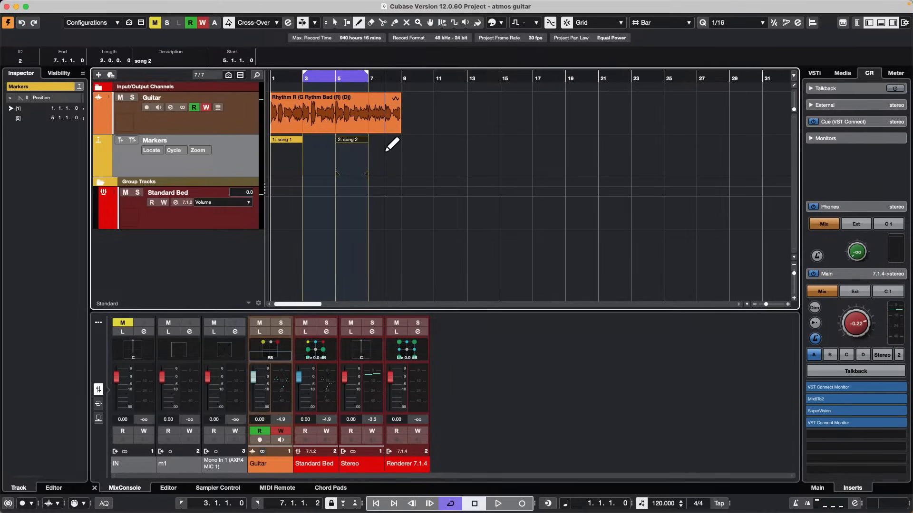
Draw a cycle marker from bar 7 to bar 9 and name it "song 3".
{"action": "mouse_move", "coordinate": [385, 151]}
{"action": "left_mouse_down"}
{"action": "mouse_move", "coordinate": [410, 148]}
{"action": "mouse_move", "coordinate": [401, 147]}
{"action": "left_mouse_up"}
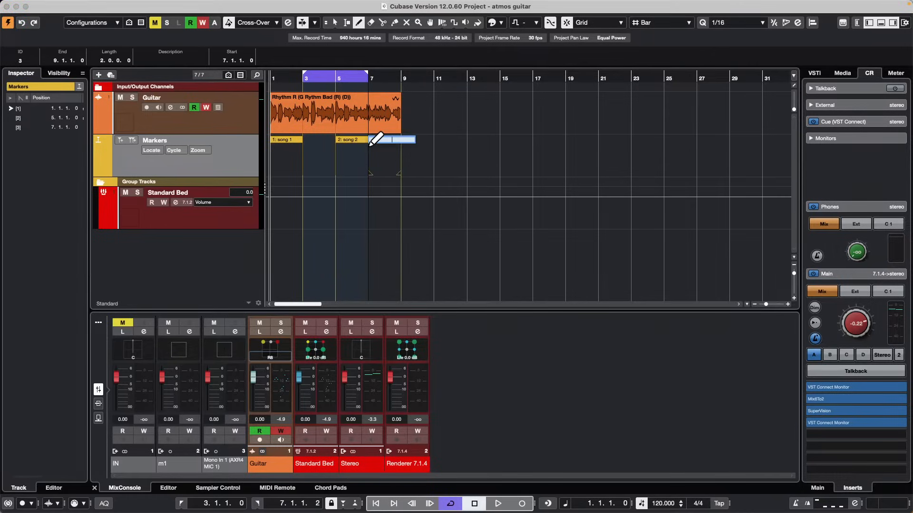
{"action": "type", "text": "song 3"}
{"action": "key", "text": "Return"}
Set the locators to the song 1, song 2 and song 3 cycle markers in turn, ending on song 2.
{"action": "key", "text": "1"}
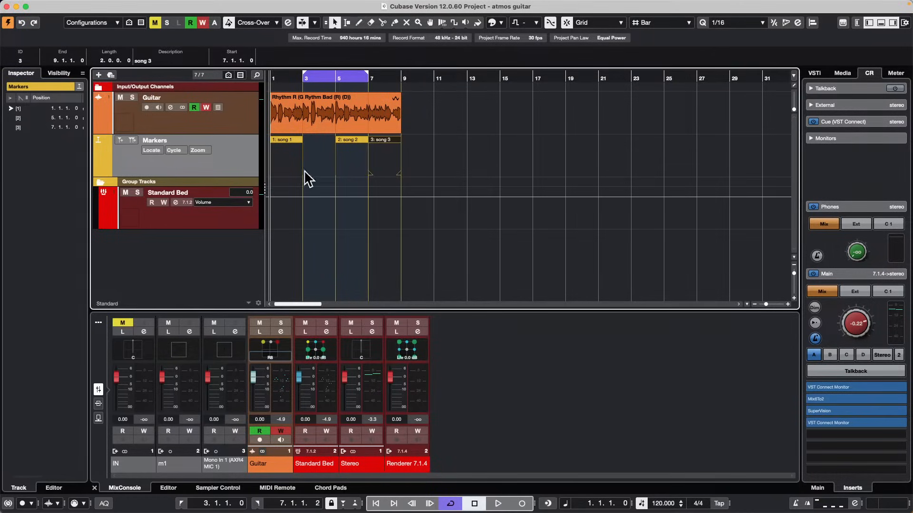
{"action": "left_click", "coordinate": [283, 138]}
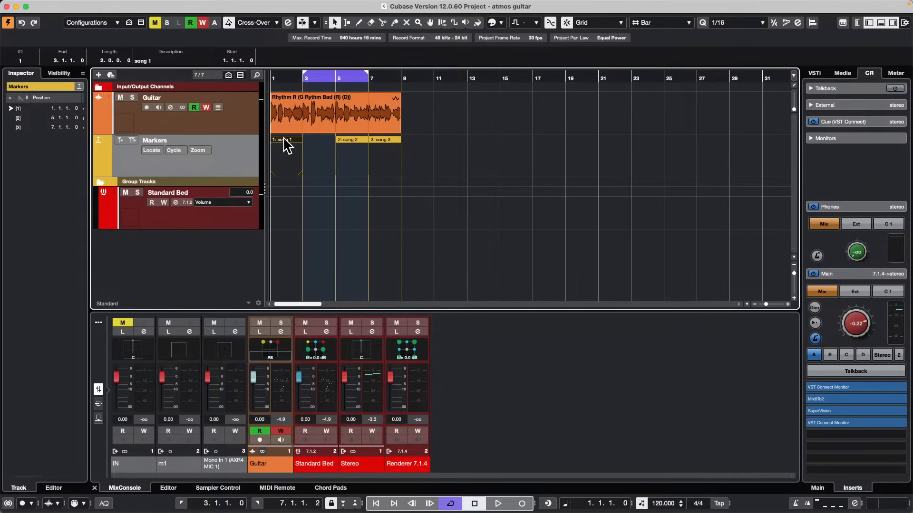
{"action": "double_click", "coordinate": [354, 139]}
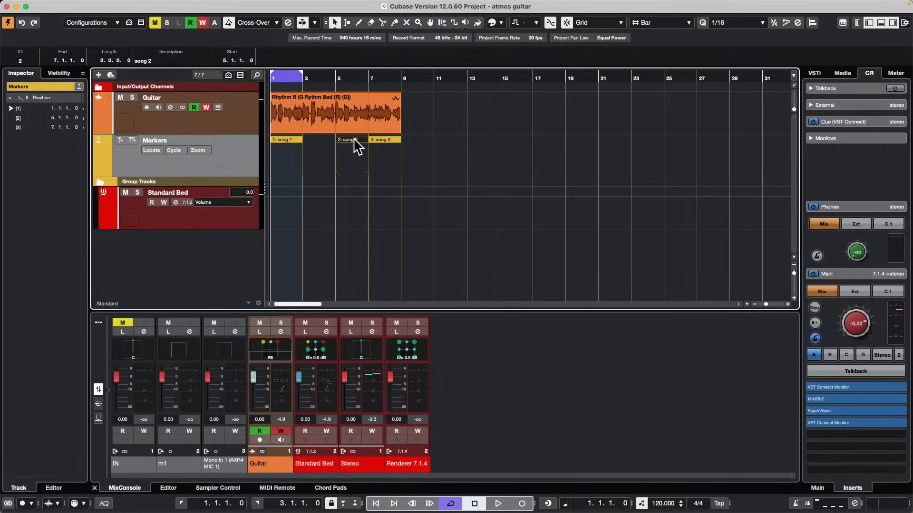
{"action": "double_click", "coordinate": [386, 138]}
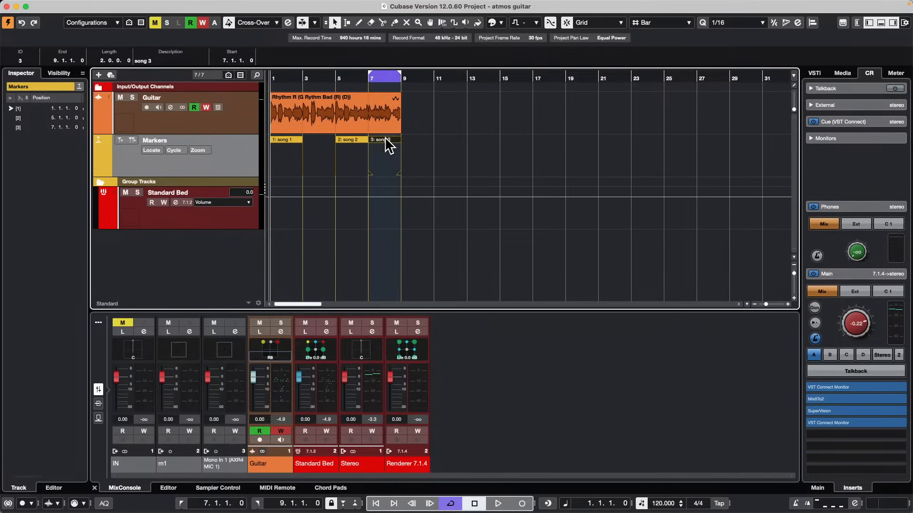
{"action": "double_click", "coordinate": [355, 139]}
{"action": "double_click", "coordinate": [295, 139]}
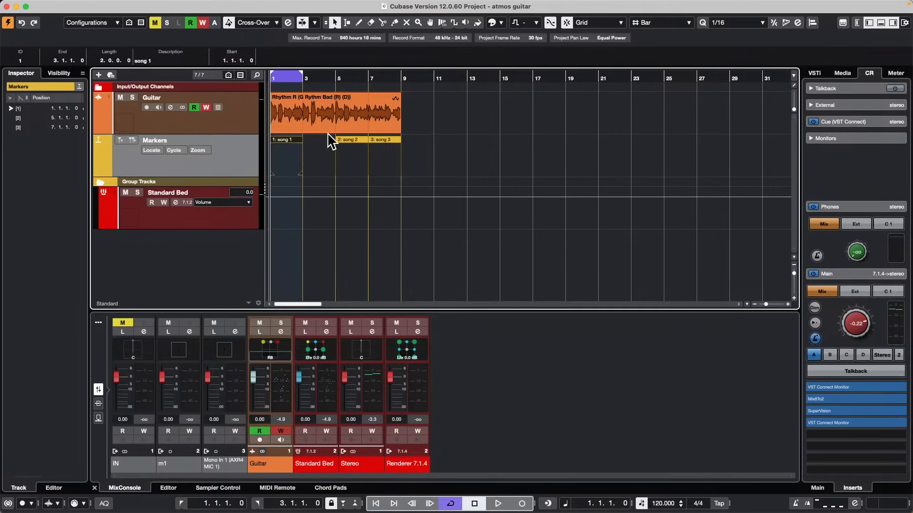
{"action": "double_click", "coordinate": [343, 139]}
{"action": "double_click", "coordinate": [391, 140]}
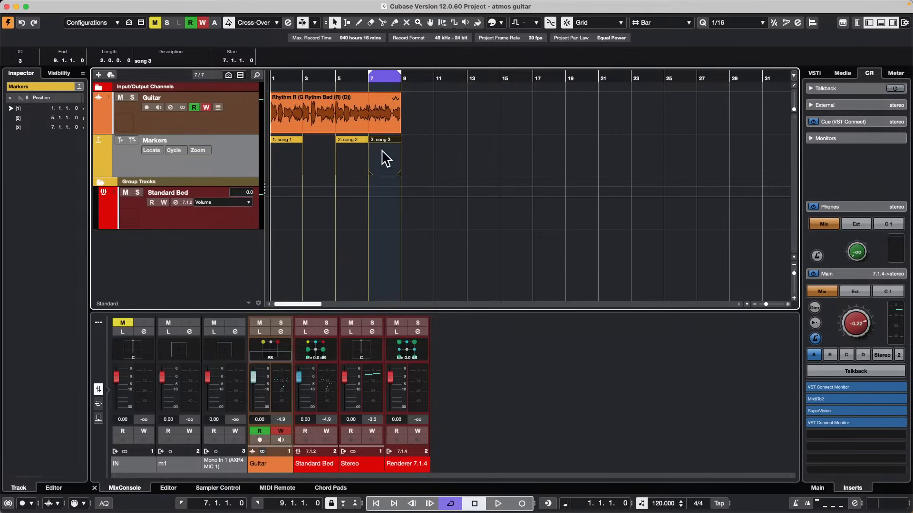
{"action": "double_click", "coordinate": [346, 141]}
Set the locators to the full length of the audio event on the Guitar track.
{"action": "left_click", "coordinate": [273, 132]}
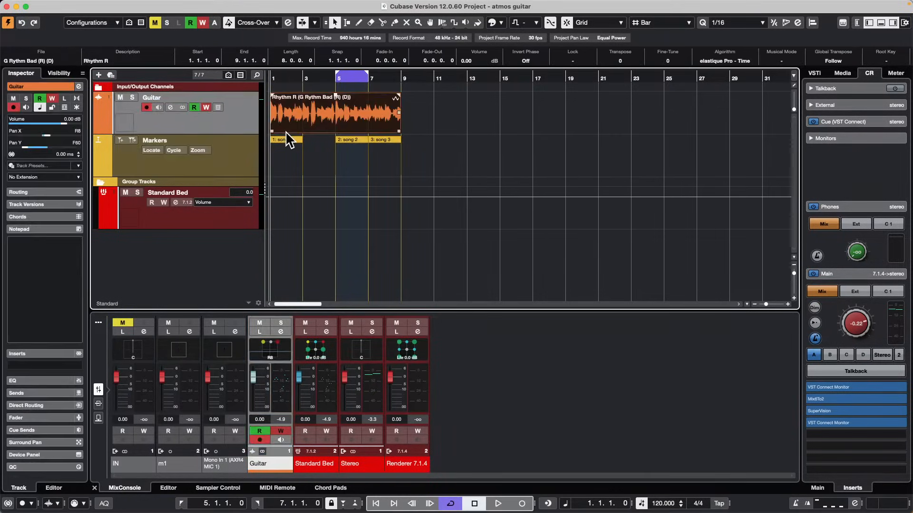
{"action": "left_click", "coordinate": [284, 138]}
{"action": "left_click", "coordinate": [350, 125]}
{"action": "key", "text": "p"}
Recall the locator ranges from the cycle markers in order: song 1, song 2, song 3.
{"action": "double_click", "coordinate": [292, 147]}
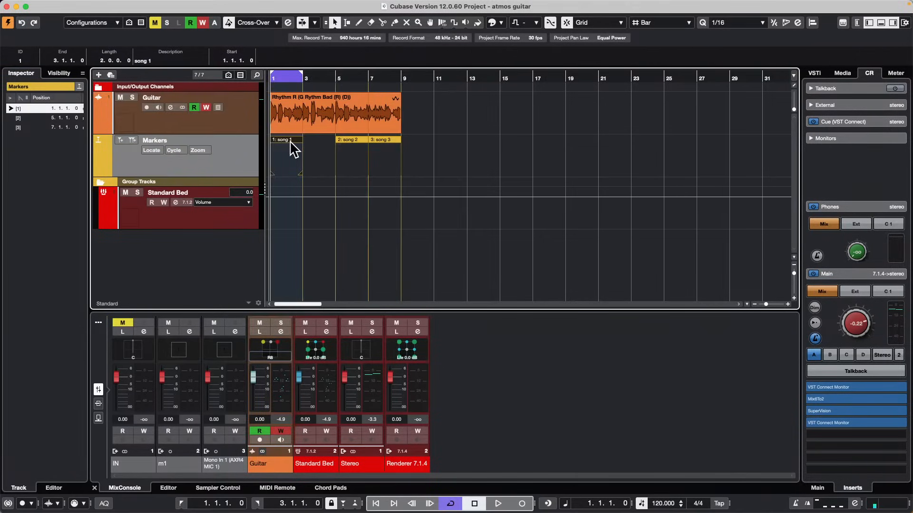
{"action": "left_click", "coordinate": [346, 141]}
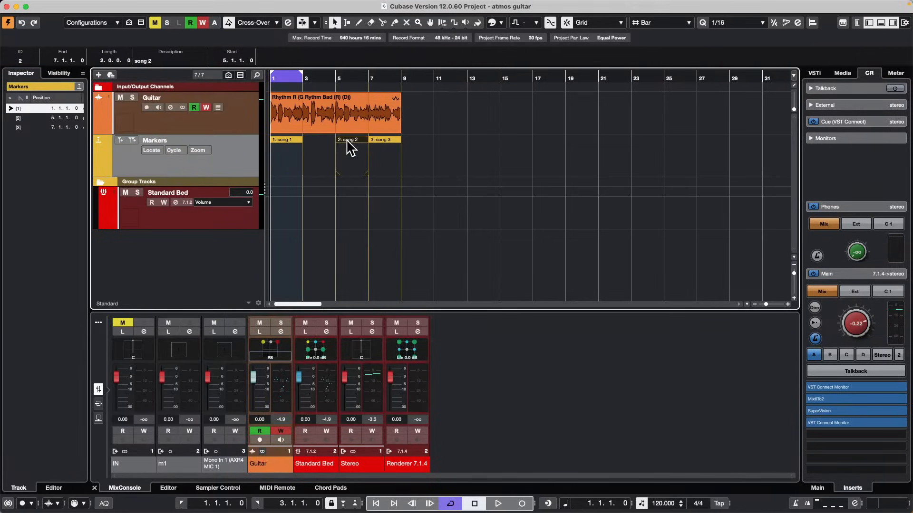
{"action": "double_click", "coordinate": [346, 141]}
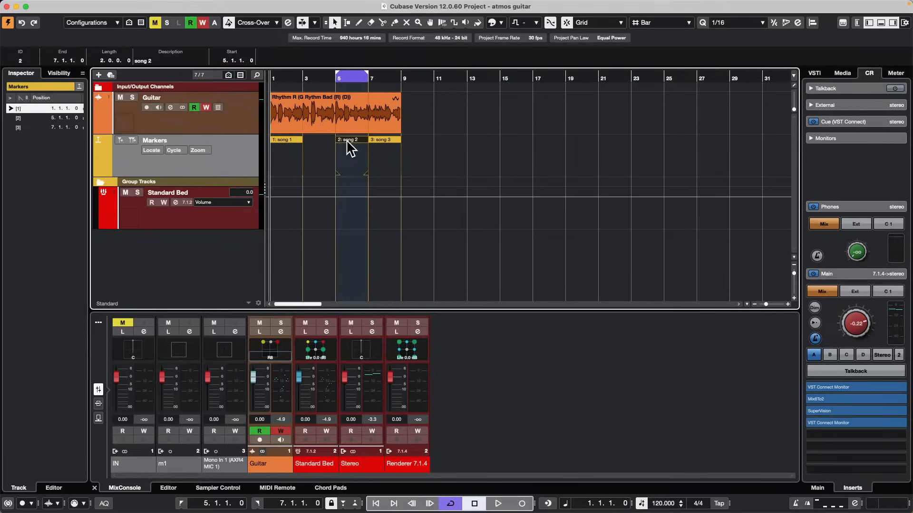
{"action": "left_click", "coordinate": [388, 141]}
{"action": "double_click", "coordinate": [388, 140]}
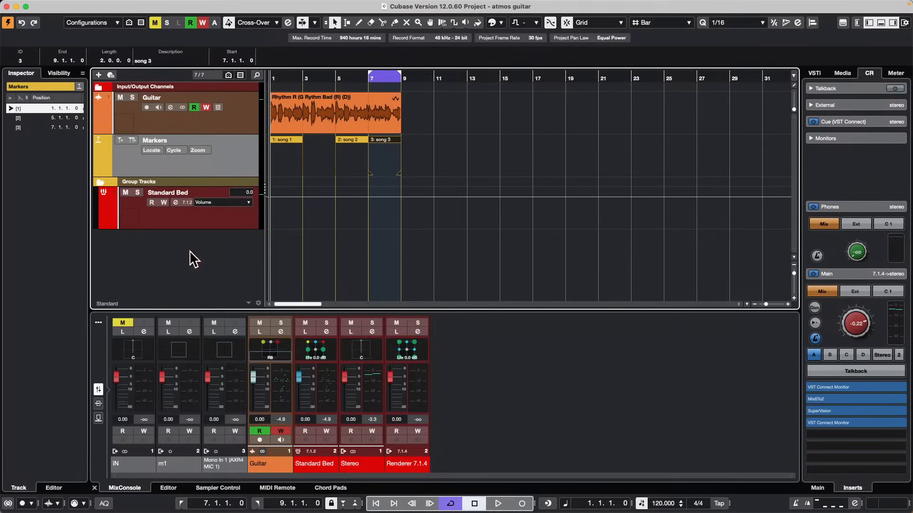
Close the atmos guitar project and dismiss the Audio Connections window over the jump off project.
{"action": "left_click", "coordinate": [7, 7]}
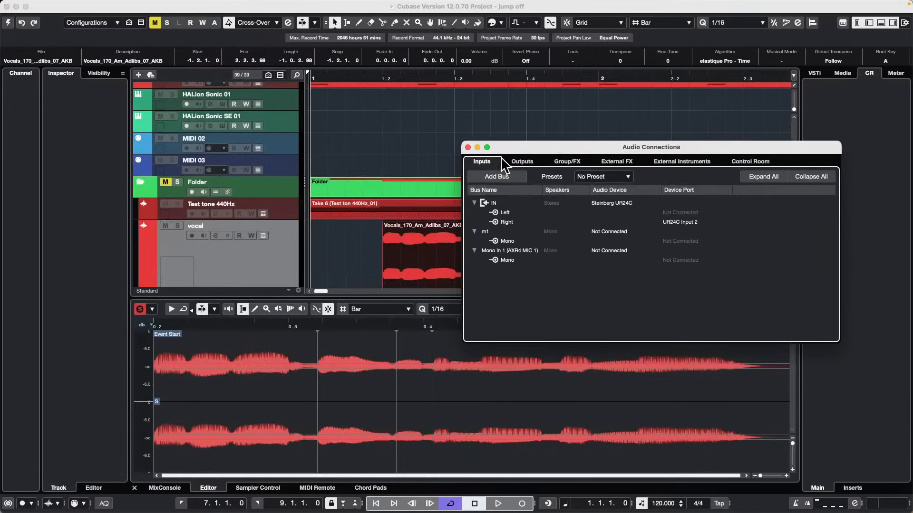
{"action": "left_click", "coordinate": [468, 148]}
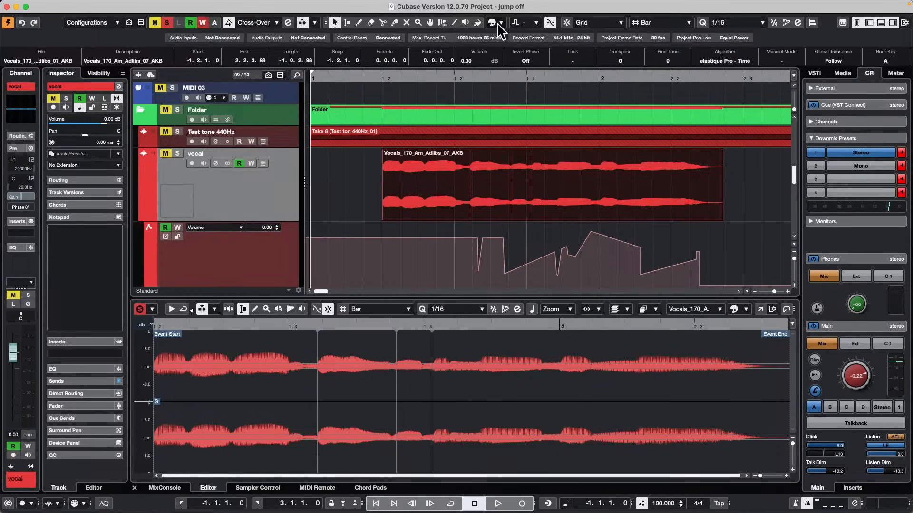
{"action": "scroll", "coordinate": [431, 139], "scroll_direction": "up", "scroll_amount": 10}
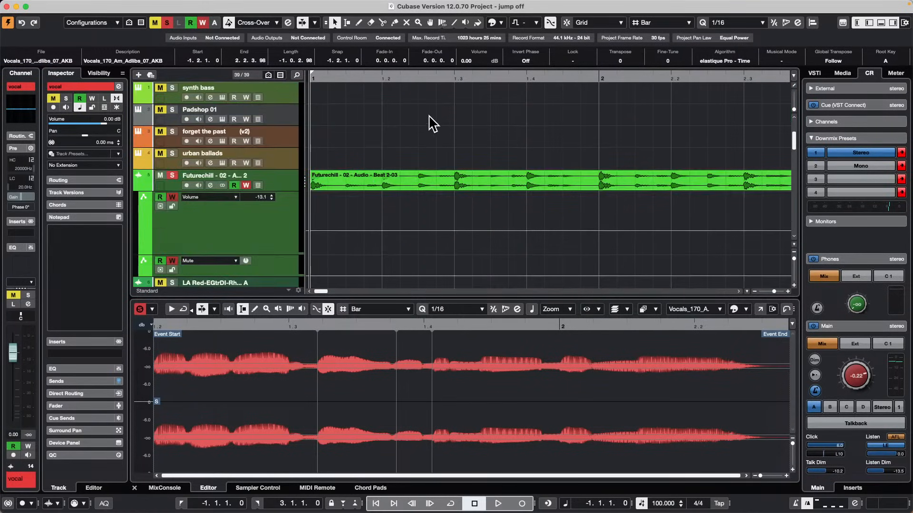
{"action": "left_click_drag", "start_coordinate": [408, 76], "coordinate": [443, 7]}
{"action": "scroll", "coordinate": [464, 147], "scroll_direction": "up", "scroll_amount": 5}
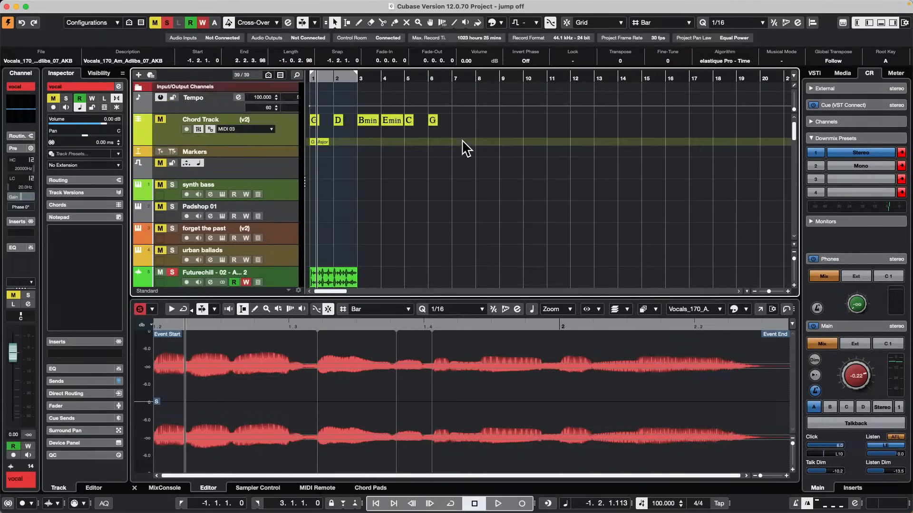
{"action": "scroll", "coordinate": [464, 147], "scroll_direction": "down", "scroll_amount": 12}
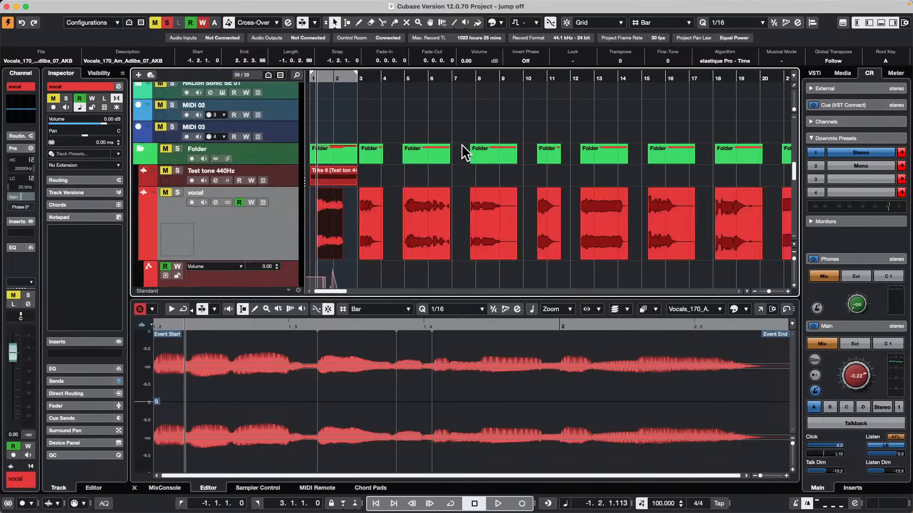
{"action": "scroll", "coordinate": [465, 152], "scroll_direction": "up", "scroll_amount": 10}
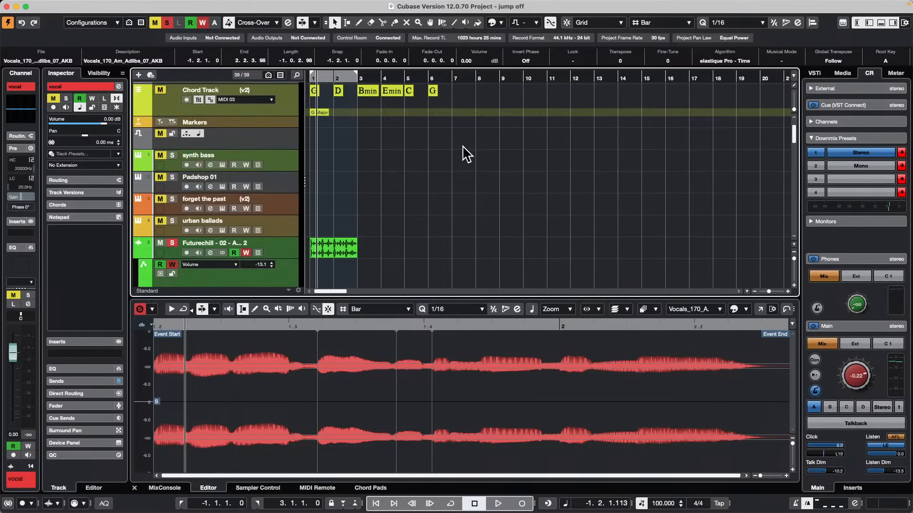
{"action": "scroll", "coordinate": [464, 152], "scroll_direction": "up", "scroll_amount": 2}
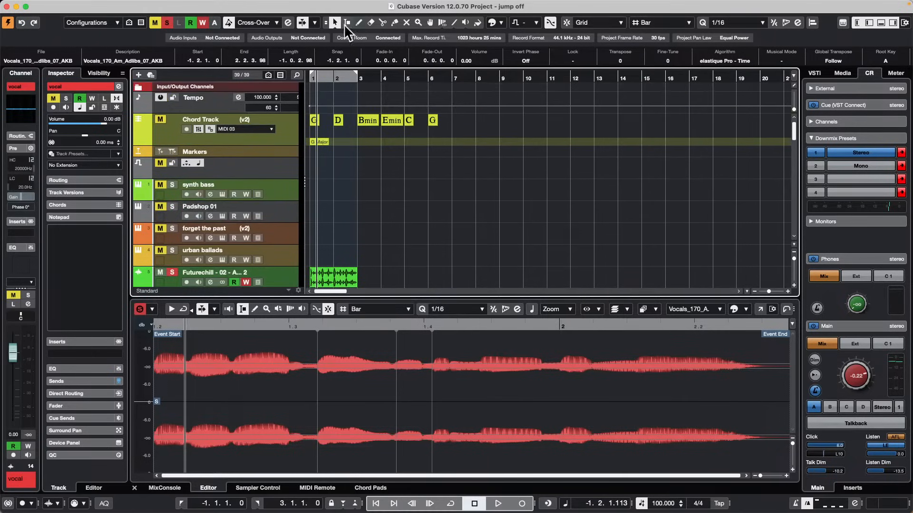
Revert the jump off project to its previously saved version, deleting the newly recorded and newly created files.
{"action": "left_click", "coordinate": [63, 5]}
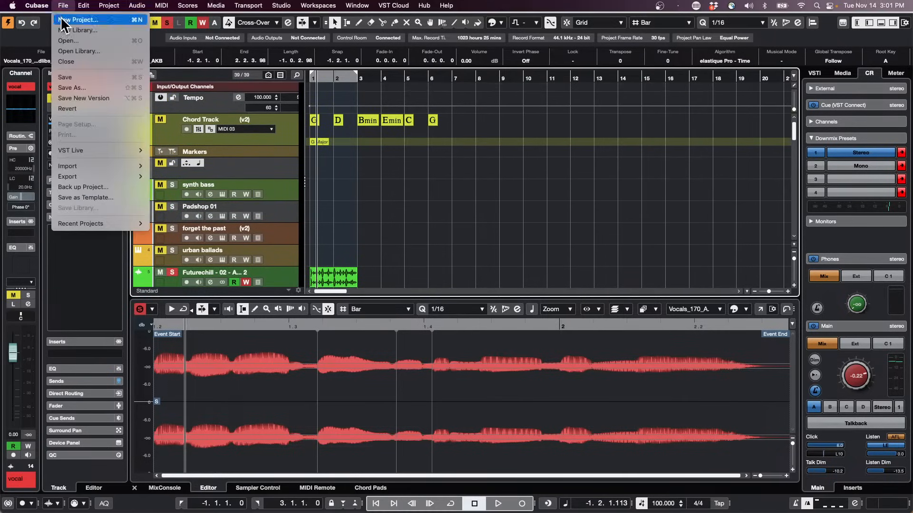
{"action": "left_click", "coordinate": [82, 108]}
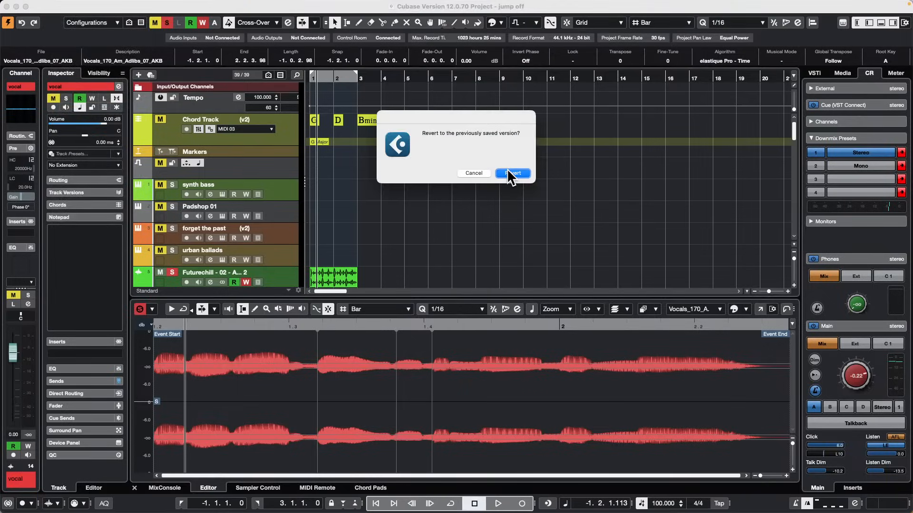
{"action": "left_click", "coordinate": [507, 169]}
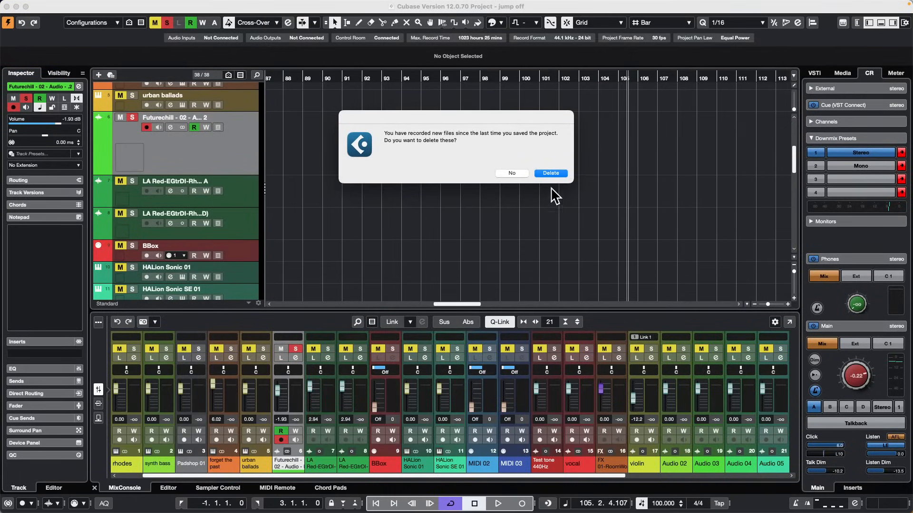
{"action": "left_click", "coordinate": [557, 173]}
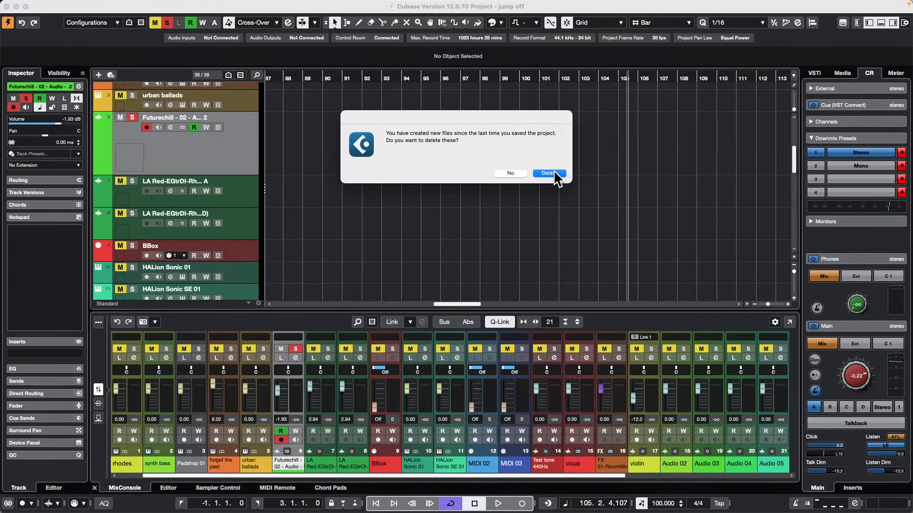
{"action": "left_click", "coordinate": [551, 174]}
Open the E.Piano part on the HALion Sonic 01 track in a separate Key Editor window.
{"action": "scroll", "coordinate": [440, 155], "scroll_direction": "down", "scroll_amount": 1}
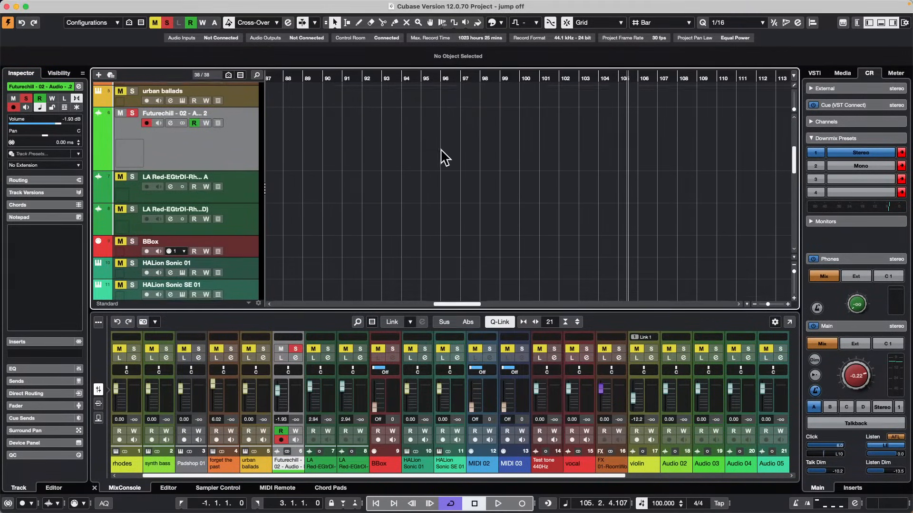
{"action": "scroll", "coordinate": [437, 246], "scroll_direction": "left", "scroll_amount": 20}
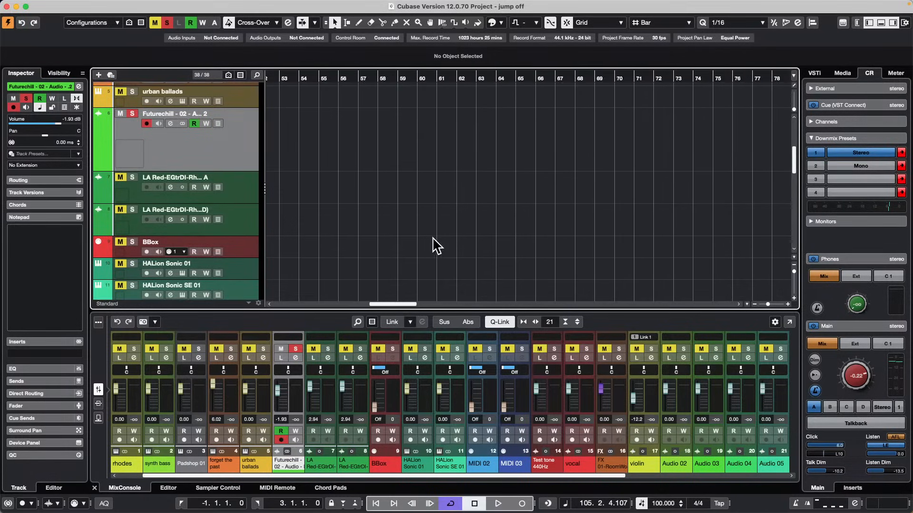
{"action": "double_click", "coordinate": [426, 271]}
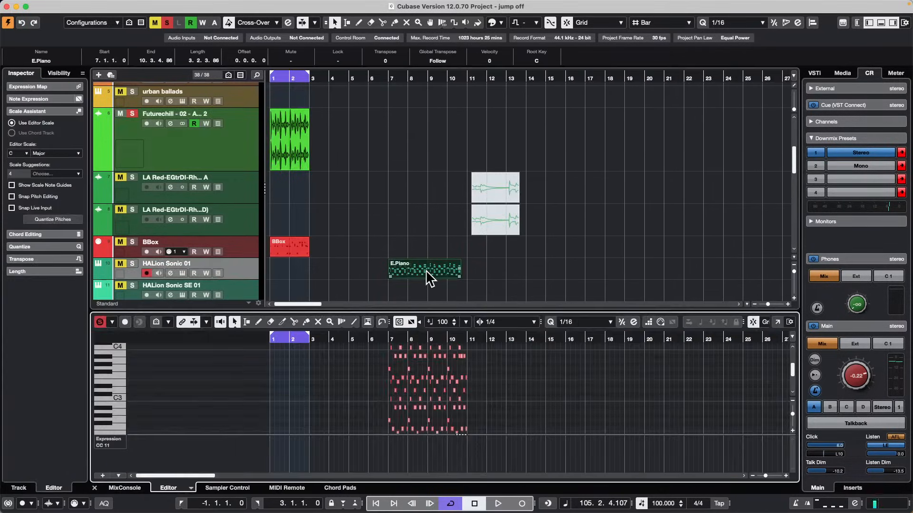
{"action": "left_click", "coordinate": [789, 322]}
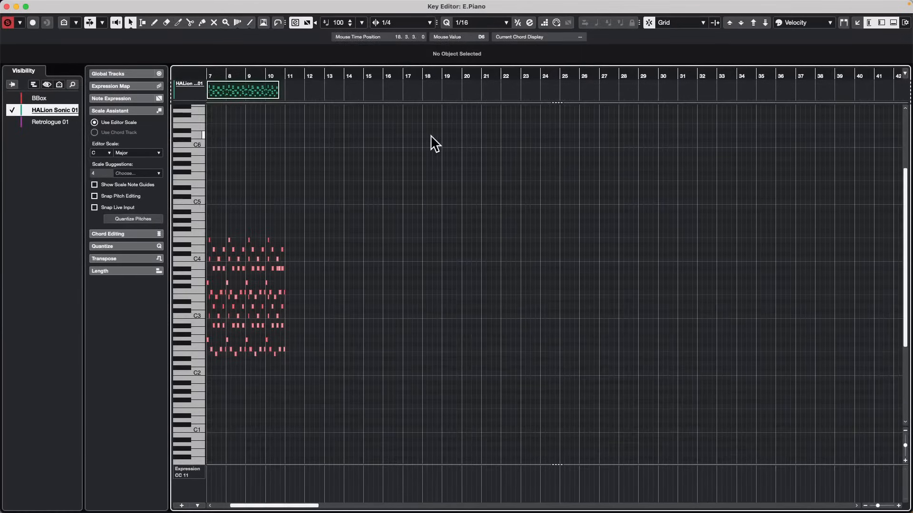
Select the upper notes from the end of bar 8 through bar 9, then transpose them up three octaves and back down.
{"action": "left_click_drag", "start_coordinate": [245, 78], "coordinate": [234, 130]}
{"action": "left_click_drag", "start_coordinate": [291, 224], "coordinate": [383, 286]}
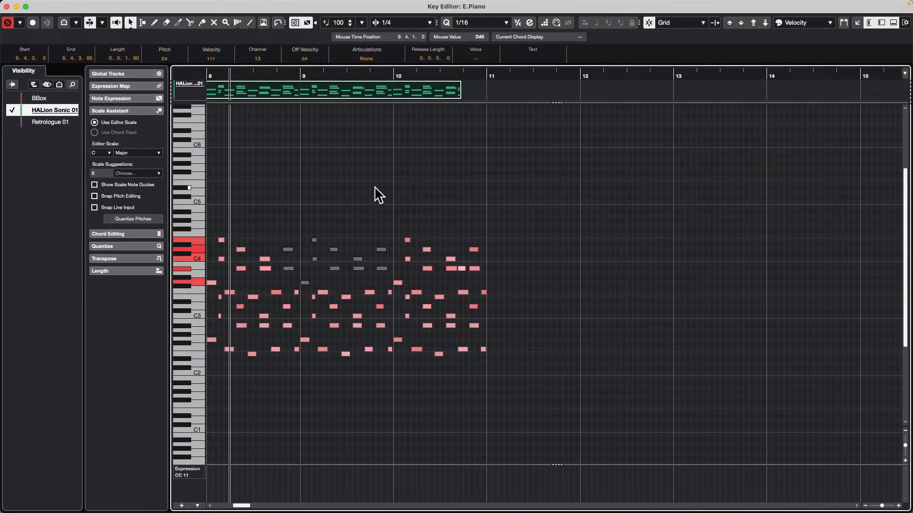
{"action": "scroll", "coordinate": [375, 195], "scroll_direction": "up", "scroll_amount": 3}
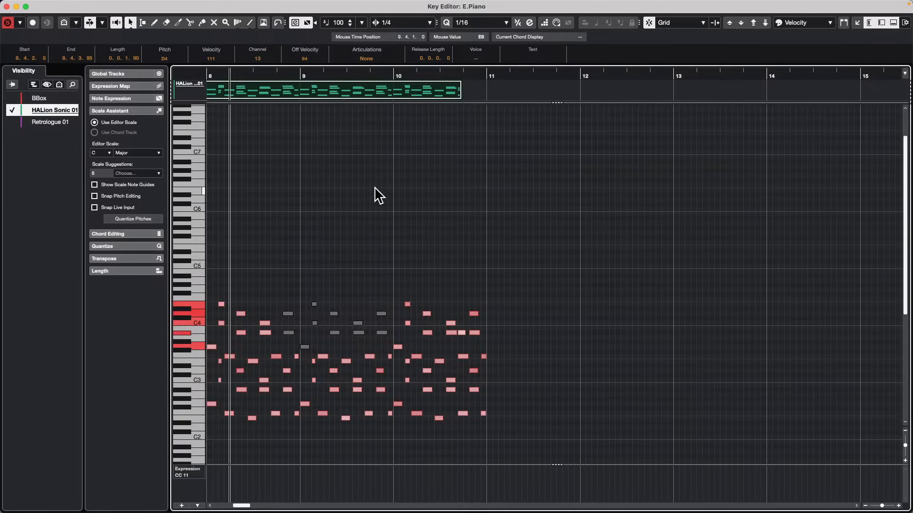
{"action": "key", "text": "shift+Up"}
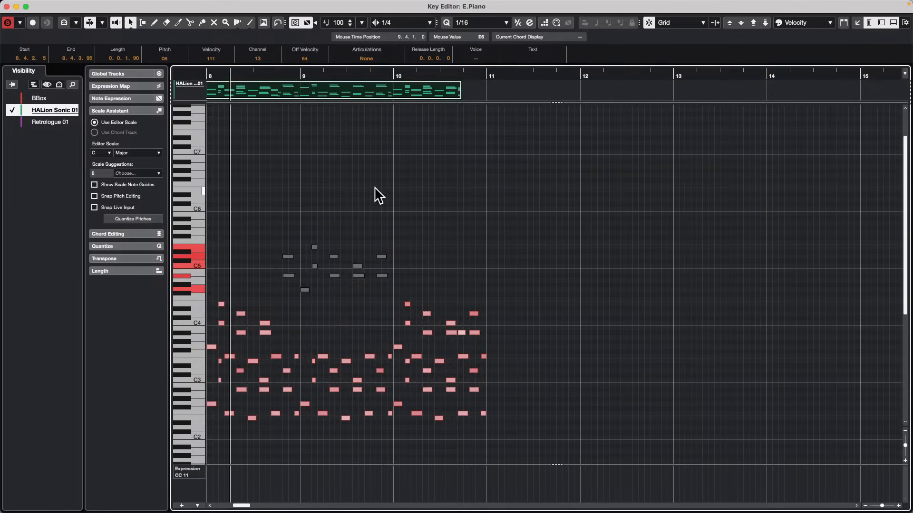
{"action": "key", "text": "shift+Up"}
Transpose the selected upper notes three octaves up and three octaves down, twice.
{"action": "key", "text": "shift+Up"}
{"action": "key", "text": "shift+Down"}
{"action": "key", "text": "shift+Down"}
{"action": "key", "text": "shift+Down"}
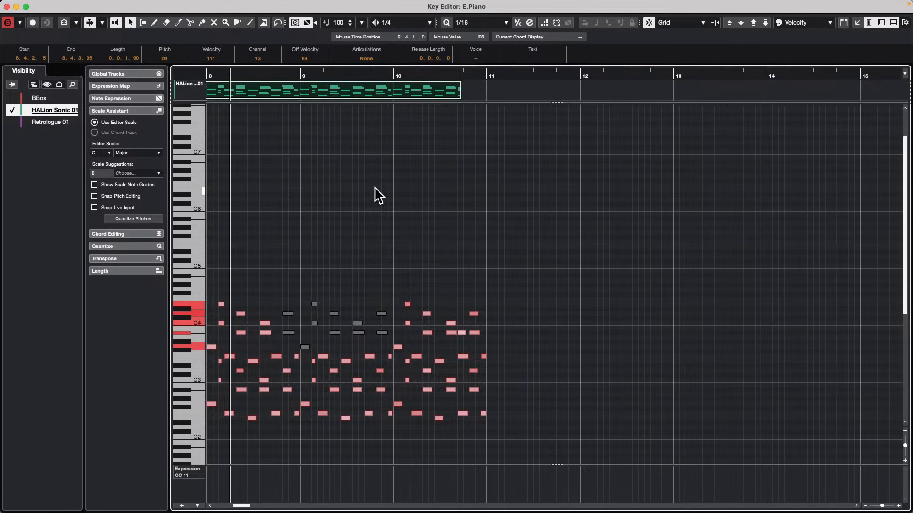
{"action": "key", "text": "shift+Up"}
{"action": "key", "text": "shift+Up"}
{"action": "key", "text": "shift+Up"}
{"action": "scroll", "coordinate": [376, 190], "scroll_direction": "up", "scroll_amount": 2}
{"action": "key", "text": "shift+Down"}
{"action": "key", "text": "shift+Down"}
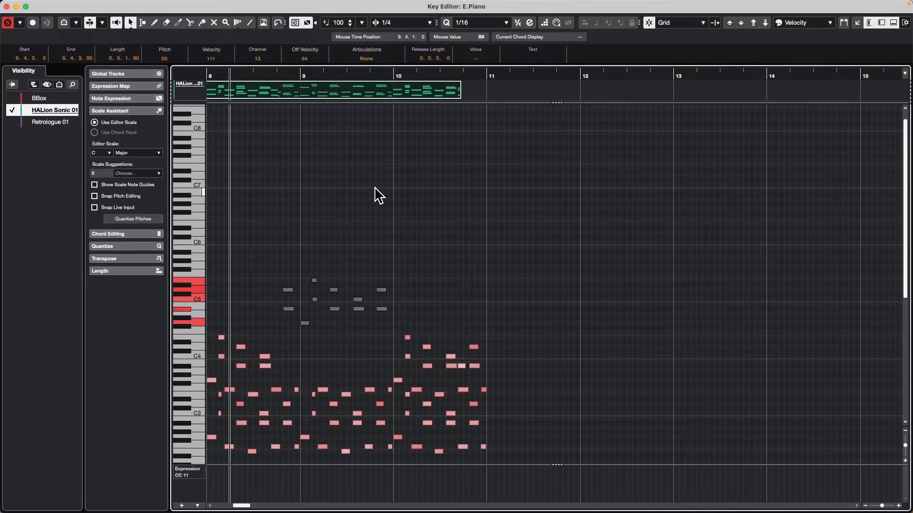
{"action": "key", "text": "shift+Down"}
Transpose the selected bar 9 notes up four octaves and then down five octaves.
{"action": "key", "text": "shift+Up"}
{"action": "key", "text": "shift+Up"}
{"action": "key", "text": "shift+Up"}
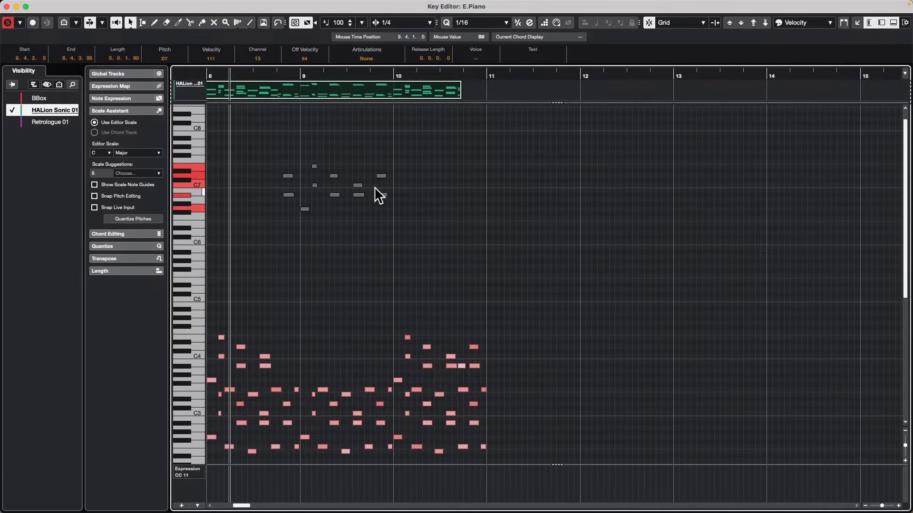
{"action": "key", "text": "shift+Down"}
{"action": "key", "text": "shift+Down"}
{"action": "key", "text": "shift+Down"}
{"action": "key", "text": "shift+Up"}
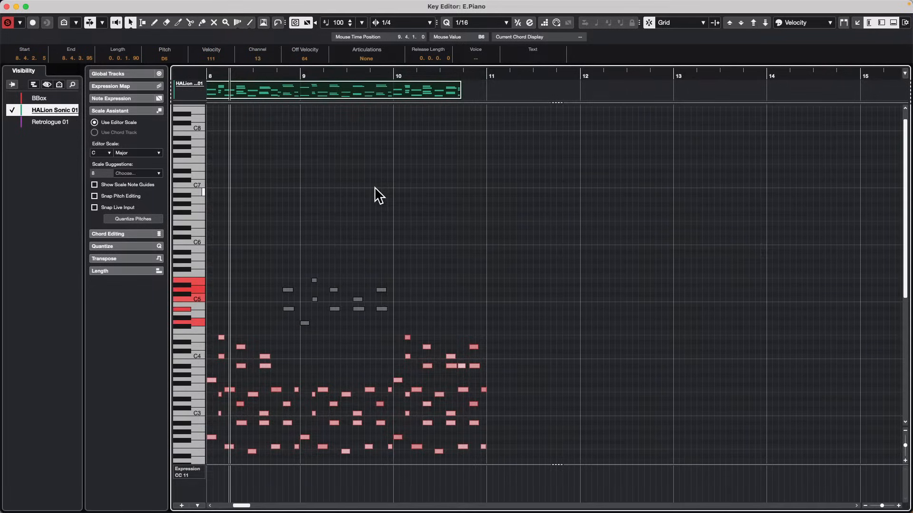
{"action": "key", "text": "shift+Up"}
{"action": "key", "text": "shift+Up"}
{"action": "key", "text": "shift+Up"}
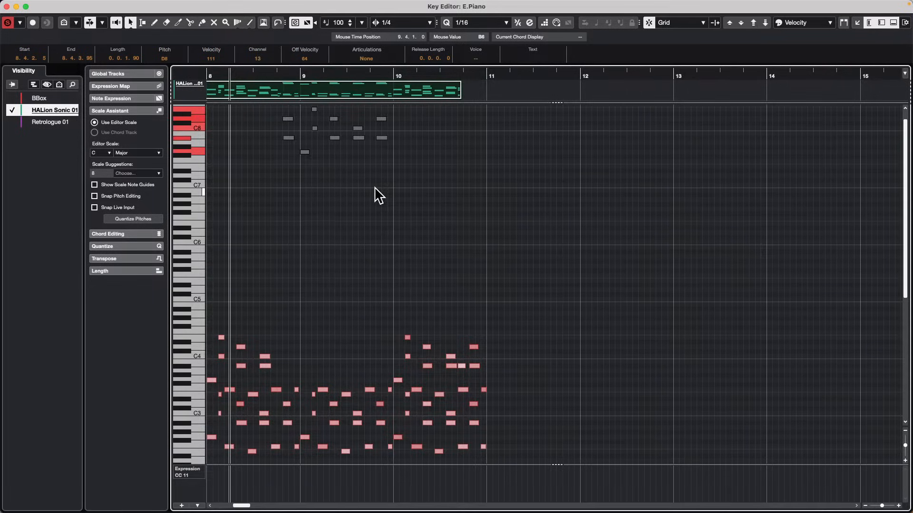
{"action": "key", "text": "shift+Down"}
{"action": "key", "text": "shift+Down"}
{"action": "key", "text": "shift+Down"}
{"action": "key", "text": "shift+Down"}
{"action": "key", "text": "shift+Down"}
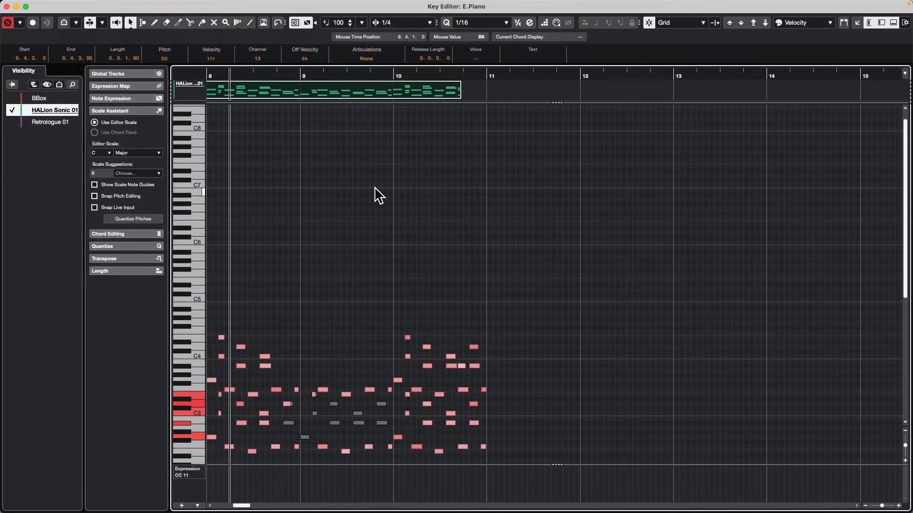
Transpose the selected bar 9 notes up by an octave and by single semitones.
{"action": "key", "text": "shift+Up"}
{"action": "key", "text": "Up"}
{"action": "key", "text": "Up"}
{"action": "key", "text": "Up"}
{"action": "key", "text": "Up"}
{"action": "key", "text": "Up"}
{"action": "key", "text": "Up"}
{"action": "key", "text": "Up"}
{"action": "key", "text": "Up"}
{"action": "key", "text": "Up"}
{"action": "key", "text": "Up"}
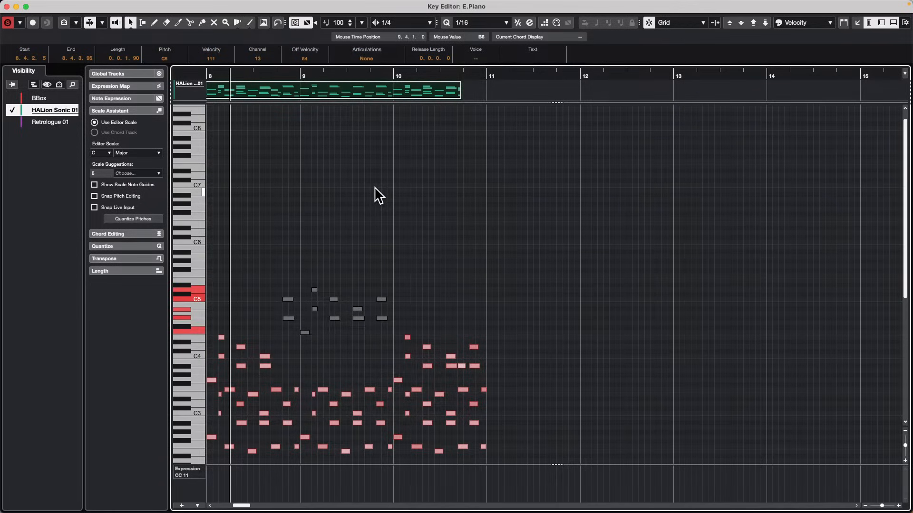
Undo the recent transpositions of the selected bar 9 notes.
{"action": "key", "text": "super+z"}
{"action": "key", "text": "super+z"}
{"action": "key", "text": "super+z"}
{"action": "key", "text": "super+z"}
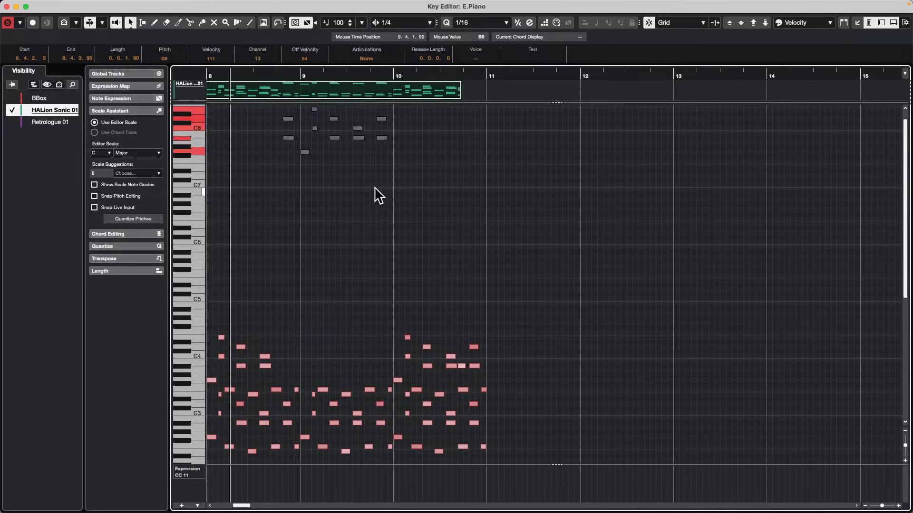
{"action": "key", "text": "super+z"}
{"action": "key", "text": "super+z"}
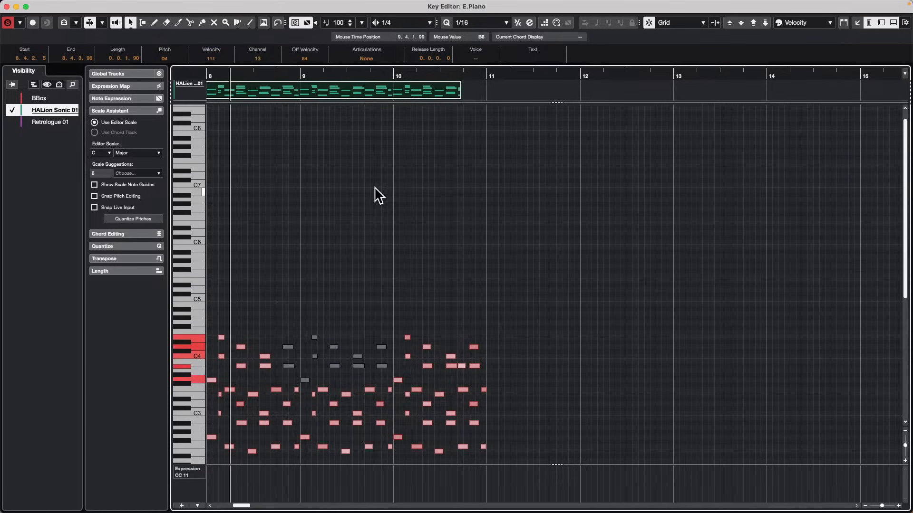
Transpose the selected bar 9 notes up and down by octaves, finishing three octaves above their C4 position.
{"action": "key", "text": "shift+Up"}
{"action": "key", "text": "shift+Up"}
{"action": "key", "text": "shift+Up"}
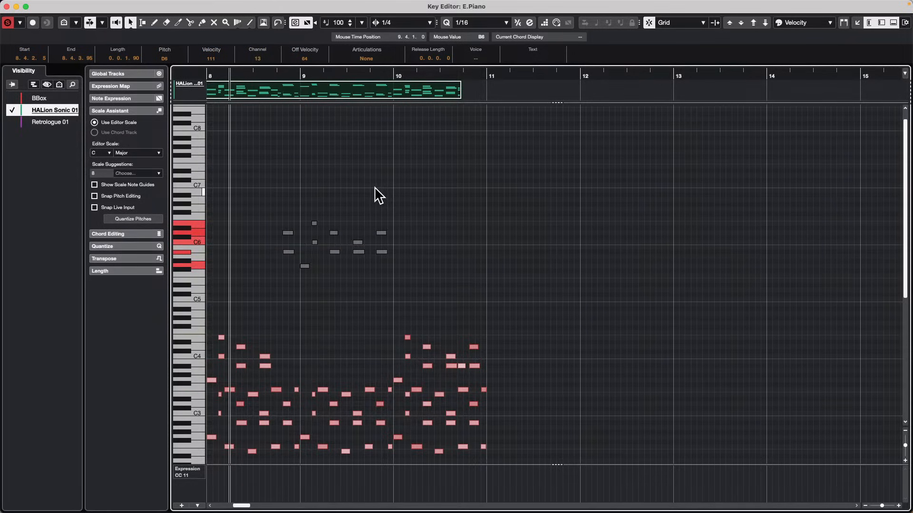
{"action": "key", "text": "shift+Down"}
Transpose the selected notes down three octaves, then shift them up and down by octaves again, ending around C4.
{"action": "key", "text": "shift+Down"}
{"action": "key", "text": "shift+Up"}
{"action": "key", "text": "shift+Up"}
{"action": "key", "text": "shift+Up"}
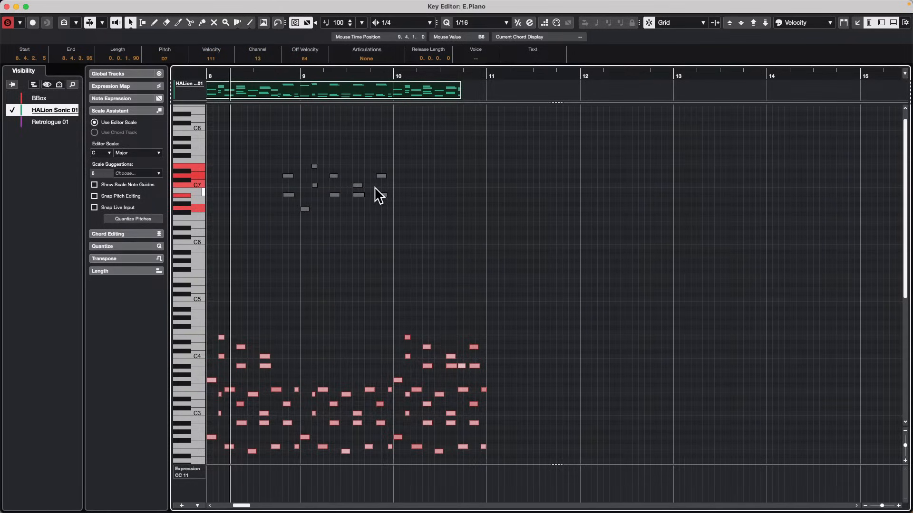
{"action": "key", "text": "shift+Down"}
{"action": "key", "text": "shift+Down"}
{"action": "key", "text": "shift+Down"}
{"action": "key", "text": "shift+Down"}
{"action": "key", "text": "shift+Up"}
{"action": "key", "text": "shift+Up"}
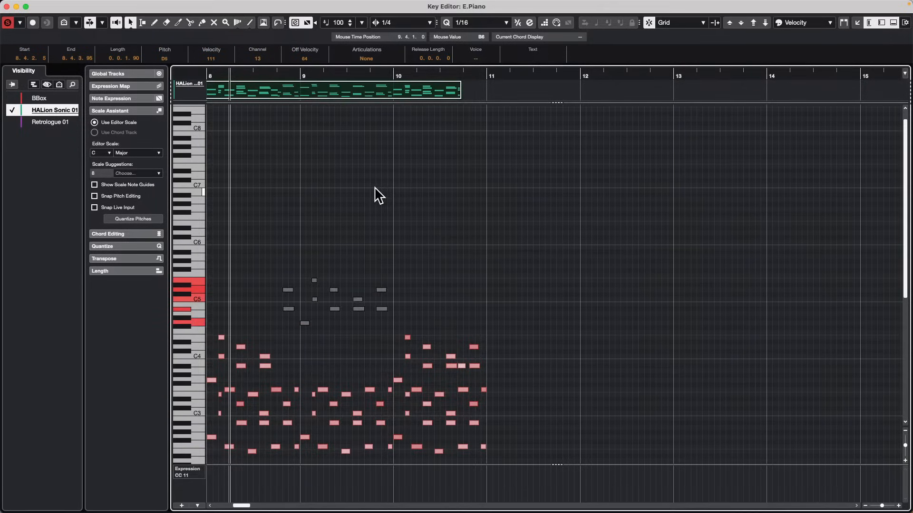
{"action": "key", "text": "shift+Up"}
{"action": "key", "text": "shift+Up"}
{"action": "key", "text": "shift+Down"}
{"action": "key", "text": "shift+Down"}
{"action": "key", "text": "shift+Down"}
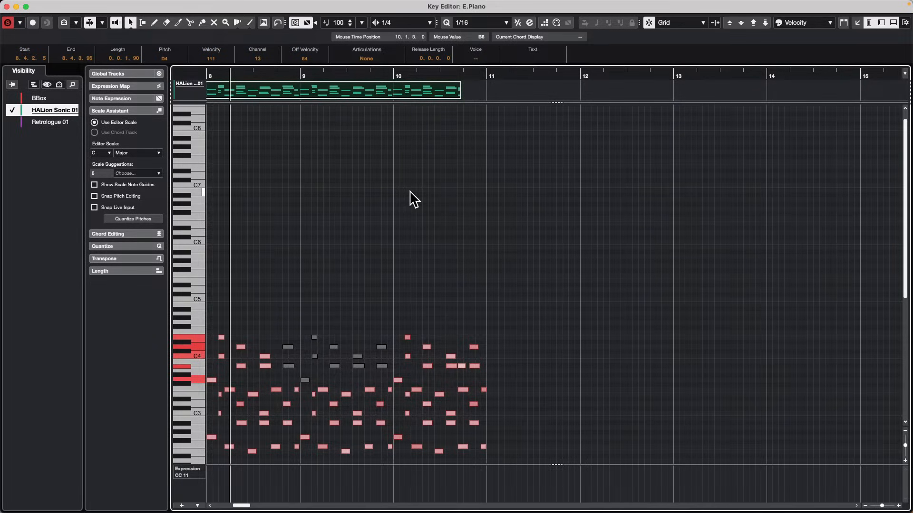
Close the separate Key Editor window and select the Audio 02 track in the project.
{"action": "left_click", "coordinate": [7, 7]}
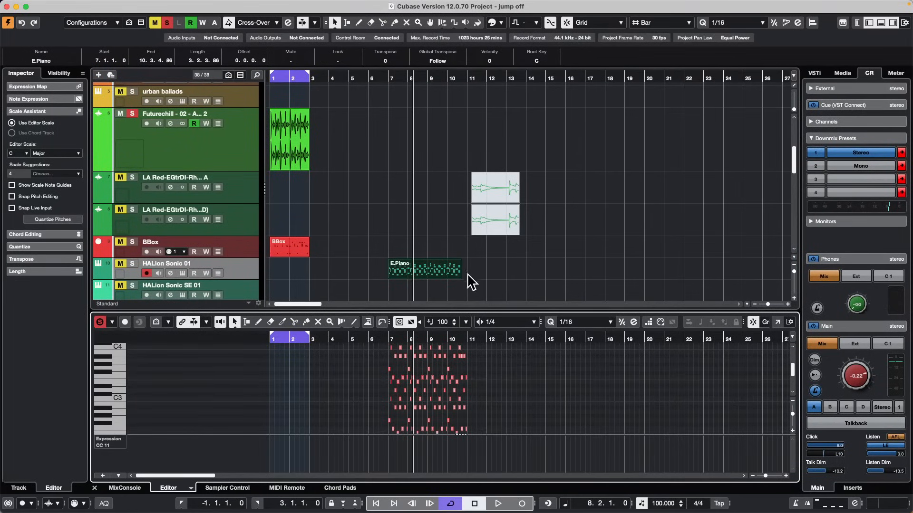
{"action": "scroll", "coordinate": [323, 172], "scroll_direction": "down", "scroll_amount": 5}
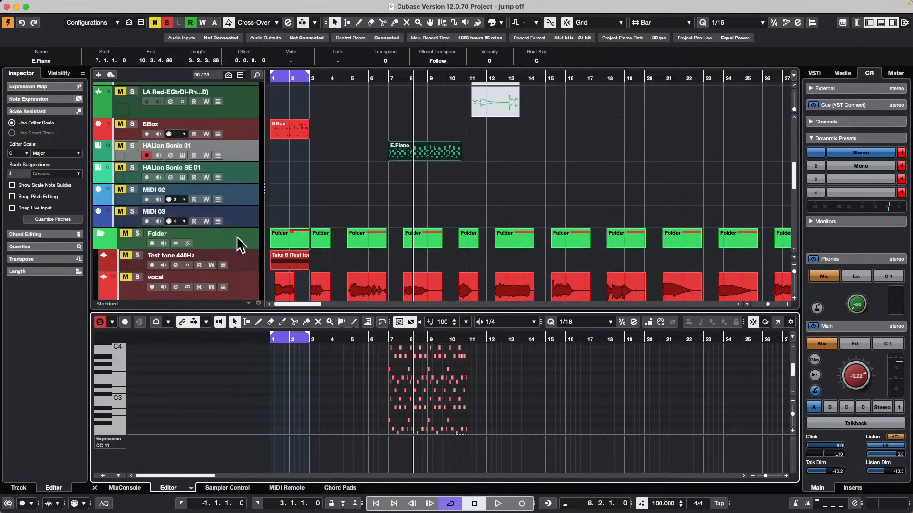
{"action": "scroll", "coordinate": [246, 281], "scroll_direction": "down", "scroll_amount": 3}
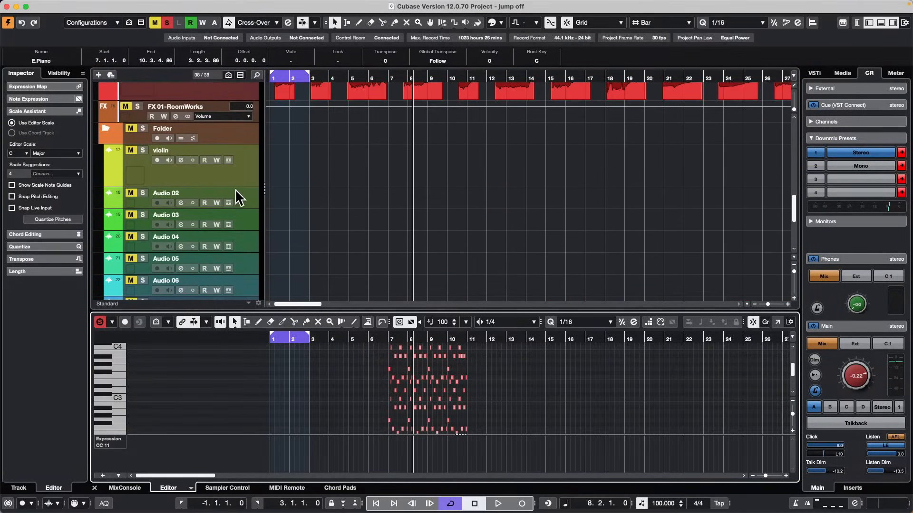
{"action": "left_click", "coordinate": [252, 195]}
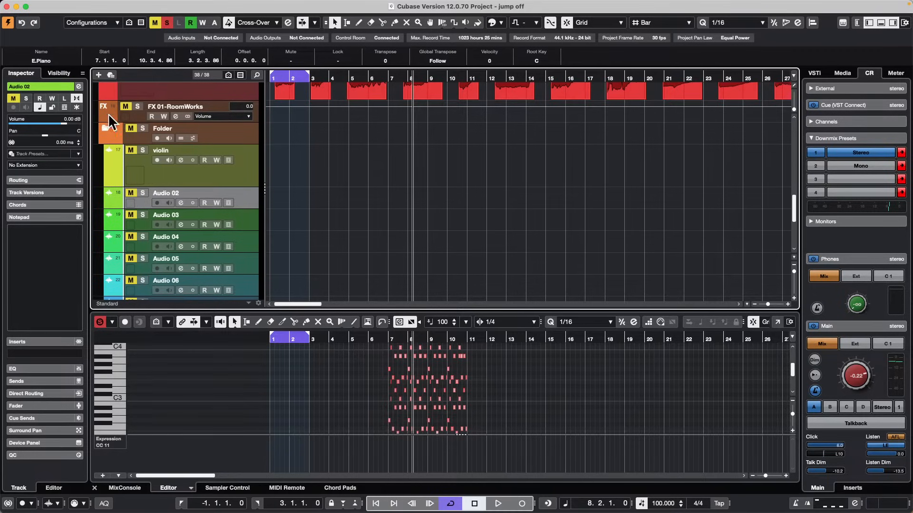
Replace the Inspector with the Channel section for Audio 02, and enlarge the channel's rack area above the fader.
{"action": "left_click", "coordinate": [857, 23]}
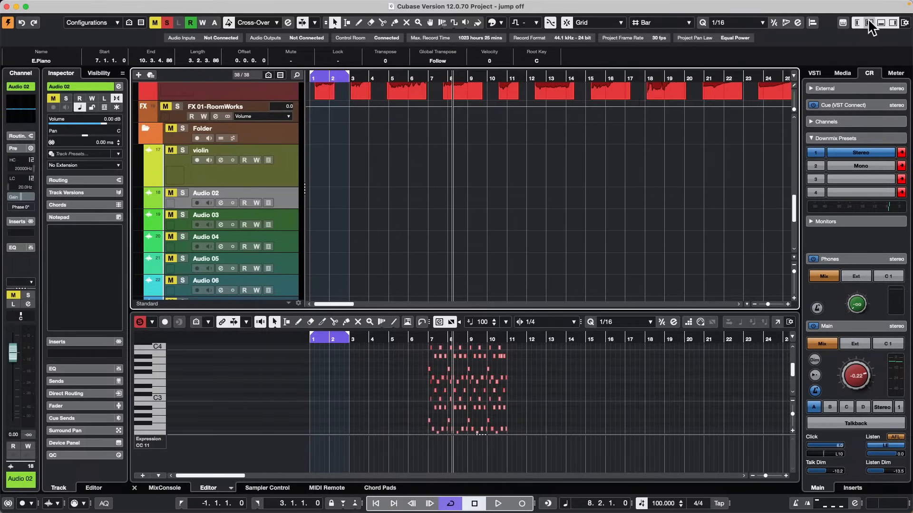
{"action": "left_click", "coordinate": [869, 22]}
{"action": "left_click_drag", "start_coordinate": [45, 175], "coordinate": [82, 174]}
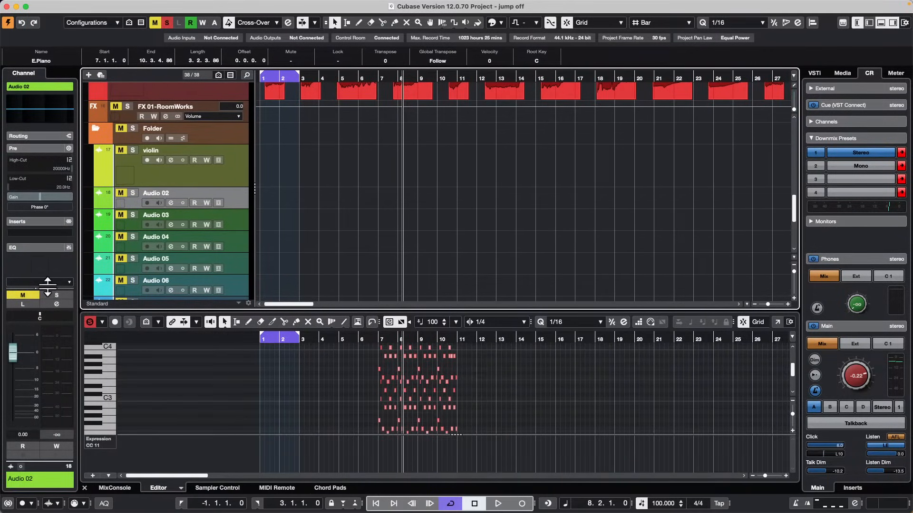
{"action": "left_click_drag", "start_coordinate": [41, 288], "coordinate": [45, 307]}
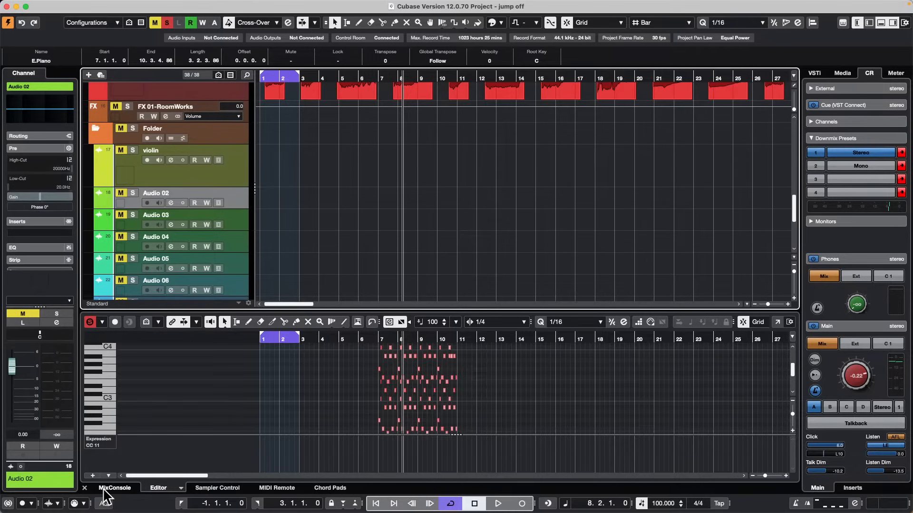
Show the MixConsole below the project area, select the Audio 03 channel and make the mixer taller.
{"action": "left_click", "coordinate": [118, 488]}
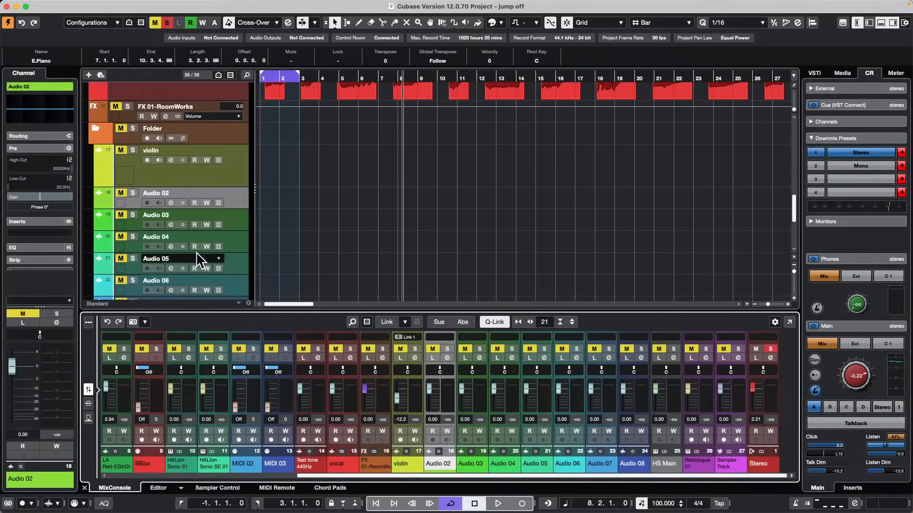
{"action": "scroll", "coordinate": [199, 242], "scroll_direction": "down", "scroll_amount": 5}
{"action": "scroll", "coordinate": [199, 242], "scroll_direction": "up", "scroll_amount": 4}
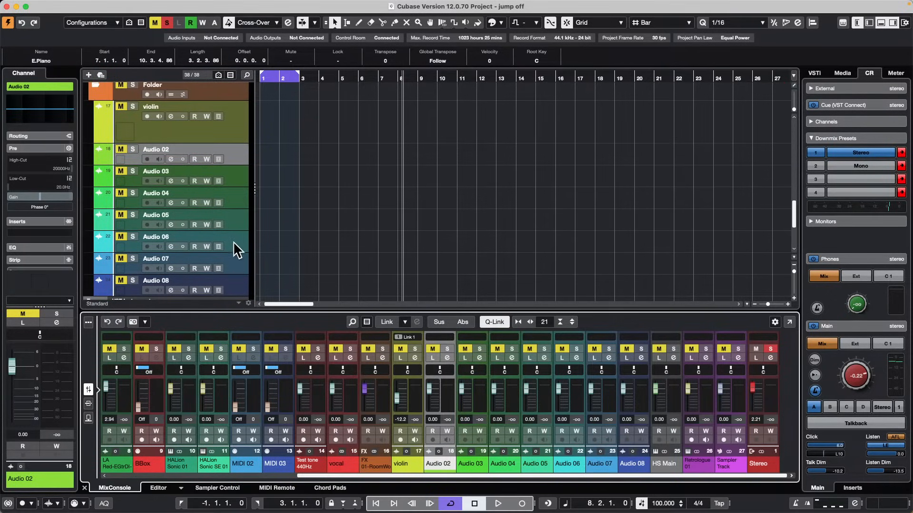
{"action": "left_click", "coordinate": [479, 396]}
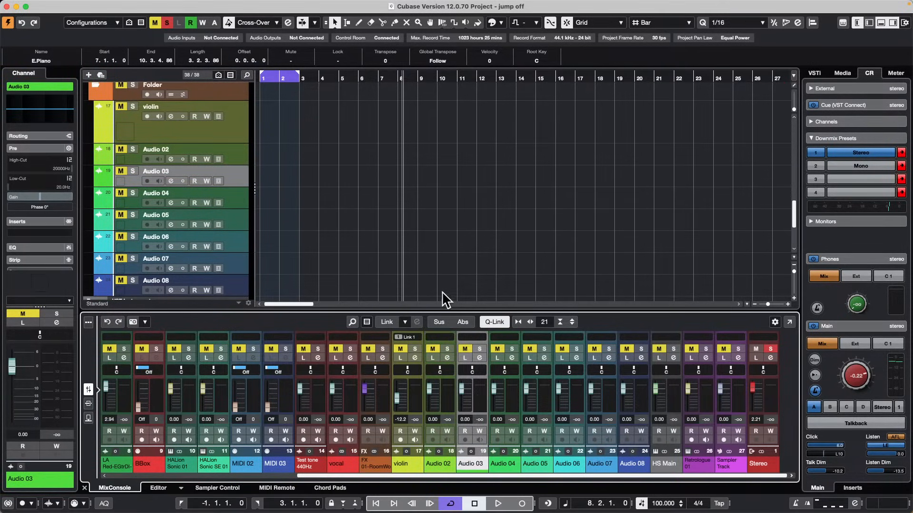
{"action": "left_click_drag", "start_coordinate": [437, 312], "coordinate": [437, 230]}
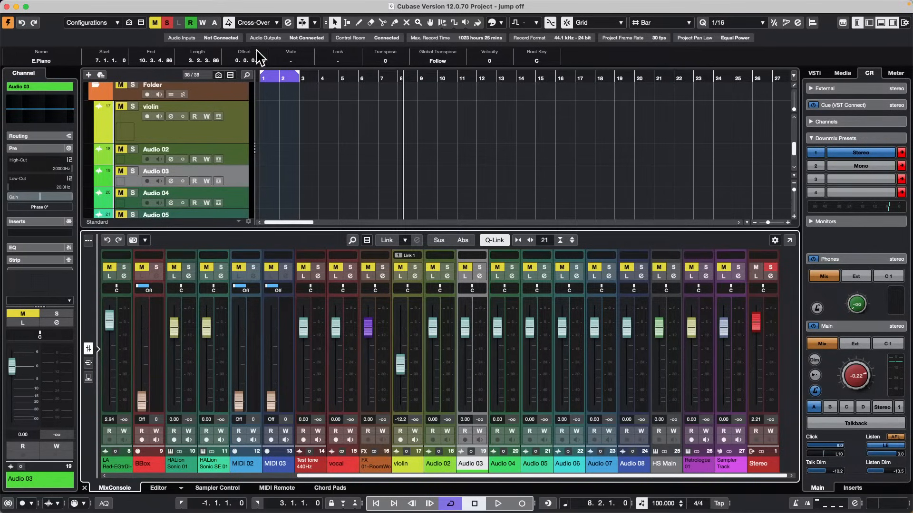
Select the tracks Audio 03 through Audio 06 and pan them together to R85 using Q-Link.
{"action": "scroll", "coordinate": [231, 161], "scroll_direction": "down", "scroll_amount": 2}
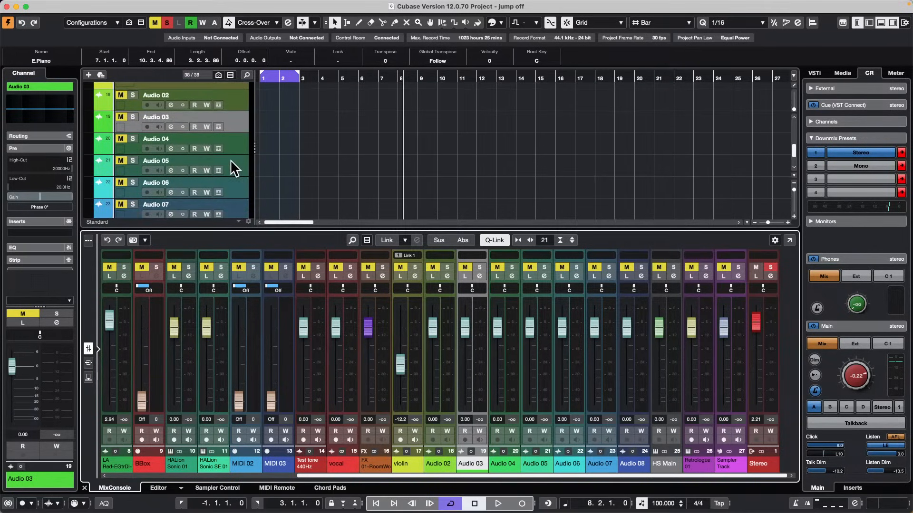
{"action": "left_click", "coordinate": [240, 193], "text": "shift"}
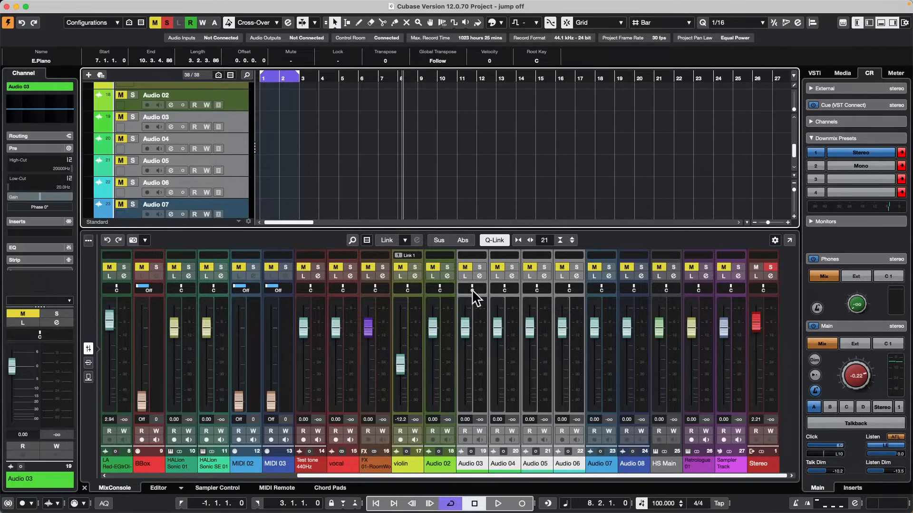
{"action": "left_click_drag", "start_coordinate": [508, 287], "coordinate": [523, 286]}
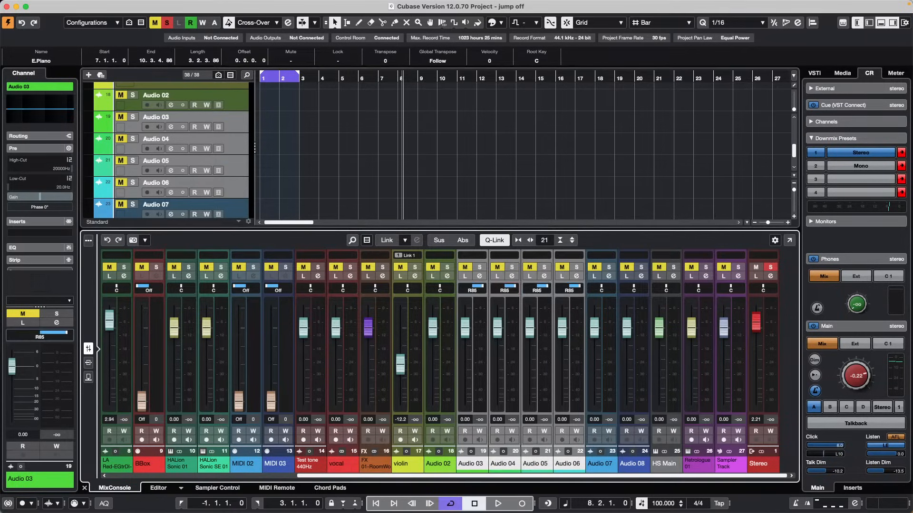
Pan Audio 04 separately to L16 without Q-Link, then pan Audio 03 through Audio 06 together to L31.
{"action": "left_click_drag", "start_coordinate": [66, 333], "coordinate": [506, 288]}
{"action": "left_click", "coordinate": [500, 241]}
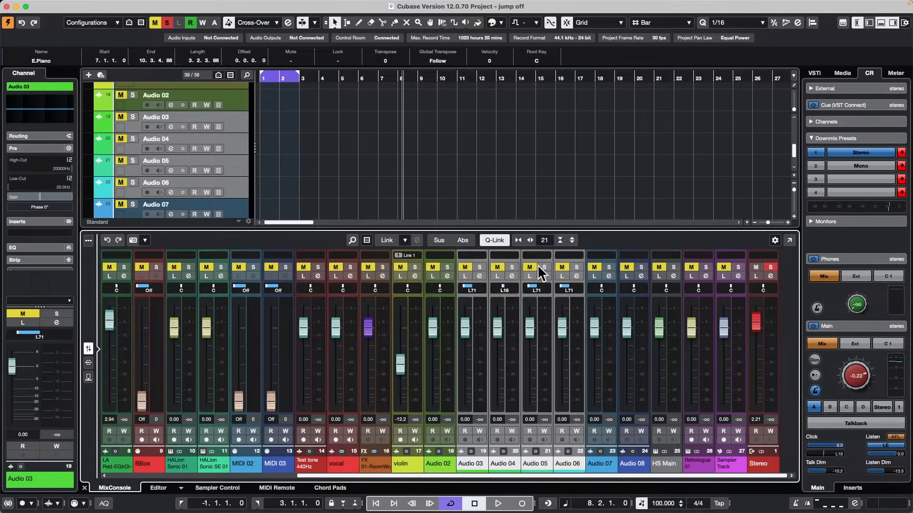
{"action": "left_click", "coordinate": [466, 241]}
{"action": "left_click_drag", "start_coordinate": [503, 285], "coordinate": [485, 267]}
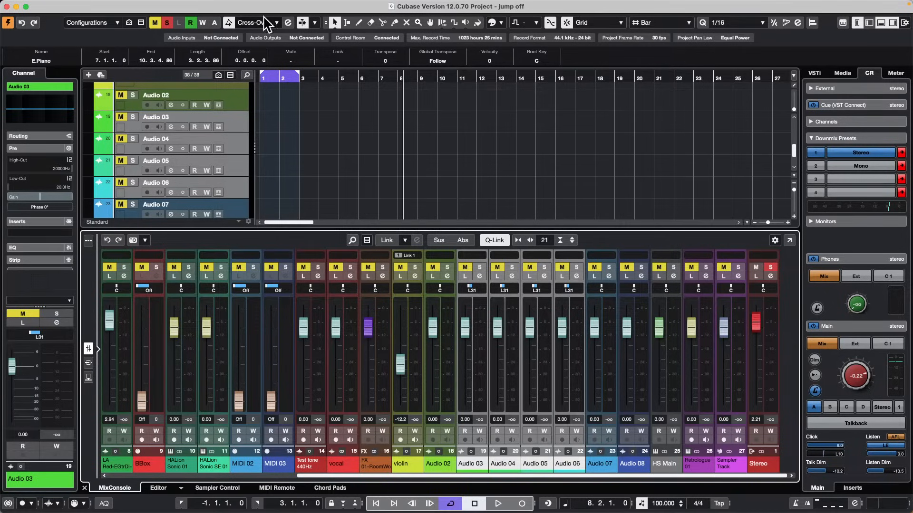
Move the project cursor to the start of bar 1, toggle Auto-Scroll and play the cycle range.
{"action": "left_click", "coordinate": [308, 76]}
{"action": "left_click_drag", "start_coordinate": [308, 76], "coordinate": [218, 76]}
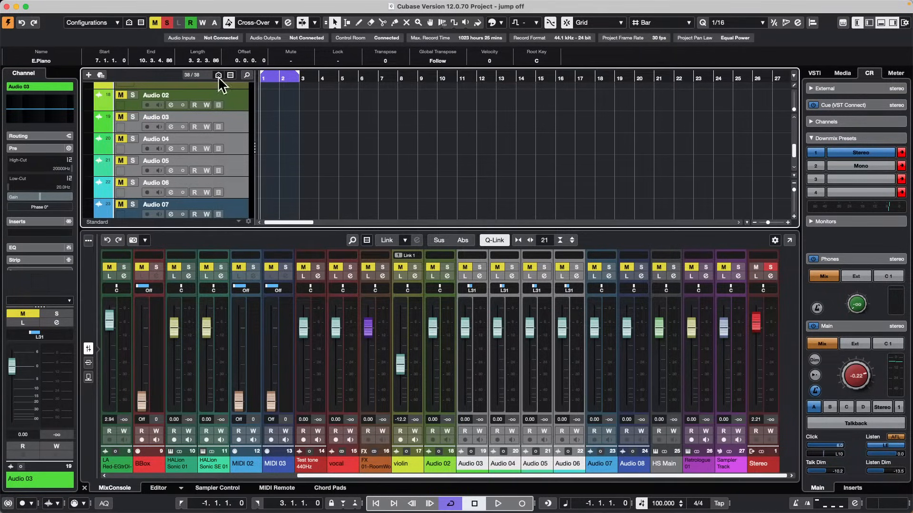
{"action": "scroll", "coordinate": [279, 110], "scroll_direction": "down", "scroll_amount": 7}
{"action": "scroll", "coordinate": [286, 111], "scroll_direction": "up", "scroll_amount": 15}
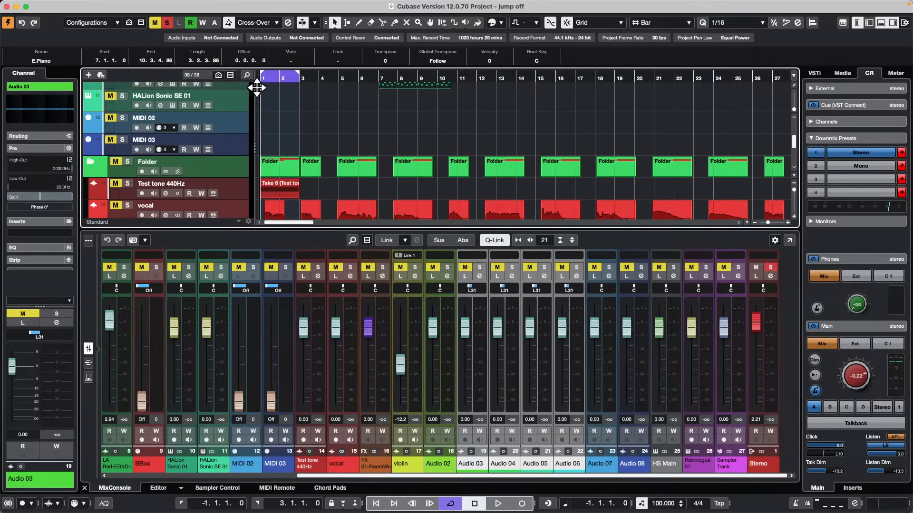
{"action": "scroll", "coordinate": [351, 118], "scroll_direction": "down", "scroll_amount": 1}
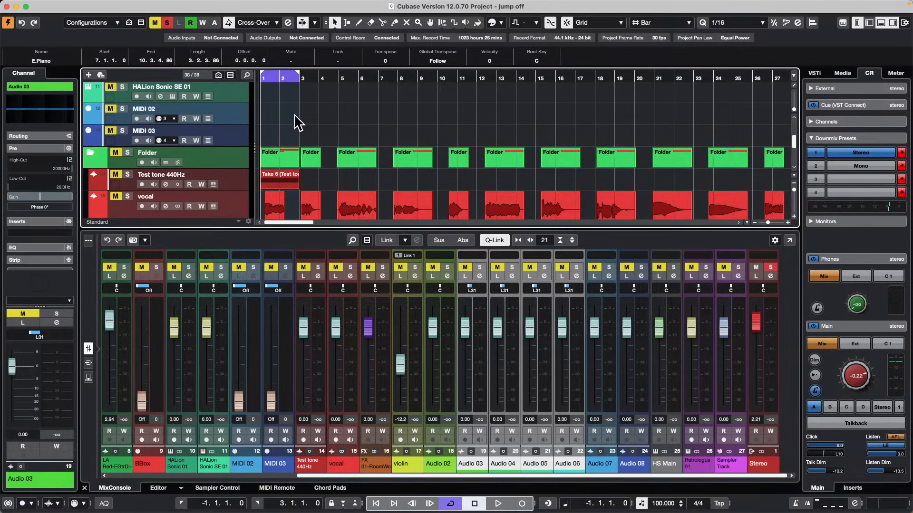
{"action": "scroll", "coordinate": [296, 128], "scroll_direction": "up", "scroll_amount": 10}
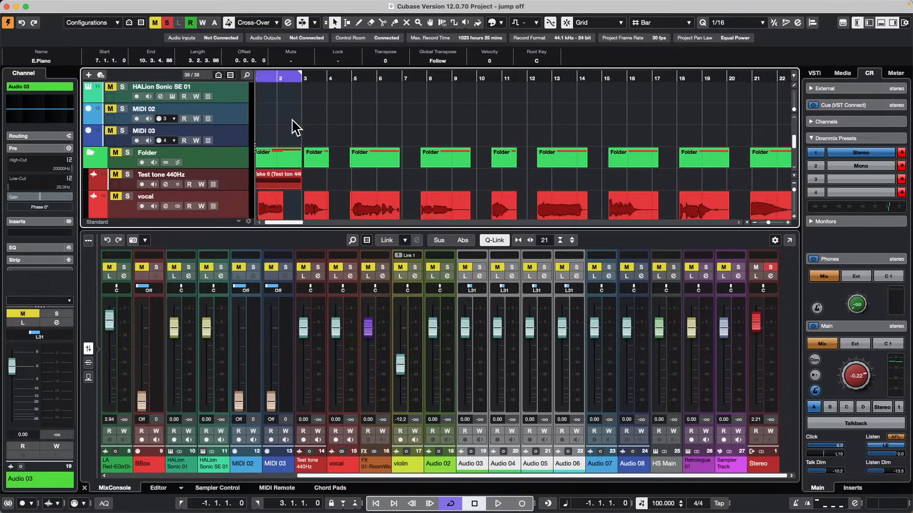
{"action": "scroll", "coordinate": [297, 128], "scroll_direction": "up", "scroll_amount": 3}
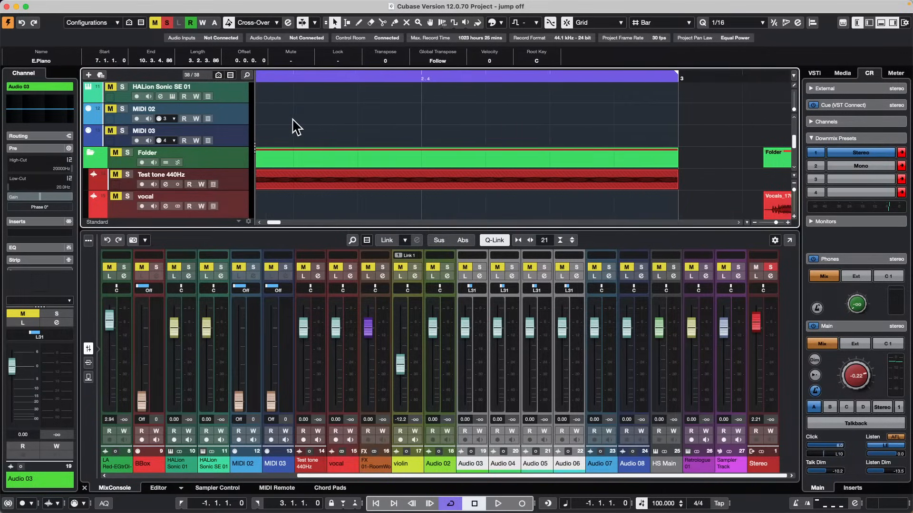
{"action": "scroll", "coordinate": [295, 127], "scroll_direction": "down", "scroll_amount": 3}
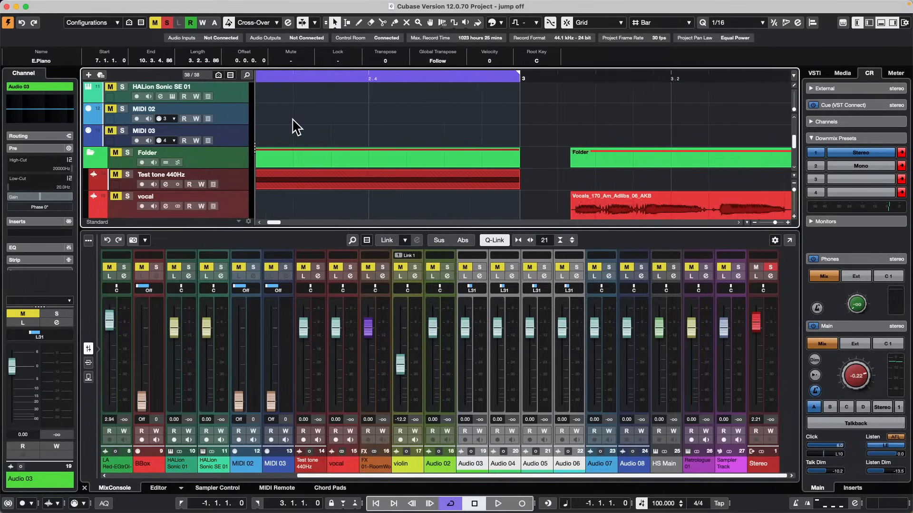
{"action": "left_click", "coordinate": [302, 22]}
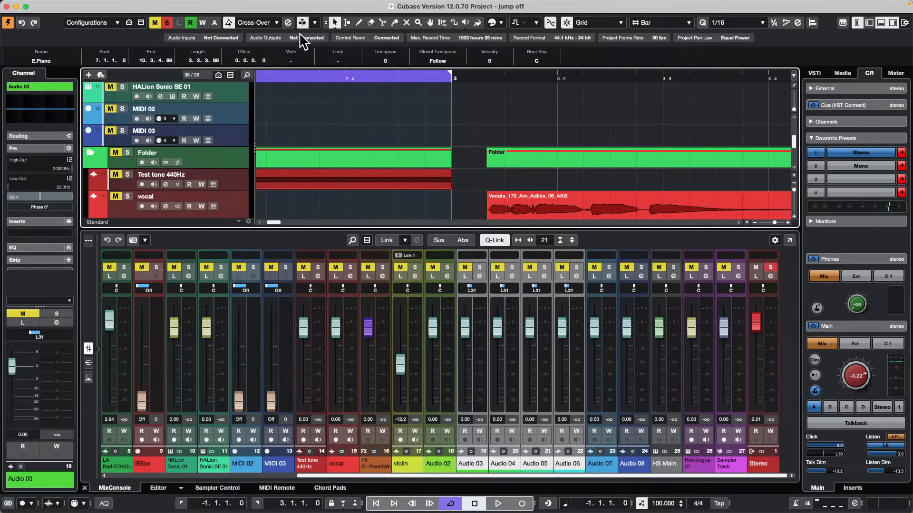
{"action": "key", "text": "space"}
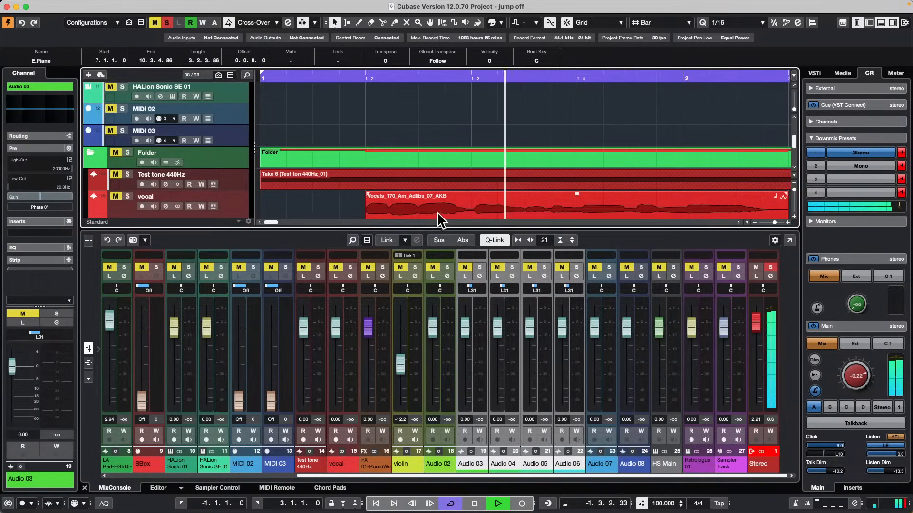
Toggle Auto-Scroll during cycled playback, enlarge the track area above the MixConsole and stop playback.
{"action": "left_click", "coordinate": [301, 21]}
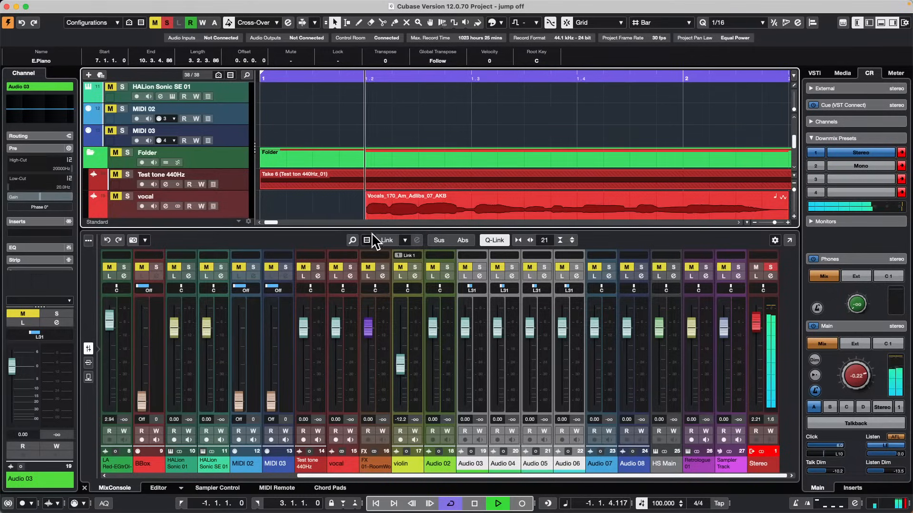
{"action": "left_click_drag", "start_coordinate": [366, 232], "coordinate": [366, 322]}
{"action": "key", "text": "space"}
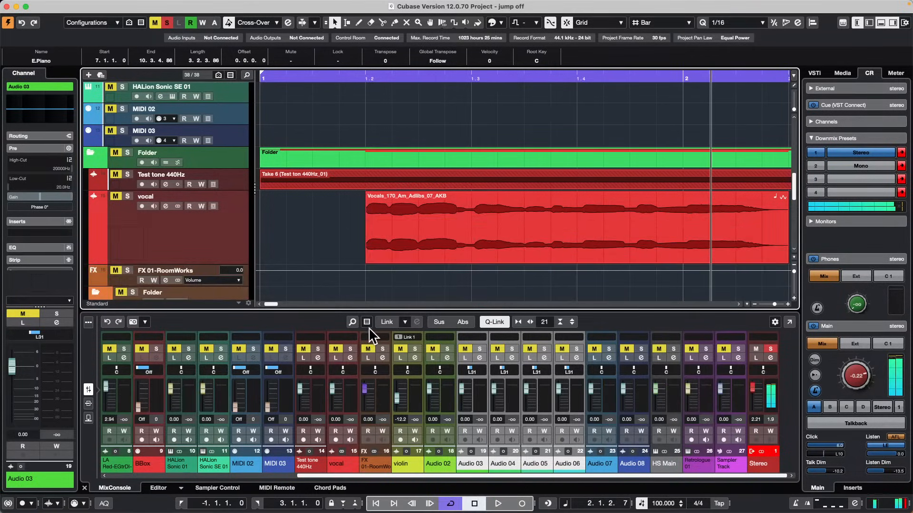
Turn off cycle mode and play the project across the vocal clips while toggling Auto-Scroll.
{"action": "key", "text": "KP_Divide"}
{"action": "key", "text": "space"}
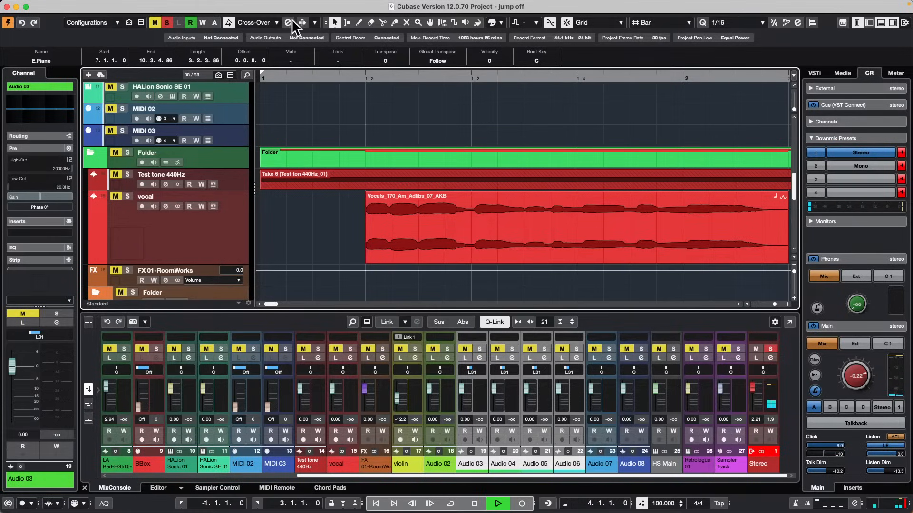
{"action": "left_click", "coordinate": [304, 21]}
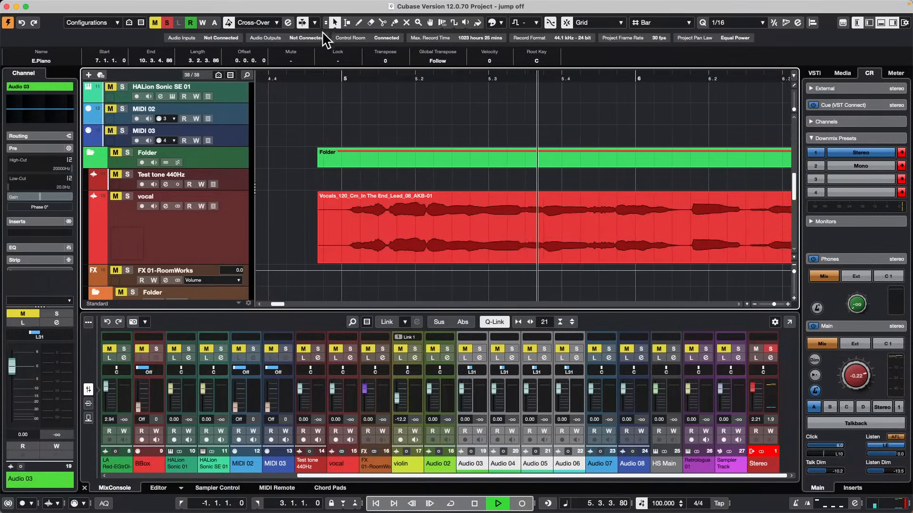
{"action": "key", "text": "g"}
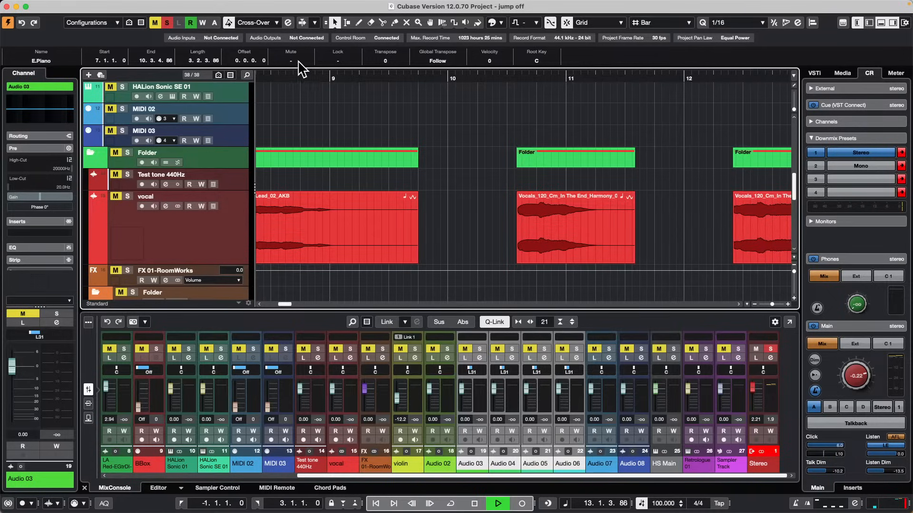
Stop playback, show the Auto-Scroll options and toggle Auto-Scroll.
{"action": "key", "text": "space"}
{"action": "left_click", "coordinate": [315, 23]}
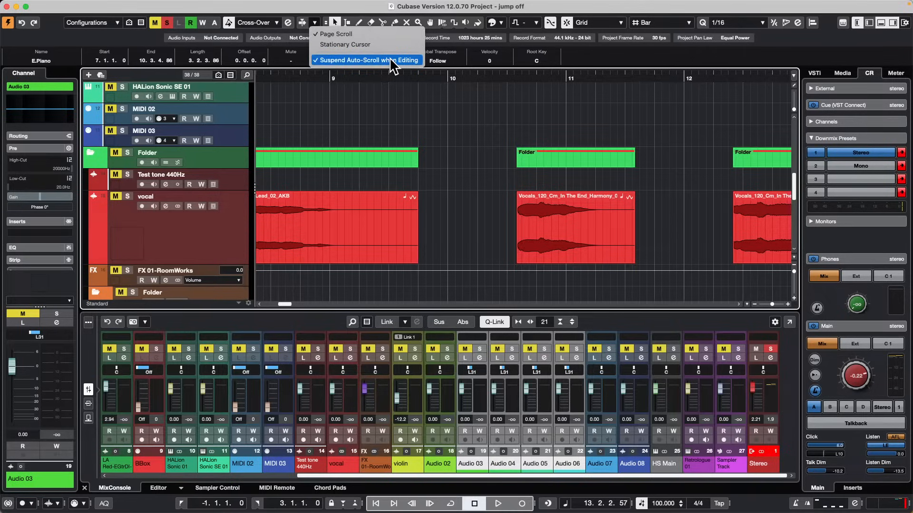
{"action": "left_click", "coordinate": [301, 21]}
{"action": "left_click", "coordinate": [300, 20]}
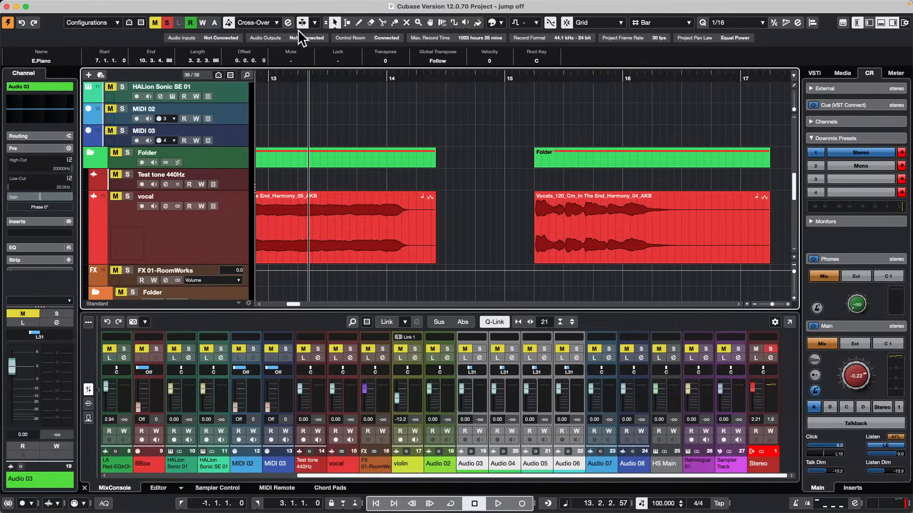
Open the Audio System page of Studio Setup, change Record Shift to 16532 samples and reset it to 0 samples.
{"action": "left_click", "coordinate": [275, 6]}
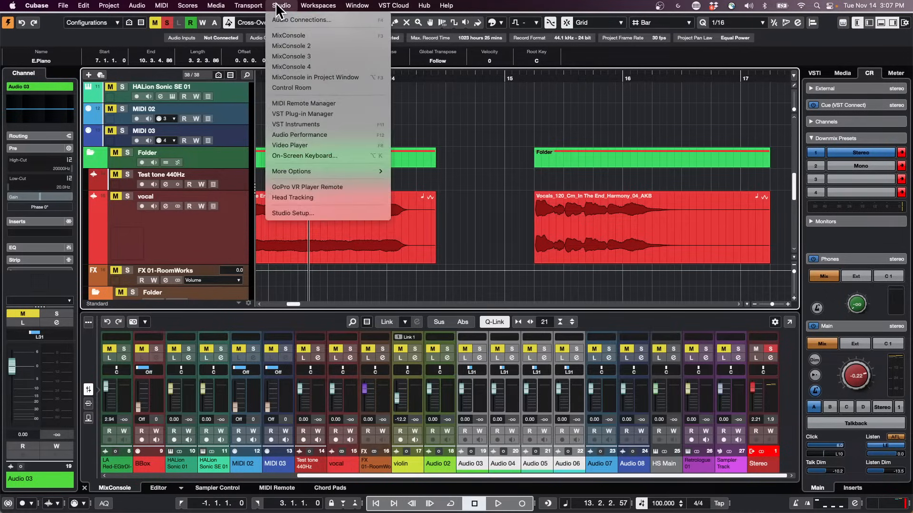
{"action": "left_click", "coordinate": [298, 213]}
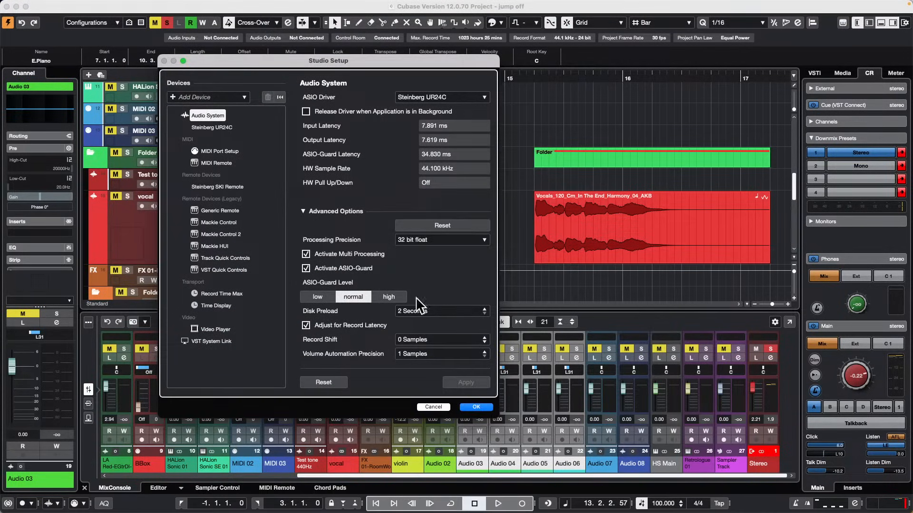
{"action": "left_click_drag", "start_coordinate": [432, 333], "coordinate": [452, 342]}
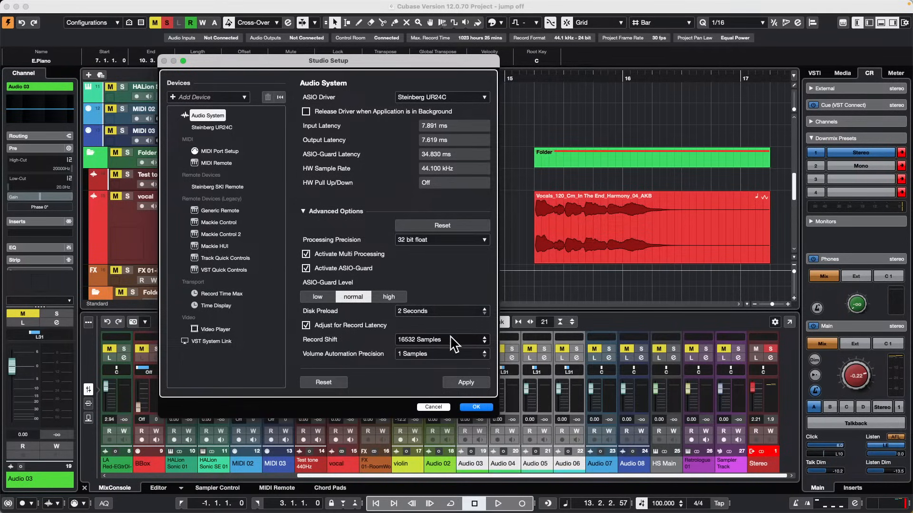
{"action": "left_click", "coordinate": [451, 336]}
{"action": "type", "text": "0"}
{"action": "key", "text": "Return"}
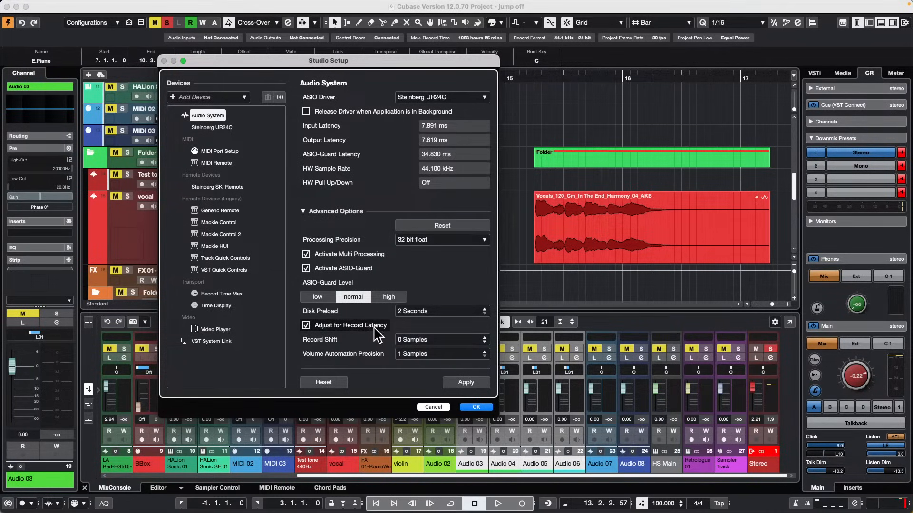
Show the MIDI Port Setup page, applying the Audio System changes, and accept the Studio Setup dialog.
{"action": "left_click", "coordinate": [306, 326]}
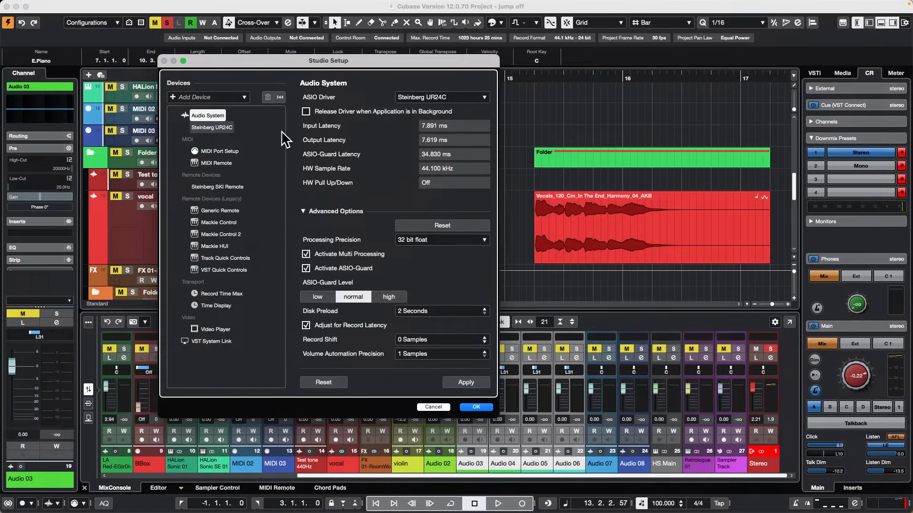
{"action": "left_click", "coordinate": [235, 153]}
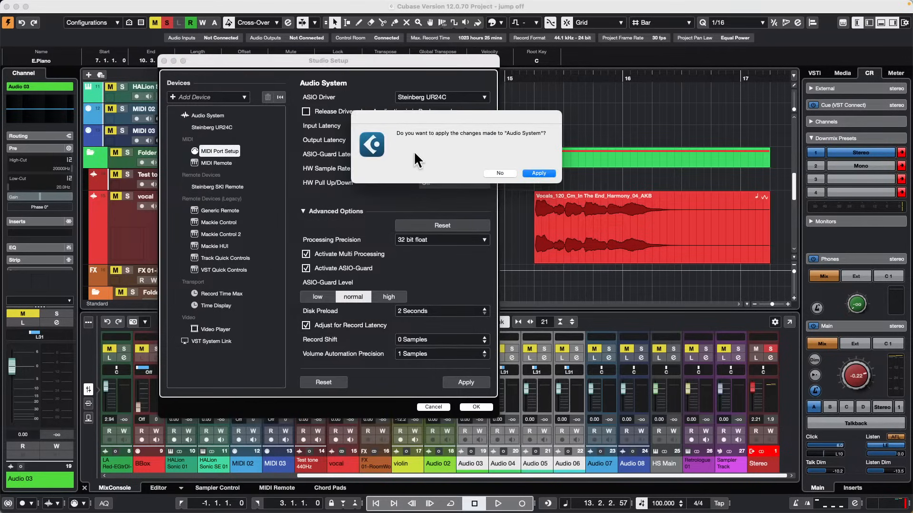
{"action": "left_click", "coordinate": [546, 174]}
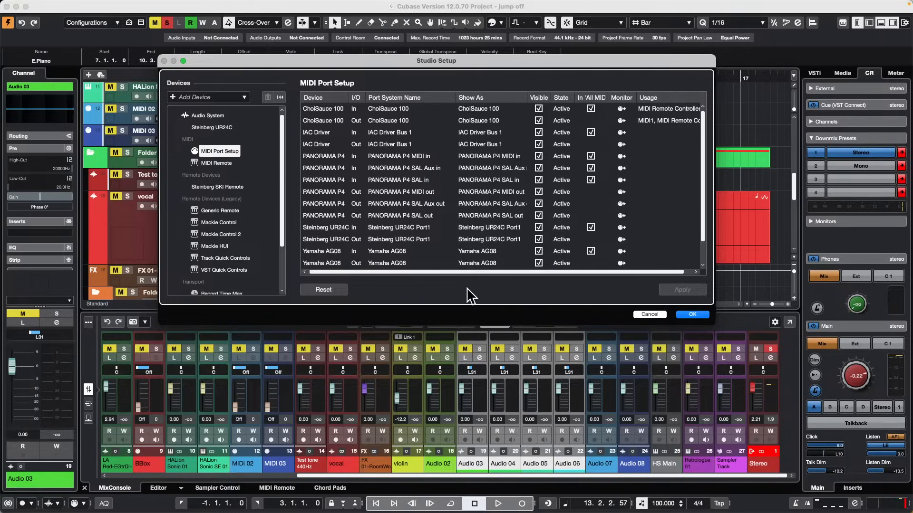
{"action": "left_click", "coordinate": [699, 314]}
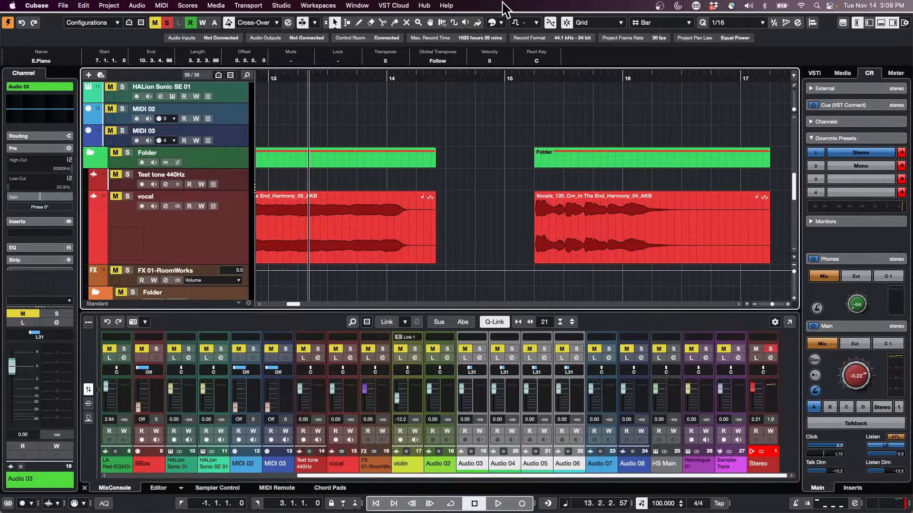
Select the green Folder track above Test tone 440Hz and roughly double its height.
{"action": "left_click", "coordinate": [232, 161]}
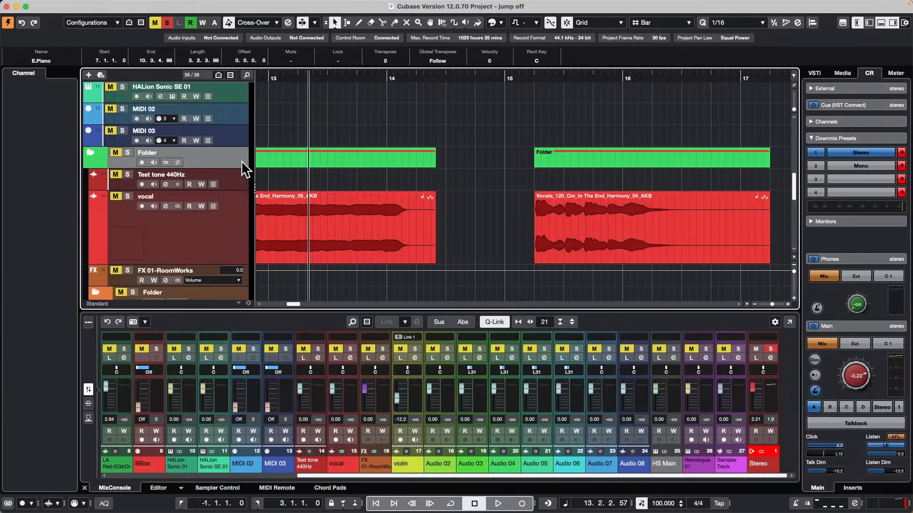
{"action": "left_click_drag", "start_coordinate": [223, 168], "coordinate": [223, 189]}
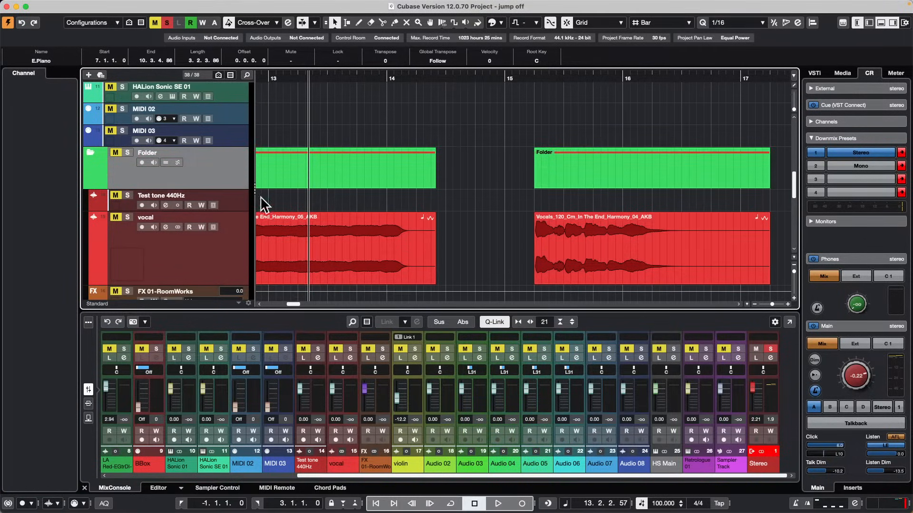
{"action": "scroll", "coordinate": [452, 207], "scroll_direction": "down", "scroll_amount": 5}
{"action": "scroll", "coordinate": [406, 171], "scroll_direction": "up", "scroll_amount": 2}
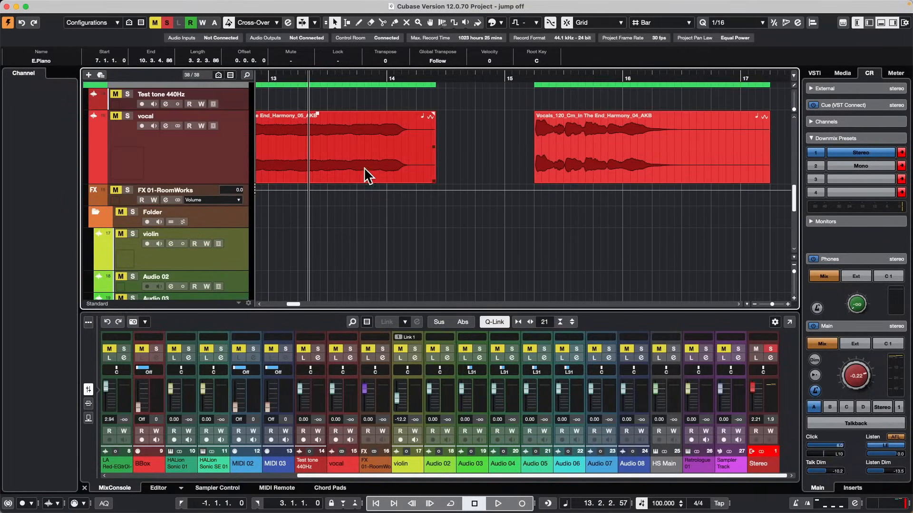
Select the vocal track and show its Volume automation lane.
{"action": "left_click", "coordinate": [174, 166]}
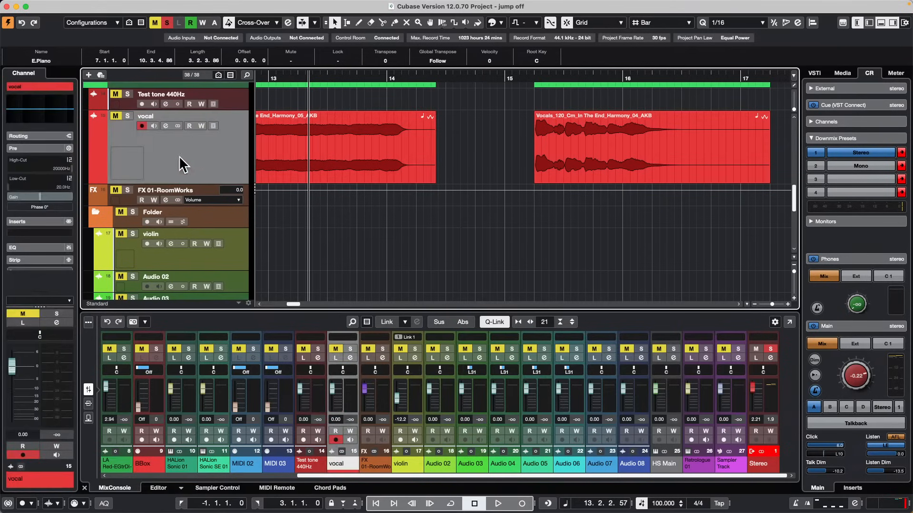
{"action": "left_click", "coordinate": [93, 179]}
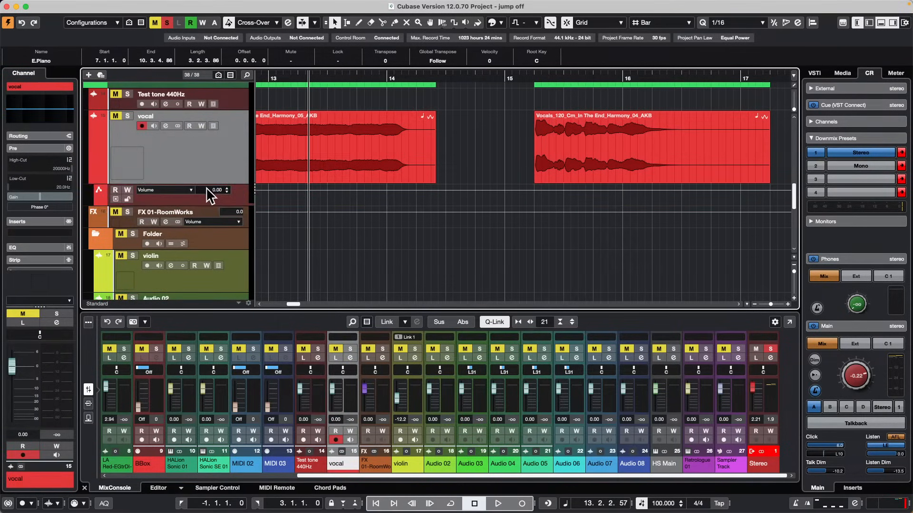
{"action": "left_click", "coordinate": [303, 130]}
{"action": "scroll", "coordinate": [322, 154], "scroll_direction": "up", "scroll_amount": 5}
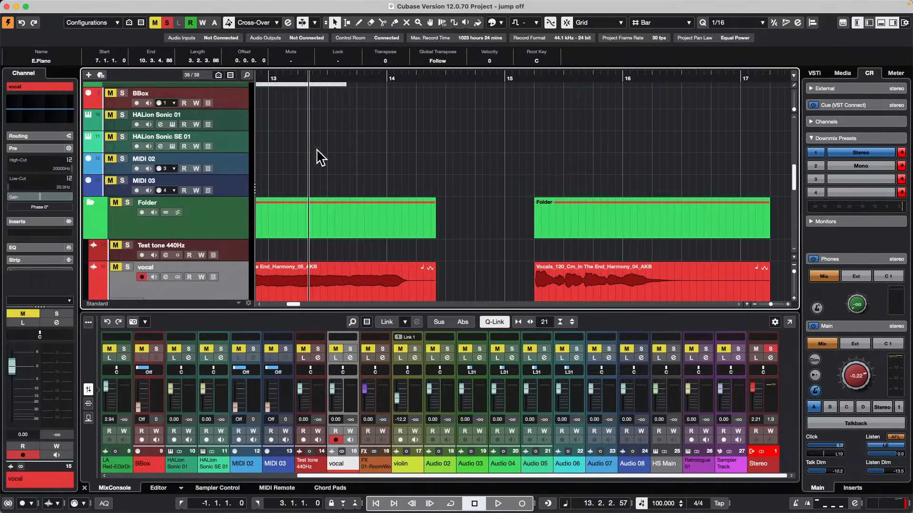
Open the project CX Audio.cpr from the CX Audio folder inside Projects and activate it.
{"action": "left_click", "coordinate": [66, 5]}
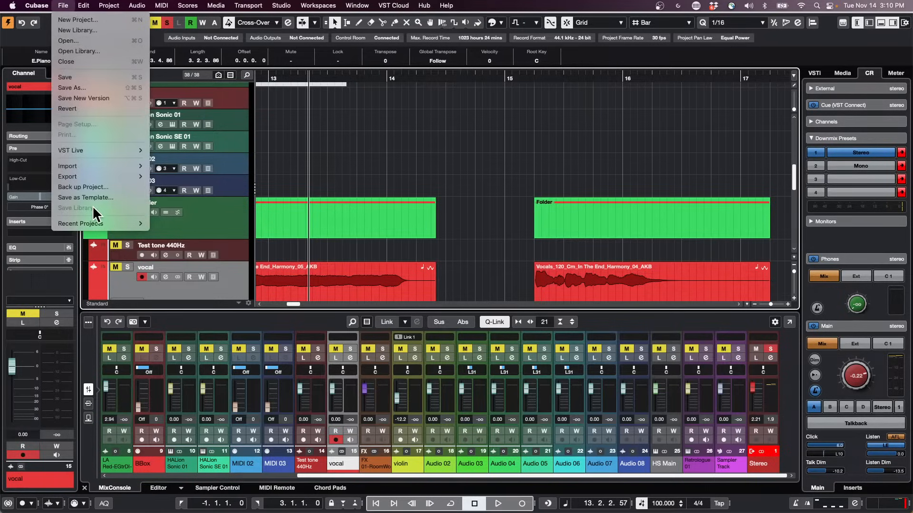
{"action": "left_click", "coordinate": [92, 43]}
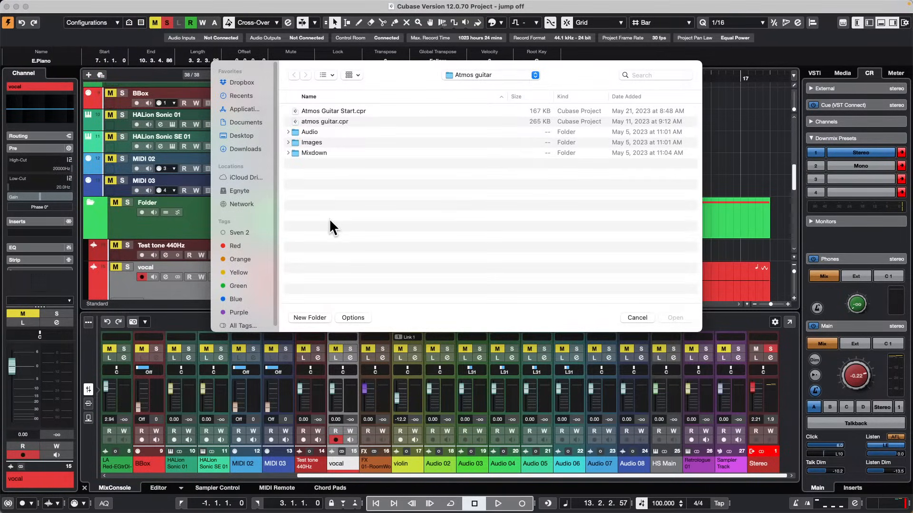
{"action": "left_click", "coordinate": [493, 74]}
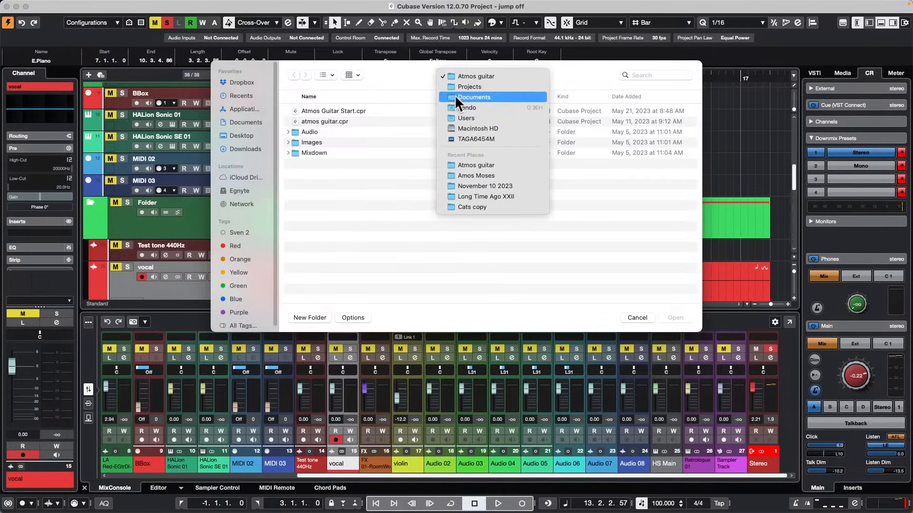
{"action": "left_click", "coordinate": [483, 87]}
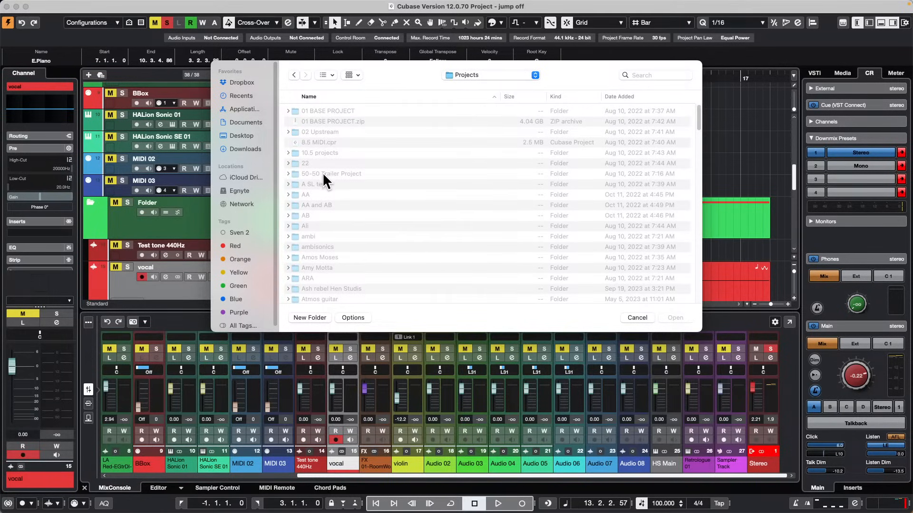
{"action": "scroll", "coordinate": [323, 176], "scroll_direction": "down", "scroll_amount": 1}
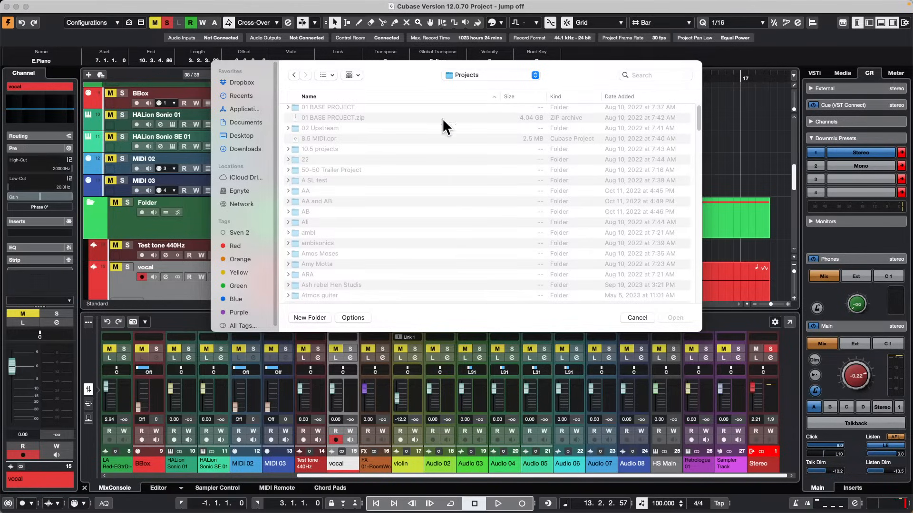
{"action": "scroll", "coordinate": [332, 195], "scroll_direction": "down", "scroll_amount": 5}
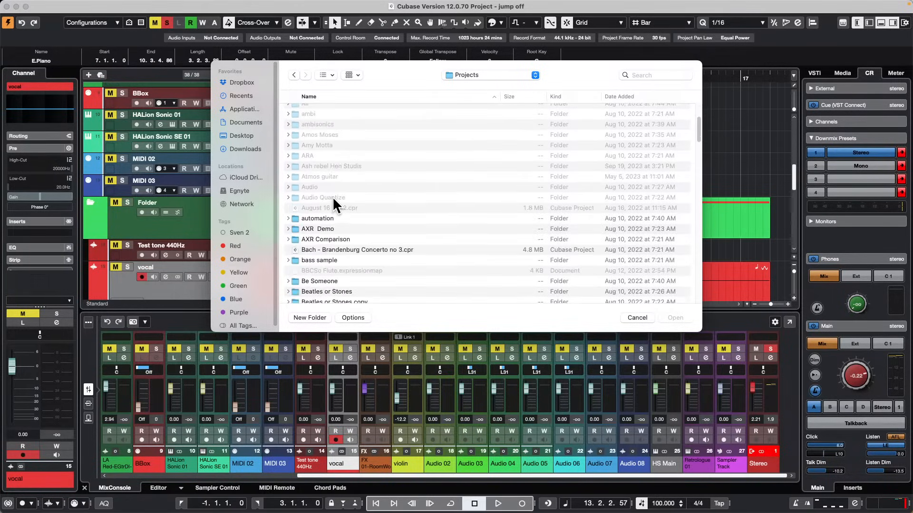
{"action": "scroll", "coordinate": [332, 197], "scroll_direction": "down", "scroll_amount": 2}
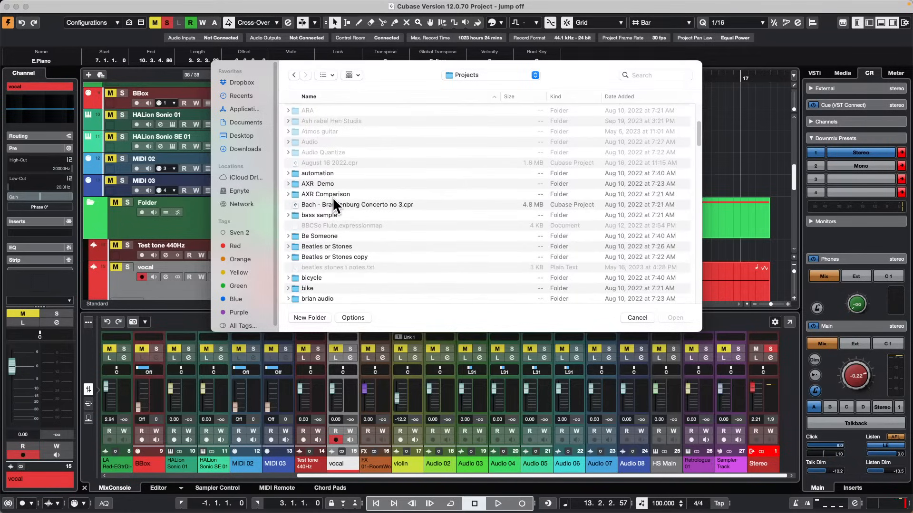
{"action": "scroll", "coordinate": [333, 197], "scroll_direction": "down", "scroll_amount": 6}
{"action": "scroll", "coordinate": [335, 197], "scroll_direction": "down", "scroll_amount": 2}
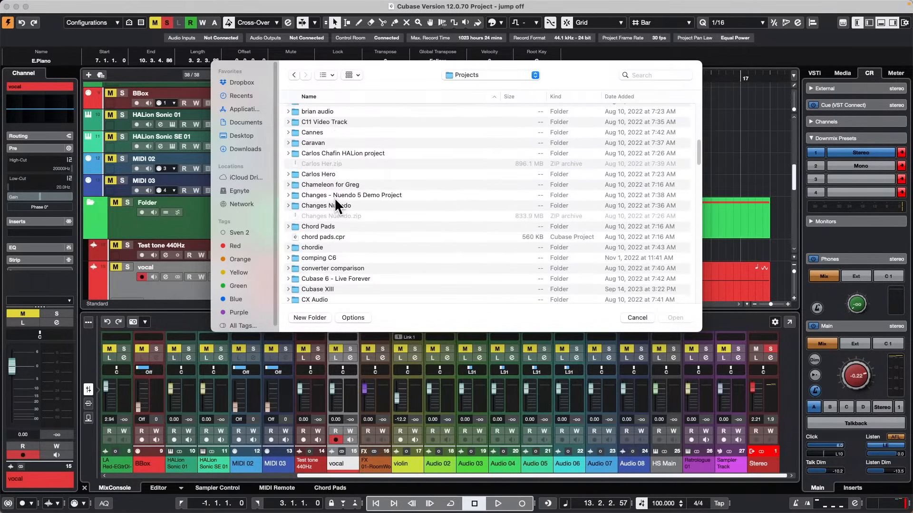
{"action": "left_click", "coordinate": [321, 300]}
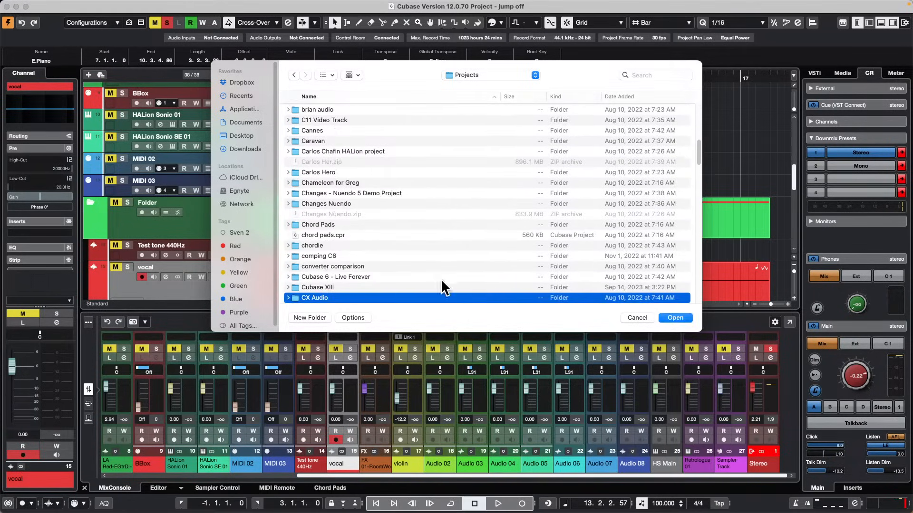
{"action": "double_click", "coordinate": [313, 297]}
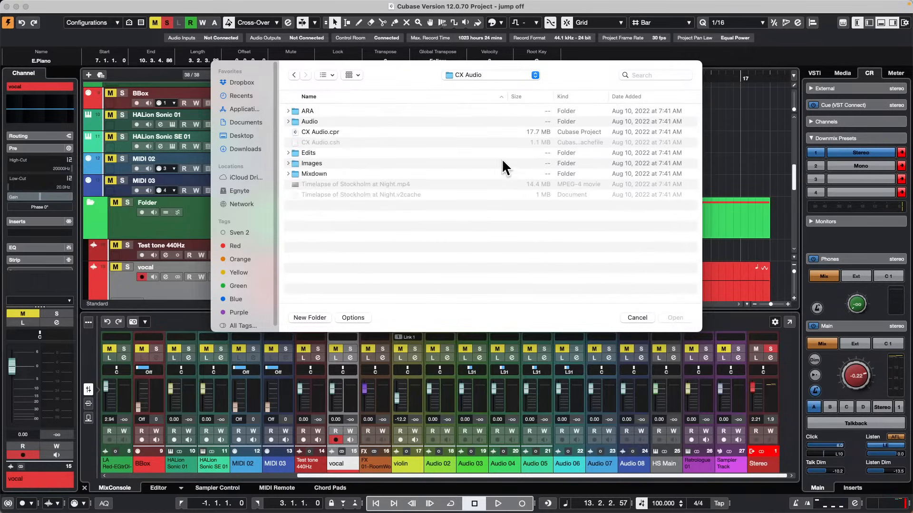
{"action": "double_click", "coordinate": [303, 129]}
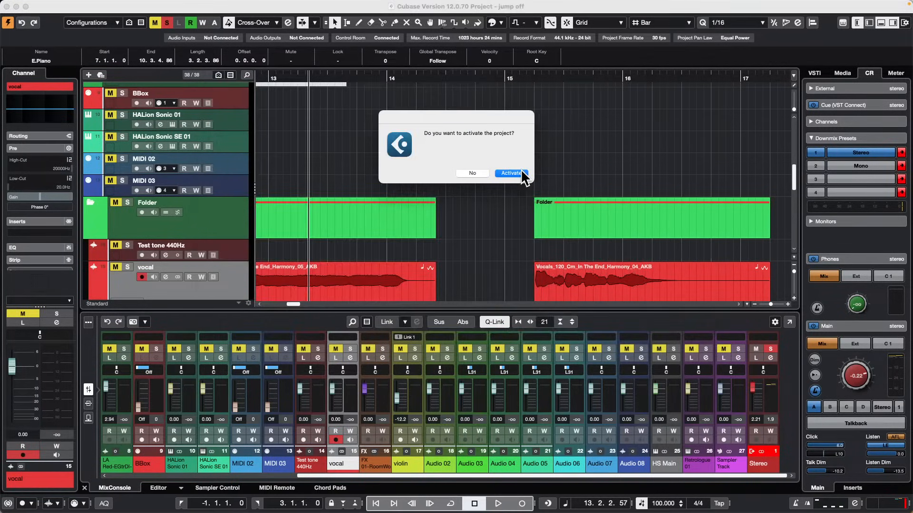
{"action": "left_click", "coordinate": [521, 170]}
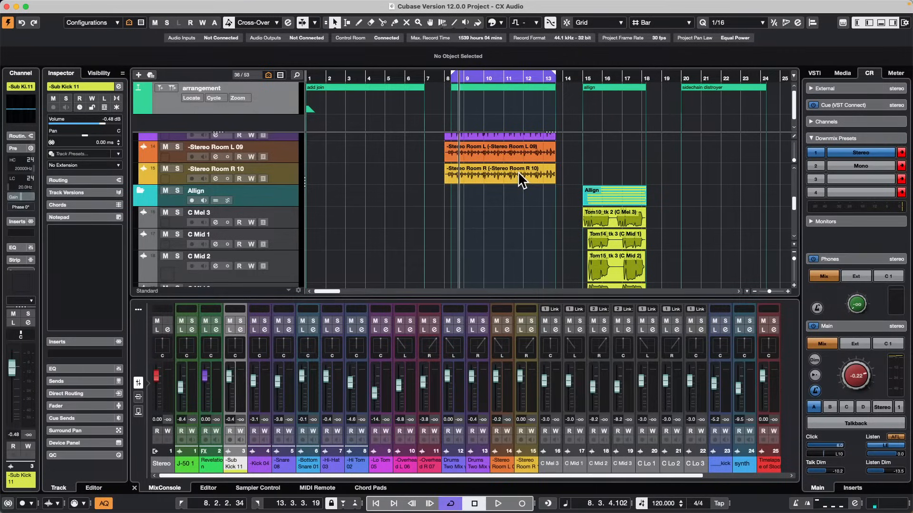
Place the project cursor in bar 20 over the side chain distroyer section and select the FC11_Kit_12_Synth_ME event on the synth track.
{"action": "left_click", "coordinate": [352, 76]}
{"action": "left_click_drag", "start_coordinate": [352, 64], "coordinate": [354, 56]}
{"action": "scroll", "coordinate": [536, 164], "scroll_direction": "down", "scroll_amount": 4}
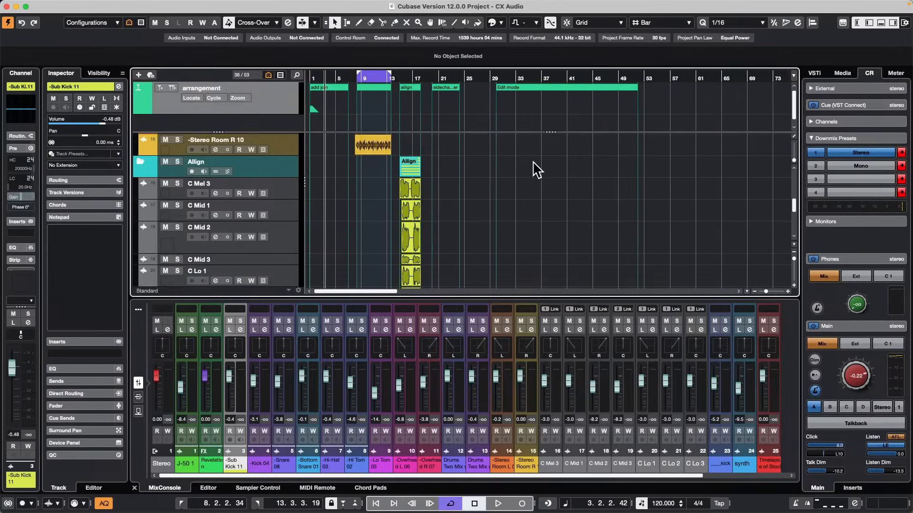
{"action": "scroll", "coordinate": [541, 175], "scroll_direction": "down", "scroll_amount": 4}
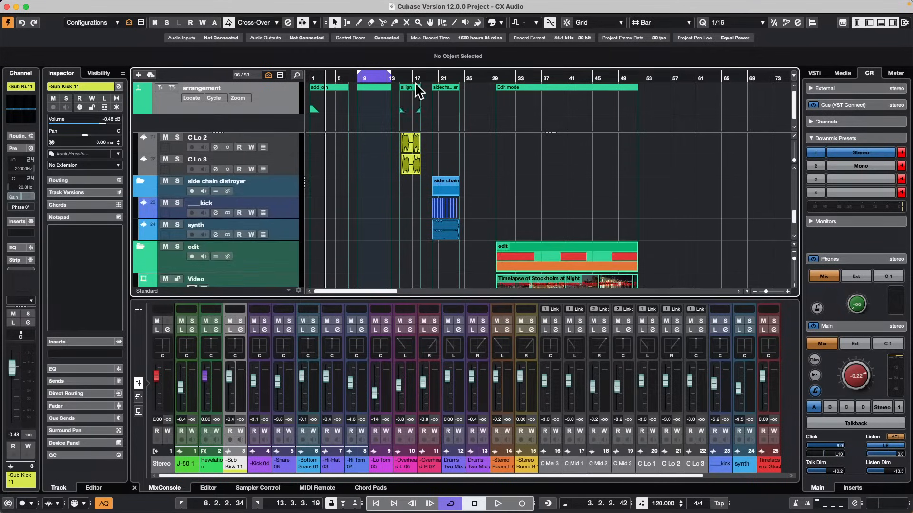
{"action": "left_click_drag", "start_coordinate": [435, 72], "coordinate": [437, 114]}
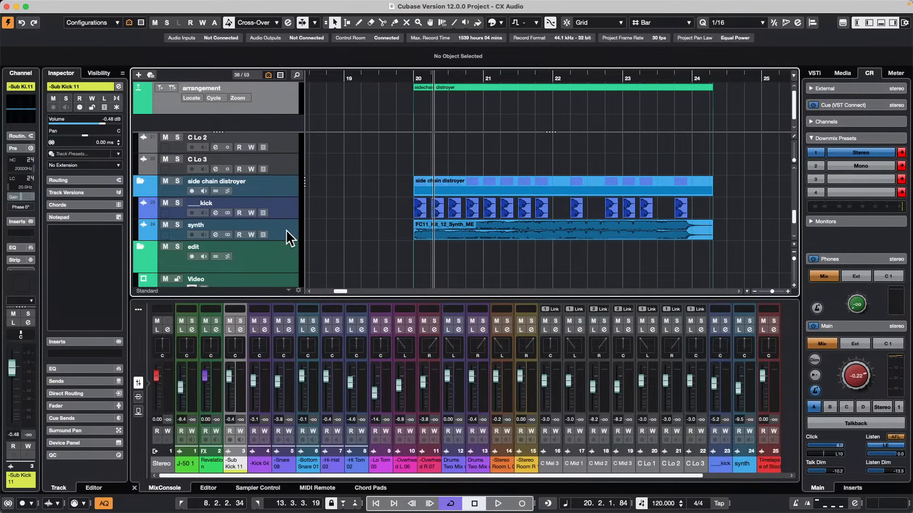
{"action": "left_click", "coordinate": [473, 228]}
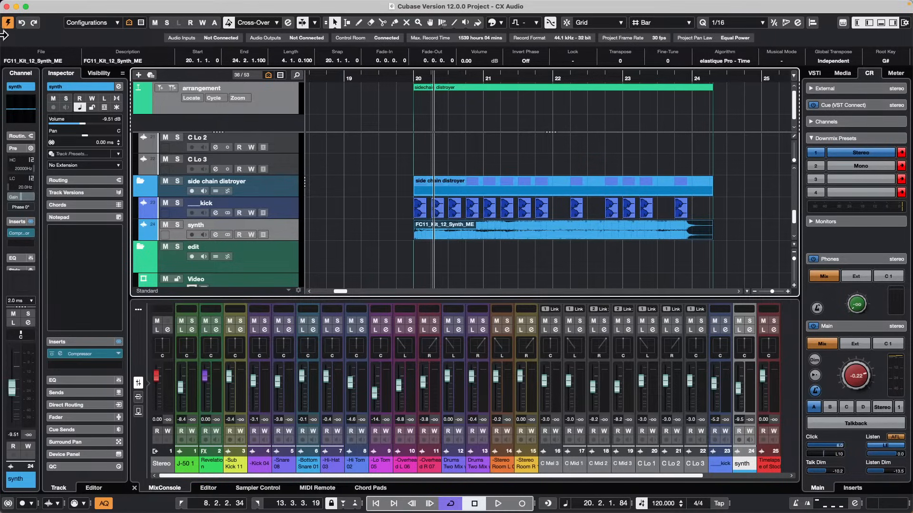
Create a new empty project in the November 10 2023 folder.
{"action": "left_click", "coordinate": [63, 7]}
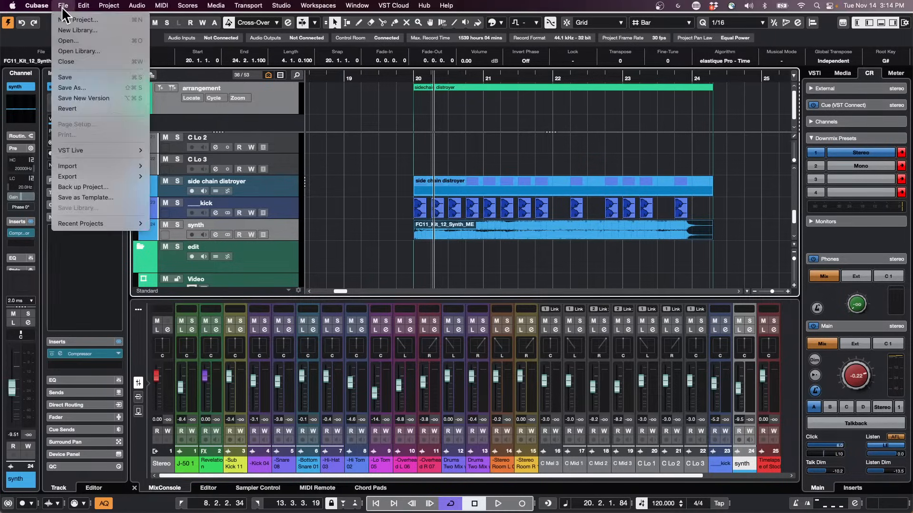
{"action": "left_click", "coordinate": [82, 21]}
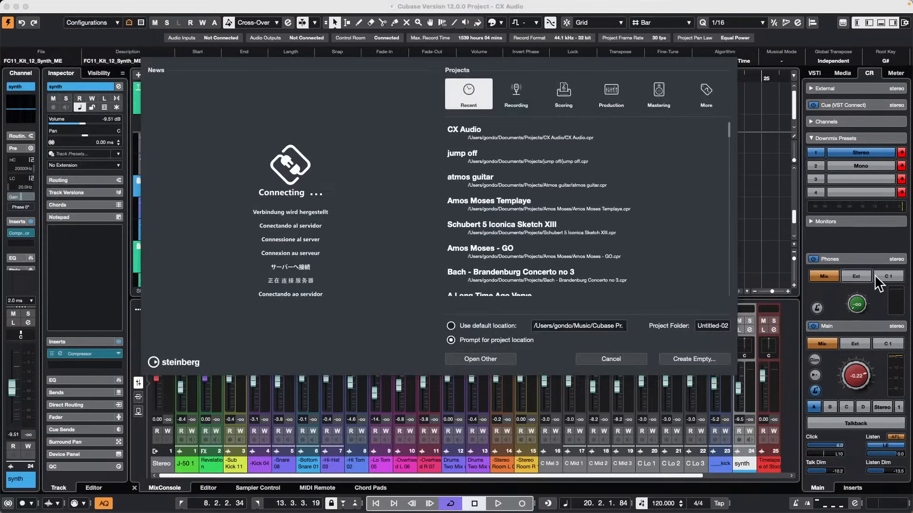
{"action": "left_click", "coordinate": [679, 360]}
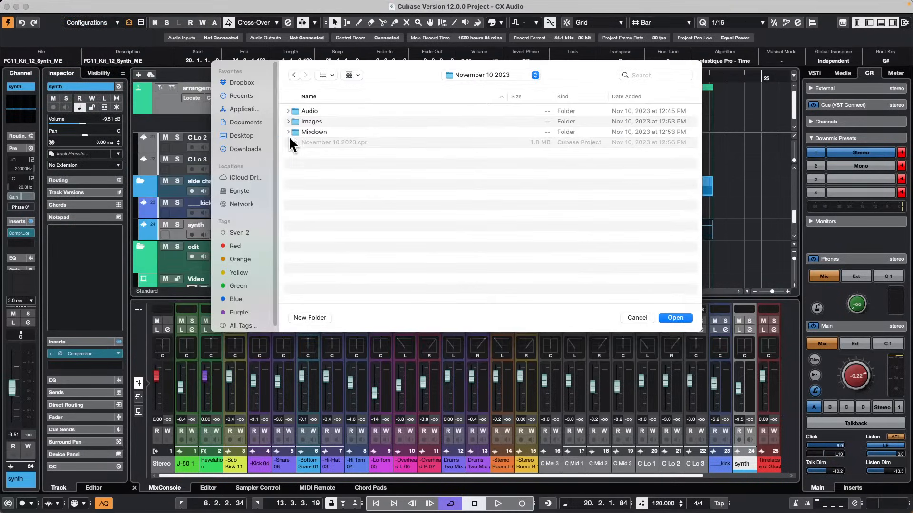
{"action": "left_click", "coordinate": [674, 317]}
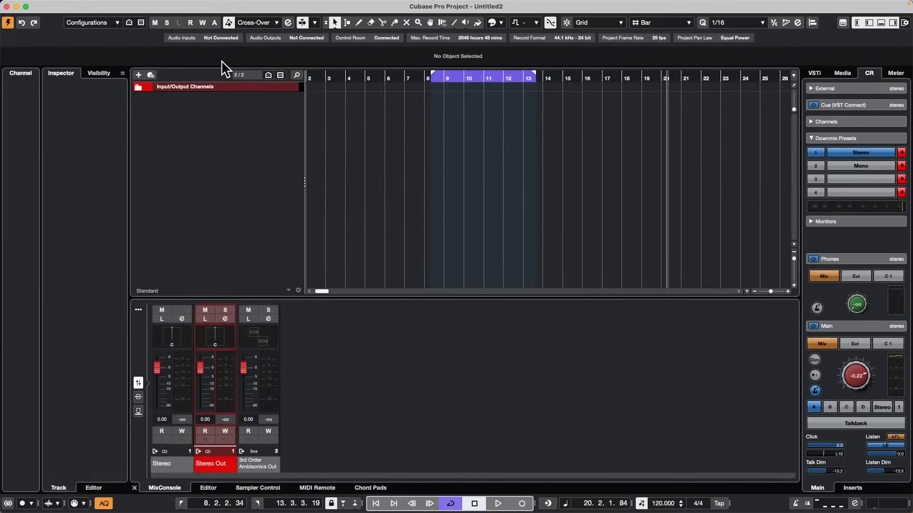
Add eight stereo audio tracks routed to Stereo Out and deselect them.
{"action": "right_click", "coordinate": [229, 106]}
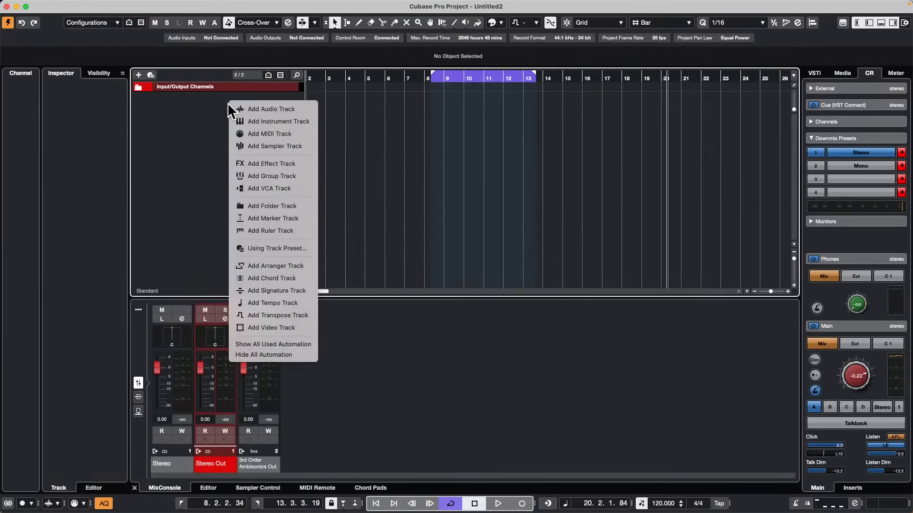
{"action": "left_click", "coordinate": [295, 109]}
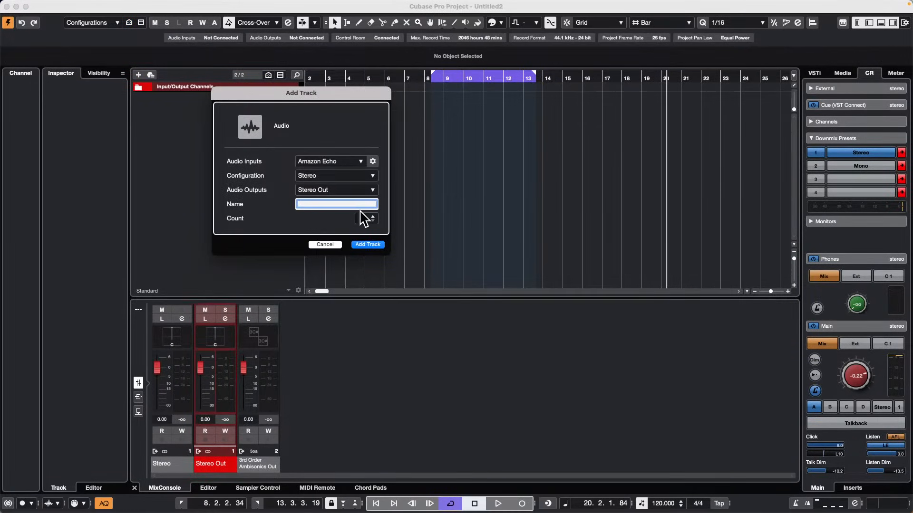
{"action": "left_click", "coordinate": [373, 217]}
{"action": "left_click", "coordinate": [373, 217]}
{"action": "left_click", "coordinate": [375, 246]}
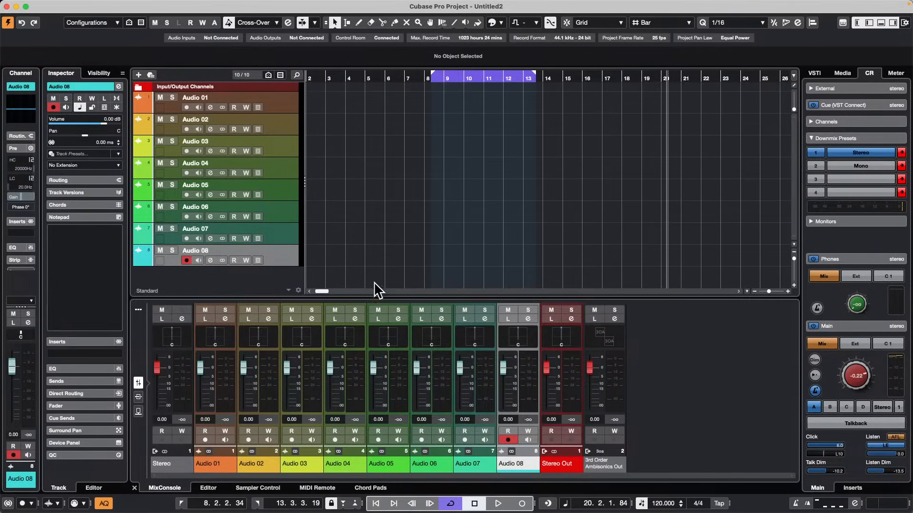
{"action": "left_click", "coordinate": [700, 370]}
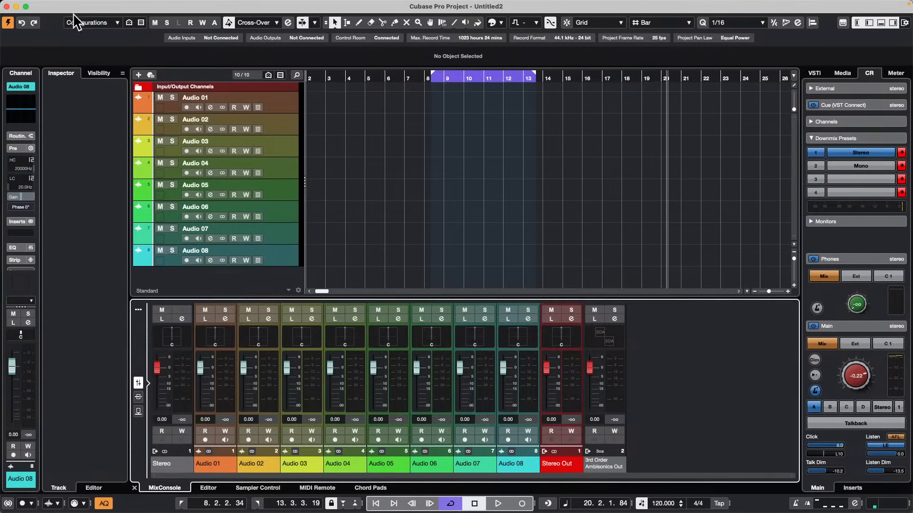
Hide the tracks Audio 05 through Audio 08 in the track visibility settings.
{"action": "left_click", "coordinate": [100, 73]}
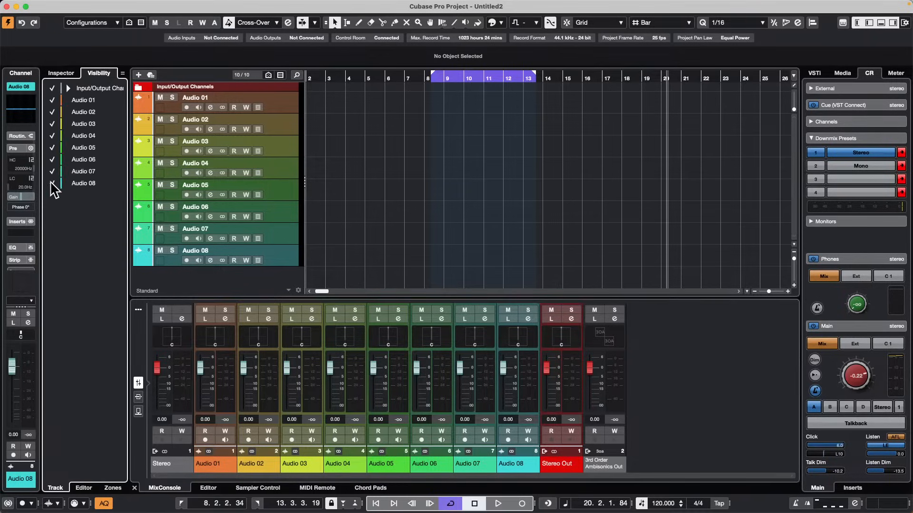
{"action": "left_click", "coordinate": [52, 183]}
{"action": "left_click", "coordinate": [52, 171]}
{"action": "left_click", "coordinate": [52, 159]}
{"action": "left_click", "coordinate": [53, 148]}
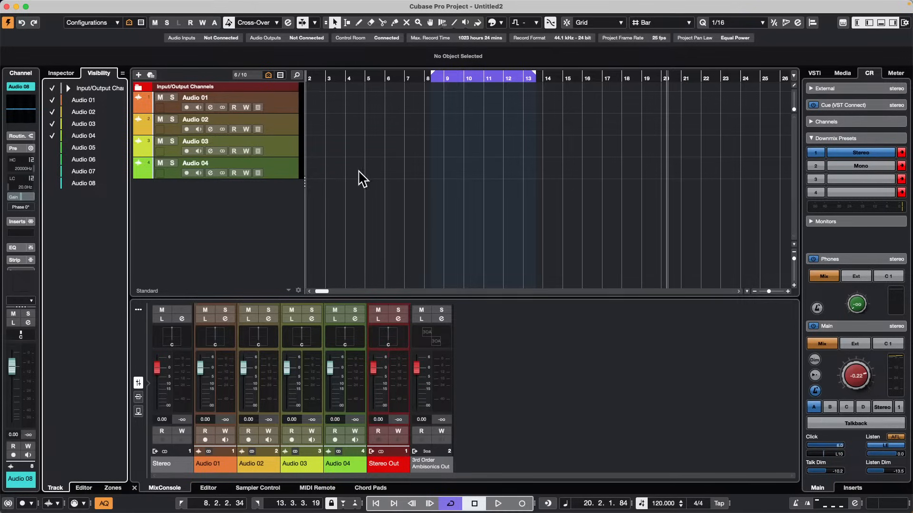
Toggle on visibility syncing for Track/Channel Type Filters and for Project and MixConsole.
{"action": "left_click", "coordinate": [122, 73]}
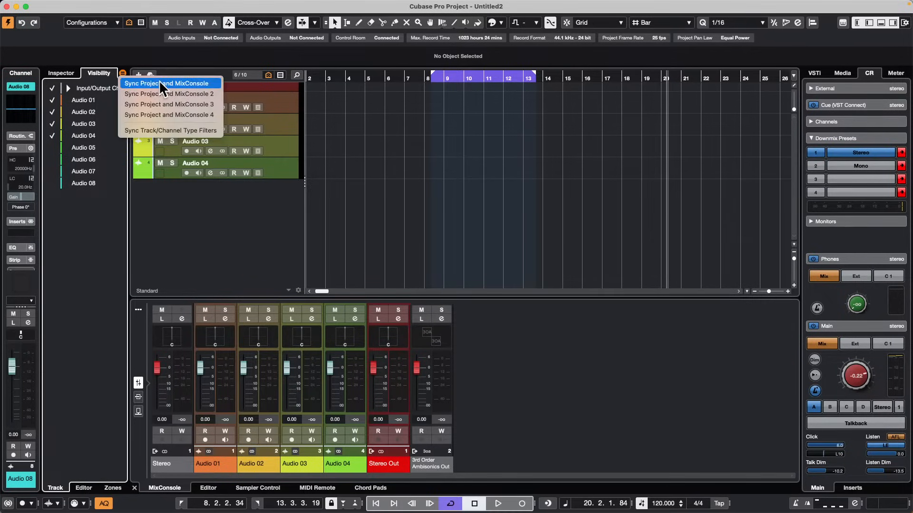
{"action": "left_click", "coordinate": [166, 131]}
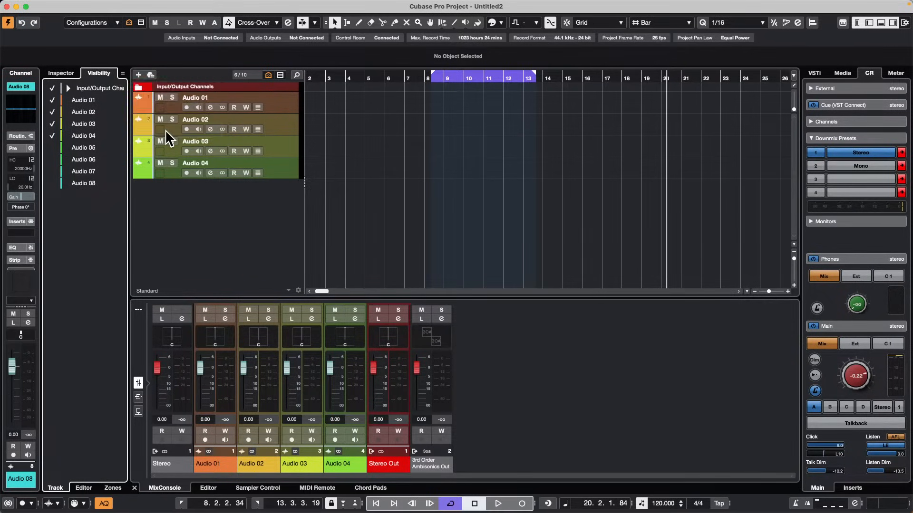
{"action": "left_click", "coordinate": [122, 74]}
{"action": "left_click", "coordinate": [135, 82]}
Turn off Sync Project and MixConsole, keeping Sync Track/Channel Type Filters enabled.
{"action": "left_click", "coordinate": [122, 73]}
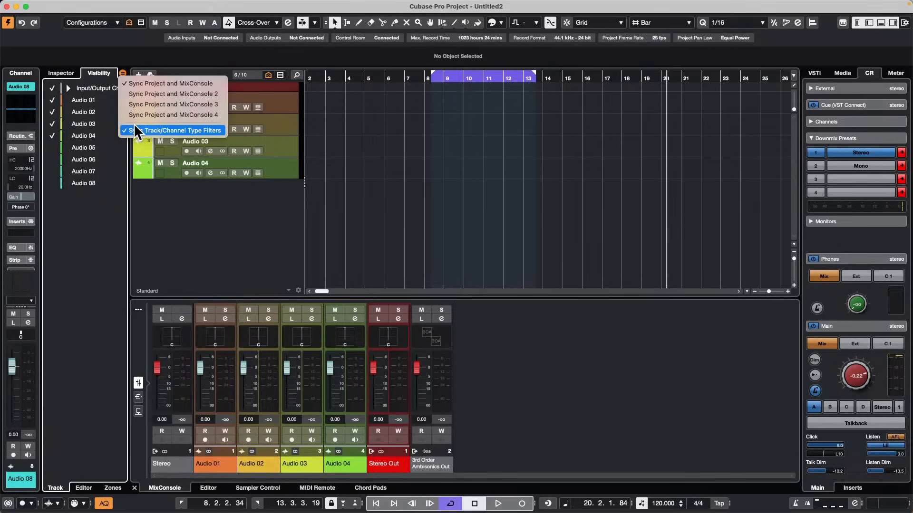
{"action": "left_click", "coordinate": [125, 79]}
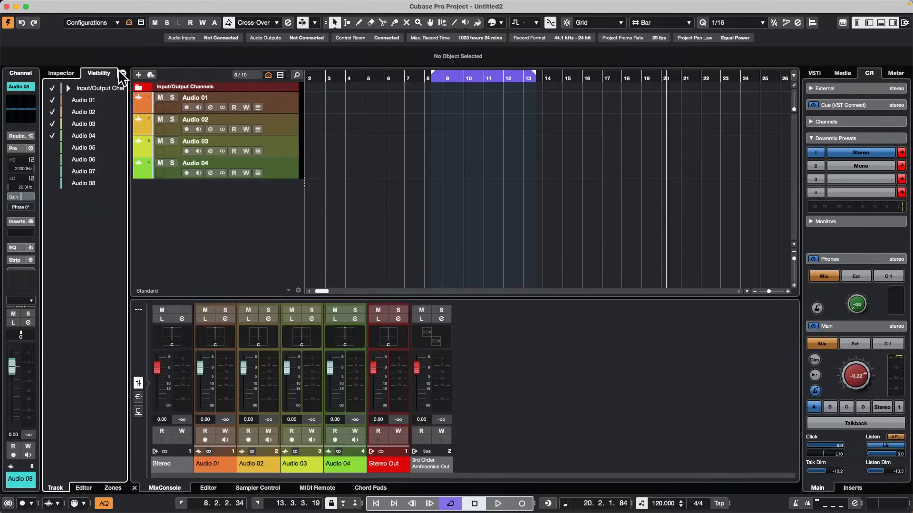
{"action": "left_click", "coordinate": [123, 74]}
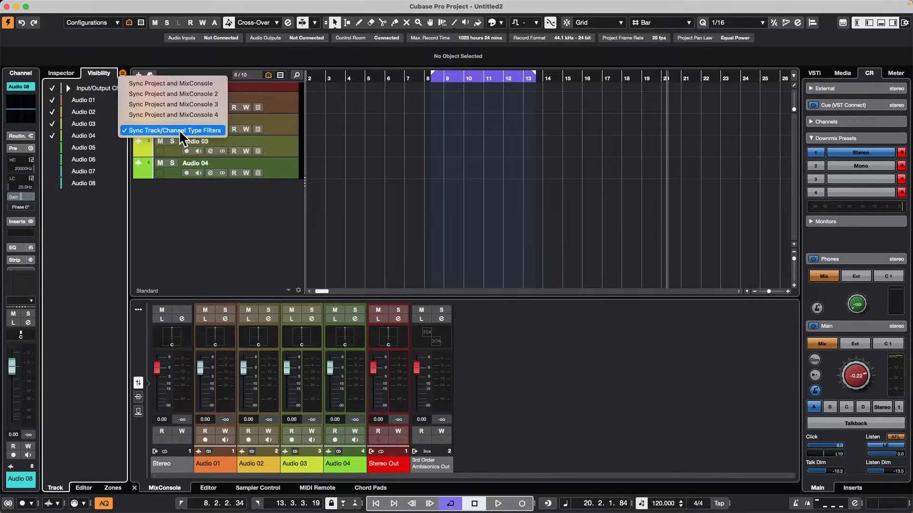
{"action": "left_click", "coordinate": [284, 213]}
Add one HALion Sonic instrument track routed to Stereo Out and close its plug-in window.
{"action": "right_click", "coordinate": [199, 189]}
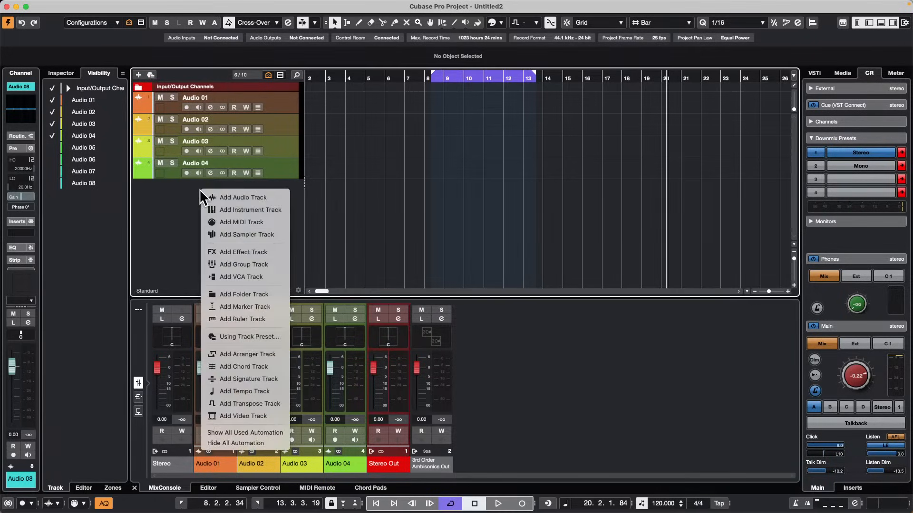
{"action": "left_click", "coordinate": [251, 211]}
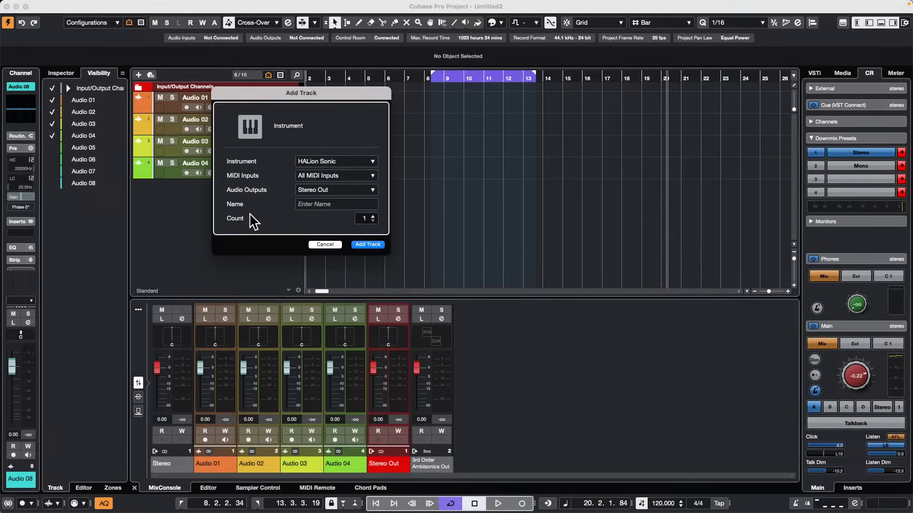
{"action": "left_click", "coordinate": [368, 245]}
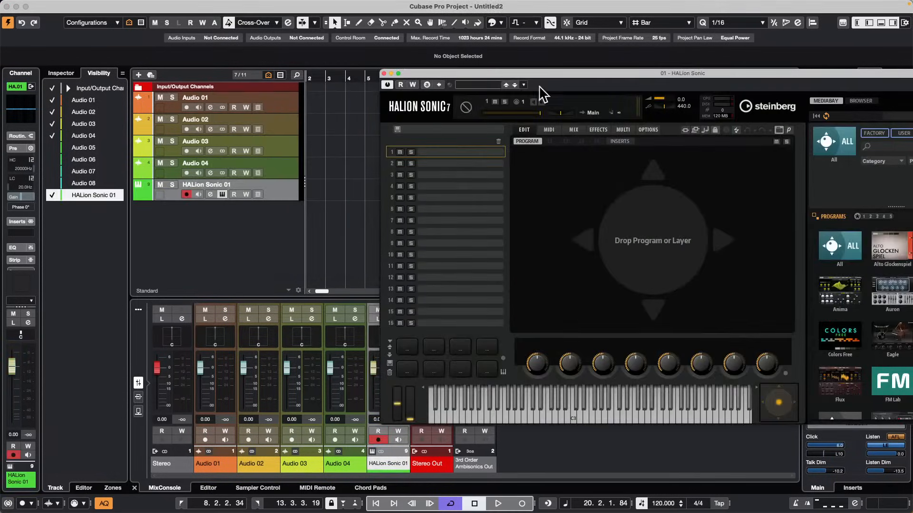
{"action": "left_click_drag", "start_coordinate": [423, 70], "coordinate": [631, 148]}
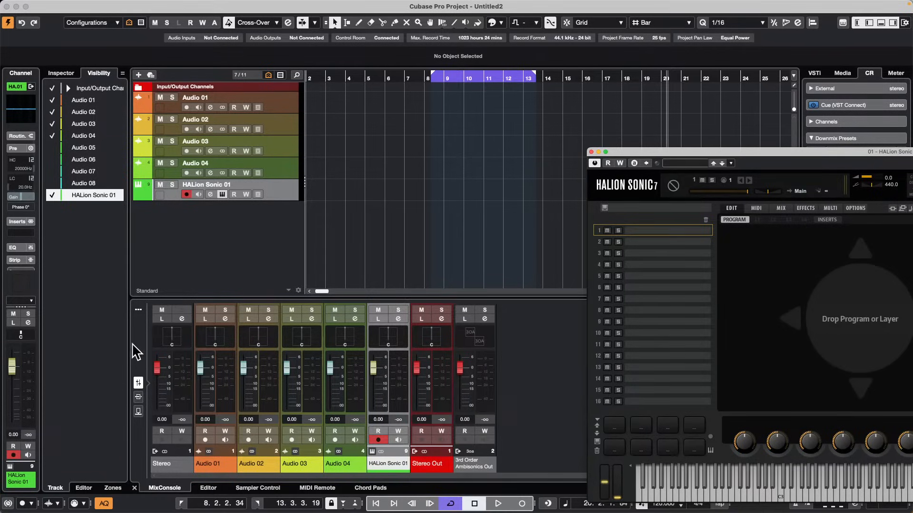
{"action": "left_click", "coordinate": [591, 152]}
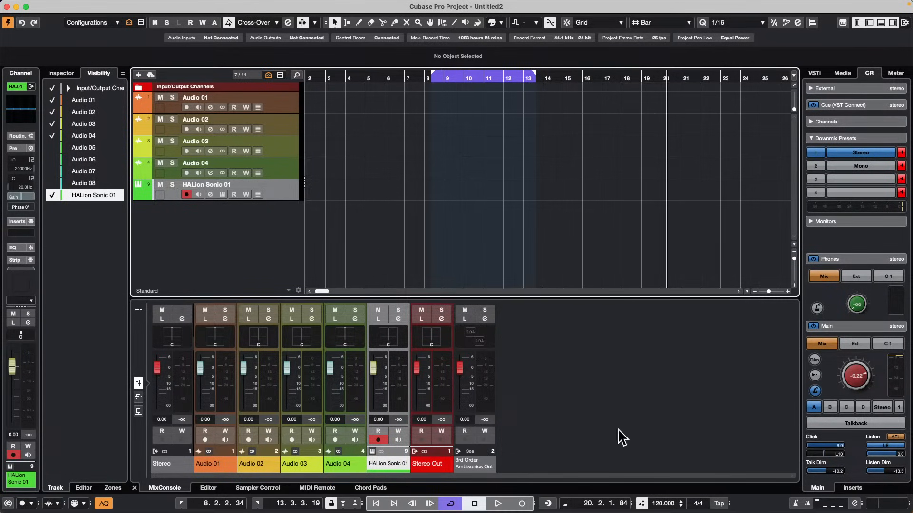
Open the recent project Dark Glass.cpr and activate it.
{"action": "mouse_move", "coordinate": [1, 1]}
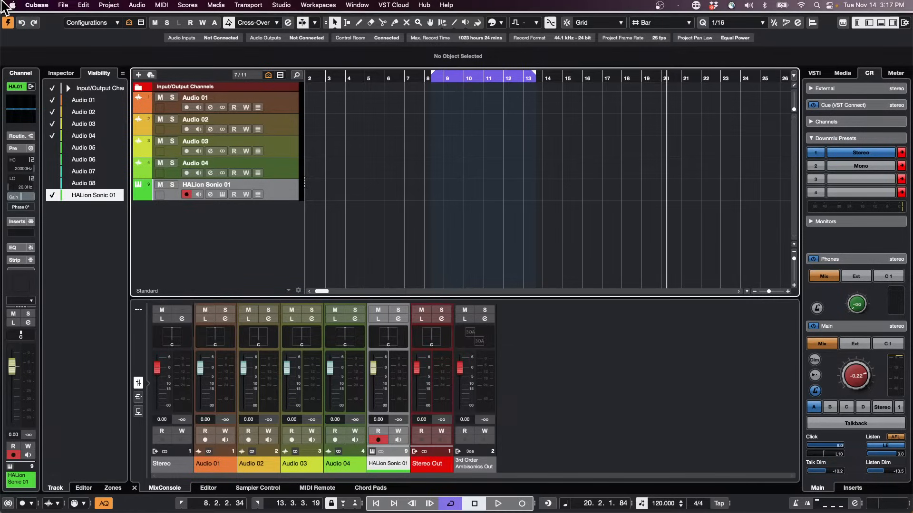
{"action": "left_click", "coordinate": [63, 5]}
{"action": "mouse_move", "coordinate": [132, 223]}
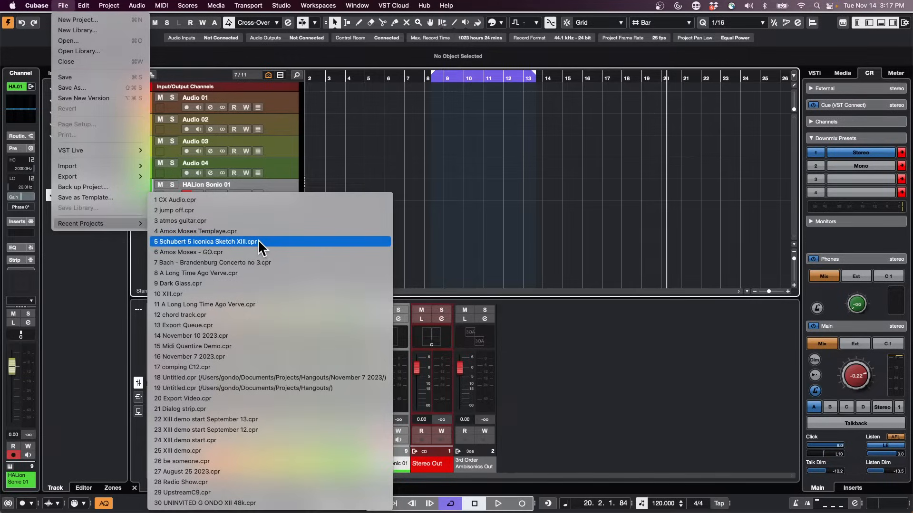
{"action": "left_click", "coordinate": [240, 281]}
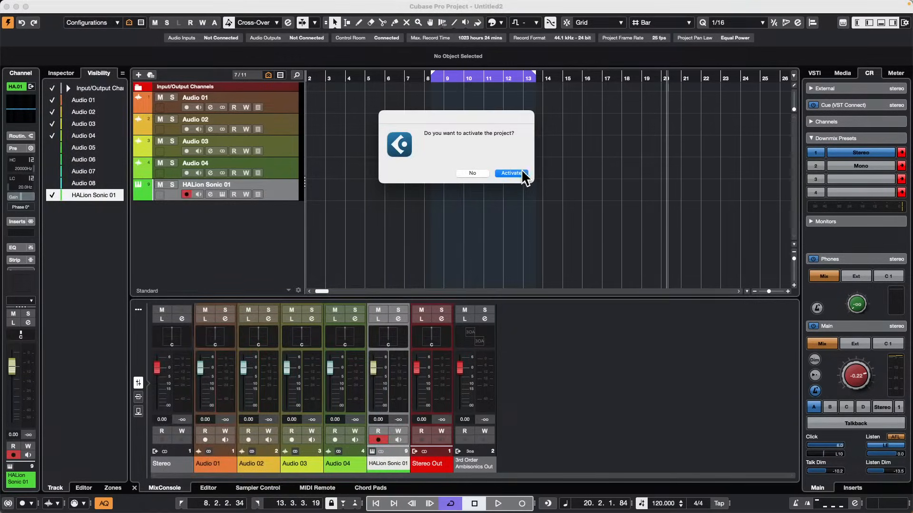
{"action": "left_click", "coordinate": [518, 174]}
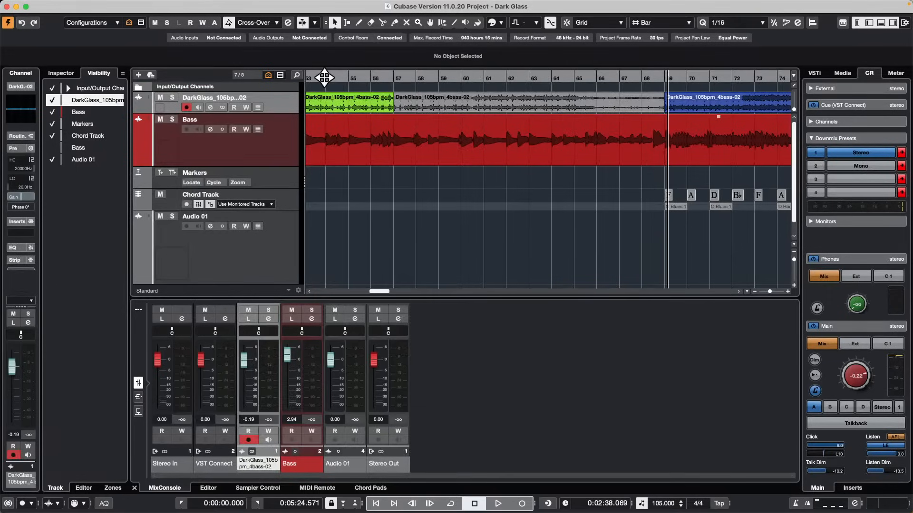
Play Dark Glass from around bar 53, lower the Control Room Main level to -6.55, stop playback and select the Stereo Out channel.
{"action": "left_click_drag", "start_coordinate": [324, 77], "coordinate": [328, 55]}
{"action": "key", "text": "space"}
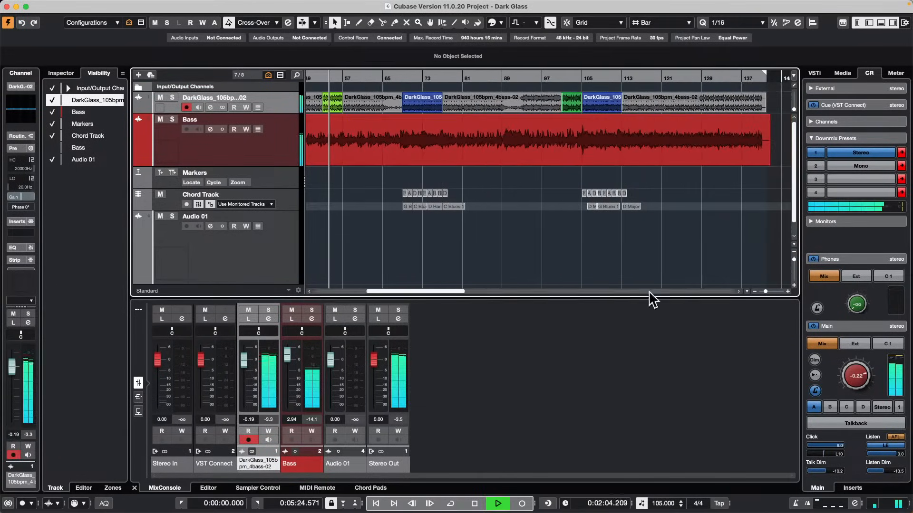
{"action": "left_click_drag", "start_coordinate": [854, 369], "coordinate": [849, 379]}
{"action": "key", "text": "space"}
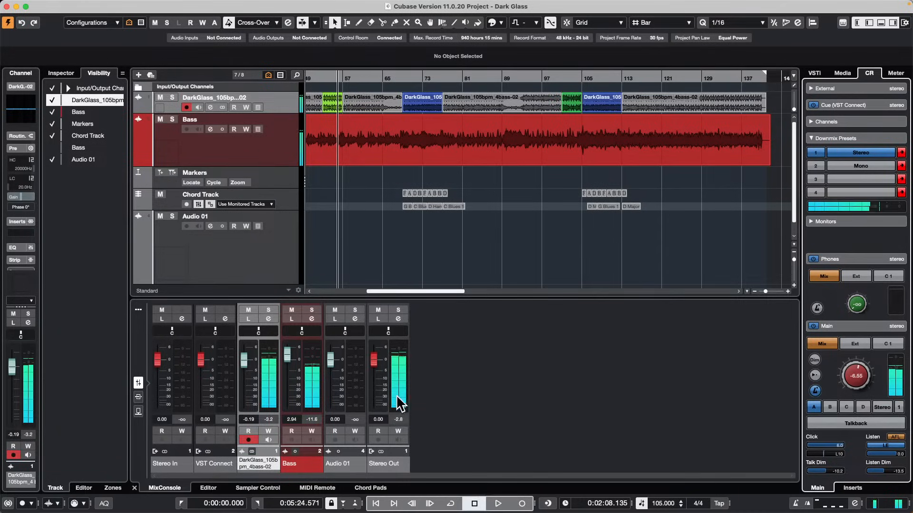
{"action": "left_click", "coordinate": [398, 389]}
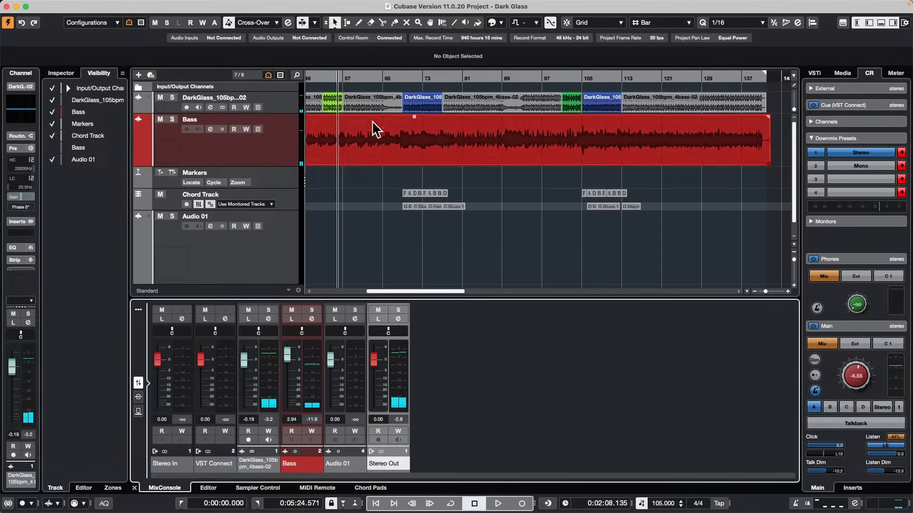
{"action": "left_click", "coordinate": [135, 6]}
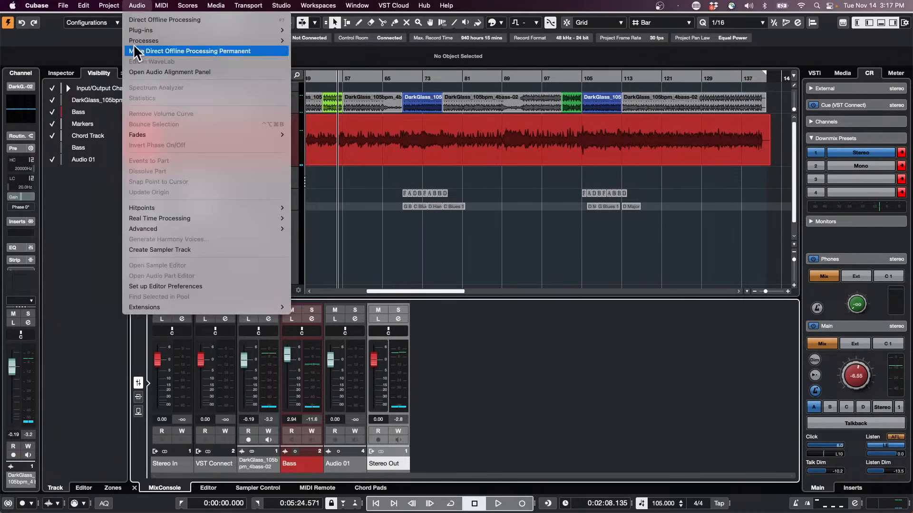
{"action": "mouse_move", "coordinate": [144, 33]}
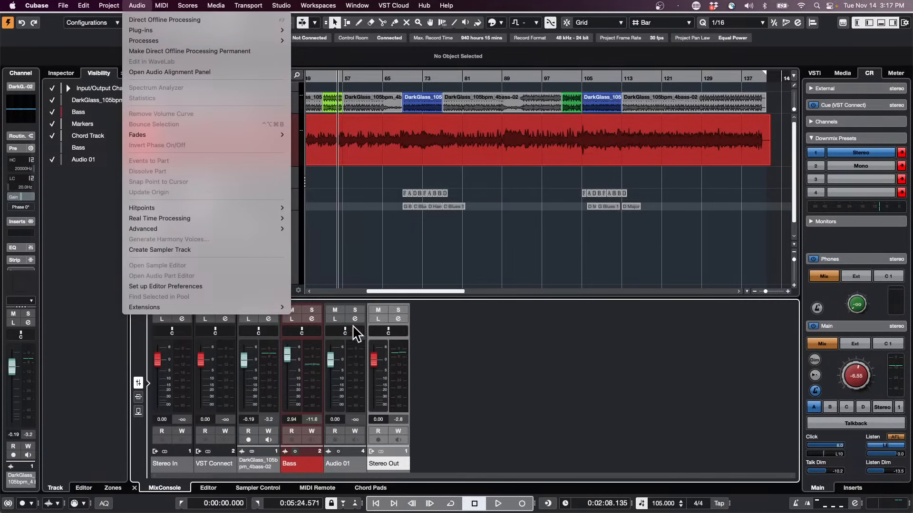
{"action": "left_click", "coordinate": [454, 322]}
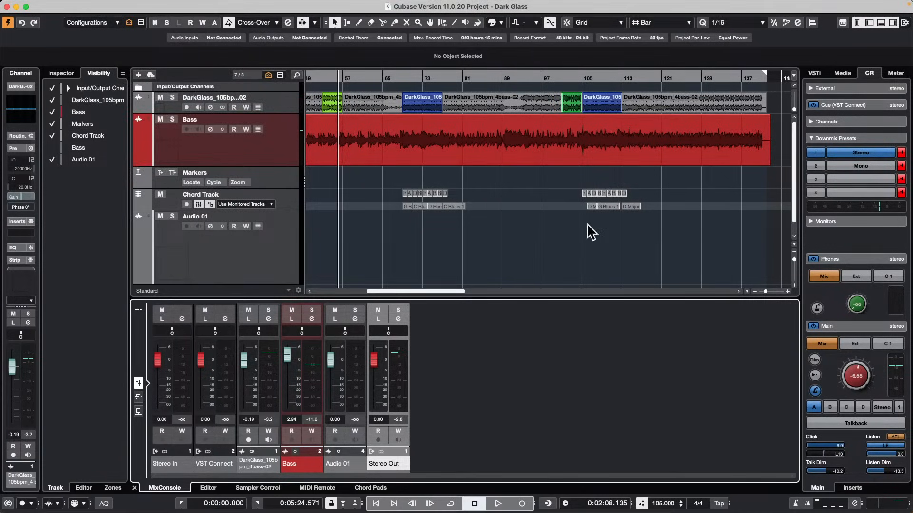
Play the project, switch the Control Room's Main channel off and back on during playback, and stop.
{"action": "key", "text": "space"}
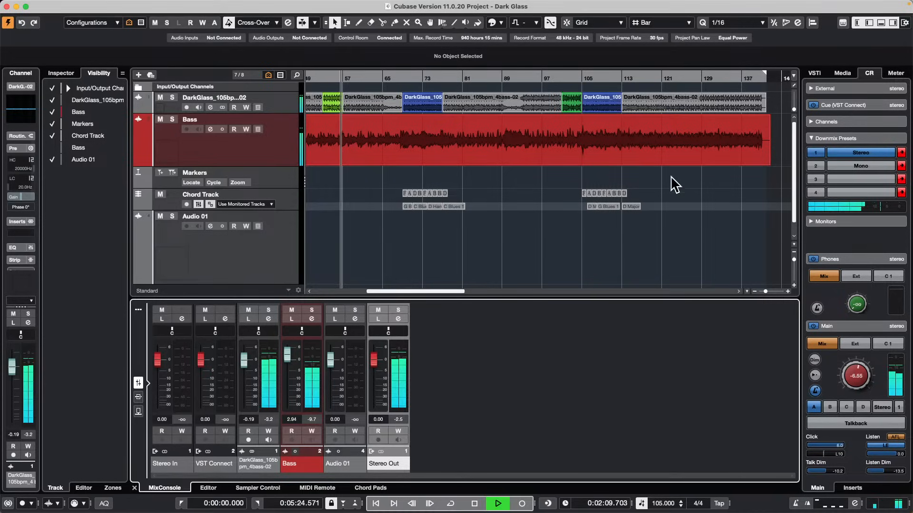
{"action": "left_click", "coordinate": [813, 327]}
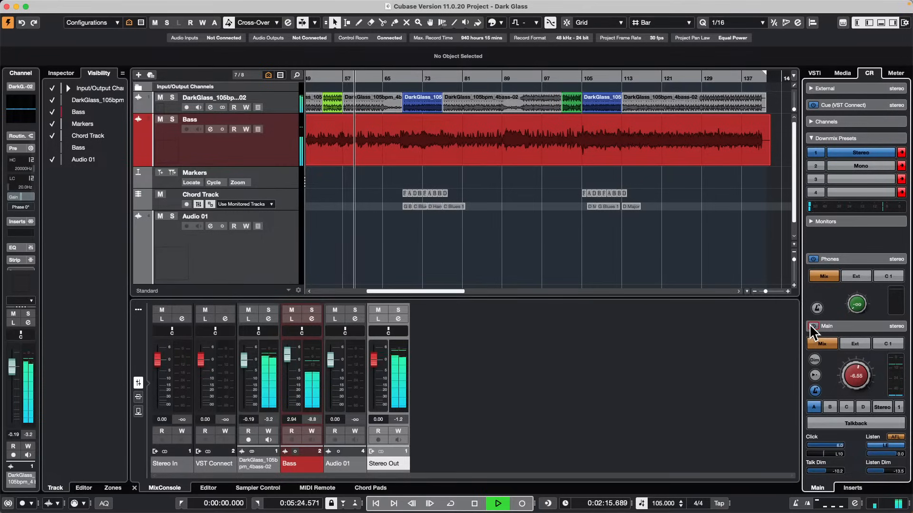
{"action": "left_click", "coordinate": [813, 326]}
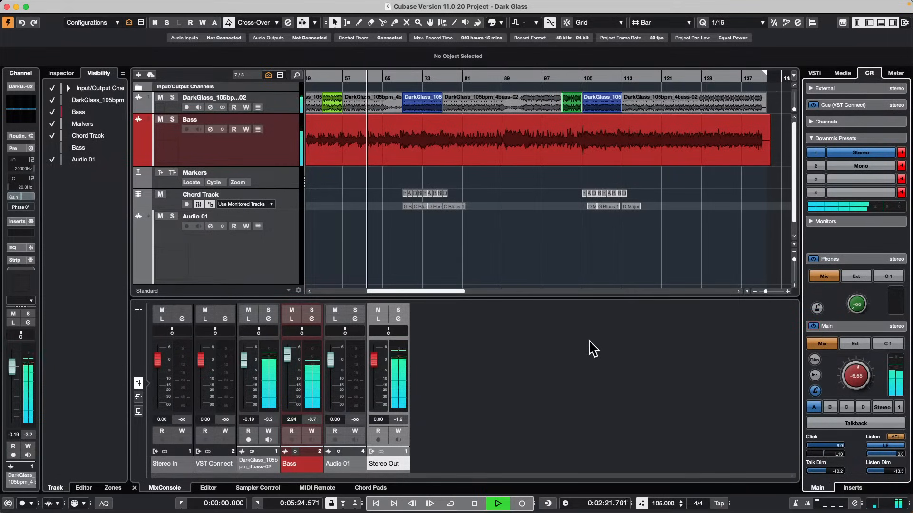
{"action": "key", "text": "space"}
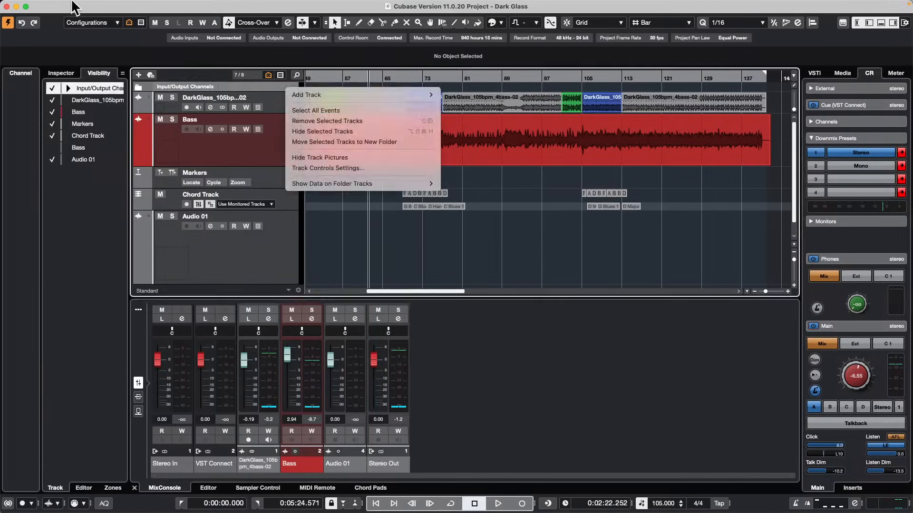
{"action": "left_click", "coordinate": [71, 3]}
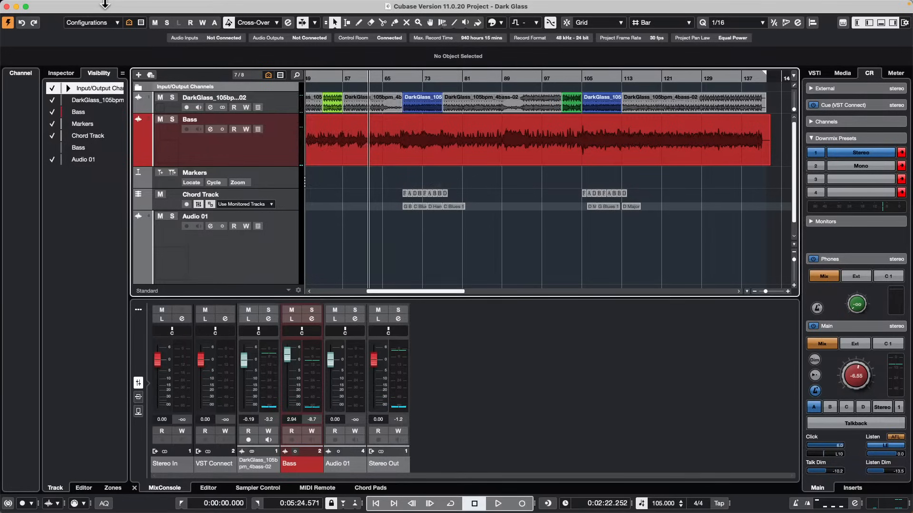
Open the Project Logical Editor and remove all existing event target filters.
{"action": "left_click", "coordinate": [109, 5]}
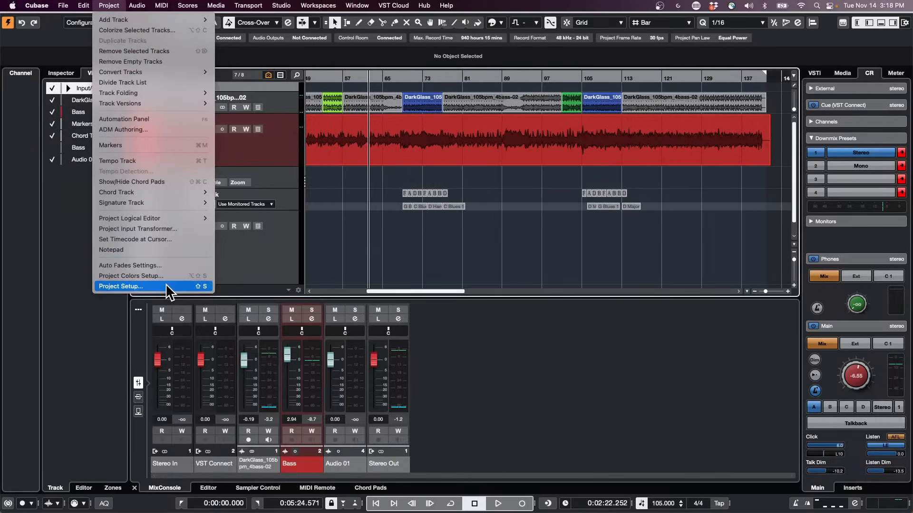
{"action": "mouse_move", "coordinate": [164, 218]}
{"action": "left_click", "coordinate": [253, 215]}
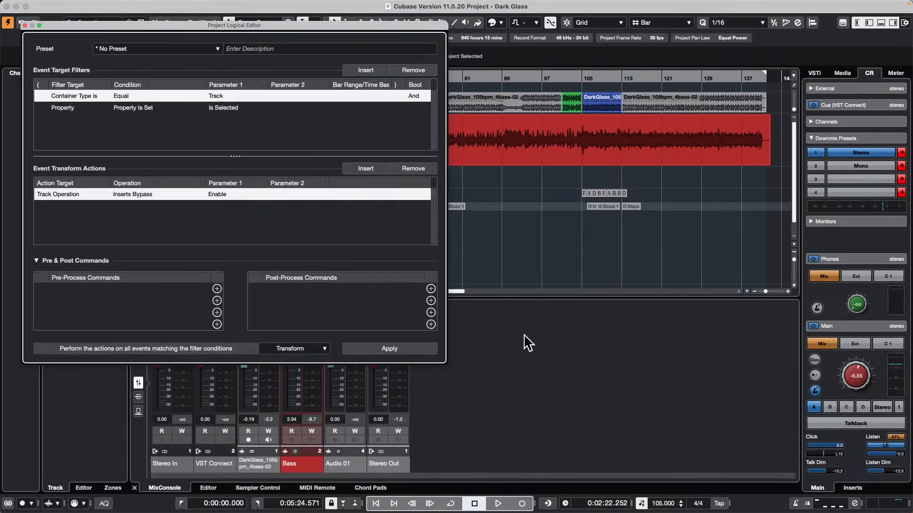
{"action": "left_click_drag", "start_coordinate": [251, 29], "coordinate": [523, 54]}
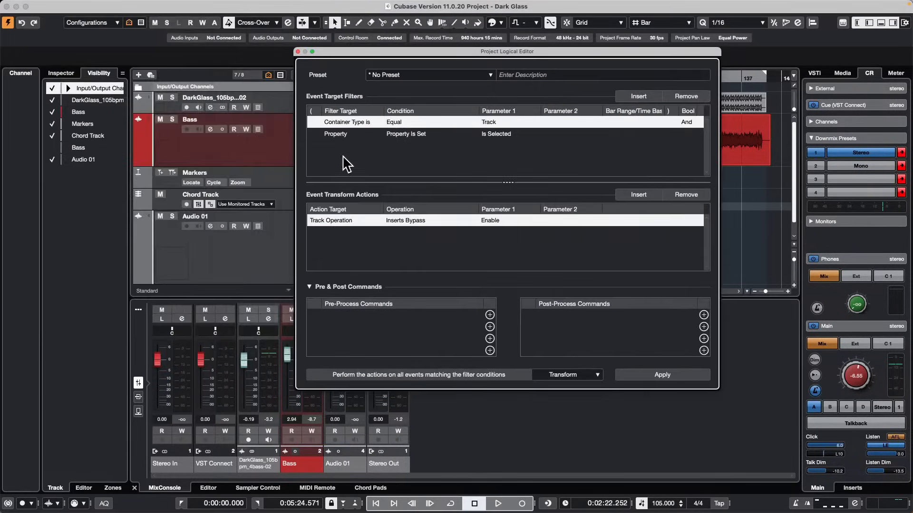
{"action": "left_click", "coordinate": [686, 96]}
{"action": "left_click", "coordinate": [686, 96]}
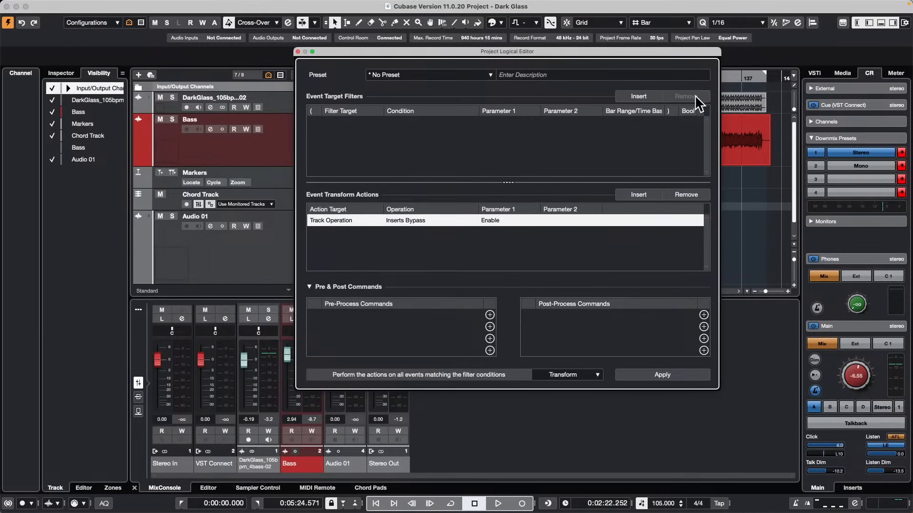
Insert a new transform action line and an event target filter set to Container Type is, Equal, Track.
{"action": "left_click", "coordinate": [638, 194]}
{"action": "left_click", "coordinate": [638, 96]}
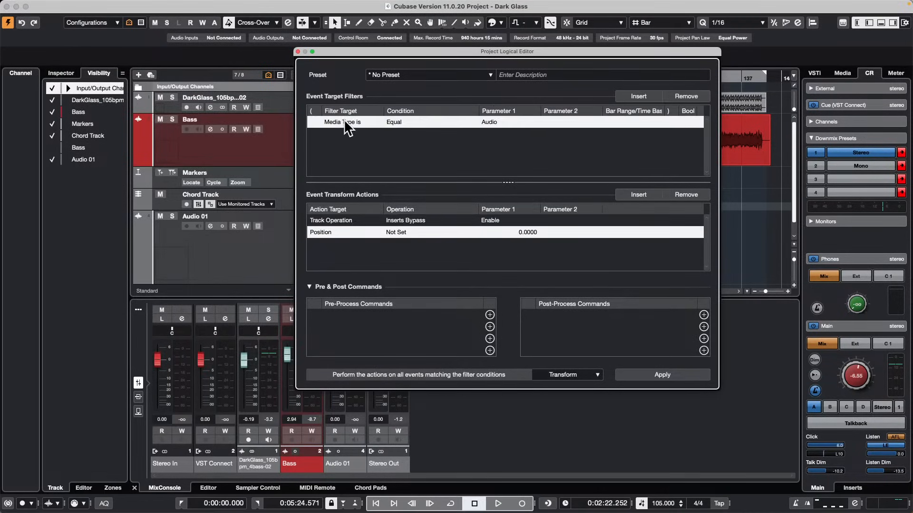
{"action": "left_click", "coordinate": [349, 124]}
{"action": "left_click", "coordinate": [376, 144]}
{"action": "left_click", "coordinate": [502, 123]}
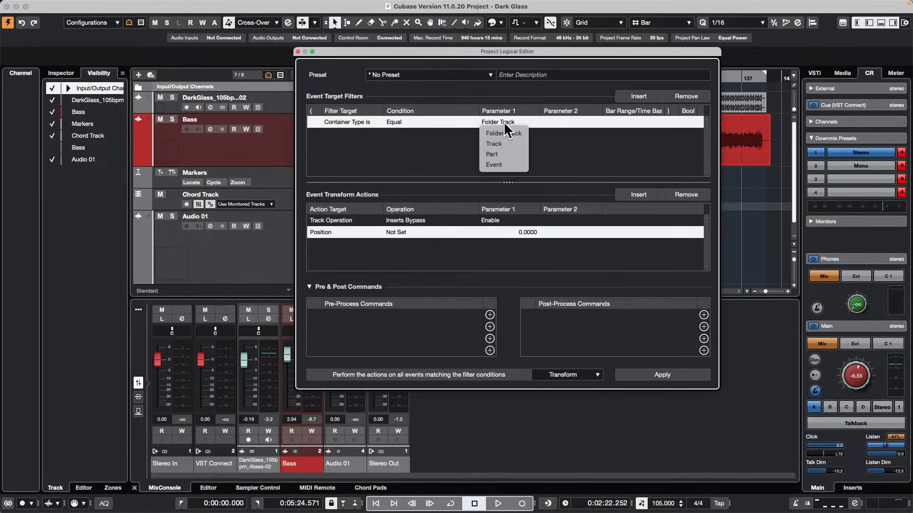
{"action": "left_click", "coordinate": [494, 144]}
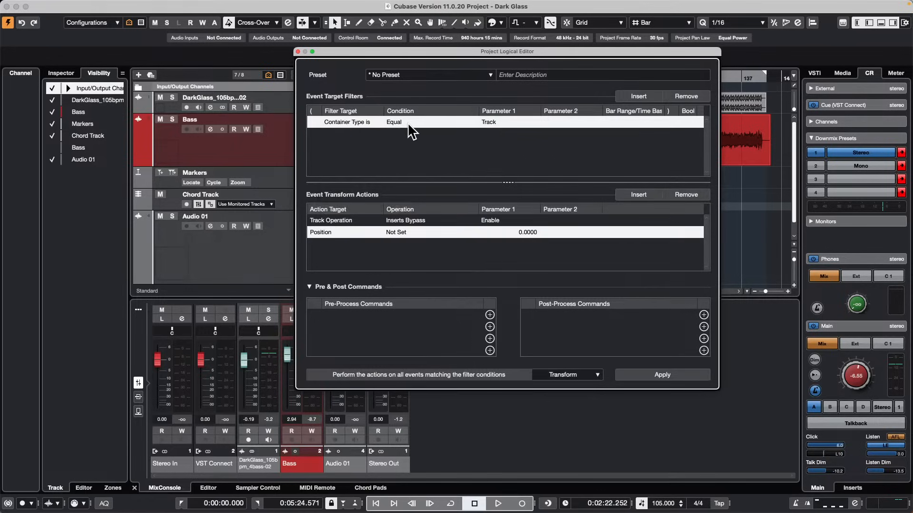
Add a second event target filter set to Property, Property Is Set, Is Selected.
{"action": "left_click", "coordinate": [652, 97]}
{"action": "left_click", "coordinate": [361, 134]}
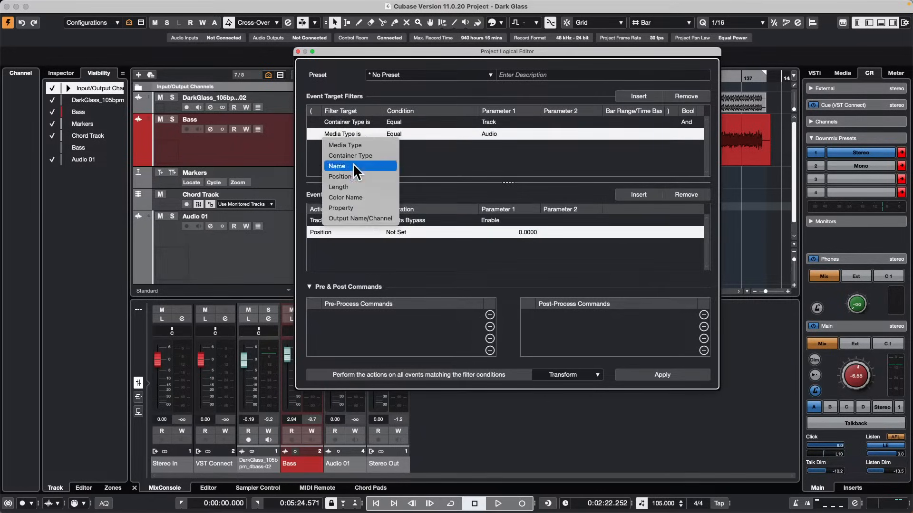
{"action": "left_click", "coordinate": [361, 207]}
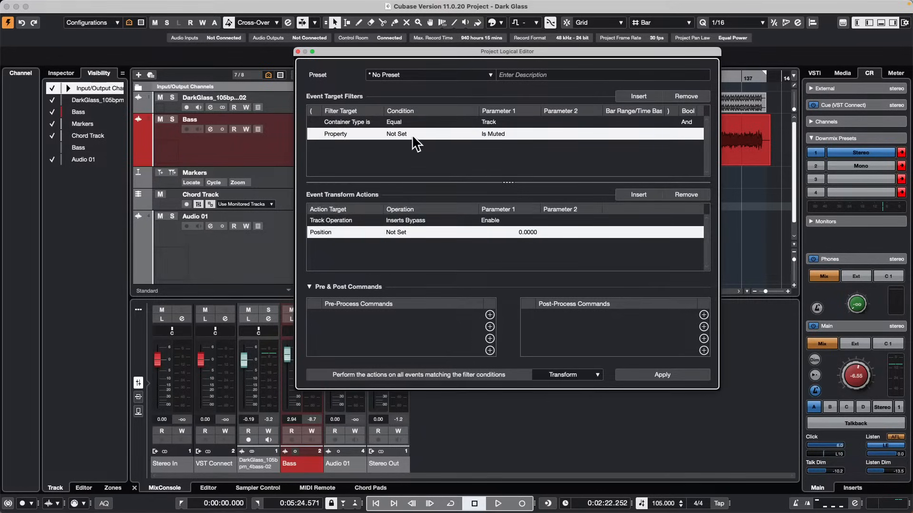
{"action": "left_click", "coordinate": [412, 134]}
{"action": "left_click", "coordinate": [416, 145]}
{"action": "left_click", "coordinate": [494, 134]}
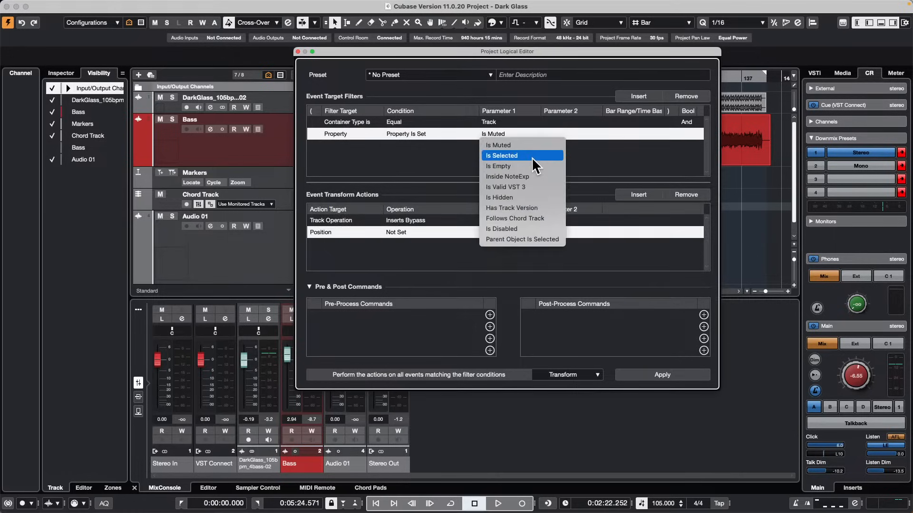
{"action": "left_click", "coordinate": [495, 144]}
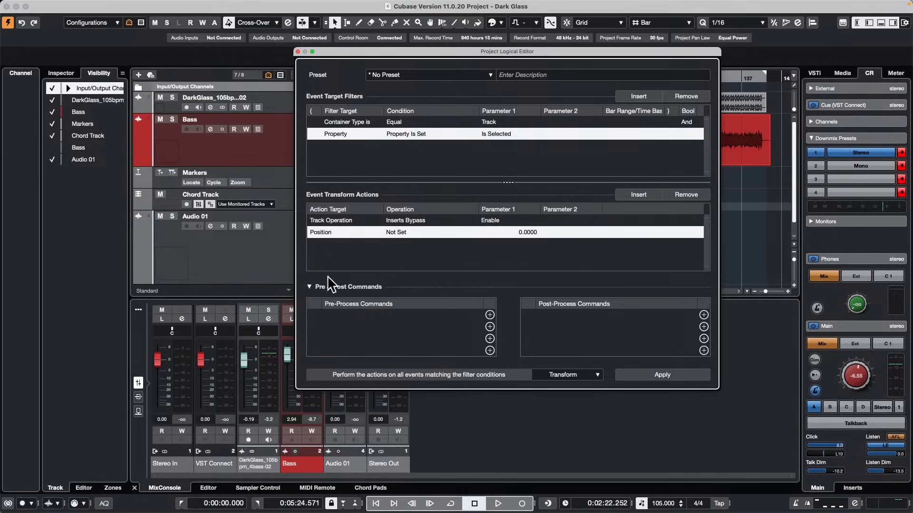
Change the new Position action's target to Track Operation and remove the Inserts Bypass action.
{"action": "left_click", "coordinate": [331, 232]}
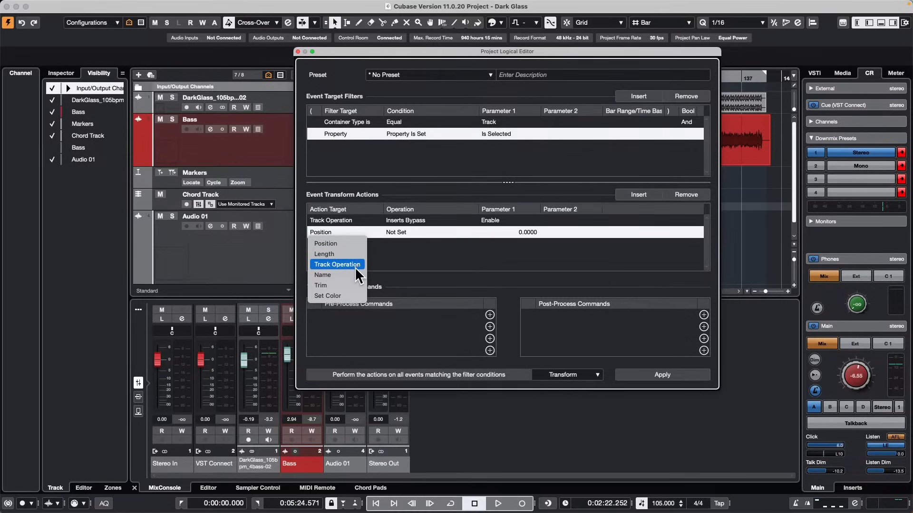
{"action": "left_click", "coordinate": [355, 265]}
{"action": "left_click", "coordinate": [420, 223]}
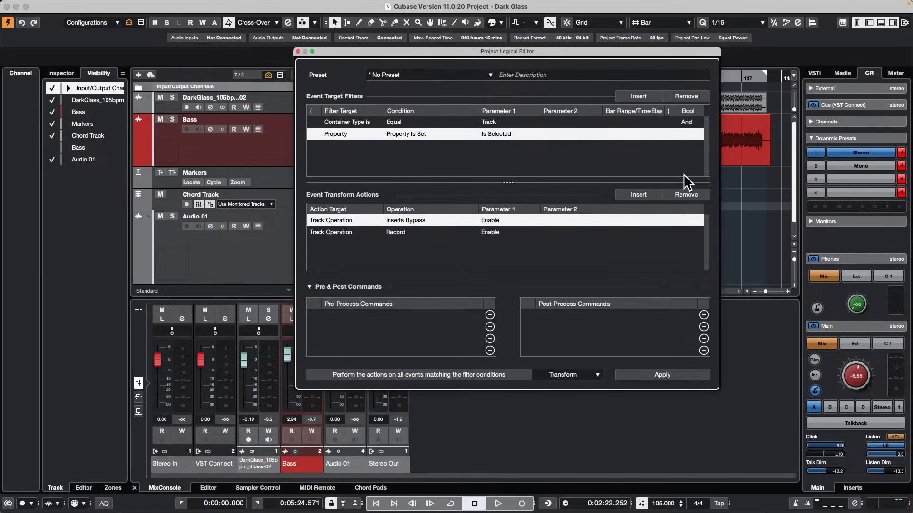
{"action": "left_click", "coordinate": [687, 195]}
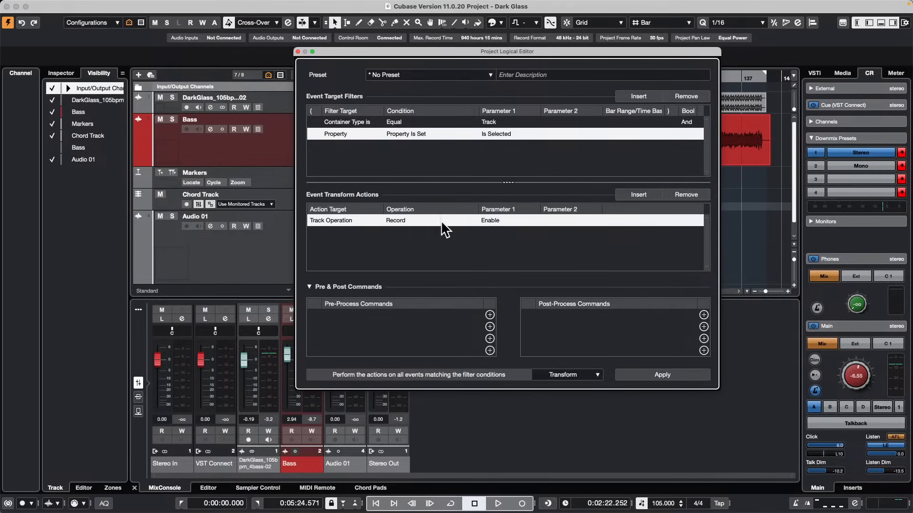
Set the track operation to Connect Output with Not Connected as Parameter 1.
{"action": "left_click", "coordinate": [394, 224]}
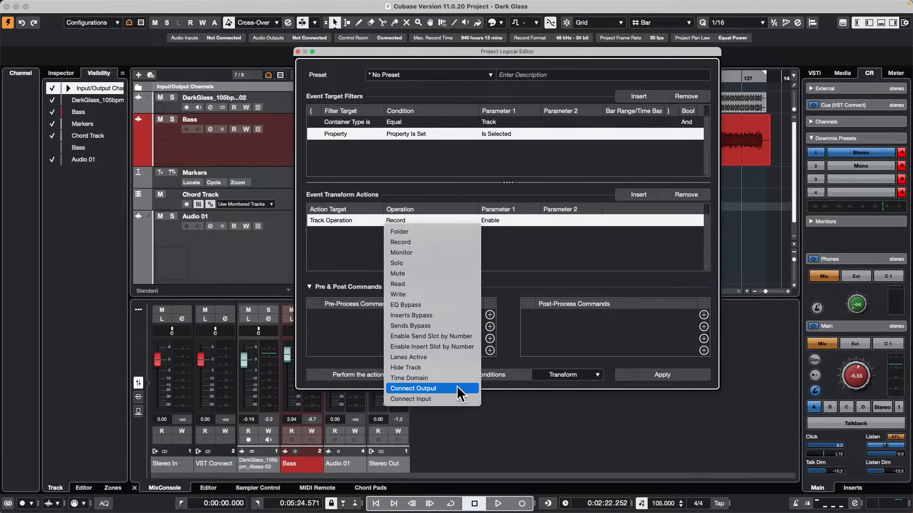
{"action": "left_click", "coordinate": [474, 216]}
{"action": "left_click", "coordinate": [498, 220]}
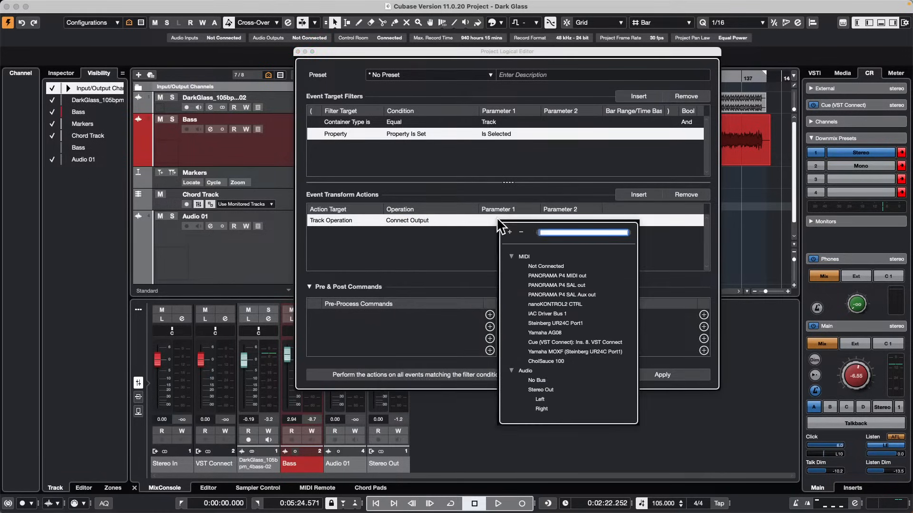
{"action": "left_click", "coordinate": [529, 266]}
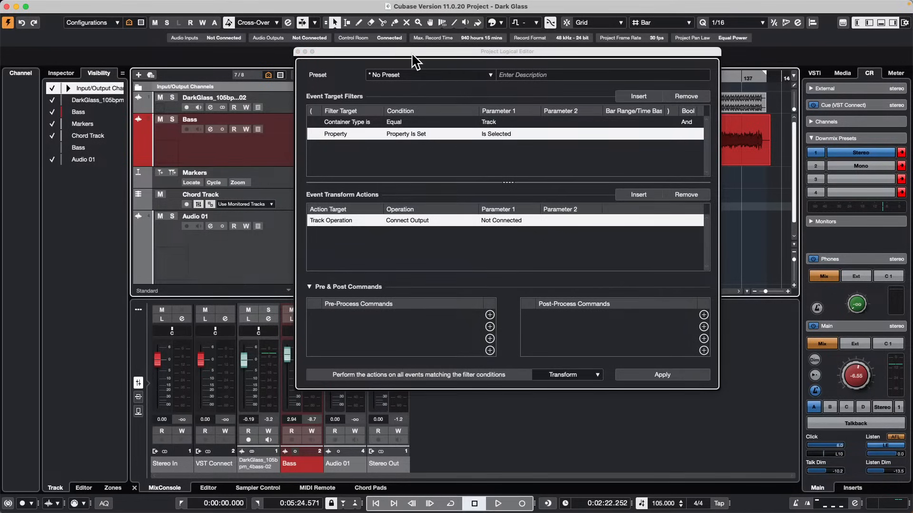
Start playback, expand the Input/Output Channels folder and apply the logical edit to the selected Stereo Out track.
{"action": "left_click_drag", "start_coordinate": [412, 55], "coordinate": [594, 81]}
{"action": "key", "text": "space"}
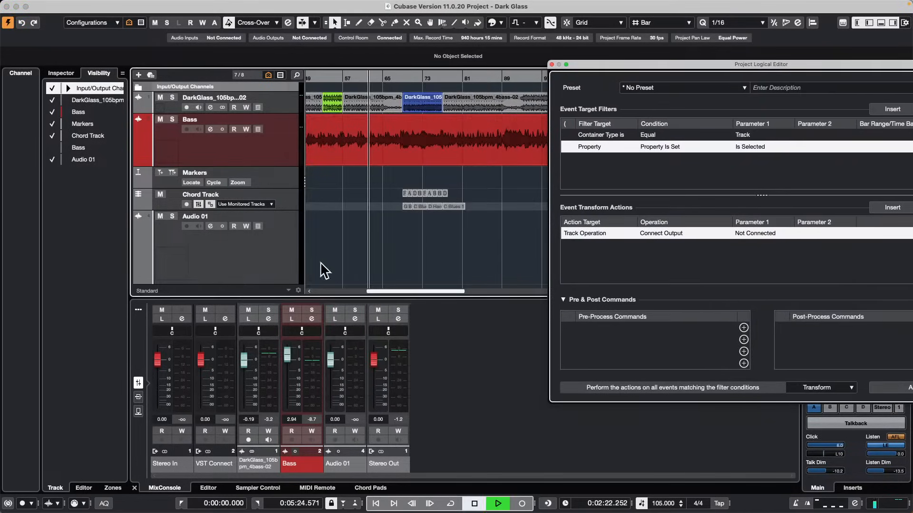
{"action": "left_click_drag", "start_coordinate": [655, 70], "coordinate": [559, 68]}
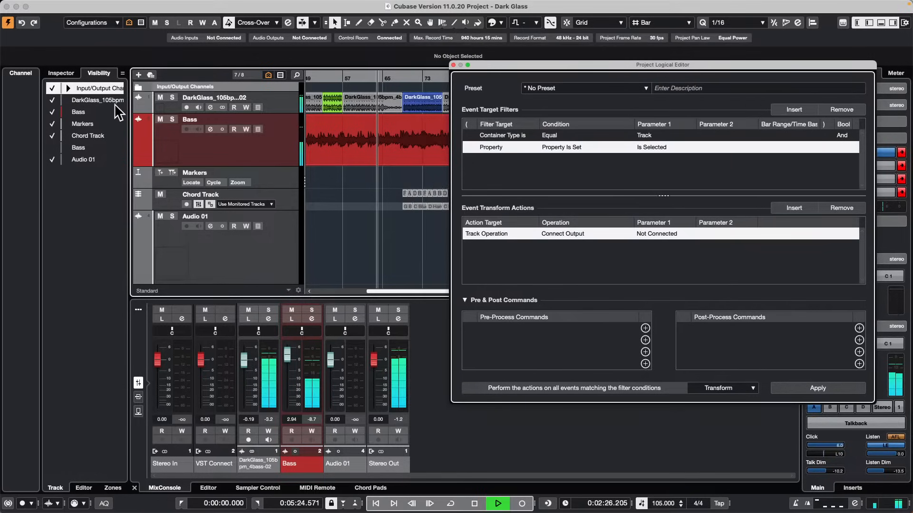
{"action": "left_click", "coordinate": [138, 87]}
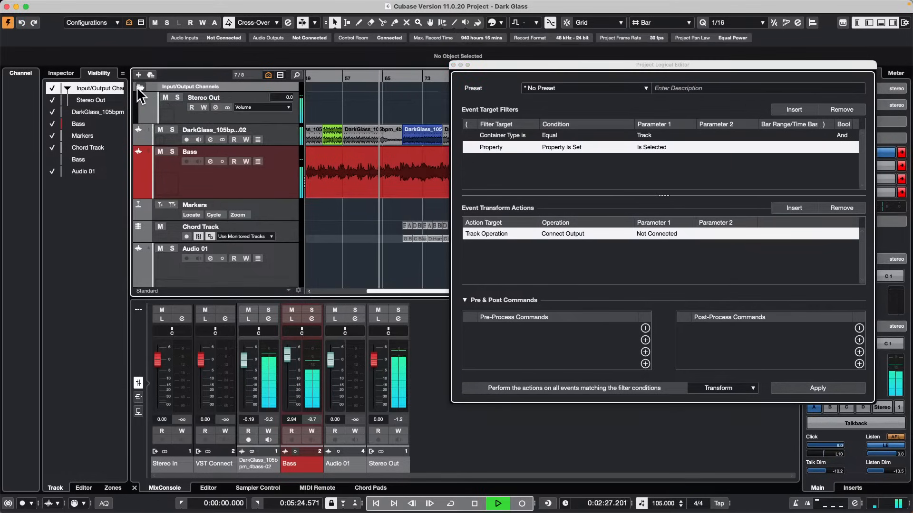
{"action": "left_click", "coordinate": [173, 109]}
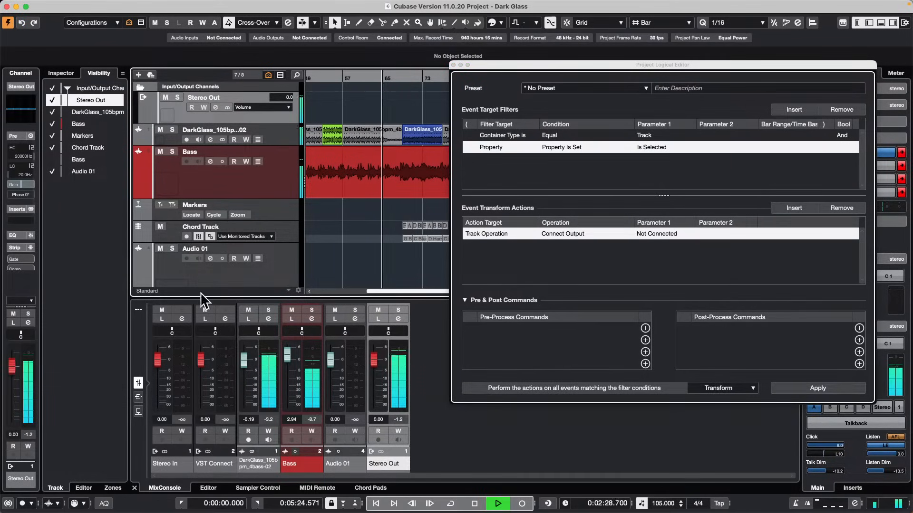
{"action": "left_click", "coordinate": [828, 386]}
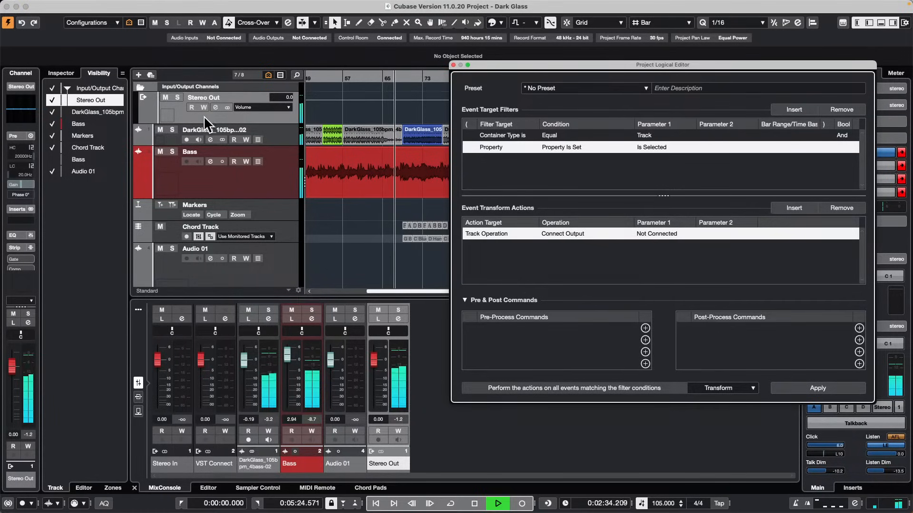
{"action": "left_click", "coordinate": [244, 115]}
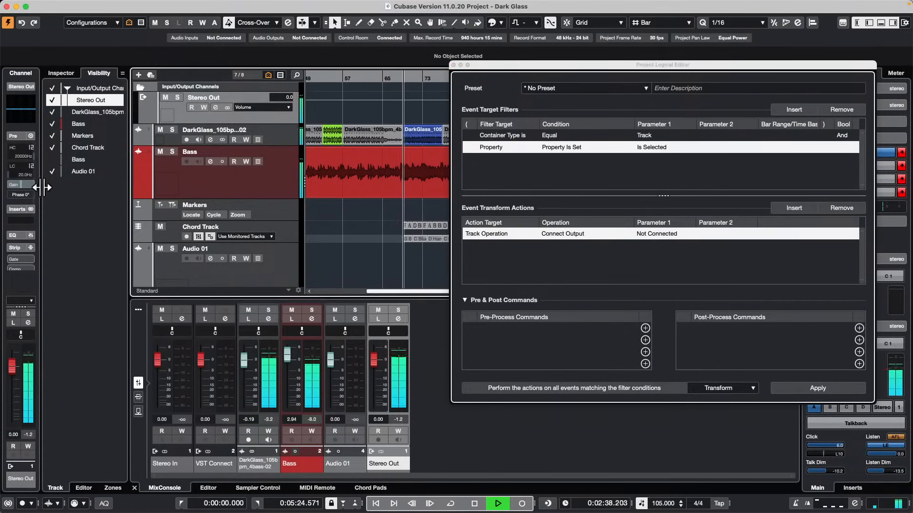
{"action": "left_click_drag", "start_coordinate": [41, 186], "coordinate": [114, 183]}
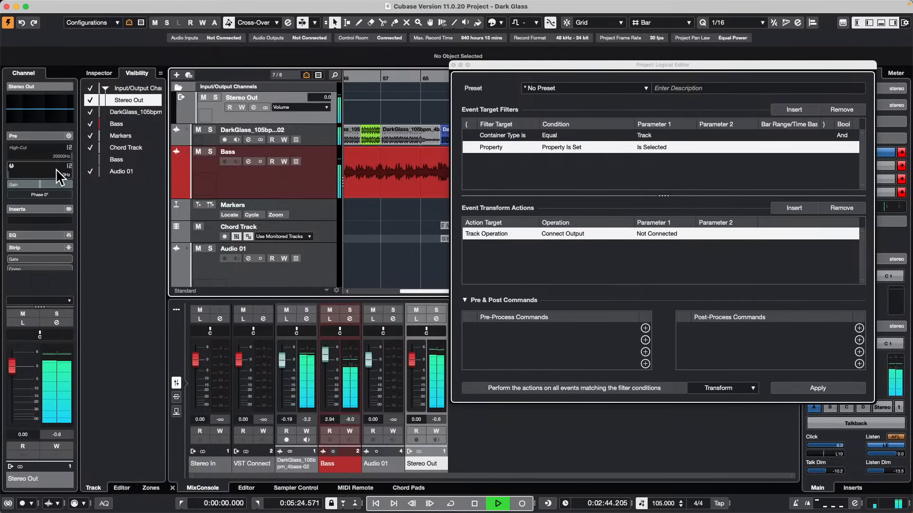
{"action": "left_click", "coordinate": [33, 135]}
{"action": "key", "text": "space"}
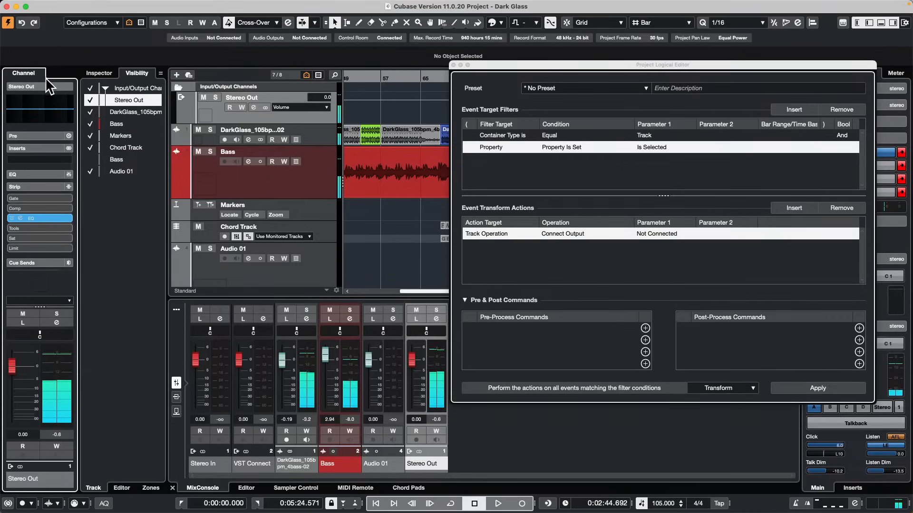
{"action": "left_click", "coordinate": [43, 184]}
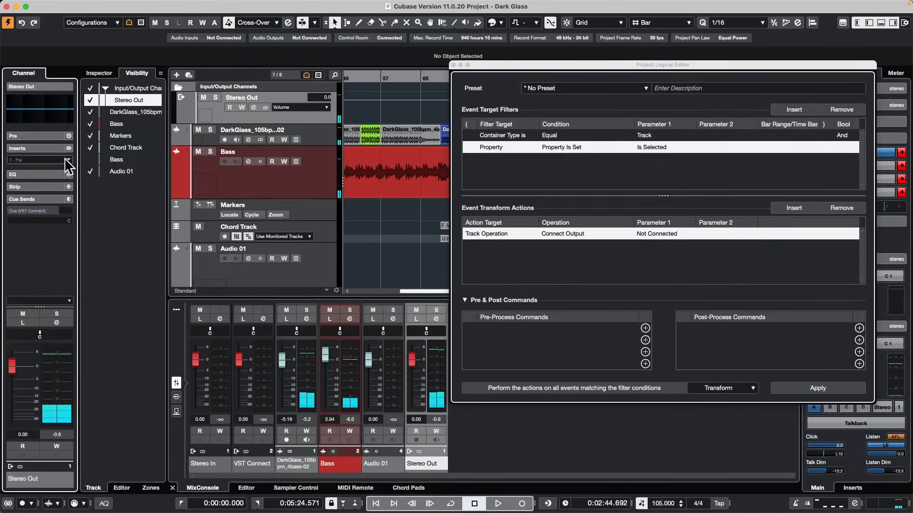
{"action": "left_click", "coordinate": [99, 72]}
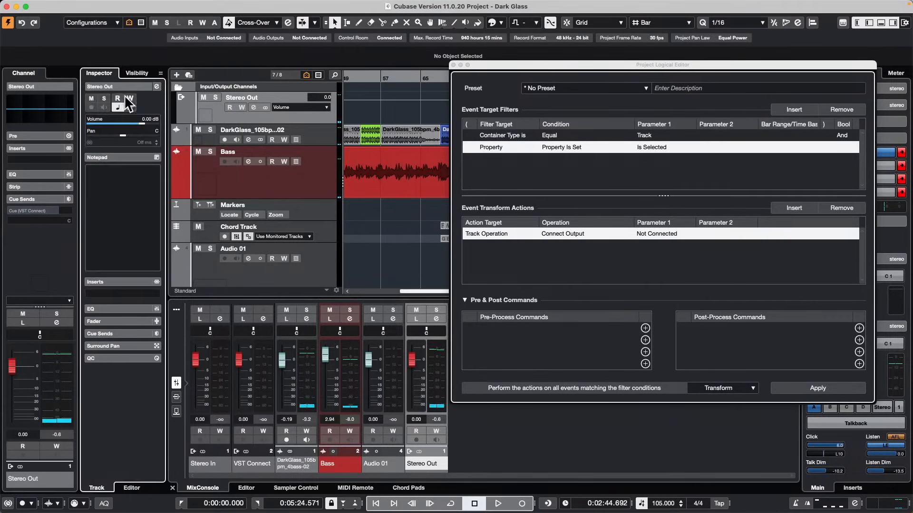
Open the Stereo Out channel settings and show its Channel Strip modules beside the Project Logical Editor.
{"action": "left_click", "coordinate": [156, 86]}
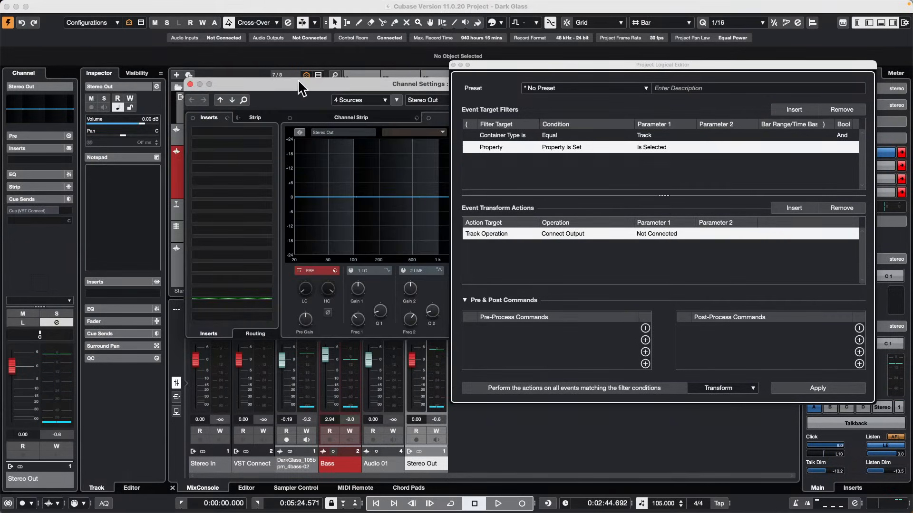
{"action": "left_click_drag", "start_coordinate": [301, 85], "coordinate": [52, 76]}
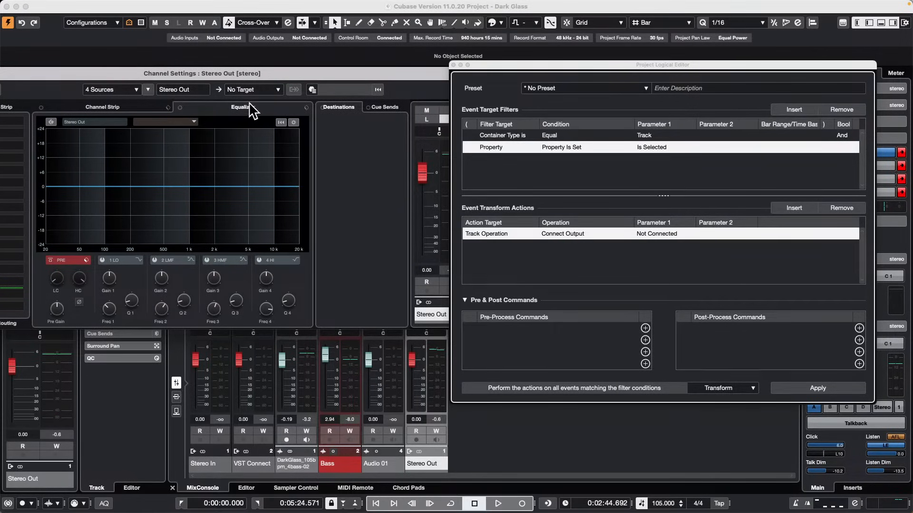
{"action": "left_click_drag", "start_coordinate": [71, 72], "coordinate": [251, 70]}
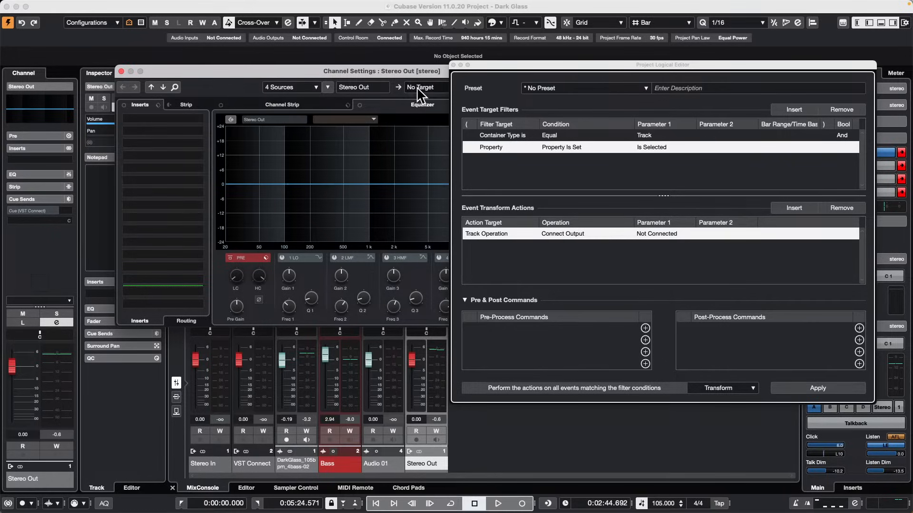
{"action": "left_click", "coordinate": [336, 99]}
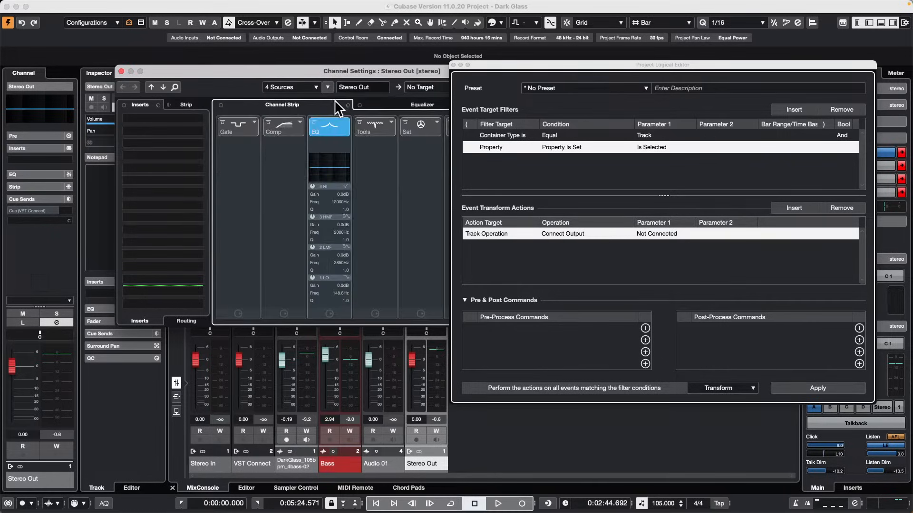
Set the Connect Output action's Parameter 1 to No Bus and apply it to Stereo Out during playback.
{"action": "left_click", "coordinate": [661, 232]}
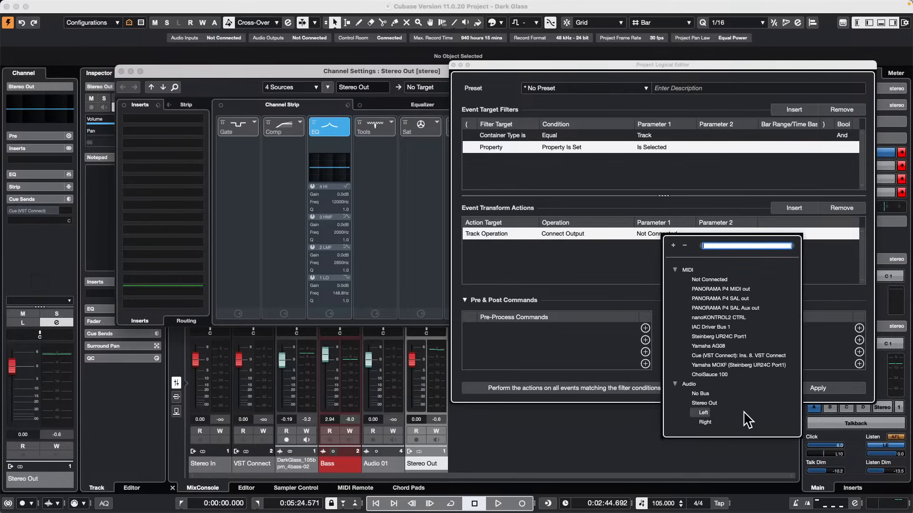
{"action": "left_click", "coordinate": [703, 394]}
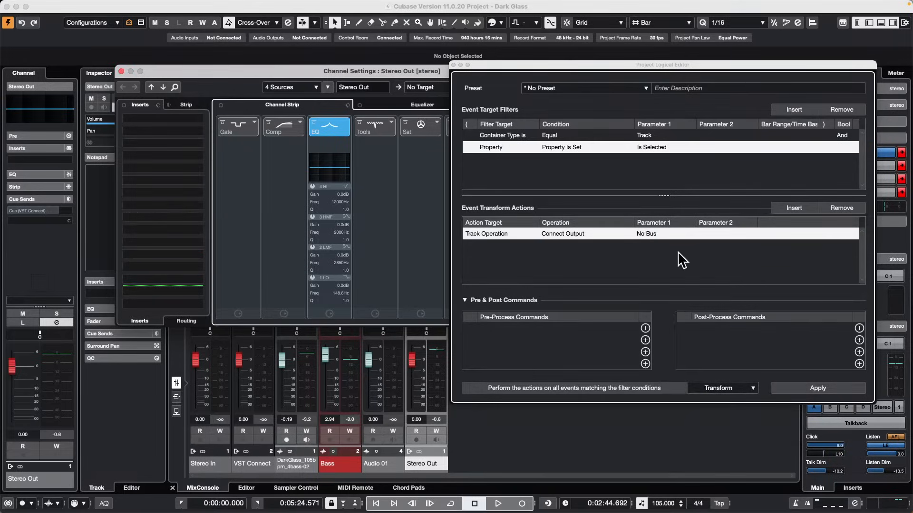
{"action": "left_click", "coordinate": [497, 504]}
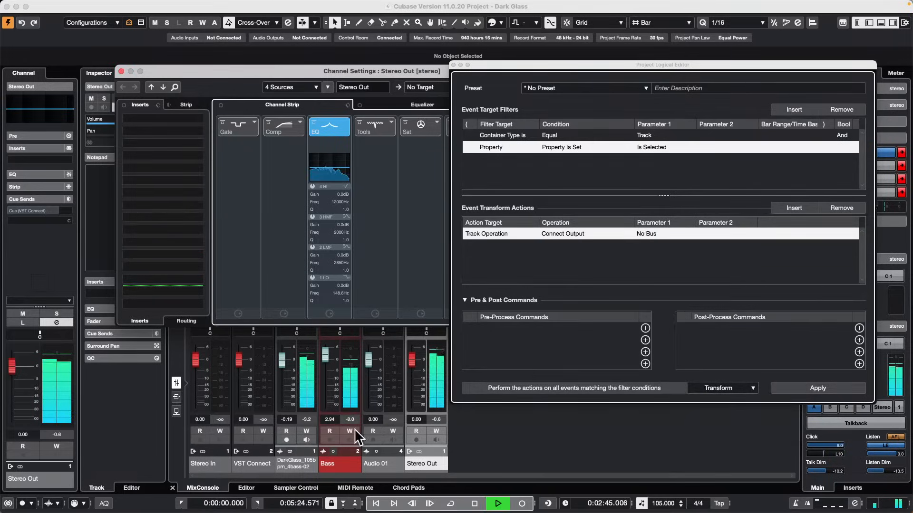
{"action": "left_click", "coordinate": [827, 385]}
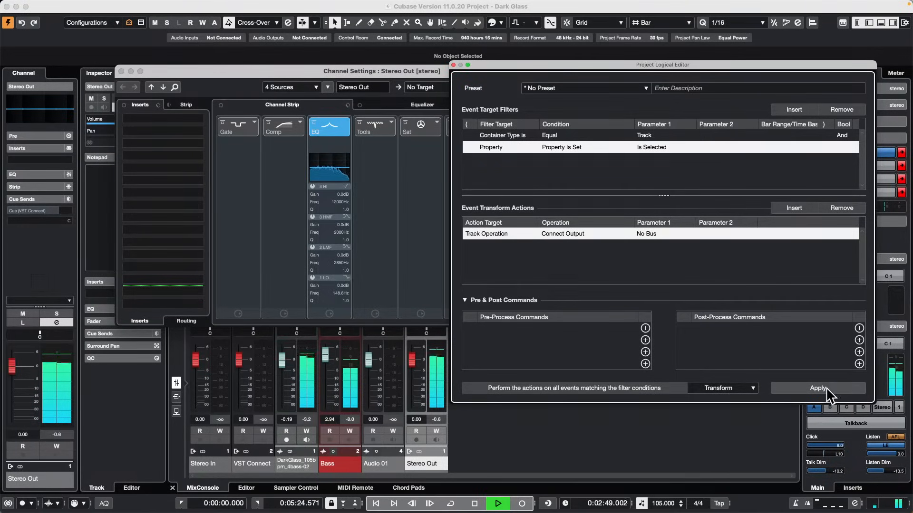
Stop playback and close the Stereo Out channel settings and Project Logical Editor windows.
{"action": "key", "text": "space"}
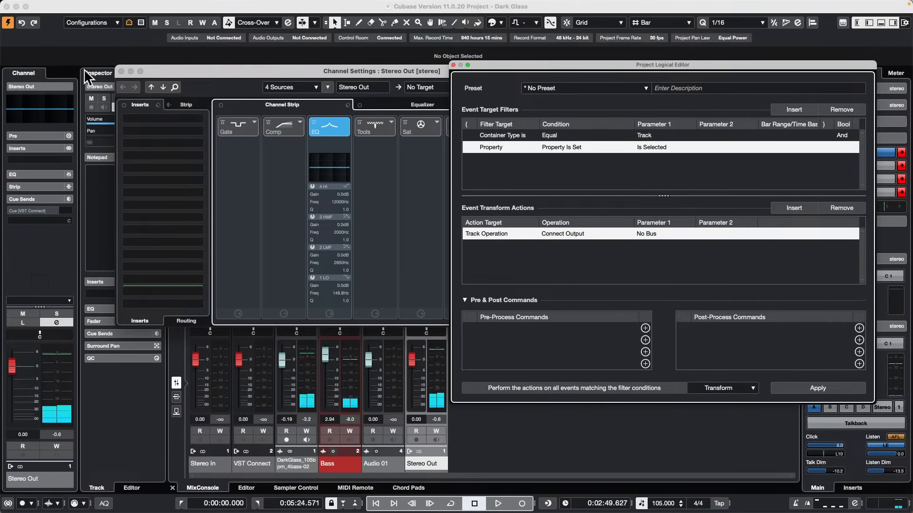
{"action": "left_click", "coordinate": [120, 70]}
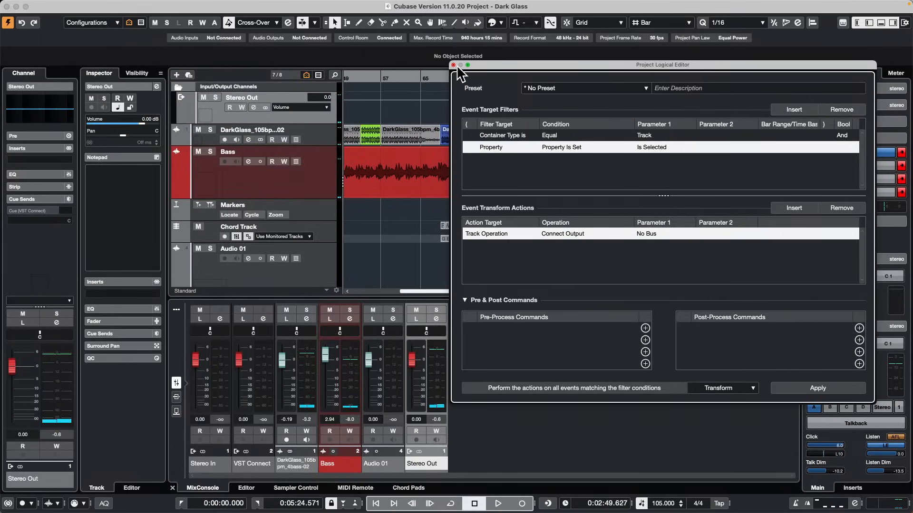
{"action": "left_click", "coordinate": [453, 65]}
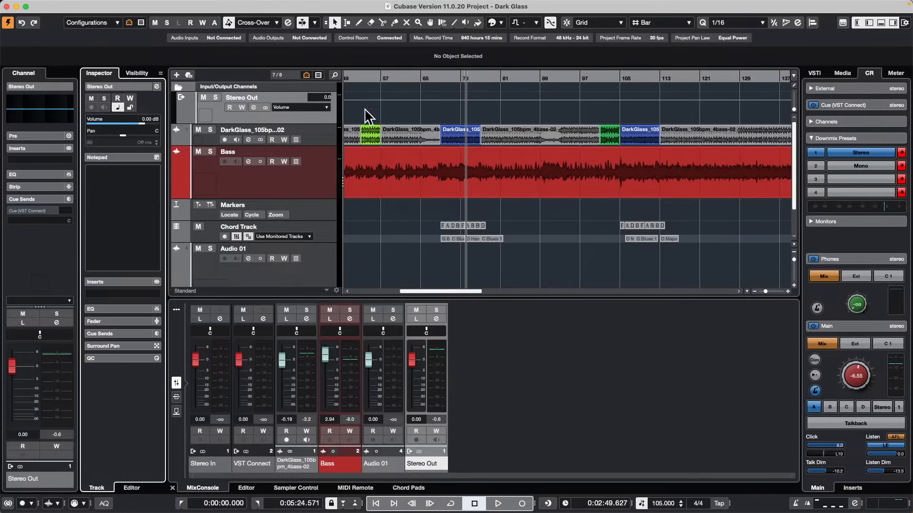
Play from about 2:17, switching off the Control Room's Phones channel and toggling its Main channel off and on before stopping.
{"action": "left_click", "coordinate": [396, 74]}
{"action": "left_click_drag", "start_coordinate": [396, 74], "coordinate": [395, 60]}
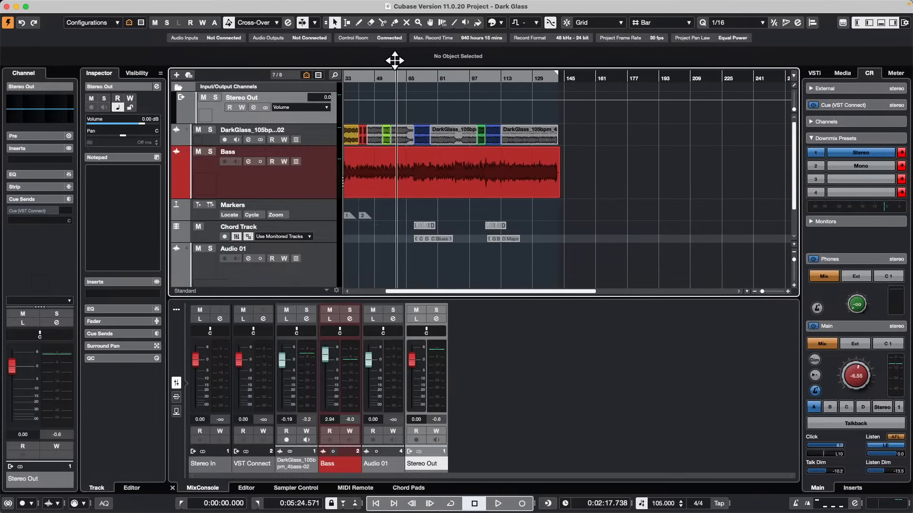
{"action": "key", "text": "space"}
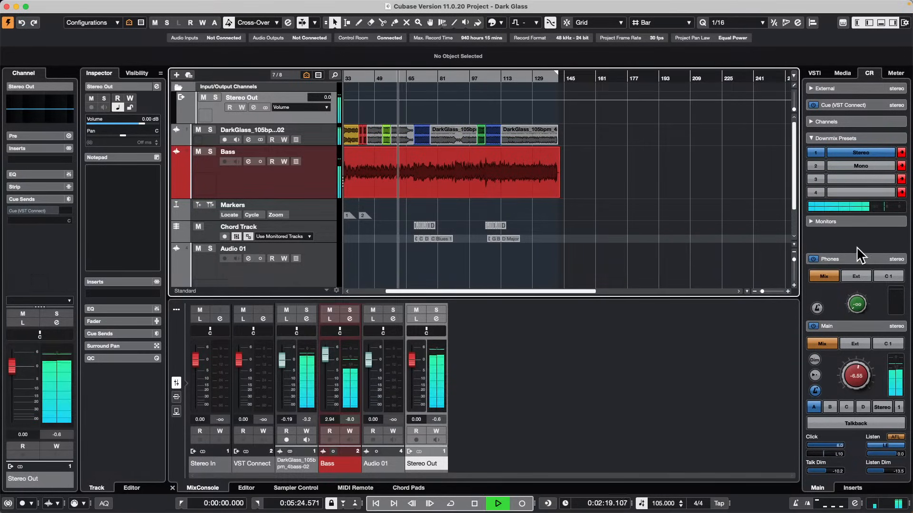
{"action": "left_click", "coordinate": [813, 260]}
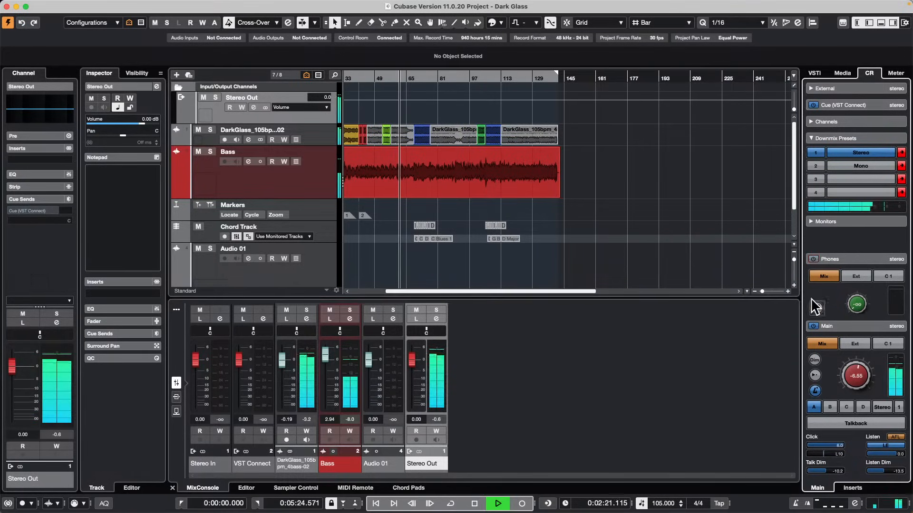
{"action": "left_click", "coordinate": [812, 324]}
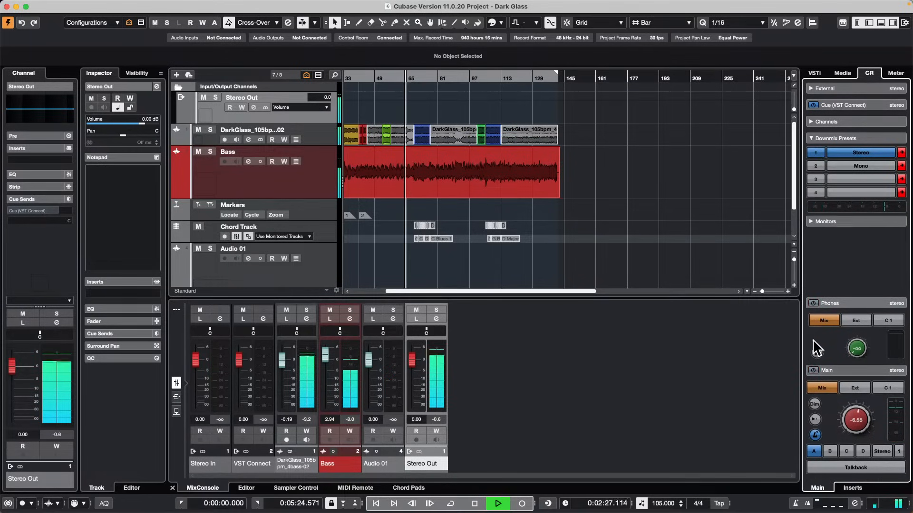
{"action": "left_click", "coordinate": [813, 371]}
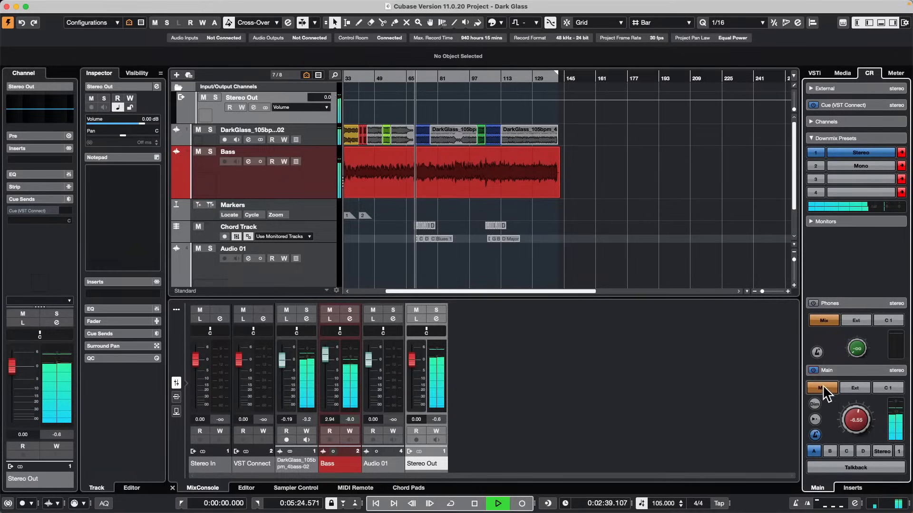
{"action": "scroll", "coordinate": [816, 373], "scroll_direction": "down", "scroll_amount": 3}
{"action": "key", "text": "space"}
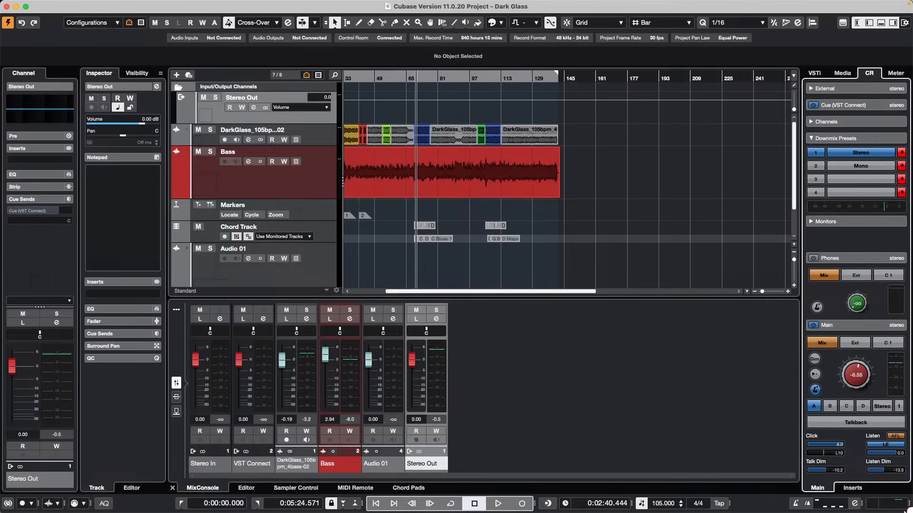
Show the Chord Pads, load the Amin pad into the Chord Editor and examine the Chord Pads display settings.
{"action": "left_click", "coordinate": [412, 488]}
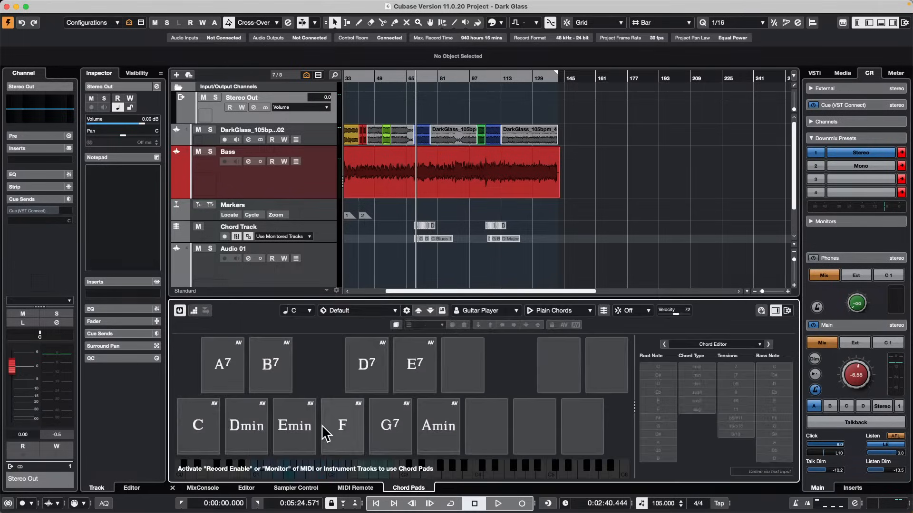
{"action": "left_click", "coordinate": [436, 439]}
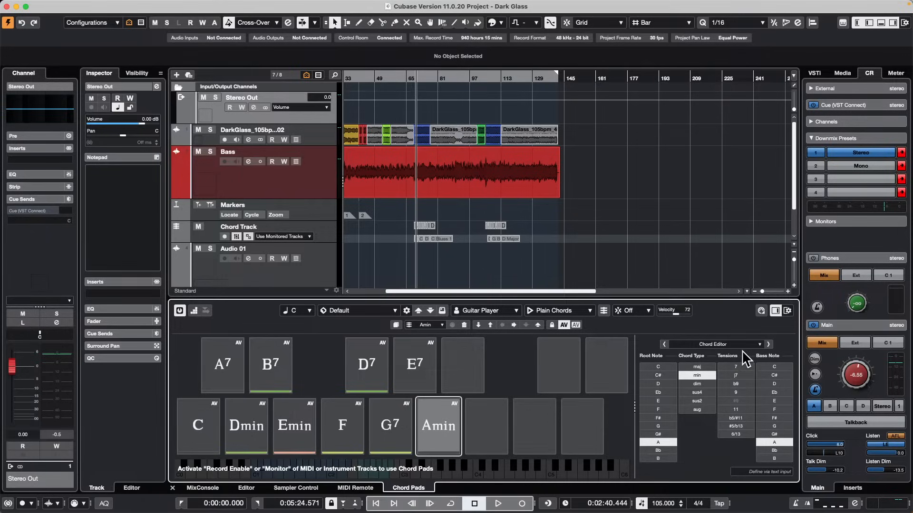
{"action": "left_click", "coordinate": [788, 312]}
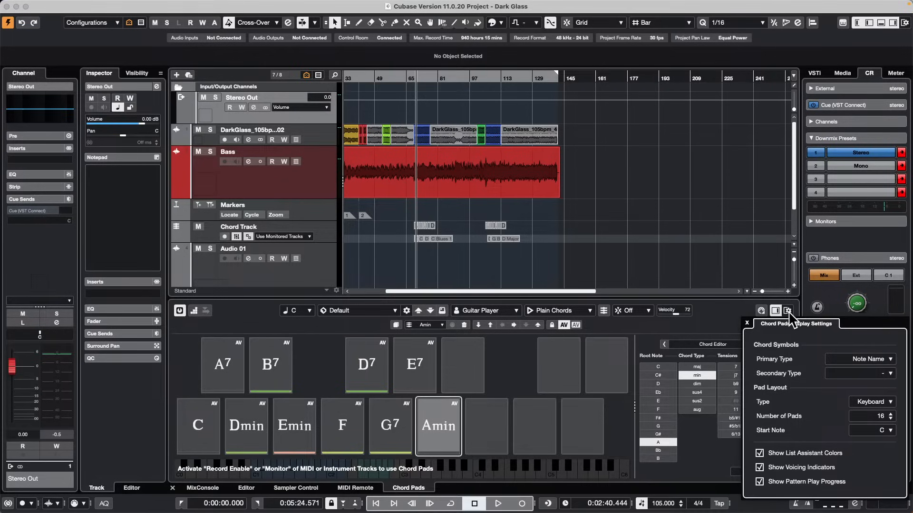
{"action": "left_click", "coordinate": [590, 327]}
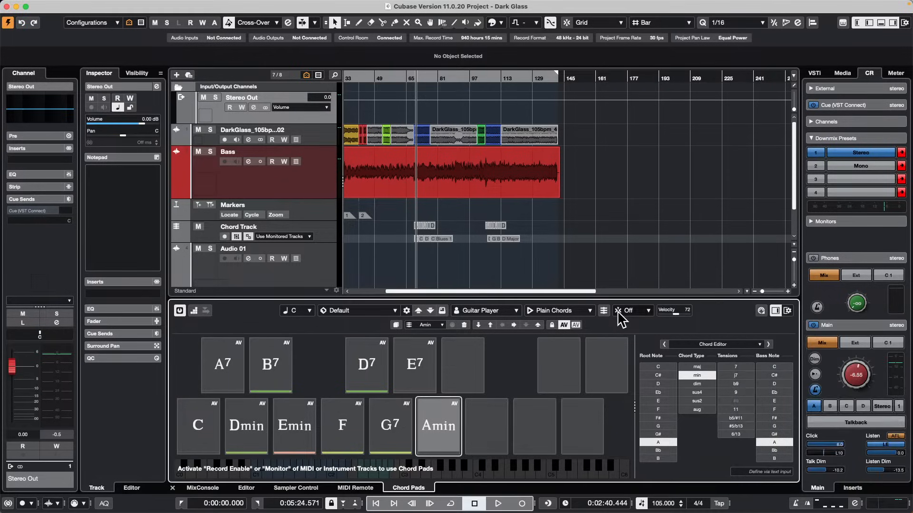
{"action": "left_click", "coordinate": [618, 312]}
{"action": "left_click", "coordinate": [604, 320]}
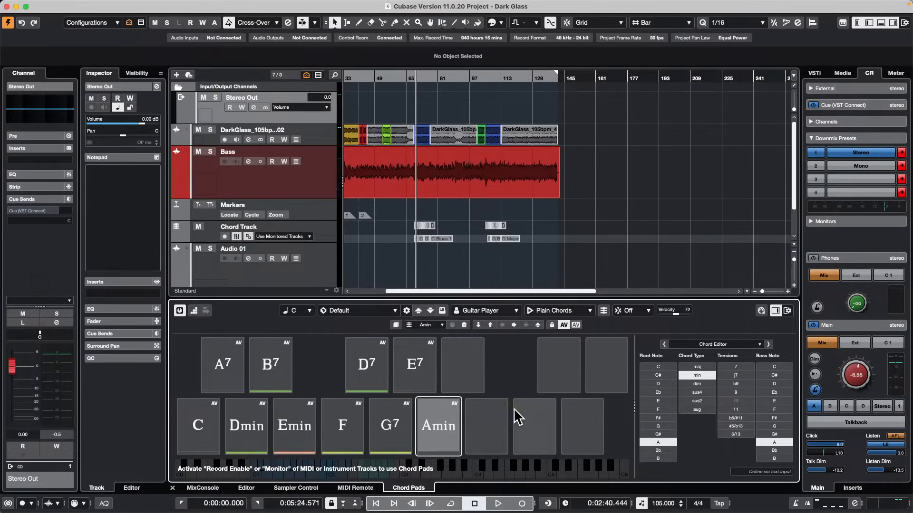
Assign a C#sus2 chord with bass note B to the empty pad beside E7, and select the Dmin pad.
{"action": "left_click", "coordinate": [463, 374]}
{"action": "left_click", "coordinate": [461, 367]}
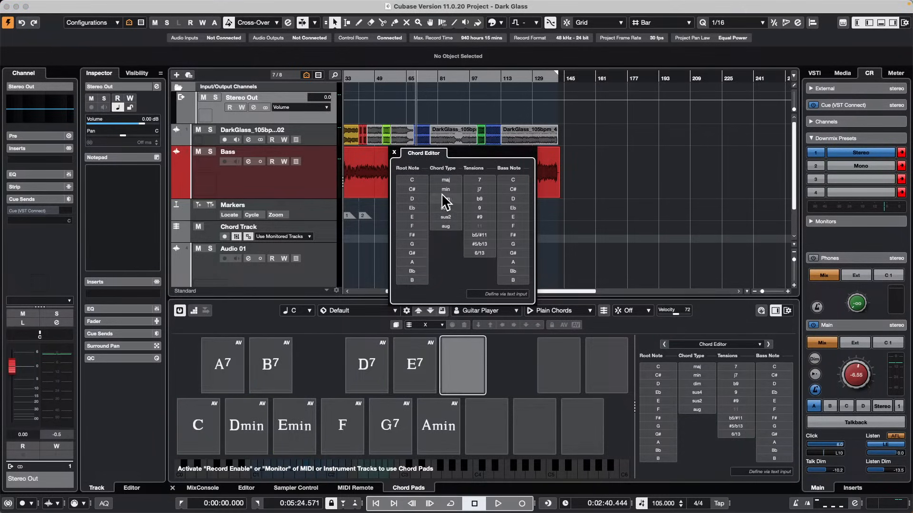
{"action": "left_click", "coordinate": [419, 189]}
{"action": "left_click", "coordinate": [445, 217]}
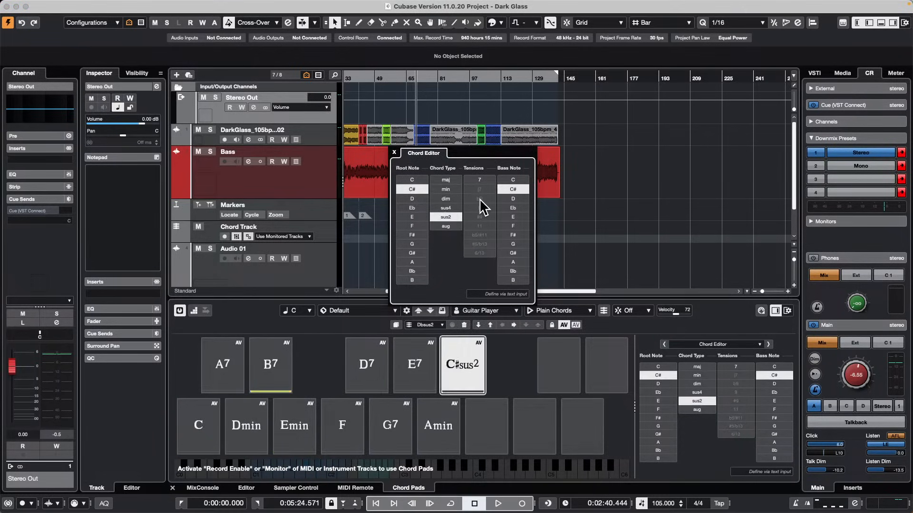
{"action": "left_click", "coordinate": [486, 181]}
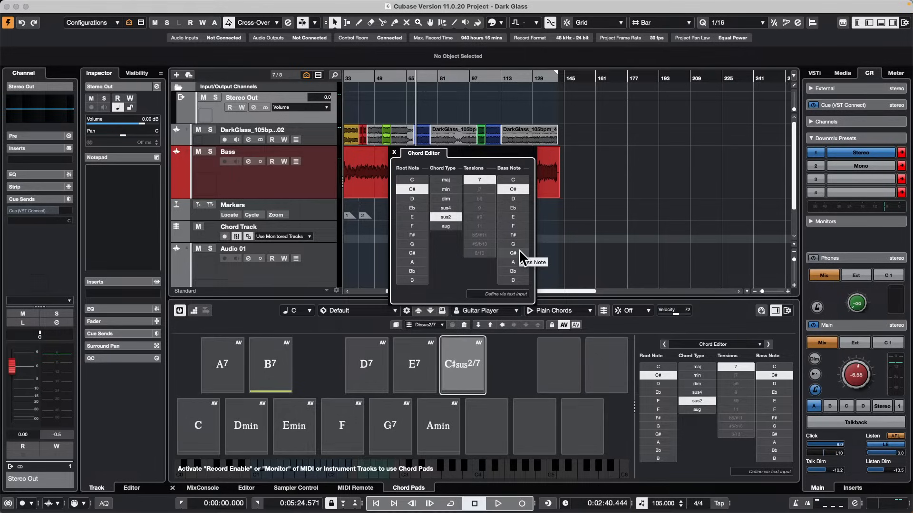
{"action": "left_click", "coordinate": [515, 280]}
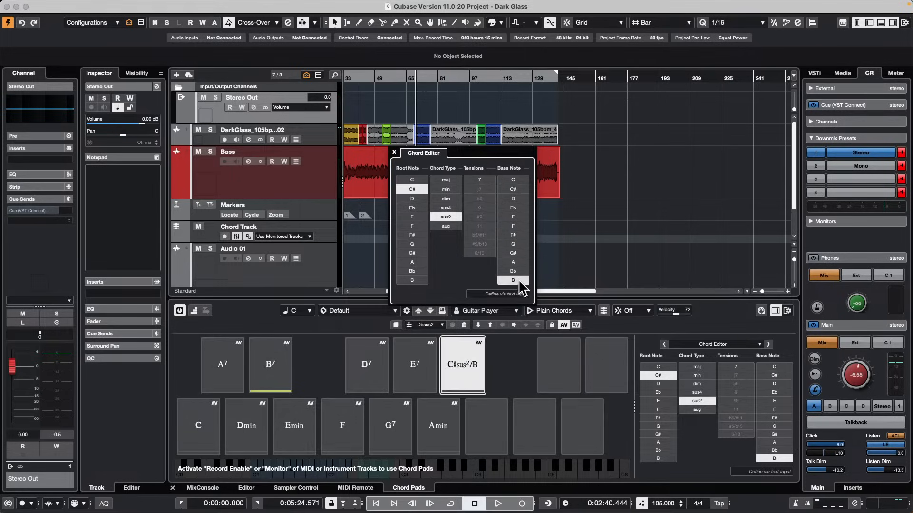
{"action": "left_click", "coordinate": [511, 378]}
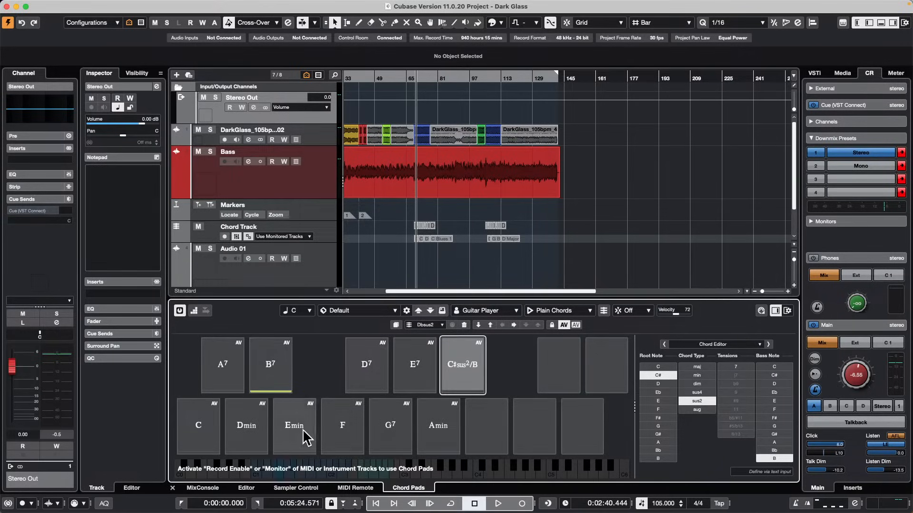
{"action": "left_click", "coordinate": [259, 451]}
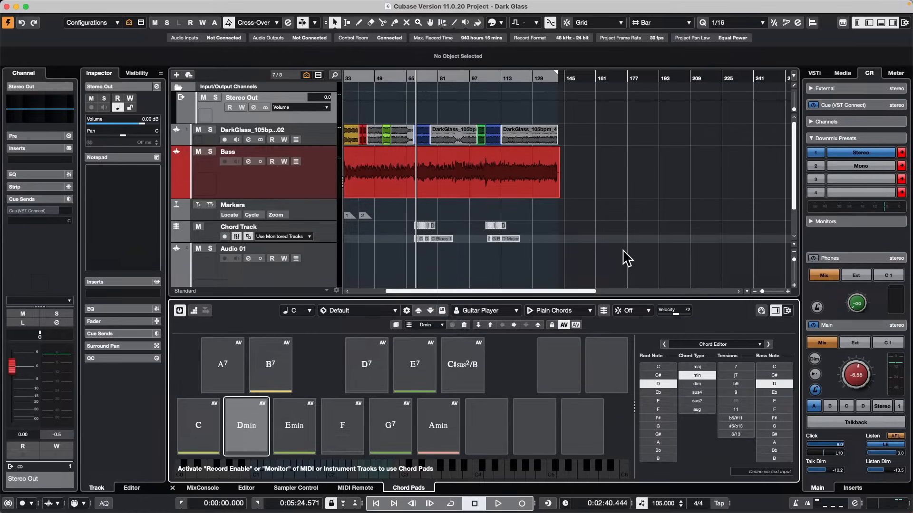
Open the recent project jump off.cpr.
{"action": "mouse_move", "coordinate": [27, 4]}
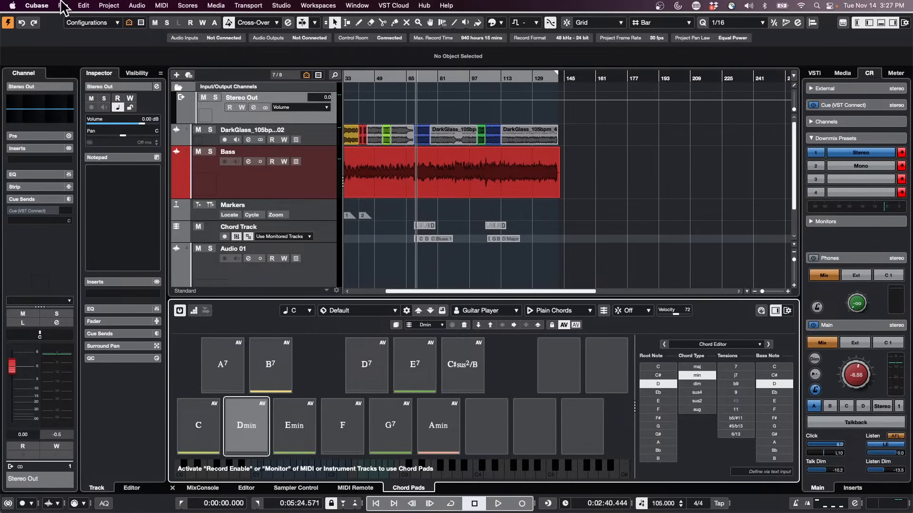
{"action": "left_click", "coordinate": [63, 5]}
{"action": "mouse_move", "coordinate": [87, 224]}
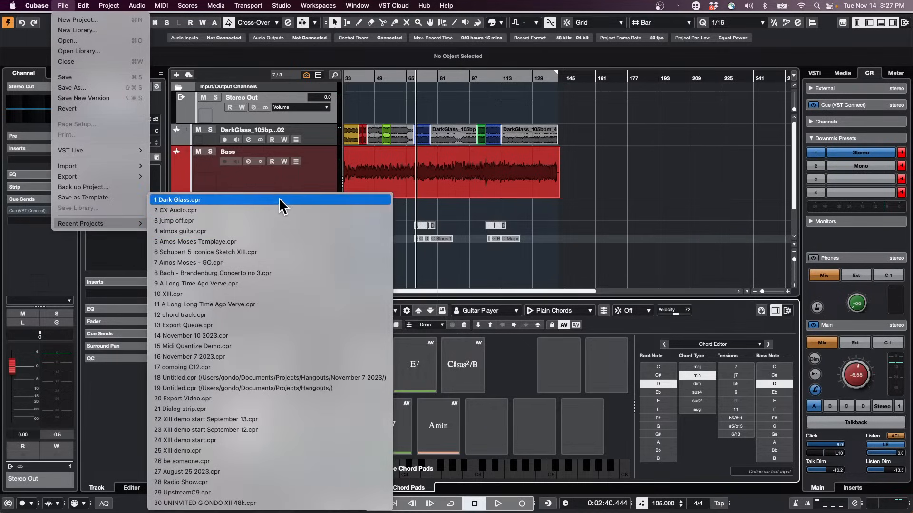
{"action": "left_click", "coordinate": [279, 221]}
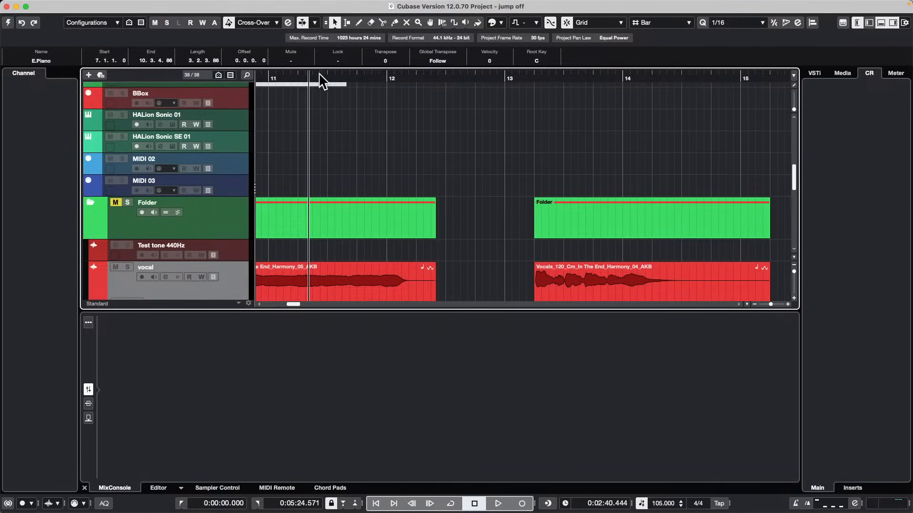
Shorten the Futurechill audio event to about half its length and activate the jump off project.
{"action": "left_click_drag", "start_coordinate": [332, 84], "coordinate": [327, 51]}
{"action": "left_click_drag", "start_coordinate": [238, 279], "coordinate": [212, 291]}
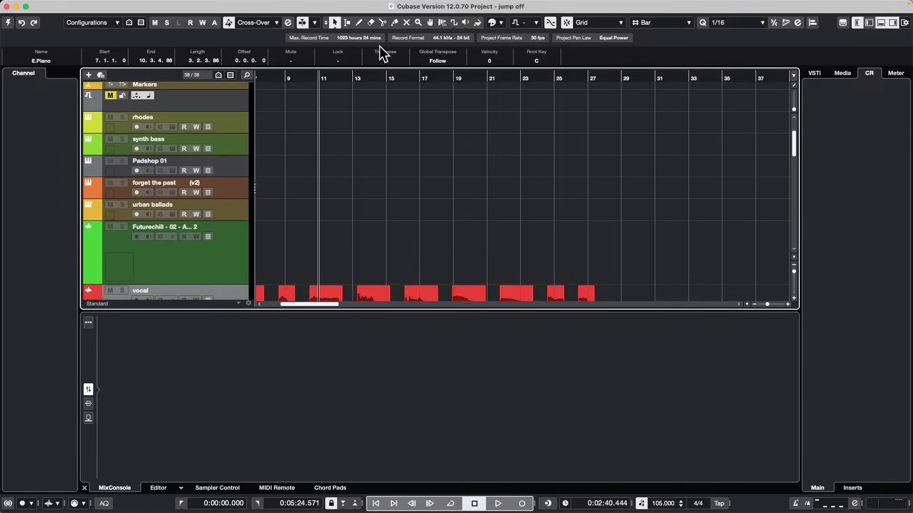
{"action": "scroll", "coordinate": [303, 85], "scroll_direction": "down", "scroll_amount": 1}
{"action": "left_click_drag", "start_coordinate": [283, 53], "coordinate": [212, 86]}
{"action": "scroll", "coordinate": [333, 202], "scroll_direction": "down", "scroll_amount": 4}
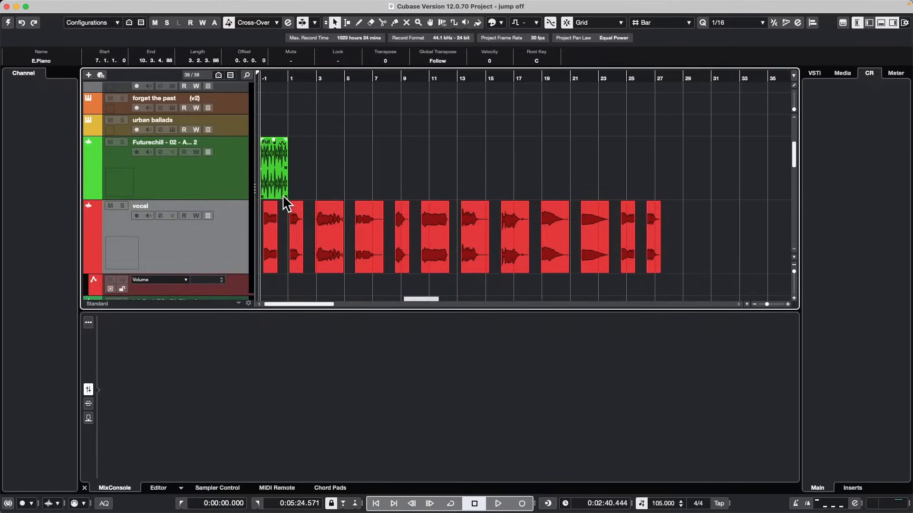
{"action": "left_click_drag", "start_coordinate": [287, 193], "coordinate": [274, 196]}
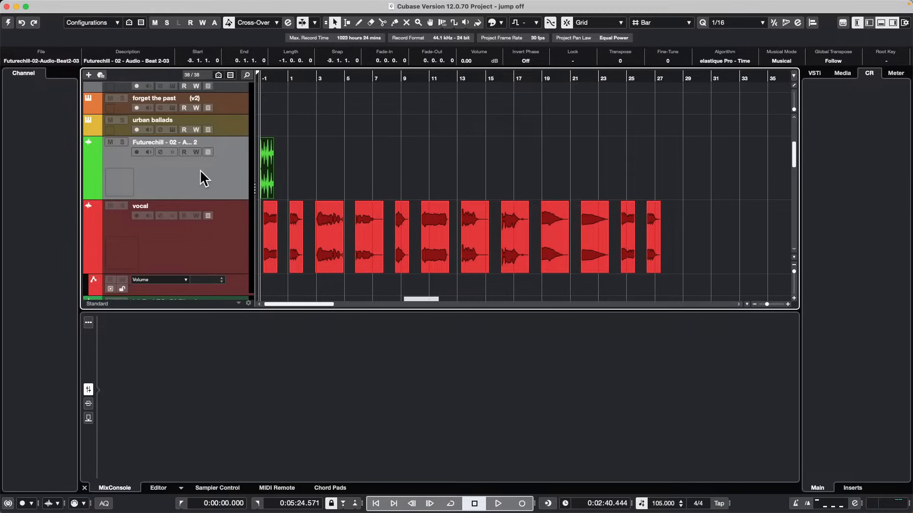
{"action": "scroll", "coordinate": [201, 169], "scroll_direction": "up", "scroll_amount": 5}
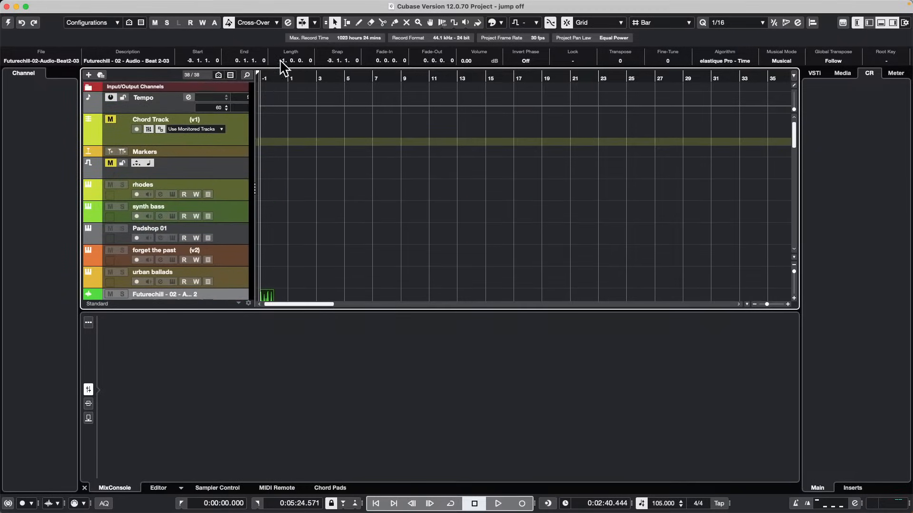
{"action": "left_click", "coordinate": [8, 23]}
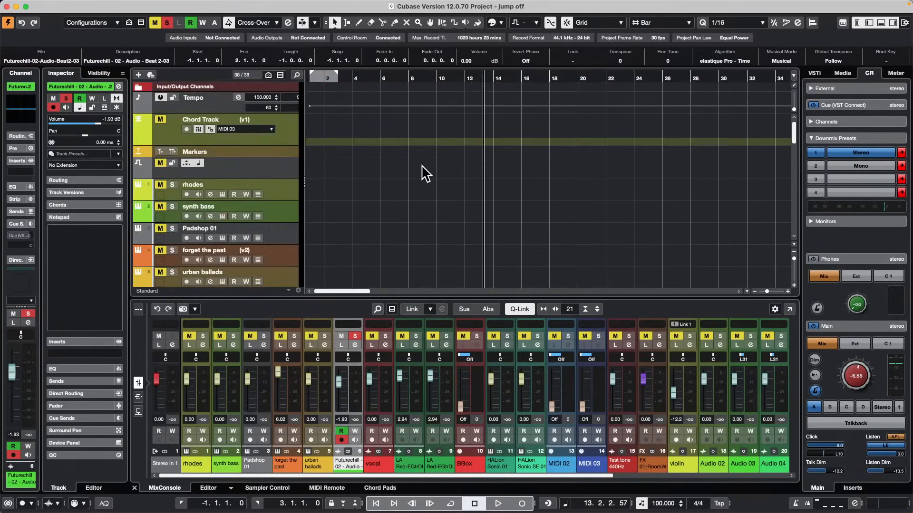
Move the HALion Sonic 01 track up the track list to directly above the vocal track.
{"action": "scroll", "coordinate": [421, 167], "scroll_direction": "down", "scroll_amount": 4}
{"action": "scroll", "coordinate": [420, 167], "scroll_direction": "up", "scroll_amount": 3}
{"action": "scroll", "coordinate": [421, 167], "scroll_direction": "down", "scroll_amount": 1}
{"action": "scroll", "coordinate": [420, 168], "scroll_direction": "down", "scroll_amount": 6}
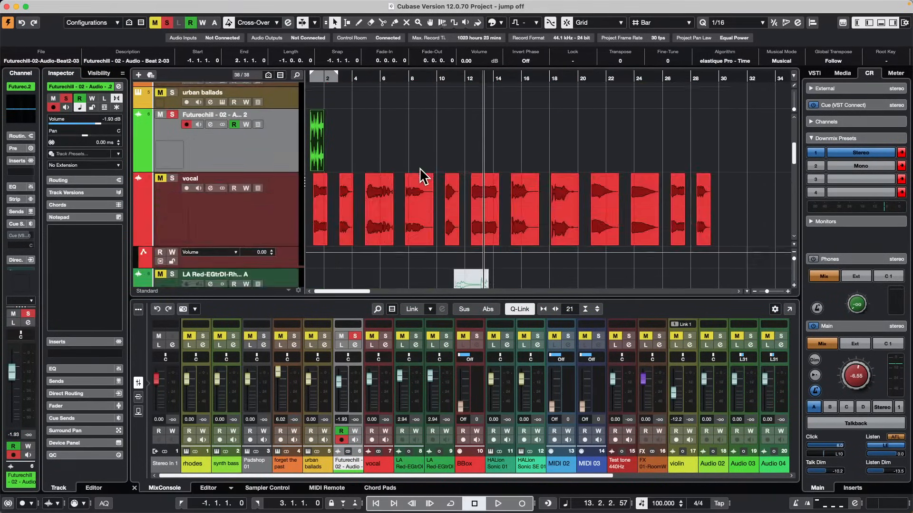
{"action": "scroll", "coordinate": [420, 169], "scroll_direction": "up", "scroll_amount": 3}
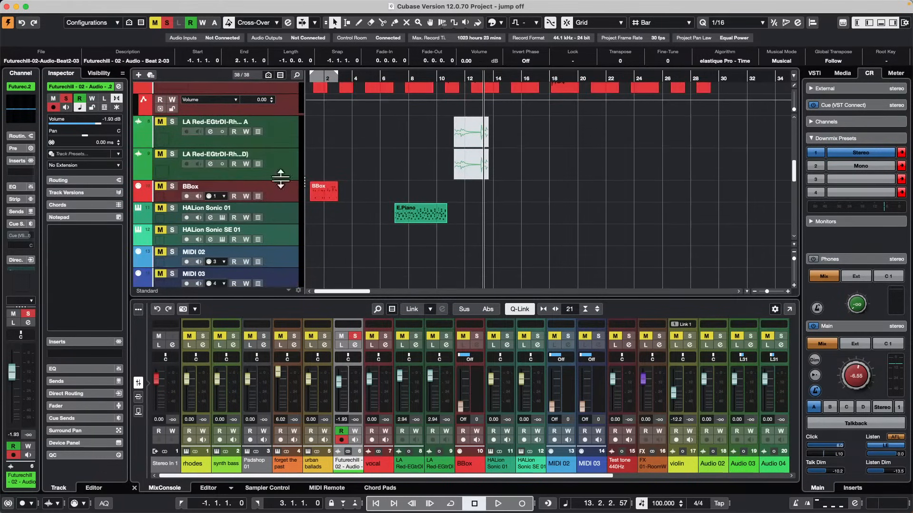
{"action": "left_click", "coordinate": [296, 216]}
{"action": "scroll", "coordinate": [283, 109], "scroll_direction": "up", "scroll_amount": 3}
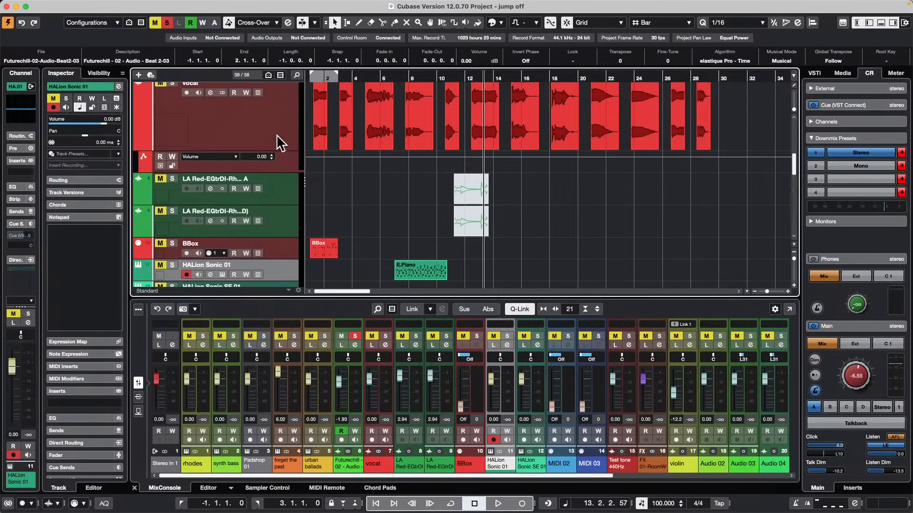
{"action": "scroll", "coordinate": [278, 152], "scroll_direction": "up", "scroll_amount": 1}
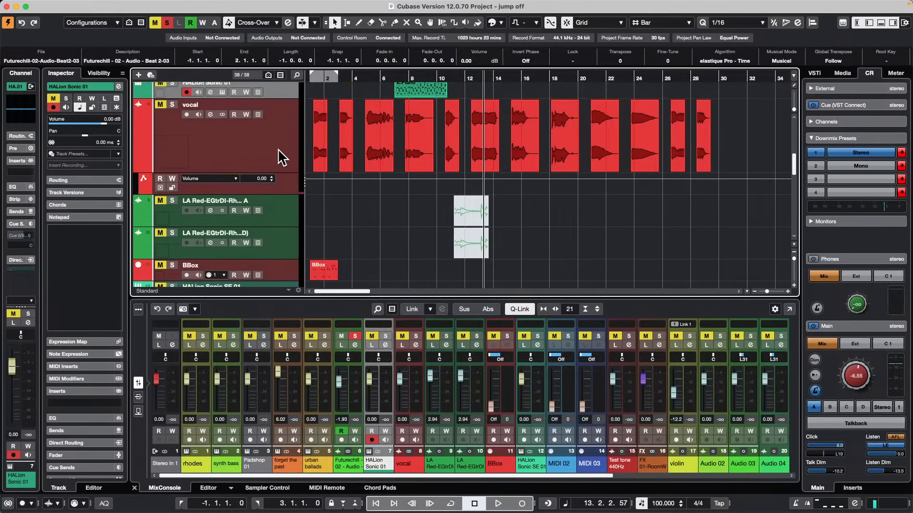
Move the playhead to the start of the E.Piano event, around bar 7.
{"action": "scroll", "coordinate": [378, 209], "scroll_direction": "down", "scroll_amount": 5}
{"action": "scroll", "coordinate": [376, 202], "scroll_direction": "down", "scroll_amount": 7}
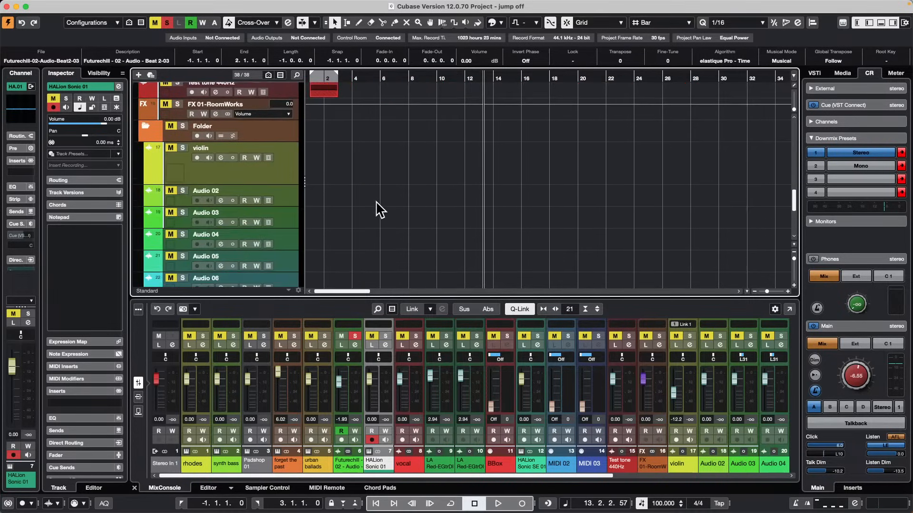
{"action": "scroll", "coordinate": [377, 202], "scroll_direction": "up", "scroll_amount": 15}
{"action": "scroll", "coordinate": [377, 209], "scroll_direction": "down", "scroll_amount": 5}
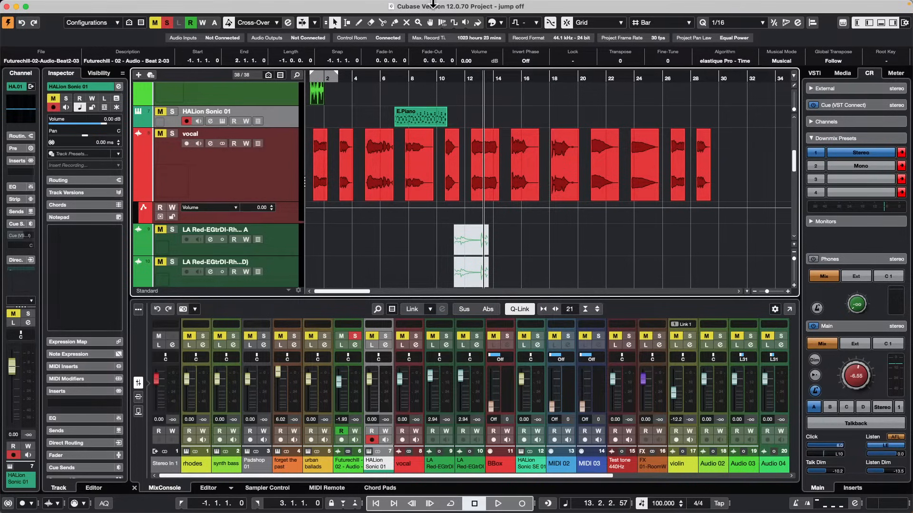
{"action": "left_click", "coordinate": [396, 75]}
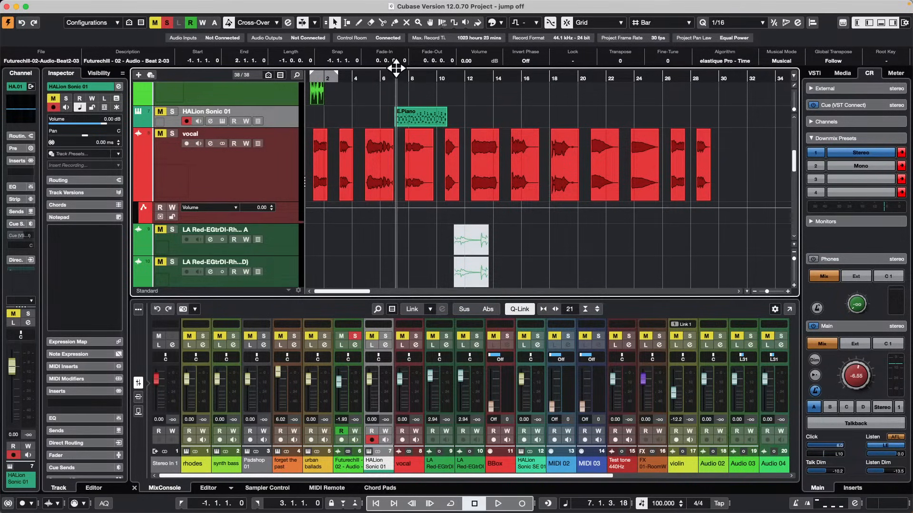
Find the Tempo track by searching the track list for "tempo".
{"action": "scroll", "coordinate": [286, 99], "scroll_direction": "up", "scroll_amount": 8}
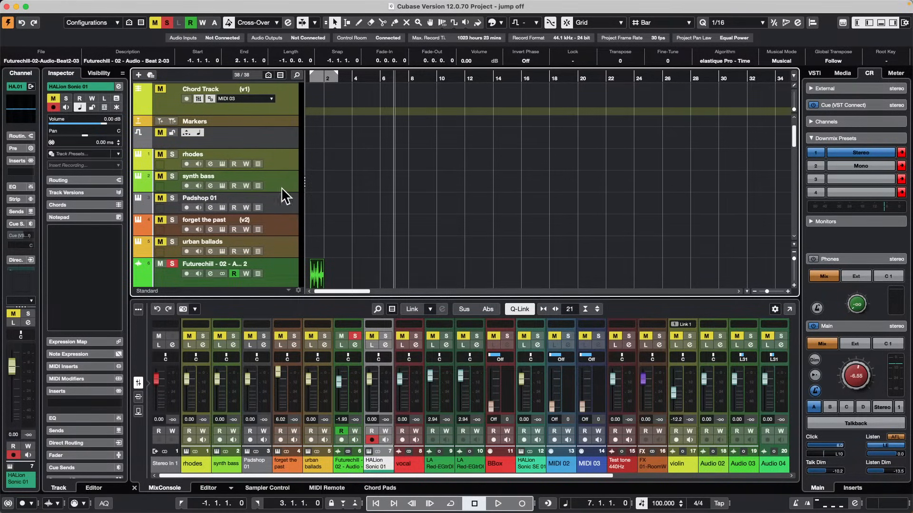
{"action": "left_click", "coordinate": [297, 76]}
{"action": "type", "text": "te"}
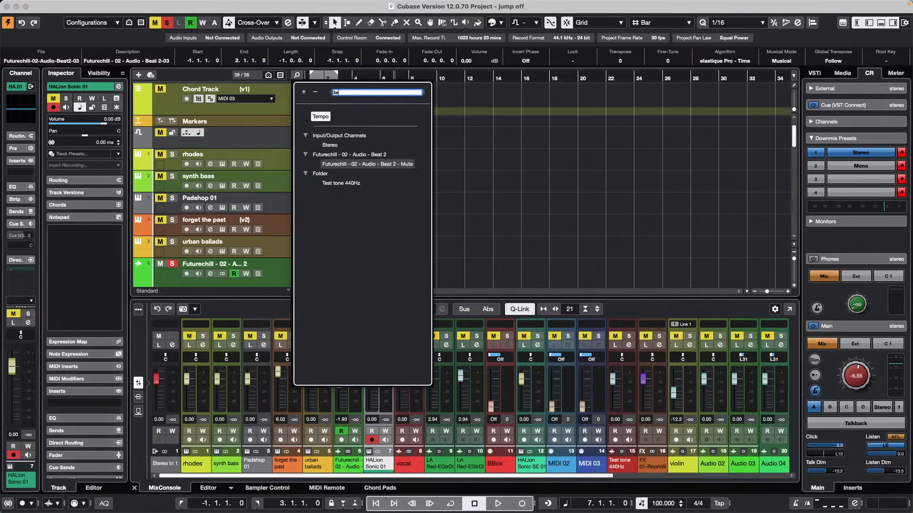
{"action": "type", "text": "mpo"}
{"action": "key", "text": "Return"}
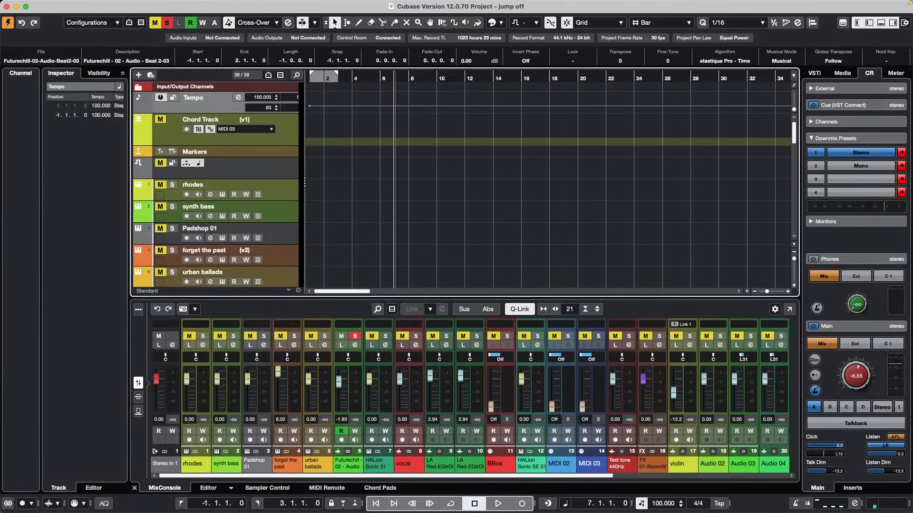
Move the transpose track down the track list to between the HALion Sonic 01 and vocal tracks.
{"action": "left_click", "coordinate": [281, 164]}
{"action": "scroll", "coordinate": [286, 259], "scroll_direction": "down", "scroll_amount": 3}
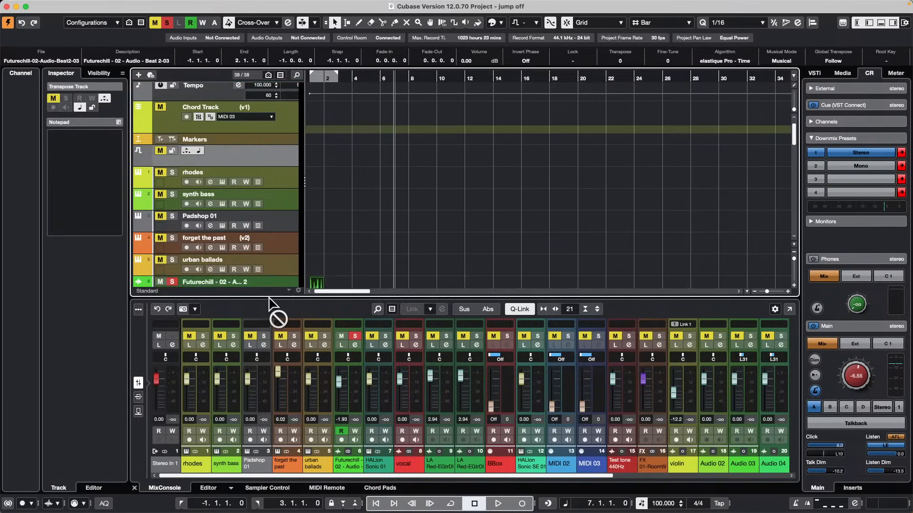
{"action": "scroll", "coordinate": [278, 275], "scroll_direction": "down", "scroll_amount": 5}
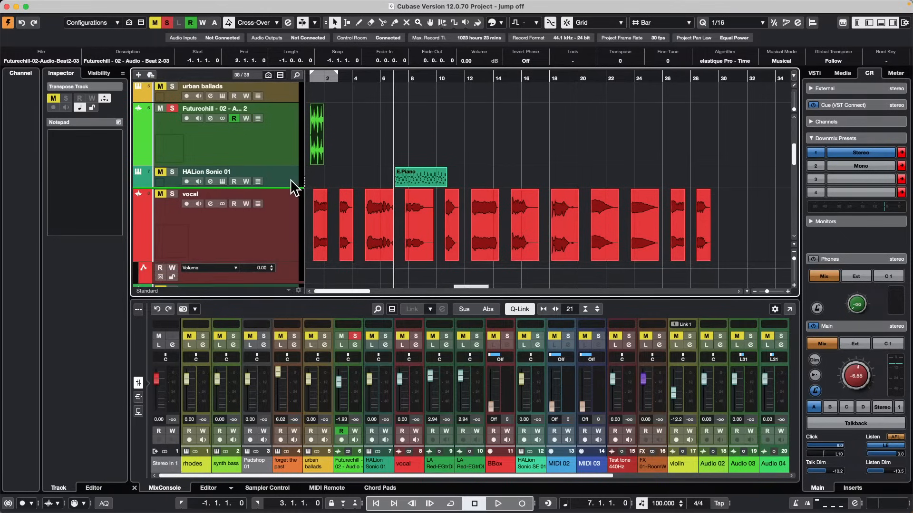
{"action": "scroll", "coordinate": [209, 121], "scroll_direction": "up", "scroll_amount": 10}
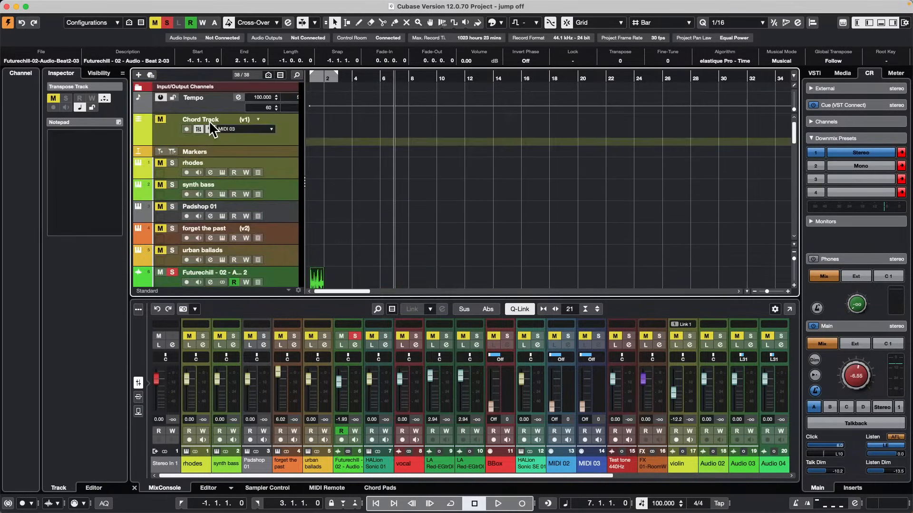
{"action": "scroll", "coordinate": [209, 124], "scroll_direction": "down", "scroll_amount": 10}
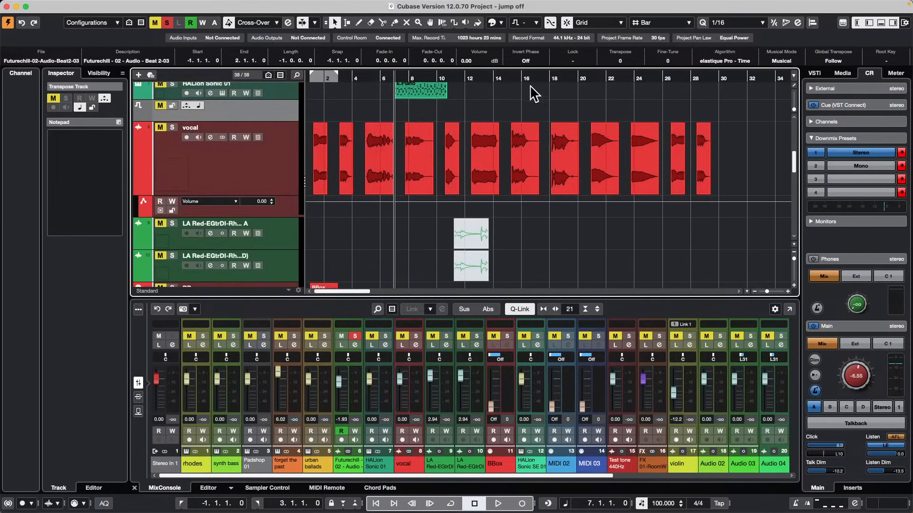
Draw a transpose event on the transpose track starting at bar 8.
{"action": "right_click", "coordinate": [386, 109]}
{"action": "left_click", "coordinate": [408, 110]}
{"action": "left_click", "coordinate": [433, 109]}
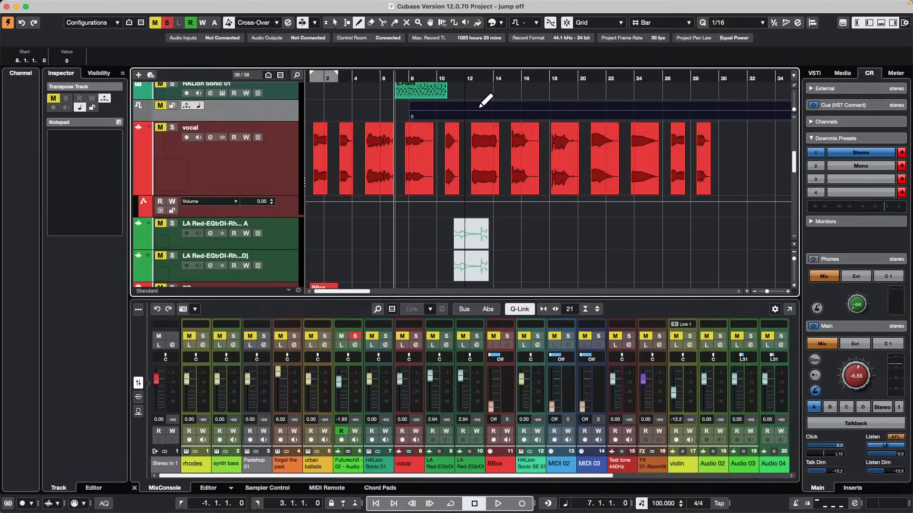
{"action": "right_click", "coordinate": [240, 114]}
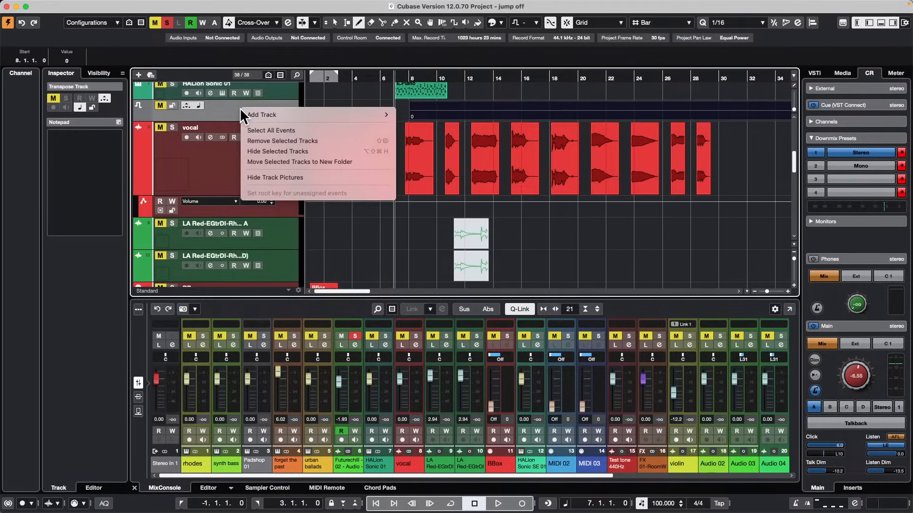
{"action": "left_click", "coordinate": [190, 164]}
Move the Tempo track to directly above the vocal track and the transpose track to directly above HALion Sonic 01.
{"action": "scroll", "coordinate": [196, 162], "scroll_direction": "up", "scroll_amount": 6}
{"action": "scroll", "coordinate": [196, 161], "scroll_direction": "up", "scroll_amount": 2}
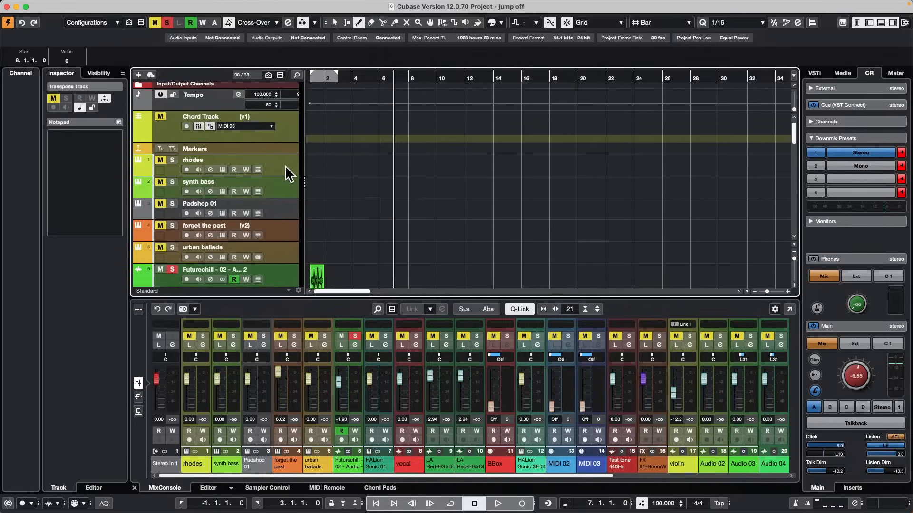
{"action": "scroll", "coordinate": [285, 164], "scroll_direction": "up", "scroll_amount": 1}
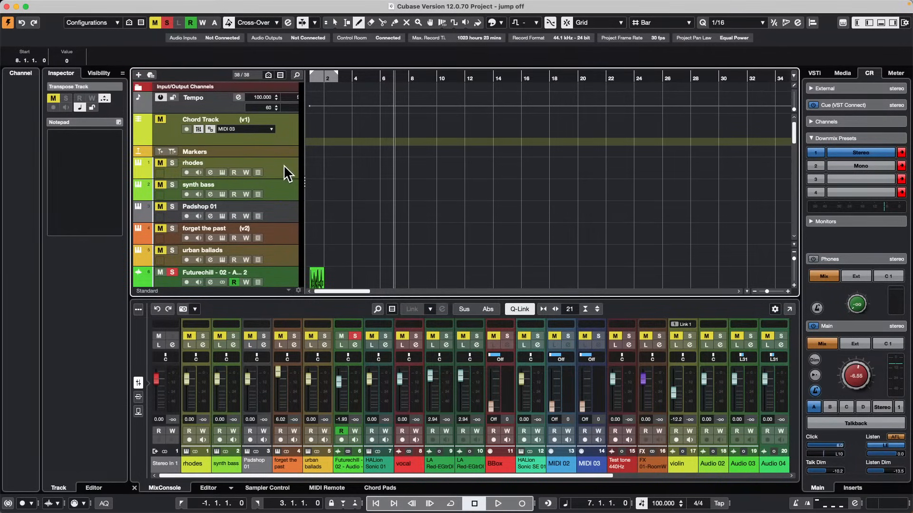
{"action": "left_click", "coordinate": [215, 104]}
{"action": "scroll", "coordinate": [204, 279], "scroll_direction": "down", "scroll_amount": 3}
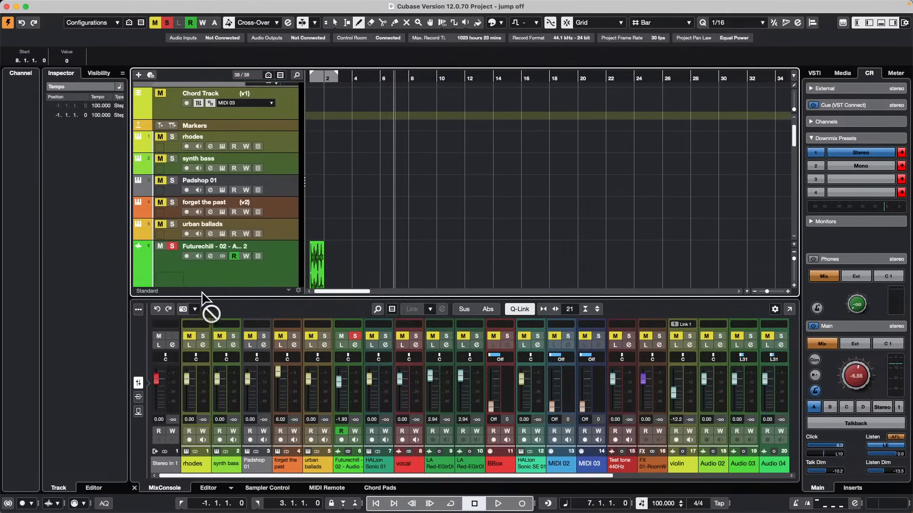
{"action": "scroll", "coordinate": [230, 280], "scroll_direction": "down", "scroll_amount": 4}
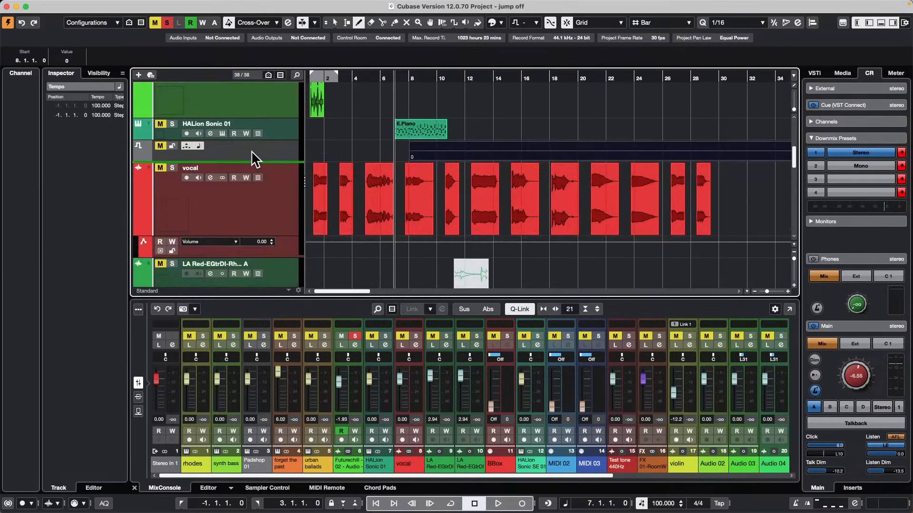
{"action": "mouse_move", "coordinate": [255, 160]}
{"action": "left_mouse_down"}
{"action": "mouse_move", "coordinate": [266, 153]}
{"action": "mouse_move", "coordinate": [260, 98]}
{"action": "left_mouse_up"}
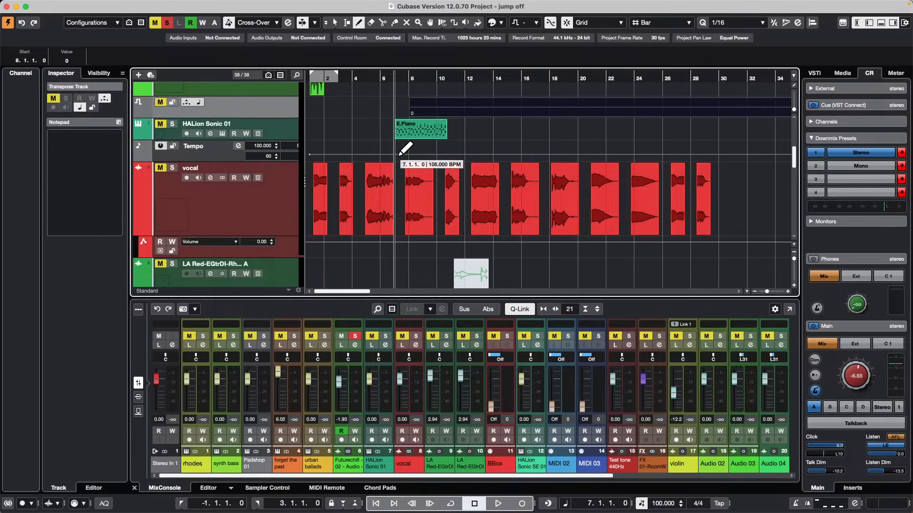
Draw a series of falling tempo changes on the Tempo track up to about bar 12, ending at 75 BPM.
{"action": "left_click_drag", "start_coordinate": [401, 152], "coordinate": [468, 159]}
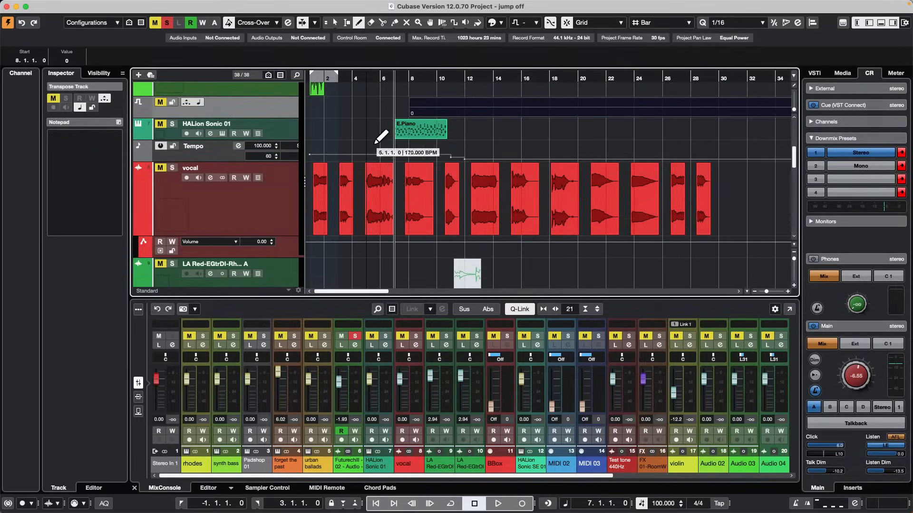
Try to move the range from bar 6 to bar 15 on the HALion Sonic 01, Tempo and vocal tracks about 24 bars forward.
{"action": "right_click", "coordinate": [375, 162]}
{"action": "left_click", "coordinate": [387, 162]}
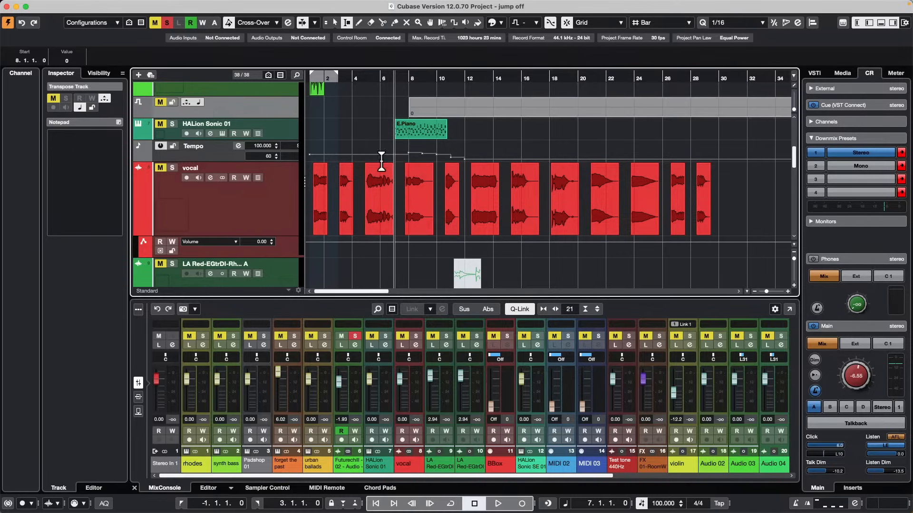
{"action": "left_click_drag", "start_coordinate": [381, 121], "coordinate": [507, 215]}
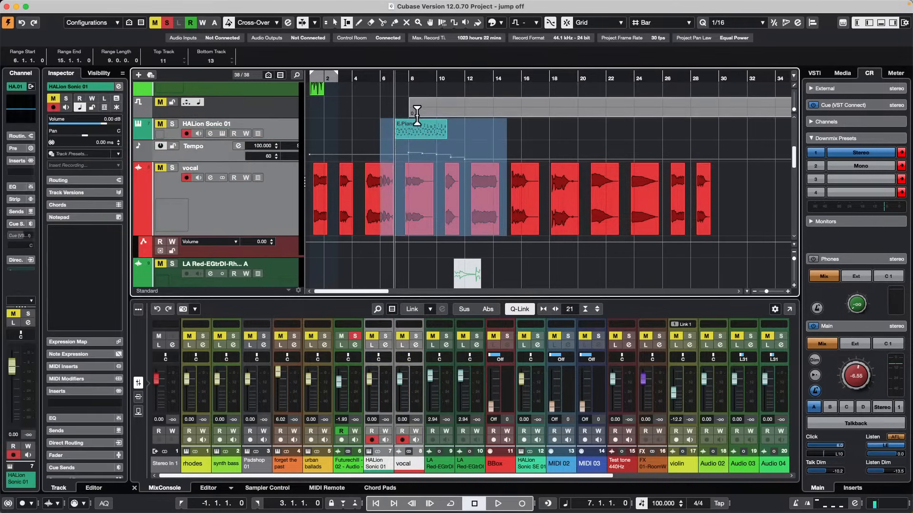
{"action": "left_click_drag", "start_coordinate": [428, 148], "coordinate": [742, 137]}
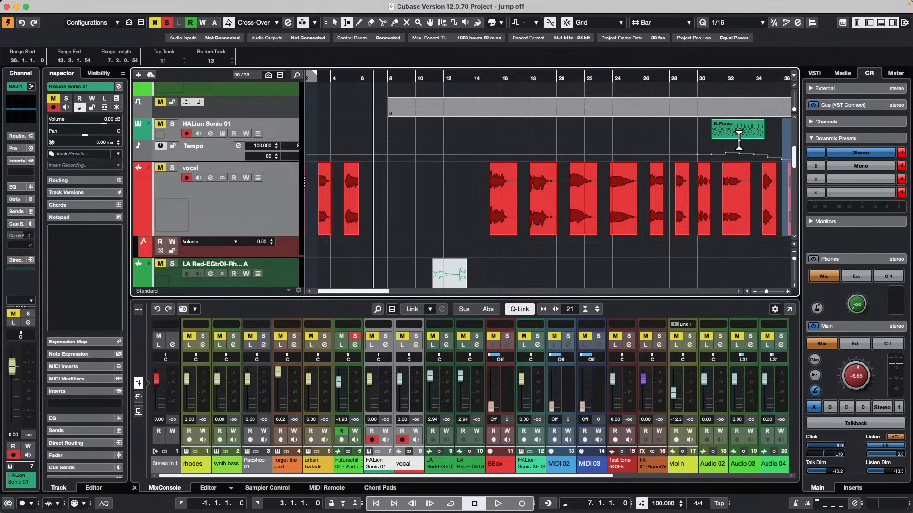
{"action": "key", "text": "super+z"}
Try to copy a range of about 11 bars from bar 5, including the E.Piano and vocal events, to around bar 42.
{"action": "left_click", "coordinate": [350, 76]}
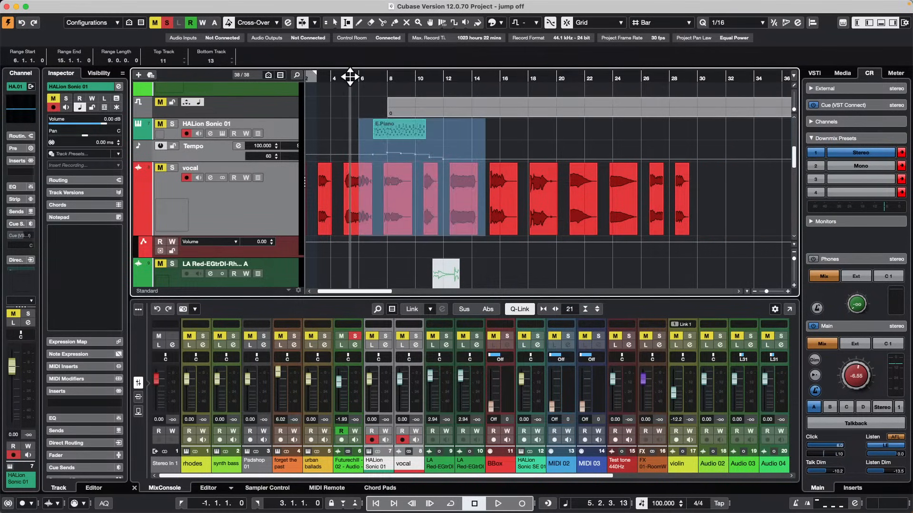
{"action": "left_click_drag", "start_coordinate": [349, 76], "coordinate": [350, 65]}
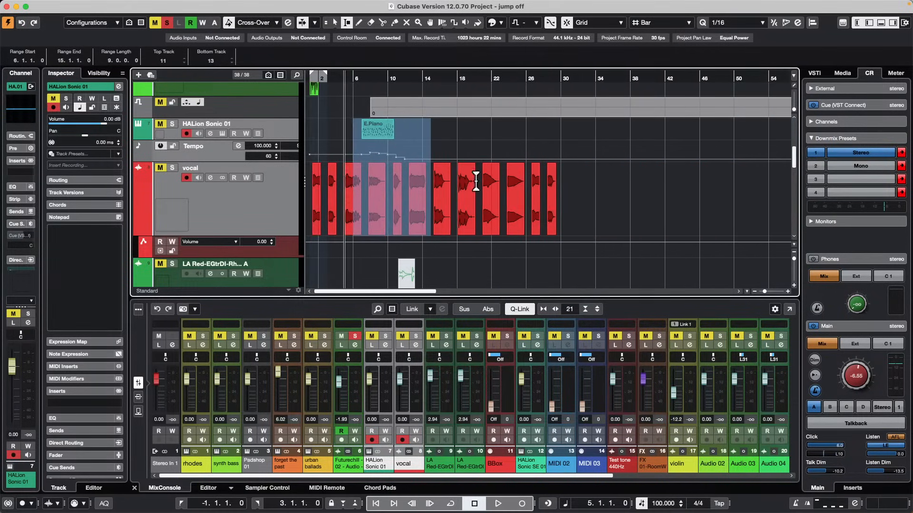
{"action": "scroll", "coordinate": [474, 189], "scroll_direction": "down", "scroll_amount": 1}
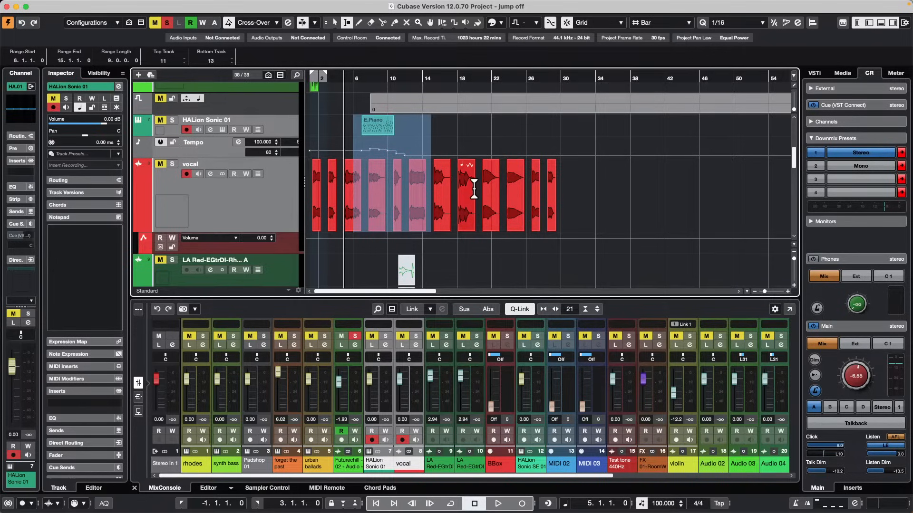
{"action": "scroll", "coordinate": [474, 188], "scroll_direction": "down", "scroll_amount": 3}
{"action": "scroll", "coordinate": [475, 190], "scroll_direction": "up", "scroll_amount": 2}
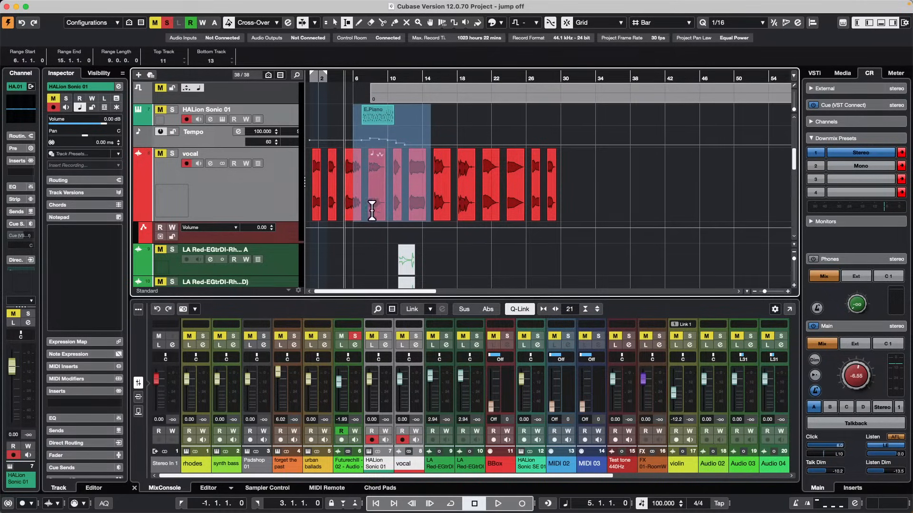
{"action": "left_click_drag", "start_coordinate": [346, 163], "coordinate": [443, 173]}
{"action": "left_click_drag", "start_coordinate": [385, 149], "coordinate": [713, 123]}
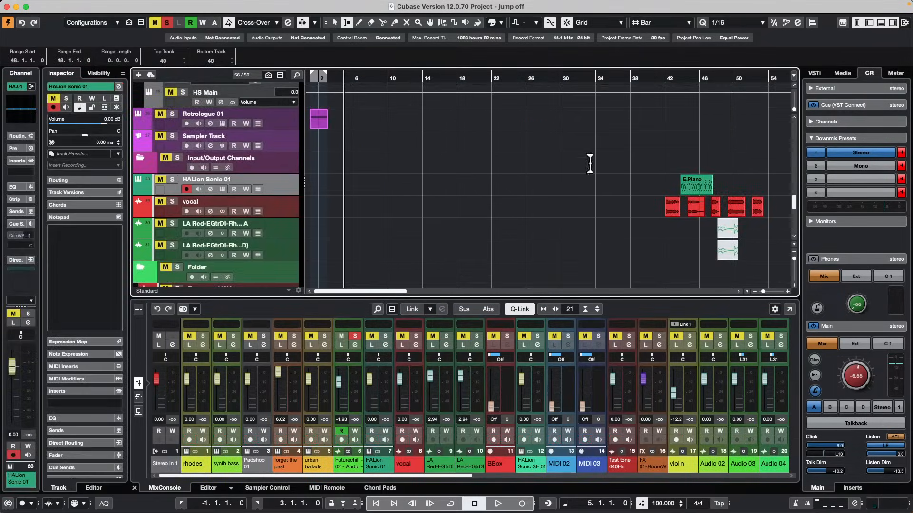
{"action": "scroll", "coordinate": [659, 171], "scroll_direction": "down", "scroll_amount": 5}
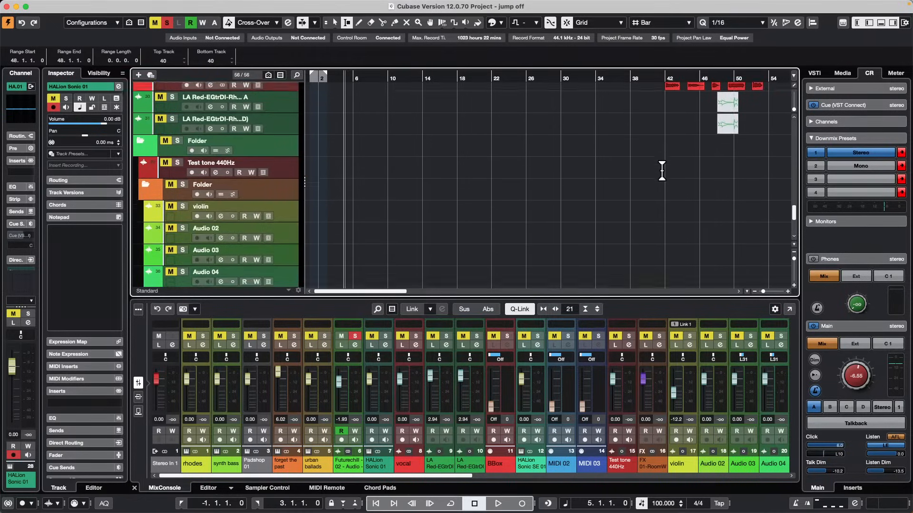
{"action": "scroll", "coordinate": [662, 171], "scroll_direction": "up", "scroll_amount": 8}
{"action": "scroll", "coordinate": [658, 174], "scroll_direction": "down", "scroll_amount": 3}
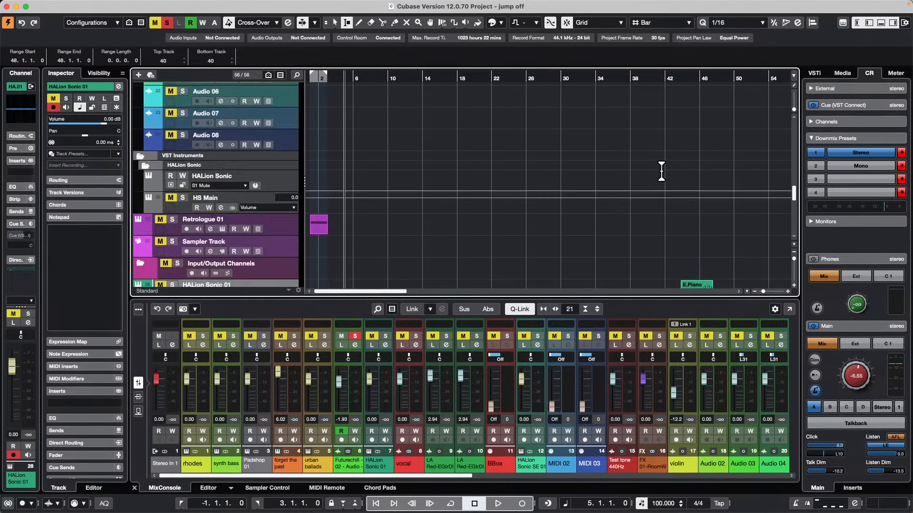
{"action": "key", "text": "super+z"}
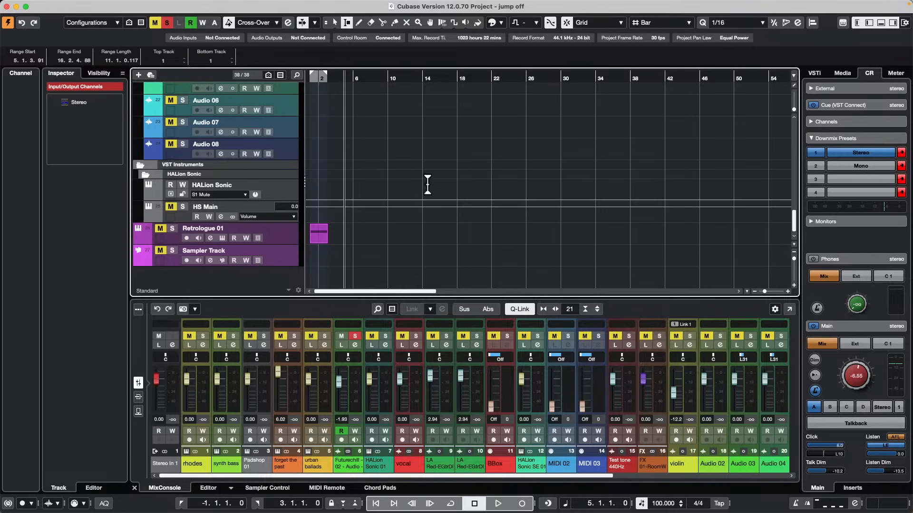
Copy a range of about 7 bars around the E.Piano event, spanning all tracks, to bar 48.
{"action": "left_click_drag", "start_coordinate": [415, 134], "coordinate": [531, 143]}
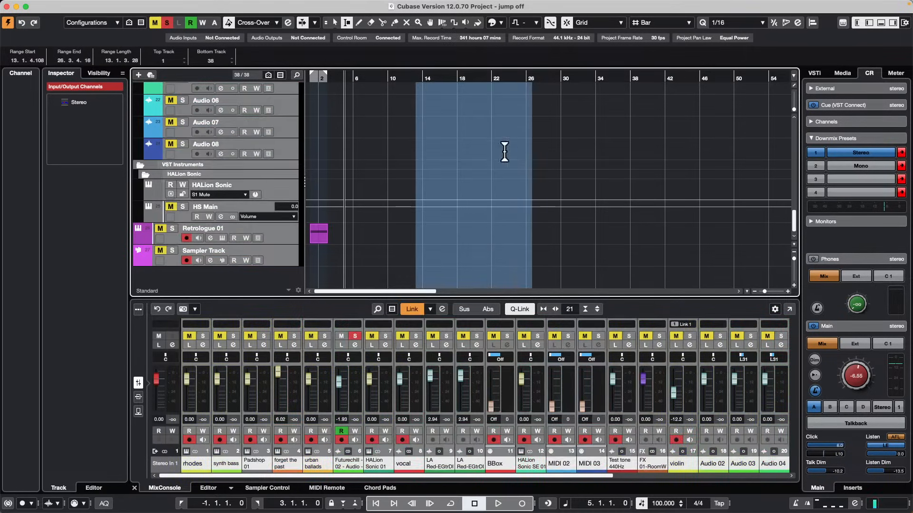
{"action": "left_click_drag", "start_coordinate": [420, 77], "coordinate": [414, 54]}
{"action": "scroll", "coordinate": [351, 137], "scroll_direction": "up", "scroll_amount": 10}
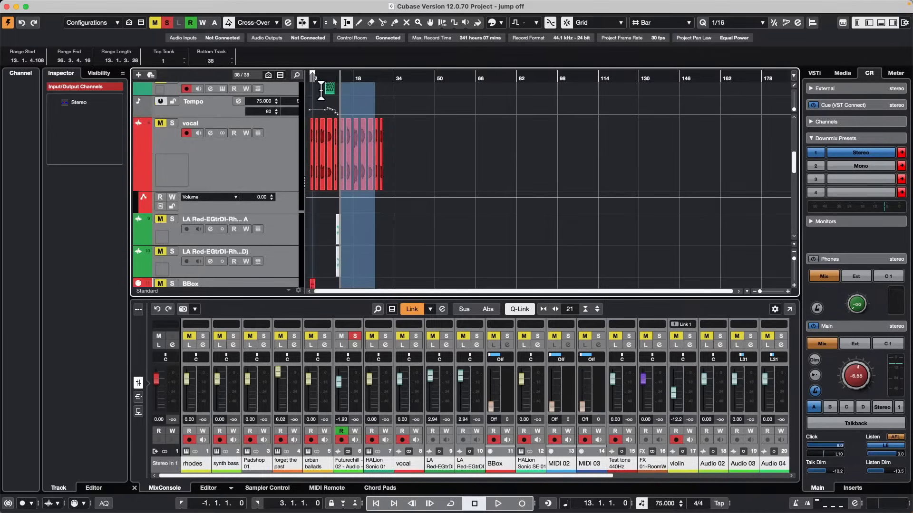
{"action": "left_click_drag", "start_coordinate": [315, 93], "coordinate": [437, 125]}
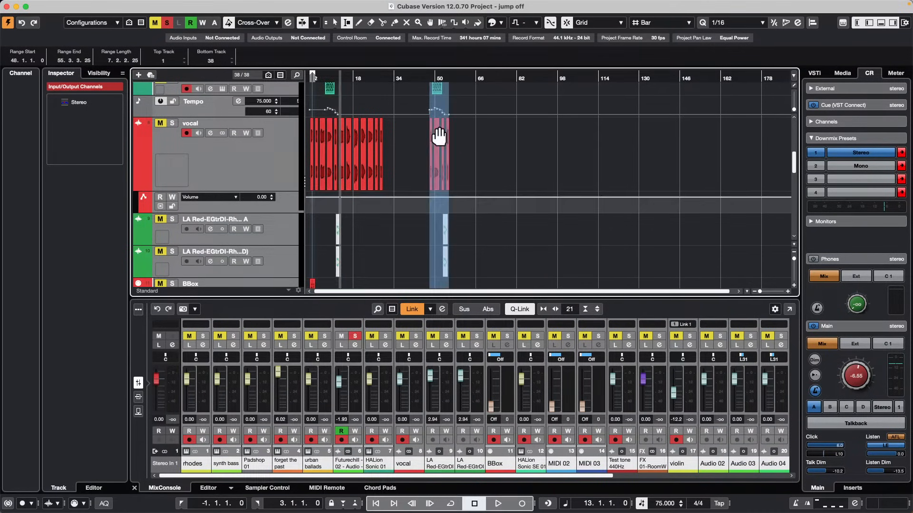
{"action": "left_click", "coordinate": [527, 132]}
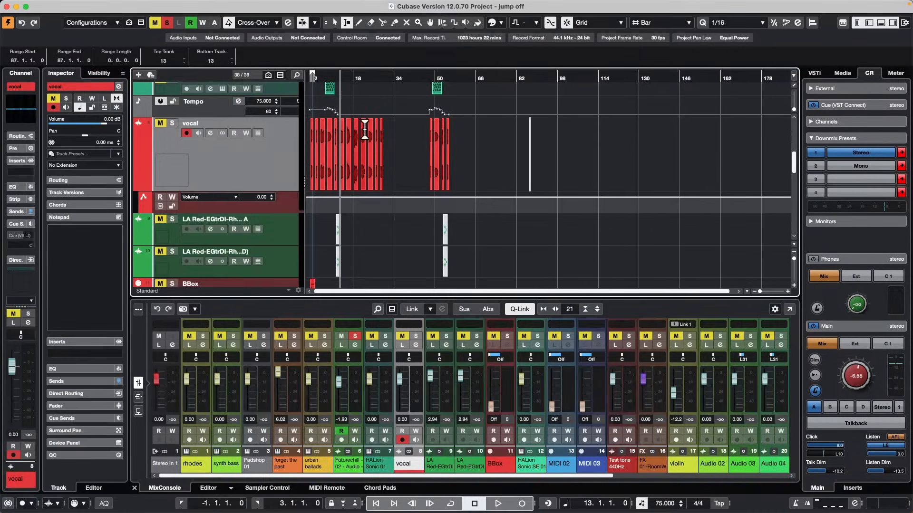
Check the copied transpose, E.Piano, tempo and vocal events around bar 48 by selecting them with the Object Selection tool.
{"action": "scroll", "coordinate": [365, 136], "scroll_direction": "up", "scroll_amount": 1}
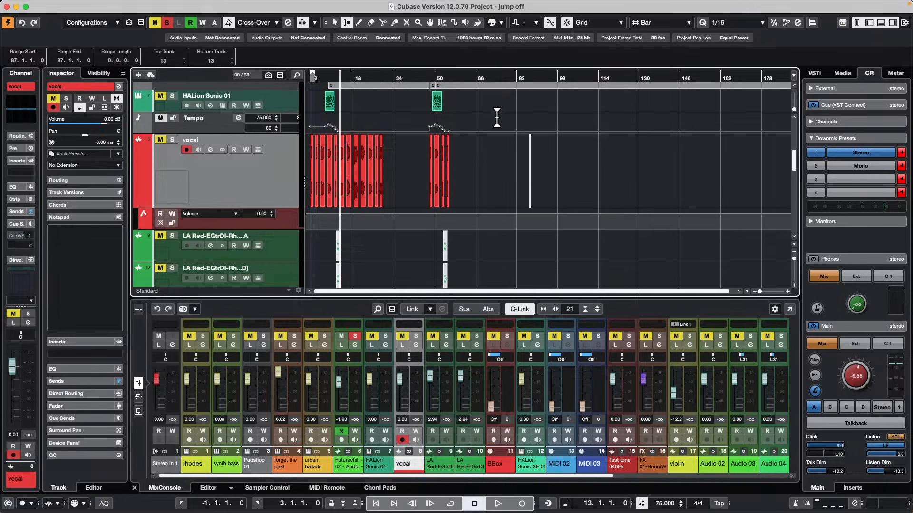
{"action": "key", "text": "1"}
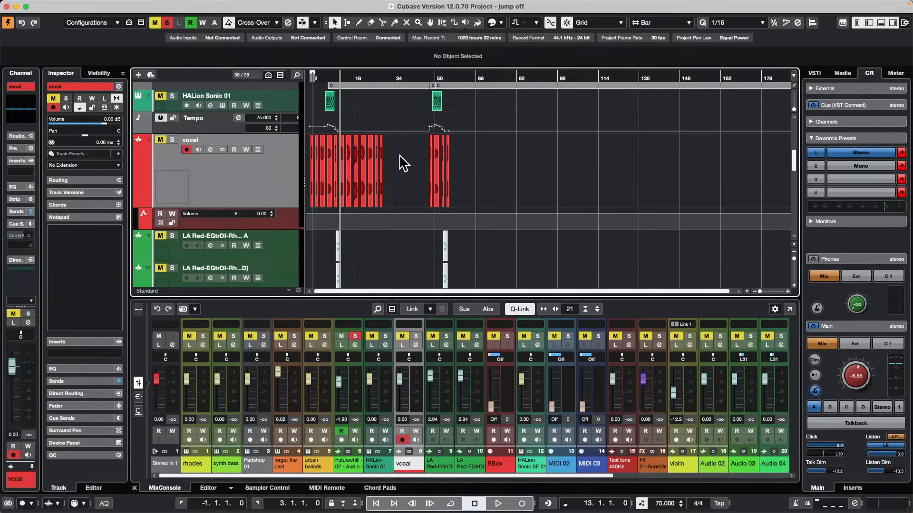
{"action": "left_click_drag", "start_coordinate": [415, 183], "coordinate": [485, 83]}
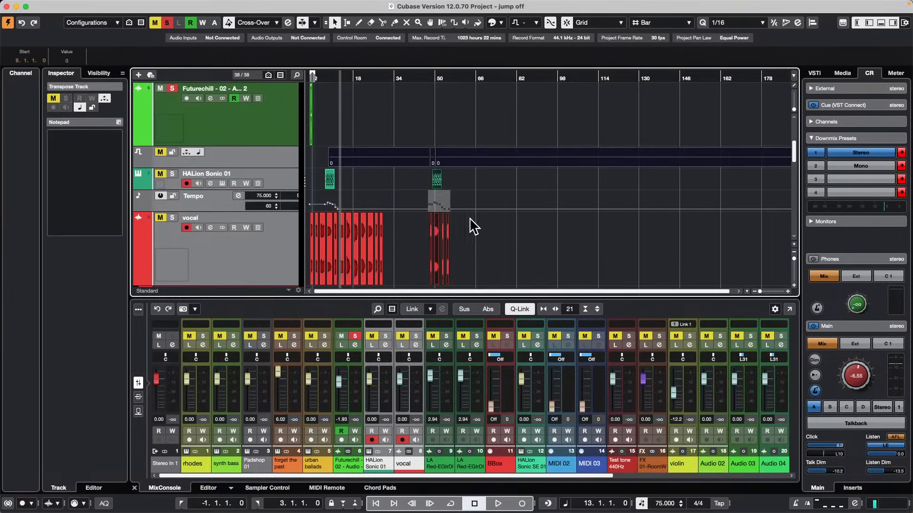
{"action": "left_click", "coordinate": [483, 183]}
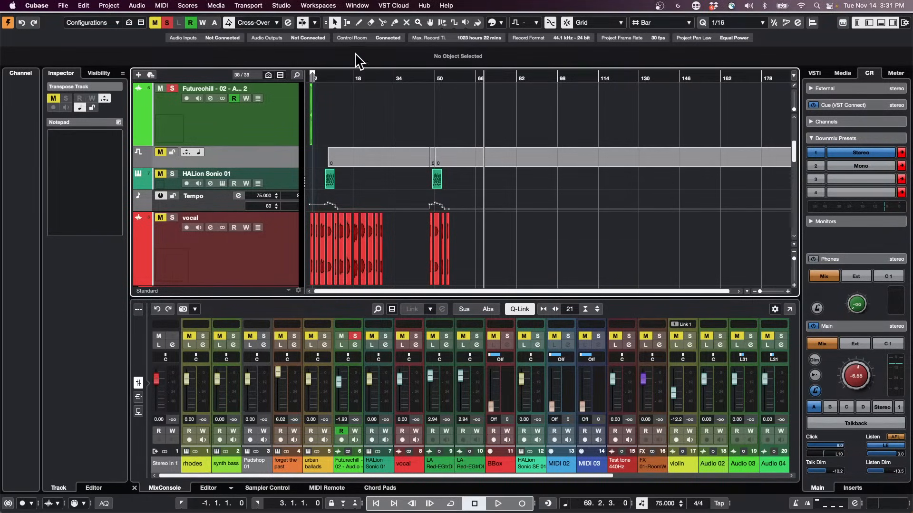
Review the available ASIO drivers in the studio's audio system settings, keeping Steinberg UR24C as the driver.
{"action": "left_click", "coordinate": [291, 5]}
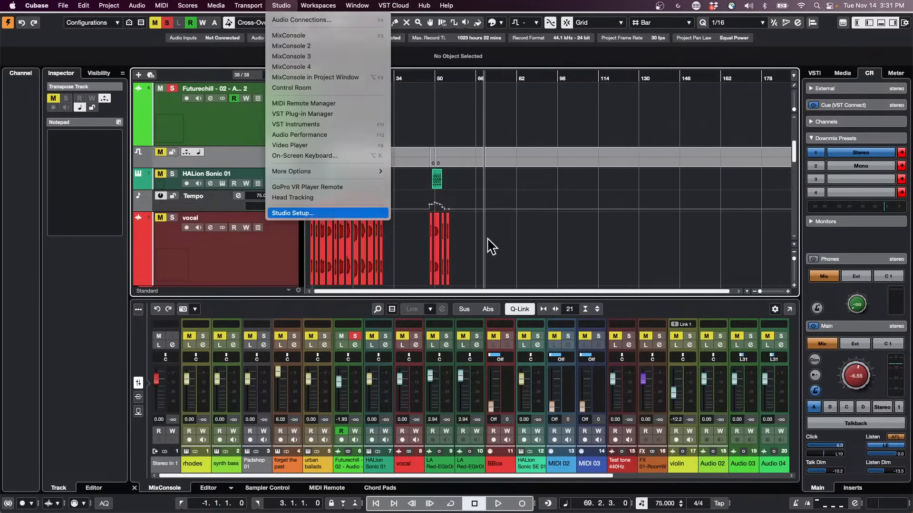
{"action": "left_click", "coordinate": [315, 213]}
{"action": "left_click", "coordinate": [207, 115]}
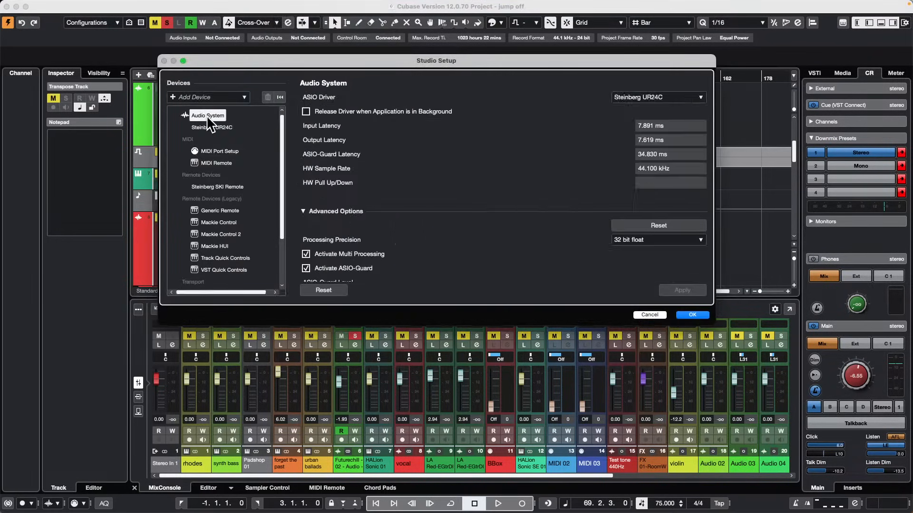
{"action": "left_click", "coordinate": [454, 97]}
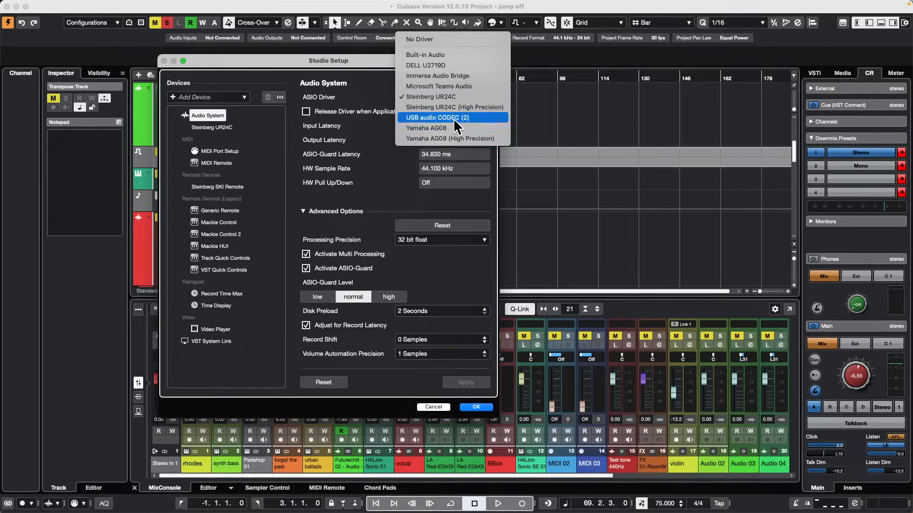
{"action": "left_click", "coordinate": [459, 98]}
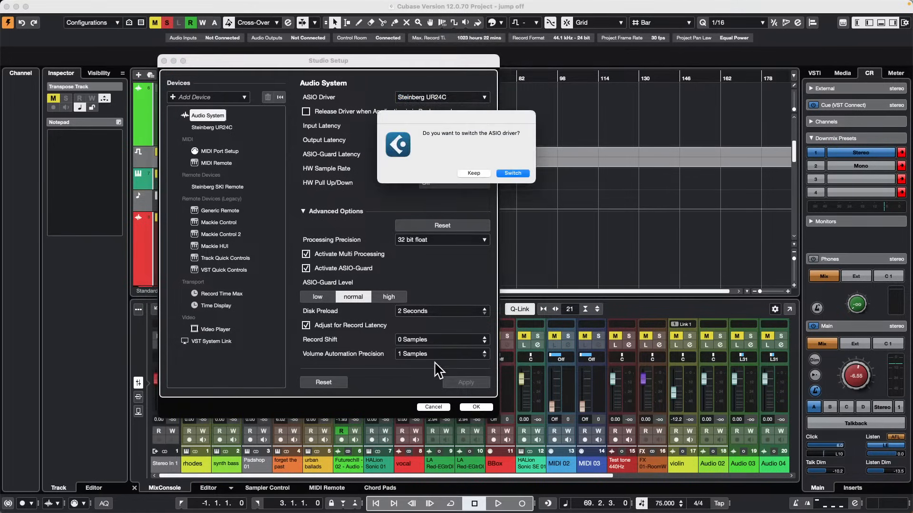
{"action": "left_click", "coordinate": [467, 172]}
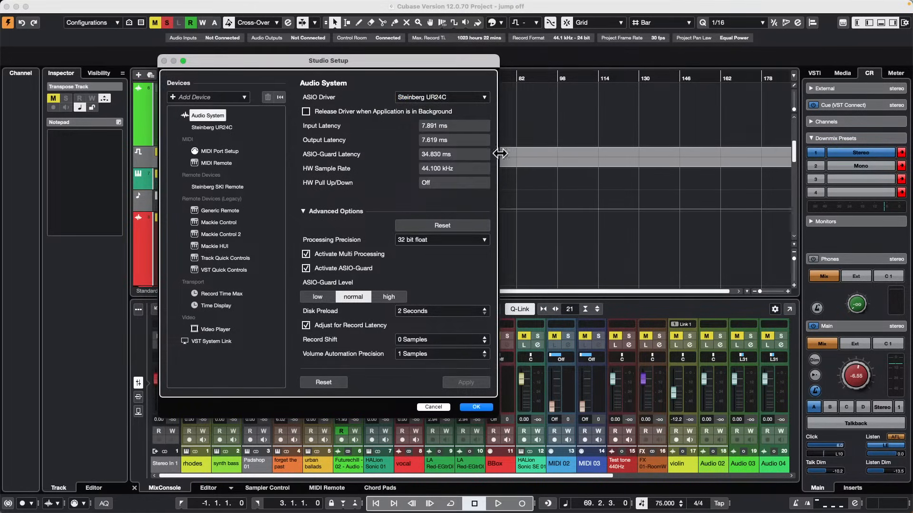
{"action": "left_click", "coordinate": [478, 405]}
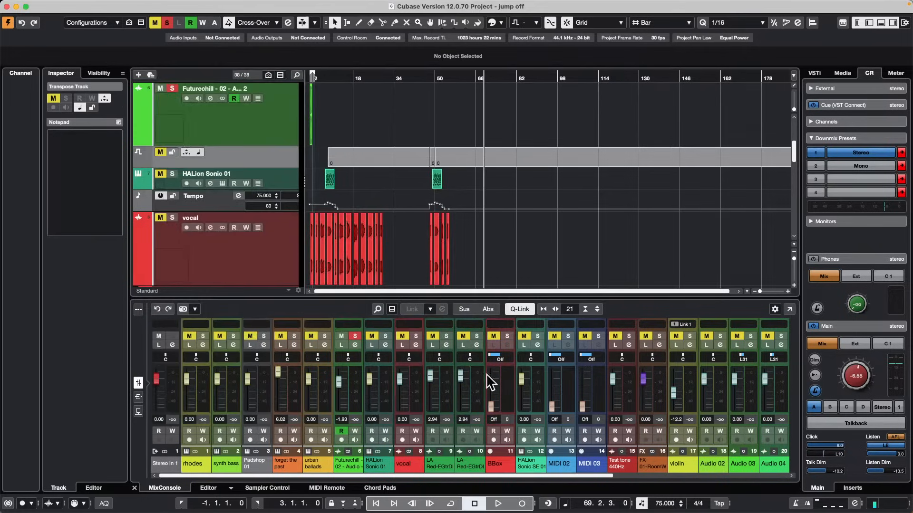
Review the input bus routing, input presets and output bus routing in the Audio Connections.
{"action": "left_click", "coordinate": [281, 5]}
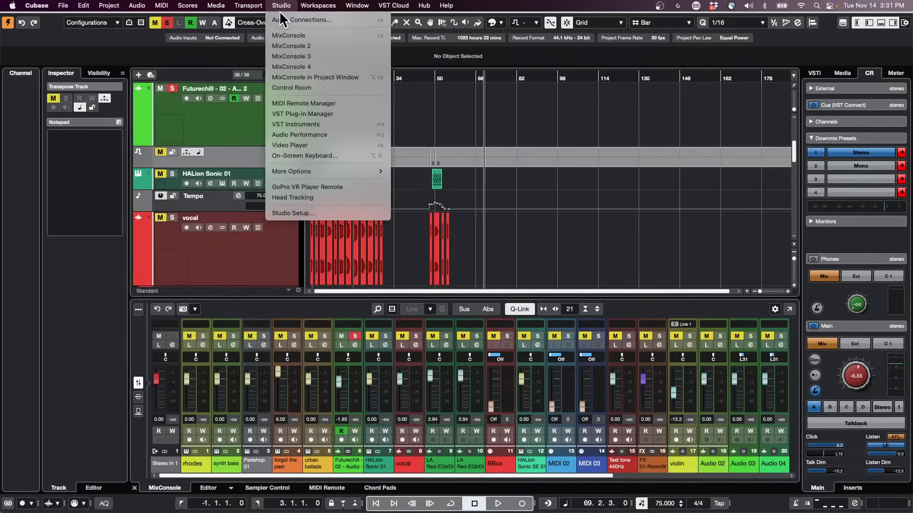
{"action": "left_click", "coordinate": [279, 19]}
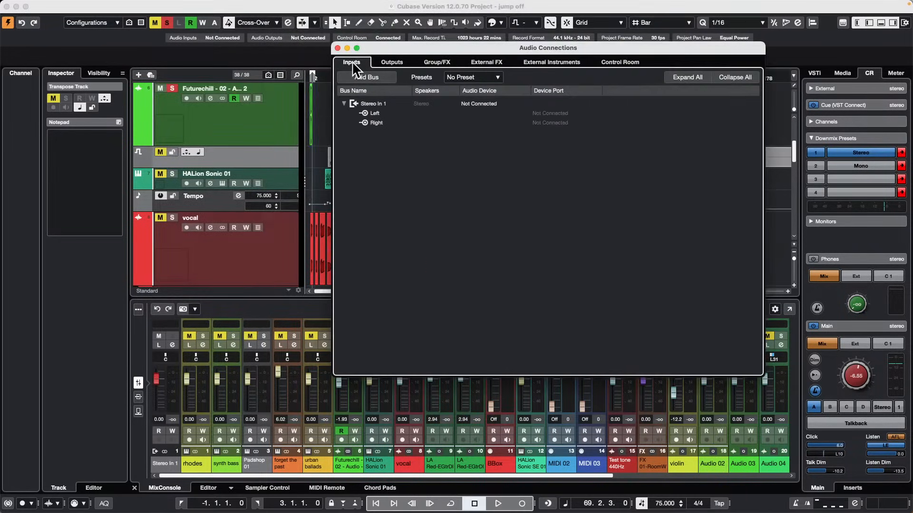
{"action": "left_click", "coordinate": [373, 123]}
{"action": "left_click", "coordinate": [480, 78]}
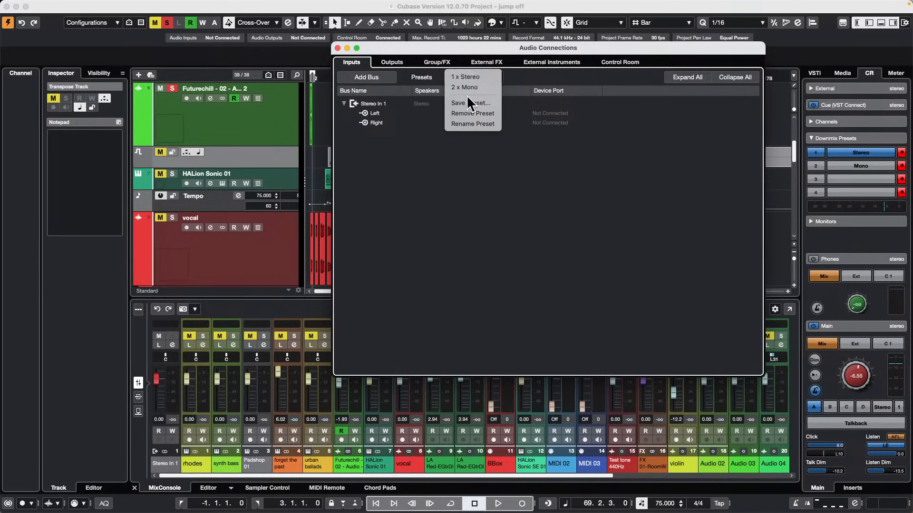
{"action": "left_click", "coordinate": [399, 62]}
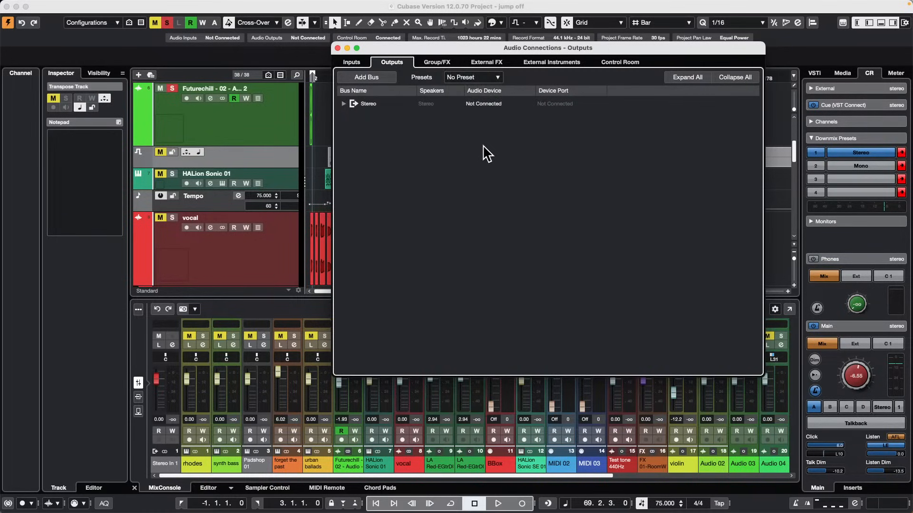
{"action": "left_click", "coordinate": [337, 48]}
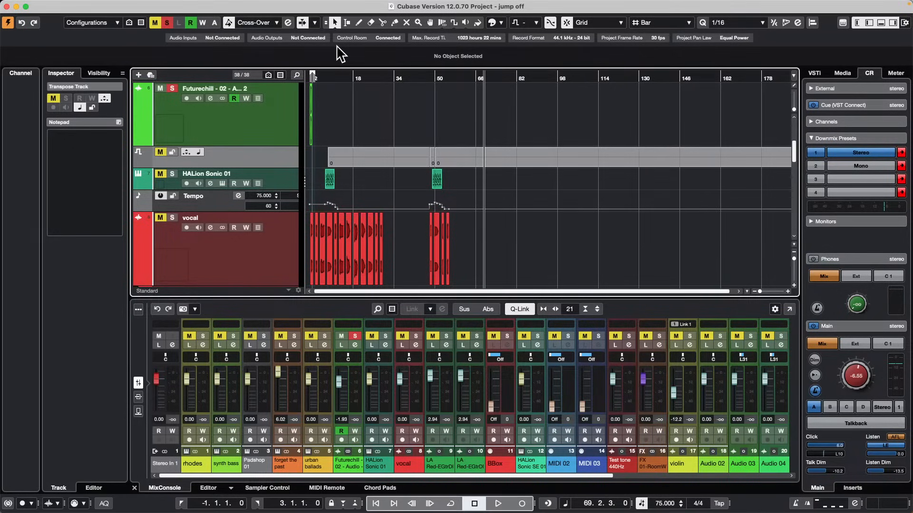
Review the VST instruments and the blocklist in the VST Plug-in Manager, including the Vintage_Phaser.vst3 entry.
{"action": "left_click", "coordinate": [249, 6]}
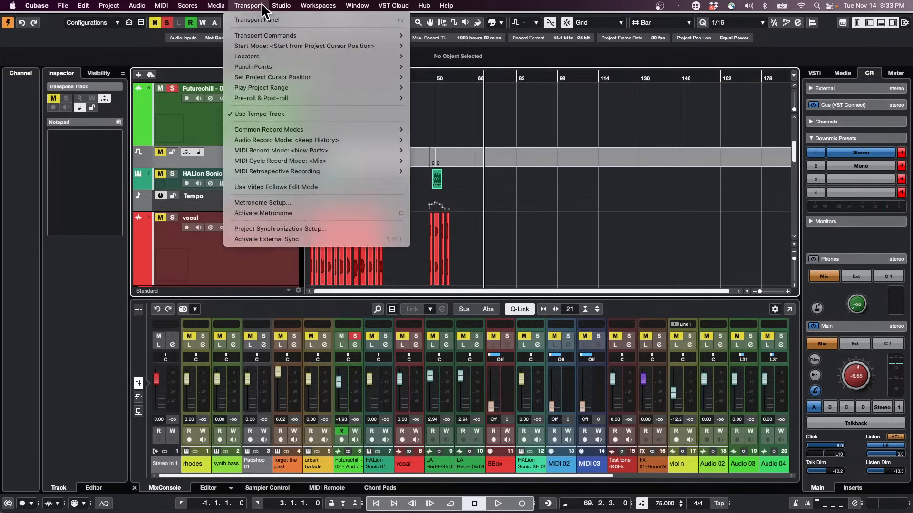
{"action": "mouse_move", "coordinate": [287, 8]}
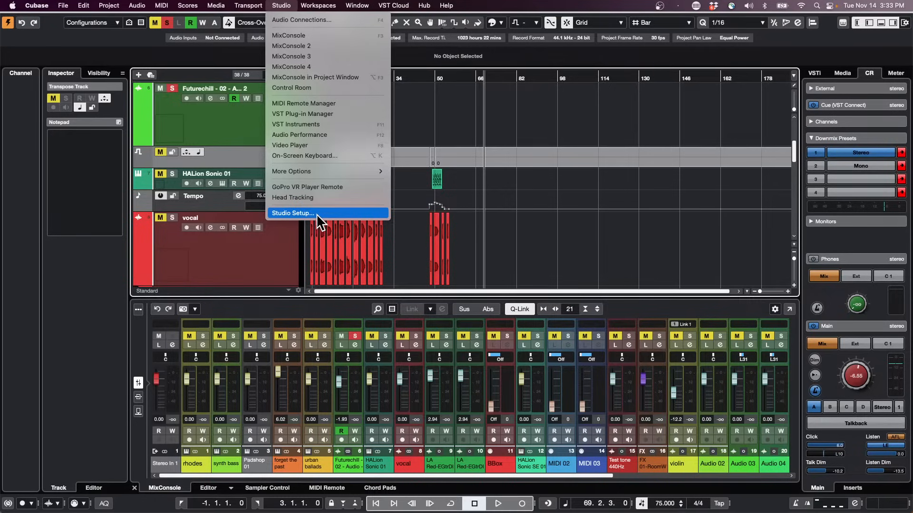
{"action": "left_click", "coordinate": [327, 116]}
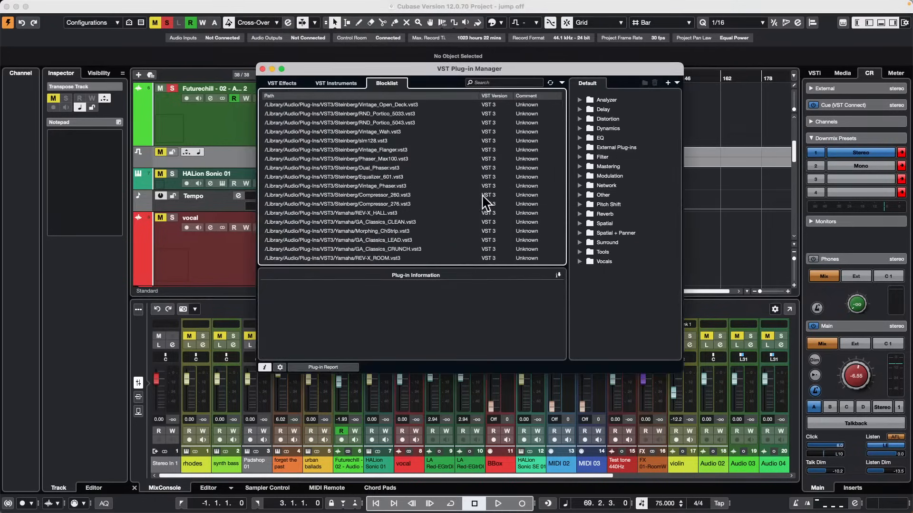
{"action": "left_click", "coordinate": [344, 81]}
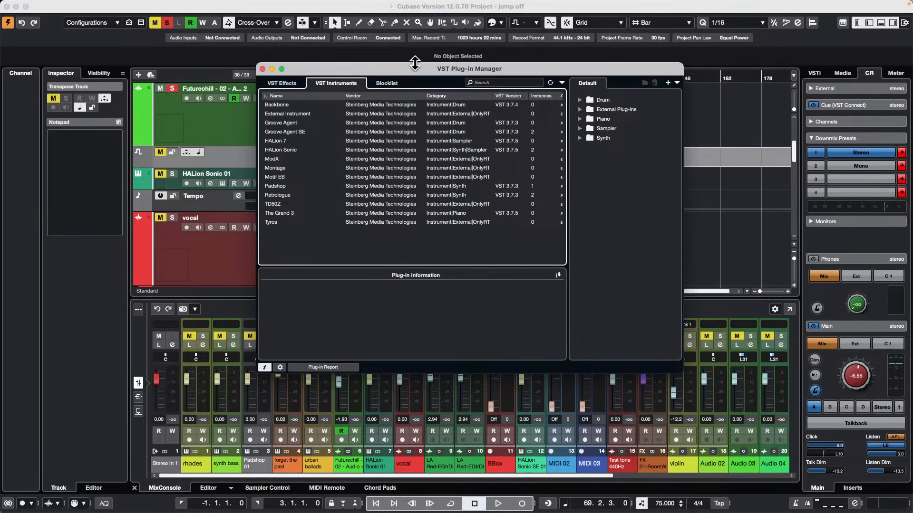
{"action": "left_click", "coordinate": [394, 79]}
{"action": "left_click", "coordinate": [346, 186]}
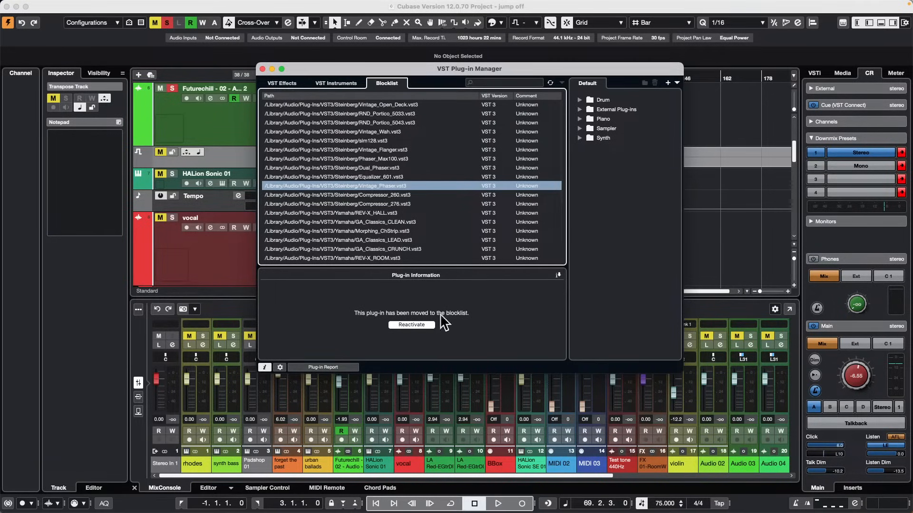
{"action": "left_click", "coordinate": [262, 69]}
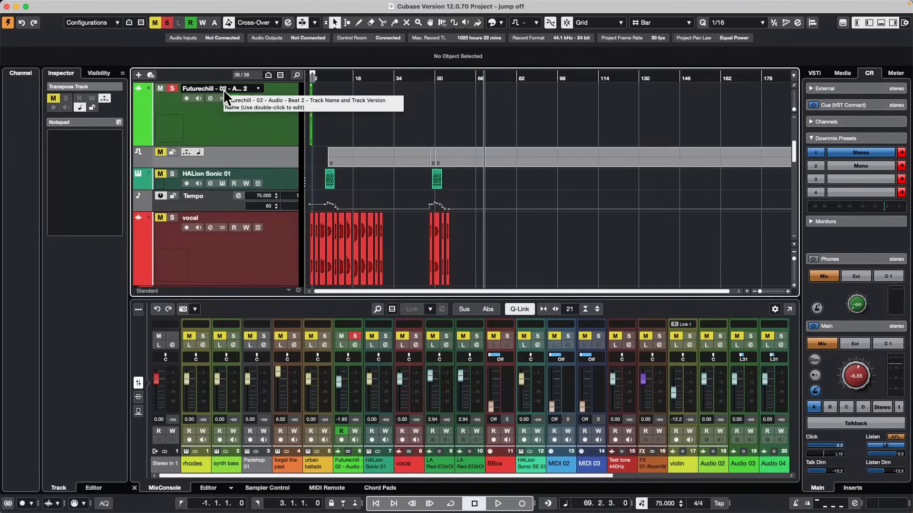
Select all audio clips in the Pool from 8 Nervous to vocal (D) and view the available elastique algorithms.
{"action": "key", "text": "super+p"}
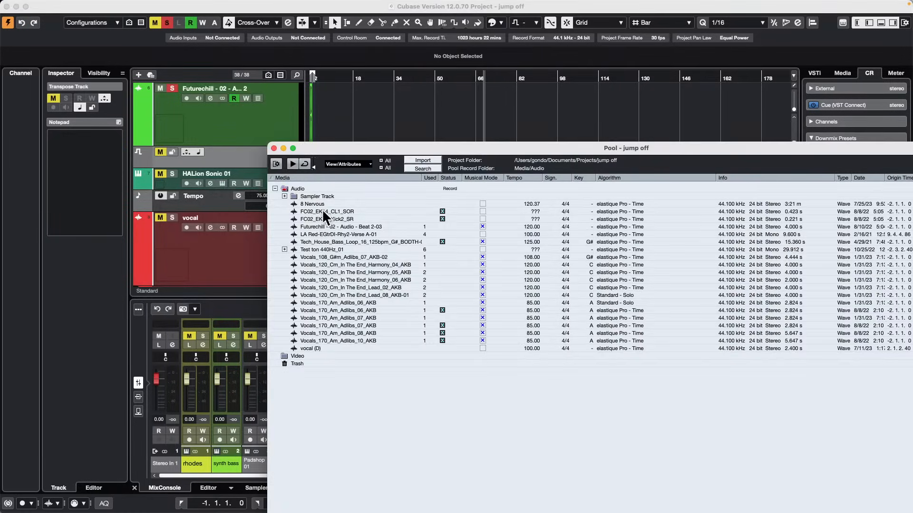
{"action": "left_click", "coordinate": [312, 204]}
{"action": "left_click", "coordinate": [332, 339], "text": "shift"}
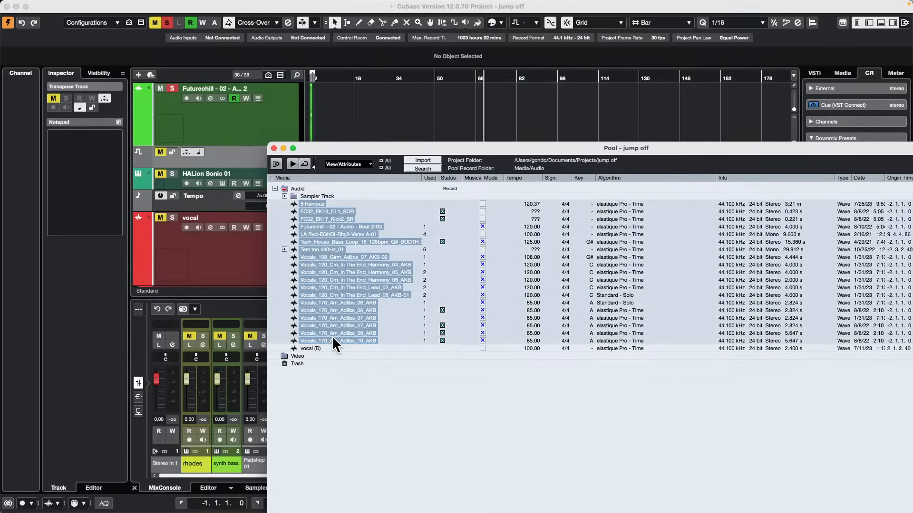
{"action": "left_click", "coordinate": [324, 346], "text": "shift"}
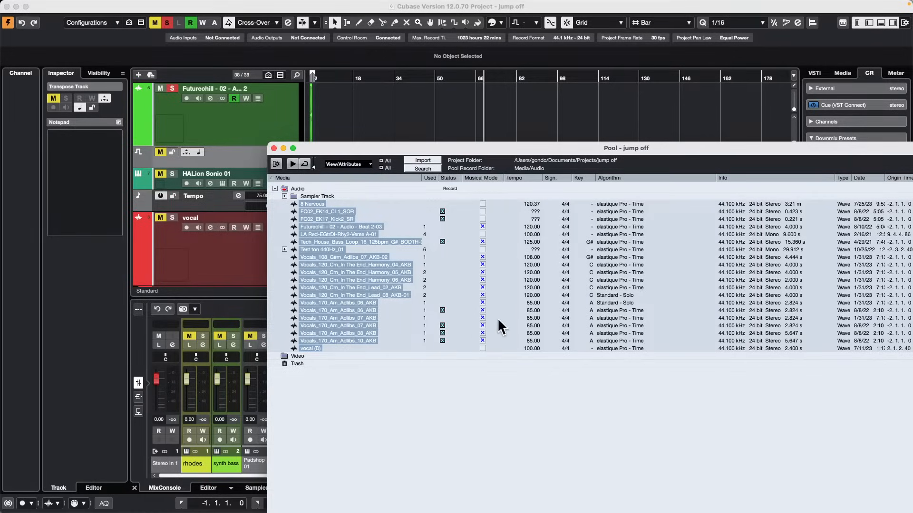
{"action": "left_click", "coordinate": [619, 205]}
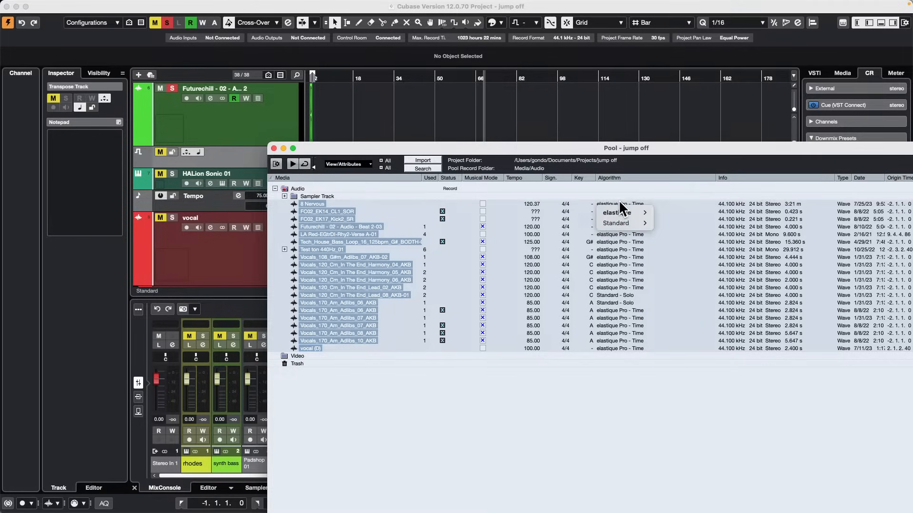
{"action": "mouse_move", "coordinate": [617, 211]}
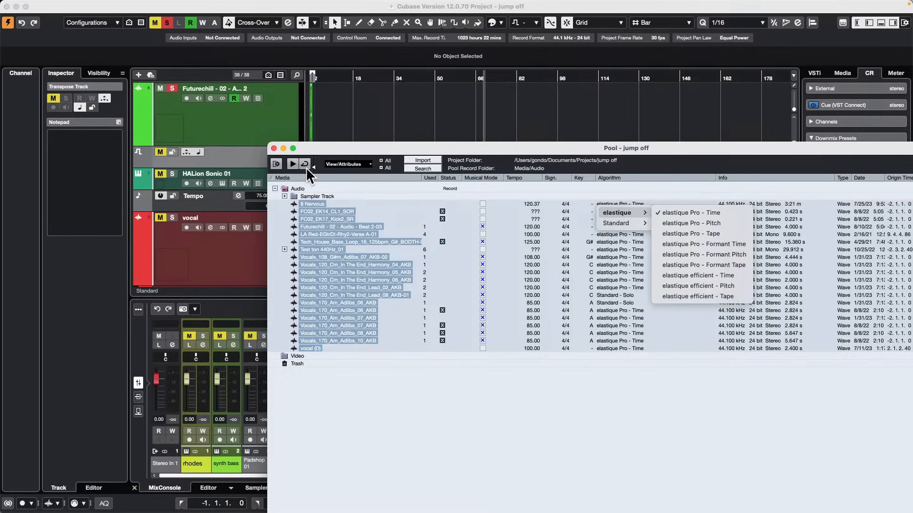
{"action": "left_click", "coordinate": [274, 147]}
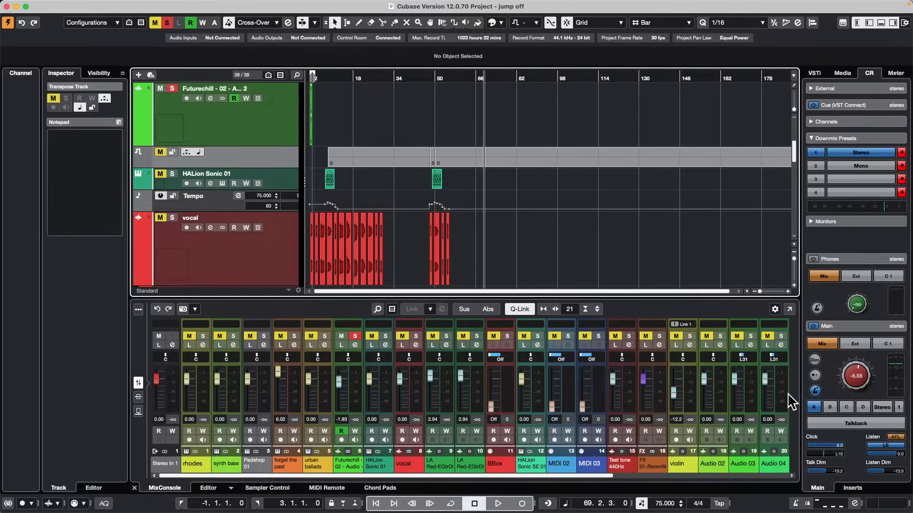
Begin opening an existing project and browse to the tutorials folder inside Projects.
{"action": "left_click", "coordinate": [37, 6]}
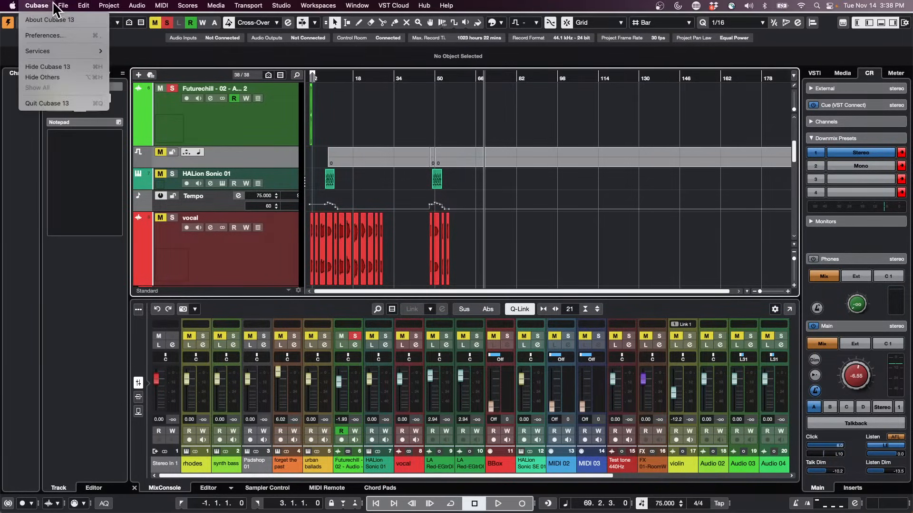
{"action": "mouse_move", "coordinate": [63, 5]}
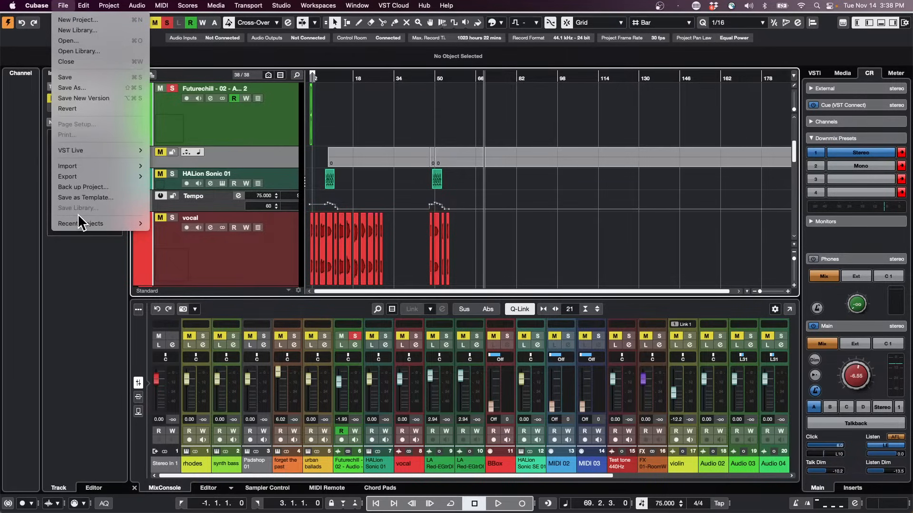
{"action": "mouse_move", "coordinate": [81, 224]}
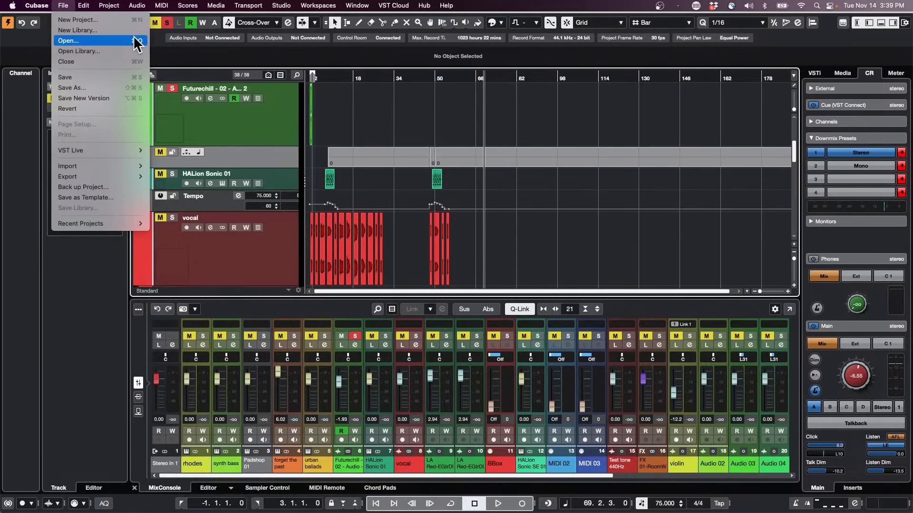
{"action": "left_click", "coordinate": [444, 147]}
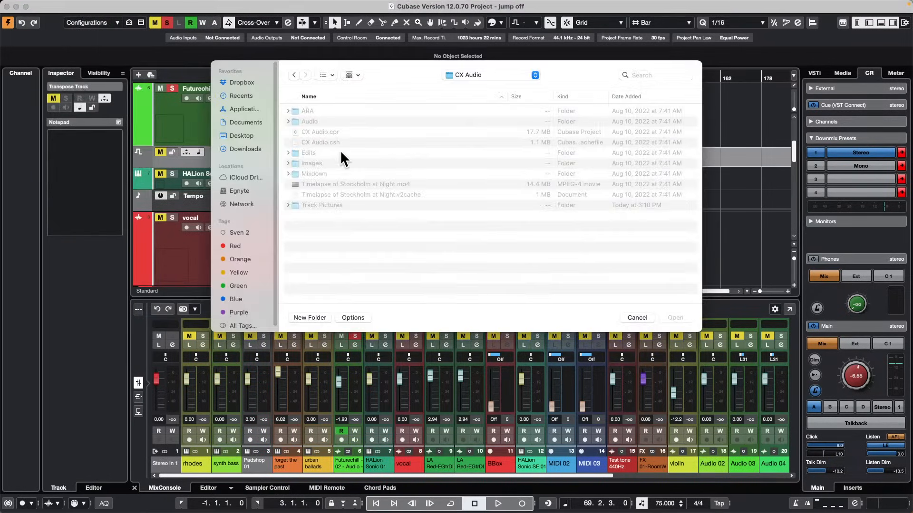
{"action": "left_click", "coordinate": [476, 72]}
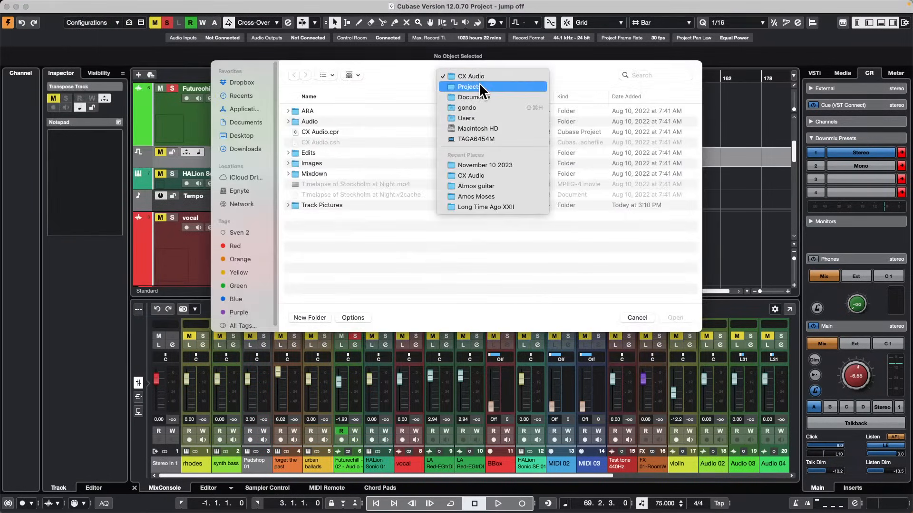
{"action": "left_click", "coordinate": [479, 81]}
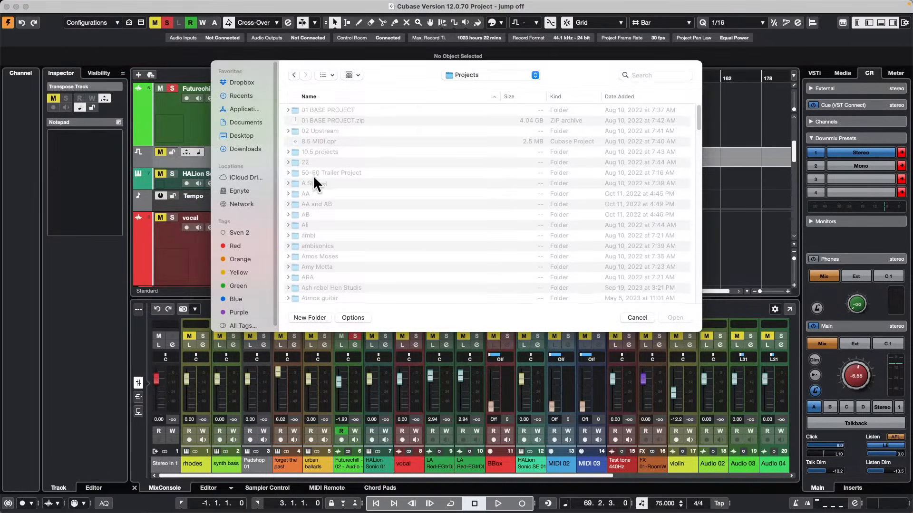
{"action": "scroll", "coordinate": [311, 180], "scroll_direction": "down", "scroll_amount": 15}
{"action": "scroll", "coordinate": [311, 195], "scroll_direction": "down", "scroll_amount": 20}
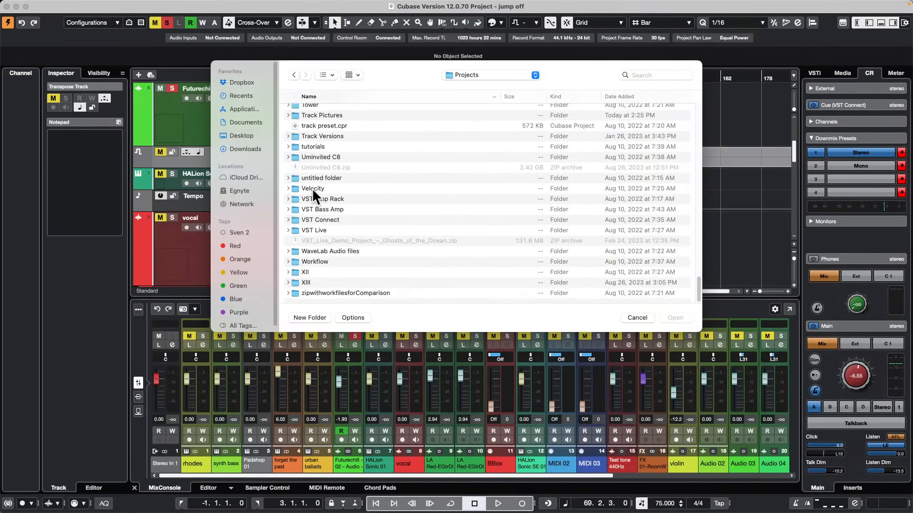
{"action": "scroll", "coordinate": [312, 187], "scroll_direction": "up", "scroll_amount": 3}
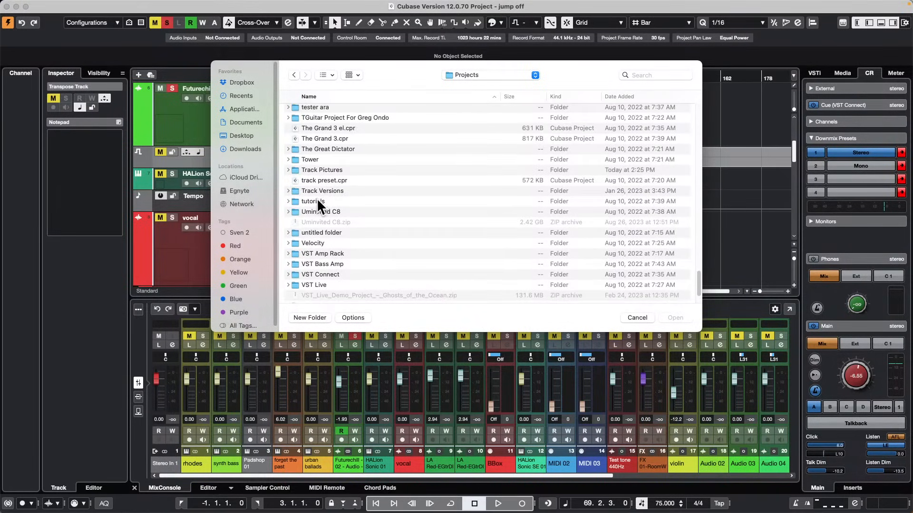
{"action": "left_click", "coordinate": [317, 201]}
{"action": "double_click", "coordinate": [316, 200]}
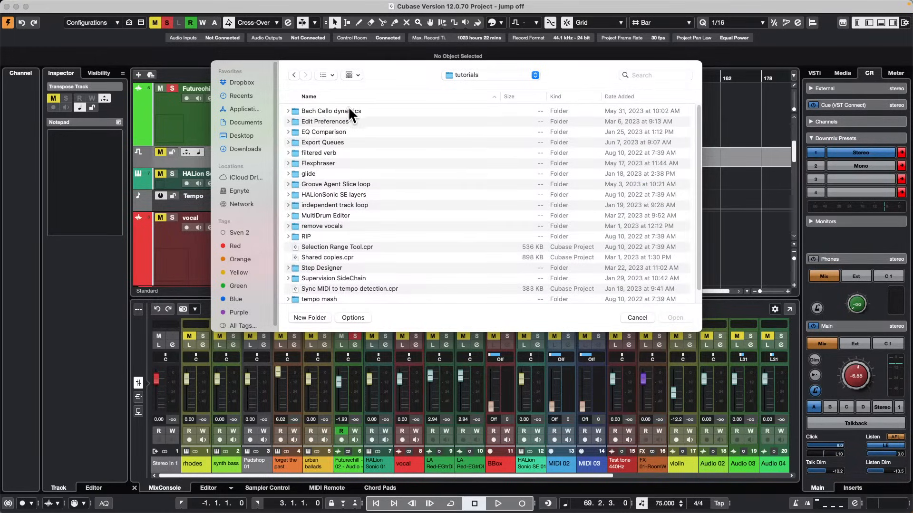
Open and activate the bach dynamics project from the Bach Cello dynamics folder, and close its Celli instrument window.
{"action": "left_click", "coordinate": [334, 110]}
{"action": "double_click", "coordinate": [334, 111]}
{"action": "double_click", "coordinate": [336, 111]}
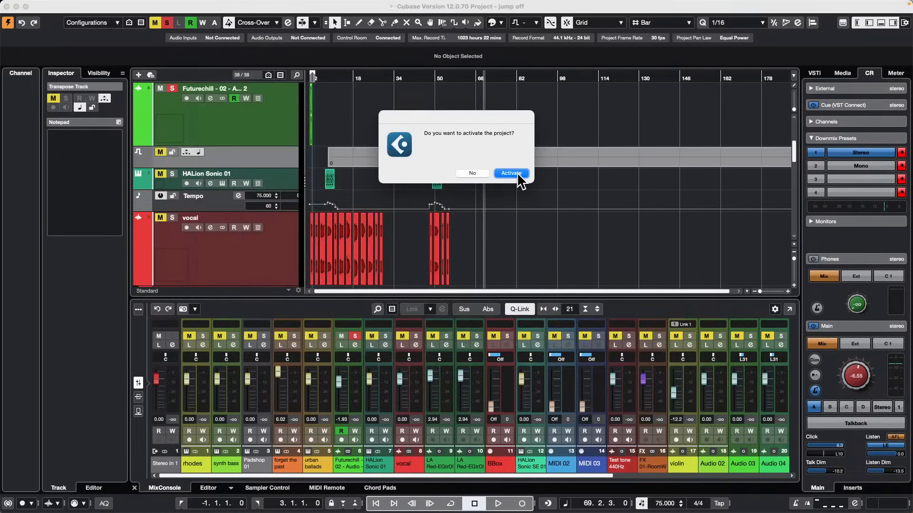
{"action": "left_click", "coordinate": [512, 173]}
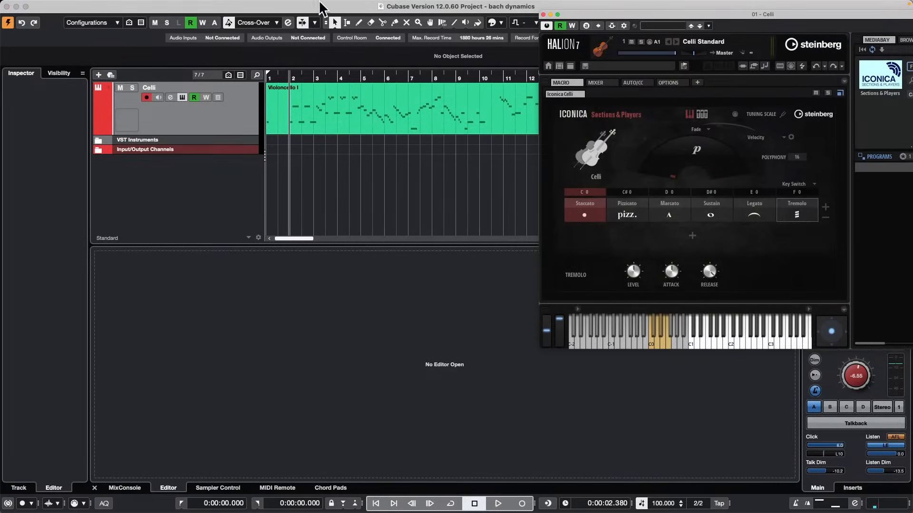
{"action": "left_click", "coordinate": [544, 14]}
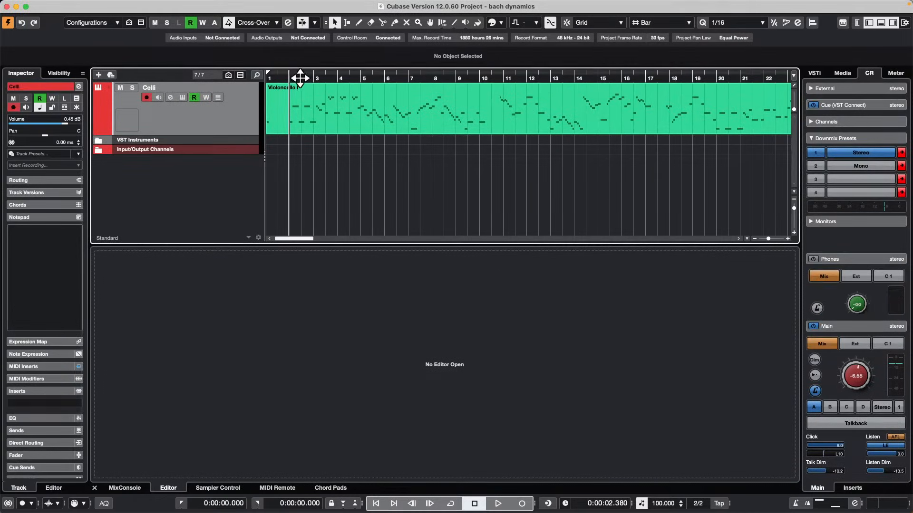
Play the Violoncello I part from the beginning of bar 2 and raise the Control Room Main level to -2.81.
{"action": "left_click_drag", "start_coordinate": [299, 75], "coordinate": [290, 57]}
{"action": "key", "text": "space"}
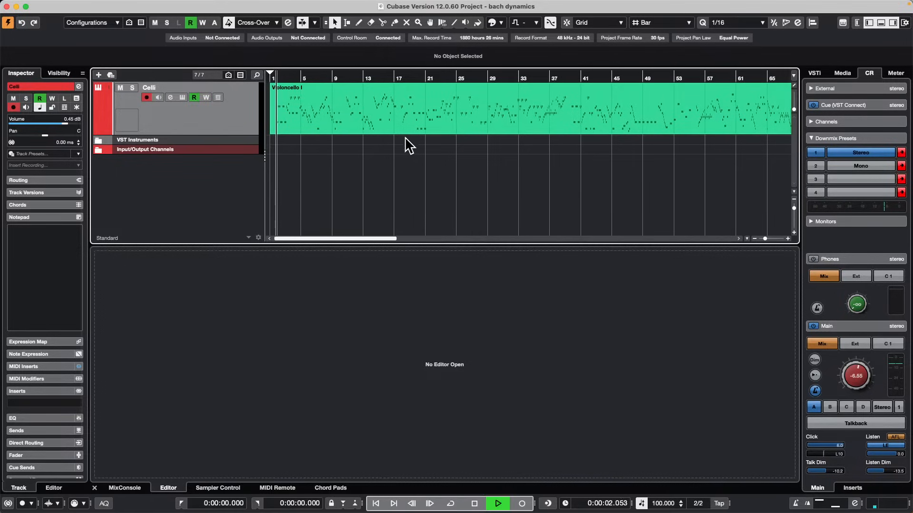
{"action": "left_click_drag", "start_coordinate": [869, 376], "coordinate": [869, 364]}
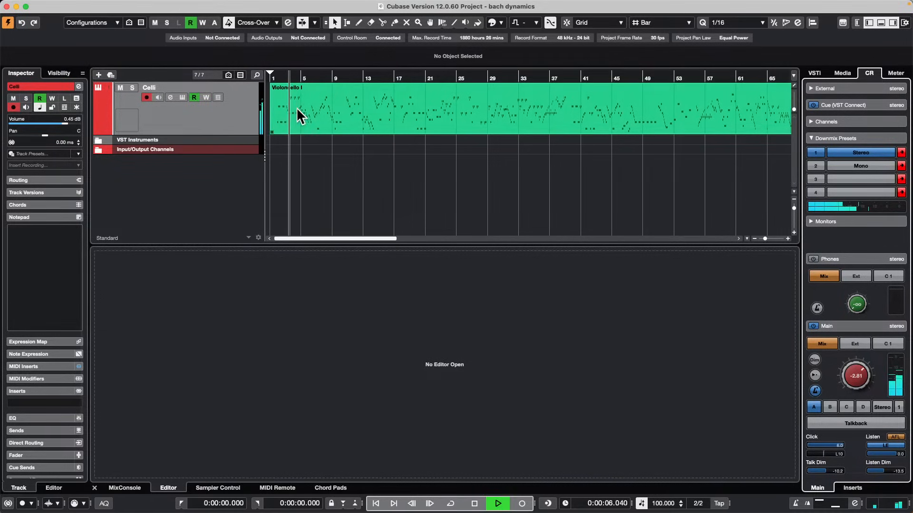
Open the Violoncello I part for note editing and import the Celli instrument's key switches as its expression map.
{"action": "double_click", "coordinate": [338, 112]}
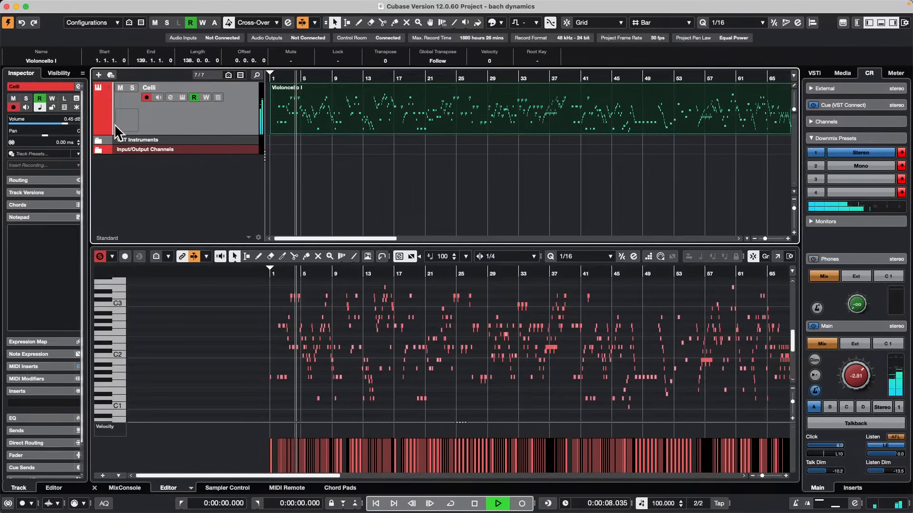
{"action": "key", "text": "f"}
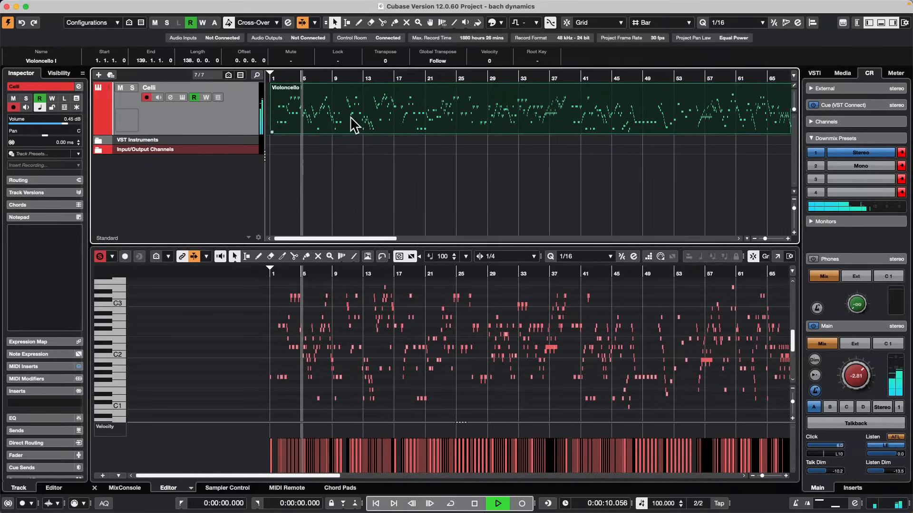
{"action": "double_click", "coordinate": [388, 117]}
{"action": "left_click", "coordinate": [40, 89]}
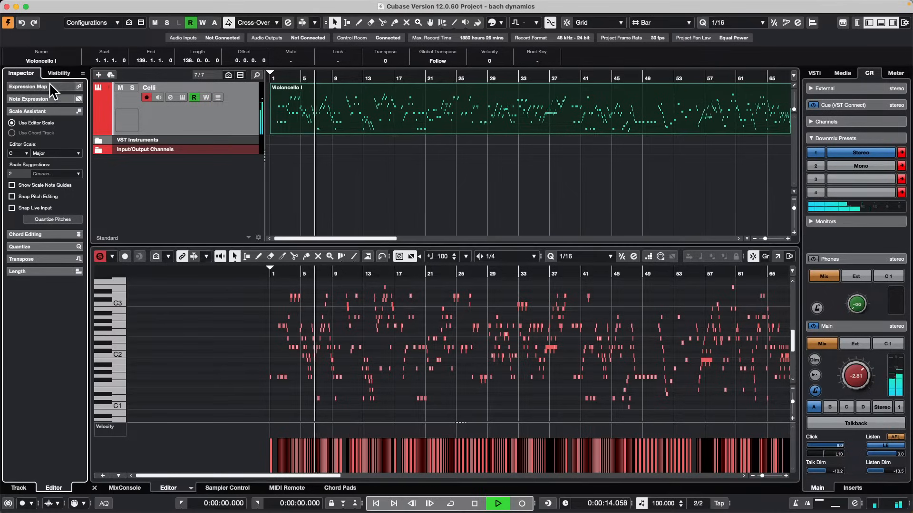
{"action": "left_click", "coordinate": [37, 102]}
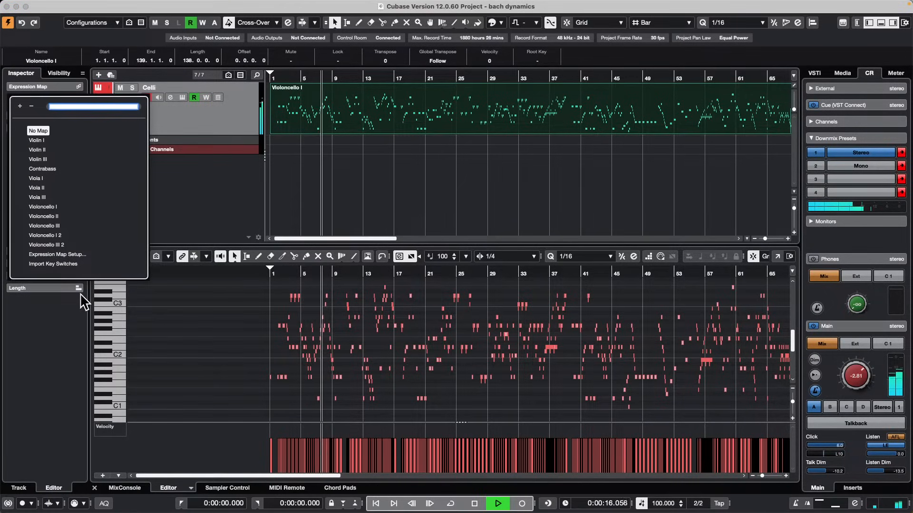
{"action": "left_click", "coordinate": [56, 264]}
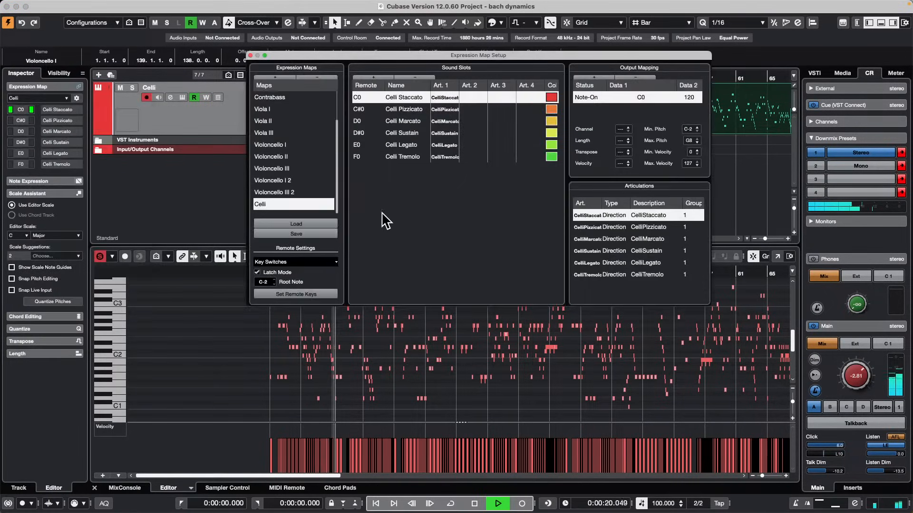
{"action": "left_click", "coordinate": [252, 56]}
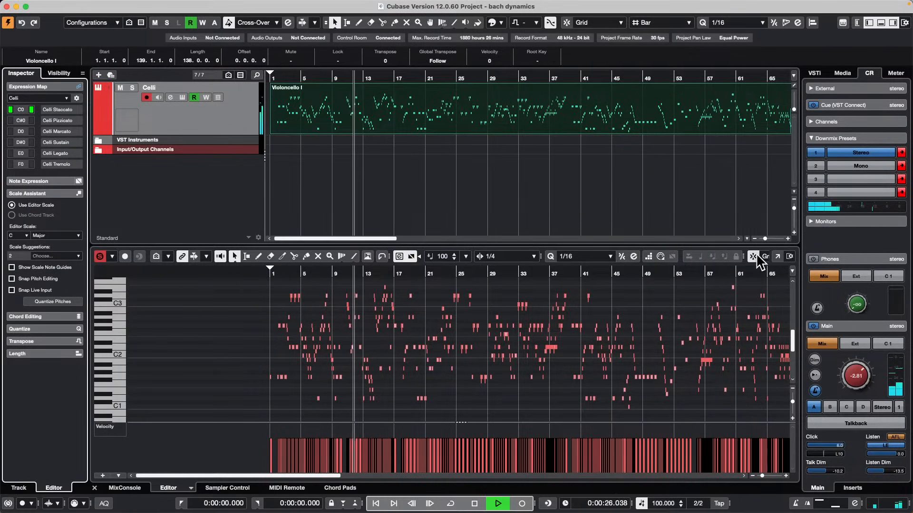
Open the Key Editor in its own window and show an enlarged Articulations/Dynamics lane instead of Velocity.
{"action": "left_click", "coordinate": [778, 257]}
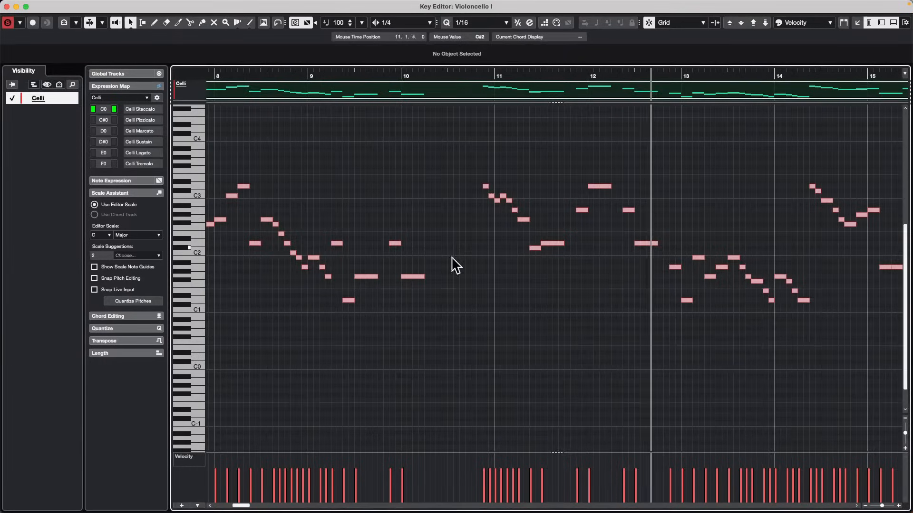
{"action": "left_click", "coordinate": [193, 457]}
{"action": "mouse_move", "coordinate": [230, 505]}
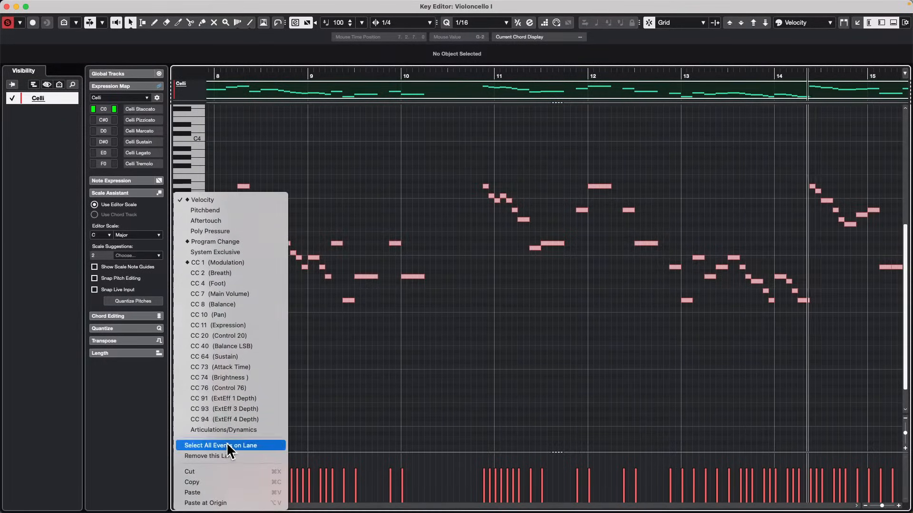
{"action": "left_click", "coordinate": [249, 428]}
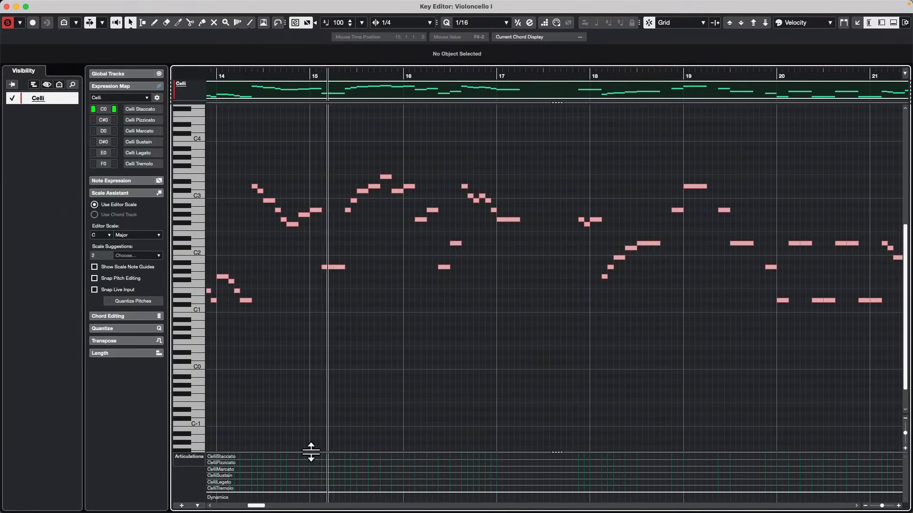
{"action": "left_click_drag", "start_coordinate": [310, 450], "coordinate": [343, 338]}
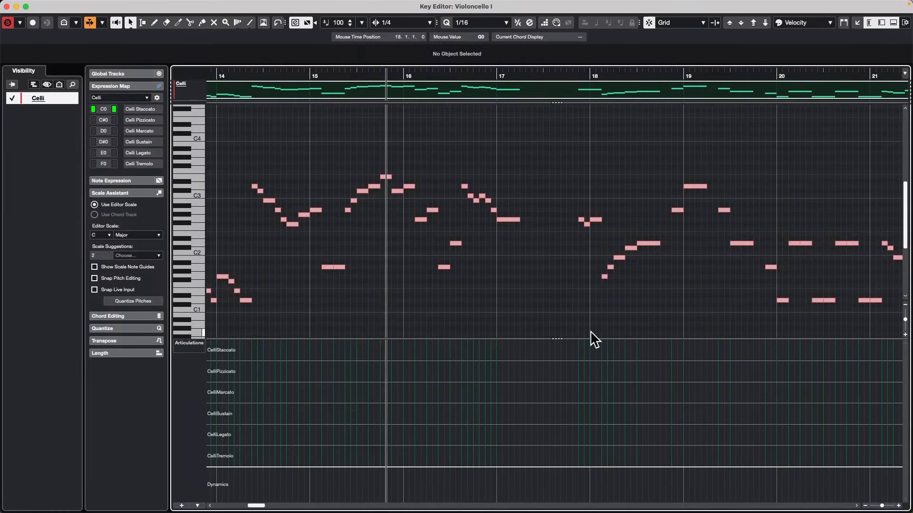
Draw a CelliPizzicato articulation starting at 18.1.1 and a CelliSustain articulation starting at 20.1.3.
{"action": "right_click", "coordinate": [543, 366]}
{"action": "left_click", "coordinate": [570, 364]}
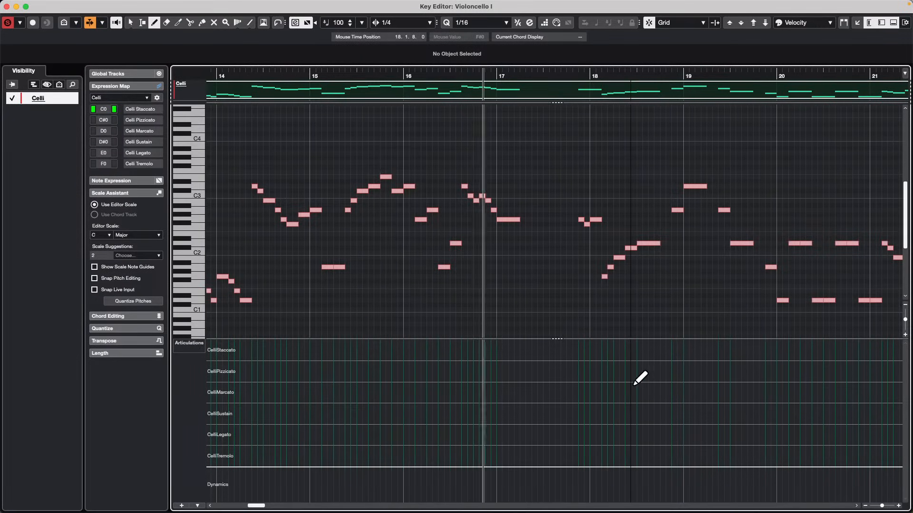
{"action": "left_click", "coordinate": [599, 373]}
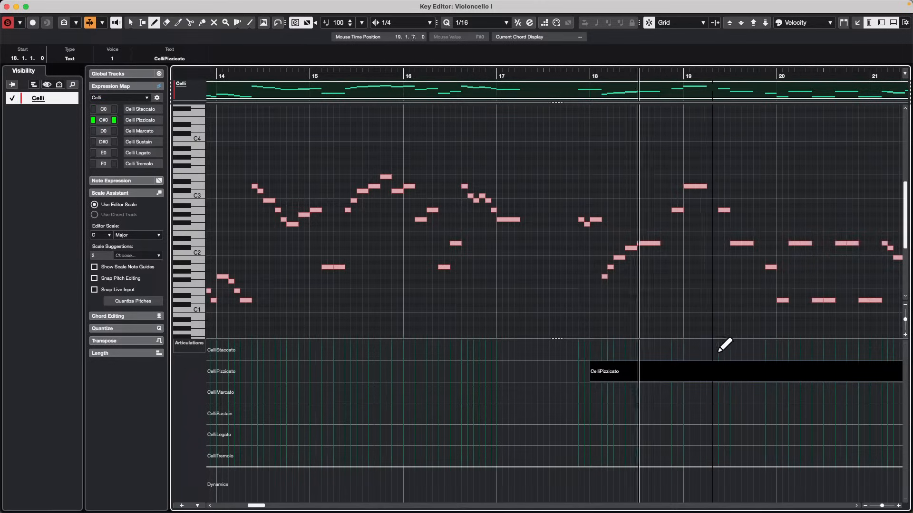
{"action": "left_click", "coordinate": [788, 409]}
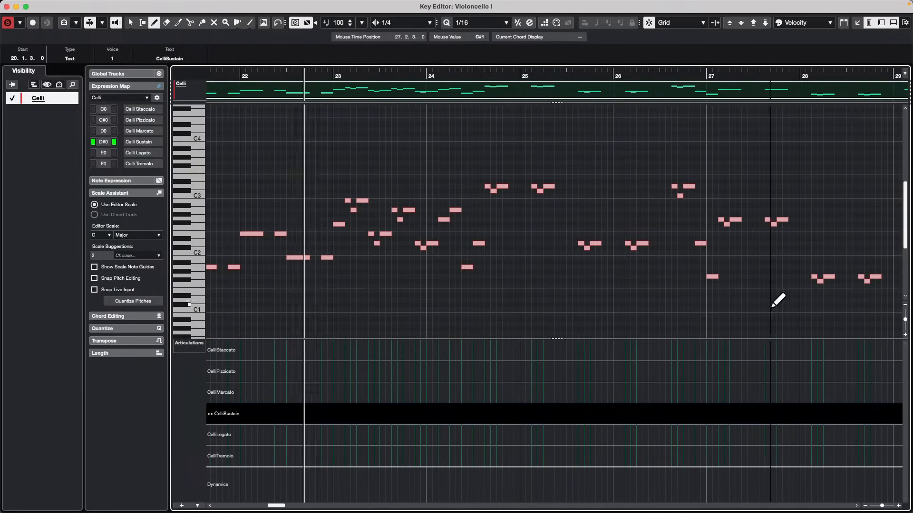
Draw CelliStaccato at 24.1.3, CelliPizzicato at 25.2.3 and CelliStaccato at 26.2.5, replaying the passage from just before bar 24.
{"action": "left_click", "coordinate": [438, 350]}
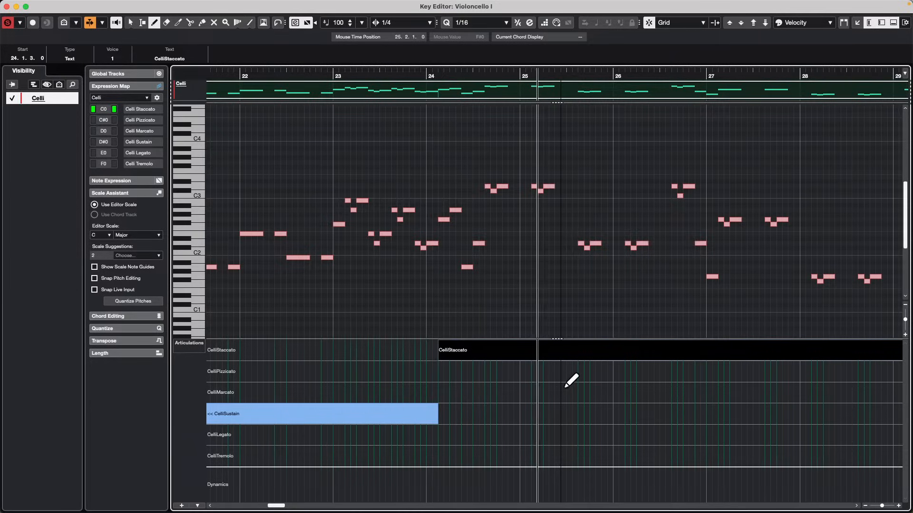
{"action": "left_click", "coordinate": [580, 370]}
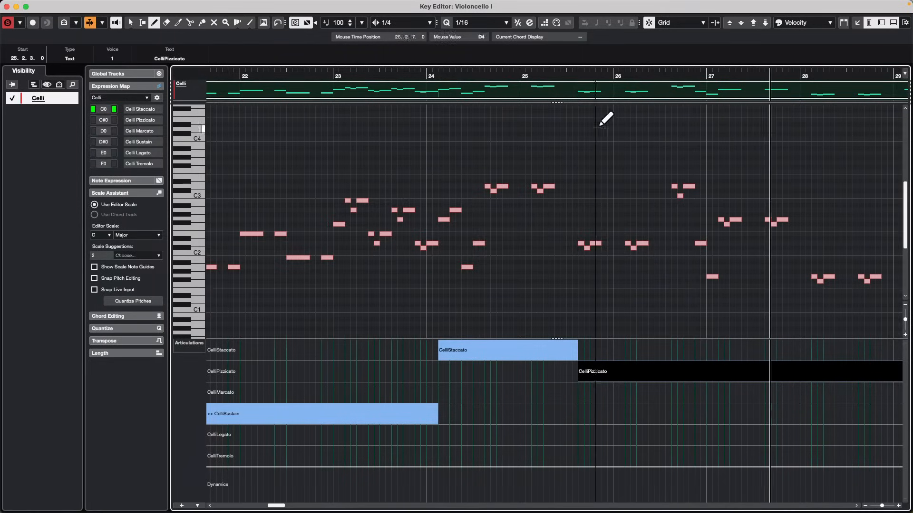
{"action": "left_click", "coordinate": [413, 74]}
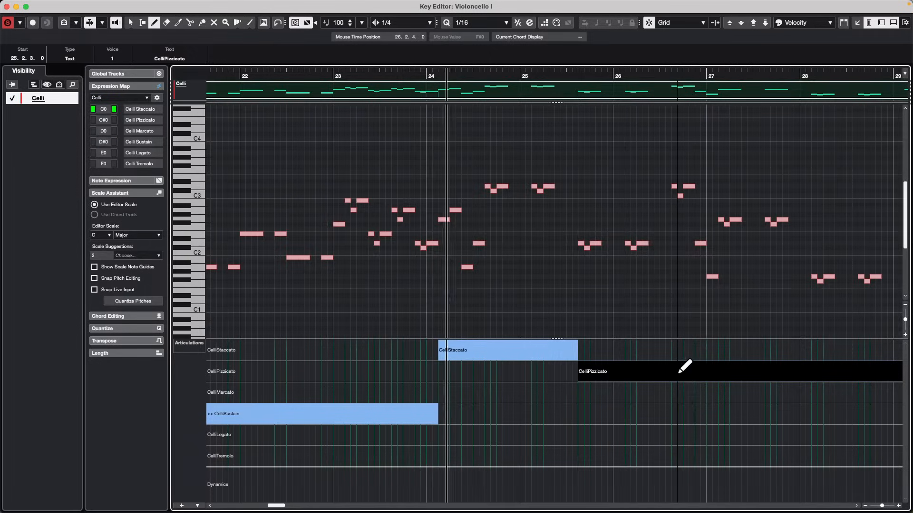
{"action": "left_click", "coordinate": [684, 348]}
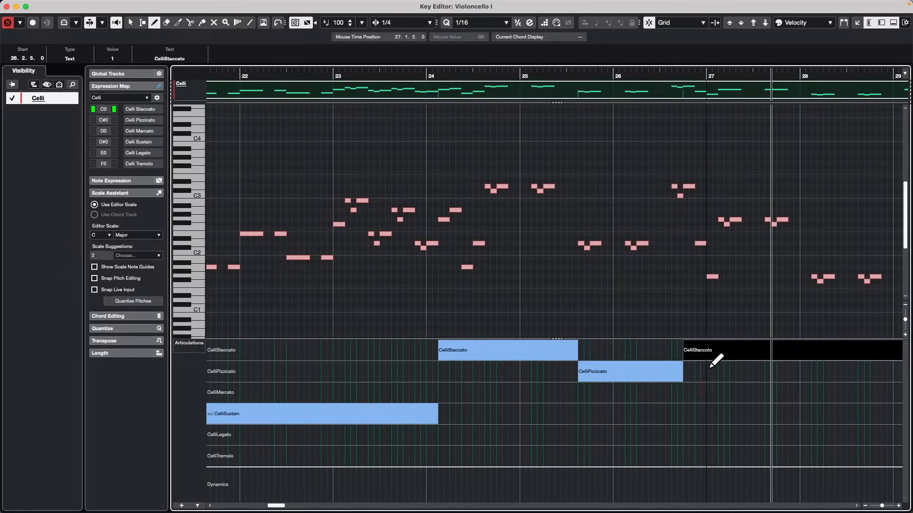
Open the Expression Map Setup to review the available maps and the Violin I sound slots, and close it.
{"action": "mouse_move", "coordinate": [153, 2]}
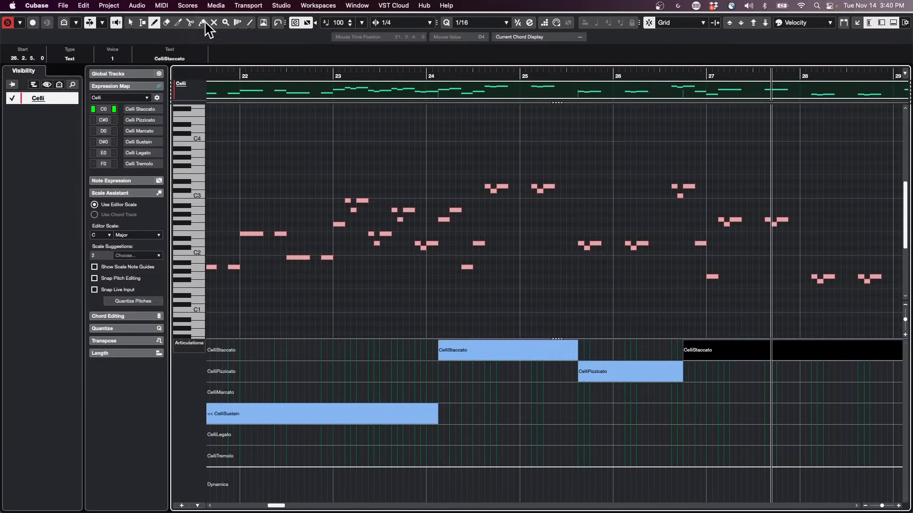
{"action": "left_click", "coordinate": [186, 4]}
{"action": "mouse_move", "coordinate": [218, 6]}
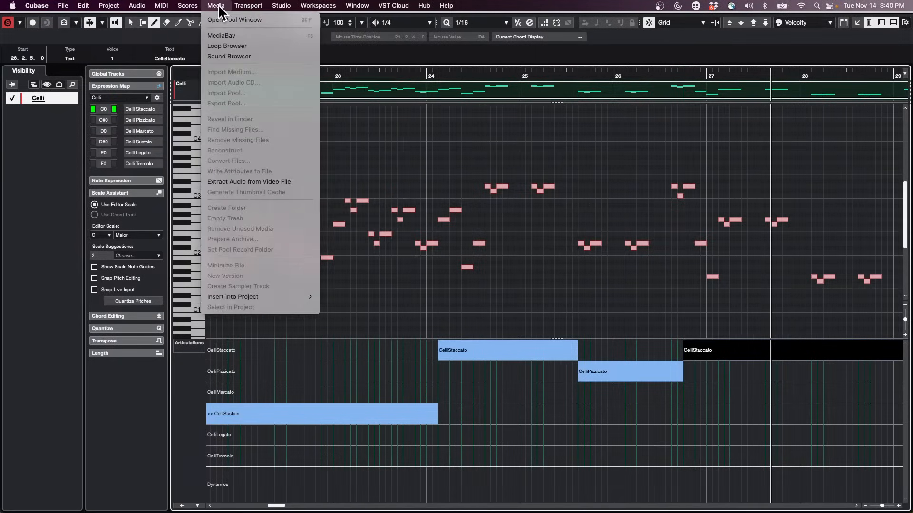
{"action": "mouse_move", "coordinate": [159, 11]}
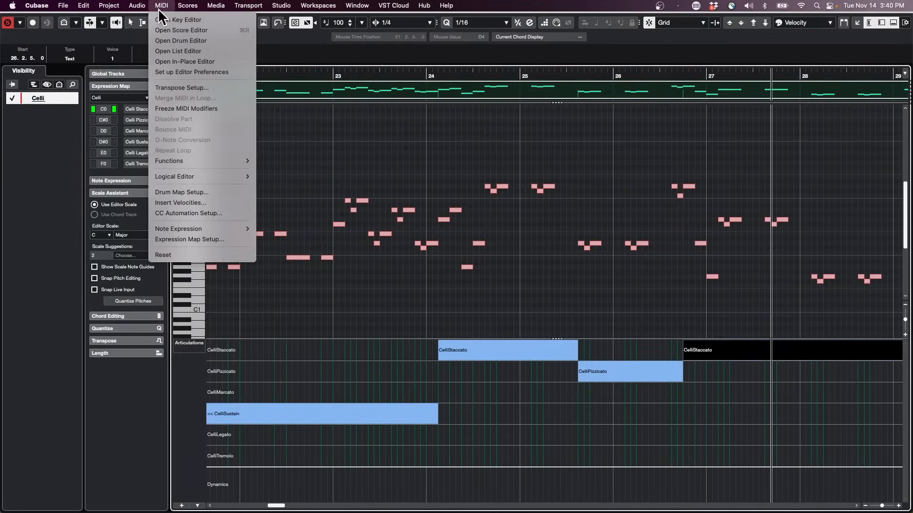
{"action": "left_click", "coordinate": [230, 239]}
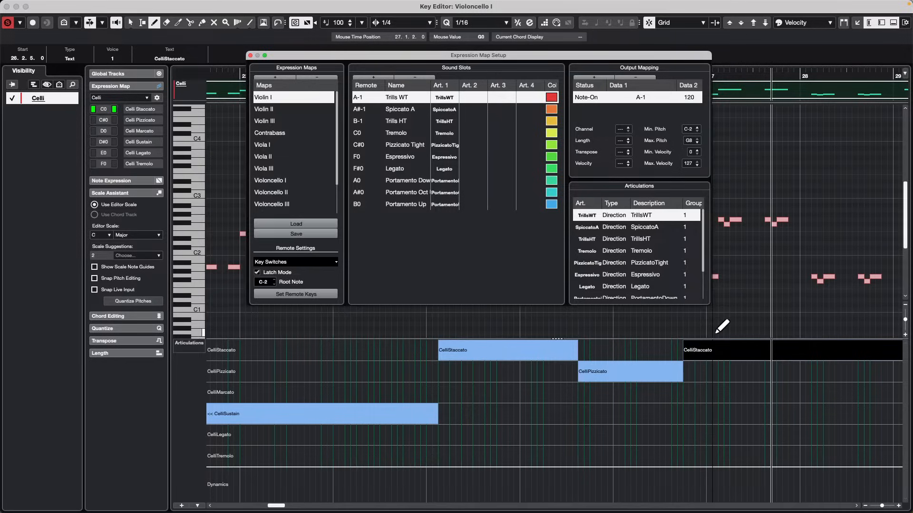
{"action": "left_click", "coordinate": [257, 55]}
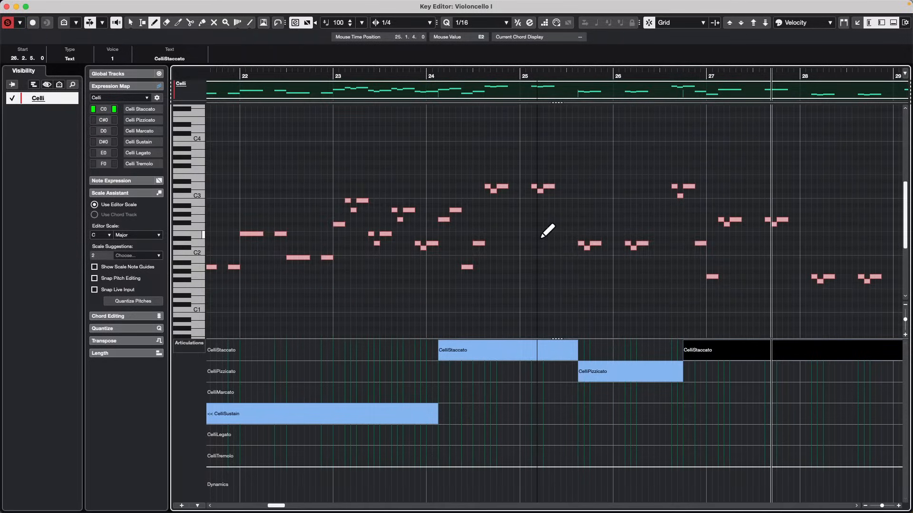
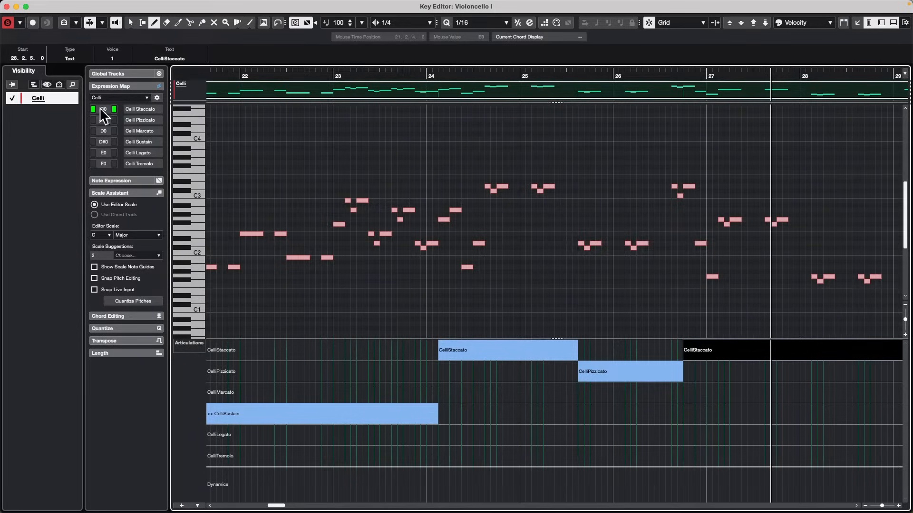
Open and activate the recent project XIII.cpr, close the missing files dialog unresolved, and maximize the project window.
{"action": "left_click", "coordinate": [37, 6]}
{"action": "mouse_move", "coordinate": [67, 5]}
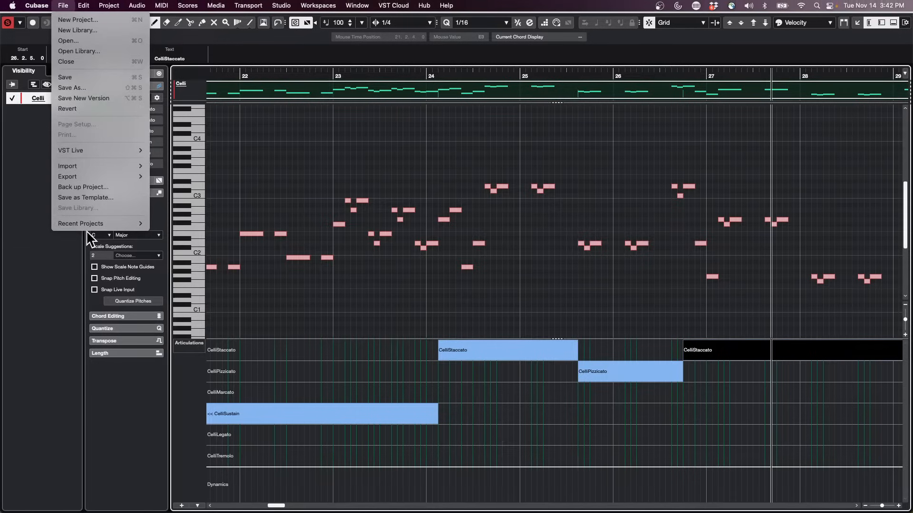
{"action": "mouse_move", "coordinate": [89, 222]}
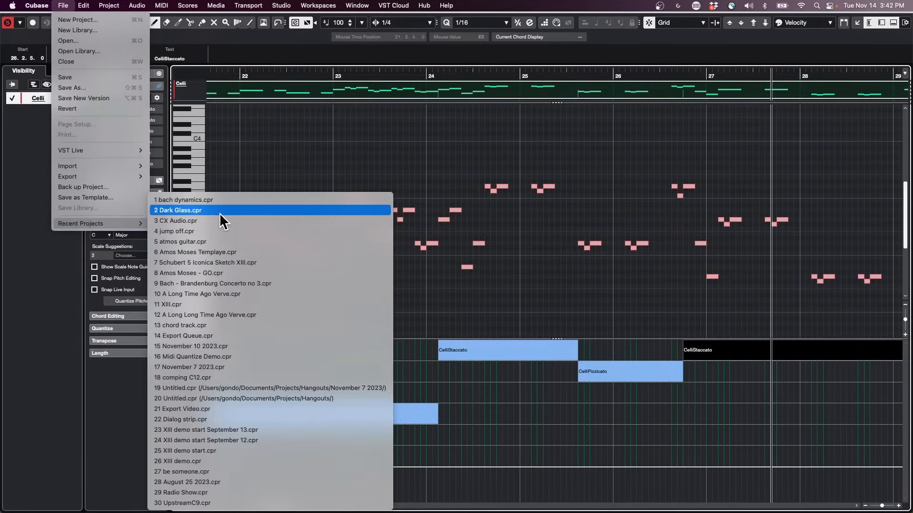
{"action": "left_click", "coordinate": [442, 259]}
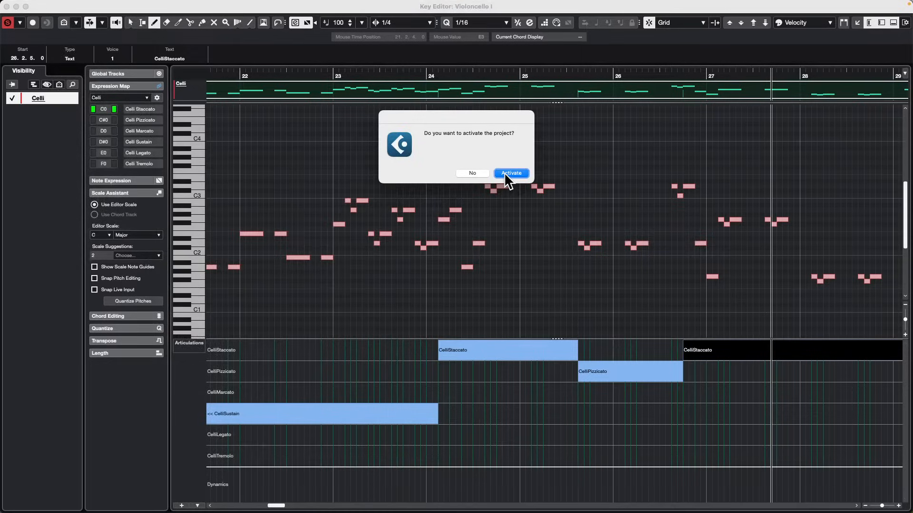
{"action": "left_click", "coordinate": [510, 173]}
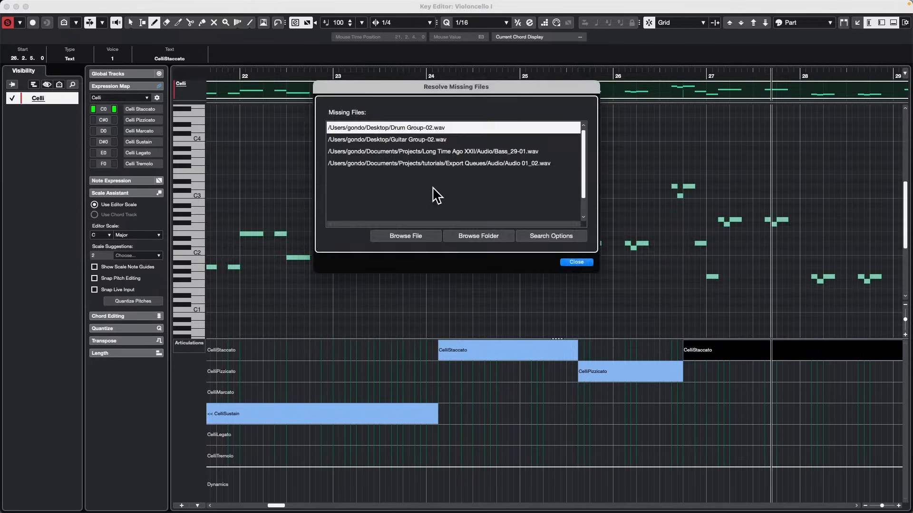
{"action": "left_click", "coordinate": [582, 263]}
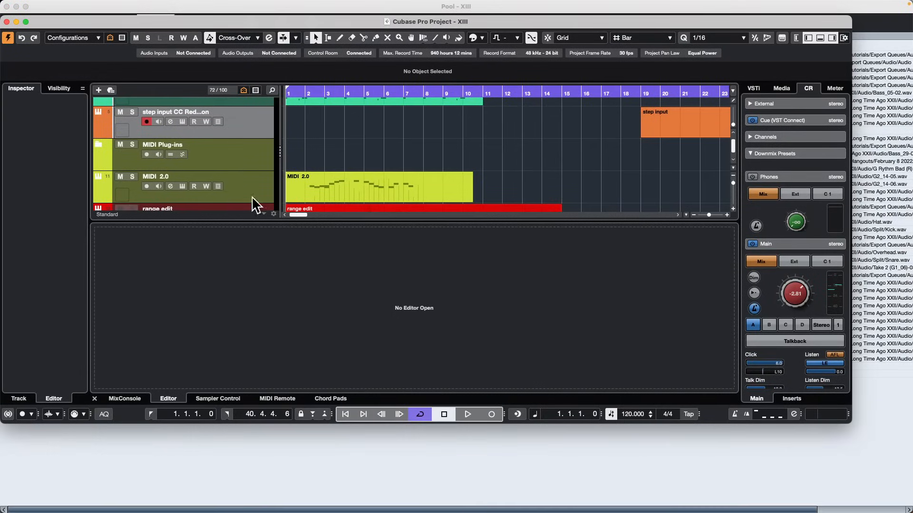
{"action": "left_click", "coordinate": [25, 22]}
{"action": "scroll", "coordinate": [256, 206], "scroll_direction": "down", "scroll_amount": 20}
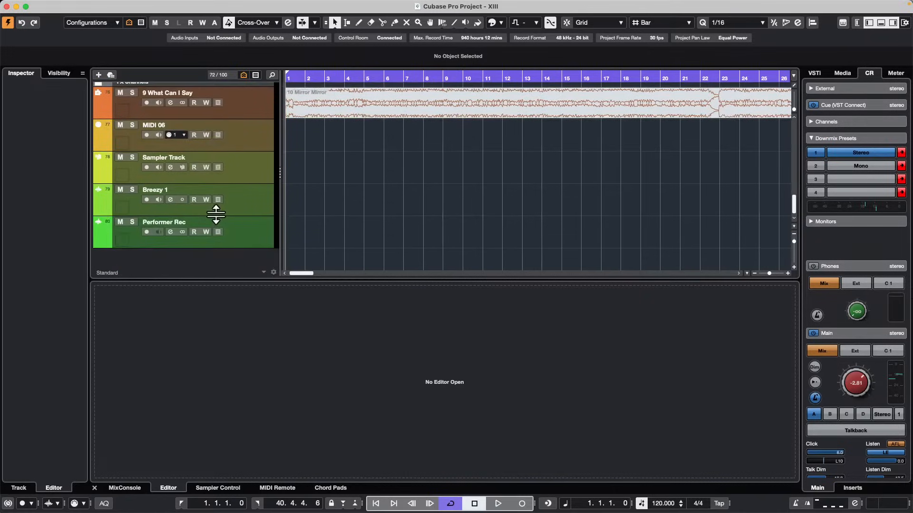
{"action": "scroll", "coordinate": [261, 190], "scroll_direction": "up", "scroll_amount": 2}
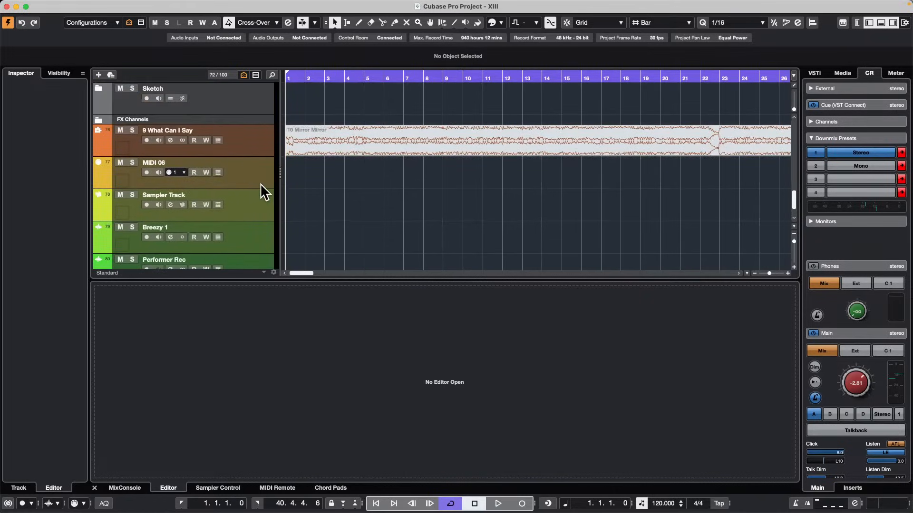
{"action": "right_click", "coordinate": [261, 205]}
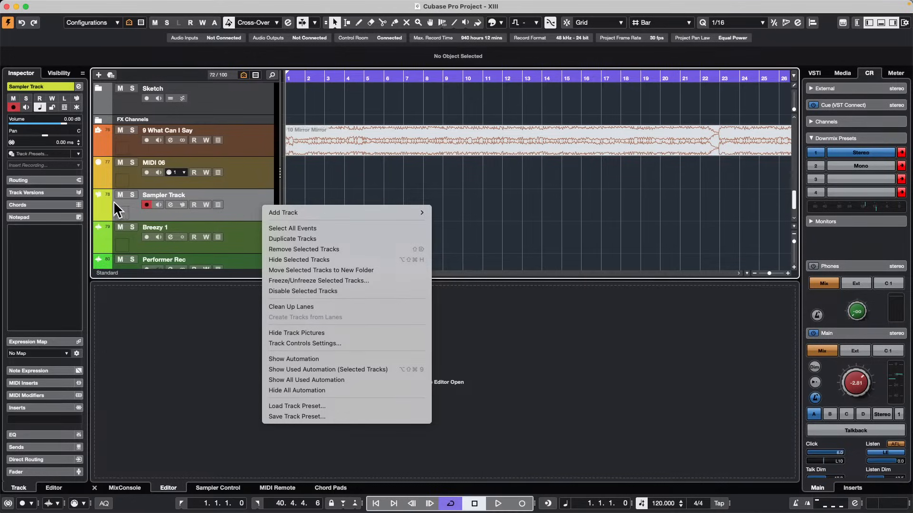
{"action": "left_click", "coordinate": [125, 206]}
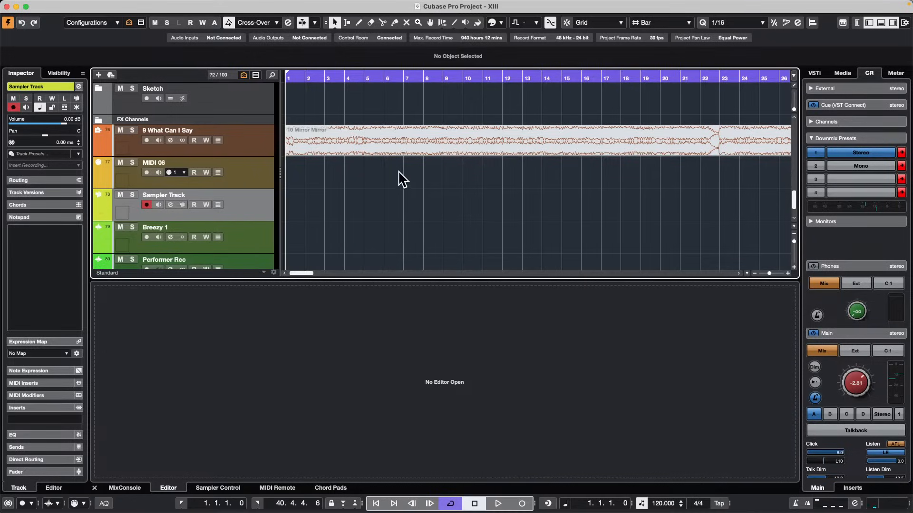
{"action": "scroll", "coordinate": [337, 133], "scroll_direction": "down", "scroll_amount": 1}
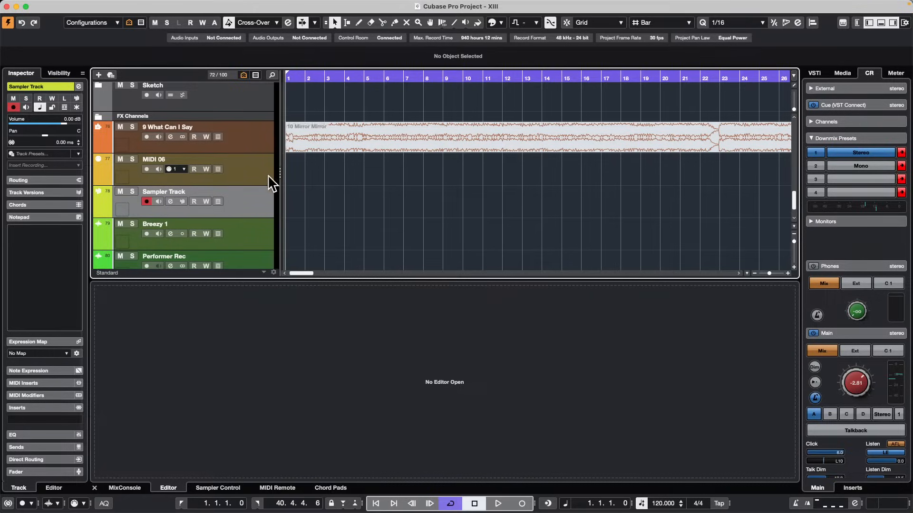
Expand the Sampler Track folder and show the Vocals_140_Dm sampler track in Sampler Control.
{"action": "scroll", "coordinate": [244, 194], "scroll_direction": "up", "scroll_amount": 5}
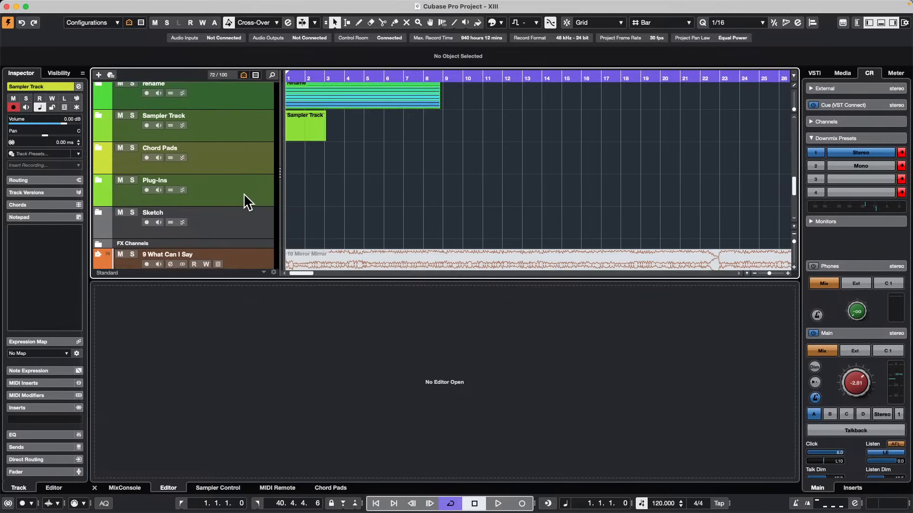
{"action": "scroll", "coordinate": [244, 195], "scroll_direction": "up", "scroll_amount": 2}
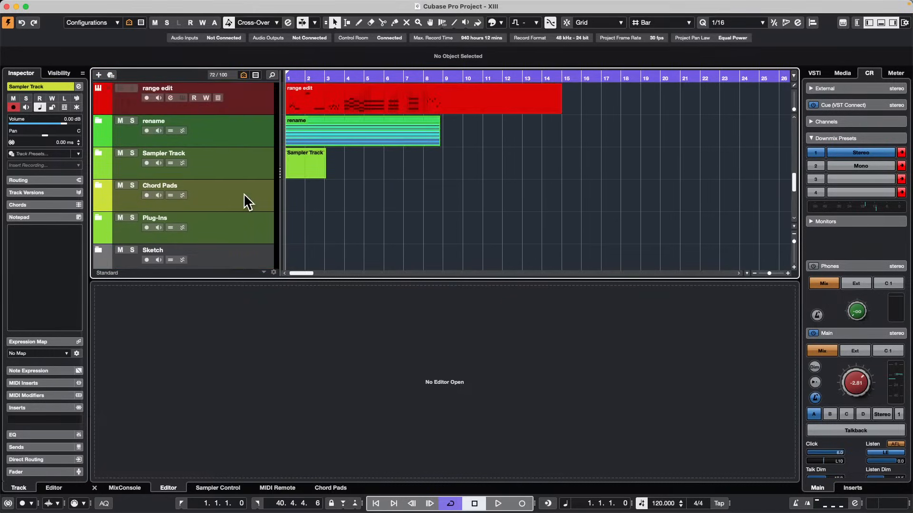
{"action": "left_click", "coordinate": [98, 153]}
{"action": "scroll", "coordinate": [401, 214], "scroll_direction": "down", "scroll_amount": 3}
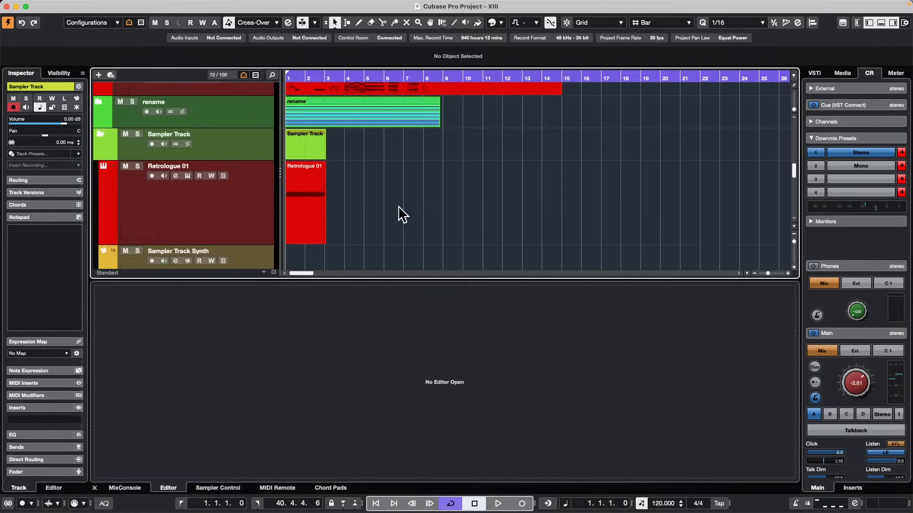
{"action": "scroll", "coordinate": [401, 214], "scroll_direction": "down", "scroll_amount": 1}
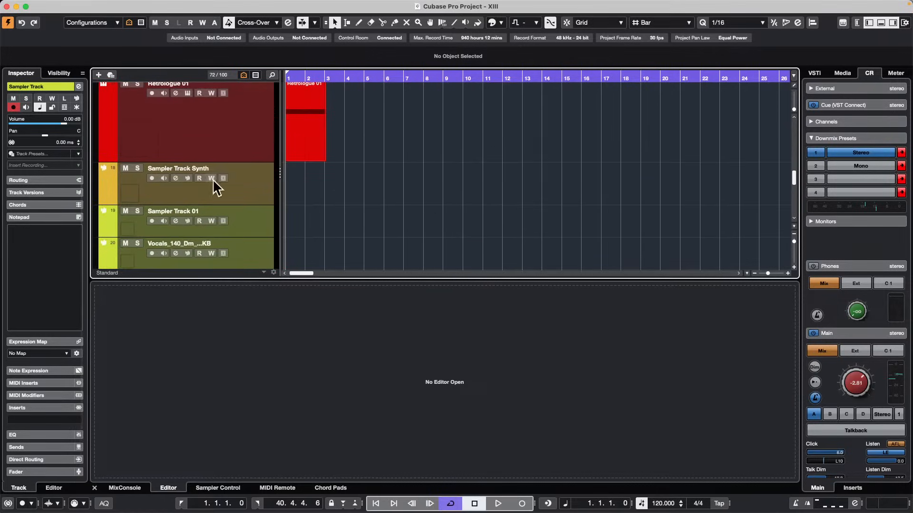
{"action": "left_click", "coordinate": [258, 257]}
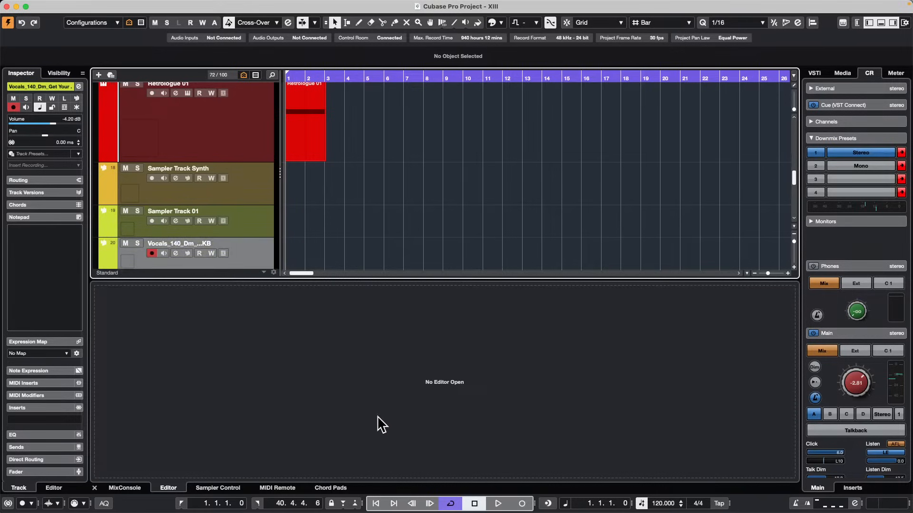
{"action": "left_click", "coordinate": [221, 488]}
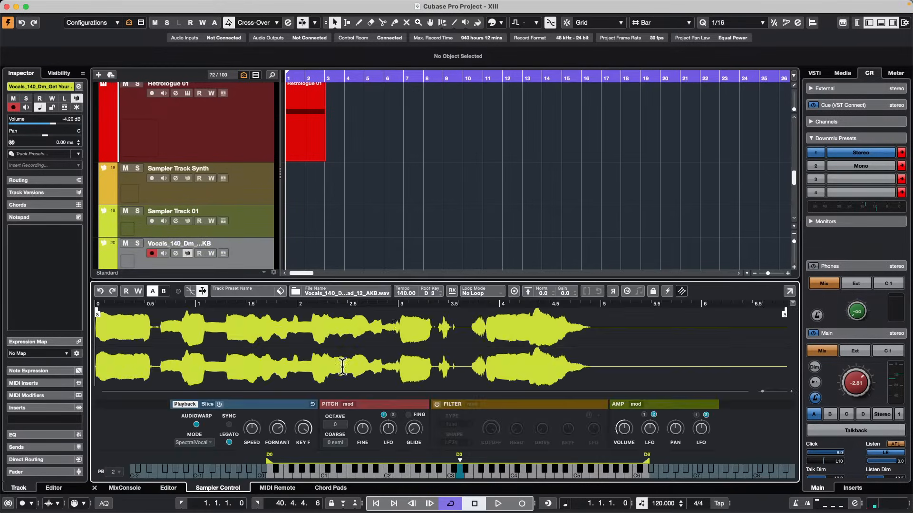
Toggle AudioWarp off and back on for the vocal sample and choose the Spectral Vocal mode.
{"action": "left_click", "coordinate": [196, 425]}
{"action": "left_click", "coordinate": [197, 424]}
{"action": "left_click", "coordinate": [193, 445]}
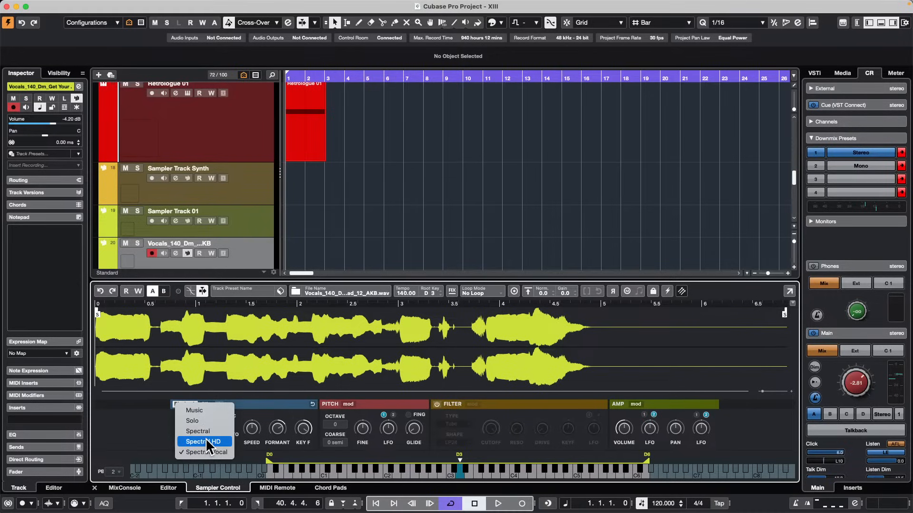
{"action": "left_click", "coordinate": [227, 450]}
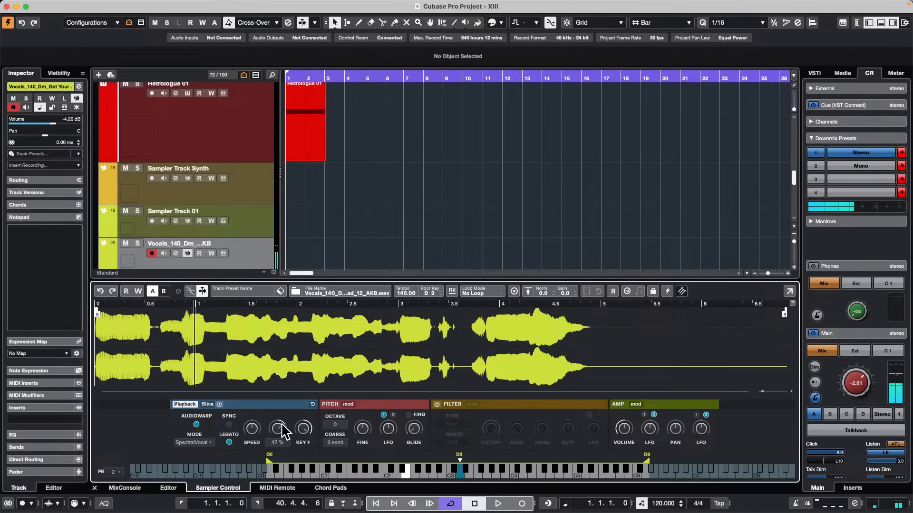
Sweep the vocal sample's Formant down to about -41 %, up to about 58 % and back down while auditioning.
{"action": "left_click_drag", "start_coordinate": [281, 430], "coordinate": [264, 476]}
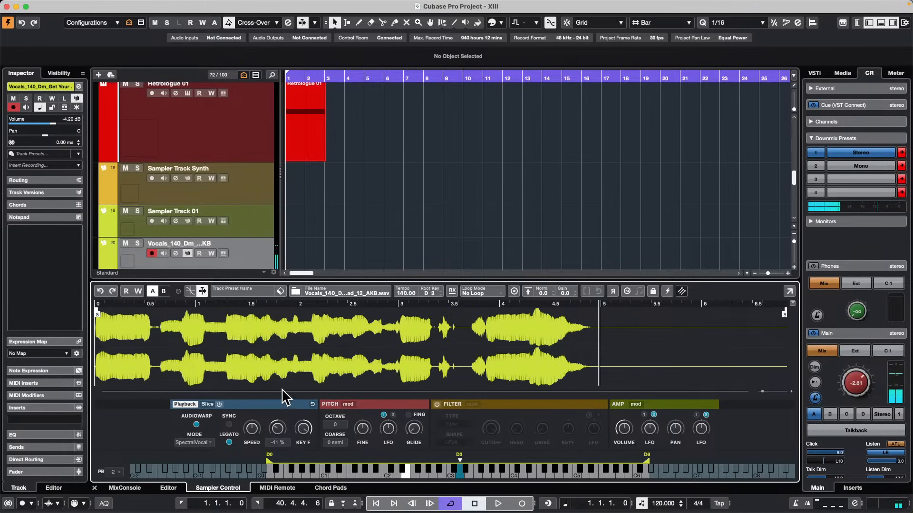
{"action": "left_click_drag", "start_coordinate": [277, 428], "coordinate": [280, 380]}
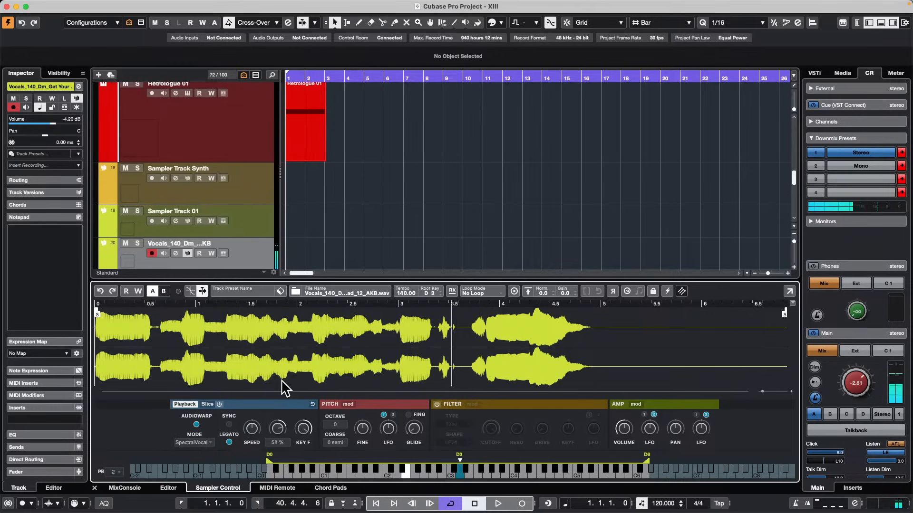
{"action": "left_click_drag", "start_coordinate": [285, 387], "coordinate": [280, 418]}
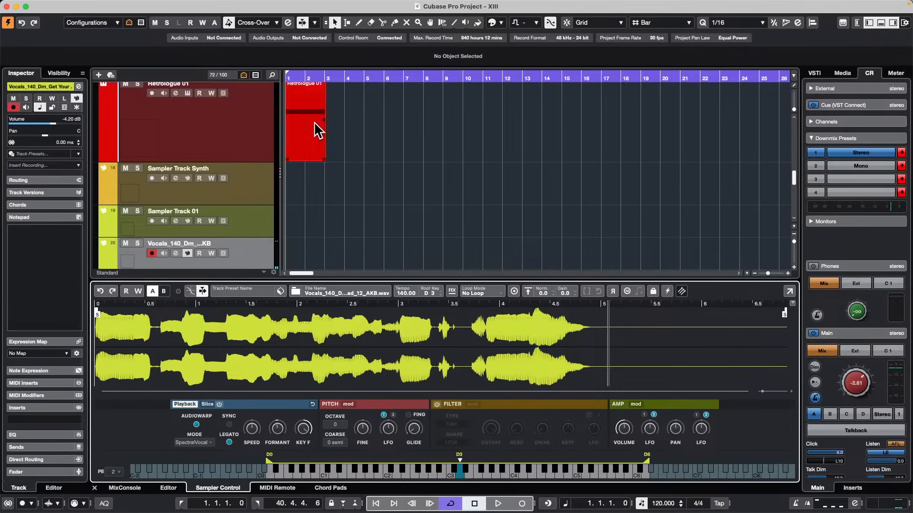
Show the amp envelope of Sampler Track Synth and switch to its B setting.
{"action": "left_click", "coordinate": [255, 184]}
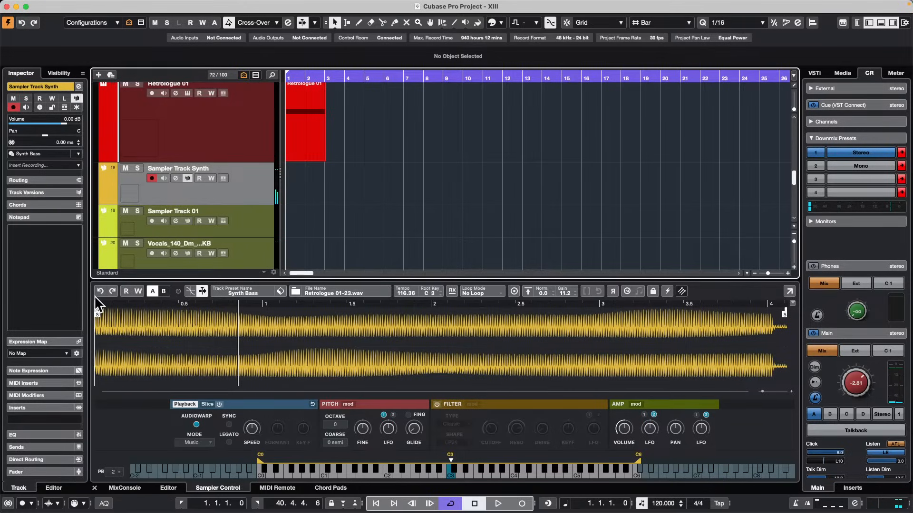
{"action": "left_click", "coordinate": [635, 404]}
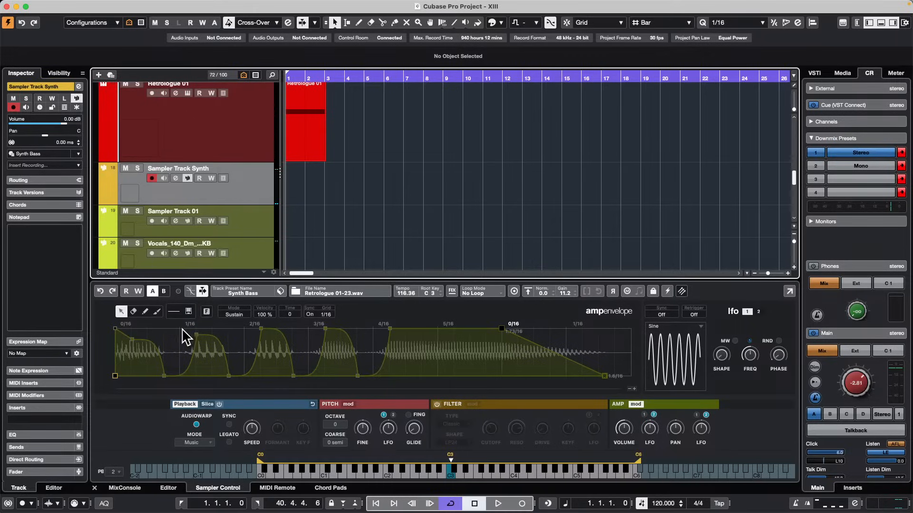
{"action": "left_click", "coordinate": [164, 291]}
Select Sampler Track 01, enlarge the Sampler Control area and show the track's amp envelope.
{"action": "left_click", "coordinate": [257, 229]}
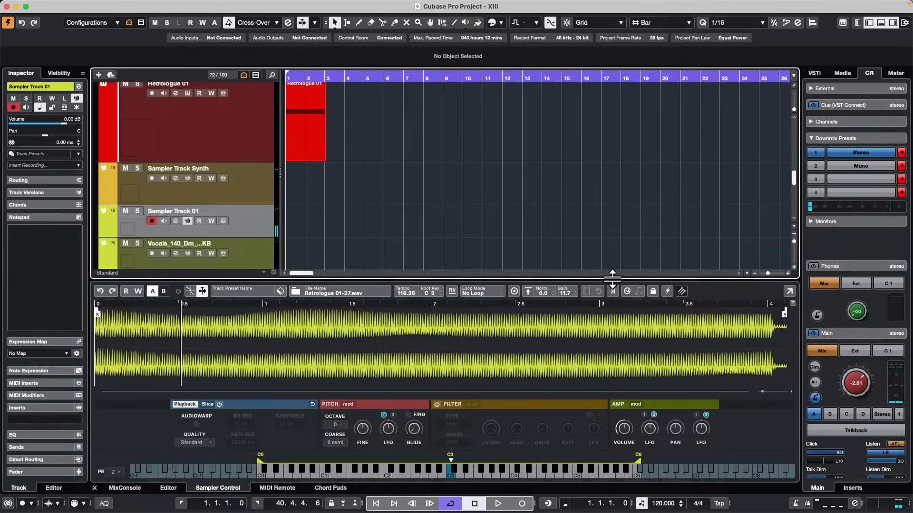
{"action": "left_click_drag", "start_coordinate": [612, 282], "coordinate": [617, 222]}
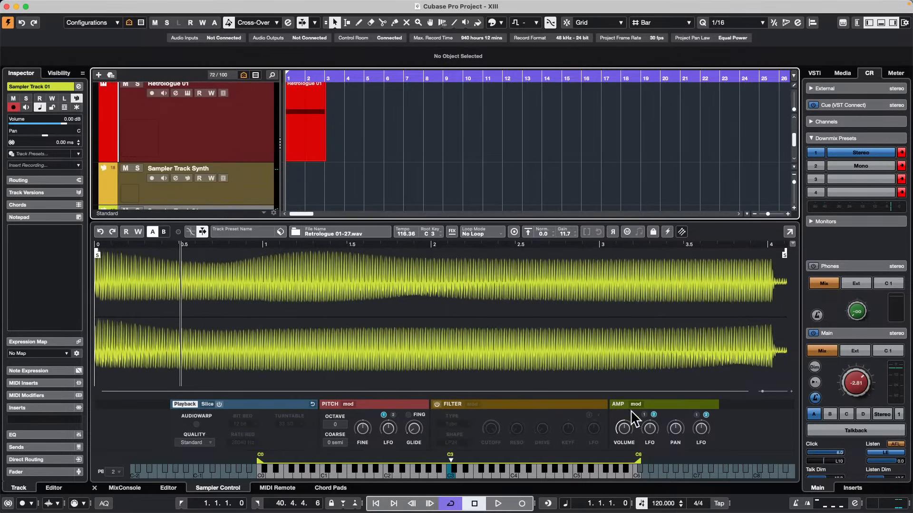
{"action": "left_click", "coordinate": [636, 404]}
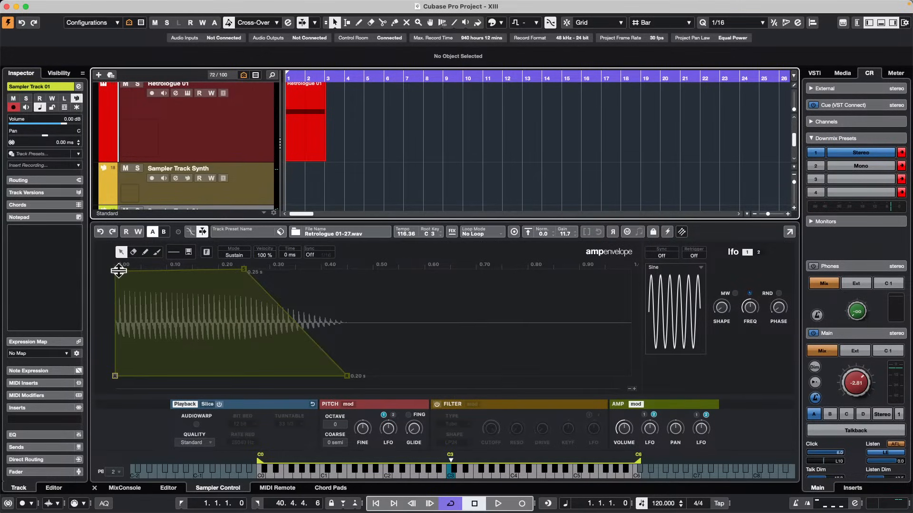
Try moving the first amp envelope node to about 494 ms at a lower level, and undo the change.
{"action": "left_click_drag", "start_coordinate": [119, 270], "coordinate": [367, 291]}
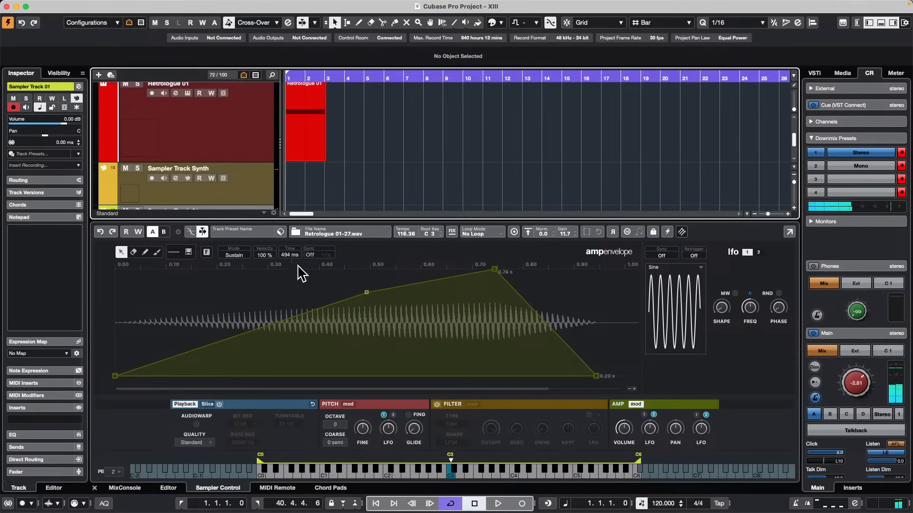
{"action": "left_click", "coordinate": [100, 232]}
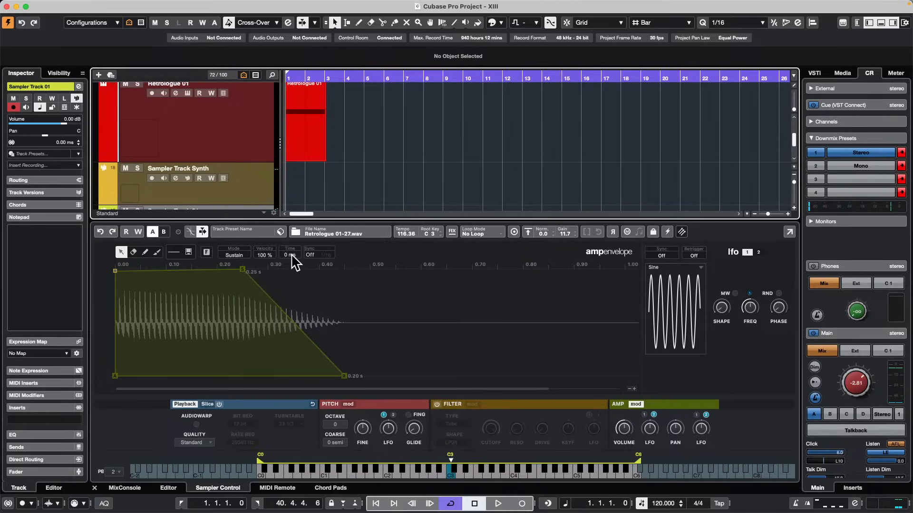
Set the amp envelope's velocity to 0 %, audition the sample, and set the velocity back to 100 %.
{"action": "double_click", "coordinate": [265, 255]}
{"action": "type", "text": "0"}
{"action": "key", "text": "Return"}
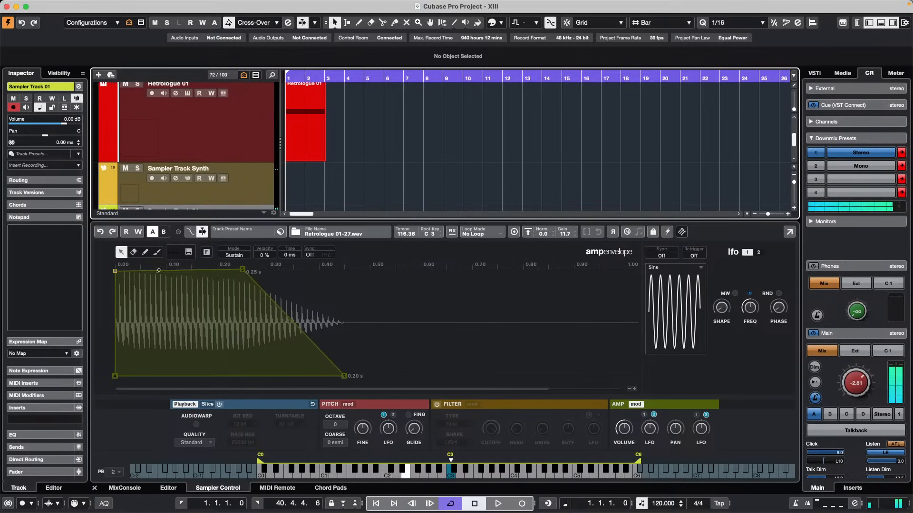
{"action": "double_click", "coordinate": [265, 254]}
{"action": "type", "text": "10"}
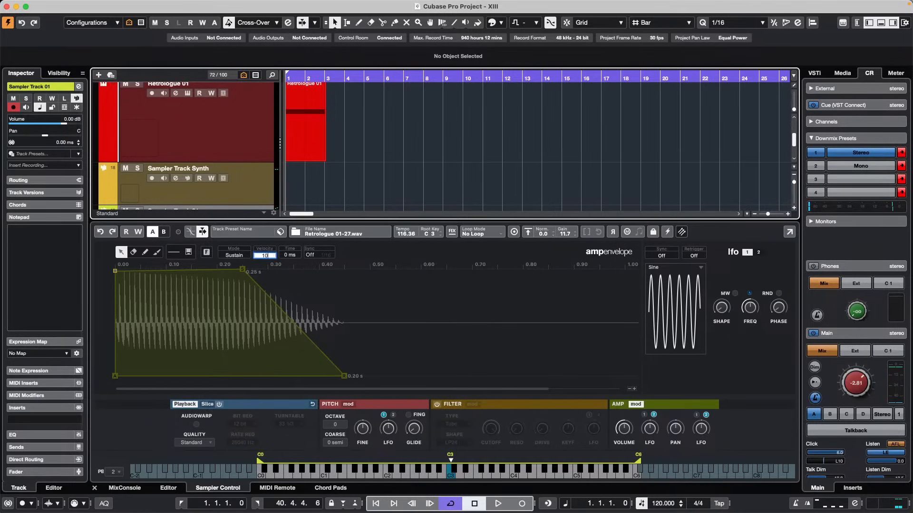
{"action": "type", "text": "0"}
{"action": "key", "text": "Return"}
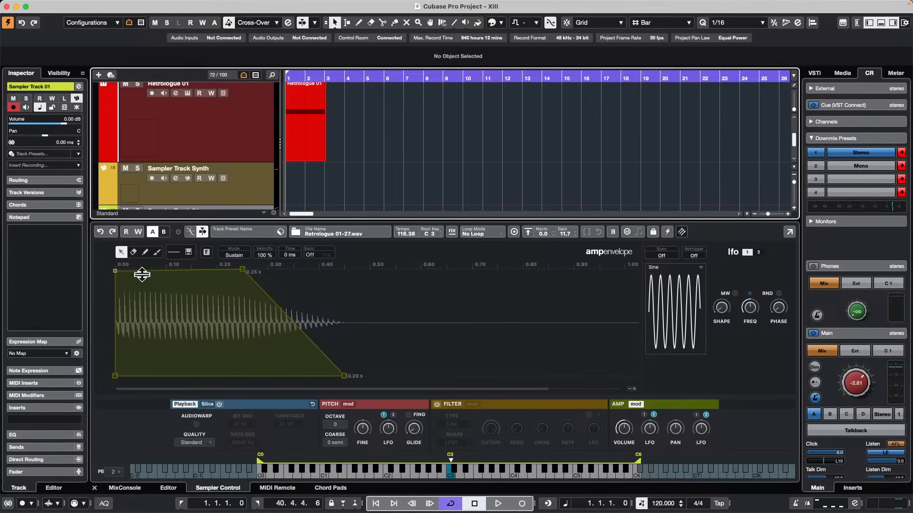
Turn on Sync for the amp envelope and pencil in a rhythmic shape of alternating low and high nodes on the 1/16 grid.
{"action": "left_click", "coordinate": [310, 255]}
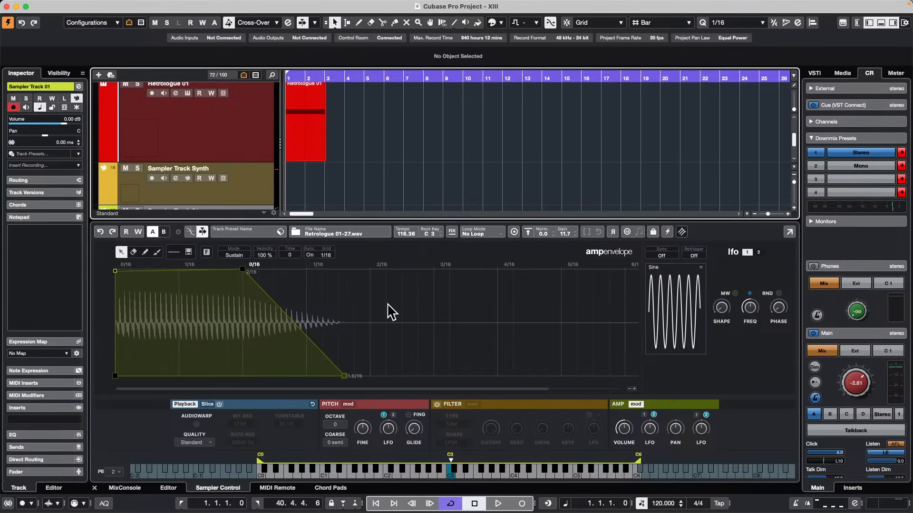
{"action": "left_click", "coordinate": [144, 251]}
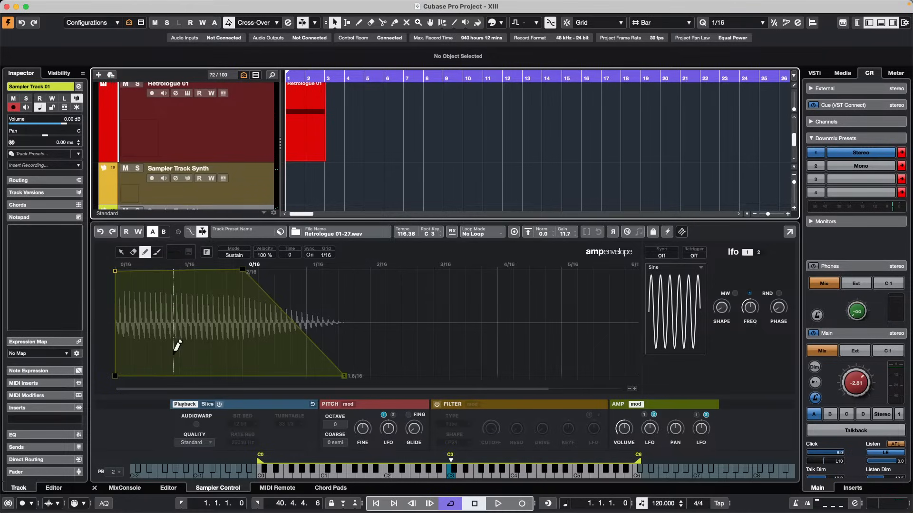
{"action": "left_click_drag", "start_coordinate": [179, 356], "coordinate": [304, 266]}
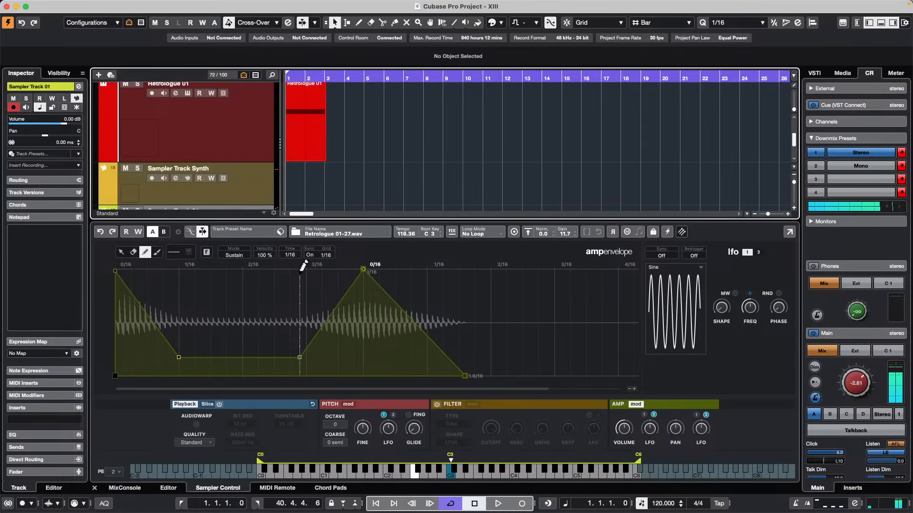
{"action": "left_click", "coordinate": [243, 291]}
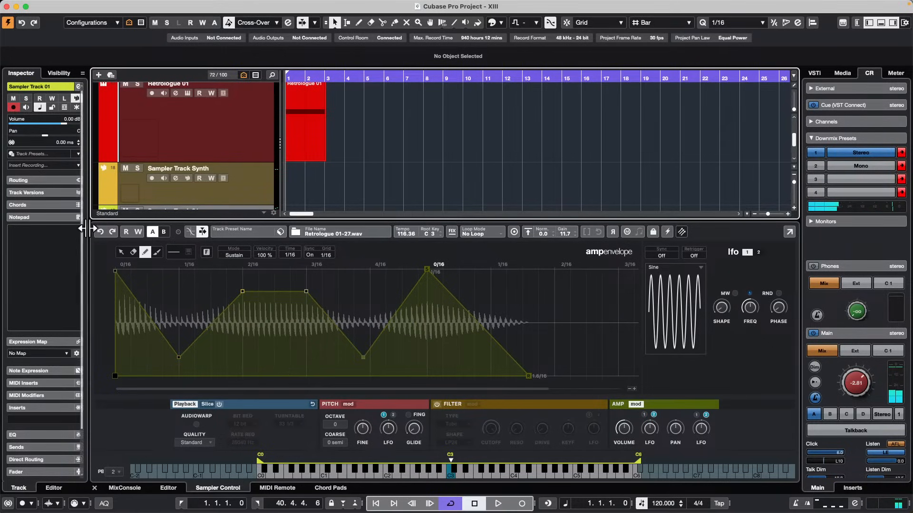
Select the amp envelope nodes between about 1/16 and 4/16 and invert their levels.
{"action": "right_click", "coordinate": [190, 282]}
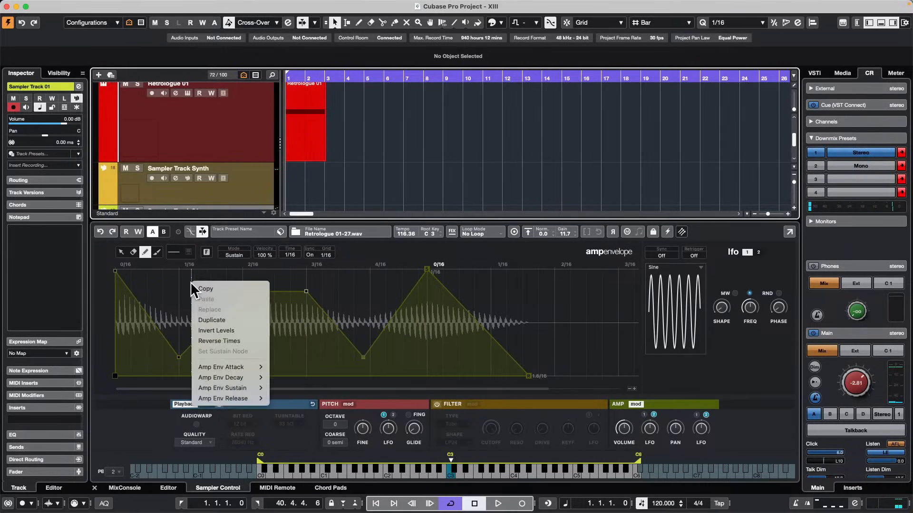
{"action": "left_click", "coordinate": [167, 275]}
{"action": "left_click", "coordinate": [121, 252]}
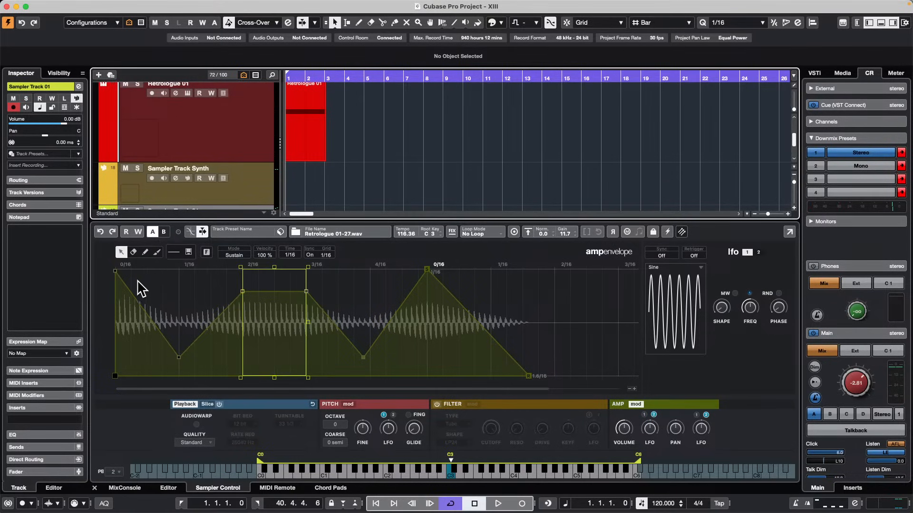
{"action": "left_click_drag", "start_coordinate": [168, 284], "coordinate": [396, 375]}
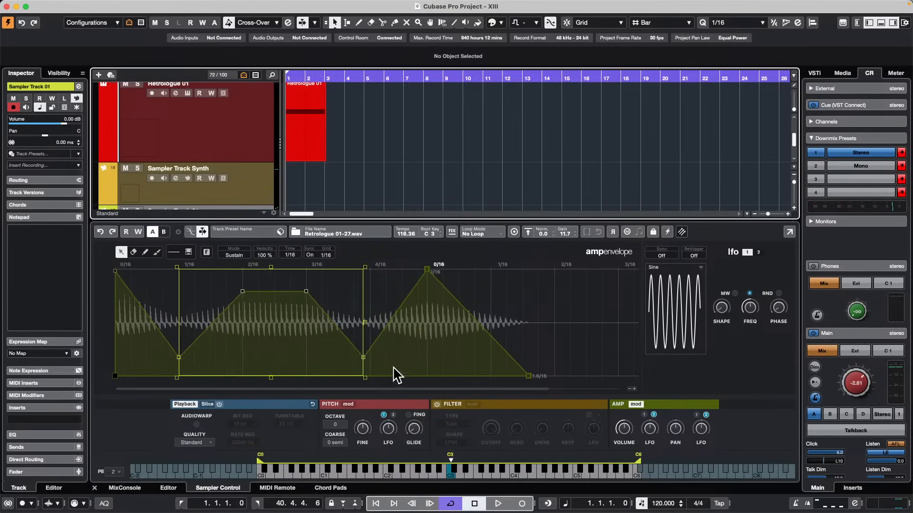
{"action": "right_click", "coordinate": [276, 318]}
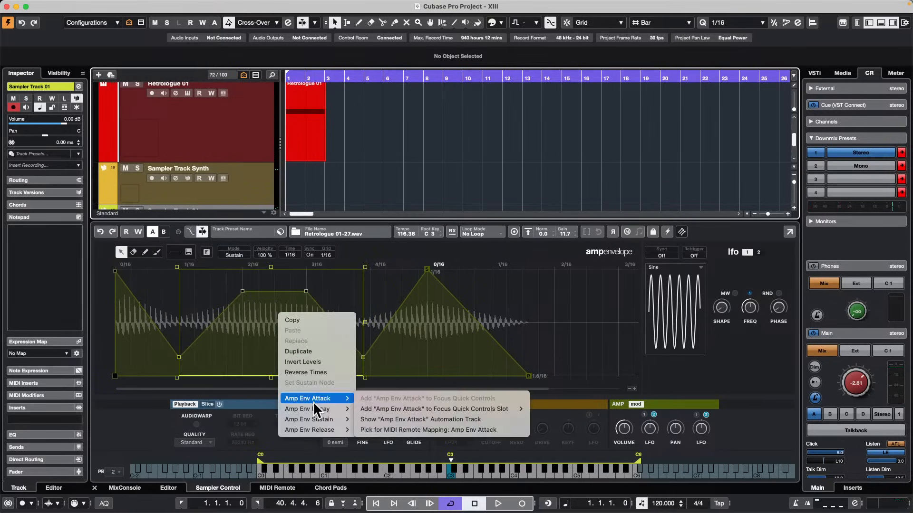
{"action": "mouse_move", "coordinate": [314, 411]}
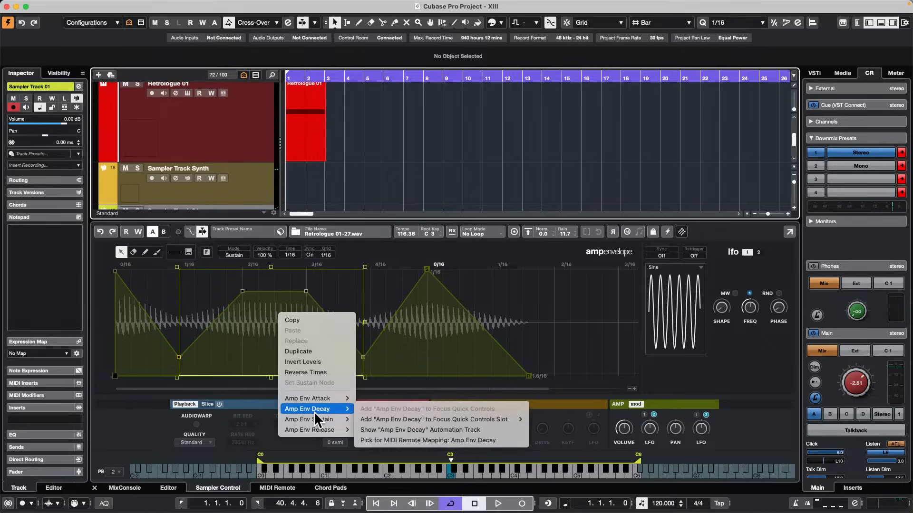
{"action": "left_click", "coordinate": [331, 360]}
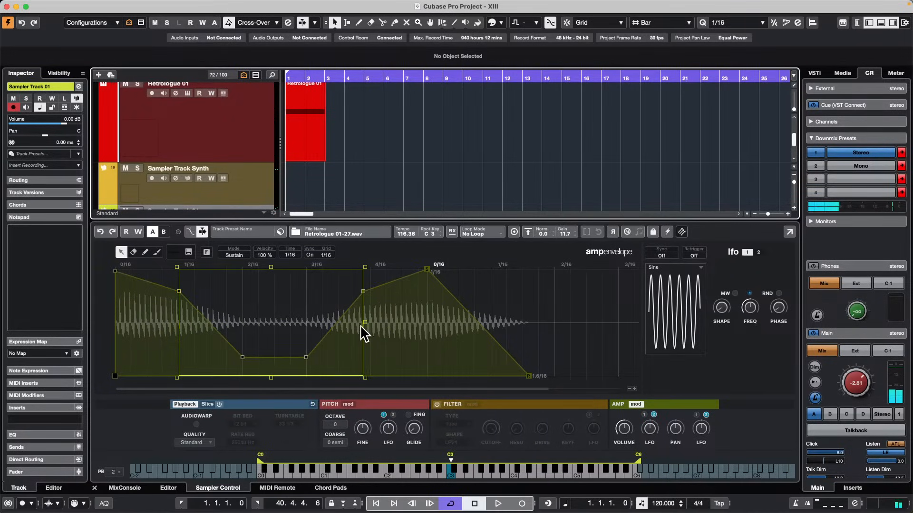
Reshape the selected amp envelope nodes by compressing their levels, shifting them upward and tilting the later nodes down.
{"action": "mouse_move", "coordinate": [364, 321]}
{"action": "left_mouse_down"}
{"action": "mouse_move", "coordinate": [358, 373]}
{"action": "mouse_move", "coordinate": [365, 339]}
{"action": "left_mouse_up"}
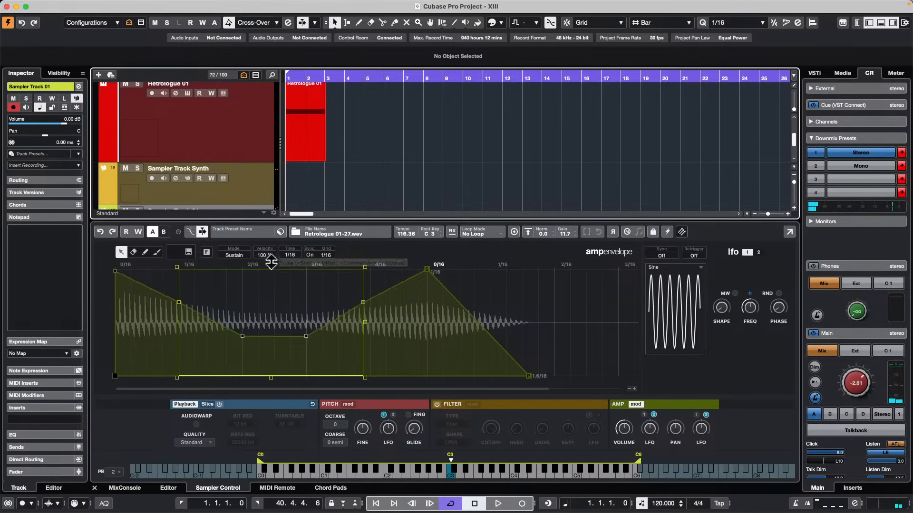
{"action": "left_click_drag", "start_coordinate": [270, 261], "coordinate": [270, 238]}
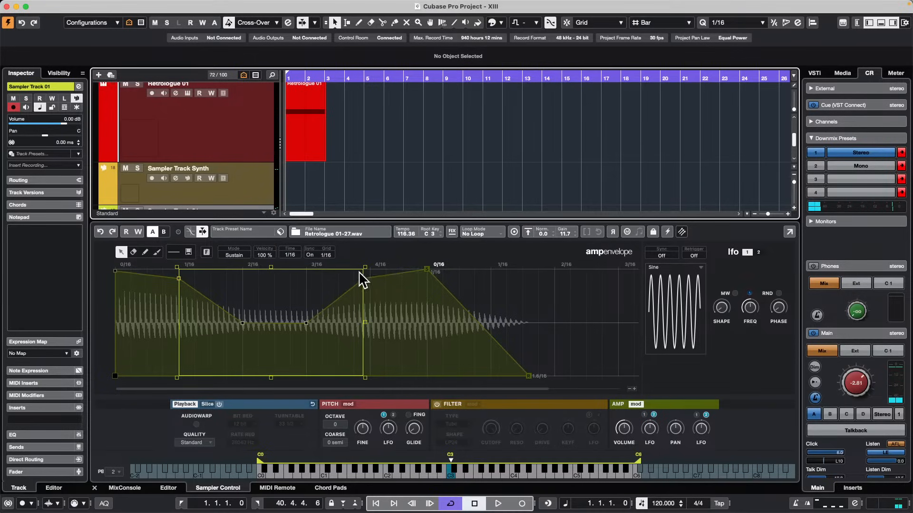
{"action": "left_click_drag", "start_coordinate": [365, 268], "coordinate": [340, 345]}
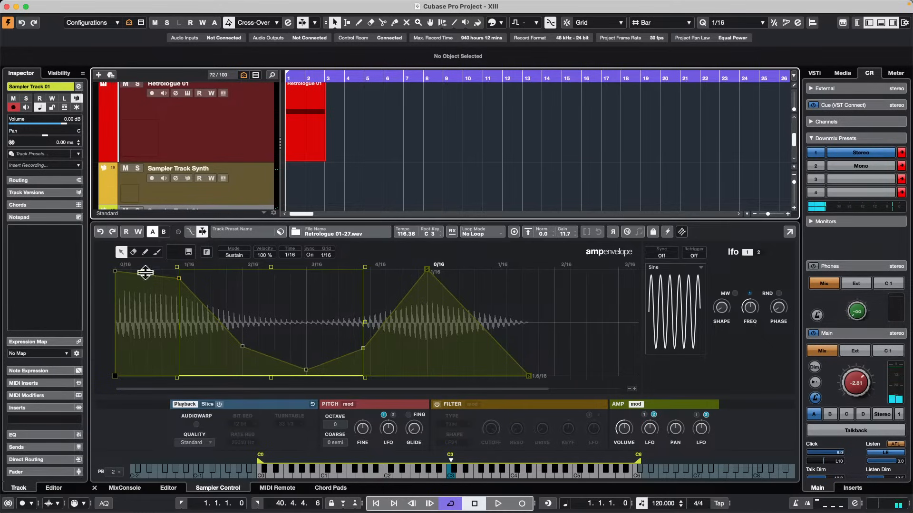
Try several factory curves on the selected amp envelope range, ending with a rising exponential curve.
{"action": "left_click", "coordinate": [174, 254]}
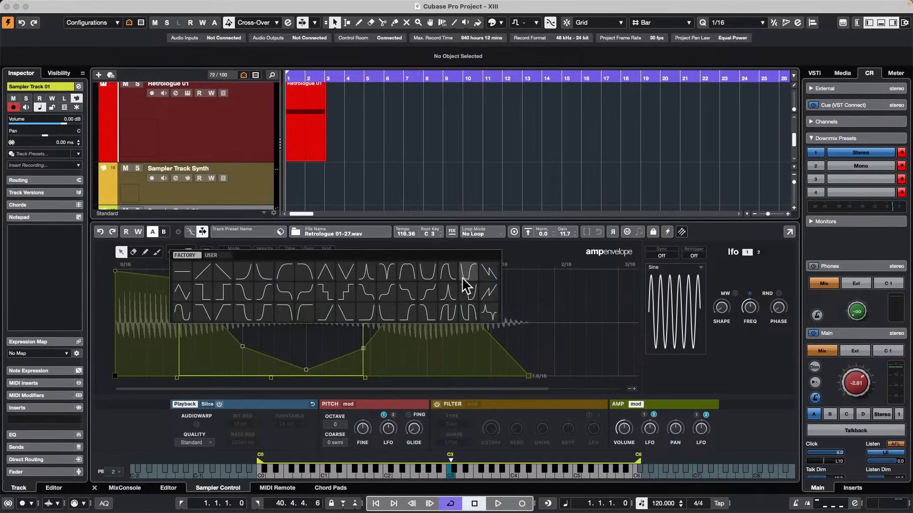
{"action": "left_click", "coordinate": [447, 272]}
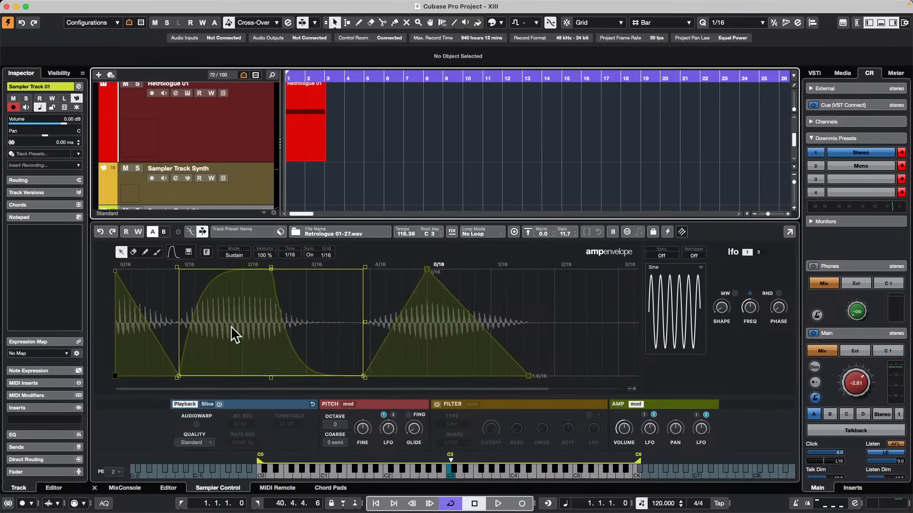
{"action": "left_click", "coordinate": [172, 252]}
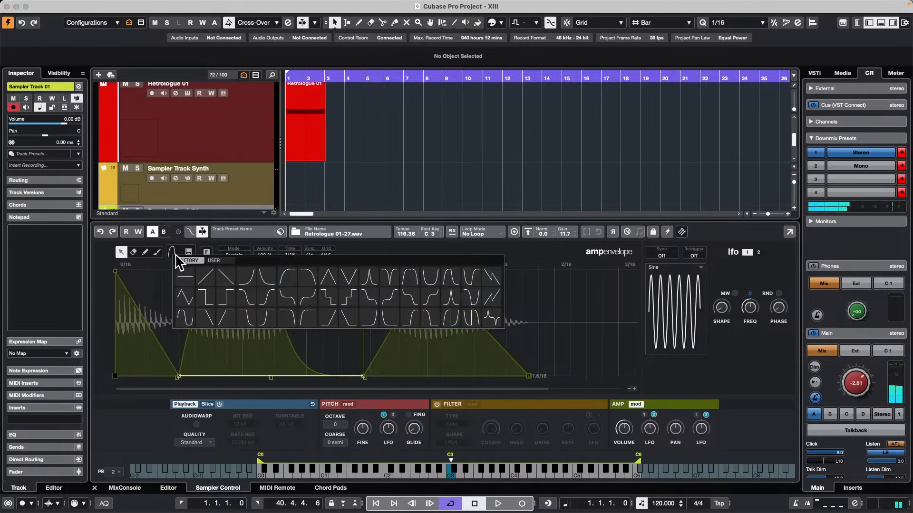
{"action": "left_click", "coordinate": [450, 318]}
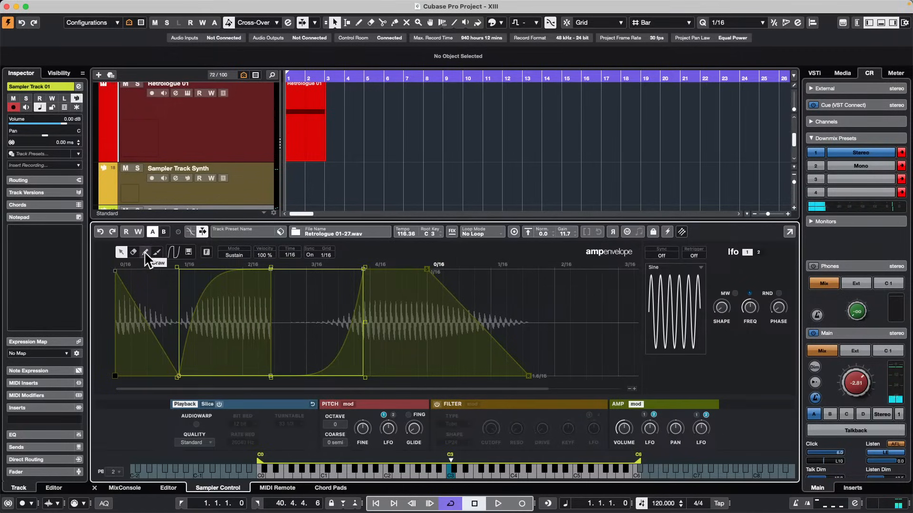
{"action": "left_click", "coordinate": [170, 251]}
Paint a row of pulses with the factory U-shaped curve across the amp envelope up to about 8/16, raising their level towards the end.
{"action": "left_click", "coordinate": [158, 254]}
{"action": "left_click", "coordinate": [157, 253]}
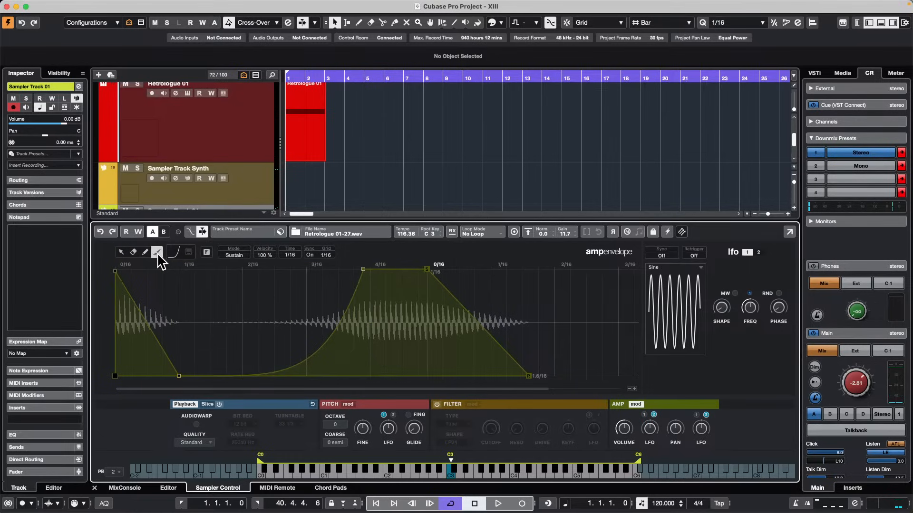
{"action": "left_click", "coordinate": [179, 249]}
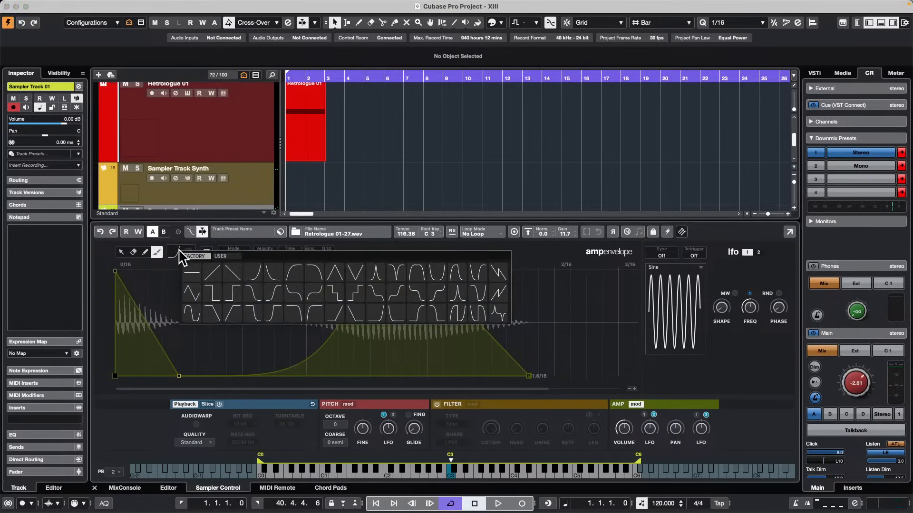
{"action": "left_click", "coordinate": [481, 282]}
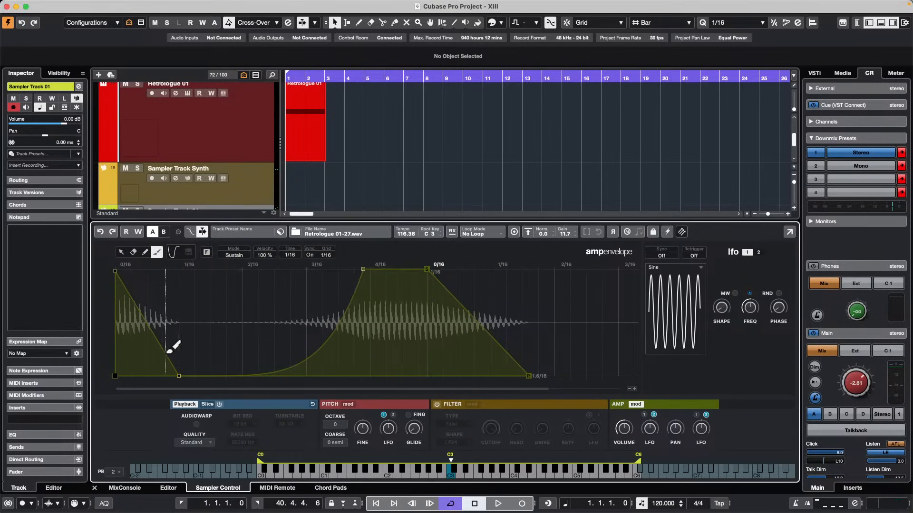
{"action": "mouse_move", "coordinate": [167, 348]}
{"action": "left_mouse_down"}
{"action": "mouse_move", "coordinate": [423, 310]}
{"action": "mouse_move", "coordinate": [616, 209]}
{"action": "left_mouse_up"}
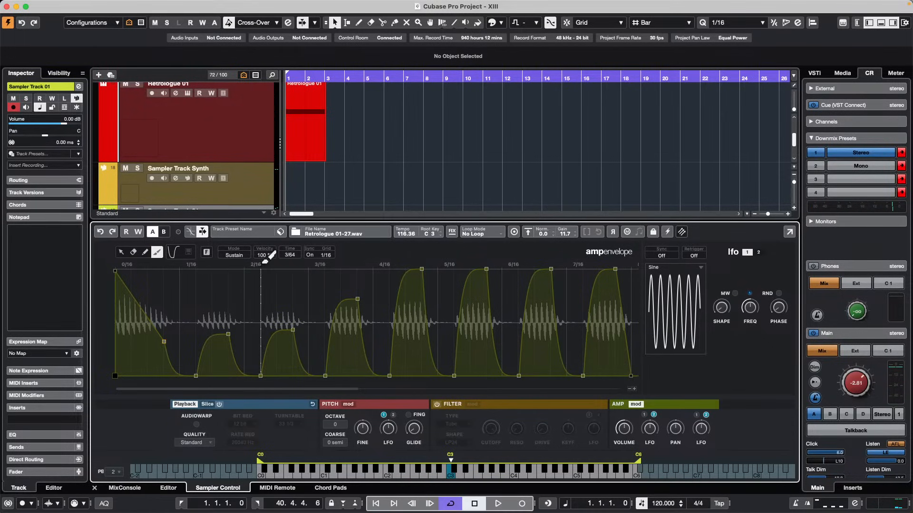
Clear the amp envelope selection and ready the paint tool with the factory curve that has a hump, a vertical drop and a final rise.
{"action": "left_click", "coordinate": [121, 252]}
{"action": "key", "text": "super+a"}
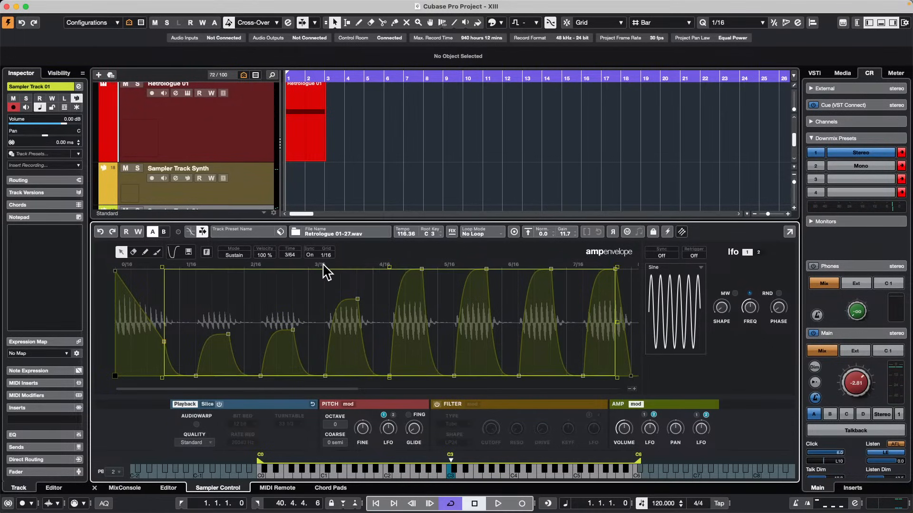
{"action": "left_click_drag", "start_coordinate": [322, 263], "coordinate": [324, 233]}
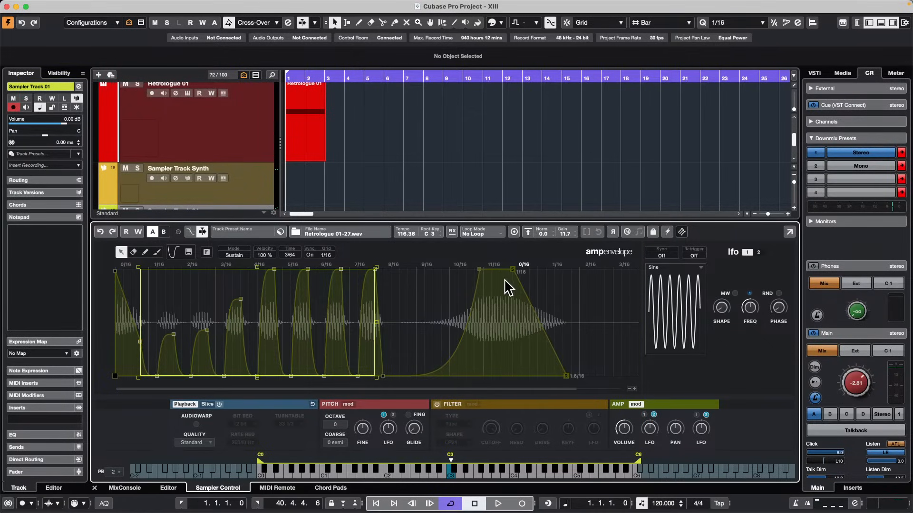
{"action": "left_click", "coordinate": [202, 231]}
{"action": "left_click", "coordinate": [418, 301]}
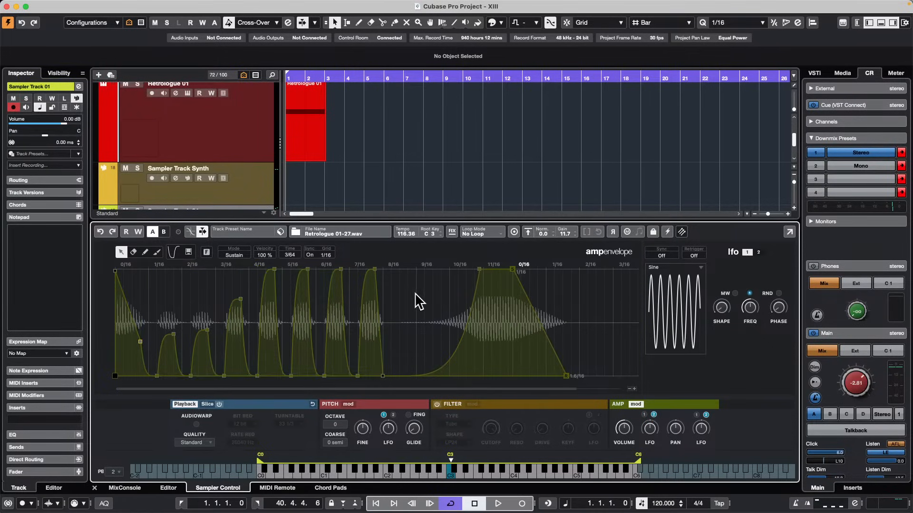
{"action": "left_click", "coordinate": [174, 253]}
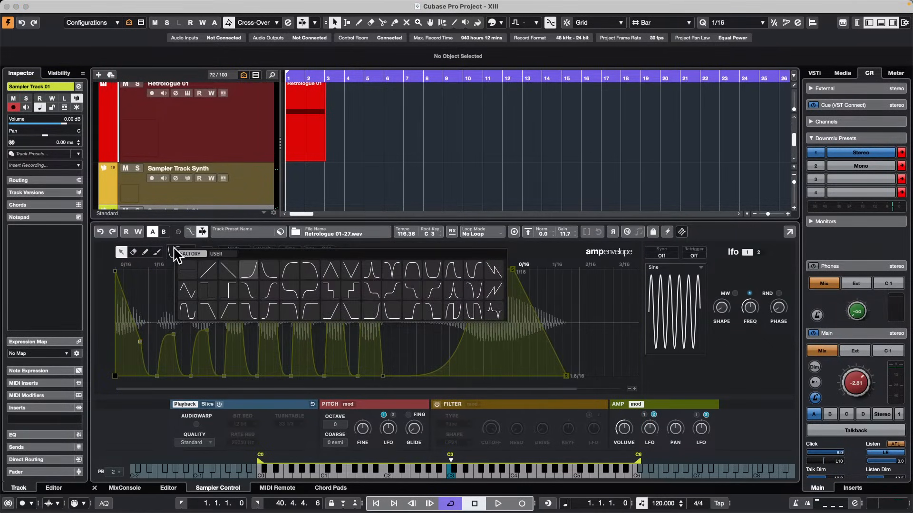
{"action": "left_click", "coordinate": [457, 314]}
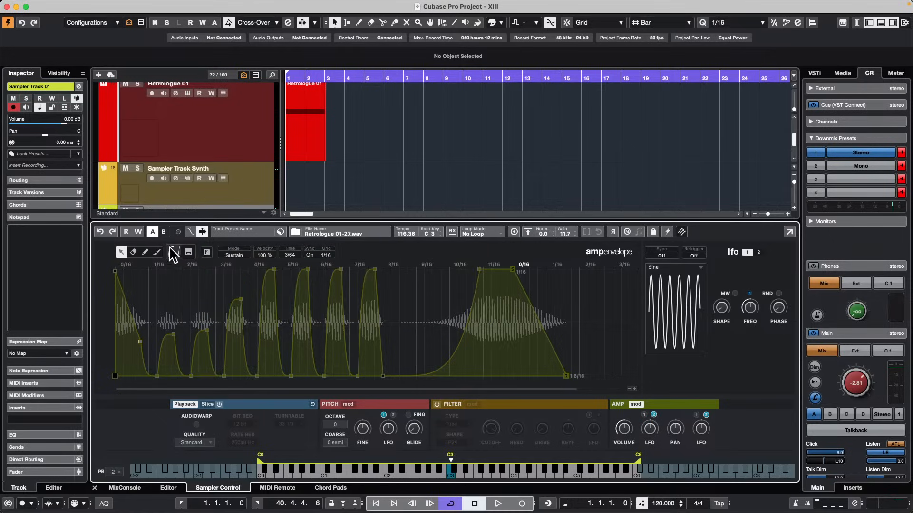
{"action": "left_click", "coordinate": [157, 252]}
Try painting the new curve after the last amp envelope pulse, undo it, and paint the curve into the release section instead.
{"action": "left_click", "coordinate": [388, 291]}
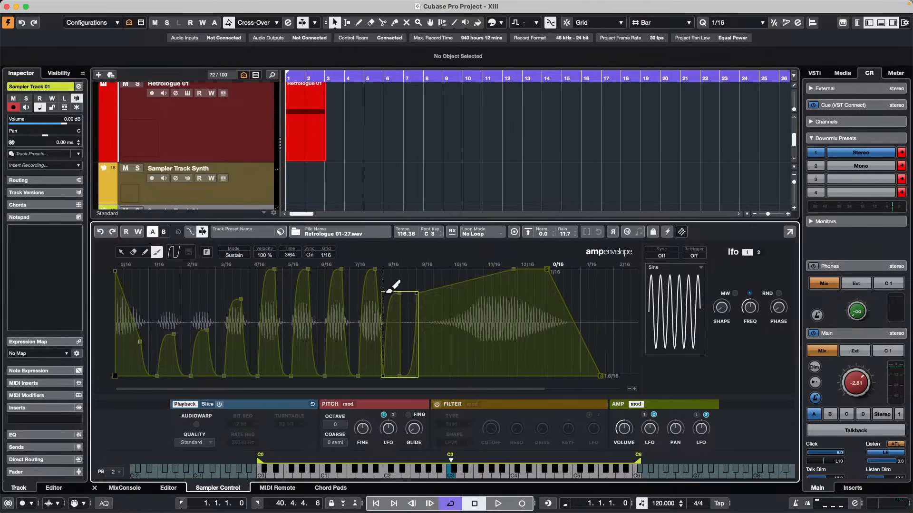
{"action": "mouse_move", "coordinate": [387, 291]}
{"action": "left_mouse_down"}
{"action": "mouse_move", "coordinate": [483, 330]}
{"action": "mouse_move", "coordinate": [526, 298]}
{"action": "mouse_move", "coordinate": [522, 261]}
{"action": "mouse_move", "coordinate": [468, 314]}
{"action": "left_mouse_up"}
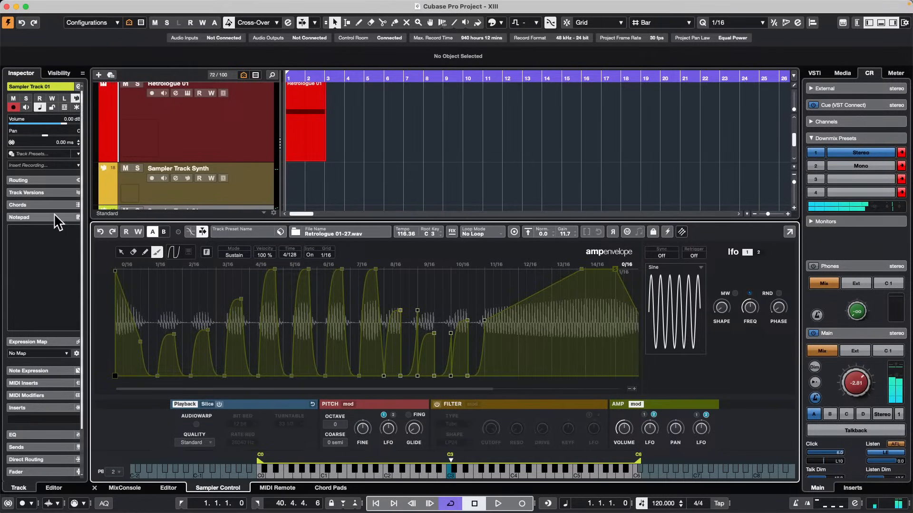
{"action": "left_click", "coordinate": [100, 232]}
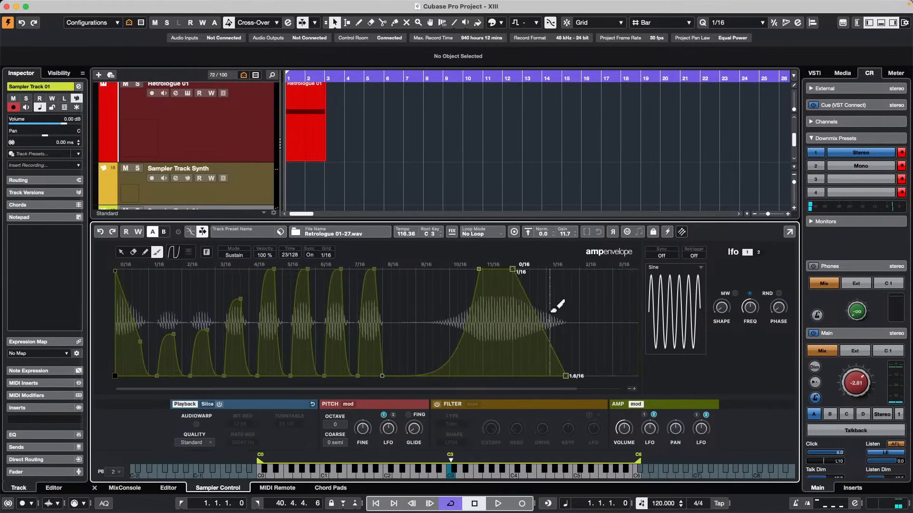
{"action": "left_click_drag", "start_coordinate": [554, 312], "coordinate": [551, 286]}
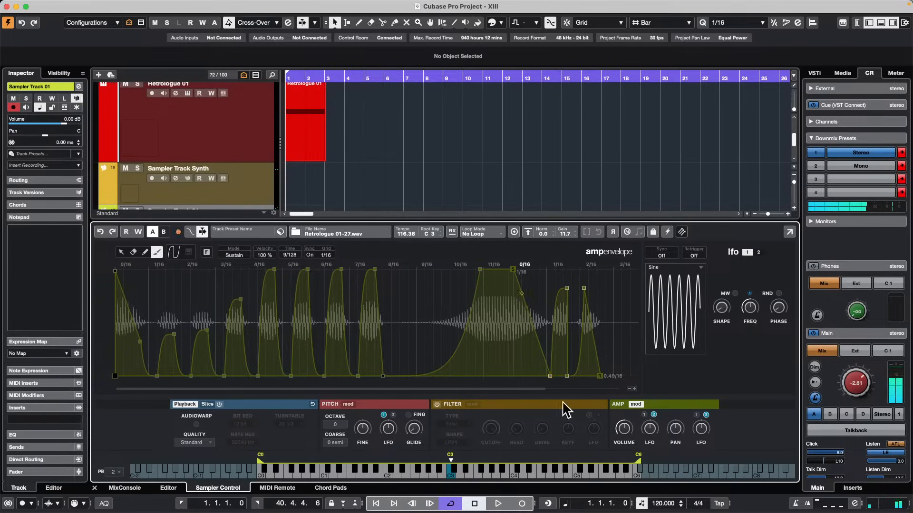
Show the pitch envelope, set its amount to 31 st and paint curved dips from about 0.14 s onward.
{"action": "left_click", "coordinate": [349, 405]}
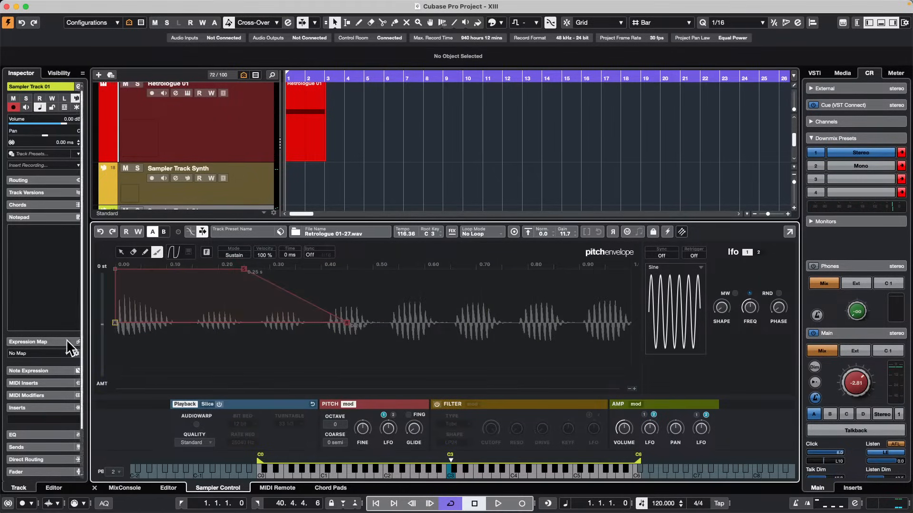
{"action": "left_click_drag", "start_coordinate": [101, 325], "coordinate": [105, 284]}
{"action": "mouse_move", "coordinate": [188, 323]}
{"action": "left_mouse_down"}
{"action": "mouse_move", "coordinate": [182, 356]}
{"action": "mouse_move", "coordinate": [214, 377]}
{"action": "mouse_move", "coordinate": [261, 377]}
{"action": "left_mouse_up"}
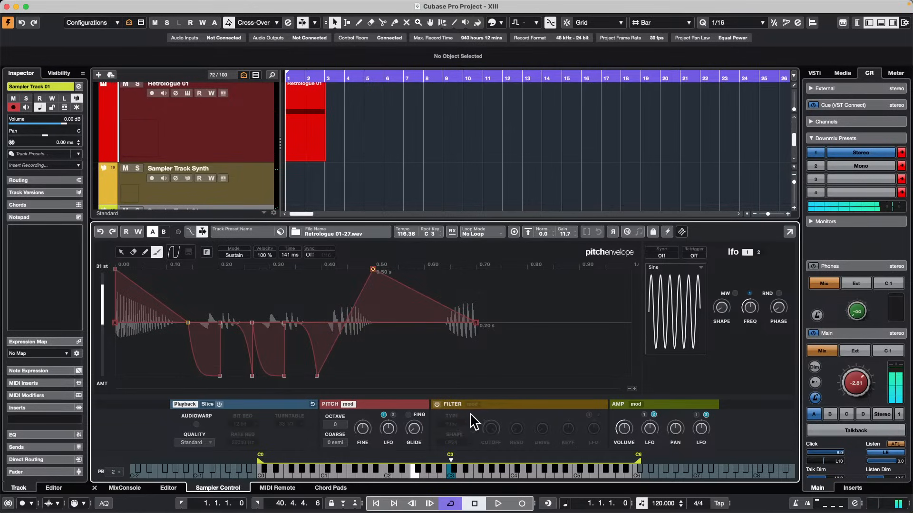
Turn on the sampler's filter and set its type to Classic.
{"action": "left_click", "coordinate": [436, 404]}
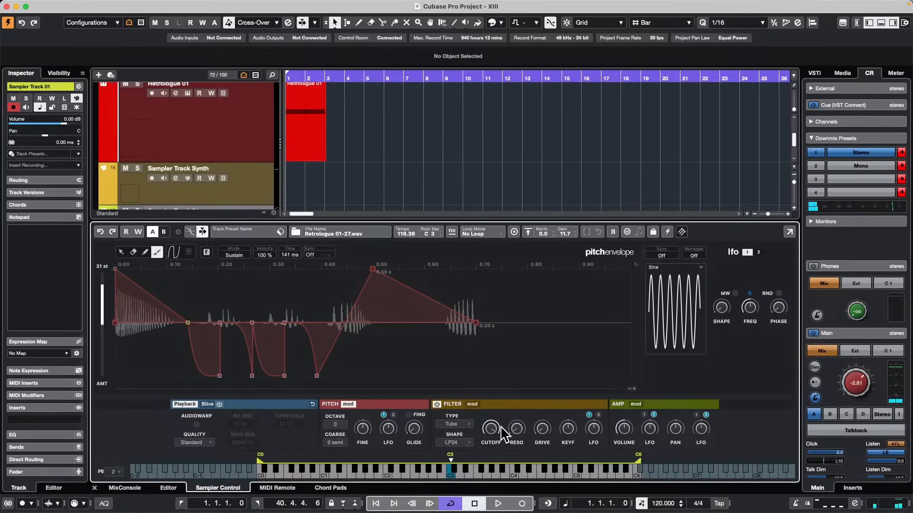
{"action": "left_click", "coordinate": [457, 424]}
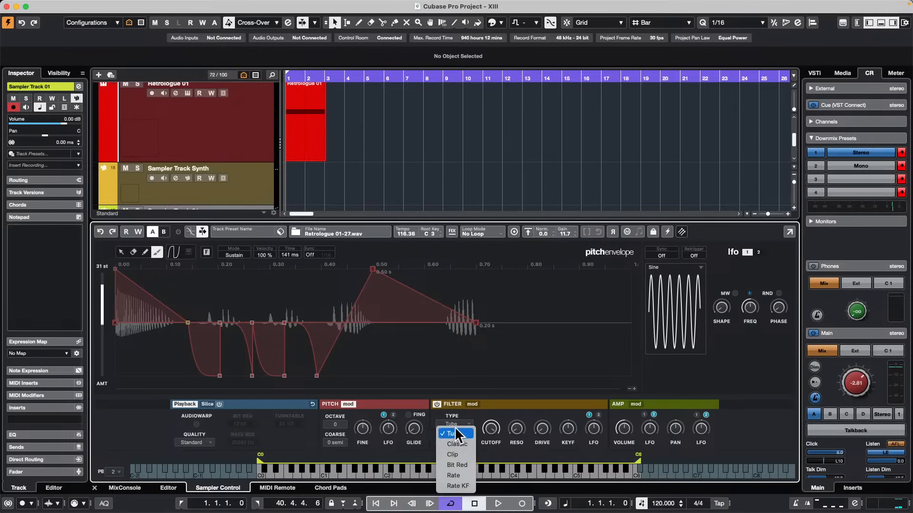
{"action": "left_click", "coordinate": [466, 440]}
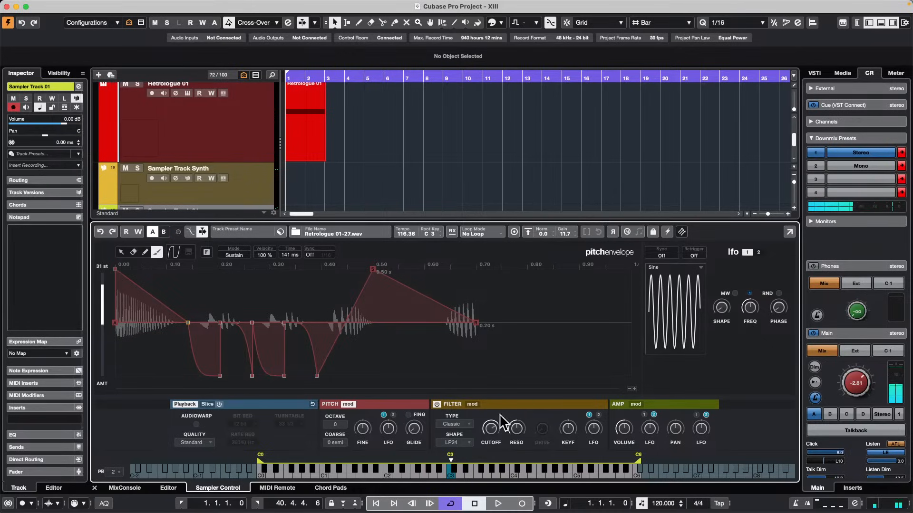
Show the filter envelope, set its amount to -37 % and paint square step pulses of rising level across it.
{"action": "left_click", "coordinate": [472, 404]}
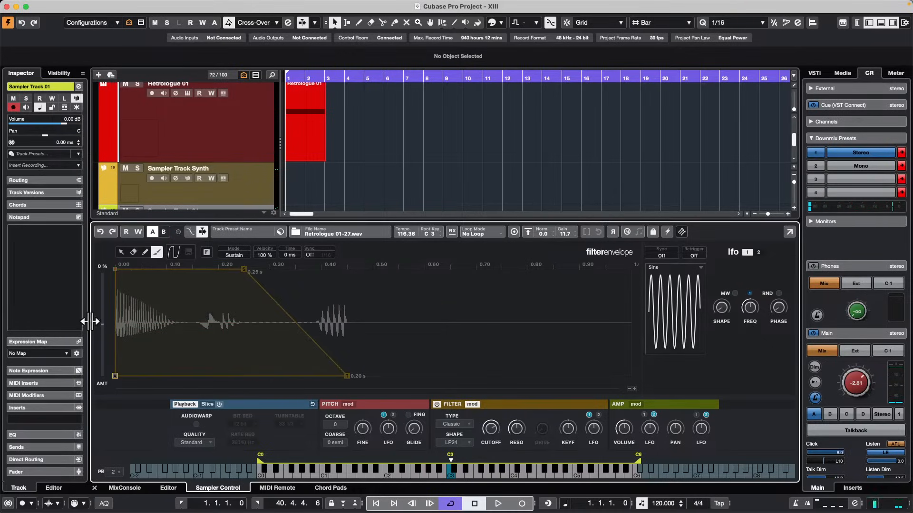
{"action": "left_click_drag", "start_coordinate": [102, 326], "coordinate": [105, 354]}
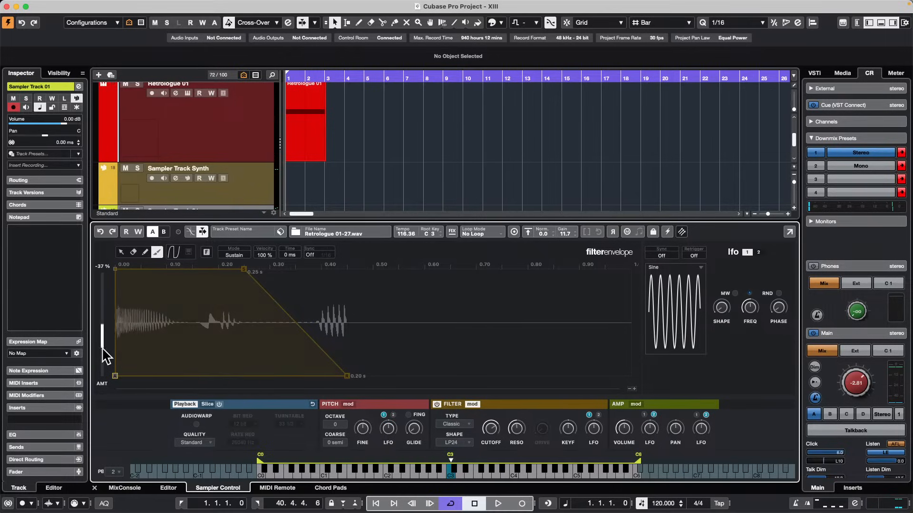
{"action": "left_click", "coordinate": [173, 252]}
{"action": "left_click", "coordinate": [225, 300]}
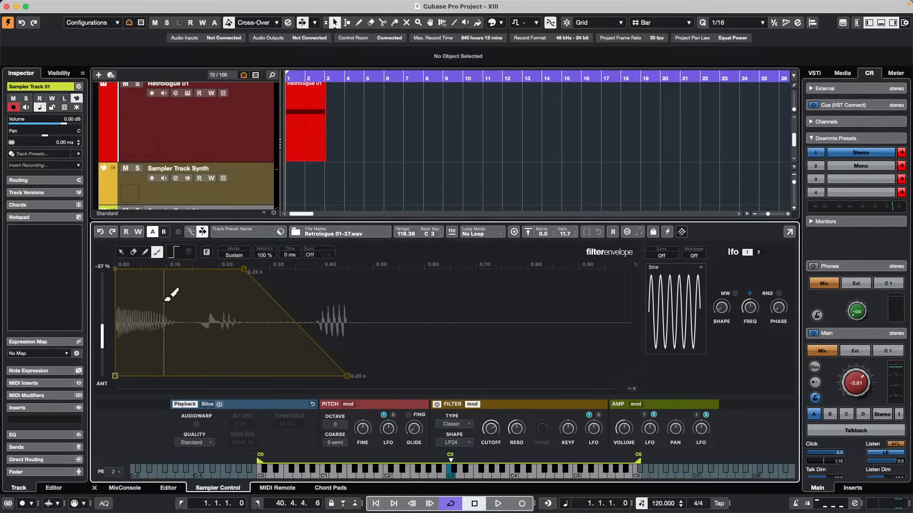
{"action": "mouse_move", "coordinate": [171, 296]}
{"action": "left_mouse_down"}
{"action": "mouse_move", "coordinate": [356, 306]}
{"action": "mouse_move", "coordinate": [507, 261]}
{"action": "left_mouse_up"}
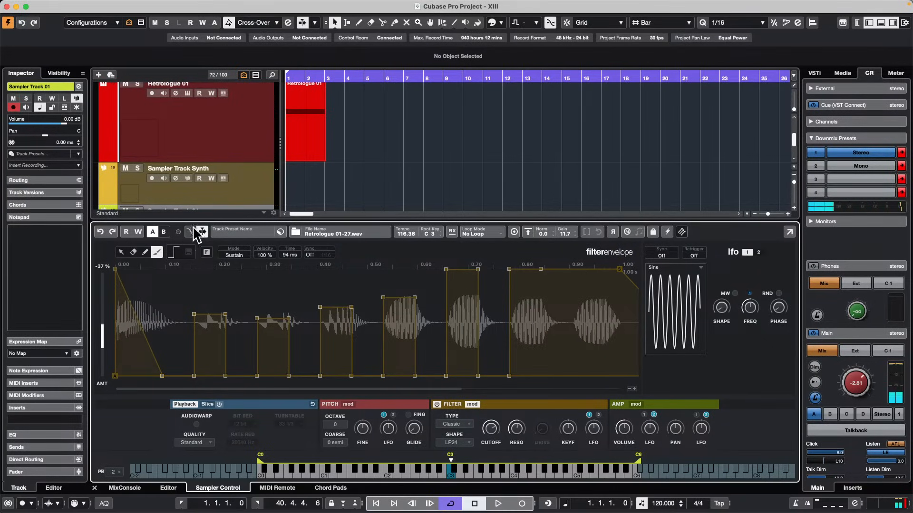
Select the filter envelope nodes from about 0.09 s to 0.84 s and replace them with the V-shaped factory curve.
{"action": "left_click", "coordinate": [122, 253]}
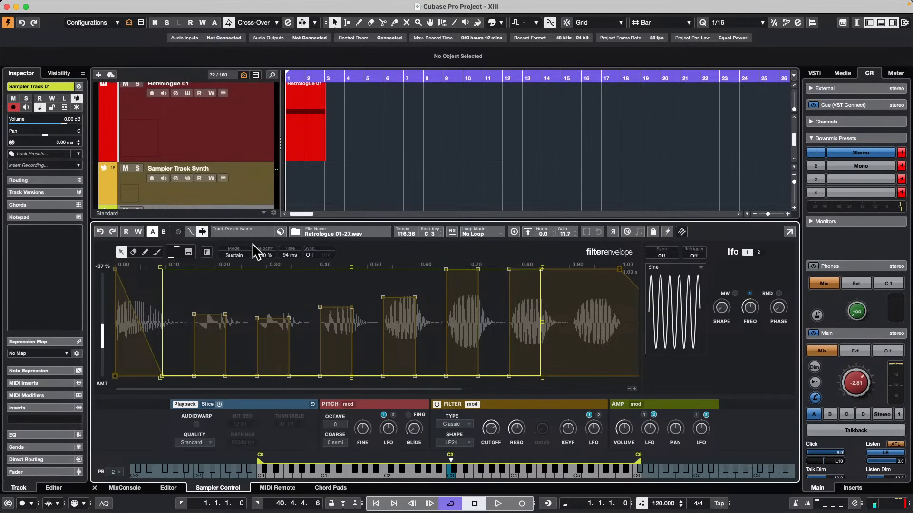
{"action": "left_click", "coordinate": [175, 253]}
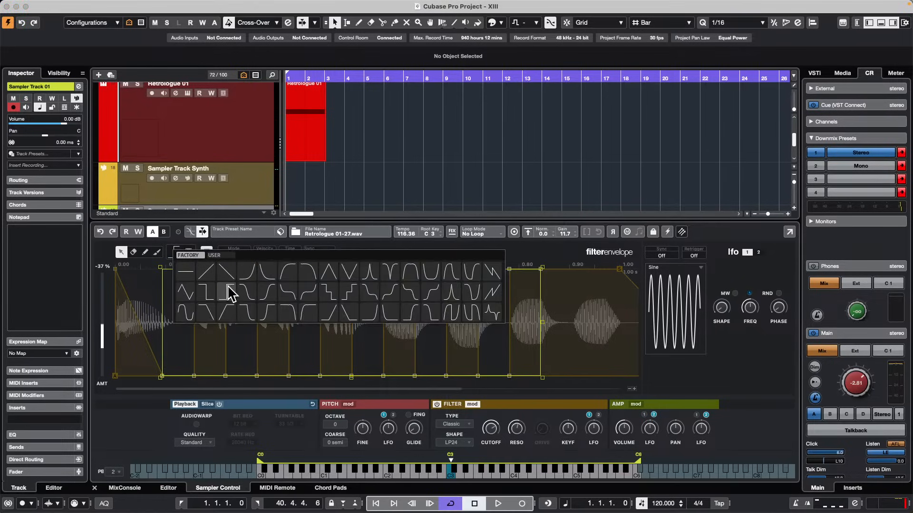
{"action": "left_click", "coordinate": [356, 277]}
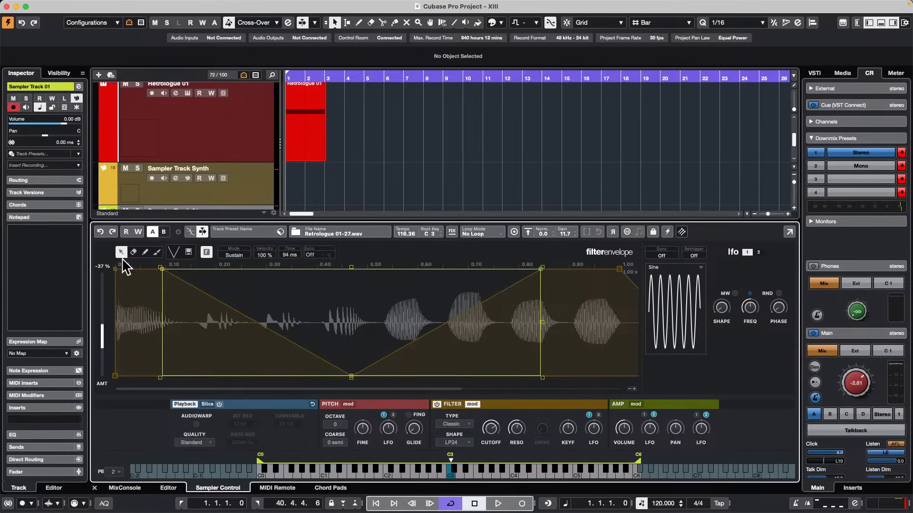
Paint the V-shaped curve repeatedly from about 0.24 s to 0.74 s in the filter envelope and turn on AudioWarp.
{"action": "left_click", "coordinate": [157, 251]}
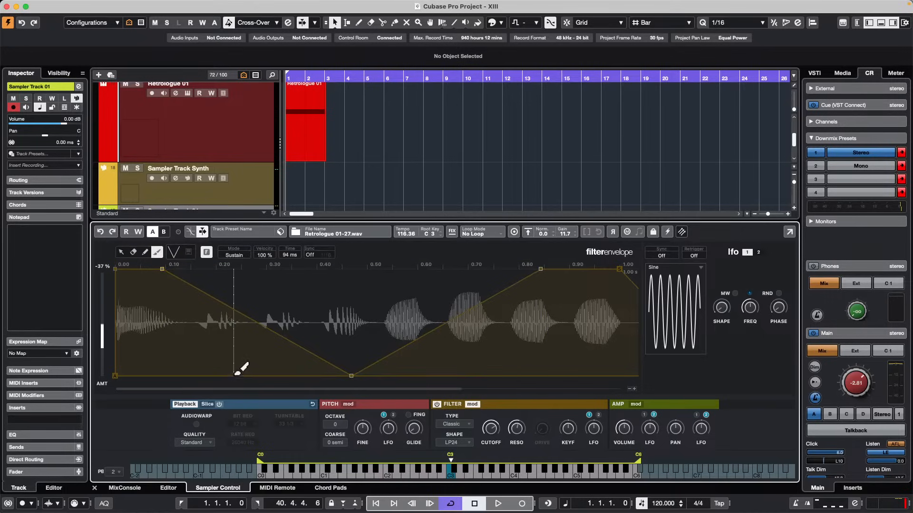
{"action": "mouse_move", "coordinate": [235, 373]}
{"action": "left_mouse_down"}
{"action": "mouse_move", "coordinate": [375, 291]}
{"action": "mouse_move", "coordinate": [449, 271]}
{"action": "left_mouse_up"}
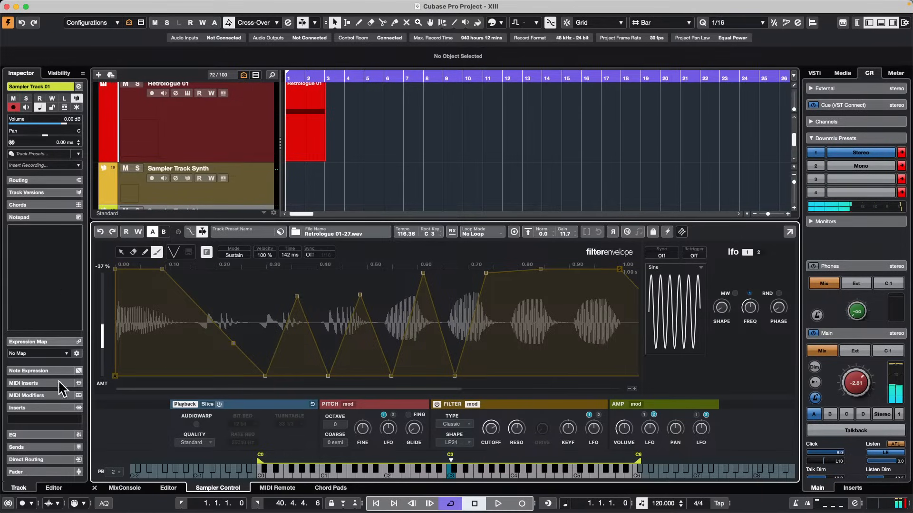
{"action": "left_click", "coordinate": [197, 424]}
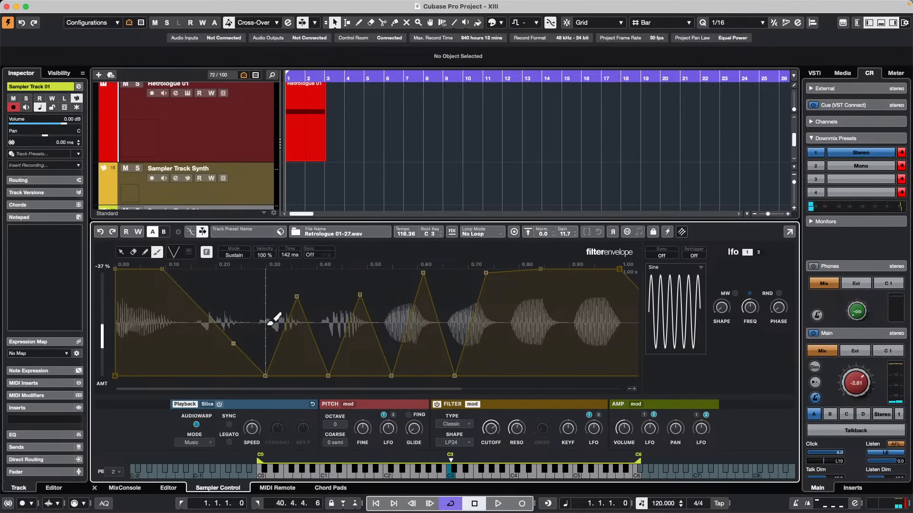
Undo the sampler's recent edits step by step, back to before the filter was turned on.
{"action": "left_click", "coordinate": [99, 231]}
{"action": "left_click", "coordinate": [100, 232]}
{"action": "left_click", "coordinate": [100, 231]}
{"action": "left_click", "coordinate": [100, 231]}
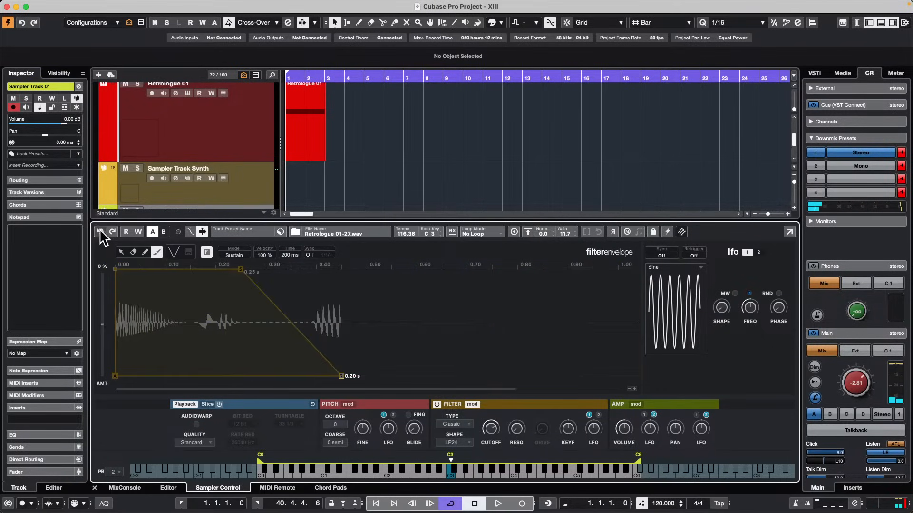
{"action": "left_click", "coordinate": [100, 231]}
{"action": "left_click", "coordinate": [100, 229]}
{"action": "left_click", "coordinate": [99, 229]}
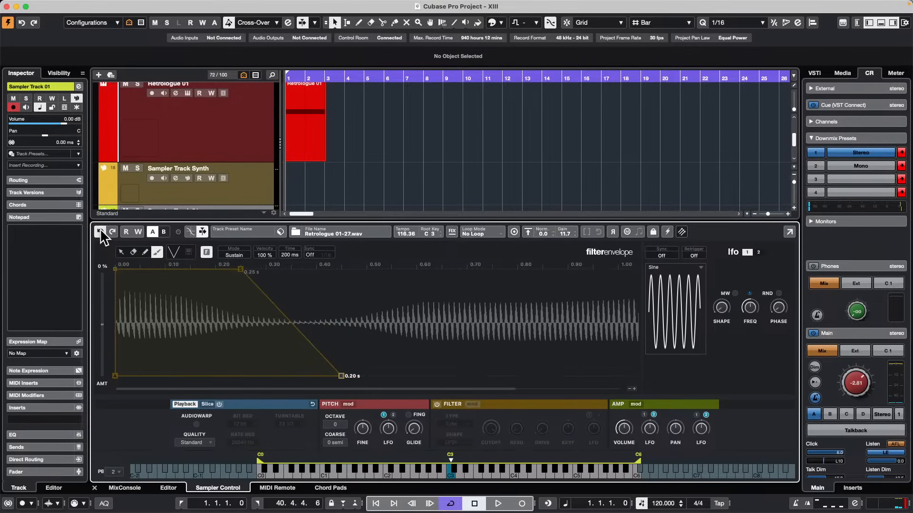
{"action": "left_click", "coordinate": [100, 230]}
{"action": "left_click", "coordinate": [100, 230]}
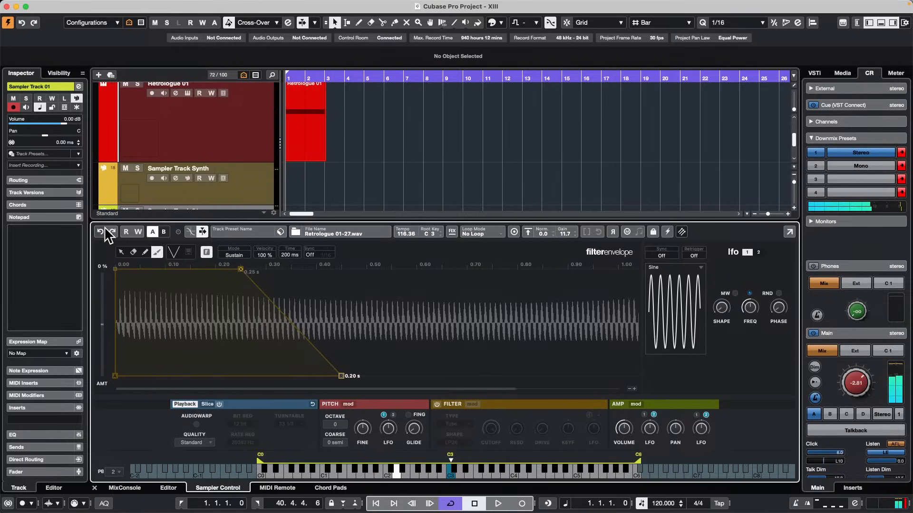
Redo all the undone sampler edits, up to the painted filter envelope and AudioWarp.
{"action": "left_click", "coordinate": [112, 231]}
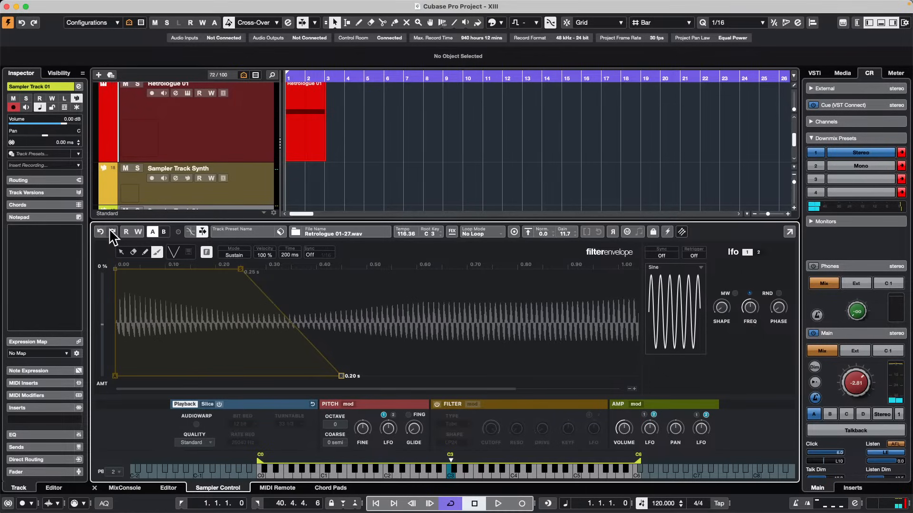
{"action": "left_click", "coordinate": [112, 231]}
{"action": "left_click", "coordinate": [112, 231]}
{"action": "left_click", "coordinate": [113, 231]}
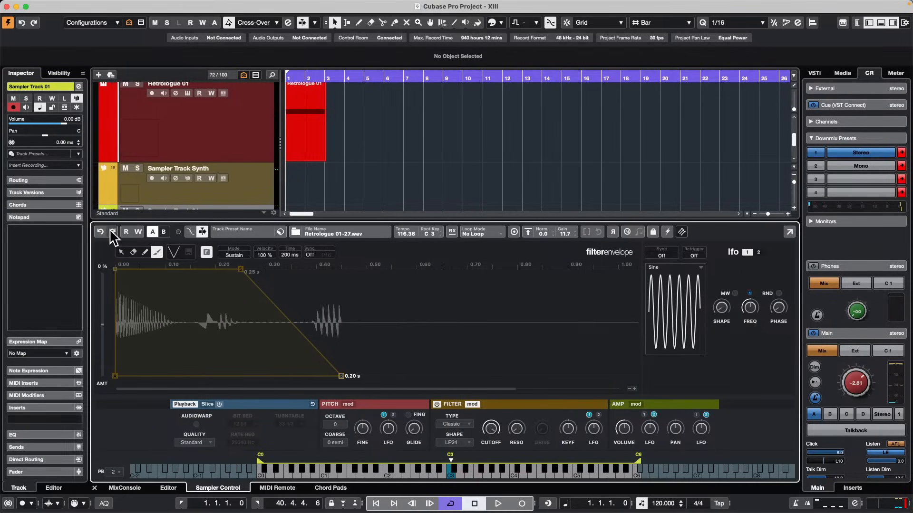
{"action": "left_click", "coordinate": [113, 231]}
{"action": "left_click", "coordinate": [113, 231]}
{"action": "left_click", "coordinate": [113, 231]}
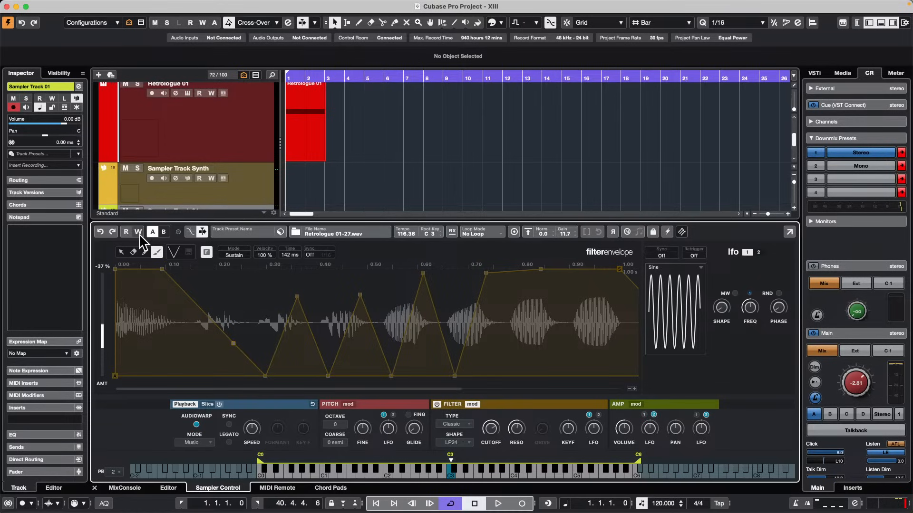
Open the Bass track's 03 Verse B part for note editing and show only the velocity lane beneath the notes.
{"action": "scroll", "coordinate": [442, 147], "scroll_direction": "up", "scroll_amount": 10}
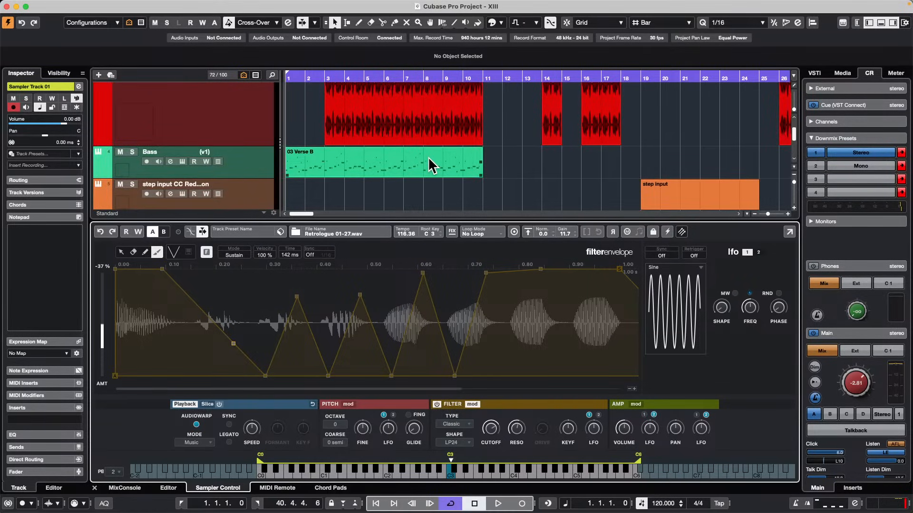
{"action": "double_click", "coordinate": [432, 166]}
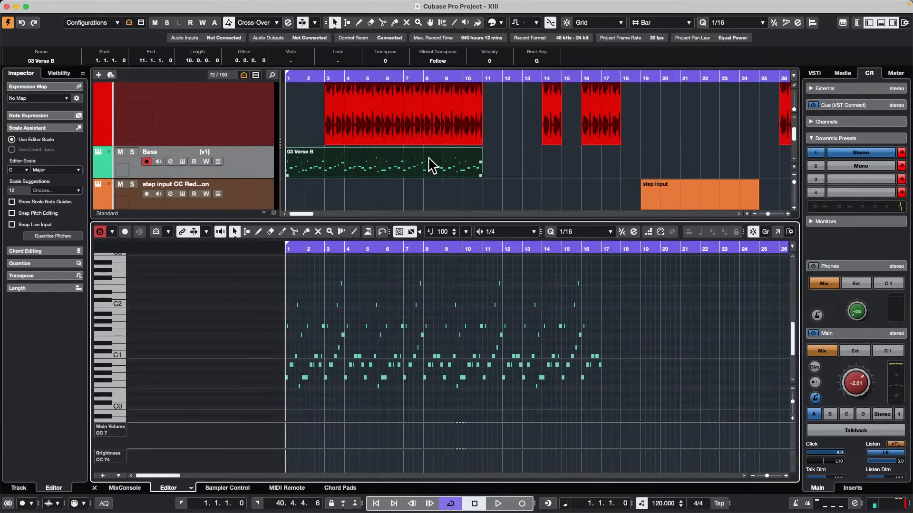
{"action": "left_click", "coordinate": [118, 475]}
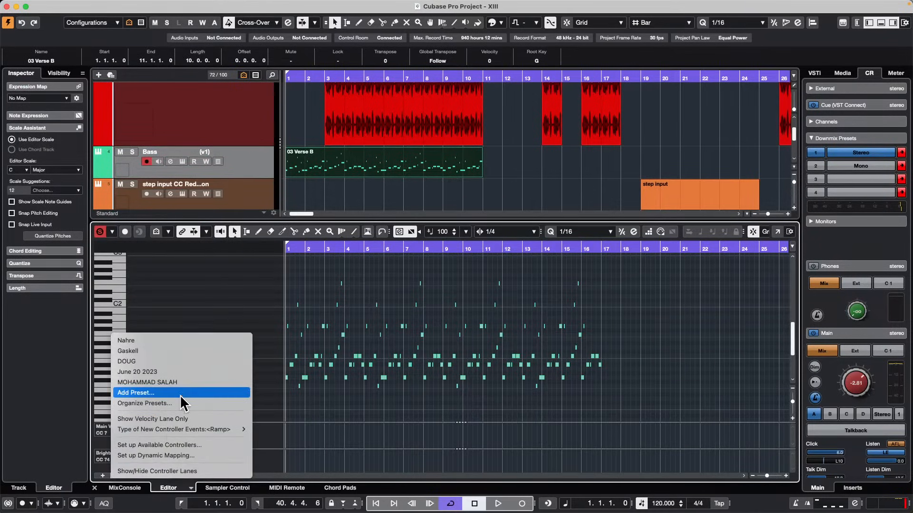
{"action": "left_click", "coordinate": [233, 419]}
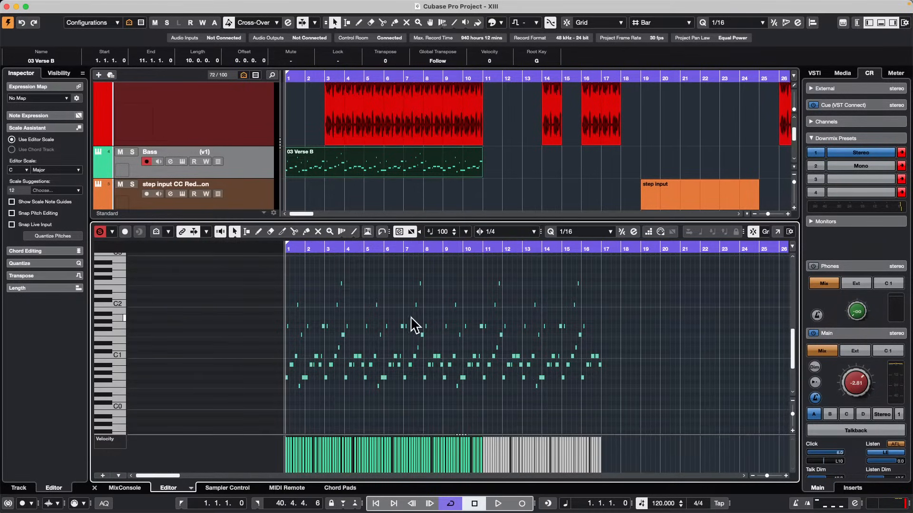
Select a group of bass notes, open the Key Editor in its own window, and return it to the project's lower zone.
{"action": "left_click_drag", "start_coordinate": [398, 314], "coordinate": [465, 359]}
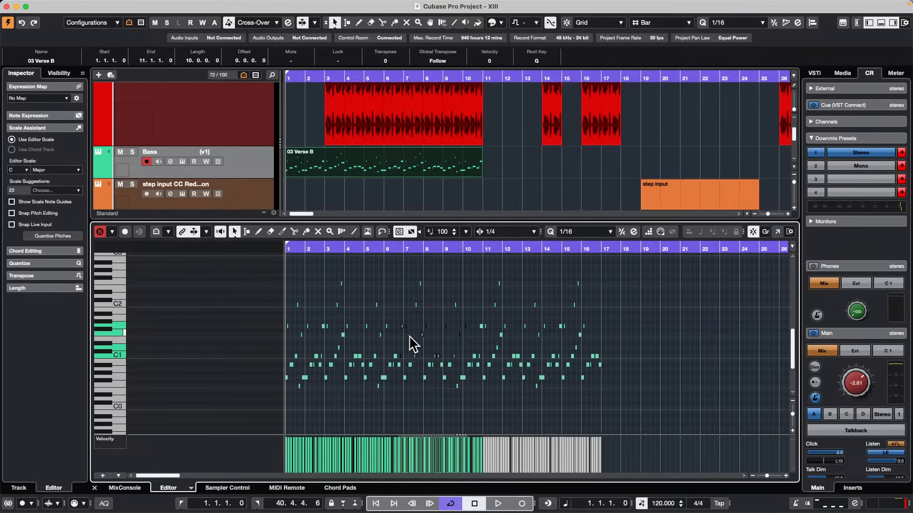
{"action": "left_click", "coordinate": [776, 232]}
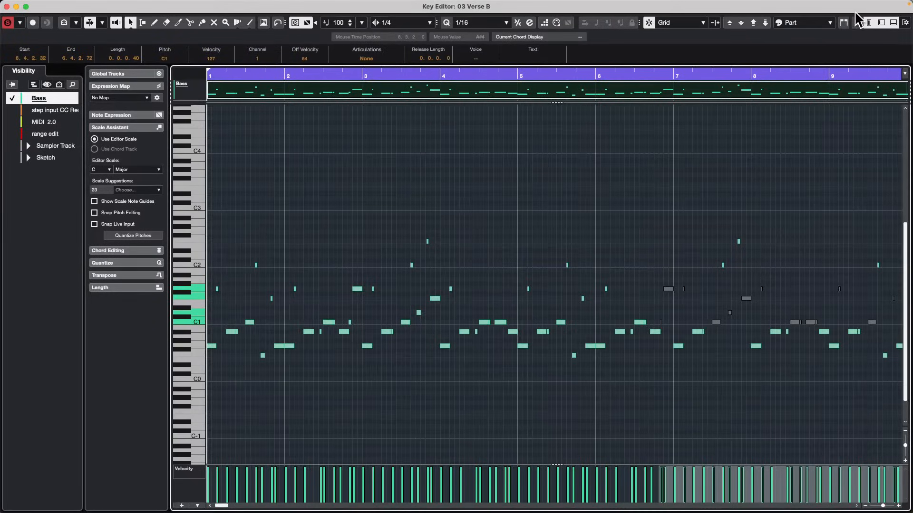
{"action": "left_click", "coordinate": [856, 23]}
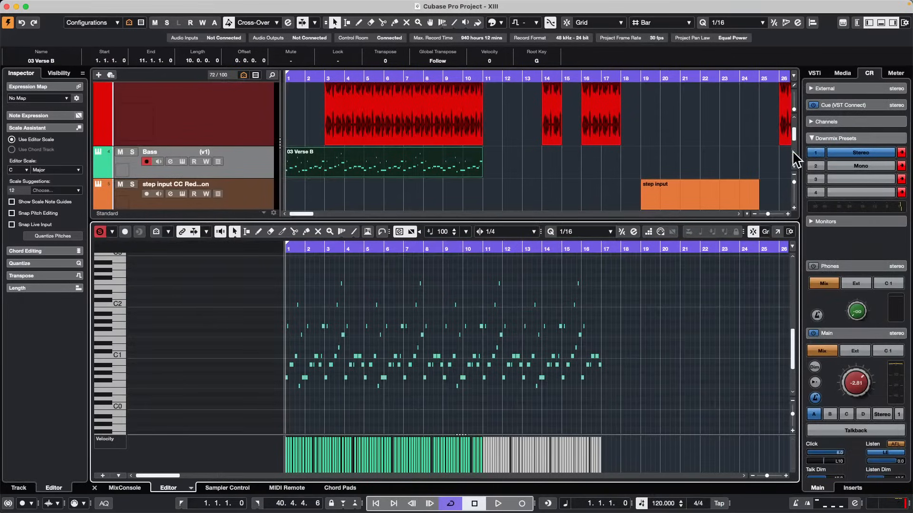
Show the Info Line in the lower-zone Key Editor and set the velocity of the bass notes between bars 6 and 11 to 115.
{"action": "left_click", "coordinate": [789, 232]}
{"action": "left_click", "coordinate": [800, 276]}
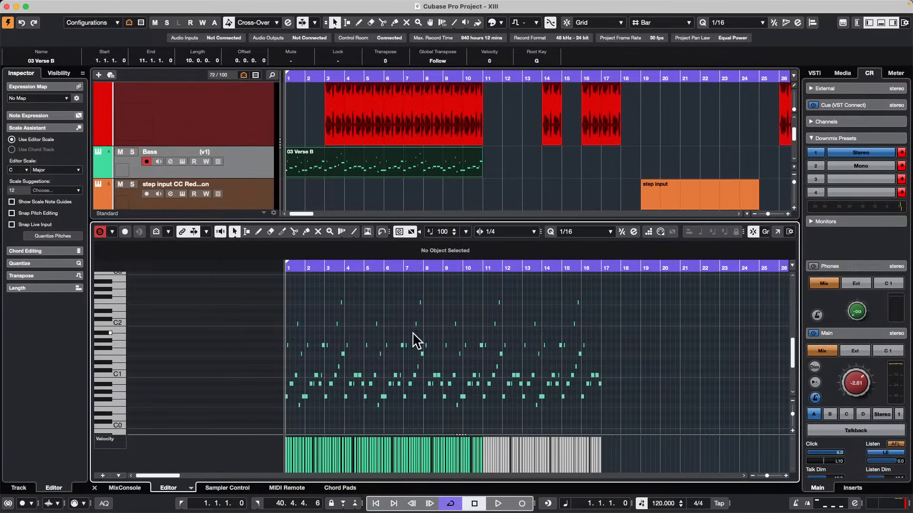
{"action": "left_click_drag", "start_coordinate": [394, 335], "coordinate": [491, 396]}
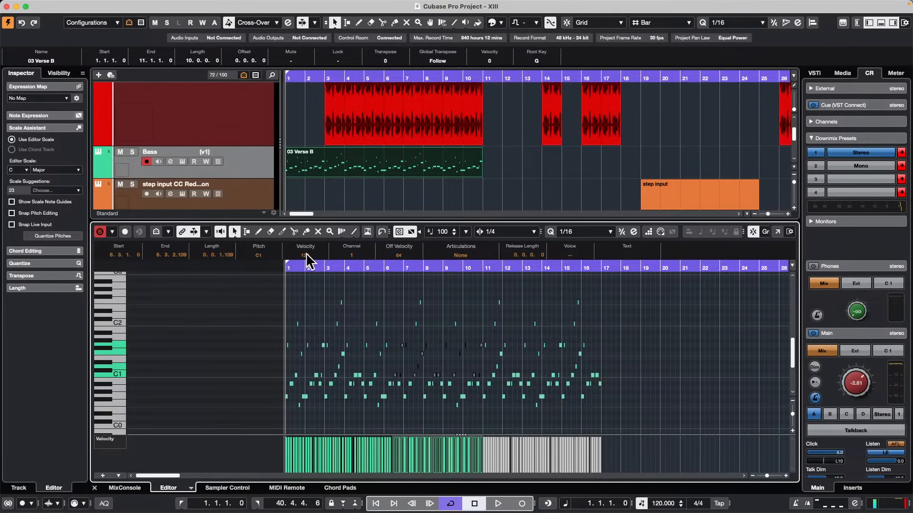
{"action": "scroll", "coordinate": [306, 254], "scroll_direction": "down", "scroll_amount": 11}
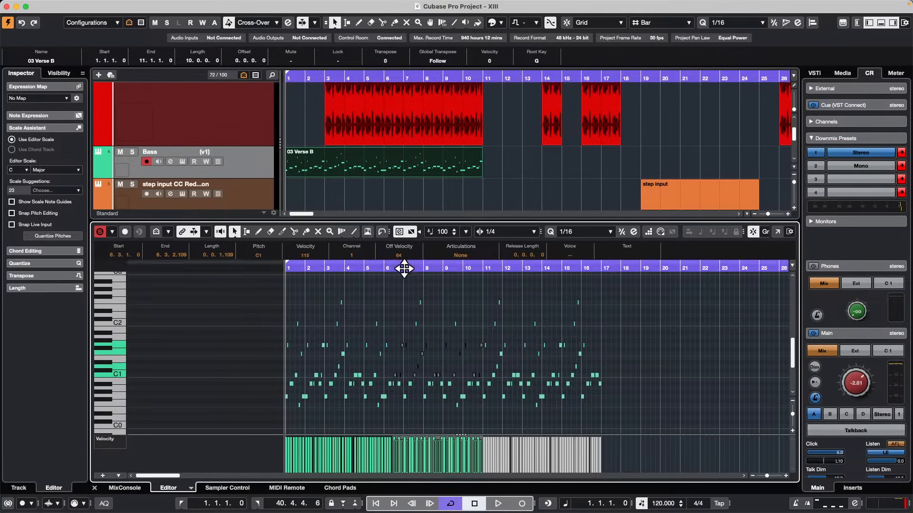
Select the bass notes from the end of bar 6 to early bar 8 and lower their velocity to 48.
{"action": "left_click_drag", "start_coordinate": [406, 267], "coordinate": [406, 326]}
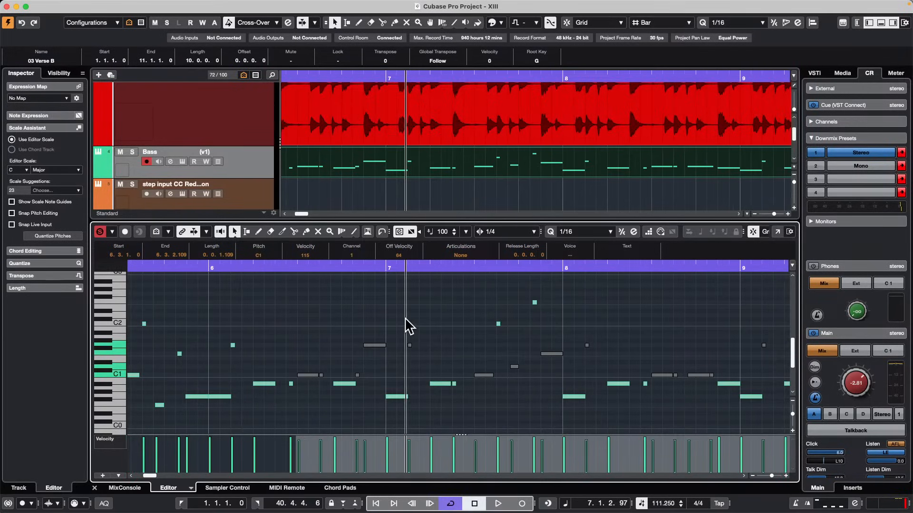
{"action": "left_click", "coordinate": [438, 327]}
{"action": "left_click_drag", "start_coordinate": [363, 307], "coordinate": [610, 428]}
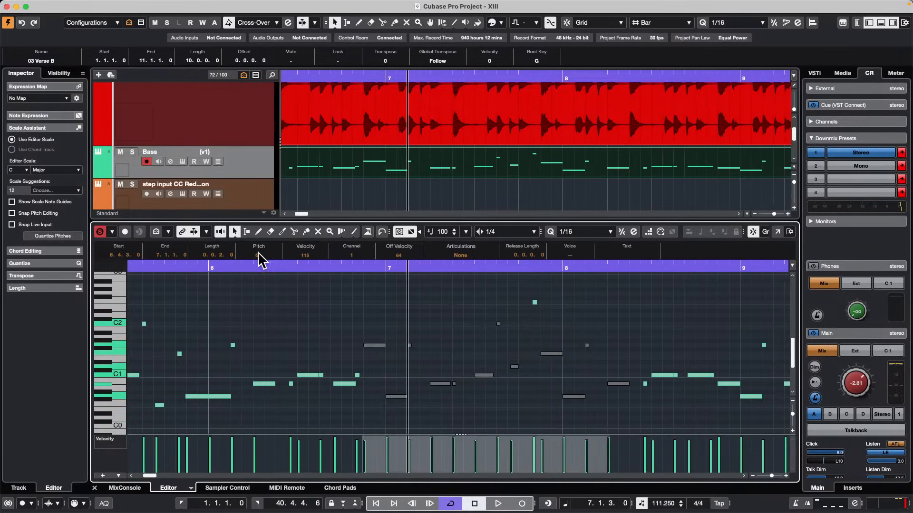
{"action": "scroll", "coordinate": [304, 255], "scroll_direction": "down", "scroll_amount": 1}
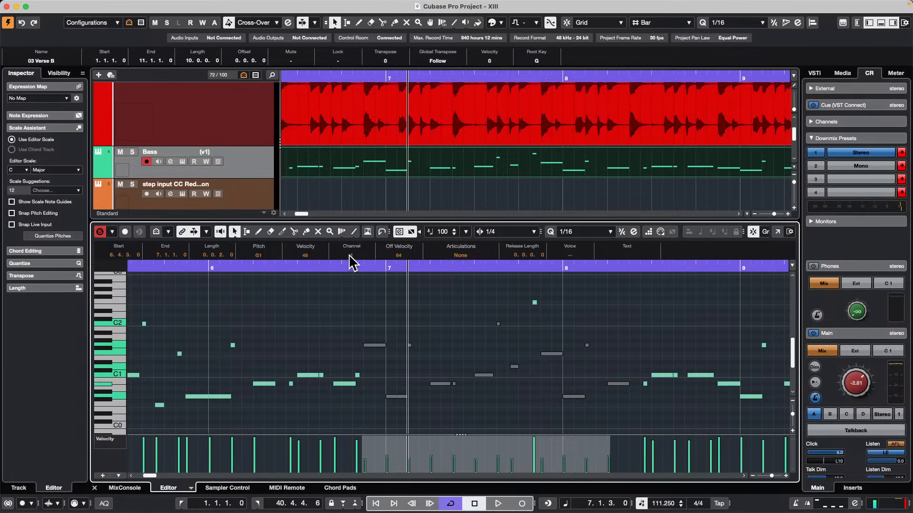
Raise the selected bass notes' MIDI channel and set their velocity to 82.
{"action": "scroll", "coordinate": [352, 304], "scroll_direction": "up", "scroll_amount": 1}
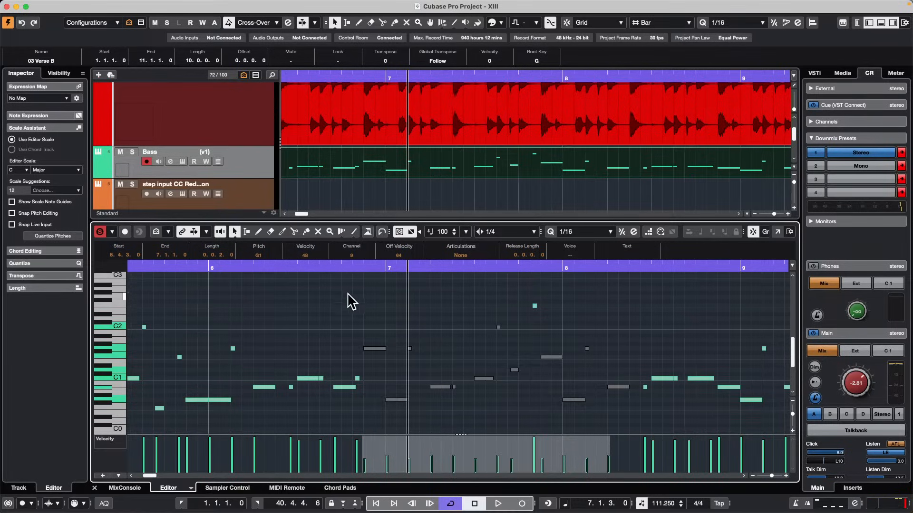
{"action": "scroll", "coordinate": [356, 256], "scroll_direction": "up", "scroll_amount": 1}
{"action": "scroll", "coordinate": [311, 256], "scroll_direction": "up", "scroll_amount": 16}
{"action": "scroll", "coordinate": [309, 259], "scroll_direction": "up", "scroll_amount": 20}
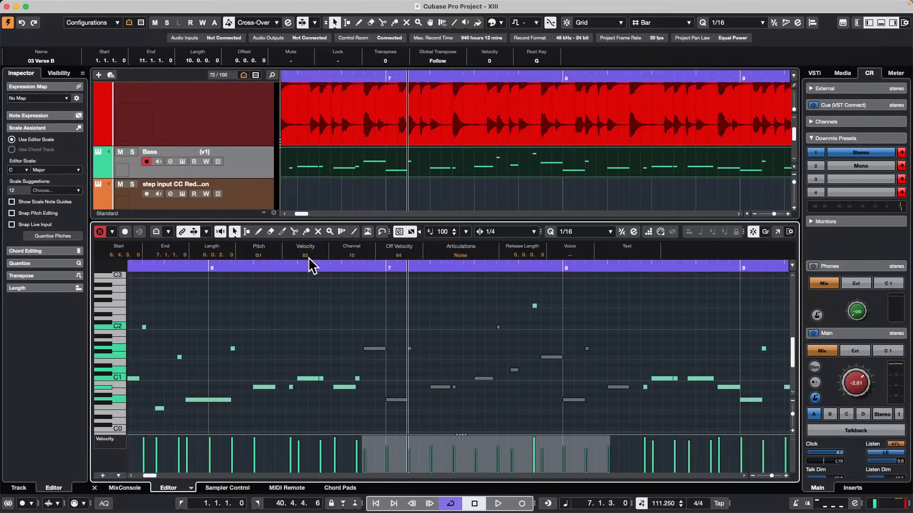
Select only the two G1 notes around the start of bar 7 and lower their velocity to 74.
{"action": "mouse_move", "coordinate": [383, 269]}
{"action": "left_mouse_down"}
{"action": "mouse_move", "coordinate": [387, 285]}
{"action": "mouse_move", "coordinate": [387, 278]}
{"action": "left_mouse_up"}
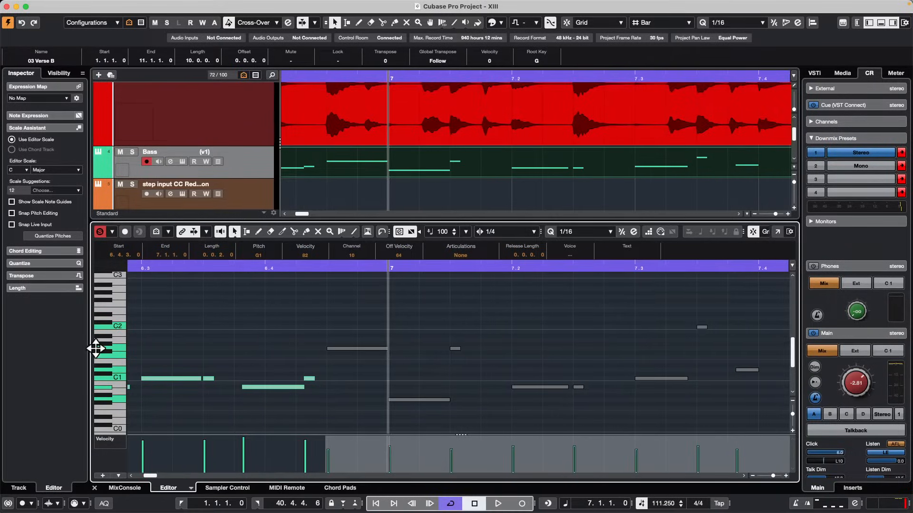
{"action": "left_click_drag", "start_coordinate": [95, 348], "coordinate": [136, 354]}
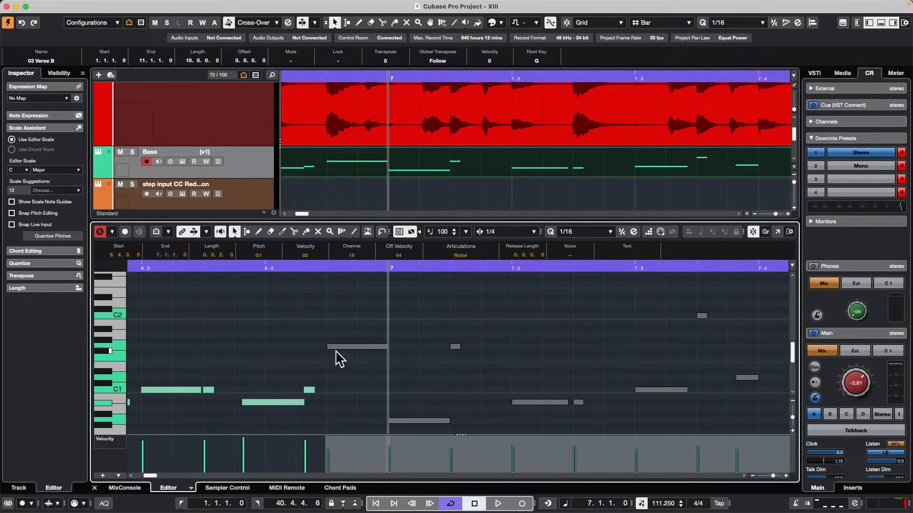
{"action": "left_click_drag", "start_coordinate": [316, 301], "coordinate": [565, 374]}
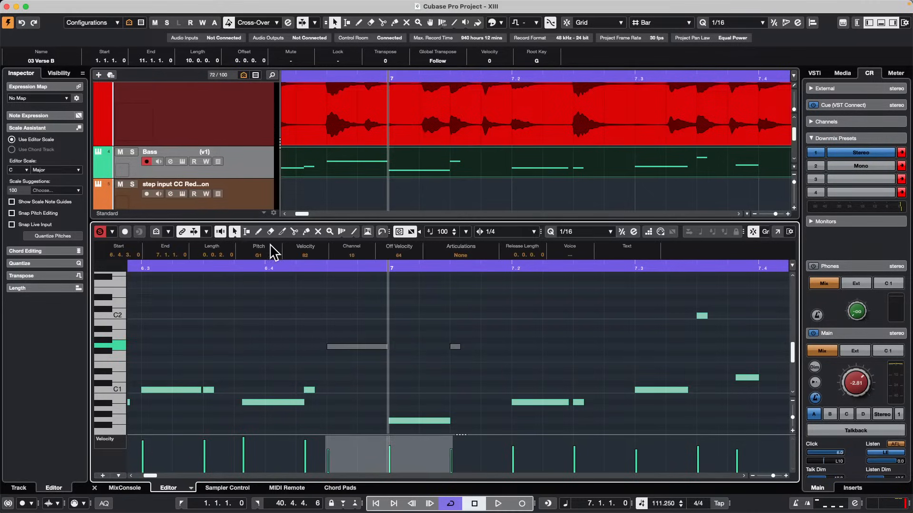
{"action": "scroll", "coordinate": [305, 259], "scroll_direction": "down", "scroll_amount": 8}
Select the bass notes from 7.2 to late bar 8 and set their velocity to 91 and MIDI channel to 9.
{"action": "left_click_drag", "start_coordinate": [396, 269], "coordinate": [395, 255]}
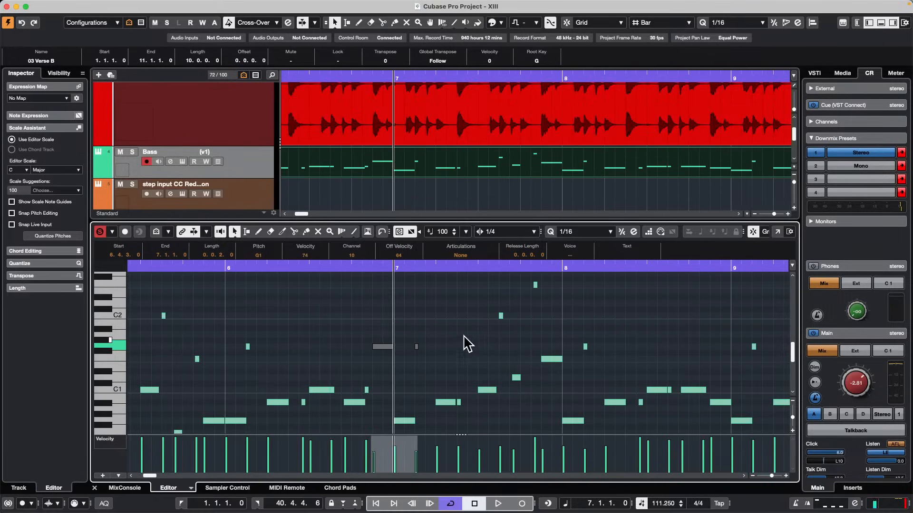
{"action": "left_click_drag", "start_coordinate": [441, 347], "coordinate": [702, 402]}
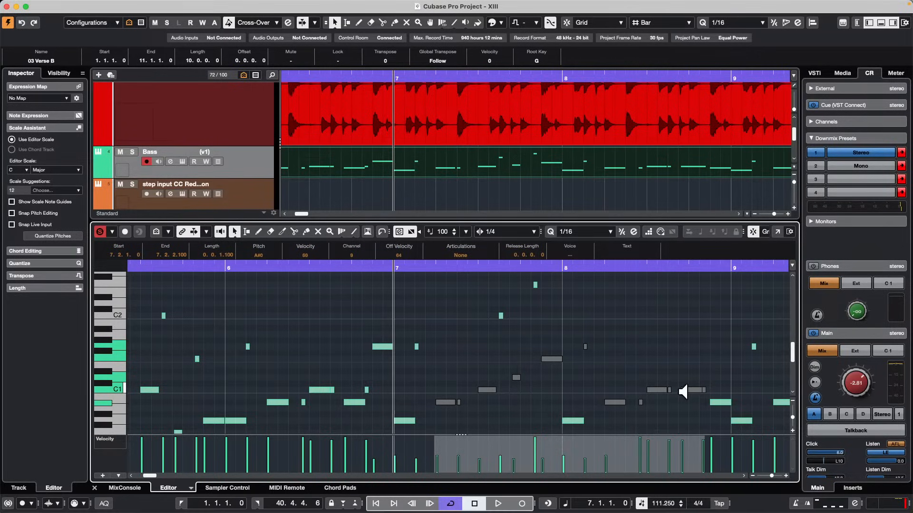
{"action": "left_click_drag", "start_coordinate": [683, 391], "coordinate": [694, 363]}
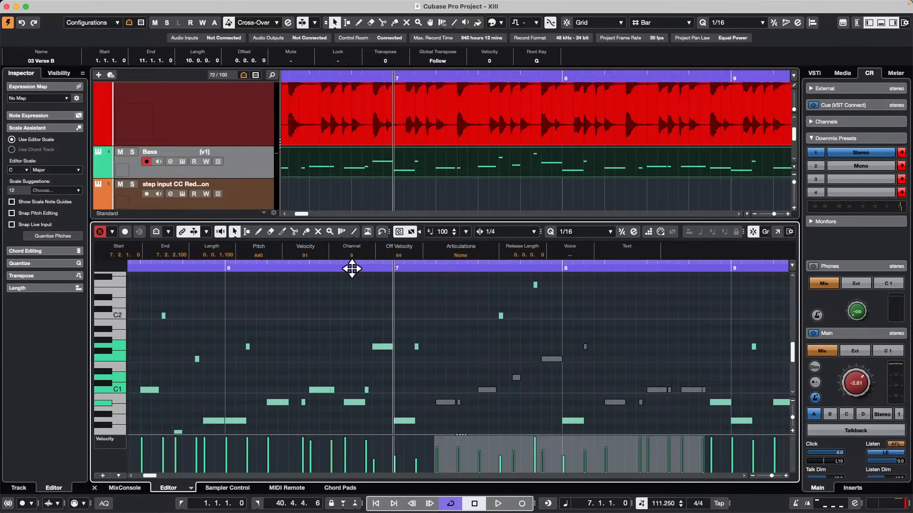
{"action": "left_click", "coordinate": [63, 6]}
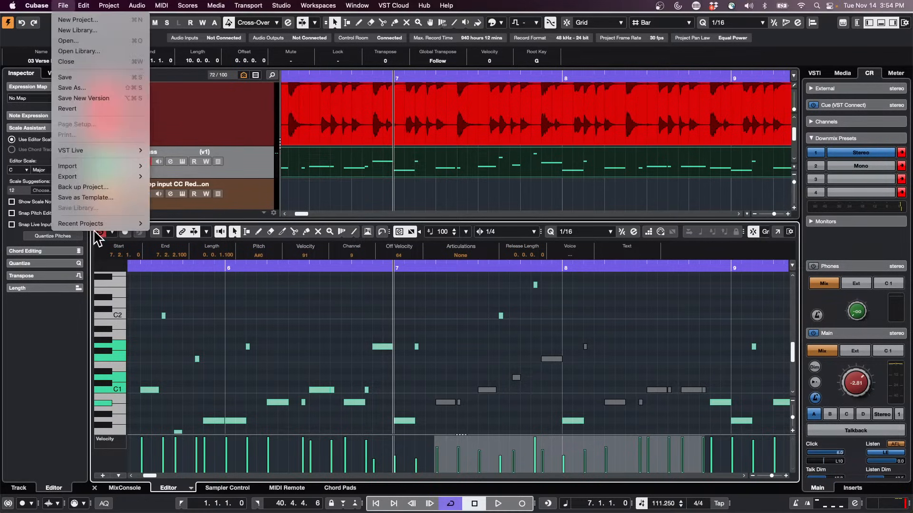
{"action": "left_click", "coordinate": [375, 195]}
{"action": "scroll", "coordinate": [359, 195], "scroll_direction": "up", "scroll_amount": 5}
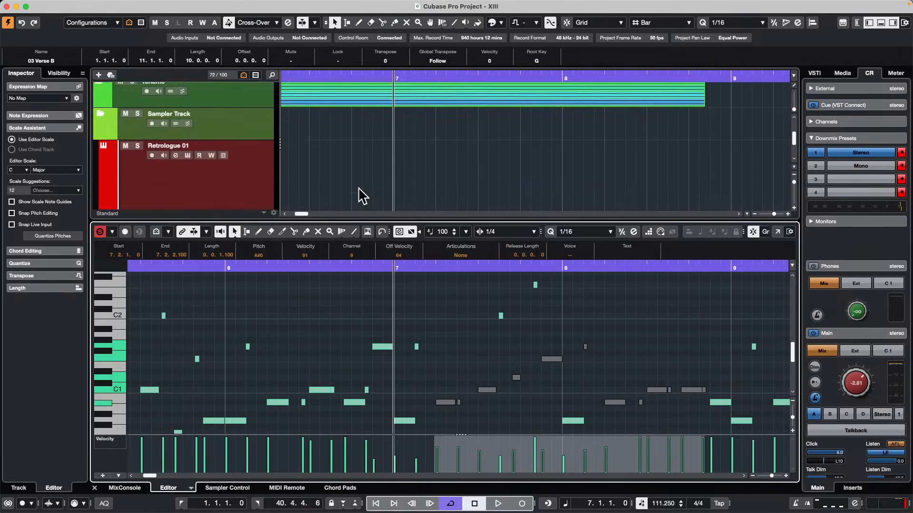
Solo the 9 What Can I Say track, unmute its audio event with the Mute tool and return the cursor to bar 1.
{"action": "scroll", "coordinate": [362, 196], "scroll_direction": "down", "scroll_amount": 10}
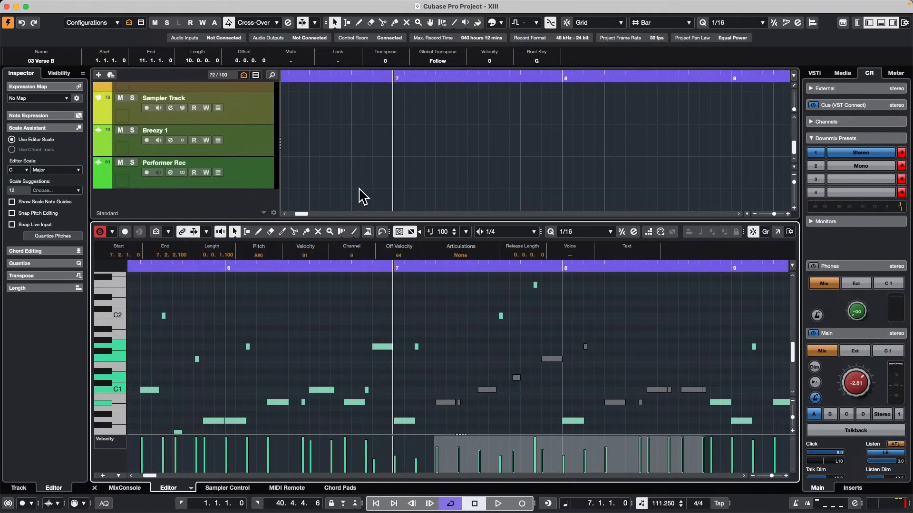
{"action": "scroll", "coordinate": [361, 196], "scroll_direction": "up", "scroll_amount": 3}
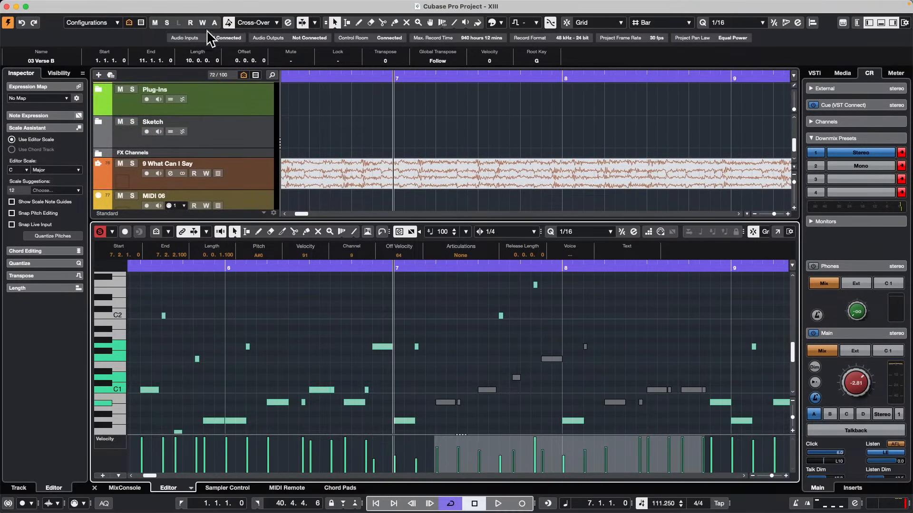
{"action": "left_click", "coordinate": [133, 165]}
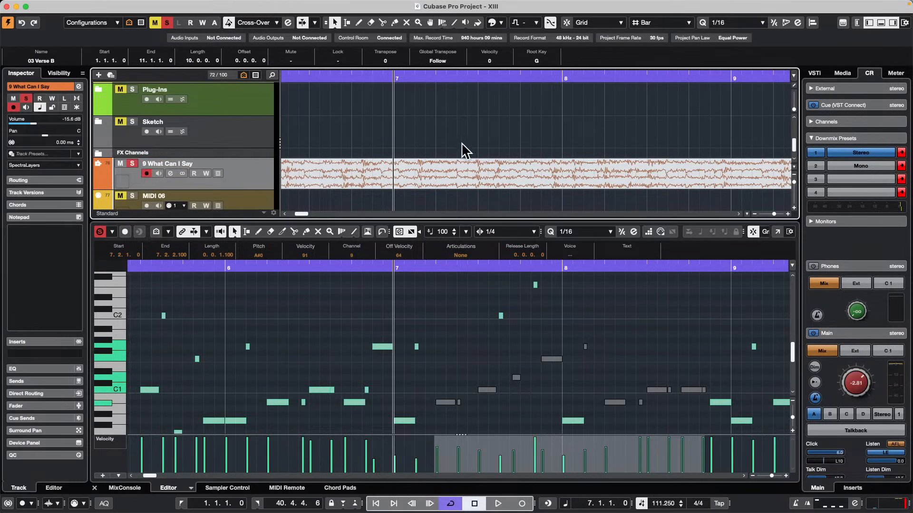
{"action": "right_click", "coordinate": [318, 167]}
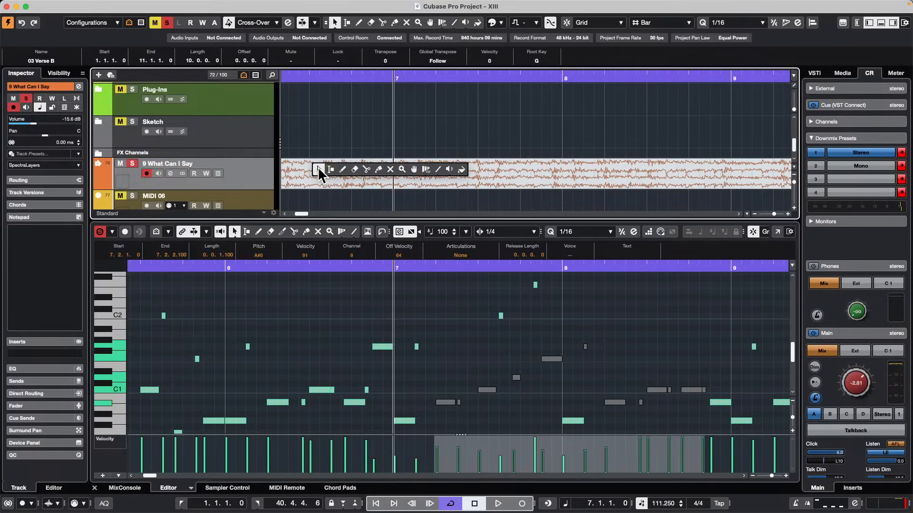
{"action": "left_click", "coordinate": [393, 174]}
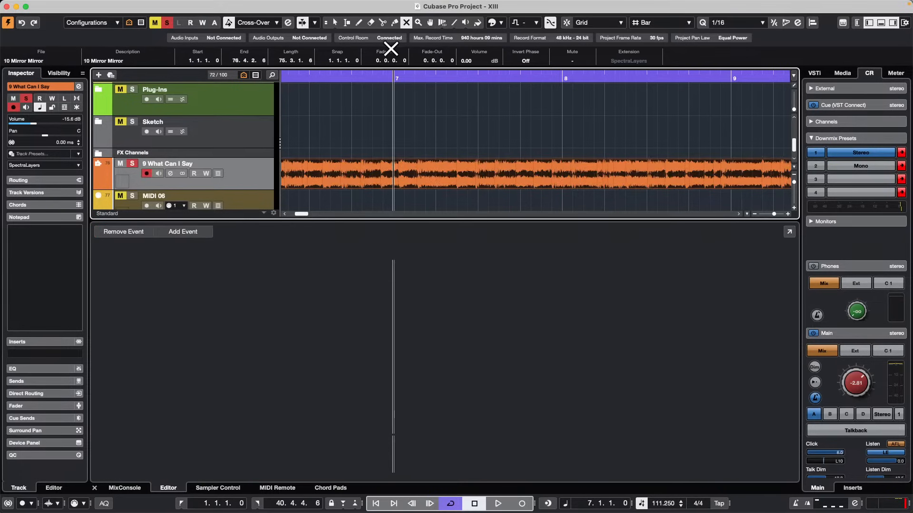
{"action": "left_click_drag", "start_coordinate": [366, 80], "coordinate": [126, 60]}
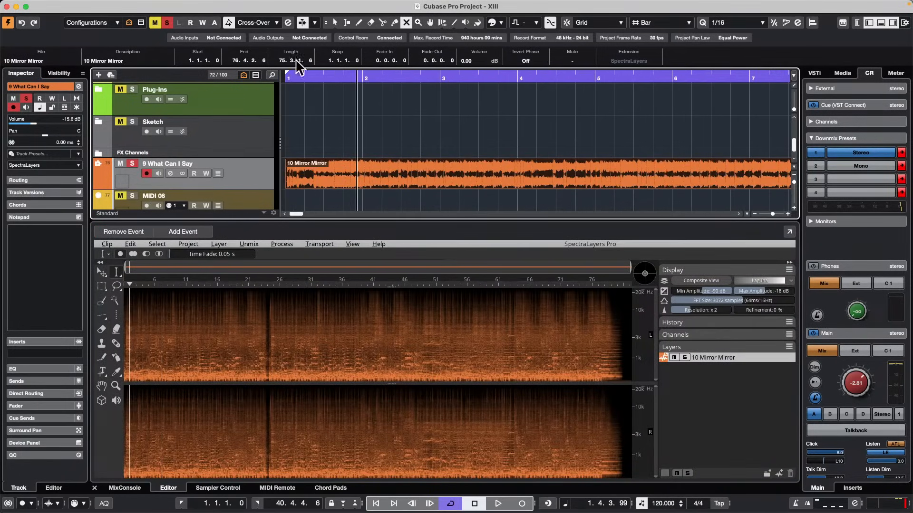
{"action": "left_click_drag", "start_coordinate": [334, 78], "coordinate": [218, 67]}
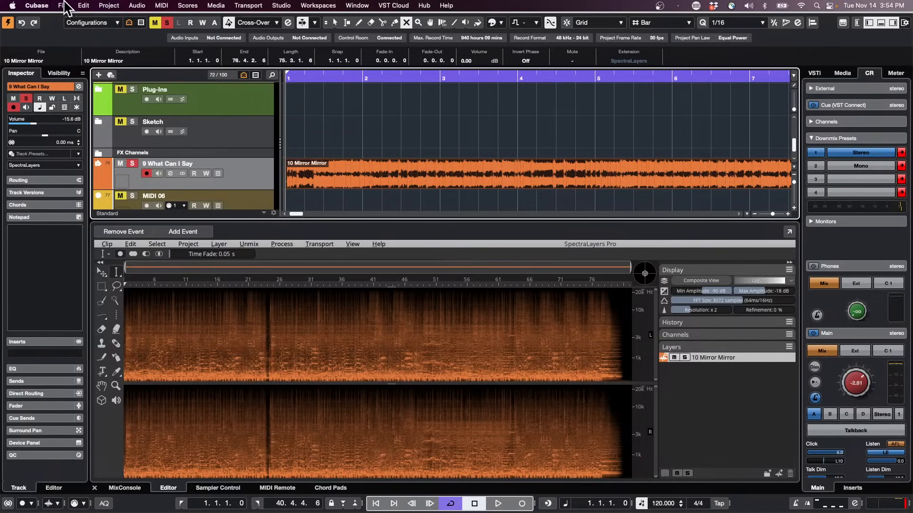
Create a new empty project in the existing November 10 2023 folder.
{"action": "left_click", "coordinate": [63, 5]}
{"action": "left_click", "coordinate": [83, 19]}
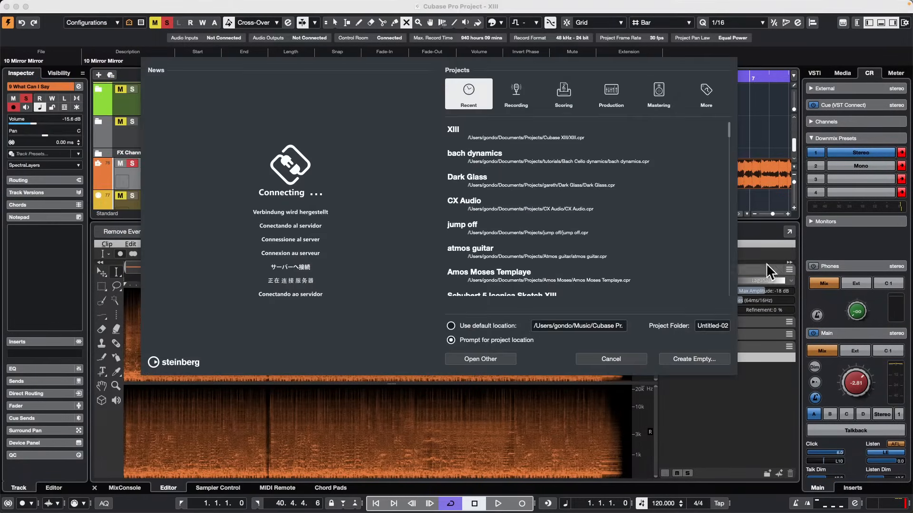
{"action": "left_click", "coordinate": [694, 360]}
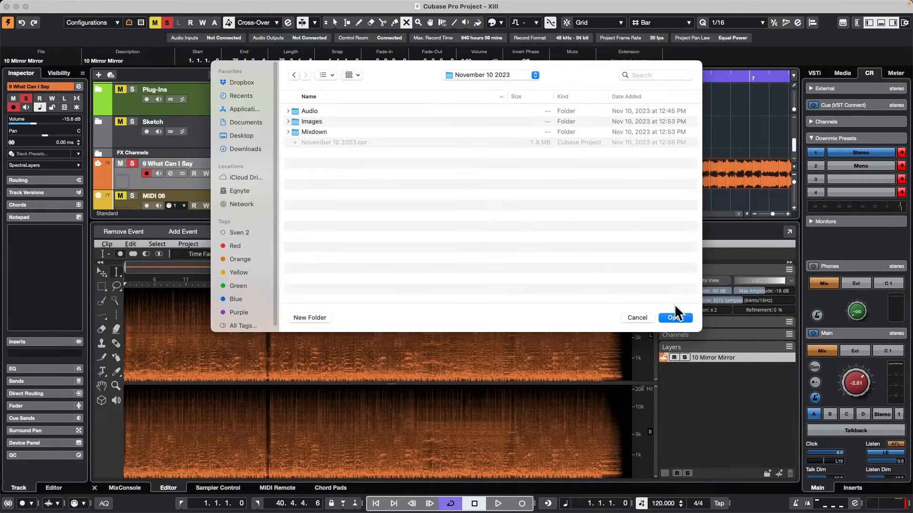
{"action": "left_click", "coordinate": [679, 317]}
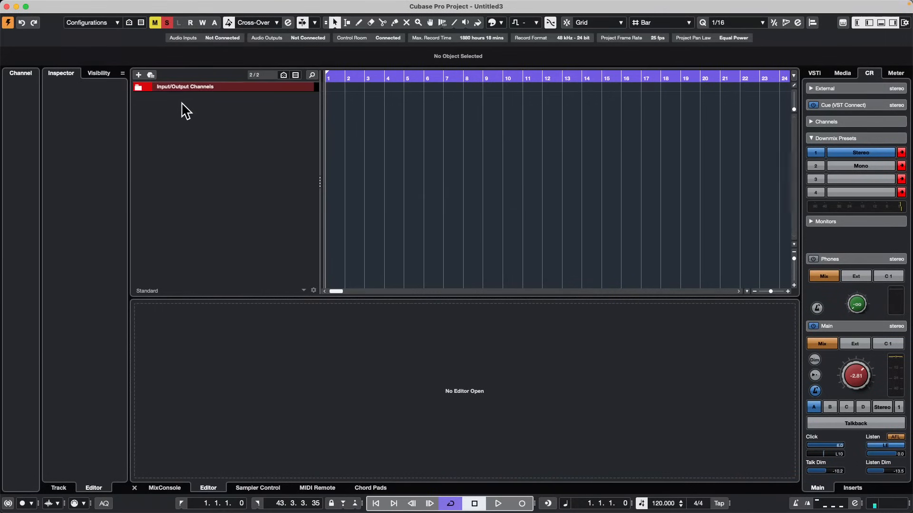
{"action": "right_click", "coordinate": [191, 103]}
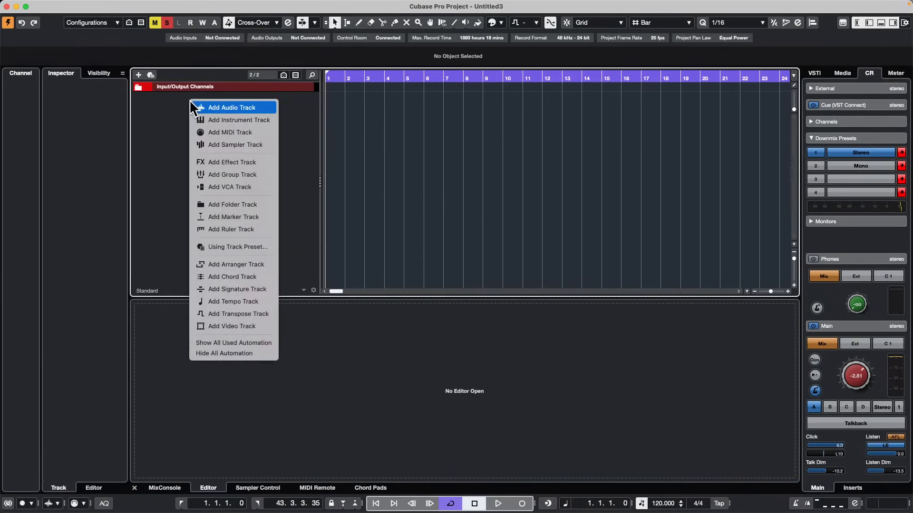
{"action": "key", "text": "Escape"}
Import the audio file 8 Nervous.wav from the Cats copy folder into the new project.
{"action": "left_click", "coordinate": [62, 6]}
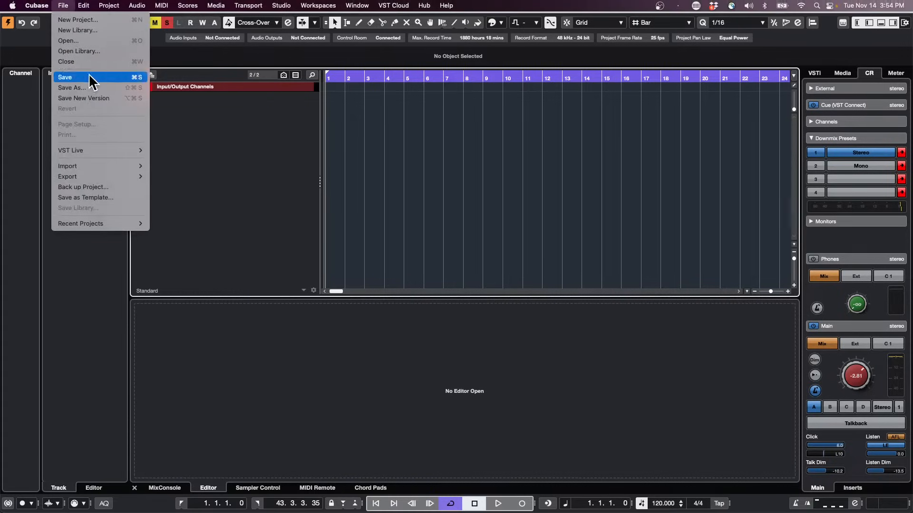
{"action": "mouse_move", "coordinate": [113, 168]}
{"action": "left_click", "coordinate": [187, 163]}
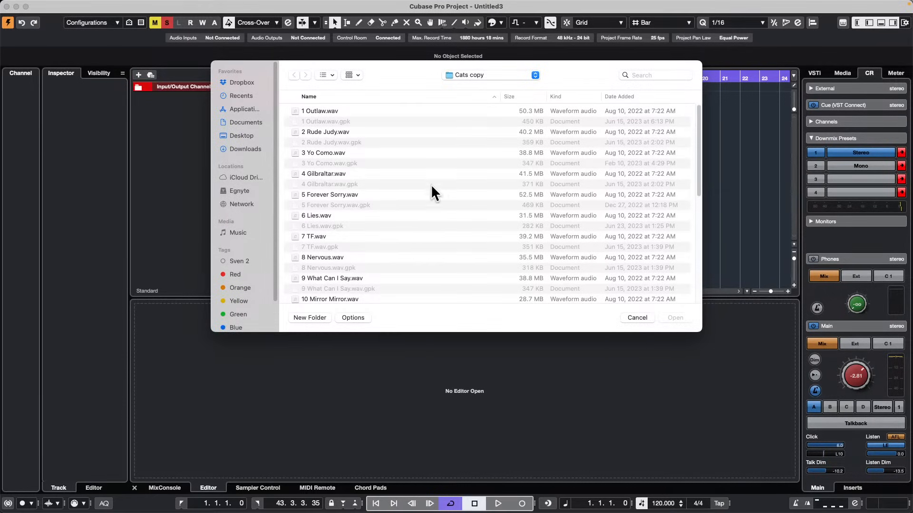
{"action": "left_click", "coordinate": [332, 257]}
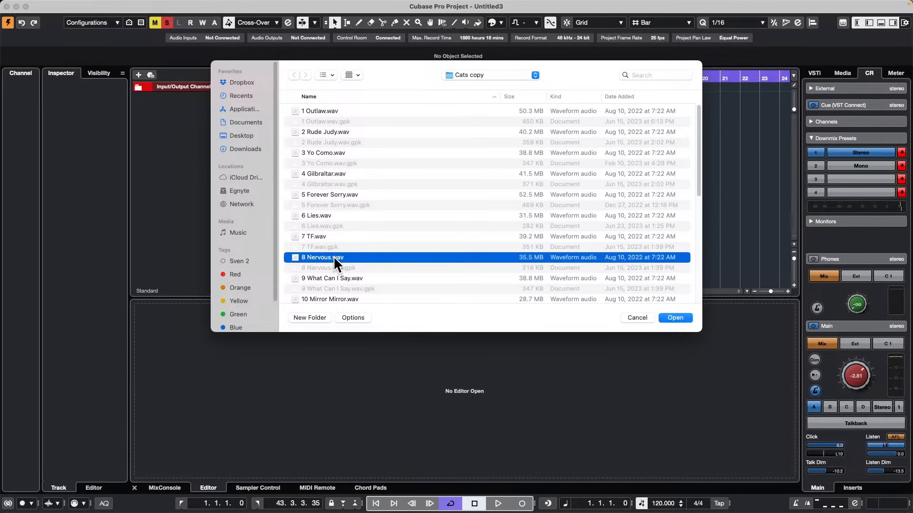
{"action": "left_click", "coordinate": [679, 314]}
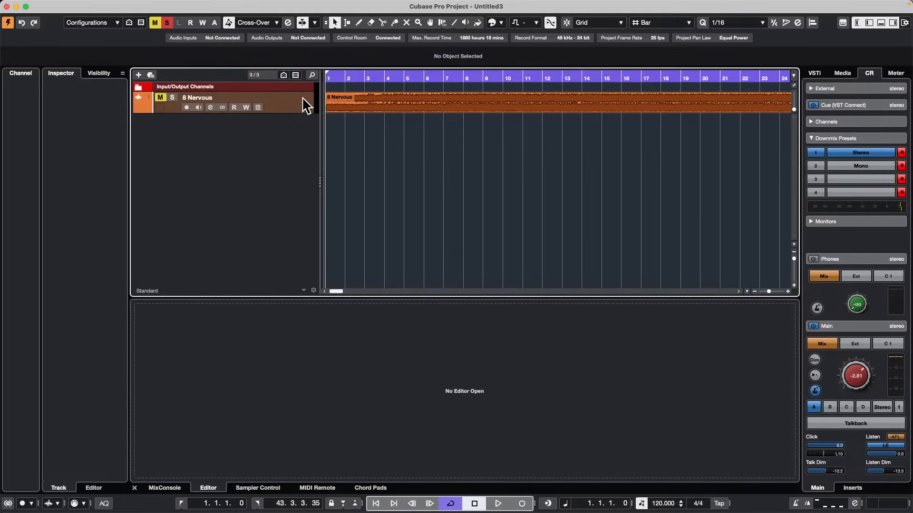
Select the 8 Nervous track, deactivate all mute states and lower its volume to -14.5 dB.
{"action": "left_click", "coordinate": [303, 98]}
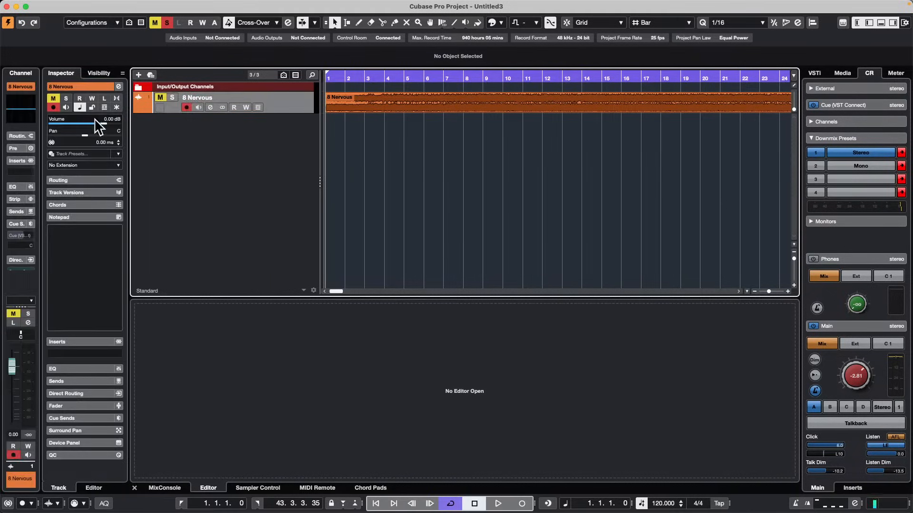
{"action": "left_click", "coordinate": [156, 22]}
{"action": "left_click_drag", "start_coordinate": [98, 126], "coordinate": [76, 126]}
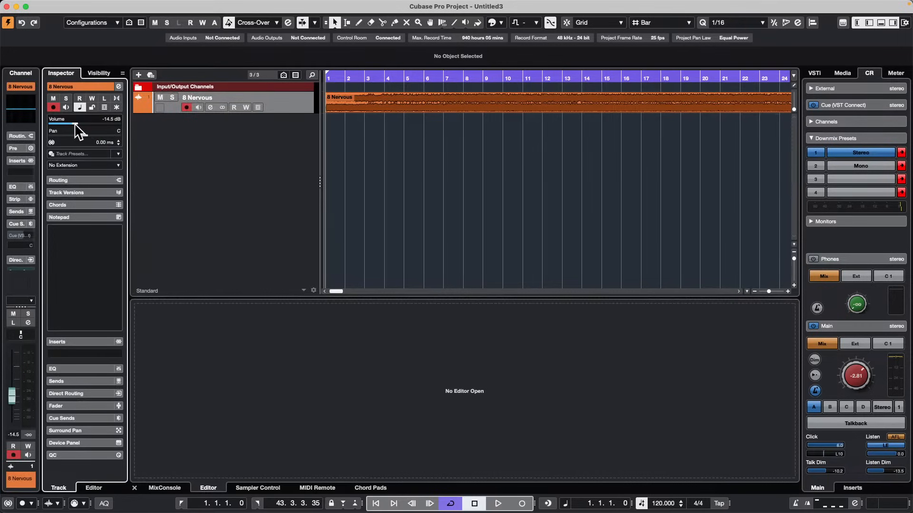
Start playback of the 8 Nervous track and lower the Control Room main level to -9.45.
{"action": "key", "text": "space"}
{"action": "left_click_drag", "start_coordinate": [856, 368], "coordinate": [847, 368]}
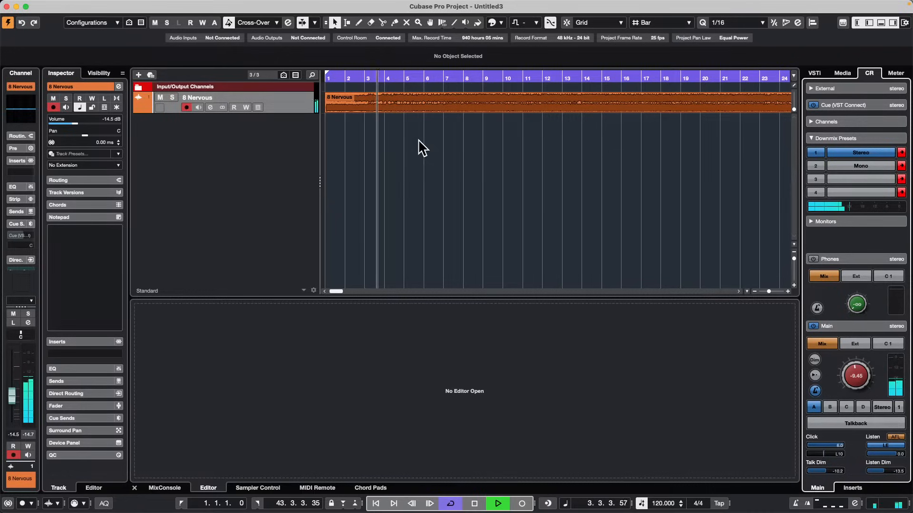
{"action": "left_click", "coordinate": [448, 193]}
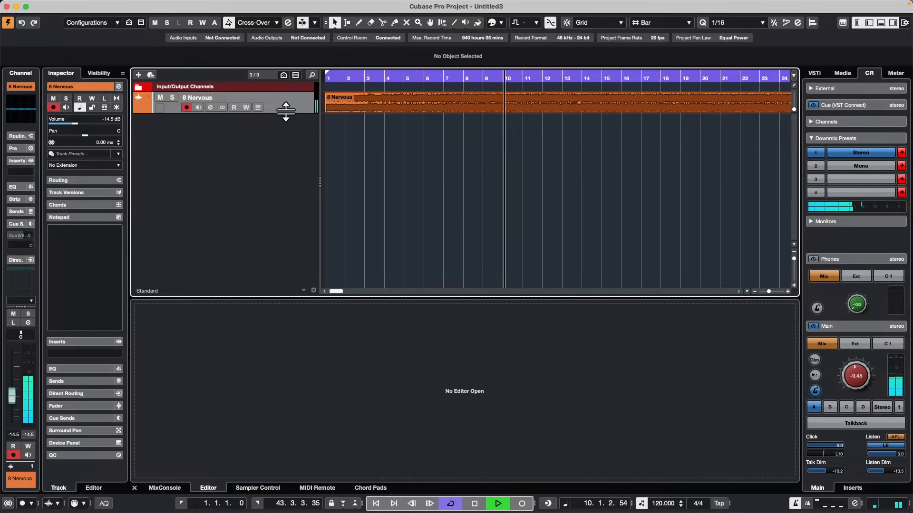
Increase the 8 Nervous track's height, analyze its audio event with Tempo Detection and close the detection panel.
{"action": "left_click_drag", "start_coordinate": [285, 114], "coordinate": [285, 166]}
{"action": "left_click", "coordinate": [506, 127]}
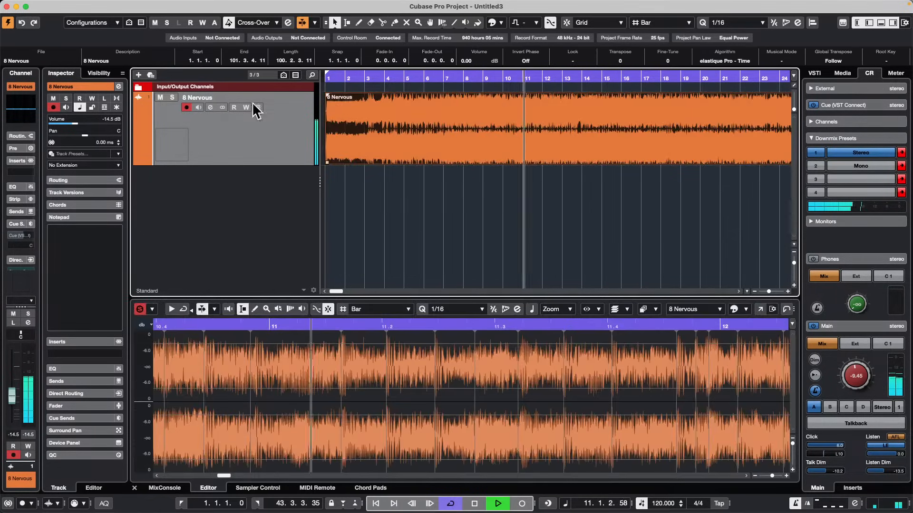
{"action": "mouse_move", "coordinate": [106, 6]}
{"action": "left_click", "coordinate": [144, 5]}
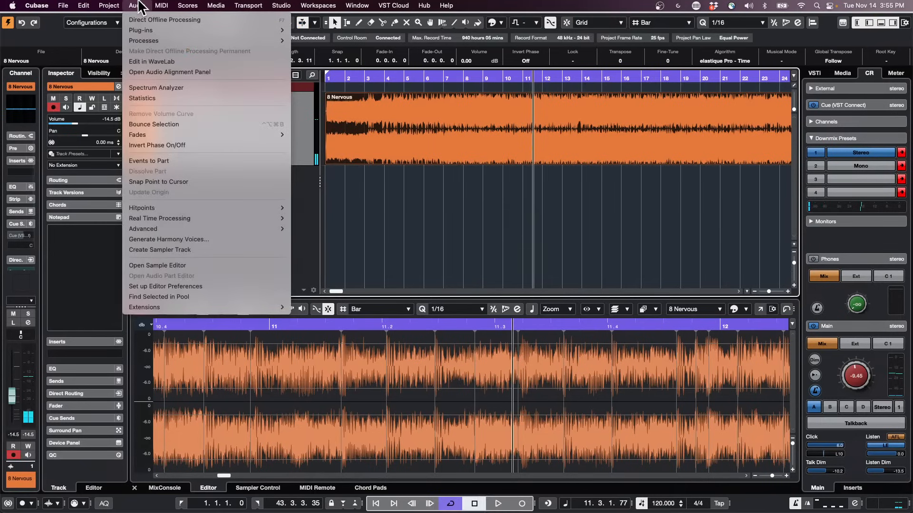
{"action": "mouse_move", "coordinate": [144, 40]}
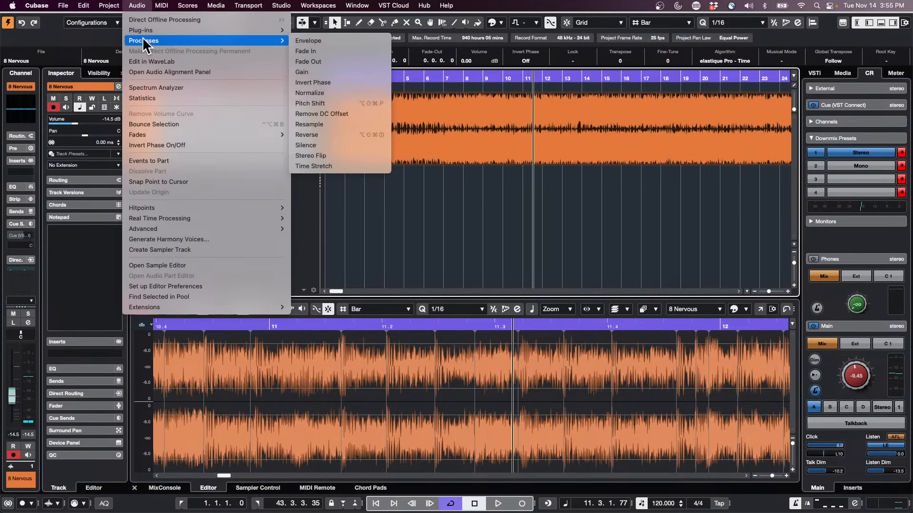
{"action": "mouse_move", "coordinate": [163, 10]}
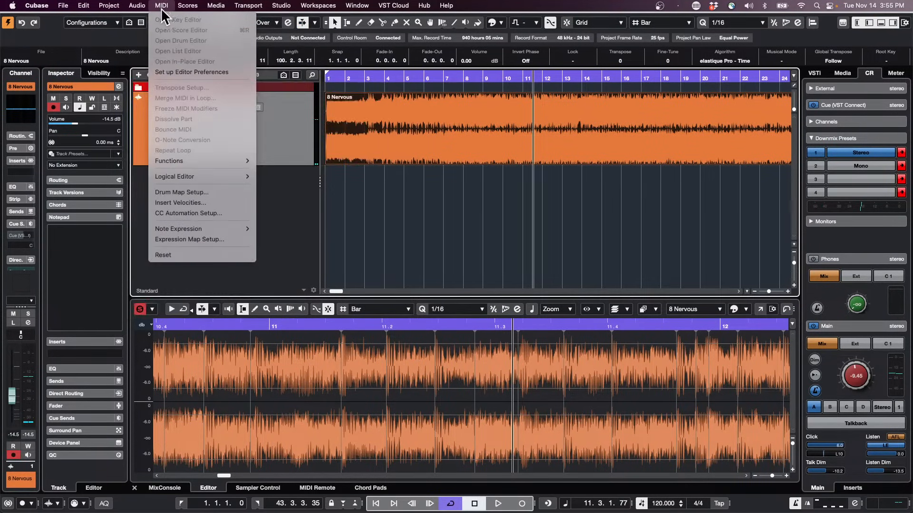
{"action": "mouse_move", "coordinate": [106, 7]}
{"action": "mouse_move", "coordinate": [172, 195]}
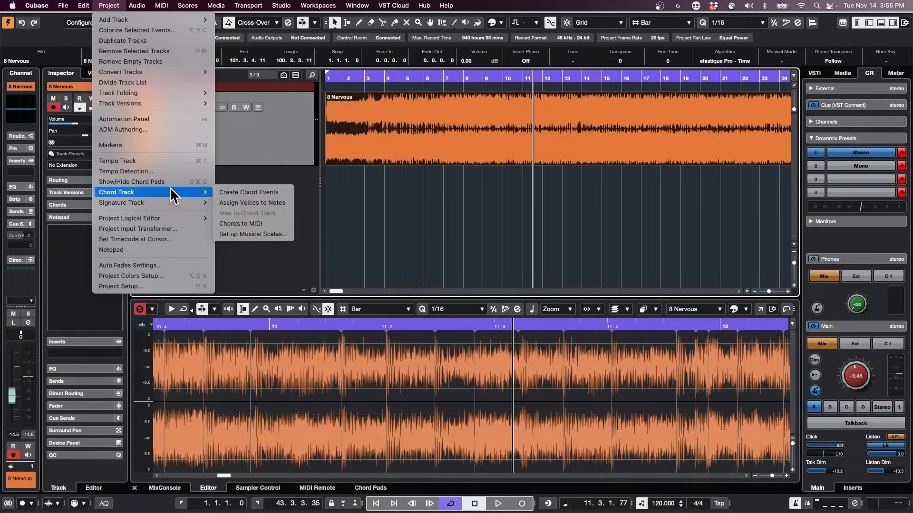
{"action": "left_click", "coordinate": [172, 172]}
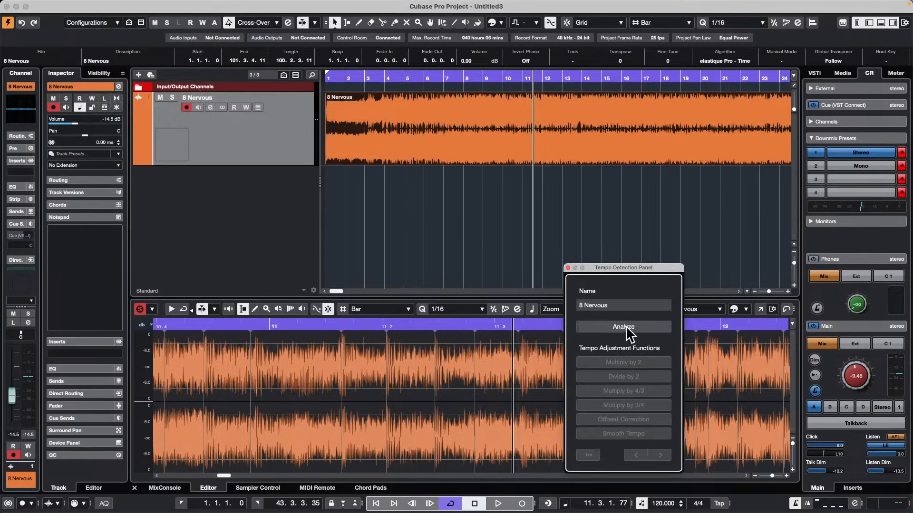
{"action": "left_click", "coordinate": [644, 333]}
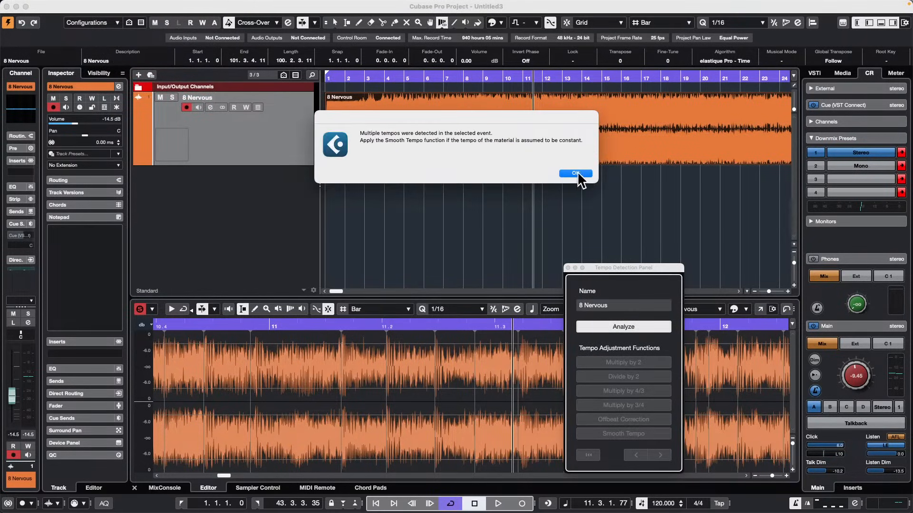
{"action": "left_click", "coordinate": [577, 173]}
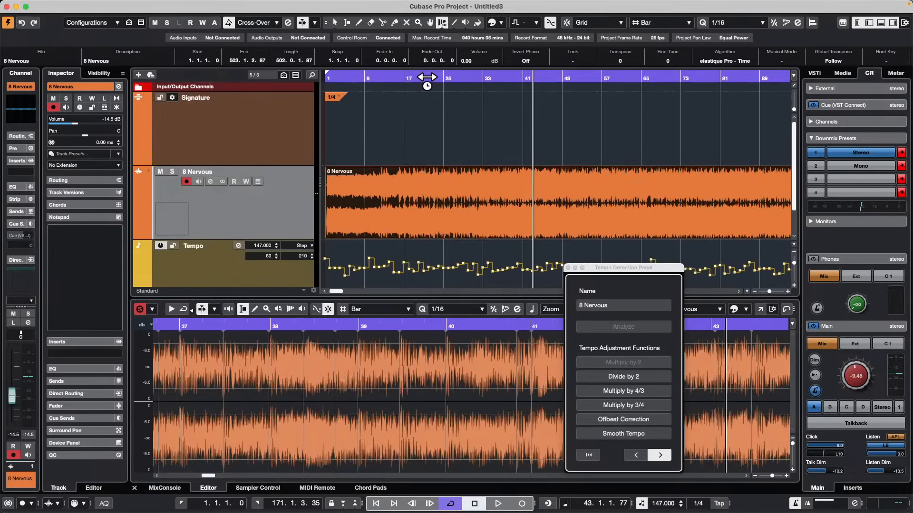
{"action": "left_click", "coordinate": [415, 77]}
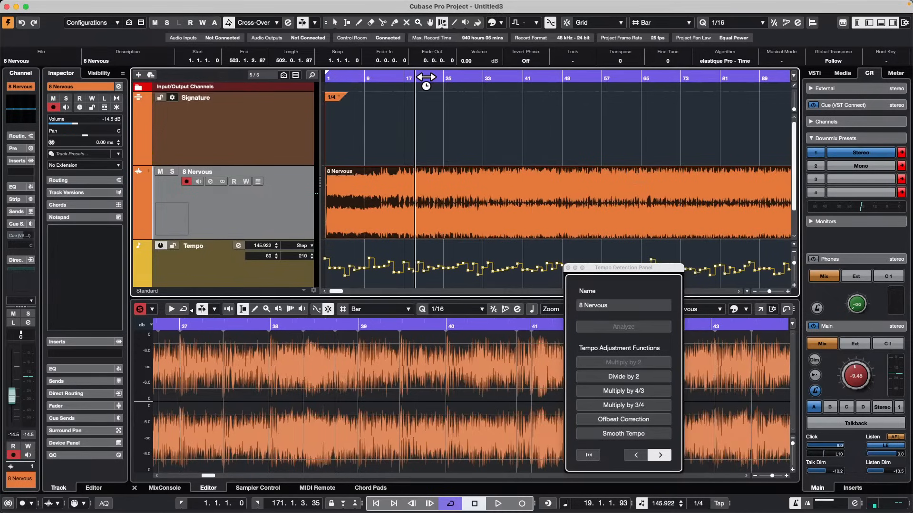
{"action": "left_click", "coordinate": [567, 267]}
Return to the Object Selection tool and play the song from around bar 8 to check the detected tempo by ear.
{"action": "left_click", "coordinate": [357, 78]}
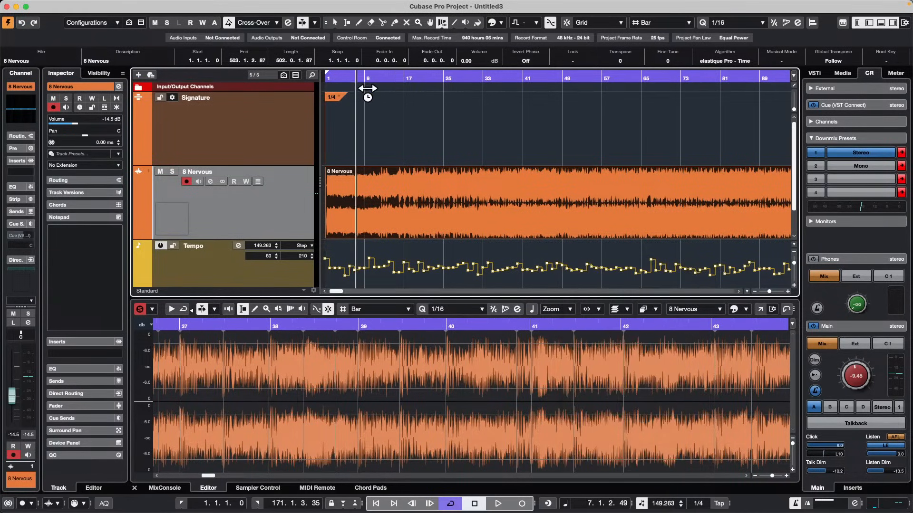
{"action": "right_click", "coordinate": [408, 118]}
{"action": "left_click", "coordinate": [410, 118]}
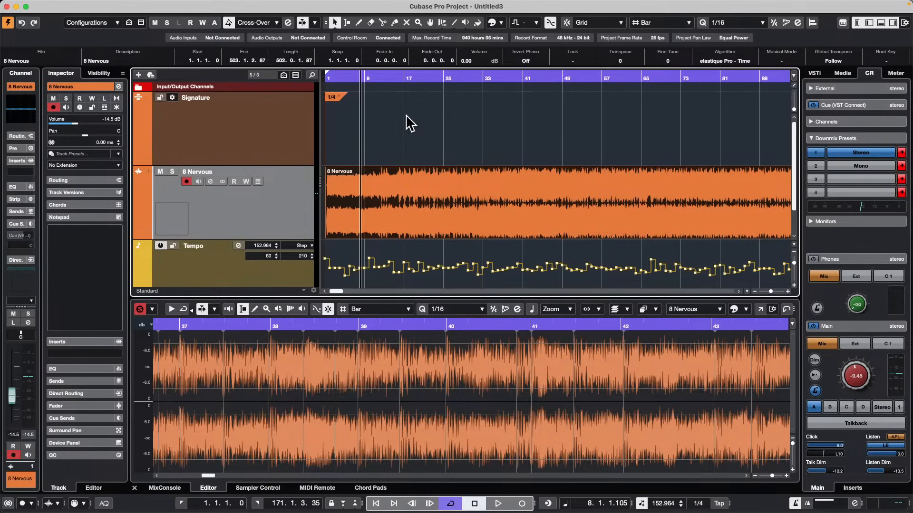
{"action": "key", "text": "space"}
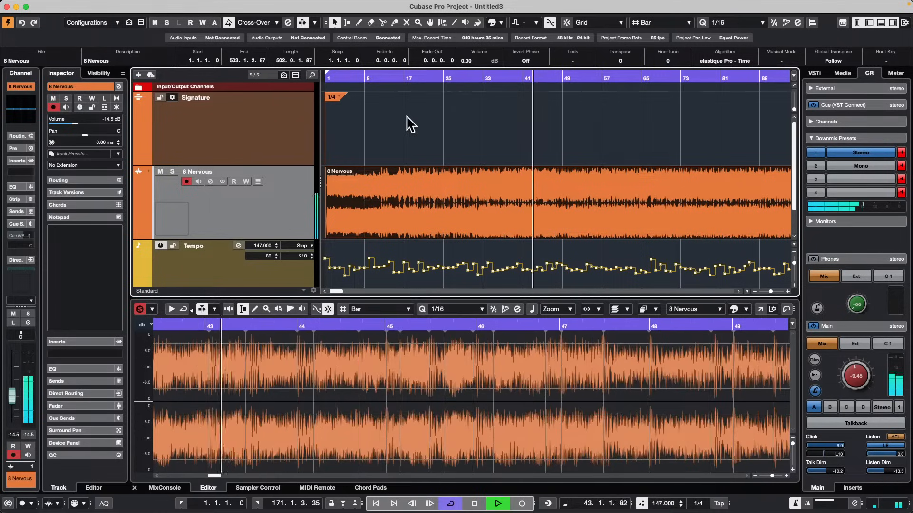
{"action": "key", "text": "space"}
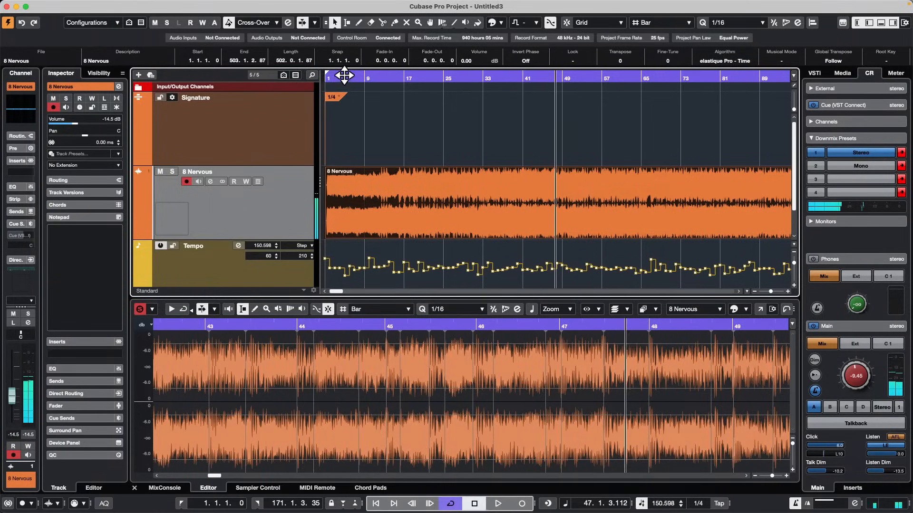
Change the time signature event at bar 1 to 4/4.
{"action": "left_click_drag", "start_coordinate": [344, 75], "coordinate": [272, 109]}
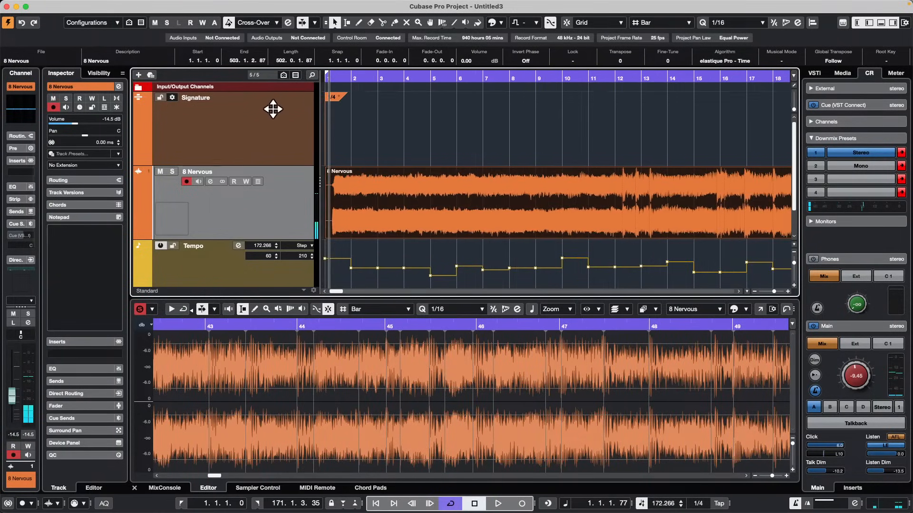
{"action": "left_click", "coordinate": [333, 98]}
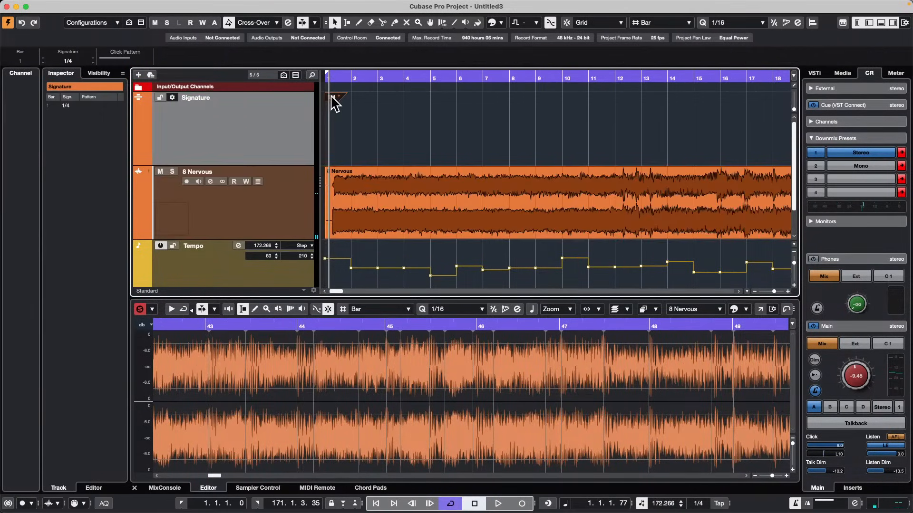
{"action": "double_click", "coordinate": [332, 97]}
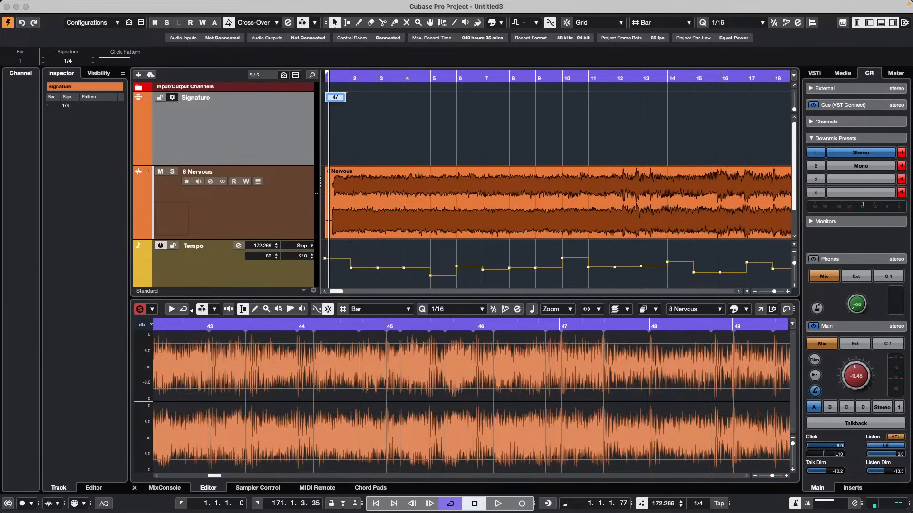
{"action": "type", "text": "4/4"}
{"action": "key", "text": "Return"}
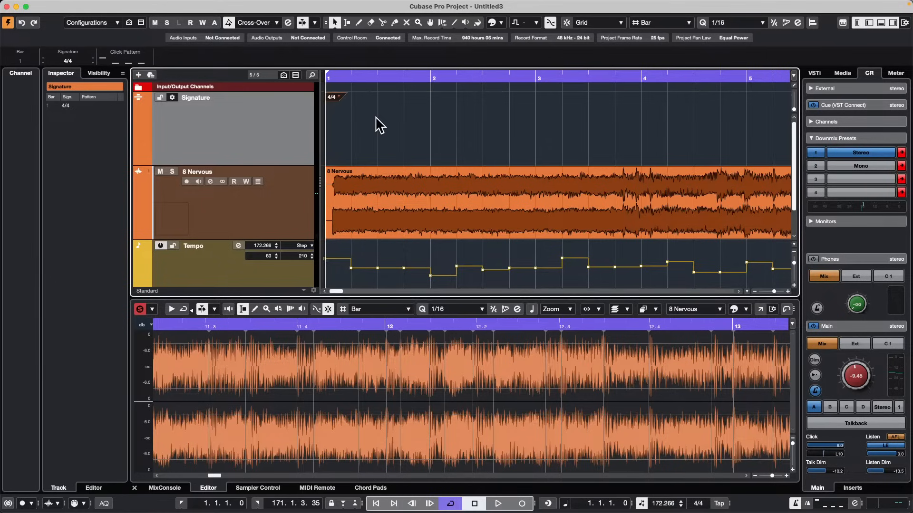
Apply Set Definition From Tempo to the 8 Nervous event, saving the definition in the project only with all tracks set to musical time base.
{"action": "left_click", "coordinate": [472, 212]}
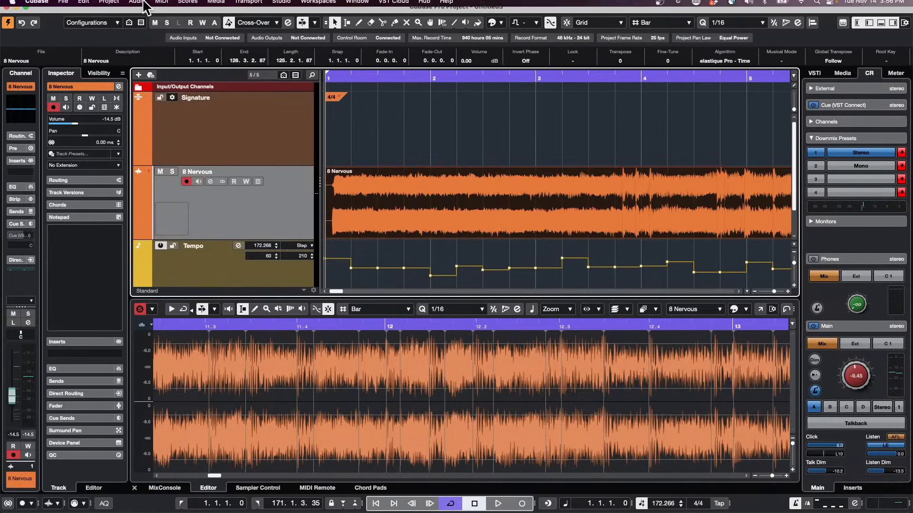
{"action": "left_click", "coordinate": [162, 6]}
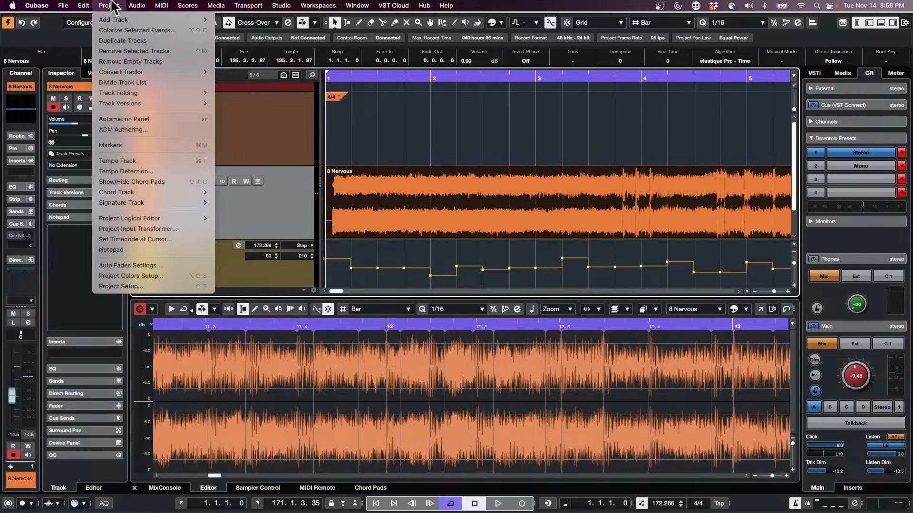
{"action": "mouse_move", "coordinate": [136, 6]}
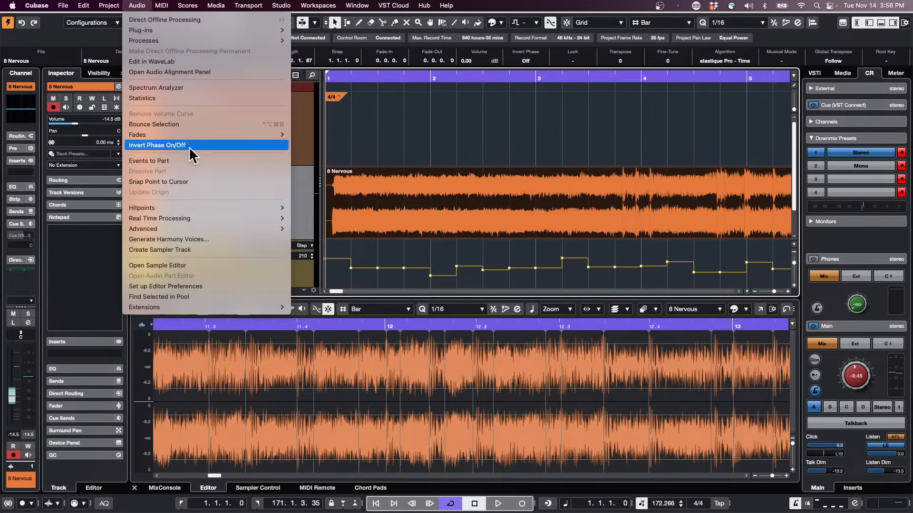
{"action": "mouse_move", "coordinate": [194, 228]}
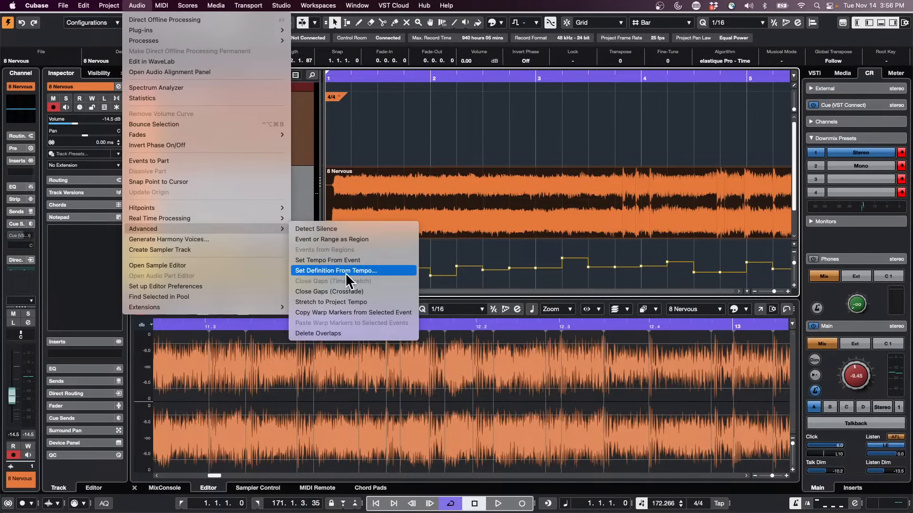
{"action": "left_click", "coordinate": [385, 270]}
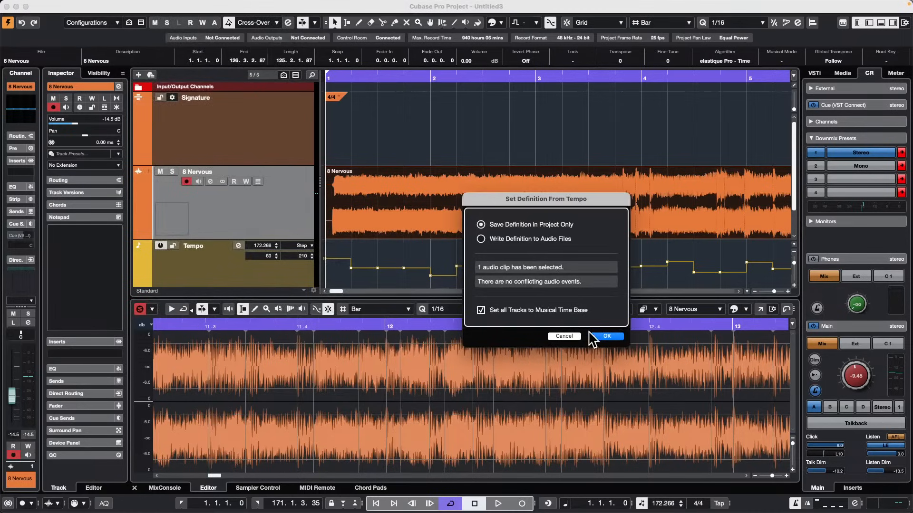
{"action": "left_click", "coordinate": [607, 336]}
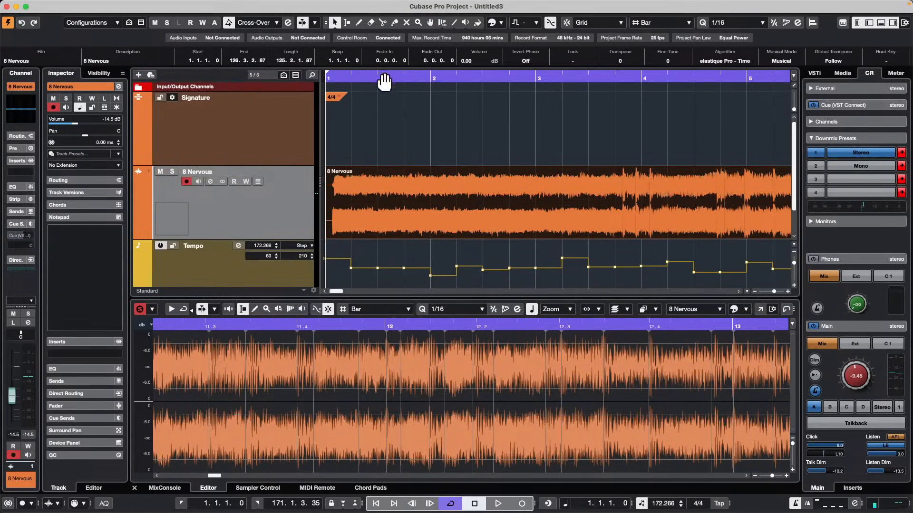
Deactivate the Tempo track and play the song at the fixed project tempo to hear it follow.
{"action": "left_click_drag", "start_coordinate": [384, 82], "coordinate": [385, 61]}
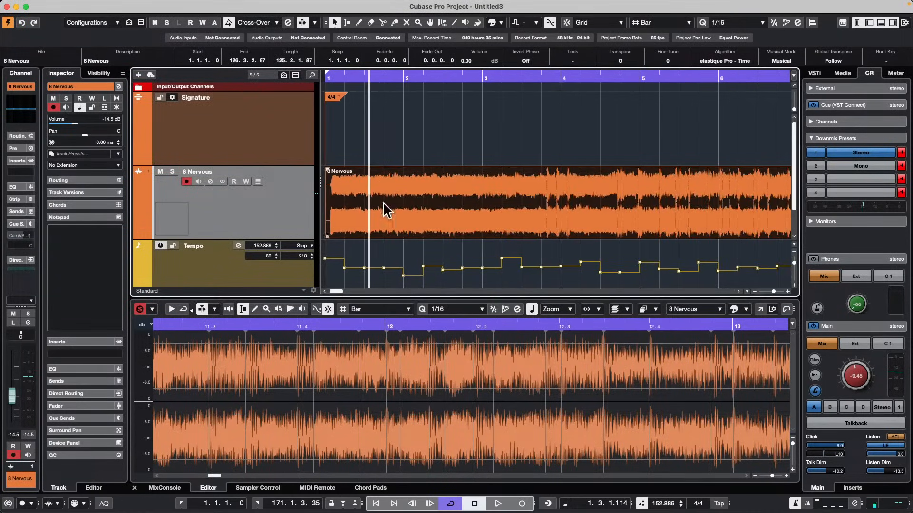
{"action": "left_click", "coordinate": [275, 275]}
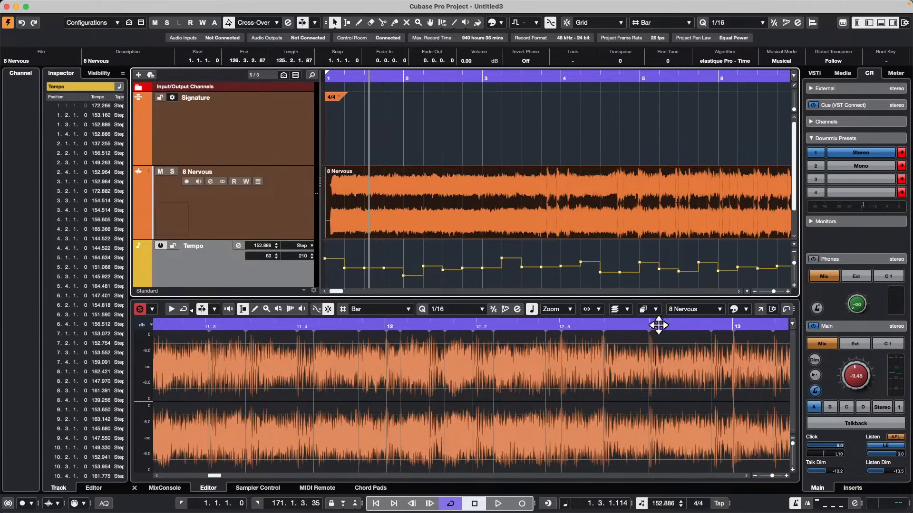
{"action": "left_click", "coordinate": [161, 245]}
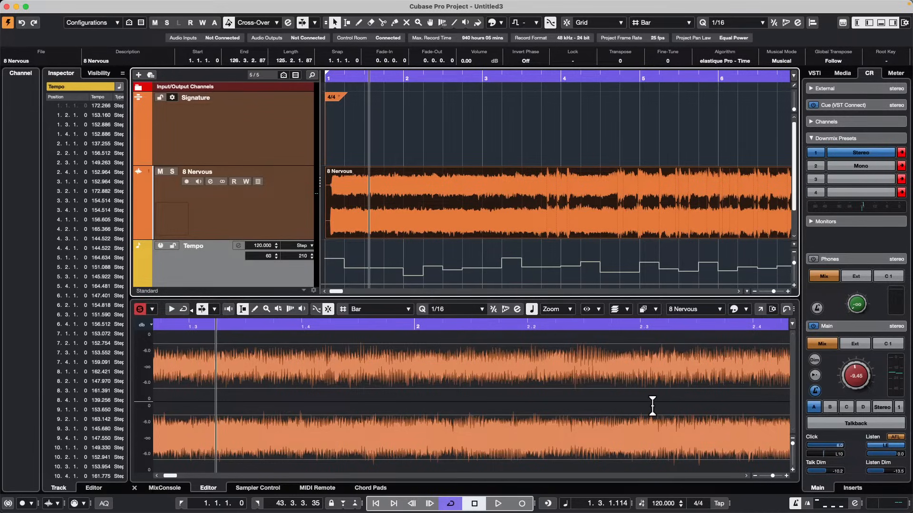
{"action": "key", "text": "space"}
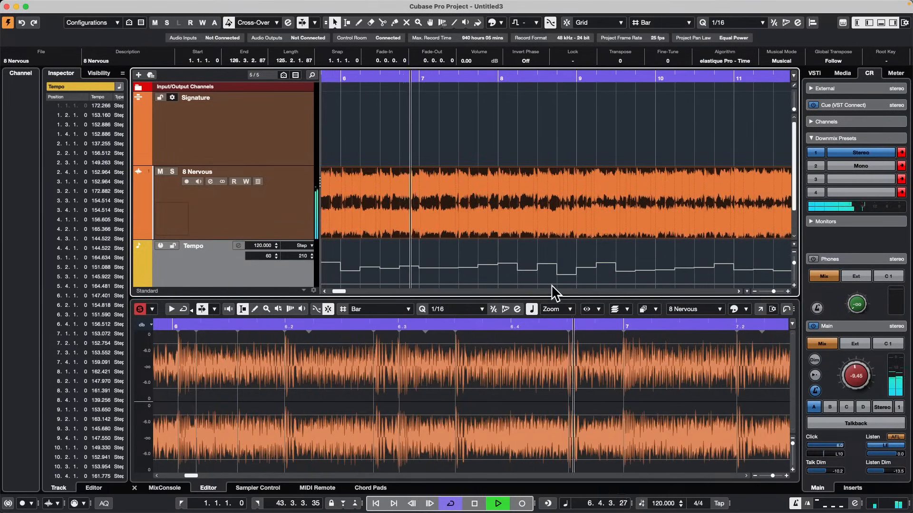
{"action": "key", "text": "space"}
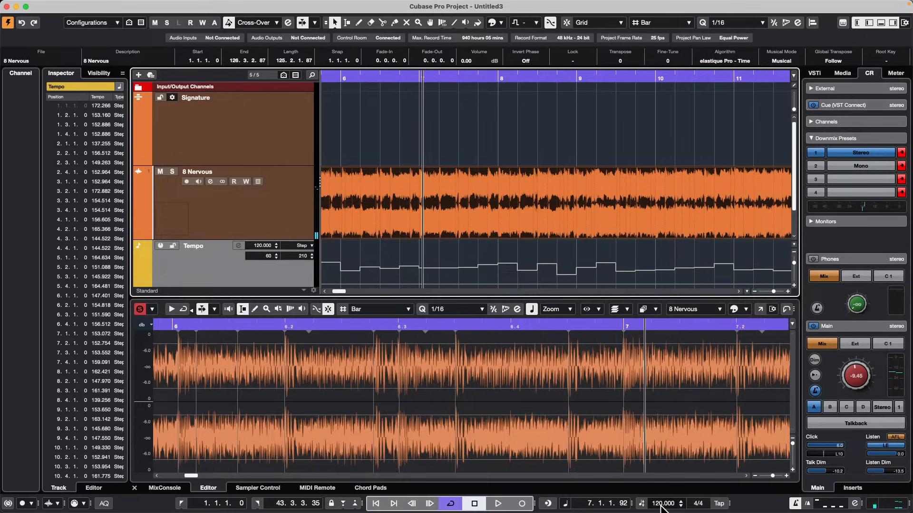
Set the fixed tempo to 132, start playback, raise the tempo to 140 while listening and stop.
{"action": "double_click", "coordinate": [662, 503]}
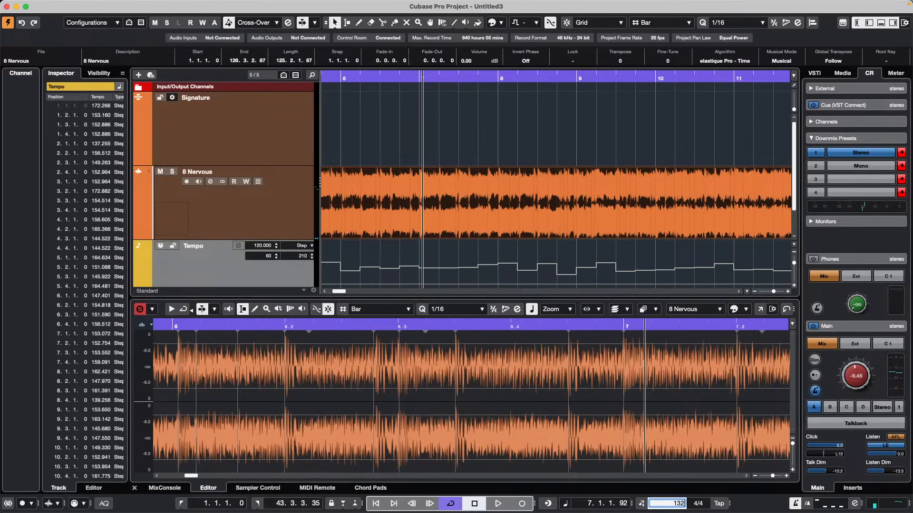
{"action": "key", "text": "Return"}
{"action": "key", "text": "space"}
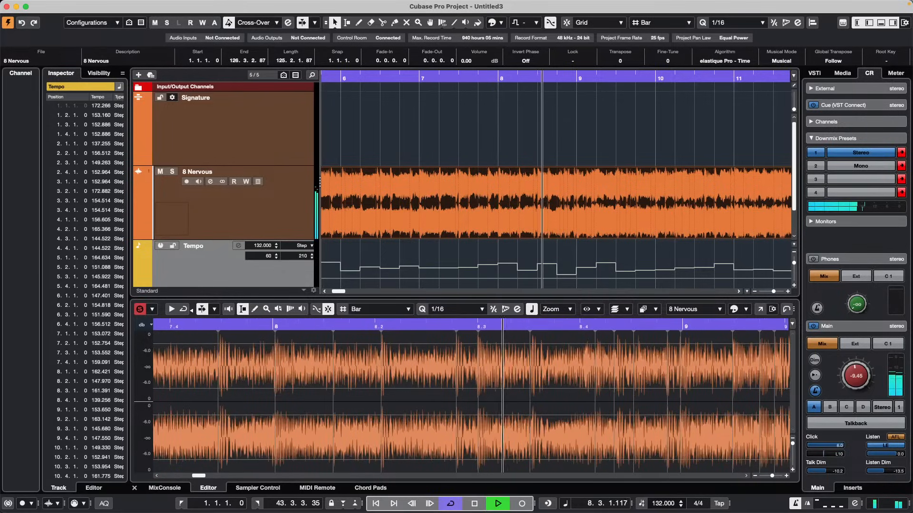
{"action": "left_click", "coordinate": [659, 504]}
{"action": "type", "text": "140"}
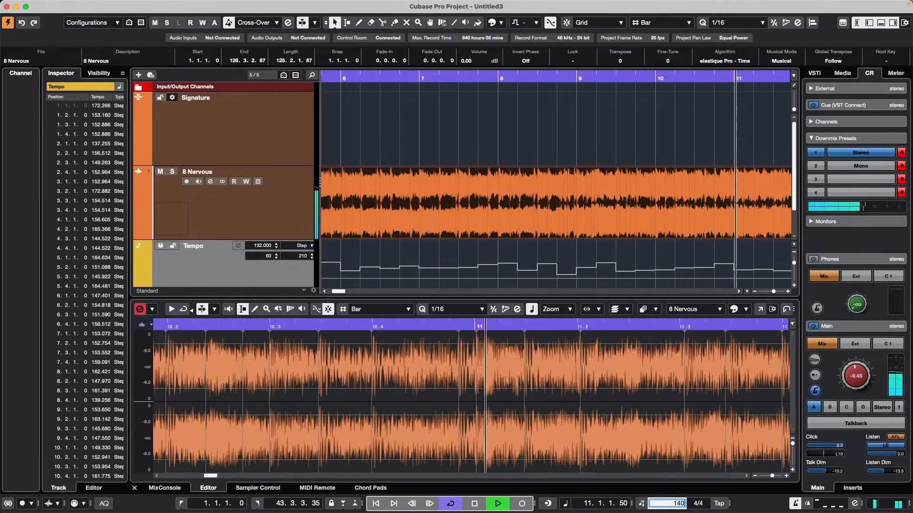
{"action": "key", "text": "Return"}
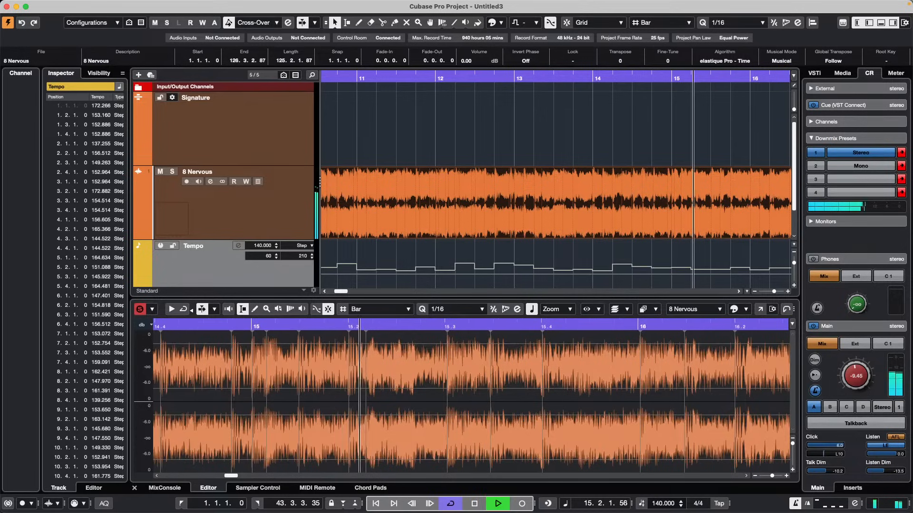
{"action": "key", "text": "space"}
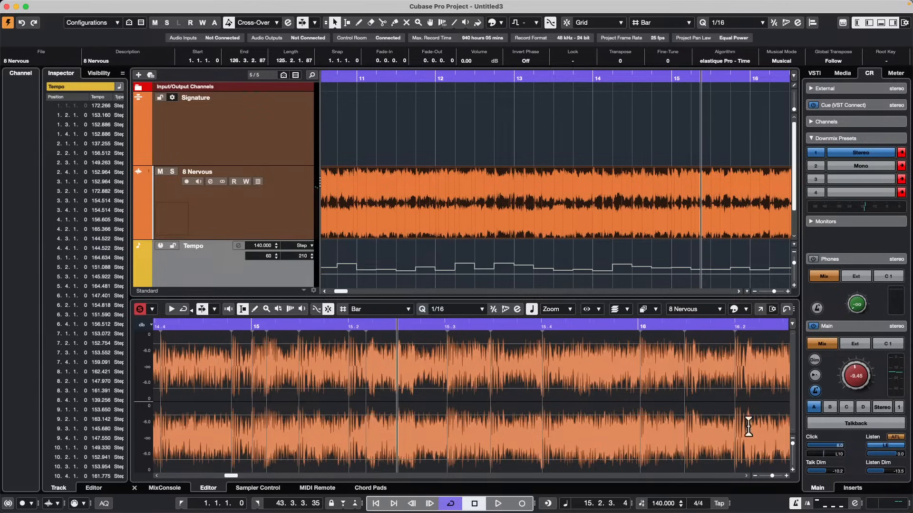
Create a new empty project in the November 10 2023 folder.
{"action": "mouse_move", "coordinate": [497, 7]}
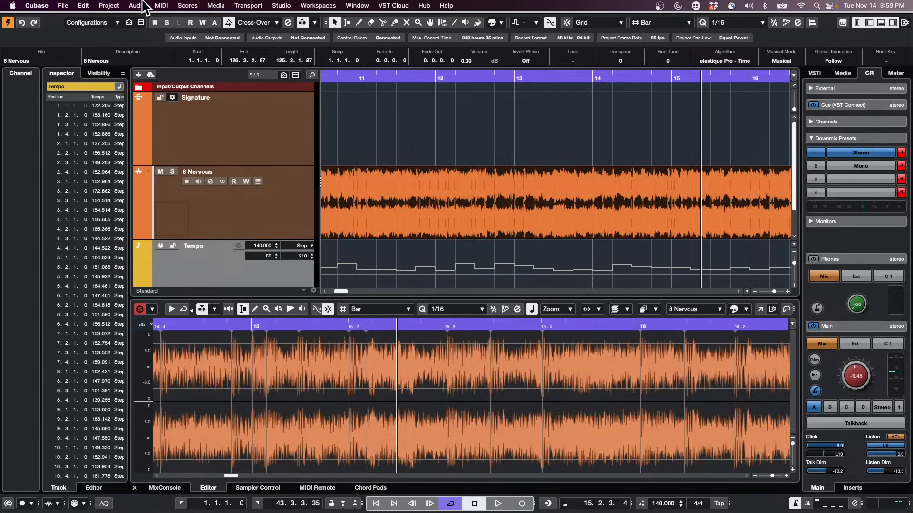
{"action": "left_click", "coordinate": [63, 5]}
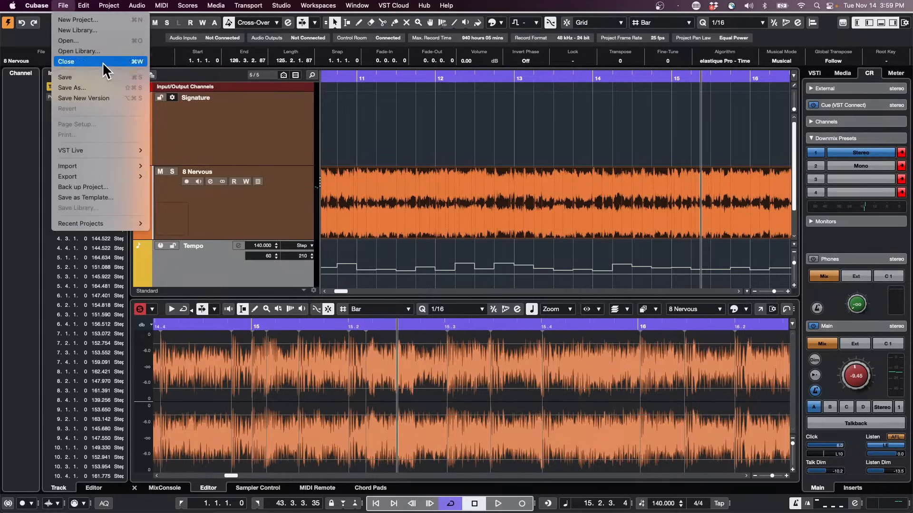
{"action": "left_click", "coordinate": [91, 20]}
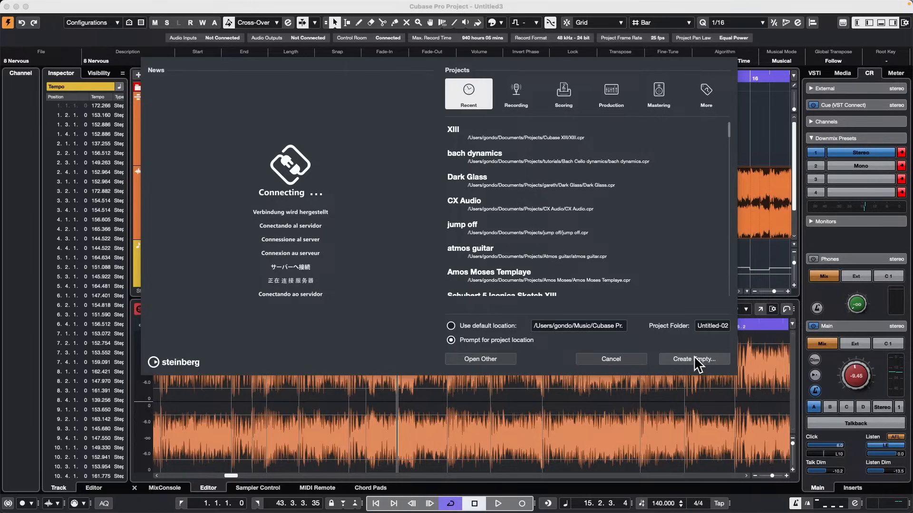
{"action": "left_click", "coordinate": [709, 361]}
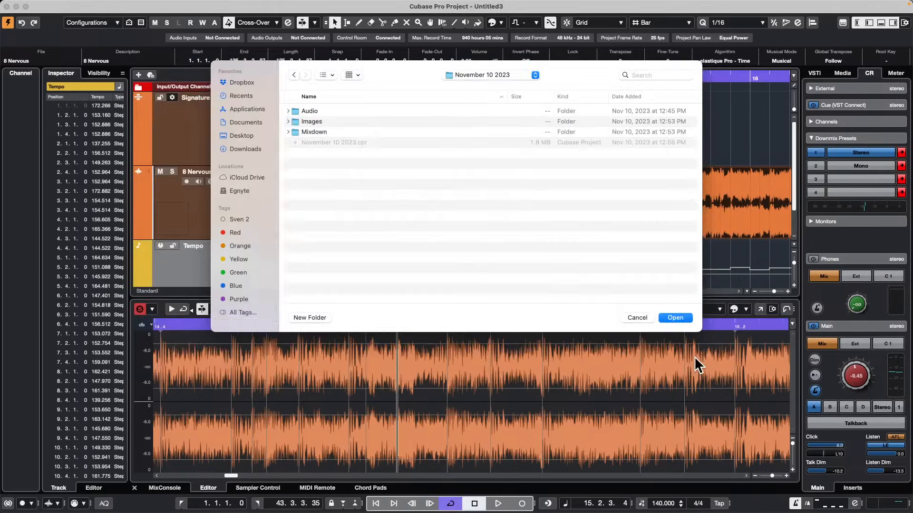
{"action": "left_click", "coordinate": [684, 317]}
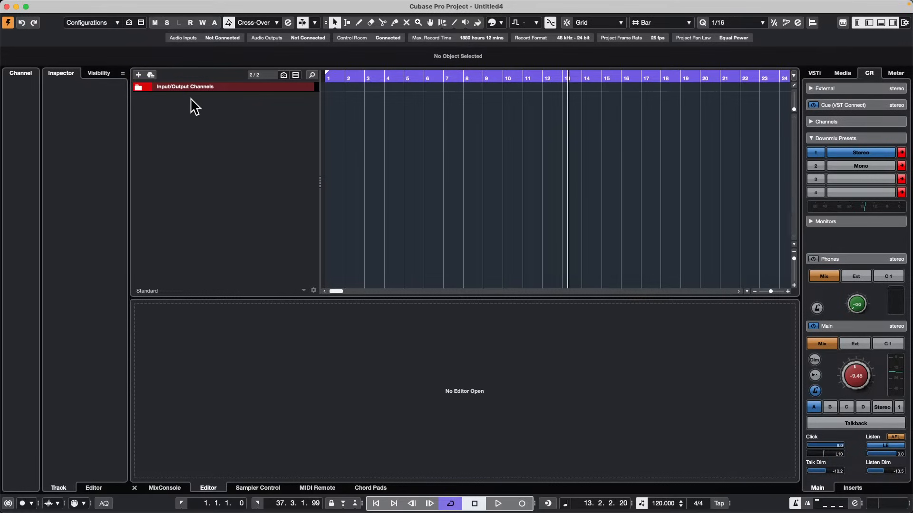
Add one sampler track with all MIDI inputs and Stereo Out as its output.
{"action": "right_click", "coordinate": [241, 113]}
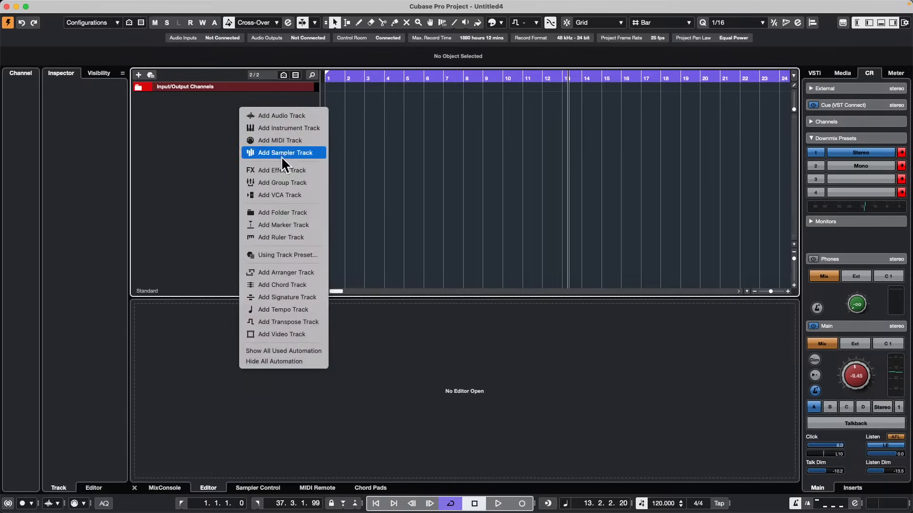
{"action": "left_click", "coordinate": [299, 153]}
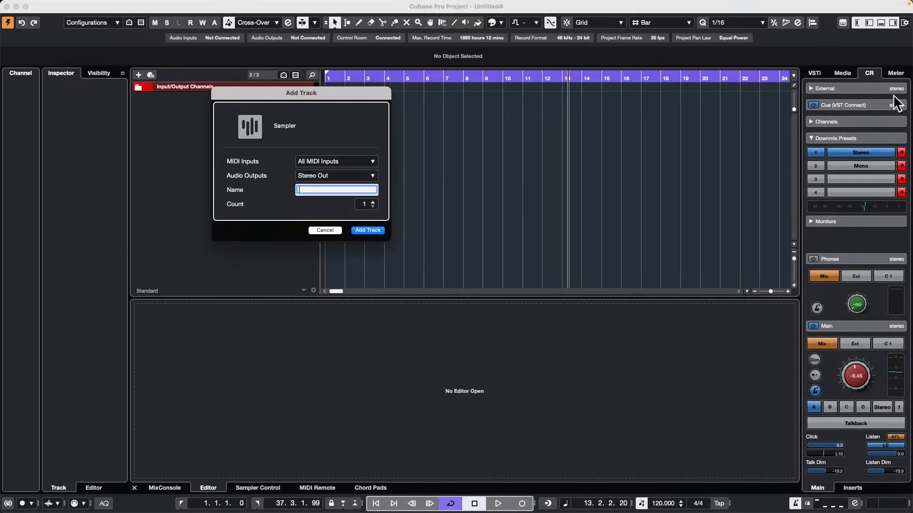
{"action": "left_click", "coordinate": [373, 231]}
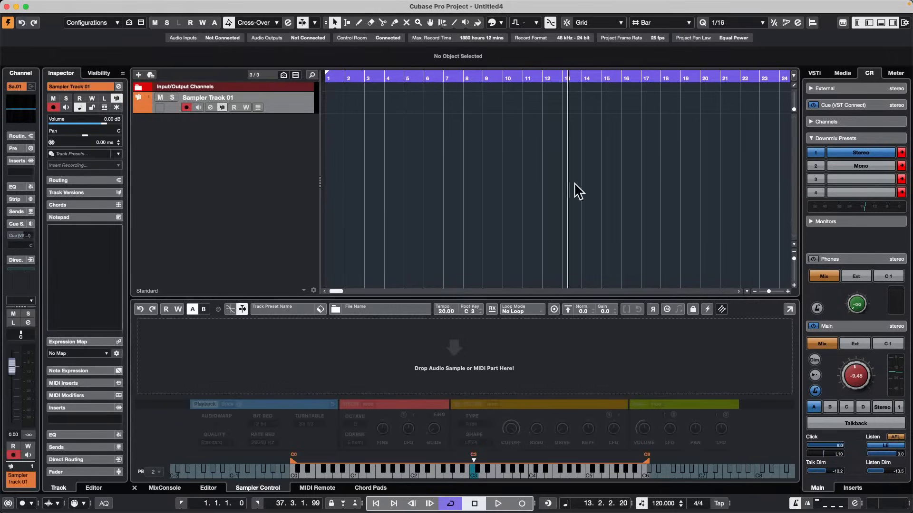
Search the Loops & Samples media library for "kick".
{"action": "left_click", "coordinate": [842, 73]}
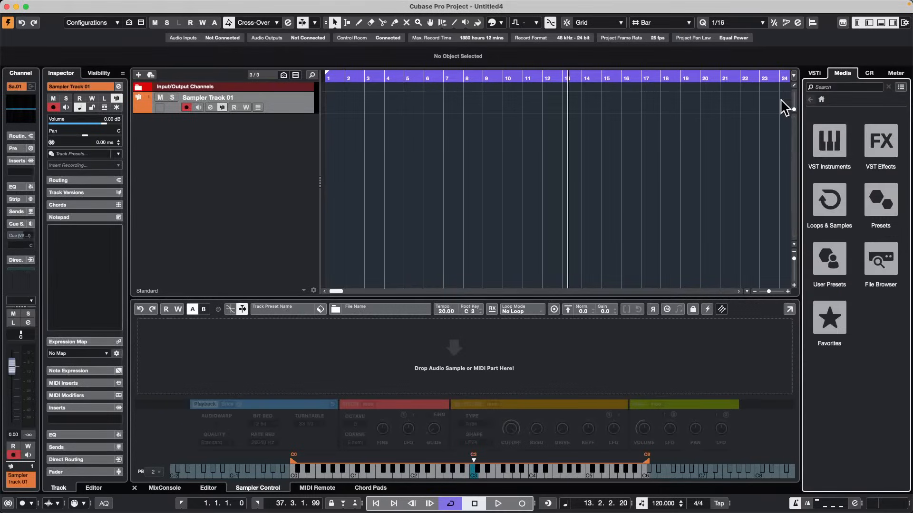
{"action": "left_click", "coordinate": [815, 74]}
{"action": "left_click", "coordinate": [842, 74]}
{"action": "left_click", "coordinate": [831, 201]}
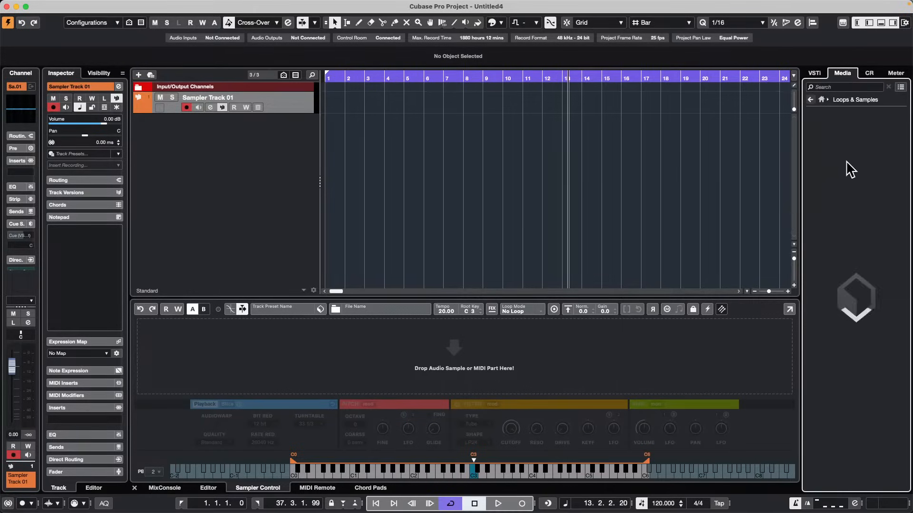
{"action": "left_click", "coordinate": [846, 86]}
{"action": "type", "text": "kick"}
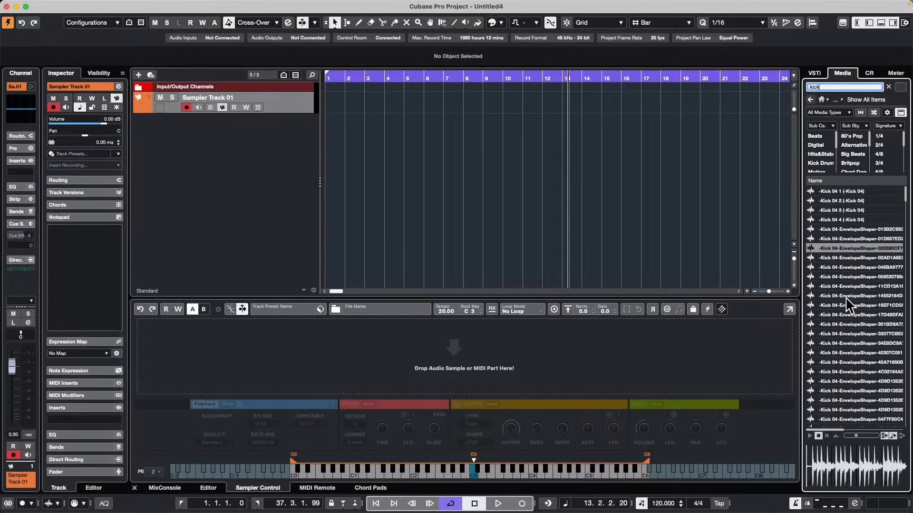
Audition several Kick 04 samples from the results and return to the Loops & Samples collection overview.
{"action": "left_click", "coordinate": [854, 201]}
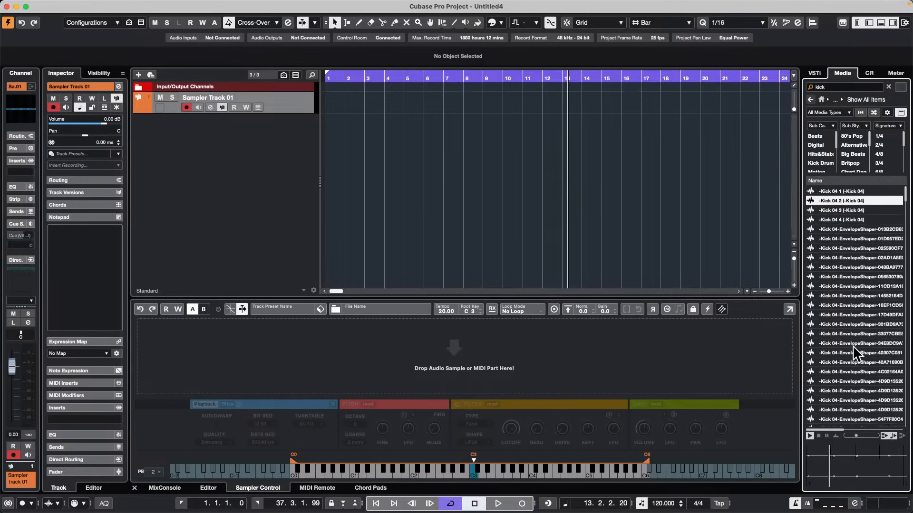
{"action": "scroll", "coordinate": [854, 344], "scroll_direction": "down", "scroll_amount": 10}
{"action": "scroll", "coordinate": [853, 344], "scroll_direction": "down", "scroll_amount": 8}
{"action": "left_click", "coordinate": [840, 371]}
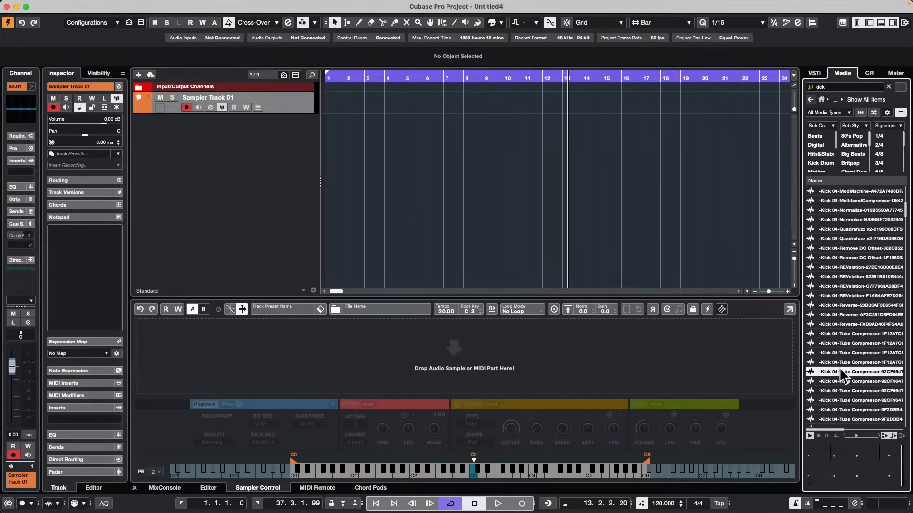
{"action": "left_click", "coordinate": [848, 276]}
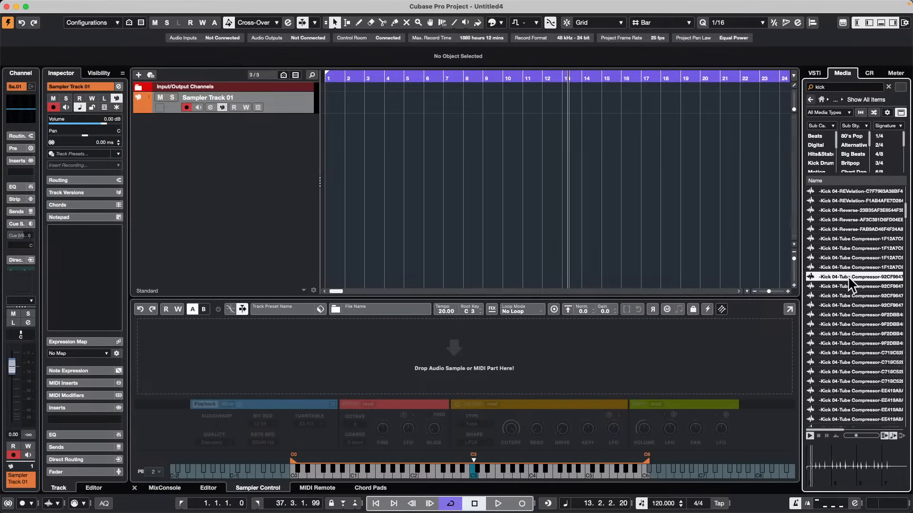
{"action": "left_click", "coordinate": [810, 100]}
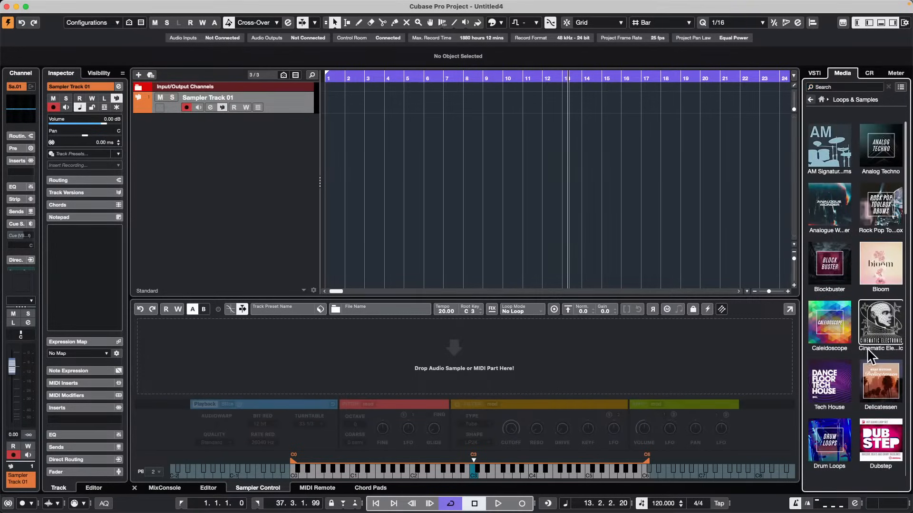
Open the Delicatessn collection in the media library and search it for "kick".
{"action": "left_click", "coordinate": [880, 383]}
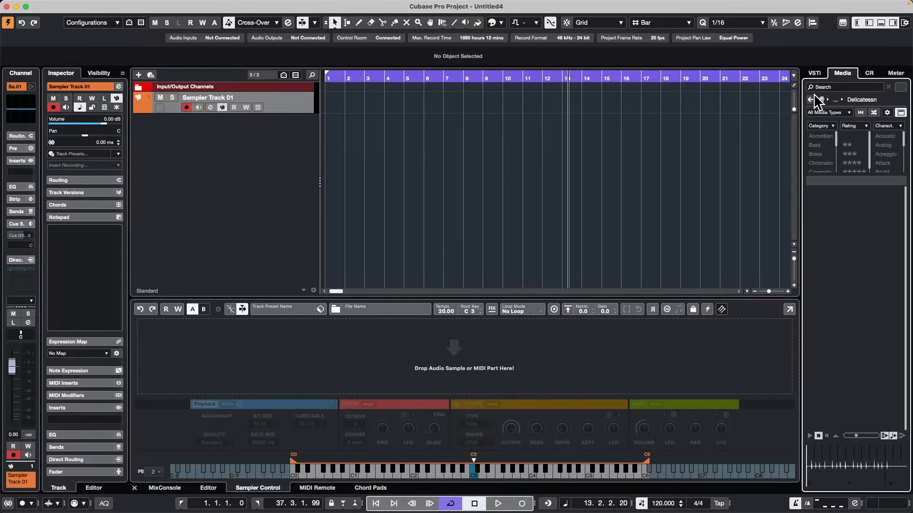
{"action": "left_click", "coordinate": [845, 248]}
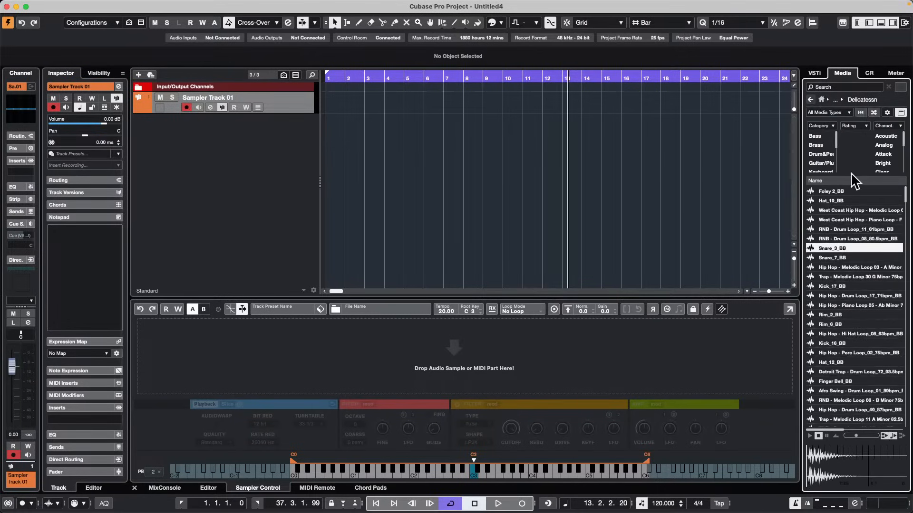
{"action": "left_click", "coordinate": [847, 88]}
{"action": "left_click", "coordinate": [831, 87]}
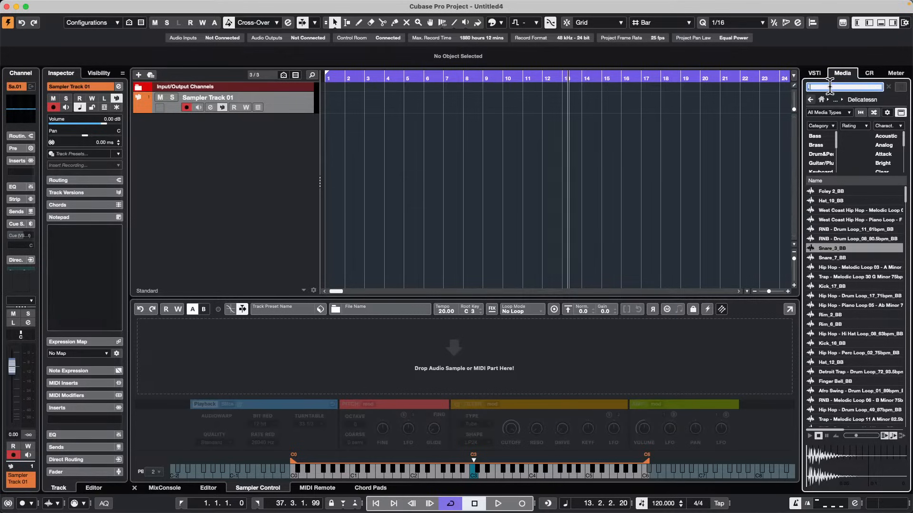
{"action": "type", "text": "kick"}
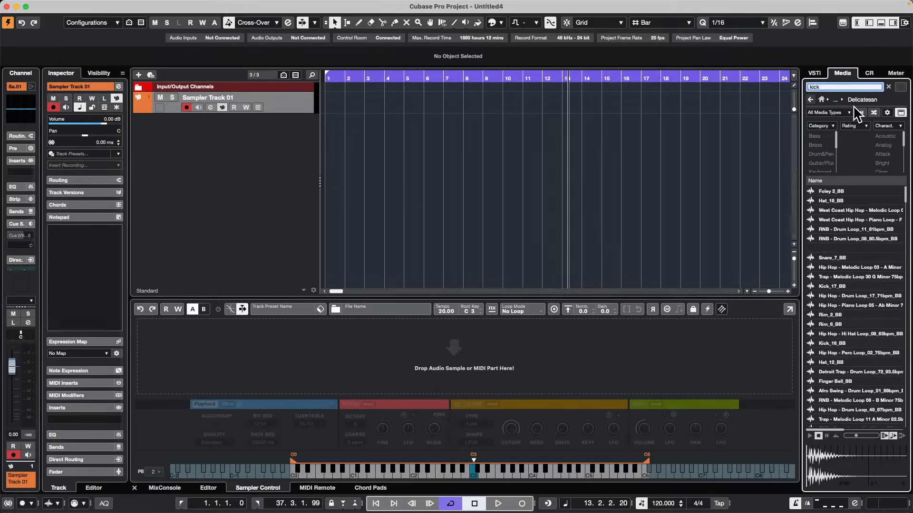
Audition several kick samples from the Delicatessn results, including Kick_8_BB, Kick_2_BB and Kick_4_BB.
{"action": "left_click", "coordinate": [833, 219]}
{"action": "left_click", "coordinate": [833, 286]}
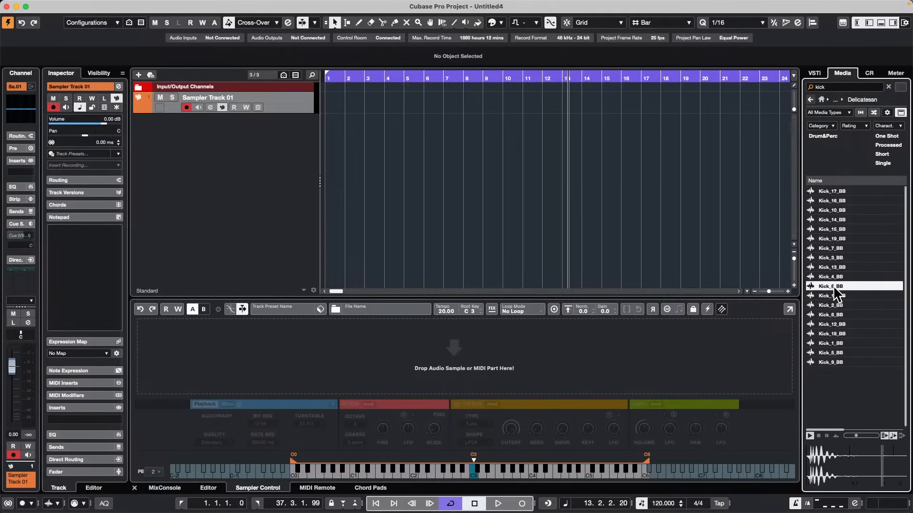
{"action": "left_click", "coordinate": [831, 306]}
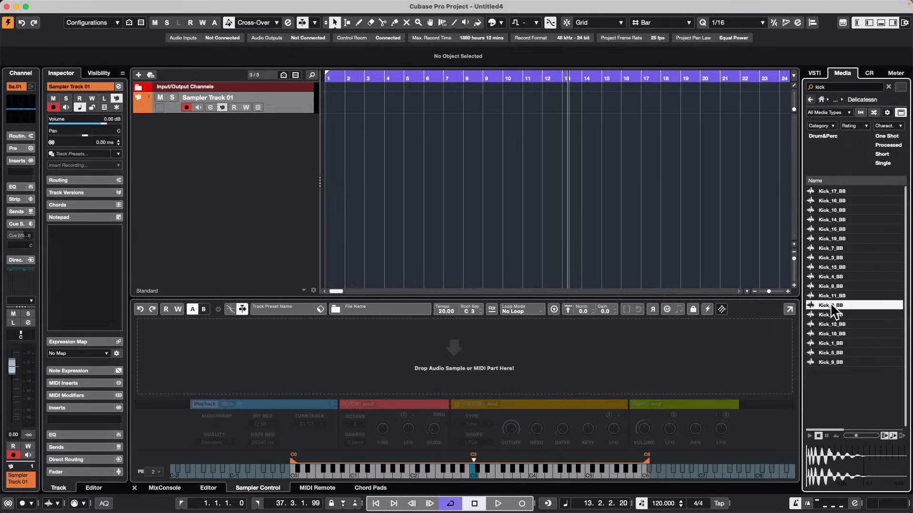
{"action": "left_click", "coordinate": [827, 276]}
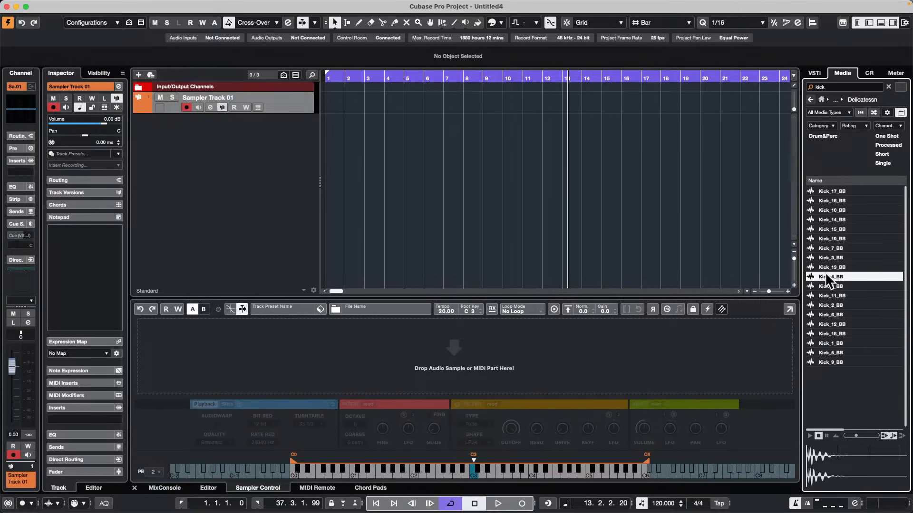
Draw a MIDI part about two bars long on Sampler Track 01 and extend its start to the beginning of bar 1.
{"action": "mouse_move", "coordinate": [369, 77]}
{"action": "left_mouse_down"}
{"action": "mouse_move", "coordinate": [242, 74]}
{"action": "mouse_move", "coordinate": [249, 97]}
{"action": "left_mouse_up"}
{"action": "right_click", "coordinate": [348, 105]}
{"action": "left_click", "coordinate": [381, 106]}
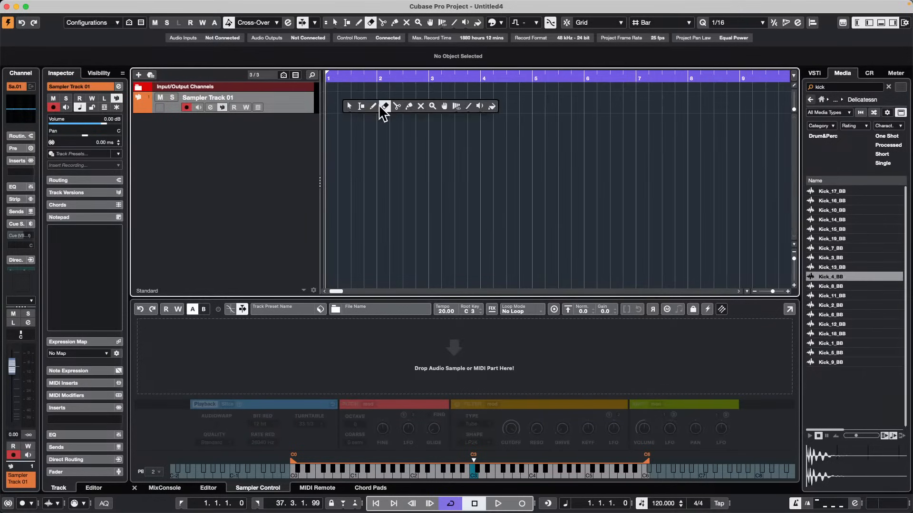
{"action": "left_click", "coordinate": [372, 106]}
{"action": "left_click_drag", "start_coordinate": [331, 100], "coordinate": [430, 101]}
{"action": "right_click", "coordinate": [347, 102]}
{"action": "left_click", "coordinate": [346, 99]}
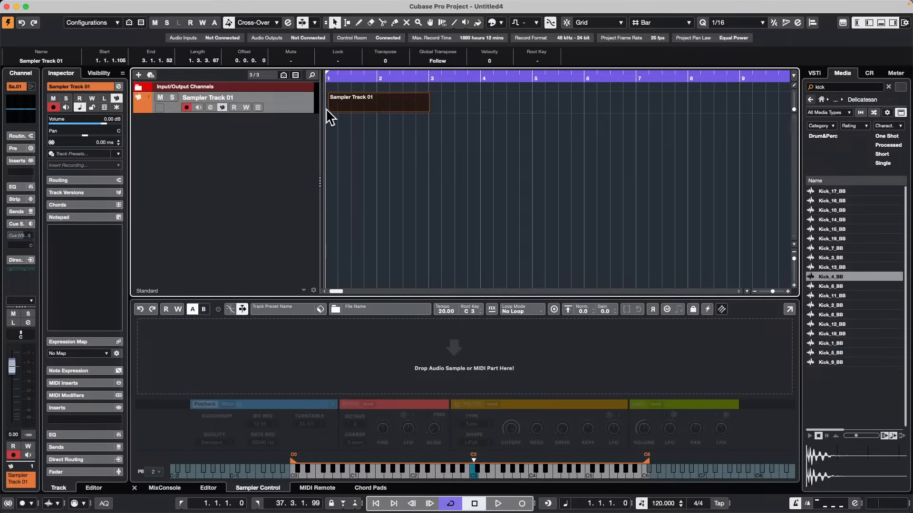
{"action": "left_click_drag", "start_coordinate": [327, 109], "coordinate": [326, 110]}
Open the part in the Drum Editor and fill the C1 row with quarter-note hits across both bars.
{"action": "double_click", "coordinate": [367, 100]}
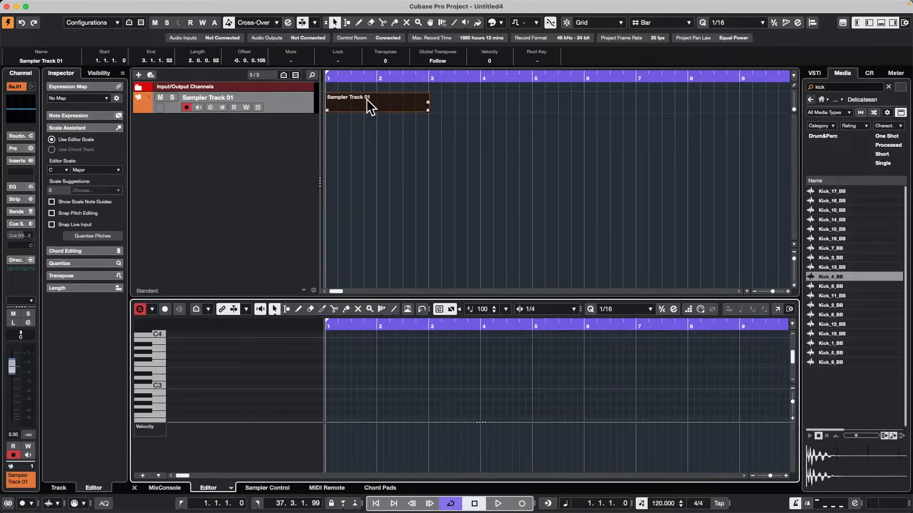
{"action": "left_click", "coordinate": [230, 488]}
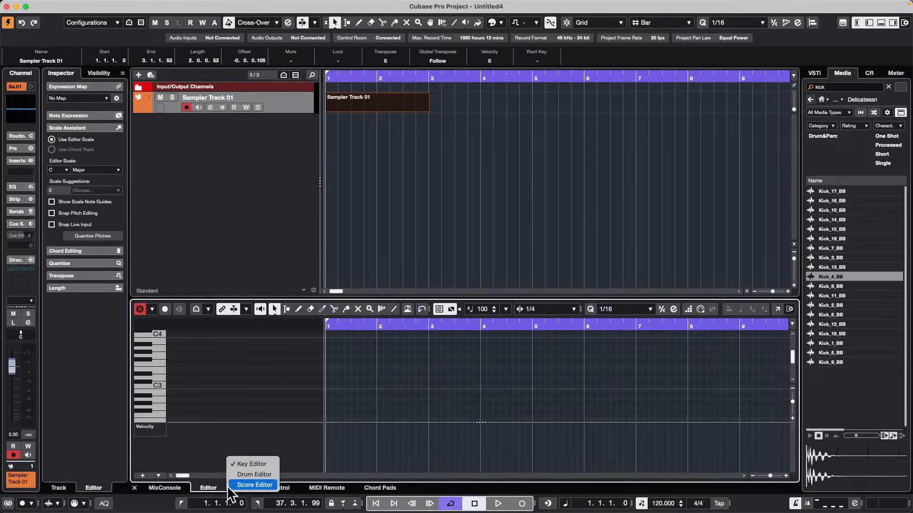
{"action": "left_click", "coordinate": [270, 475]}
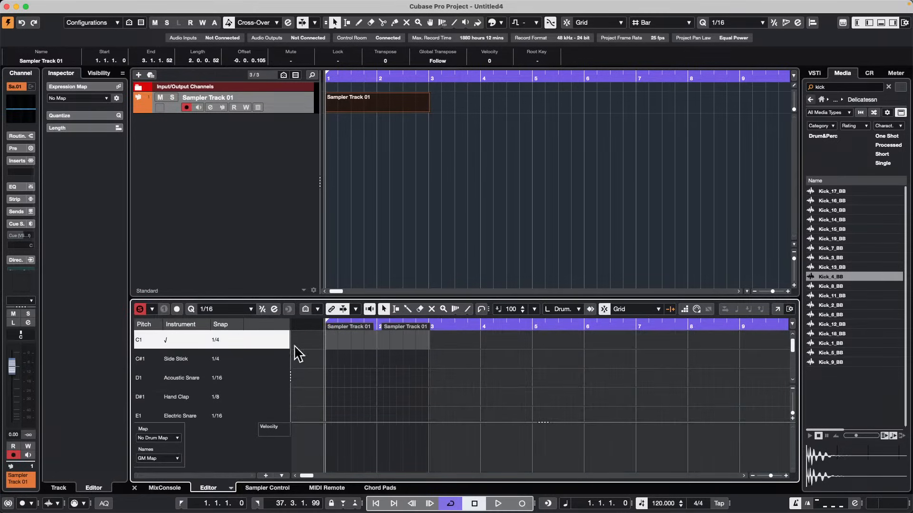
{"action": "right_click", "coordinate": [332, 351]}
{"action": "left_click", "coordinate": [347, 351]}
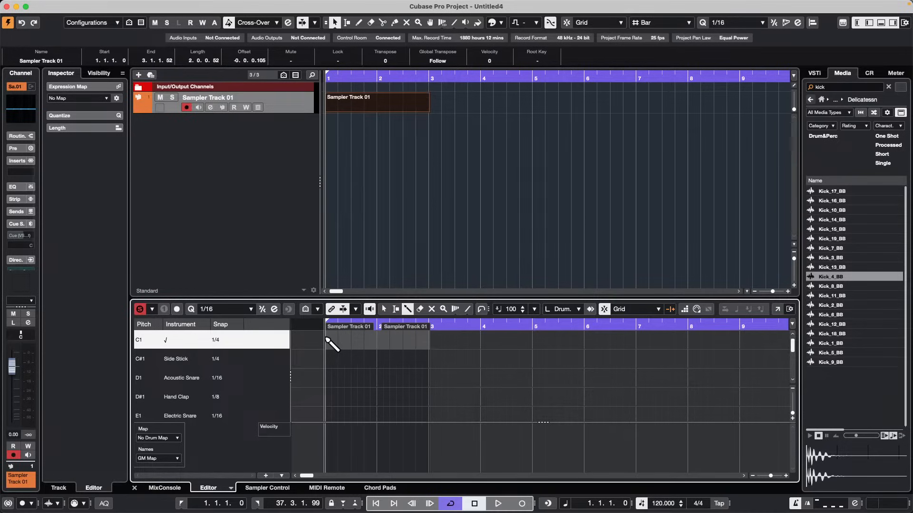
{"action": "left_click_drag", "start_coordinate": [326, 340], "coordinate": [429, 347]}
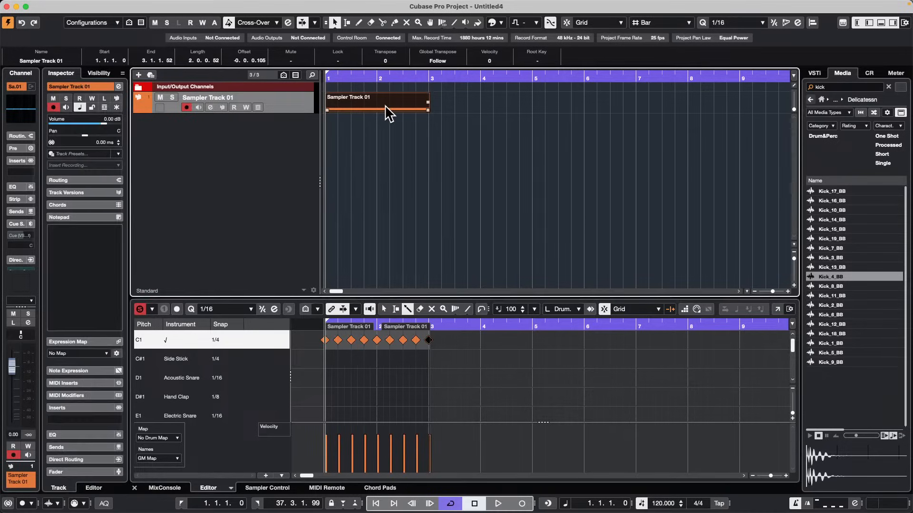
Play the two-bar part in a loop and load Kick_4_BB into the sampler track during playback.
{"action": "key", "text": "p"}
{"action": "key", "text": "space"}
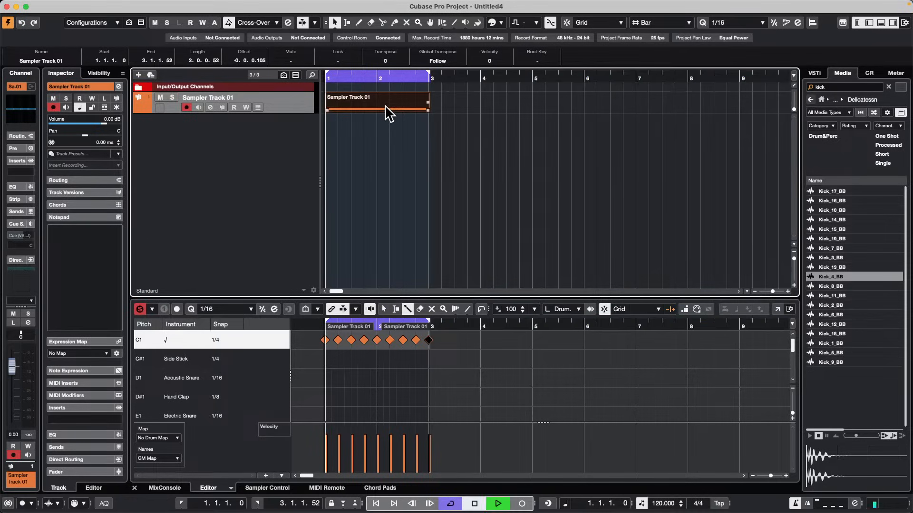
{"action": "left_click", "coordinate": [479, 225]}
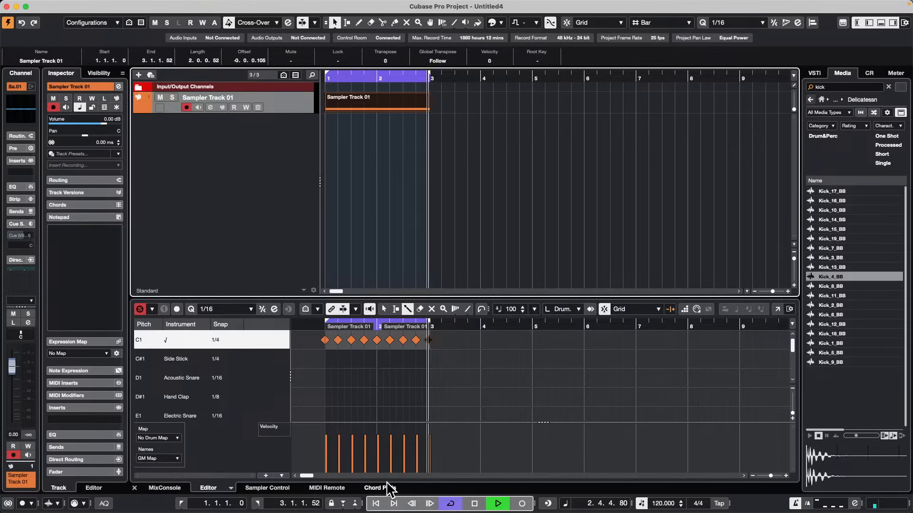
{"action": "left_click", "coordinate": [268, 488]}
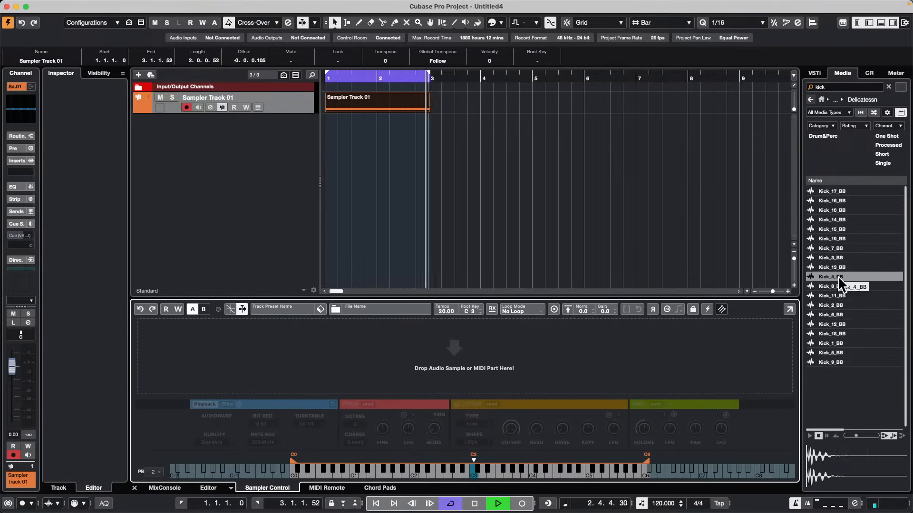
{"action": "left_click_drag", "start_coordinate": [838, 276], "coordinate": [481, 375]}
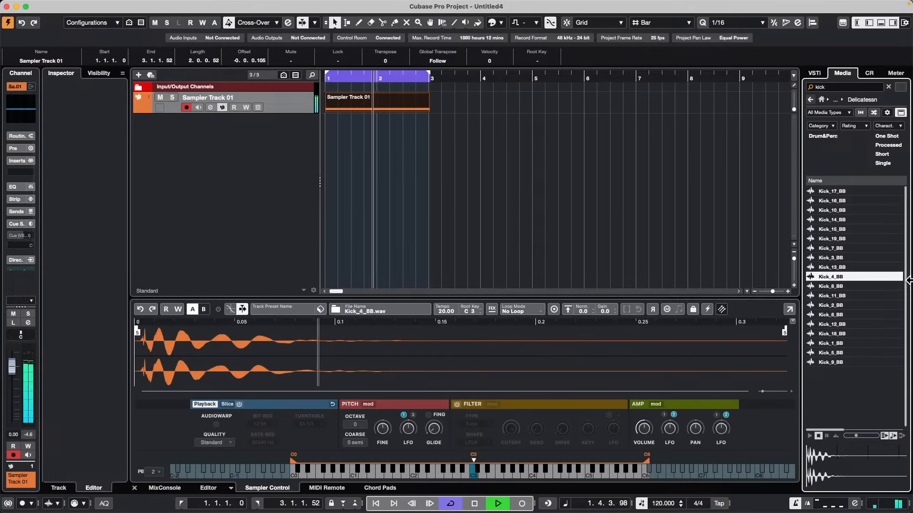
Insert Kick_12_BB from the results as an audio track and erase its event from the arrangement.
{"action": "left_click", "coordinate": [831, 326]}
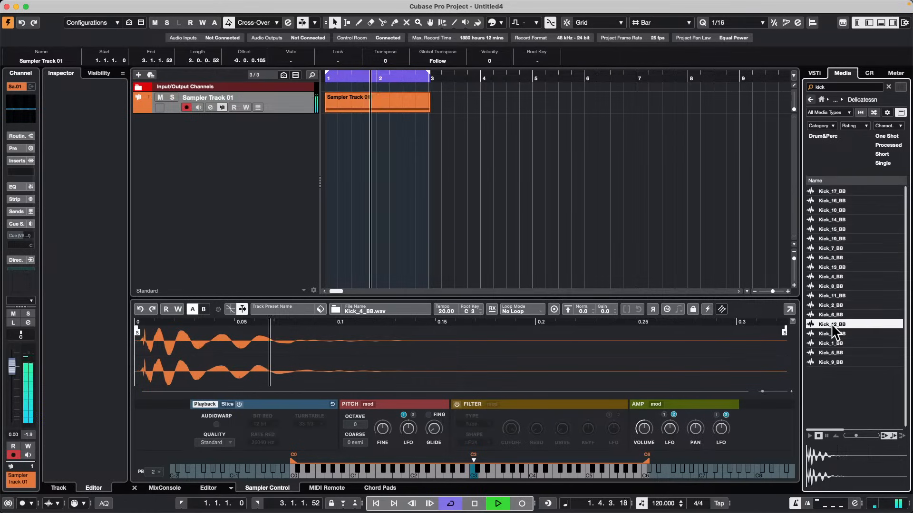
{"action": "double_click", "coordinate": [831, 323]}
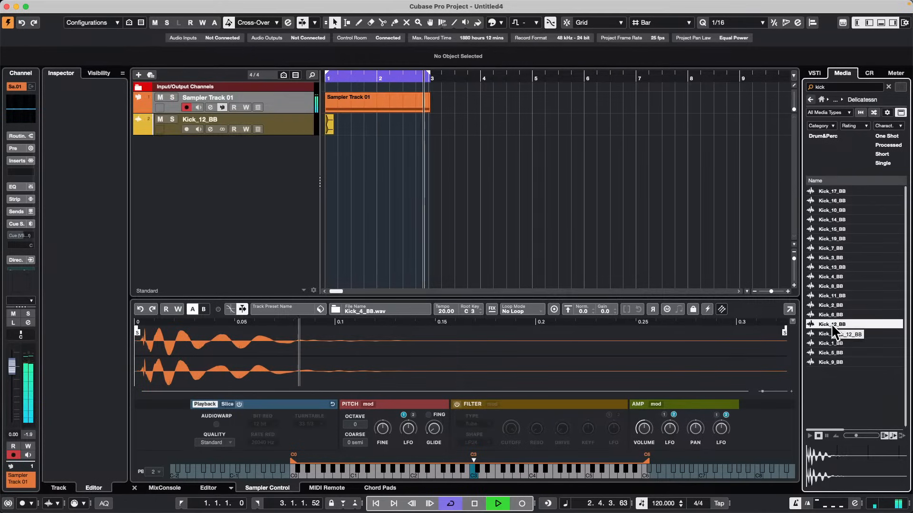
{"action": "right_click", "coordinate": [325, 128]}
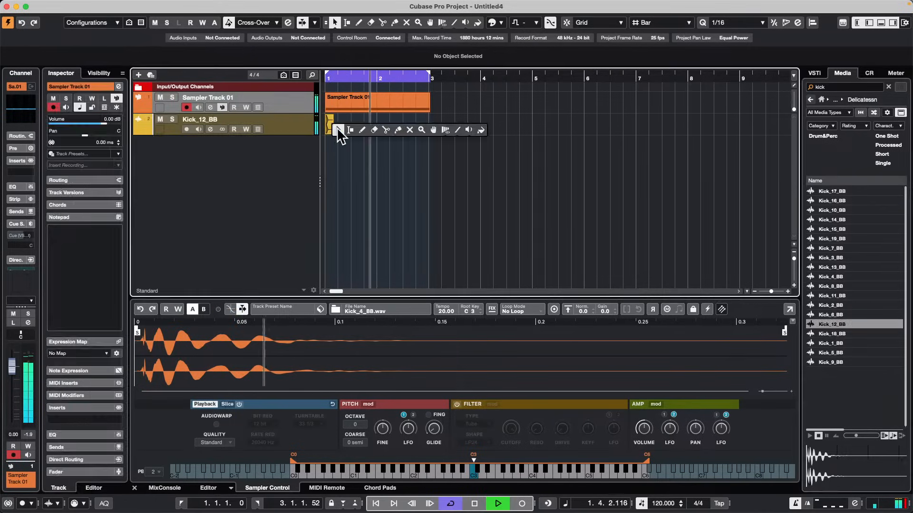
{"action": "left_click", "coordinate": [368, 128]}
{"action": "left_click", "coordinate": [330, 121]}
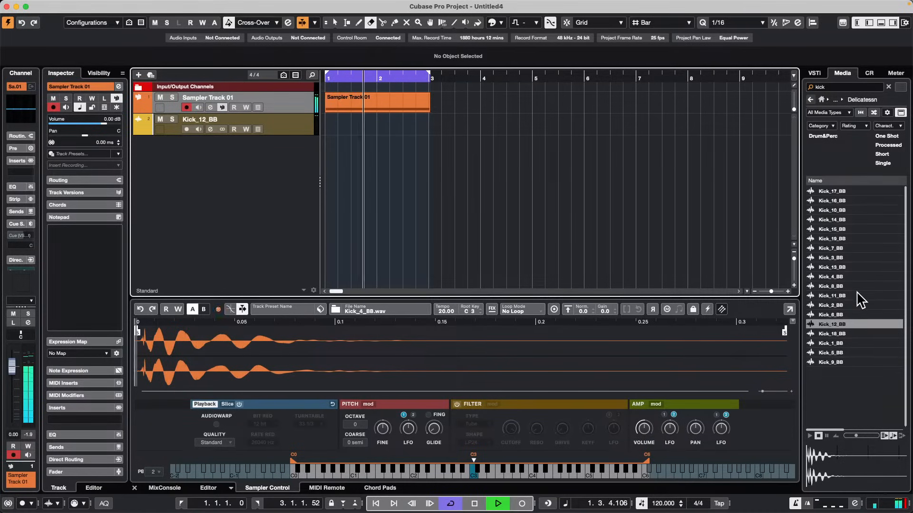
Swap the sampler's sample during playback to Kick_14_BB, Kick_1_BB, Kick_7_BB and finally Kick_5_BB, then stop playback.
{"action": "left_click", "coordinate": [839, 277]}
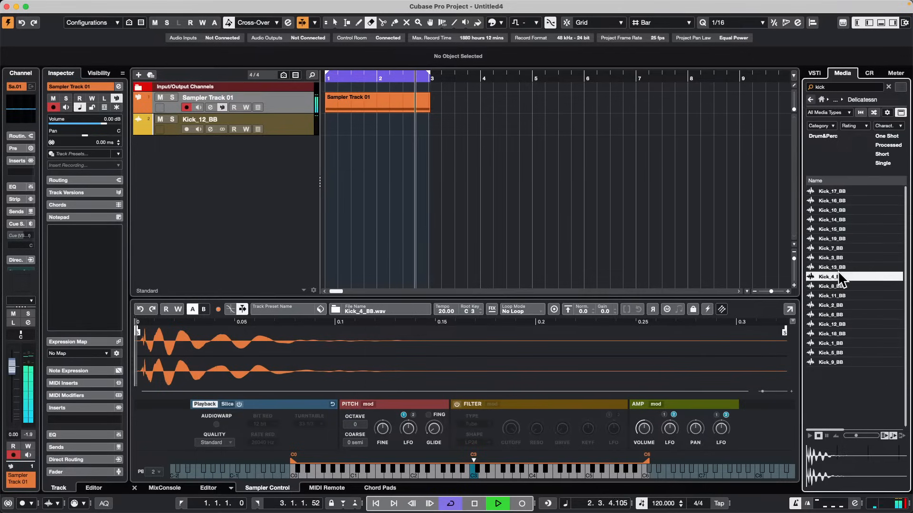
{"action": "left_click", "coordinate": [866, 220]}
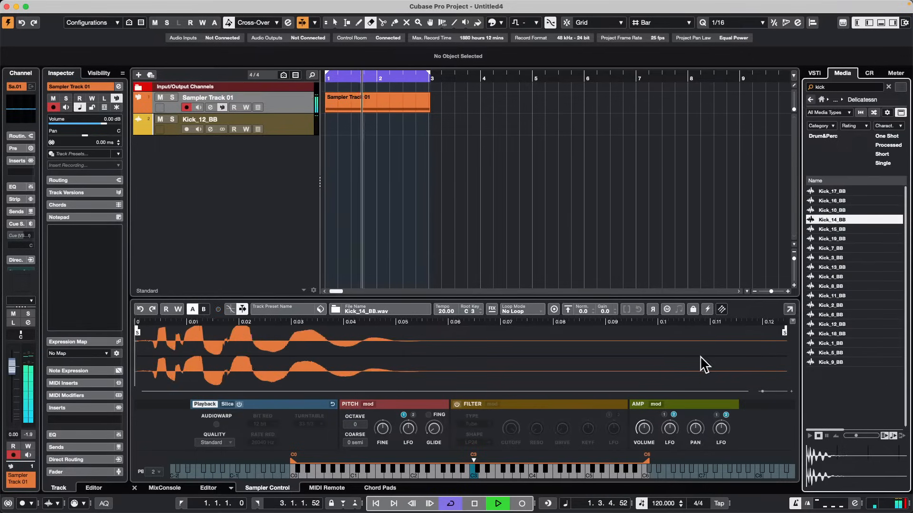
{"action": "left_click", "coordinate": [846, 345]}
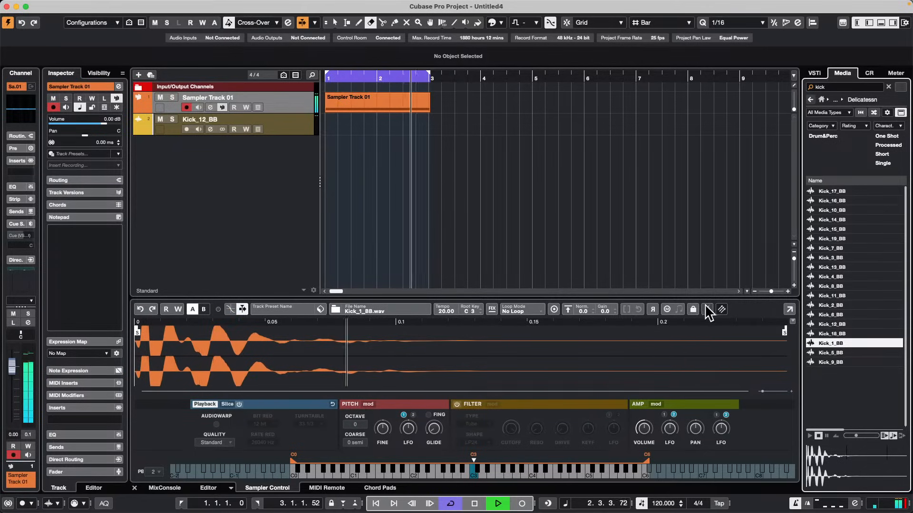
{"action": "left_click", "coordinate": [839, 249]}
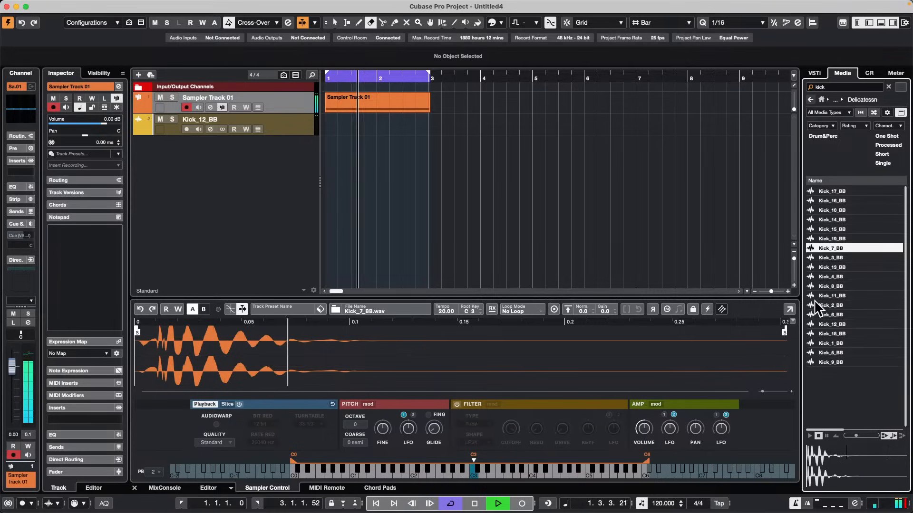
{"action": "left_click", "coordinate": [832, 353]}
{"action": "key", "text": "space"}
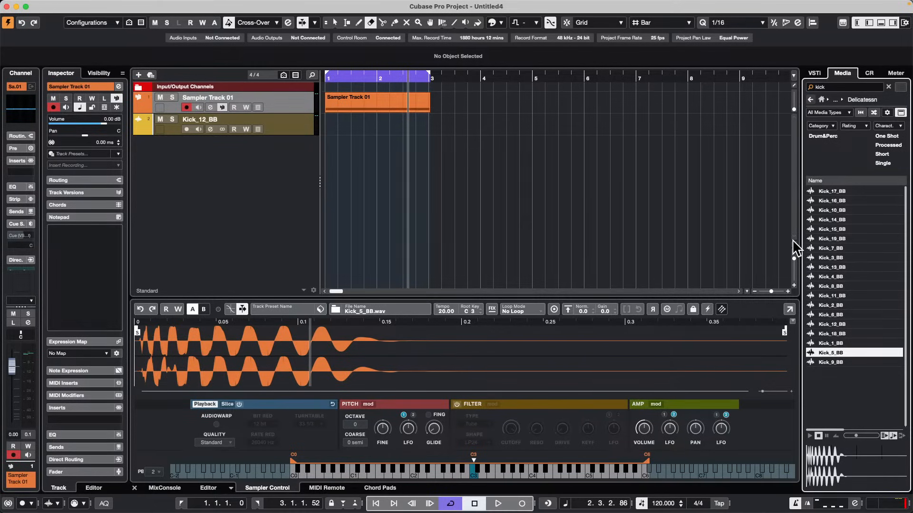
Review the MIDI Port Setup page in Studio Setup and close the dialog.
{"action": "mouse_move", "coordinate": [538, 6]}
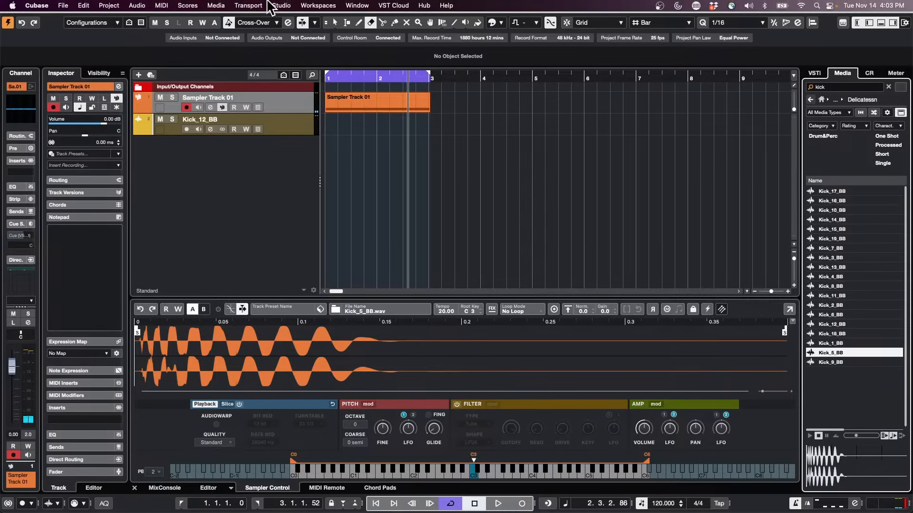
{"action": "left_click", "coordinate": [248, 5]}
{"action": "mouse_move", "coordinate": [281, 5]}
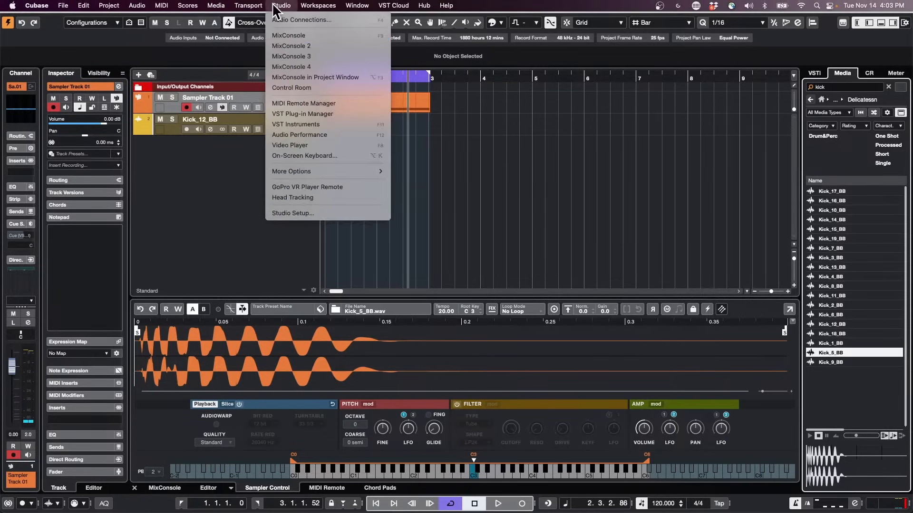
{"action": "left_click", "coordinate": [313, 206]}
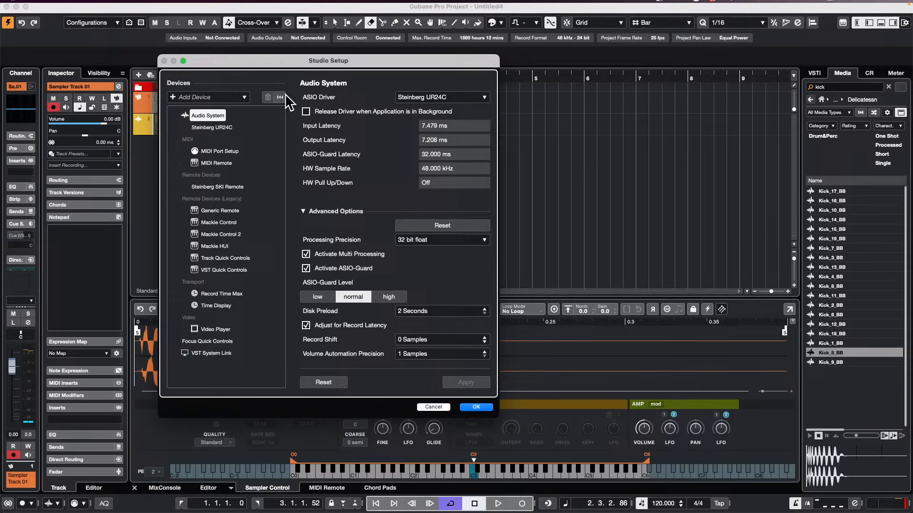
{"action": "left_click", "coordinate": [219, 152]}
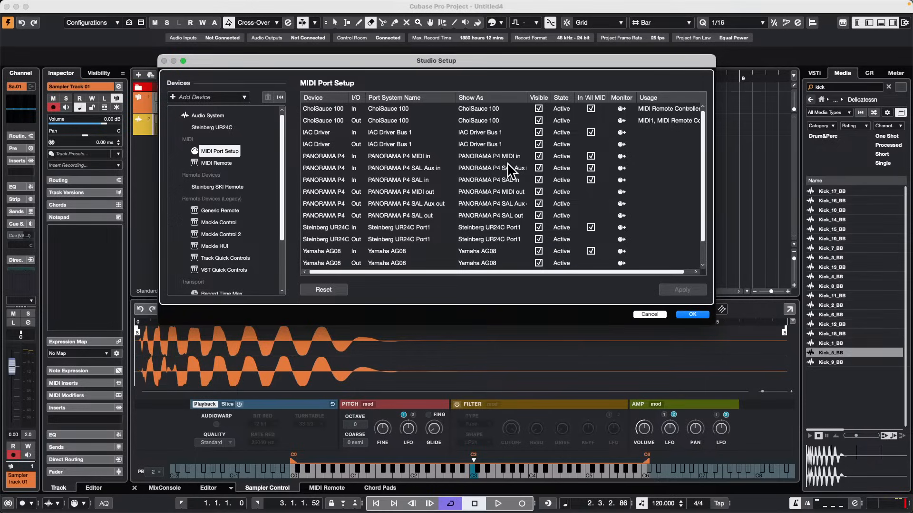
{"action": "left_click", "coordinate": [692, 314]}
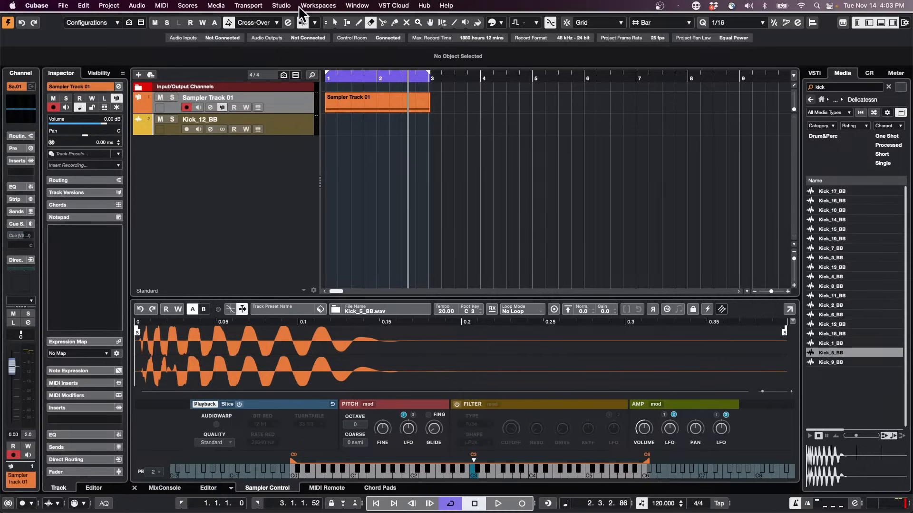
Activate external sync in the Project Synchronisation Setup and accept the dialog.
{"action": "left_click", "coordinate": [282, 6]}
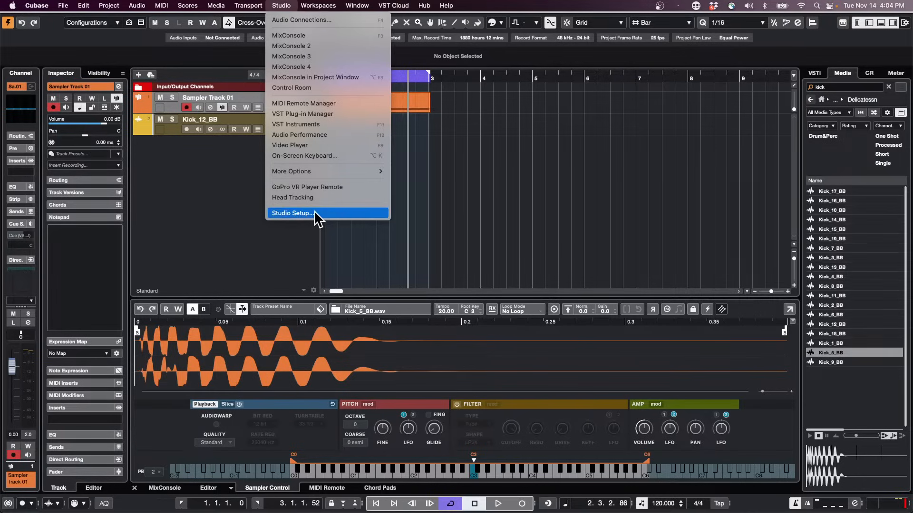
{"action": "mouse_move", "coordinate": [249, 6]}
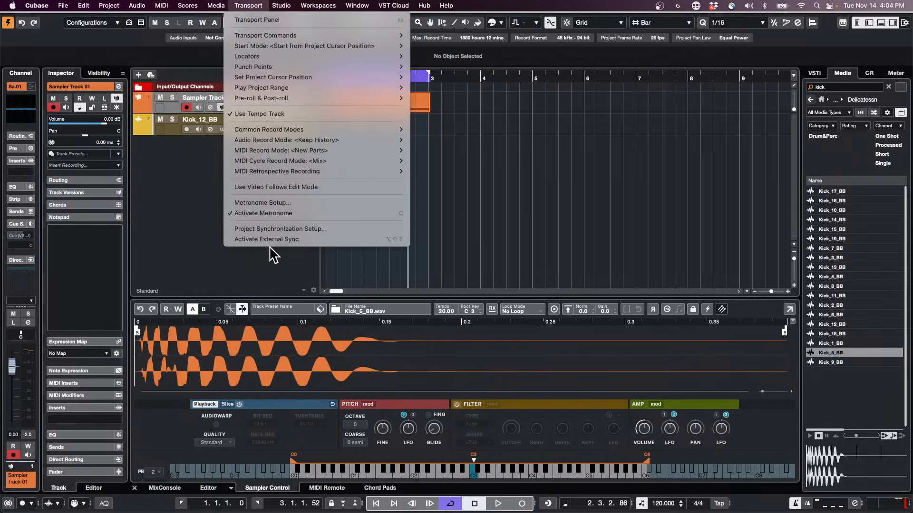
{"action": "left_click", "coordinate": [292, 229]}
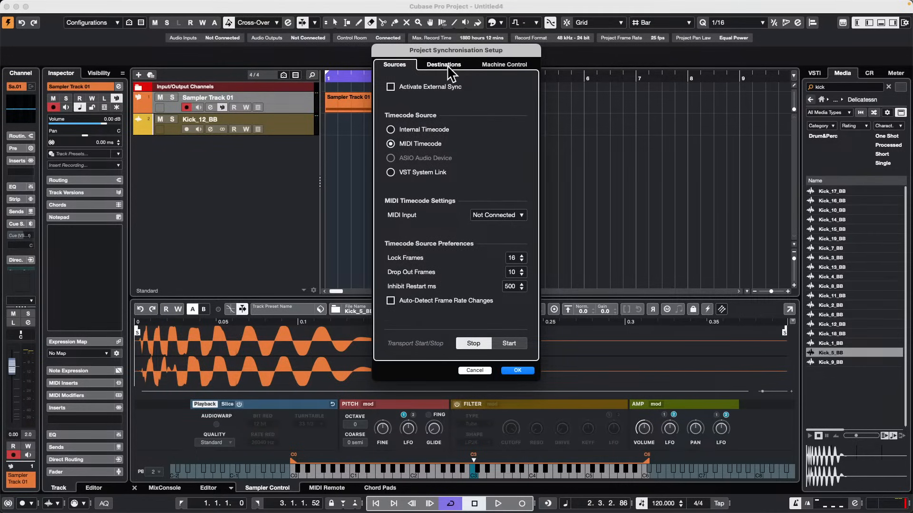
{"action": "left_click", "coordinate": [392, 89]}
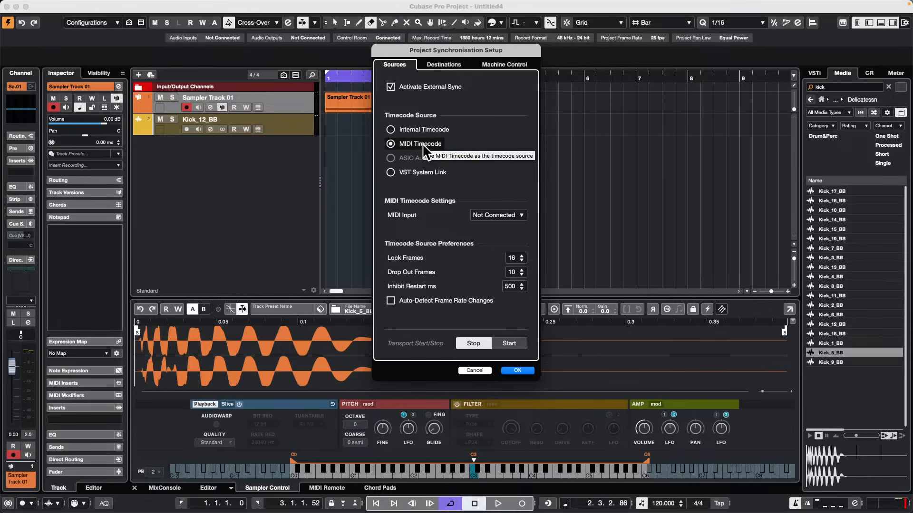
{"action": "left_click", "coordinate": [518, 372]}
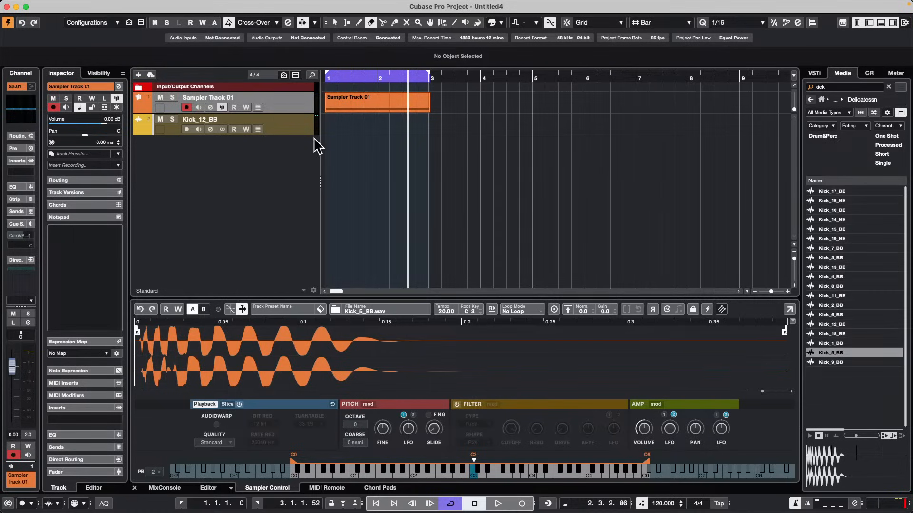
Add one instrument track with No VST Instrument assigned.
{"action": "right_click", "coordinate": [243, 174]}
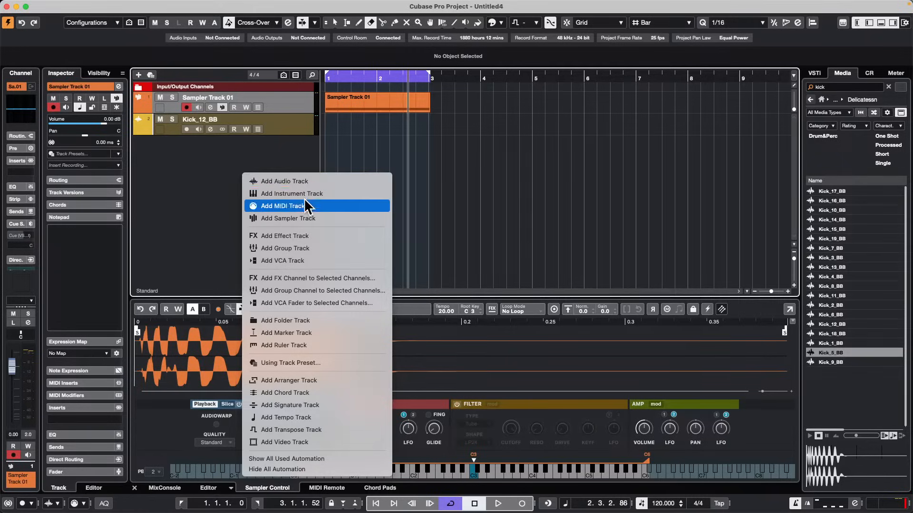
{"action": "left_click", "coordinate": [333, 193]}
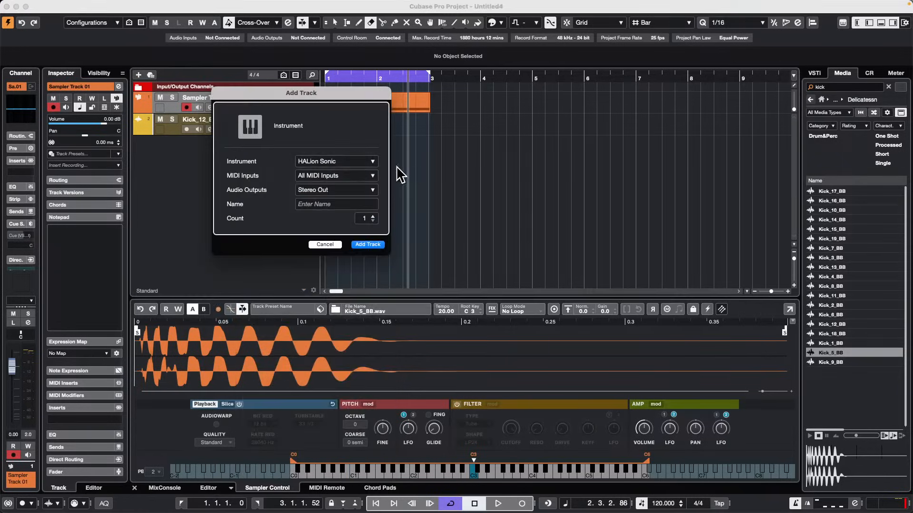
{"action": "left_click", "coordinate": [350, 164]}
{"action": "left_click", "coordinate": [275, 186]}
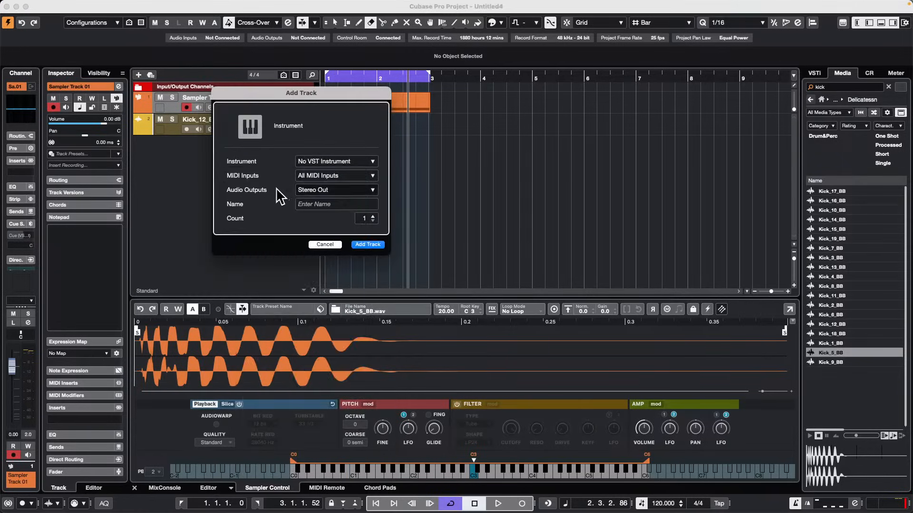
{"action": "left_click", "coordinate": [369, 245]}
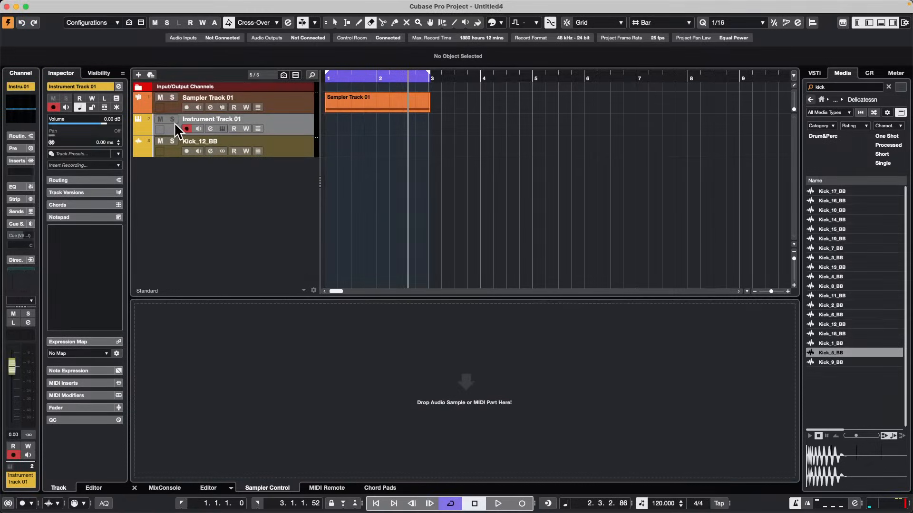
Set the new instrument track's input transformer to Track mode and open its panel.
{"action": "left_click", "coordinate": [300, 135]}
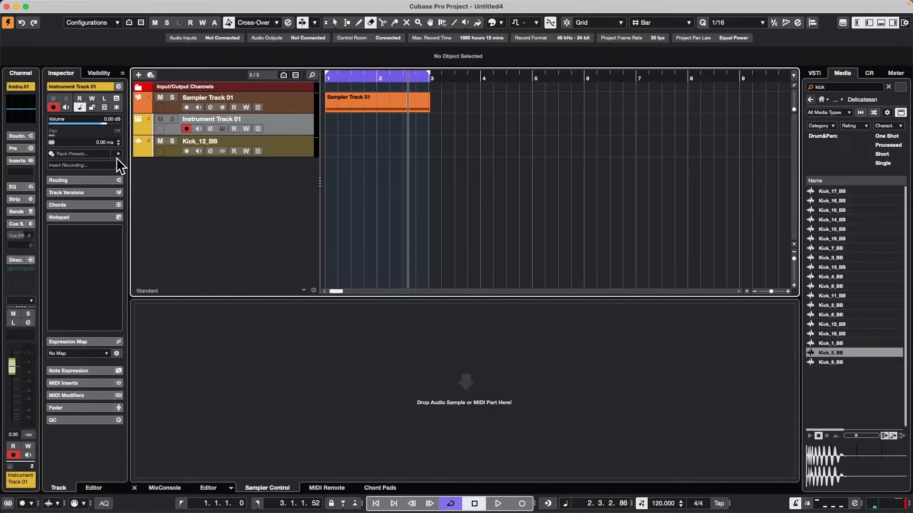
{"action": "left_click", "coordinate": [79, 179]}
{"action": "left_click", "coordinate": [78, 178]}
{"action": "left_click", "coordinate": [119, 191]}
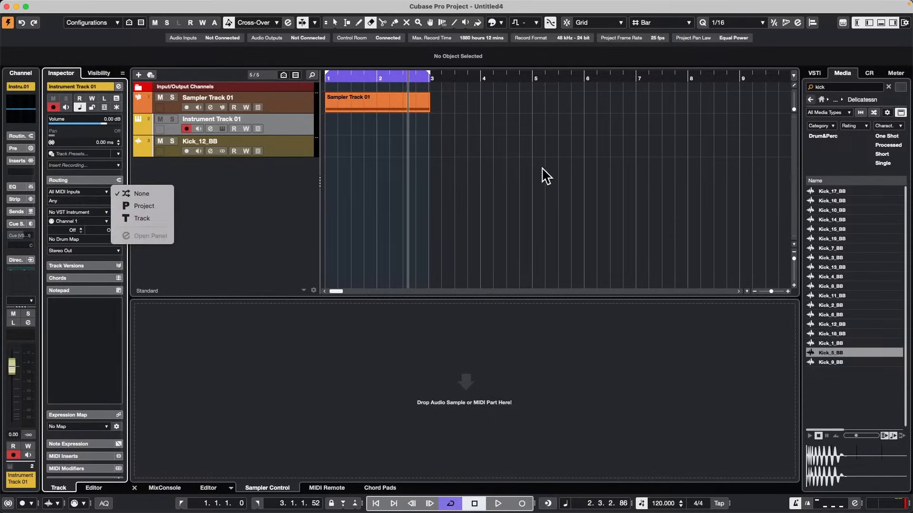
{"action": "left_click", "coordinate": [154, 215]}
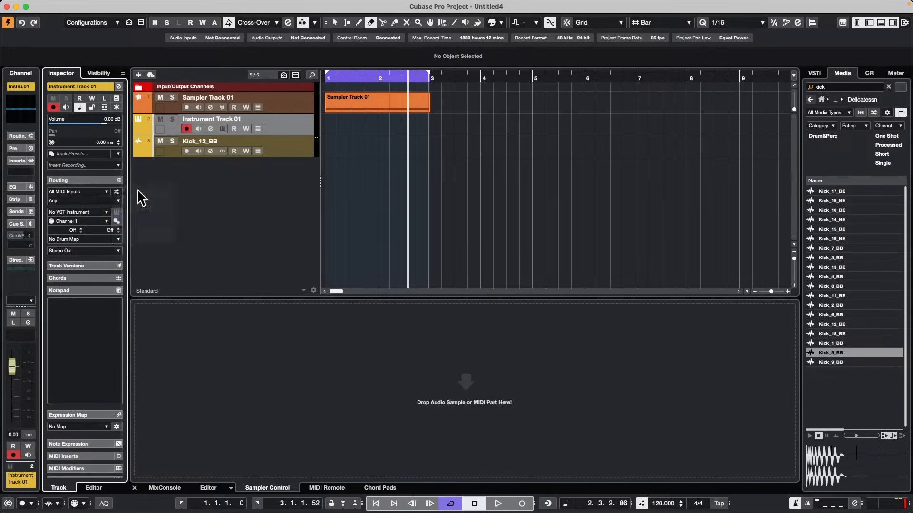
{"action": "left_click", "coordinate": [116, 191]}
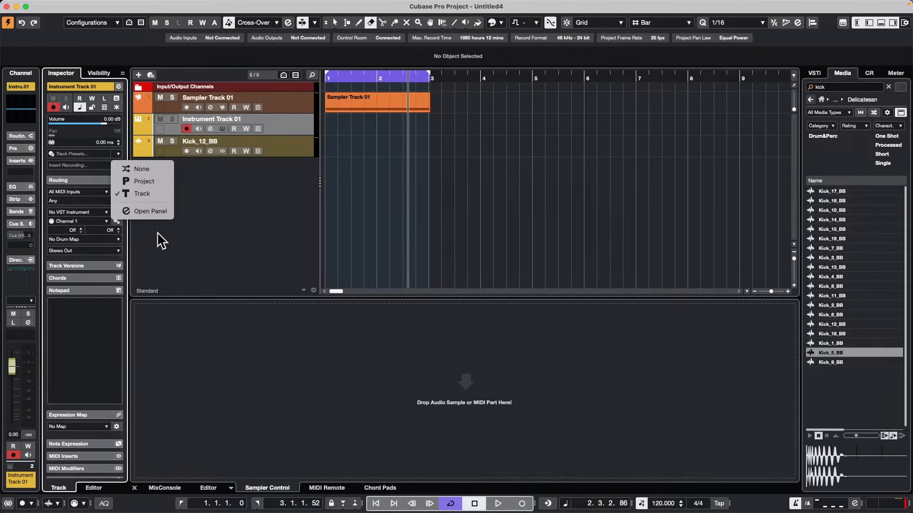
{"action": "left_click", "coordinate": [151, 212]}
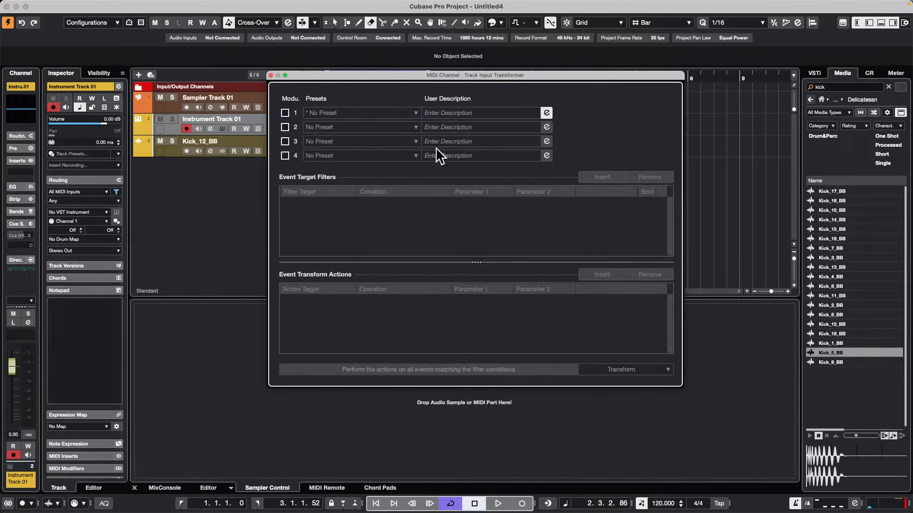
Enable transformer module 1 and add an event target filter of Type Is Equal Controller.
{"action": "left_click", "coordinate": [285, 113]}
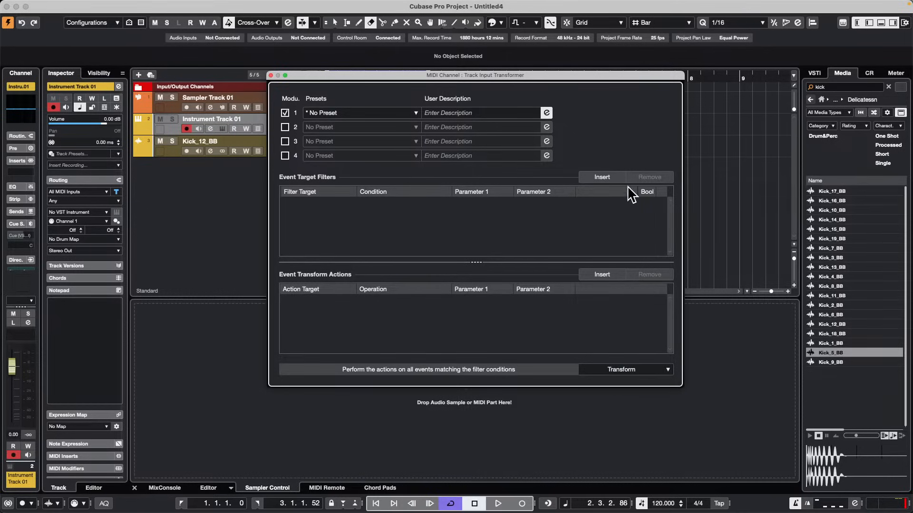
{"action": "left_click", "coordinate": [605, 176]}
{"action": "left_click", "coordinate": [307, 203]}
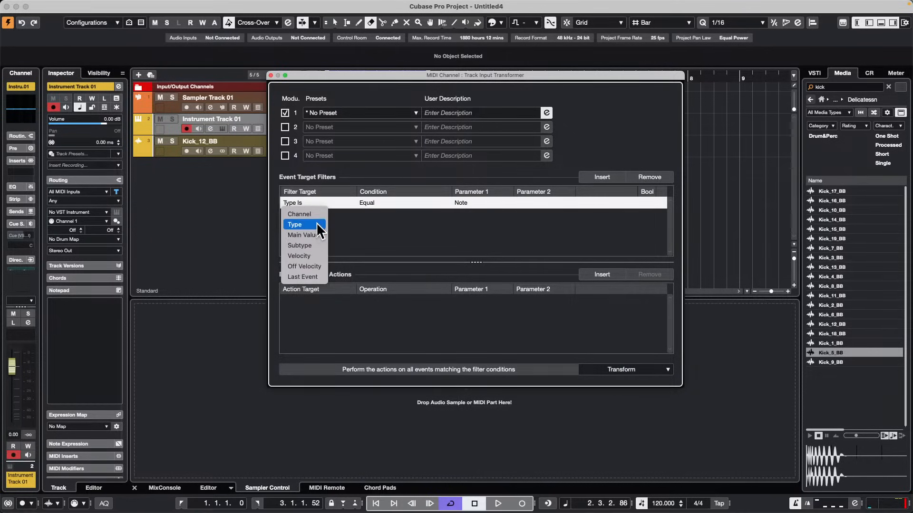
{"action": "left_click", "coordinate": [468, 202]}
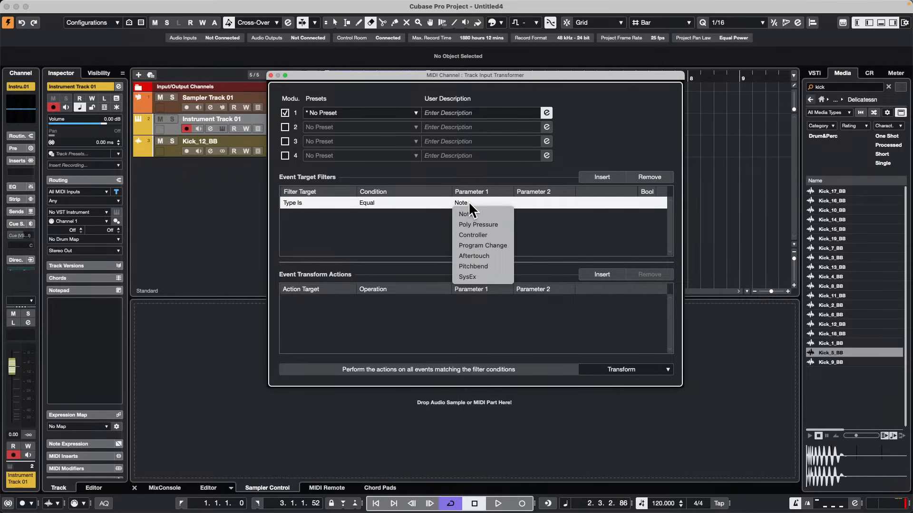
{"action": "left_click", "coordinate": [499, 231]}
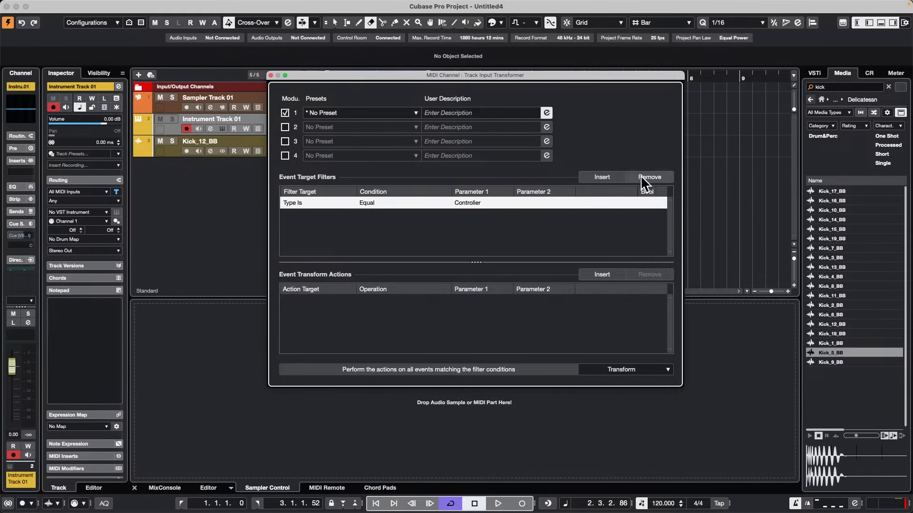
Add a second target filter with MIDI Controller Value Equal 1.
{"action": "left_click", "coordinate": [612, 177]}
{"action": "left_click", "coordinate": [295, 212]}
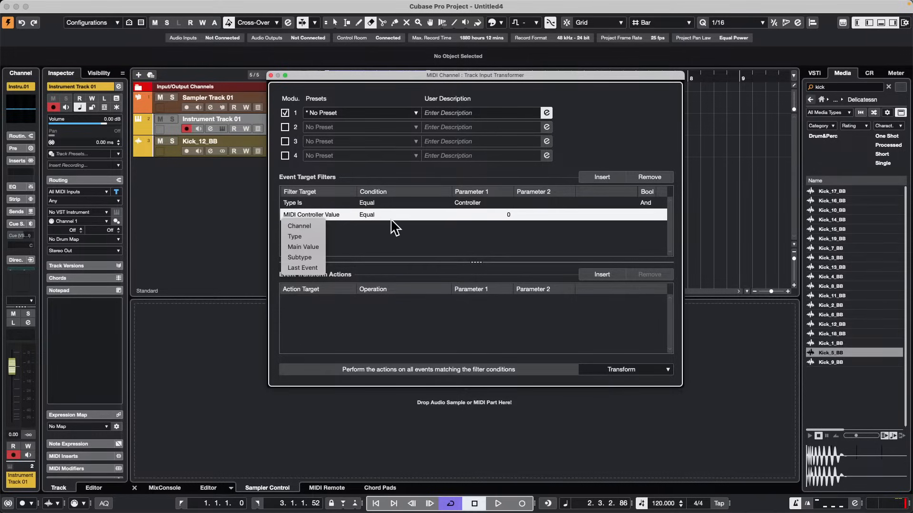
{"action": "left_click", "coordinate": [508, 214]}
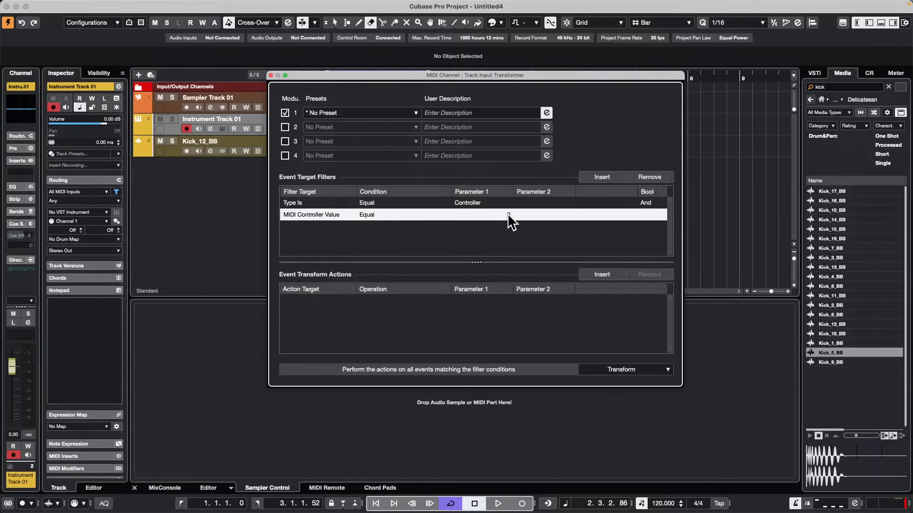
{"action": "left_click", "coordinate": [507, 213]}
{"action": "type", "text": "1"}
{"action": "key", "text": "Return"}
Insert an event transform action that adds 10 to the Main Value.
{"action": "left_click", "coordinate": [604, 274]}
{"action": "left_click", "coordinate": [309, 299]}
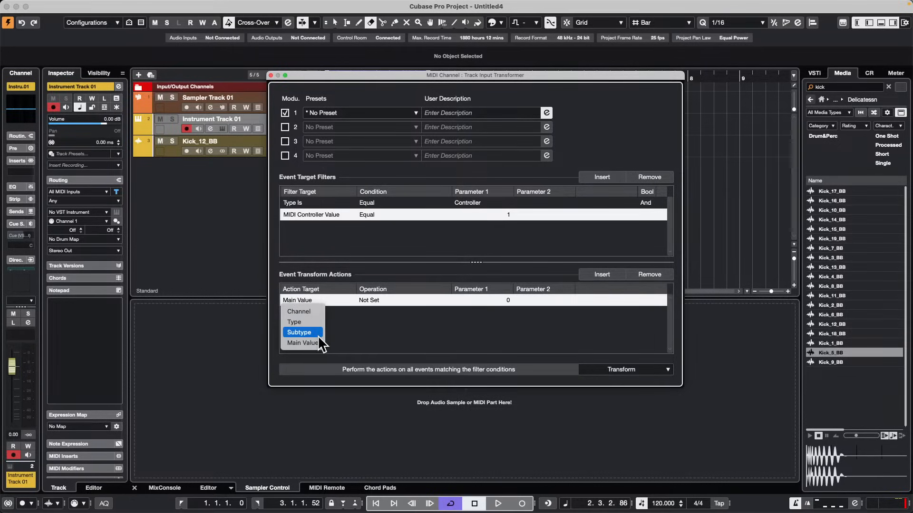
{"action": "left_click", "coordinate": [387, 309]}
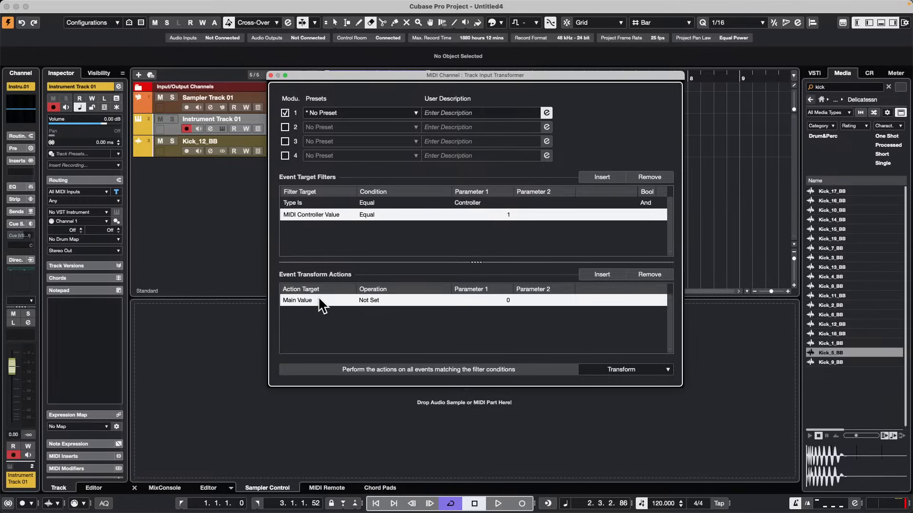
{"action": "left_click", "coordinate": [374, 300]}
{"action": "left_click", "coordinate": [394, 309]}
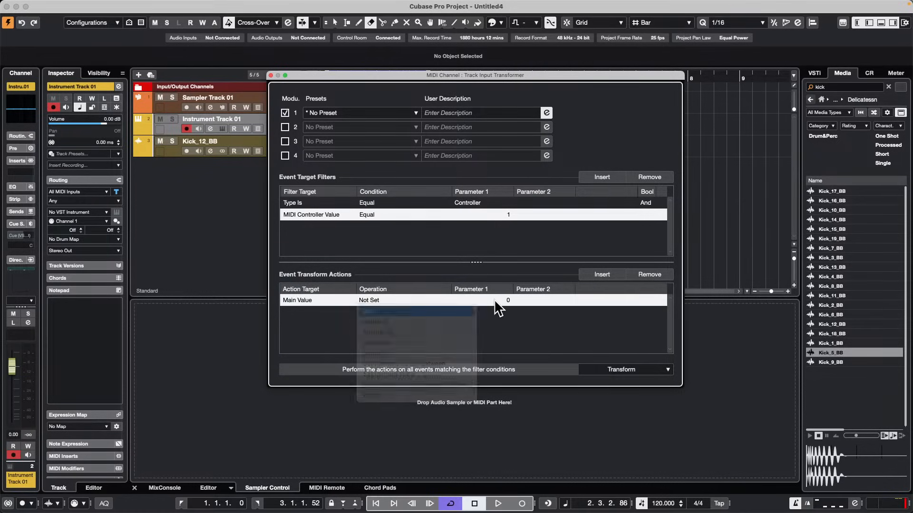
{"action": "left_click", "coordinate": [492, 302]}
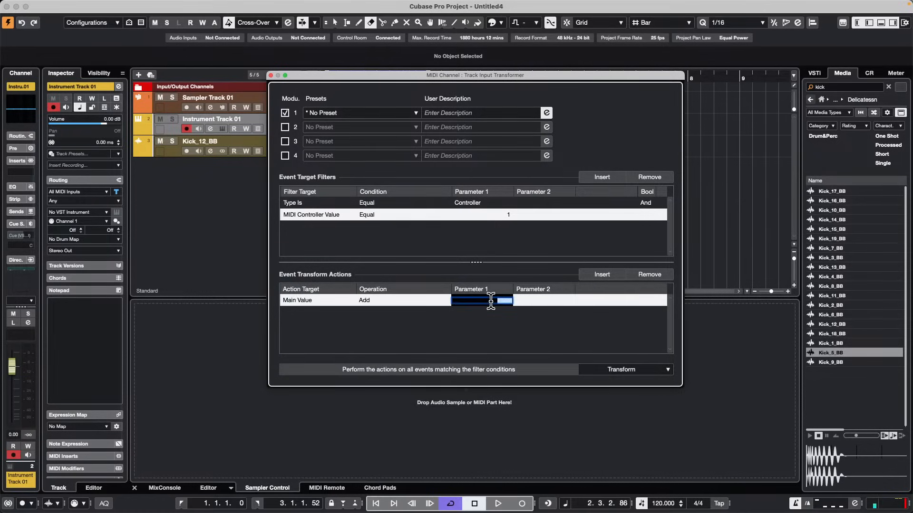
{"action": "type", "text": "10"}
{"action": "key", "text": "Return"}
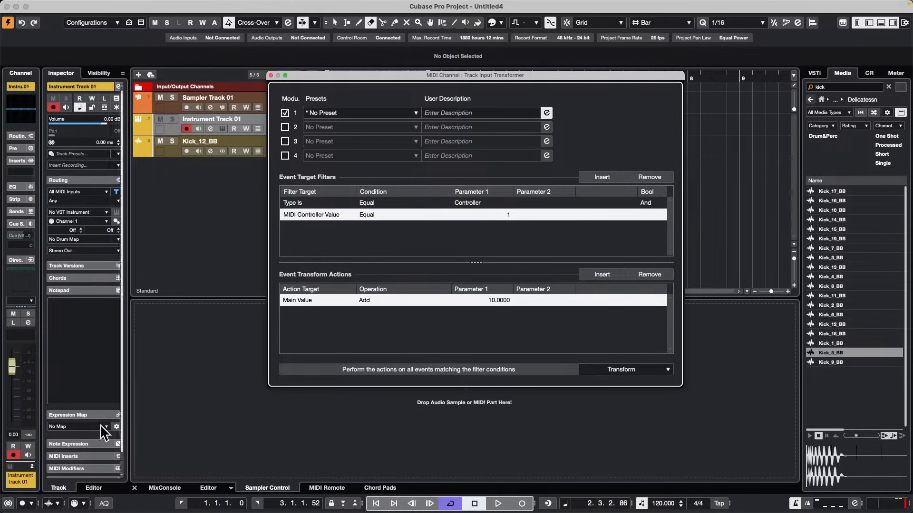
Change the transform action's target to Subtype (MIDI Controller No.) with the Add operation and a value of 10.
{"action": "left_click", "coordinate": [293, 298]}
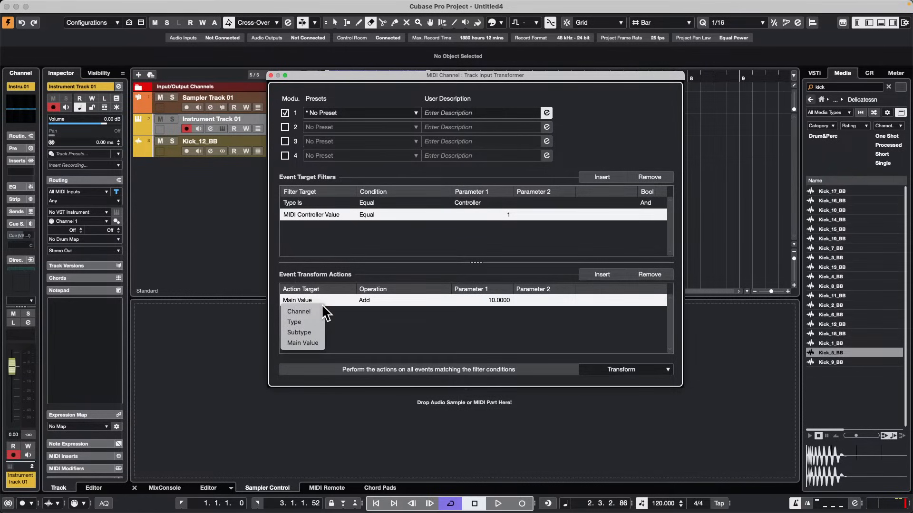
{"action": "left_click", "coordinate": [307, 329]}
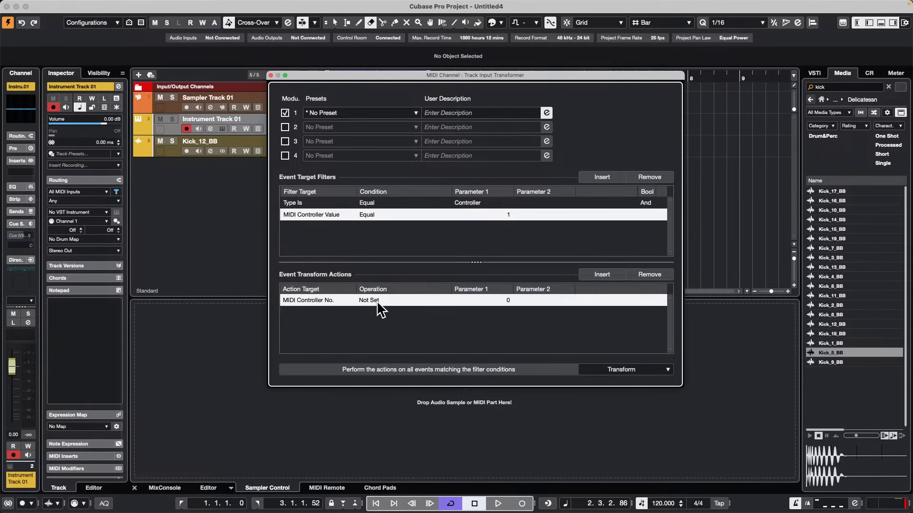
{"action": "left_click", "coordinate": [376, 300]}
{"action": "left_click", "coordinate": [406, 310]}
{"action": "left_click", "coordinate": [503, 301]}
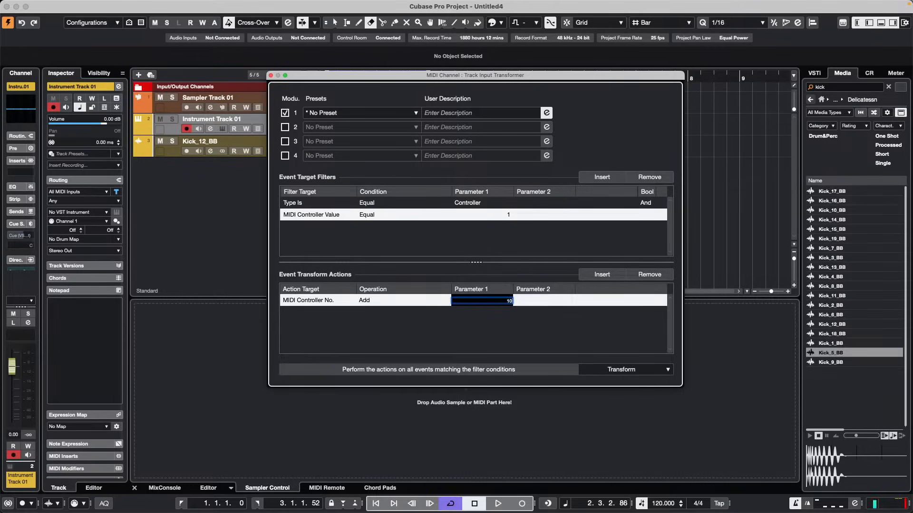
{"action": "type", "text": "10"}
{"action": "key", "text": "Return"}
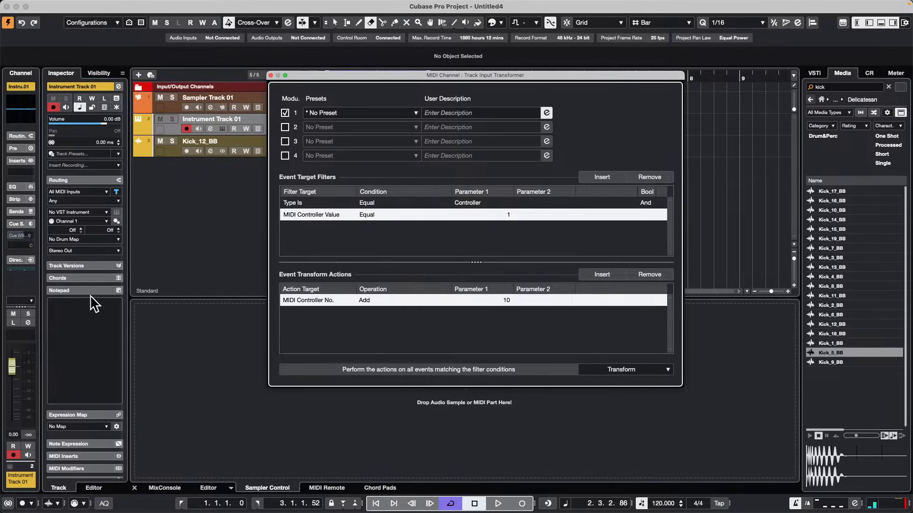
Load MIDI Monitor into the instrument track's first MIDI insert slot.
{"action": "left_click", "coordinate": [93, 455]}
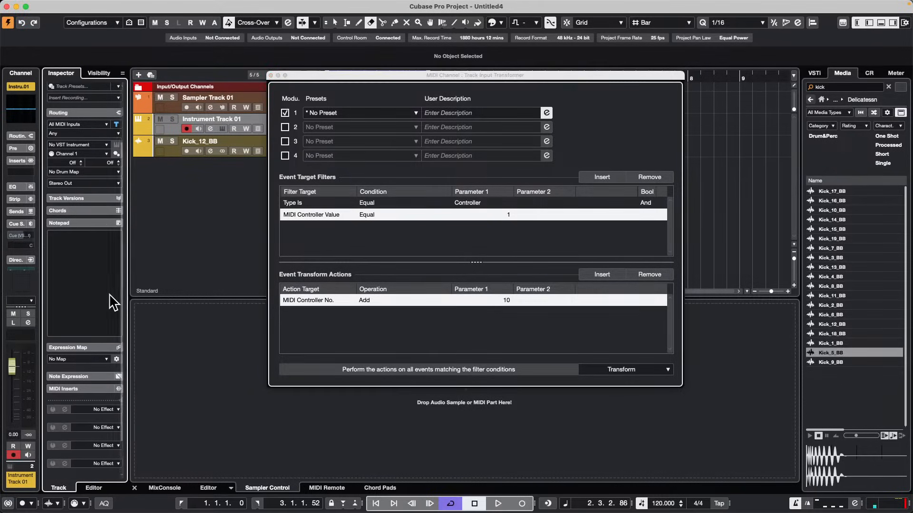
{"action": "left_click", "coordinate": [102, 409]}
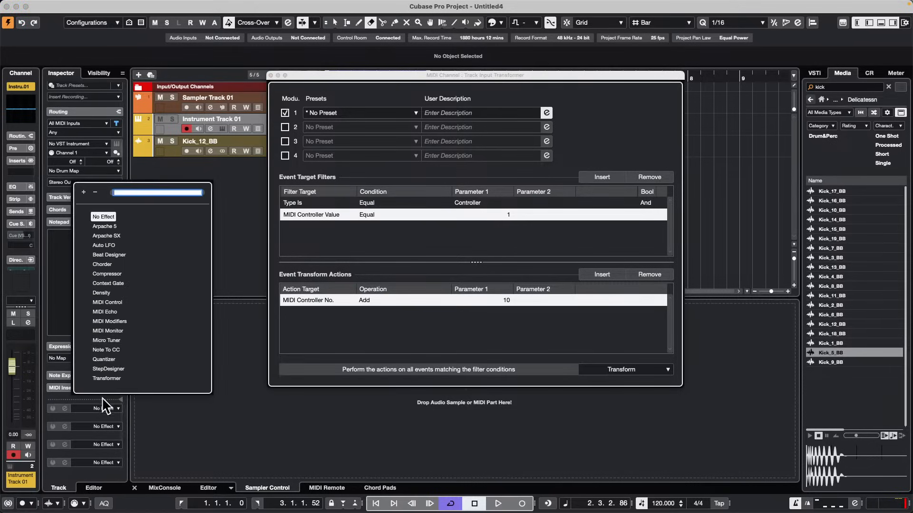
{"action": "left_click", "coordinate": [114, 331]}
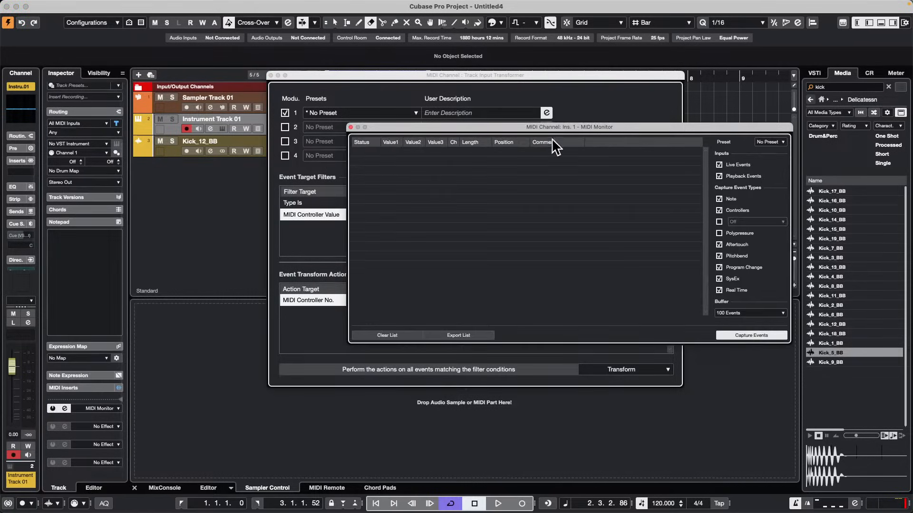
Compare the monitored controller events with transformer module 1 off and on again, arranging the transformer and MIDI Monitor windows side by side.
{"action": "left_click", "coordinate": [285, 113]}
{"action": "left_click", "coordinate": [285, 113]}
{"action": "left_click_drag", "start_coordinate": [359, 75], "coordinate": [168, 59]}
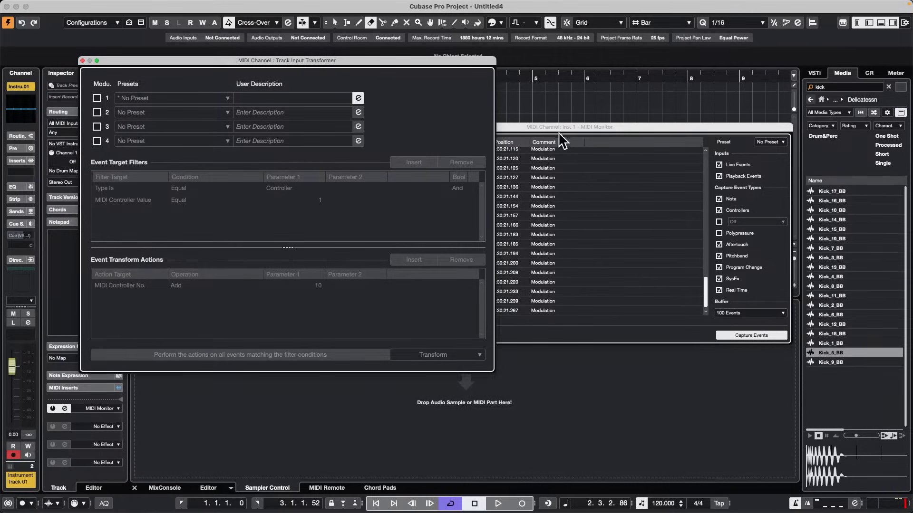
{"action": "left_click", "coordinate": [97, 98]}
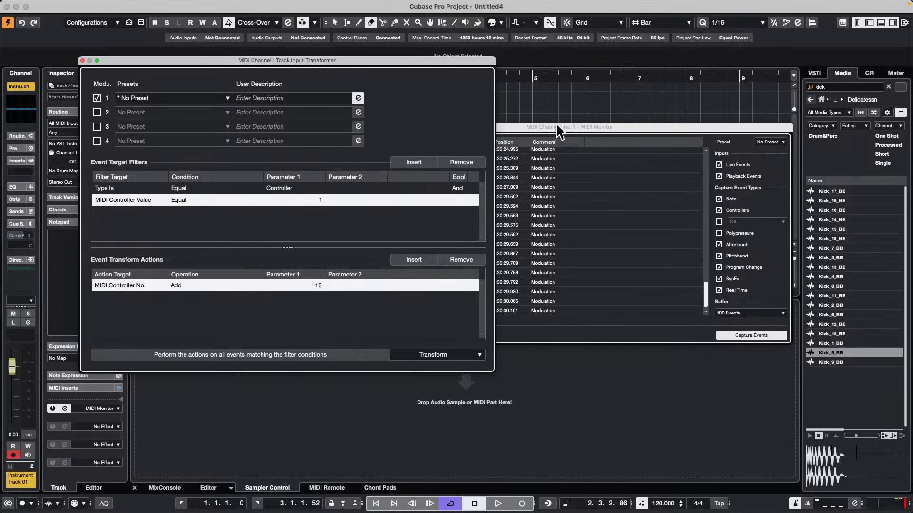
{"action": "left_click_drag", "start_coordinate": [557, 127], "coordinate": [666, 108]}
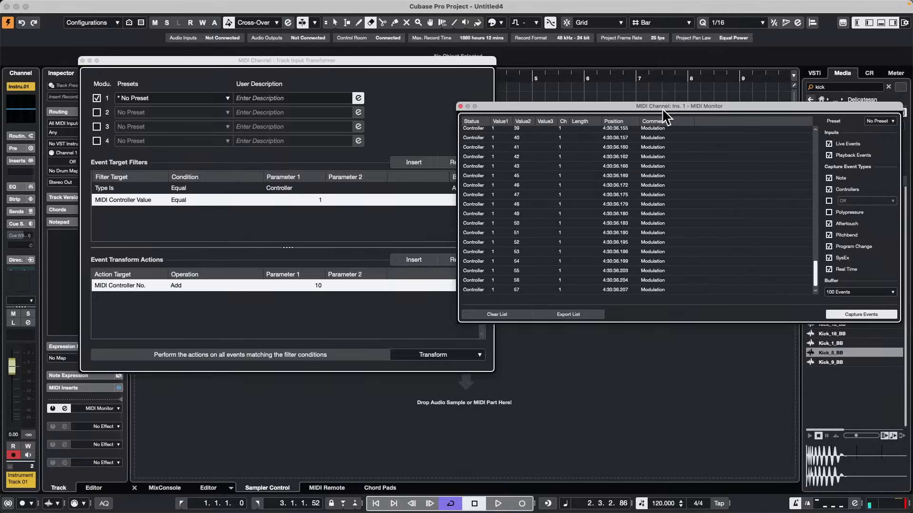
Toggle transformer module 1 while watching the incoming modulation events in the MIDI Monitor, leaving the module on.
{"action": "left_click", "coordinate": [99, 98]}
{"action": "left_click", "coordinate": [99, 98]}
{"action": "left_click", "coordinate": [99, 98]}
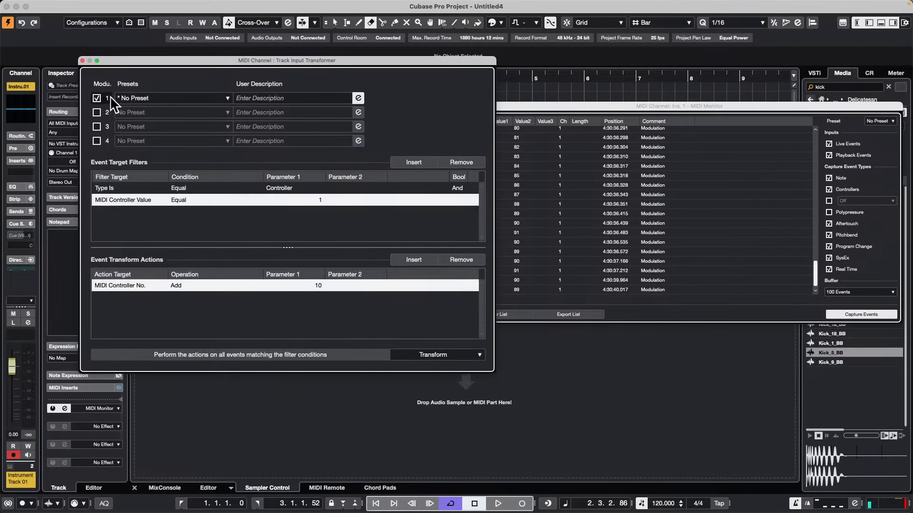
Select Track as the instrument track's input transformer mode in its routing settings, then place the transformer window beside the MIDI Monitor.
{"action": "left_click_drag", "start_coordinate": [205, 67], "coordinate": [448, 93]}
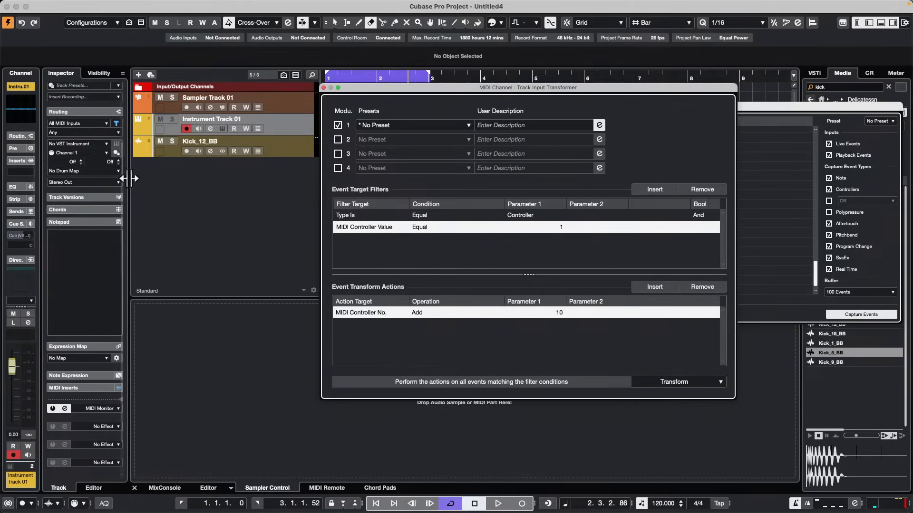
{"action": "left_click", "coordinate": [116, 152]}
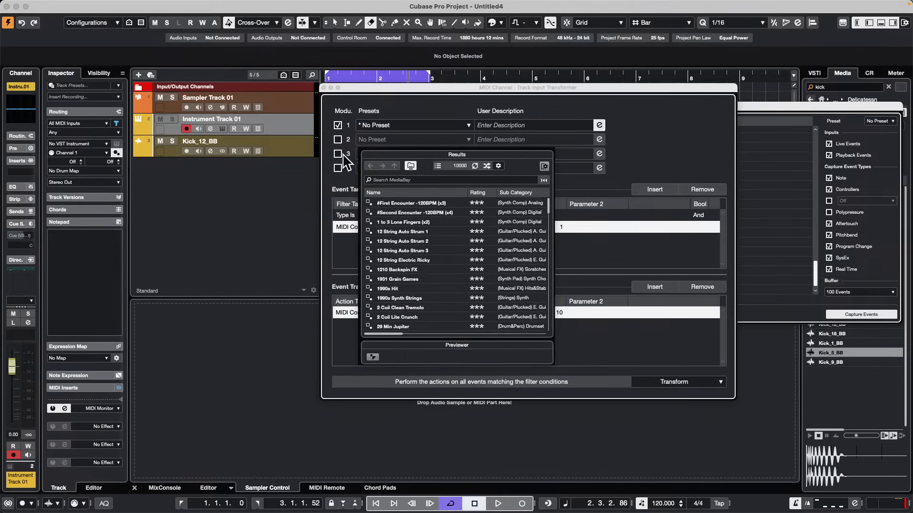
{"action": "left_click", "coordinate": [230, 193]}
{"action": "left_click", "coordinate": [109, 112]}
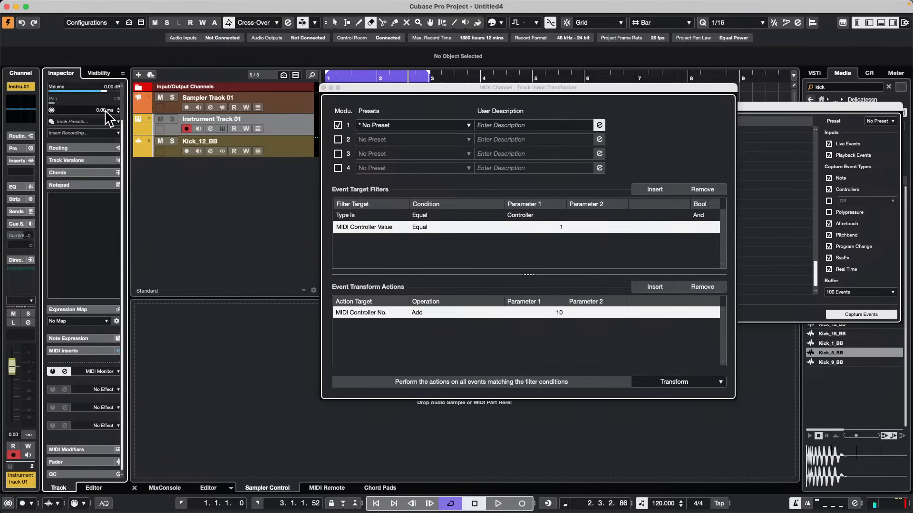
{"action": "left_click", "coordinate": [95, 148]}
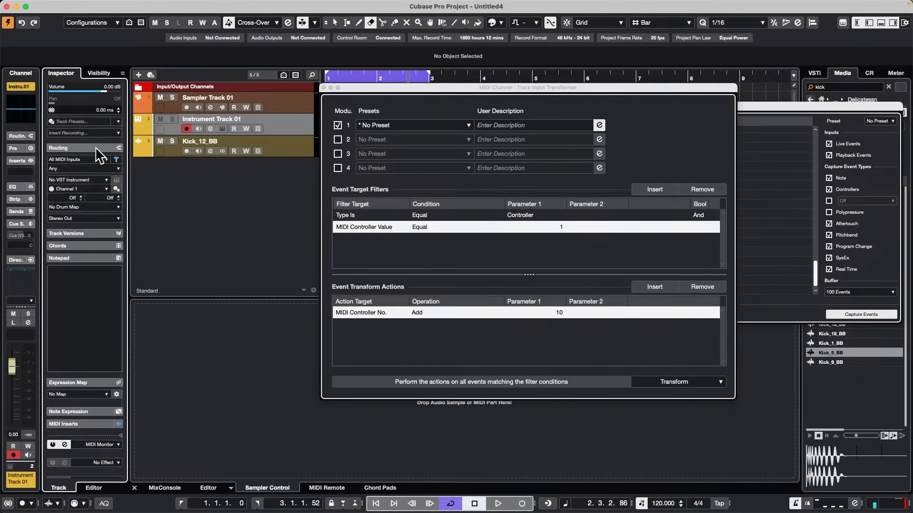
{"action": "left_click", "coordinate": [115, 159]}
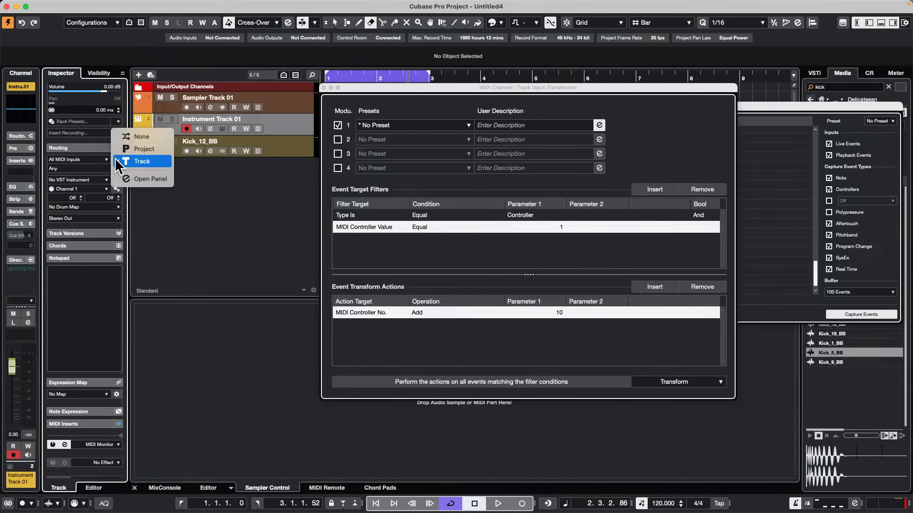
{"action": "left_click", "coordinate": [151, 164]}
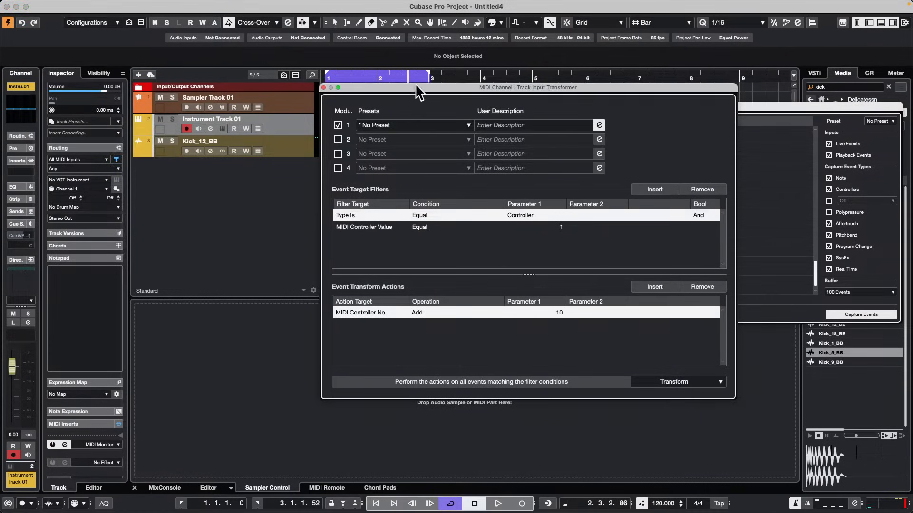
{"action": "left_click_drag", "start_coordinate": [415, 88], "coordinate": [142, 129]}
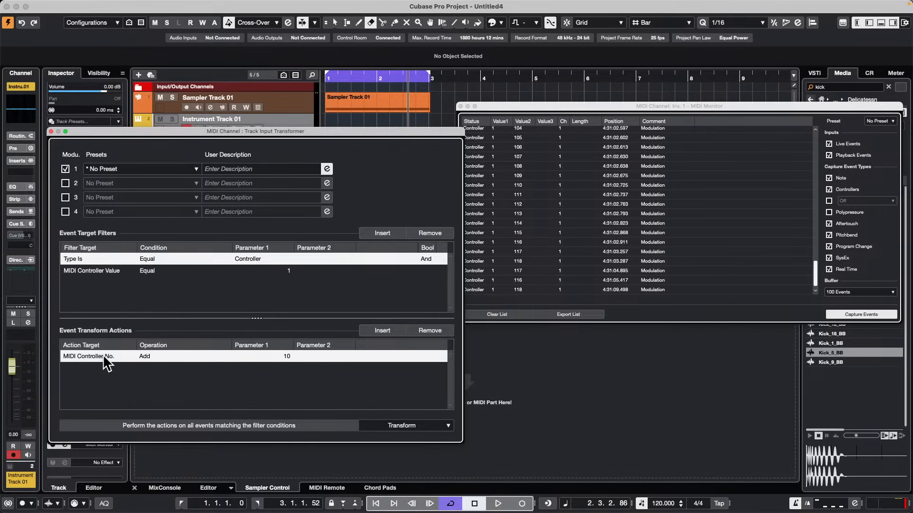
Set the MIDI Controller No. action's Add value to 1, then switch transformer module 1 off and on again.
{"action": "left_click", "coordinate": [288, 357]}
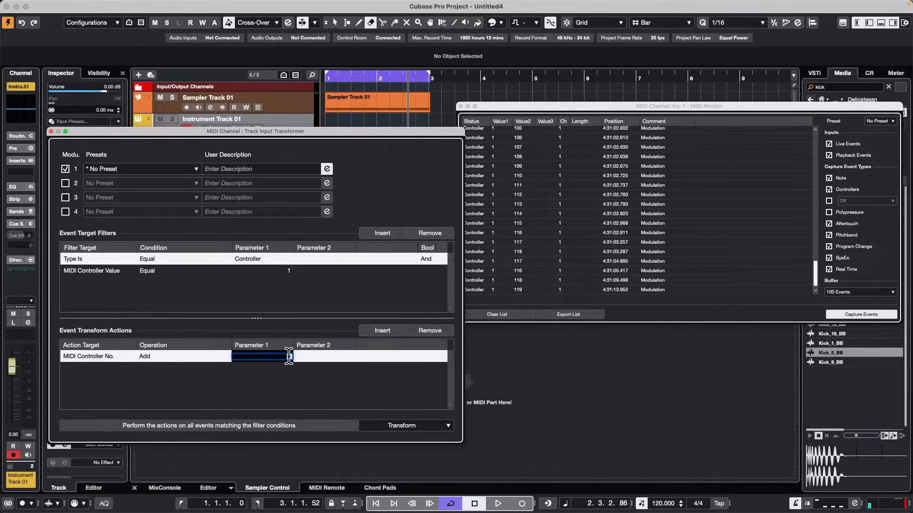
{"action": "key", "text": "Return"}
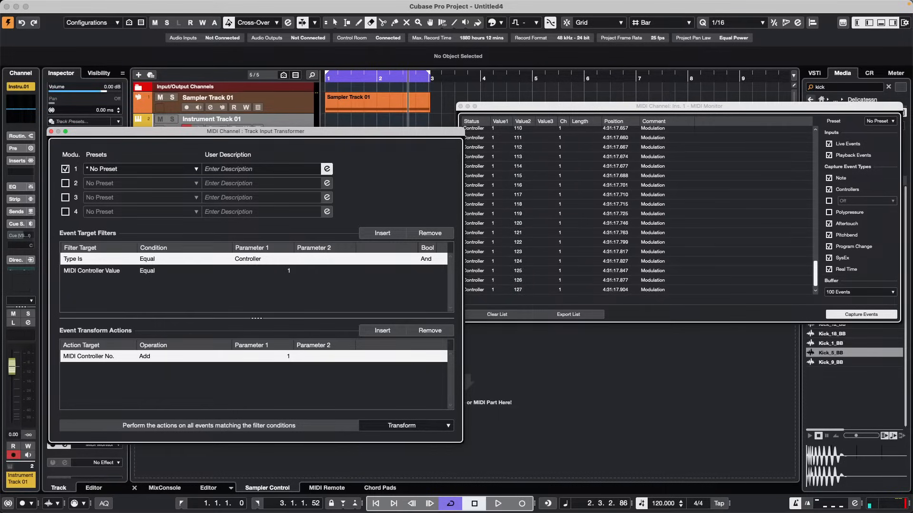
{"action": "left_click", "coordinate": [65, 169]}
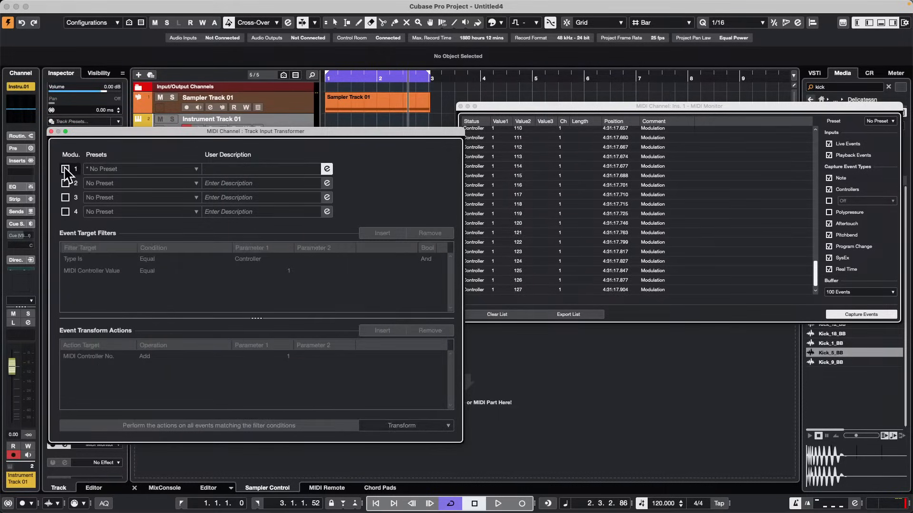
{"action": "left_click", "coordinate": [66, 169]}
Browse the factory presets available for transformer module 1 without loading one.
{"action": "left_click", "coordinate": [196, 169]}
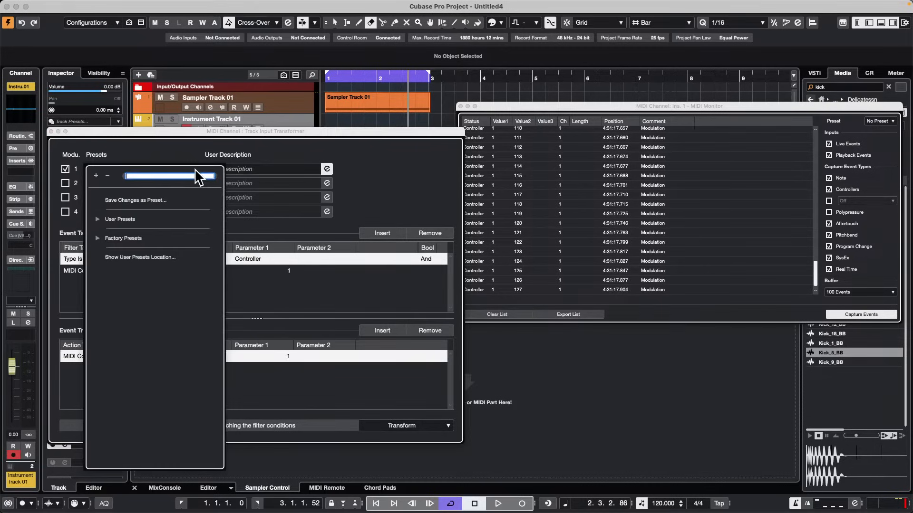
{"action": "left_click", "coordinate": [98, 236]}
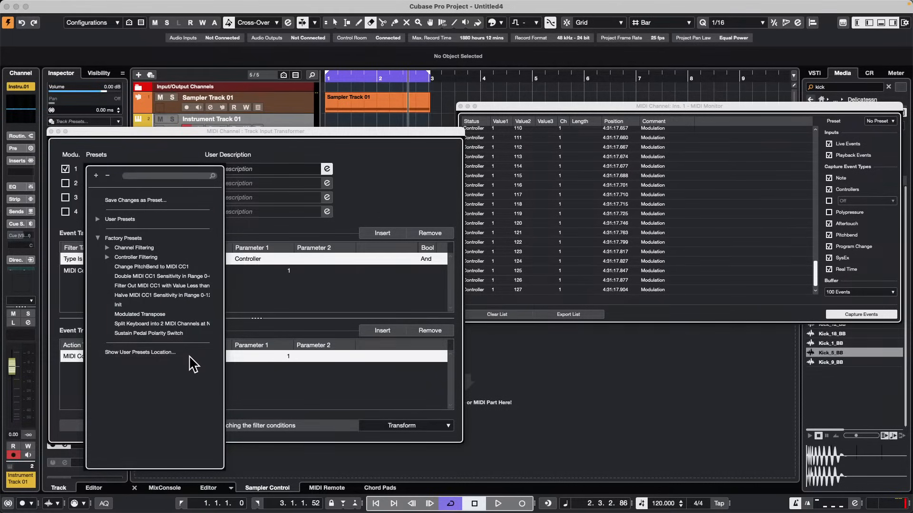
{"action": "left_click", "coordinate": [255, 286]}
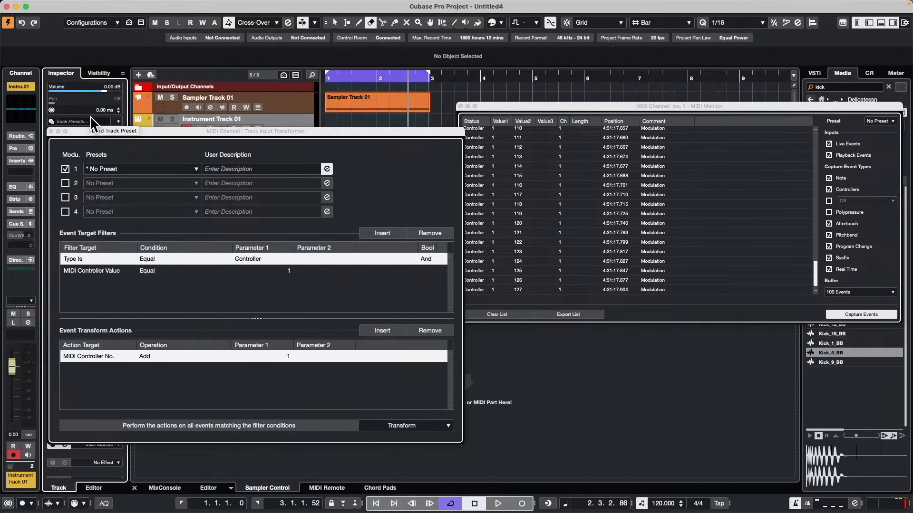
Move the MIDI Monitor and Track Input Transformer windows clear of the track list and the first bars of the arrangement.
{"action": "left_click_drag", "start_coordinate": [506, 107], "coordinate": [653, 91]}
{"action": "left_click_drag", "start_coordinate": [397, 130], "coordinate": [669, 119]}
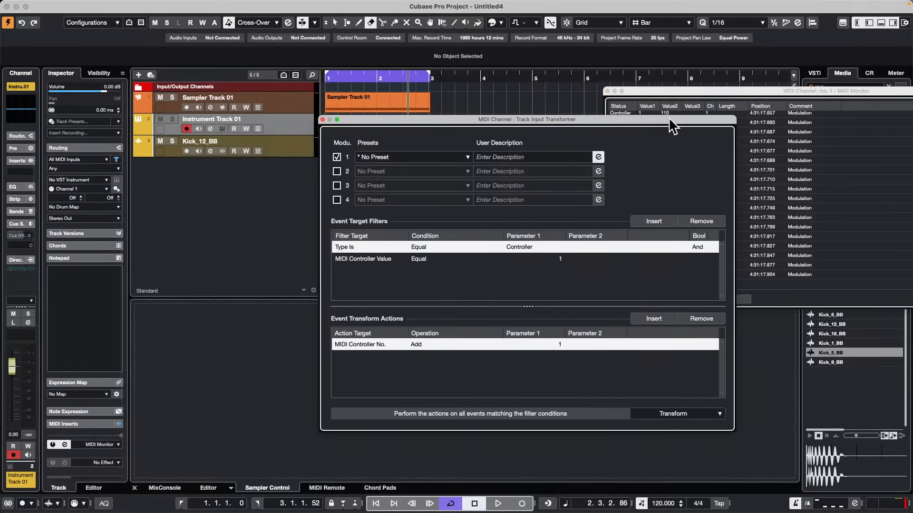
{"action": "left_click_drag", "start_coordinate": [506, 125], "coordinate": [567, 232]}
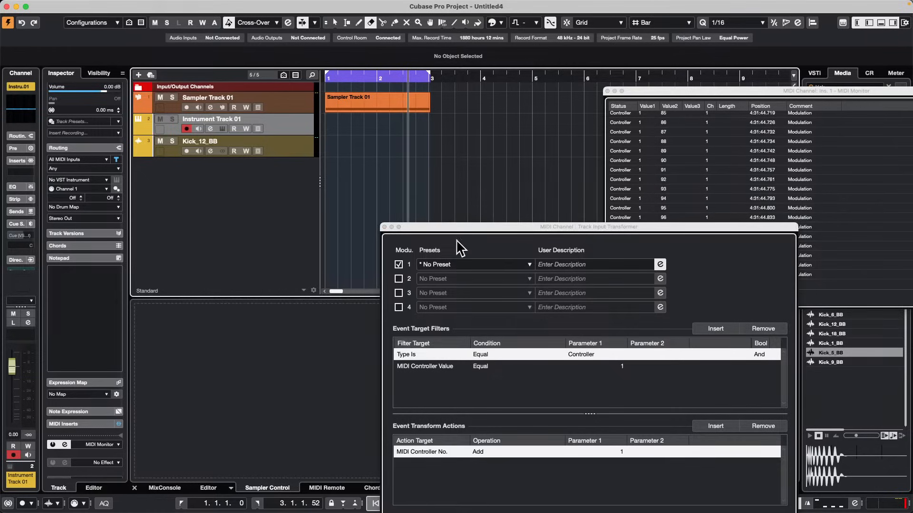
{"action": "left_click_drag", "start_coordinate": [463, 227], "coordinate": [647, 106]}
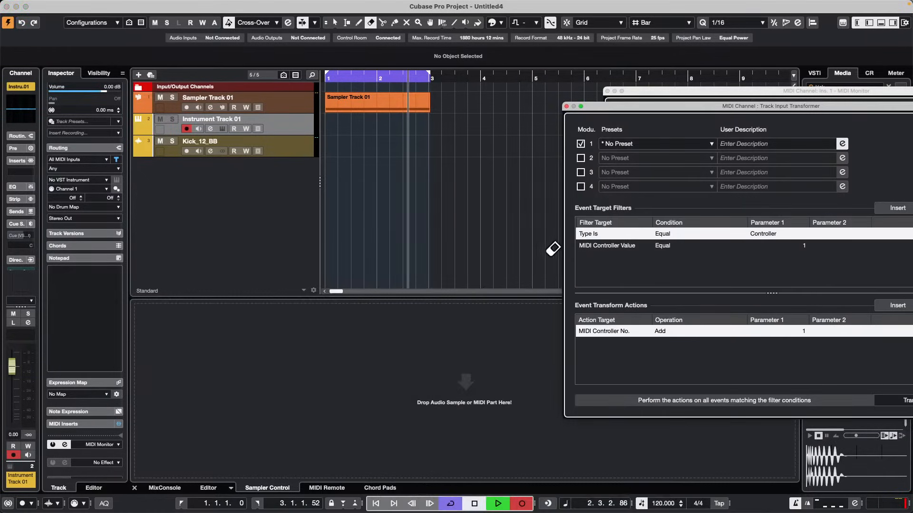
Stop the transport and deactivate external sync.
{"action": "left_click", "coordinate": [291, 137]}
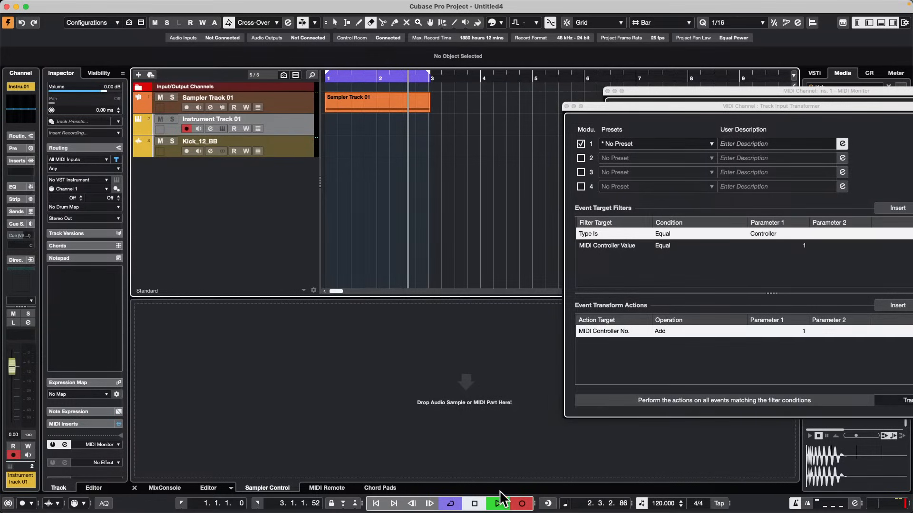
{"action": "left_click", "coordinate": [474, 503]}
{"action": "left_click", "coordinate": [287, 6]}
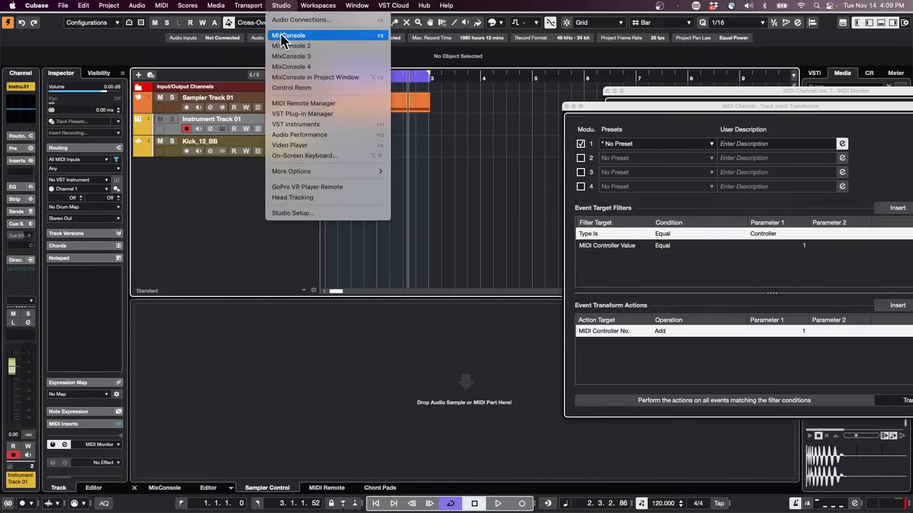
{"action": "mouse_move", "coordinate": [257, 5]}
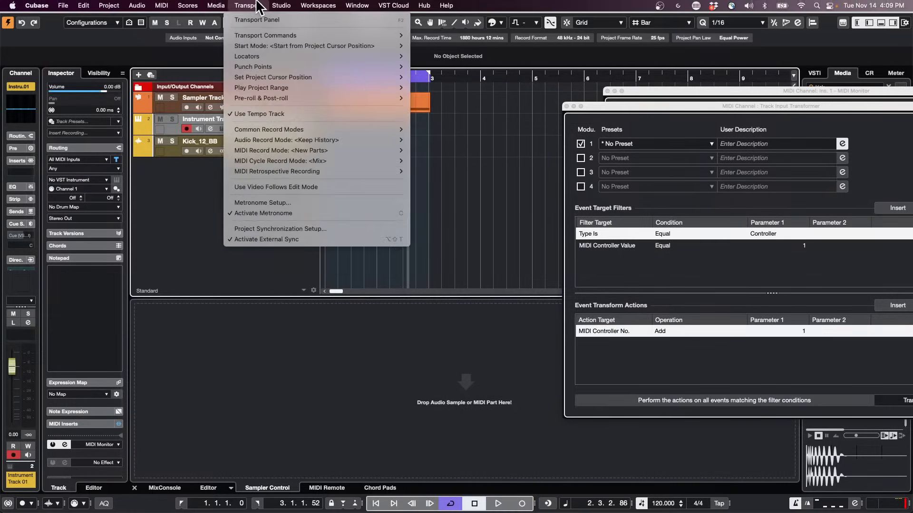
{"action": "left_click", "coordinate": [273, 240]}
Start playback, turn off cycle mode, and record controller movements on the instrument track from about bar 5 to bar 7.
{"action": "key", "text": "space"}
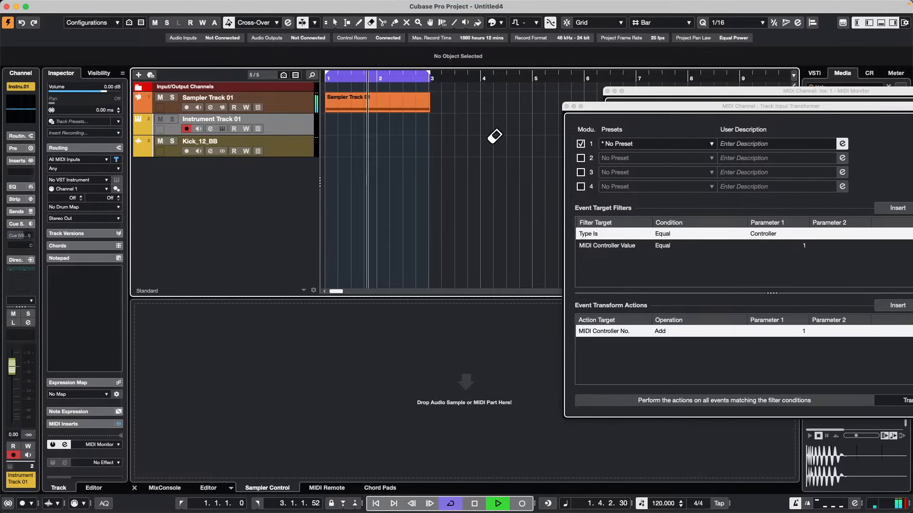
{"action": "key", "text": "slash"}
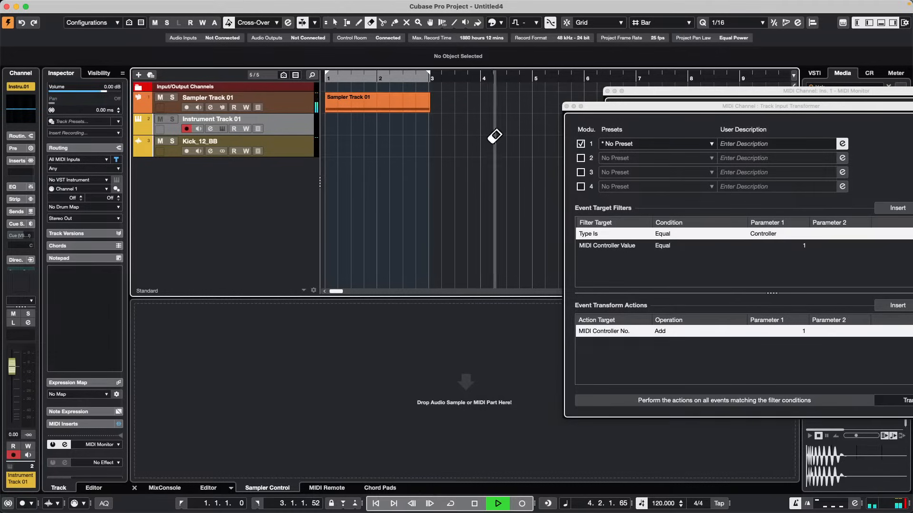
{"action": "key", "text": "KP_Multiply"}
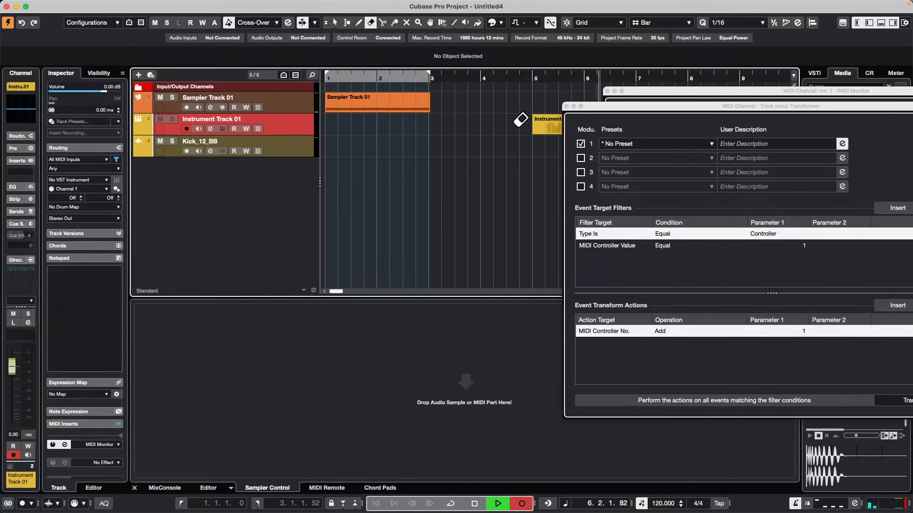
{"action": "key", "text": "space"}
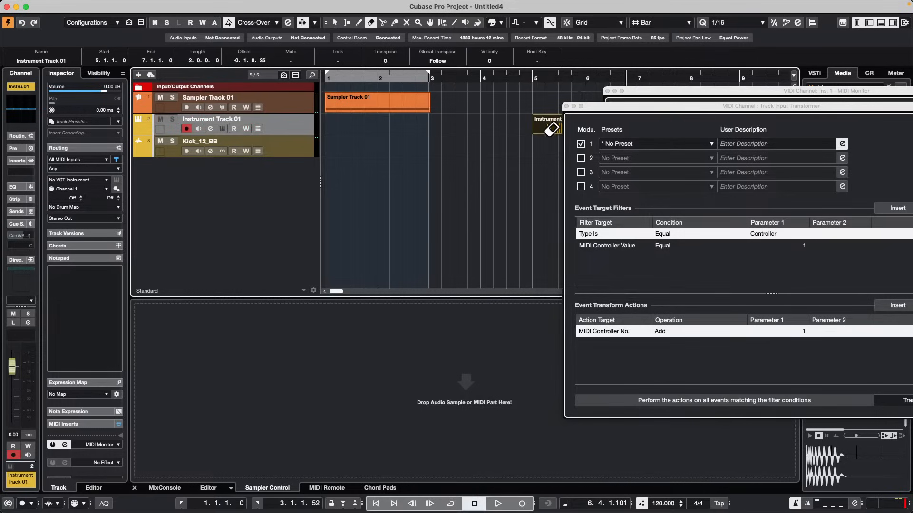
Examine the recorded instrument part's controller numbers and values in the List Editor, and close the editor.
{"action": "key", "text": "1"}
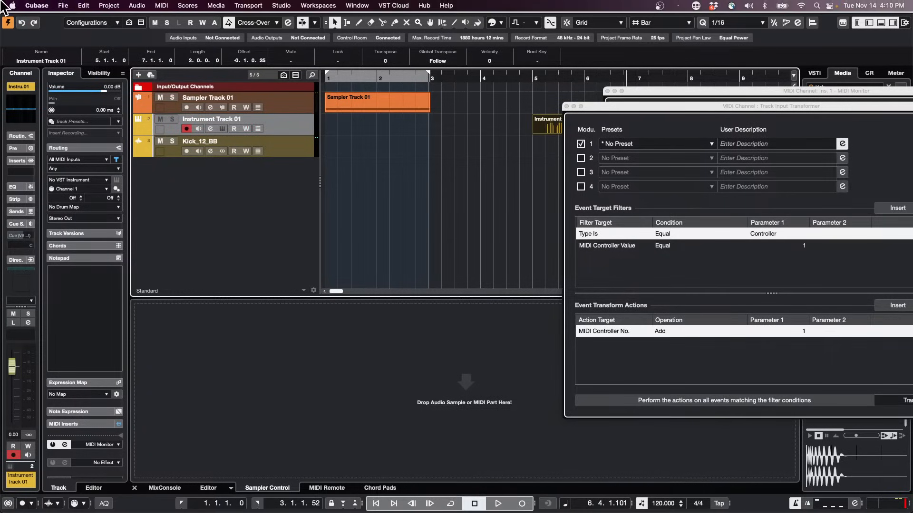
{"action": "left_click", "coordinate": [136, 5]}
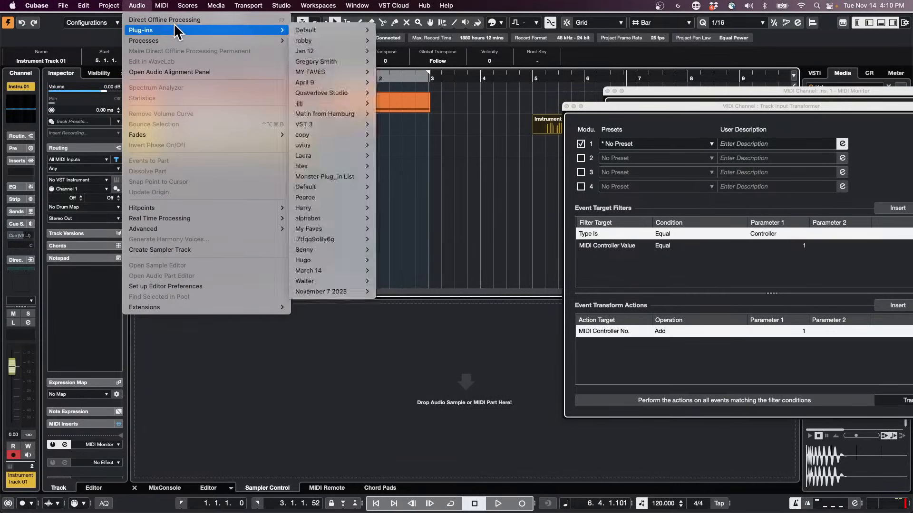
{"action": "mouse_move", "coordinate": [161, 5]}
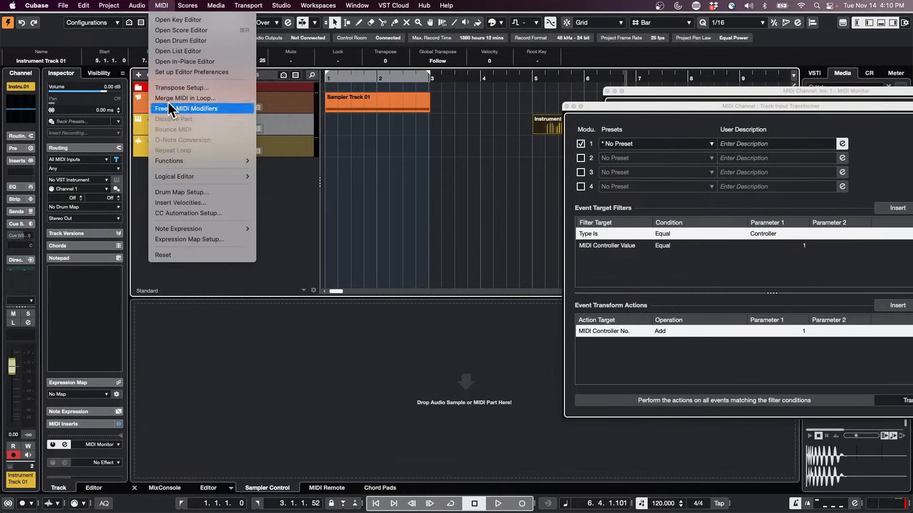
{"action": "left_click", "coordinate": [185, 51]}
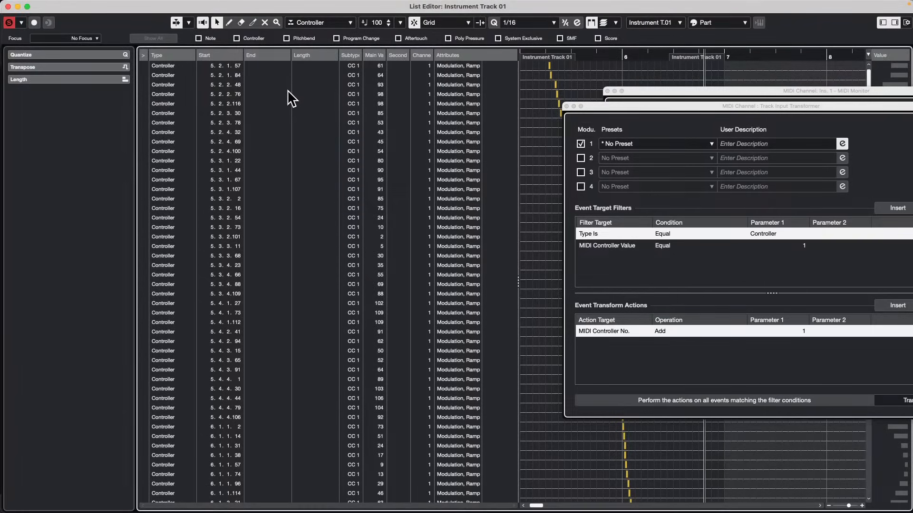
{"action": "left_click", "coordinate": [7, 6]}
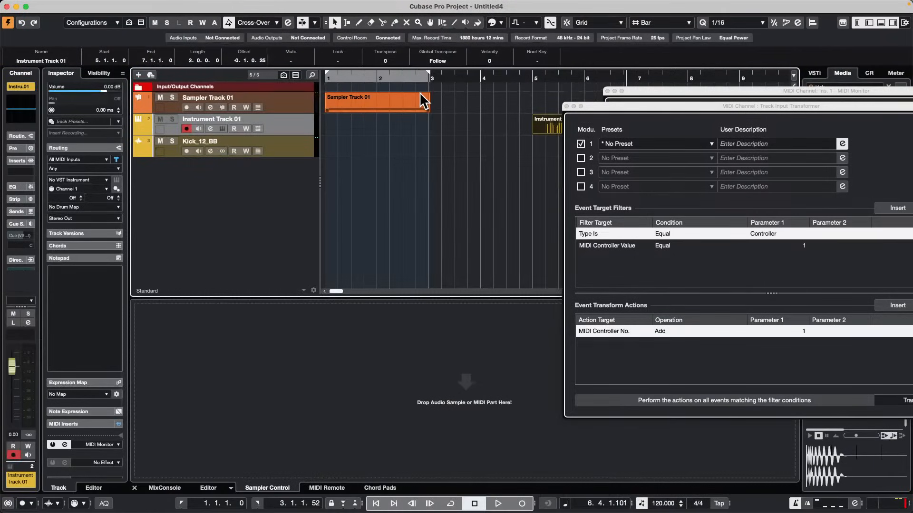
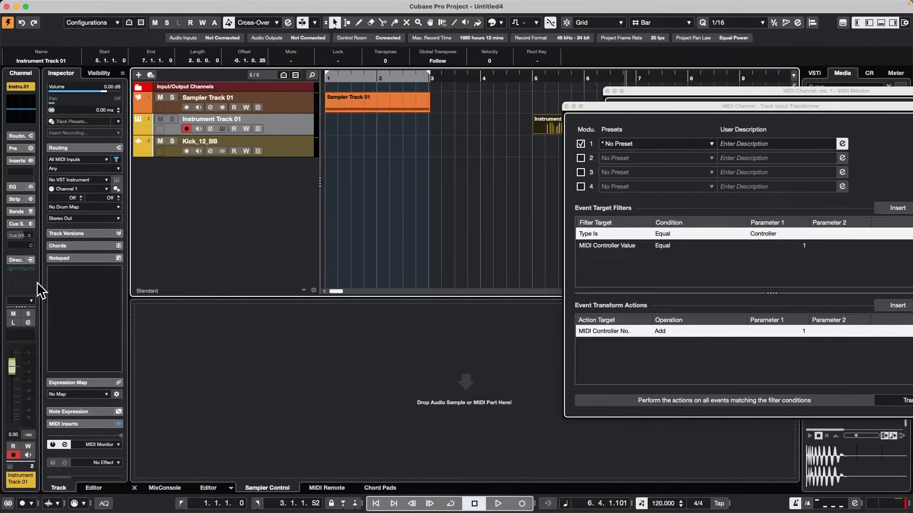
Widen the instrument track's channel zone and review the channel section setup without changing which sections are shown.
{"action": "left_click_drag", "start_coordinate": [41, 288], "coordinate": [80, 287]}
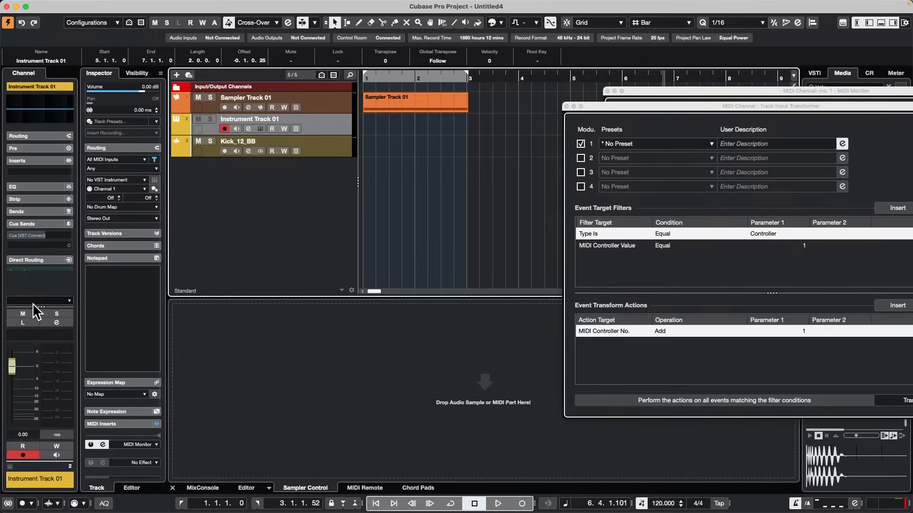
{"action": "right_click", "coordinate": [38, 261]}
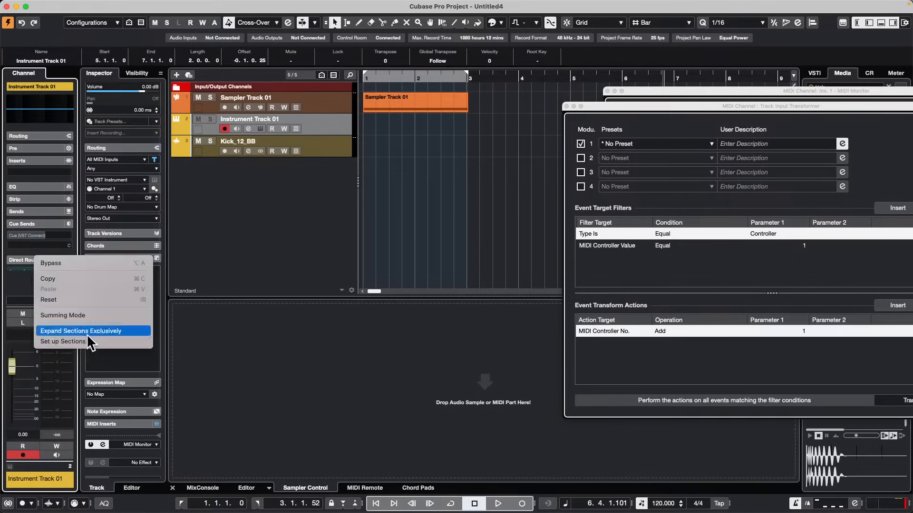
{"action": "left_click", "coordinate": [114, 342]}
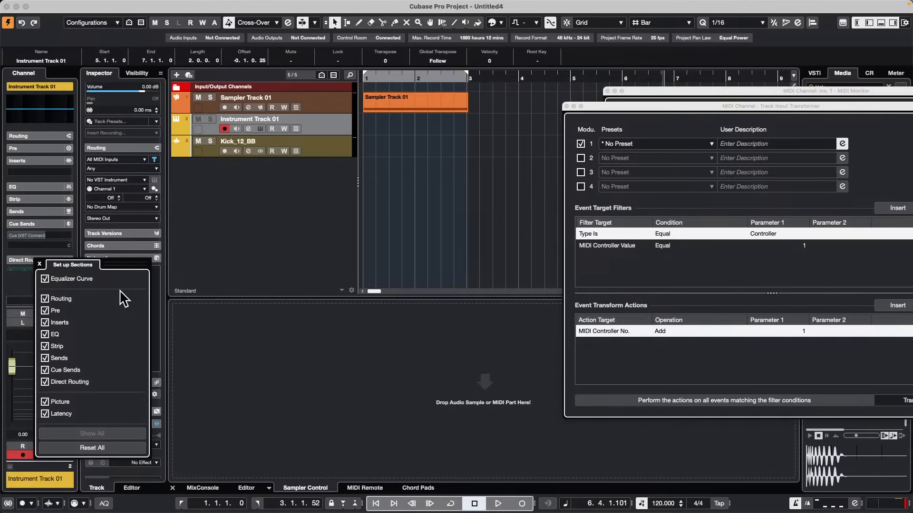
{"action": "left_click", "coordinate": [255, 348]}
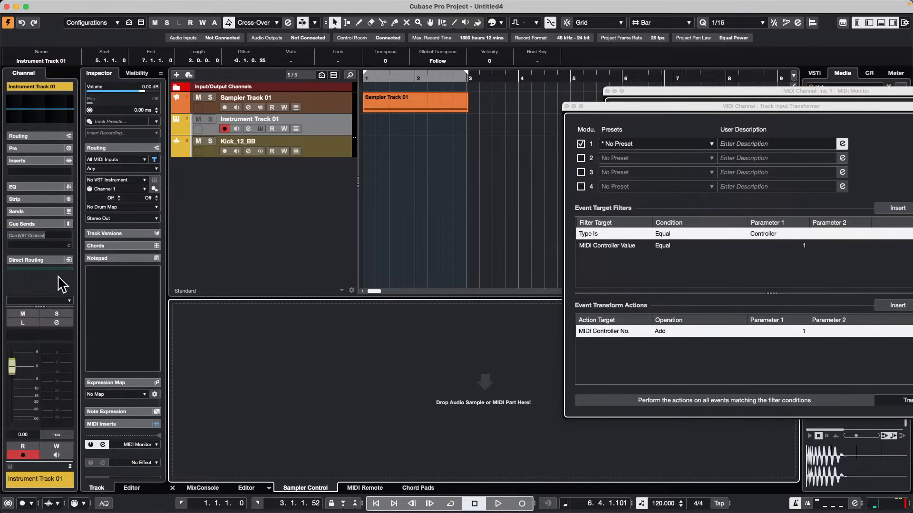
Shift the divider above the channel fader to test the height, leaving the fader area taller than at the start.
{"action": "left_click_drag", "start_coordinate": [40, 307], "coordinate": [16, 431]}
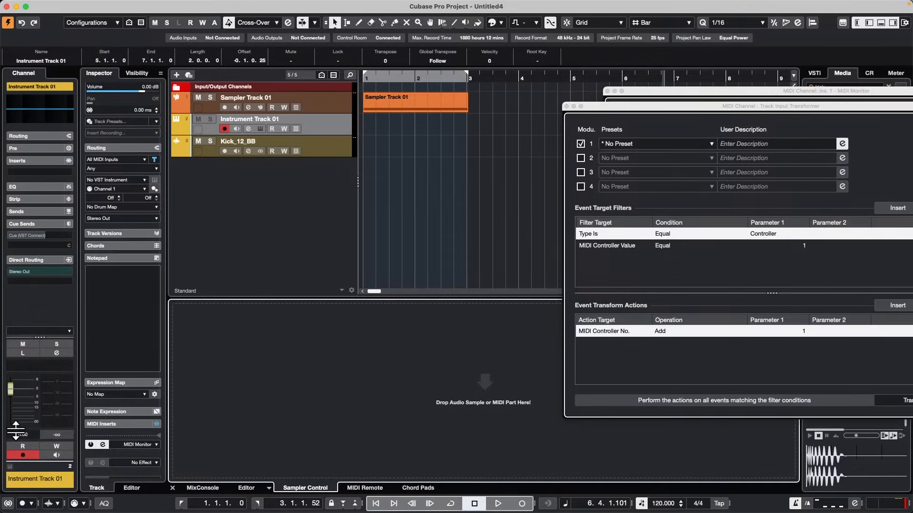
{"action": "left_click", "coordinate": [38, 340]}
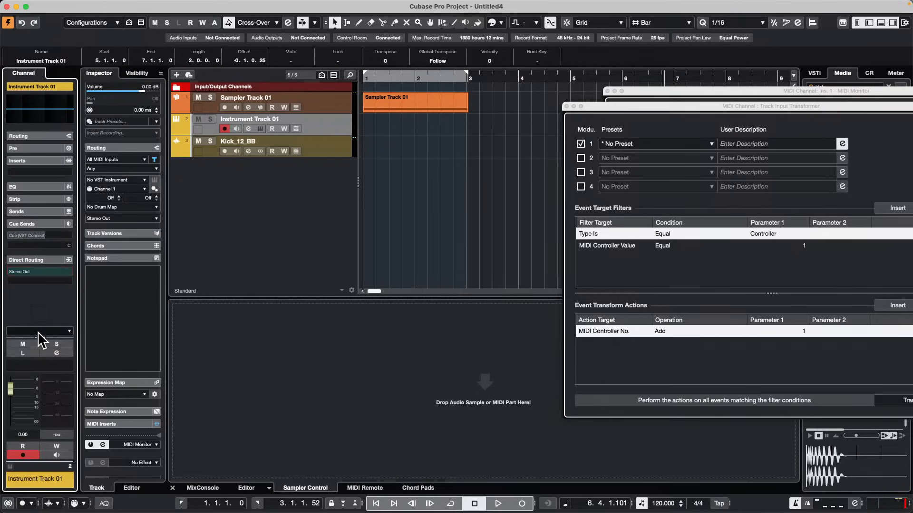
{"action": "left_click_drag", "start_coordinate": [40, 337], "coordinate": [48, 275]}
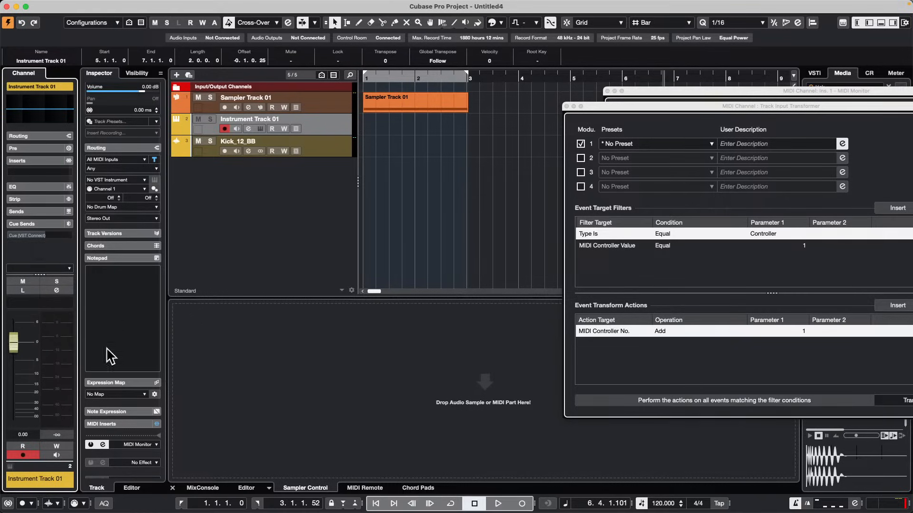
Collapse the Inspector's Notepad section and open the setup for the Inspector sections.
{"action": "left_click", "coordinate": [121, 258]}
{"action": "right_click", "coordinate": [119, 278]}
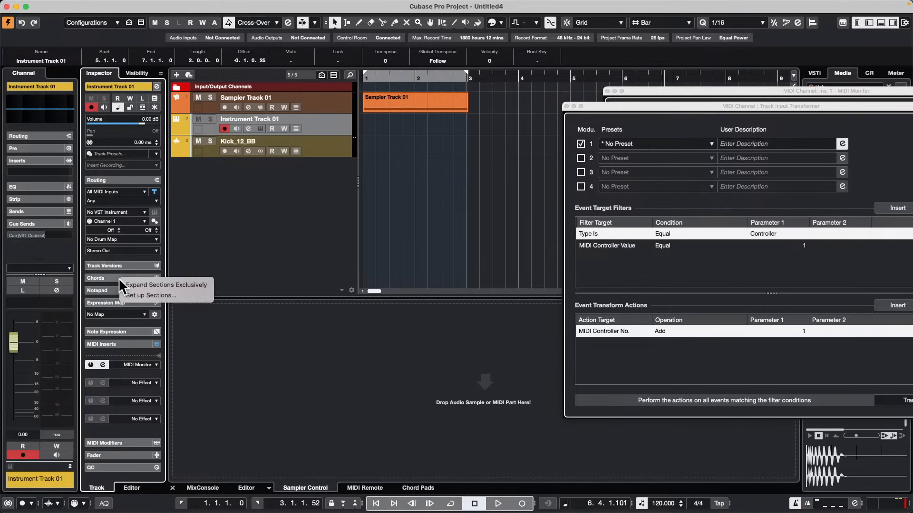
{"action": "left_click", "coordinate": [168, 296]}
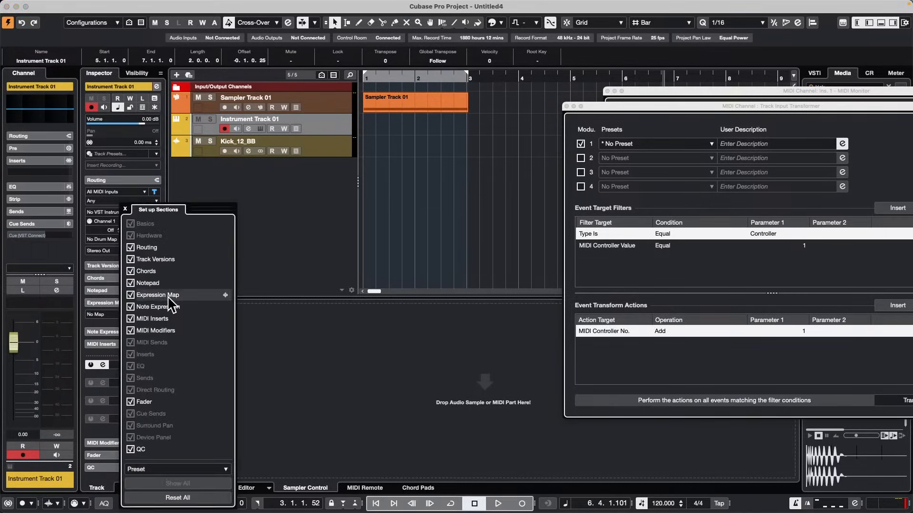
Toggle the Inspector's Fader section off and on several times, leave it enabled, and close the section setup.
{"action": "left_click", "coordinate": [131, 402]}
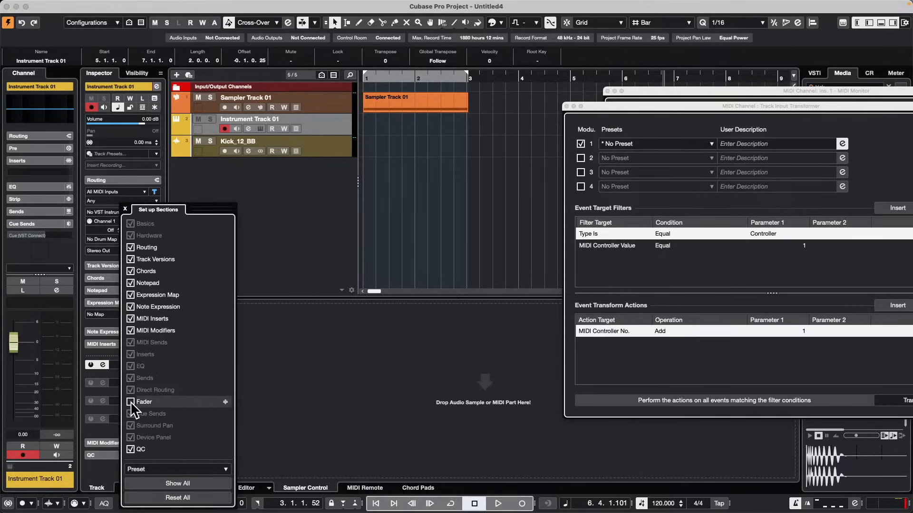
{"action": "left_click", "coordinate": [131, 403]}
{"action": "left_click", "coordinate": [131, 402]}
{"action": "left_click", "coordinate": [130, 402]}
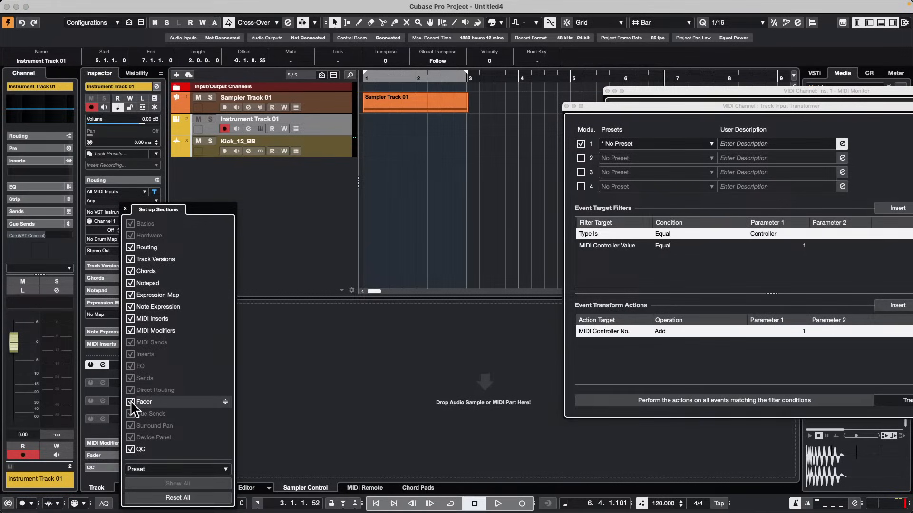
{"action": "left_click", "coordinate": [131, 403]}
{"action": "left_click", "coordinate": [131, 402]}
{"action": "left_click", "coordinate": [131, 402]}
{"action": "left_click", "coordinate": [131, 402]}
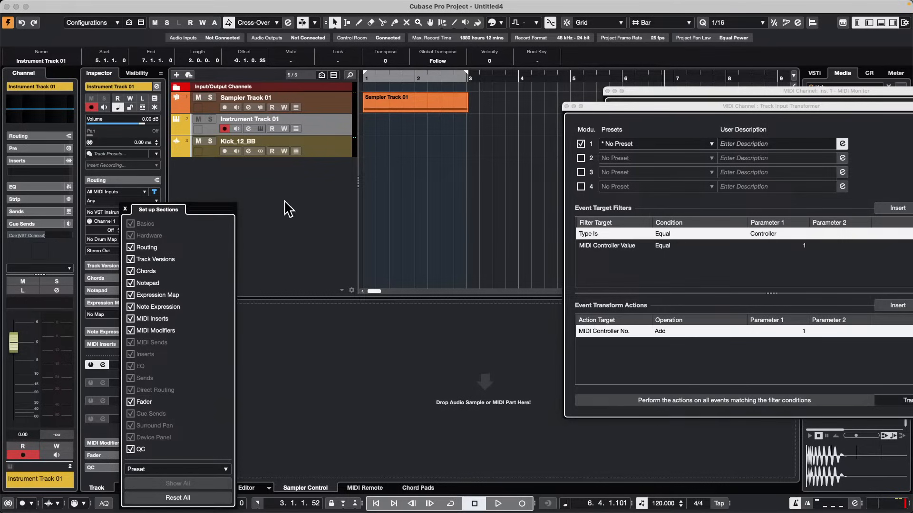
{"action": "left_click", "coordinate": [126, 209]}
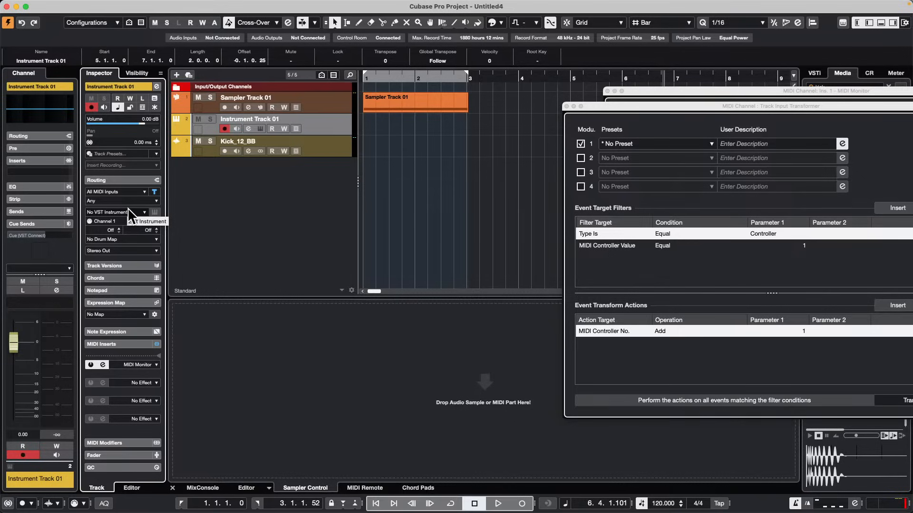
View the instrument track's channel settings, shift the window beside the Inspector to compare, and close it.
{"action": "left_click", "coordinate": [156, 86]}
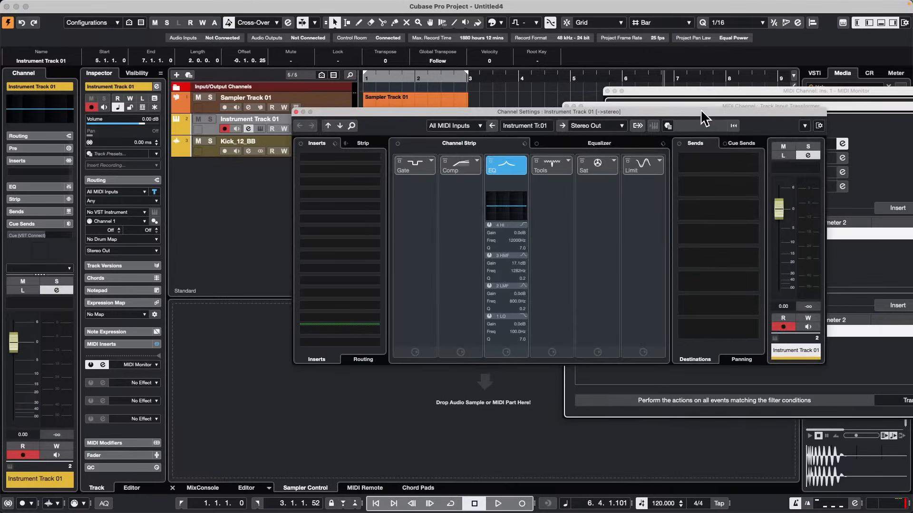
{"action": "left_click_drag", "start_coordinate": [700, 111], "coordinate": [541, 97]}
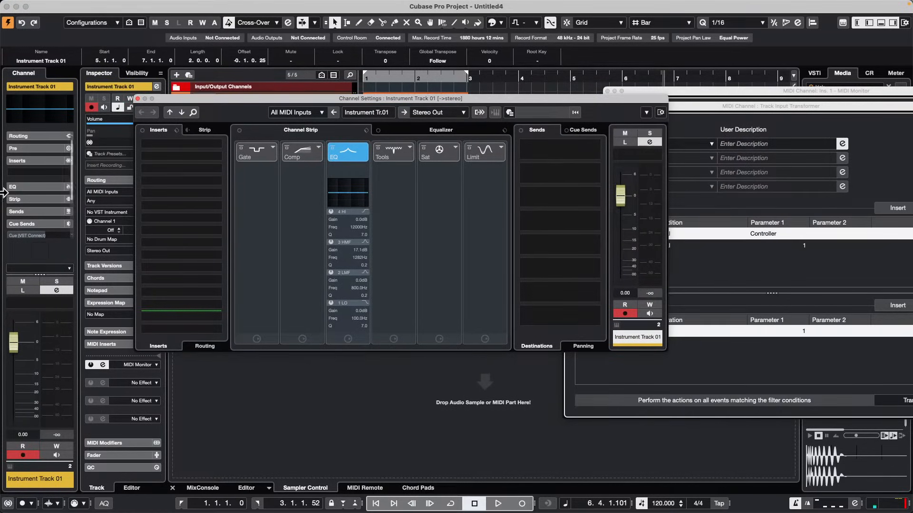
{"action": "left_click", "coordinate": [138, 97]}
Expand the channel's Strip section, activate Noise Gate, TubeCompressor, DeEsser, Magneto II and Maximizer, and open the compressor's settings.
{"action": "left_click", "coordinate": [28, 201]}
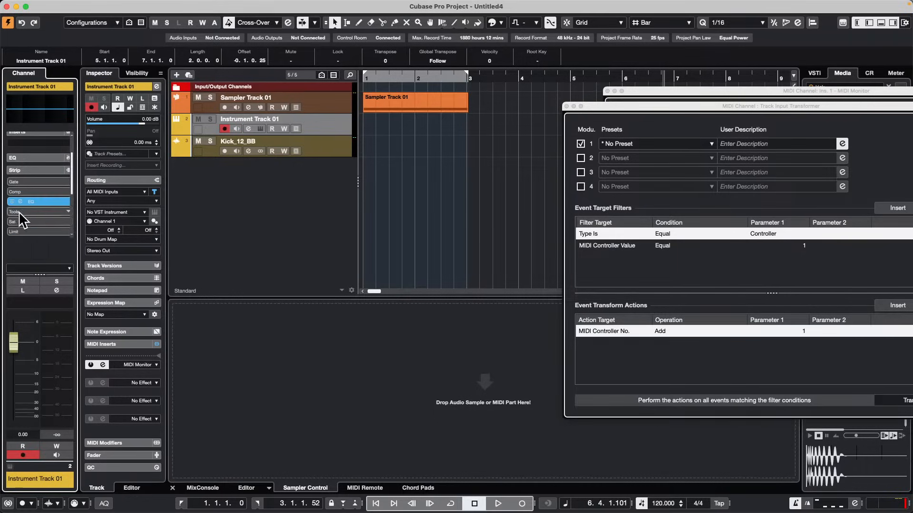
{"action": "left_click", "coordinate": [27, 183]}
{"action": "left_click", "coordinate": [24, 191]}
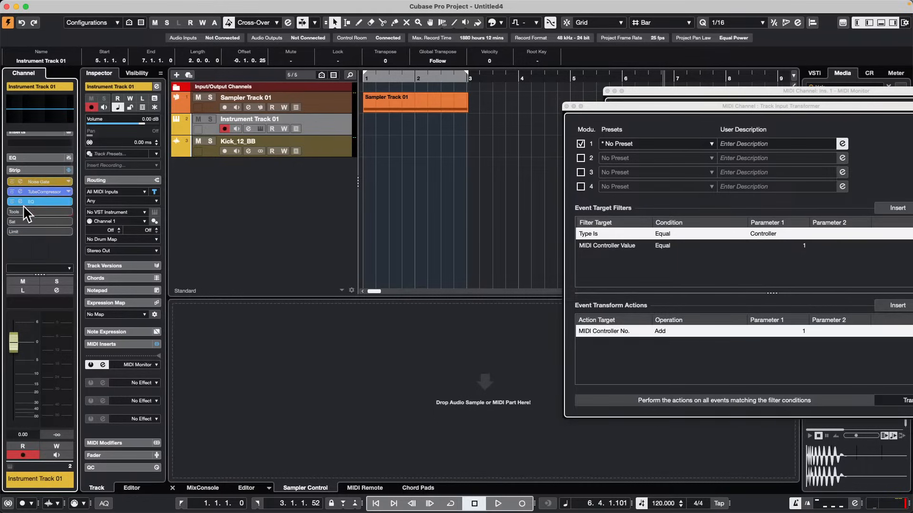
{"action": "left_click", "coordinate": [24, 212]}
{"action": "left_click", "coordinate": [23, 222]}
{"action": "left_click", "coordinate": [24, 231]}
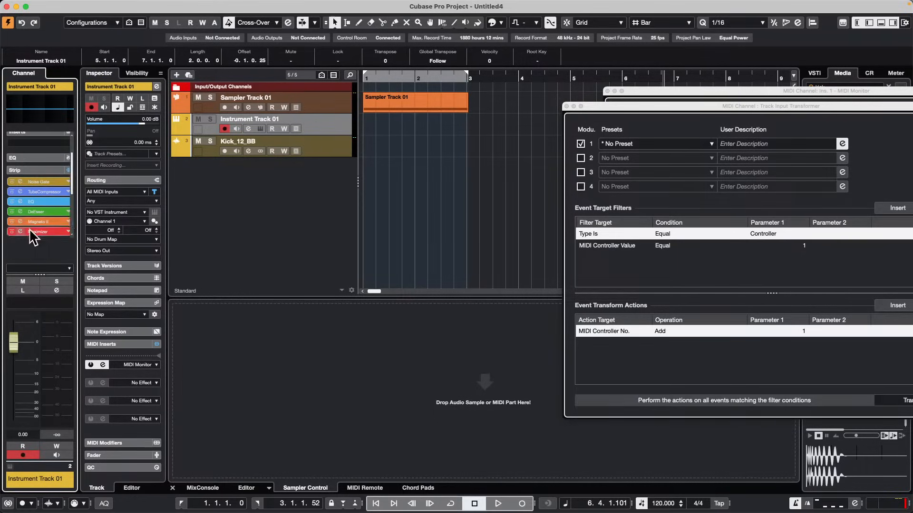
{"action": "left_click", "coordinate": [27, 182]}
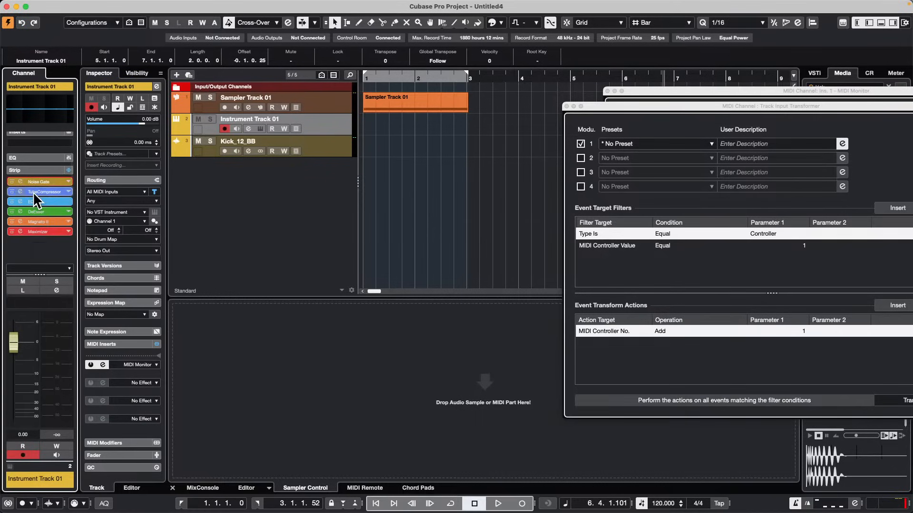
{"action": "left_click", "coordinate": [33, 192]}
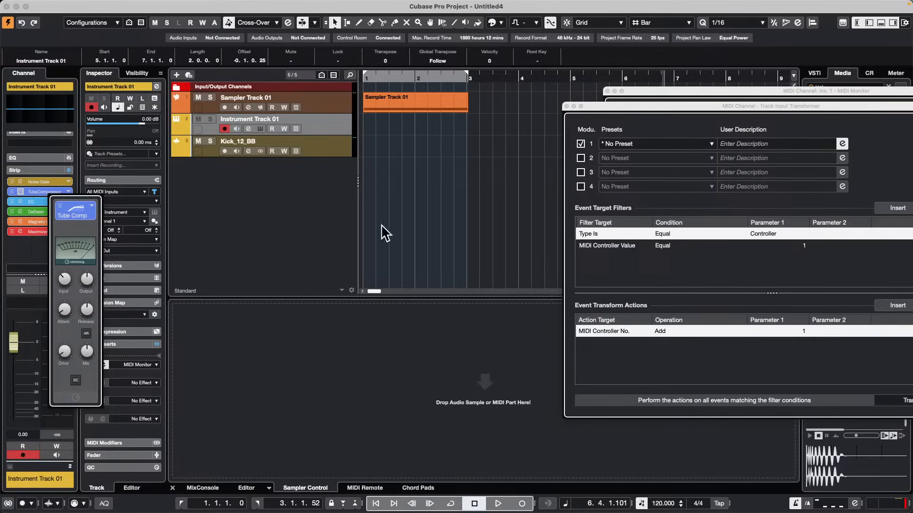
Close the Track Input Transformer and MIDI Monitor windows.
{"action": "left_click", "coordinate": [566, 106]}
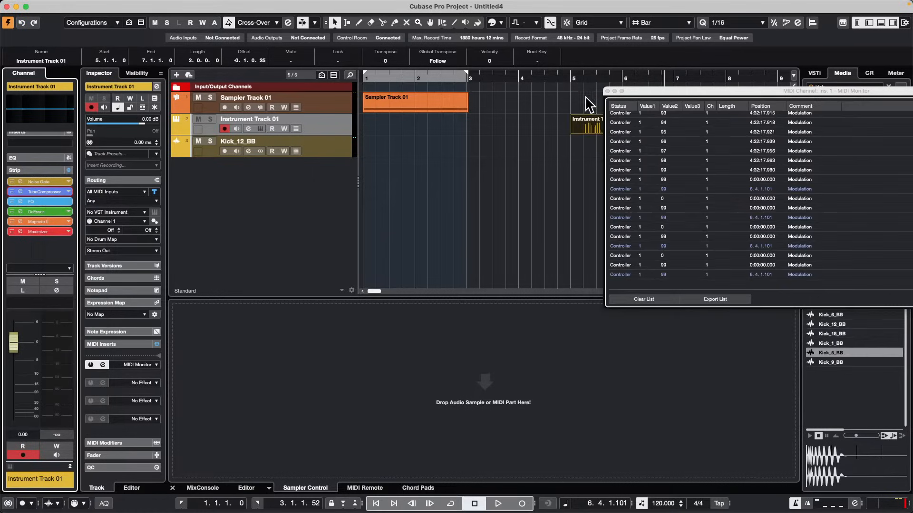
{"action": "left_click", "coordinate": [607, 90]}
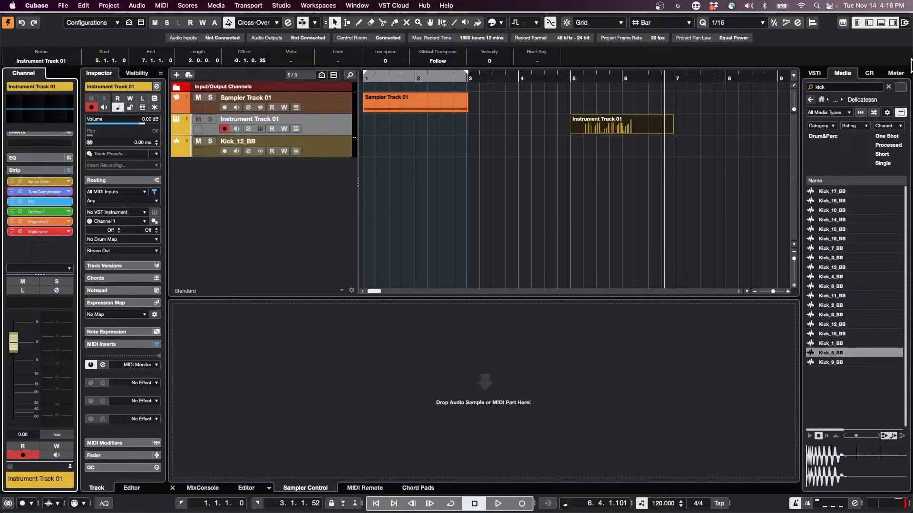
Look through the elements available in the project toolbar setup and dismiss it without changes.
{"action": "right_click", "coordinate": [765, 30]}
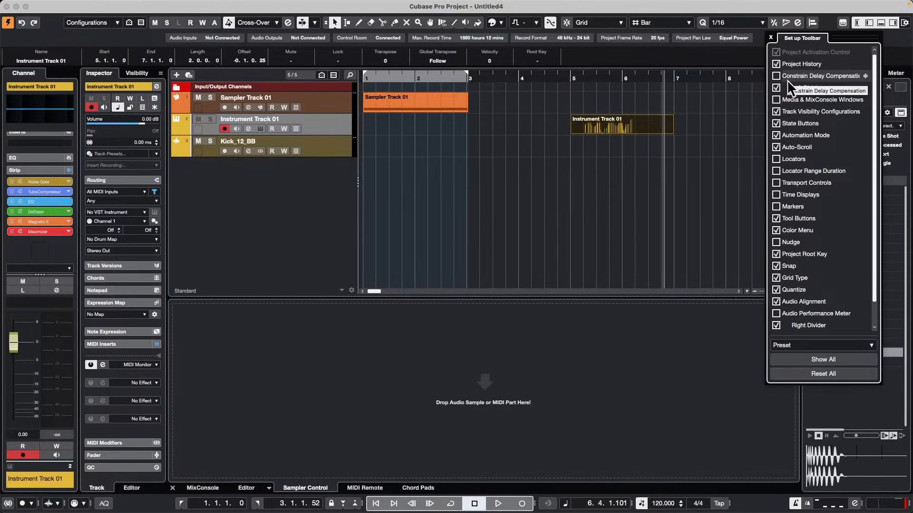
{"action": "scroll", "coordinate": [787, 79], "scroll_direction": "down", "scroll_amount": 2}
{"action": "scroll", "coordinate": [788, 81], "scroll_direction": "up", "scroll_amount": 2}
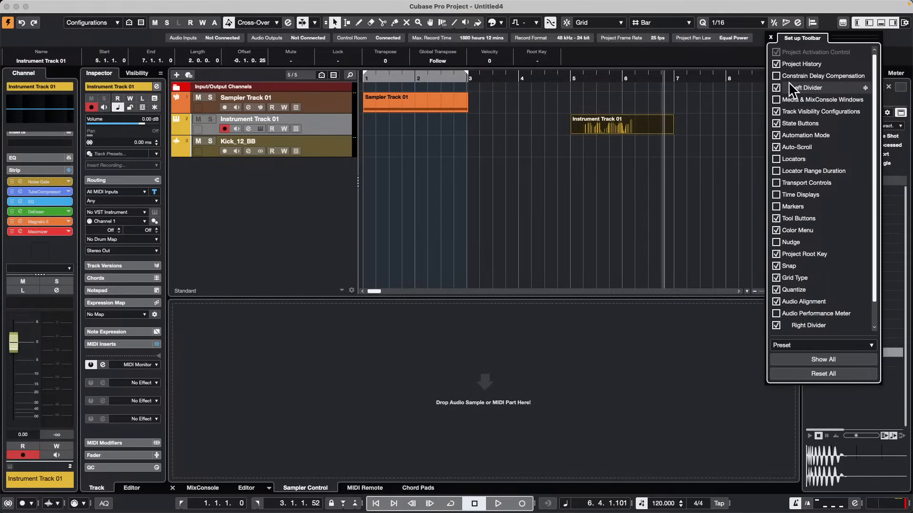
{"action": "left_click", "coordinate": [530, 128]}
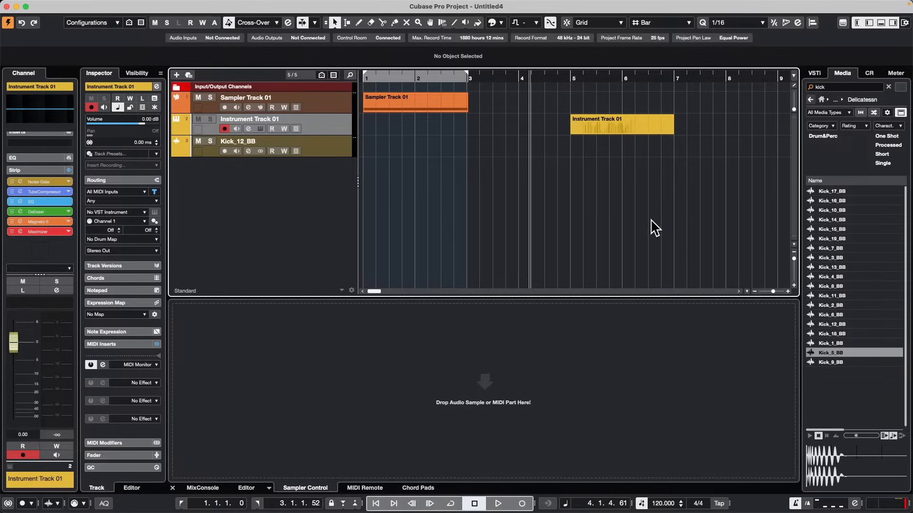
Show the MIDI Remote mapping for the Korg nanoKONTROL2 in the lower zone.
{"action": "left_click", "coordinate": [372, 489]}
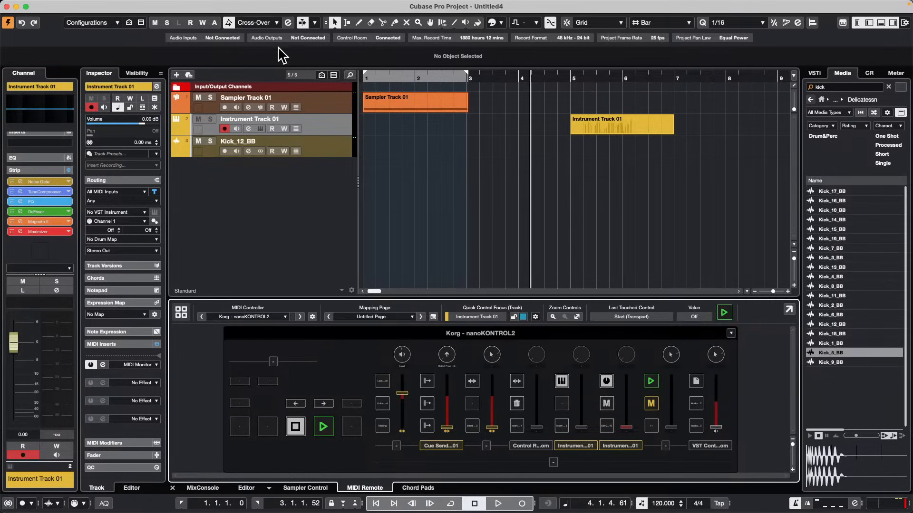
Relocate the project cursor to various spots by using the empty arrangement area, ending just after bar 6.
{"action": "left_click", "coordinate": [530, 169]}
{"action": "left_click", "coordinate": [467, 178]}
{"action": "left_click", "coordinate": [617, 177]}
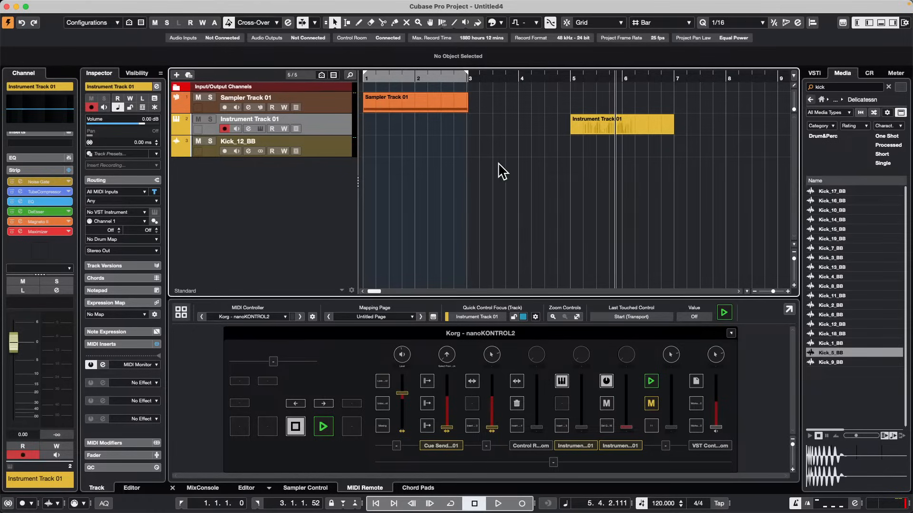
{"action": "left_click", "coordinate": [434, 187]}
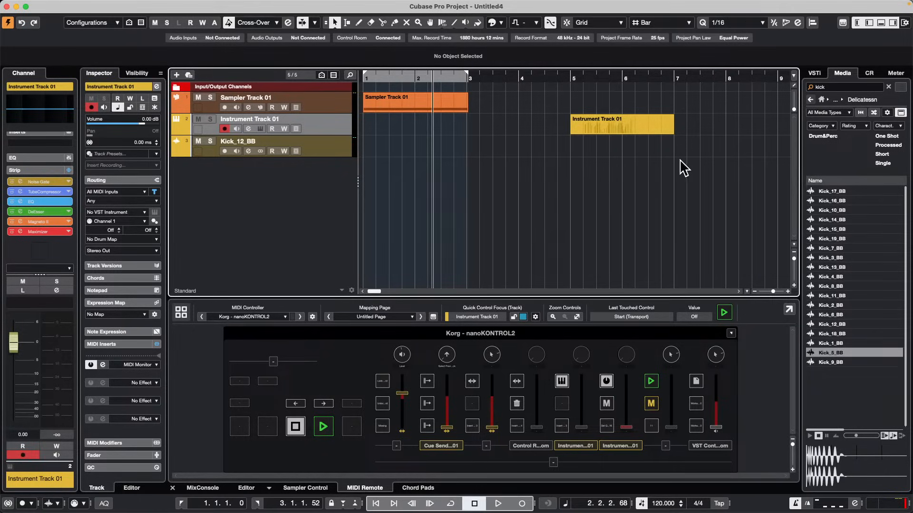
{"action": "left_click", "coordinate": [514, 143]}
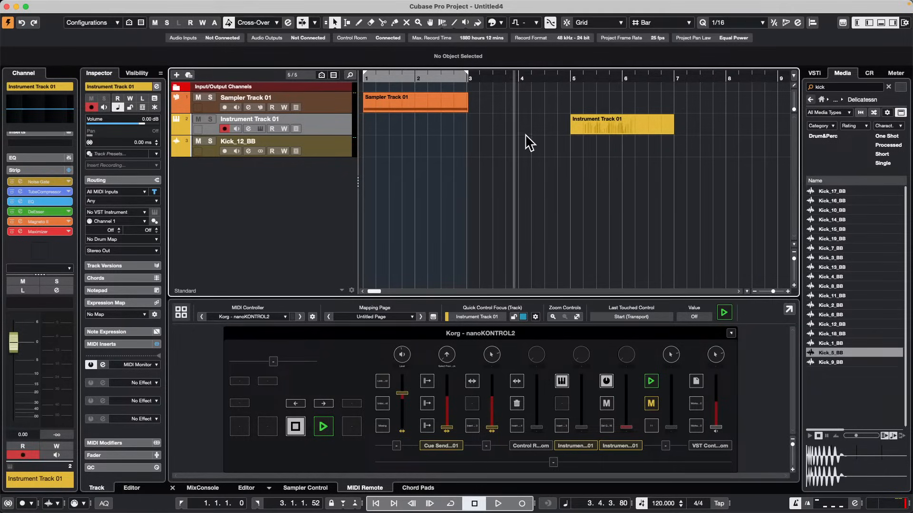
{"action": "left_click", "coordinate": [415, 174]}
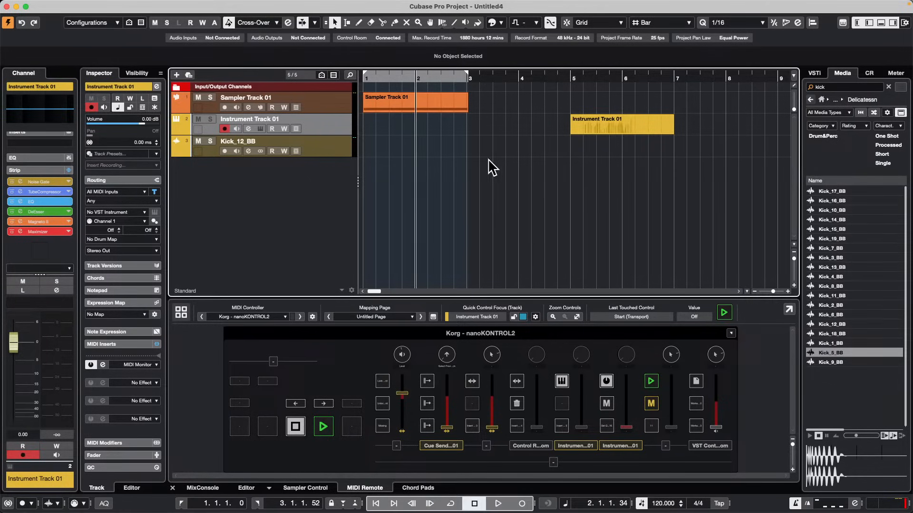
{"action": "left_click", "coordinate": [529, 177]}
{"action": "left_click", "coordinate": [631, 185]}
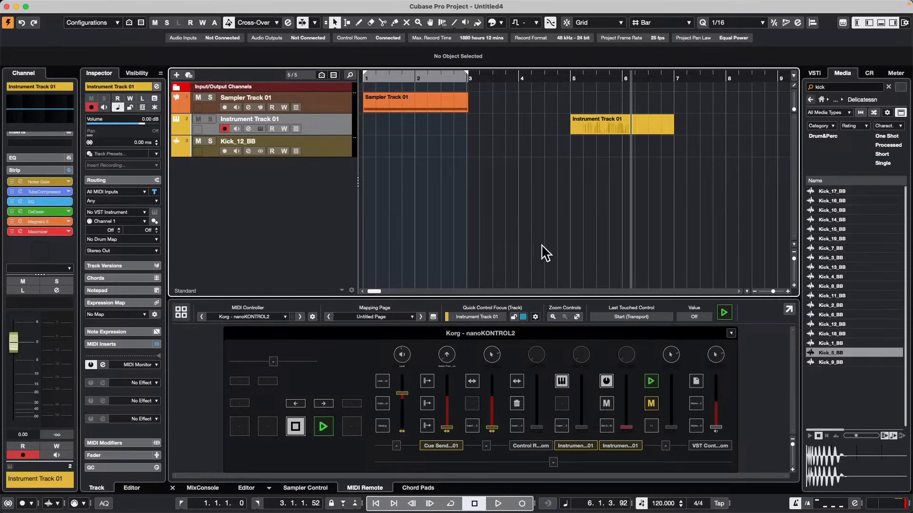
Open MediaBay and examine the full list of attributes that can be enabled for Mixed Media Types in the Attribute Inspector.
{"action": "key", "text": "F5"}
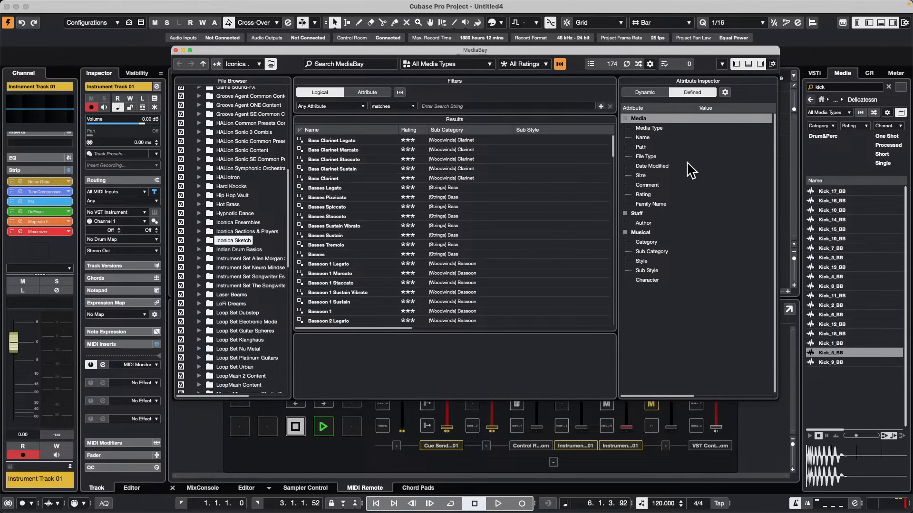
{"action": "left_click", "coordinate": [726, 91]}
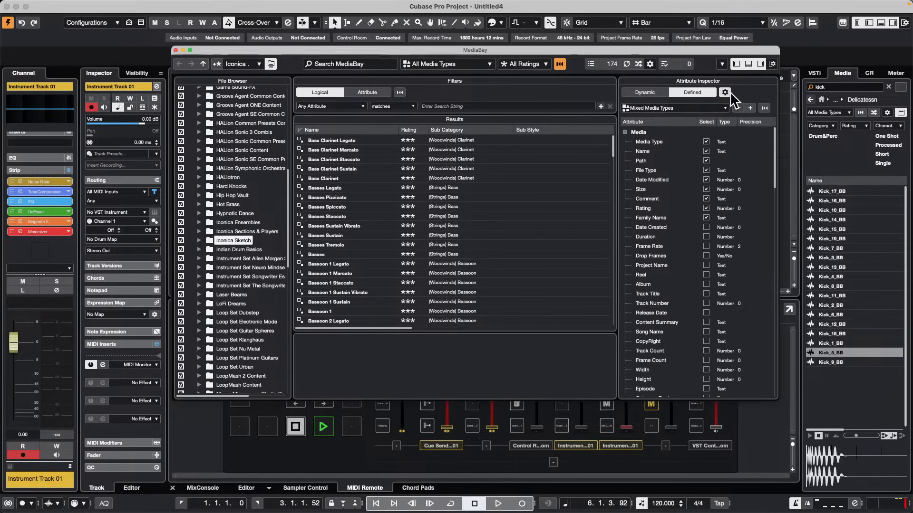
{"action": "scroll", "coordinate": [670, 183], "scroll_direction": "down", "scroll_amount": 2}
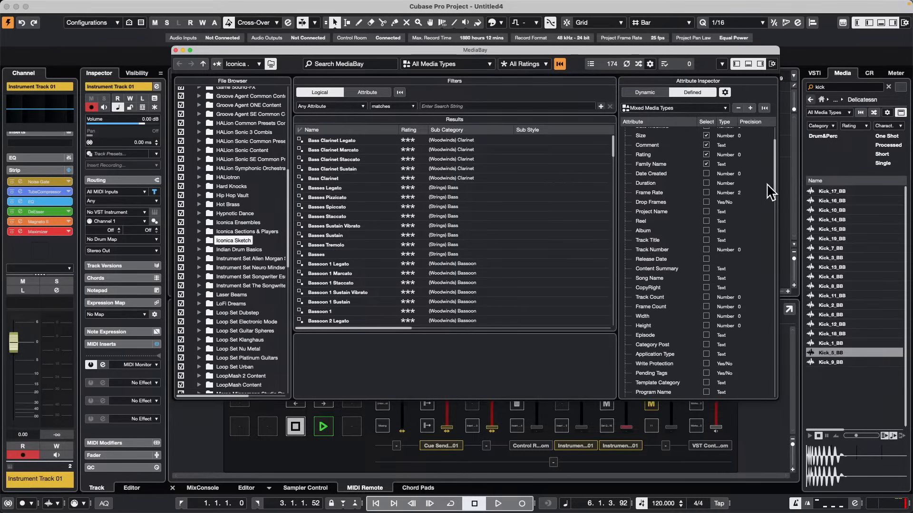
{"action": "scroll", "coordinate": [772, 195], "scroll_direction": "down", "scroll_amount": 5}
{"action": "scroll", "coordinate": [778, 220], "scroll_direction": "down", "scroll_amount": 10}
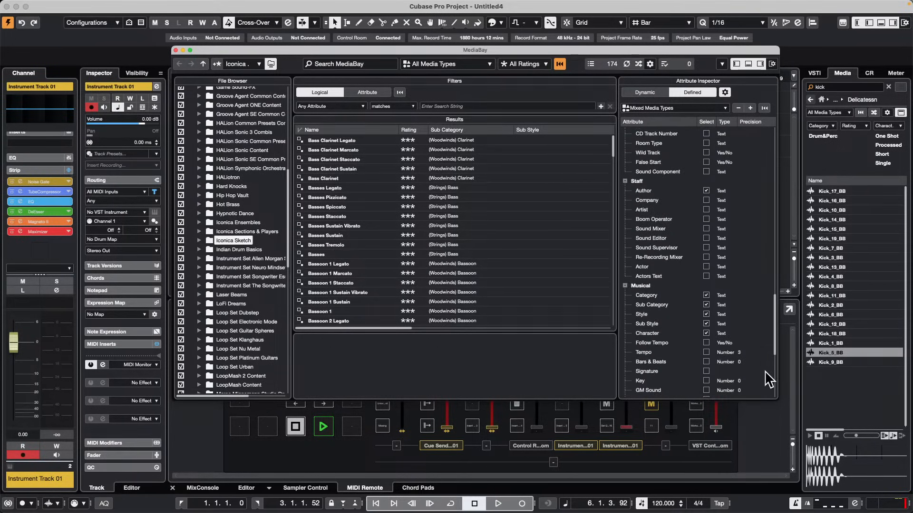
{"action": "scroll", "coordinate": [769, 376], "scroll_direction": "down", "scroll_amount": 5}
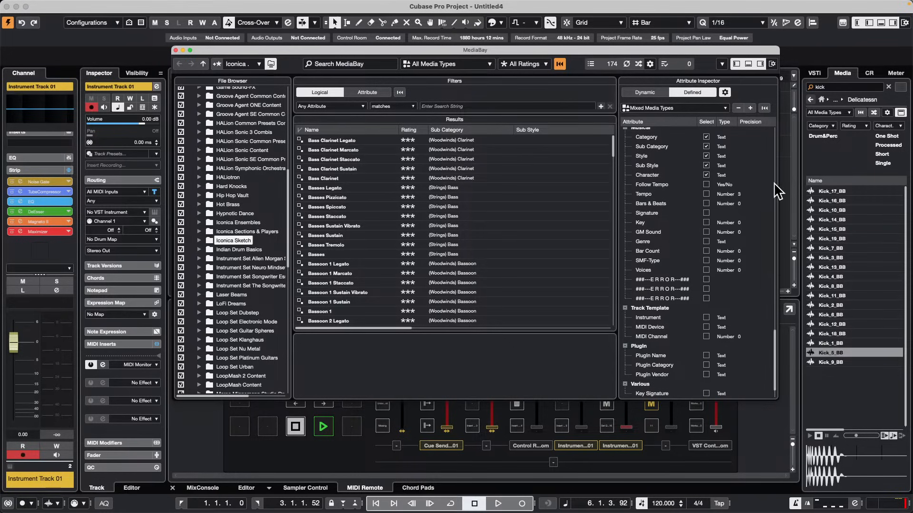
Examine the attribute types offered for a new user attribute in MediaBay, cancel without adding one, and close MediaBay.
{"action": "scroll", "coordinate": [775, 176], "scroll_direction": "up", "scroll_amount": 10}
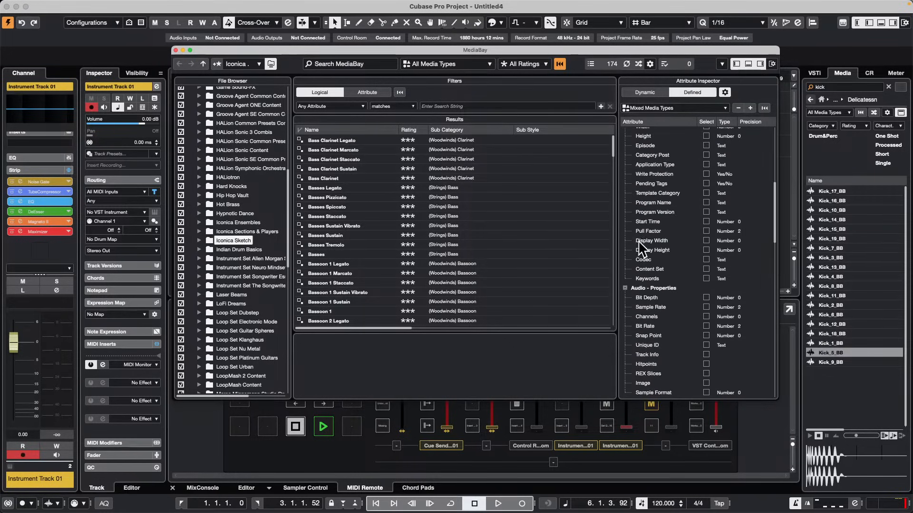
{"action": "left_click", "coordinate": [751, 107]}
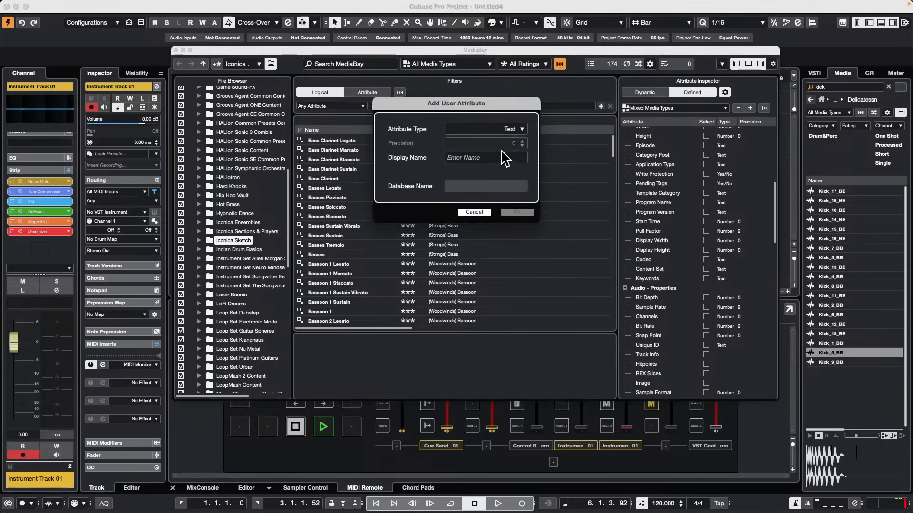
{"action": "left_click", "coordinate": [525, 132]}
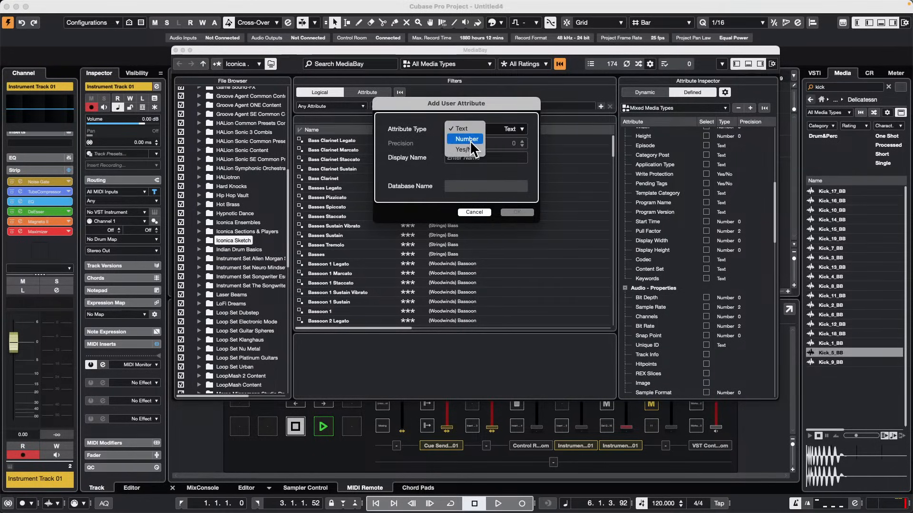
{"action": "left_click", "coordinate": [494, 113]}
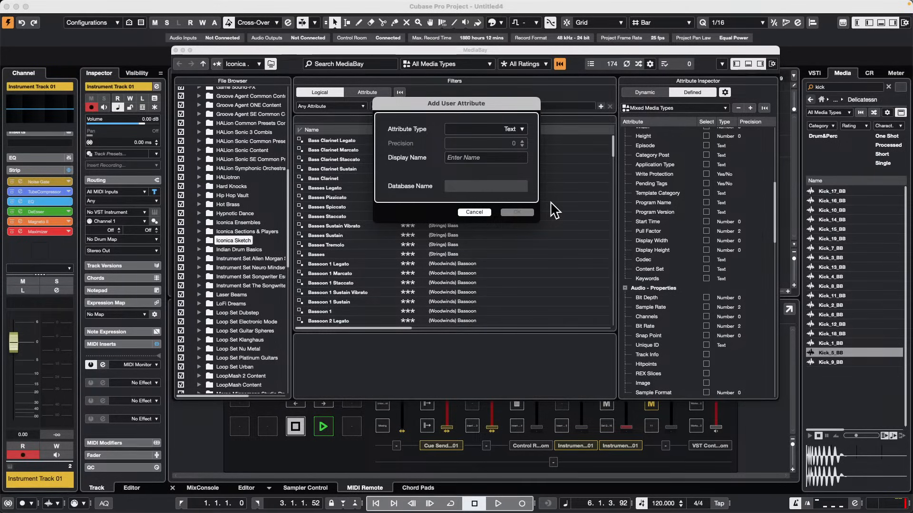
{"action": "left_click", "coordinate": [473, 212]}
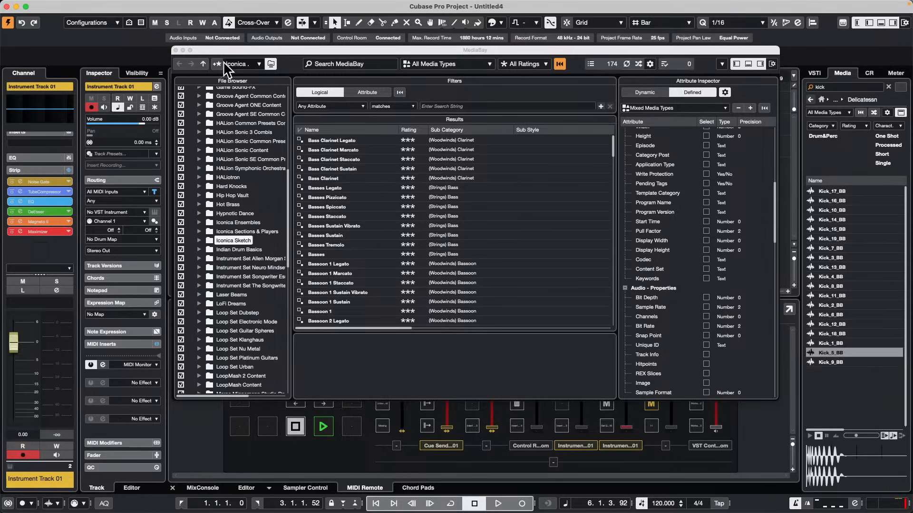
{"action": "left_click", "coordinate": [174, 50]}
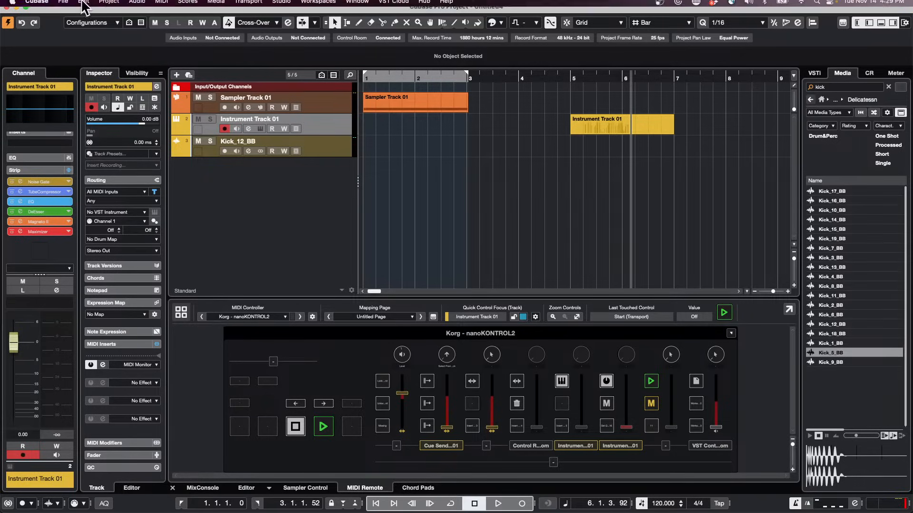
Open the recent project Amos Moses - GO.cpr and activate it.
{"action": "left_click", "coordinate": [63, 6]}
{"action": "mouse_move", "coordinate": [104, 223]}
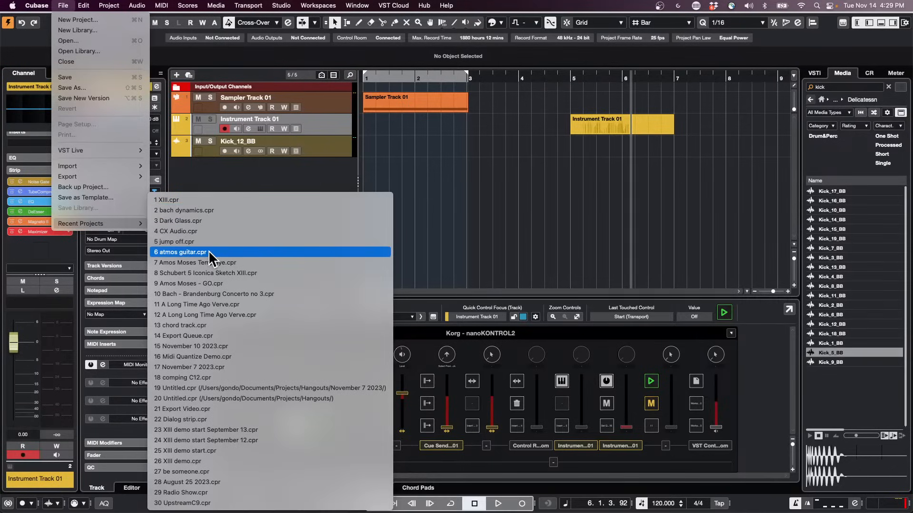
{"action": "left_click", "coordinate": [252, 284]}
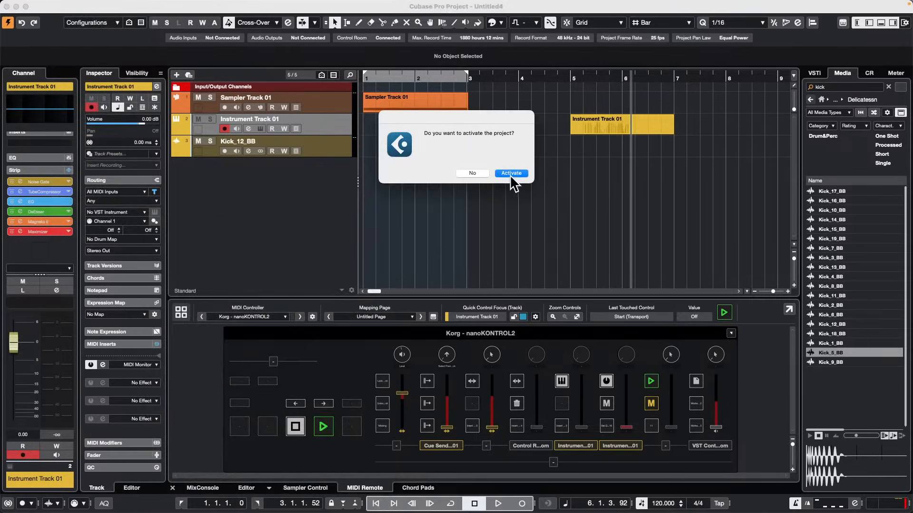
{"action": "left_click", "coordinate": [518, 175]}
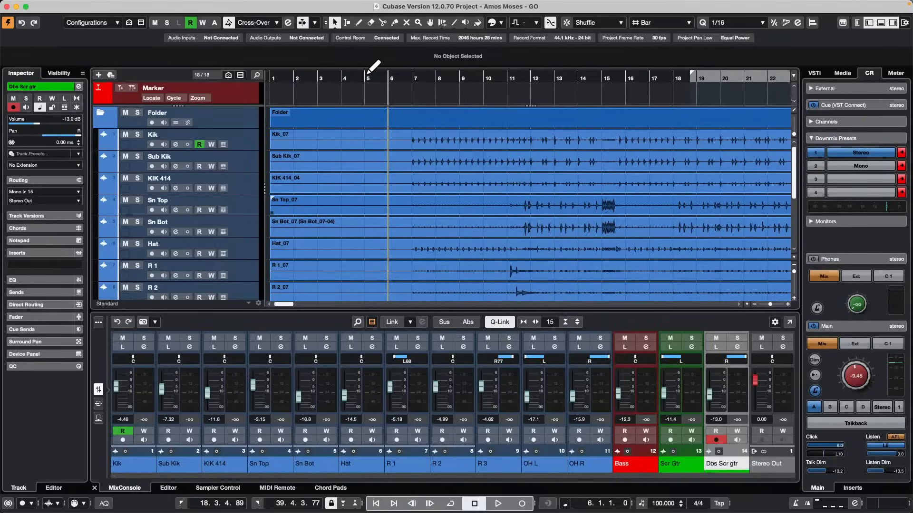
{"action": "left_click_drag", "start_coordinate": [345, 80], "coordinate": [346, 30]}
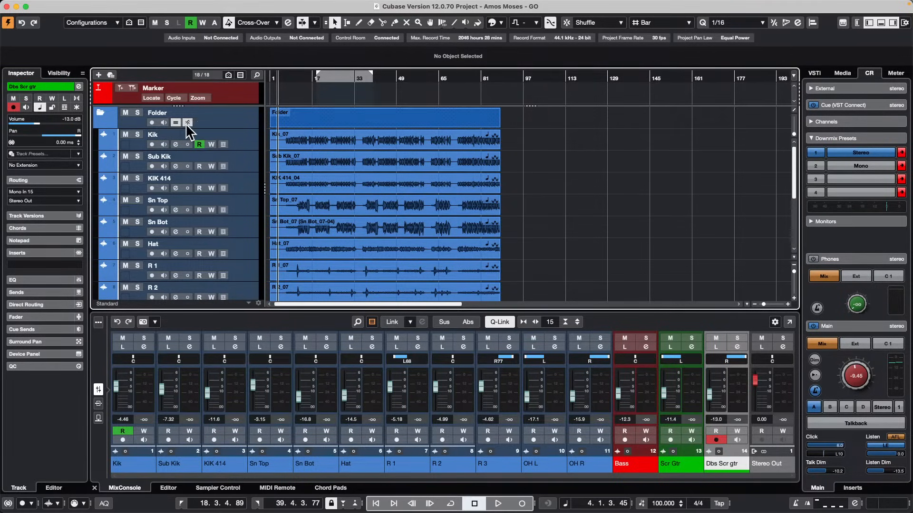
Select the grouped drum events, choose the Free Warp tool and focus on the hits in bar 27.
{"action": "left_click", "coordinate": [331, 159]}
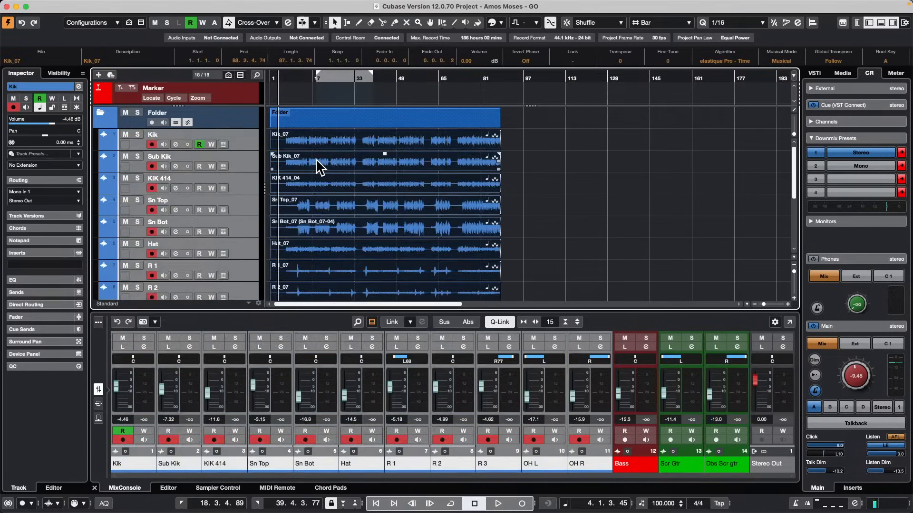
{"action": "right_click", "coordinate": [337, 162]}
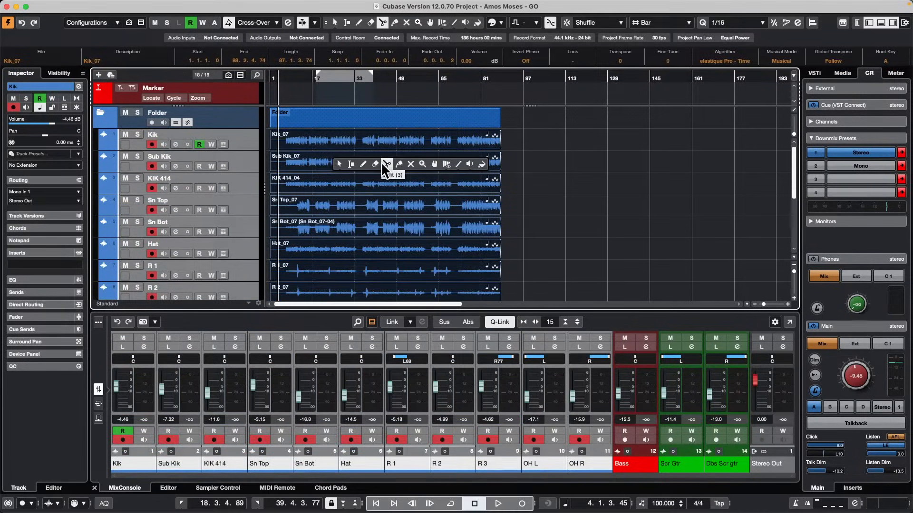
{"action": "left_click", "coordinate": [423, 164]}
{"action": "left_click_drag", "start_coordinate": [335, 76], "coordinate": [340, 98]}
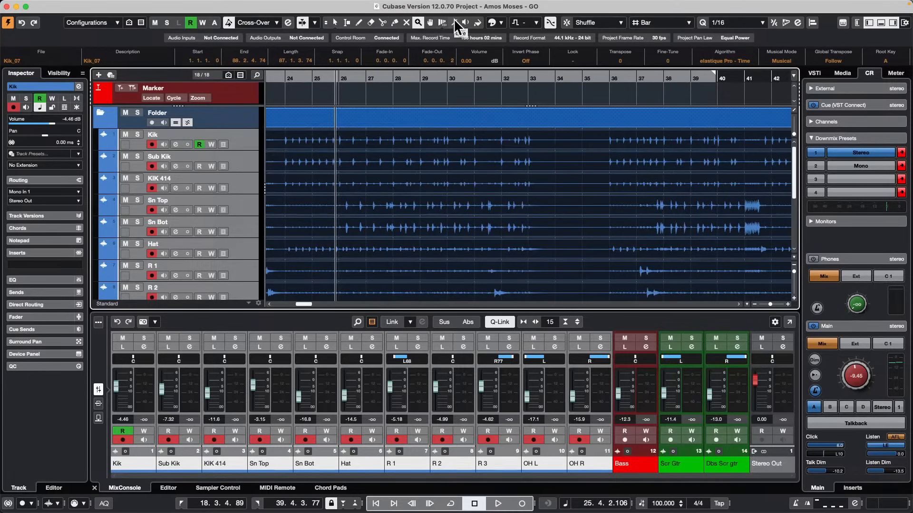
{"action": "left_click", "coordinate": [443, 23]}
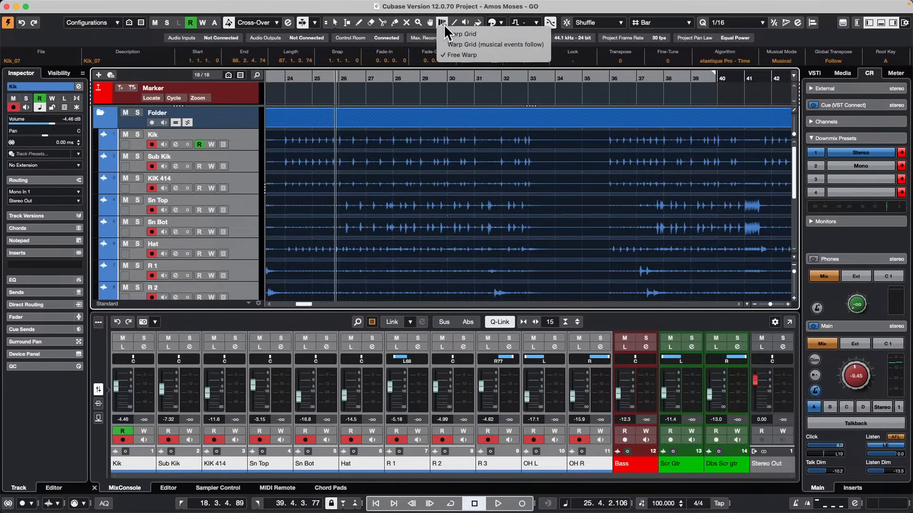
{"action": "left_click", "coordinate": [460, 56]}
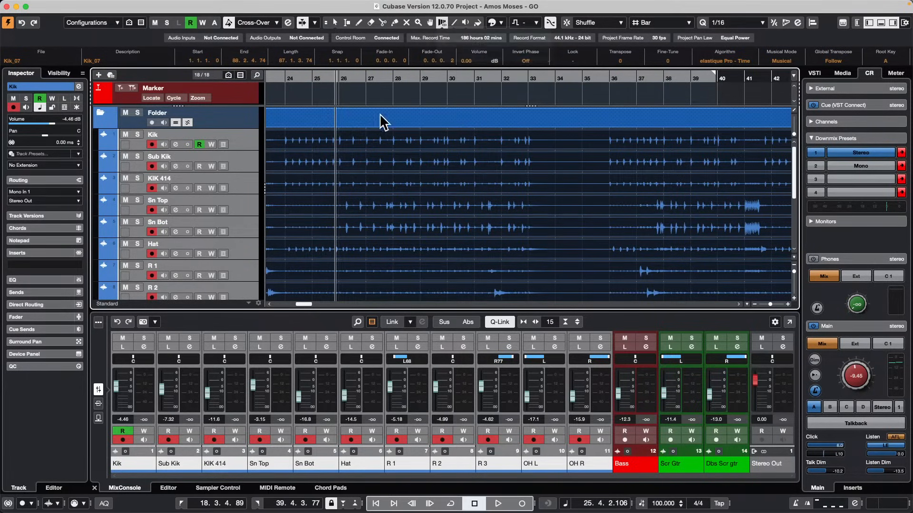
{"action": "left_click", "coordinate": [383, 77]}
{"action": "left_click_drag", "start_coordinate": [377, 77], "coordinate": [378, 117]}
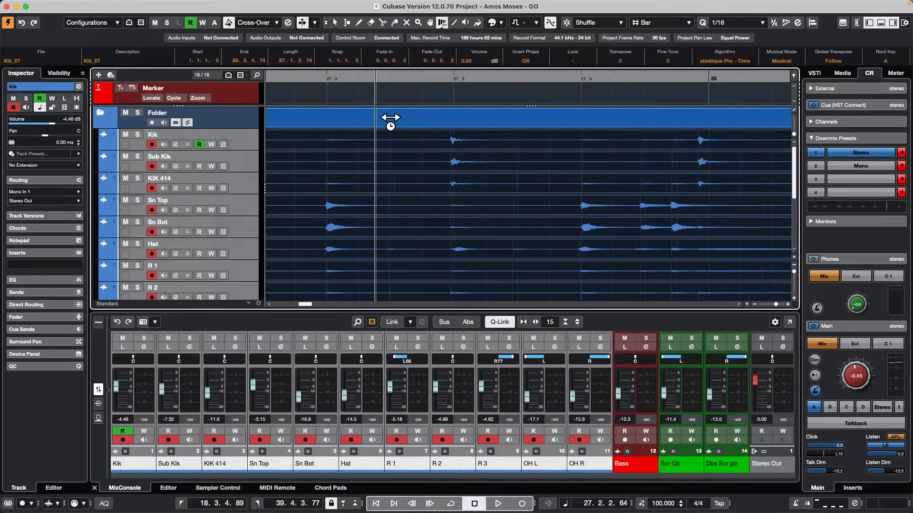
Place five warp markers across the grouped drum tracks on the hits between 27.3 and bar 28.
{"action": "left_click", "coordinate": [449, 157]}
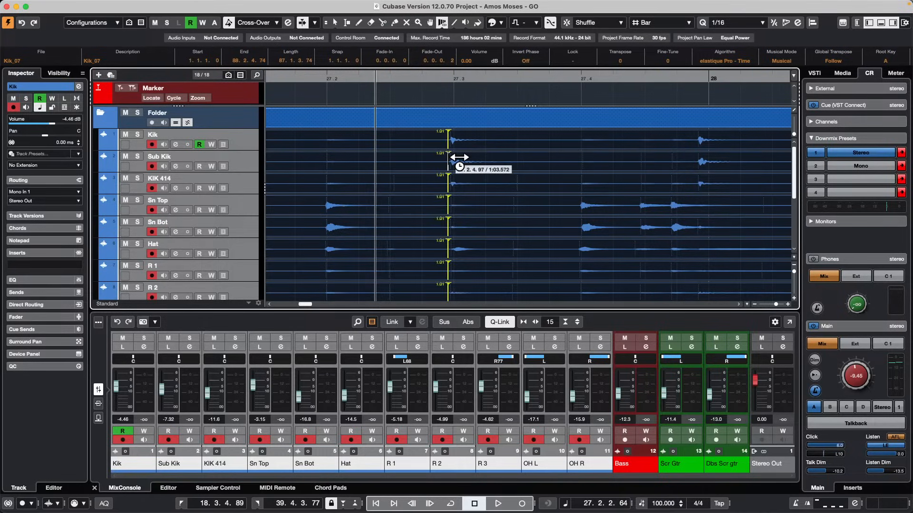
{"action": "left_click", "coordinate": [580, 198]}
{"action": "left_click", "coordinate": [638, 206]}
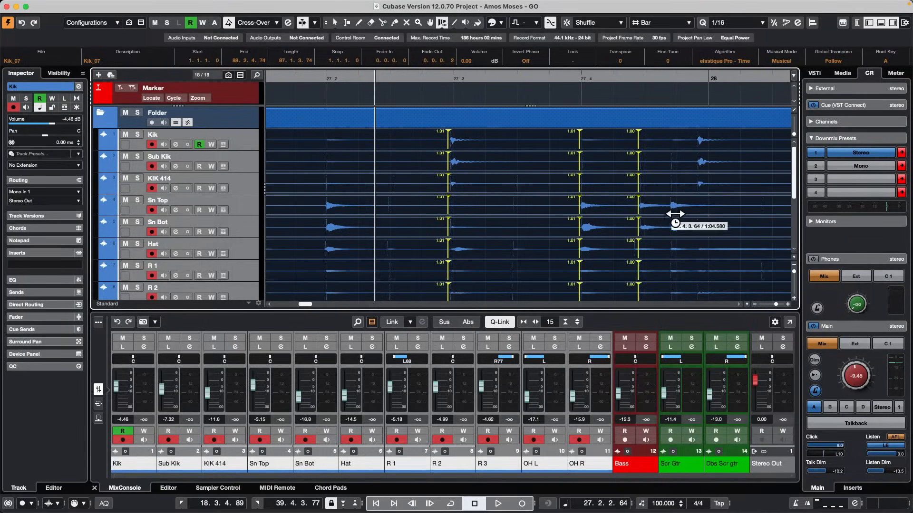
{"action": "left_click", "coordinate": [670, 208]}
{"action": "left_click", "coordinate": [705, 194]}
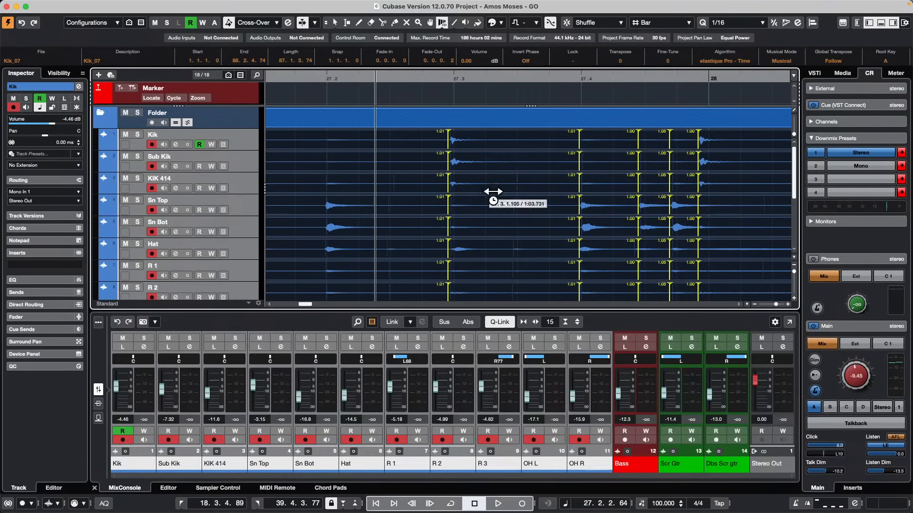
Shift the warped hits at 27.3 and just after 27.4 earlier, adding a warp marker on the snare hit near 27.2.
{"action": "left_click_drag", "start_coordinate": [457, 201], "coordinate": [433, 202]}
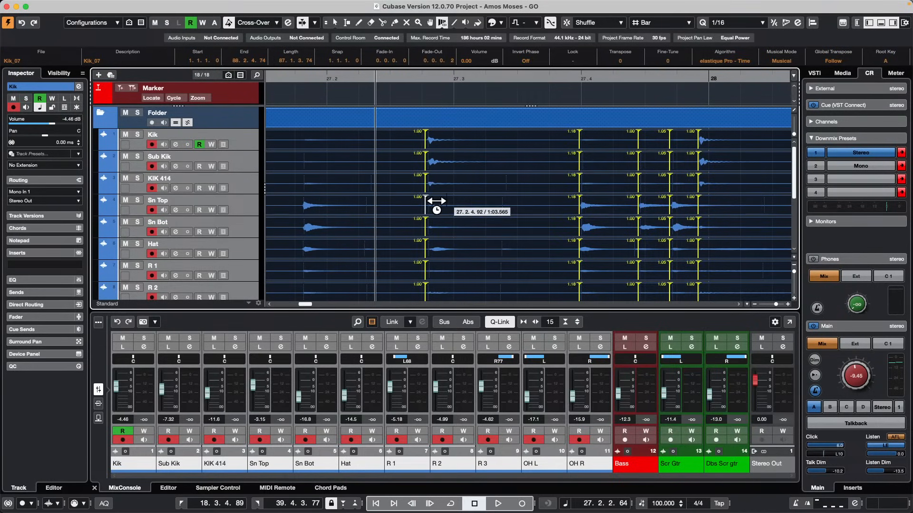
{"action": "left_click", "coordinate": [308, 220]}
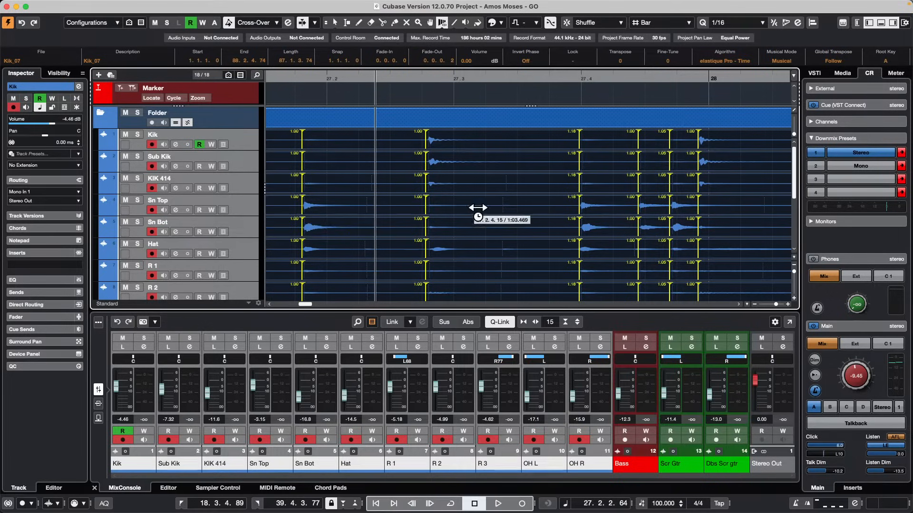
{"action": "left_click_drag", "start_coordinate": [649, 221], "coordinate": [622, 222]}
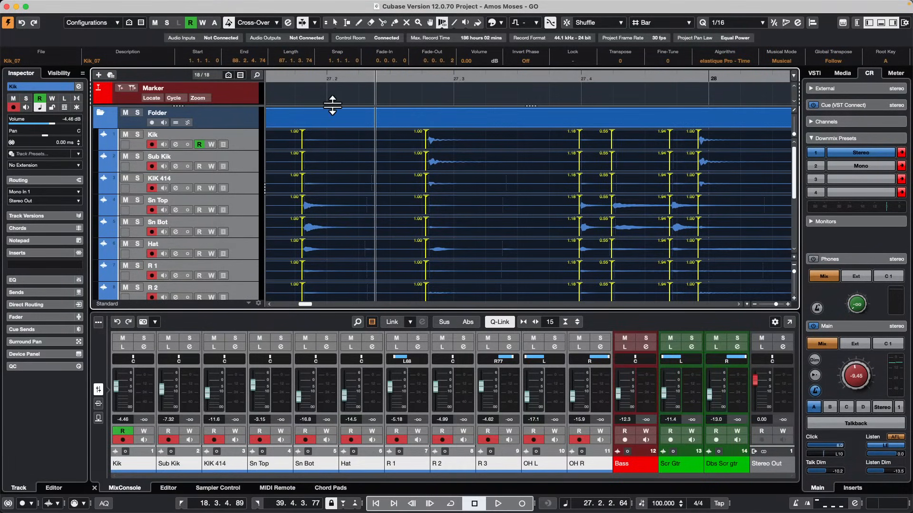
Undo all the warp edits on the drum tracks and return to the Object Selection tool.
{"action": "key", "text": "super+z"}
{"action": "key", "text": "super+z"}
{"action": "key", "text": "super+z"}
{"action": "key", "text": "super+z"}
{"action": "key", "text": "super+z"}
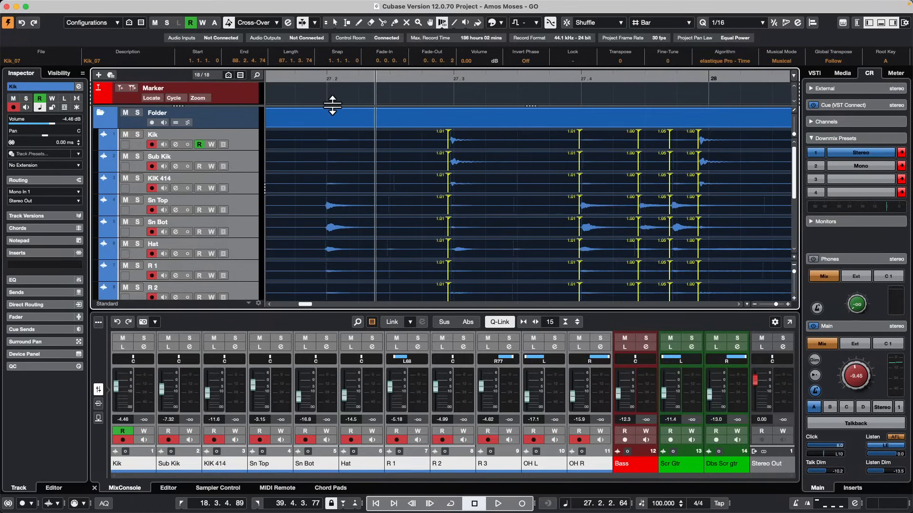
{"action": "key", "text": "super+z"}
{"action": "key", "text": "super+z"}
{"action": "key", "text": "super+z"}
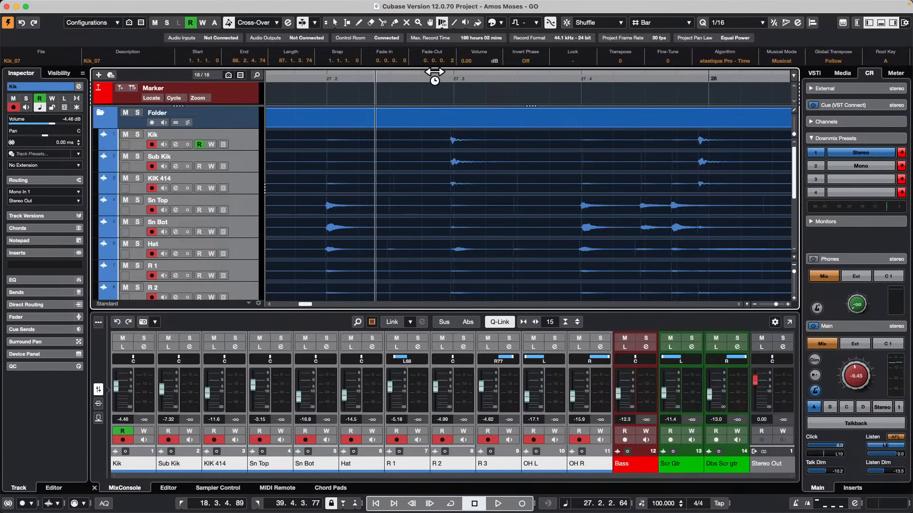
{"action": "right_click", "coordinate": [443, 147]}
{"action": "left_click", "coordinate": [436, 146]}
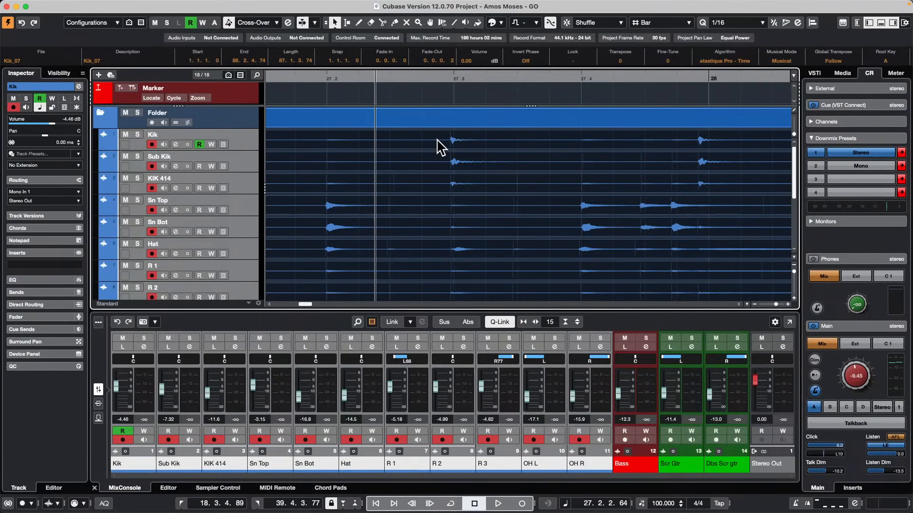
Start adding an instrument track from the Kik track, check its MIDI input settings, and cancel without adding it.
{"action": "mouse_move", "coordinate": [242, 5]}
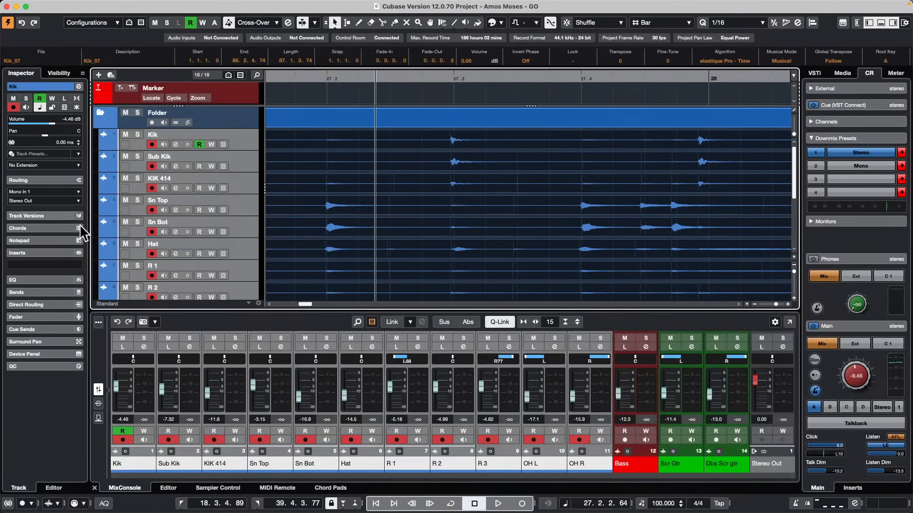
{"action": "key", "text": "super+a"}
{"action": "right_click", "coordinate": [238, 138]}
{"action": "mouse_move", "coordinate": [270, 141]}
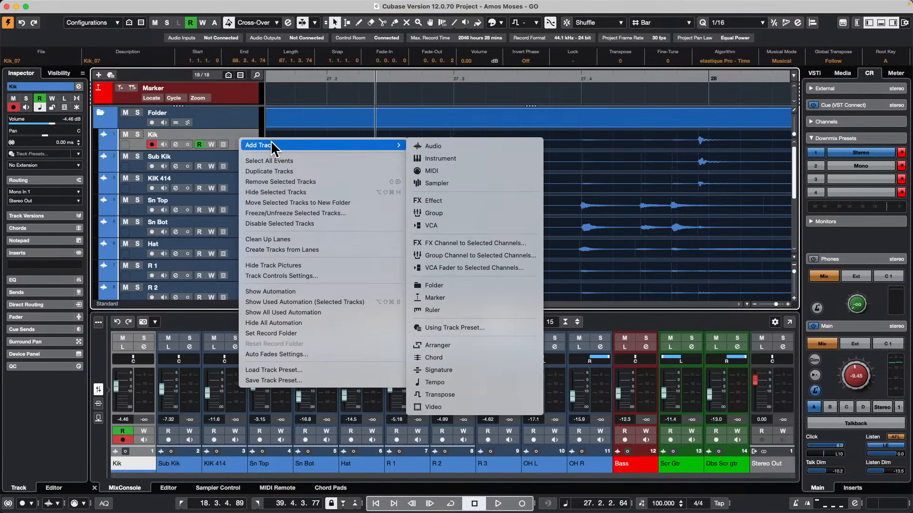
{"action": "left_click", "coordinate": [474, 160]}
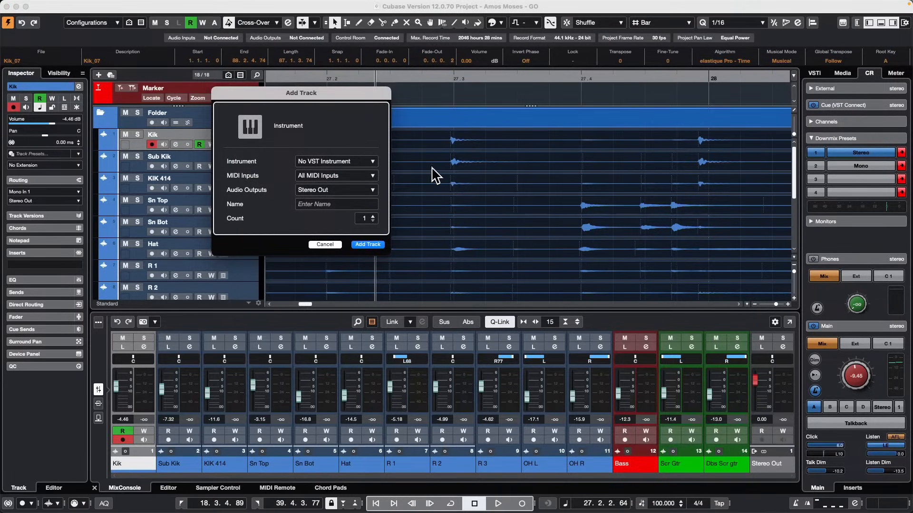
{"action": "left_click", "coordinate": [346, 176]}
{"action": "left_click", "coordinate": [282, 200]}
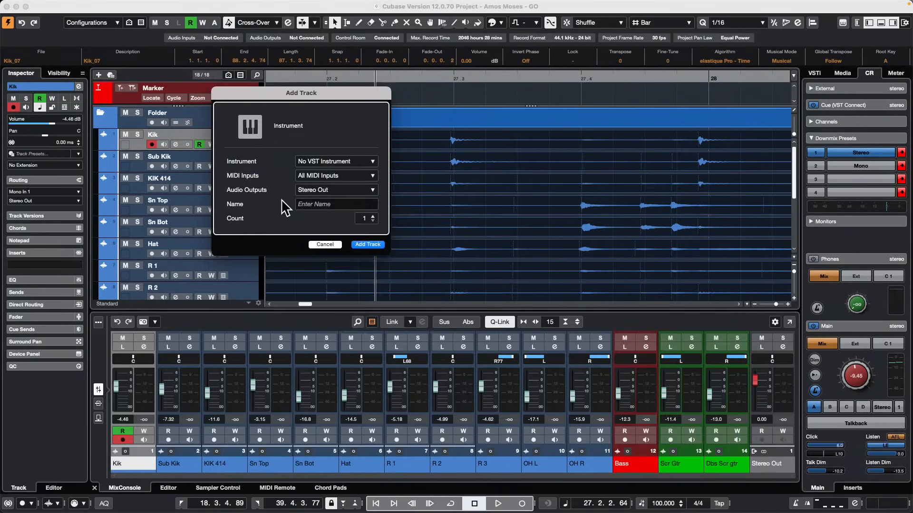
{"action": "left_click", "coordinate": [324, 244]}
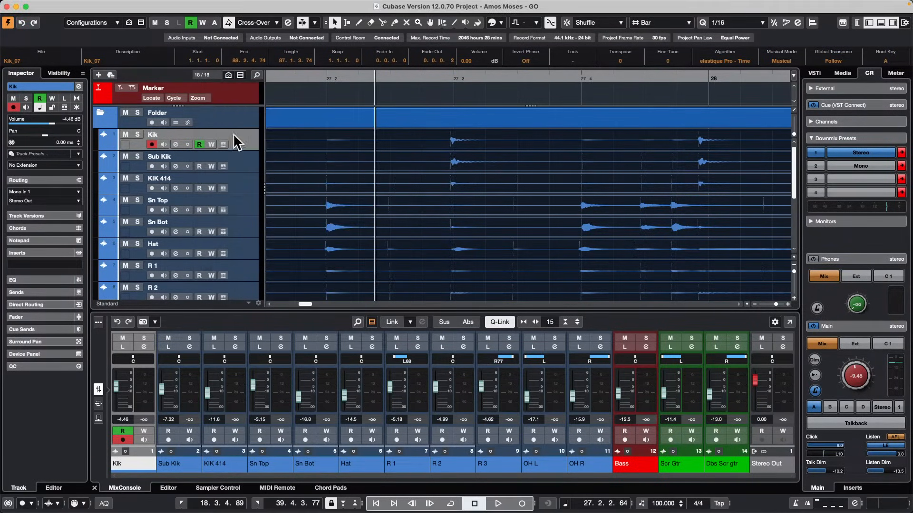
Add a MIDI track below the Kik track with All MIDI Inputs, no MIDI output connected, and its channel set to Any.
{"action": "right_click", "coordinate": [239, 139]}
{"action": "mouse_move", "coordinate": [333, 145]}
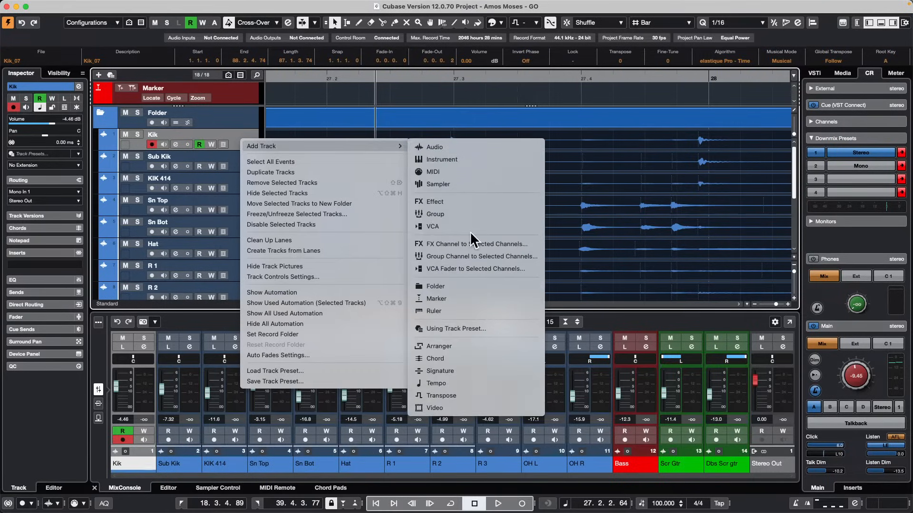
{"action": "left_click", "coordinate": [475, 172]}
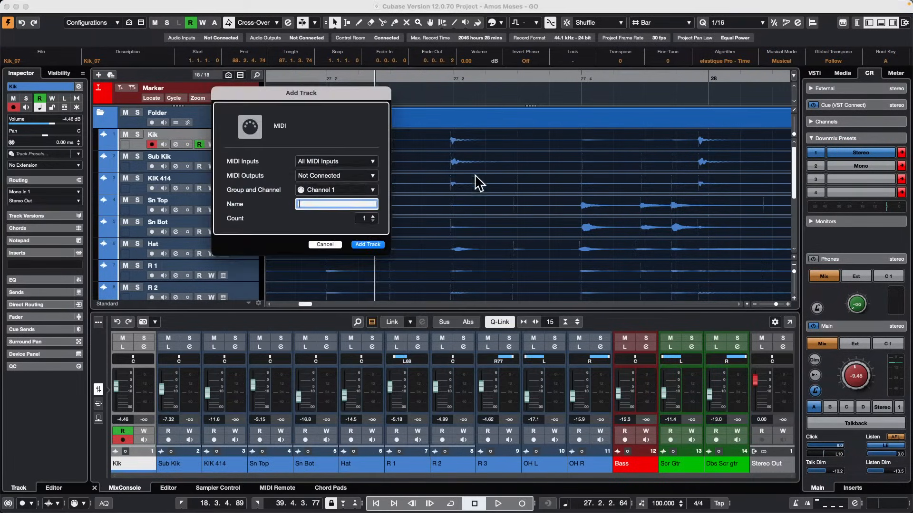
{"action": "left_click", "coordinate": [342, 193]}
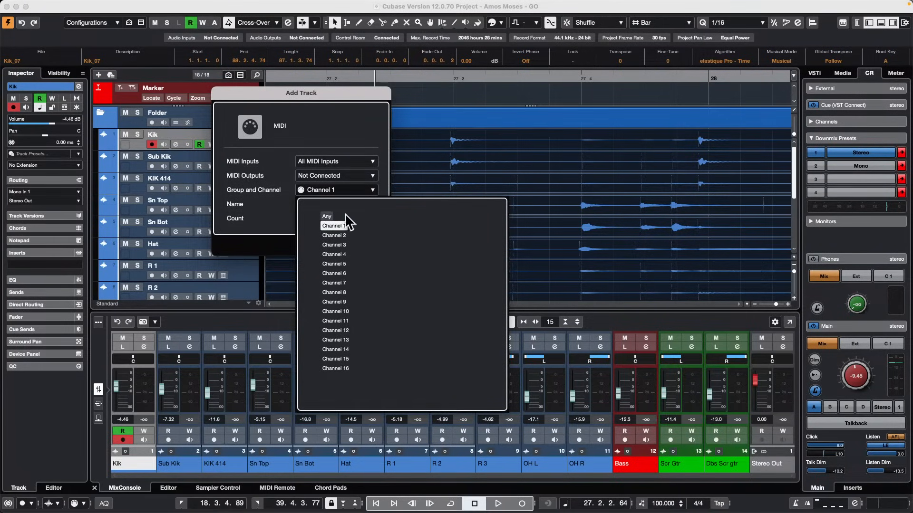
{"action": "left_click", "coordinate": [332, 215]}
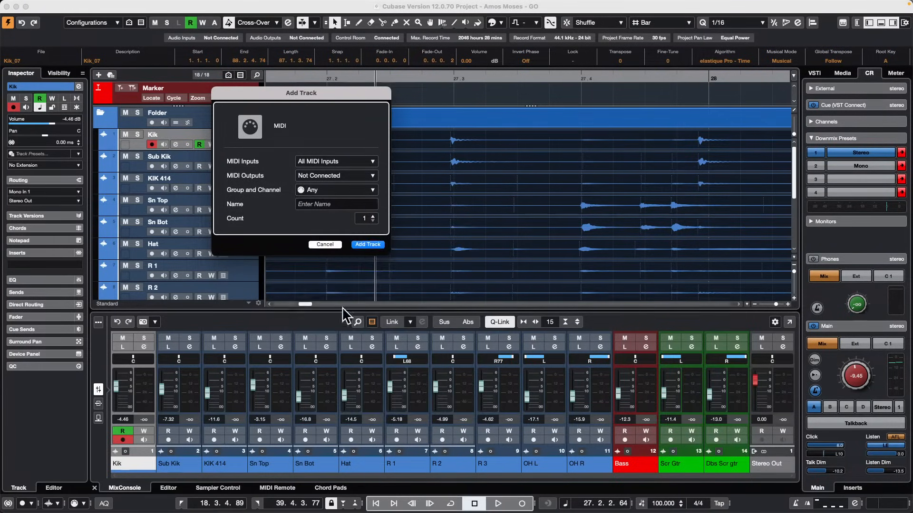
{"action": "left_click", "coordinate": [333, 190]}
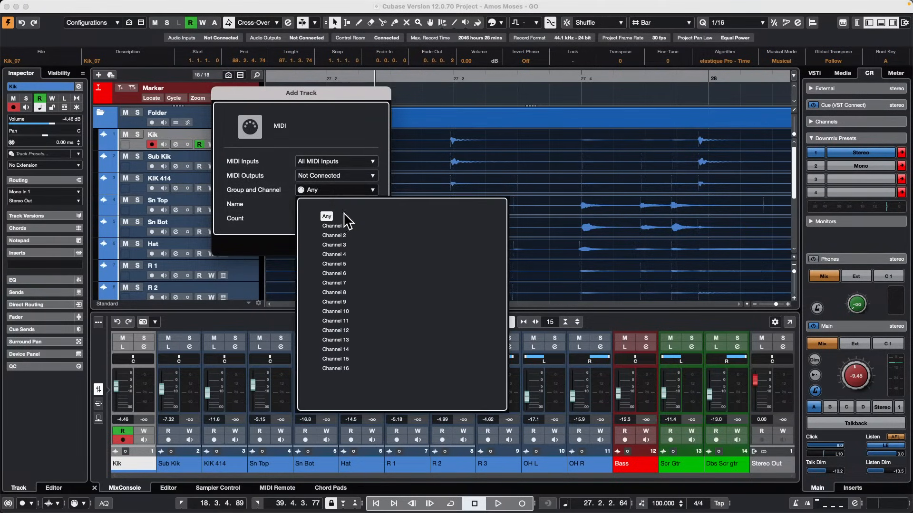
{"action": "left_click", "coordinate": [341, 226]}
{"action": "left_click", "coordinate": [339, 188]}
{"action": "left_click", "coordinate": [332, 216]}
{"action": "left_click", "coordinate": [368, 245]}
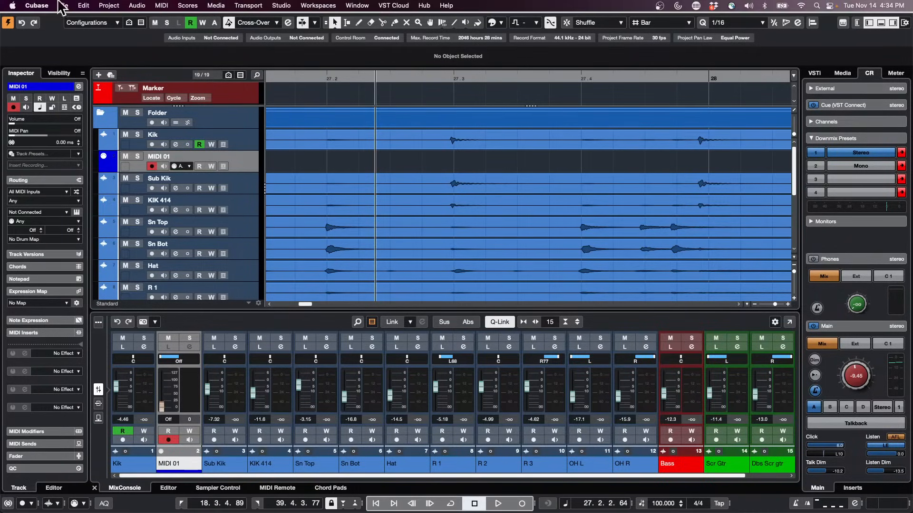
Open the Preferences and review the Editing options for Project & MixConsole, including record enabling on selected audio and MIDI tracks.
{"action": "left_click", "coordinate": [43, 6]}
{"action": "left_click", "coordinate": [45, 36]}
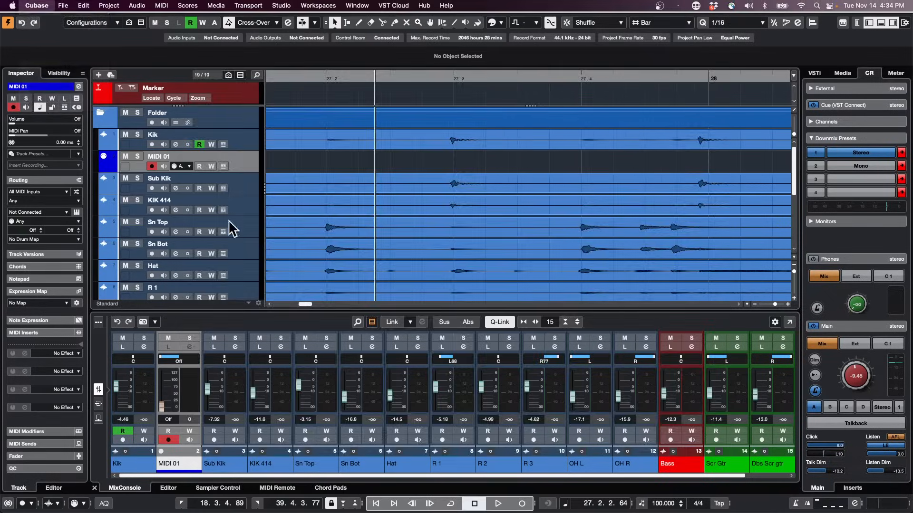
{"action": "left_click", "coordinate": [221, 87]}
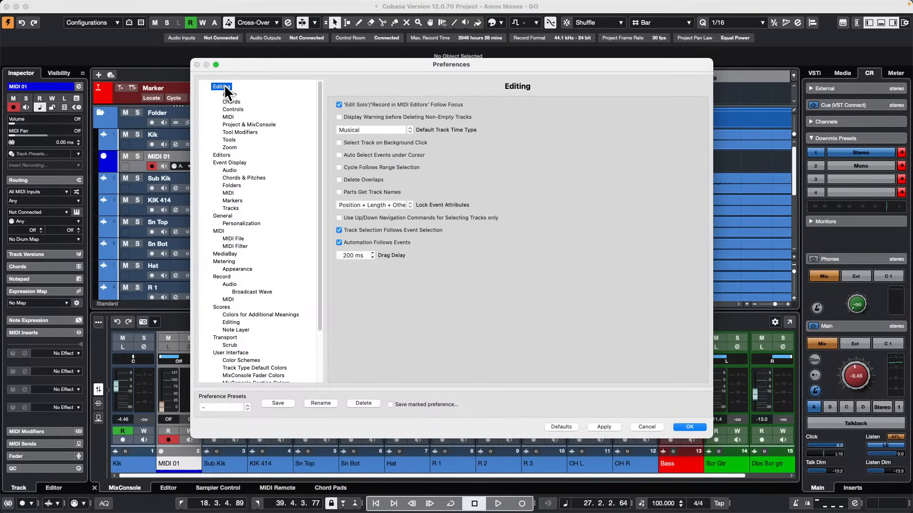
{"action": "left_click", "coordinate": [239, 125]}
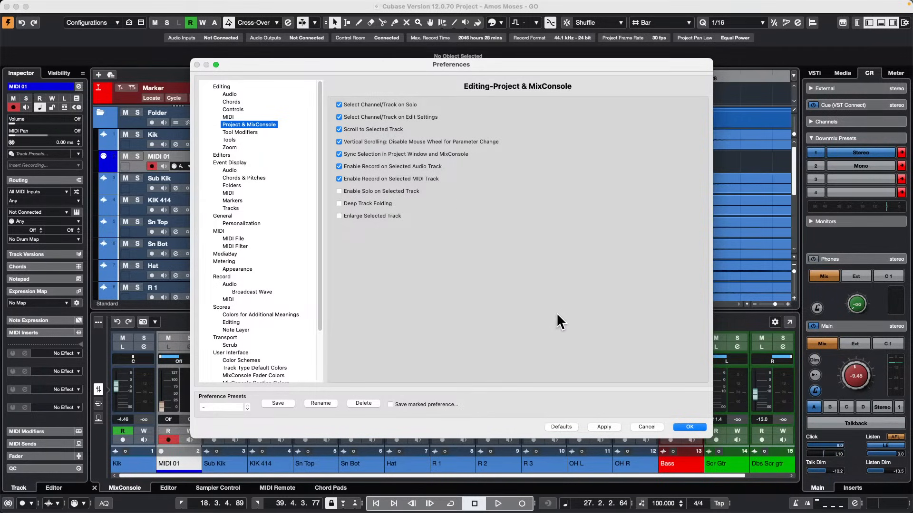
{"action": "left_click", "coordinate": [703, 429]}
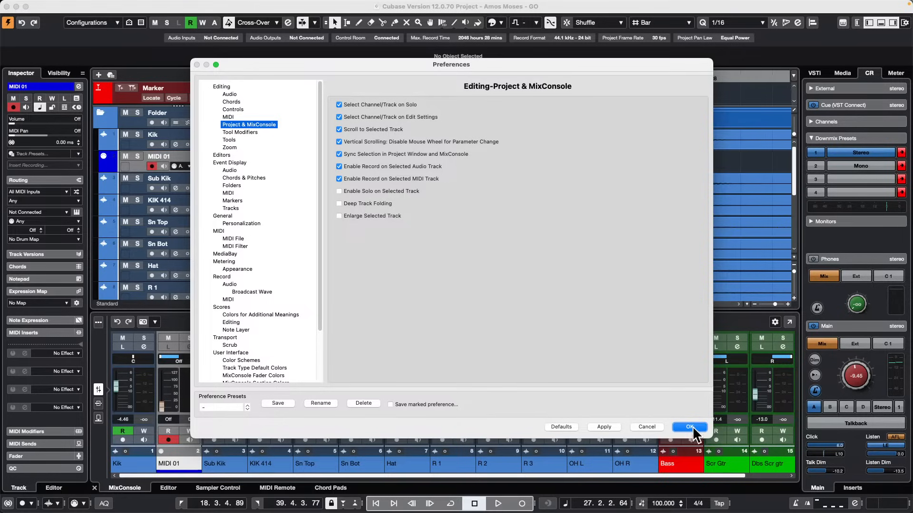
Set Auto Monitoring to Tapemachine Style in the VST preferences and confirm the change.
{"action": "scroll", "coordinate": [245, 318], "scroll_direction": "down", "scroll_amount": 3}
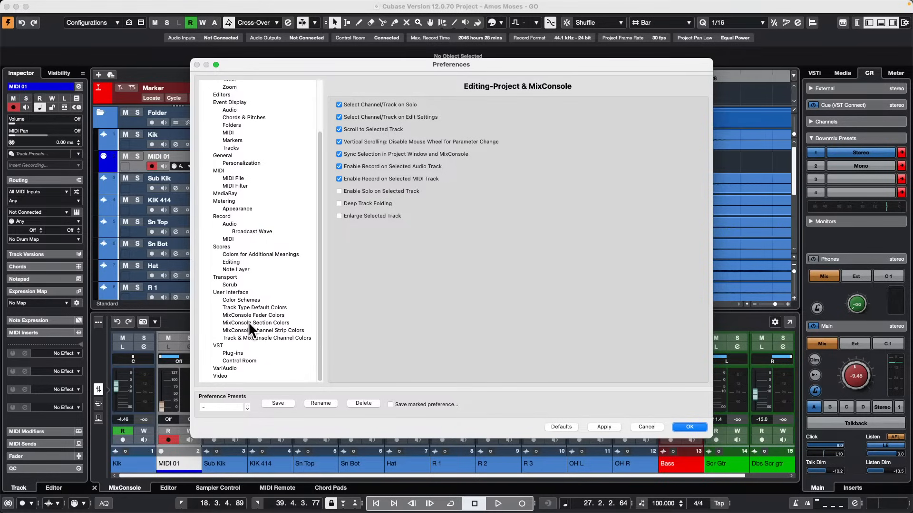
{"action": "left_click", "coordinate": [217, 346]}
{"action": "left_click", "coordinate": [384, 244]}
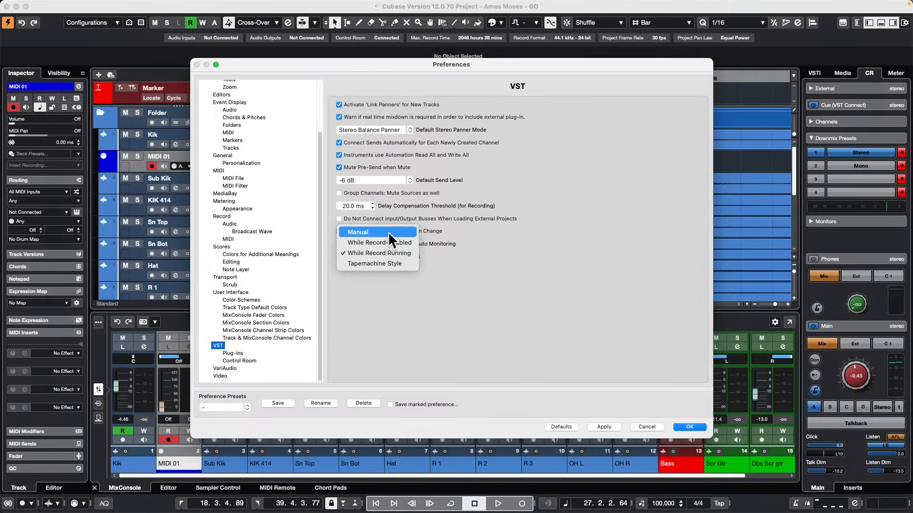
{"action": "left_click", "coordinate": [388, 232]}
{"action": "left_click", "coordinate": [387, 240]}
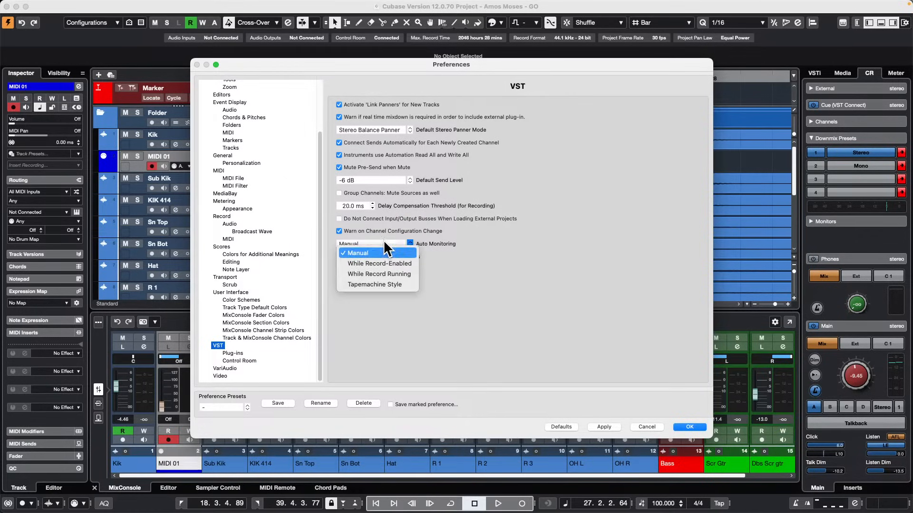
{"action": "left_click", "coordinate": [384, 282]}
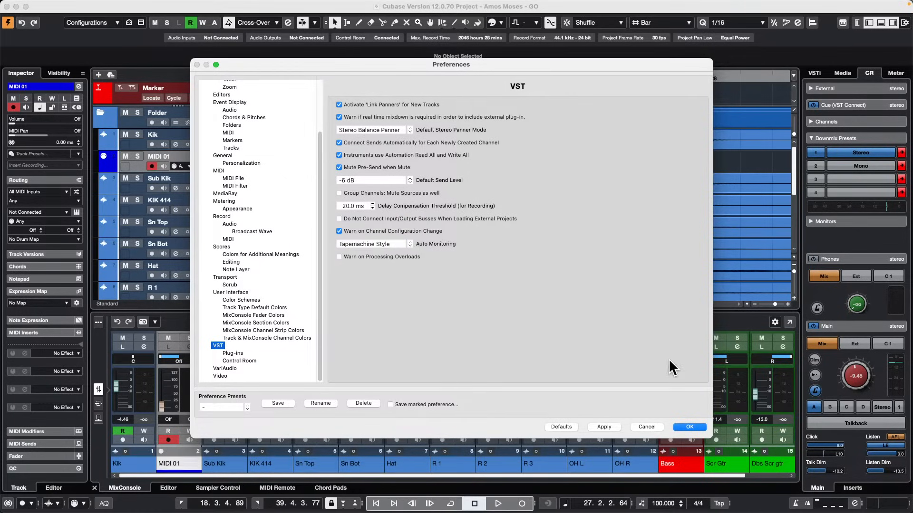
{"action": "left_click", "coordinate": [692, 426]}
{"action": "left_click", "coordinate": [694, 426]}
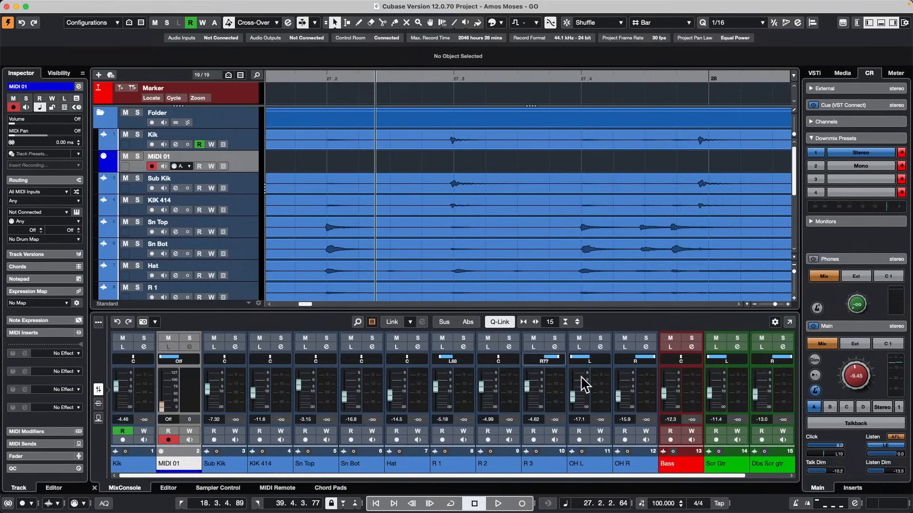
Load the VST Bass Amp distortion effect into the first insert slot of the Bass track.
{"action": "scroll", "coordinate": [228, 206], "scroll_direction": "down", "scroll_amount": 5}
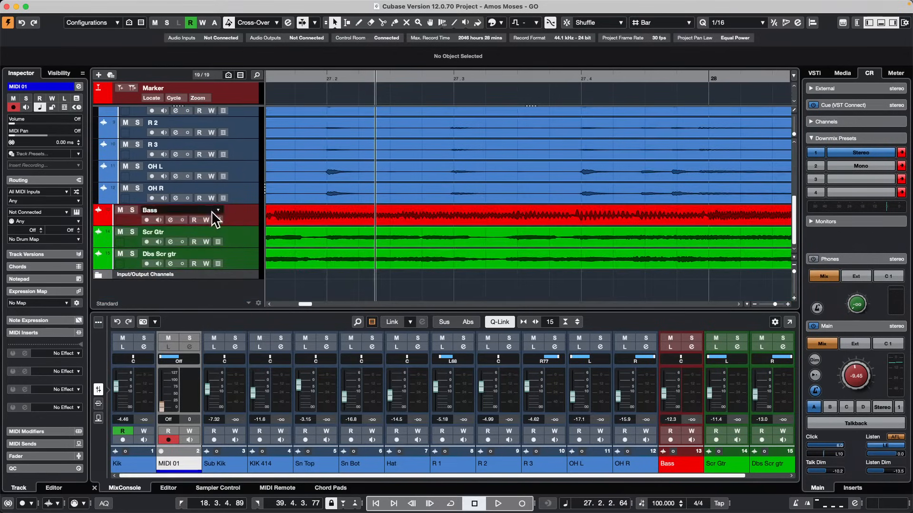
{"action": "left_click", "coordinate": [211, 213]}
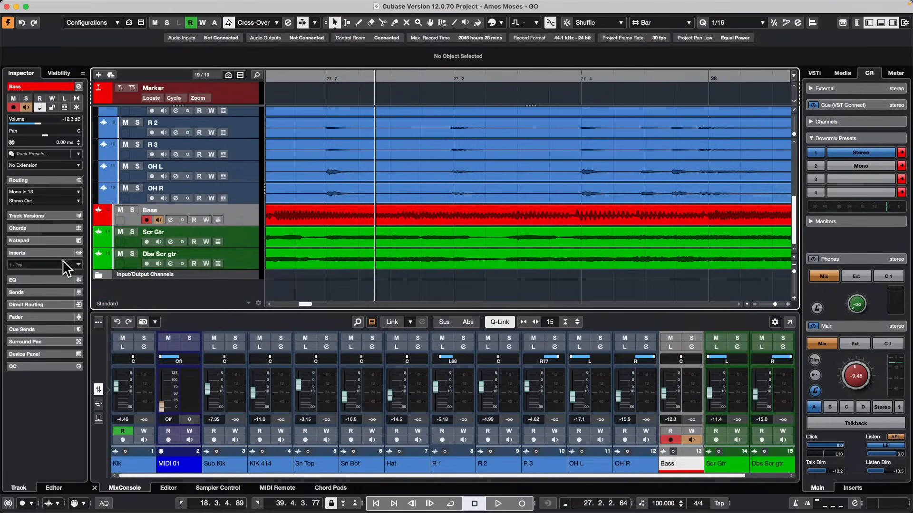
{"action": "left_click", "coordinate": [76, 264]}
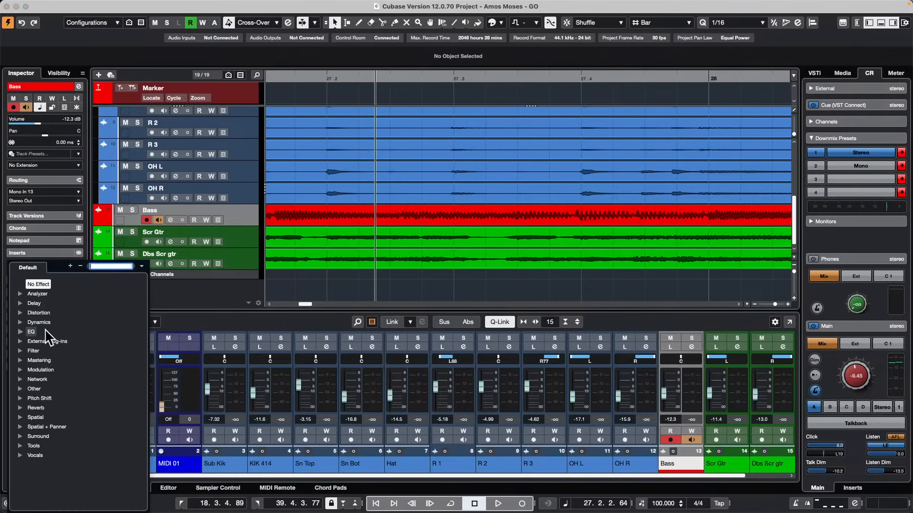
{"action": "left_click", "coordinate": [20, 313]}
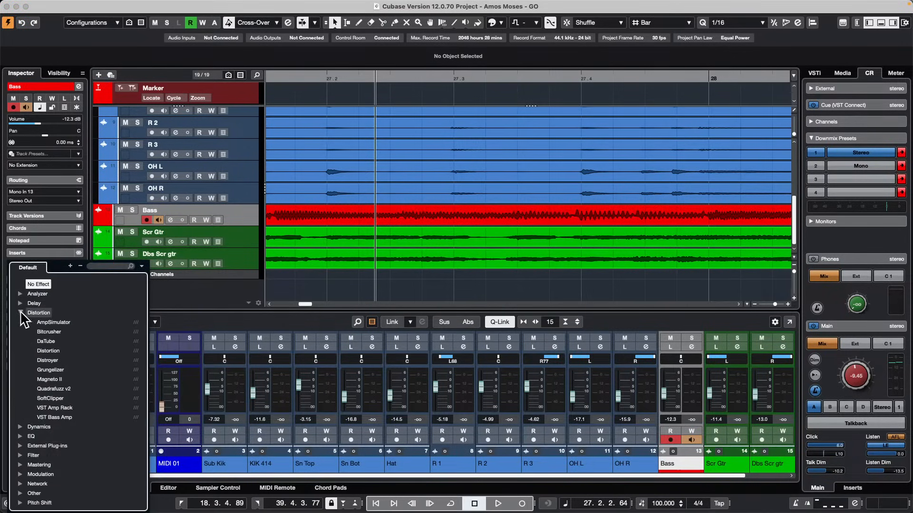
{"action": "left_click", "coordinate": [69, 418]}
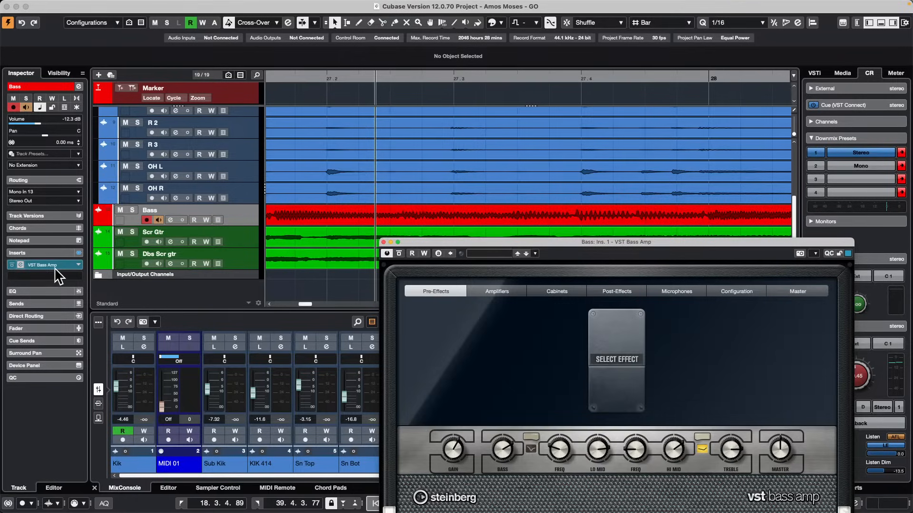
Move the VST Bass Amp to a post-fader slot and raise the pre/post-fader divider to just below the first insert slot.
{"action": "right_click", "coordinate": [59, 265]}
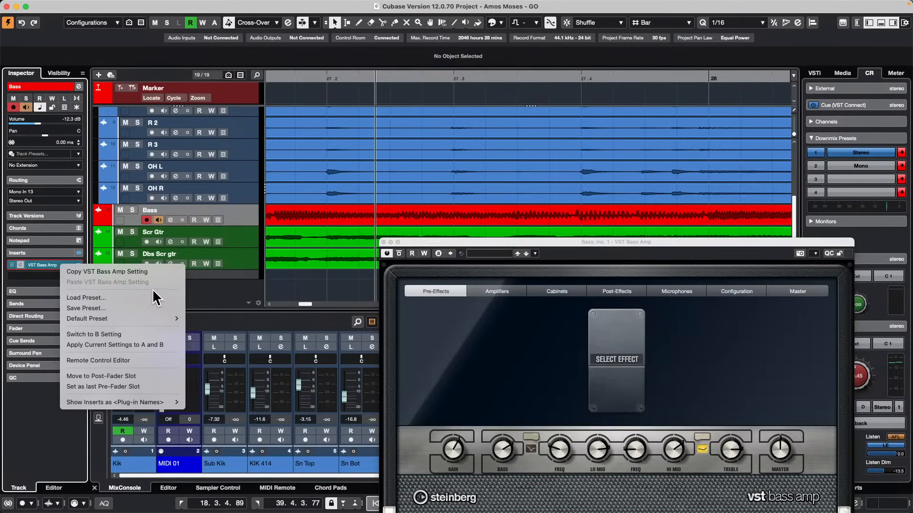
{"action": "left_click", "coordinate": [150, 376]}
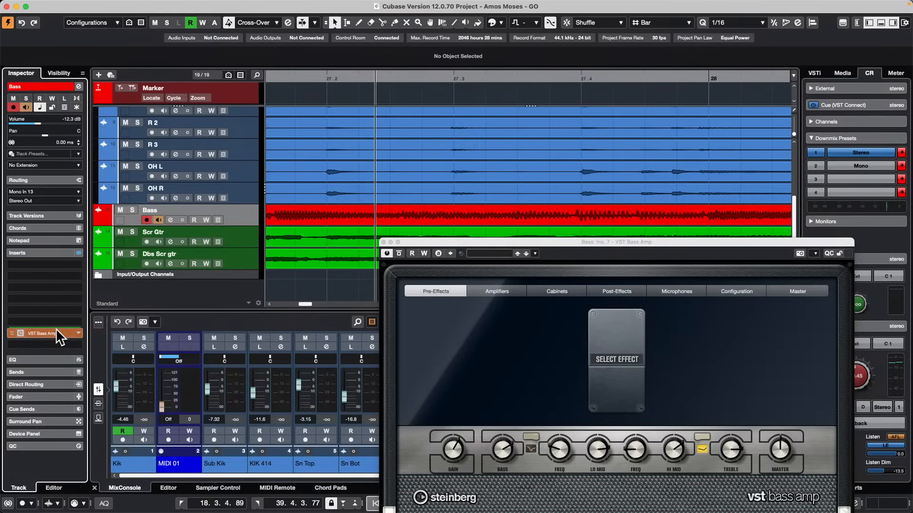
{"action": "left_click_drag", "start_coordinate": [57, 326], "coordinate": [57, 294]}
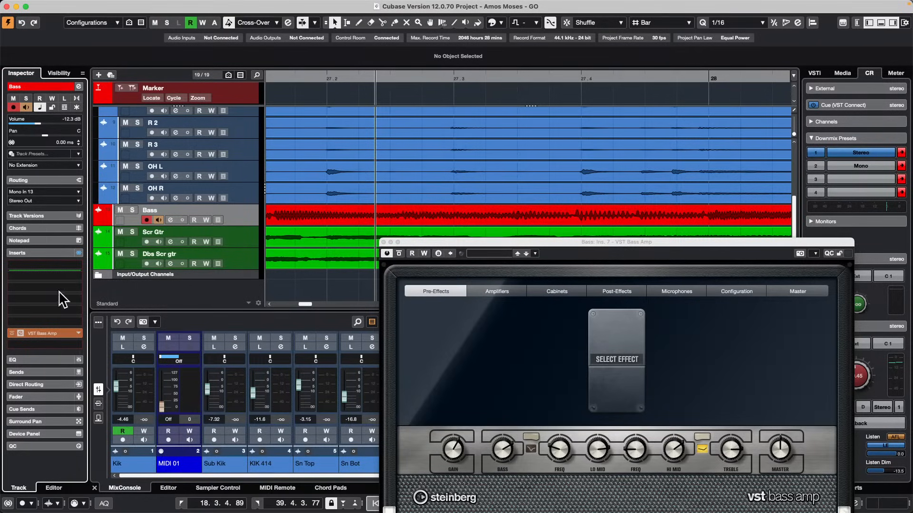
Add one stereo audio track below the Bass track, with Amazon Echo as input and Stereo Out as output.
{"action": "right_click", "coordinate": [245, 219]}
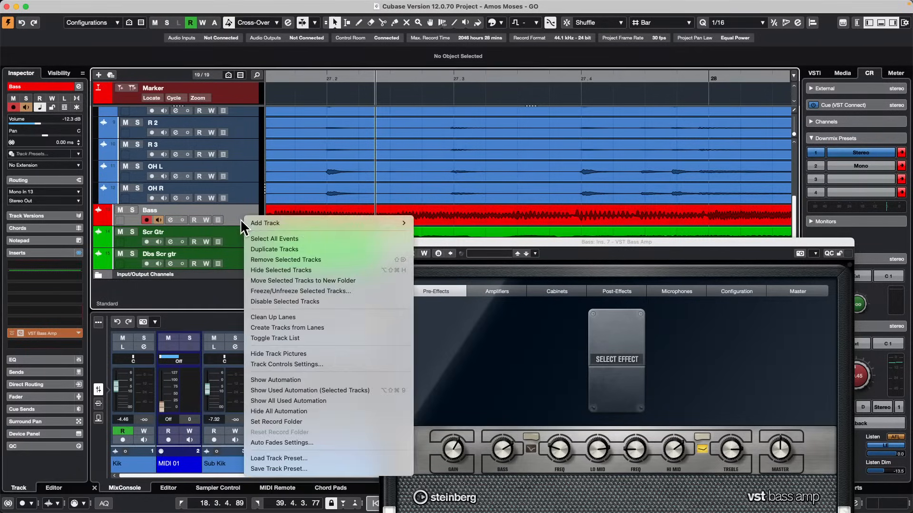
{"action": "mouse_move", "coordinate": [301, 221]}
{"action": "left_click", "coordinate": [477, 227]}
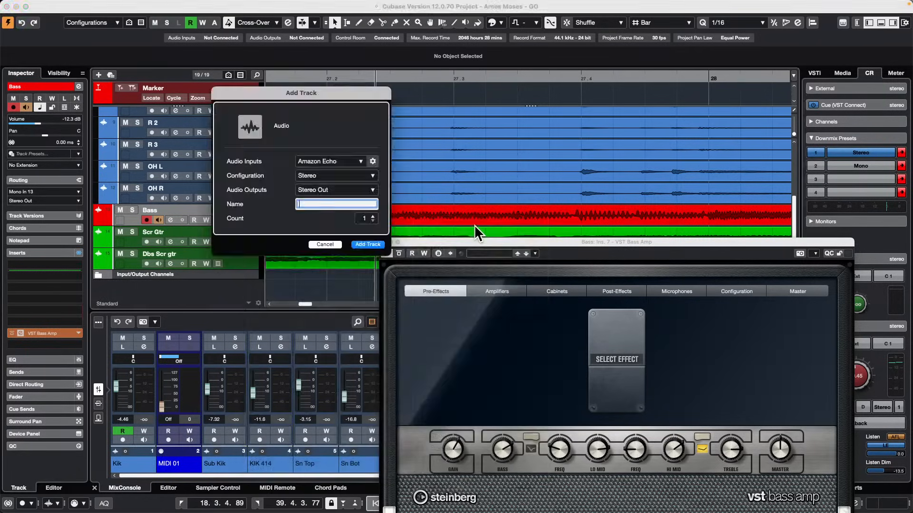
{"action": "left_click", "coordinate": [368, 245]}
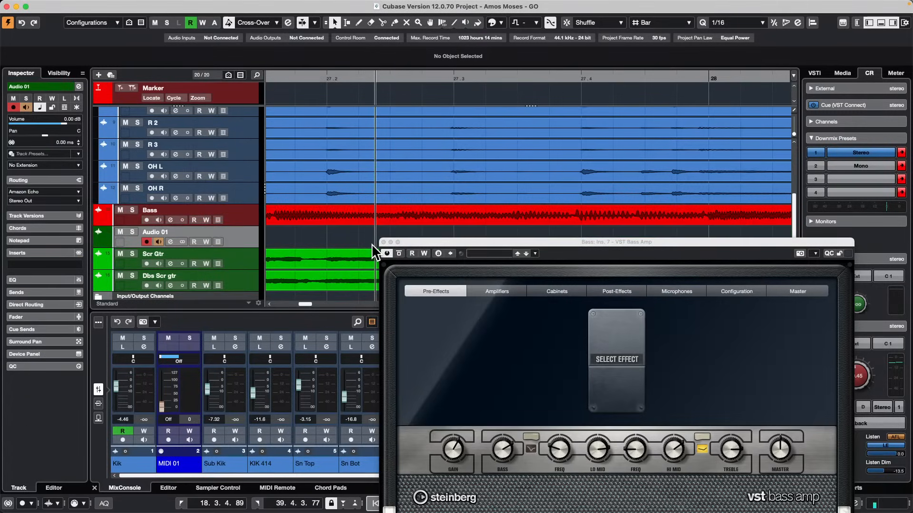
Open the full MixConsole window, and close the Audio Connections and VST Bass Amp windows covering it.
{"action": "key", "text": "F4"}
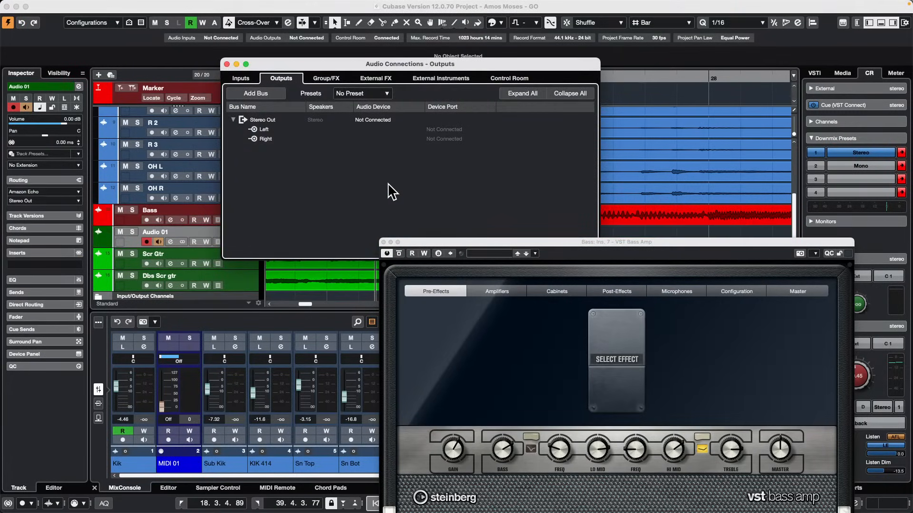
{"action": "key", "text": "F4"}
{"action": "key", "text": "F3"}
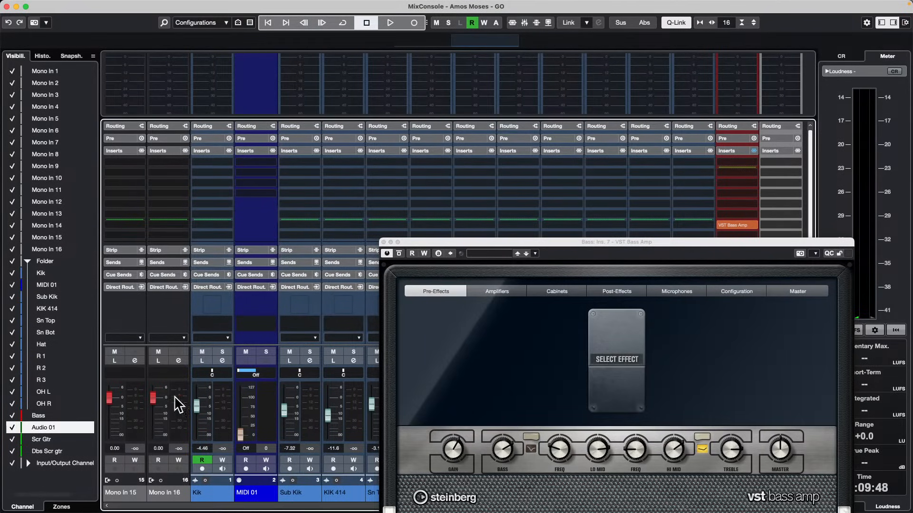
{"action": "key", "text": "F4"}
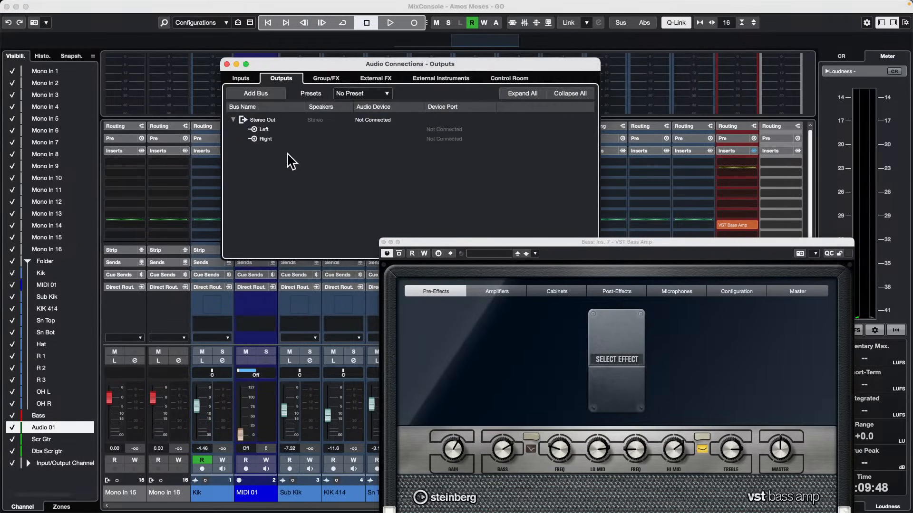
{"action": "left_click", "coordinate": [227, 64]}
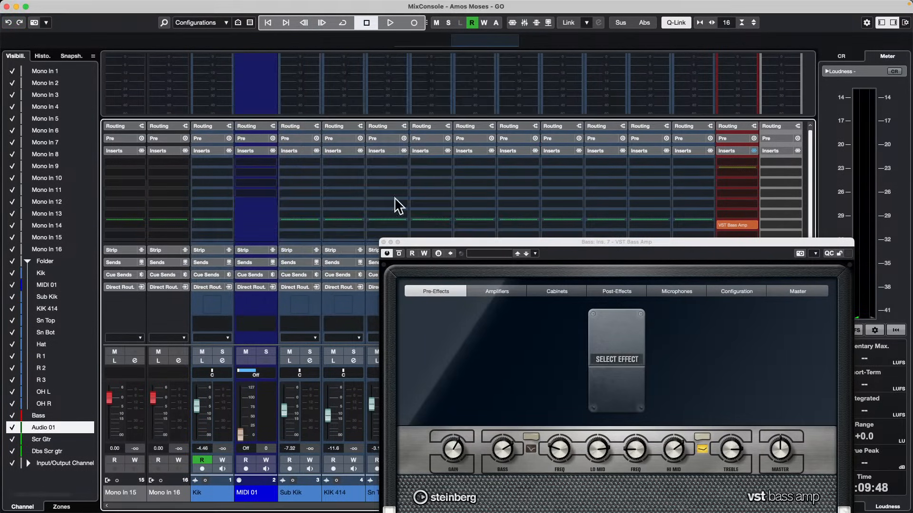
{"action": "left_click", "coordinate": [383, 242]}
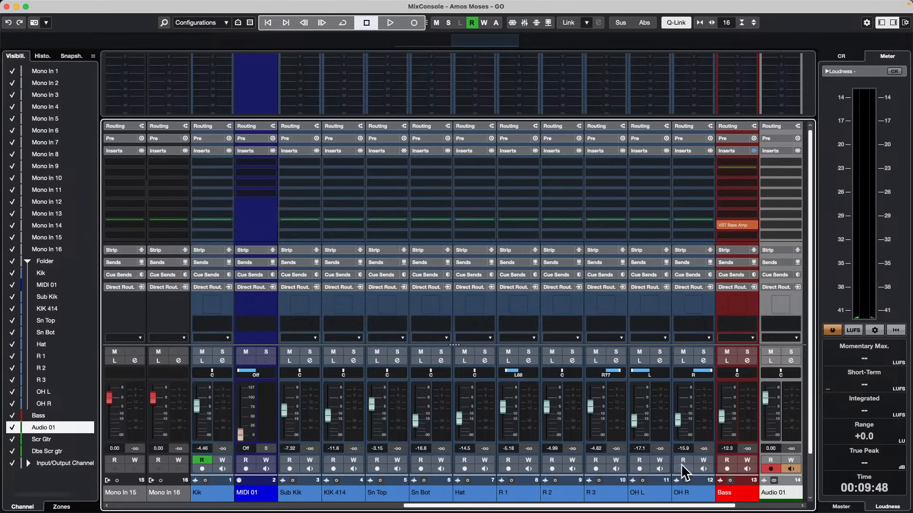
Compare the pre/post-fader insert slots of the Bass channel and the new audio channel, collapsing and re-expanding the Inserts rack.
{"action": "left_click_drag", "start_coordinate": [713, 505], "coordinate": [754, 507]}
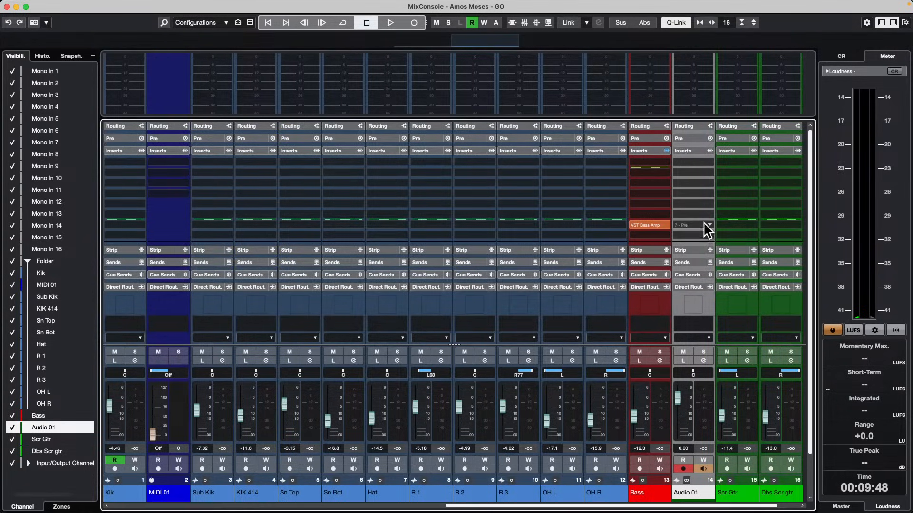
{"action": "scroll", "coordinate": [704, 225], "scroll_direction": "down", "scroll_amount": 2}
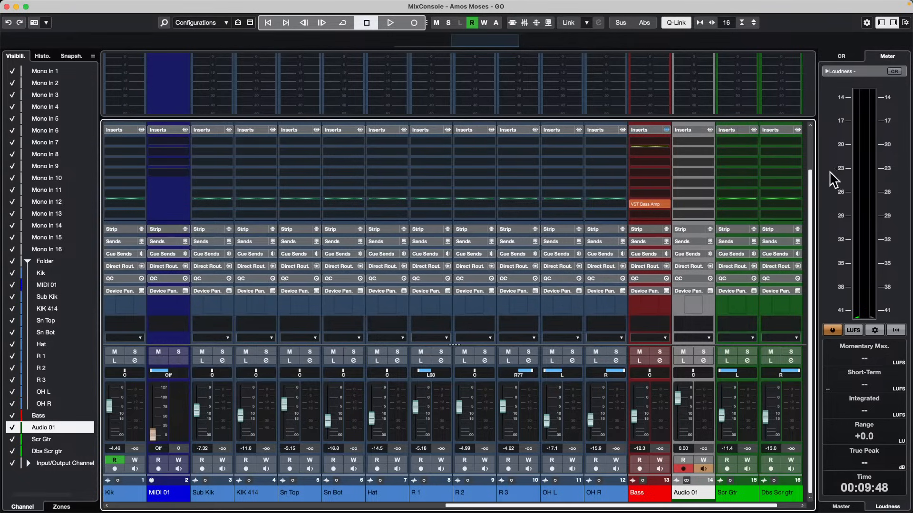
{"action": "left_click", "coordinate": [687, 131]}
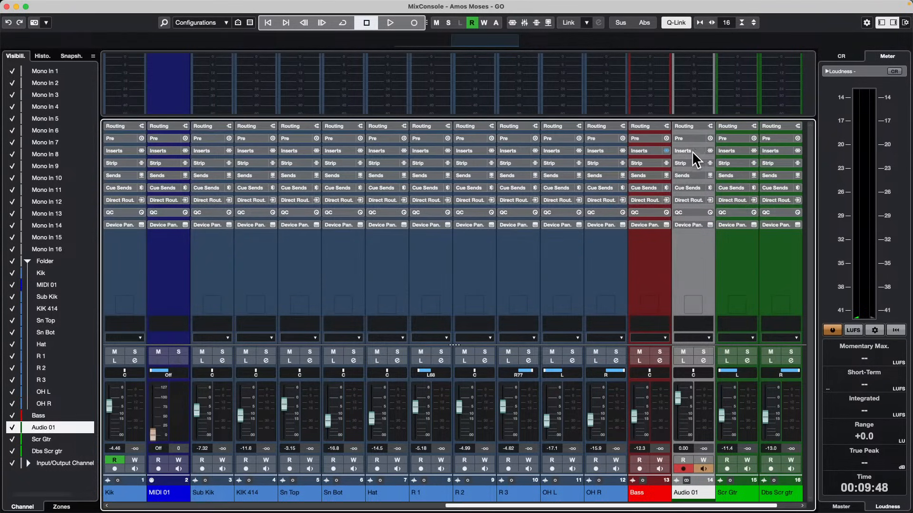
{"action": "left_click", "coordinate": [692, 152]}
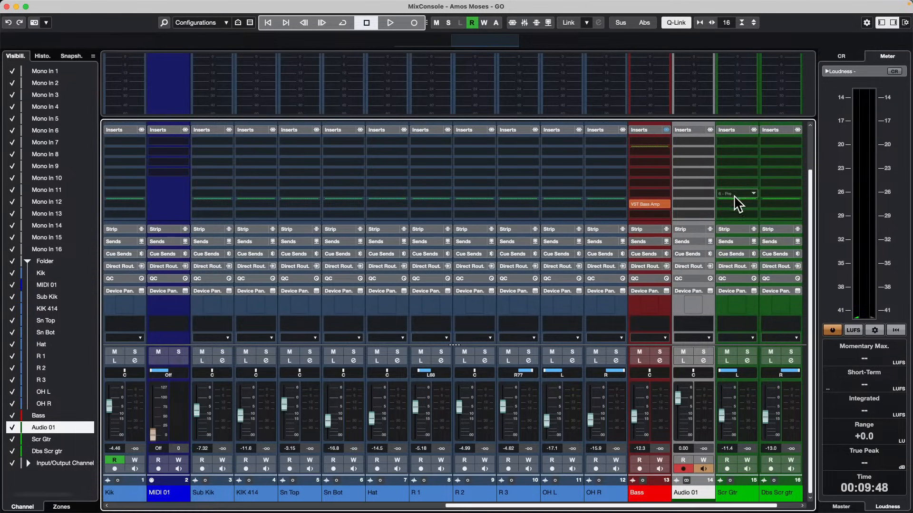
Raise the Scr Gtr channel's pre/post-fader divider to just below its first insert slot.
{"action": "left_click", "coordinate": [735, 196]}
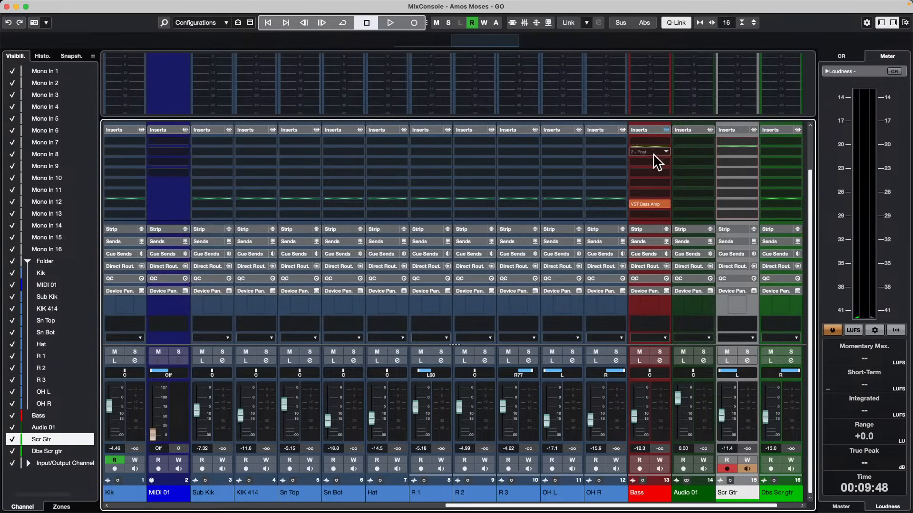
Examine the context options of the Bass channel's Inserts rack and VST Bass Amp slot, and close the full MixConsole window.
{"action": "right_click", "coordinate": [650, 127]}
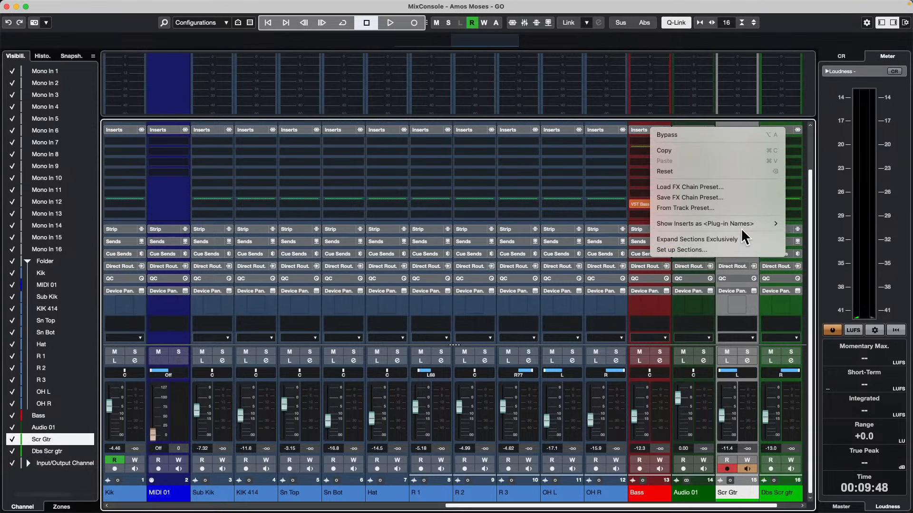
{"action": "mouse_move", "coordinate": [688, 225]}
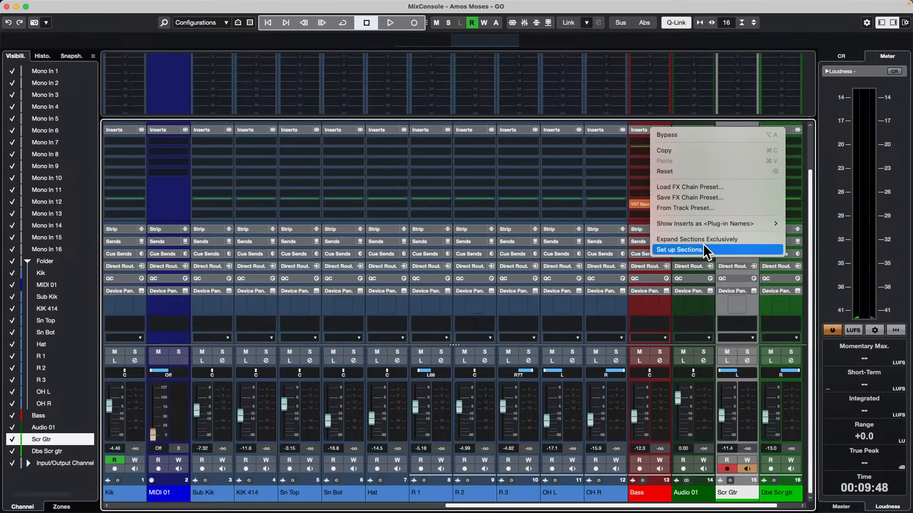
{"action": "left_click", "coordinate": [735, 239]}
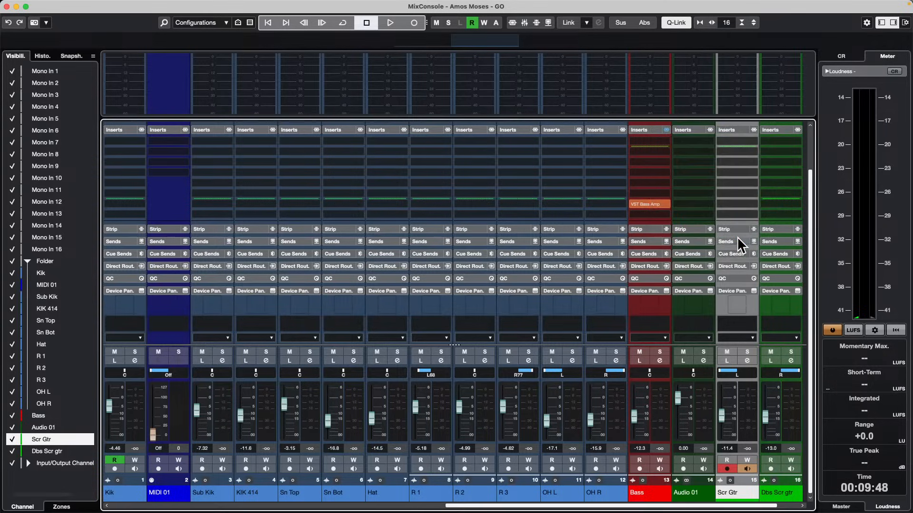
{"action": "right_click", "coordinate": [662, 206]}
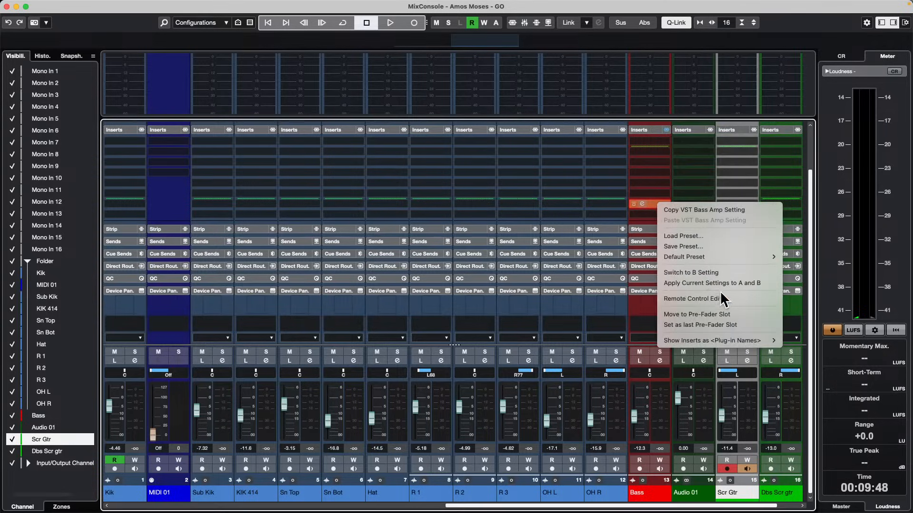
{"action": "mouse_move", "coordinate": [726, 342]}
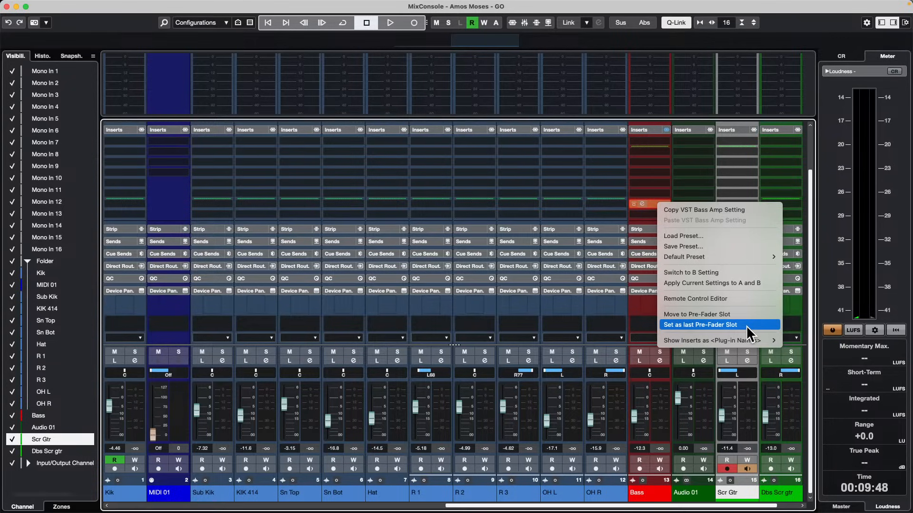
{"action": "left_click", "coordinate": [505, 192]}
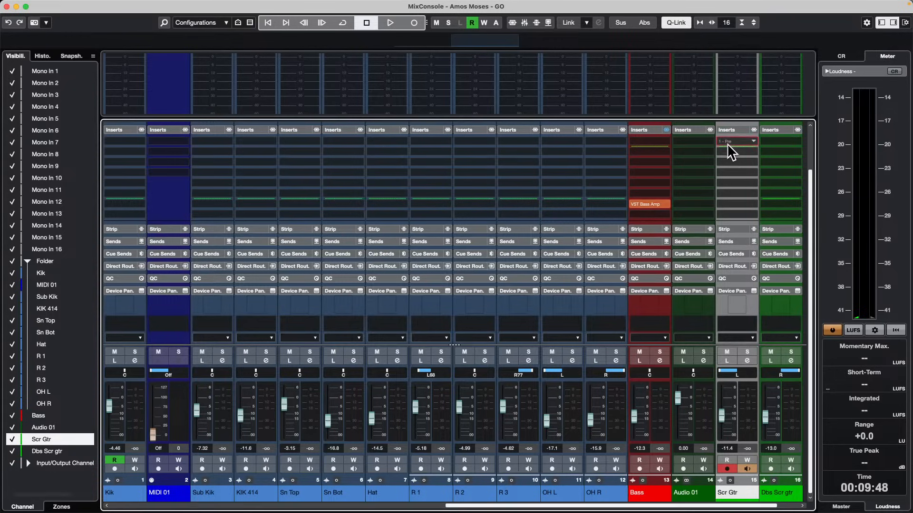
{"action": "mouse_move", "coordinate": [729, 151]}
{"action": "left_mouse_down"}
{"action": "mouse_move", "coordinate": [726, 164]}
{"action": "mouse_move", "coordinate": [737, 163]}
{"action": "mouse_move", "coordinate": [735, 155]}
{"action": "left_mouse_up"}
{"action": "left_click", "coordinate": [7, 6]}
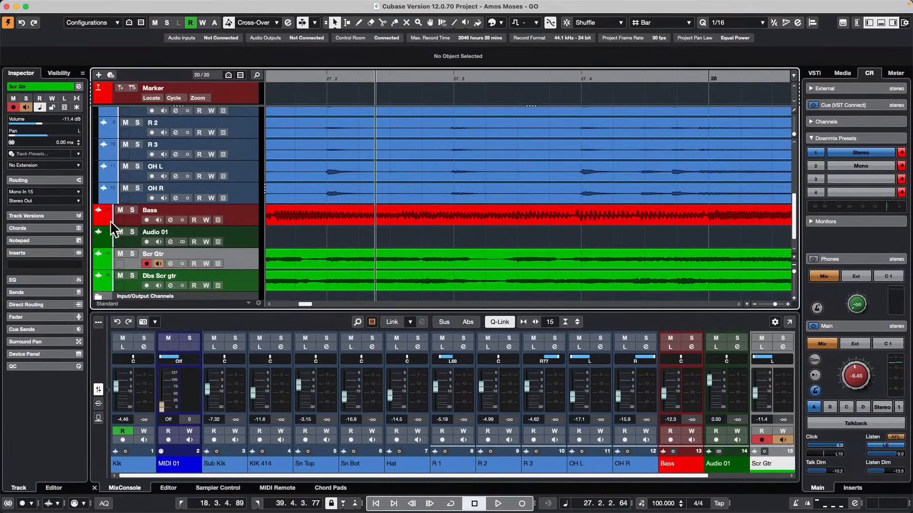
Load the AmpSimulator distortion plug-in into the Scr Gtr track's first insert slot and move it to a post-fader slot.
{"action": "right_click", "coordinate": [42, 265]}
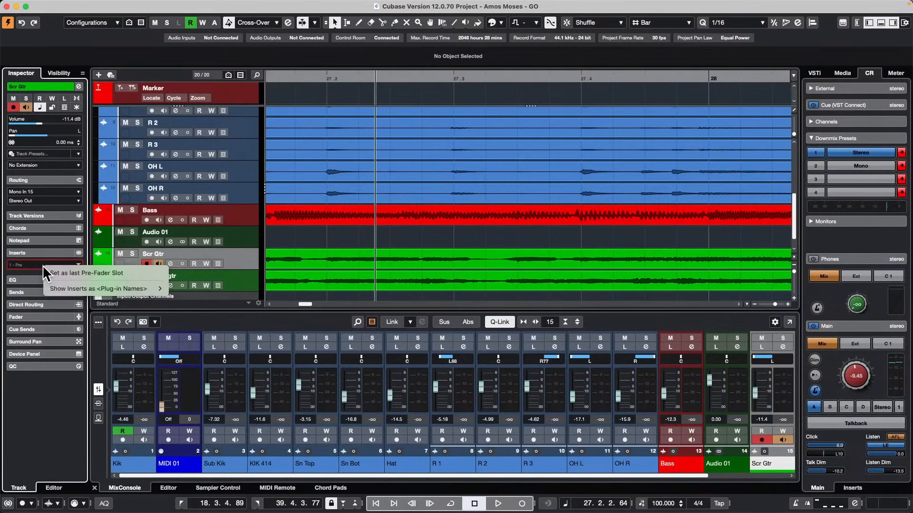
{"action": "left_click", "coordinate": [36, 265]}
{"action": "left_click", "coordinate": [36, 265]}
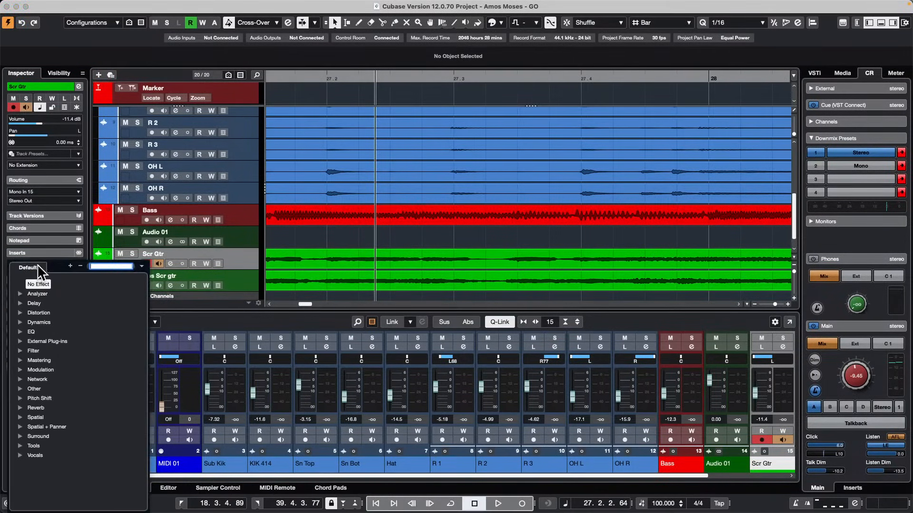
{"action": "left_click", "coordinate": [20, 311]}
{"action": "left_click", "coordinate": [47, 318]}
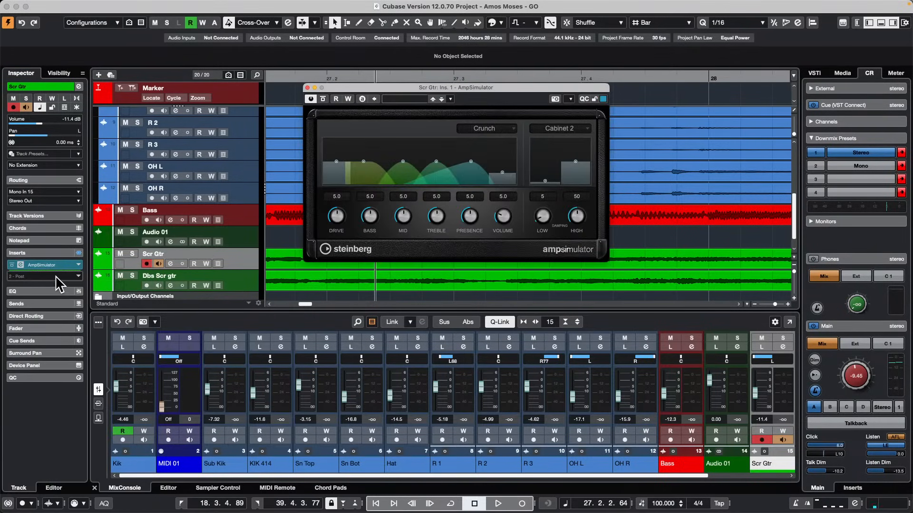
{"action": "left_click", "coordinate": [307, 87]}
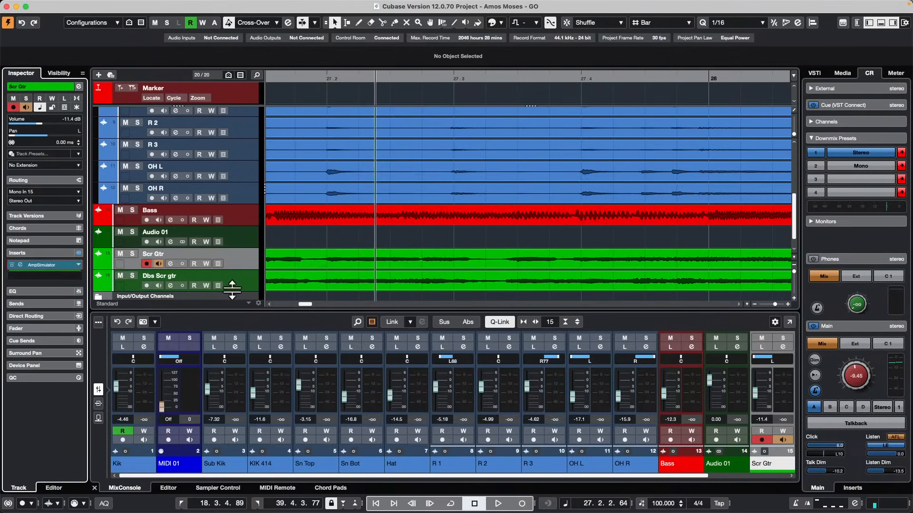
{"action": "right_click", "coordinate": [59, 265]}
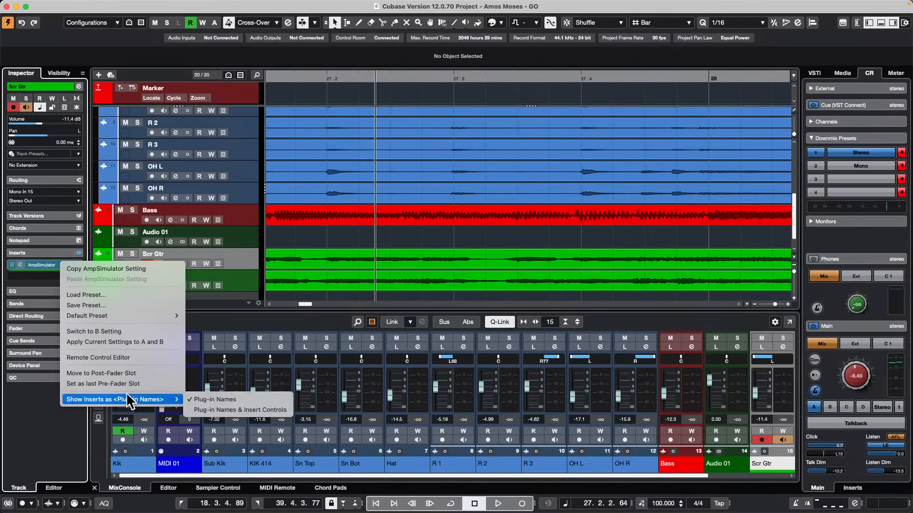
{"action": "left_click", "coordinate": [145, 373]}
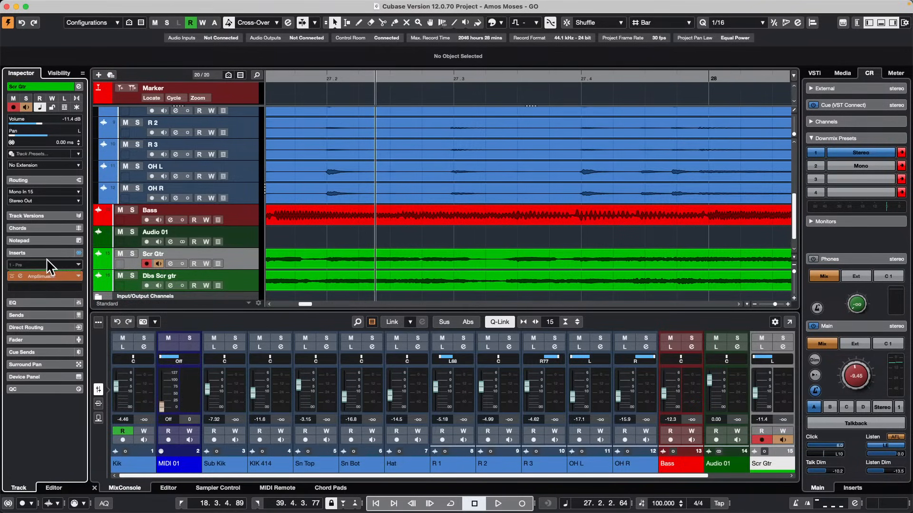
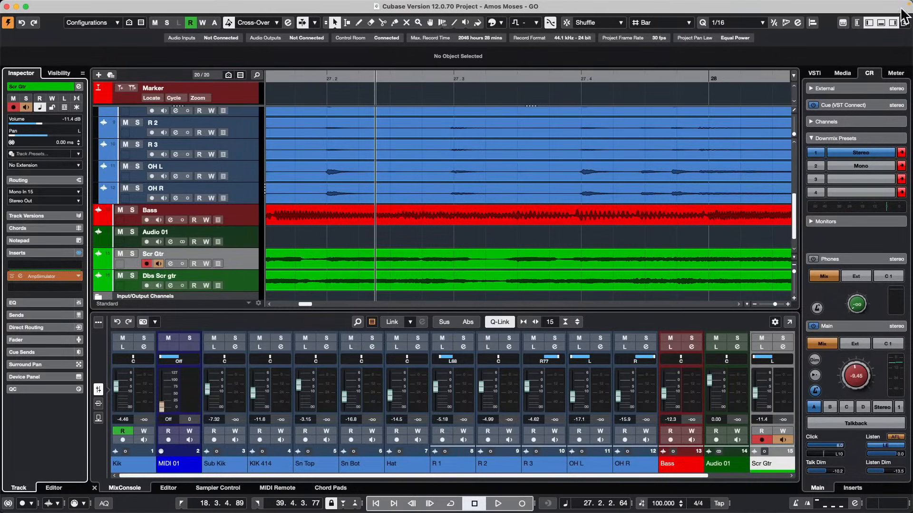
Show the channel column beside the Inspector, widen it, and enlarge its rack area for the Audio 01 track.
{"action": "left_click", "coordinate": [857, 22]}
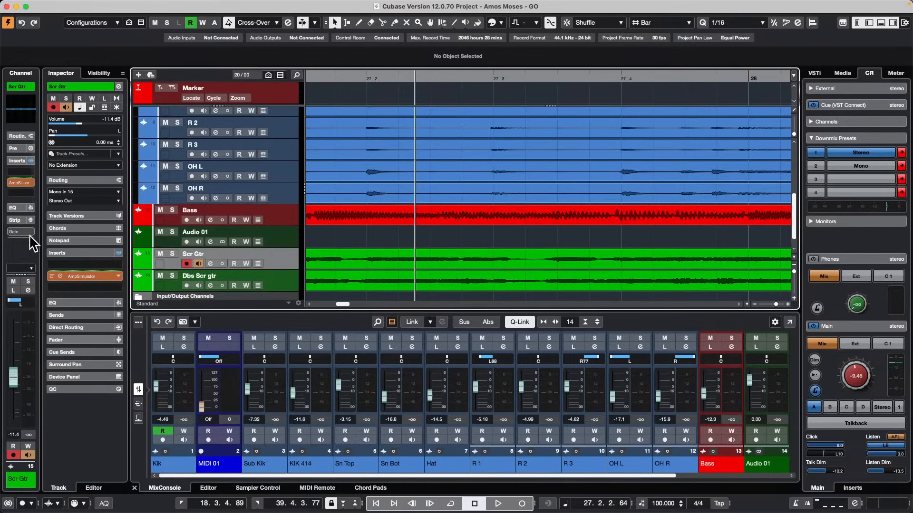
{"action": "left_click_drag", "start_coordinate": [36, 239], "coordinate": [99, 236]}
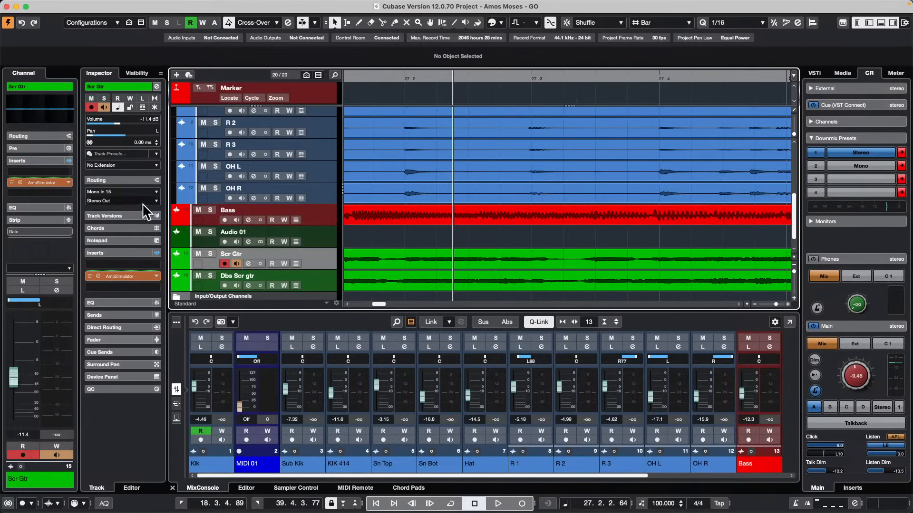
{"action": "left_click", "coordinate": [205, 234]}
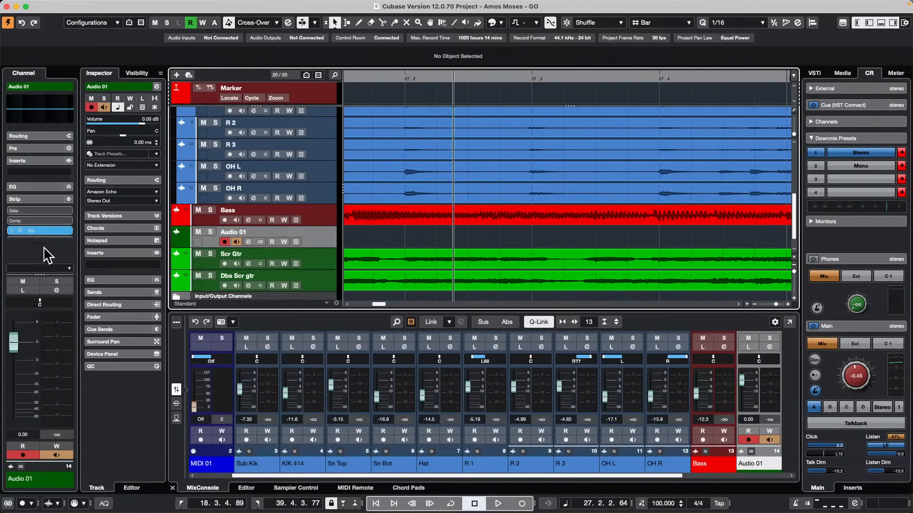
{"action": "left_click_drag", "start_coordinate": [39, 274], "coordinate": [33, 333]}
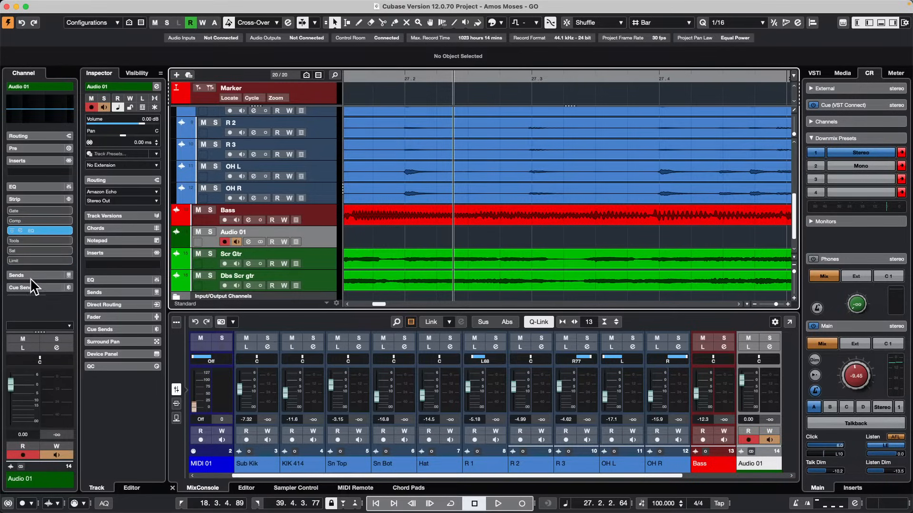
Load Noise Gate, TubeCompressor, DeEsser, Magneto II and Maximizer into Audio 01's channel strip.
{"action": "left_click", "coordinate": [30, 260]}
{"action": "left_click", "coordinate": [26, 249]}
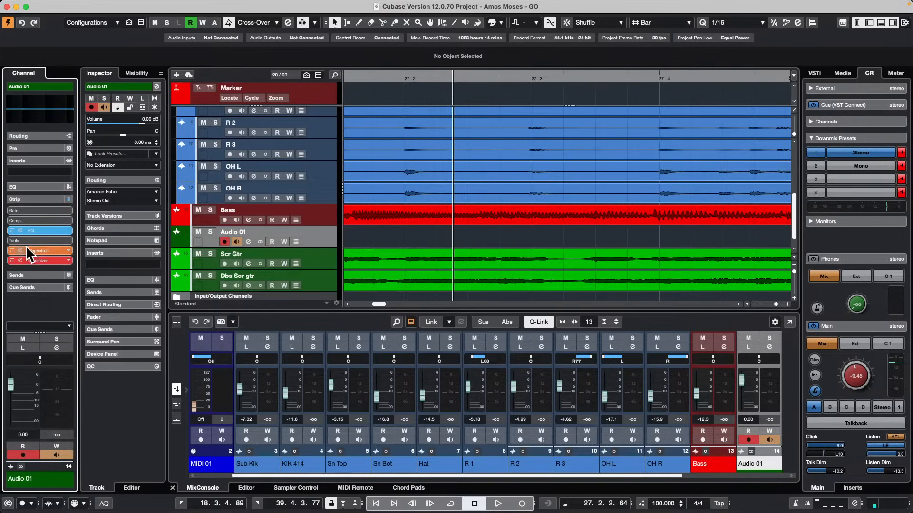
{"action": "left_click", "coordinate": [25, 239]}
{"action": "left_click", "coordinate": [25, 216]}
{"action": "left_click", "coordinate": [27, 211]}
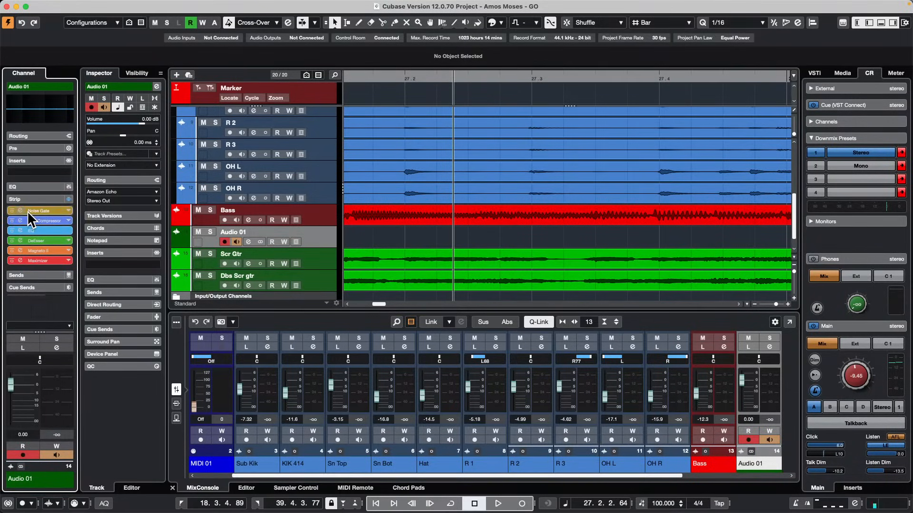
{"action": "mouse_move", "coordinate": [33, 207]}
Examine the settings of the DeEsser and Maximizer modules in Audio 01's channel strip.
{"action": "left_click", "coordinate": [21, 241]}
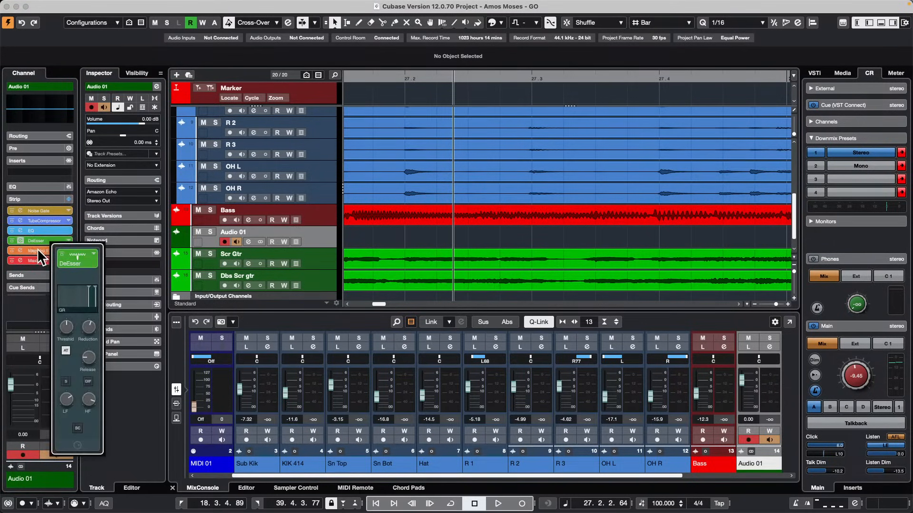
{"action": "mouse_move", "coordinate": [35, 259]}
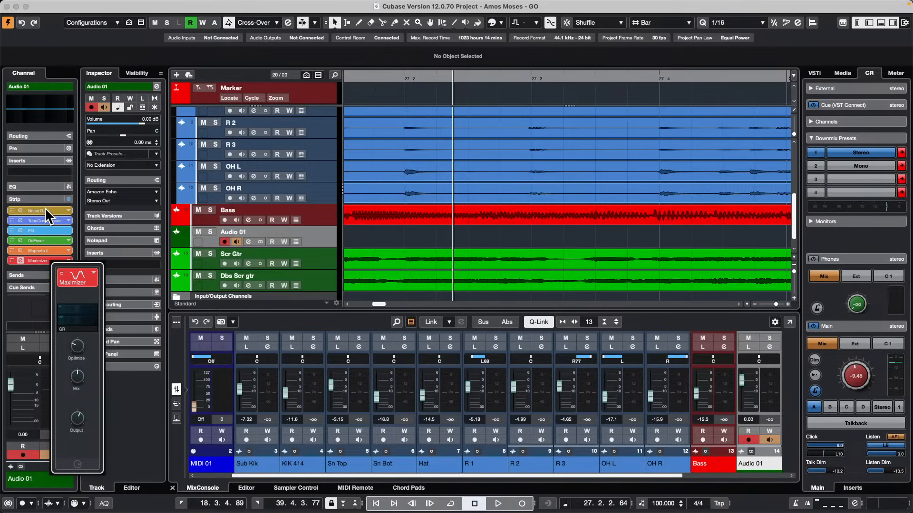
{"action": "mouse_move", "coordinate": [44, 207]}
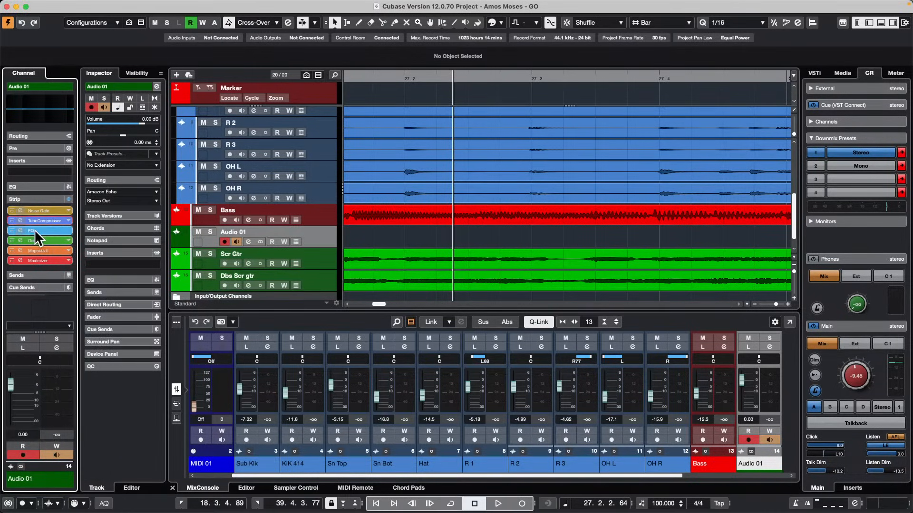
{"action": "mouse_move", "coordinate": [35, 229]}
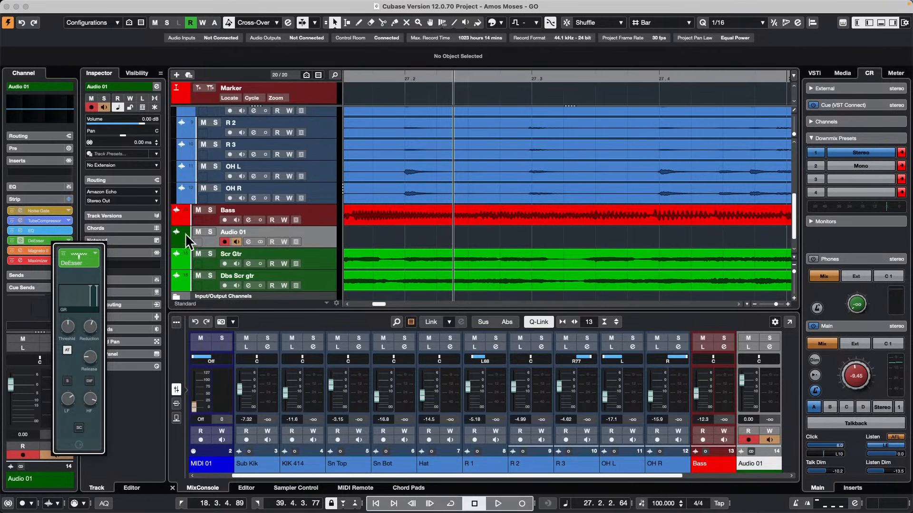
{"action": "left_click", "coordinate": [46, 199]}
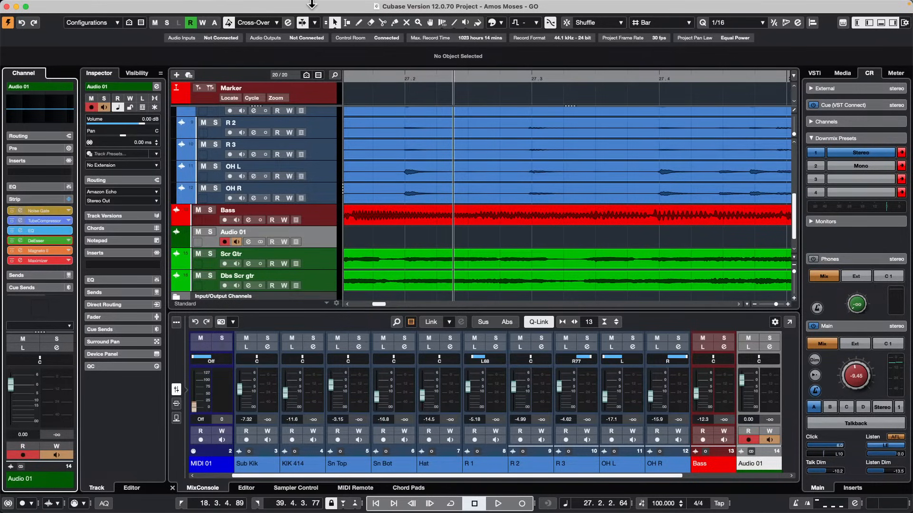
Add a group channel fed by the selected Scr Gtr and Dbs Scr gtr tracks.
{"action": "left_click", "coordinate": [310, 255]}
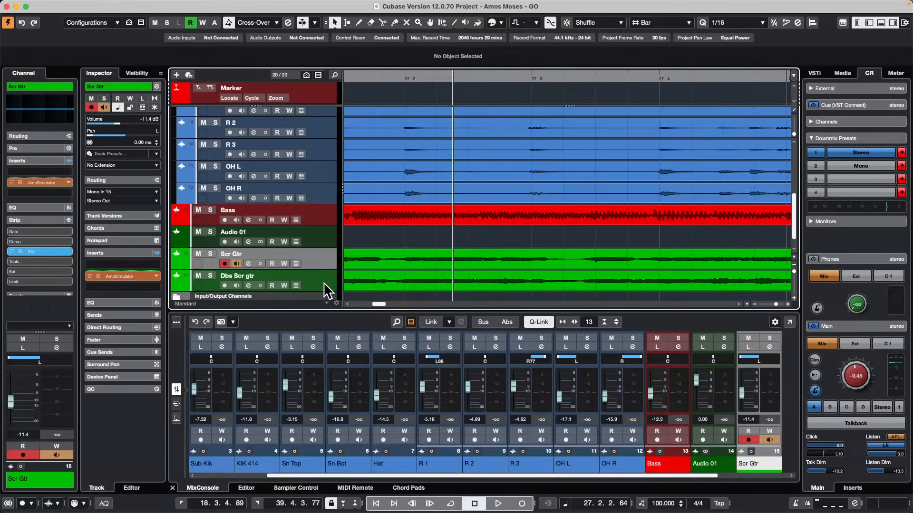
{"action": "left_click", "coordinate": [327, 287], "text": "shift"}
{"action": "right_click", "coordinate": [330, 283]}
{"action": "mouse_move", "coordinate": [409, 284]}
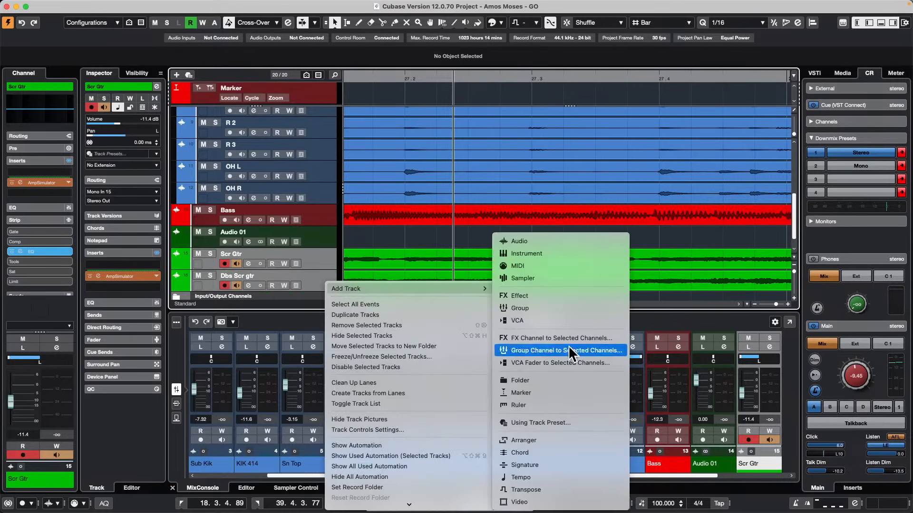
{"action": "left_click", "coordinate": [594, 349]}
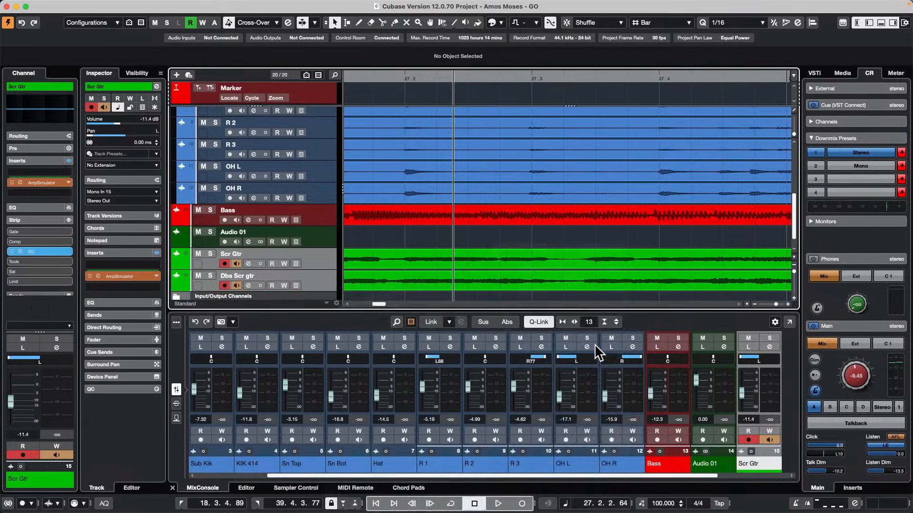
{"action": "left_click", "coordinate": [367, 233]}
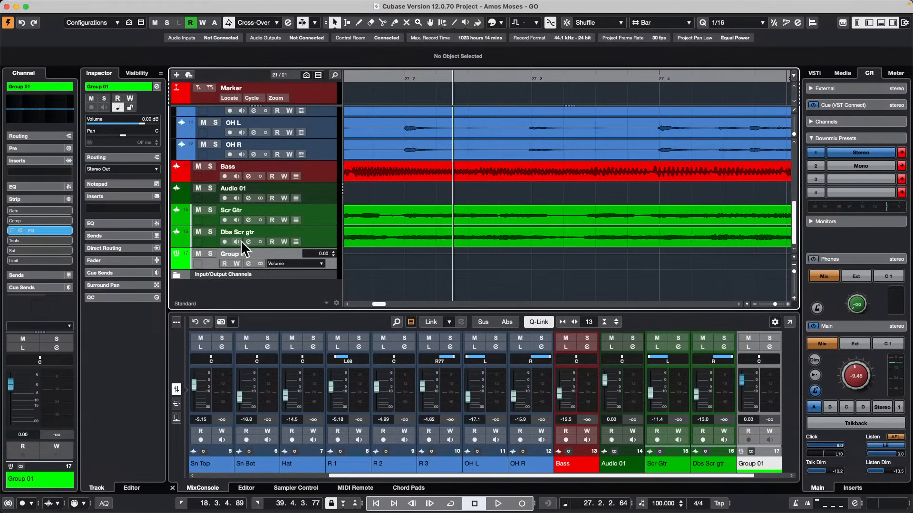
Insert the Black Valve dynamics effect on Group 01 and move its window clear of the track list.
{"action": "left_click", "coordinate": [152, 209]}
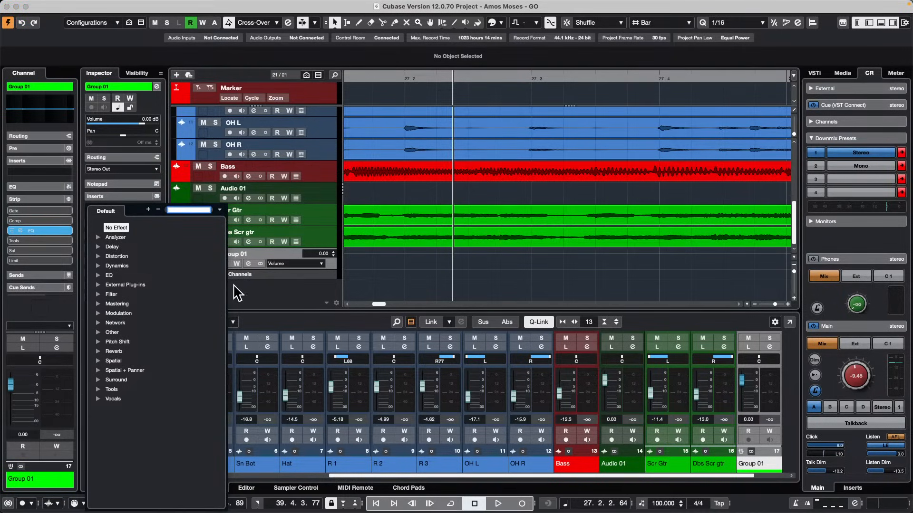
{"action": "left_click", "coordinate": [97, 265]}
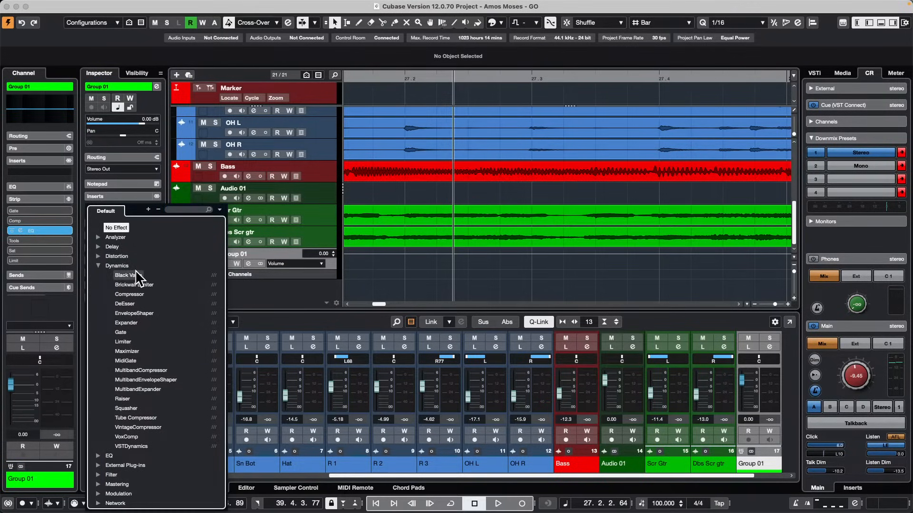
{"action": "left_click", "coordinate": [124, 276]}
{"action": "left_click_drag", "start_coordinate": [365, 216], "coordinate": [595, 109]}
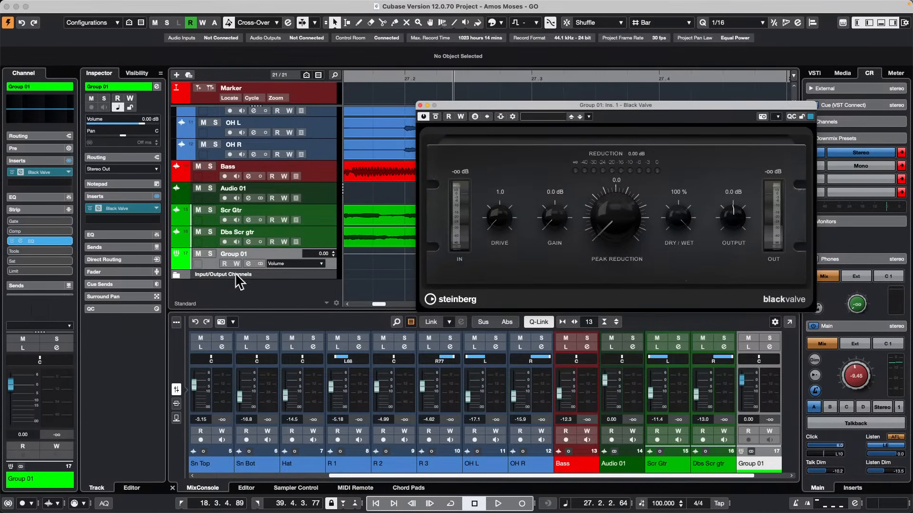
Set the routing of Group 01's Black Valve insert to Mono, assign it to the left channel in the Routing Editor, and close the channel settings.
{"action": "left_click", "coordinate": [156, 86]}
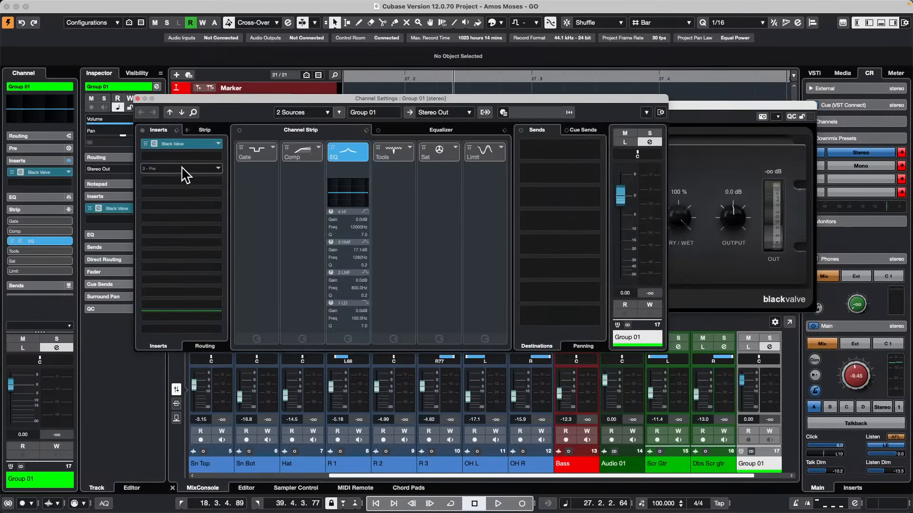
{"action": "left_click", "coordinate": [207, 342]}
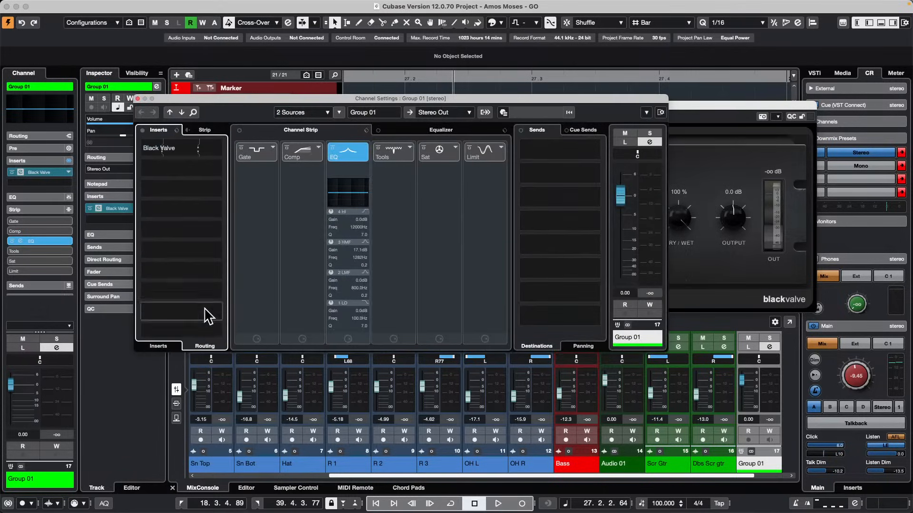
{"action": "left_click", "coordinate": [219, 147]}
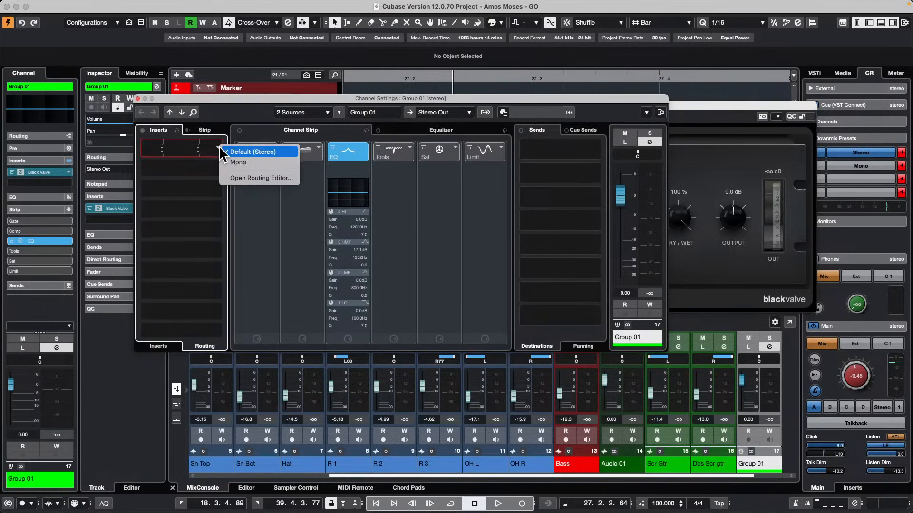
{"action": "left_click", "coordinate": [276, 163]}
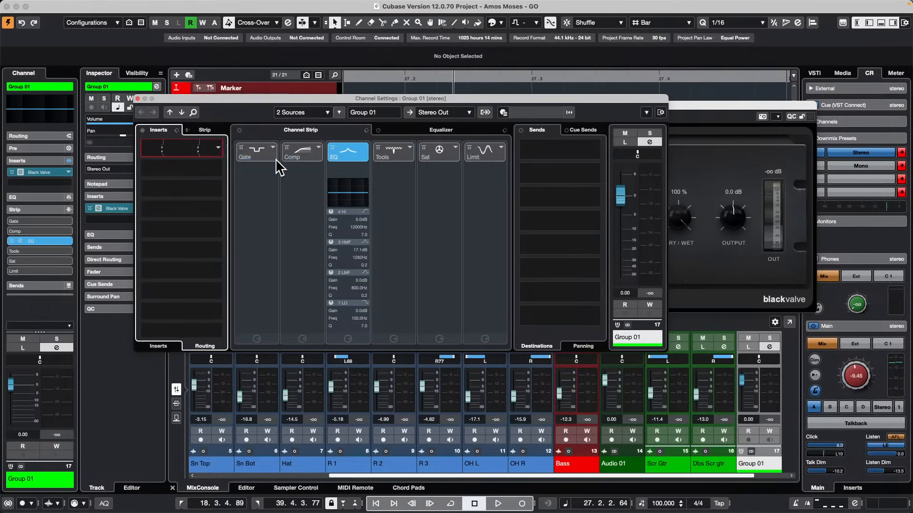
{"action": "left_click", "coordinate": [163, 150]}
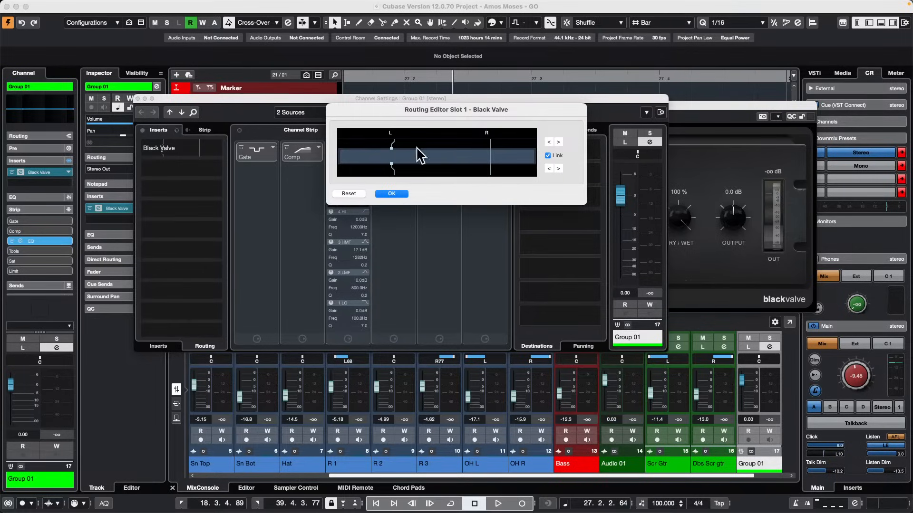
{"action": "left_click", "coordinate": [549, 142]}
{"action": "left_click", "coordinate": [399, 193]}
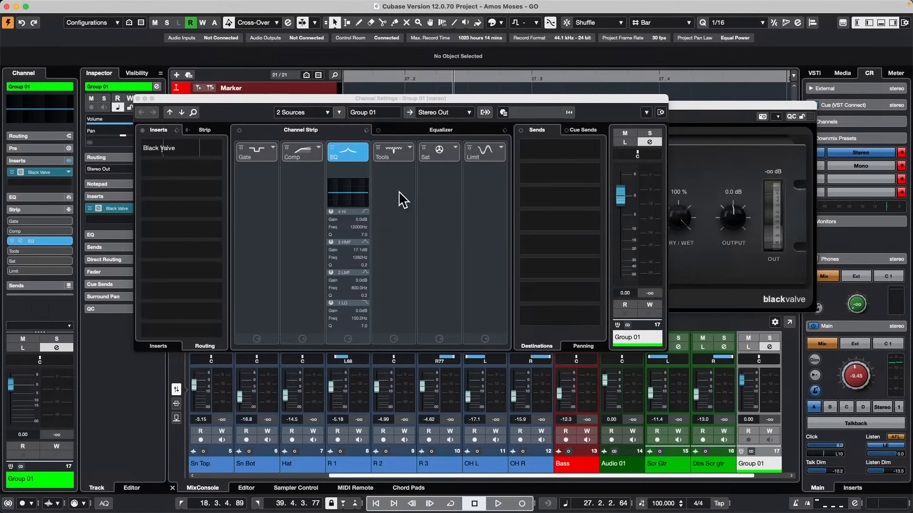
{"action": "left_click", "coordinate": [137, 94]}
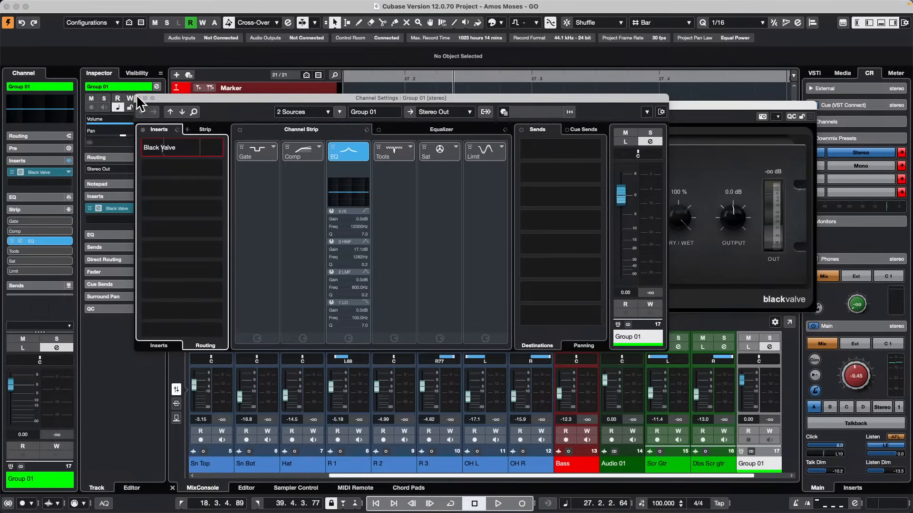
{"action": "left_click", "coordinate": [138, 98]}
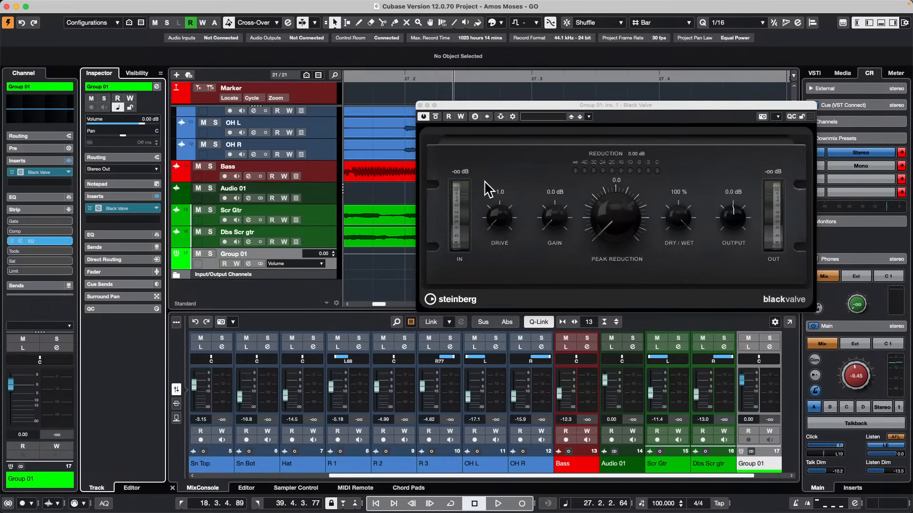
Open the recent project Bach - Brandenburg Concerto no 3.cpr.
{"action": "mouse_move", "coordinate": [3, 3]}
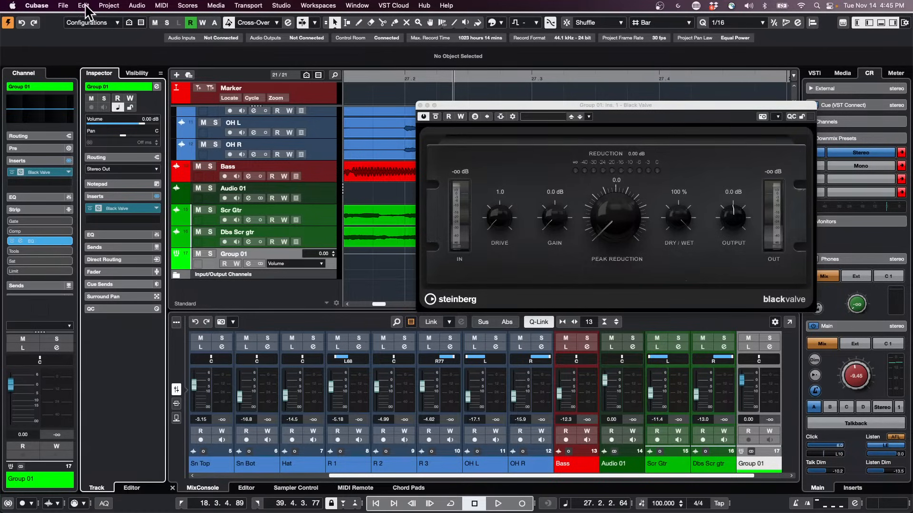
{"action": "left_click", "coordinate": [63, 6]}
{"action": "mouse_move", "coordinate": [85, 223]}
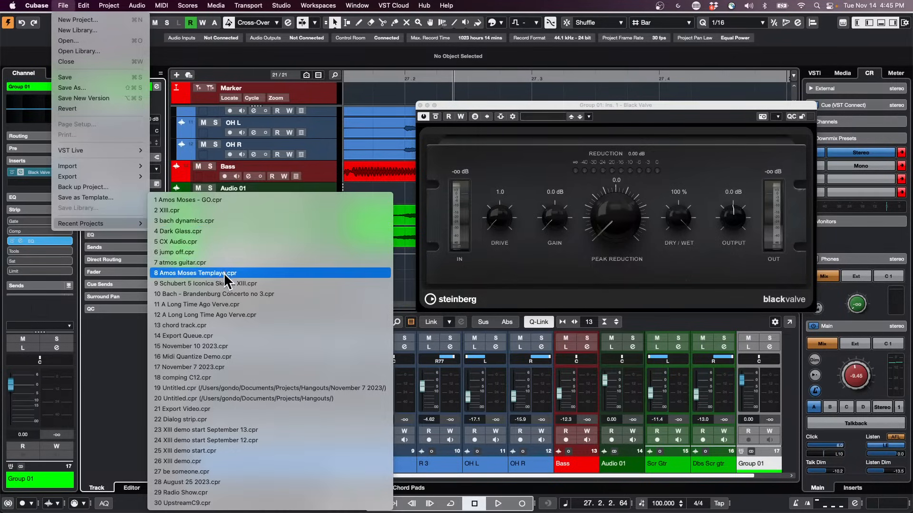
{"action": "left_click", "coordinate": [247, 295]}
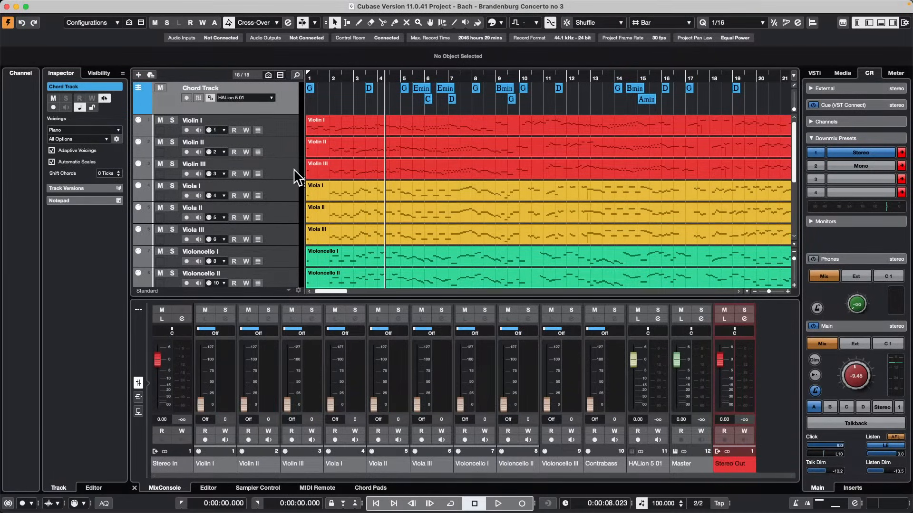
Select all instrument tracks from Violin I to Contrabass and move them into a new folder.
{"action": "left_click", "coordinate": [292, 123]}
{"action": "scroll", "coordinate": [290, 190], "scroll_direction": "down", "scroll_amount": 6}
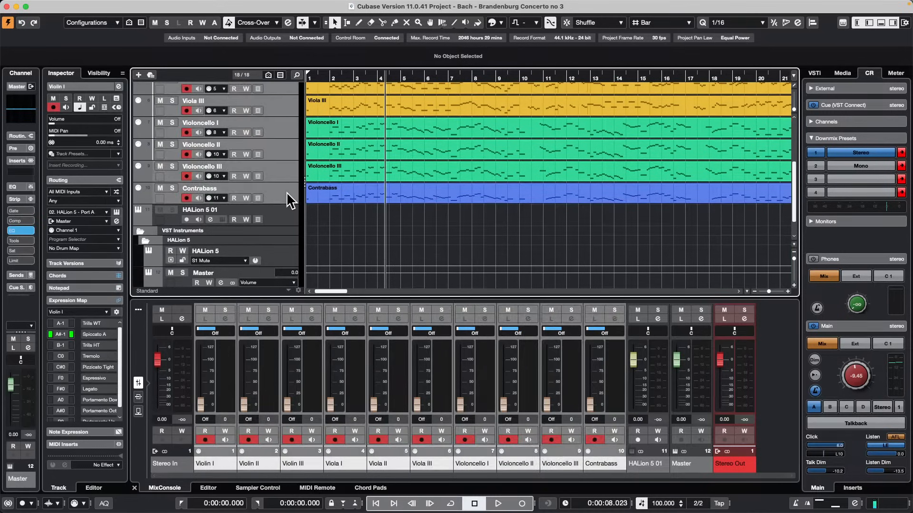
{"action": "scroll", "coordinate": [286, 192], "scroll_direction": "up", "scroll_amount": 6}
{"action": "right_click", "coordinate": [275, 124]}
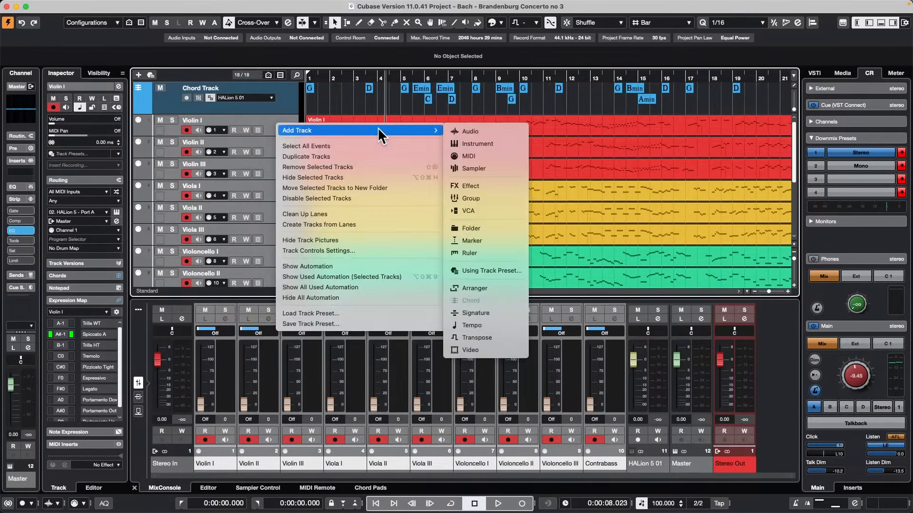
{"action": "left_click", "coordinate": [354, 187]}
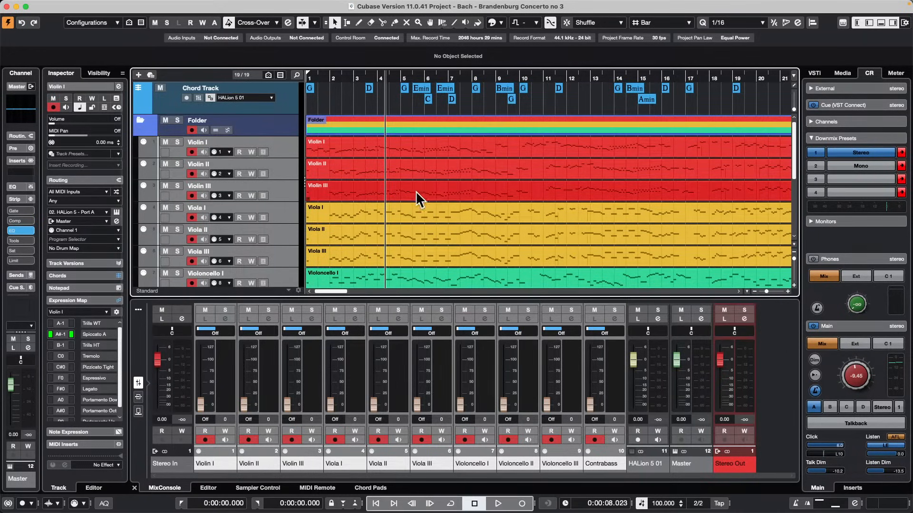
Open the Violin III part in a separate Key Editor window and show the Violin II and Viola II parts with it.
{"action": "double_click", "coordinate": [469, 189]}
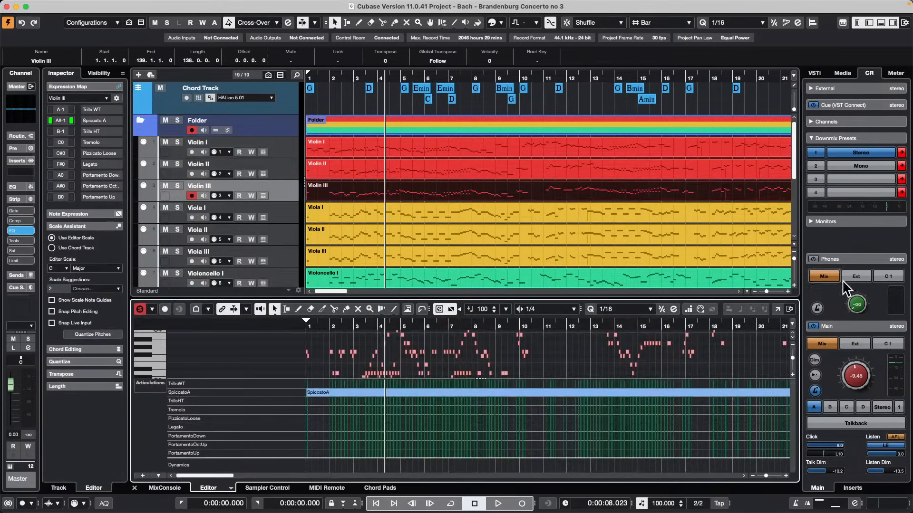
{"action": "left_click", "coordinate": [776, 309]}
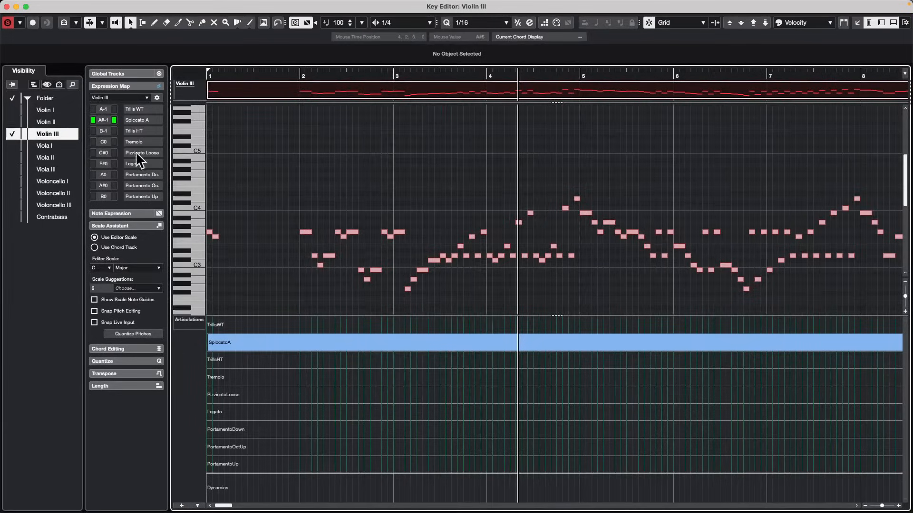
{"action": "left_click", "coordinate": [13, 121]}
{"action": "left_click", "coordinate": [13, 157]}
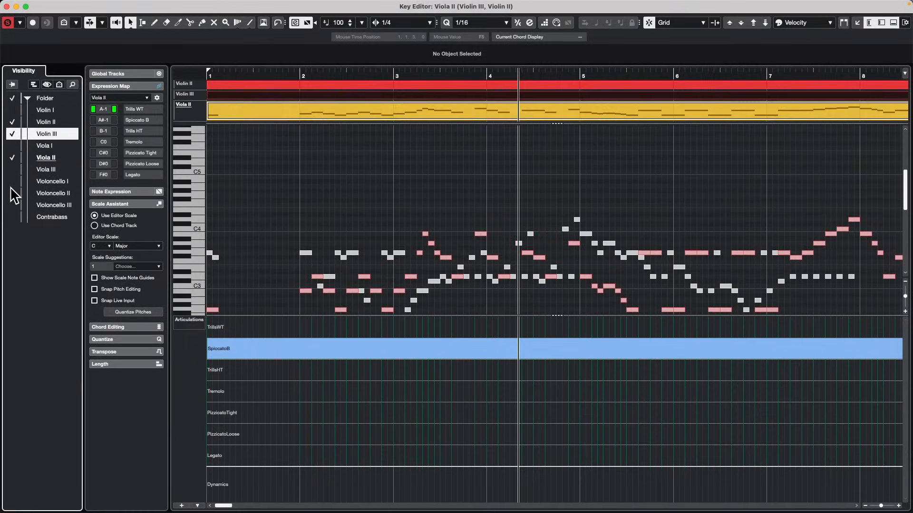
Show all tracks of the folder together in the Key Editor and shrink the articulations lane to enlarge the note display.
{"action": "left_click", "coordinate": [13, 192]}
{"action": "left_click", "coordinate": [13, 98]}
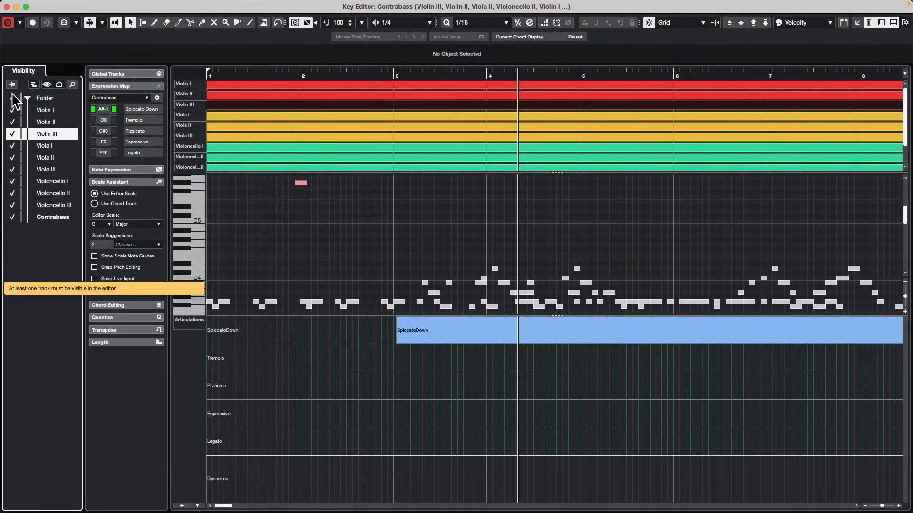
{"action": "left_click", "coordinate": [395, 72]}
{"action": "left_click_drag", "start_coordinate": [394, 72], "coordinate": [399, 20]}
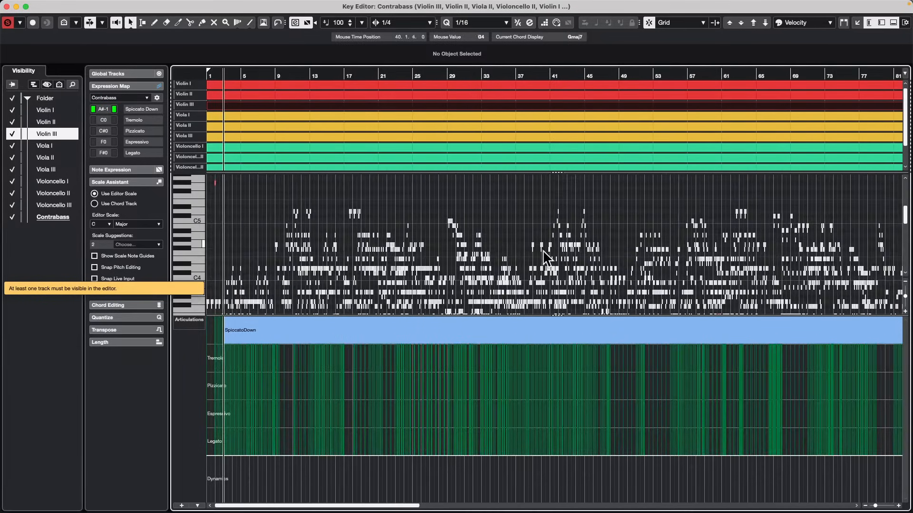
{"action": "left_click_drag", "start_coordinate": [285, 315], "coordinate": [243, 511]}
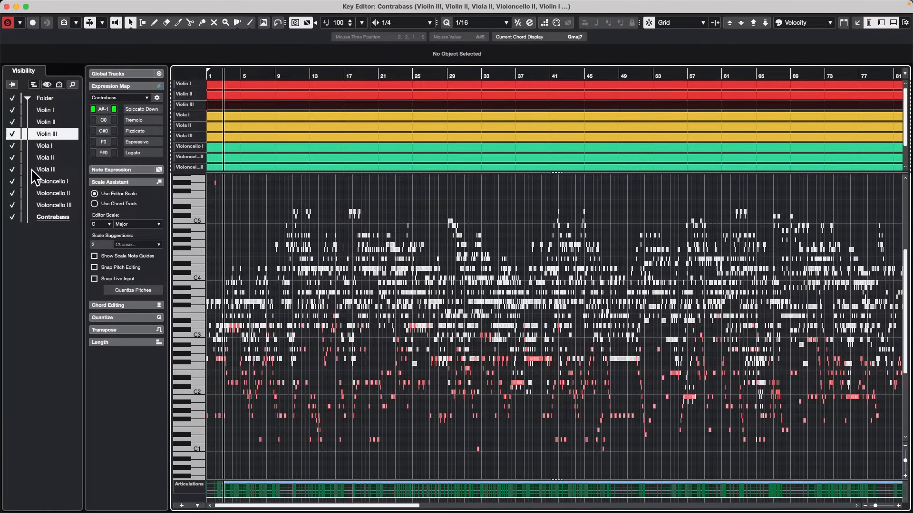
Hide Viola III in the Key Editor, show Violin I alone, and switch to displaying only Viola III.
{"action": "left_click", "coordinate": [56, 170]}
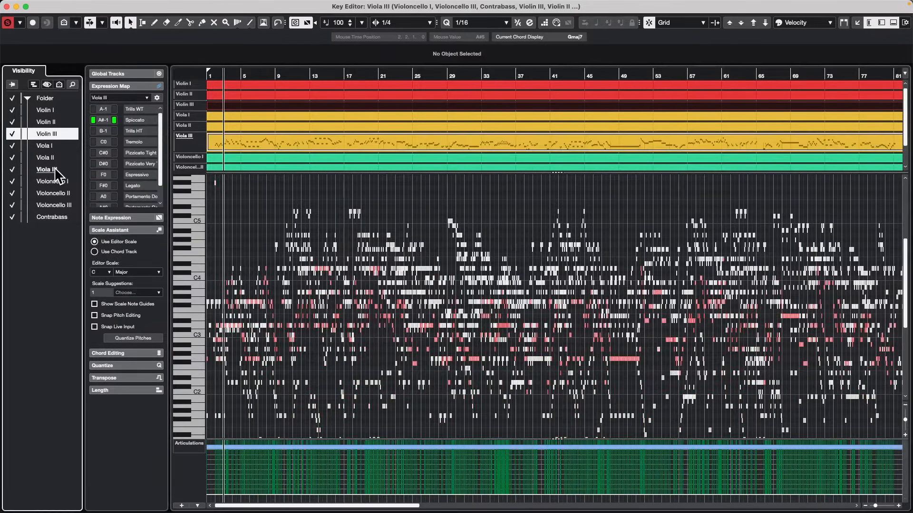
{"action": "left_click", "coordinate": [13, 169]}
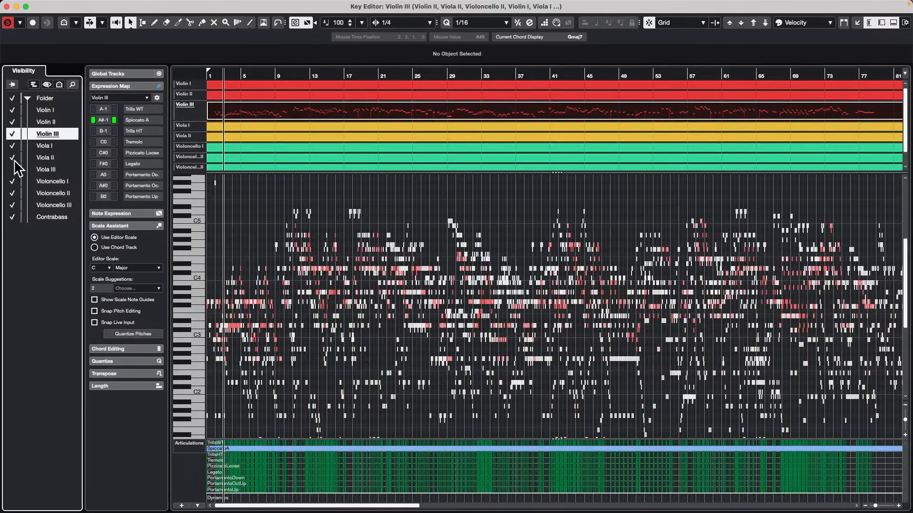
{"action": "left_click", "coordinate": [12, 111], "text": "alt"}
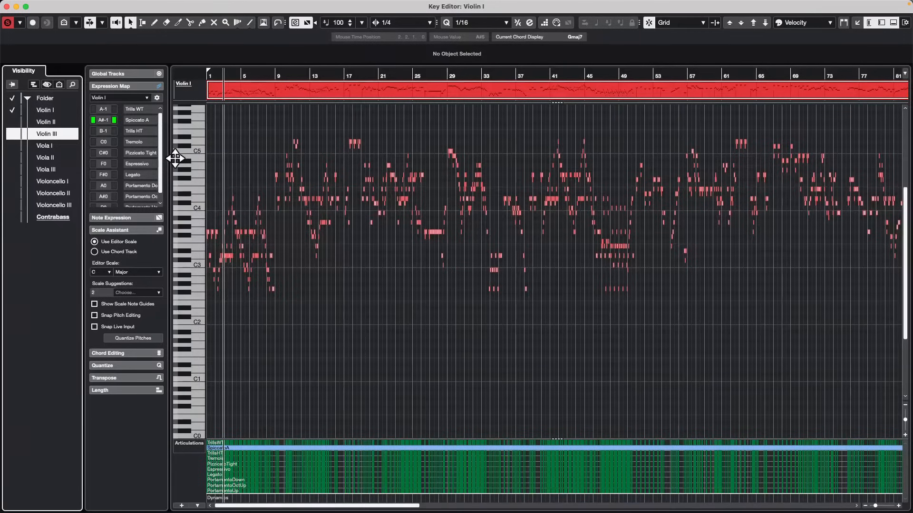
{"action": "left_click", "coordinate": [12, 169], "text": "alt"}
{"action": "left_click", "coordinate": [13, 170], "text": "alt"}
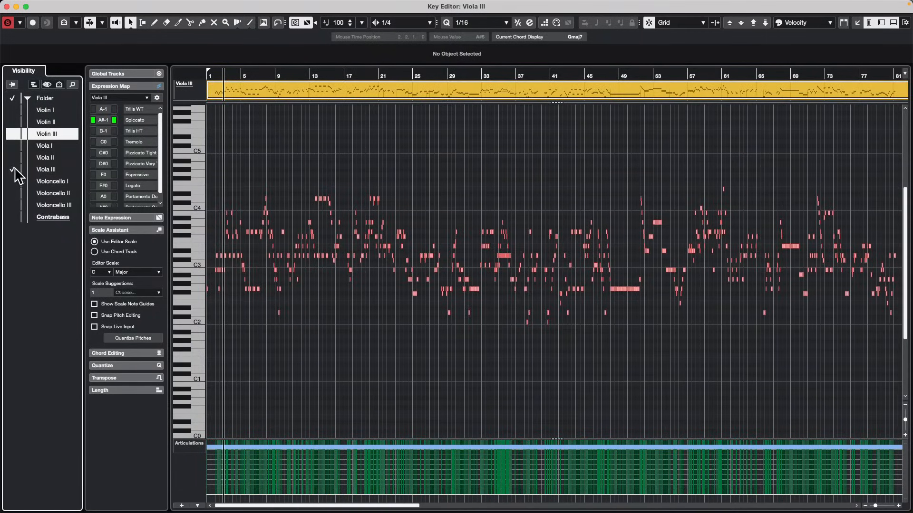
{"action": "left_click", "coordinate": [56, 170]}
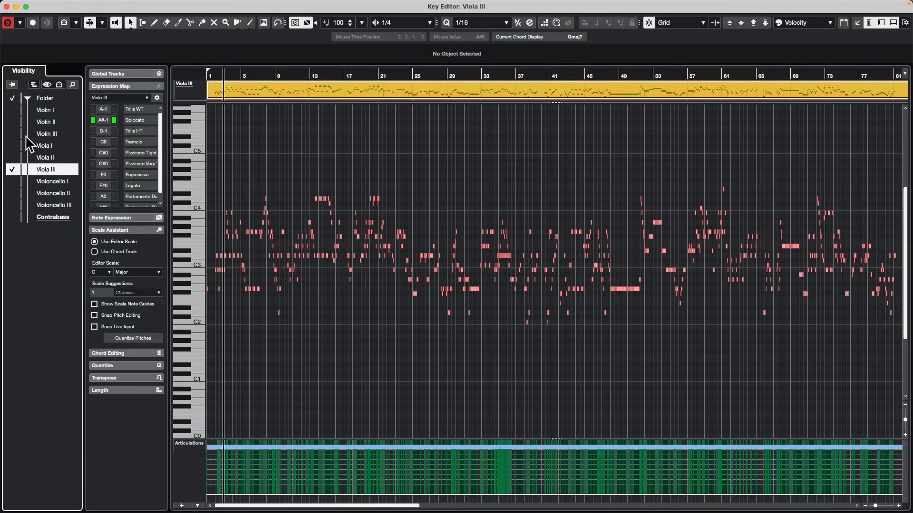
Add Violin III, Viola II and Viola I to the tracks displayed in the Key Editor with Viola III.
{"action": "left_click", "coordinate": [13, 134]}
{"action": "left_click", "coordinate": [12, 158]}
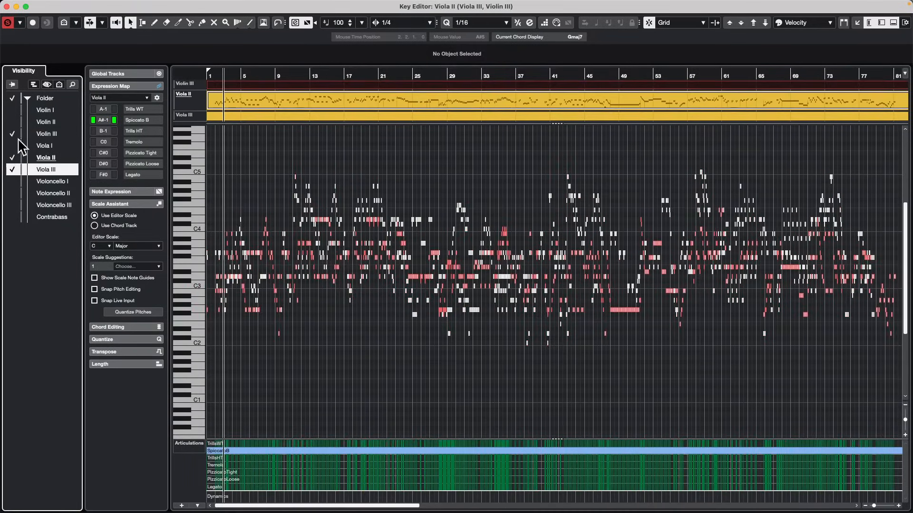
{"action": "left_click", "coordinate": [14, 145]}
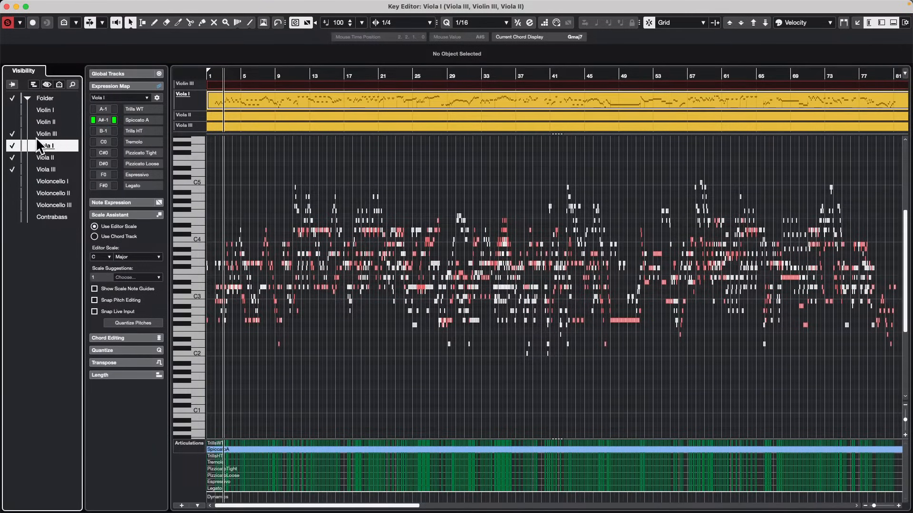
{"action": "left_click", "coordinate": [12, 146]}
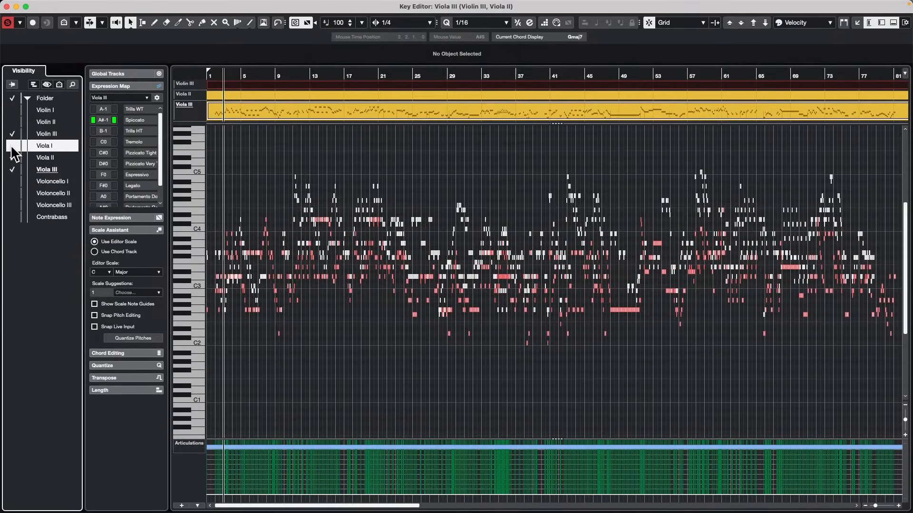
{"action": "left_click", "coordinate": [14, 146]}
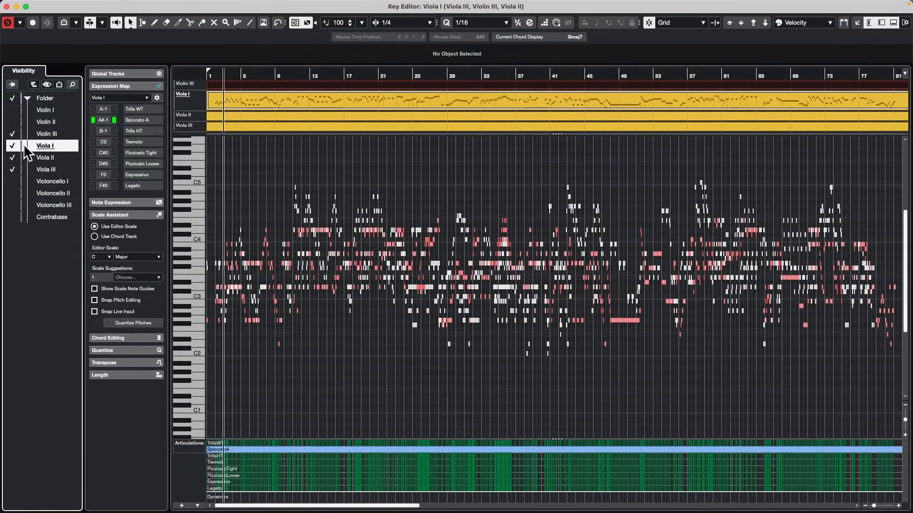
Show Viola I alone, add Violin II, Violin III, Viola II, Viola III and Violoncello I, and make Viola II the active track.
{"action": "left_click", "coordinate": [50, 145]}
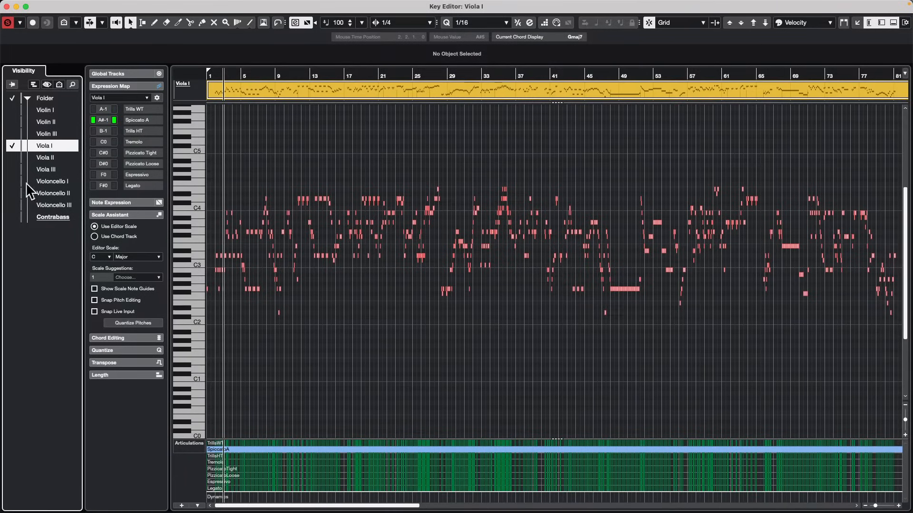
{"action": "left_click", "coordinate": [12, 122]}
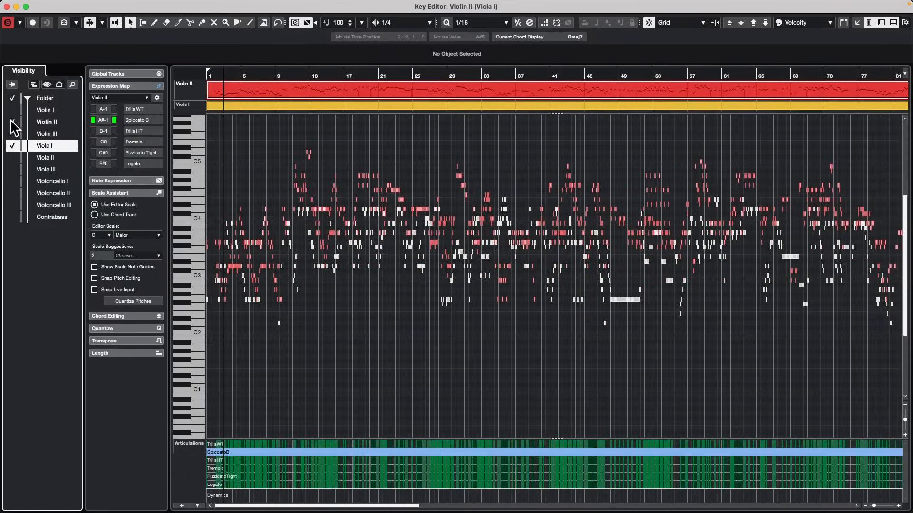
{"action": "left_click", "coordinate": [13, 158]}
{"action": "left_click", "coordinate": [12, 181]}
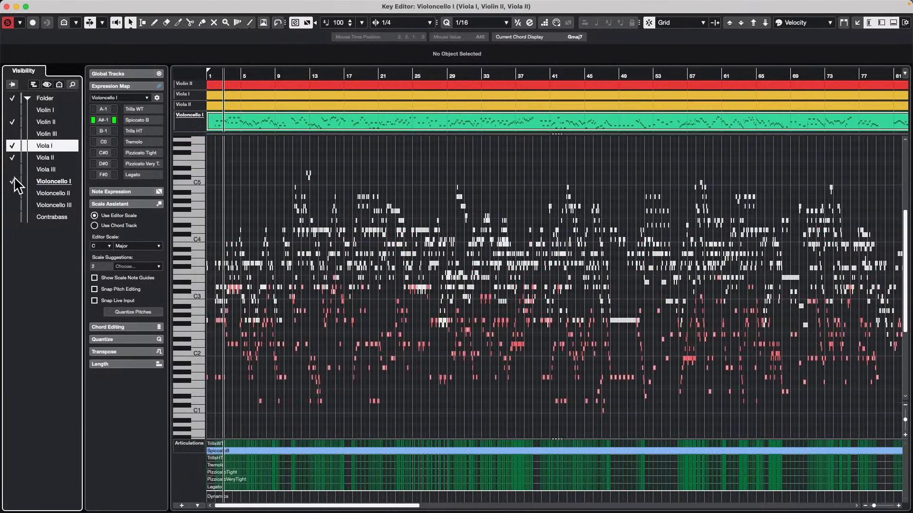
{"action": "left_click", "coordinate": [12, 134]}
{"action": "left_click", "coordinate": [12, 169]}
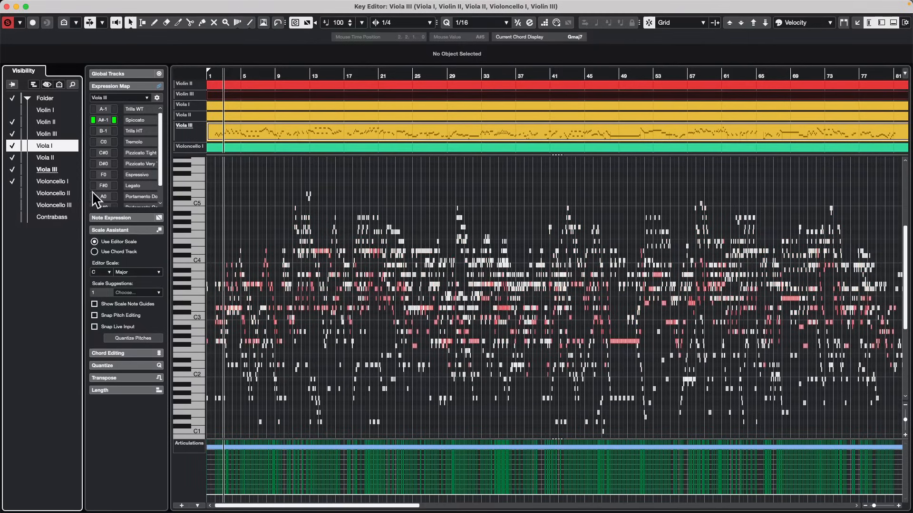
{"action": "left_click", "coordinate": [49, 166]}
{"action": "left_click", "coordinate": [47, 158]}
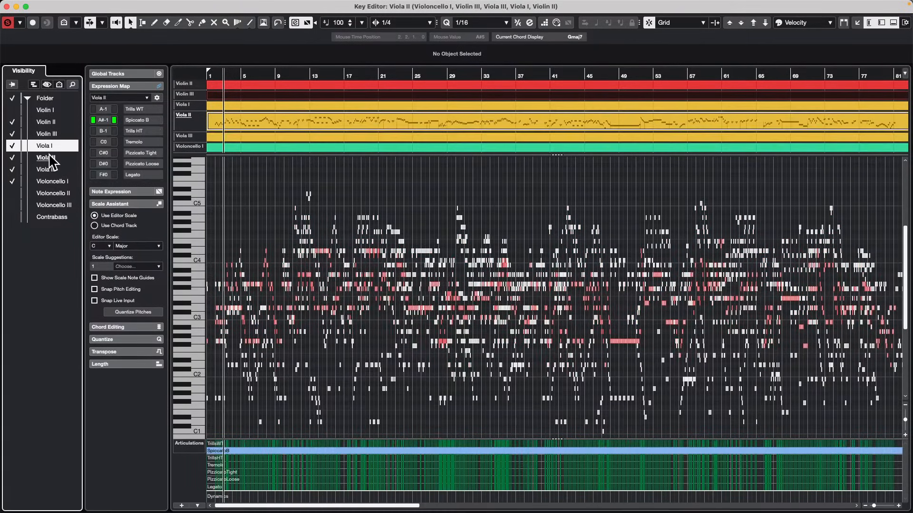
Show all folder tracks, then isolate Violoncello I, Violin III, Violoncello II and Violoncello III in turn, ending with Violin I alone.
{"action": "left_click", "coordinate": [13, 98]}
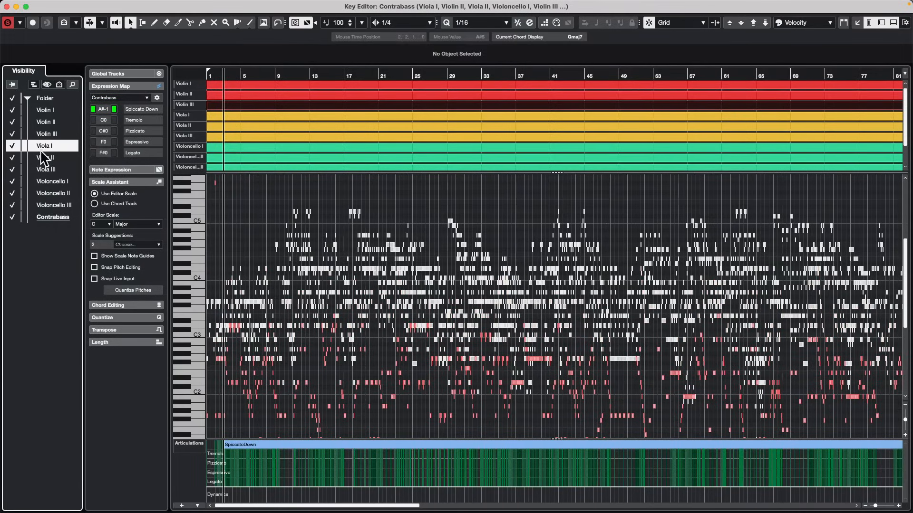
{"action": "left_click", "coordinate": [65, 182]}
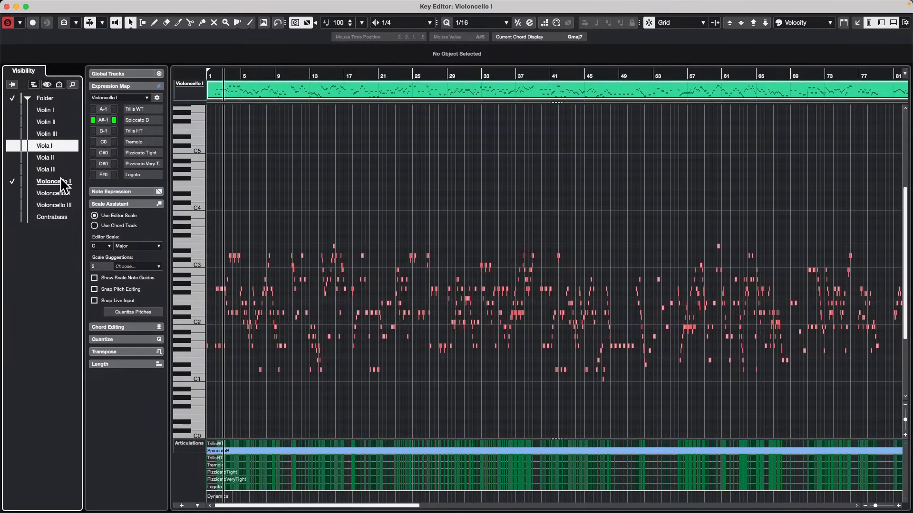
{"action": "left_click", "coordinate": [58, 133]}
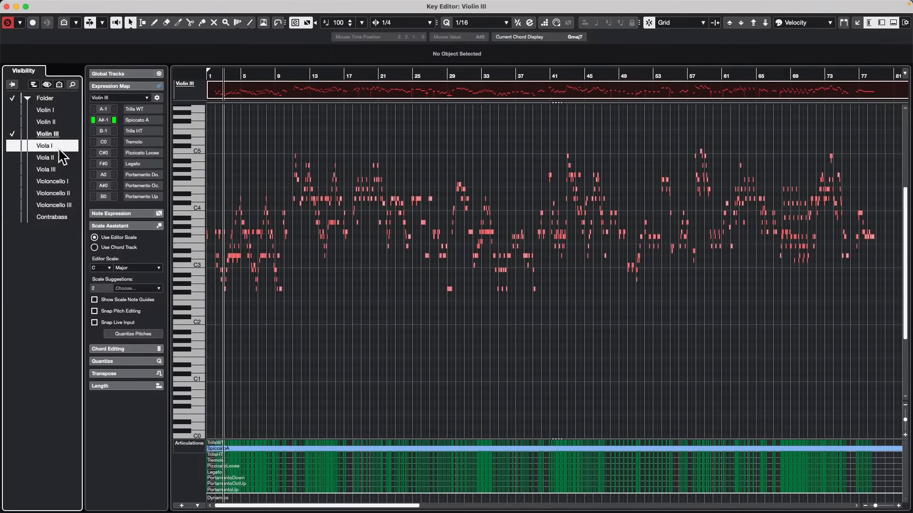
{"action": "left_click", "coordinate": [62, 195]}
{"action": "left_click", "coordinate": [58, 204]}
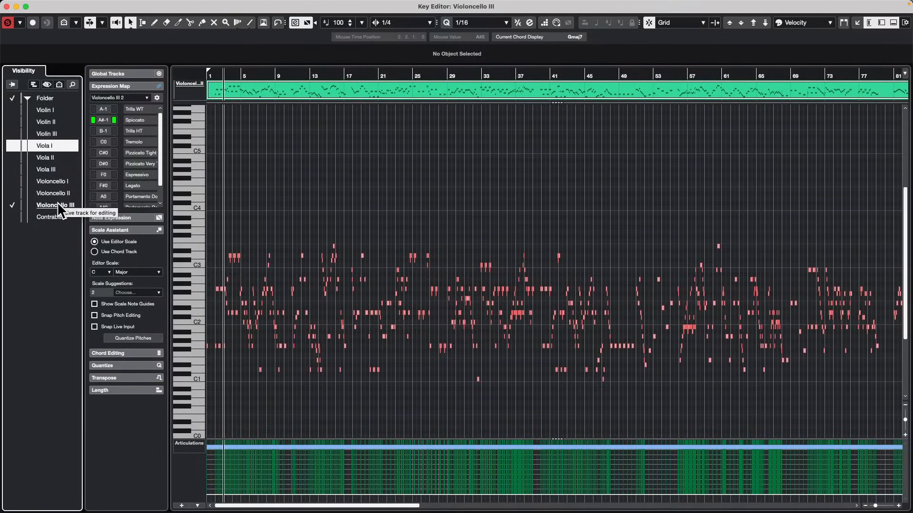
{"action": "left_click", "coordinate": [50, 113]}
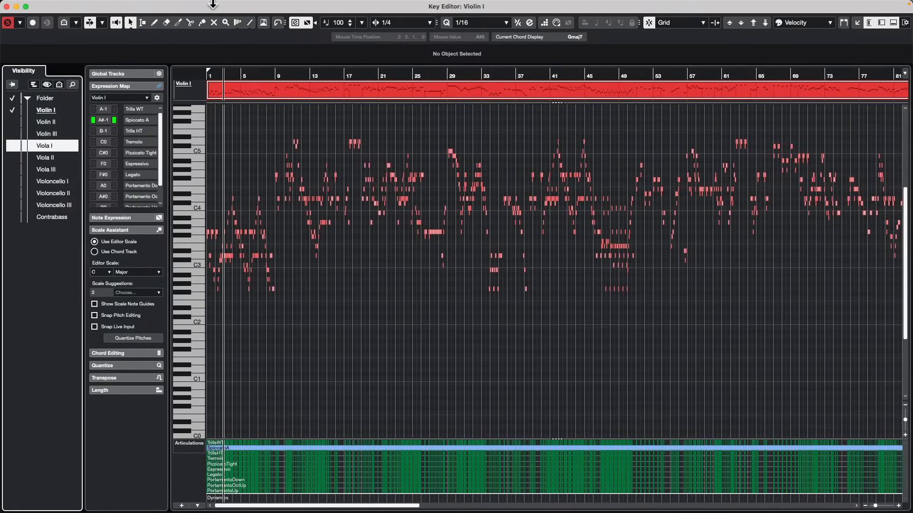
Open the UR-C application from the Dock, look at its mixer channels, and close it.
{"action": "mouse_move", "coordinate": [357, 5]}
{"action": "mouse_move", "coordinate": [316, 506]}
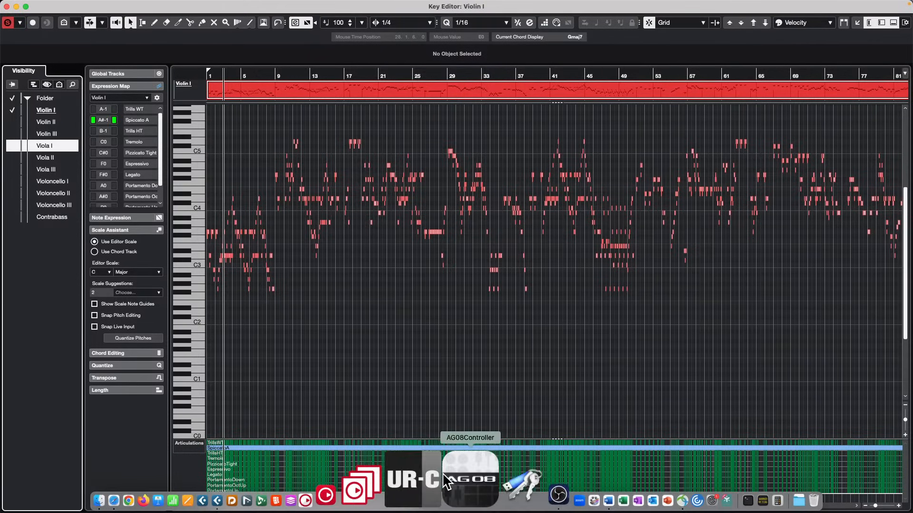
{"action": "left_click", "coordinate": [436, 473]}
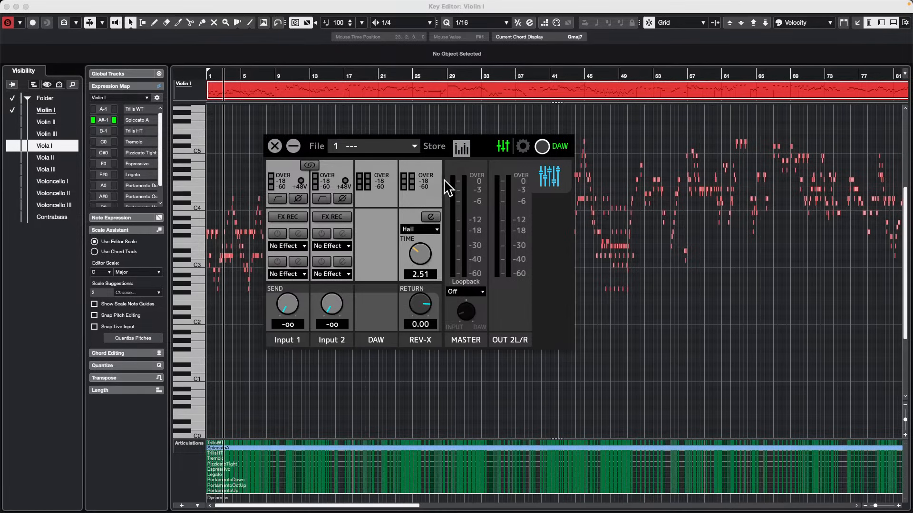
{"action": "left_click", "coordinate": [275, 146]}
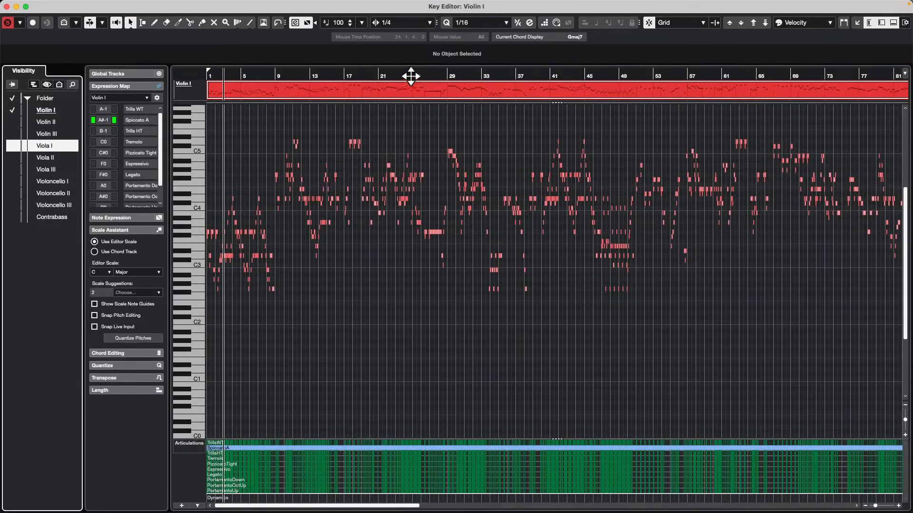
Draw a long C2 note from 24.2.4 to 26.1.1 and a short F1 note at 25.2.1 in the Violin I part, then select the C2 note.
{"action": "left_click_drag", "start_coordinate": [411, 76], "coordinate": [413, 135]}
{"action": "scroll", "coordinate": [428, 214], "scroll_direction": "down", "scroll_amount": 1}
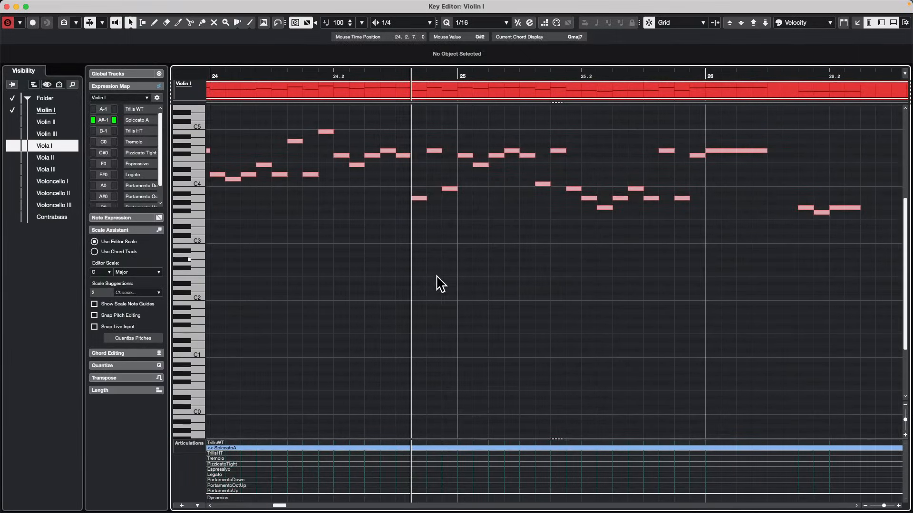
{"action": "right_click", "coordinate": [395, 294]}
{"action": "left_click", "coordinate": [415, 291]}
{"action": "mouse_move", "coordinate": [381, 297]}
{"action": "left_mouse_down"}
{"action": "mouse_move", "coordinate": [587, 298]}
{"action": "mouse_move", "coordinate": [571, 300]}
{"action": "mouse_move", "coordinate": [680, 287]}
{"action": "mouse_move", "coordinate": [658, 276]}
{"action": "mouse_move", "coordinate": [664, 298]}
{"action": "mouse_move", "coordinate": [706, 296]}
{"action": "left_mouse_up"}
{"action": "left_click", "coordinate": [597, 332]}
{"action": "right_click", "coordinate": [597, 332]}
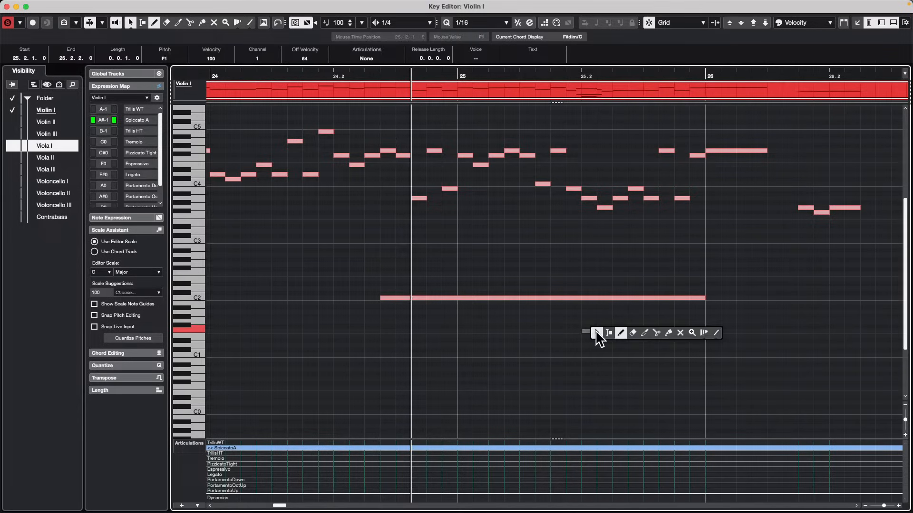
{"action": "left_click", "coordinate": [598, 333]}
{"action": "left_click", "coordinate": [488, 299]}
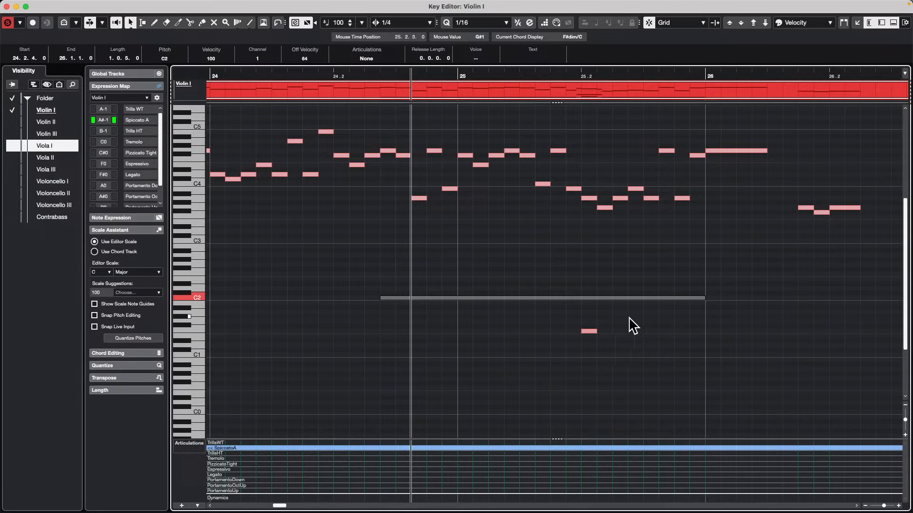
Draw a C2 note overlapping the long one and ending at 26.1.8, plus notes on A#1, F1, B0 and F#1 below it.
{"action": "right_click", "coordinate": [647, 317]}
{"action": "left_click", "coordinate": [671, 318]}
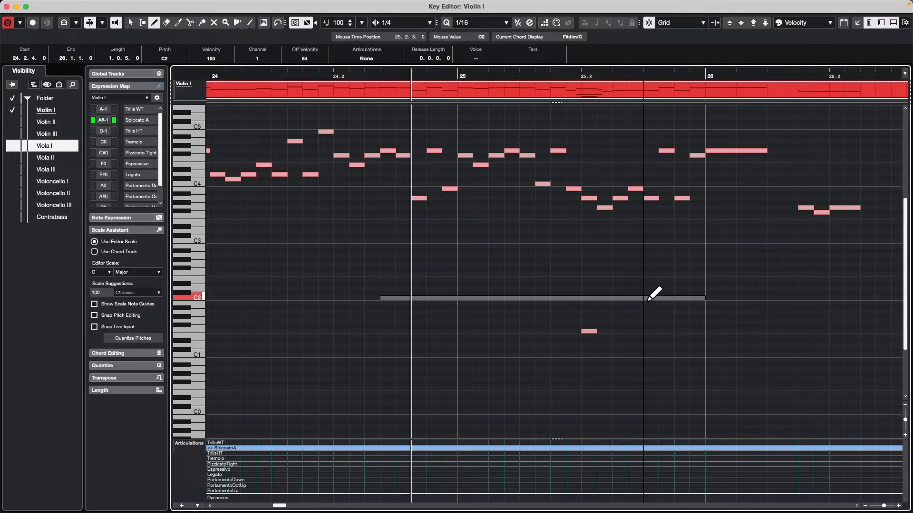
{"action": "left_click_drag", "start_coordinate": [648, 299], "coordinate": [812, 298]}
{"action": "left_click", "coordinate": [589, 307]}
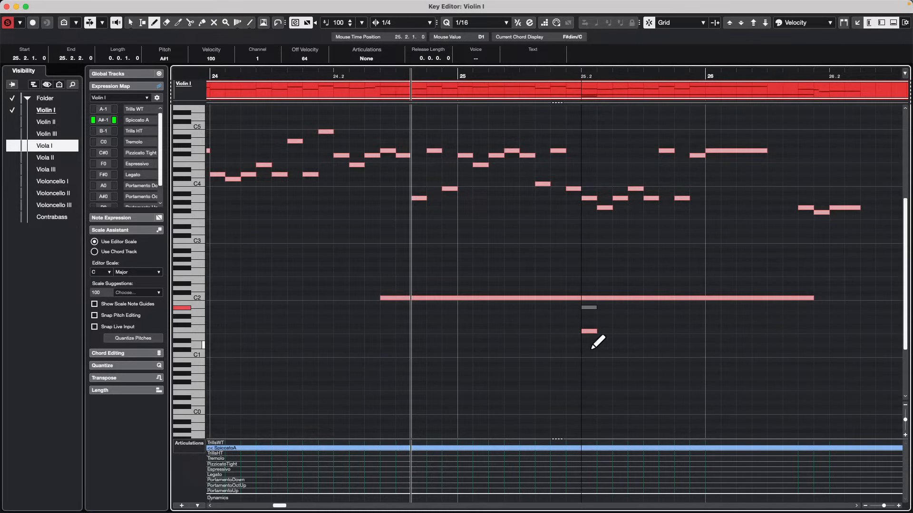
{"action": "mouse_move", "coordinate": [476, 331]}
{"action": "left_mouse_down"}
{"action": "mouse_move", "coordinate": [589, 331]}
{"action": "mouse_move", "coordinate": [704, 357]}
{"action": "left_mouse_up"}
{"action": "left_click_drag", "start_coordinate": [630, 327], "coordinate": [718, 332]}
Move the drawn B0, F#1 and longer F1 notes up to C2 so they overlap the long C2 note.
{"action": "key", "text": "1"}
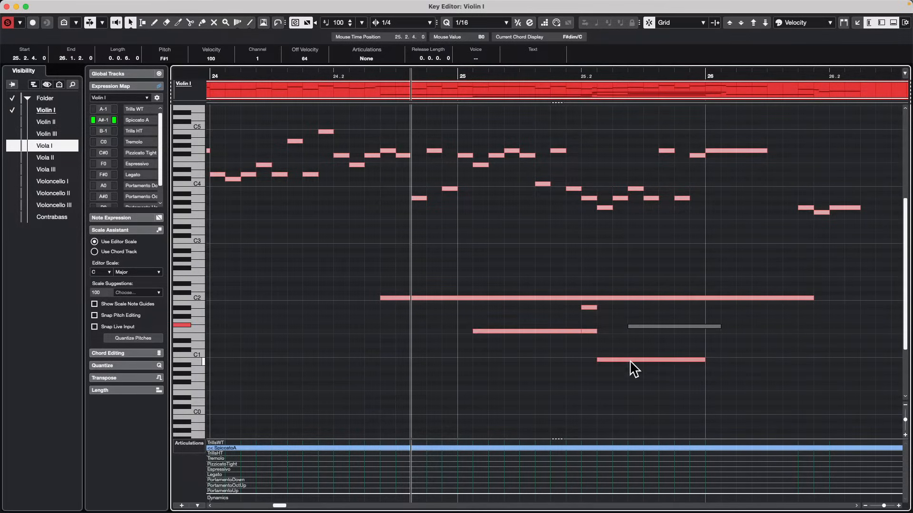
{"action": "left_click_drag", "start_coordinate": [630, 361], "coordinate": [619, 299]}
{"action": "left_click_drag", "start_coordinate": [677, 325], "coordinate": [759, 301]}
{"action": "left_click_drag", "start_coordinate": [559, 332], "coordinate": [495, 299]}
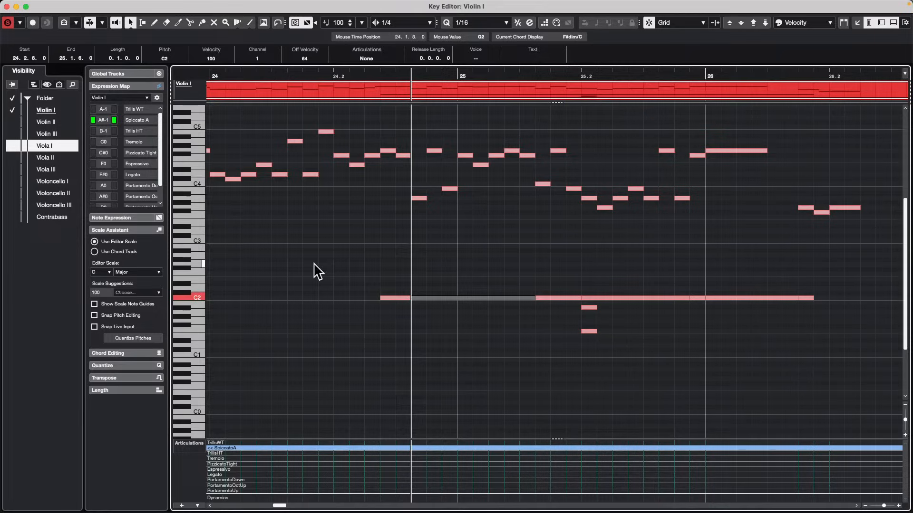
Select individual notes within the overlapping C2 stack to inspect which note lies in front.
{"action": "left_click", "coordinate": [400, 333]}
{"action": "left_click", "coordinate": [449, 296]}
{"action": "left_click", "coordinate": [563, 294]}
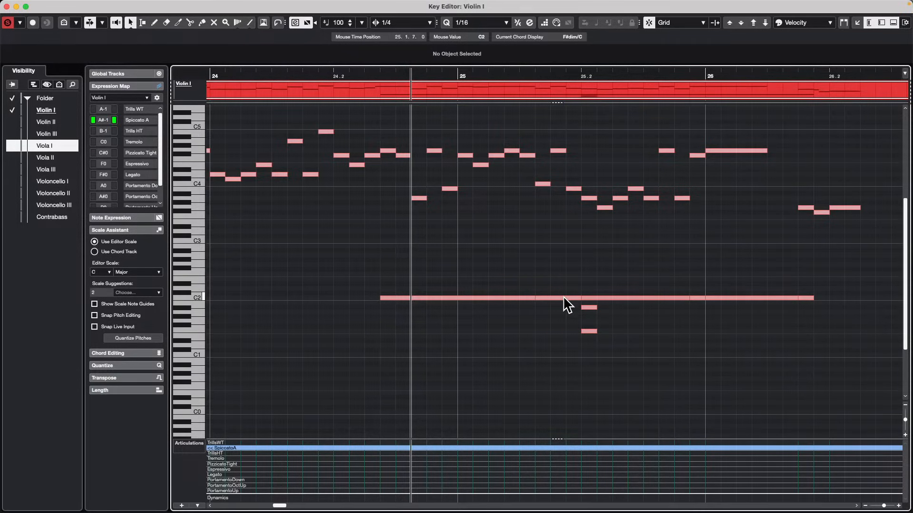
{"action": "left_click", "coordinate": [562, 296]}
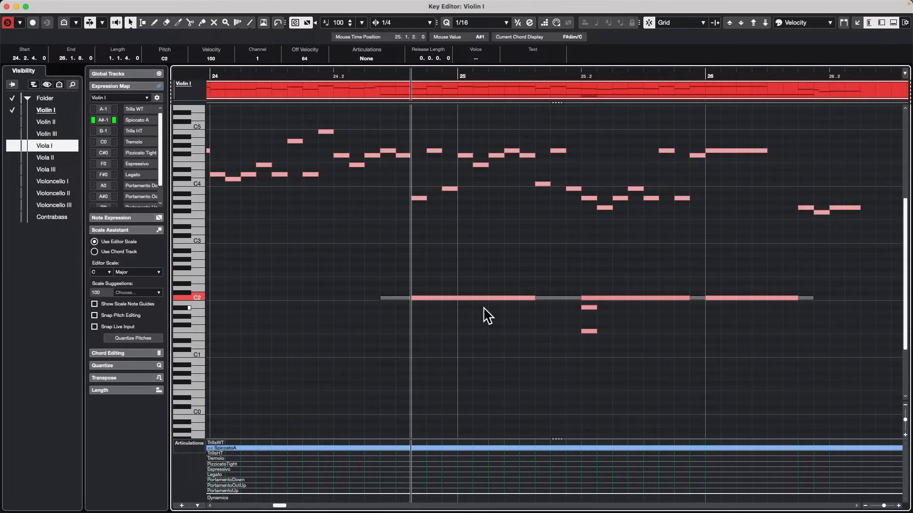
{"action": "left_click", "coordinate": [511, 297]}
{"action": "left_click", "coordinate": [667, 298]}
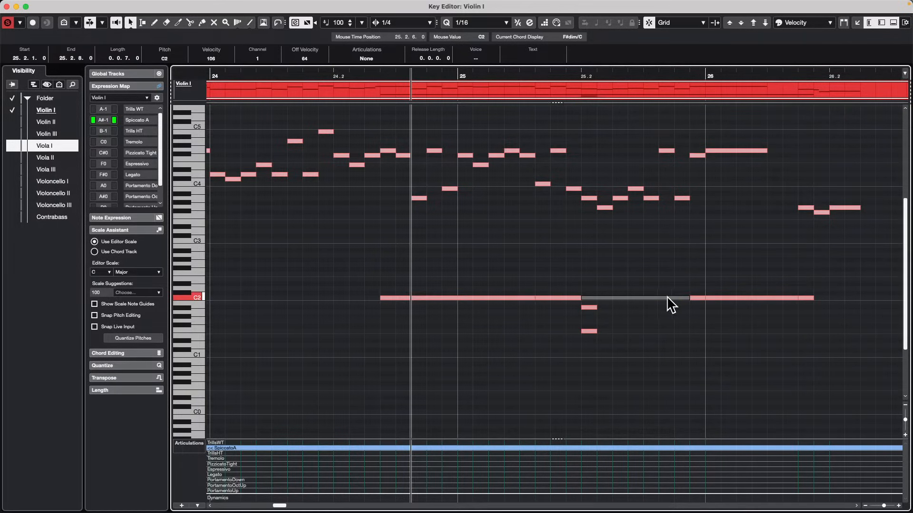
Select the C2 note that ends at 26.1.8 within the overlapping stack.
{"action": "left_click", "coordinate": [559, 298]}
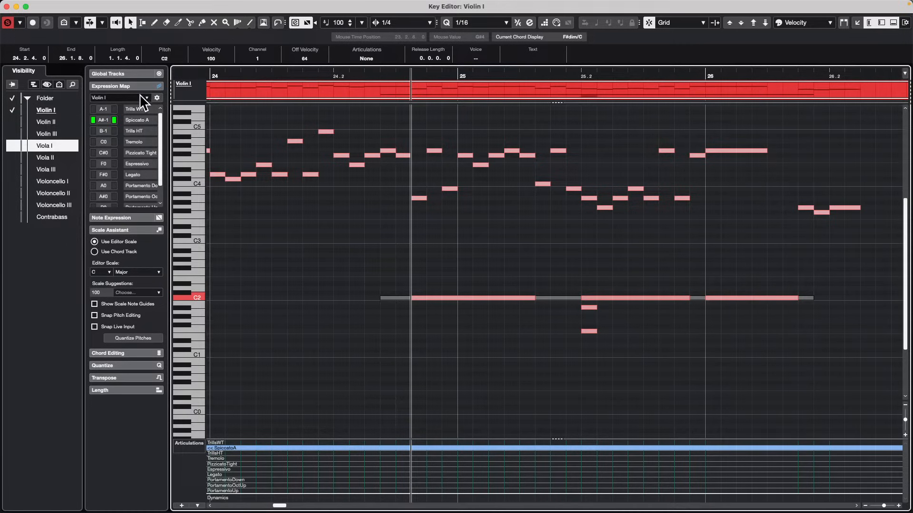
Open the project's Notepad, enter "ty" as a note, and close the Notepad.
{"action": "left_click", "coordinate": [117, 5]}
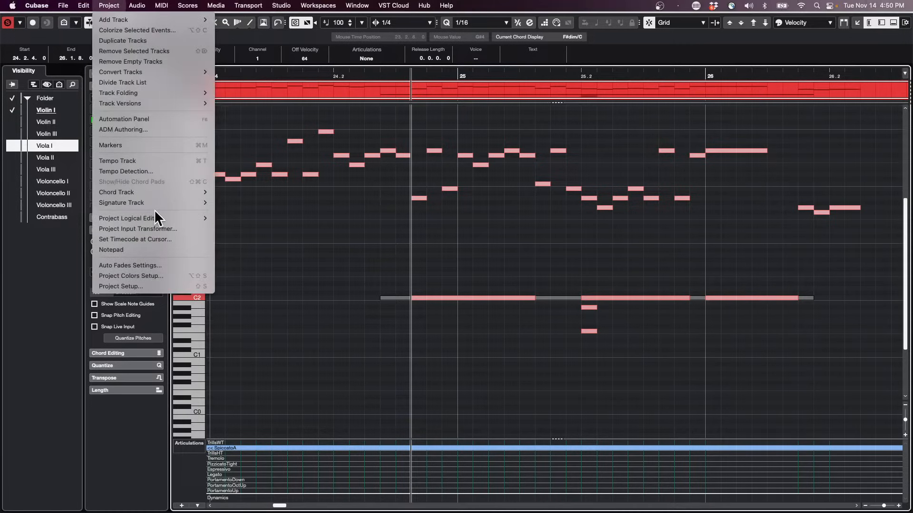
{"action": "mouse_move", "coordinate": [156, 218]}
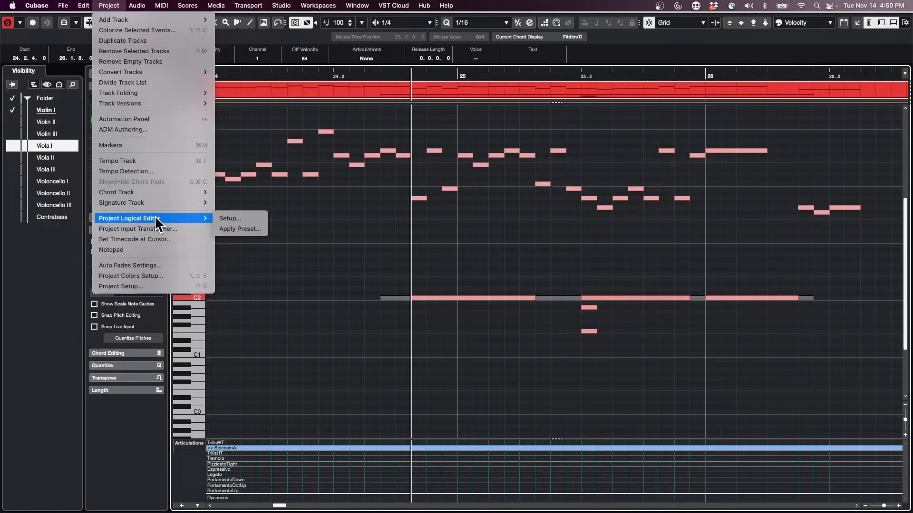
{"action": "left_click", "coordinate": [153, 248]}
{"action": "left_click", "coordinate": [167, 104]}
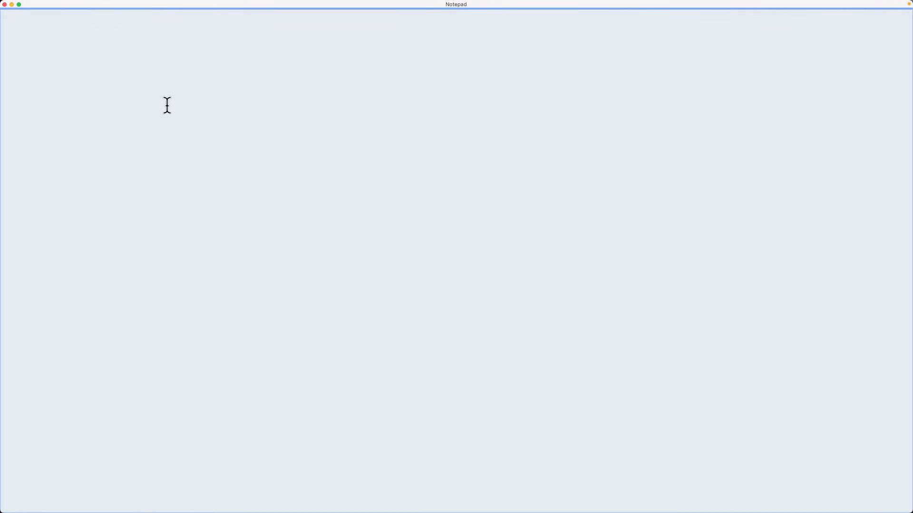
{"action": "type", "text": "ty"}
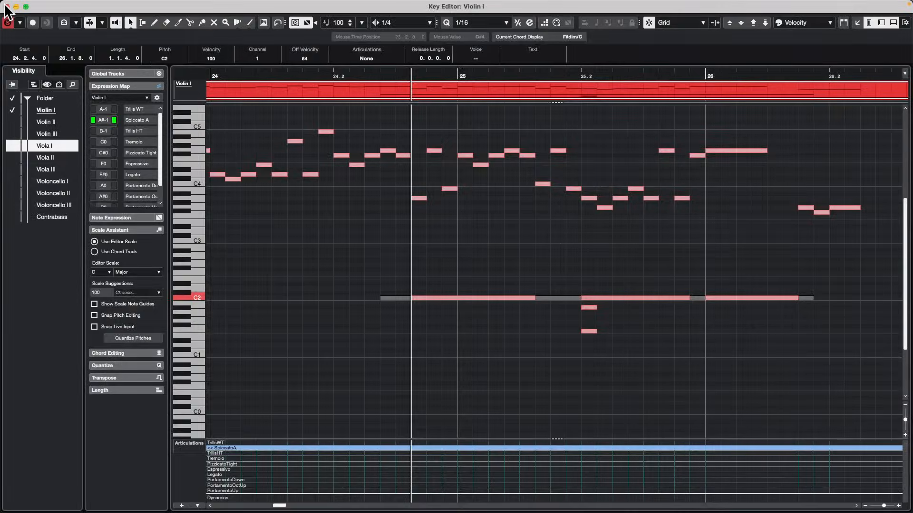
{"action": "left_click", "coordinate": [5, 4]}
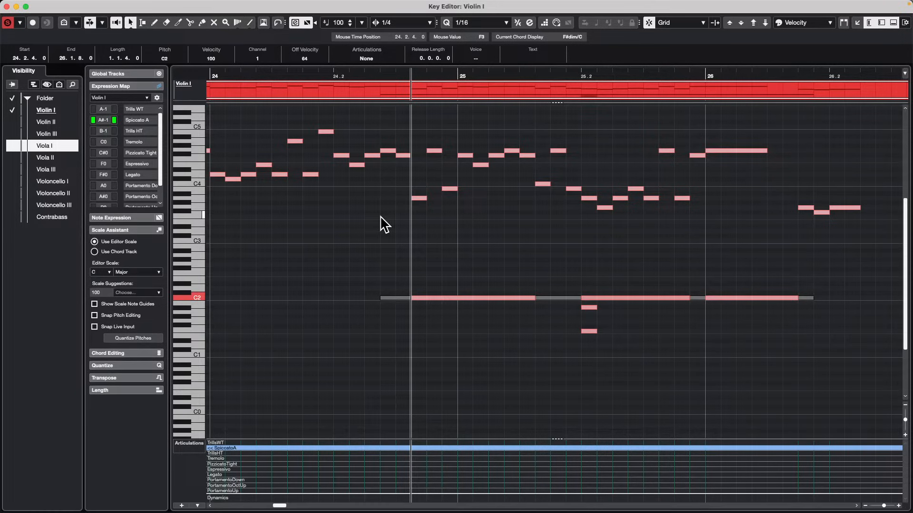
Close the Key Editor and create a new empty project in the November 10 2023 folder.
{"action": "left_click", "coordinate": [6, 6]}
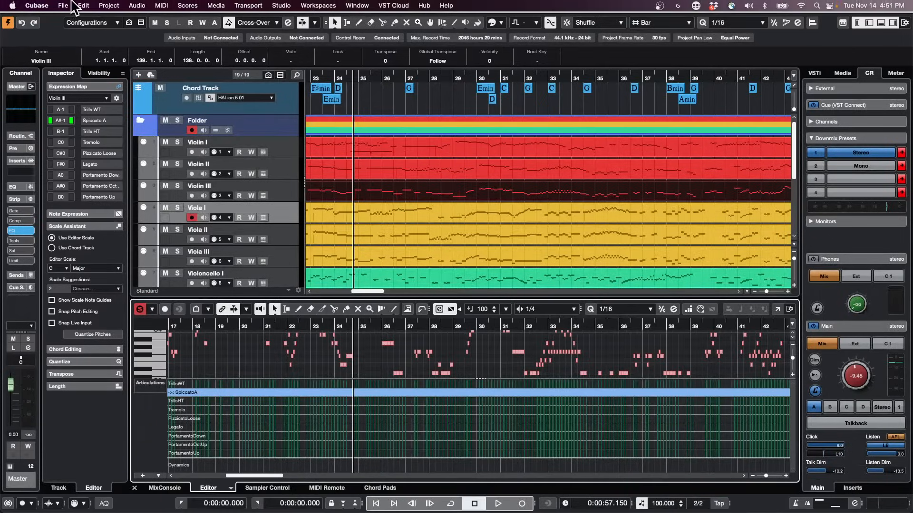
{"action": "left_click", "coordinate": [74, 7]}
{"action": "left_click", "coordinate": [68, 24]}
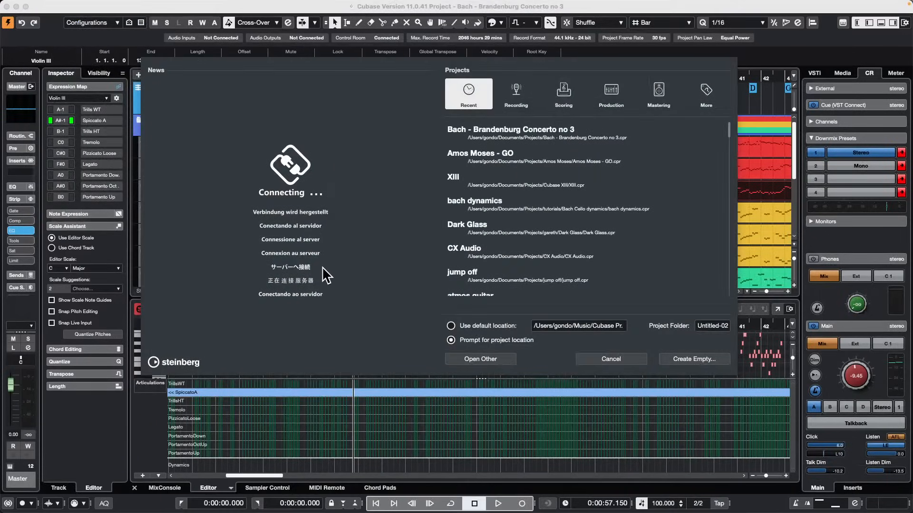
{"action": "left_click", "coordinate": [695, 357]}
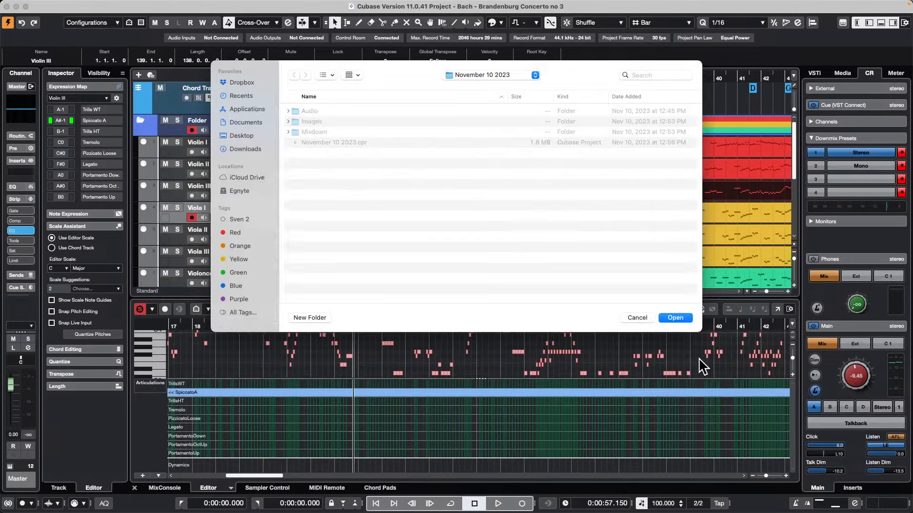
{"action": "left_click", "coordinate": [681, 316]}
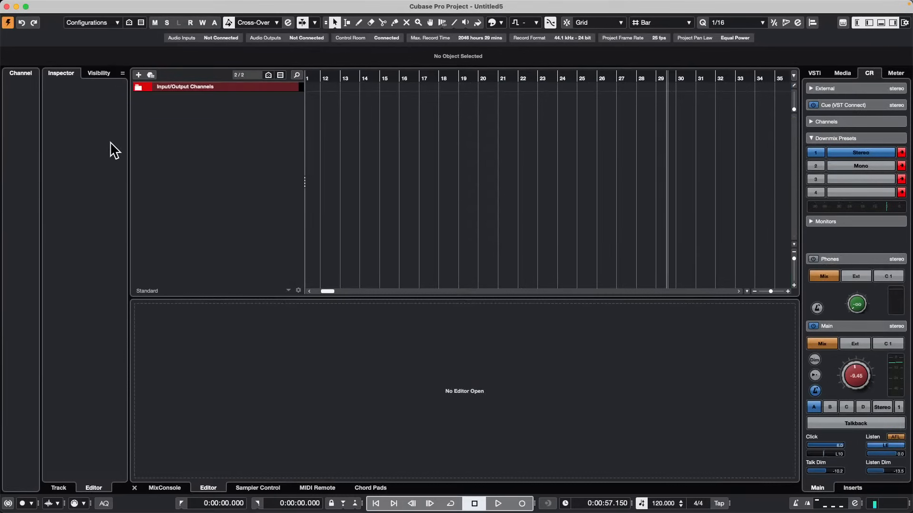
Add 16 stereo audio tracks routed to Stereo Out.
{"action": "right_click", "coordinate": [207, 119]}
{"action": "left_click", "coordinate": [241, 125]}
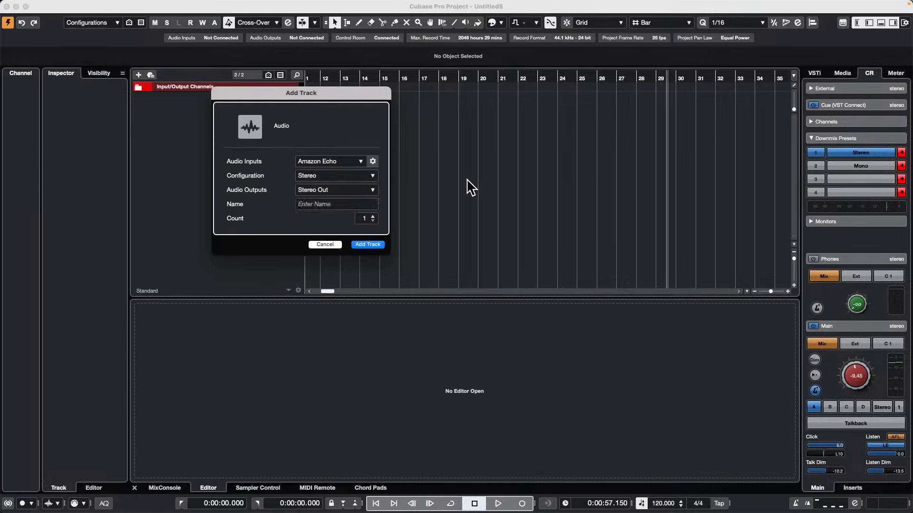
{"action": "left_click", "coordinate": [373, 217]}
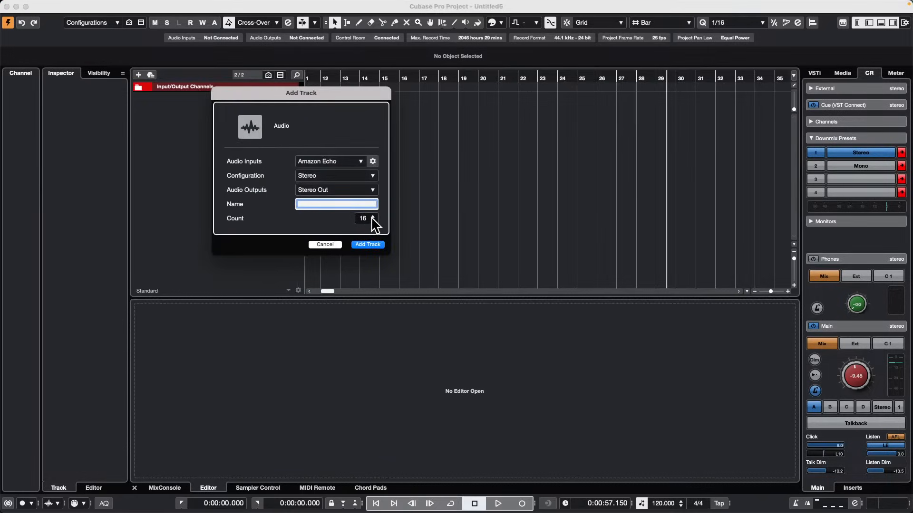
{"action": "left_click", "coordinate": [373, 216]}
{"action": "left_click", "coordinate": [367, 244]}
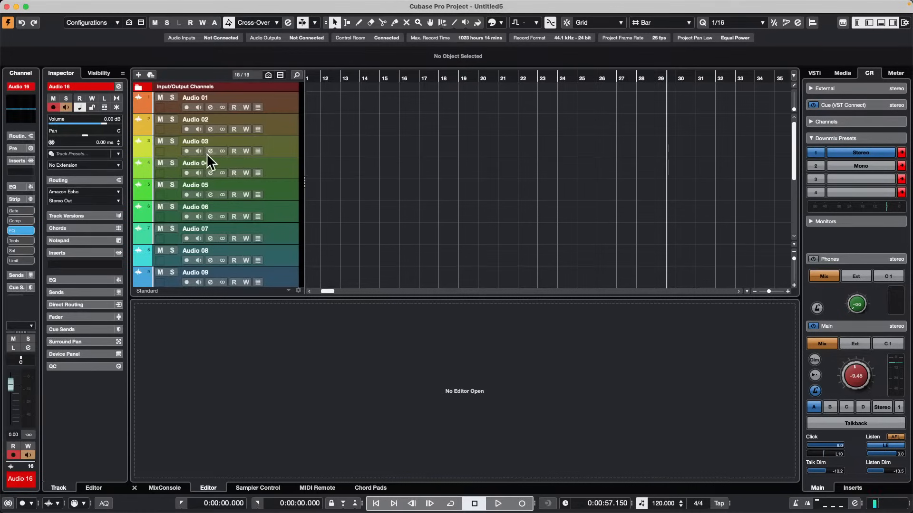
Display the MixConsole in the lower zone and move all tracks from Audio 01 to Audio 16 into a new folder.
{"action": "left_click", "coordinate": [274, 100]}
{"action": "left_click", "coordinate": [156, 488]}
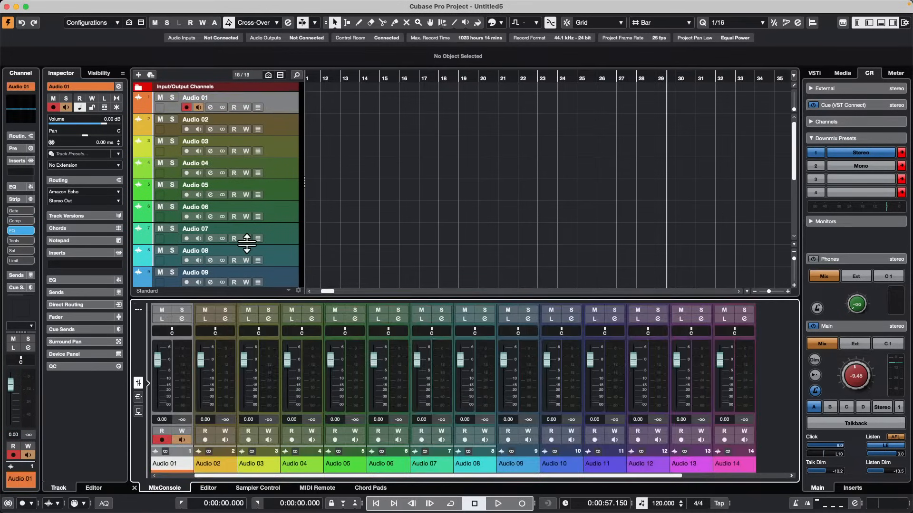
{"action": "scroll", "coordinate": [245, 238], "scroll_direction": "down", "scroll_amount": 5}
{"action": "left_click", "coordinate": [276, 262], "text": "shift"}
{"action": "scroll", "coordinate": [275, 261], "scroll_direction": "up", "scroll_amount": 5}
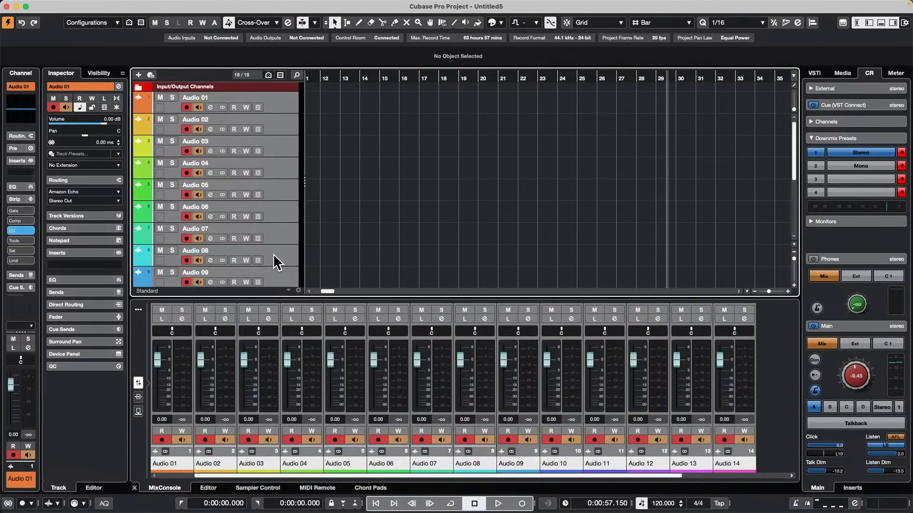
{"action": "right_click", "coordinate": [278, 104]}
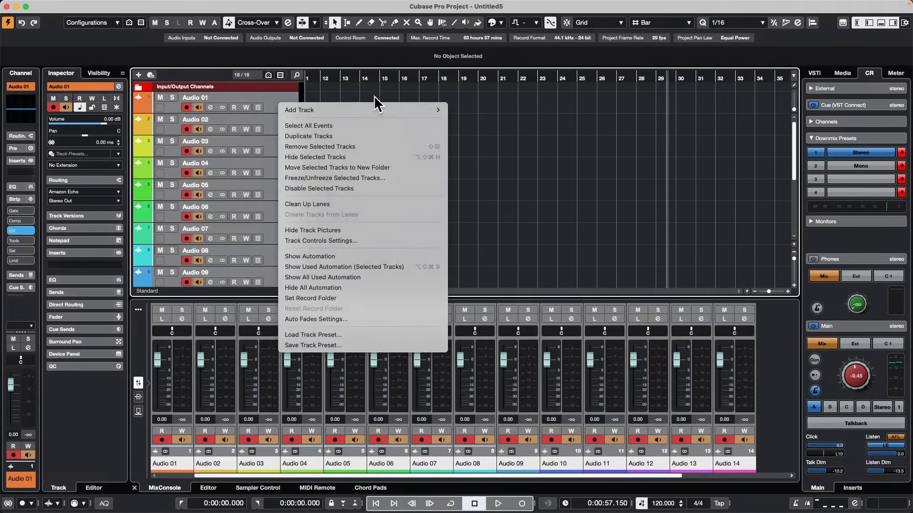
{"action": "left_click", "coordinate": [383, 167]}
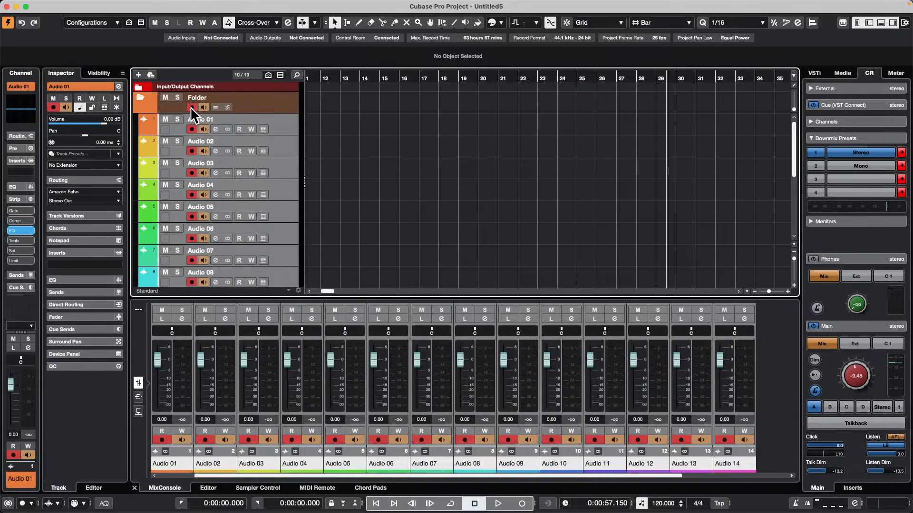
Disarm recording for all tracks through the folder's record enable, and collapse and expand the folder.
{"action": "left_click", "coordinate": [192, 107]}
{"action": "left_click", "coordinate": [193, 107]}
{"action": "left_click", "coordinate": [195, 107]}
{"action": "left_click", "coordinate": [139, 98]}
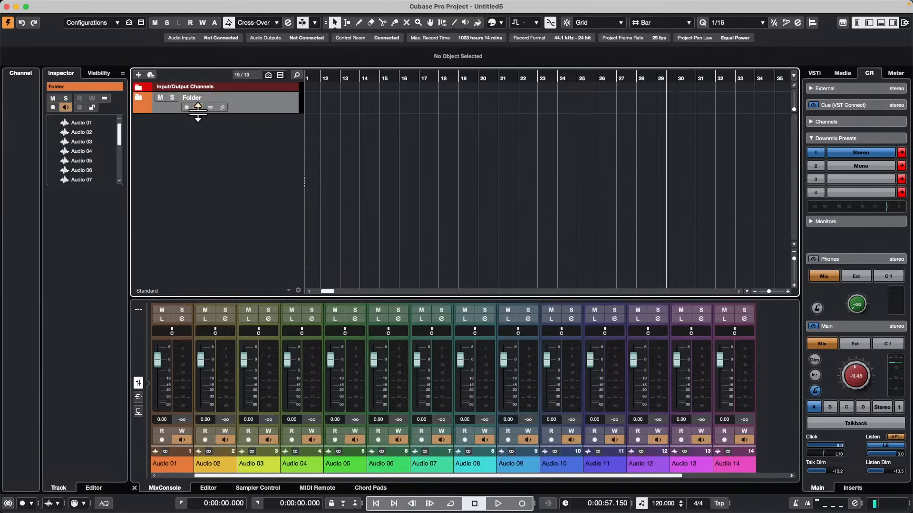
{"action": "left_click", "coordinate": [140, 98]}
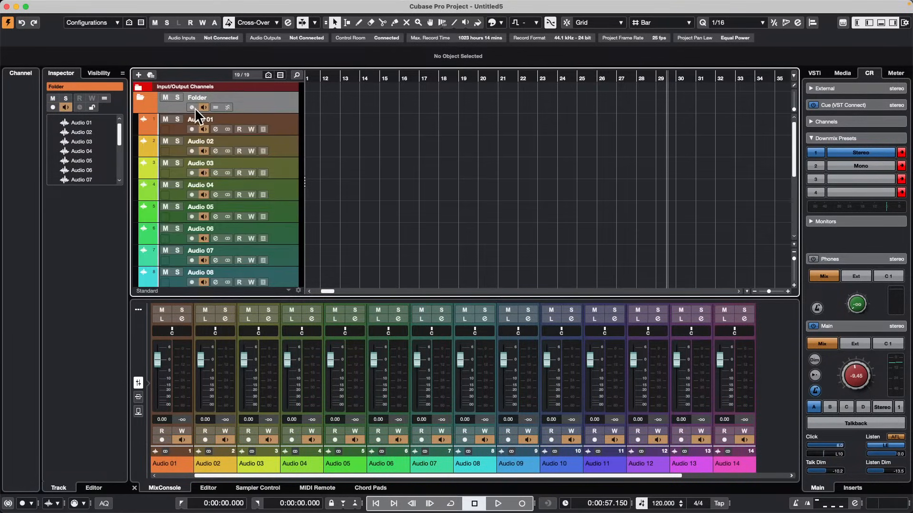
Switch the folder's record enable on and off, leave all its tracks armed, and check them through the track list.
{"action": "left_click", "coordinate": [193, 107]}
{"action": "left_click", "coordinate": [192, 107]}
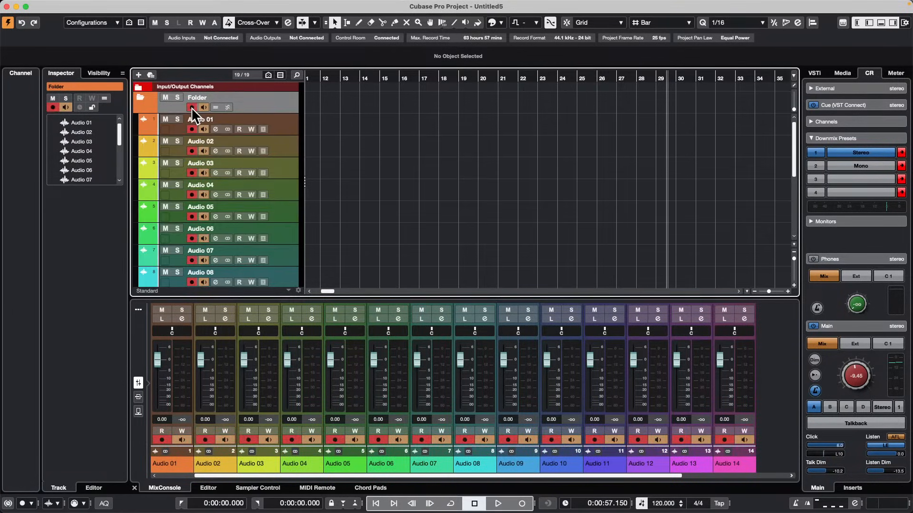
{"action": "left_click", "coordinate": [192, 107]}
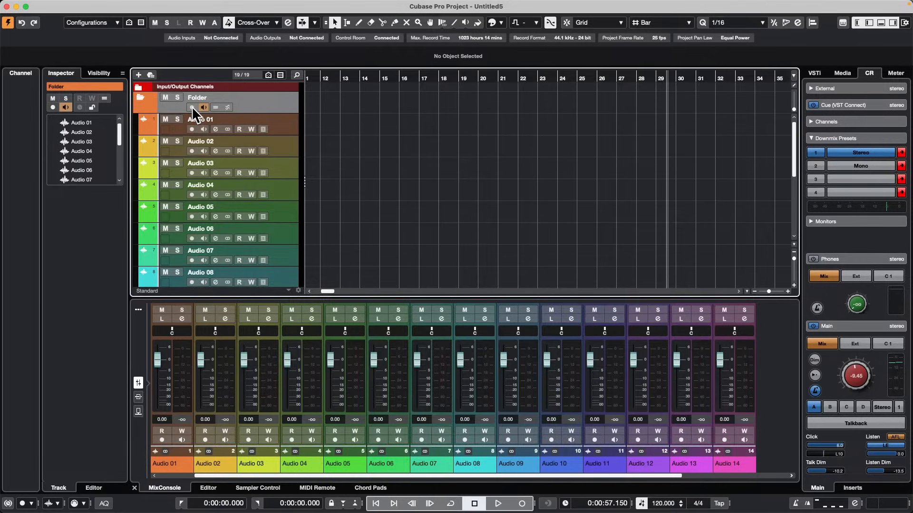
{"action": "left_click", "coordinate": [192, 106]}
{"action": "left_click", "coordinate": [192, 106]}
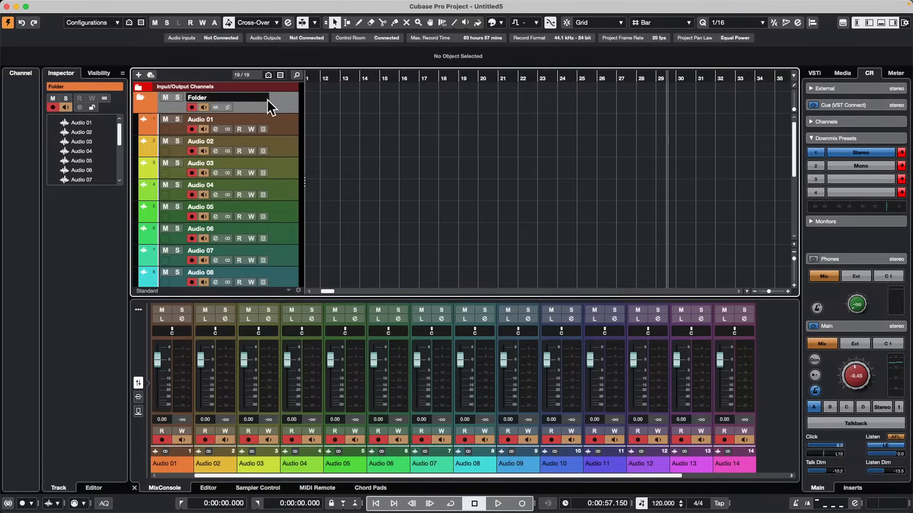
{"action": "scroll", "coordinate": [236, 202], "scroll_direction": "down", "scroll_amount": 4}
{"action": "scroll", "coordinate": [236, 202], "scroll_direction": "down", "scroll_amount": 4}
{"action": "scroll", "coordinate": [233, 157], "scroll_direction": "up", "scroll_amount": 10}
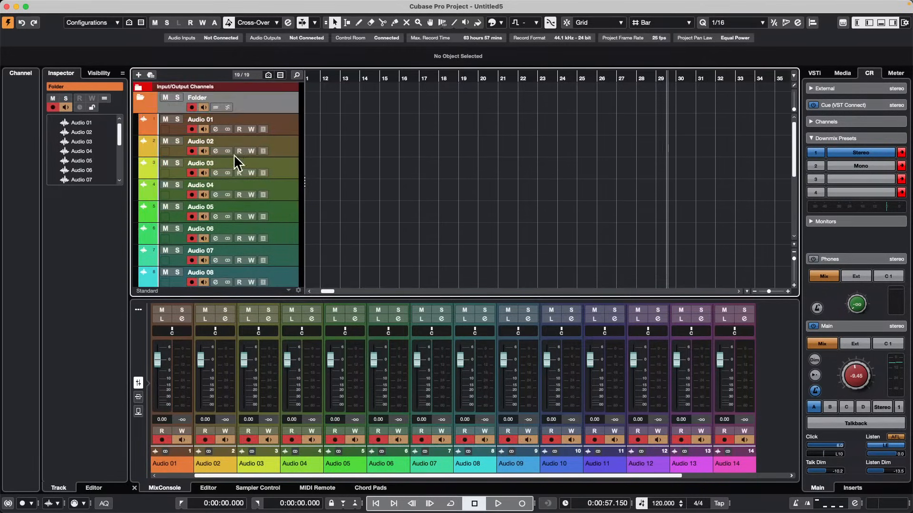
Collapse the folder and duplicate it together with its audio tracks.
{"action": "left_click", "coordinate": [139, 97]}
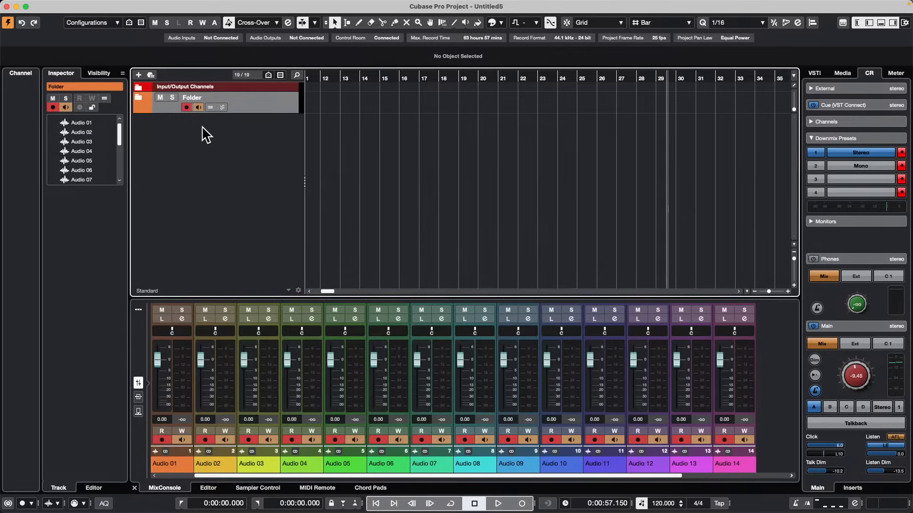
{"action": "right_click", "coordinate": [266, 104]}
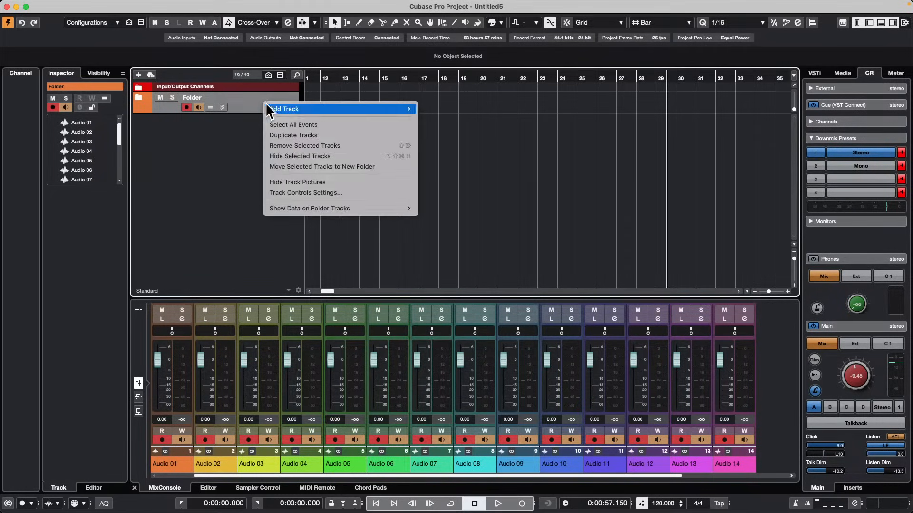
{"action": "left_click", "coordinate": [330, 134]}
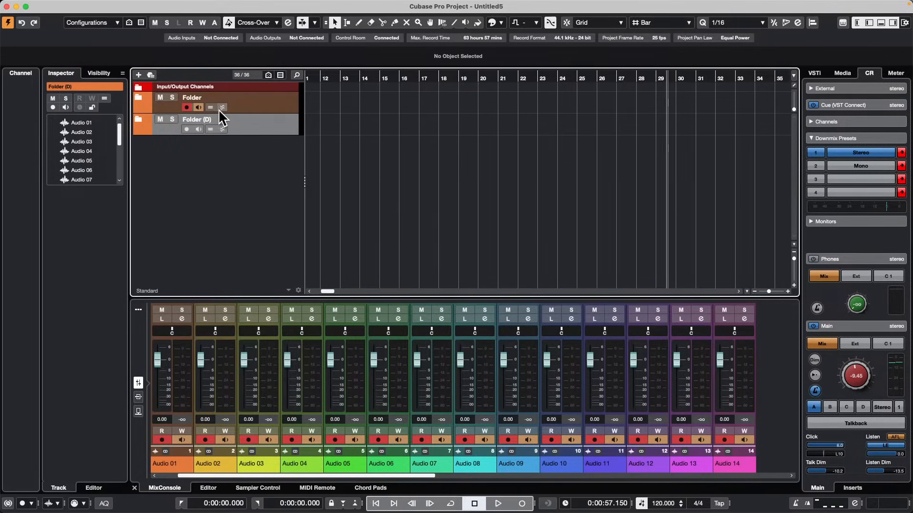
Select Audio 01 to Audio 16 inside the duplicated folder, view their Set Record Folder dialog, and cancel it.
{"action": "left_click", "coordinate": [139, 120]}
{"action": "left_click", "coordinate": [284, 141]}
{"action": "scroll", "coordinate": [280, 159], "scroll_direction": "down", "scroll_amount": 5}
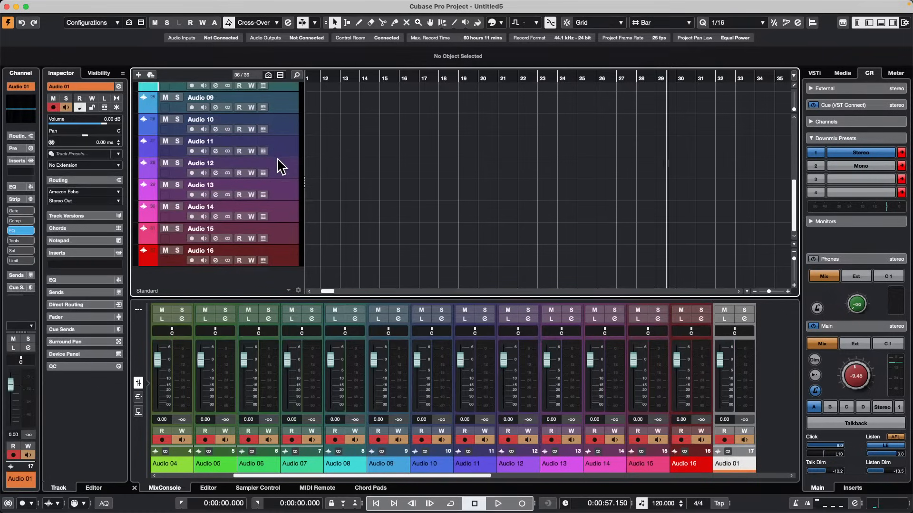
{"action": "left_click", "coordinate": [289, 263], "text": "shift"}
{"action": "scroll", "coordinate": [264, 204], "scroll_direction": "up", "scroll_amount": 5}
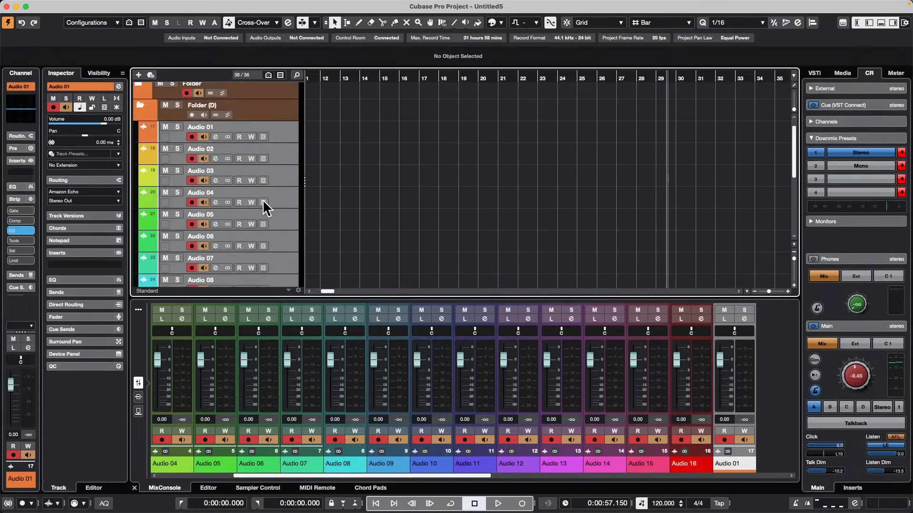
{"action": "right_click", "coordinate": [279, 135]}
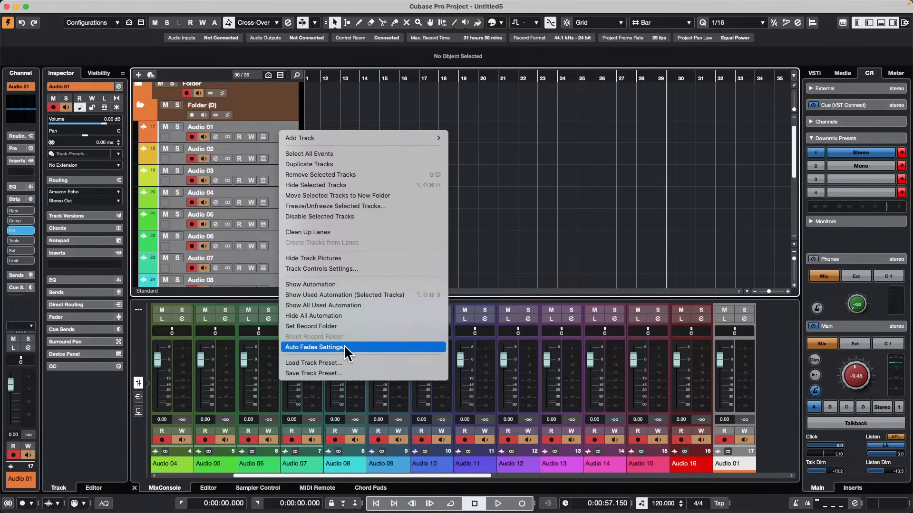
{"action": "left_click", "coordinate": [347, 327]}
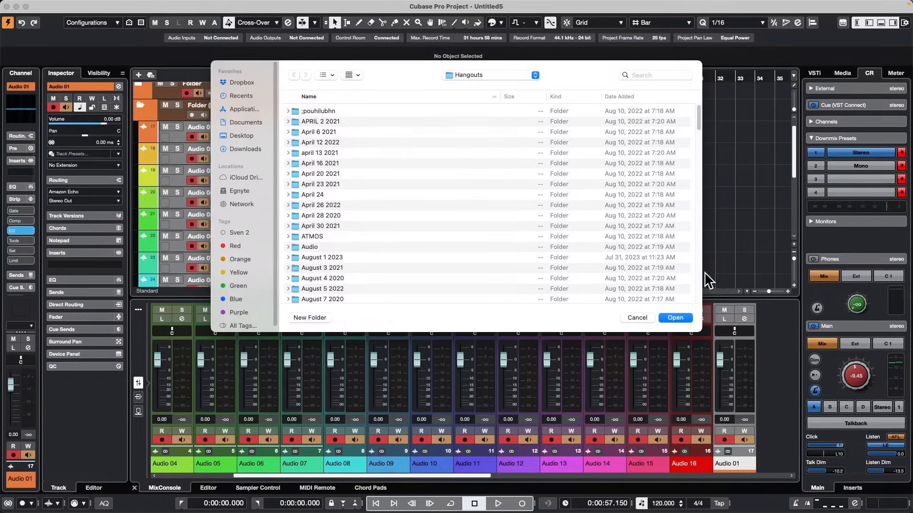
{"action": "left_click", "coordinate": [642, 318]}
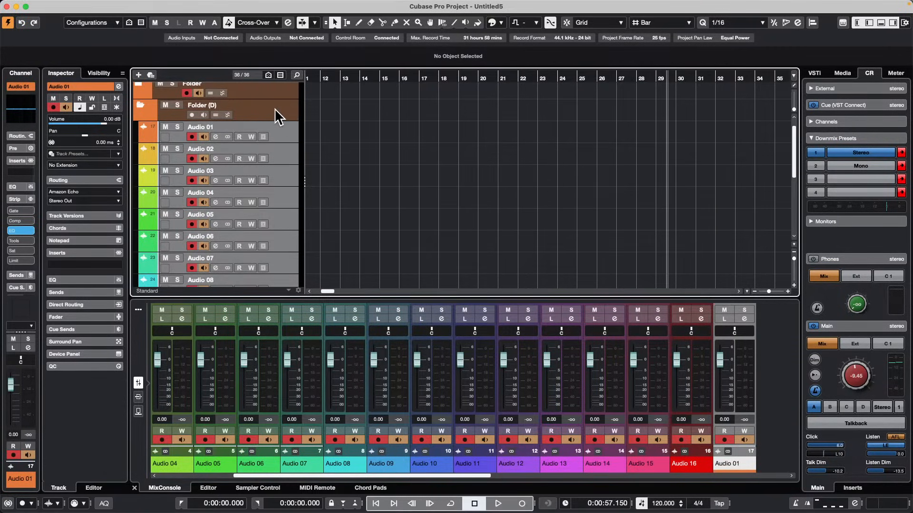
Collapse the duplicated folder and expand the original folder to show its audio tracks.
{"action": "scroll", "coordinate": [273, 95], "scroll_direction": "up", "scroll_amount": 1}
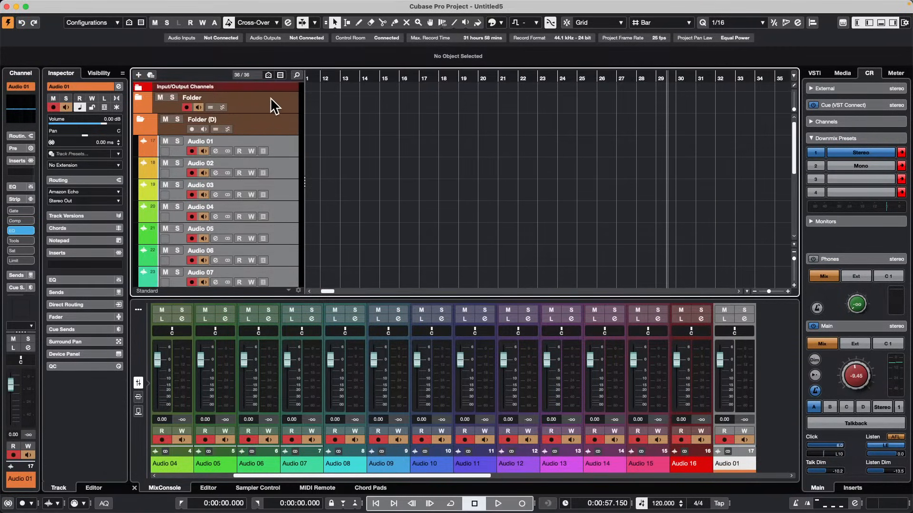
{"action": "left_click", "coordinate": [151, 123]}
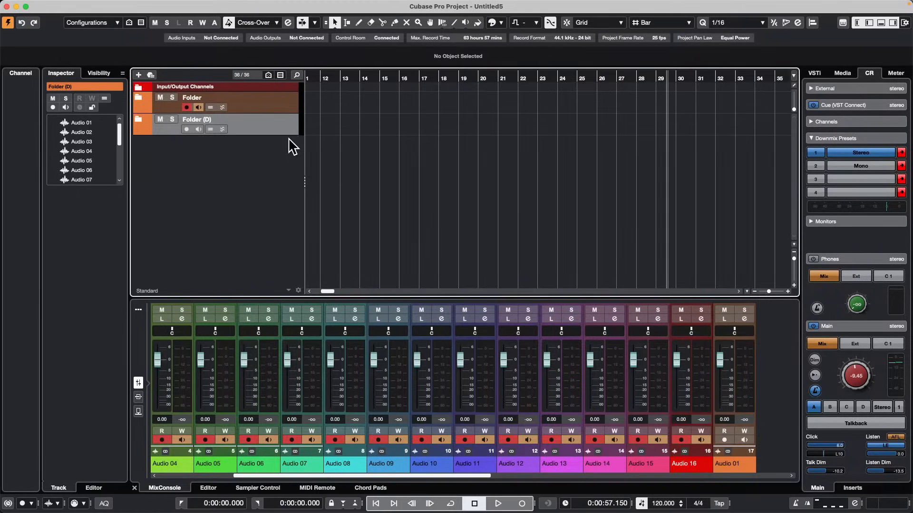
{"action": "left_click", "coordinate": [286, 102]}
{"action": "left_click", "coordinate": [139, 98]}
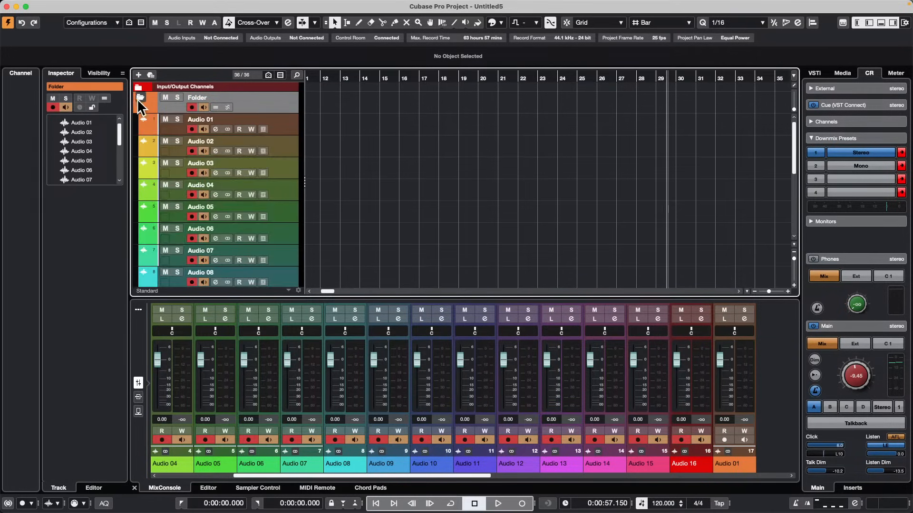
Select Audio 01 in the original folder and start playback.
{"action": "left_click", "coordinate": [288, 130]}
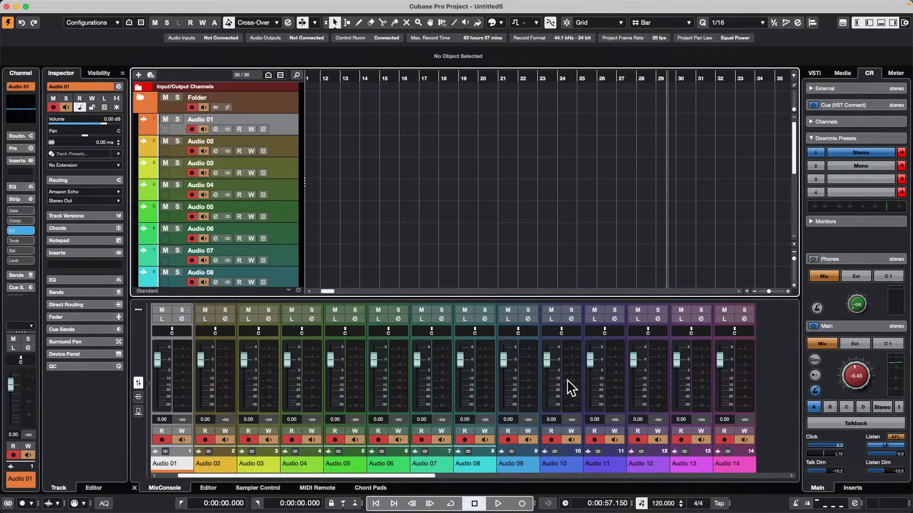
{"action": "left_click", "coordinate": [497, 503]}
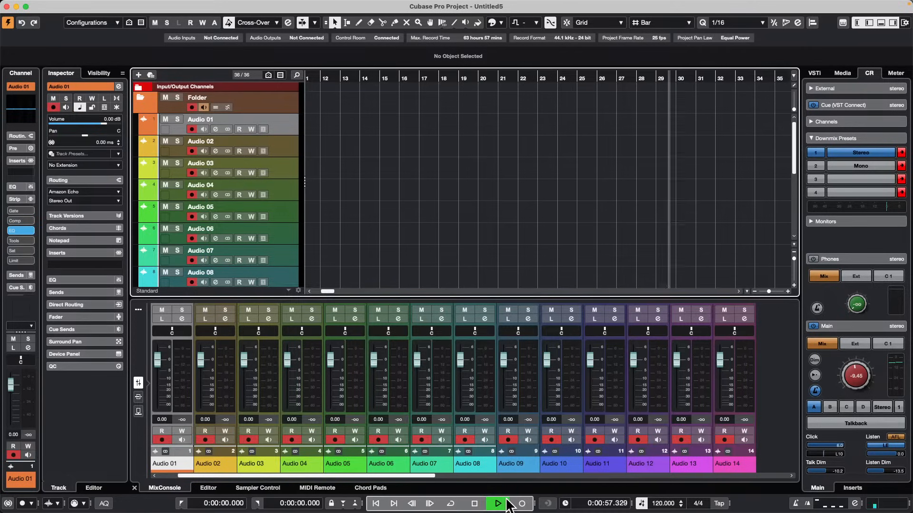
Record a short take on the armed audio tracks from bar 30, undo it, and return the cursor to the project start.
{"action": "left_click", "coordinate": [522, 503]}
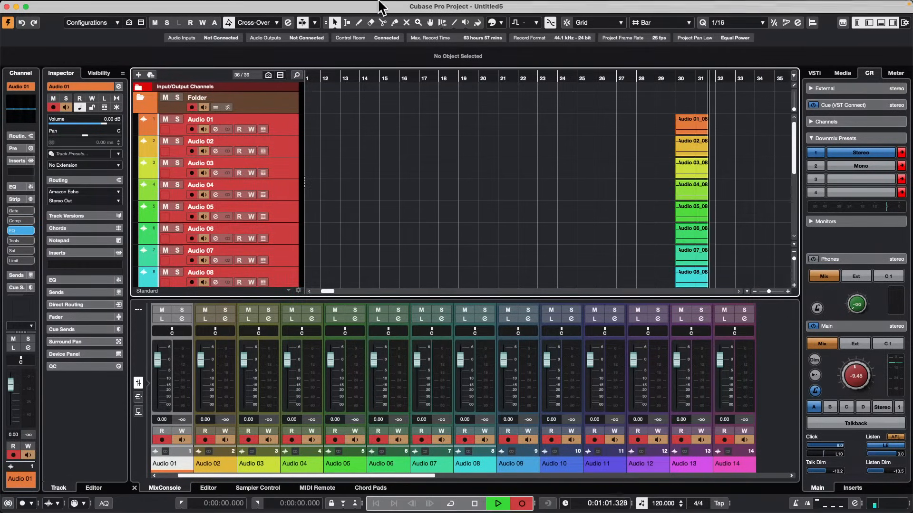
{"action": "mouse_move", "coordinate": [381, 6]}
{"action": "key", "text": "KP_Multiply"}
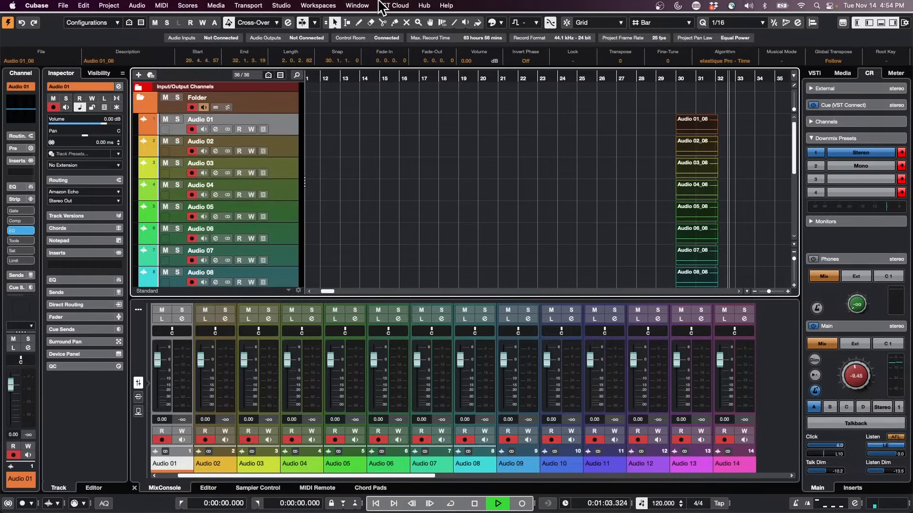
{"action": "key", "text": "space"}
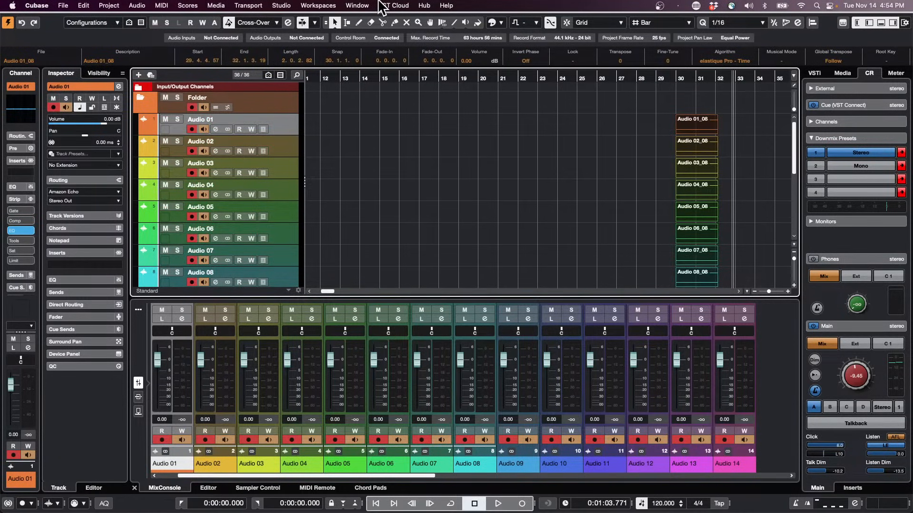
{"action": "key", "text": "ctrl+z"}
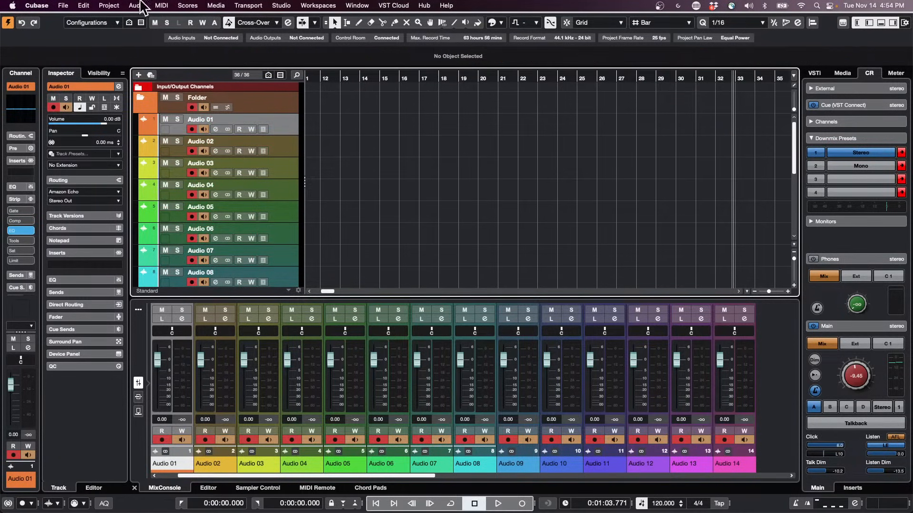
{"action": "key", "text": "KP_Decimal"}
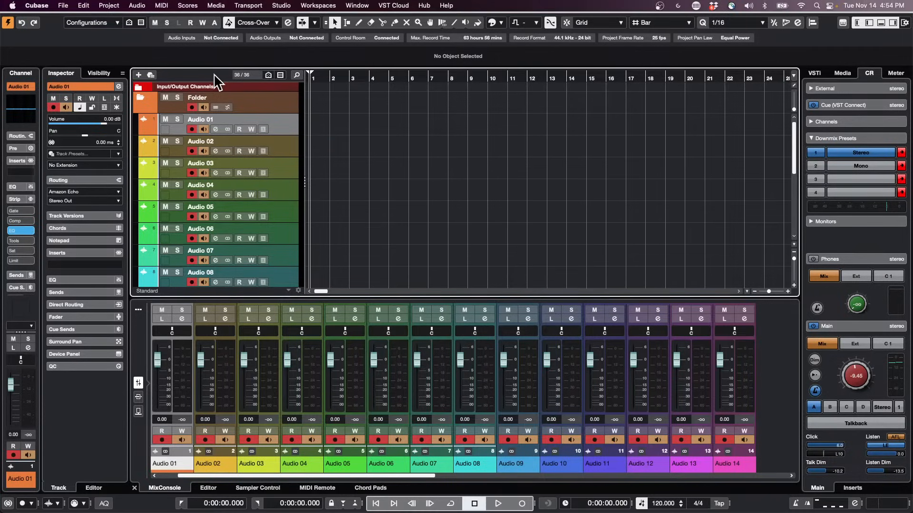
Show the MIDI Remote for the Korg nanoKONTROL2 and switch its mapping page to Untitled Page.
{"action": "left_click", "coordinate": [374, 486]}
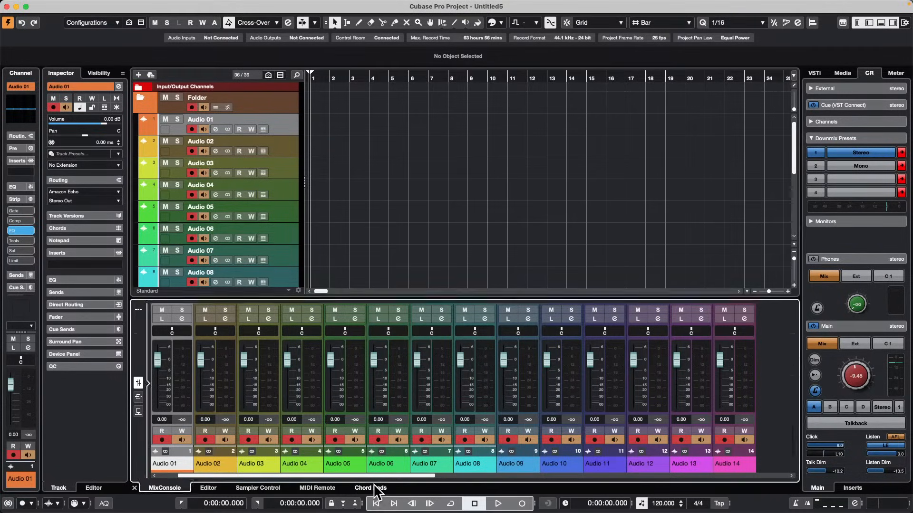
{"action": "left_click", "coordinate": [317, 489]}
{"action": "left_click", "coordinate": [354, 317]}
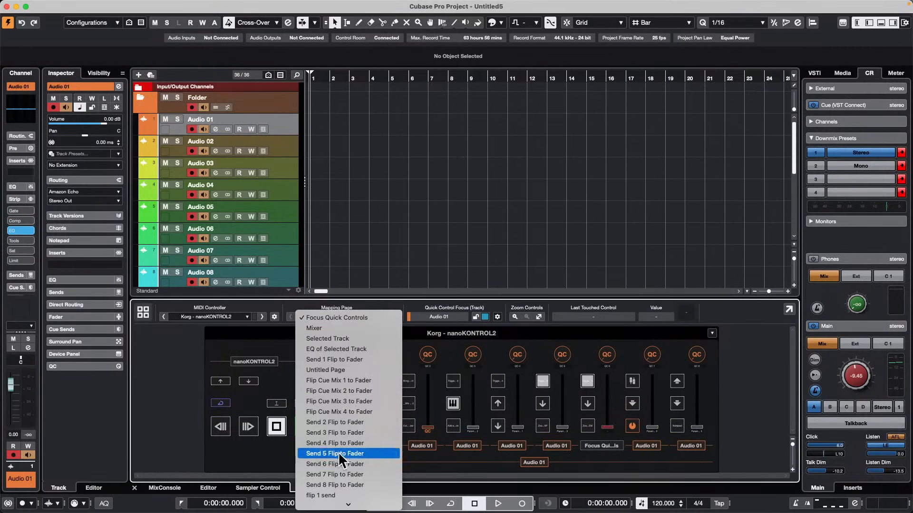
{"action": "left_click", "coordinate": [349, 370]}
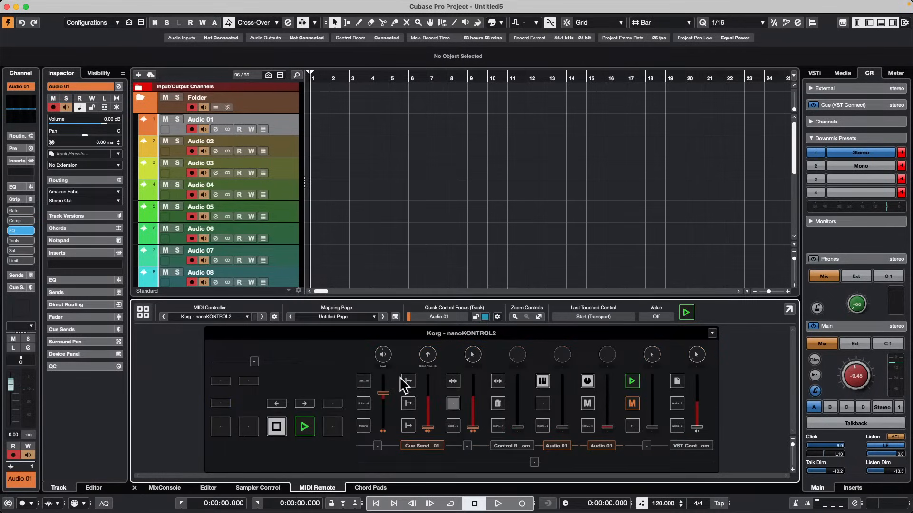
View the Lock Record mapping in the MIDI Remote Mapping Assistant, search the functions for "lock", and close the assistant.
{"action": "double_click", "coordinate": [366, 381]}
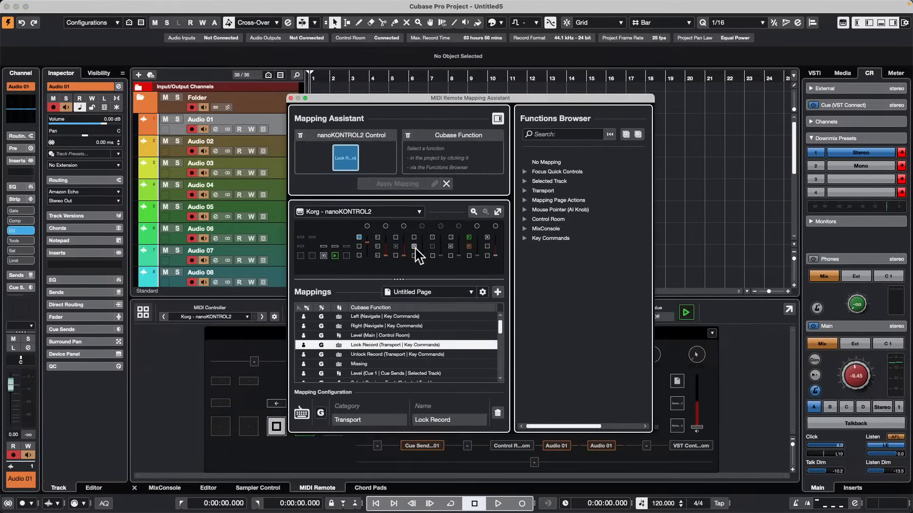
{"action": "left_click", "coordinate": [554, 135]}
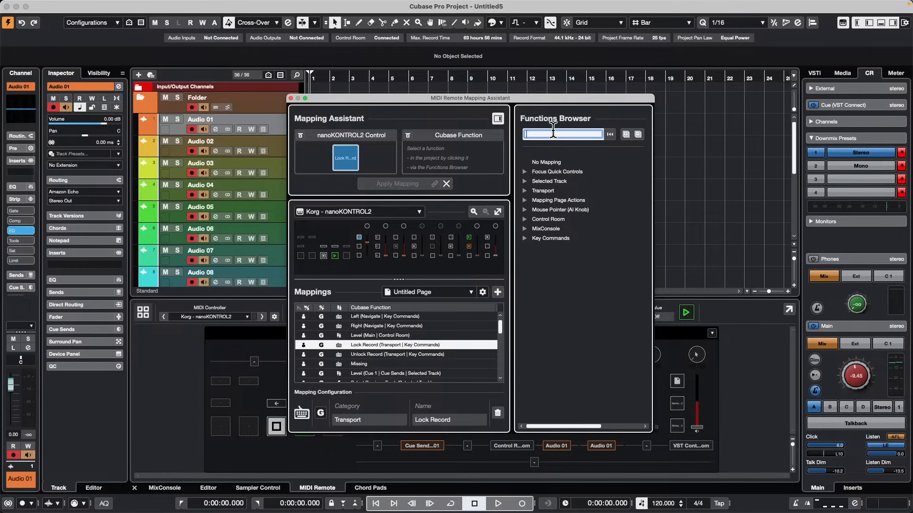
{"action": "type", "text": "lock"}
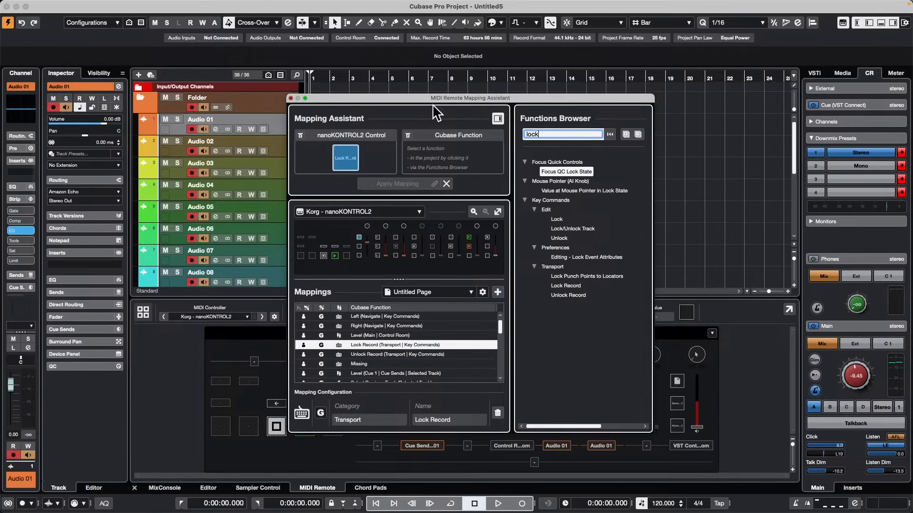
{"action": "left_click", "coordinate": [290, 98]}
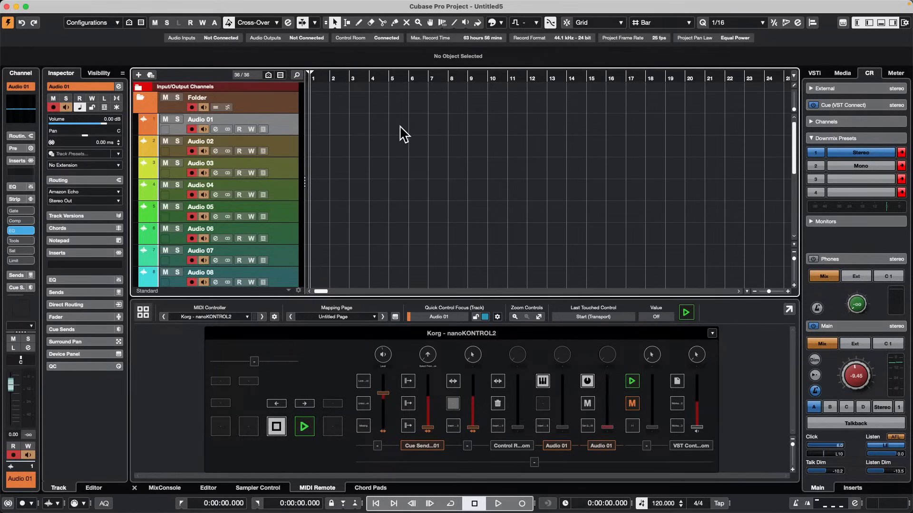
Record the armed tracks from bar 1 with record lock on, choose to continue at the first stop attempt, and finally stop the unlocked recording.
{"action": "key", "text": "KP_Multiply"}
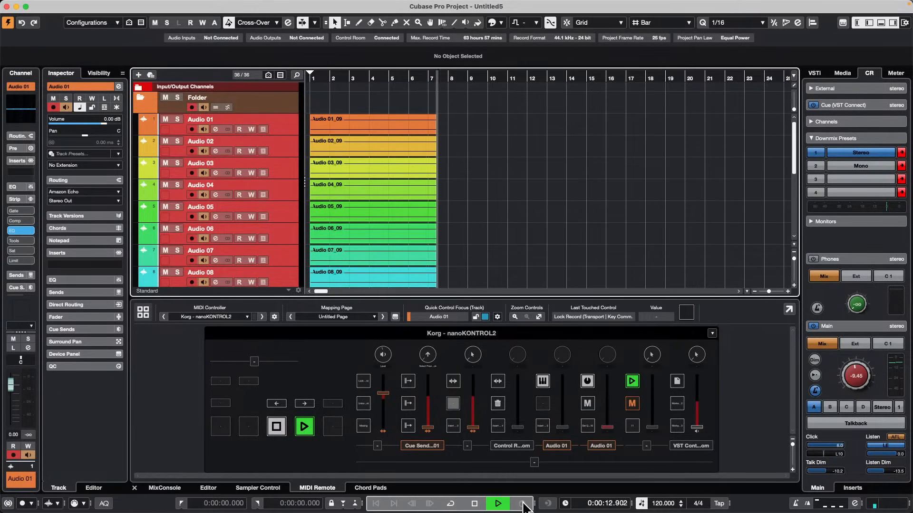
{"action": "left_click", "coordinate": [475, 504]}
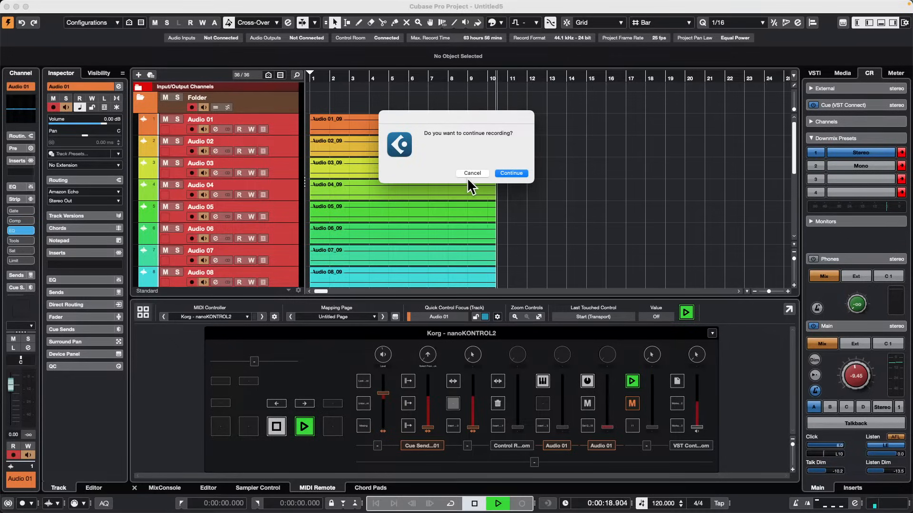
{"action": "left_click", "coordinate": [514, 174]}
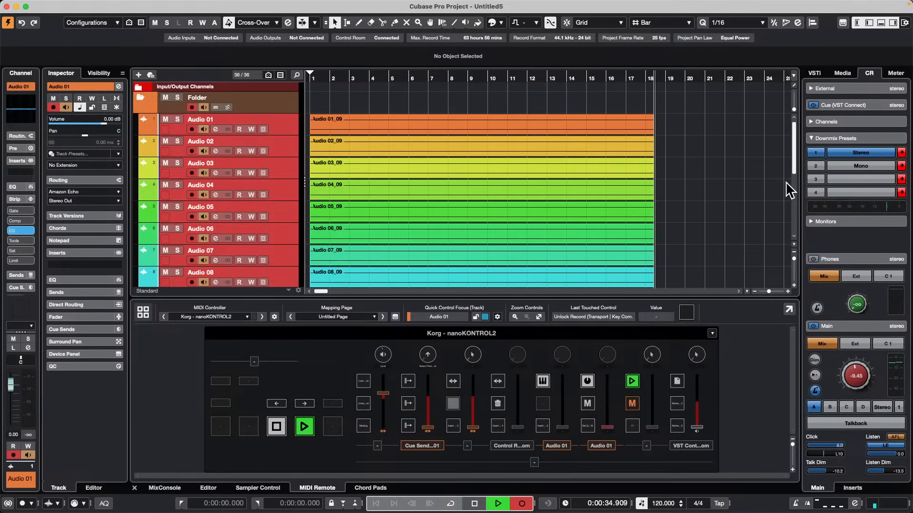
{"action": "key", "text": "KP_Multiply"}
{"action": "key", "text": "space"}
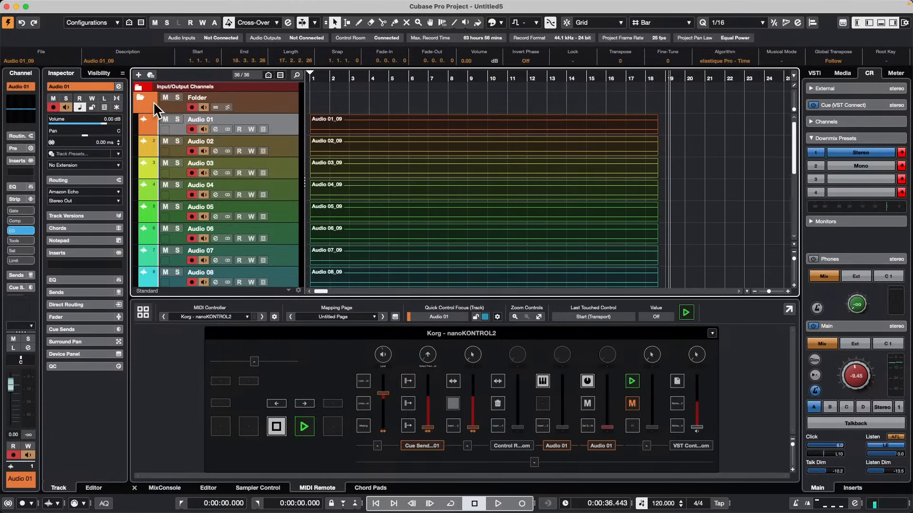
Collapse the original folder and add 16 mono input buses in Audio Connections.
{"action": "left_click", "coordinate": [139, 98]}
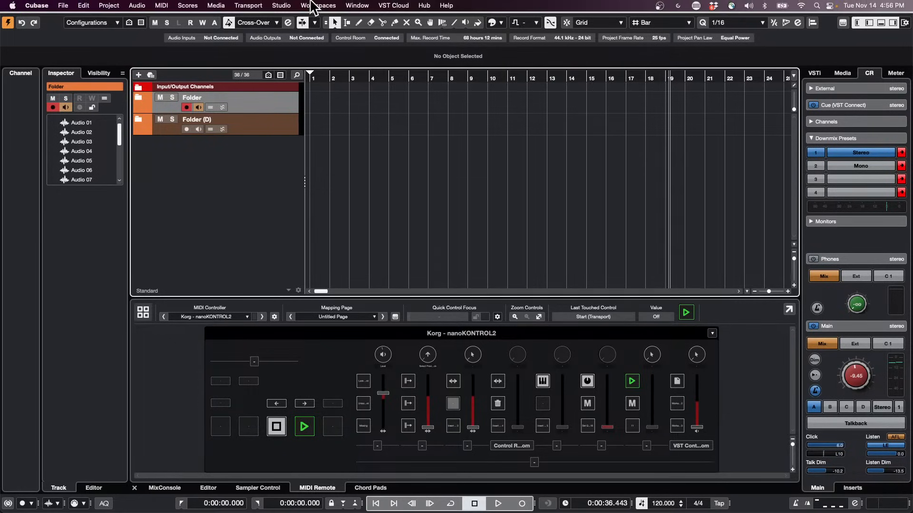
{"action": "left_click", "coordinate": [281, 5]}
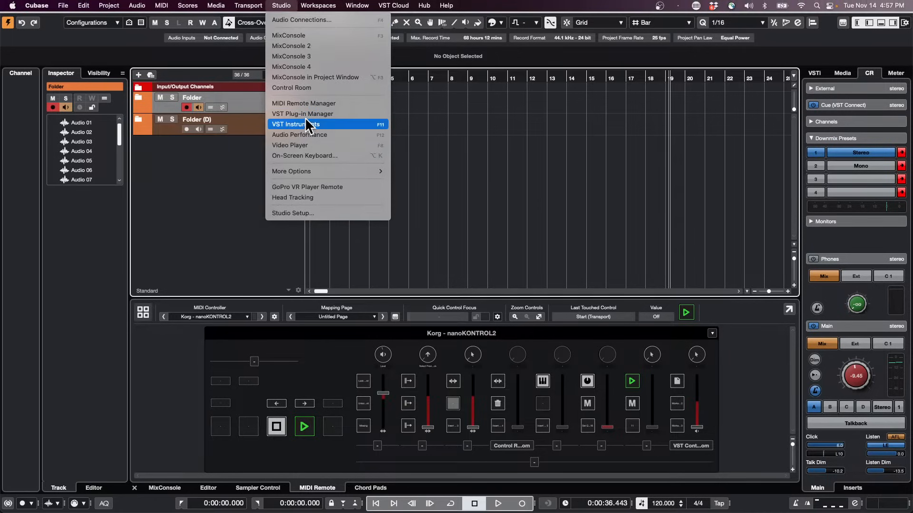
{"action": "left_click", "coordinate": [297, 21]}
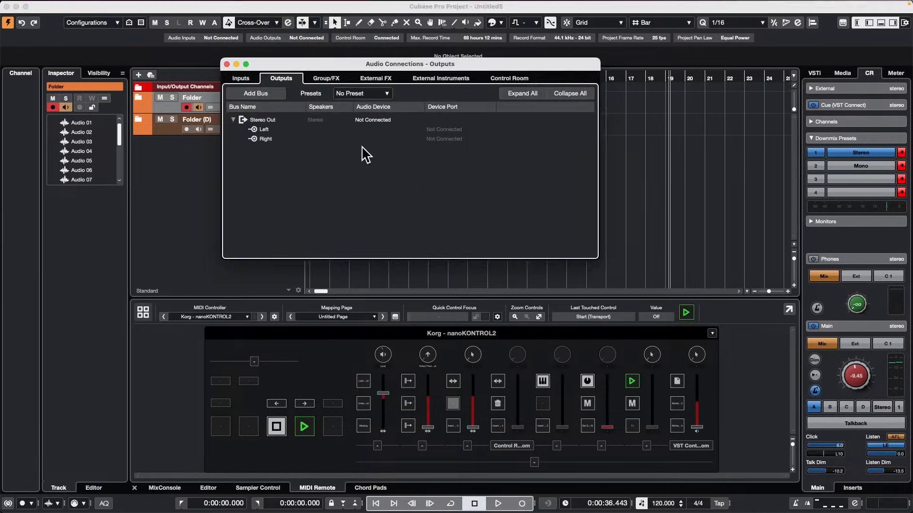
{"action": "left_click", "coordinate": [242, 79]}
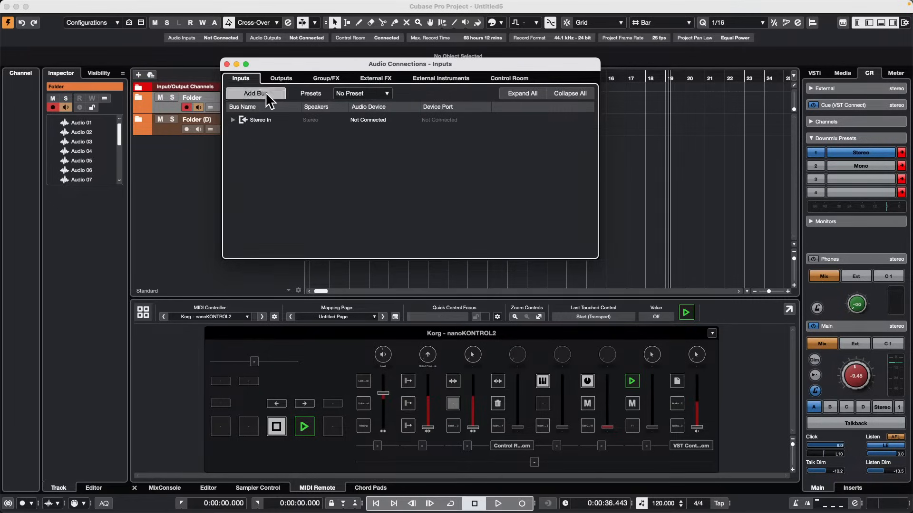
{"action": "left_click", "coordinate": [243, 93]}
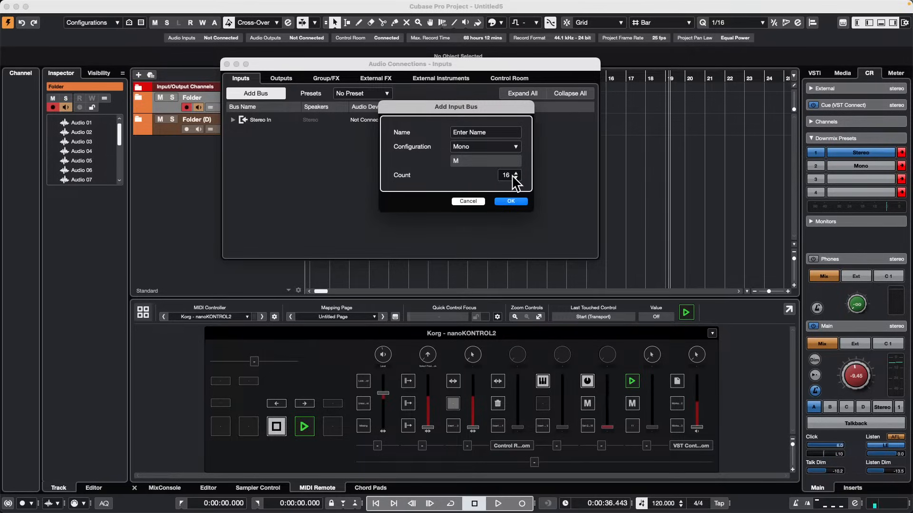
{"action": "left_click", "coordinate": [512, 201]}
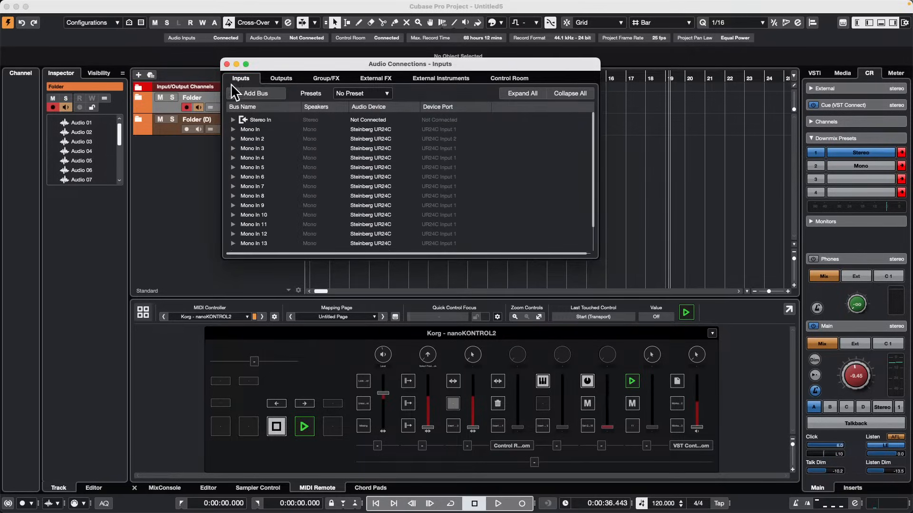
{"action": "left_click", "coordinate": [226, 64]}
Select input channels Mono In to Mono In 16 in the MixConsole and link them as group Link 1 with the preset link options.
{"action": "left_click", "coordinate": [165, 488]}
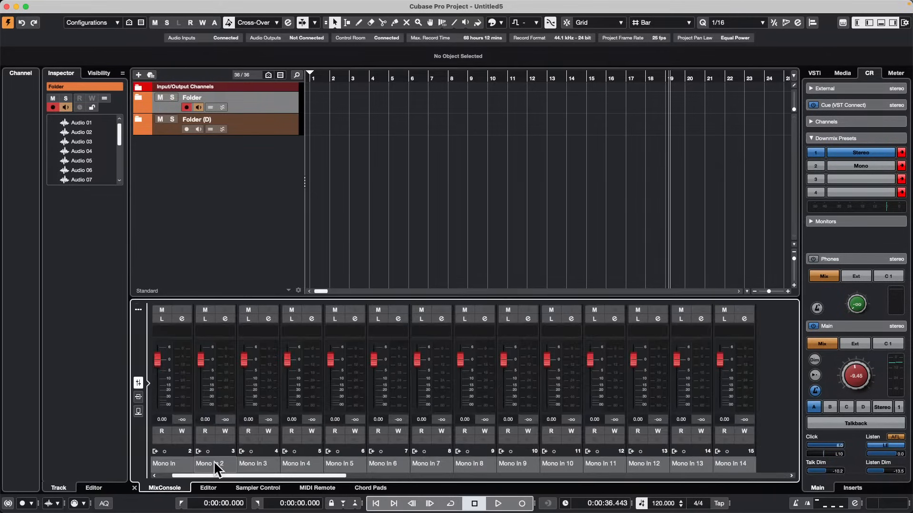
{"action": "left_click", "coordinate": [183, 375]}
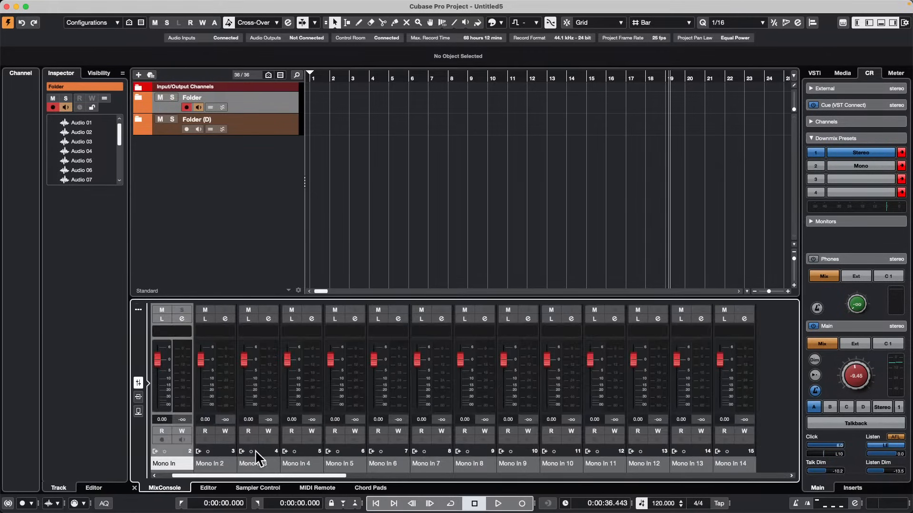
{"action": "left_click_drag", "start_coordinate": [299, 476], "coordinate": [420, 489]}
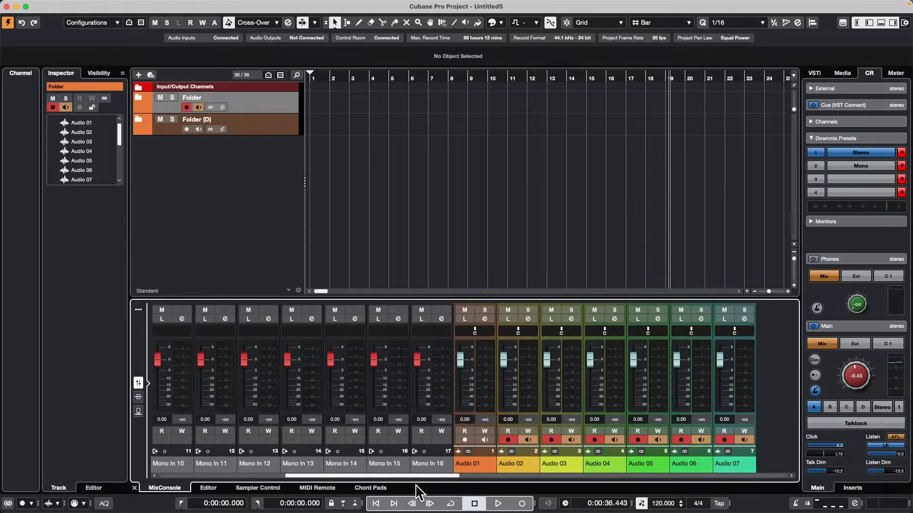
{"action": "left_click", "coordinate": [435, 377], "text": "shift"}
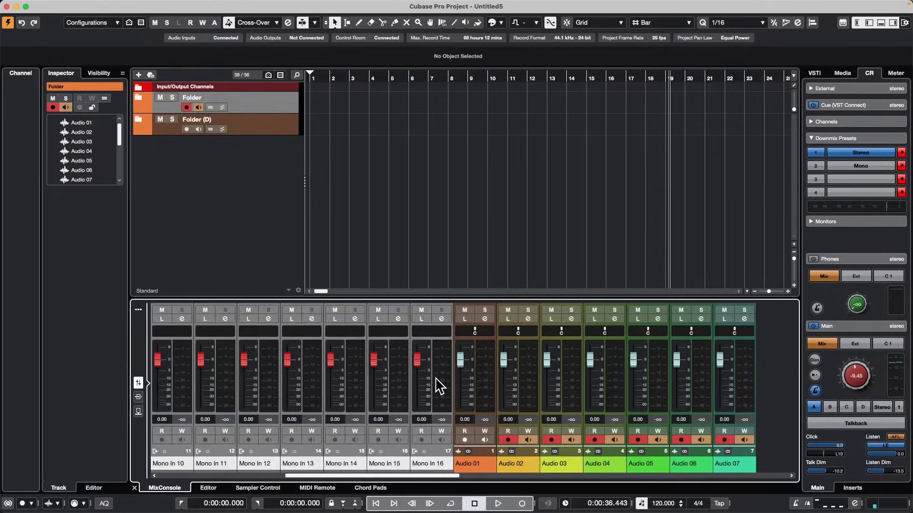
{"action": "left_click", "coordinate": [138, 309]}
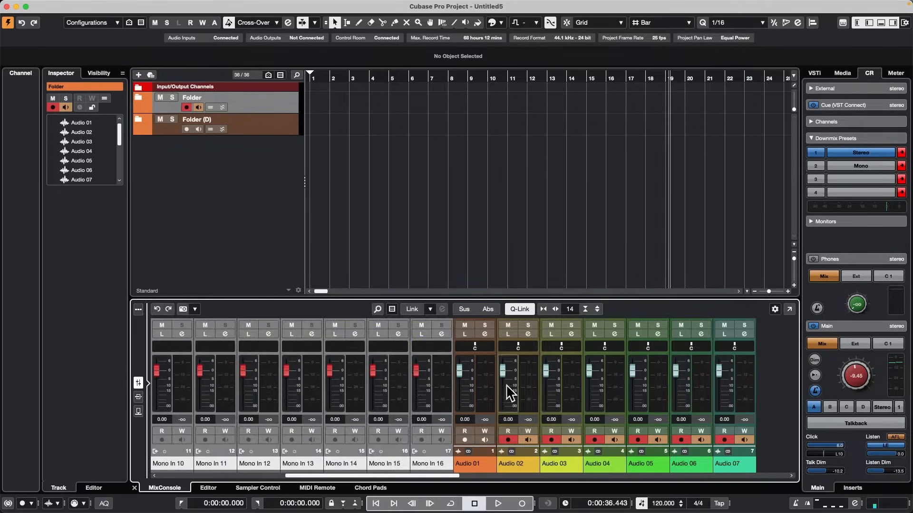
{"action": "left_click", "coordinate": [413, 310]}
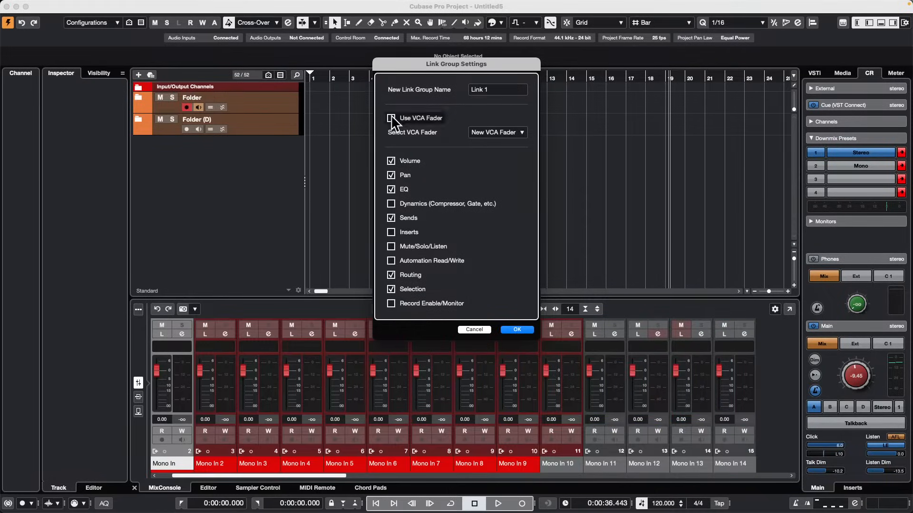
{"action": "left_click", "coordinate": [517, 330]}
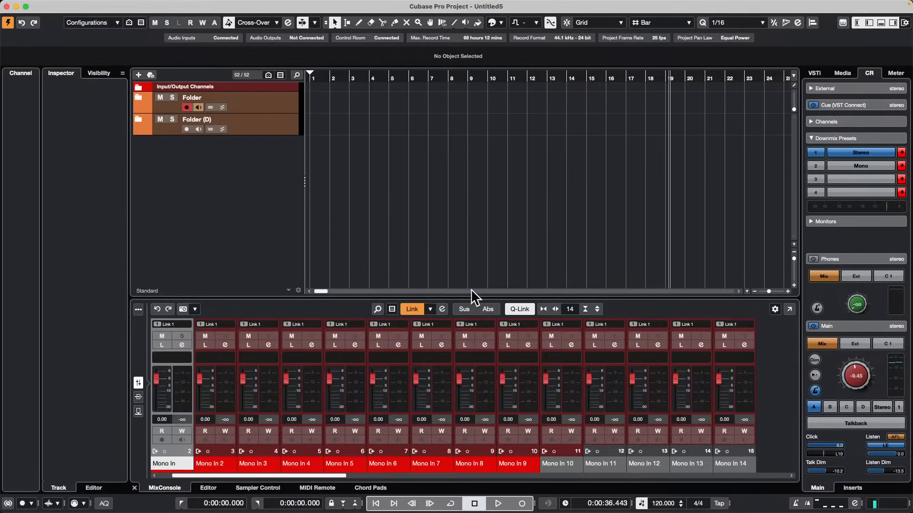
Enlarge the MixConsole area, return the cursor to the project start, and lower the linked input faders to about -1.18 dB.
{"action": "left_click_drag", "start_coordinate": [470, 294], "coordinate": [470, 270]}
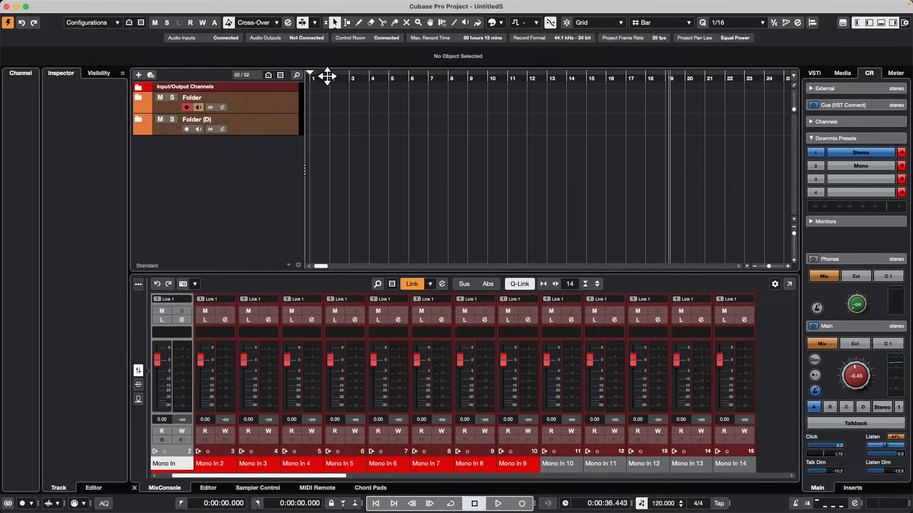
{"action": "left_click_drag", "start_coordinate": [327, 76], "coordinate": [189, 67]}
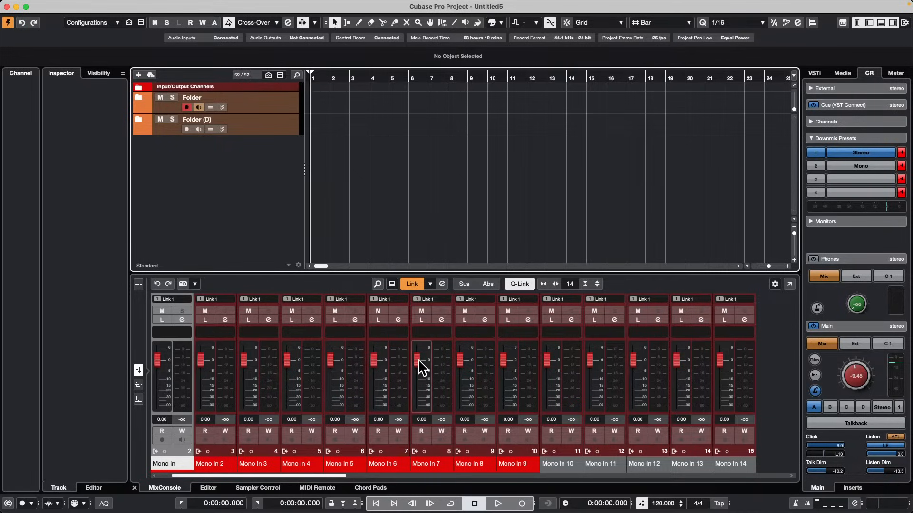
{"action": "mouse_move", "coordinate": [418, 359]}
{"action": "left_mouse_down"}
{"action": "mouse_move", "coordinate": [418, 381]}
{"action": "mouse_move", "coordinate": [421, 367]}
{"action": "left_mouse_up"}
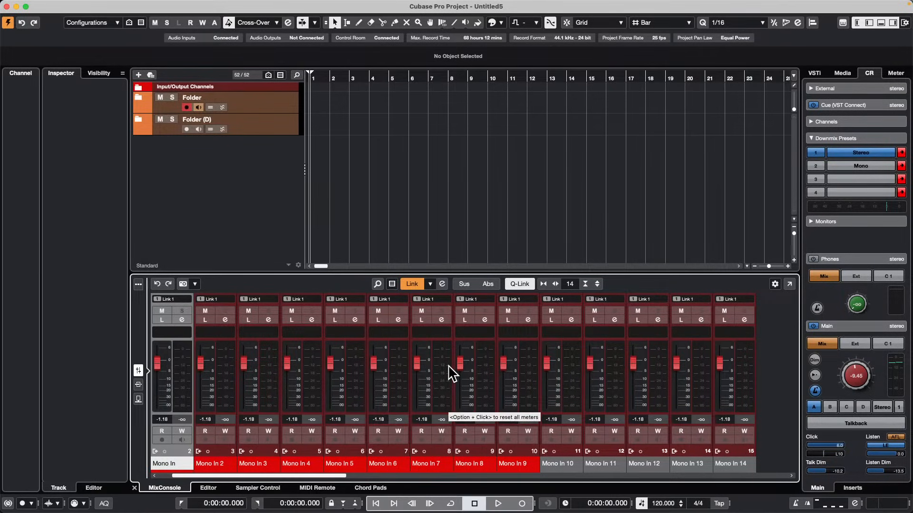
Narrow the mixer channels to fit 24 and raise the linked input faders to about -0.3 dB using Mono In 16.
{"action": "key", "text": "g"}
{"action": "key", "text": "g"}
{"action": "key", "text": "g"}
{"action": "key", "text": "g"}
{"action": "key", "text": "g"}
{"action": "key", "text": "g"}
{"action": "key", "text": "g"}
{"action": "key", "text": "g"}
{"action": "key", "text": "g"}
{"action": "key", "text": "g"}
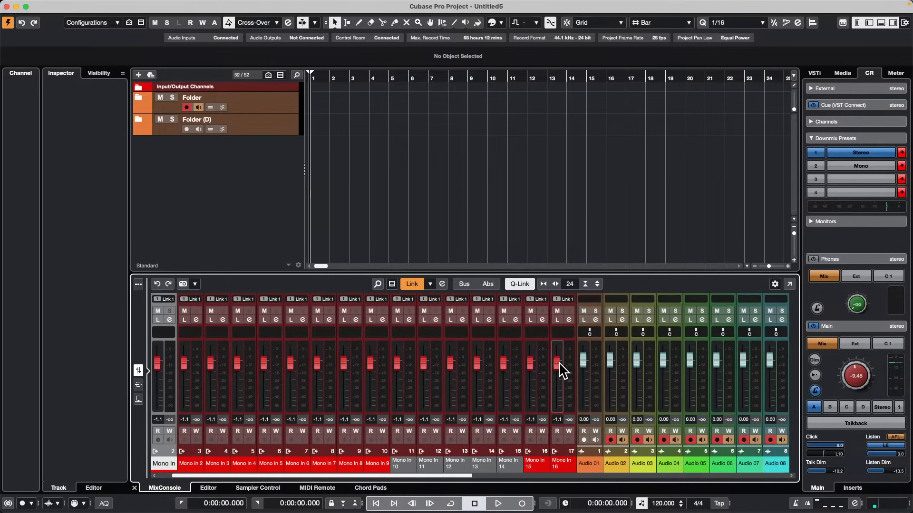
{"action": "mouse_move", "coordinate": [560, 373]}
{"action": "left_mouse_down"}
{"action": "mouse_move", "coordinate": [559, 355]}
{"action": "mouse_move", "coordinate": [559, 379]}
{"action": "mouse_move", "coordinate": [559, 367]}
{"action": "left_mouse_up"}
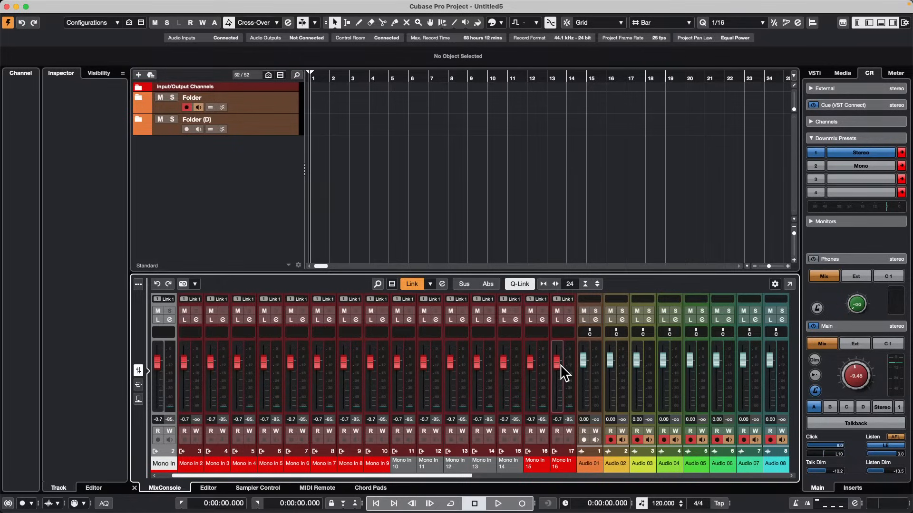
{"action": "mouse_move", "coordinate": [560, 365]}
{"action": "left_mouse_down"}
{"action": "mouse_move", "coordinate": [559, 375]}
{"action": "mouse_move", "coordinate": [561, 363]}
{"action": "left_mouse_up"}
{"action": "left_click_drag", "start_coordinate": [561, 371], "coordinate": [562, 373]}
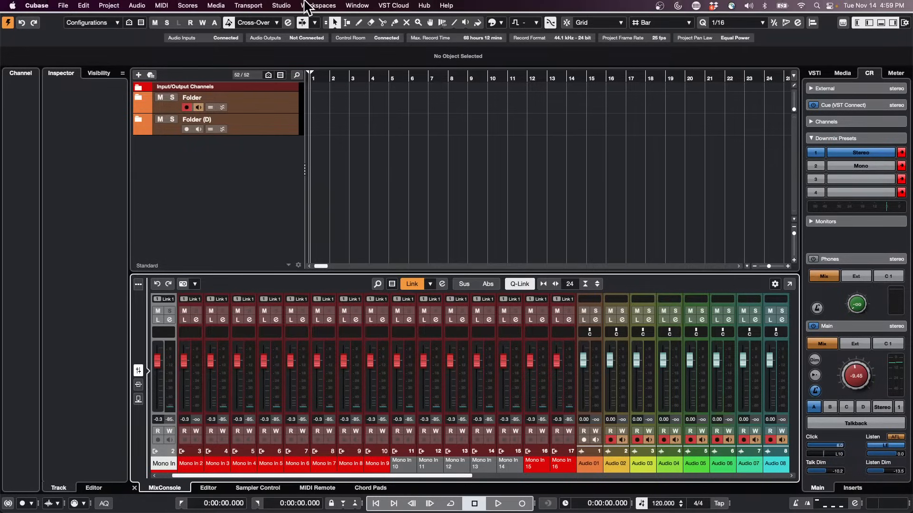
Open the Pool window and MediaBay.
{"action": "left_click", "coordinate": [248, 5]}
{"action": "mouse_move", "coordinate": [215, 6]}
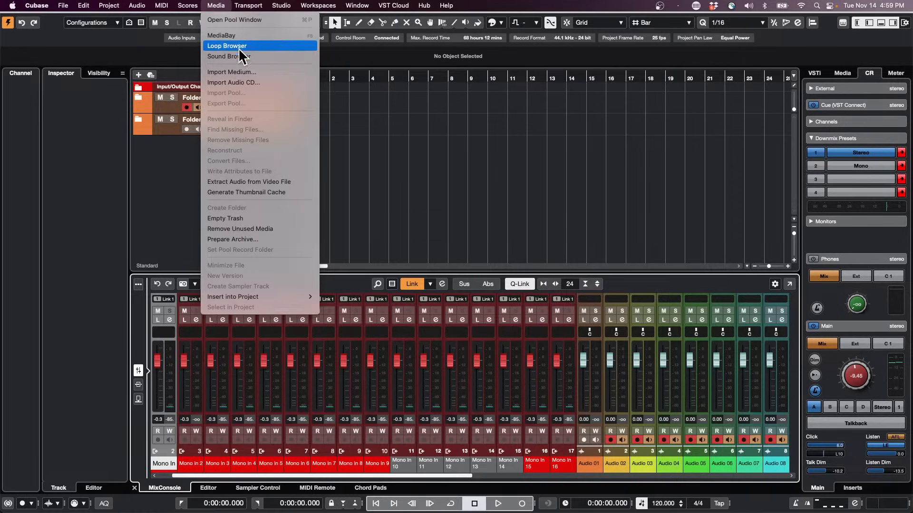
{"action": "left_click", "coordinate": [228, 21]}
{"action": "left_click", "coordinate": [222, 7]}
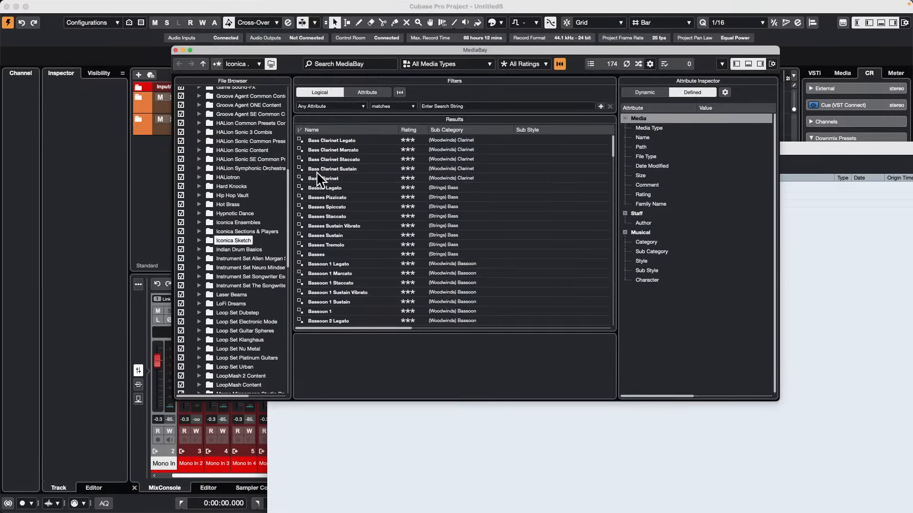
Collapse and re-expand VST Sound in the MediaBay file browser and select its Hard Knocks folder.
{"action": "scroll", "coordinate": [200, 212], "scroll_direction": "up", "scroll_amount": 6}
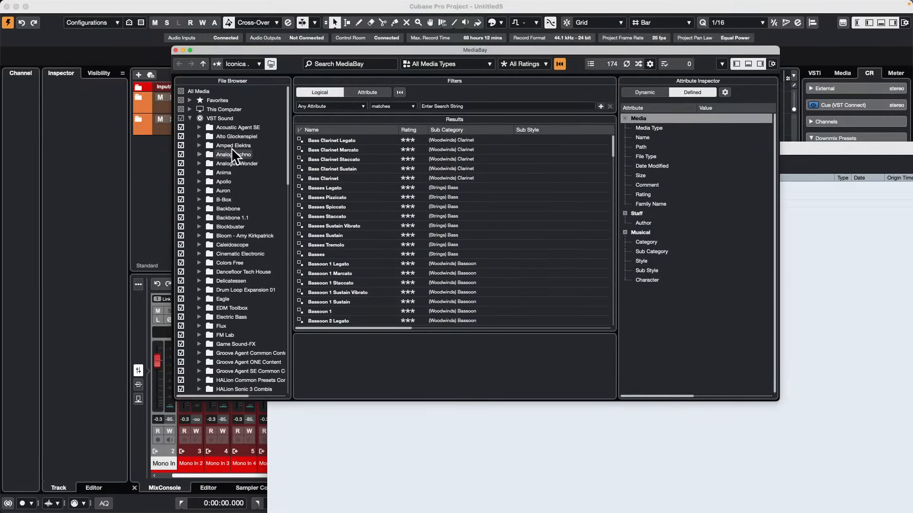
{"action": "left_click", "coordinate": [190, 119]}
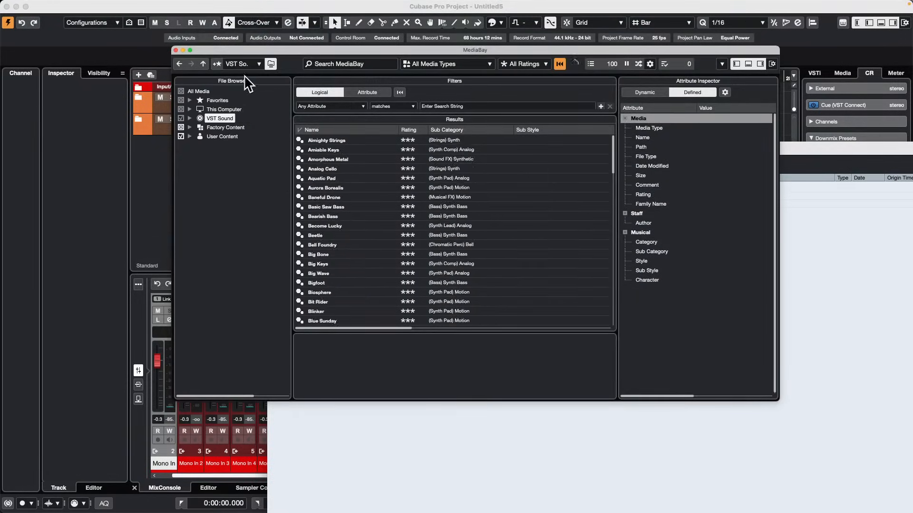
{"action": "left_click", "coordinate": [189, 118]}
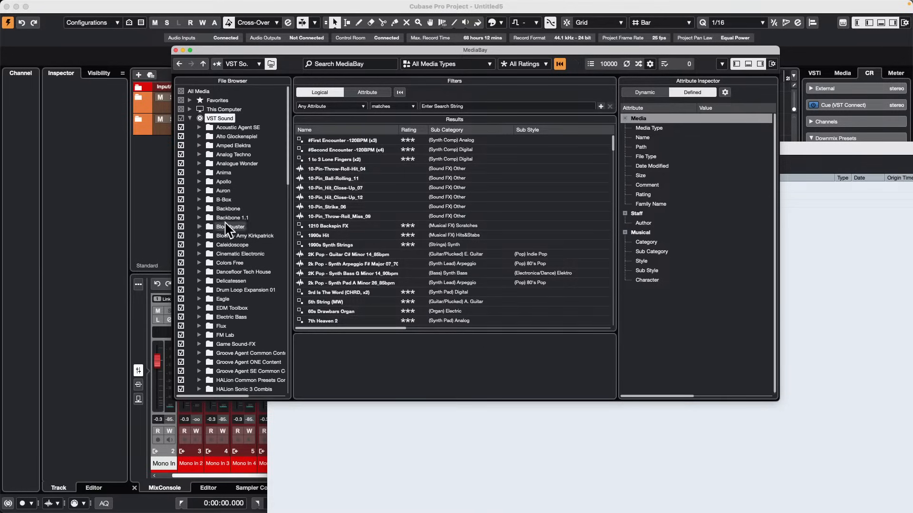
{"action": "scroll", "coordinate": [227, 170], "scroll_direction": "down", "scroll_amount": 5}
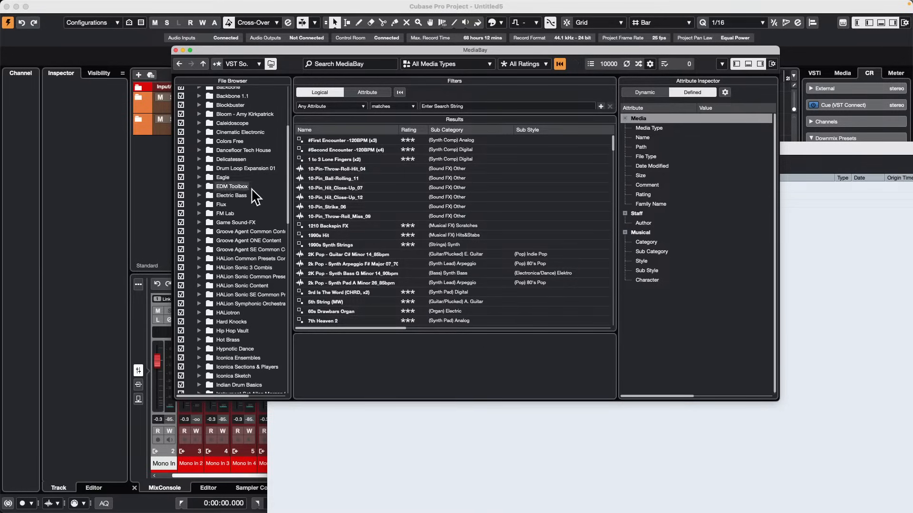
{"action": "scroll", "coordinate": [240, 230], "scroll_direction": "down", "scroll_amount": 2}
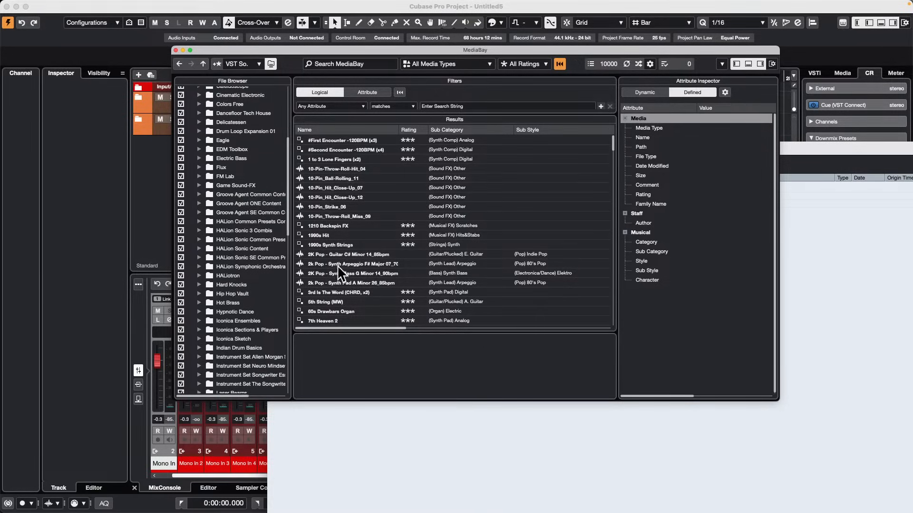
{"action": "scroll", "coordinate": [232, 266], "scroll_direction": "down", "scroll_amount": 2}
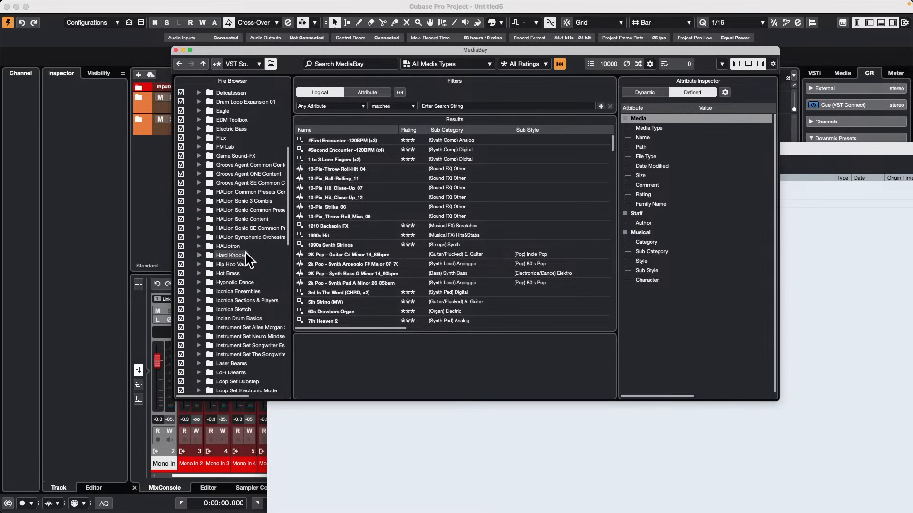
{"action": "left_click", "coordinate": [236, 255]}
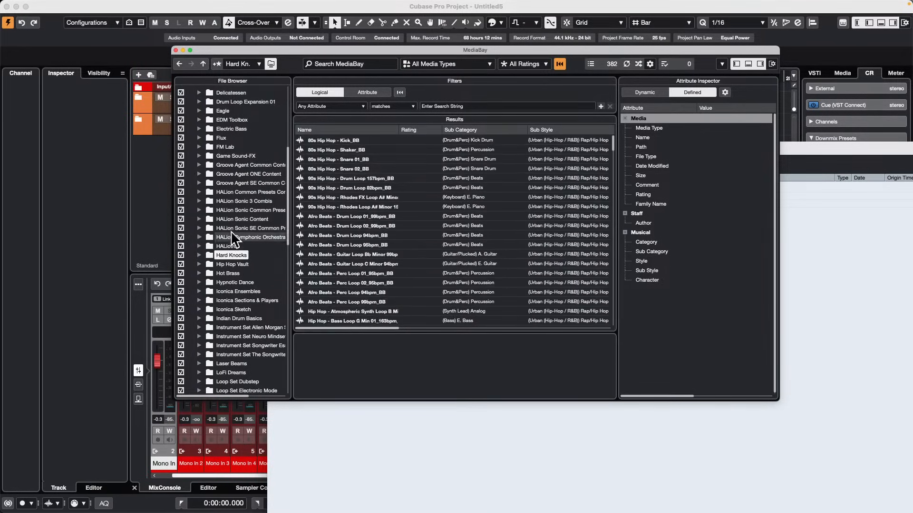
Rescan the disk for the Hard Knocks folder and look through its media files in the results list.
{"action": "right_click", "coordinate": [221, 252]}
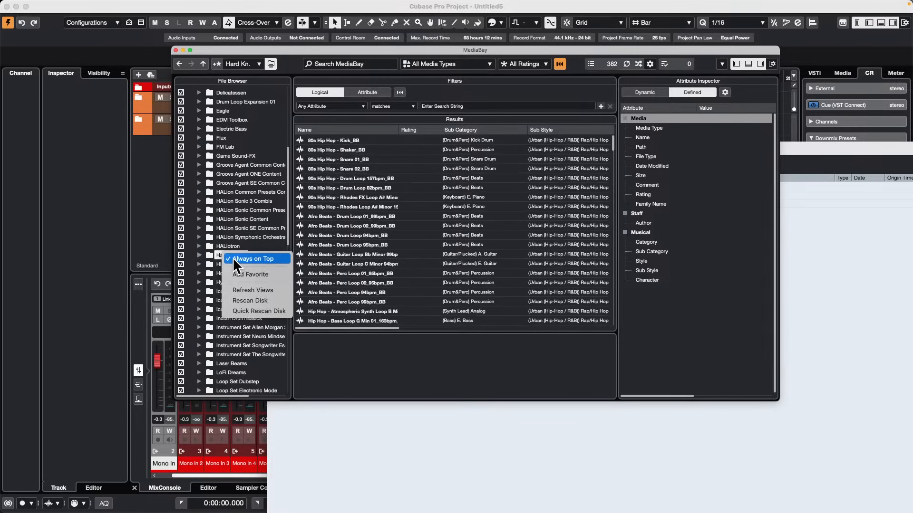
{"action": "left_click", "coordinate": [269, 301]}
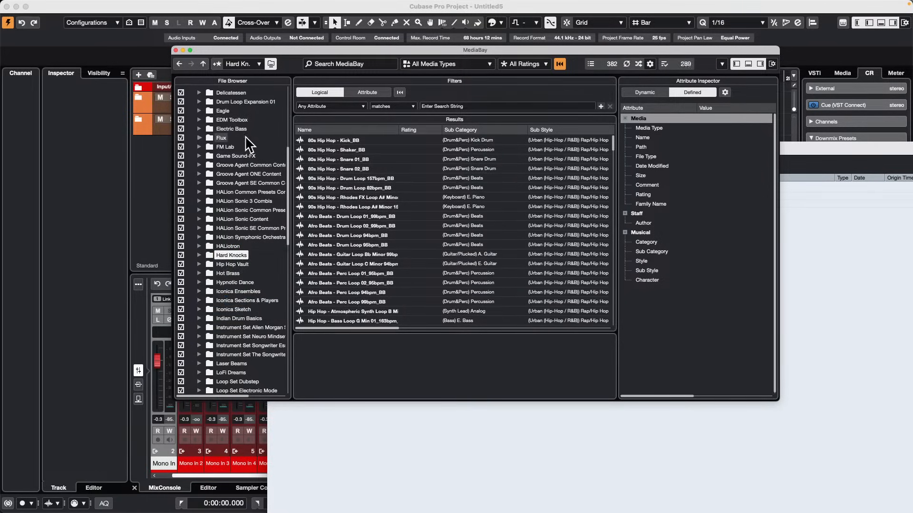
{"action": "scroll", "coordinate": [379, 236], "scroll_direction": "down", "scroll_amount": 15}
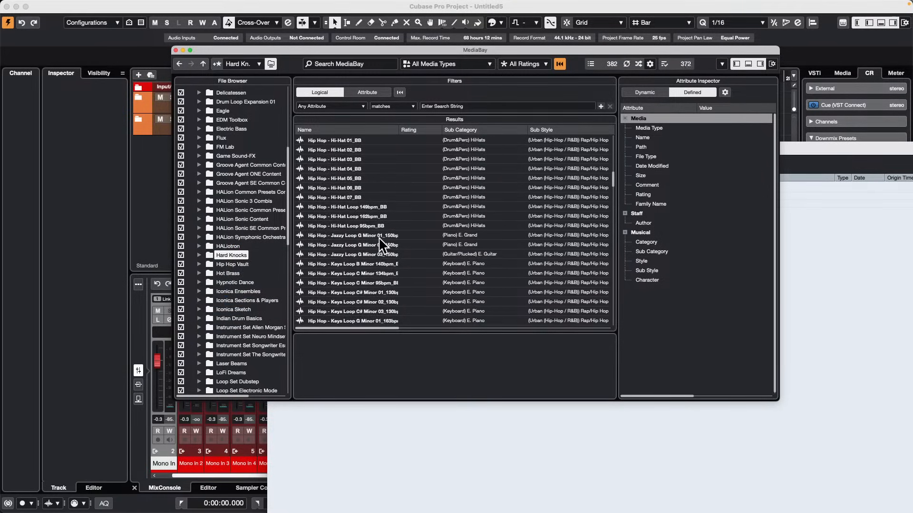
{"action": "scroll", "coordinate": [378, 237], "scroll_direction": "up", "scroll_amount": 15}
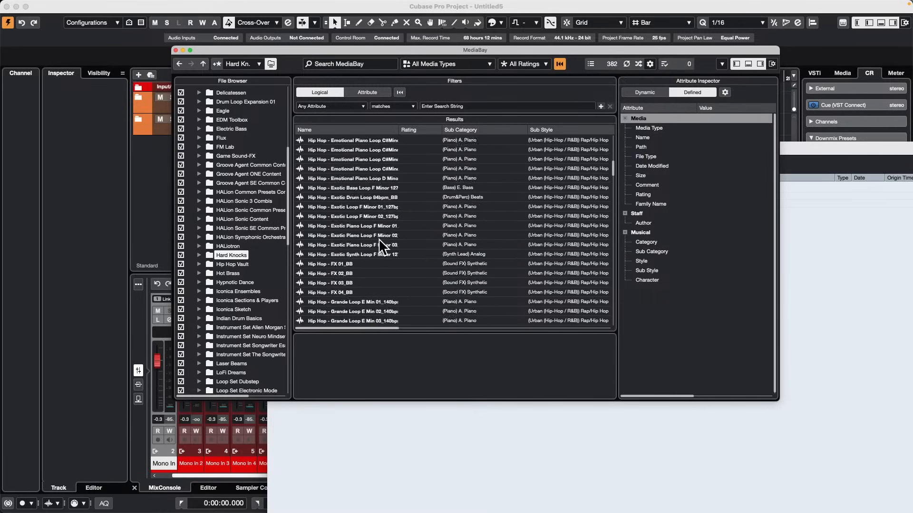
{"action": "scroll", "coordinate": [378, 237], "scroll_direction": "down", "scroll_amount": 15}
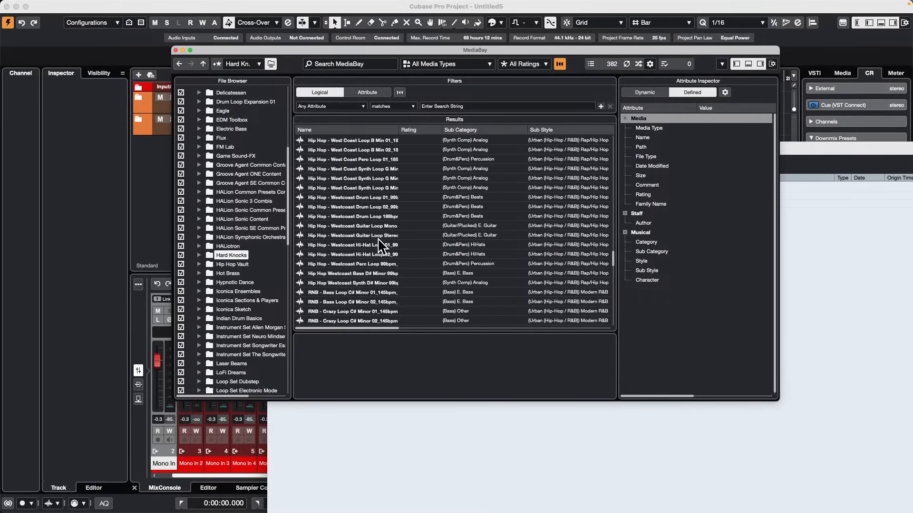